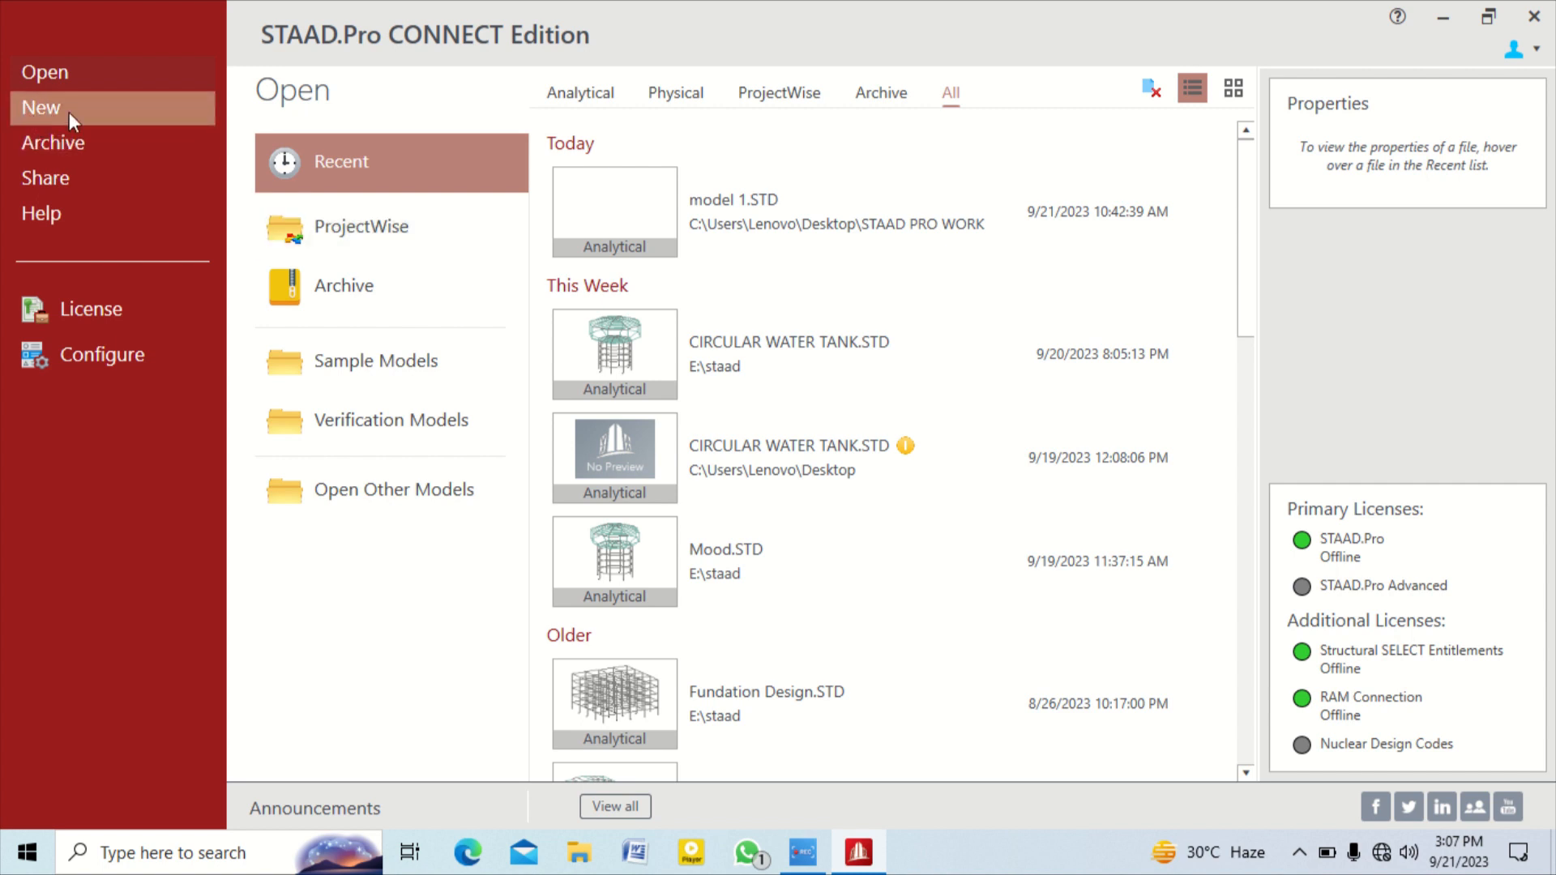
Create a new analytical model named TRANSMISSION TOWER with metric units
click(70, 112)
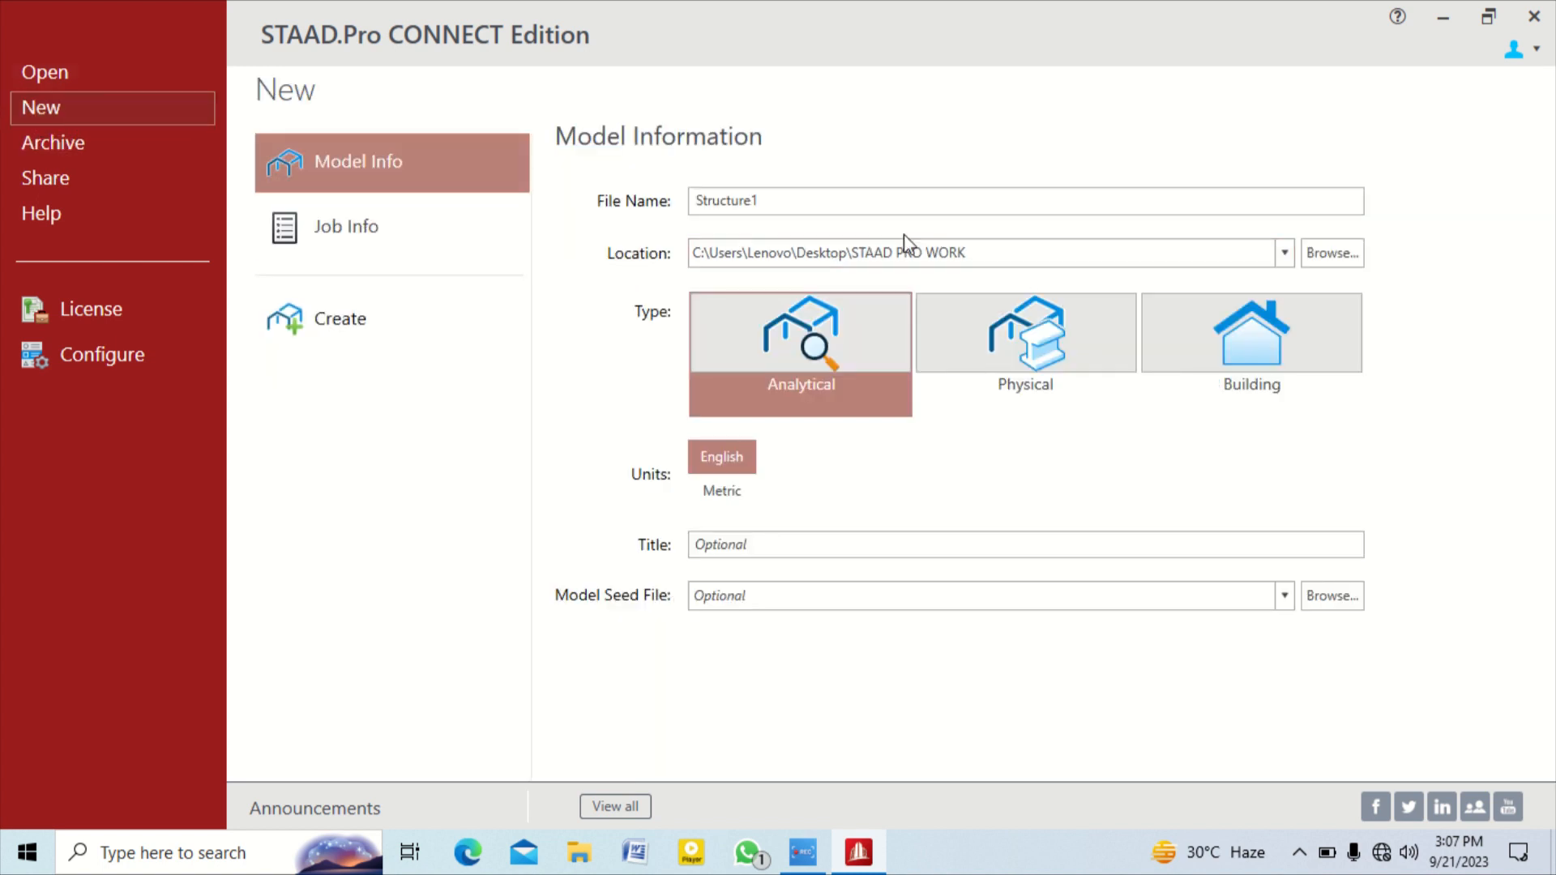
double_click(802, 202)
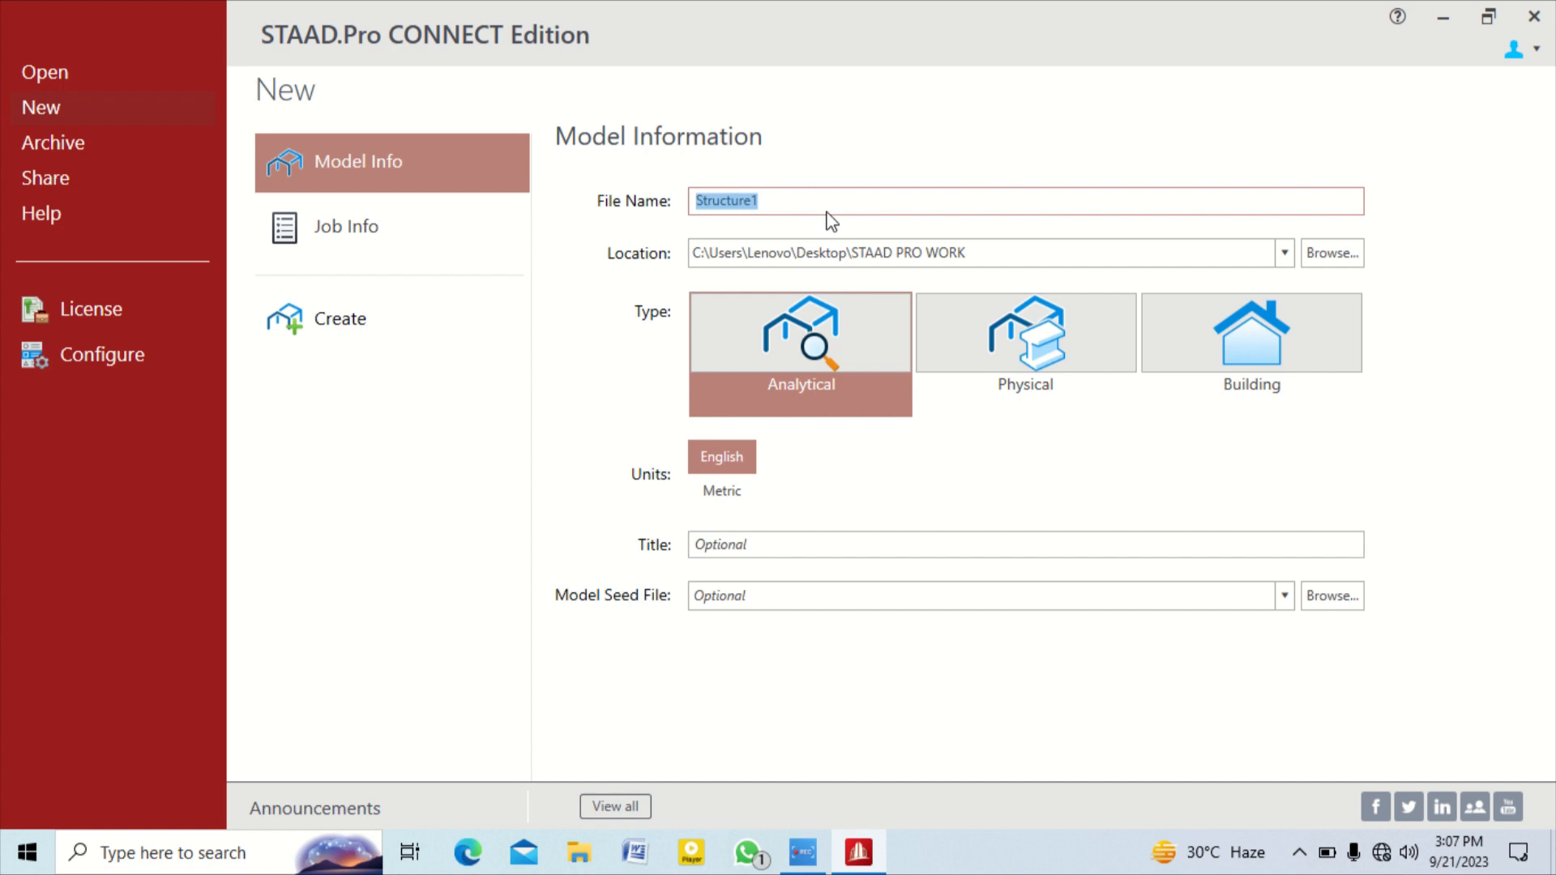
text(TRANSMISSION)
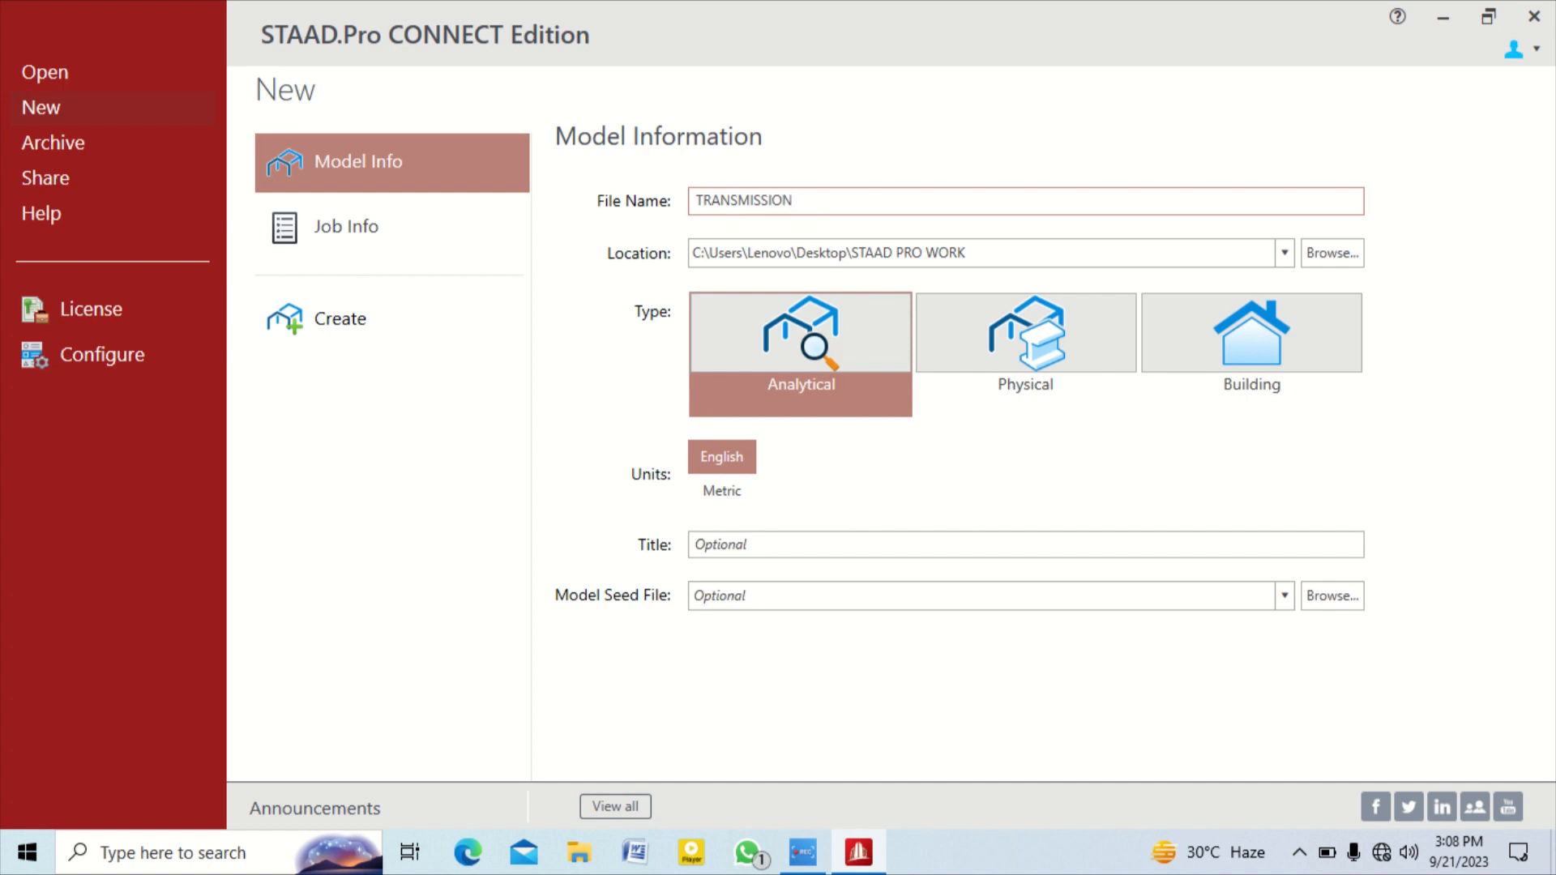
text(TOWER)
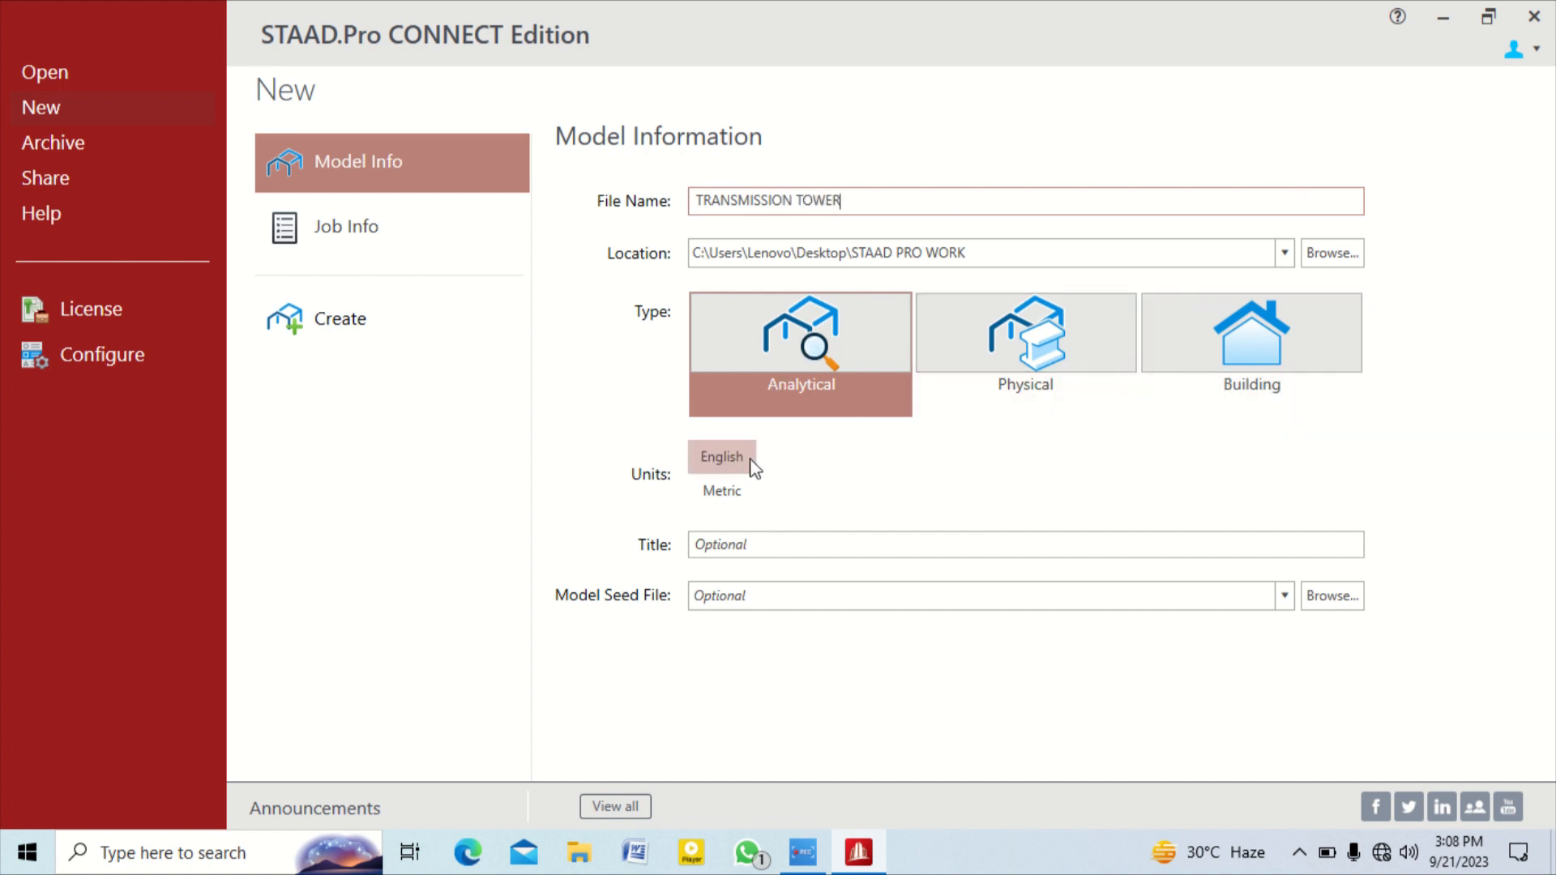
click(722, 493)
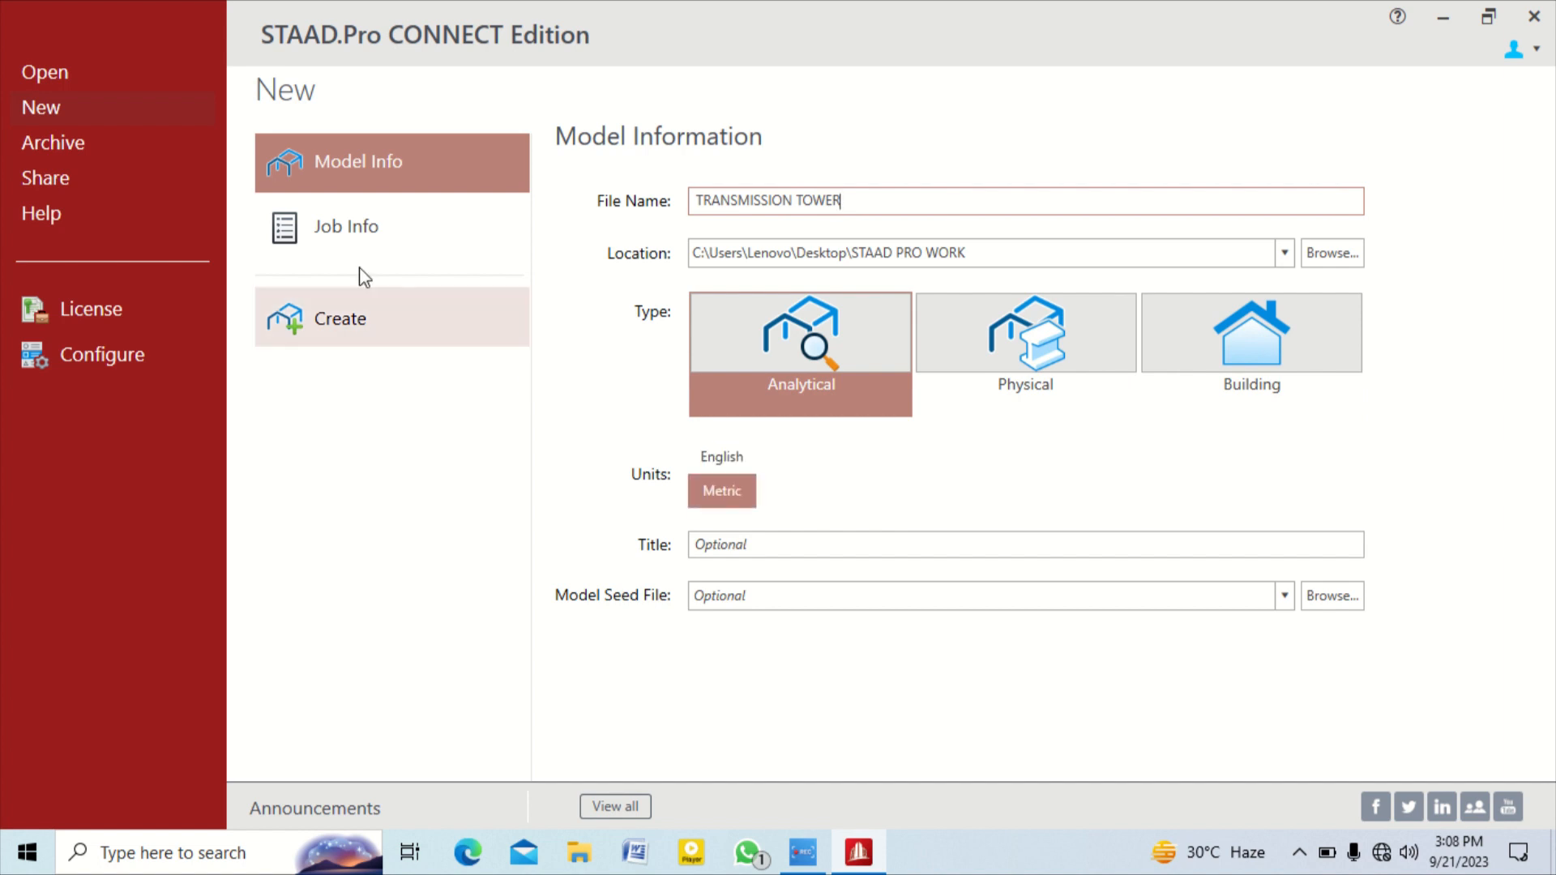
click(336, 345)
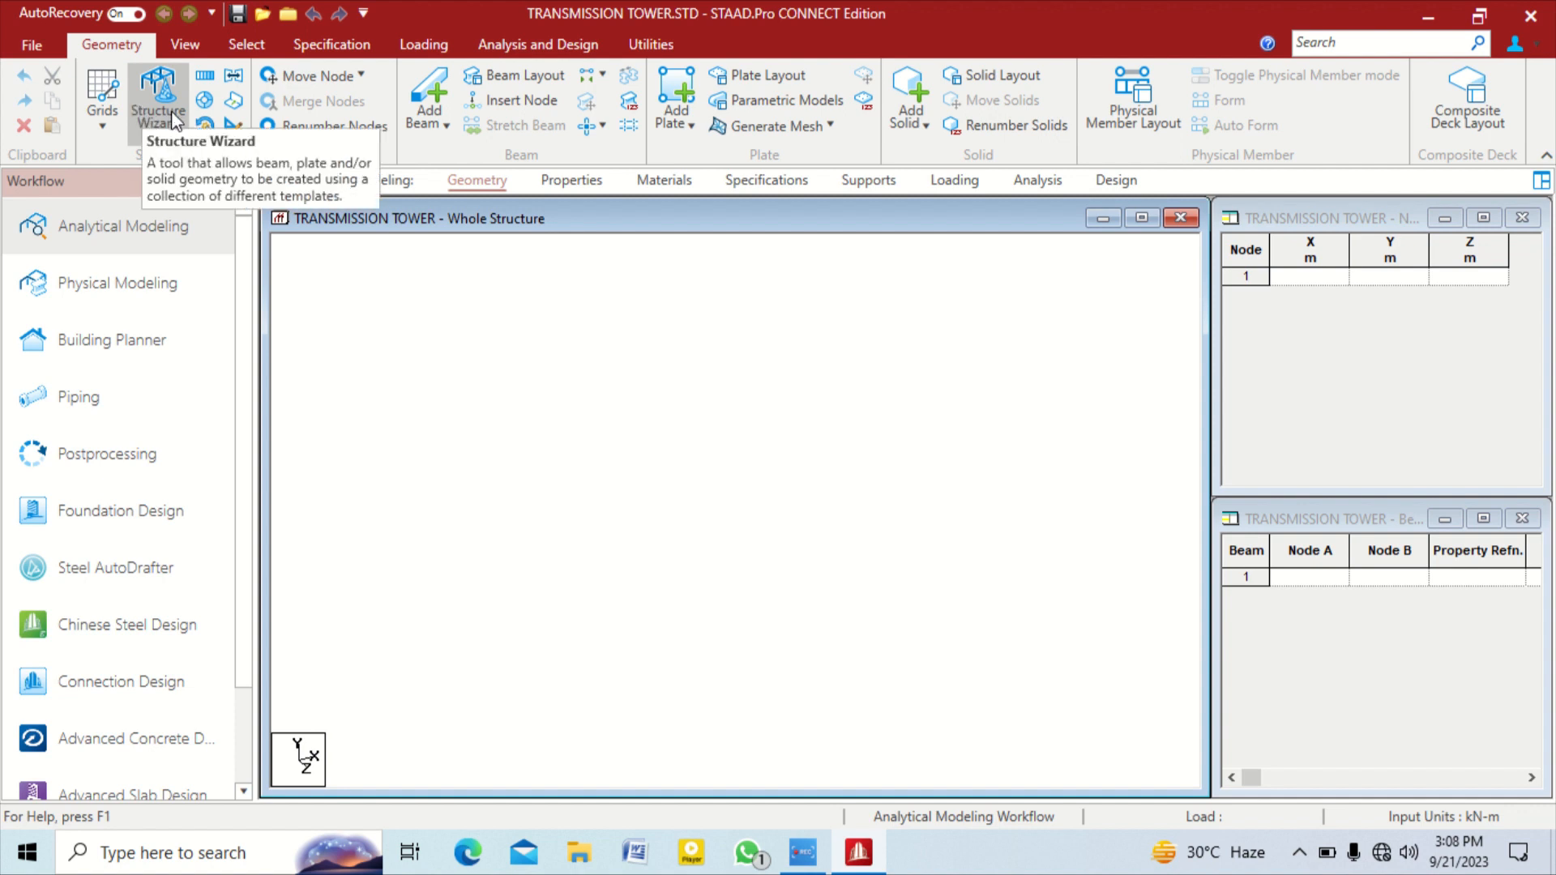
Display the default beam grid in plan view from above and set its plane to X-Z
click(95, 117)
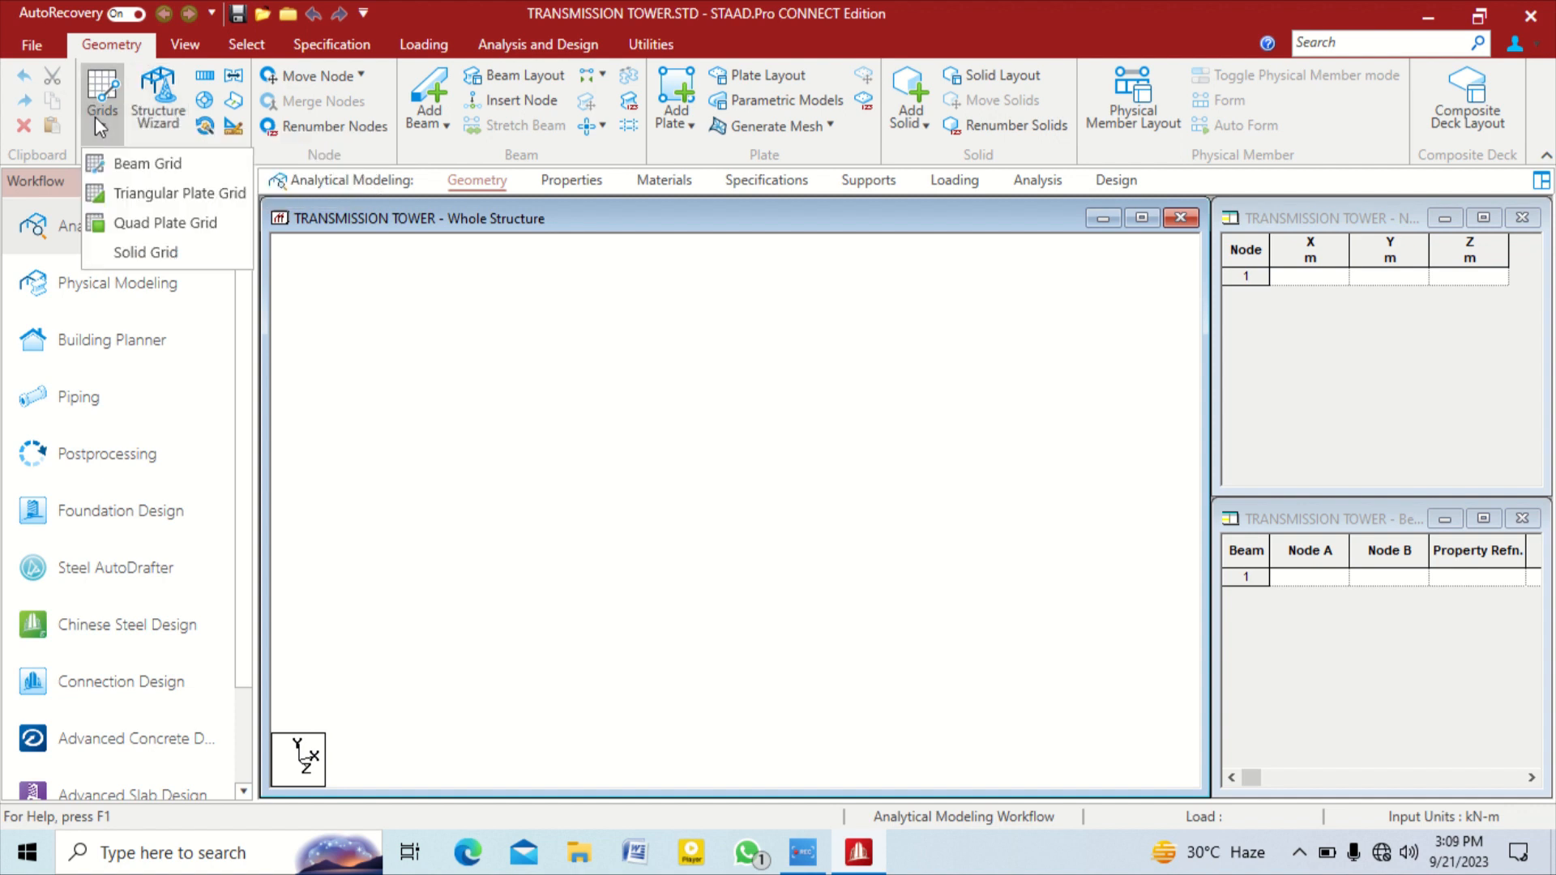
click(137, 168)
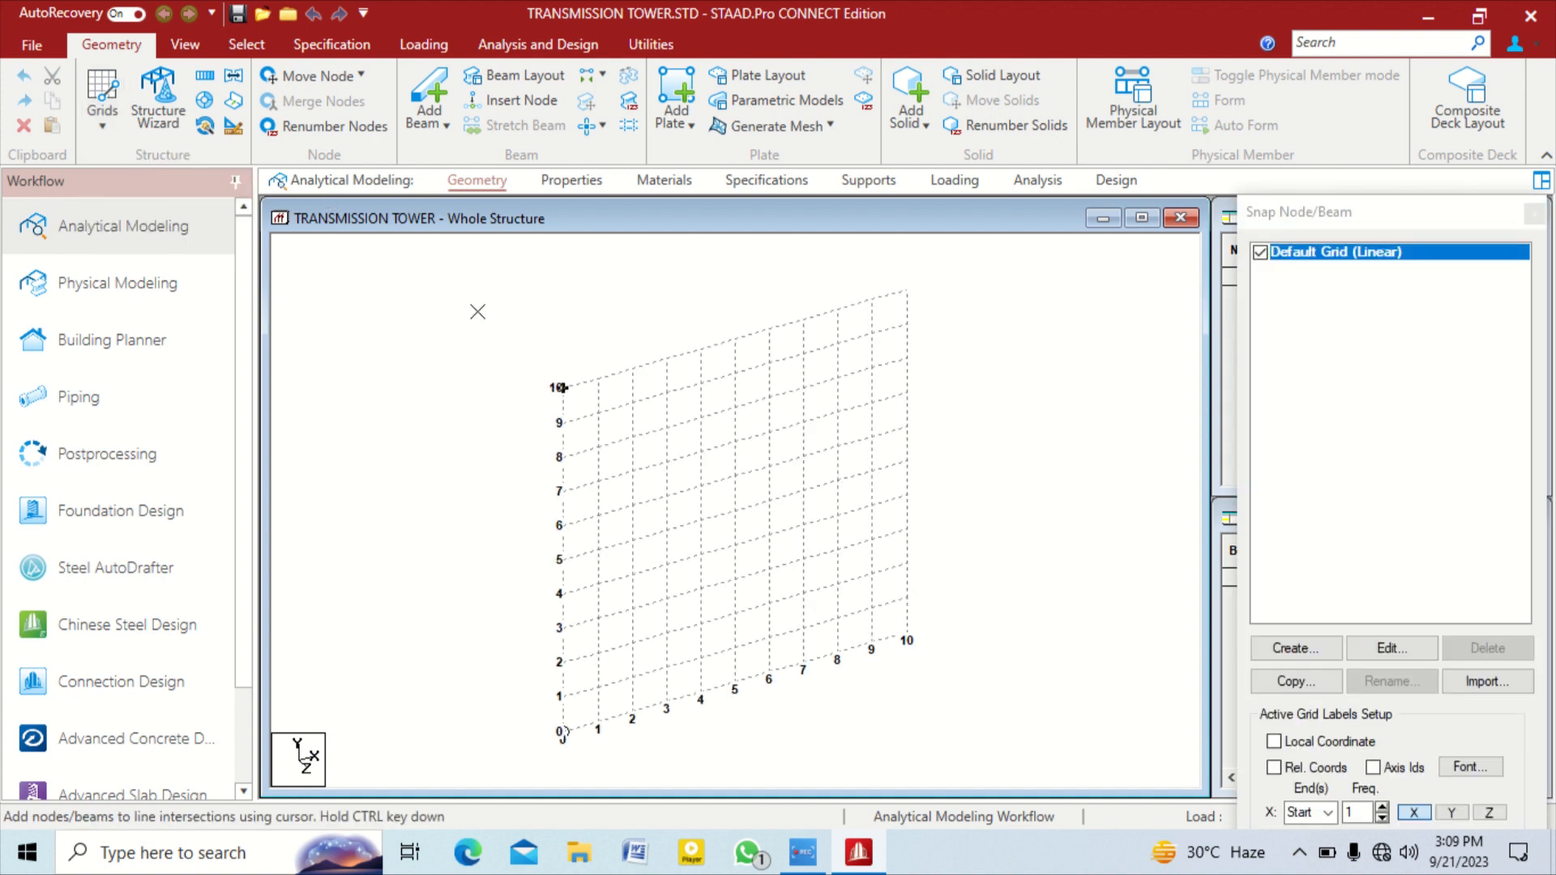
click(184, 47)
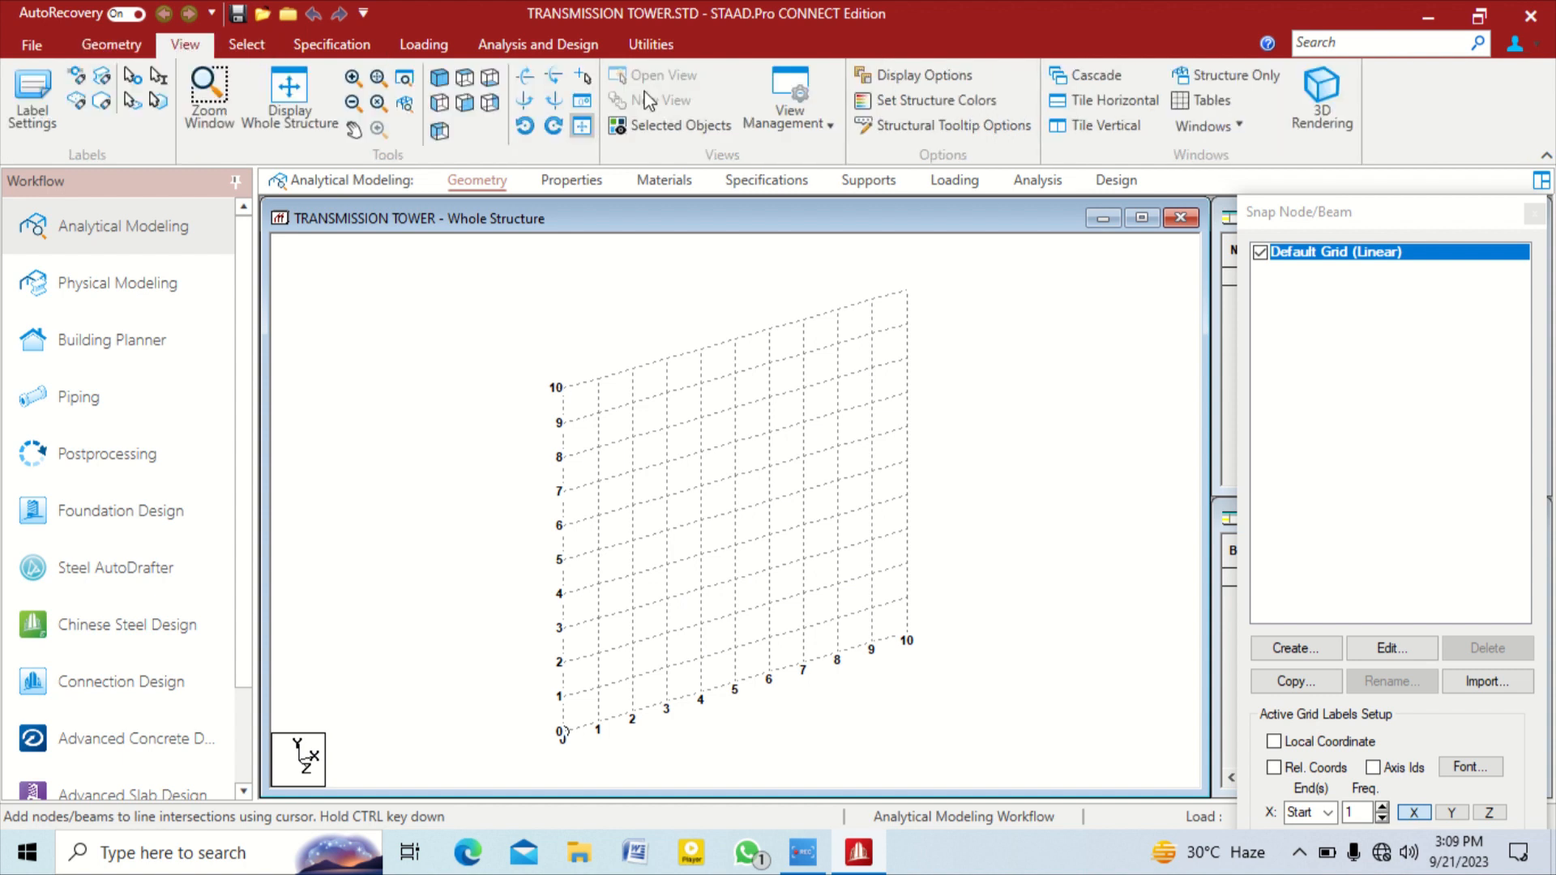
click(466, 78)
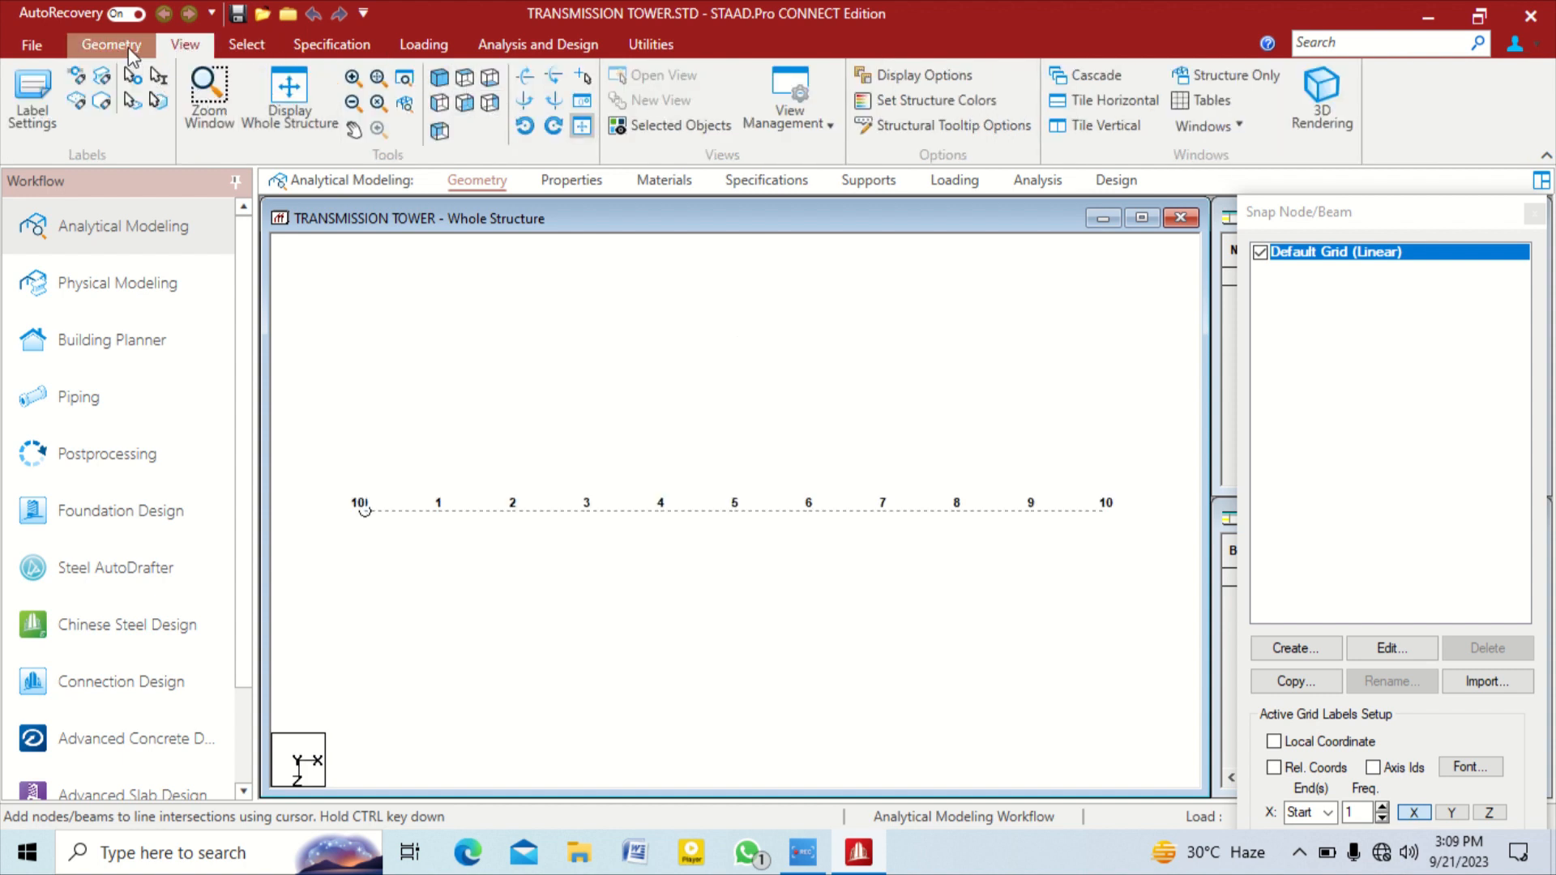
click(128, 50)
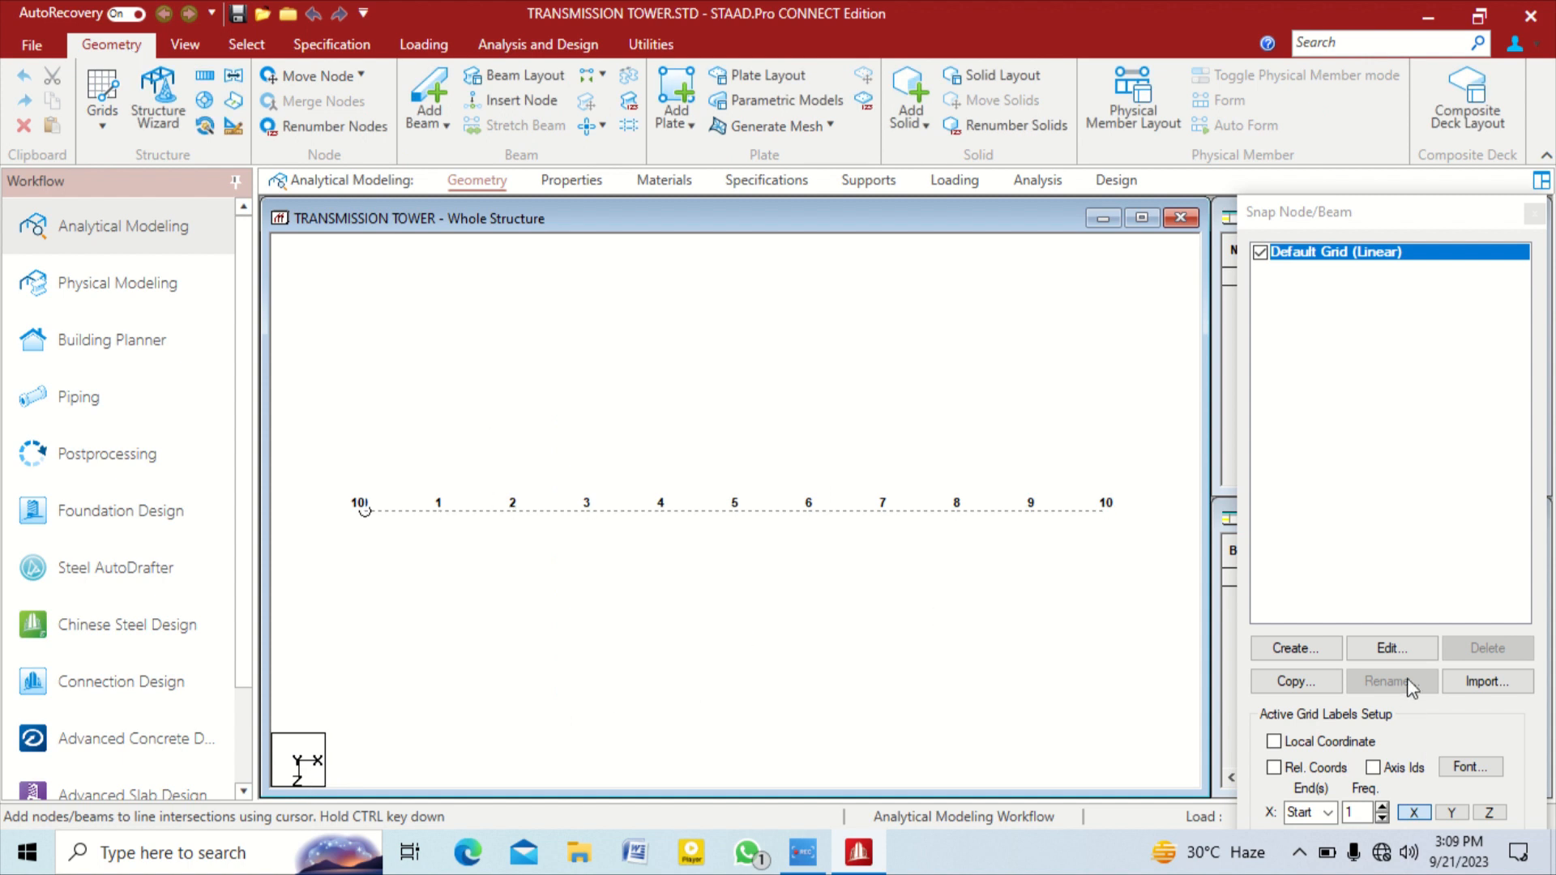
click(1391, 648)
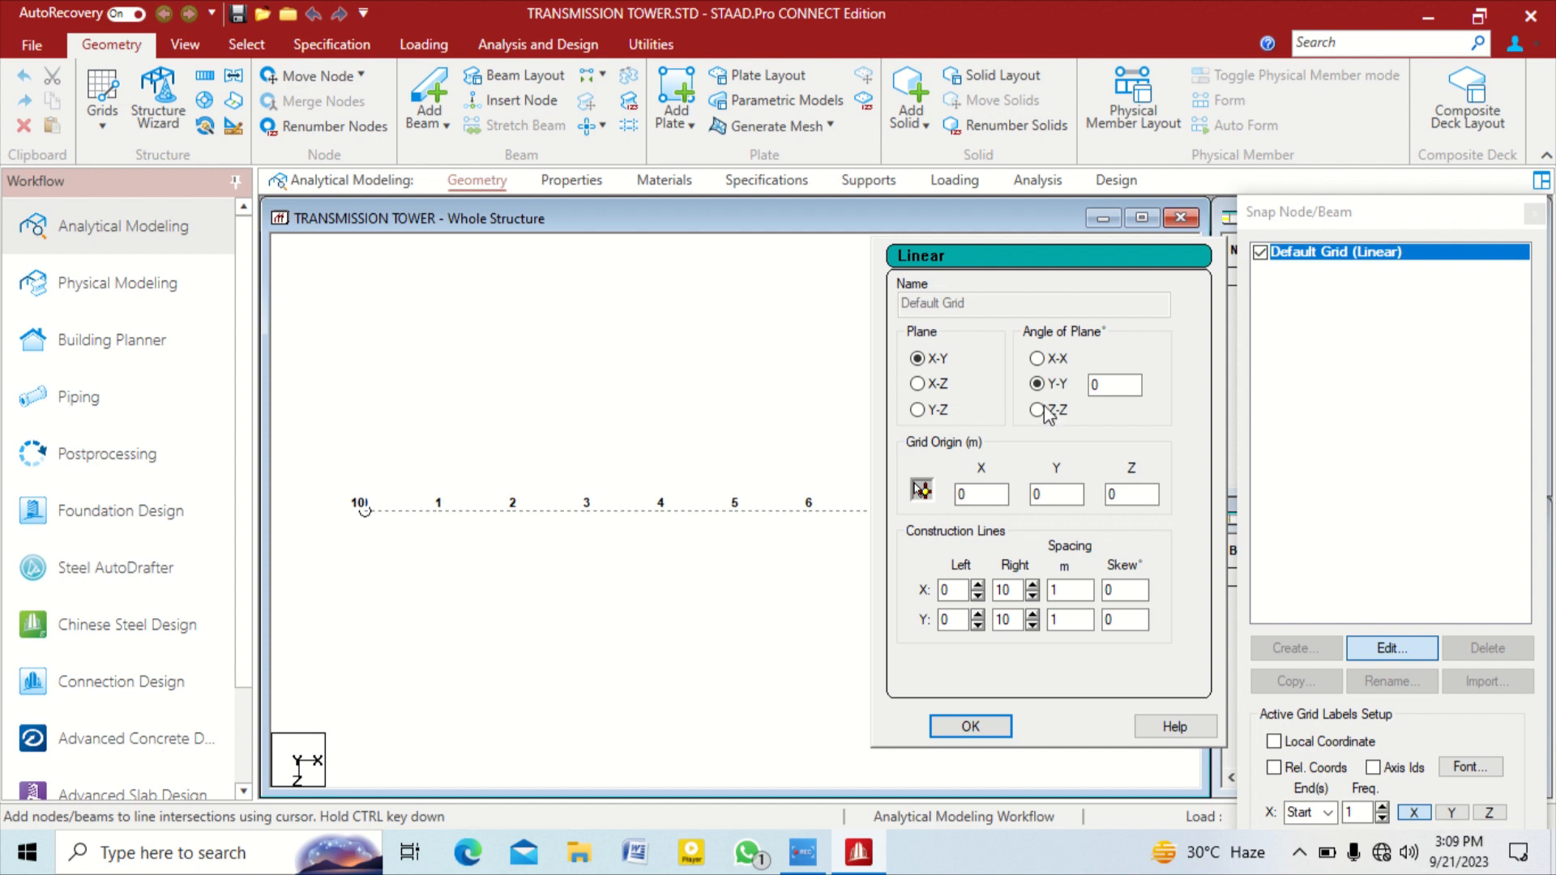
click(918, 383)
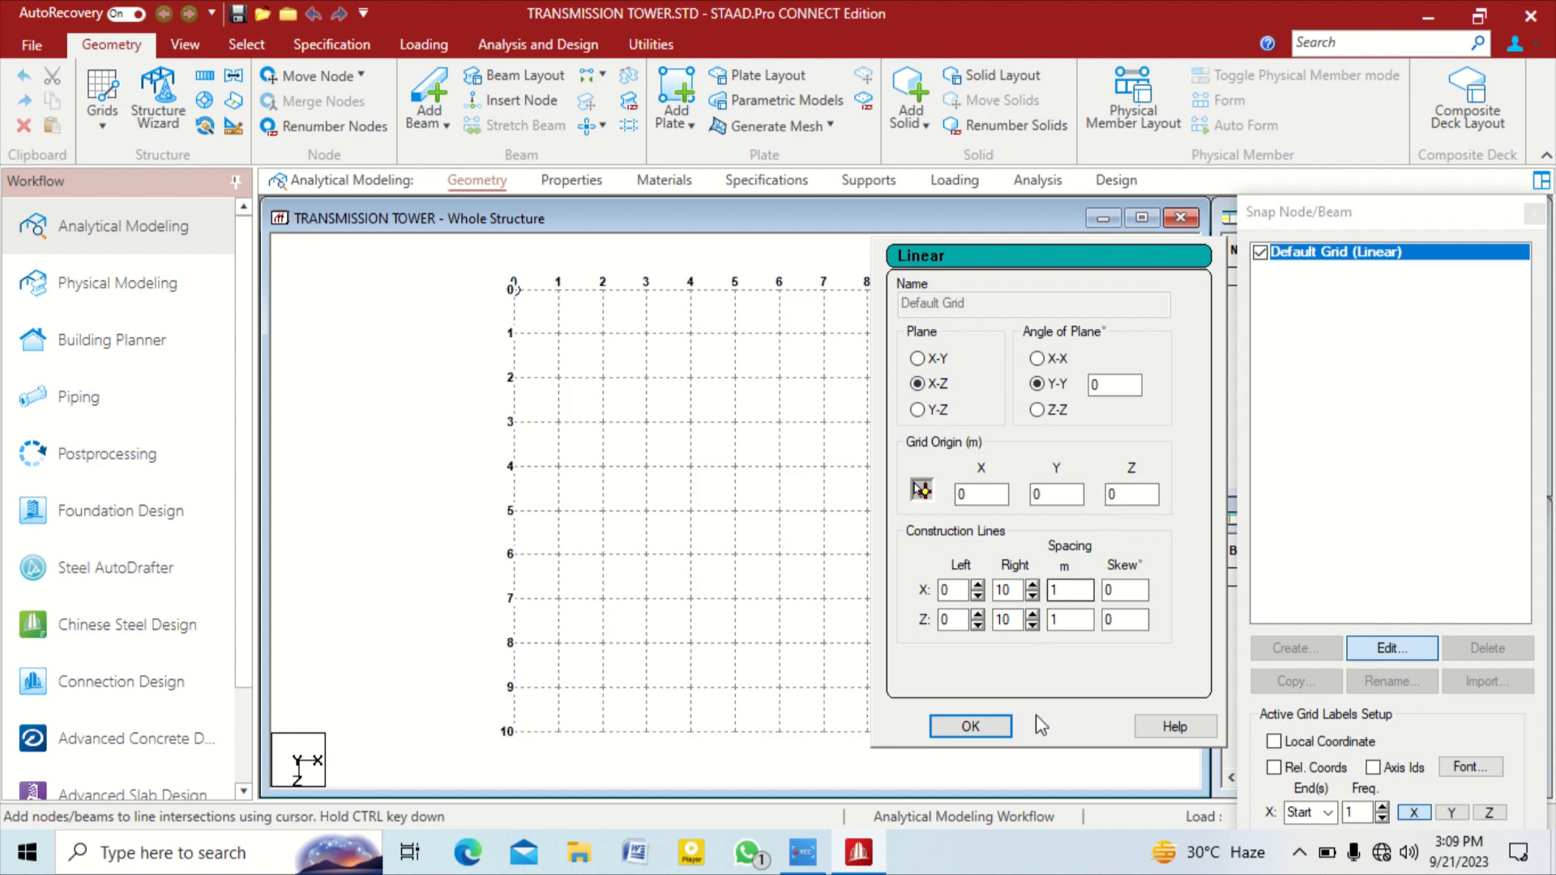
click(971, 727)
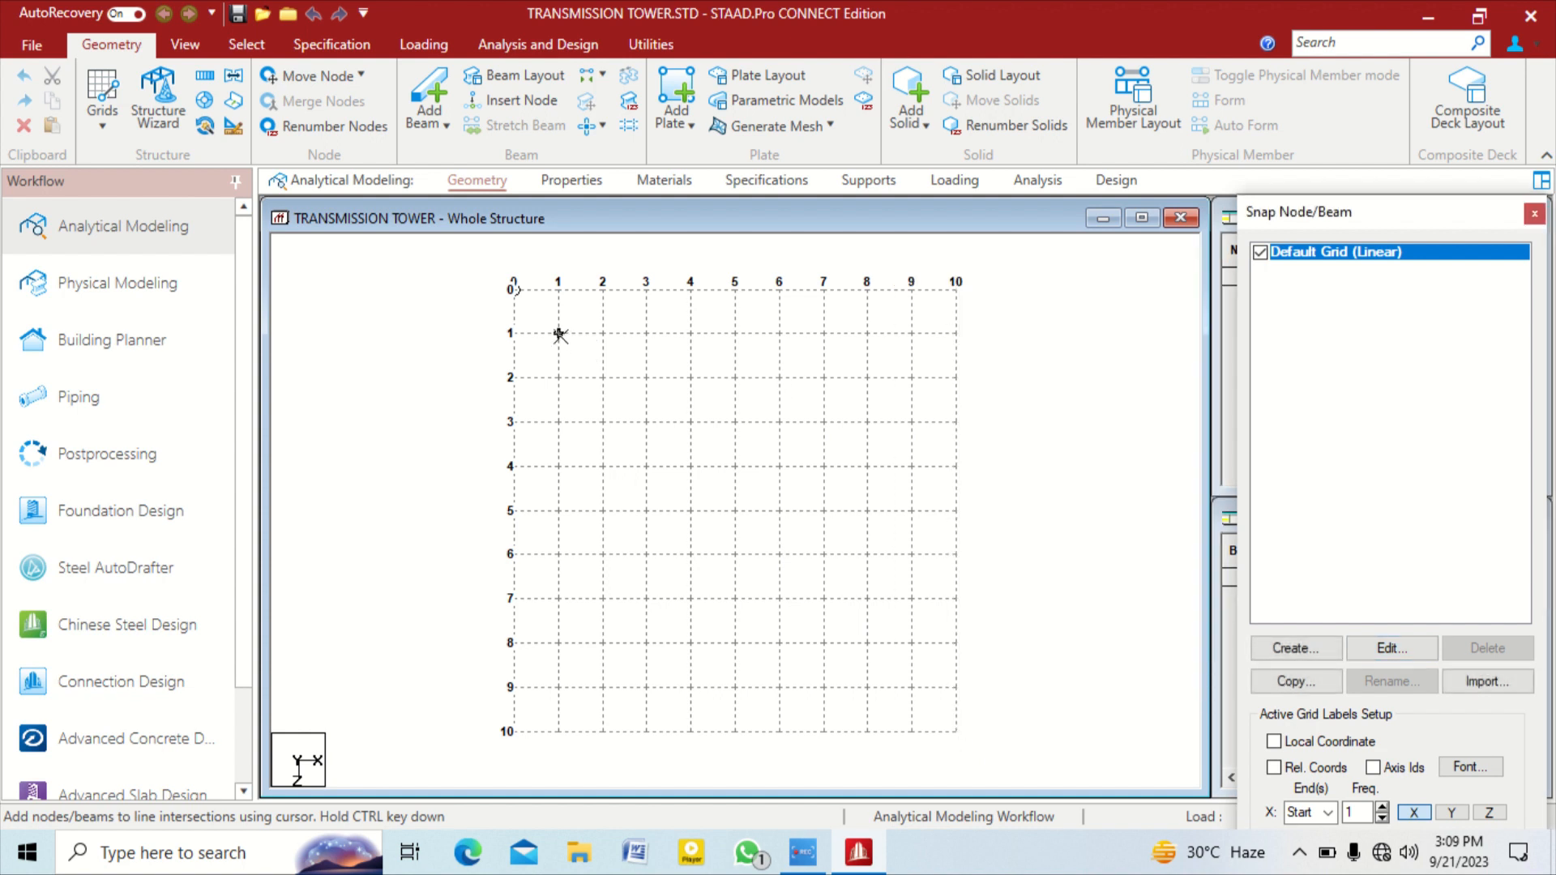
Draw a closed 10 m by 10 m square of beams along the grid's outer edges, starting at the origin
click(514, 289)
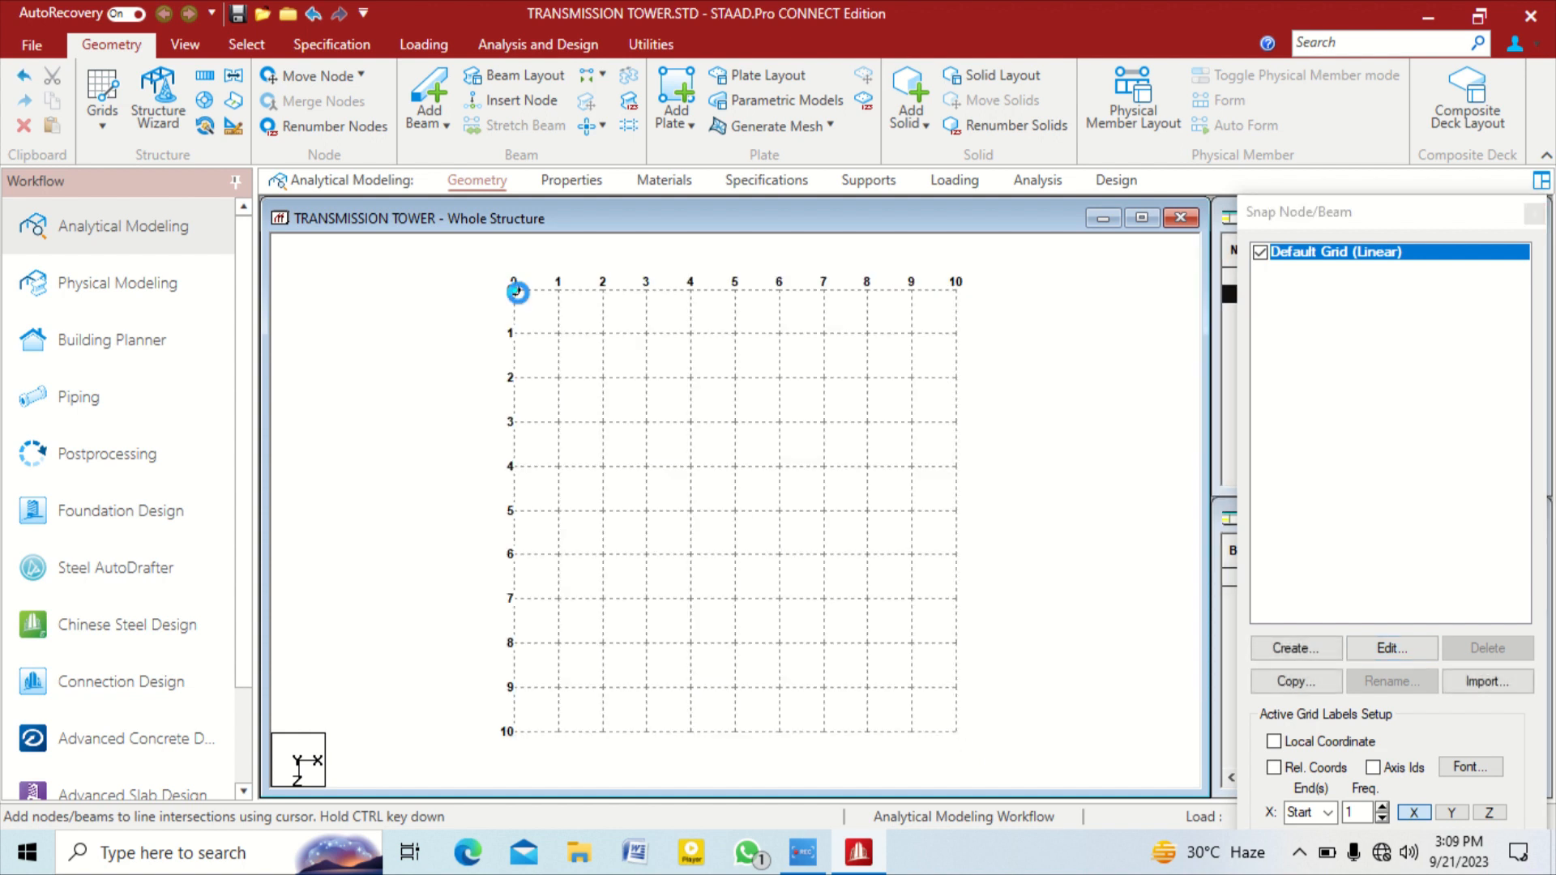
click(956, 289)
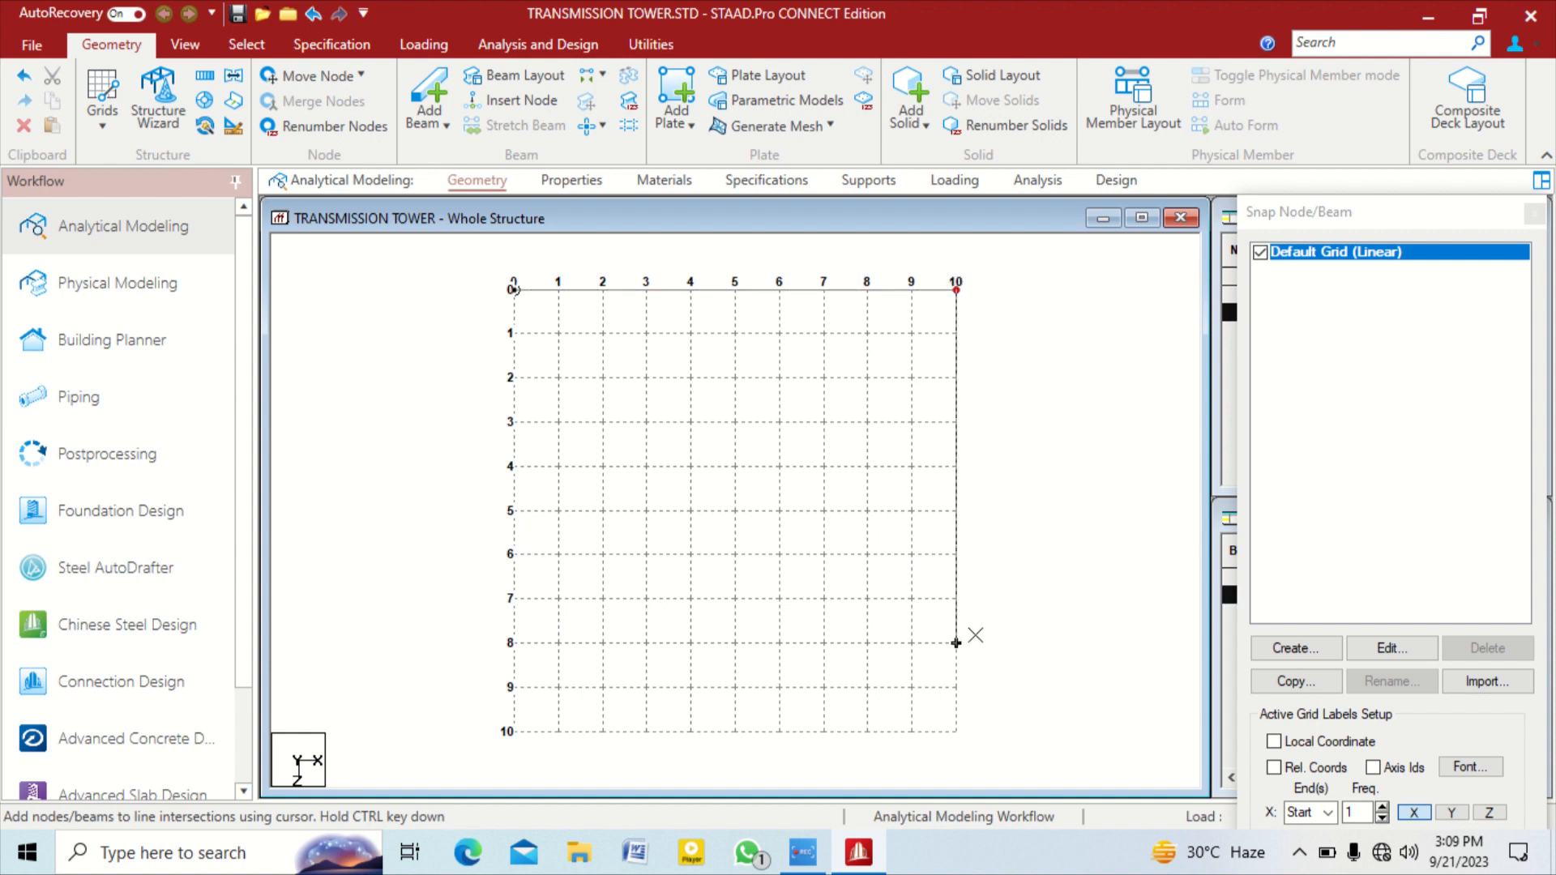
click(956, 731)
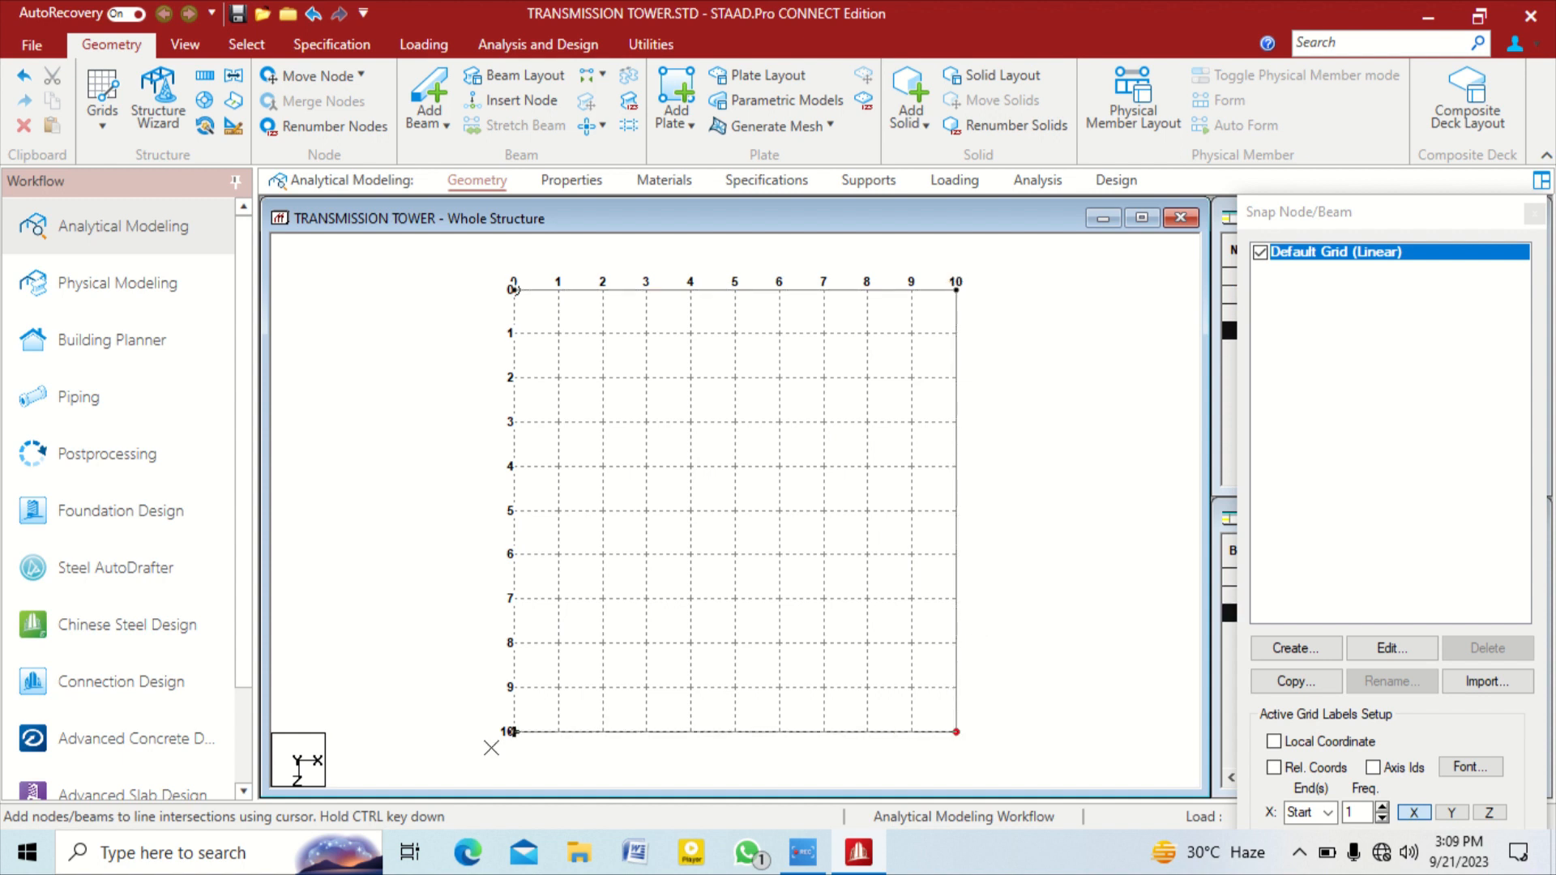
click(514, 731)
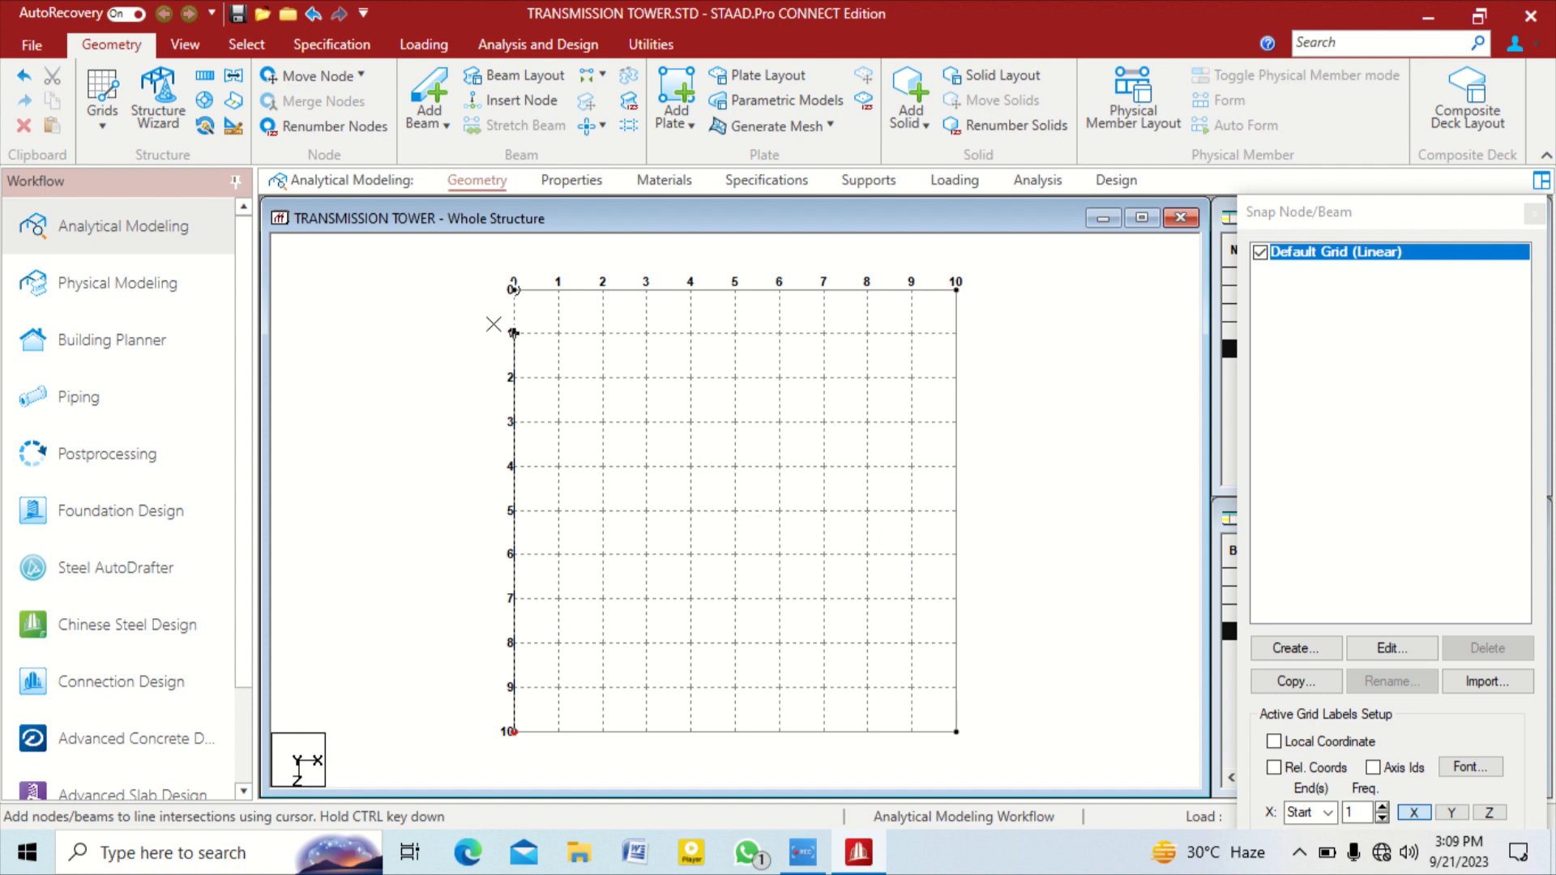
click(514, 289)
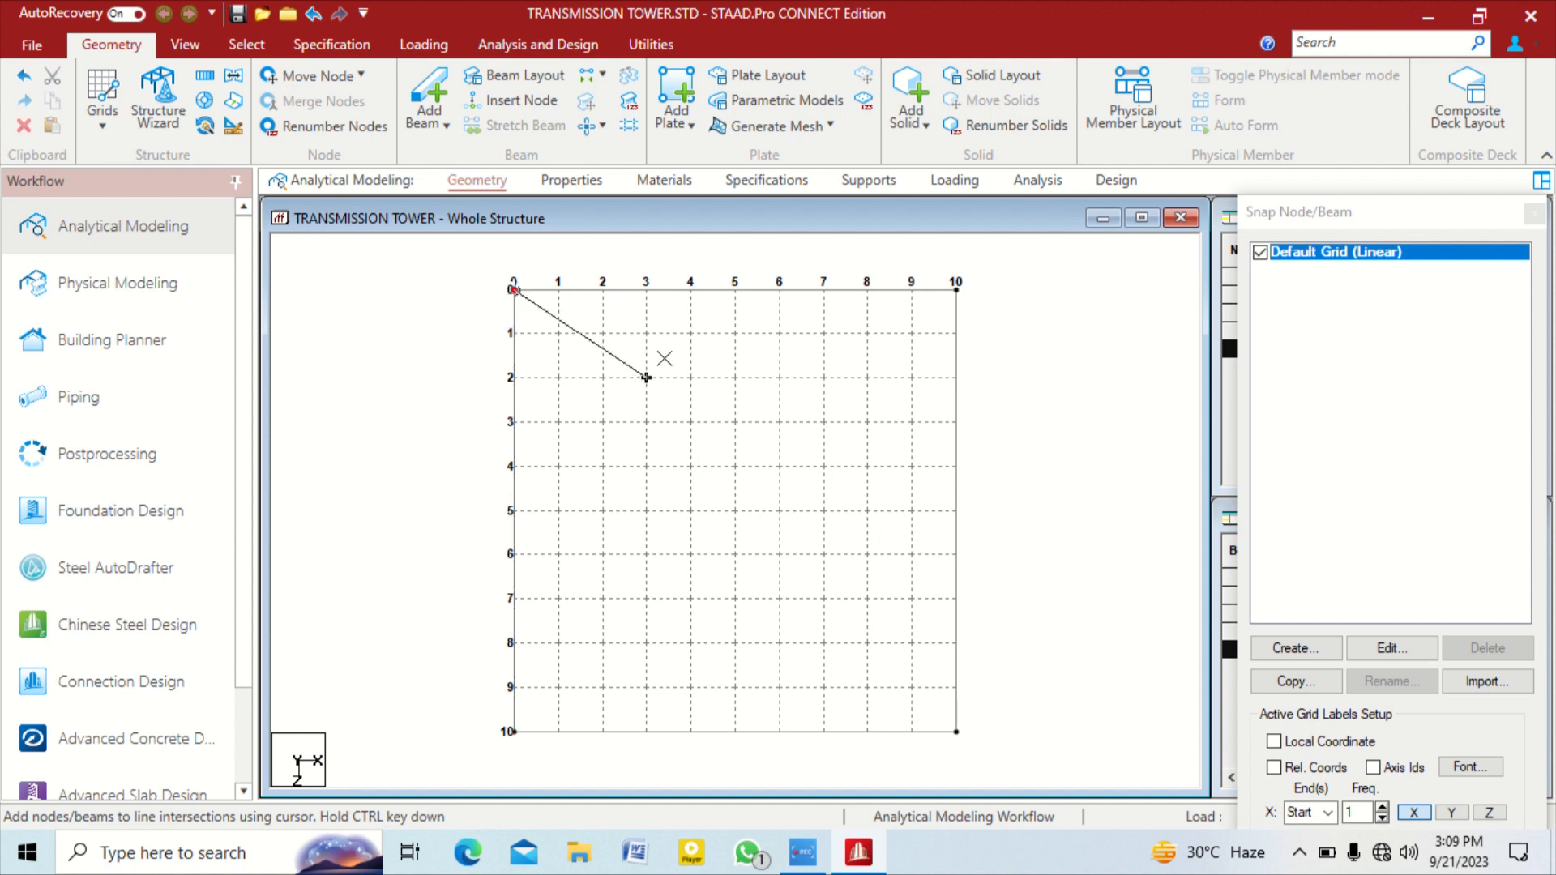
key(Escape)
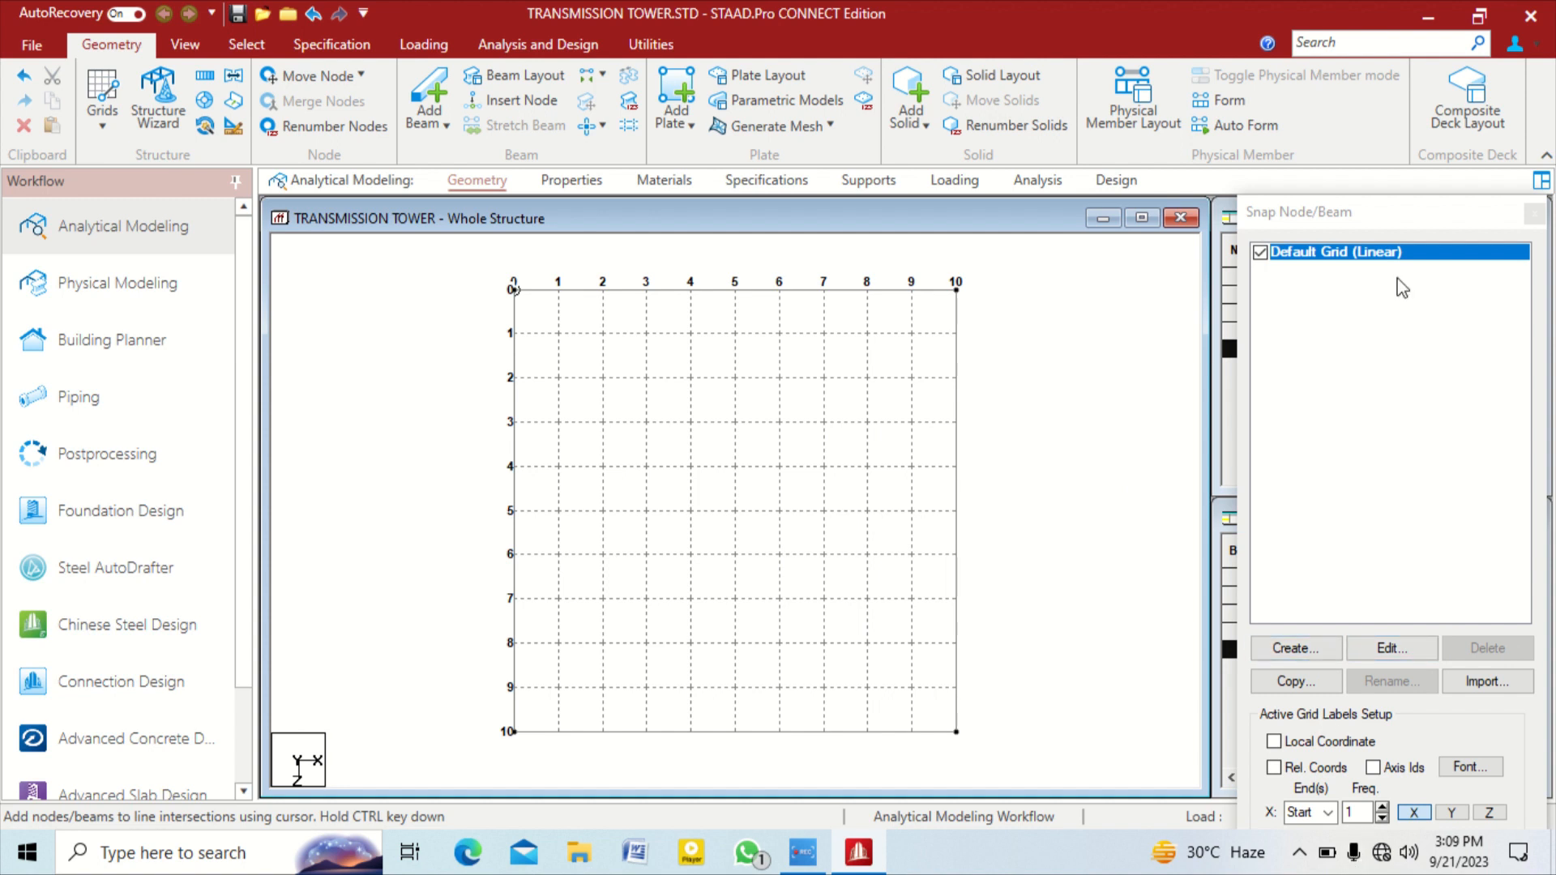
Draw a second closed square of beams, 6 m by 6 m, with opposite corners at X=2, Z=2 and X=8, Z=8
drag(1359, 218, 1290, 58)
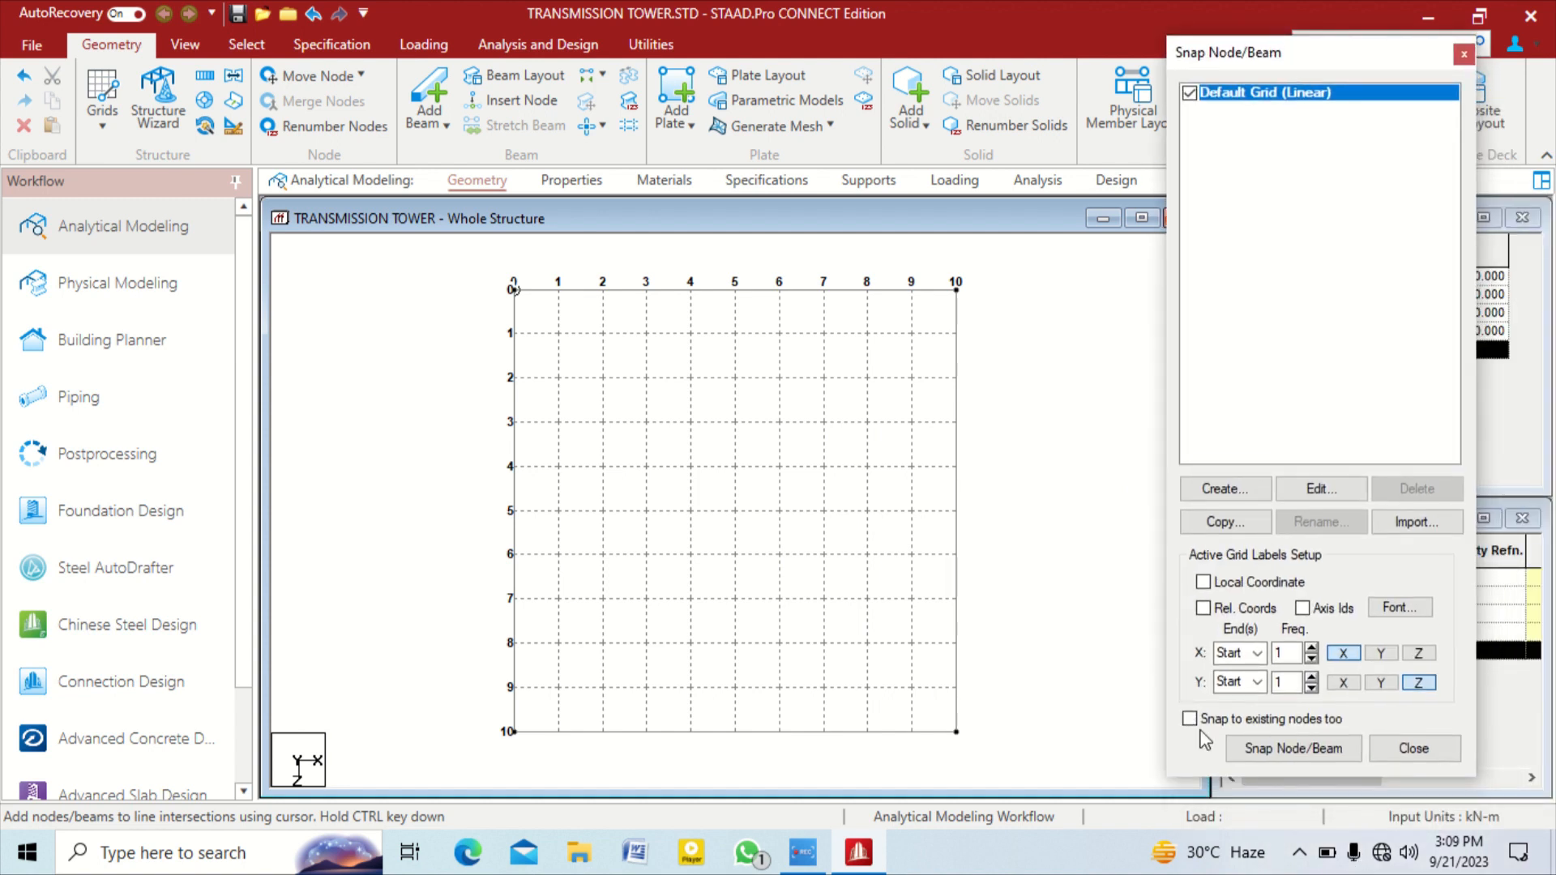
click(1275, 739)
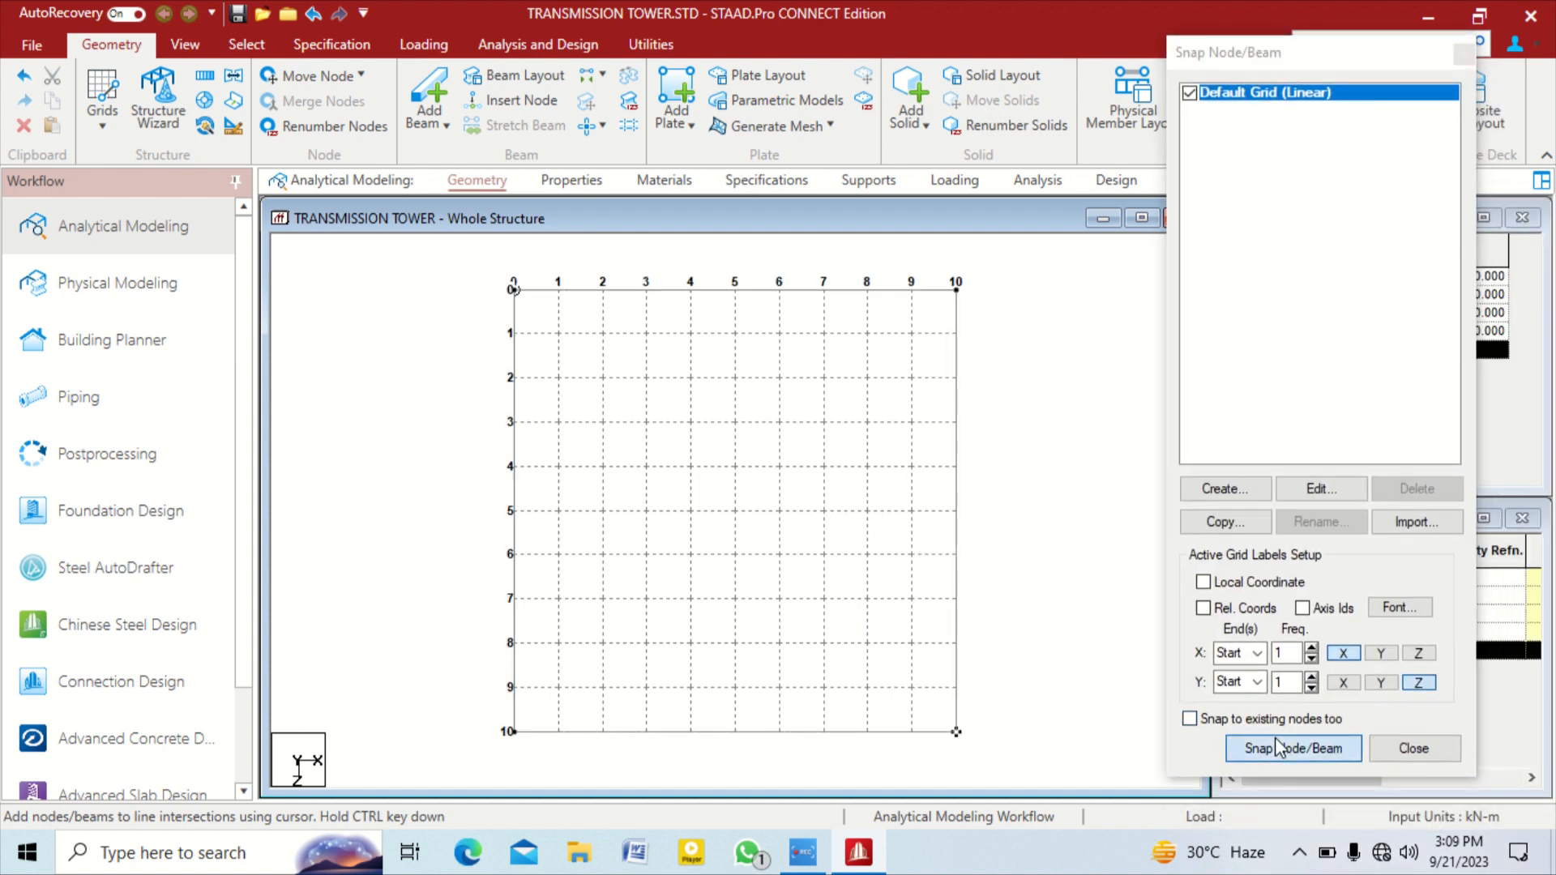
click(601, 376)
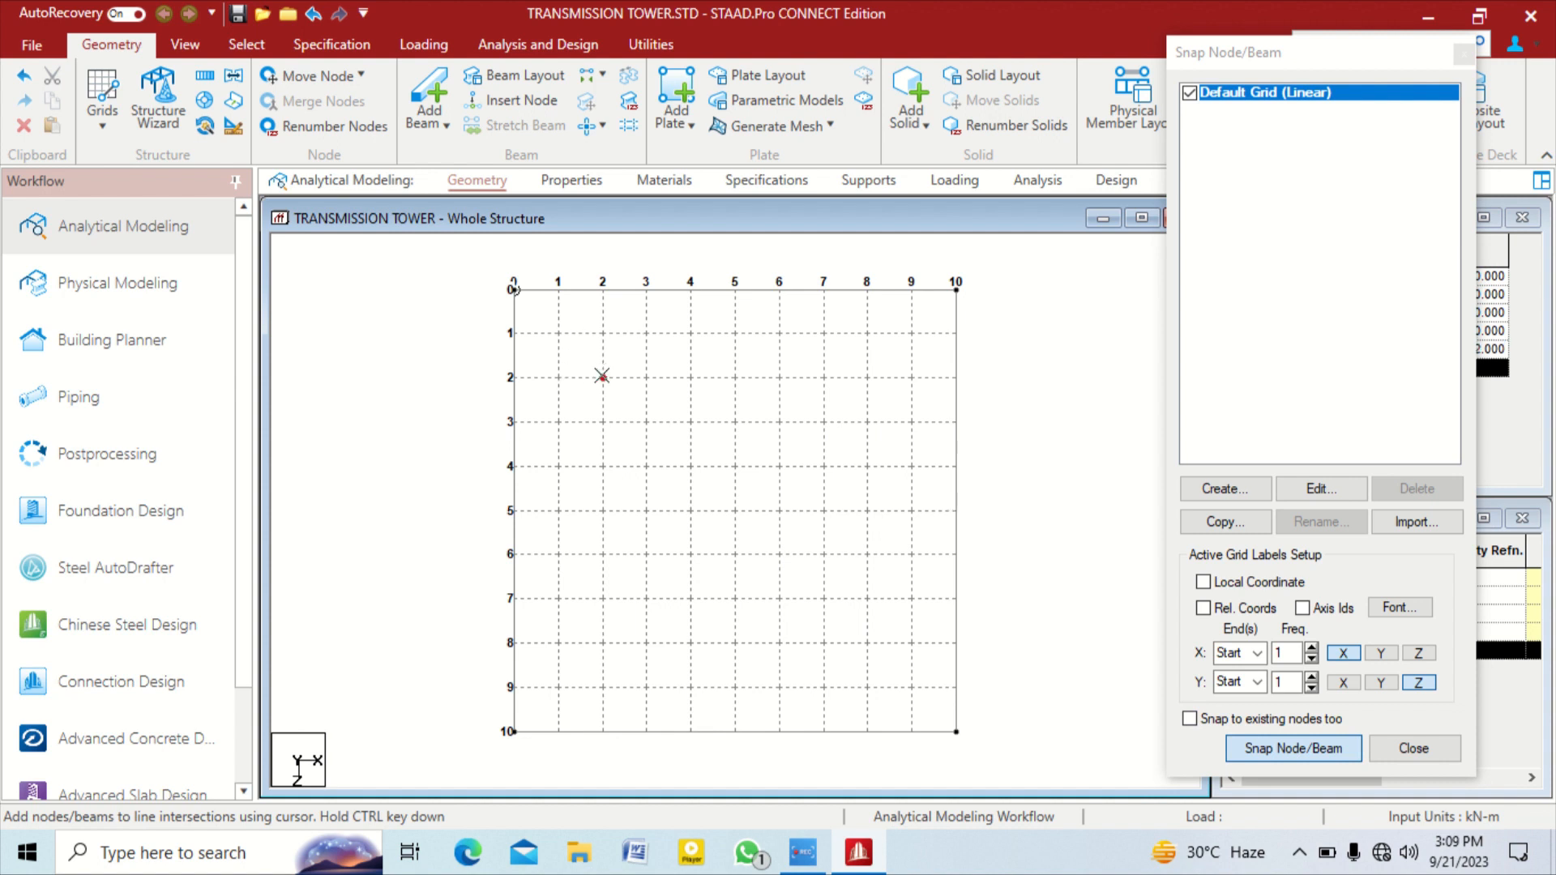
click(866, 378)
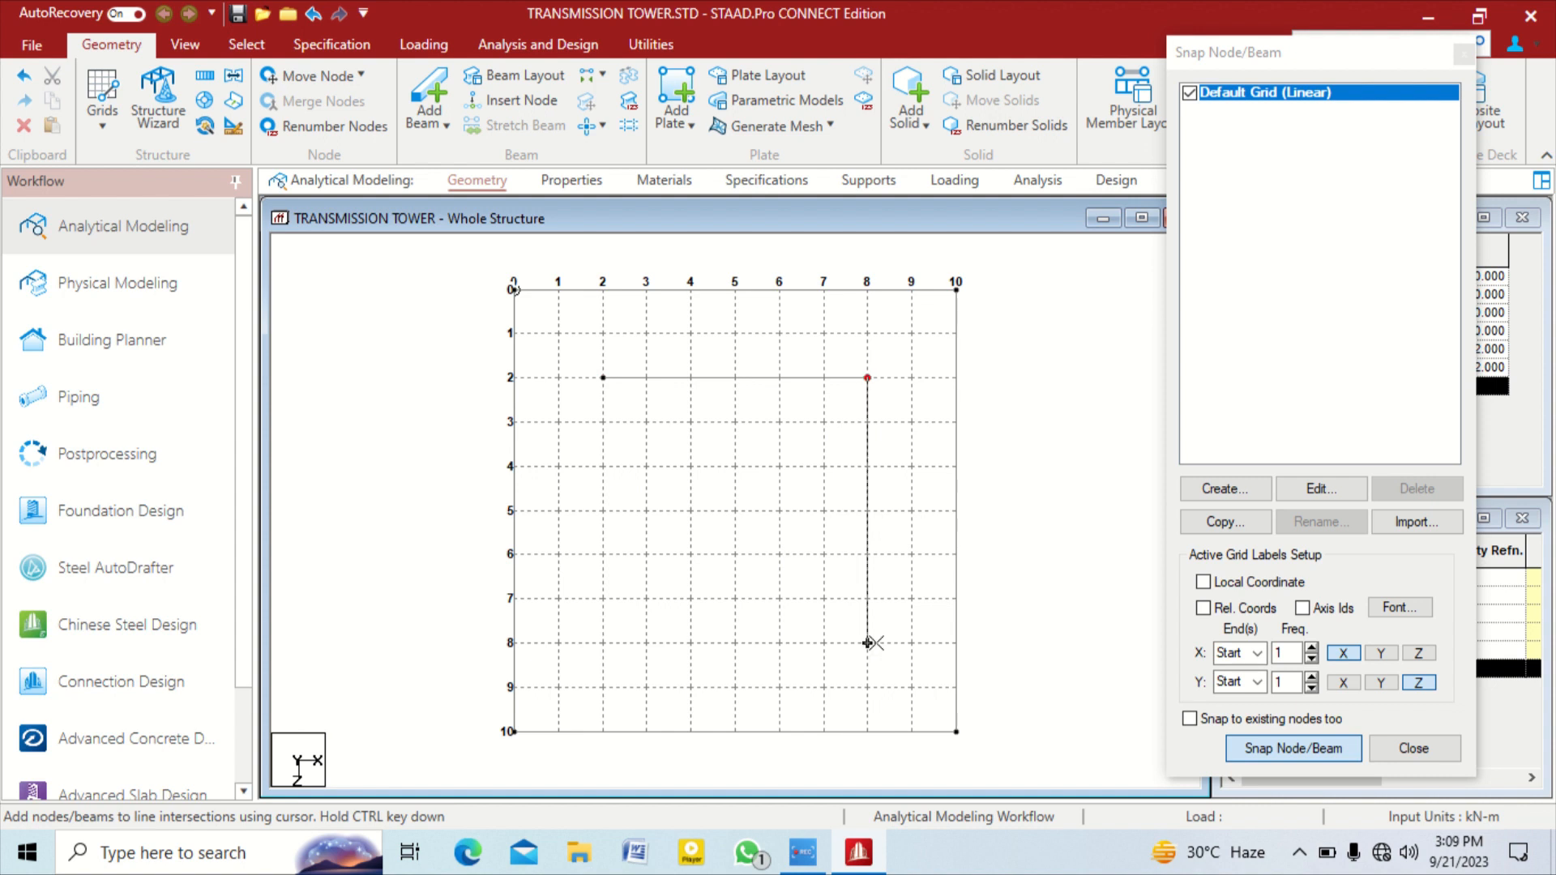
click(867, 643)
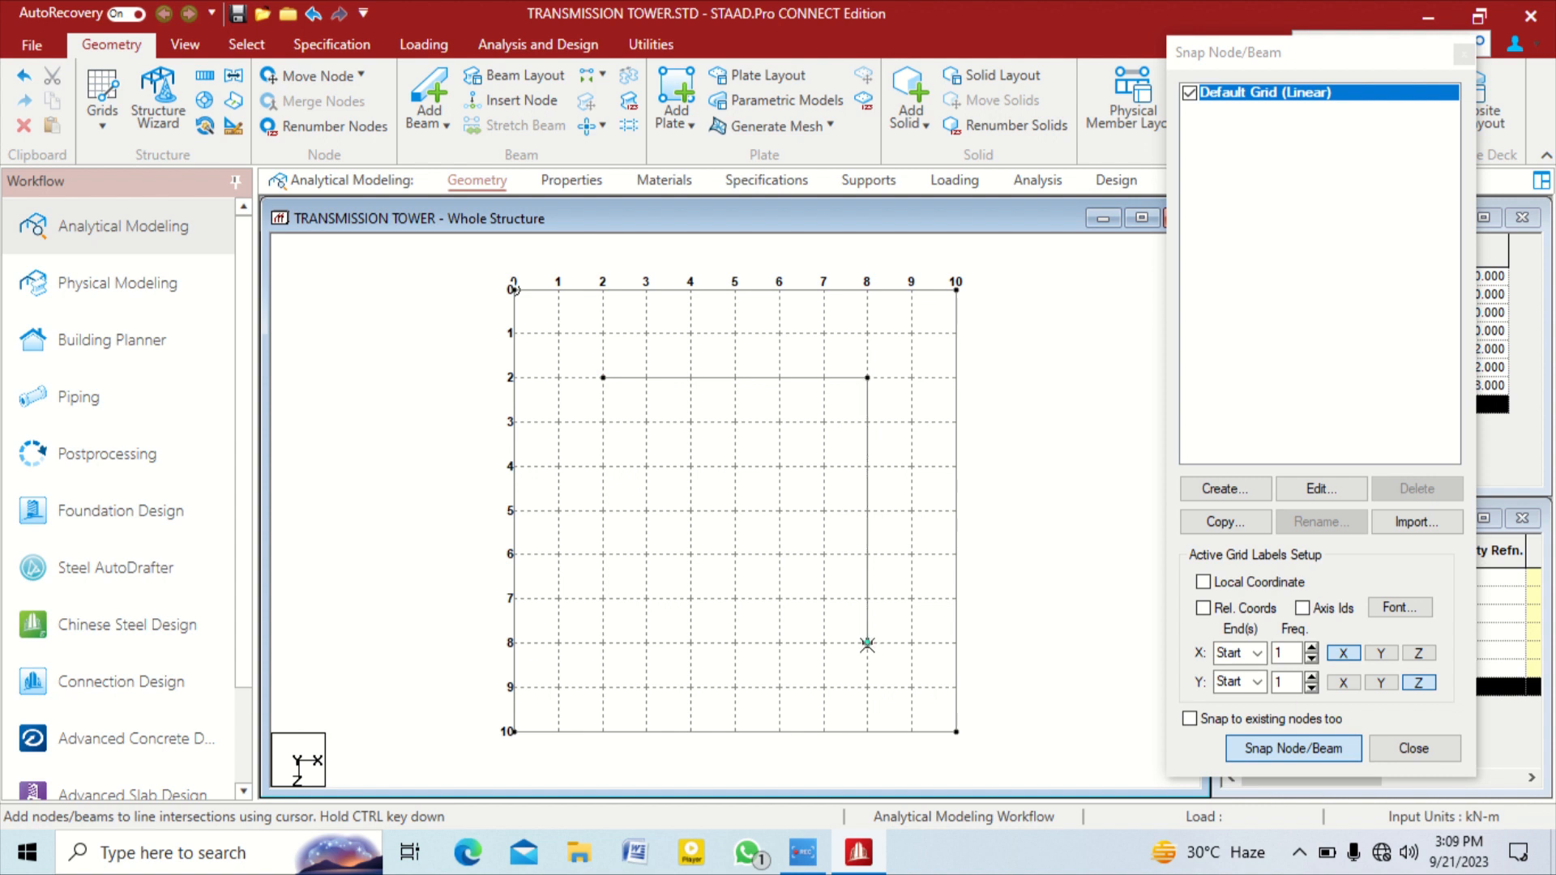
click(602, 643)
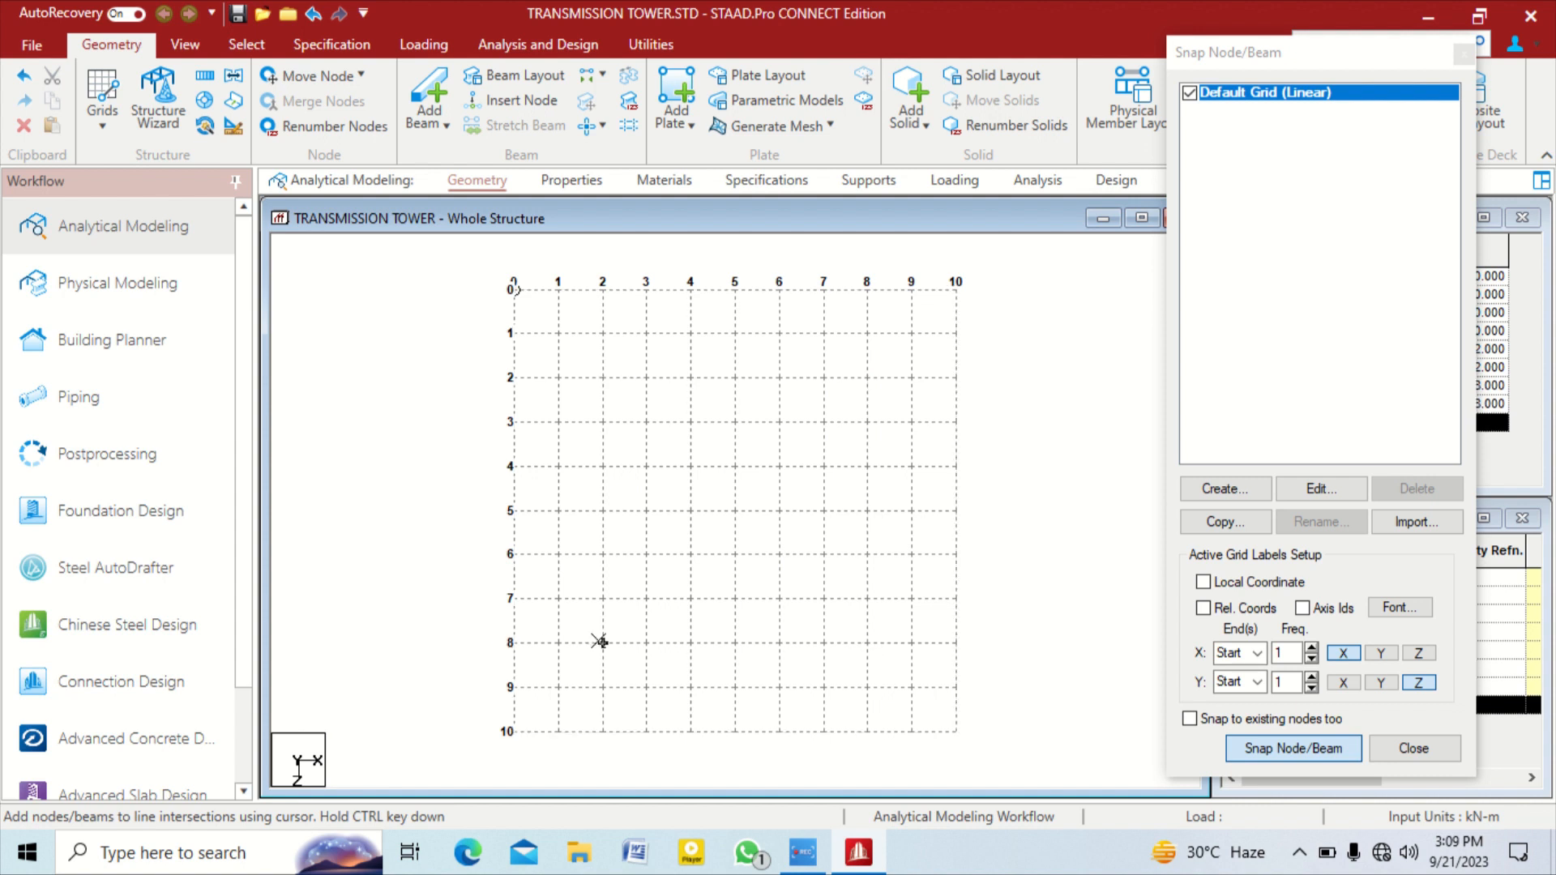
click(602, 377)
key(Escape)
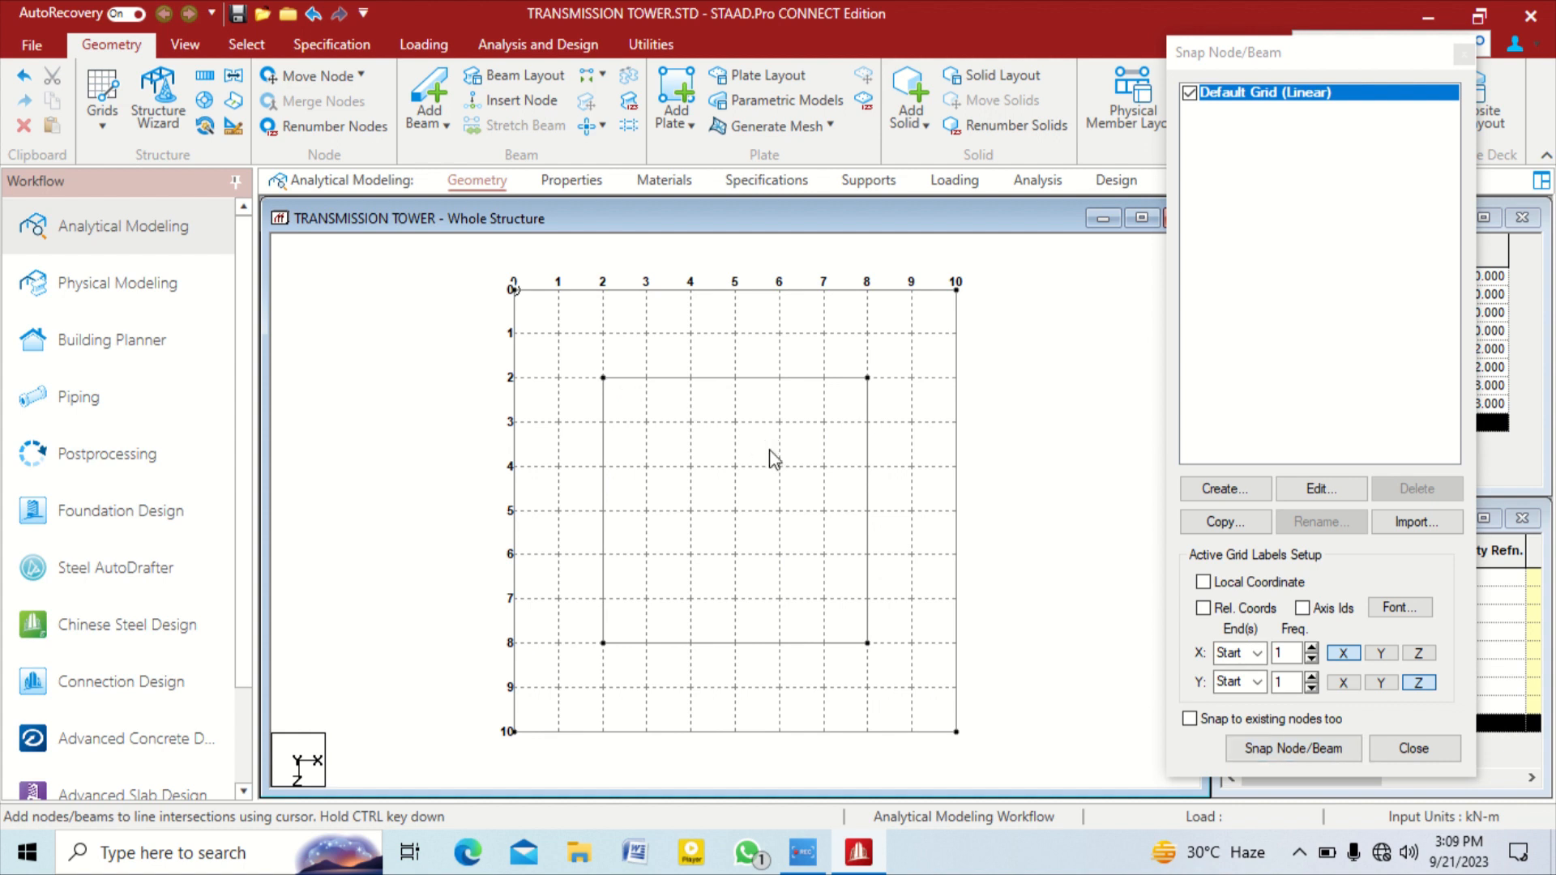
Draw a closed rectangle of beams inside the 6 m square, with opposite corners at X=4, Z=3 and X=6, Z=6
click(1305, 755)
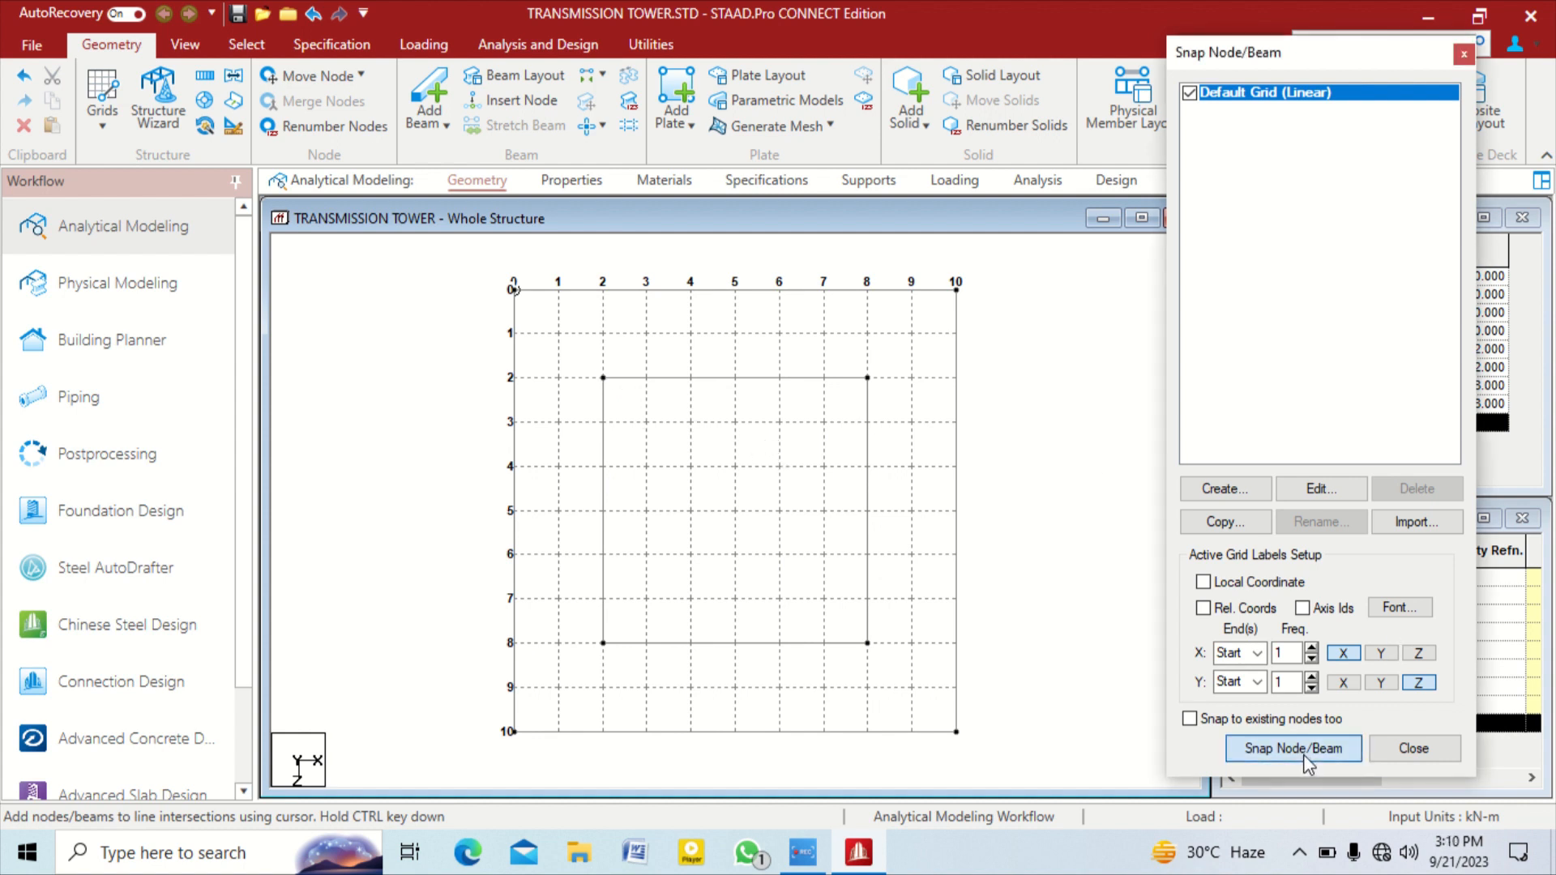
click(690, 422)
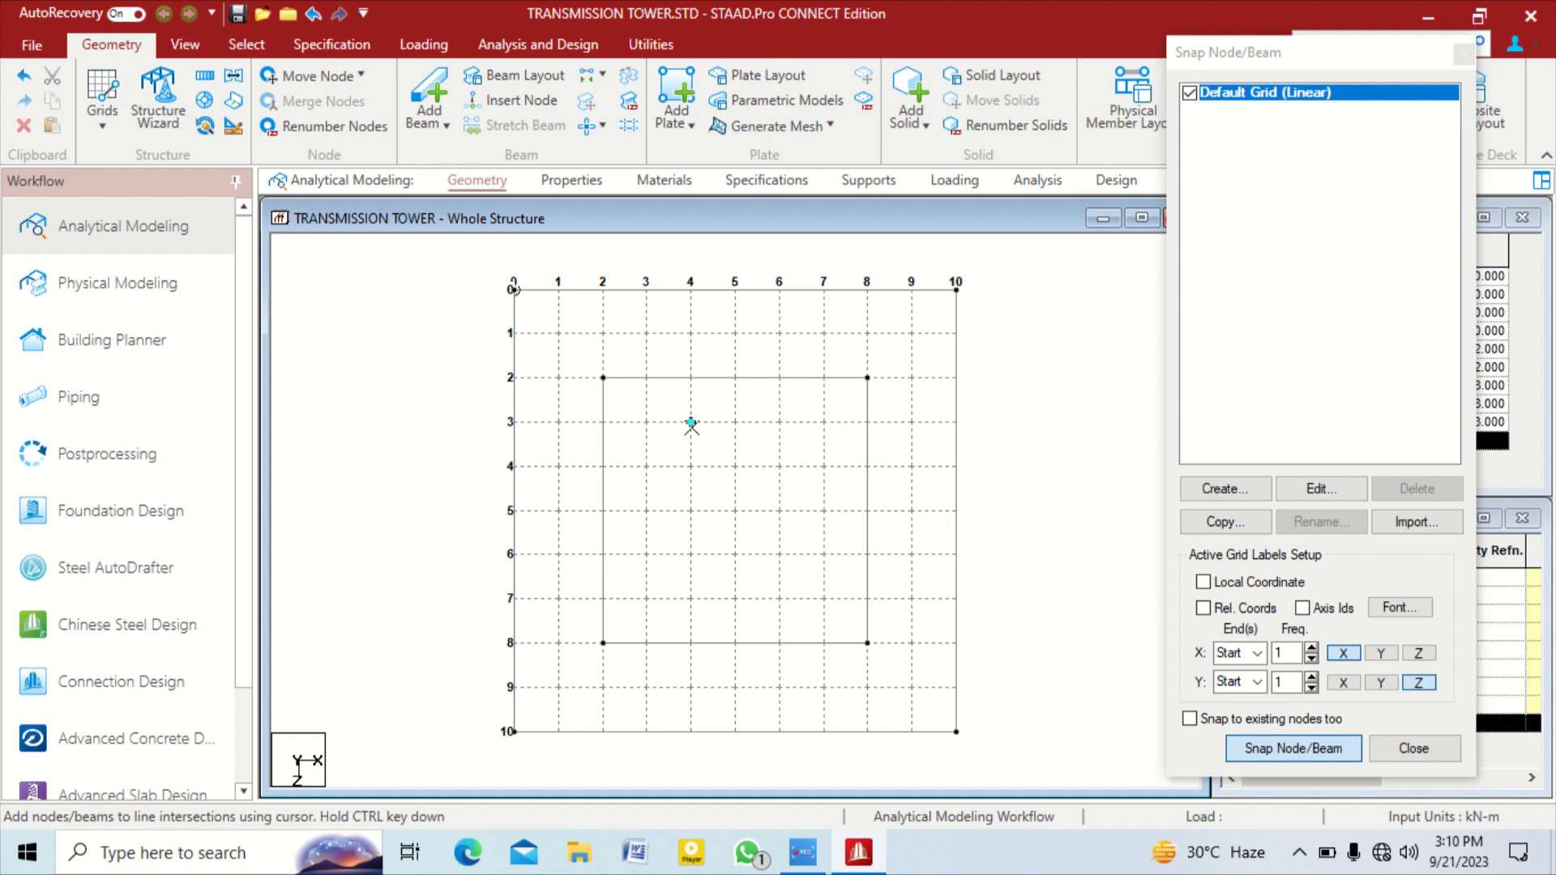
click(780, 423)
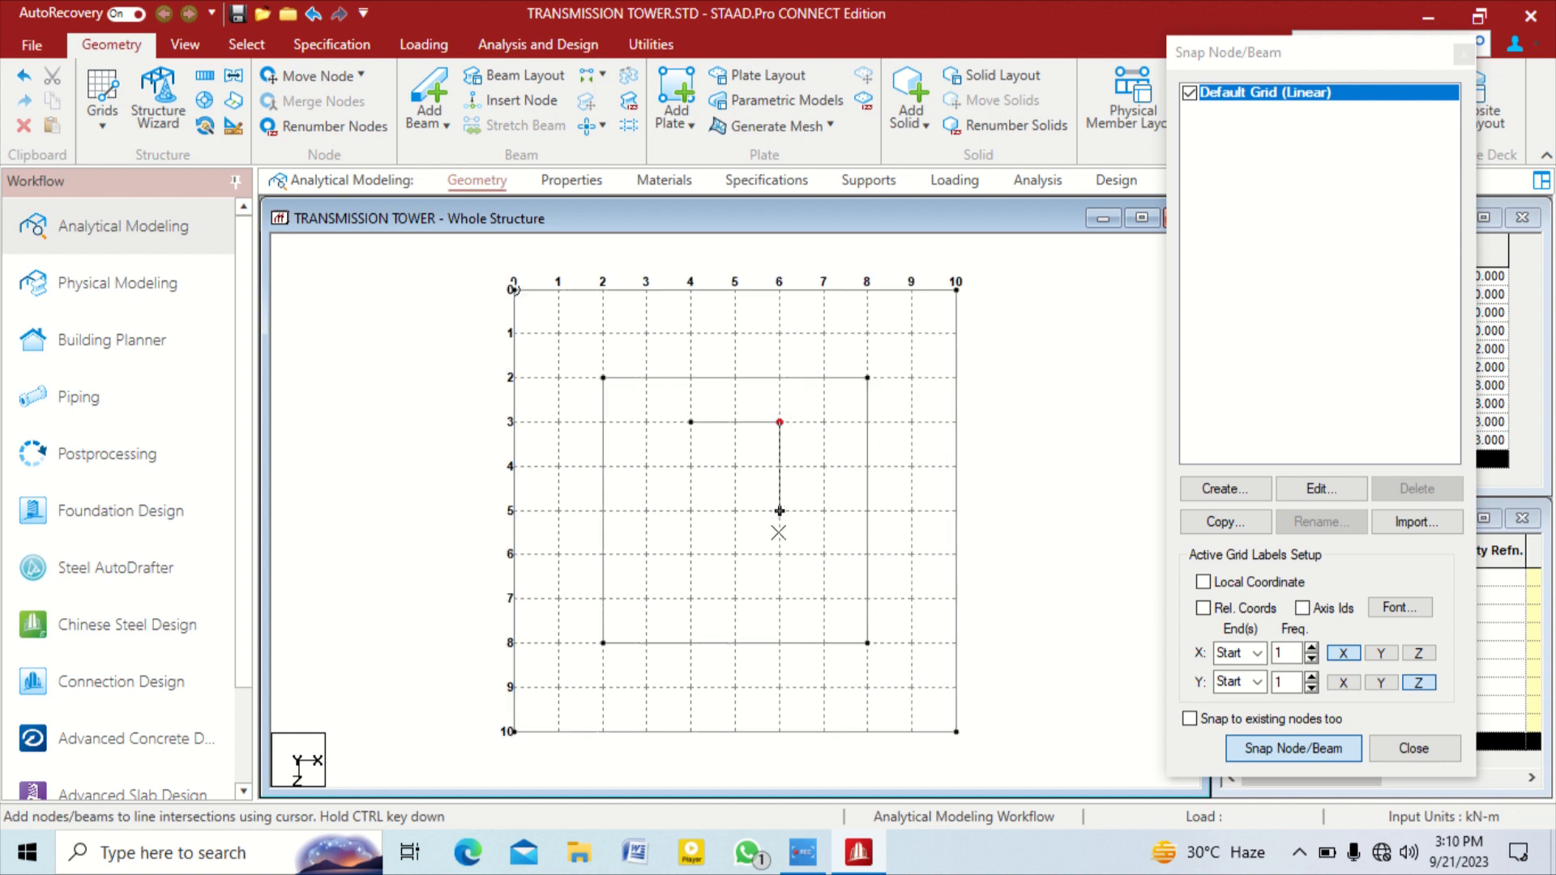
click(780, 554)
click(691, 555)
click(690, 423)
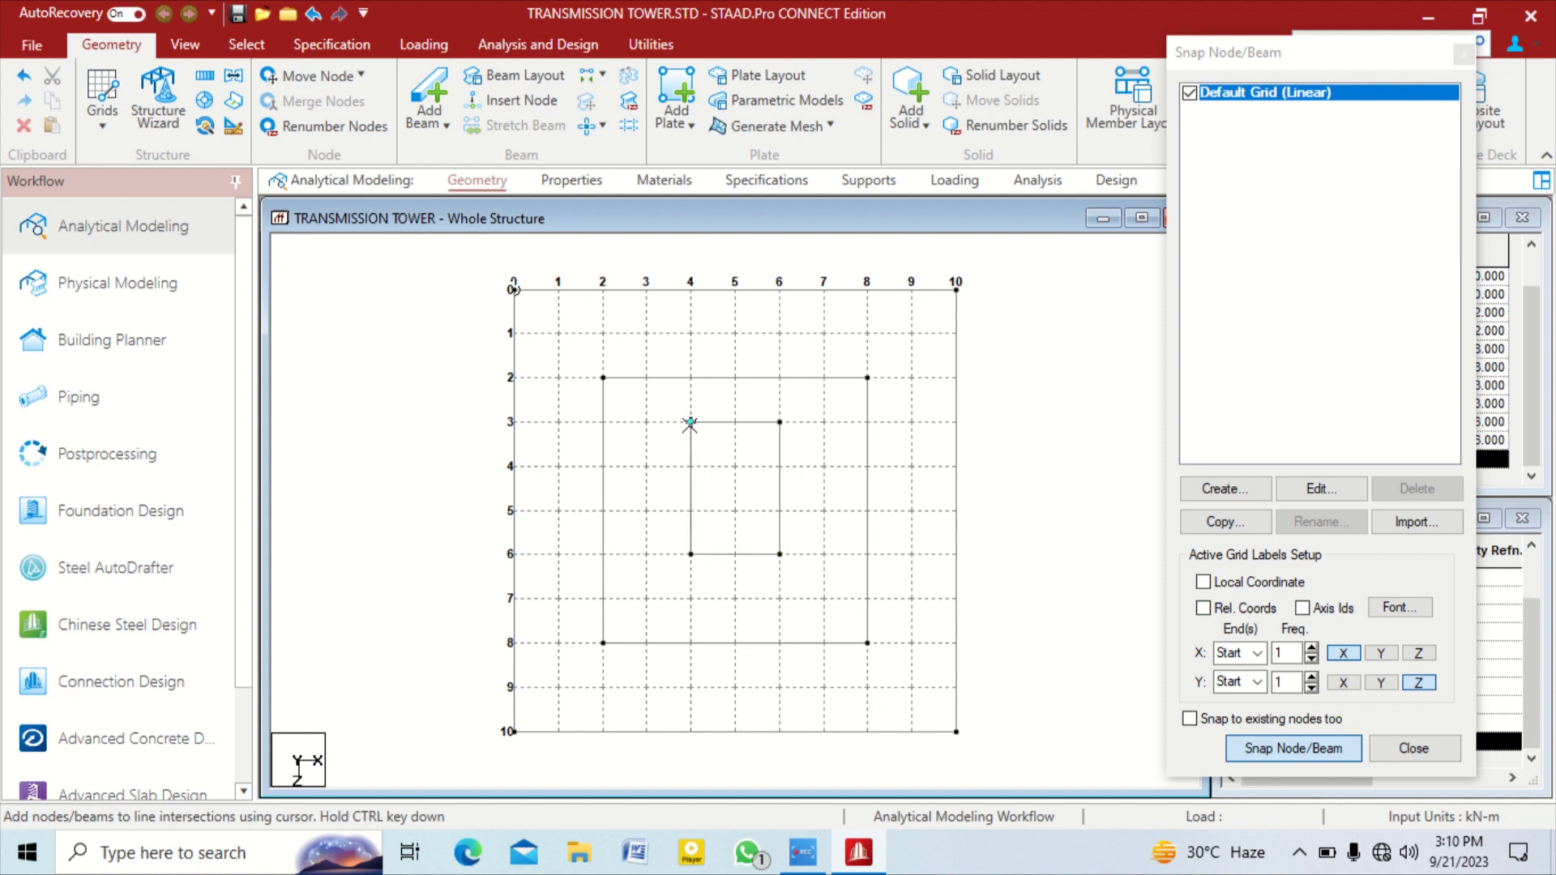
key(Escape)
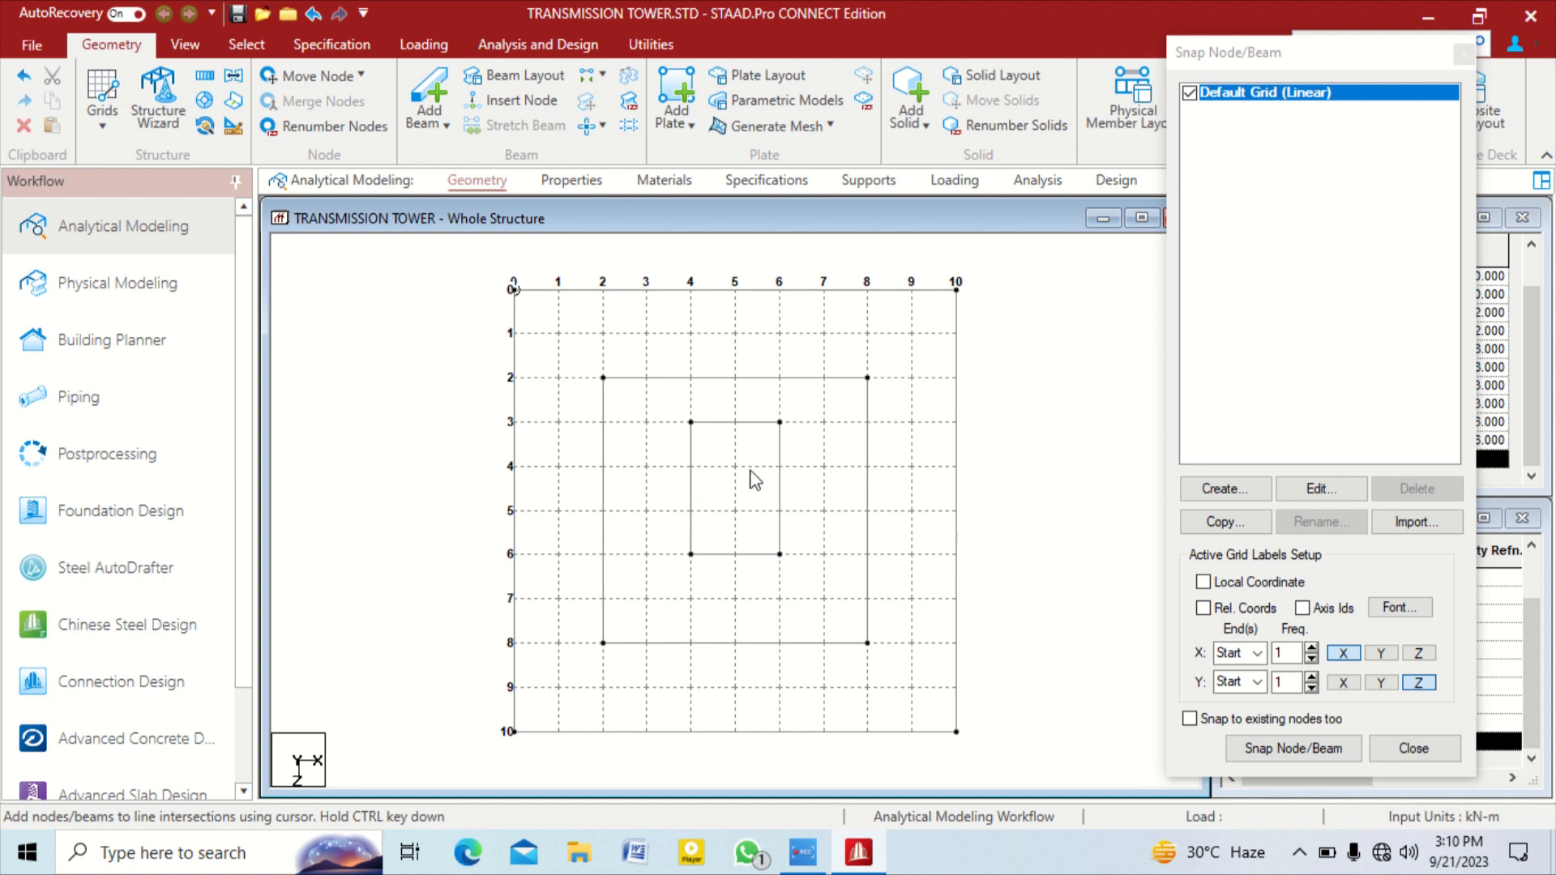
Undo the innermost rectangle of beams
key(ctrl+z)
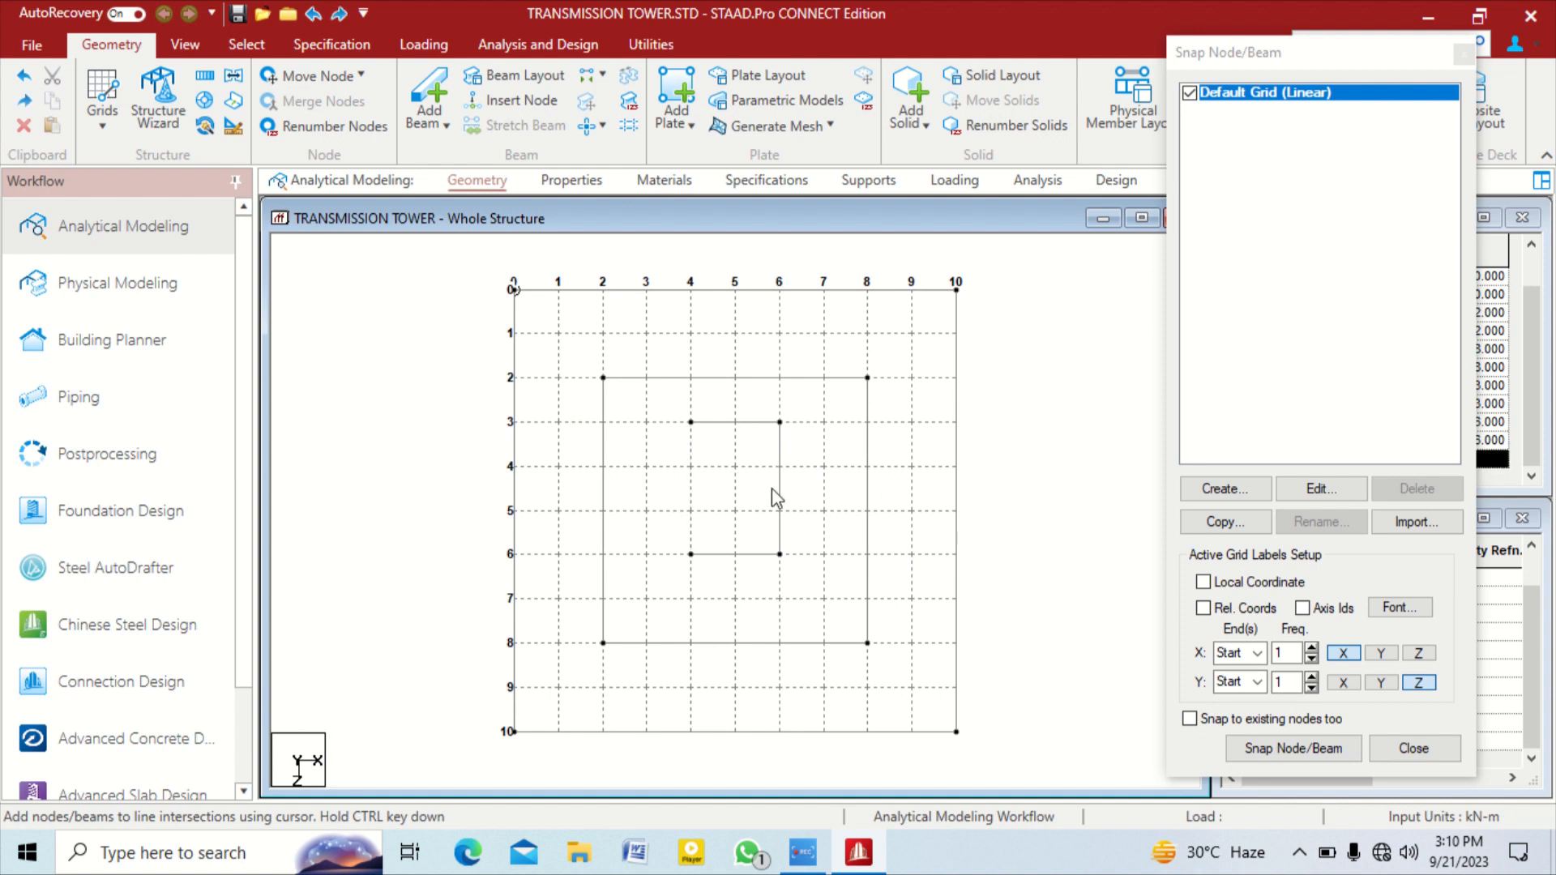
key(ctrl+z)
key(ctrl+z)
Draw a closed 2 m by 2 m square of beams with opposite corners at X=4, Z=4 and X=6, Z=6
click(1256, 747)
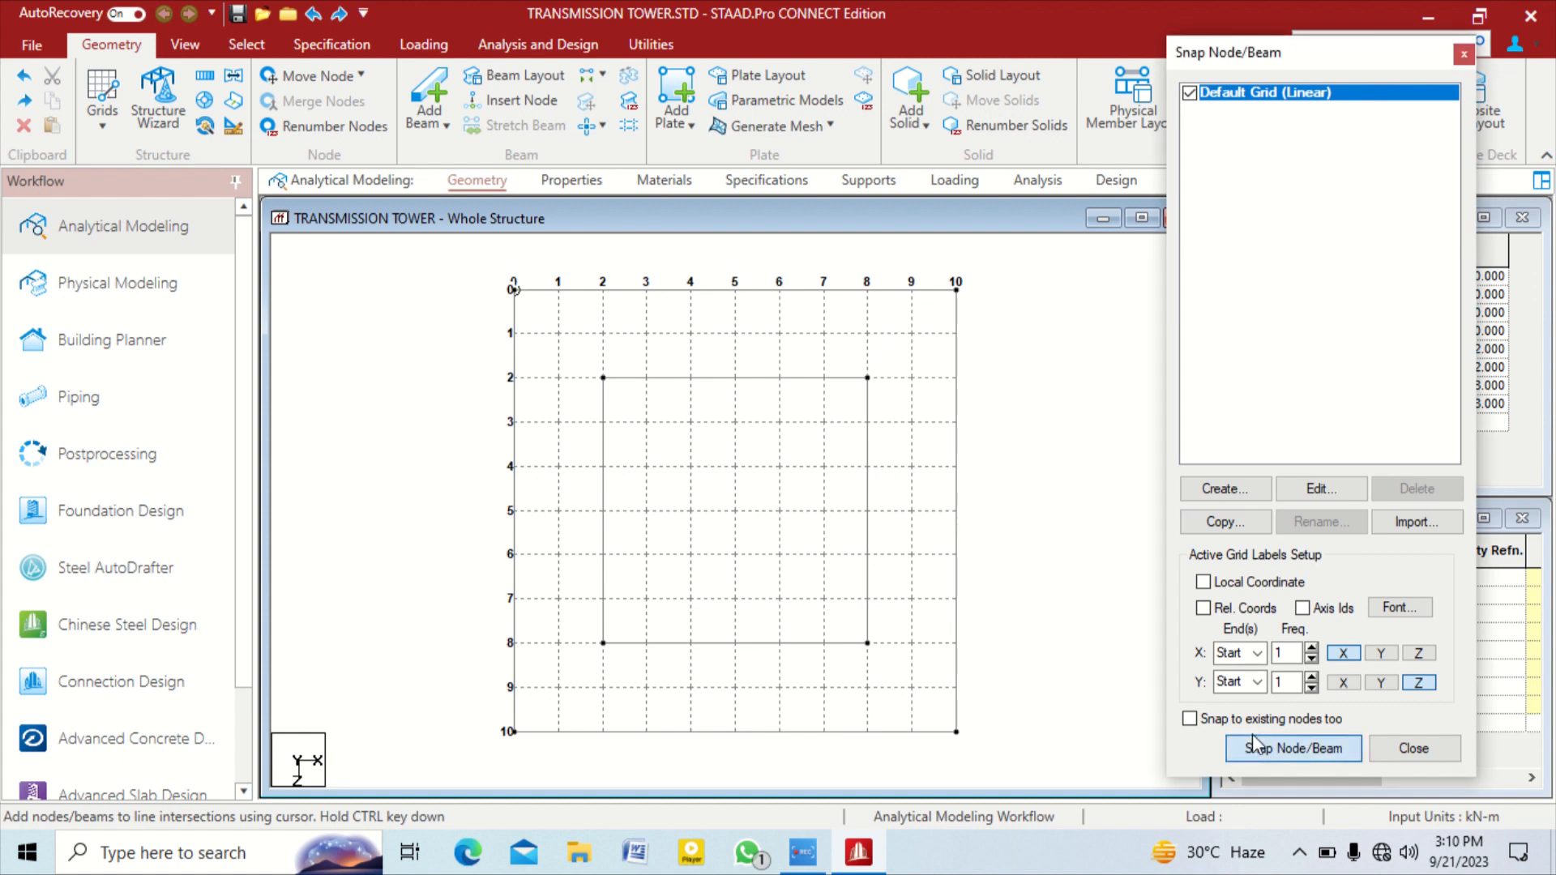
click(690, 467)
click(780, 466)
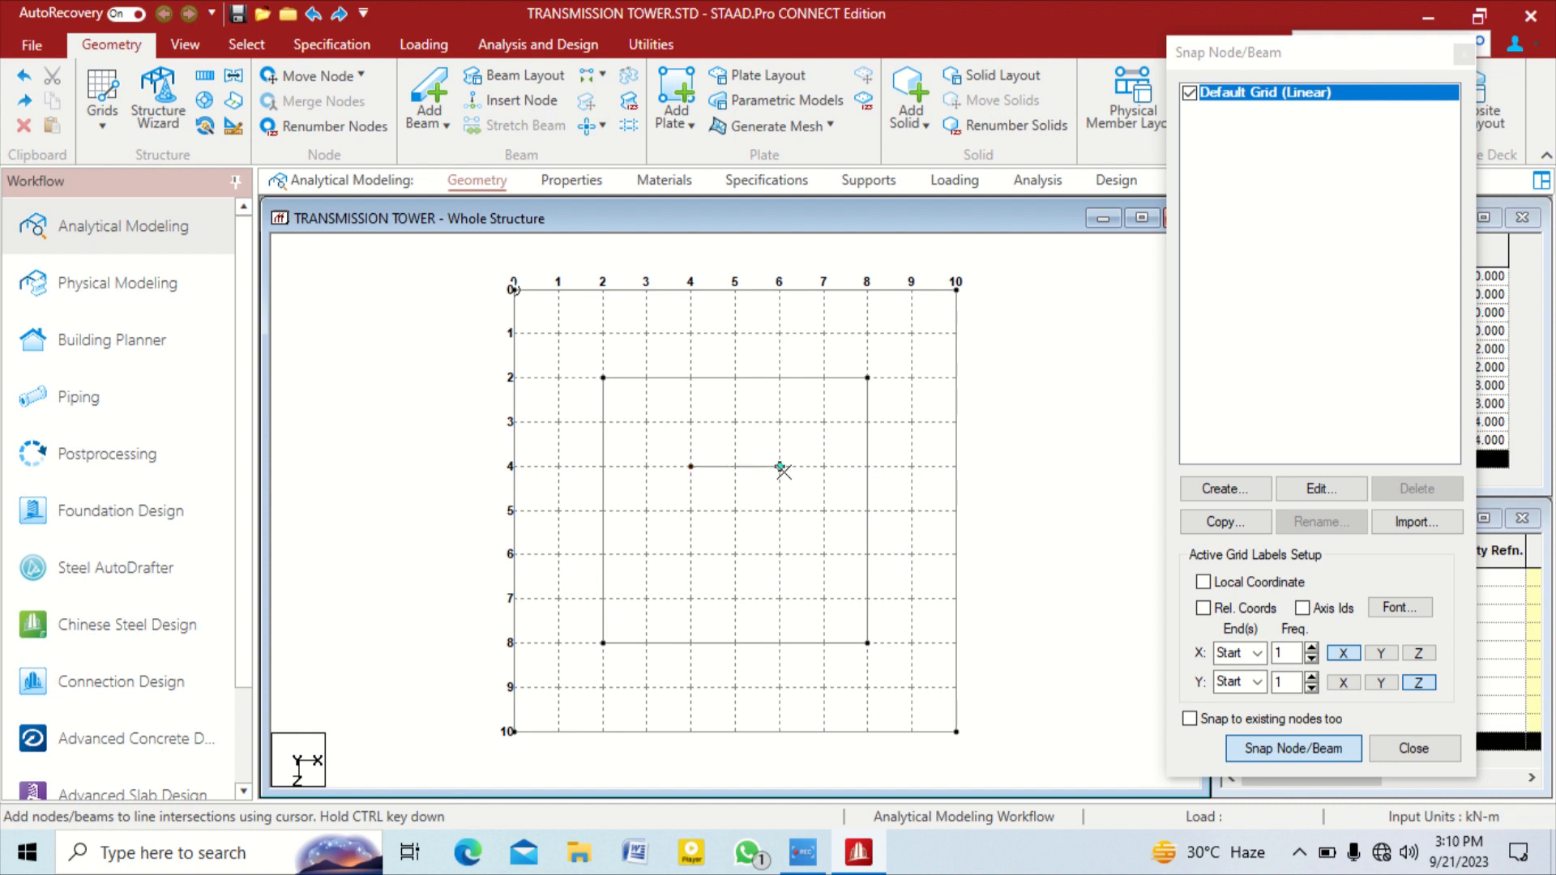
click(779, 555)
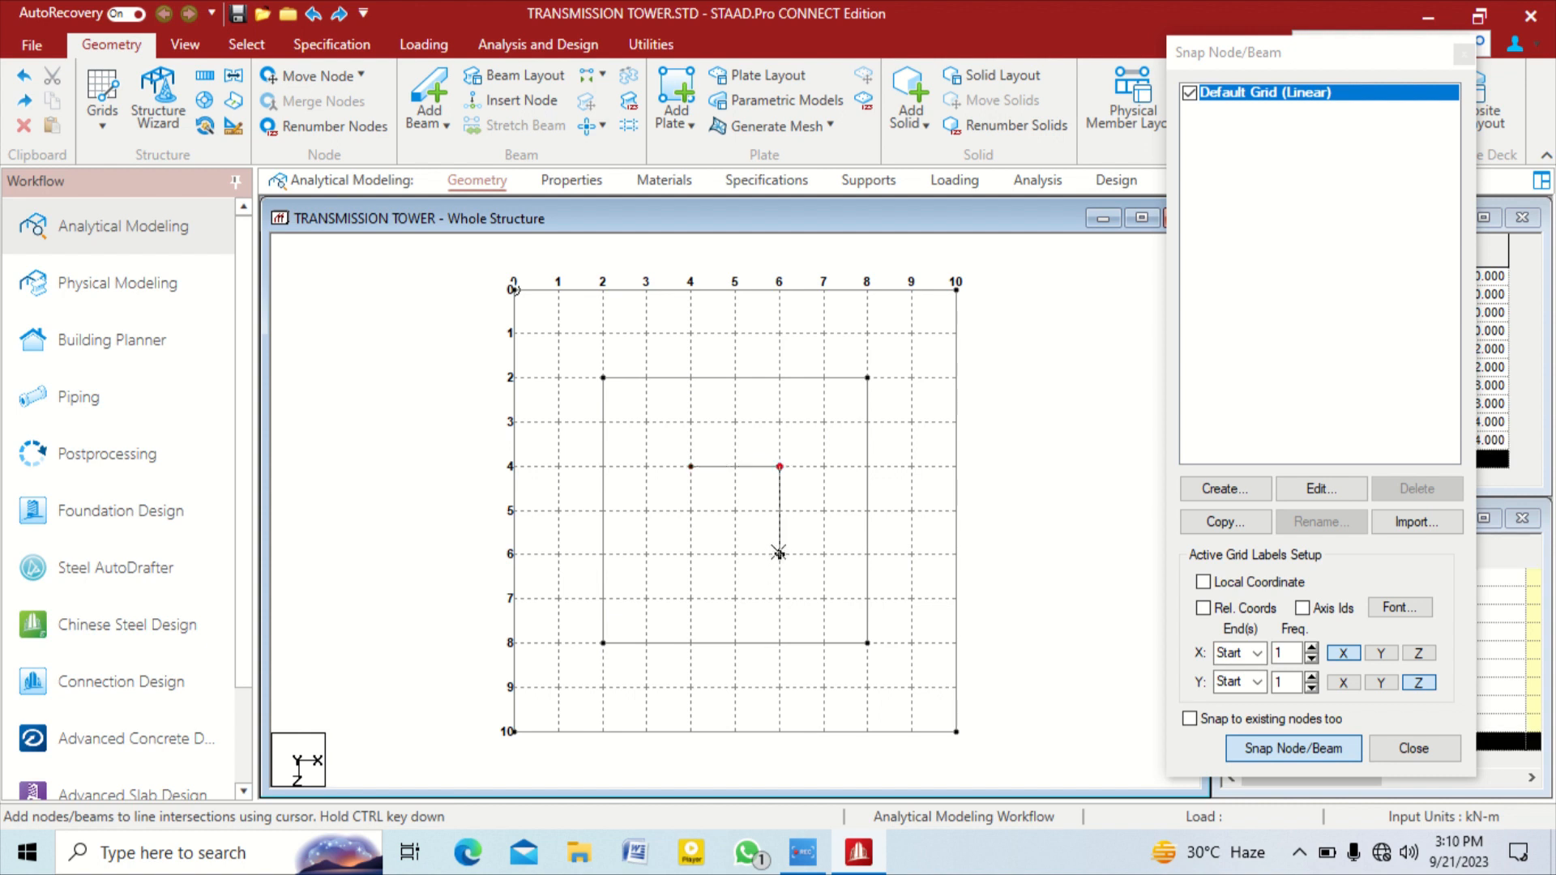
click(690, 554)
click(690, 467)
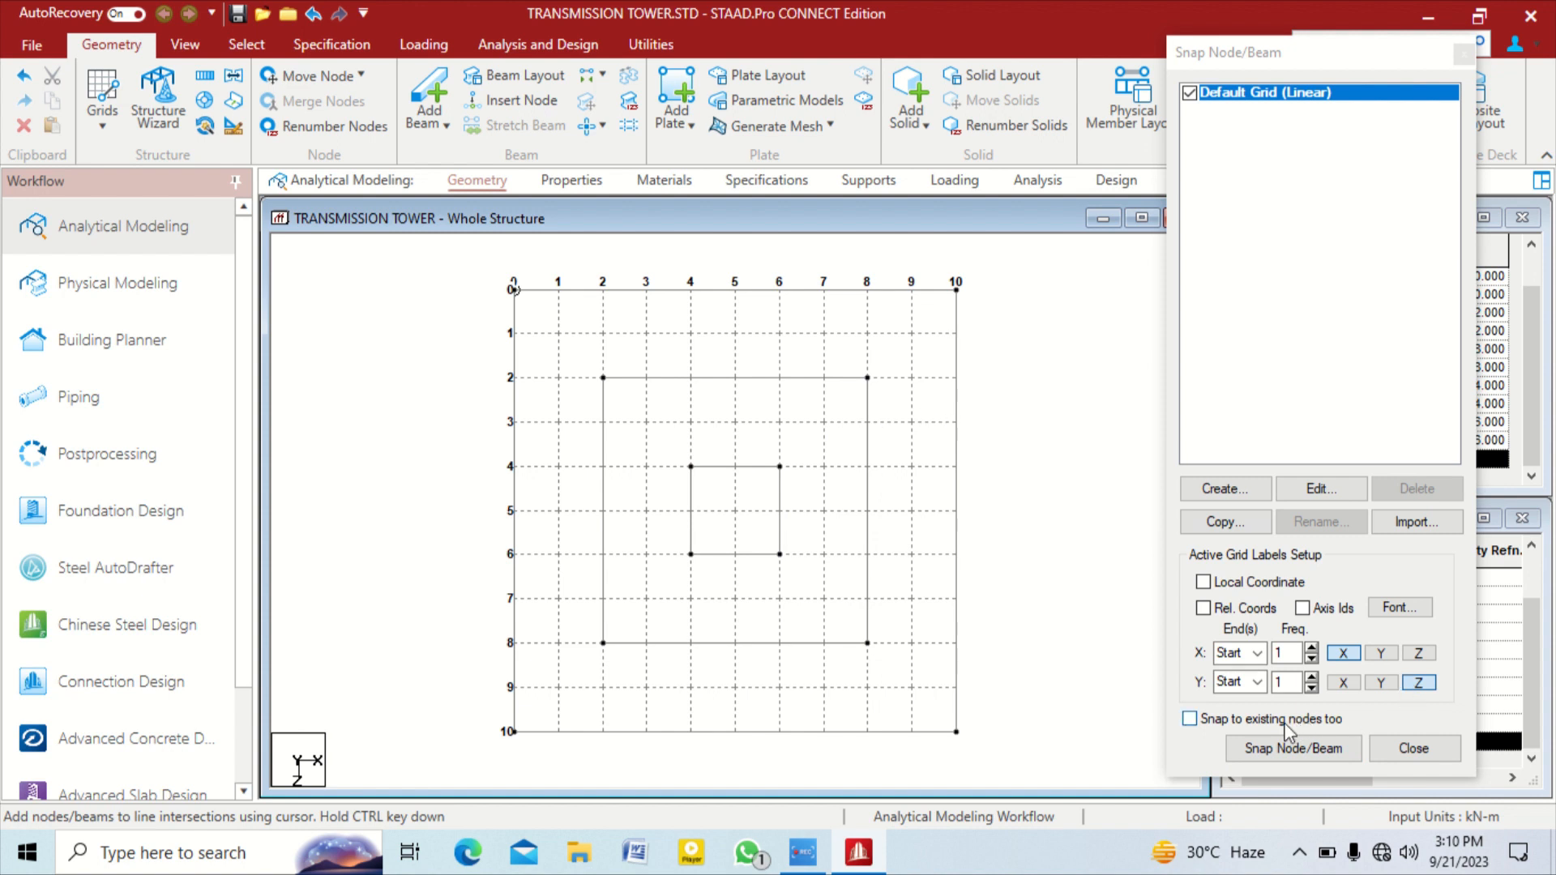
Draw a closed 8 m by 8 m square of beams with opposite corners at X=1, Z=1 and X=9, Z=9
click(1274, 751)
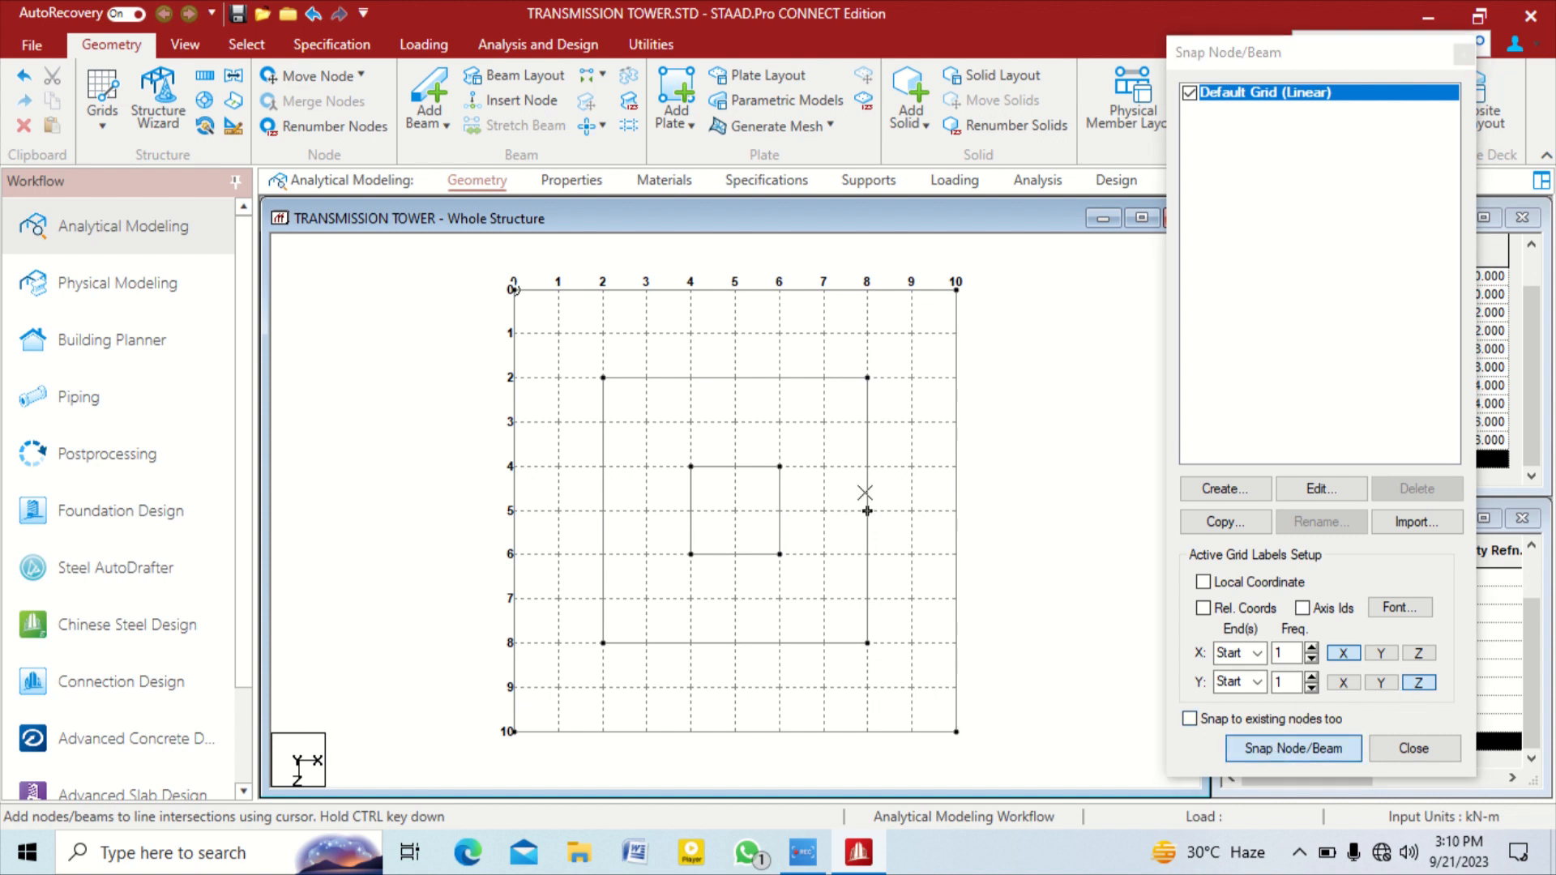
click(557, 333)
click(913, 333)
click(911, 686)
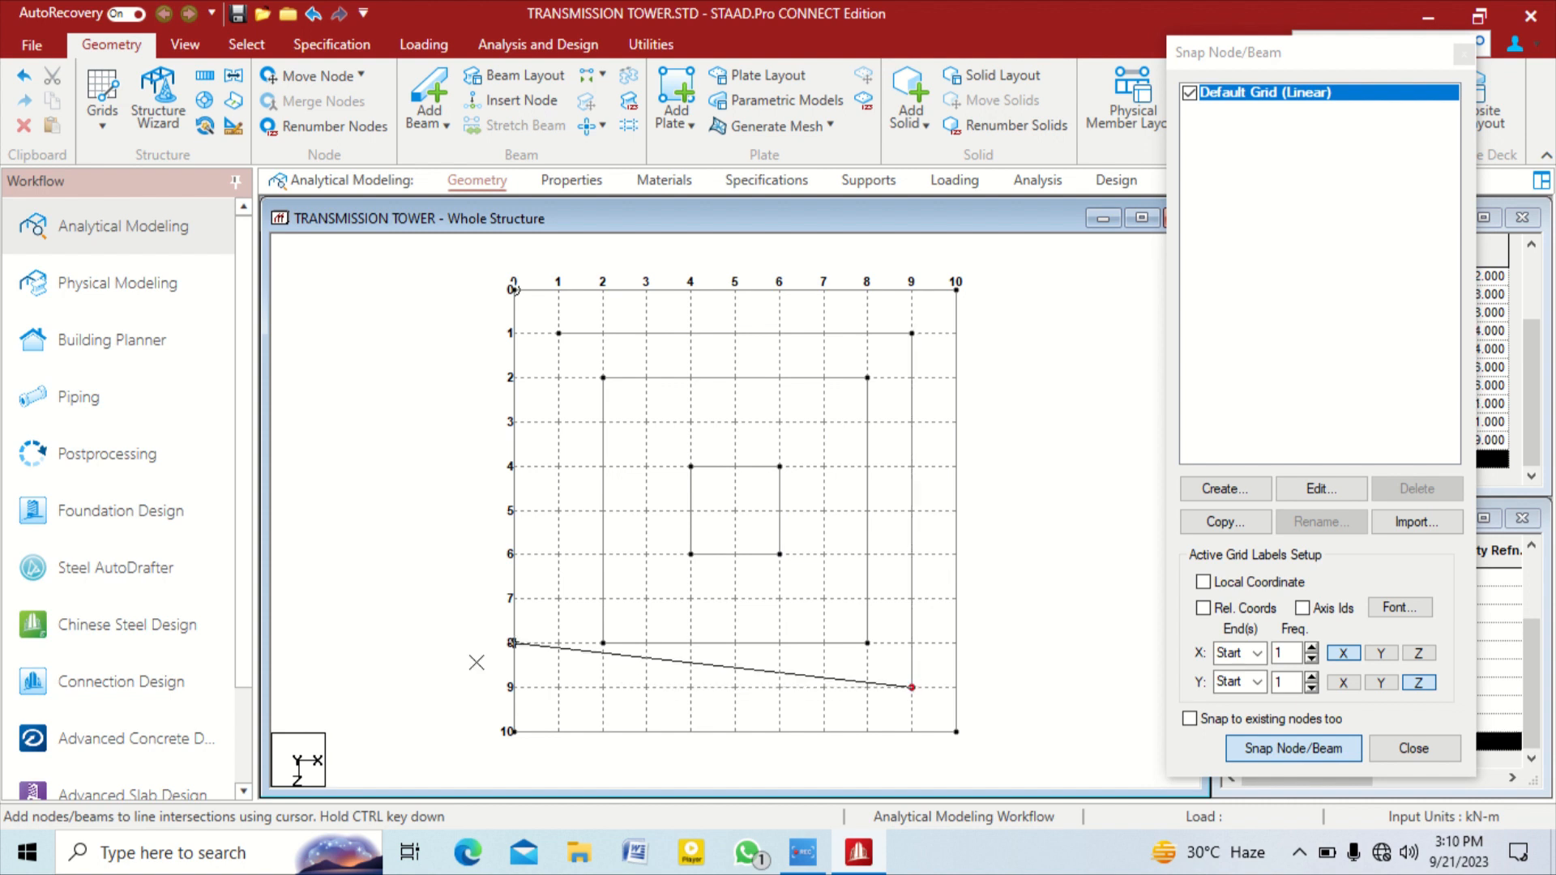
click(558, 687)
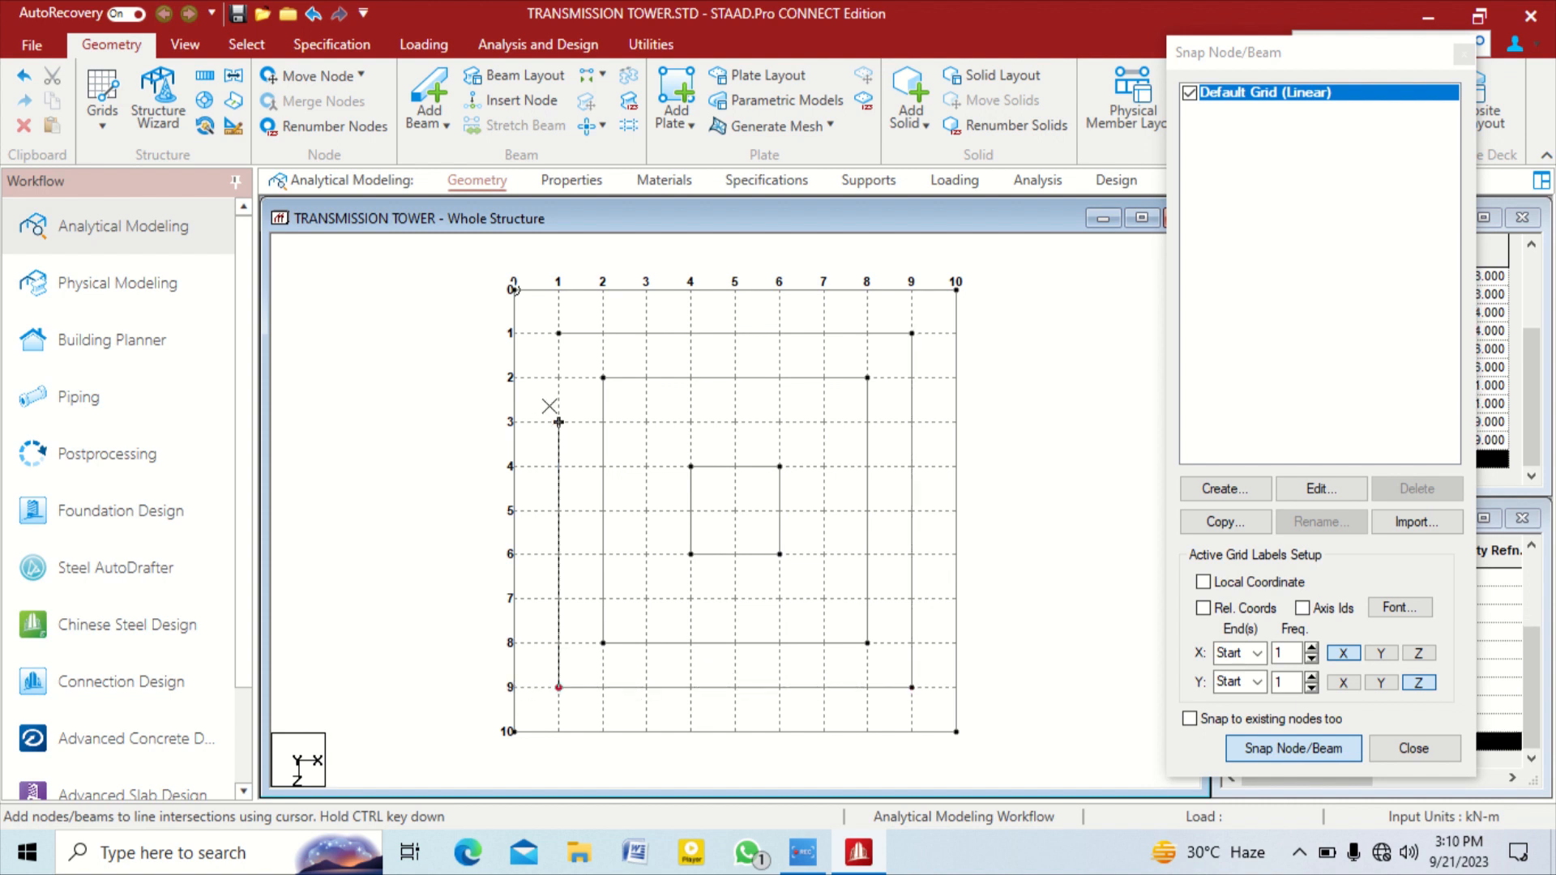
click(558, 333)
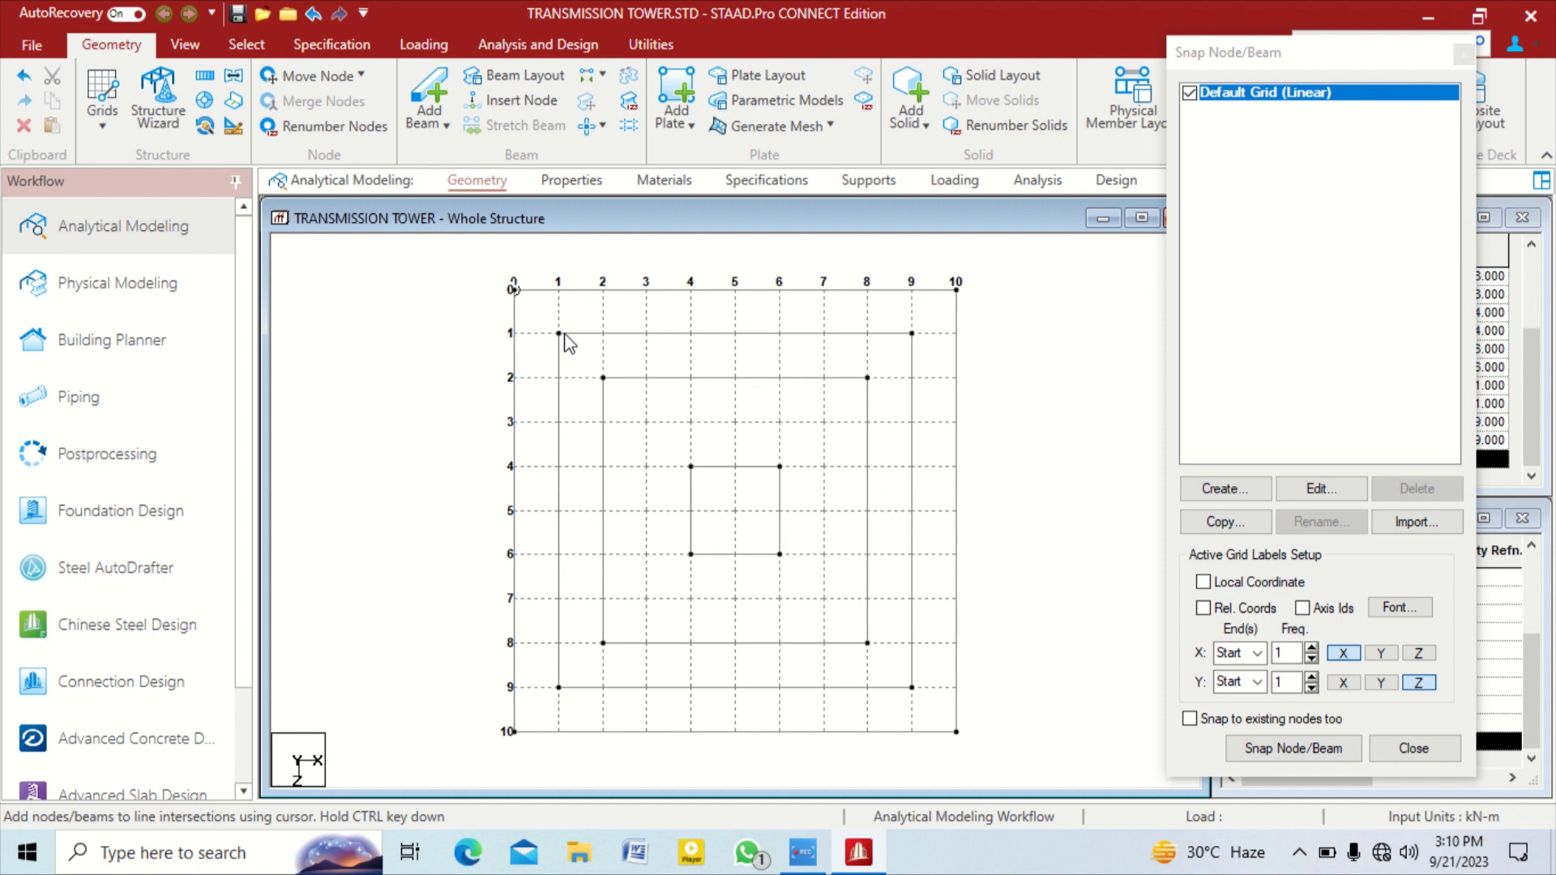
Draw a closed 4 m by 4 m square of beams from X=3, Z=3 to X=7, Z=7, and close the snap grid
click(1288, 748)
click(1288, 747)
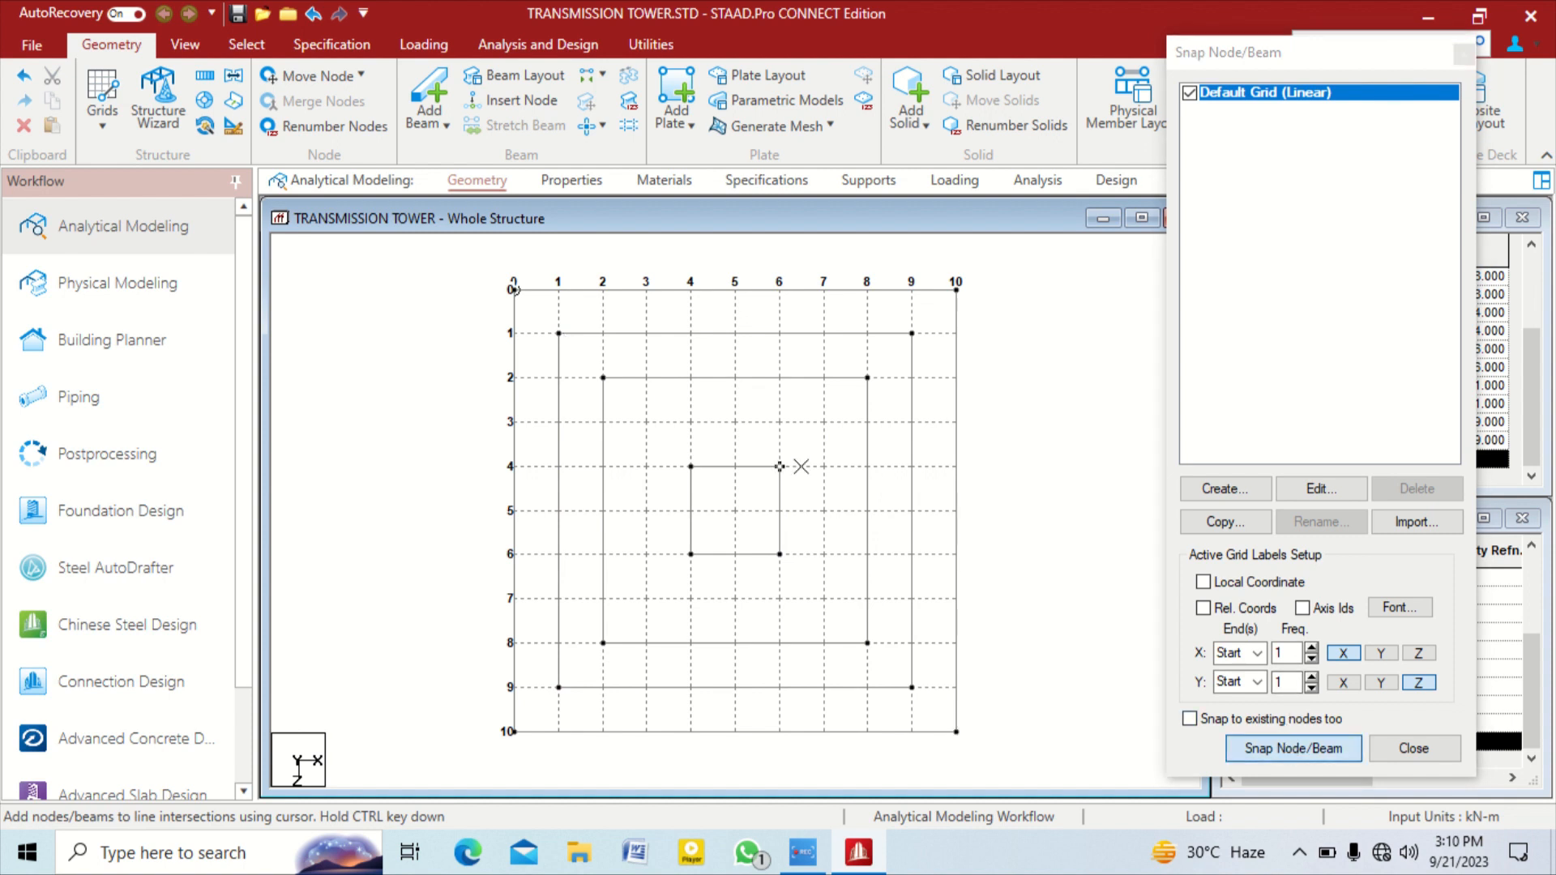
click(646, 423)
click(825, 422)
click(824, 598)
click(645, 598)
click(646, 421)
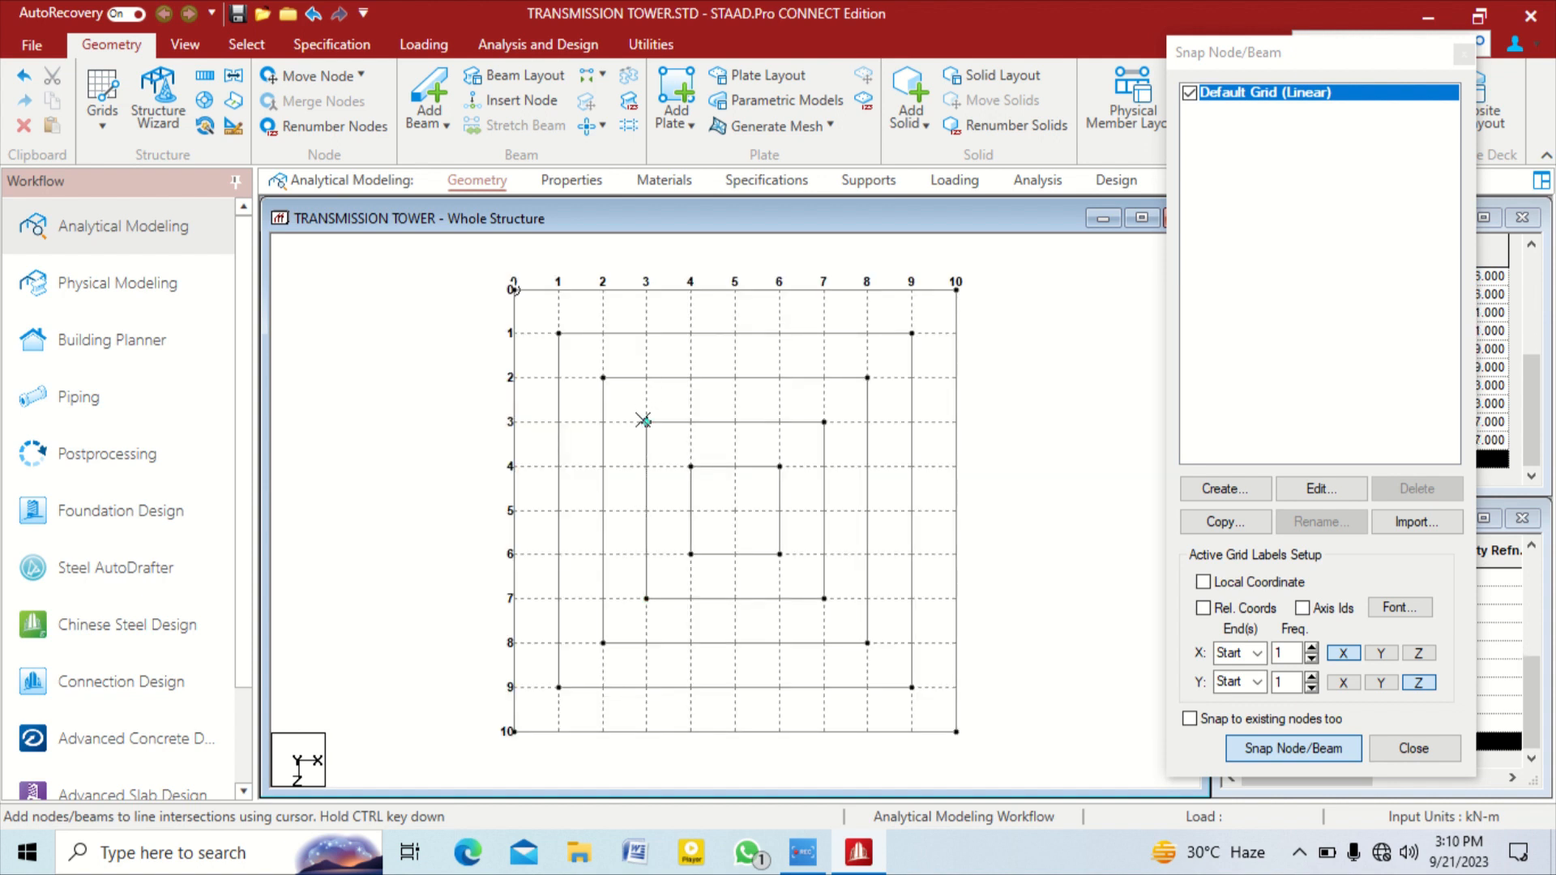
key(Escape)
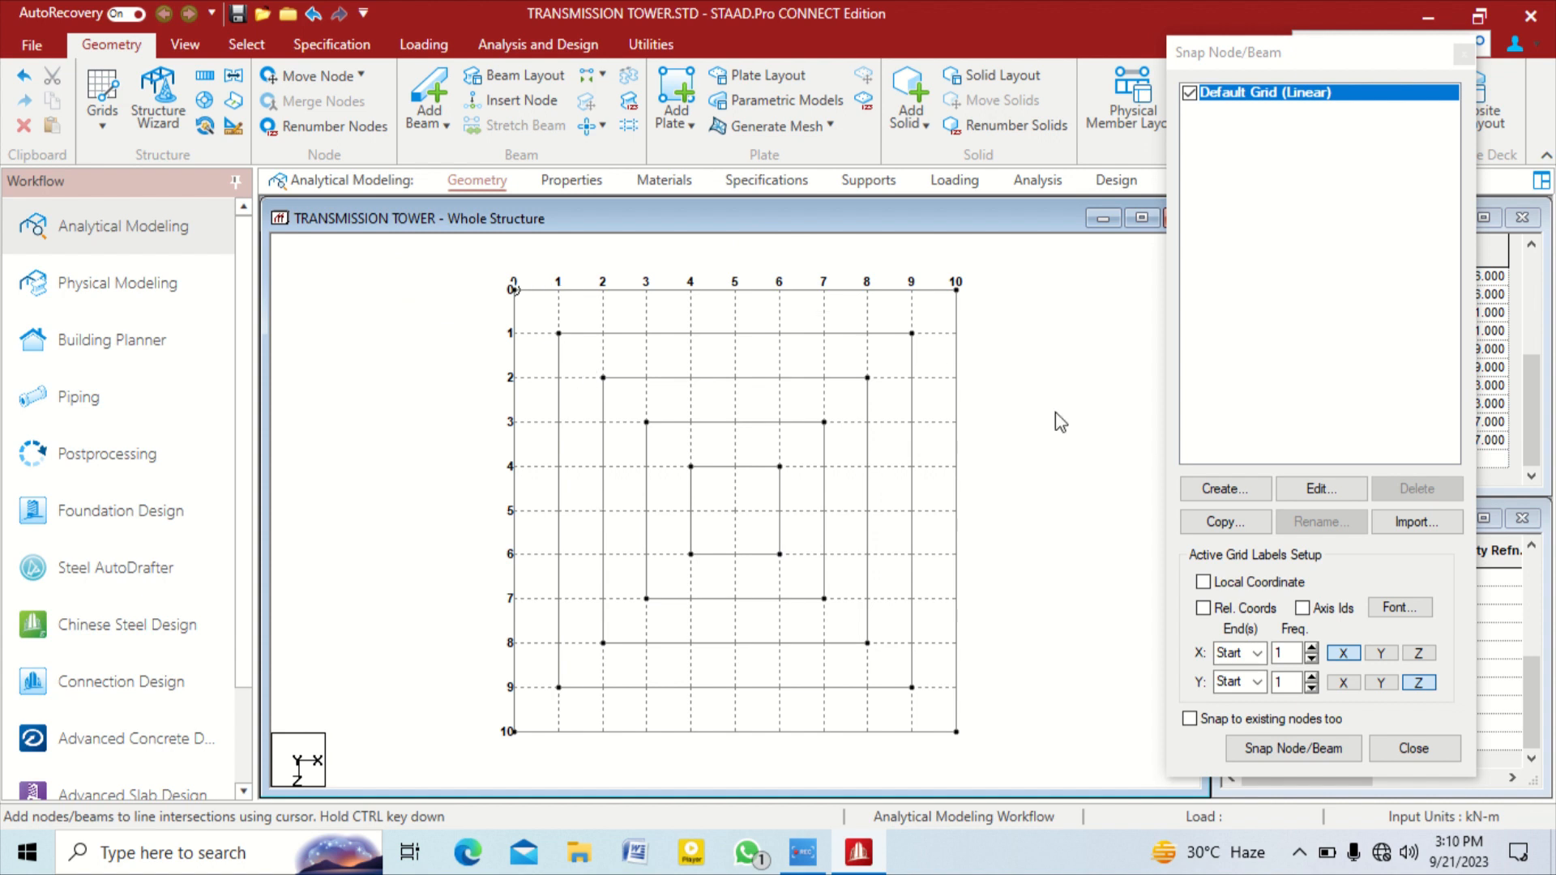
click(1391, 746)
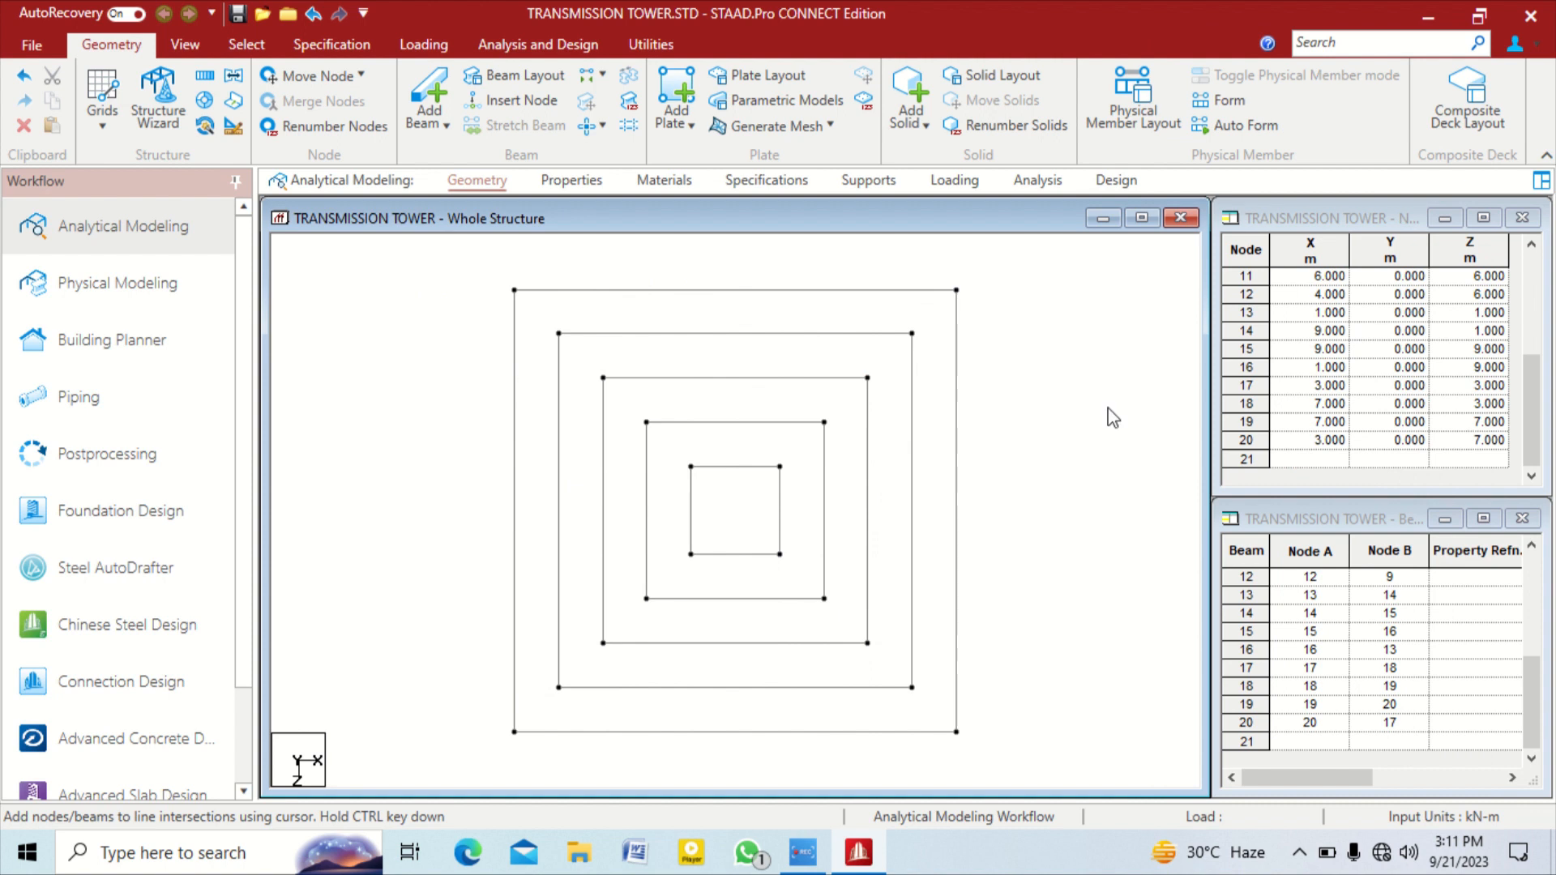
click(202, 48)
click(439, 77)
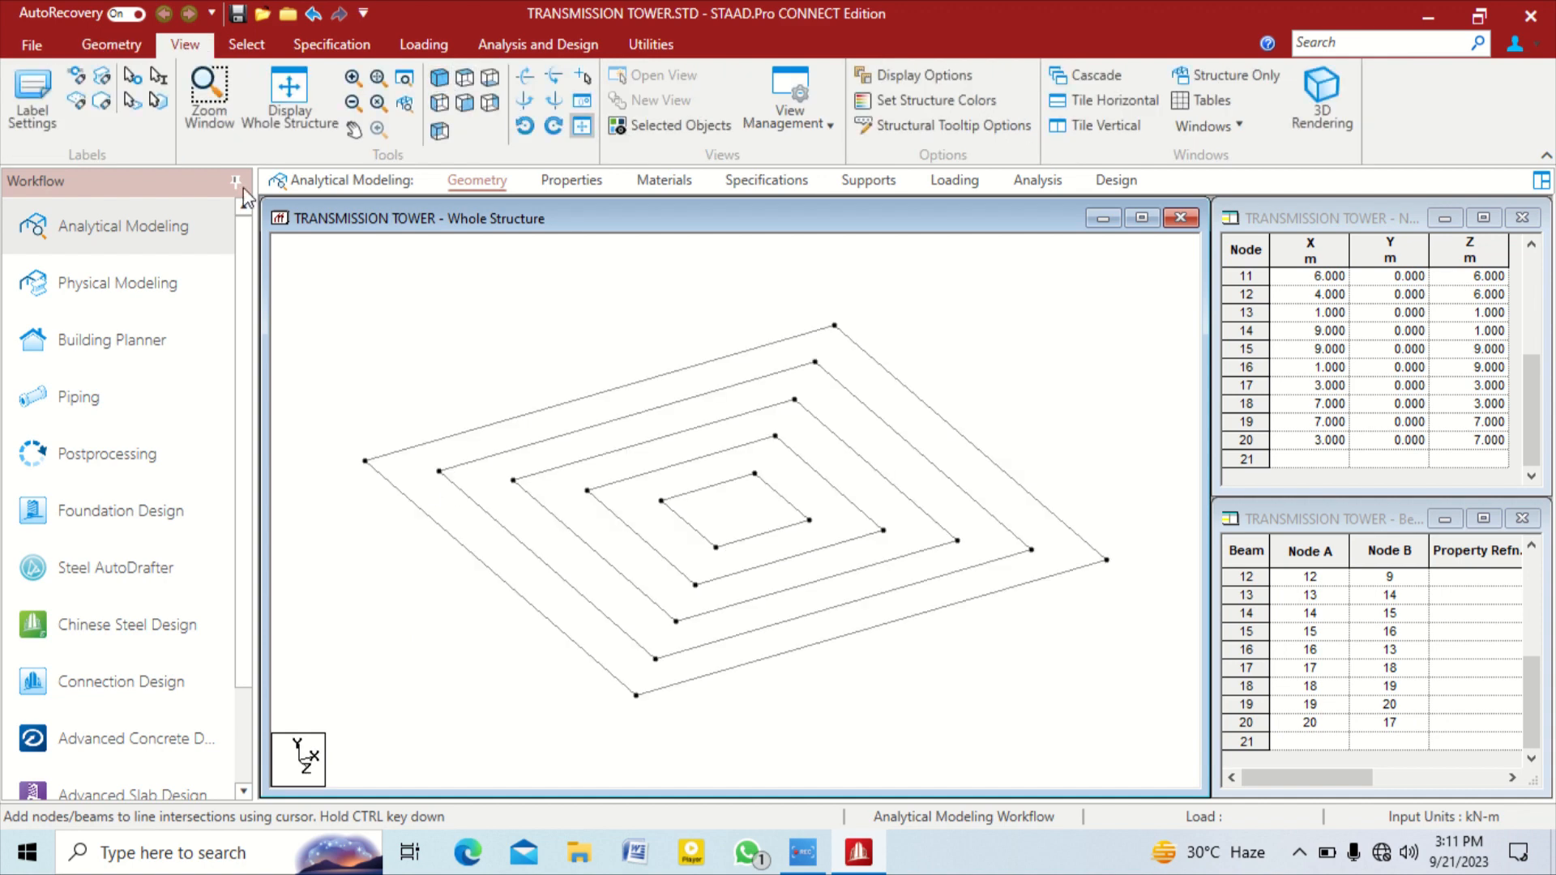
click(129, 47)
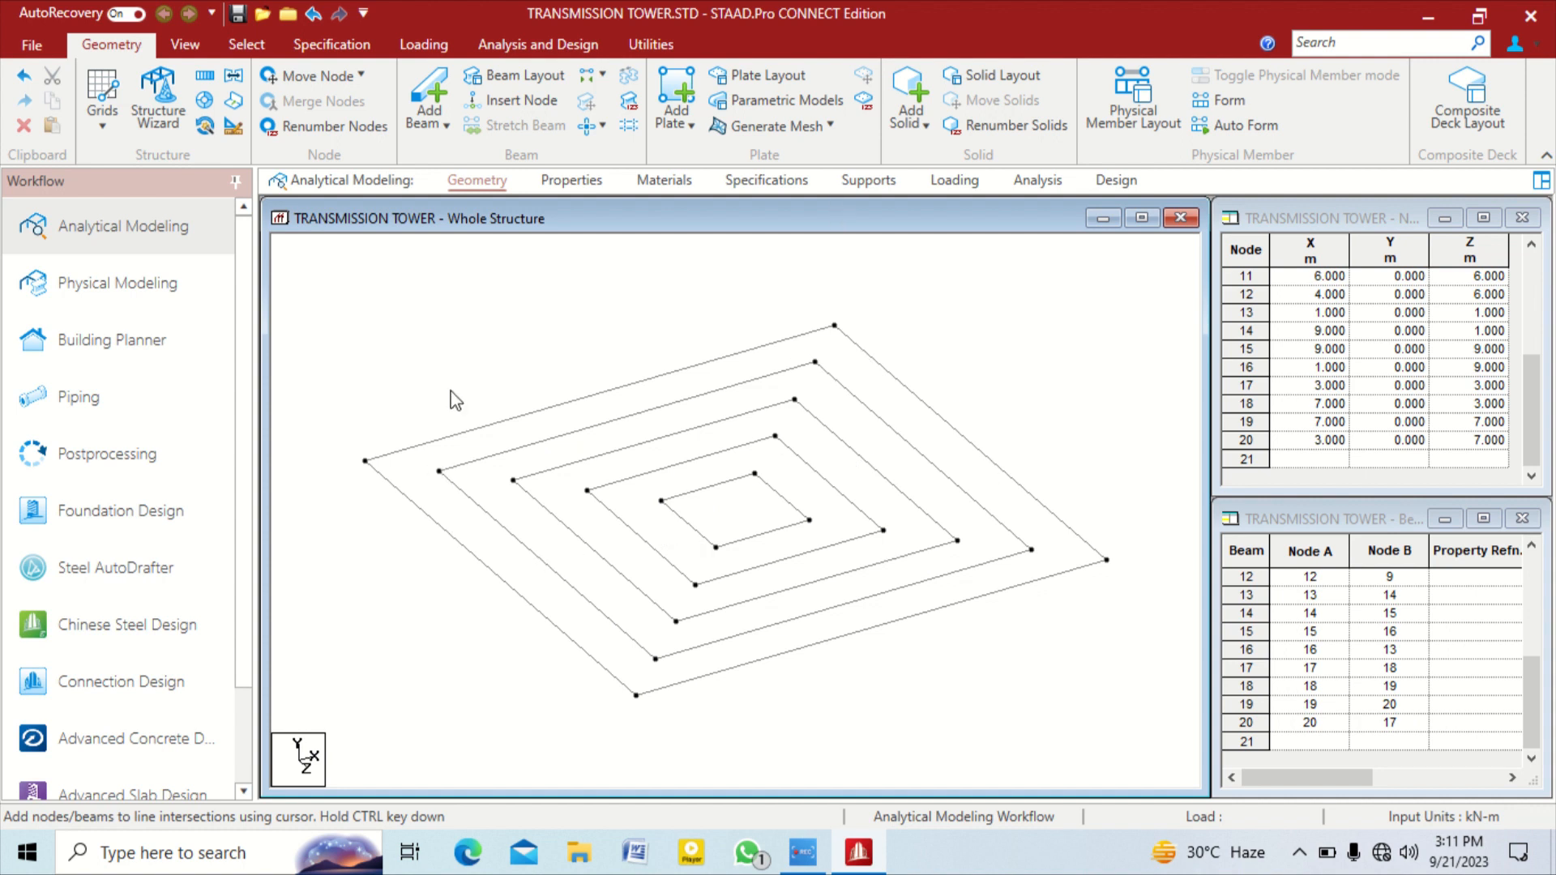
click(173, 48)
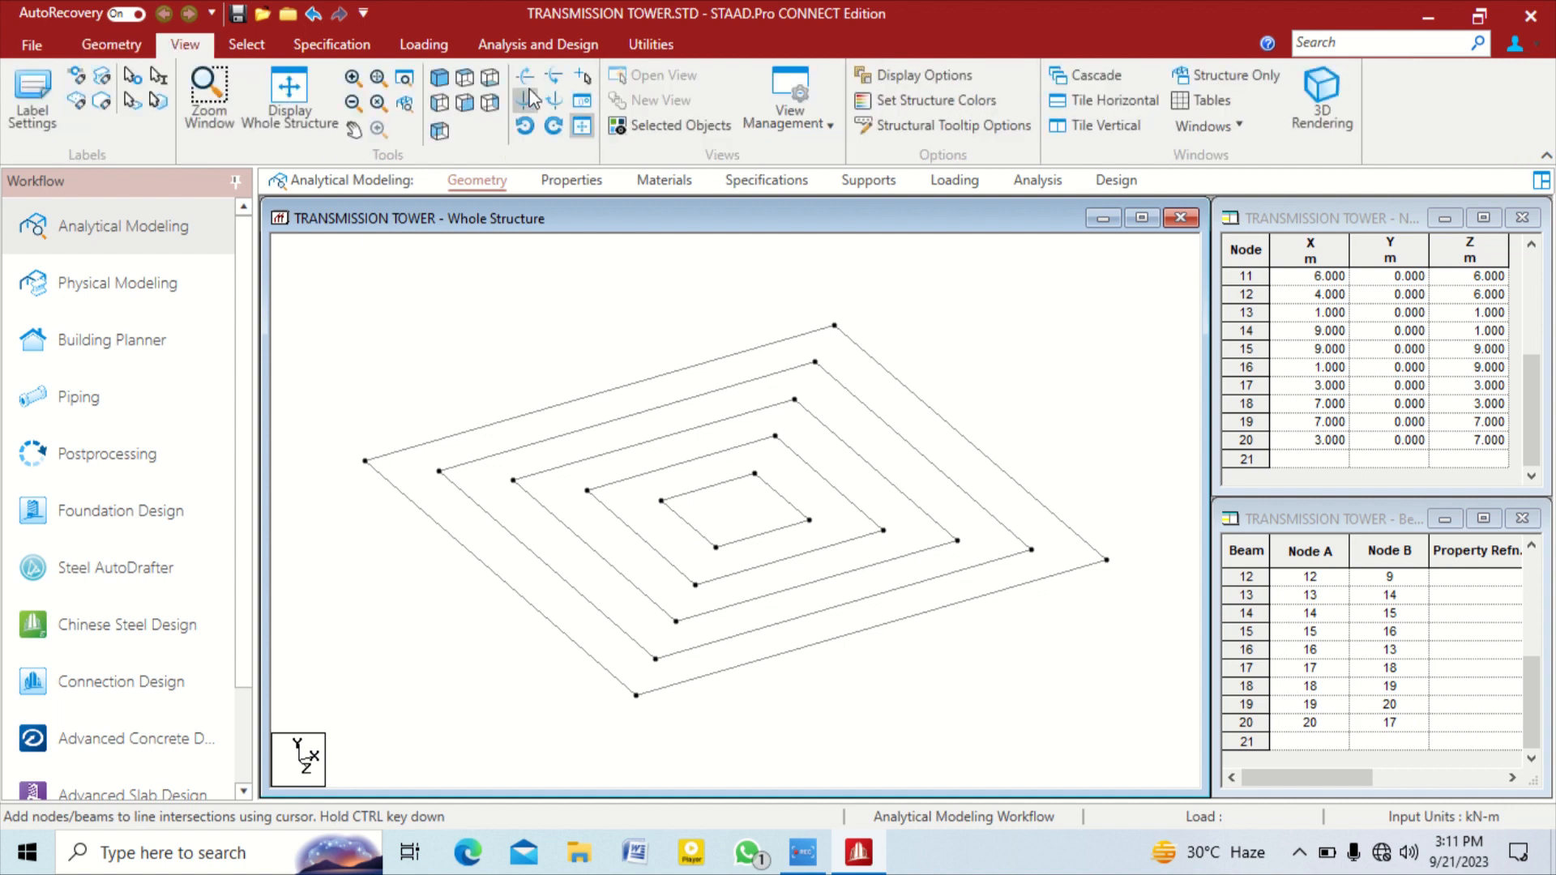
Move the four inner beam squares 5 m in Y, leaving out the outermost square and allowing existing members to be split at moved nodes
click(463, 77)
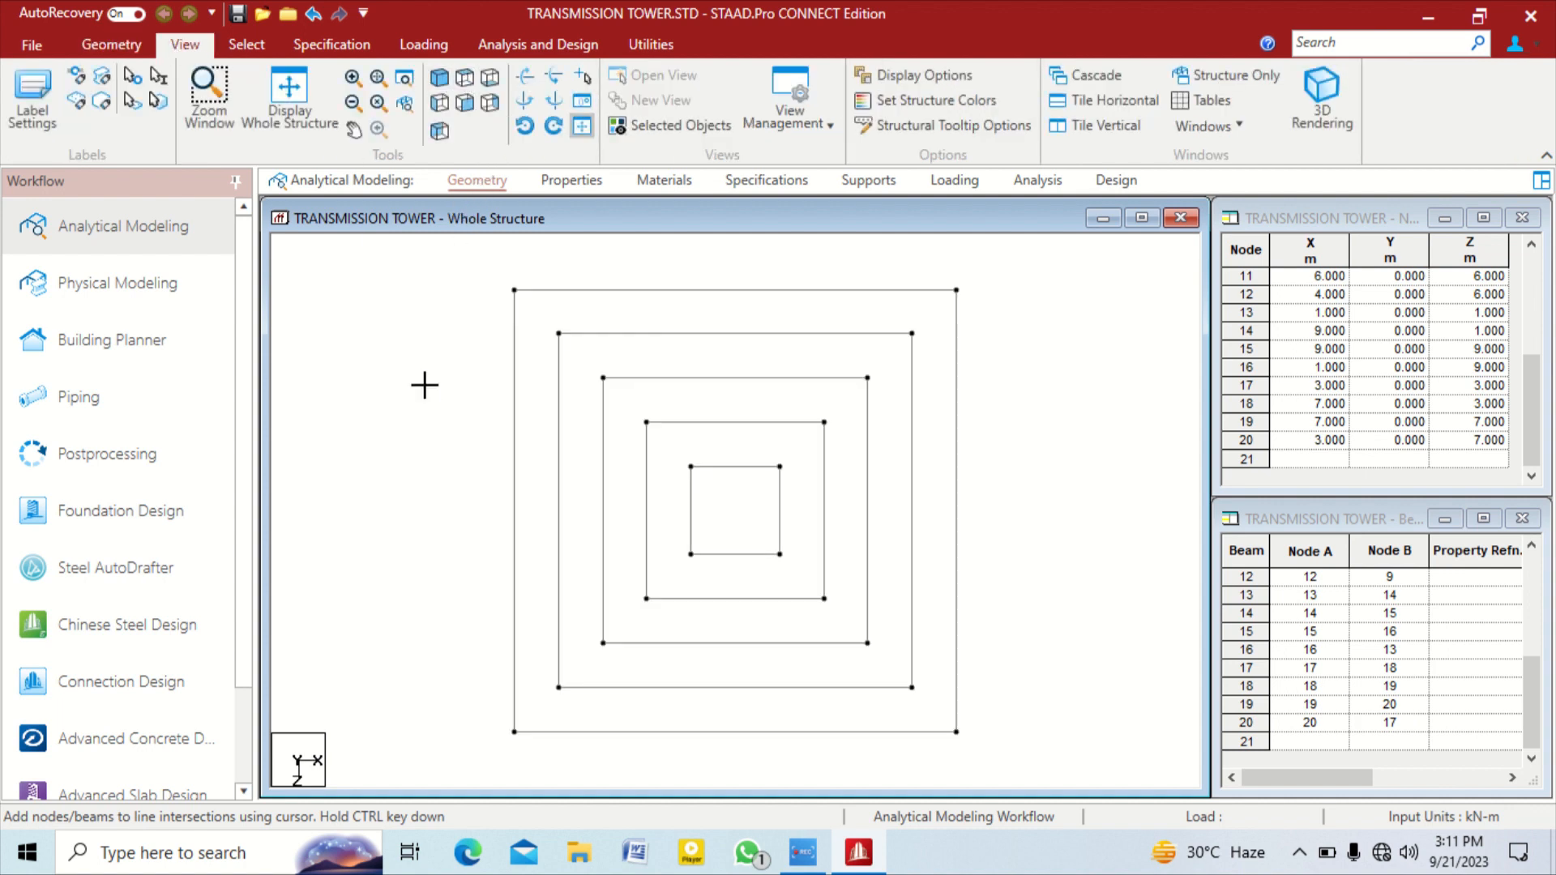
drag(540, 316, 937, 705)
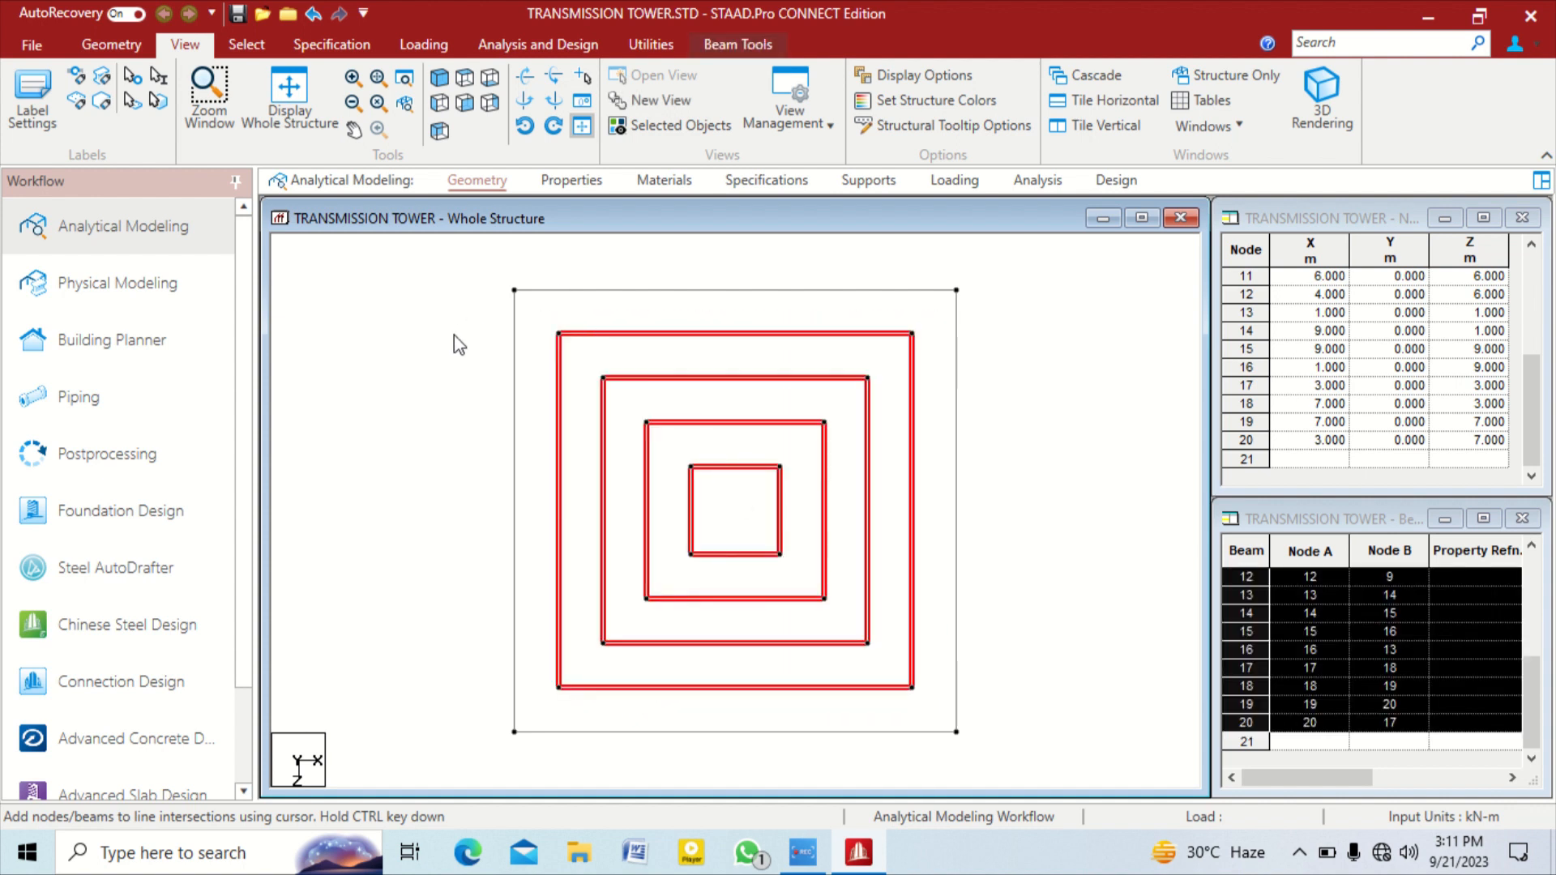
click(129, 39)
right_click(444, 336)
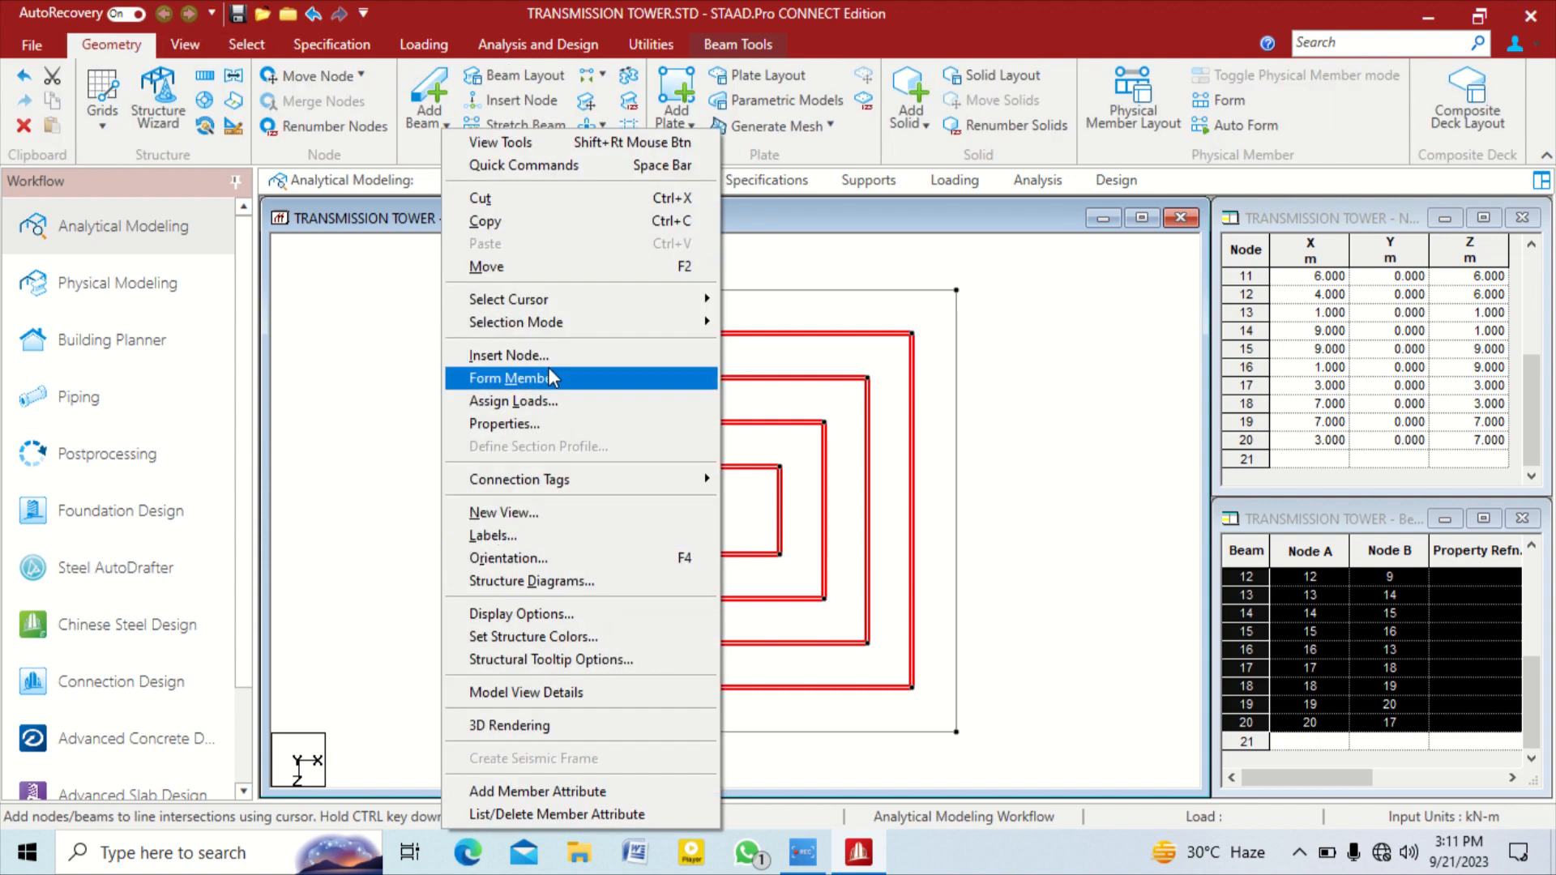
click(521, 269)
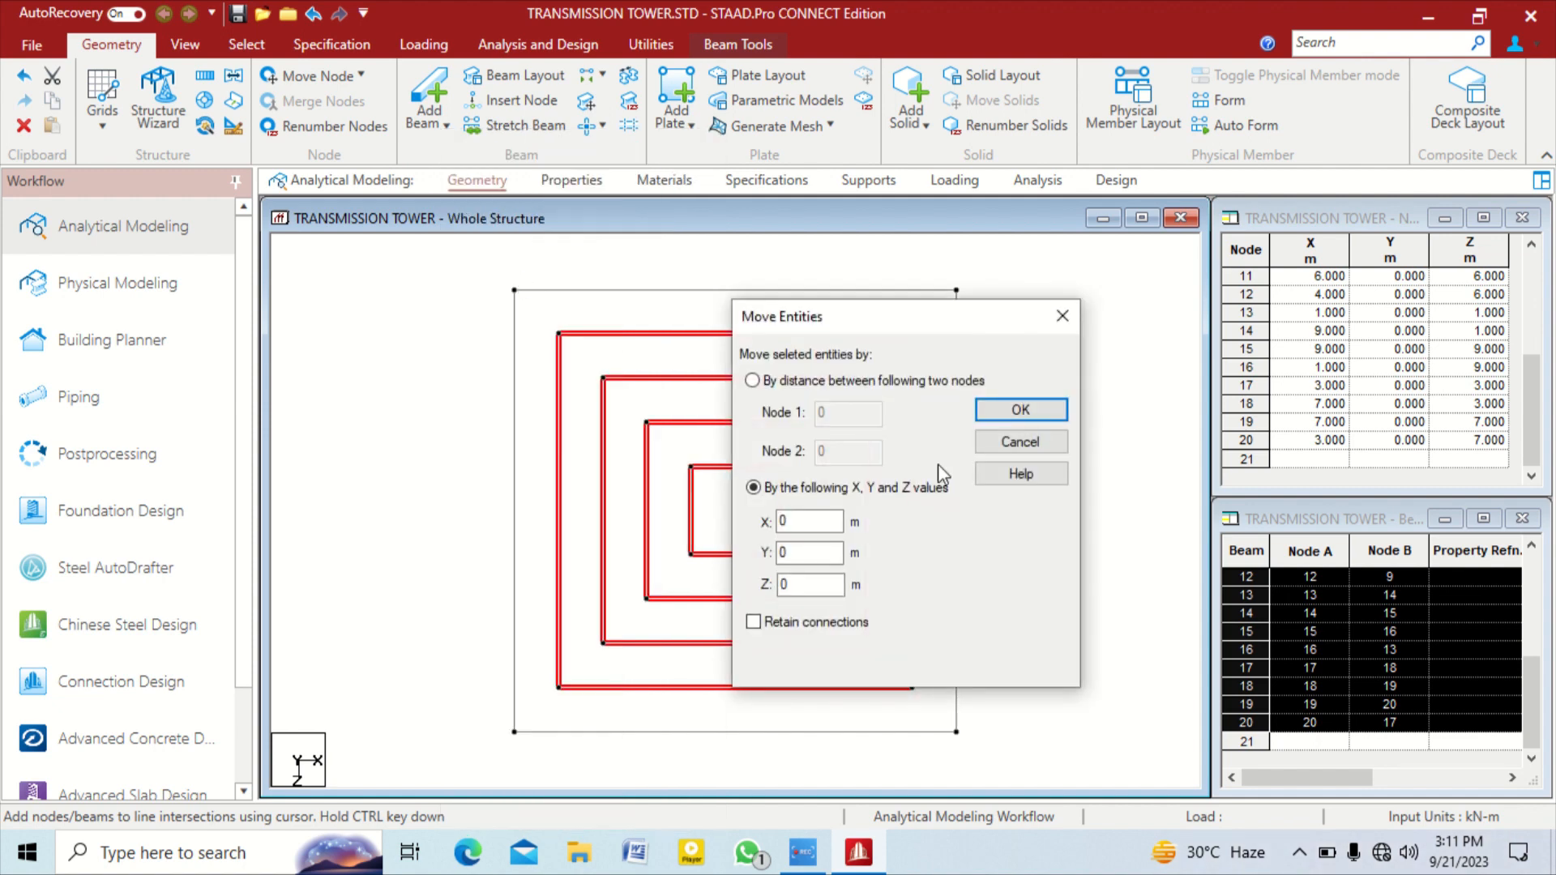
drag(926, 325, 1138, 318)
key(Tab)
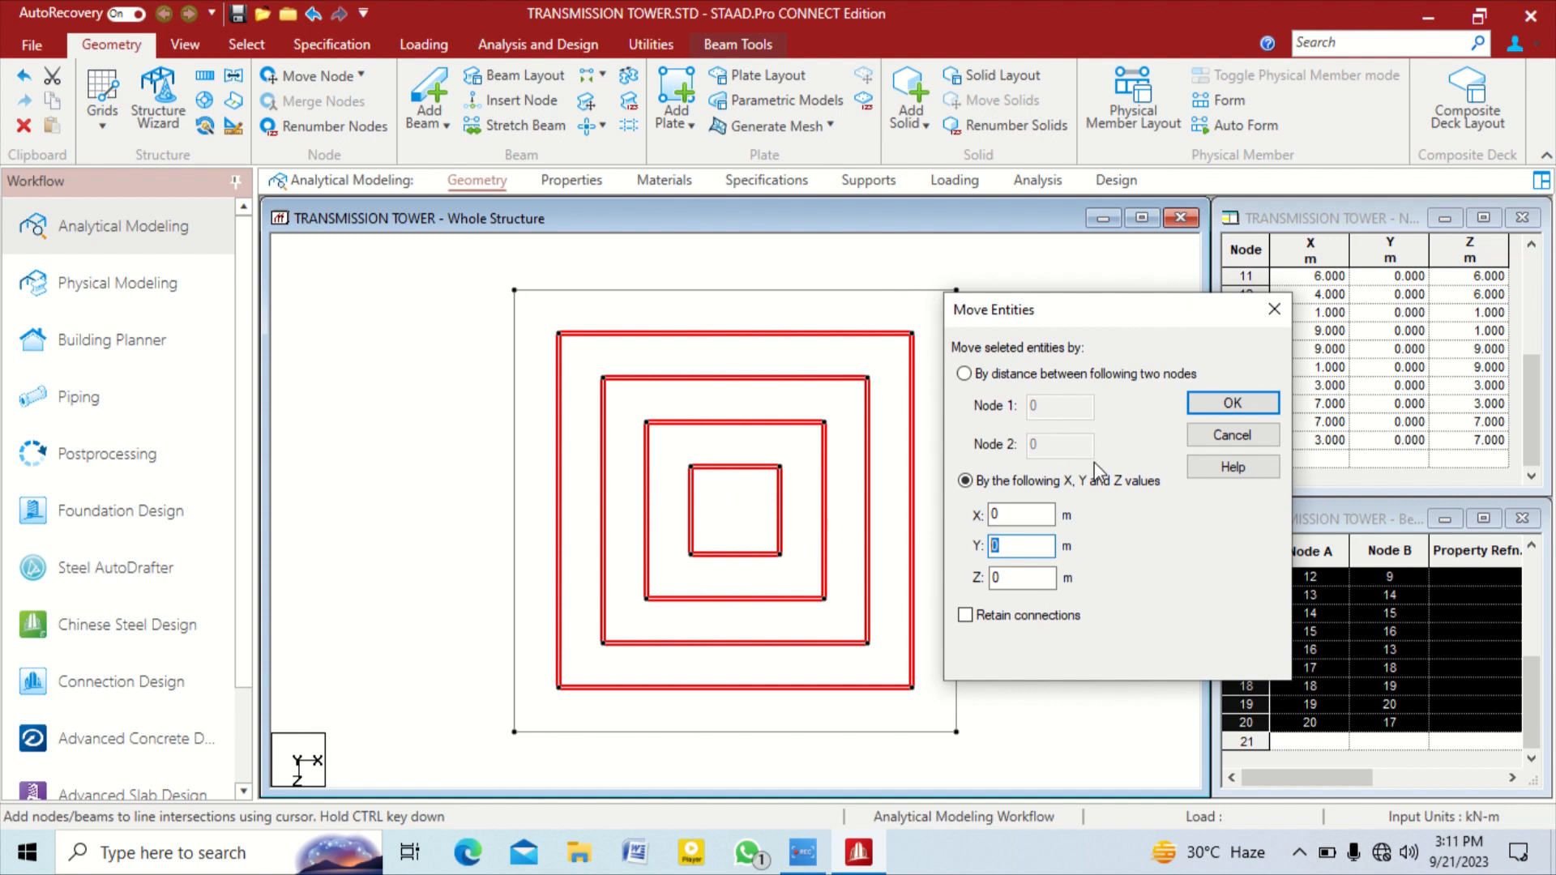
text(5)
click(1191, 408)
click(840, 476)
click(1004, 417)
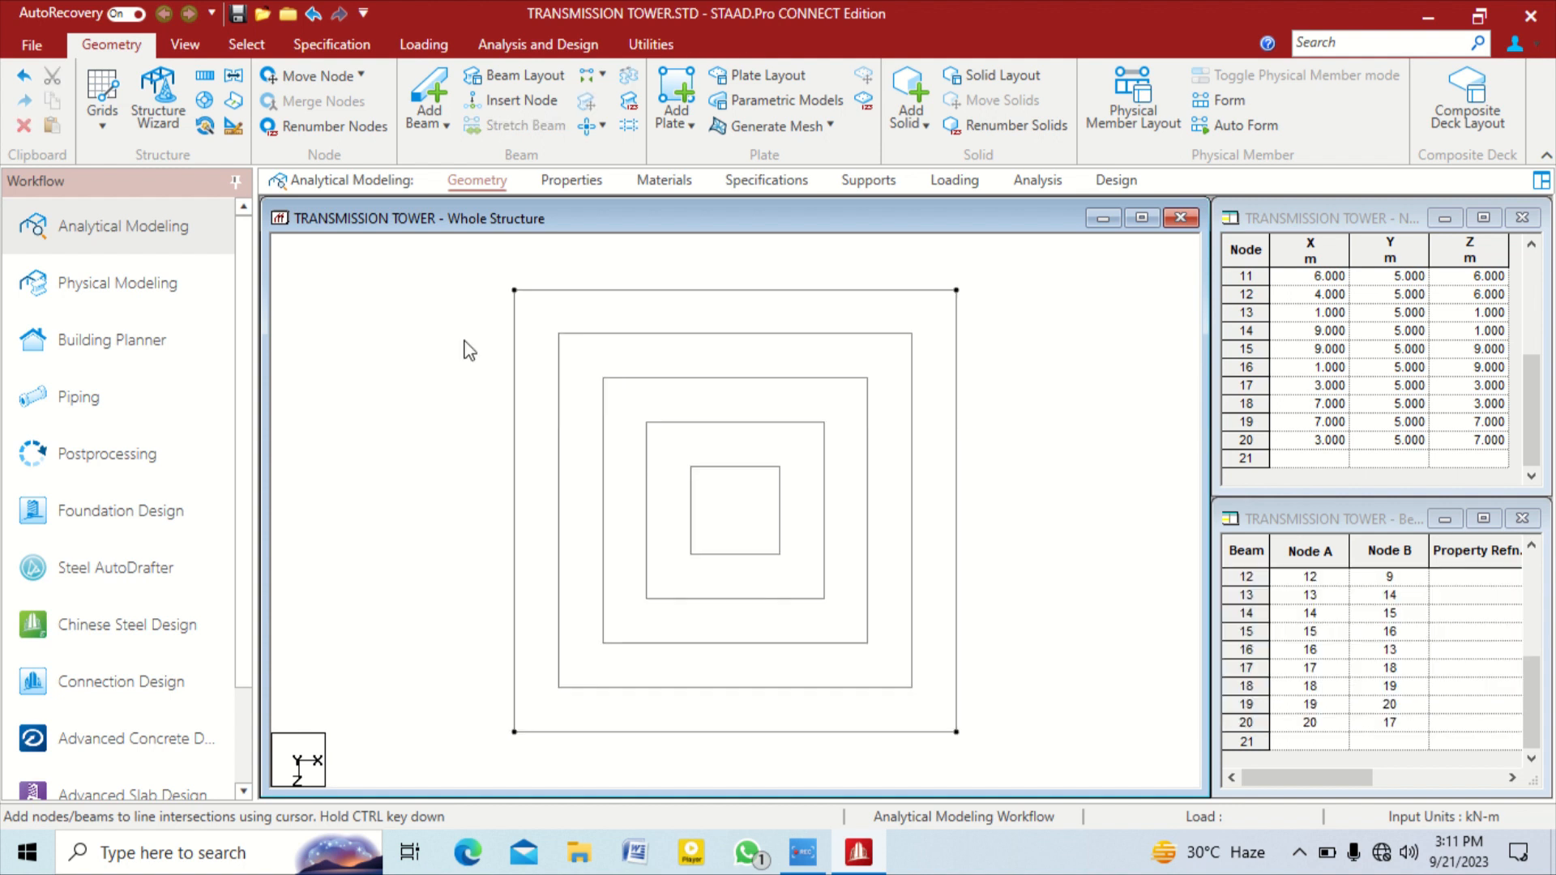
Move the three innermost beam squares (6 m, 4 m and 2 m) another 5 m in Y, allowing existing members to be split
click(193, 44)
click(436, 78)
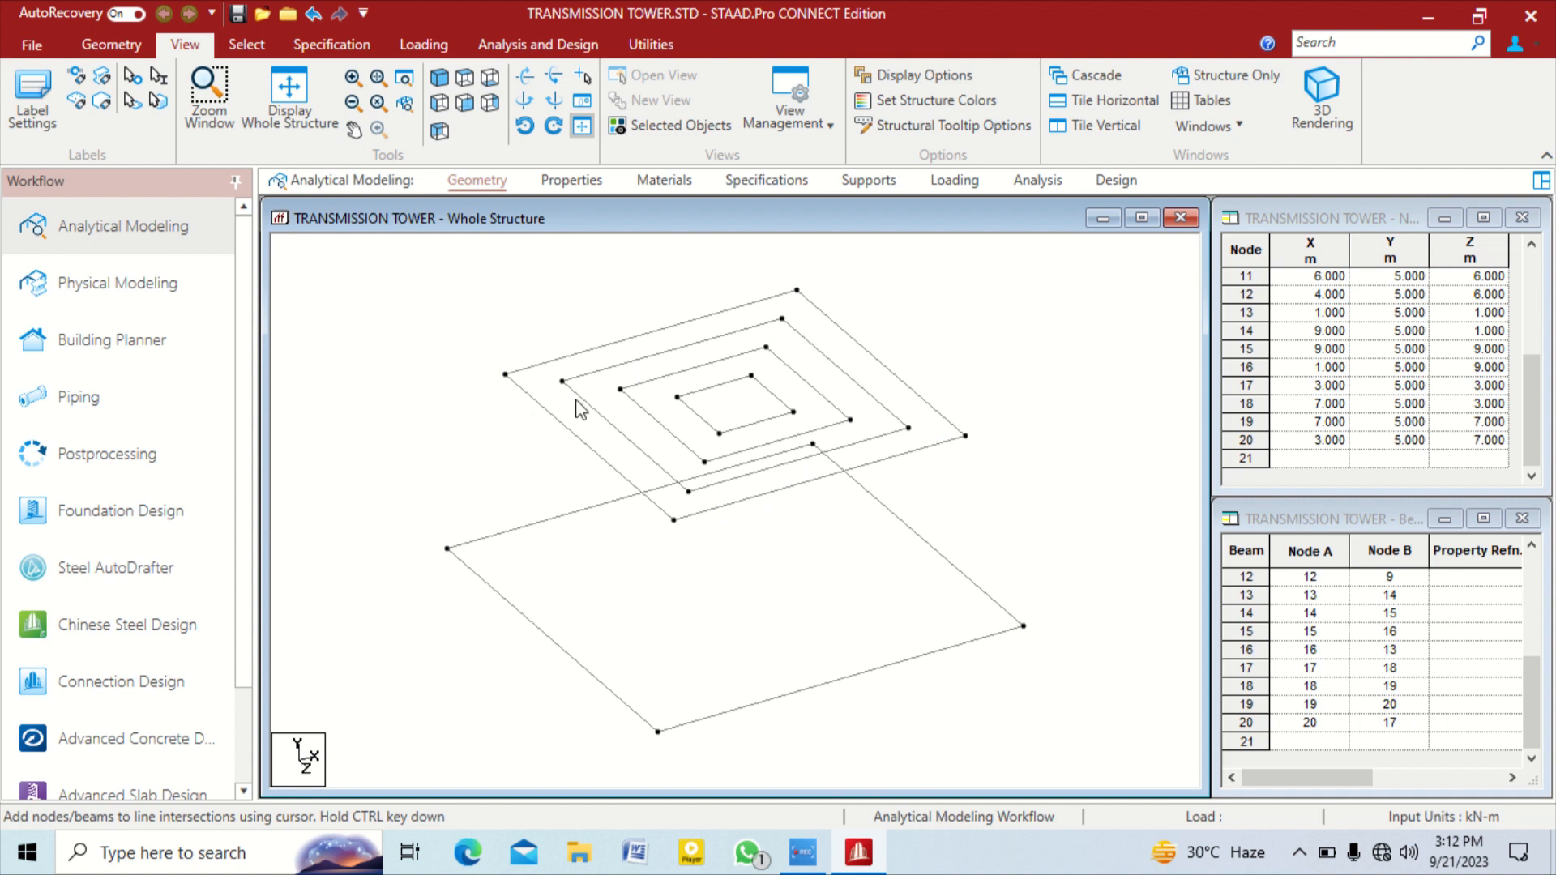
scroll(574, 474, down, 1)
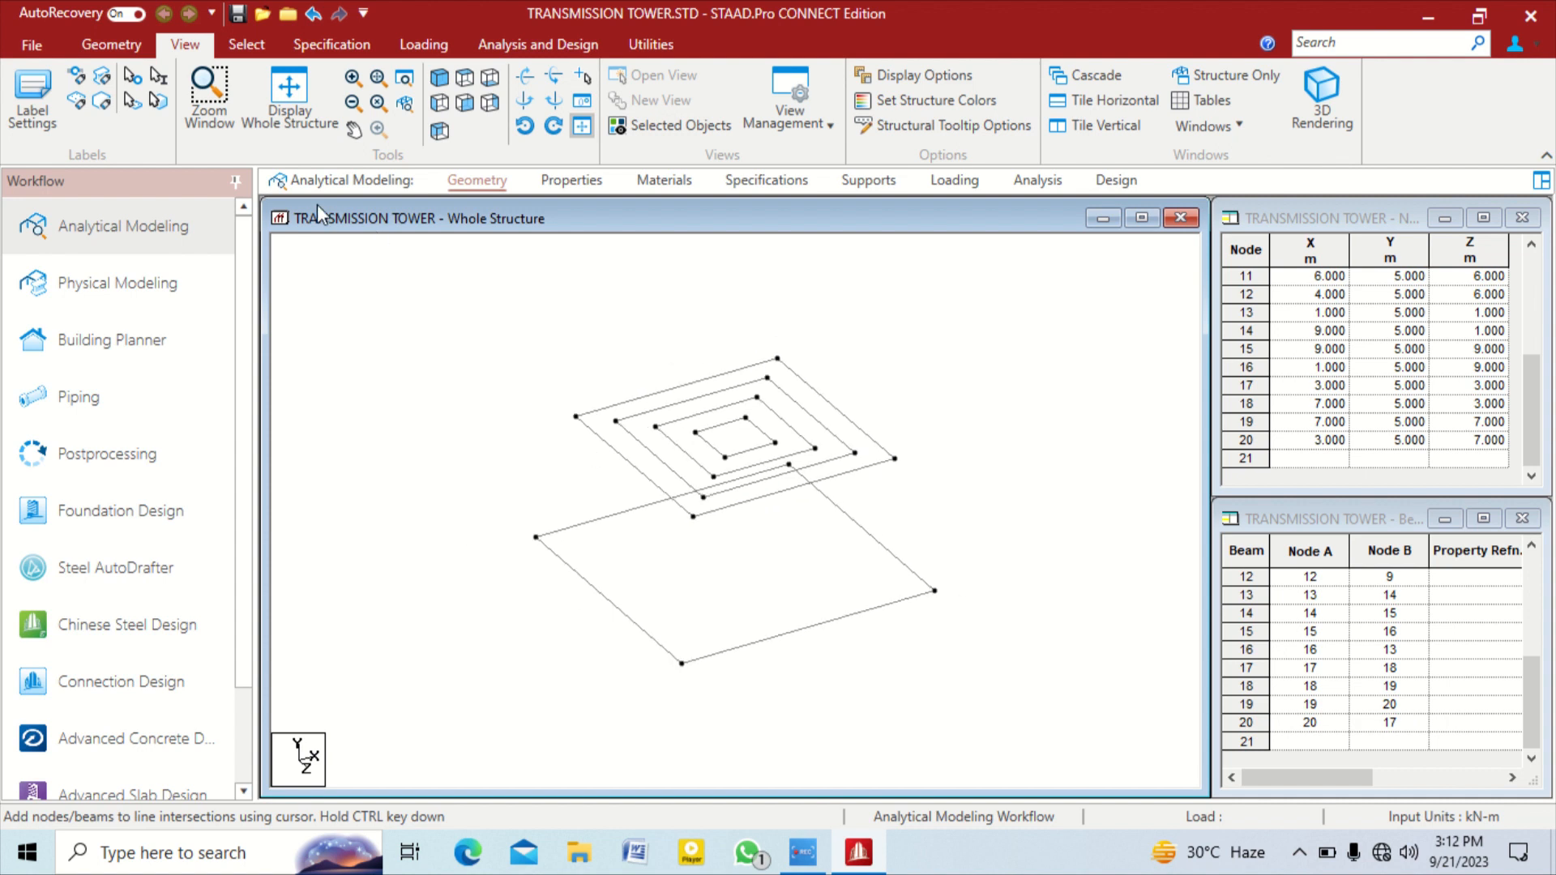
click(465, 77)
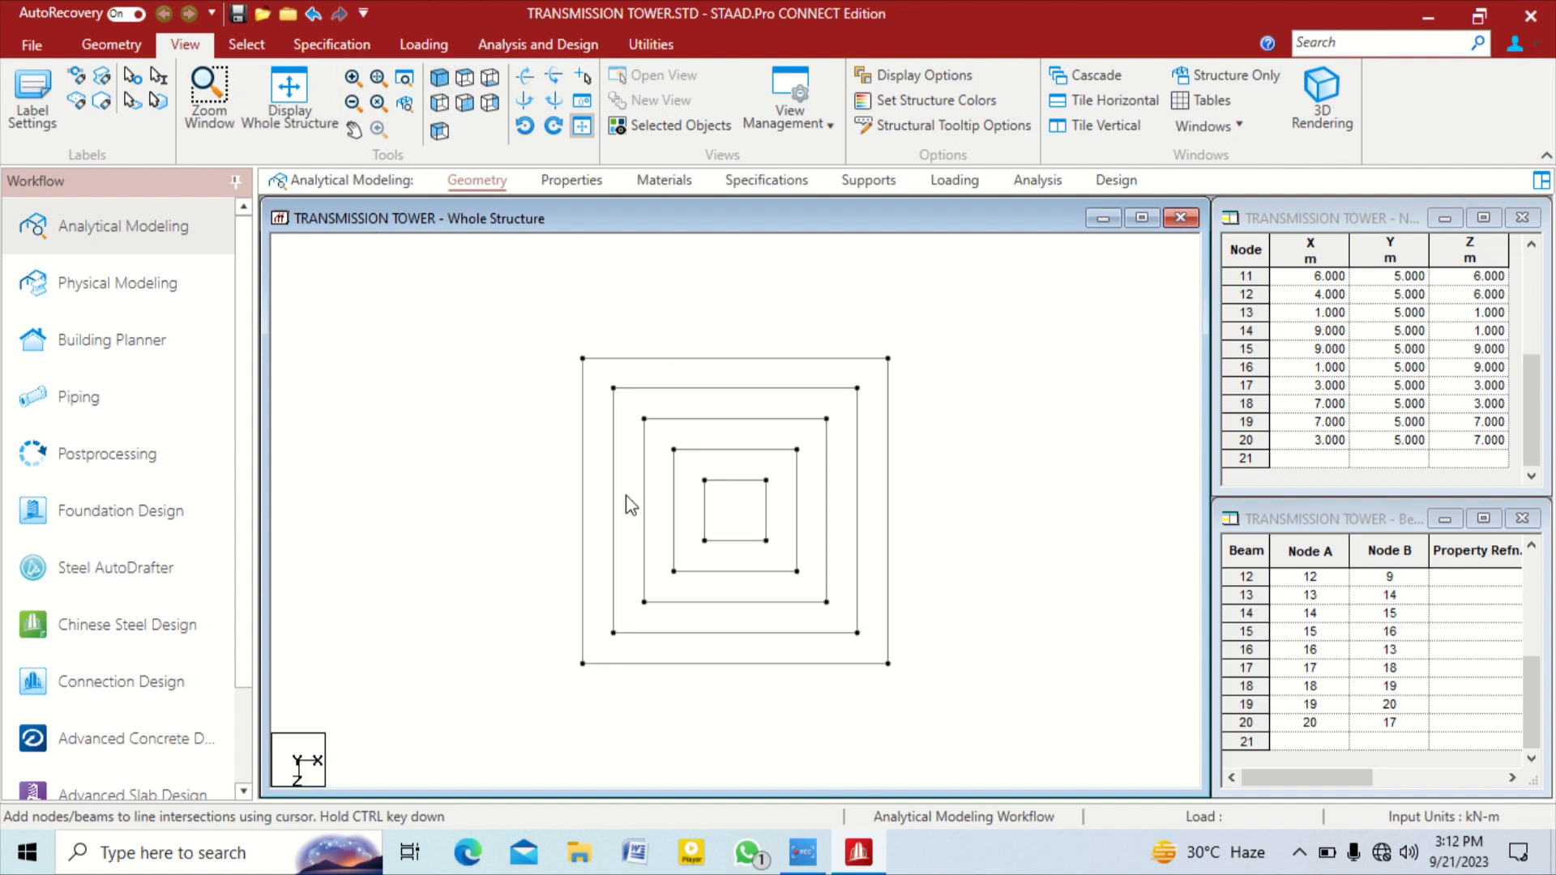
drag(638, 405, 843, 624)
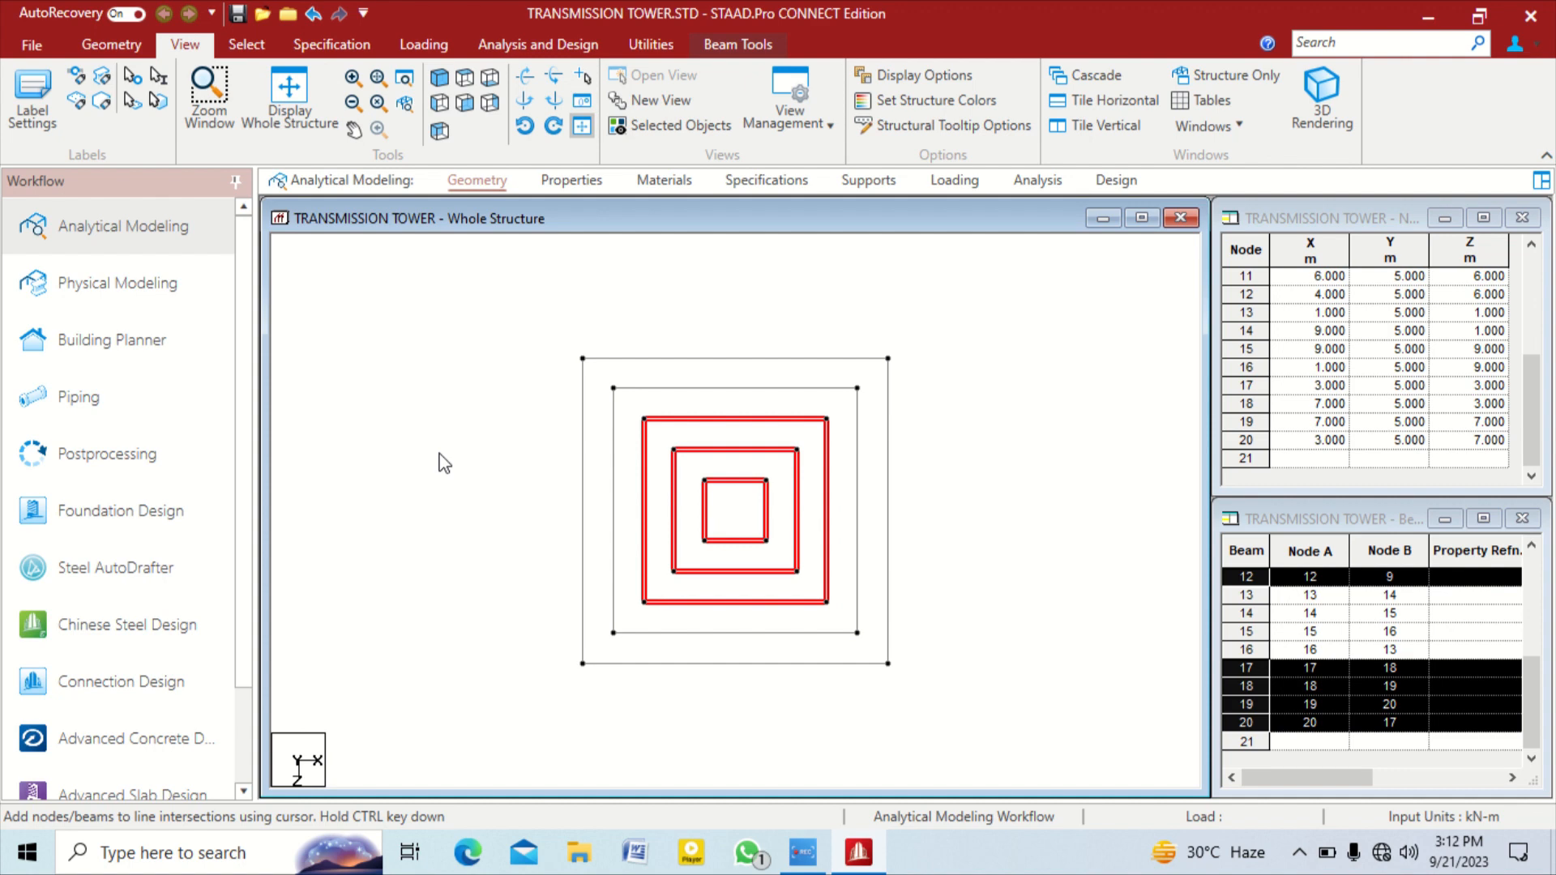
key(XF86AudioRaiseVolume)
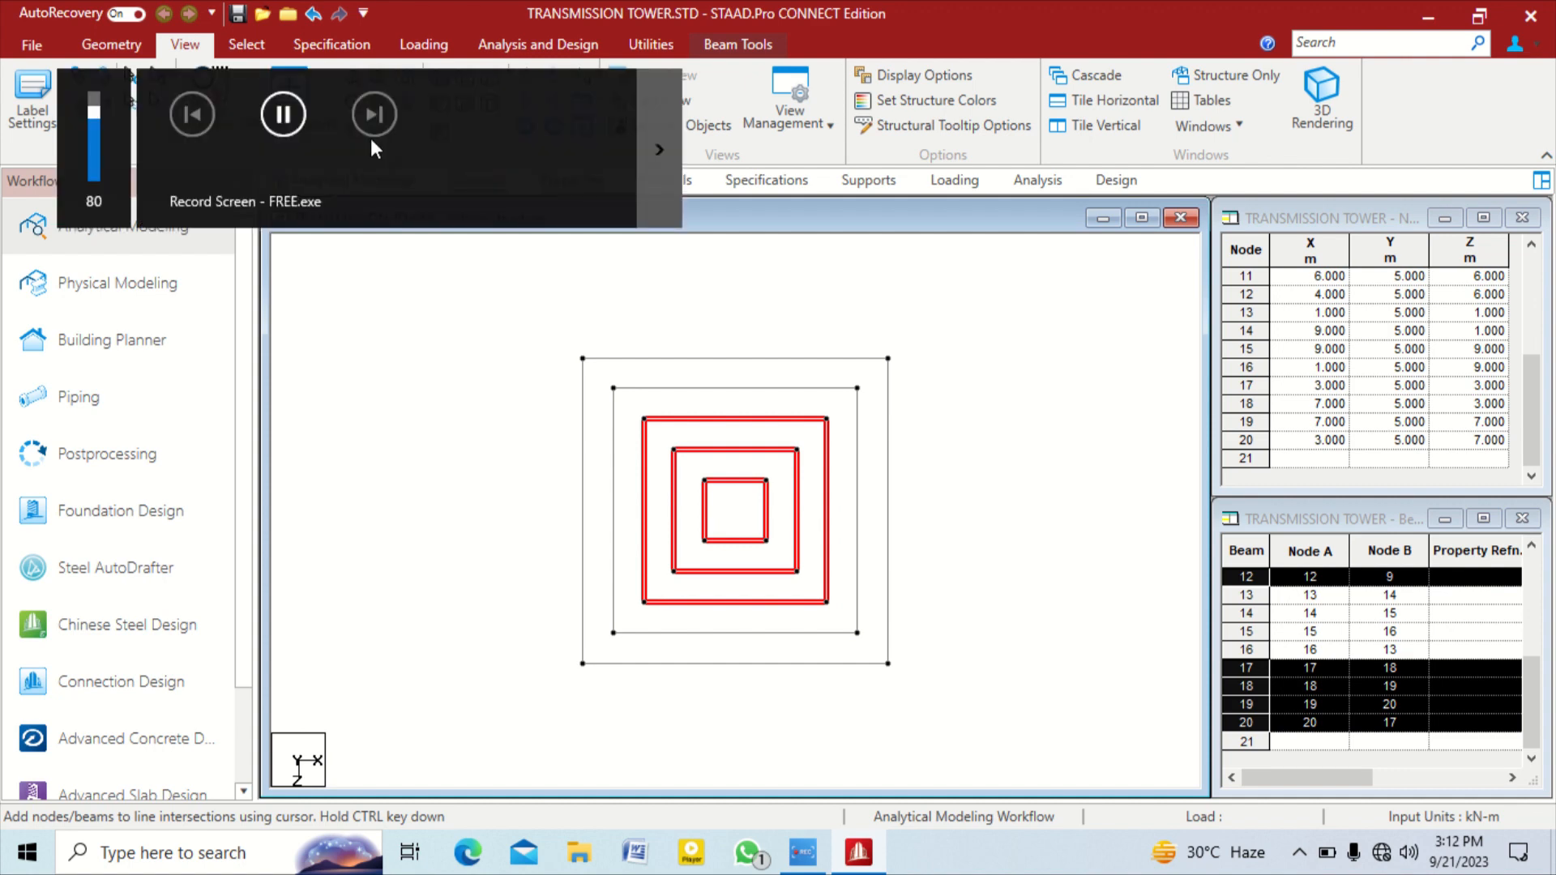
right_click(408, 280)
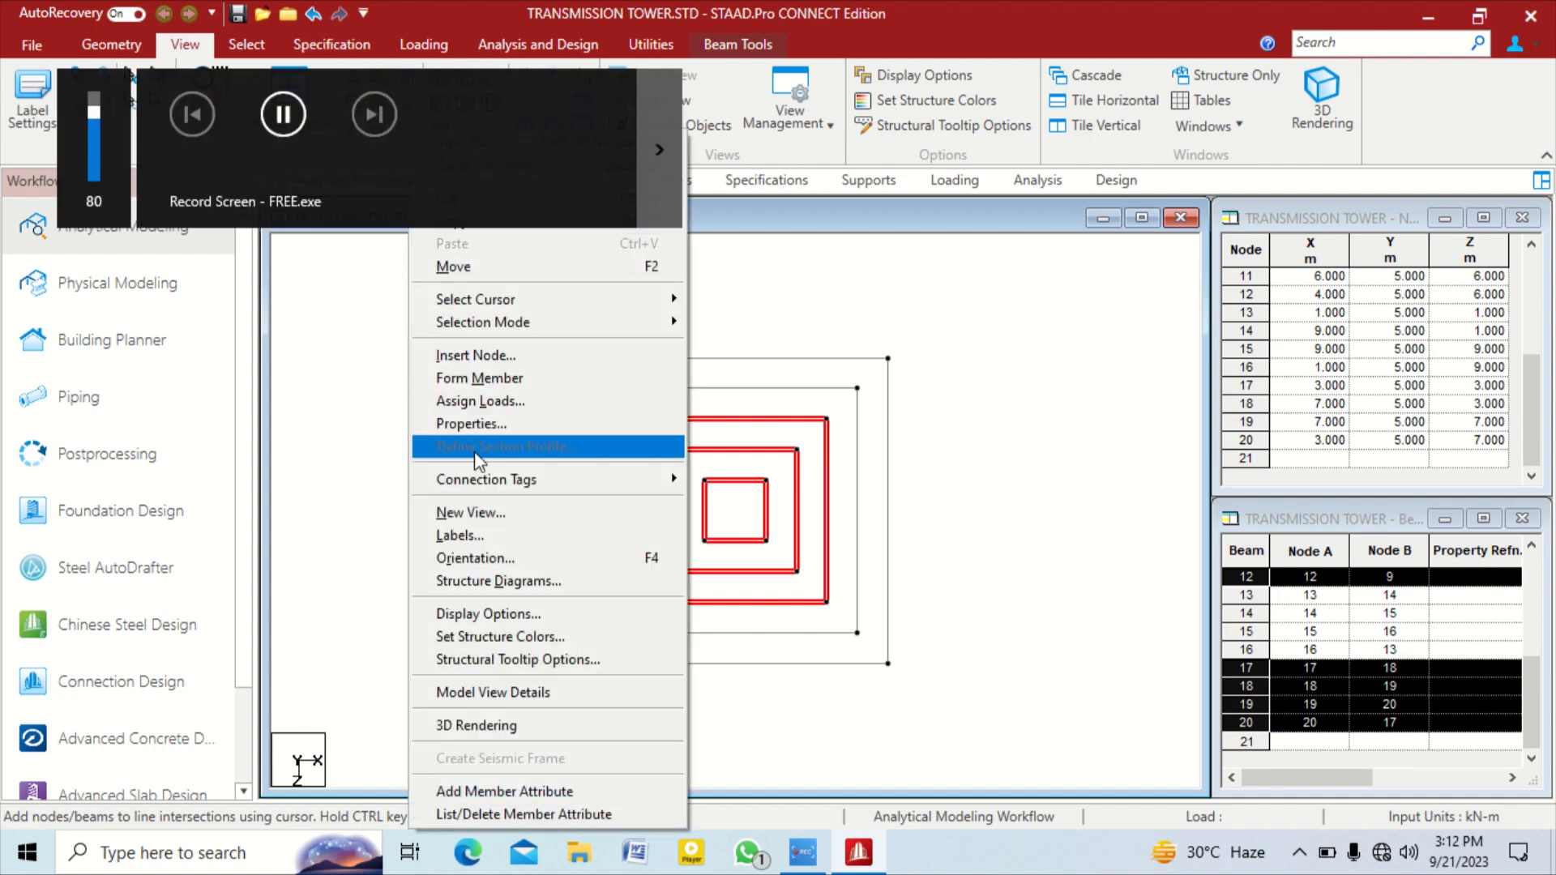
click(507, 279)
key(Tab)
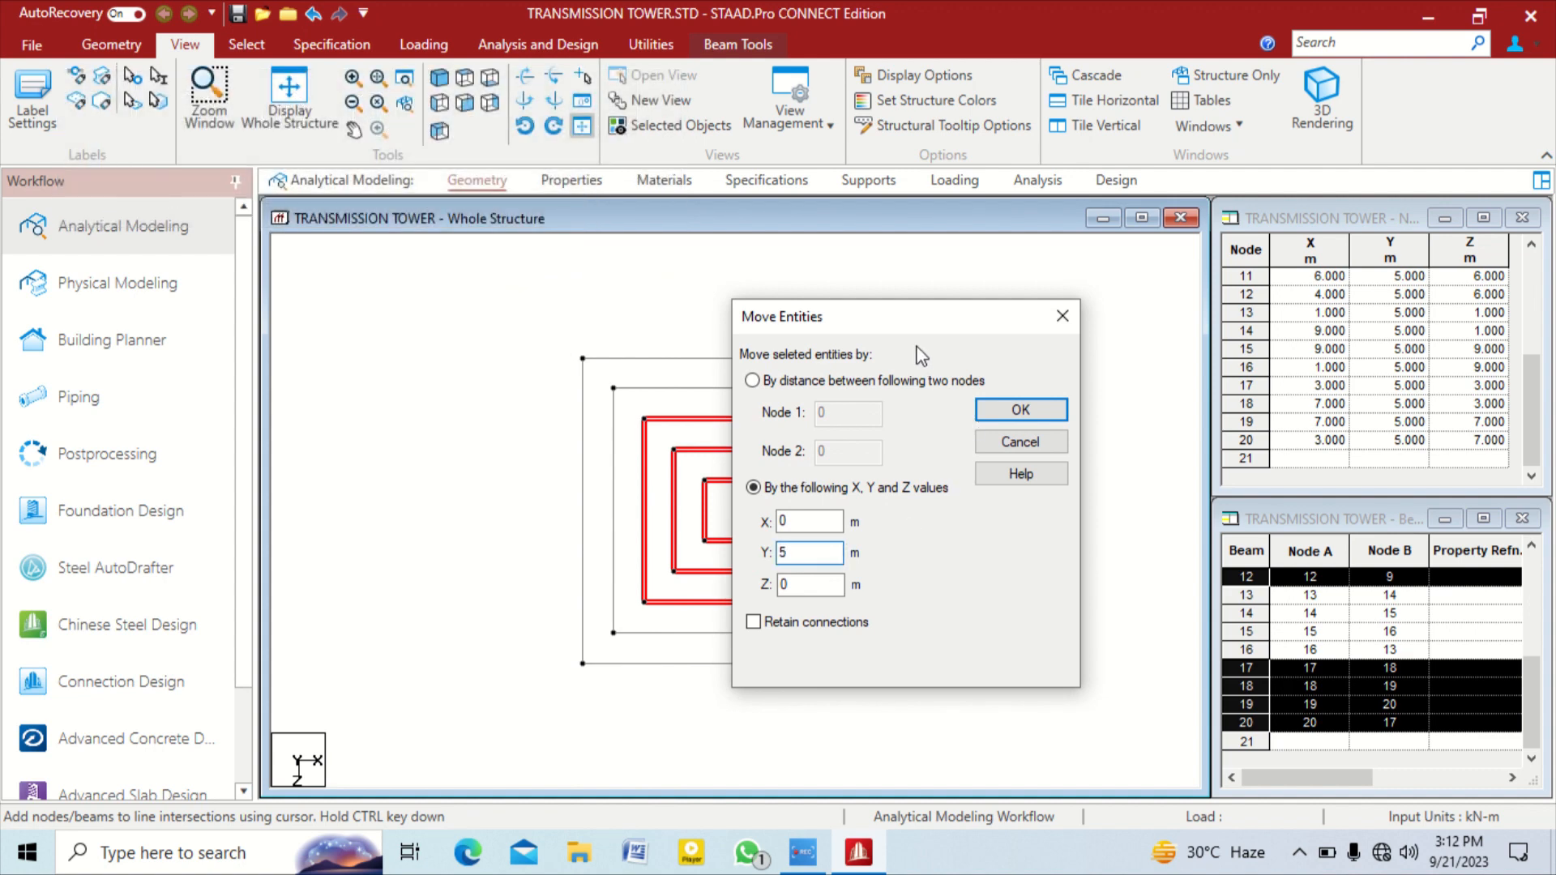
key(Return)
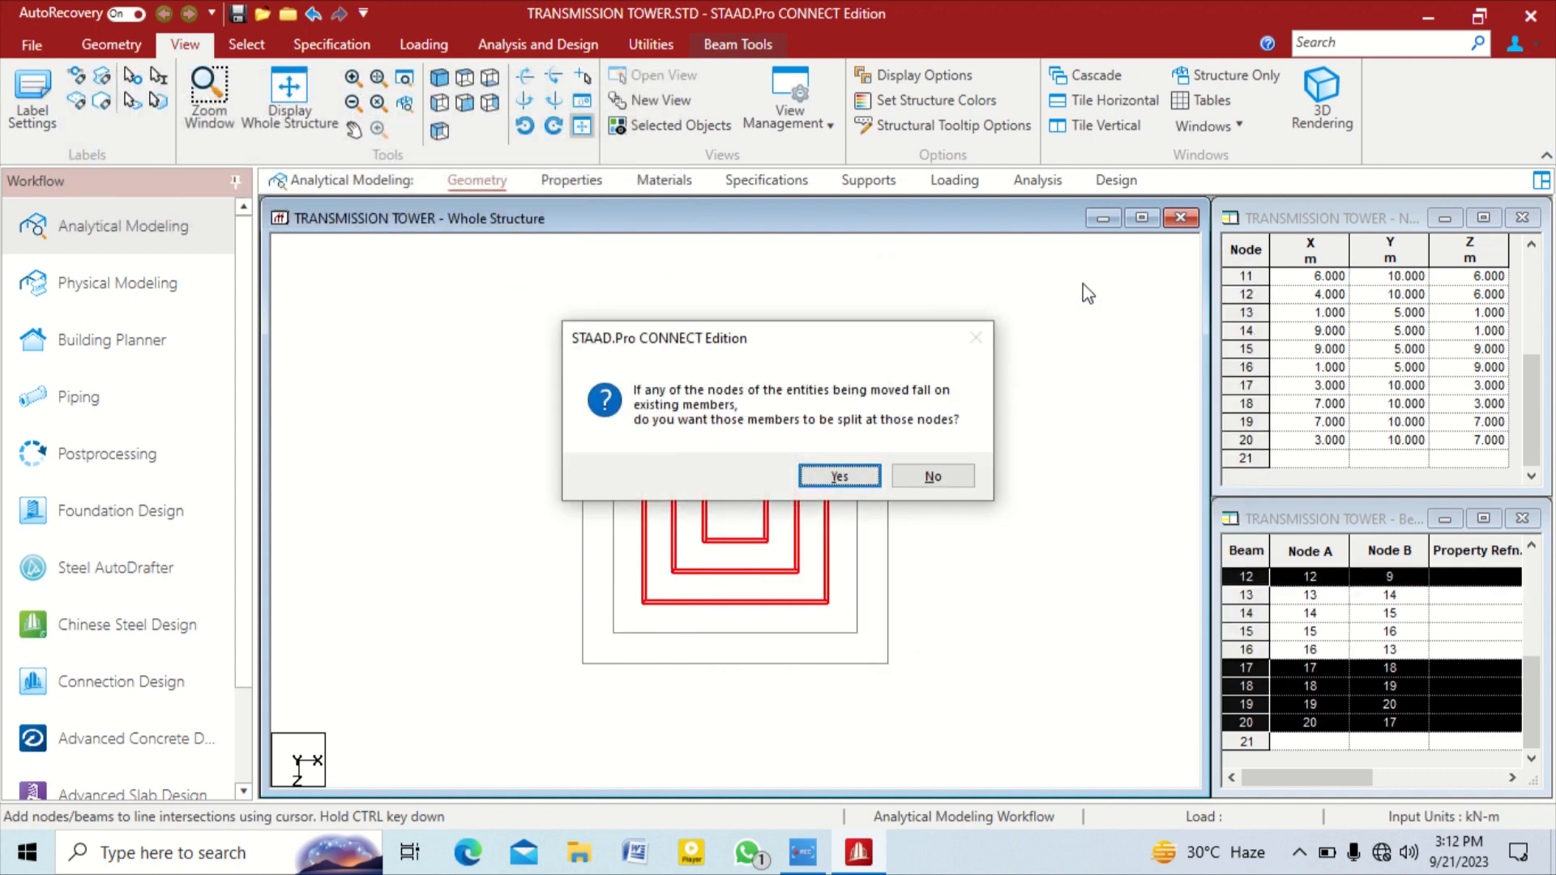
key(Return)
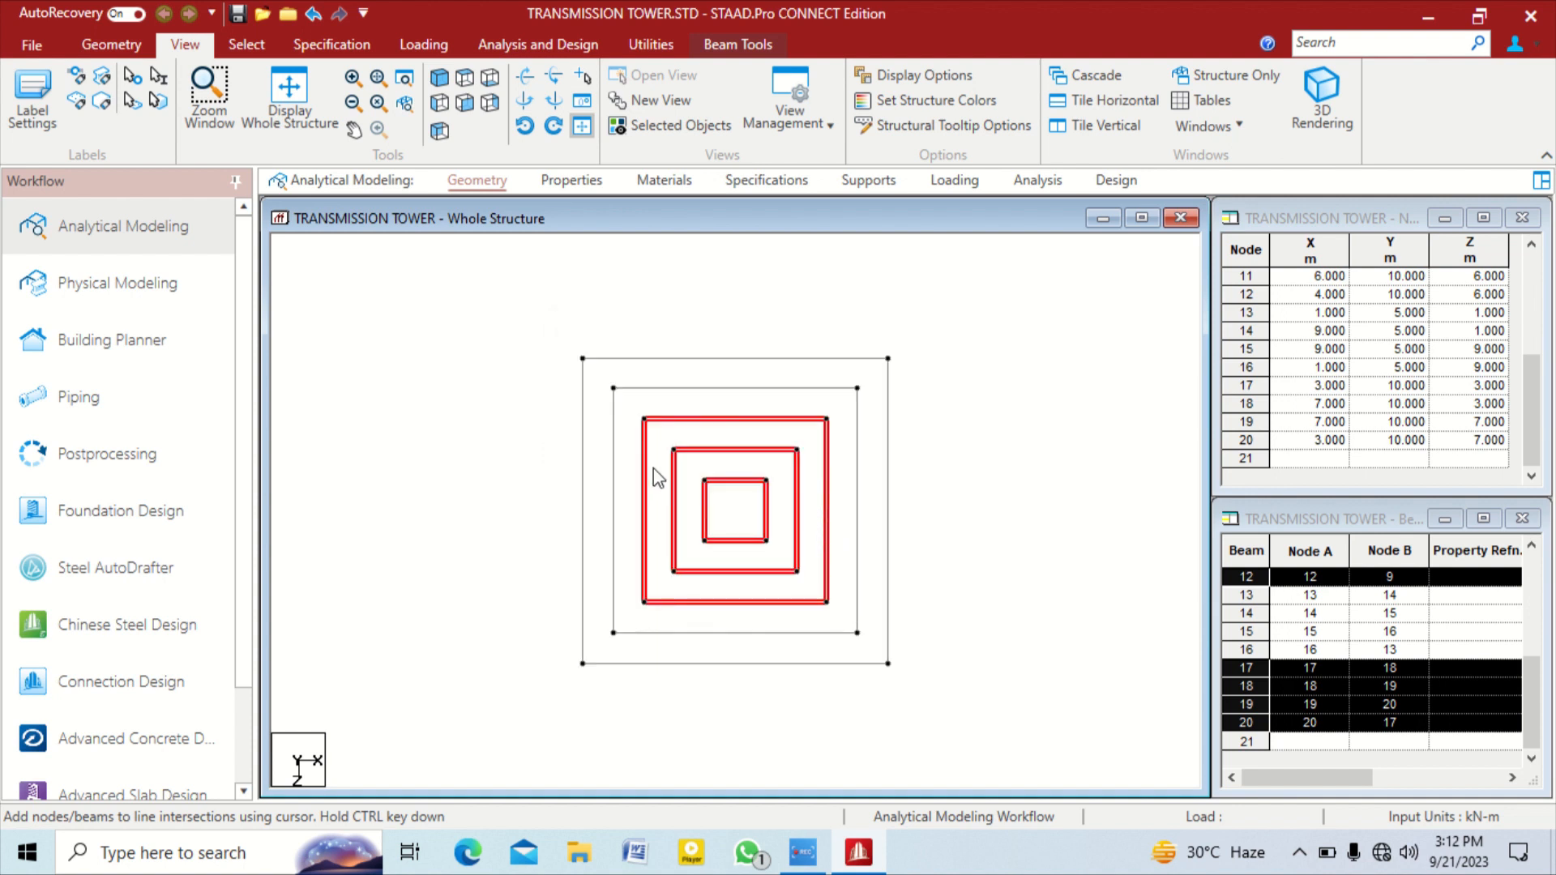
Move the two innermost beam squares (4 m and 2 m) another 5 m in Y, allowing existing members to be split
click(664, 451)
drag(662, 441, 814, 590)
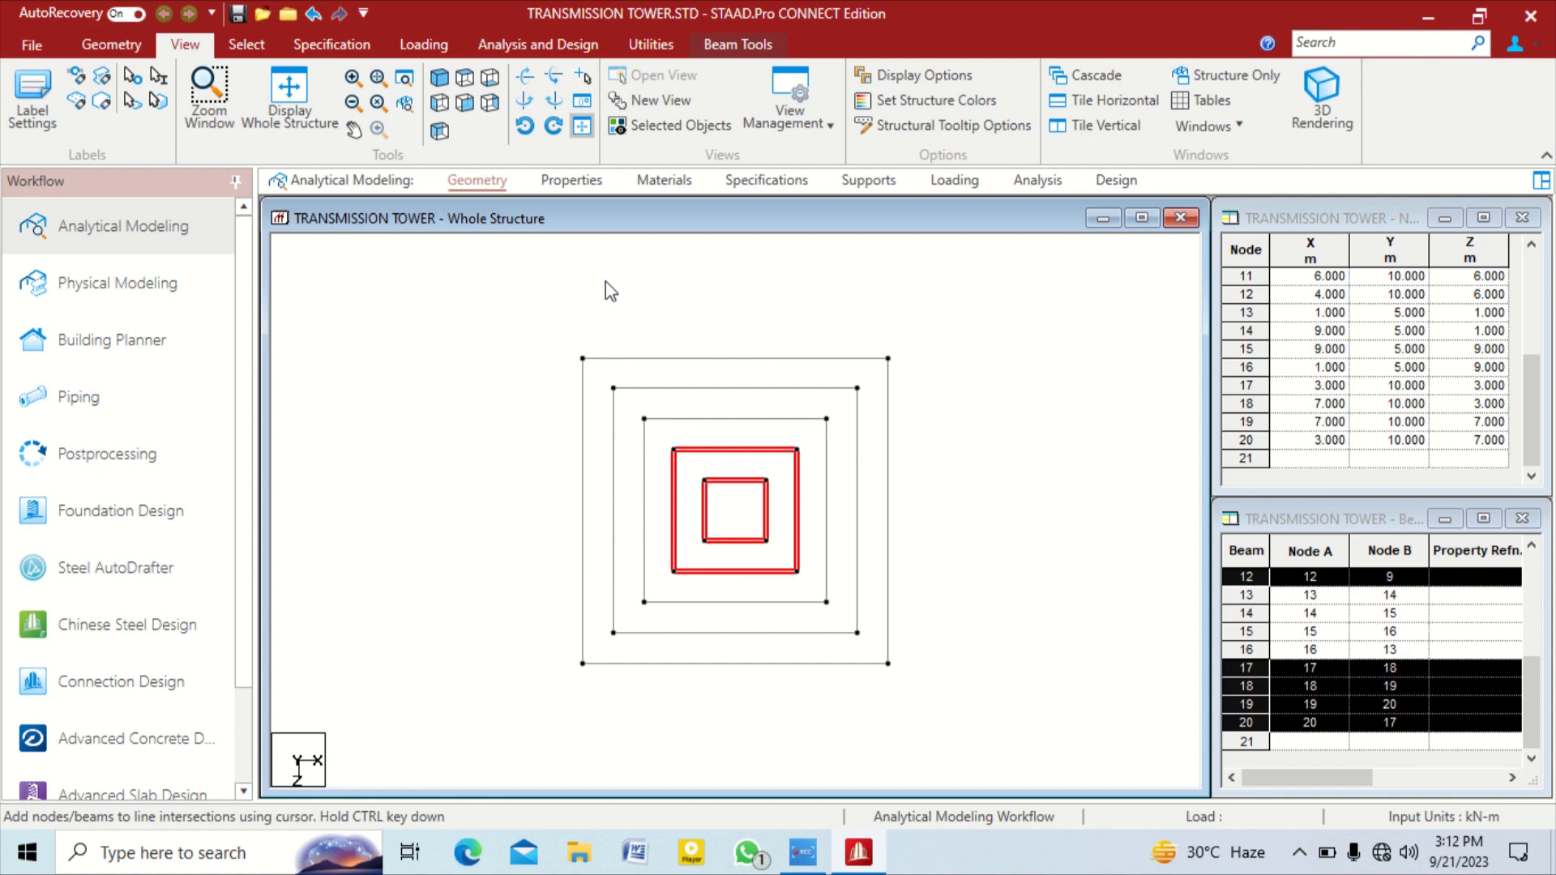
right_click(605, 280)
click(648, 262)
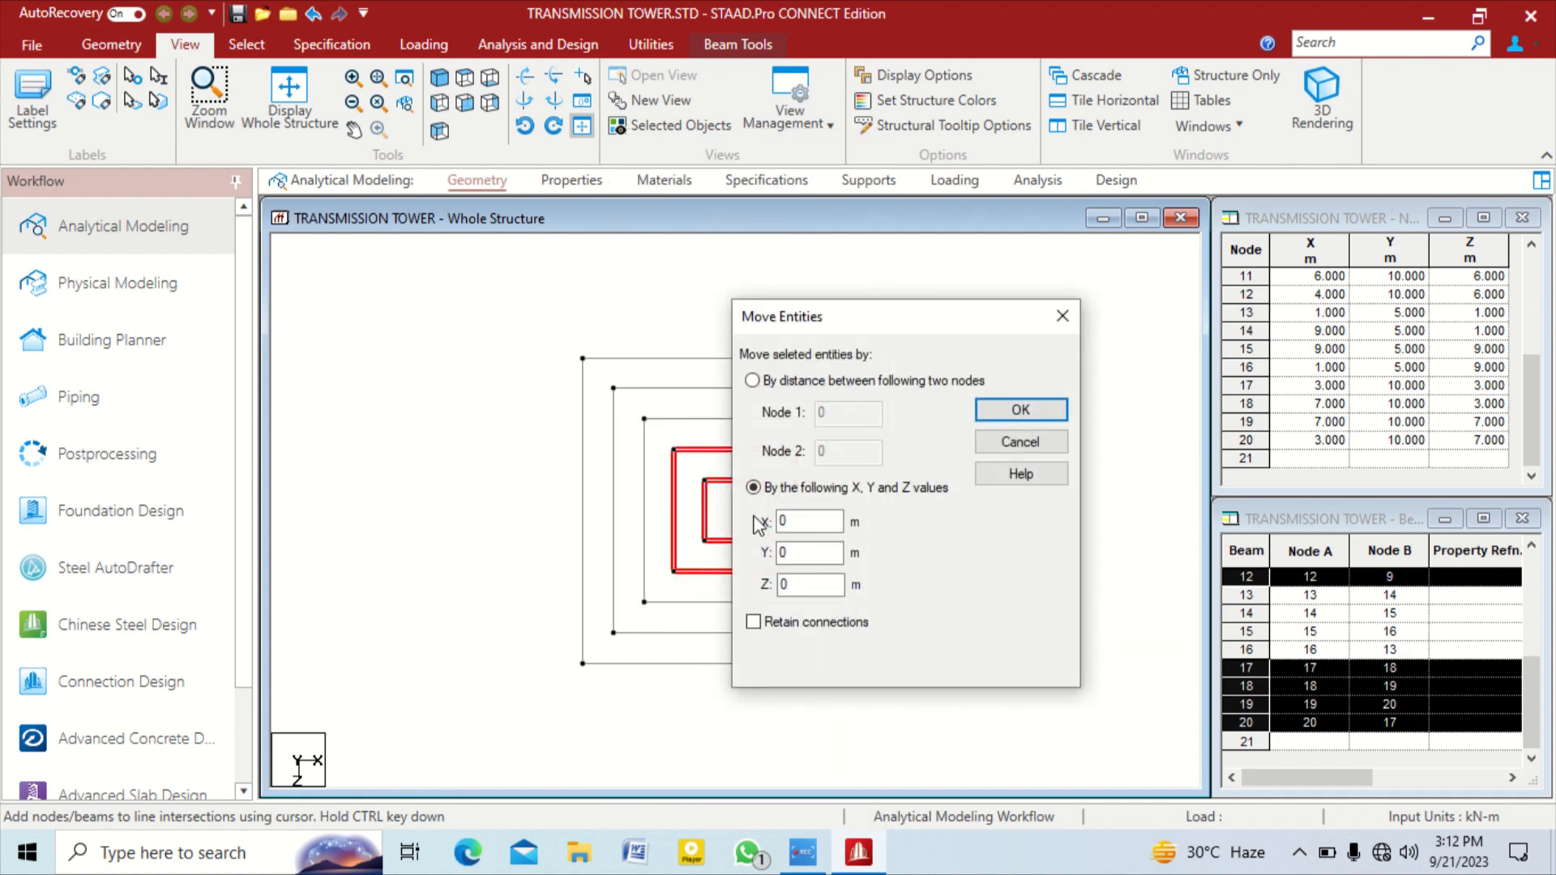
double_click(818, 552)
text(5)
key(Return)
key(Return)
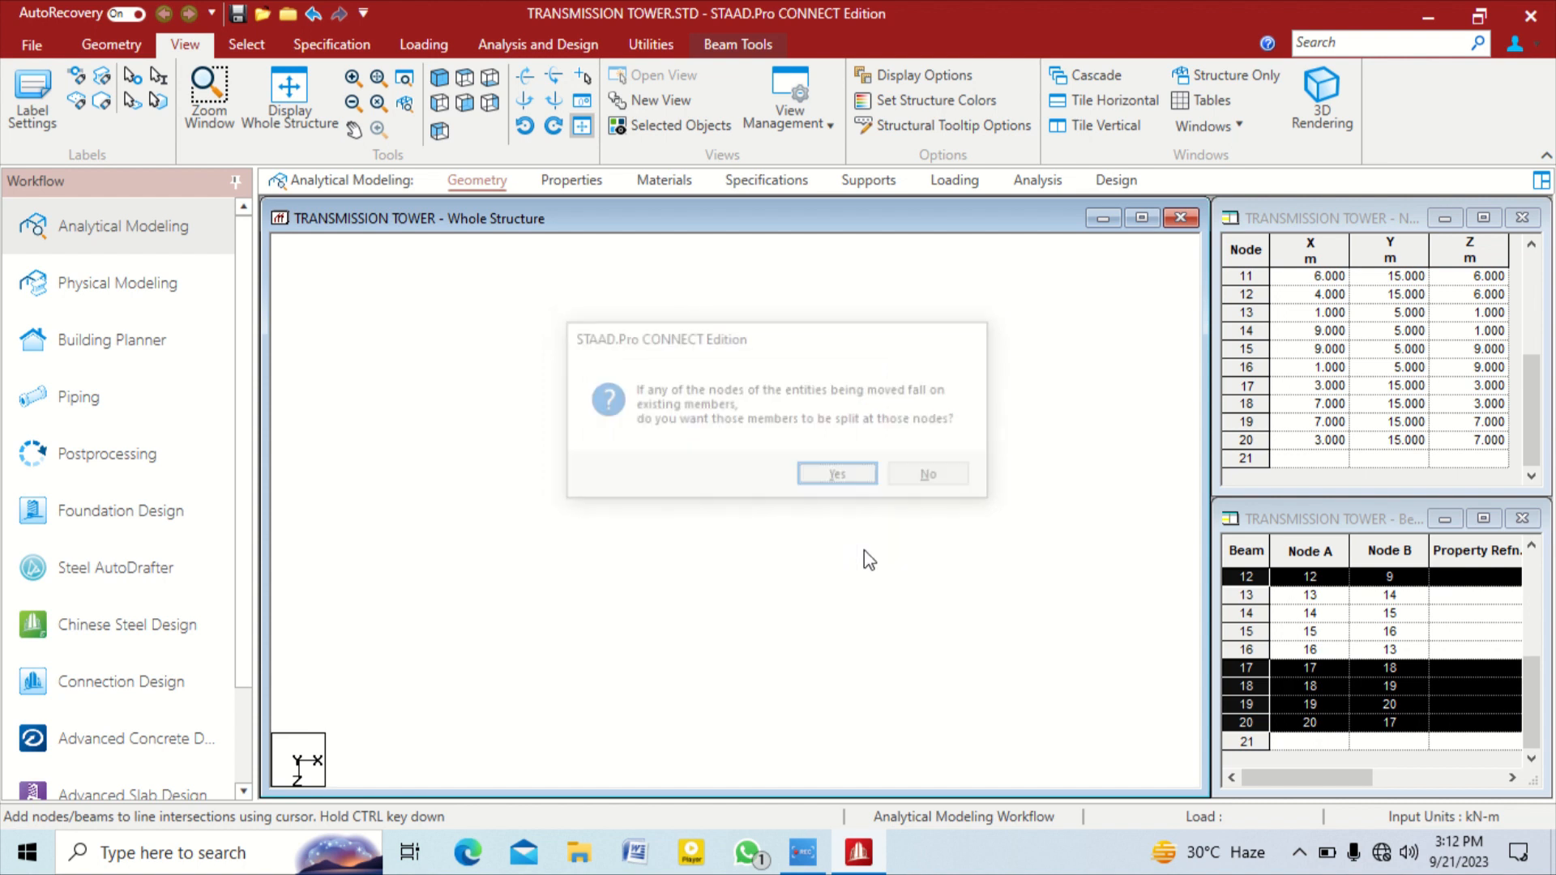
Move the innermost 2 m beam square another 5 m in Y, allowing existing members to be split at moved nodes
click(706, 469)
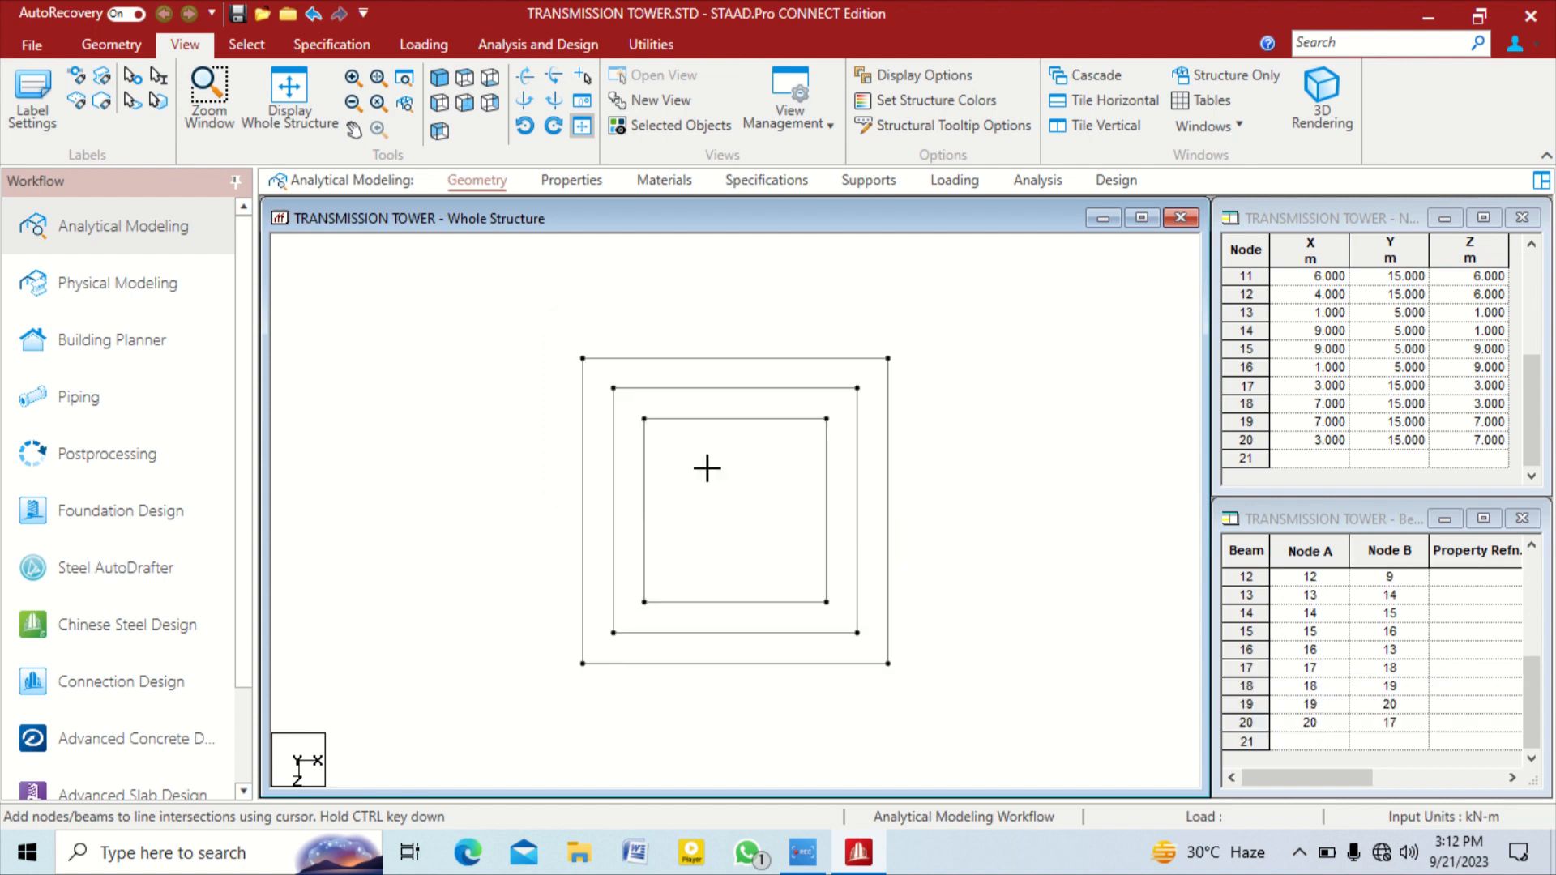
drag(695, 468, 787, 568)
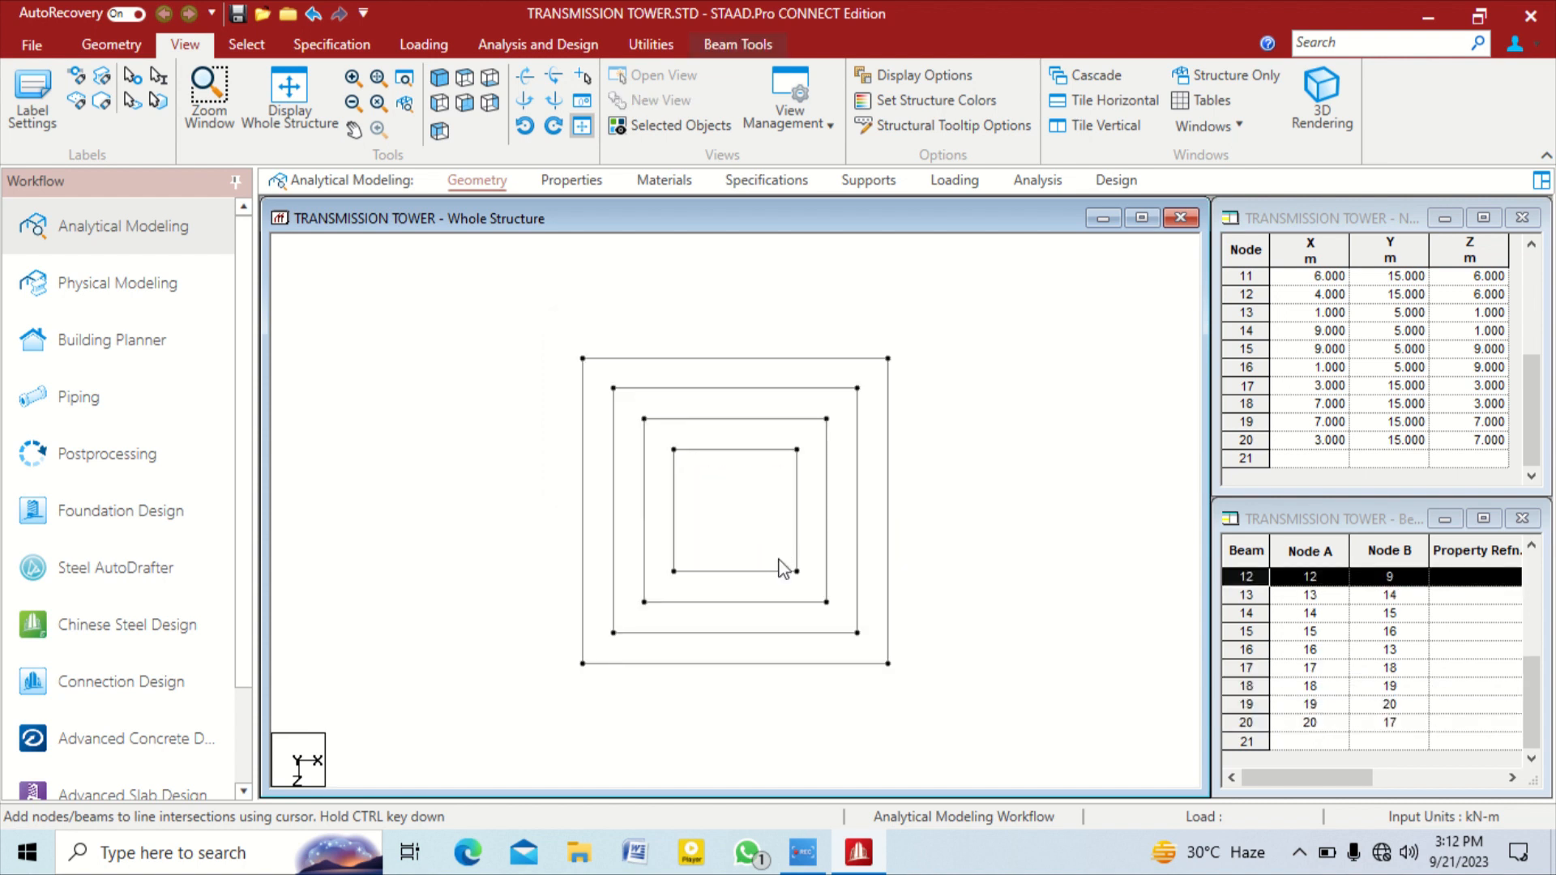
right_click(624, 295)
click(671, 267)
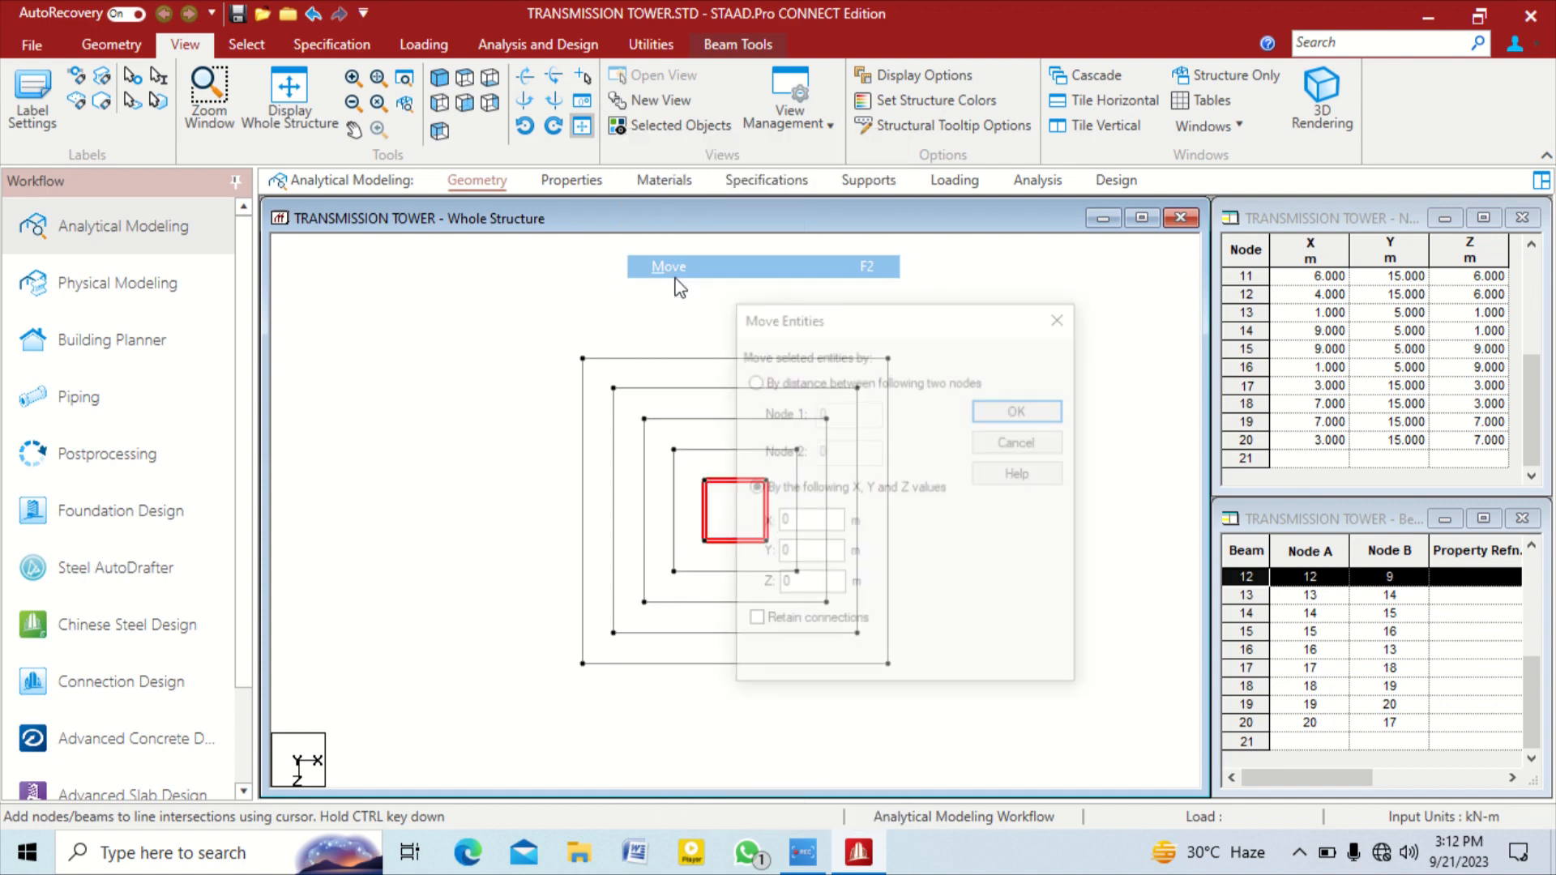
drag(809, 553, 677, 583)
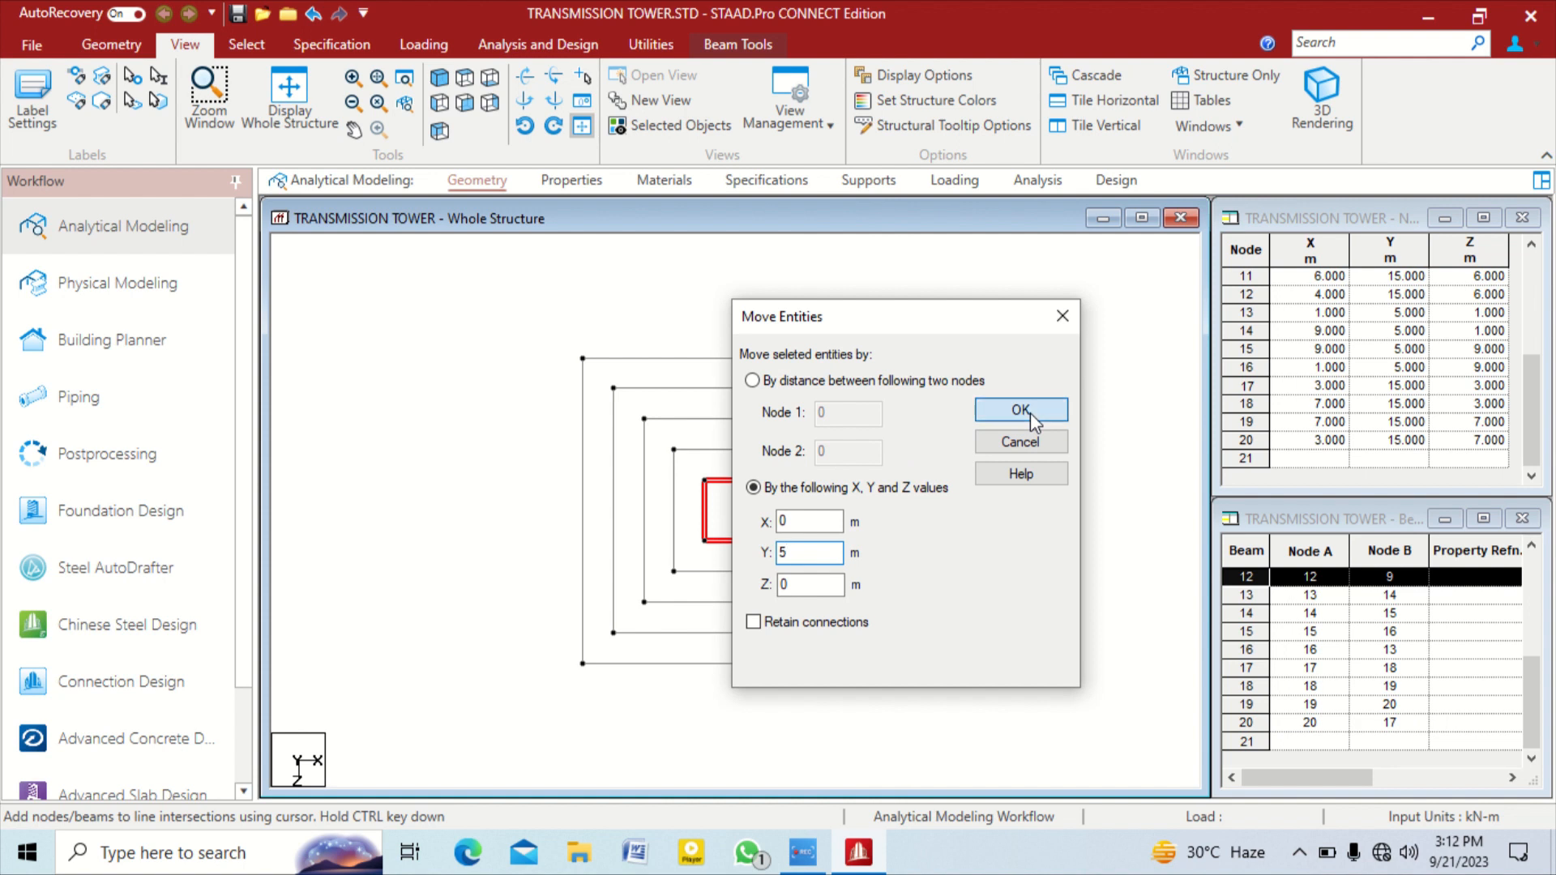
click(1023, 411)
click(865, 479)
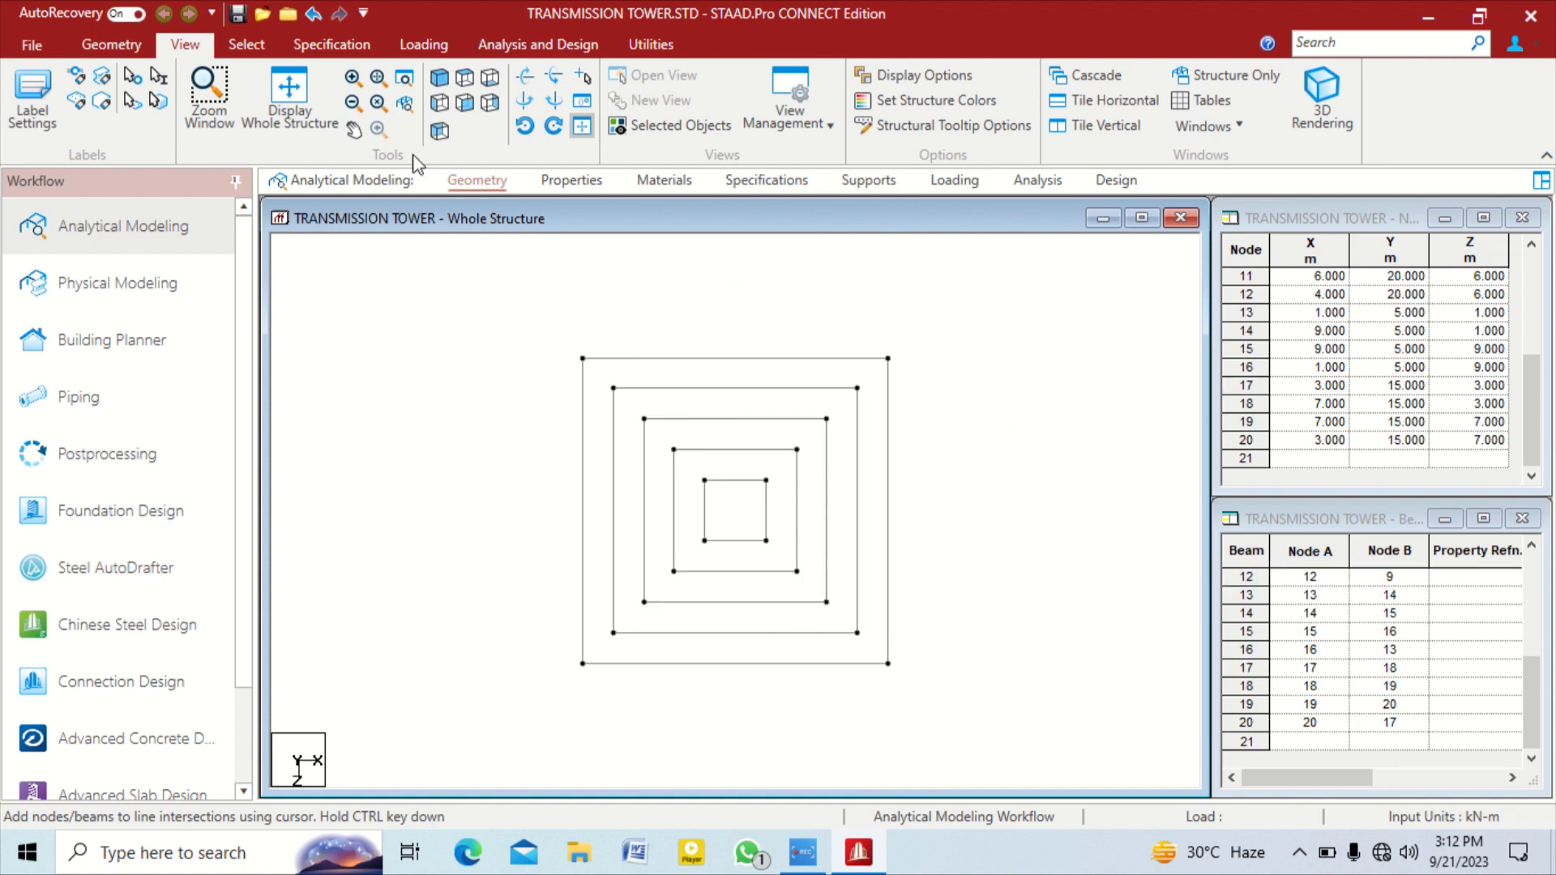
click(434, 79)
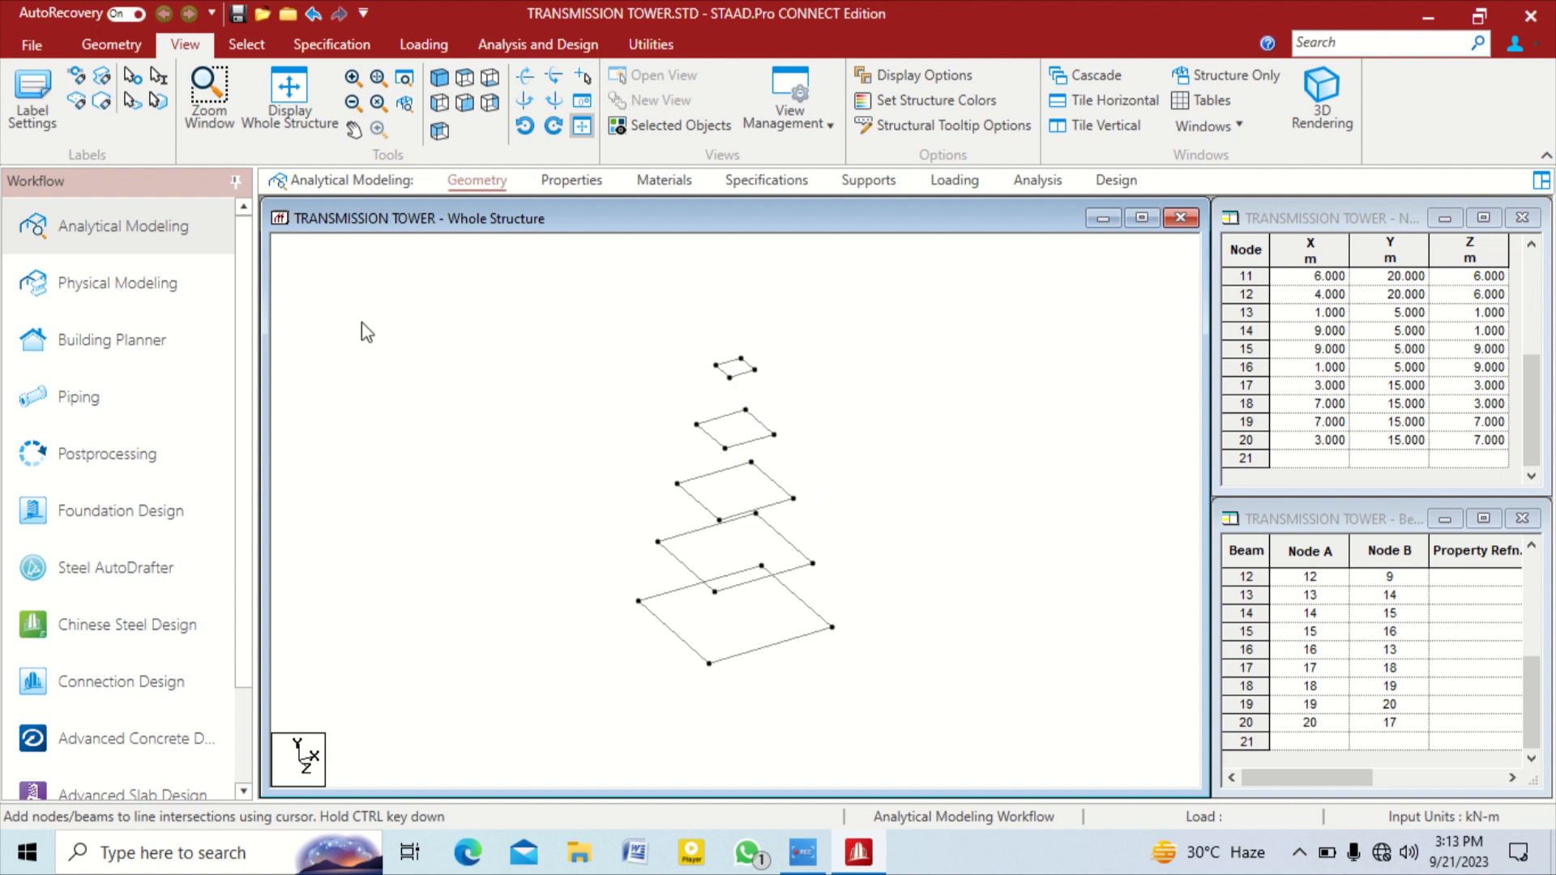
In plan view, add four beams linking the upper-right corners of the five squares, from the innermost out to the outermost
click(464, 78)
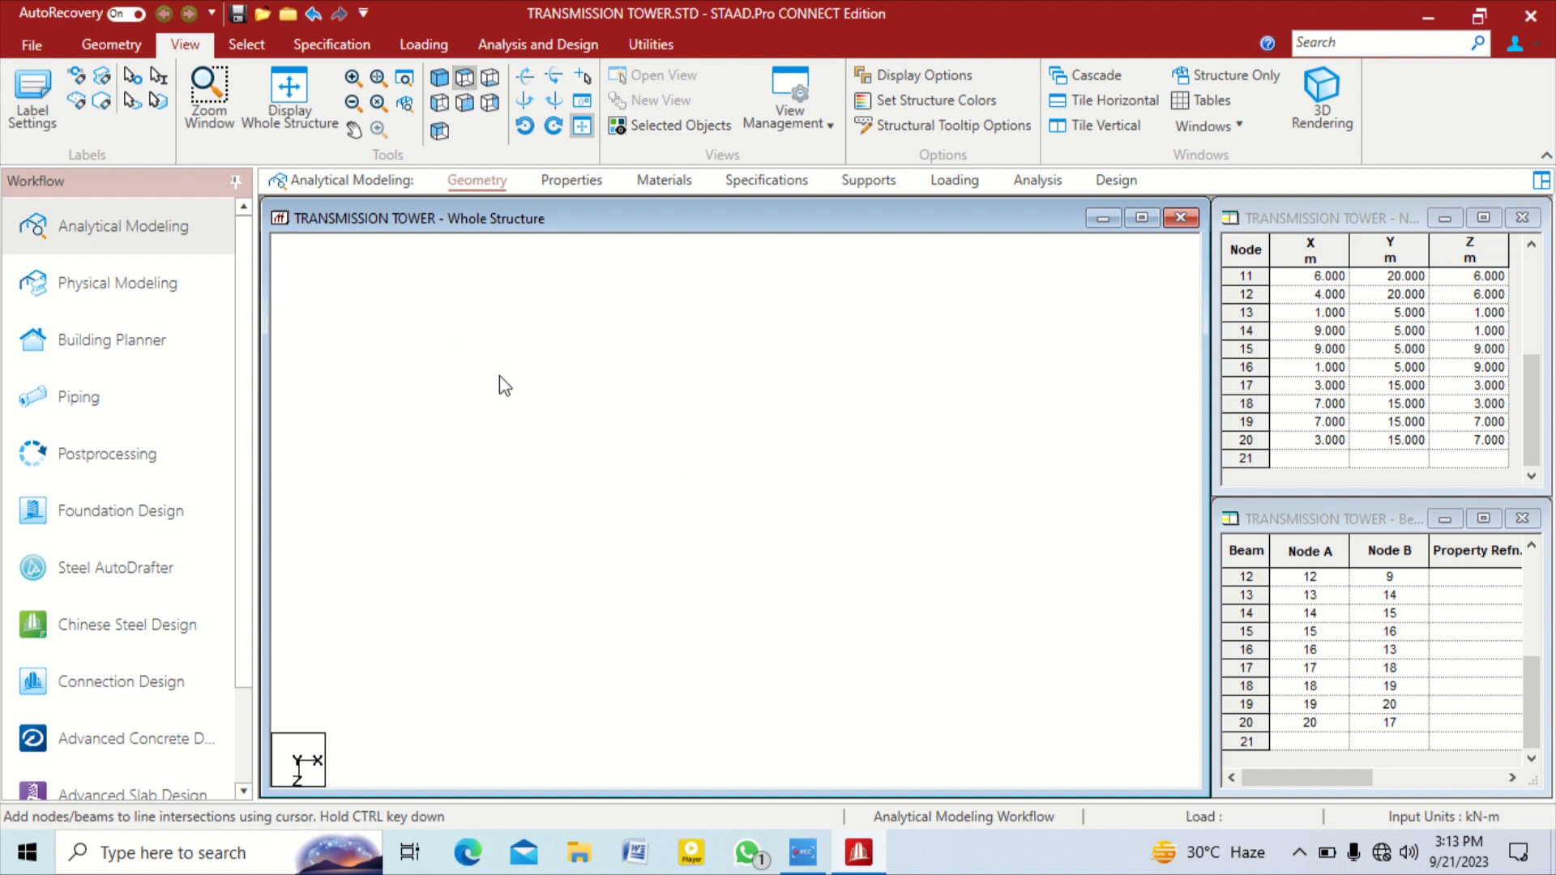
click(87, 38)
click(427, 89)
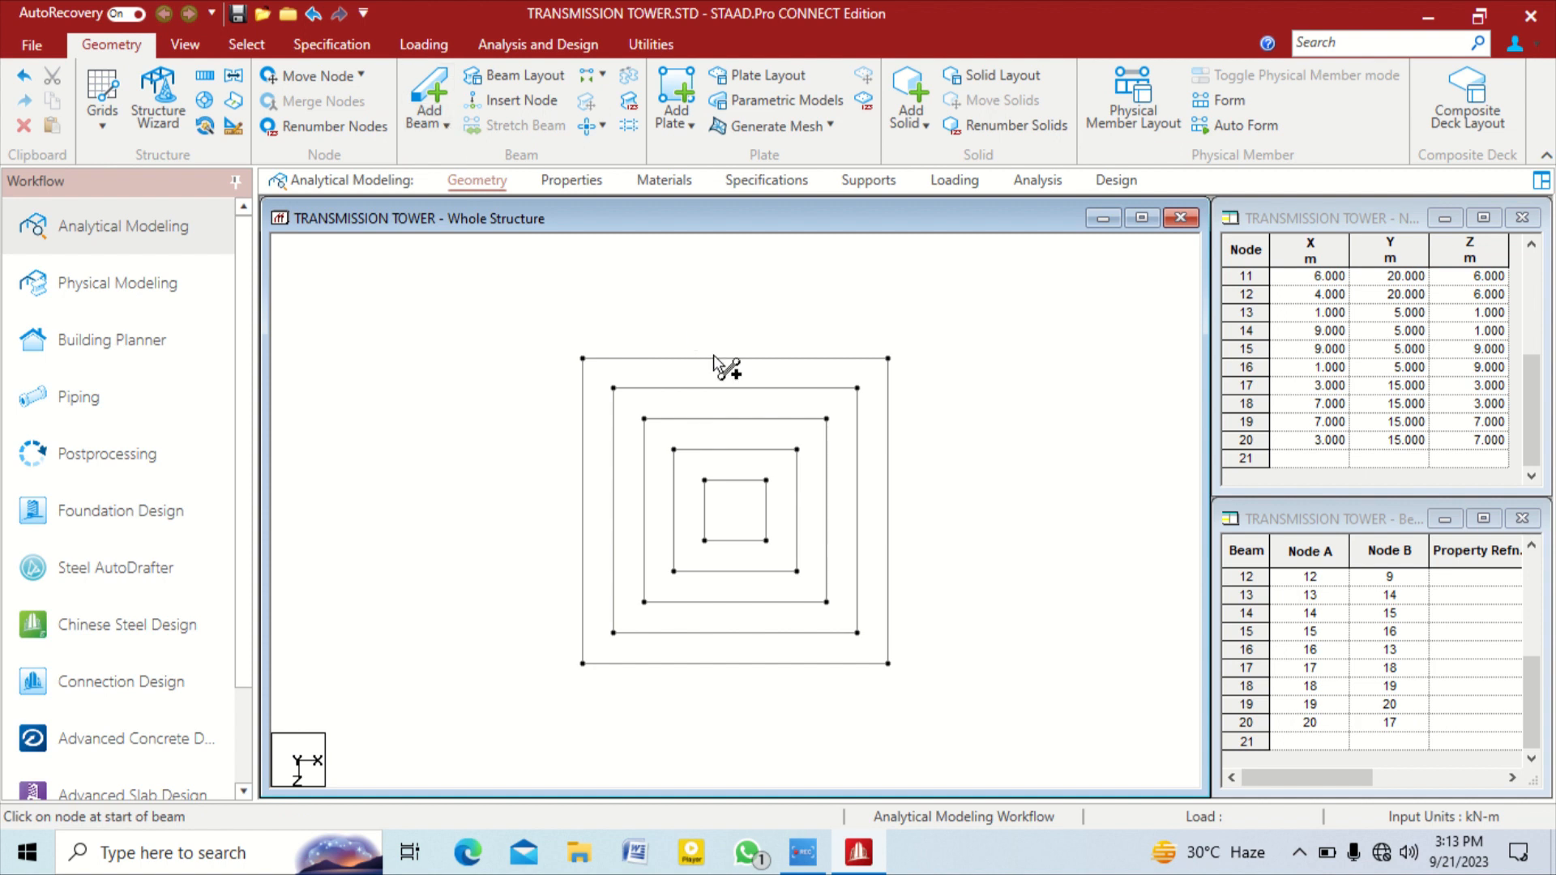
click(766, 481)
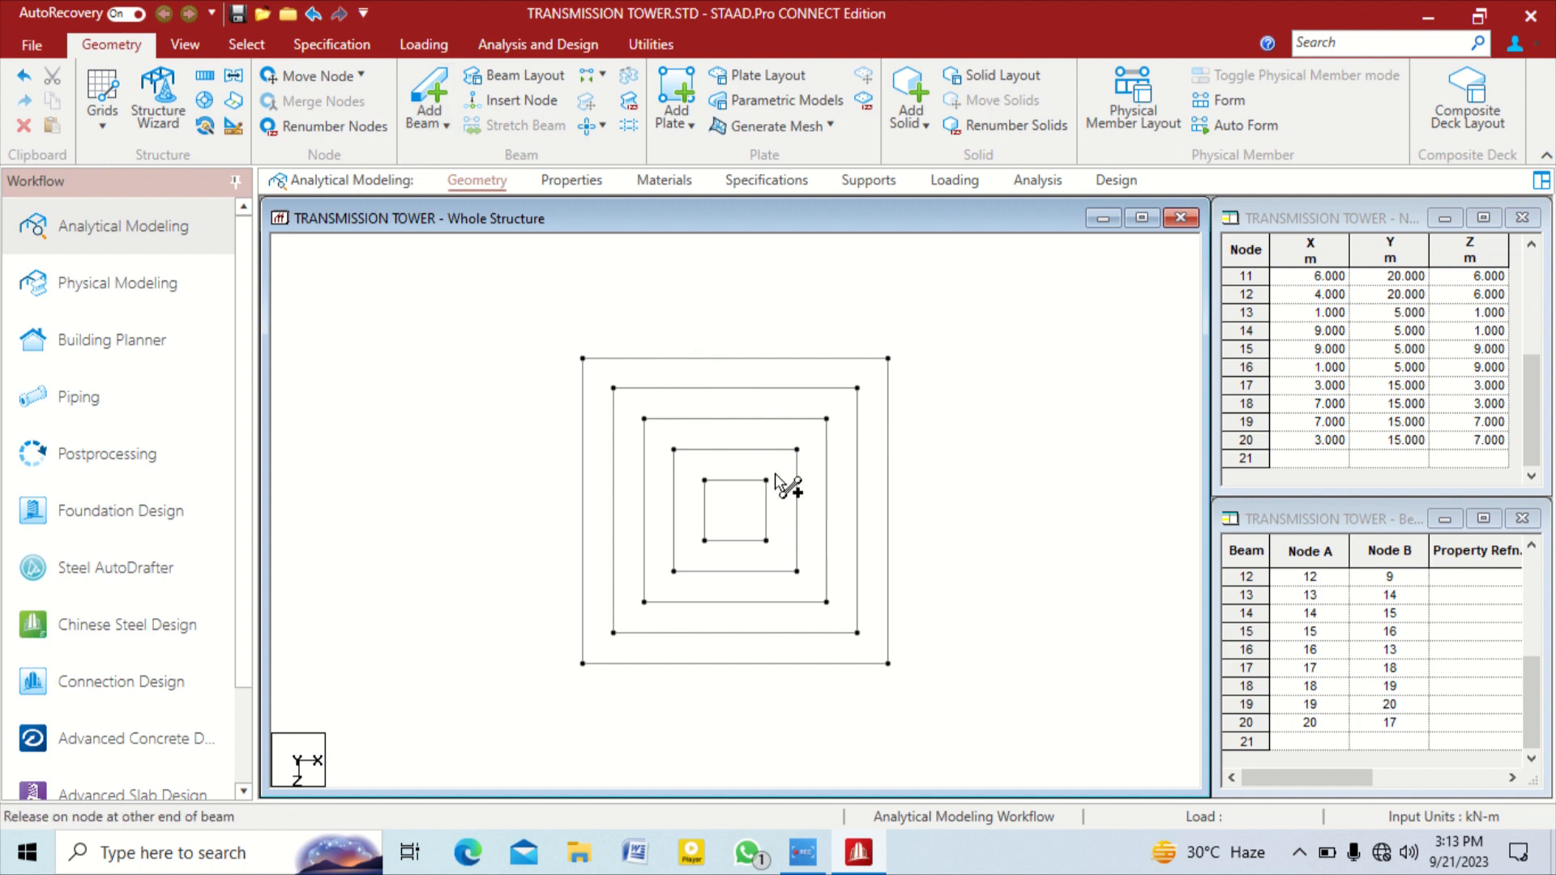
click(797, 450)
click(797, 450)
click(826, 419)
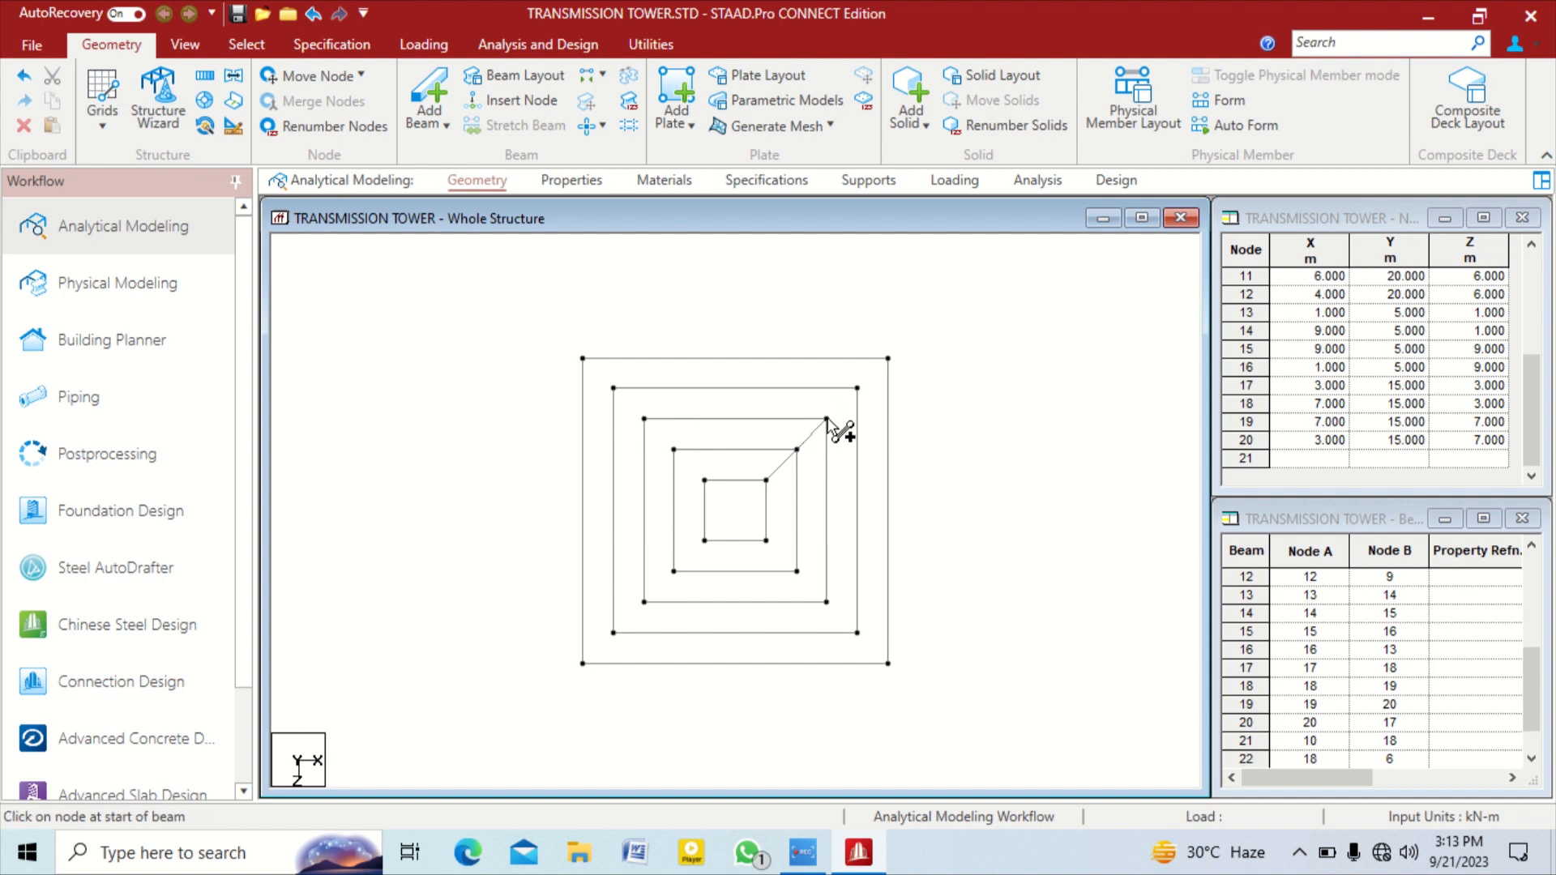
click(826, 419)
click(857, 388)
click(857, 388)
click(888, 358)
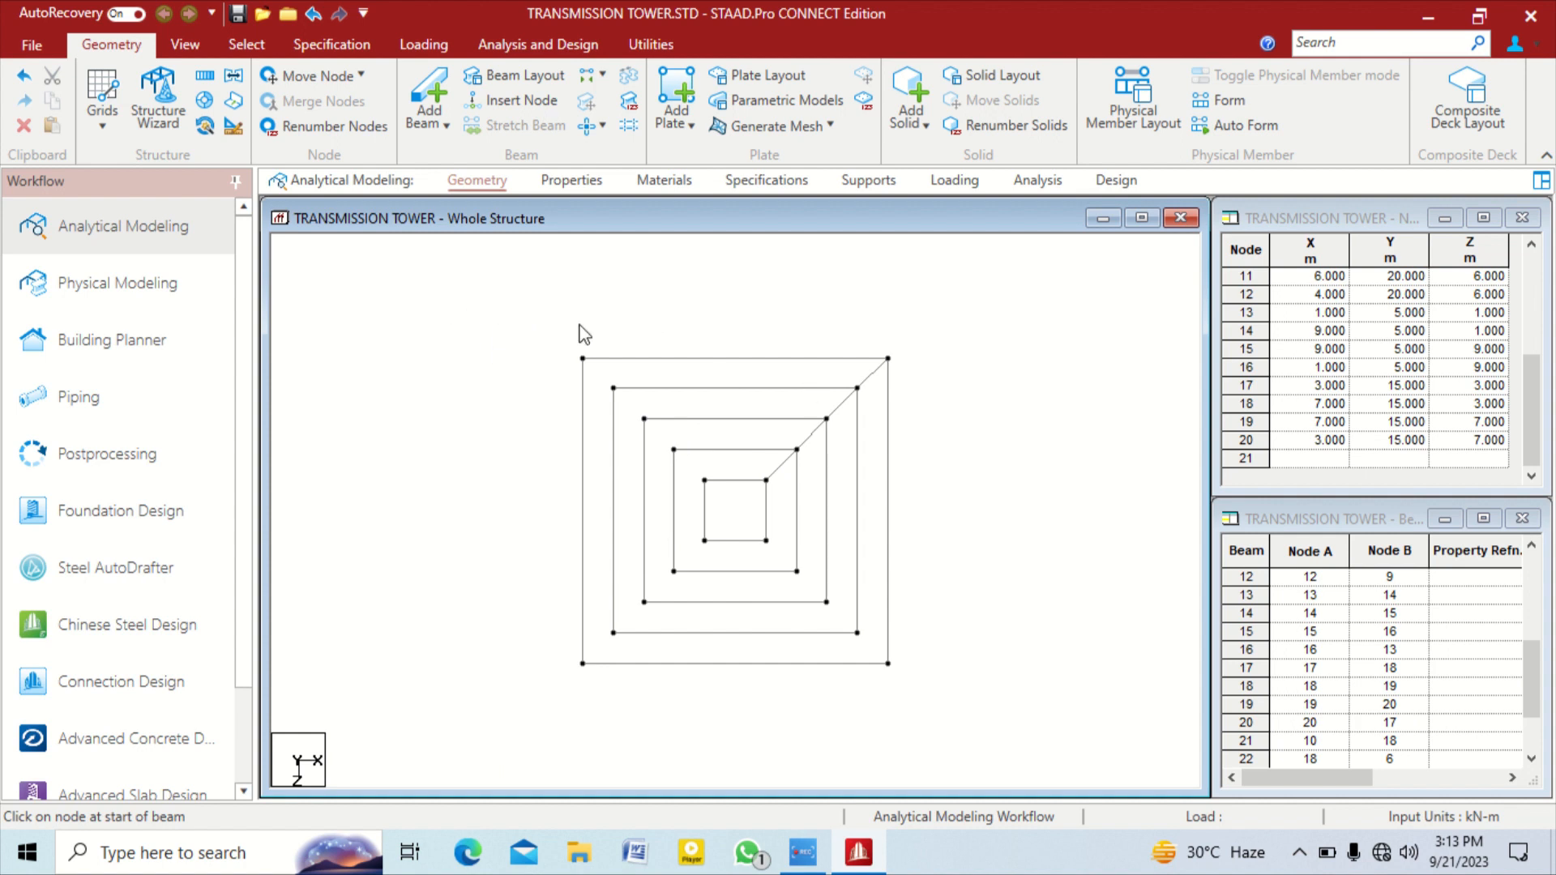
Copy the innermost square's node at X=4, Z=4 and paste it offset 1 m in X and 1 m in Z
click(224, 43)
click(26, 100)
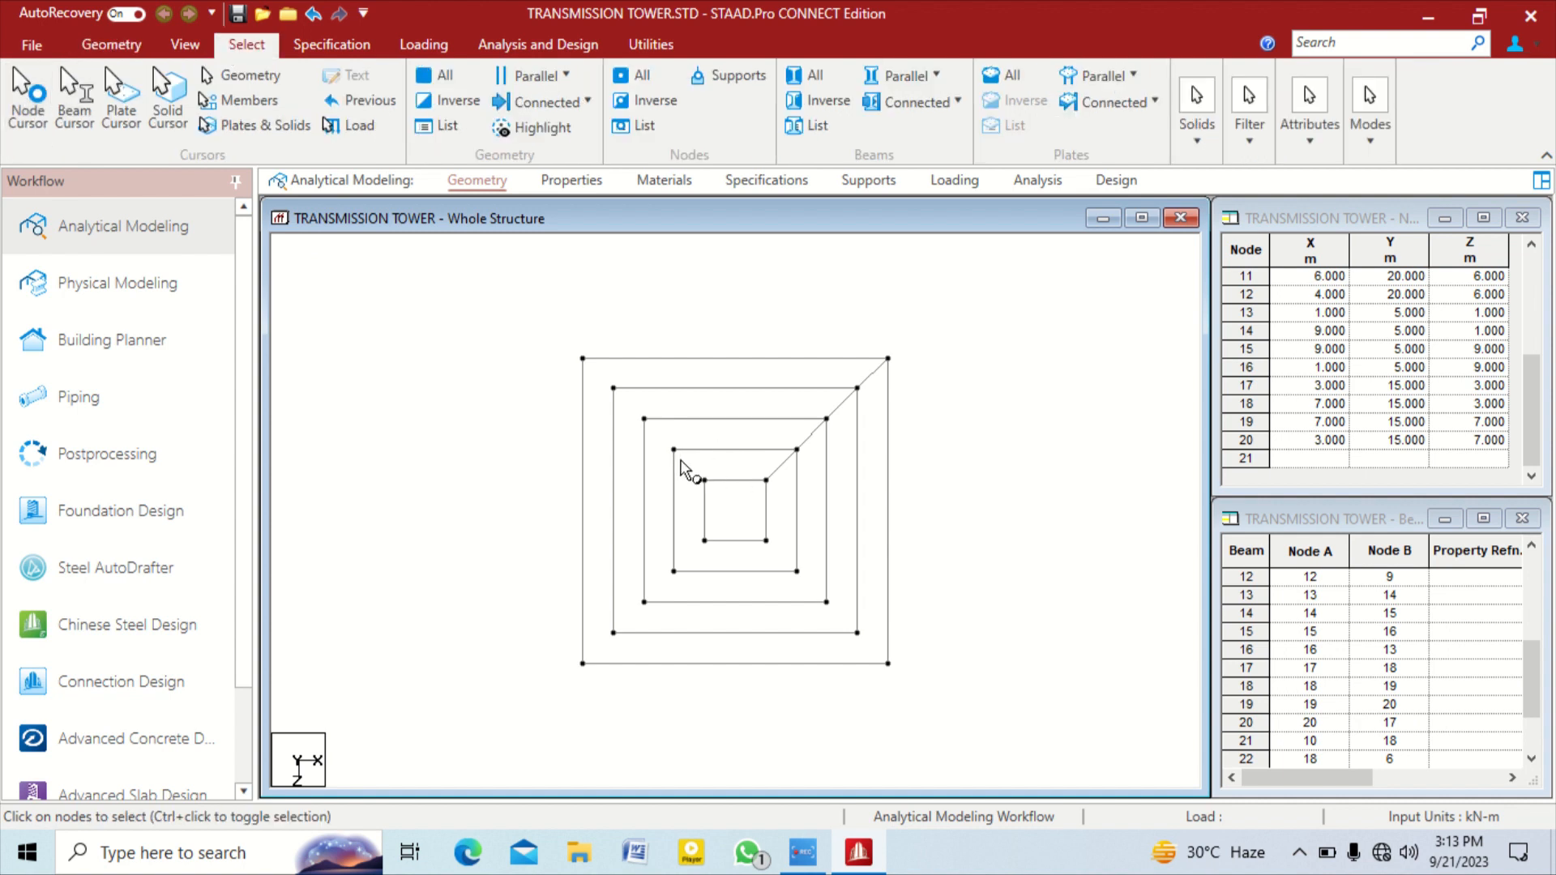
click(705, 480)
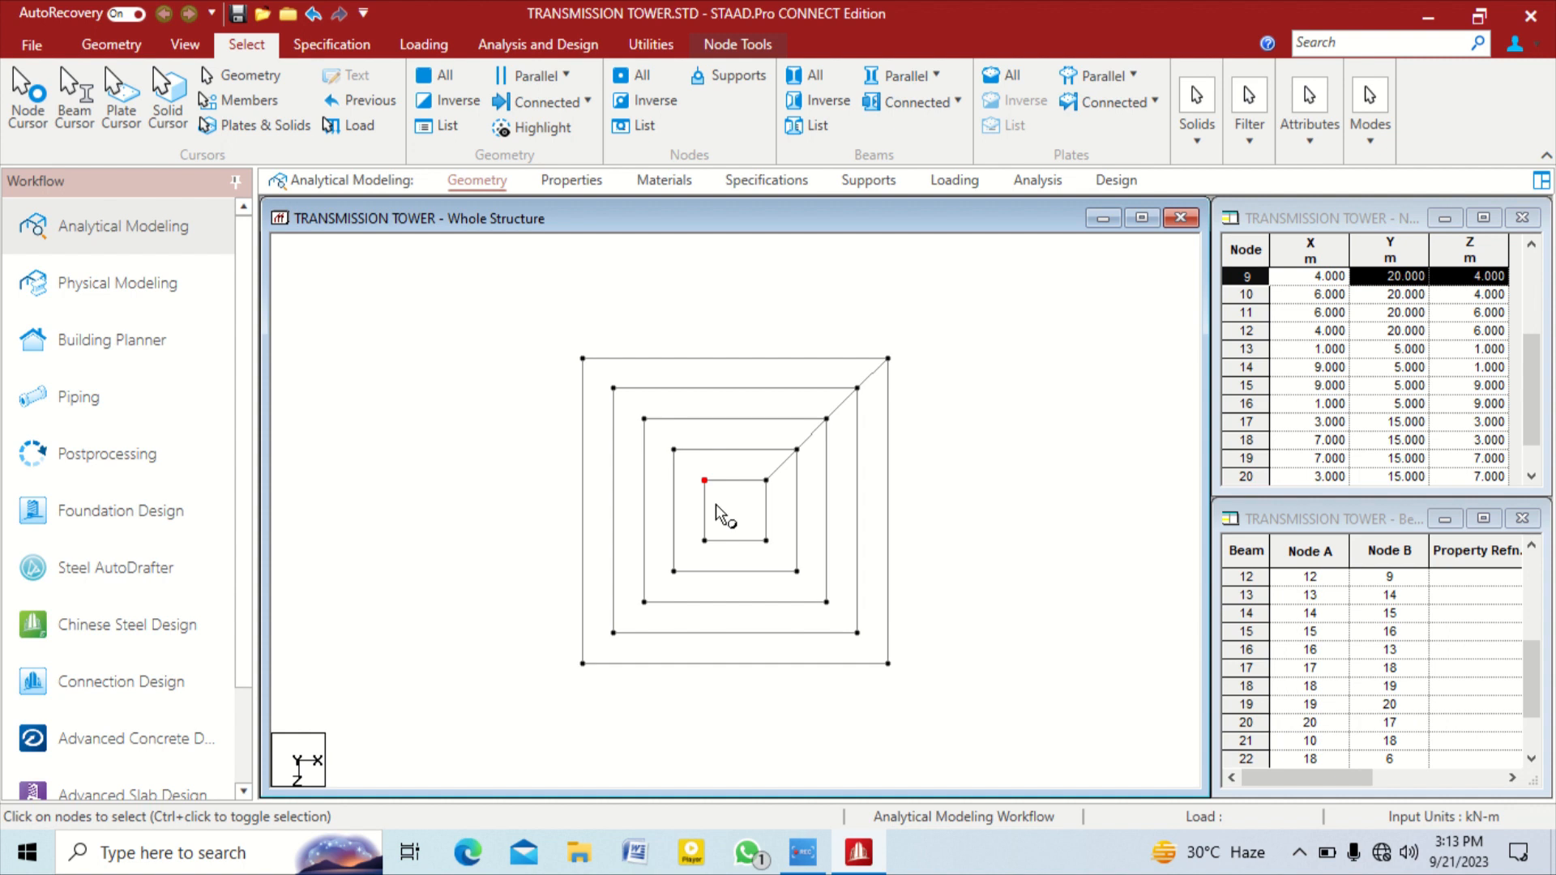
key(ctrl+v)
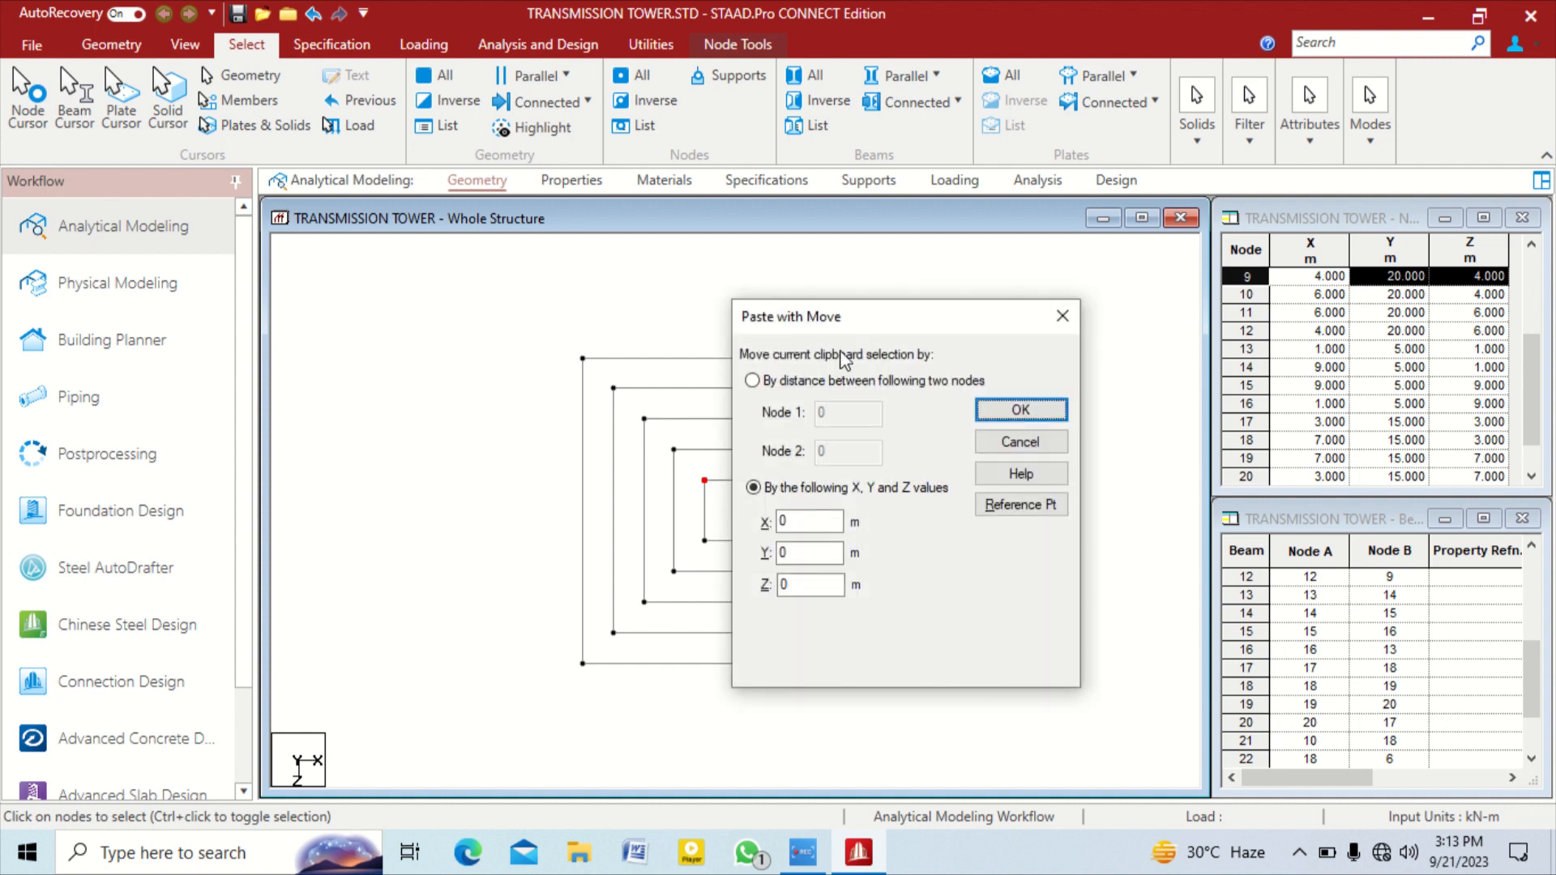
drag(852, 332, 1108, 295)
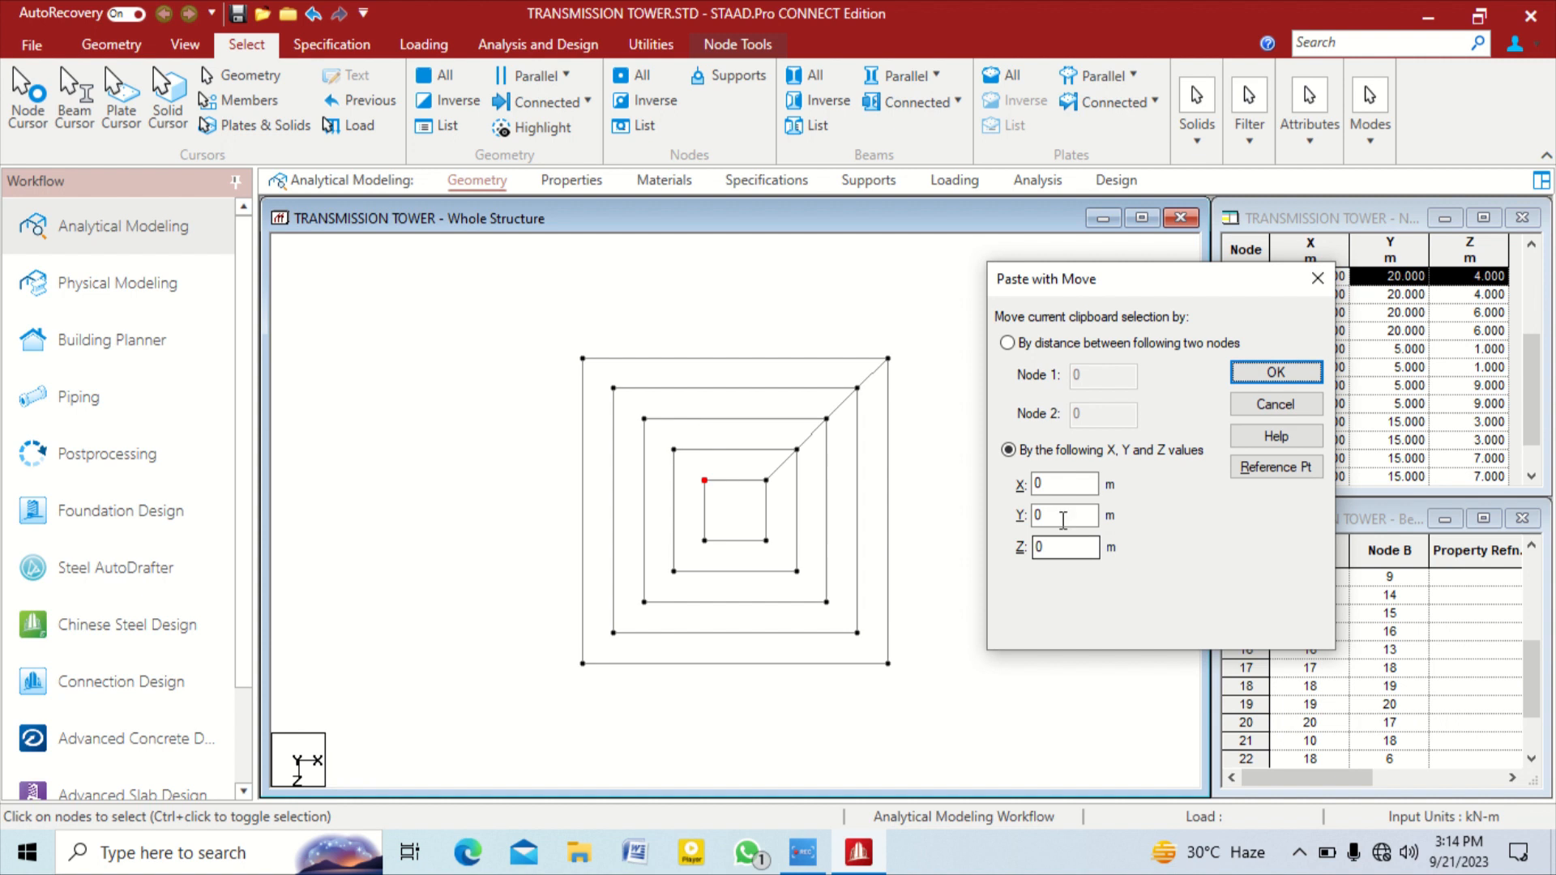
click(1058, 485)
double_click(1058, 484)
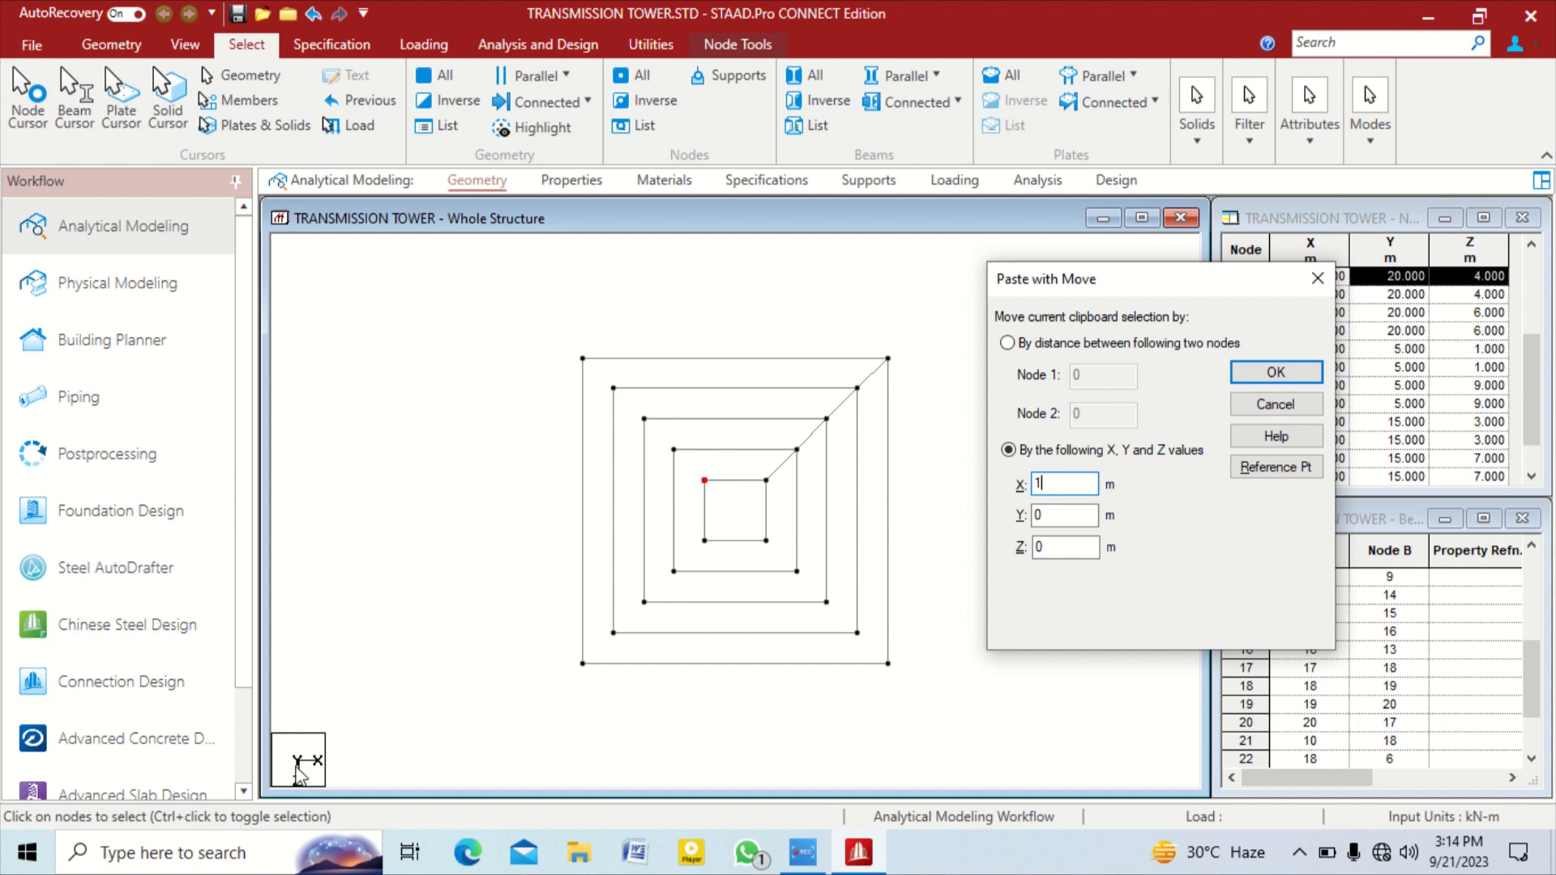
double_click(1061, 542)
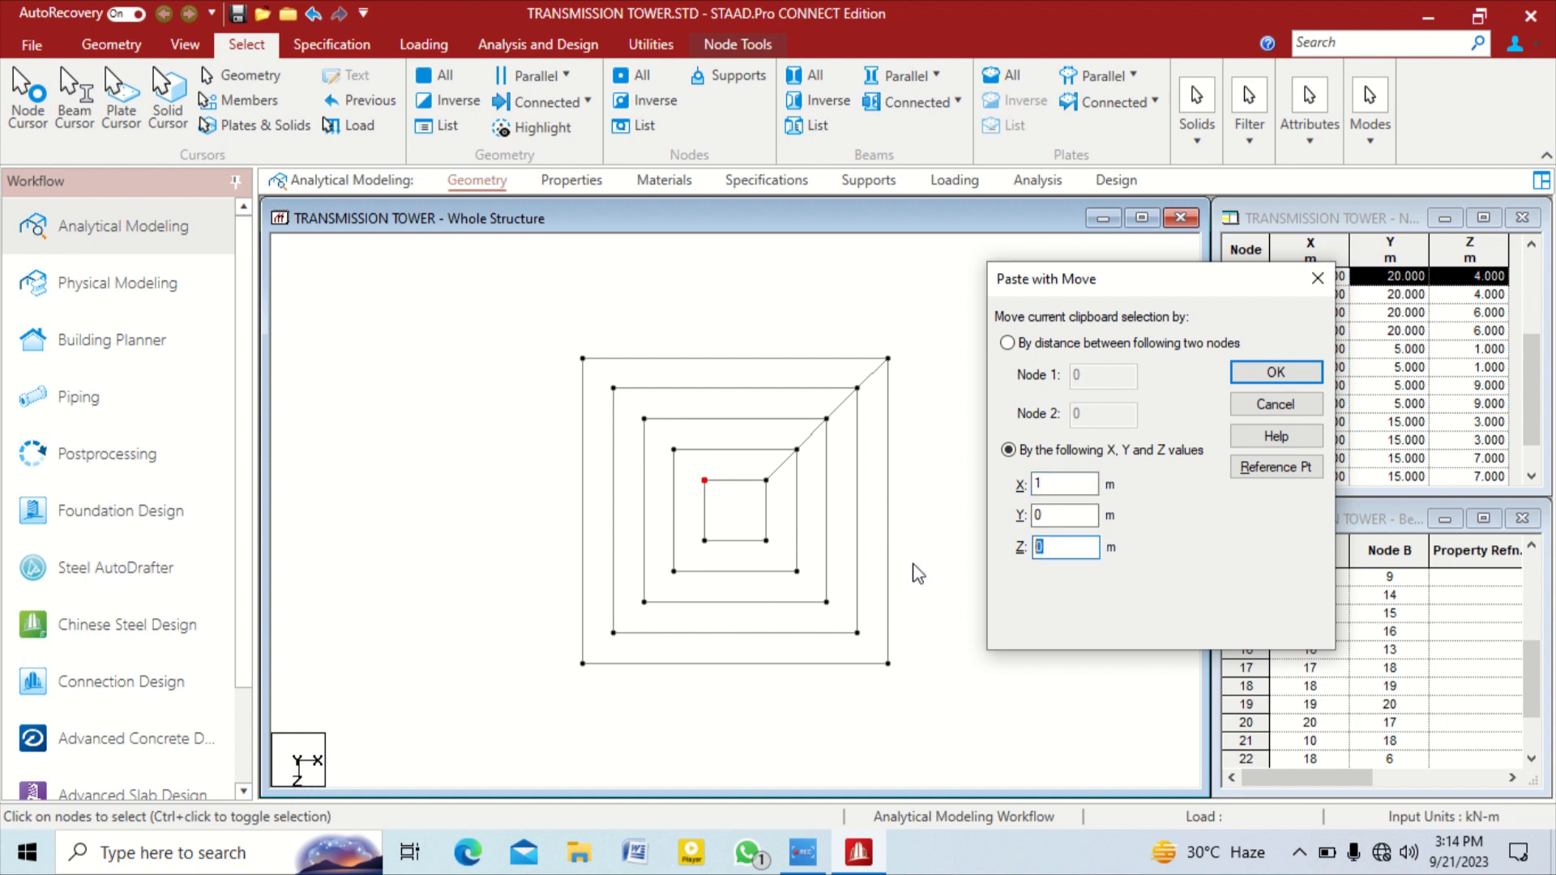
click(1276, 372)
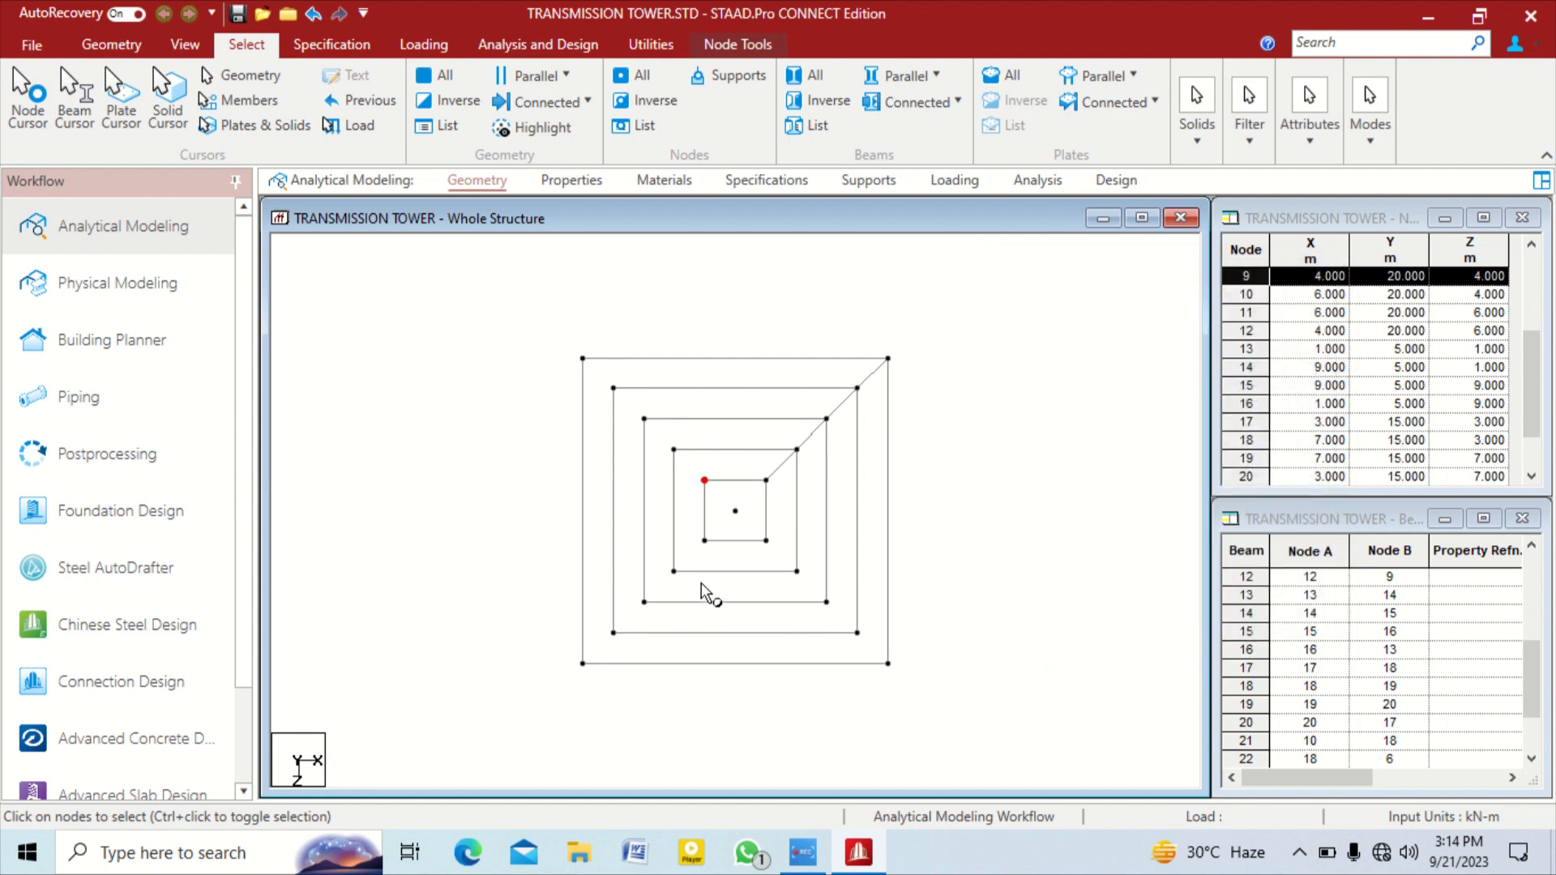
click(731, 511)
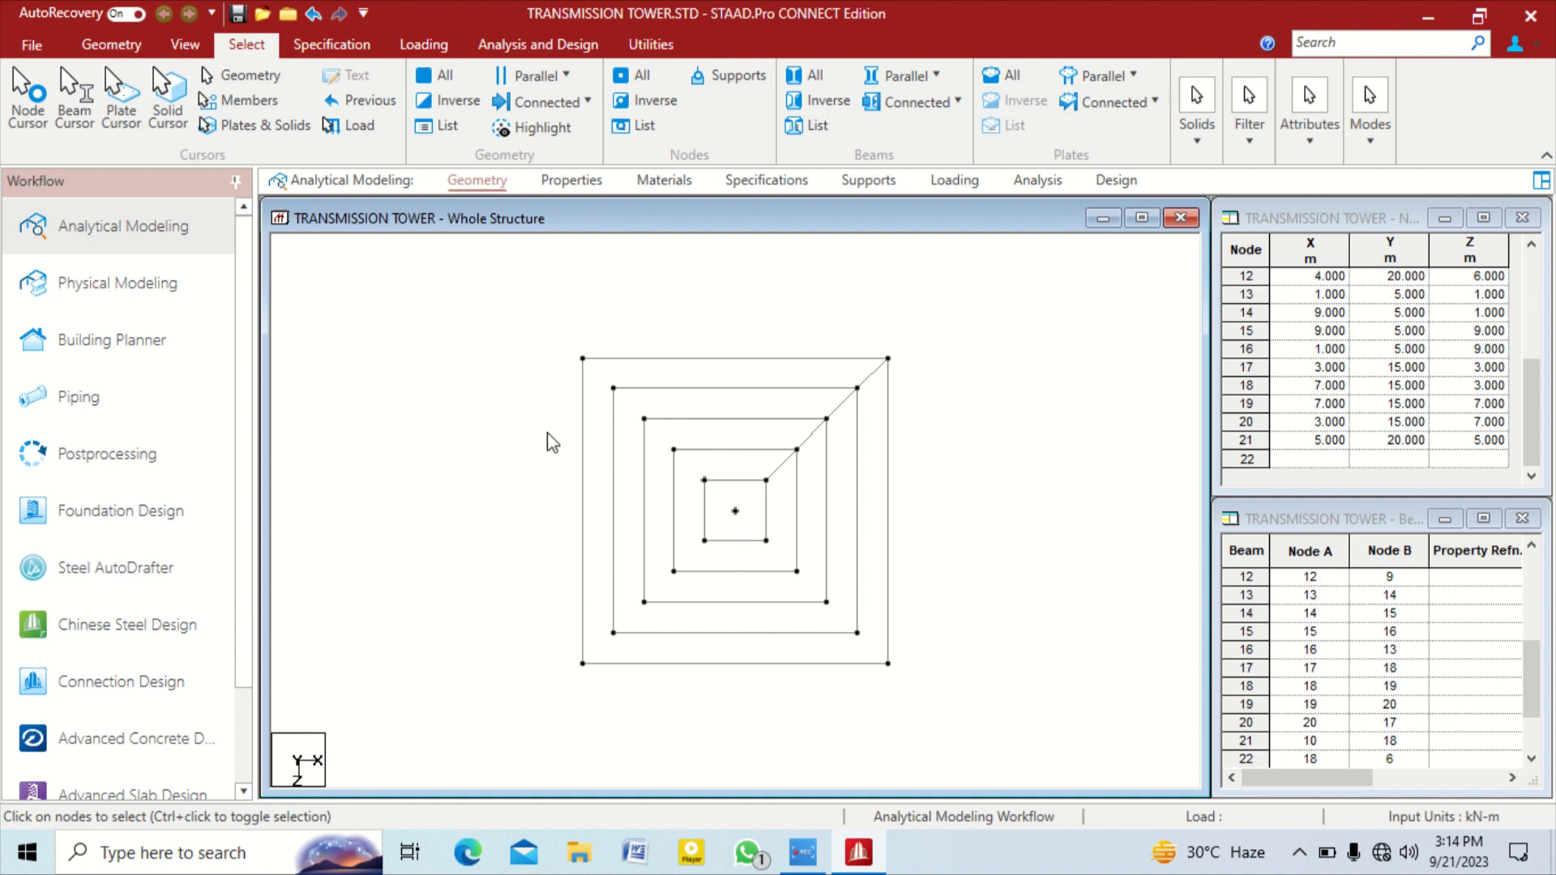
Try a 3D circular repeat about the Y axis through the central node, with a 360° total angle and 4 steps
click(132, 50)
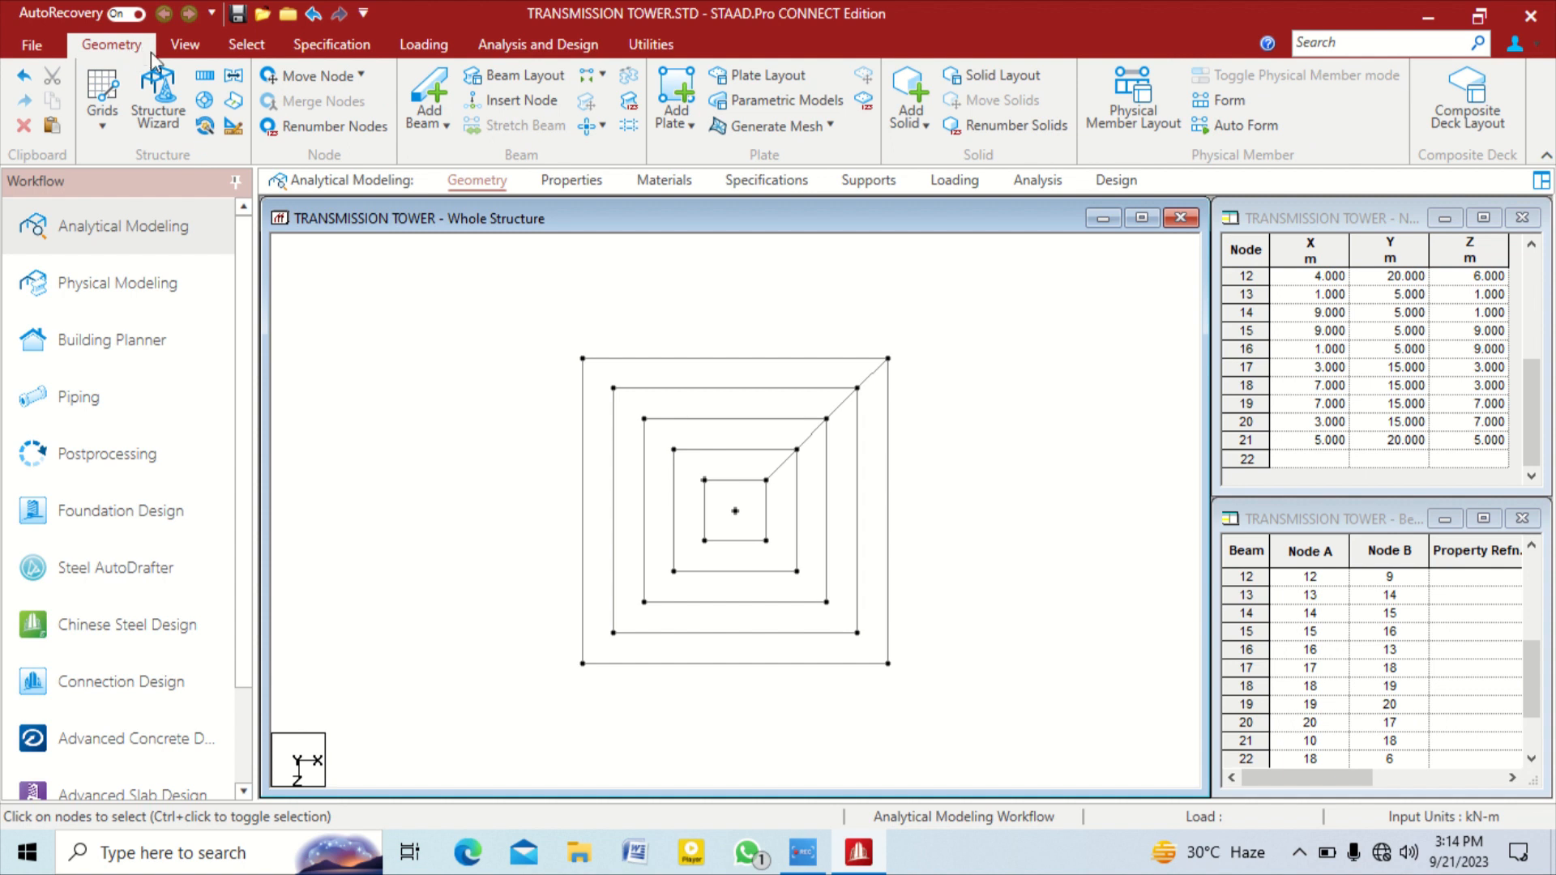
click(205, 103)
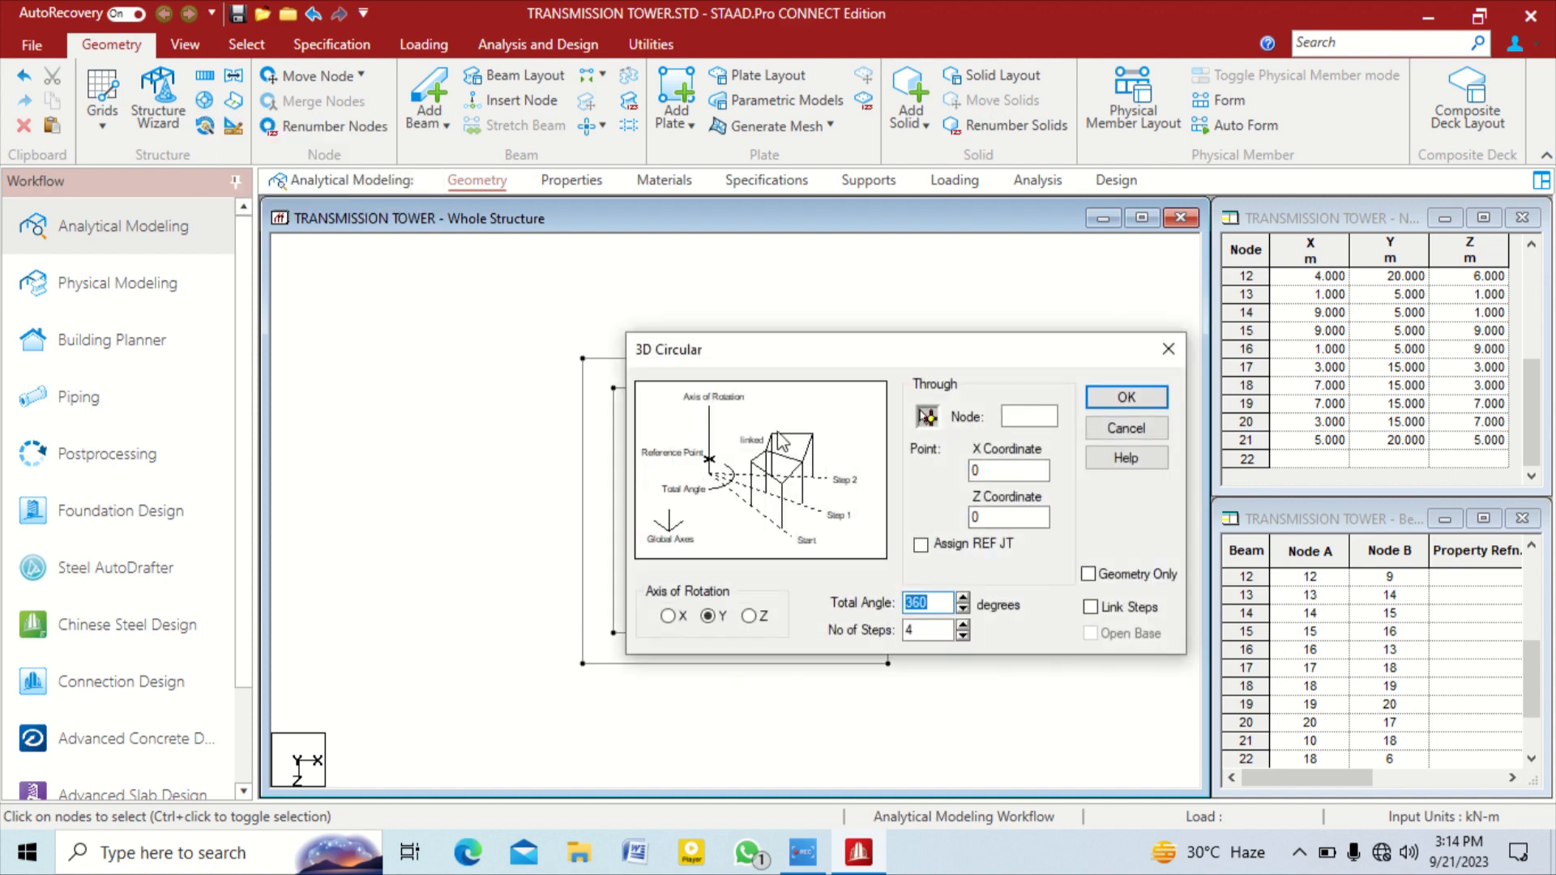
mouse_move(954, 343)
mouse_down()
mouse_move(1155, 209)
mouse_move(1222, 194)
mouse_up()
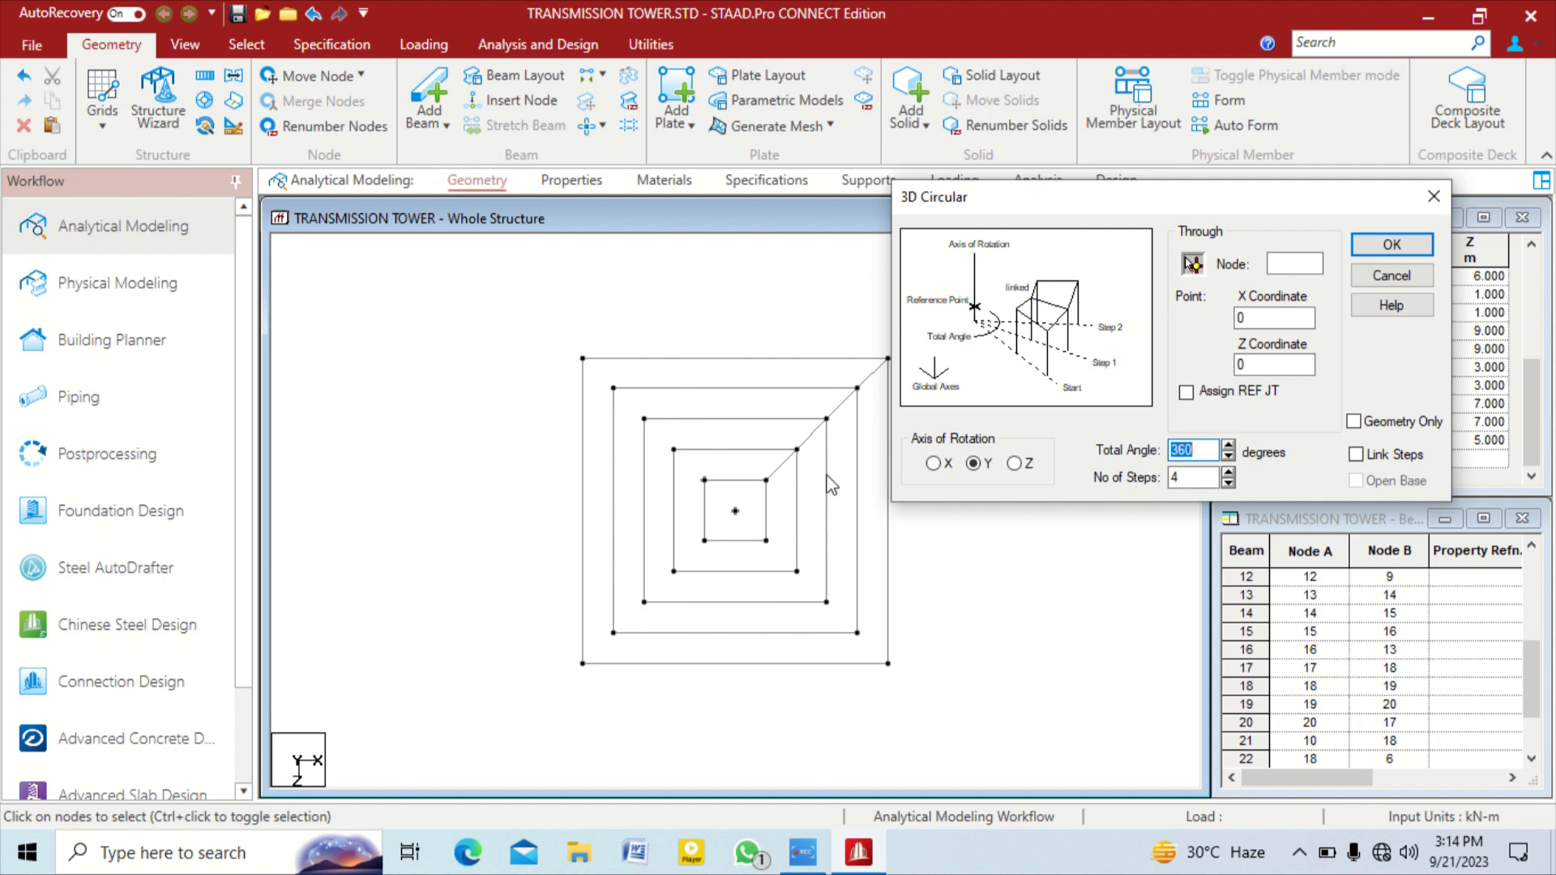
key(Tab)
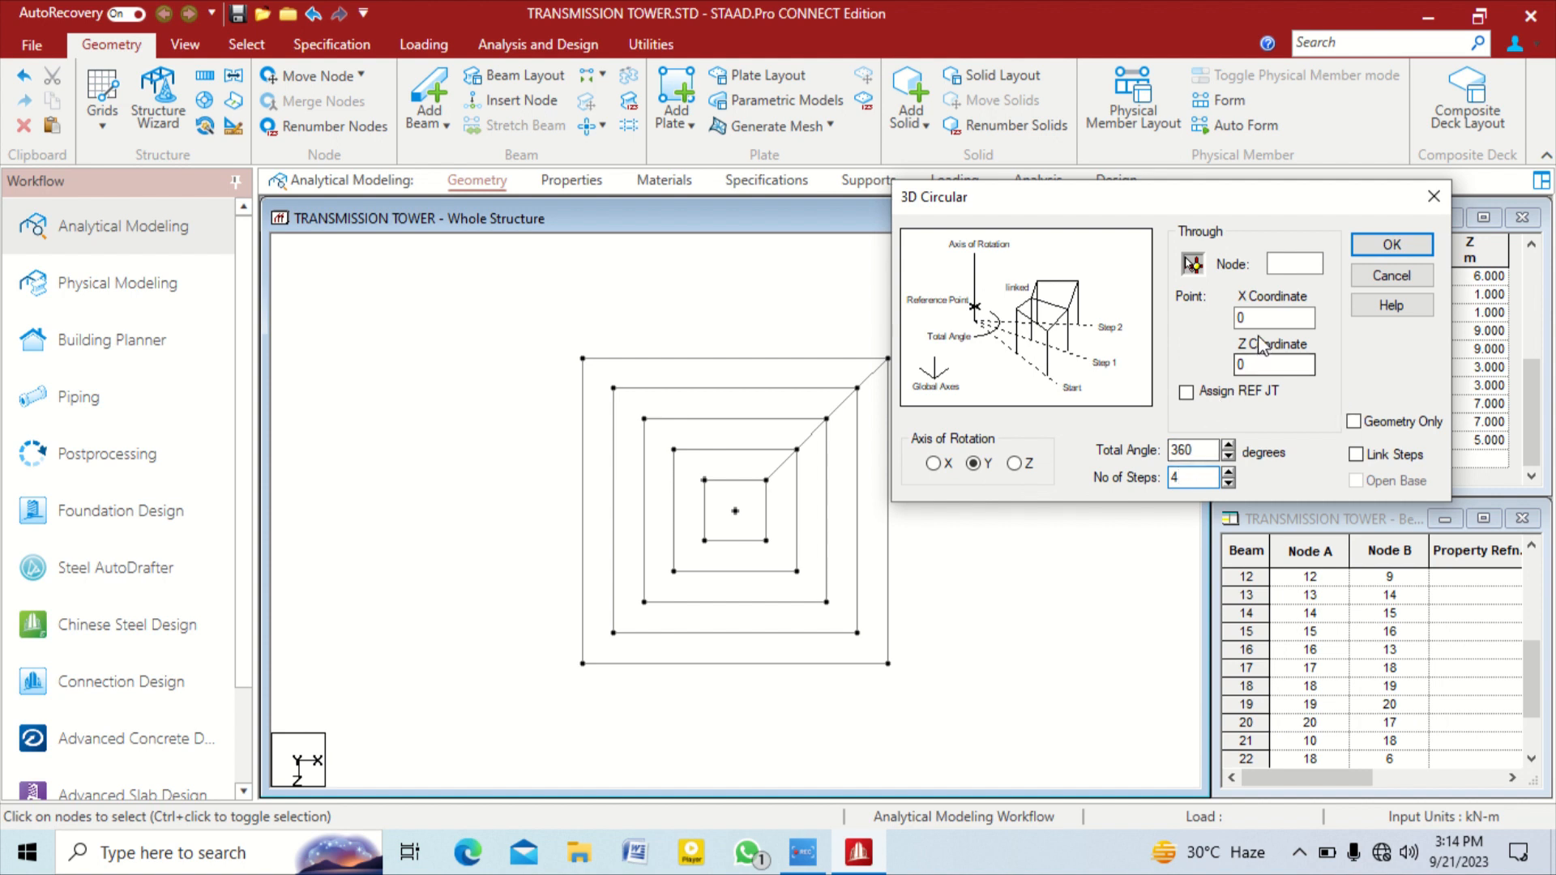
click(1194, 266)
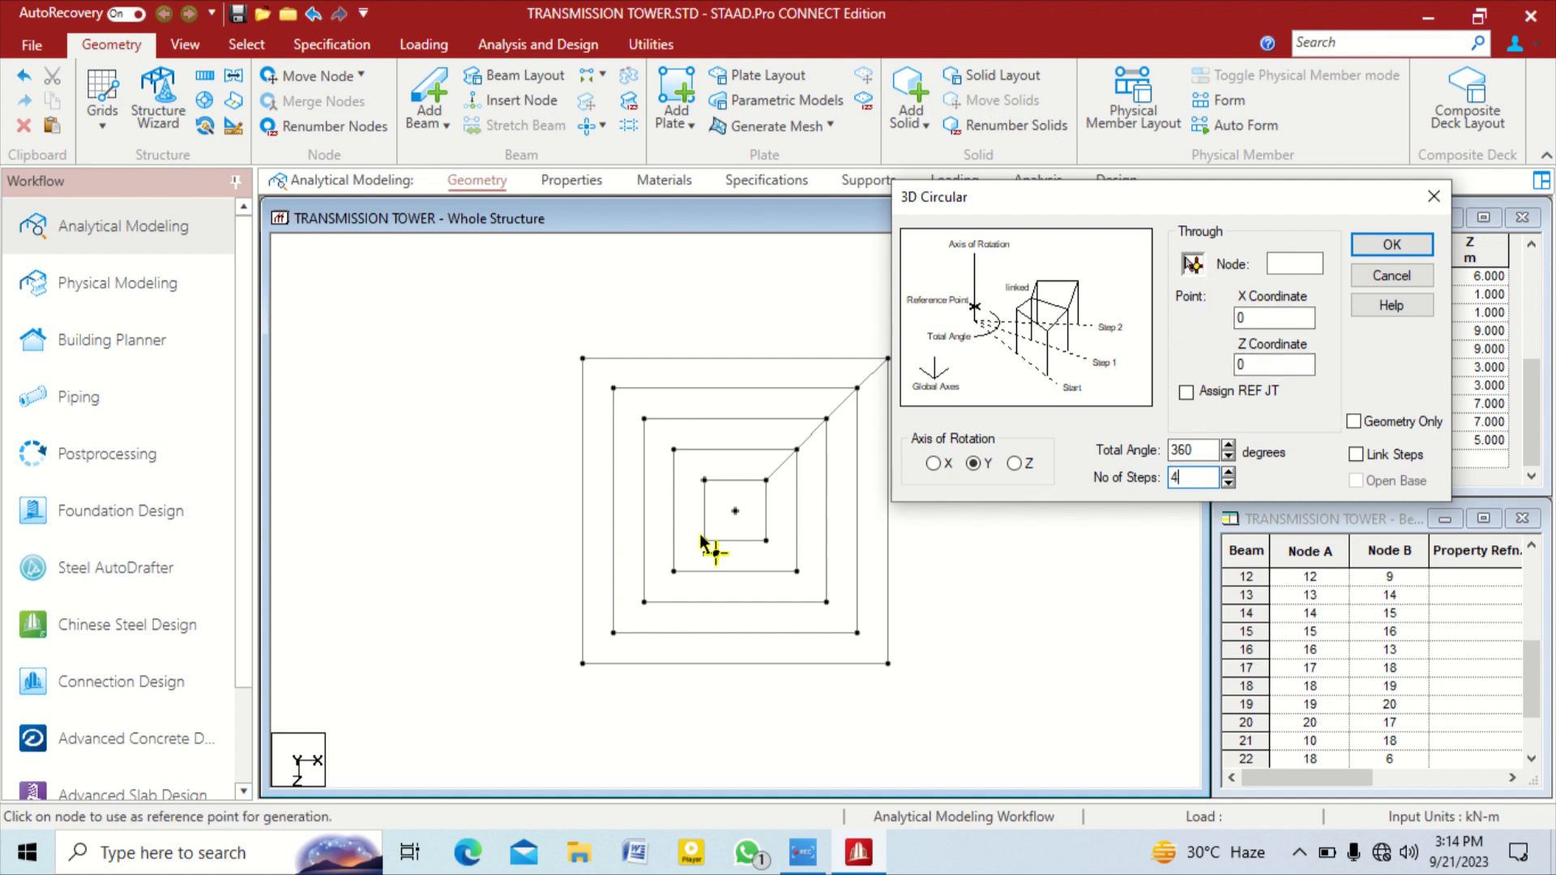
click(735, 511)
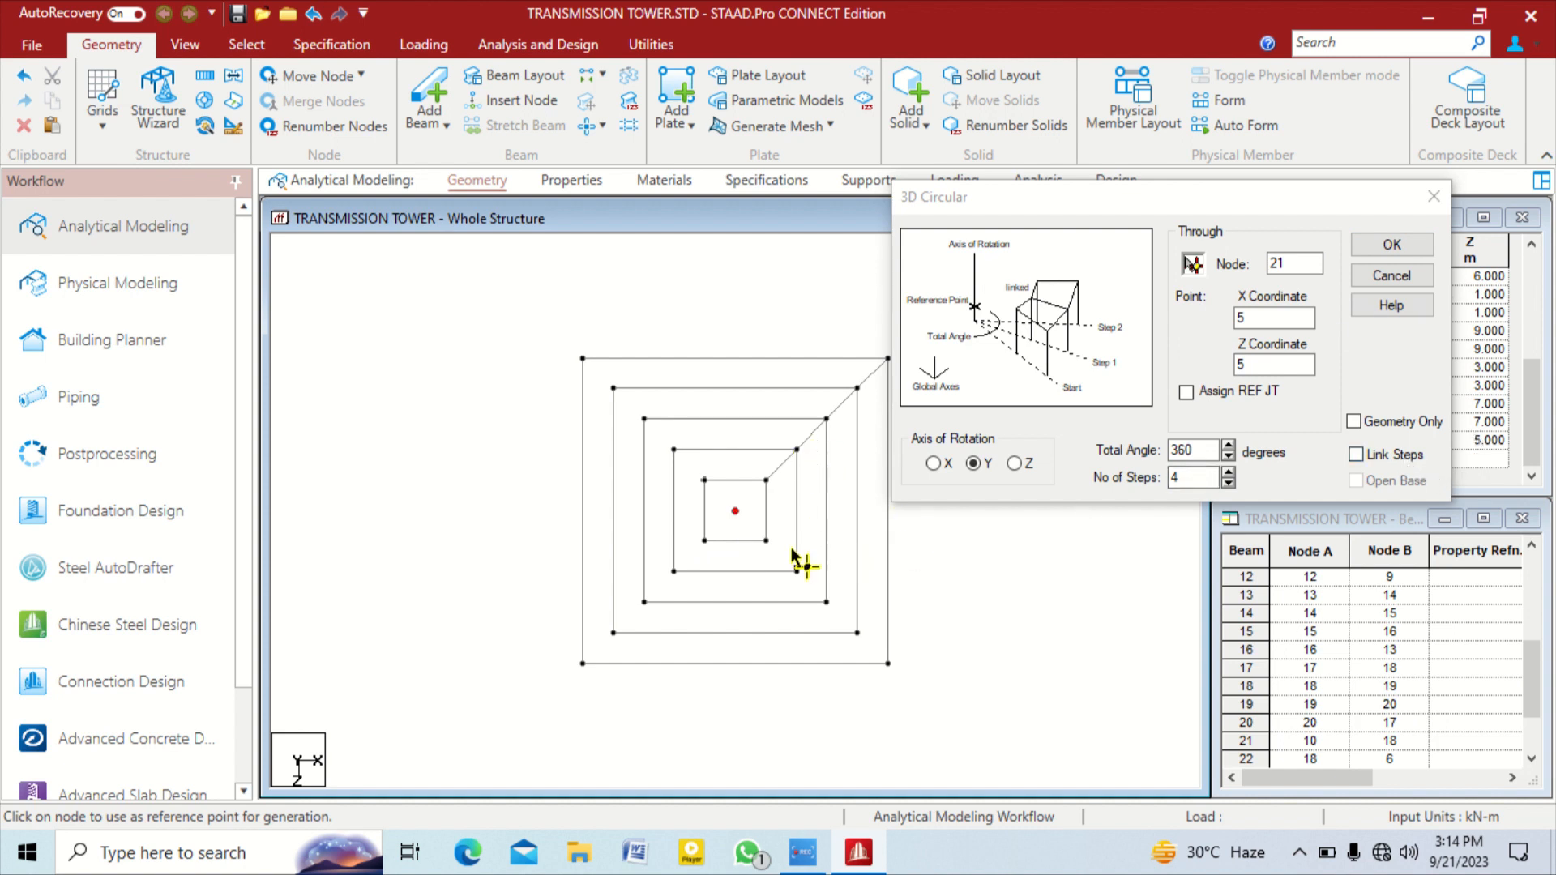
click(1400, 253)
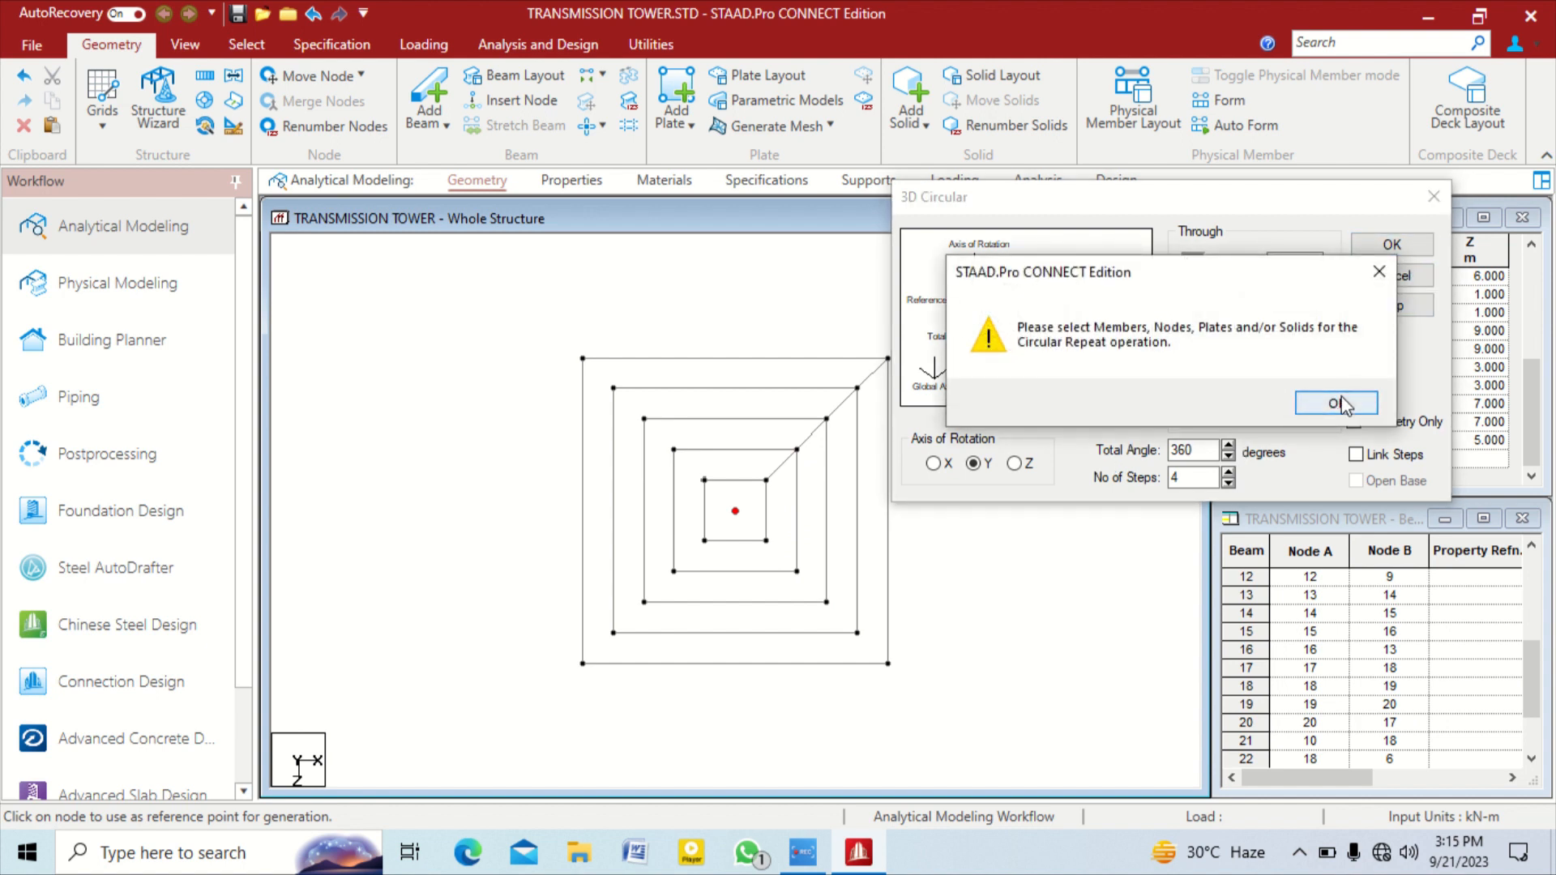
click(1378, 272)
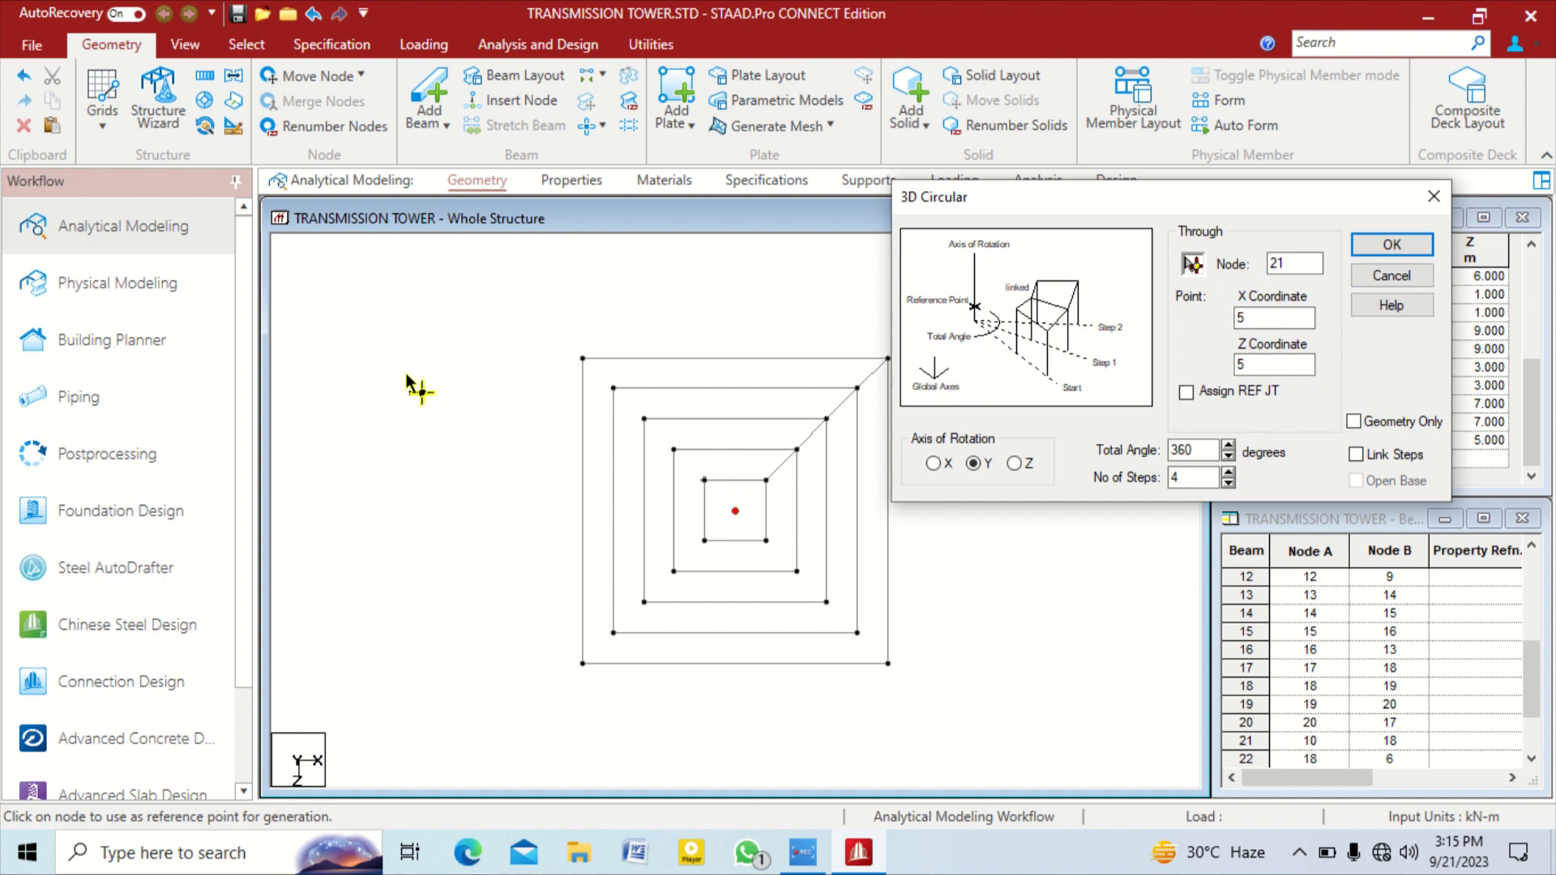
key(Return)
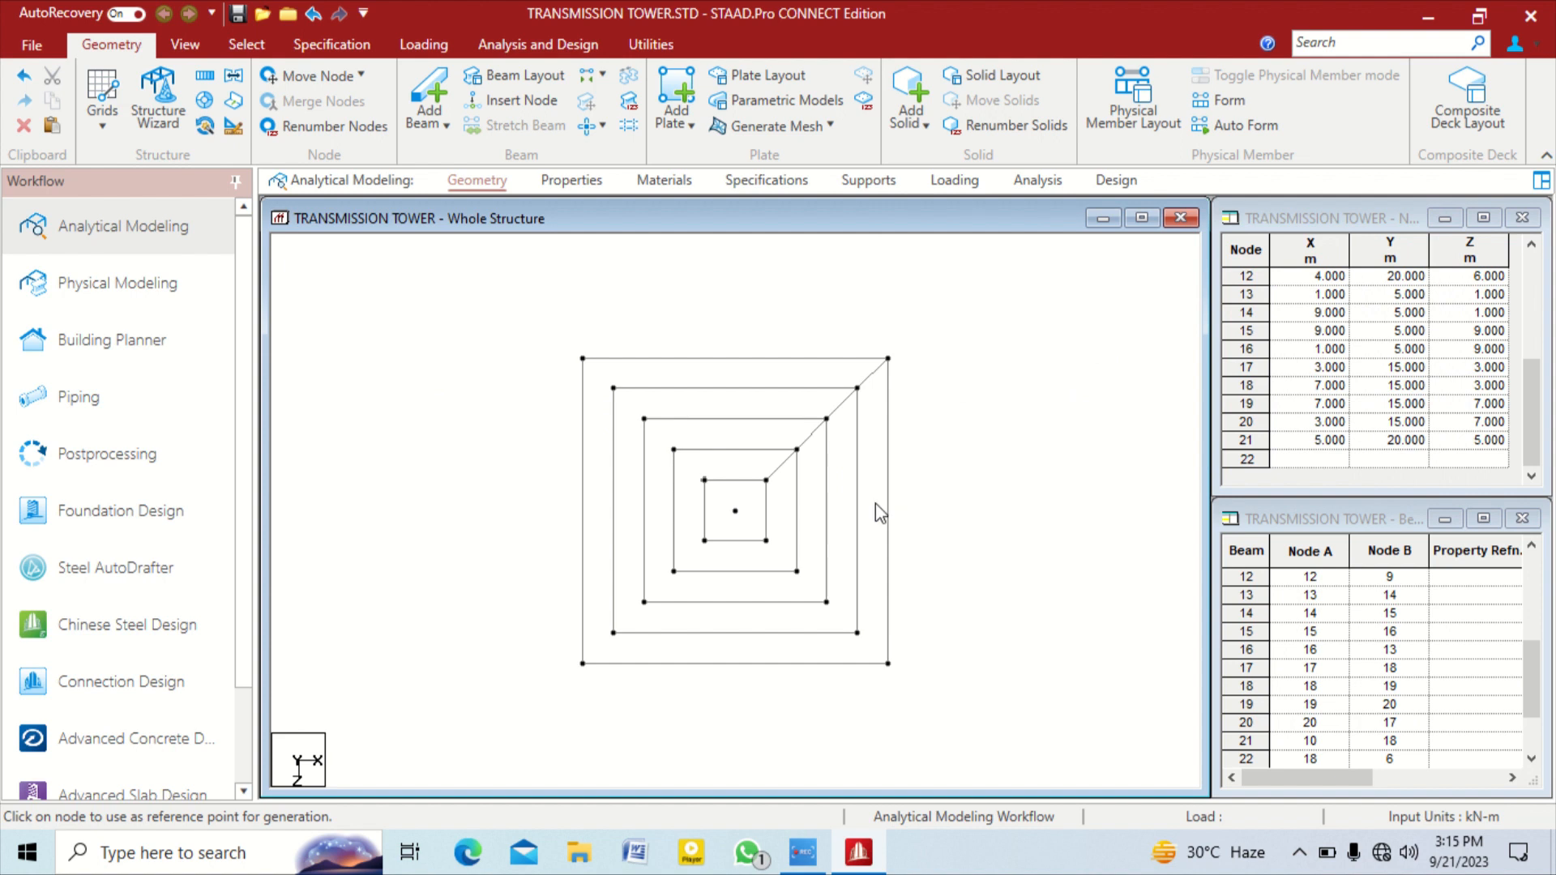
Circularly repeat the four diagonal corner beams about the Y axis through the central node, using 360° total angle and 4 steps
click(776, 470)
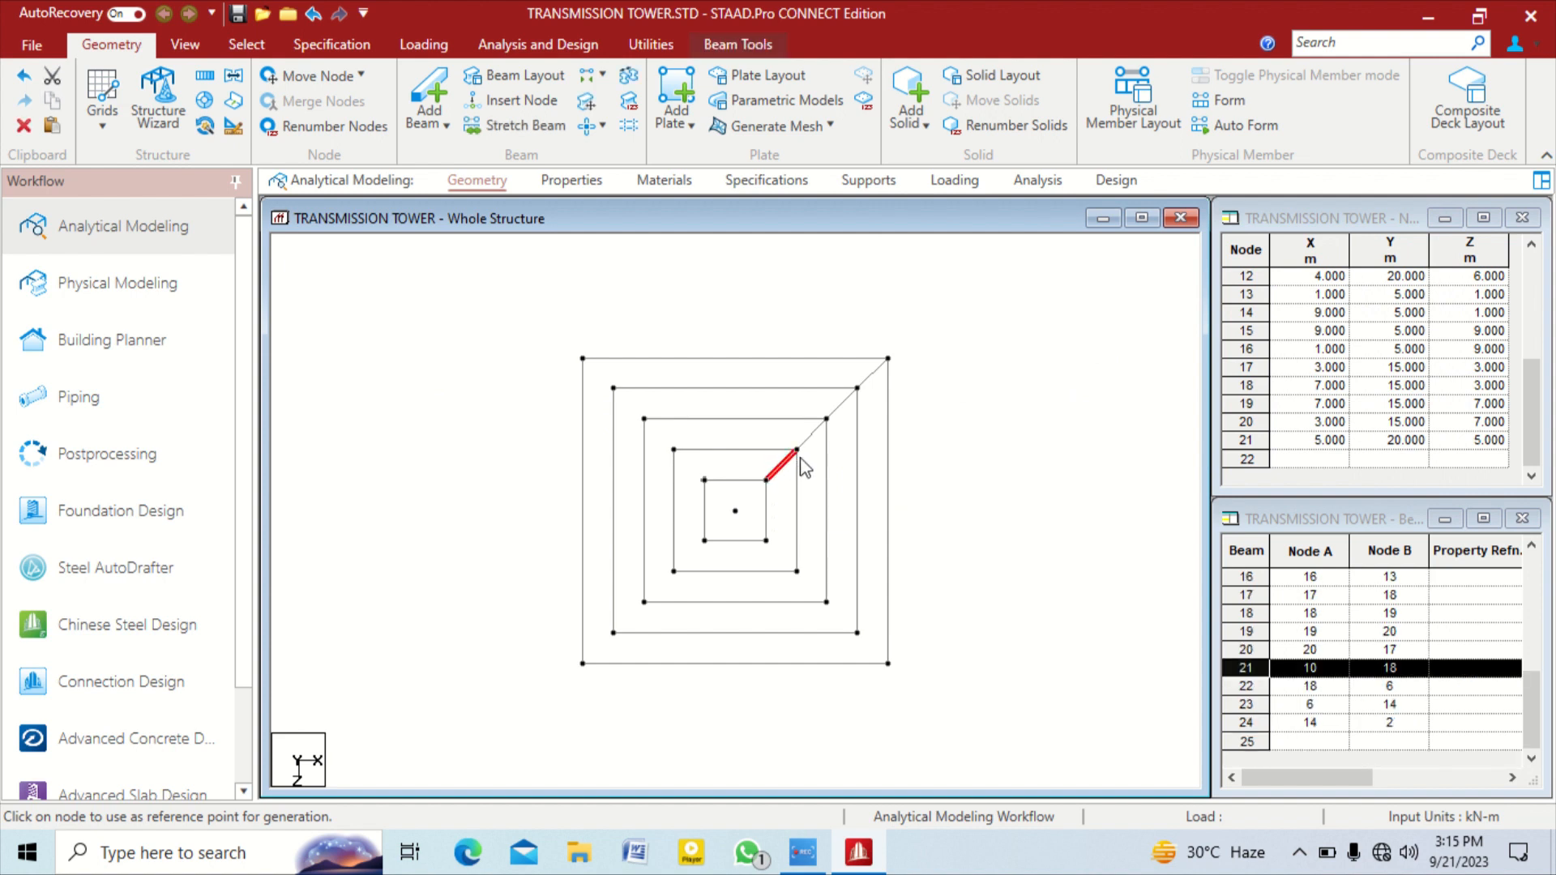
ctrl+click(810, 439)
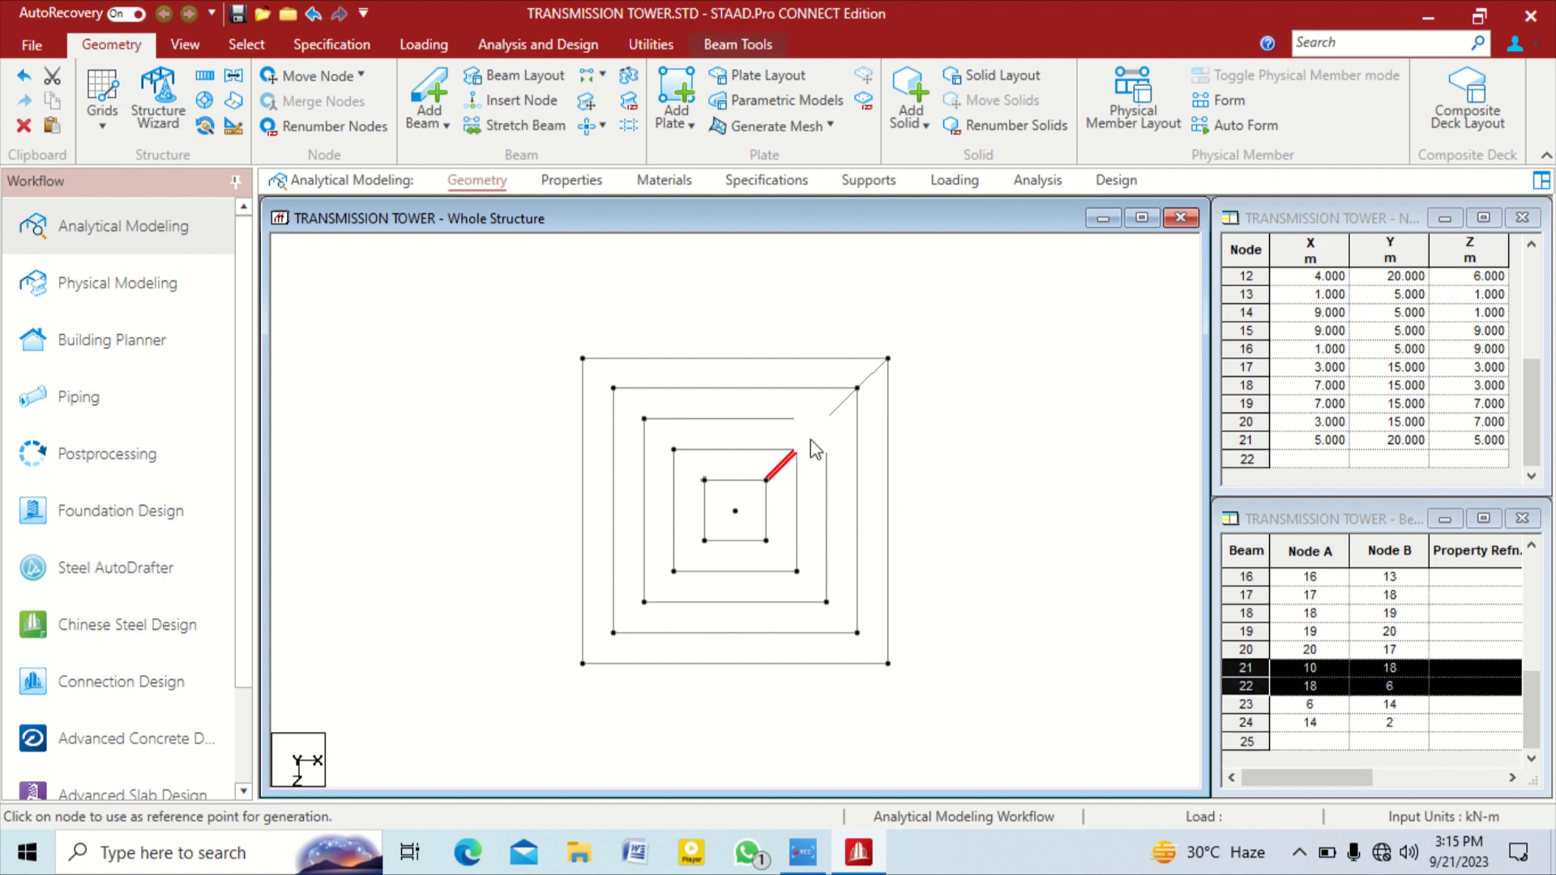
ctrl+click(841, 405)
ctrl+click(876, 372)
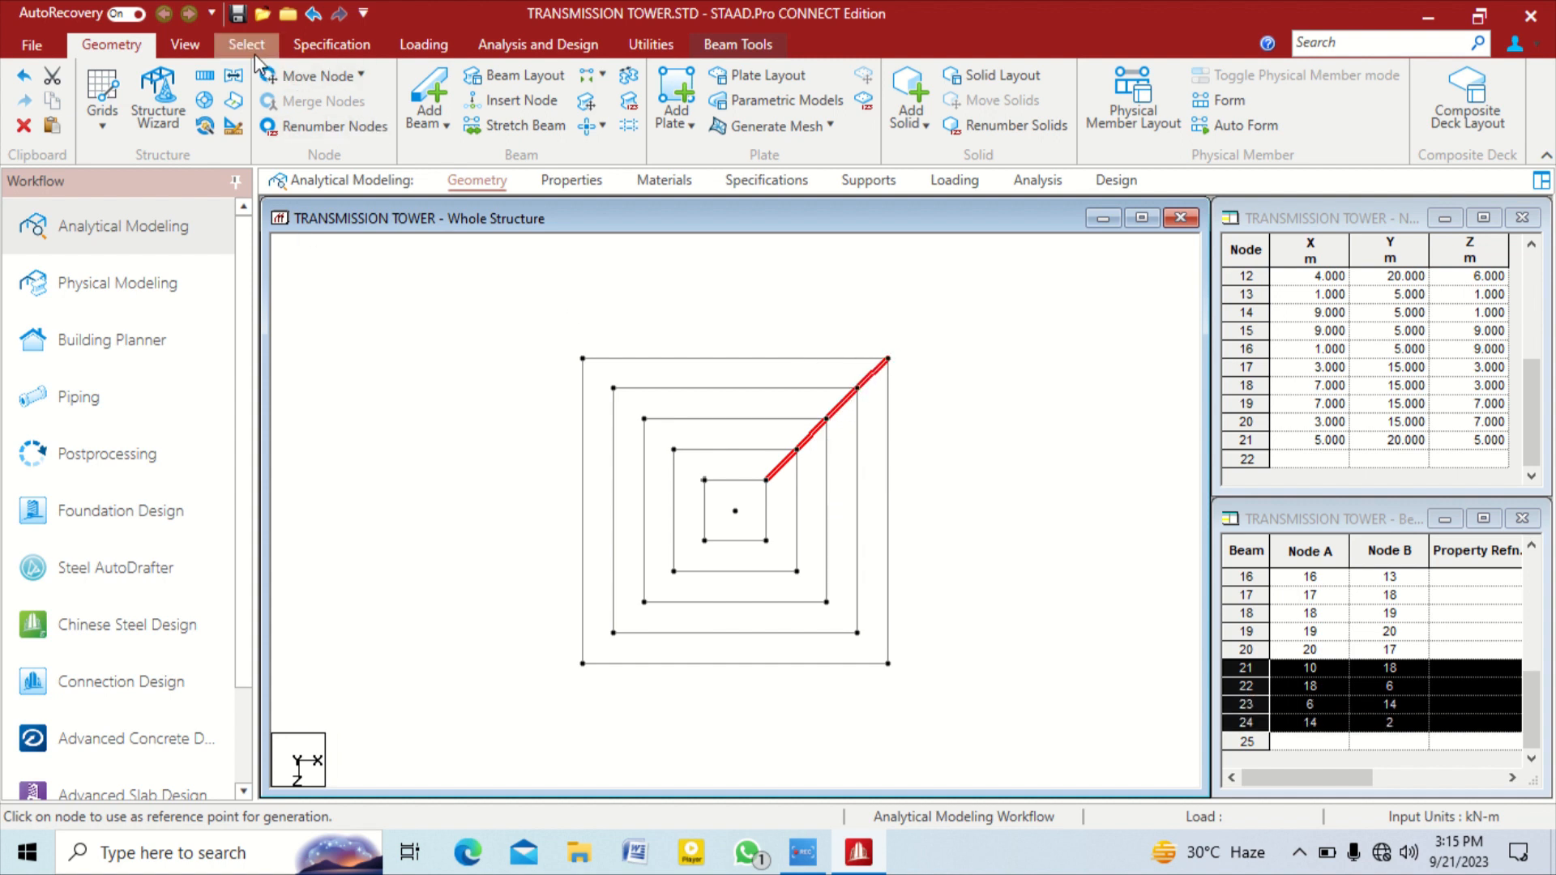
click(200, 102)
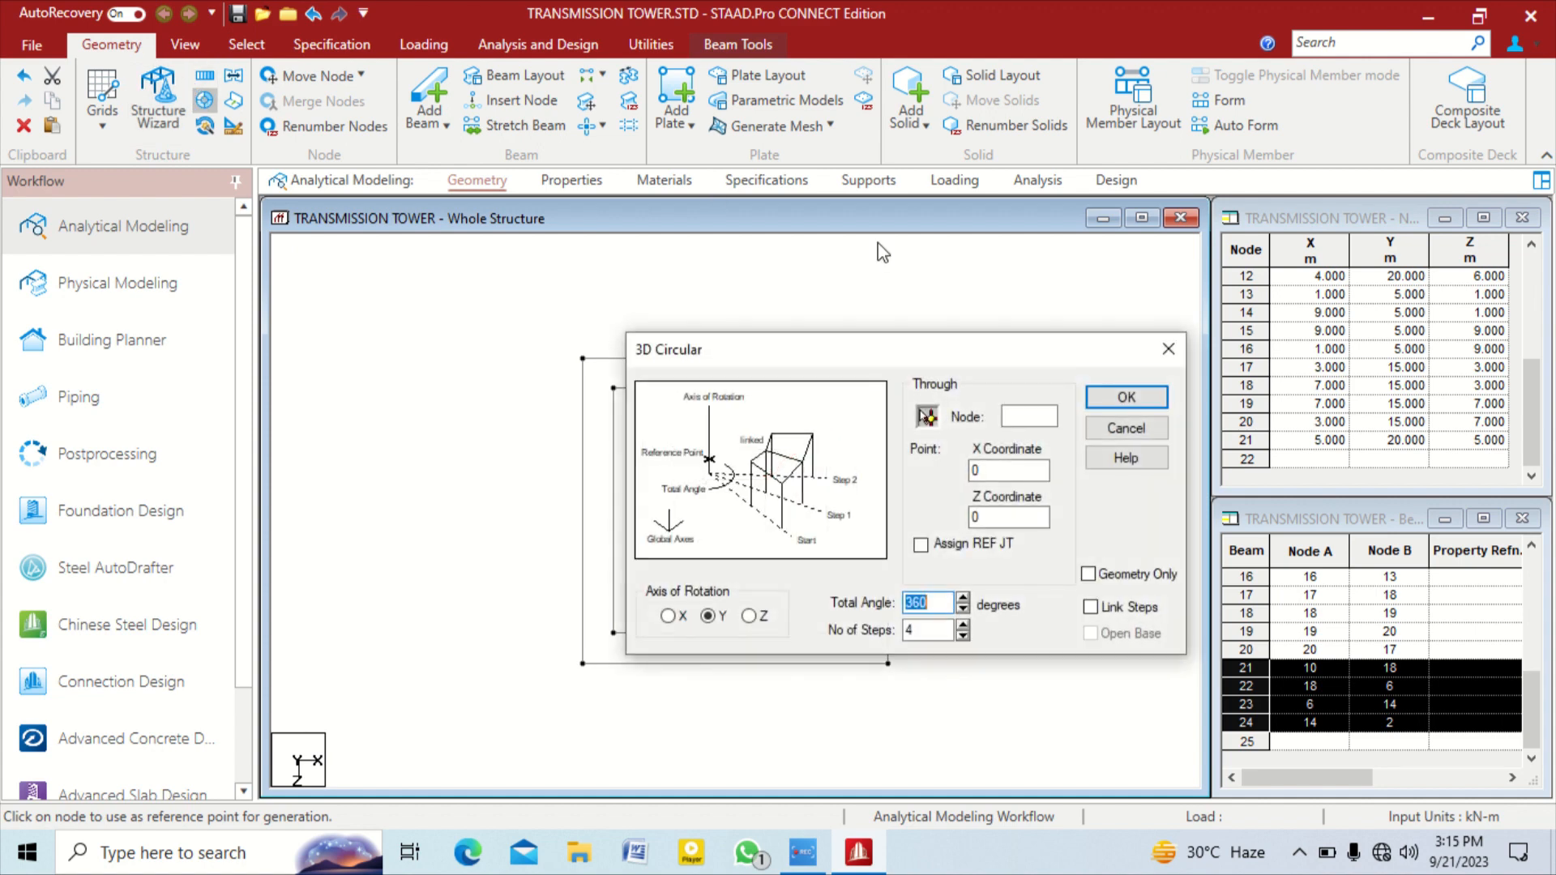
drag(930, 355, 1235, 129)
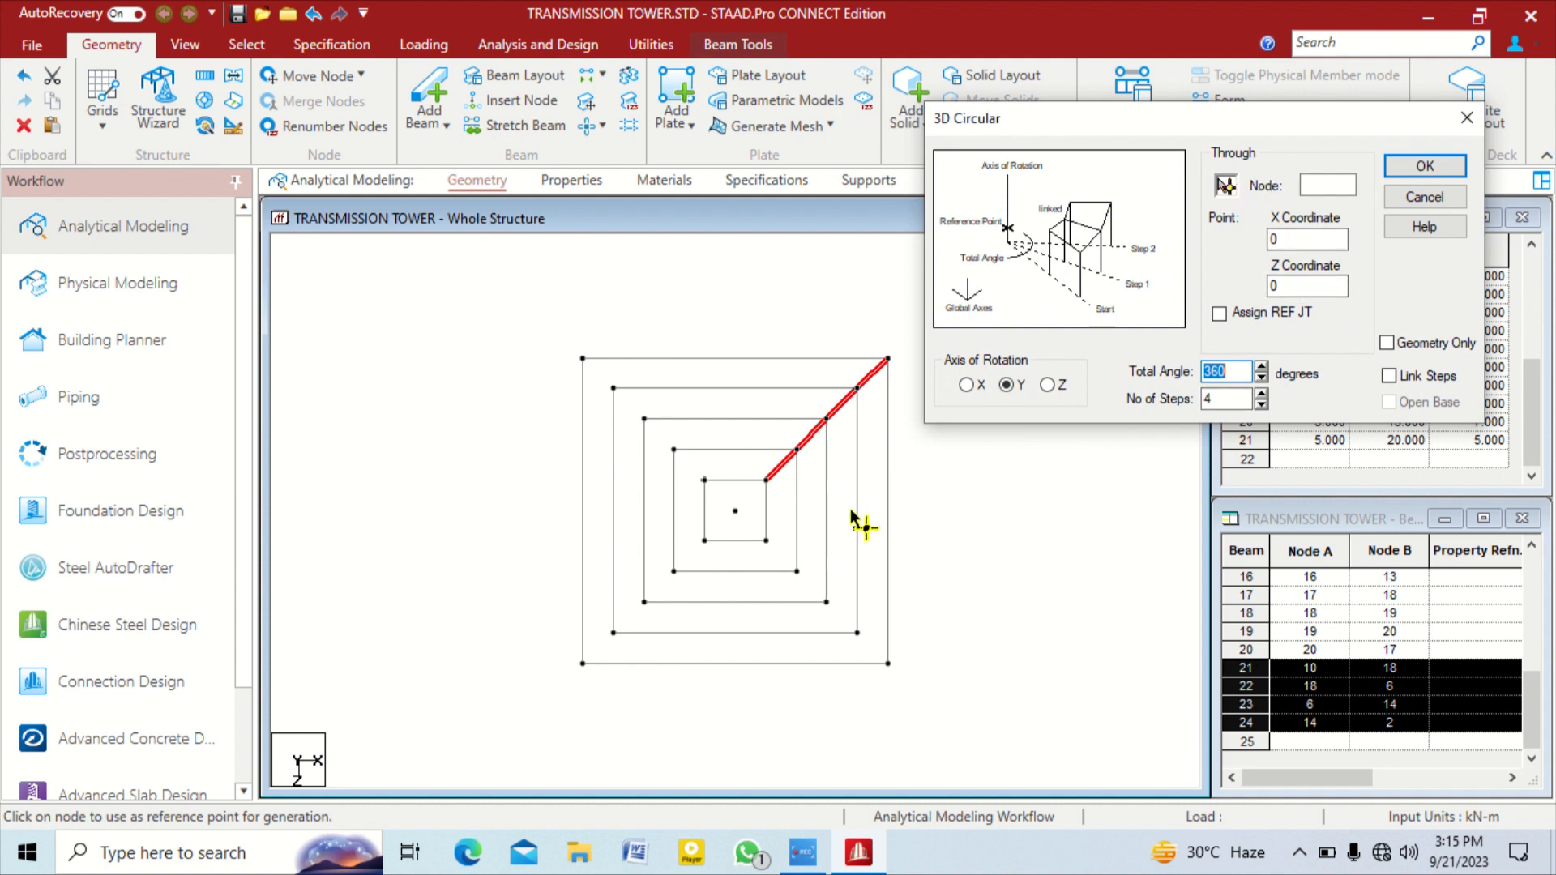
click(735, 512)
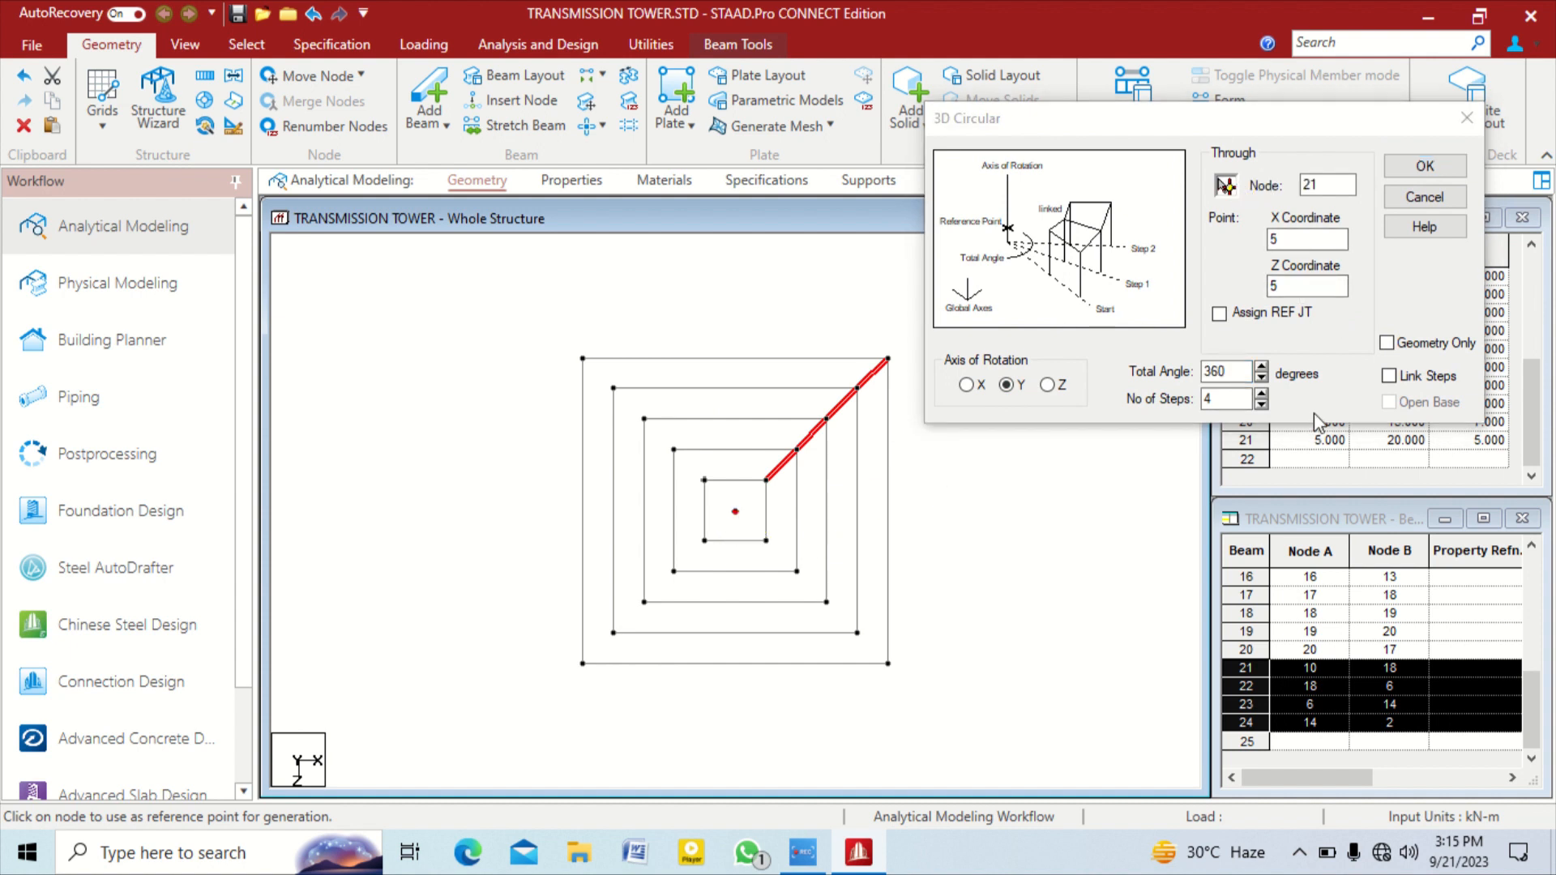
click(1422, 167)
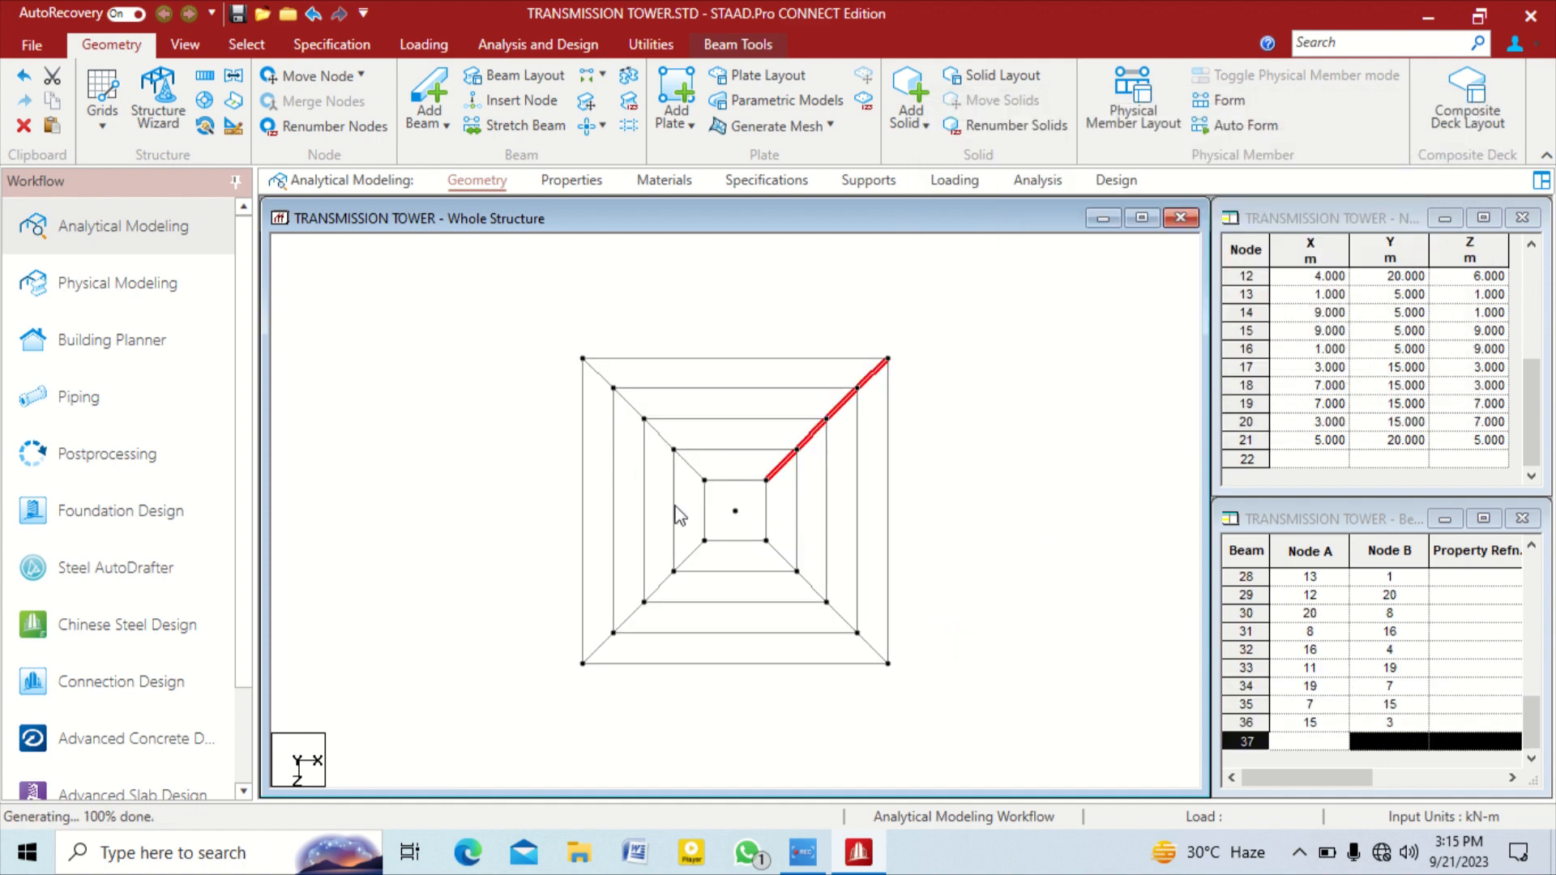
Clear the beam selection and examine the tower frame in isometric view
click(572, 428)
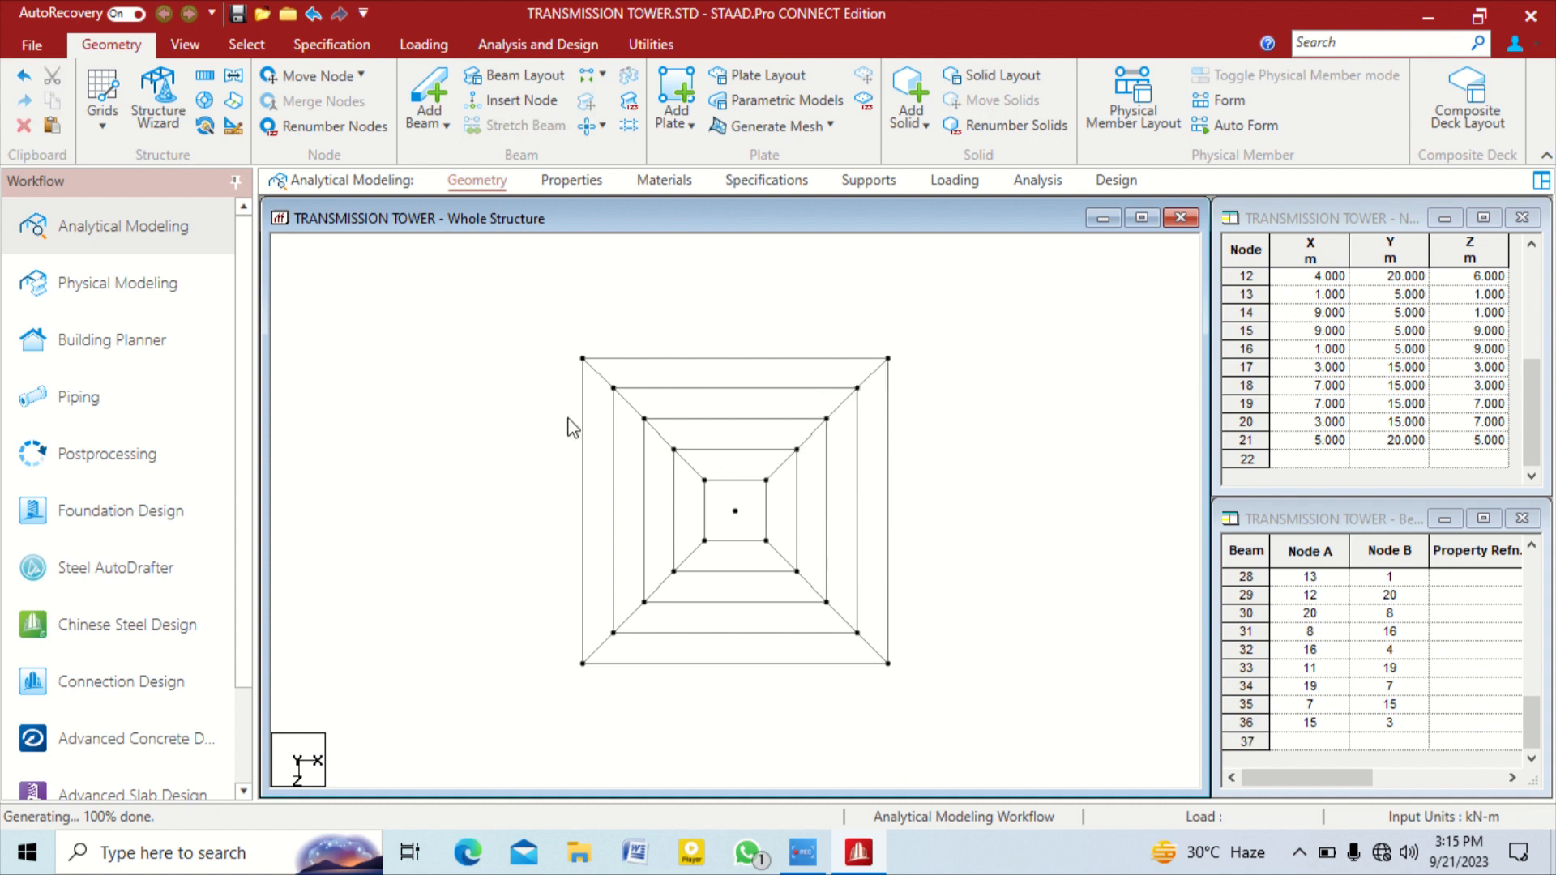
right_click(484, 370)
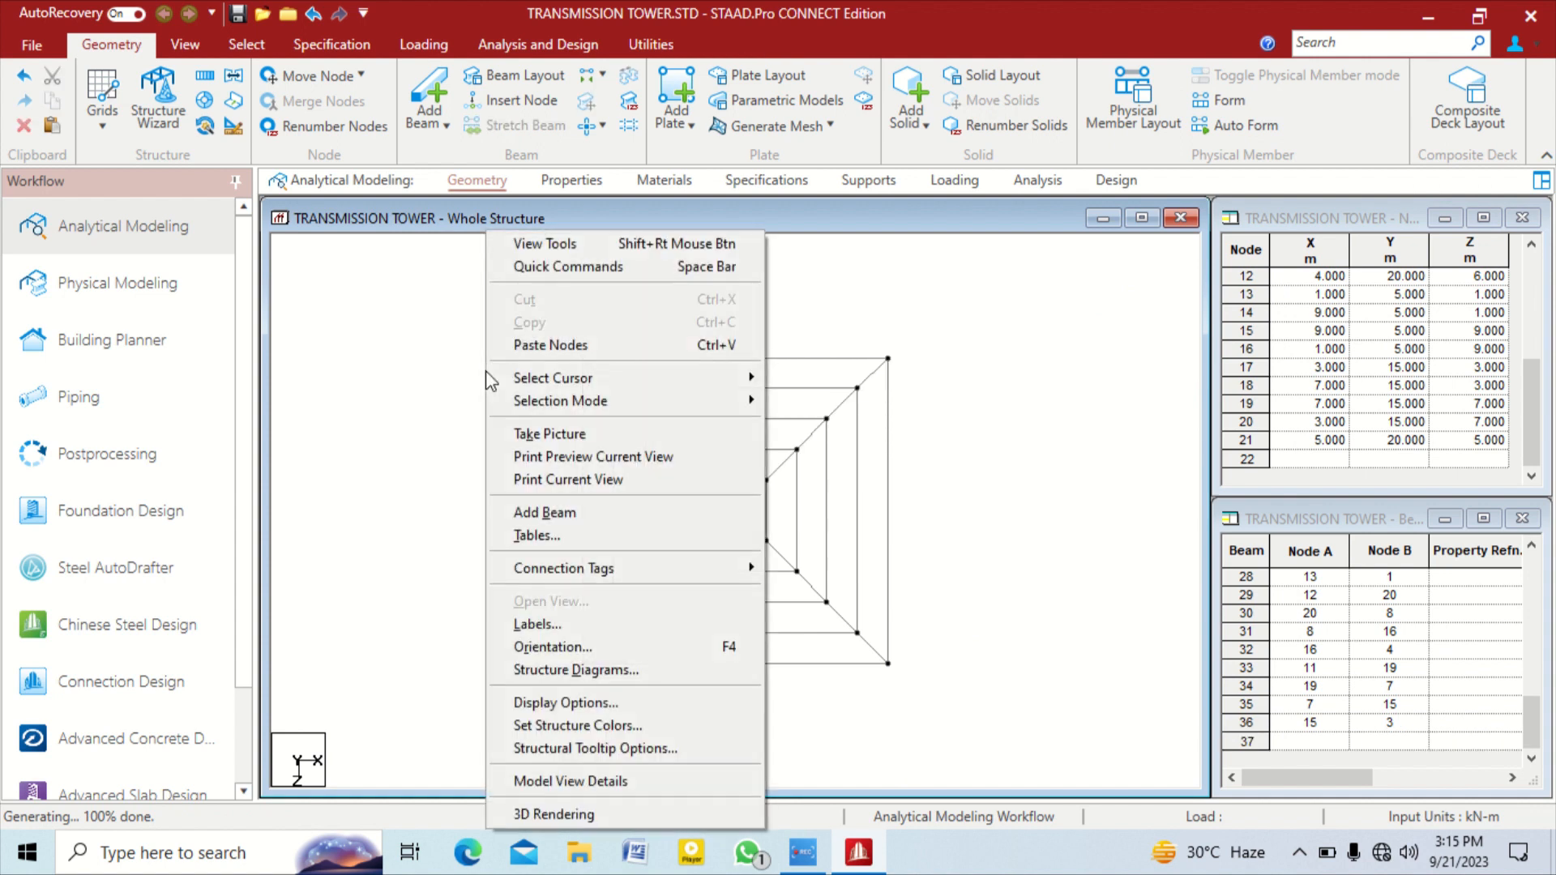
click(360, 463)
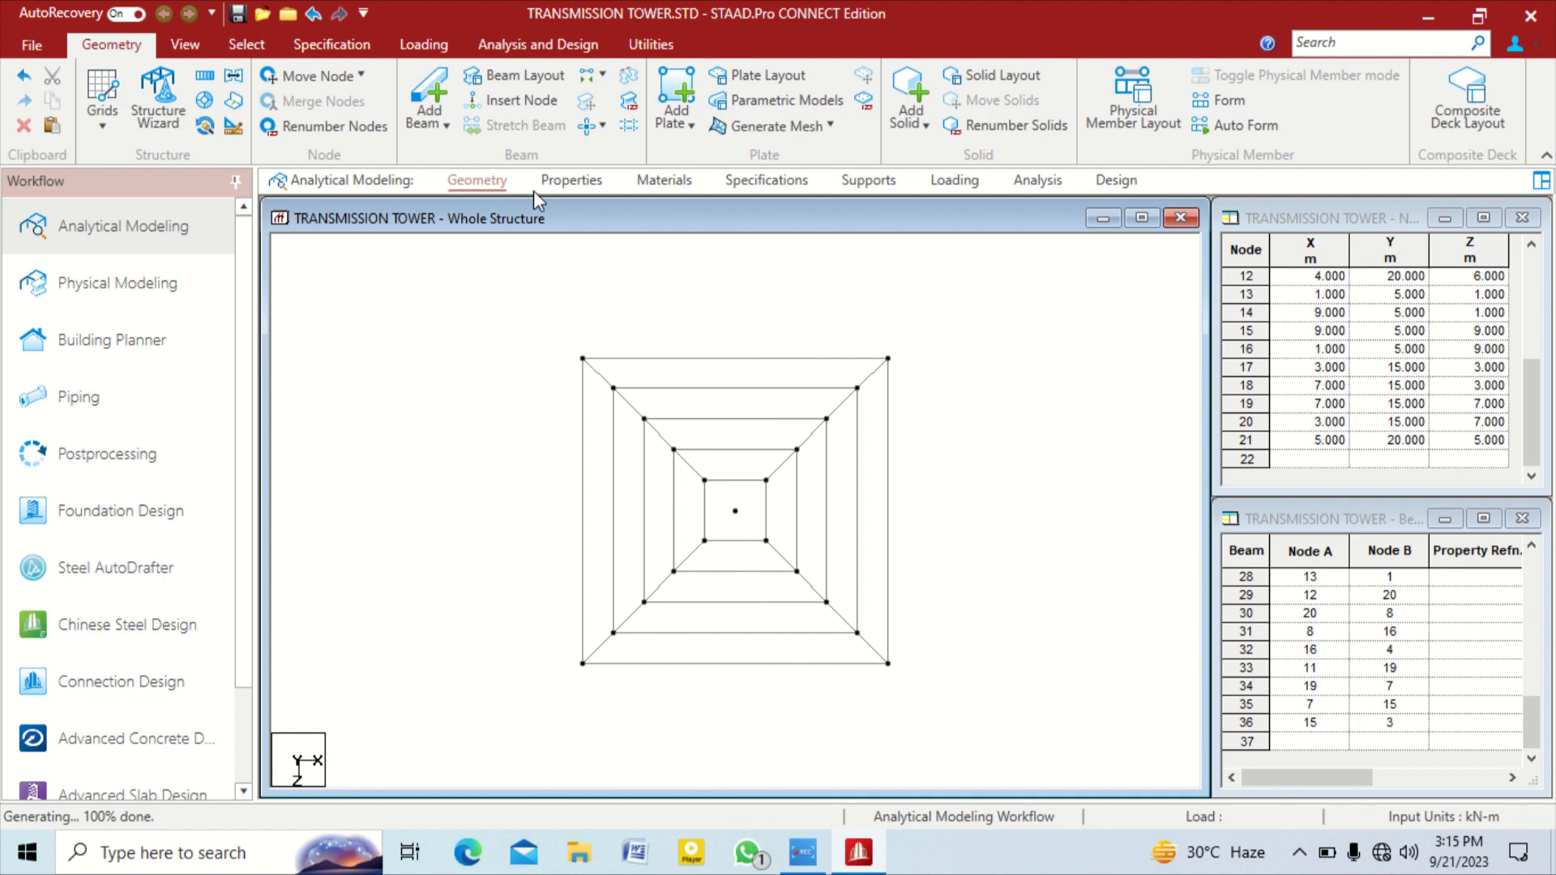
click(187, 47)
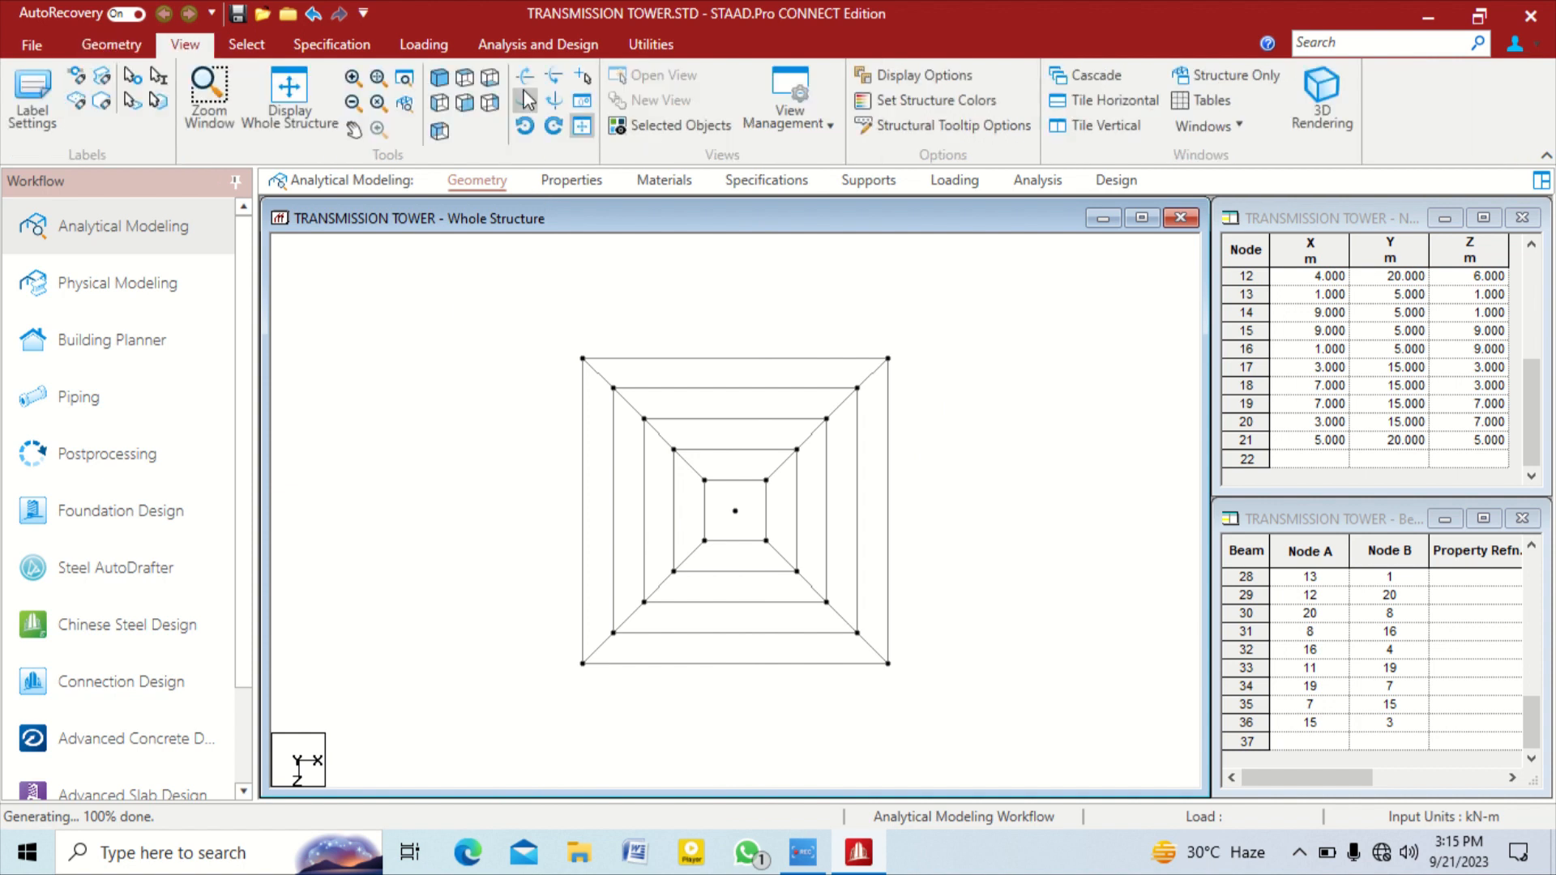
click(440, 78)
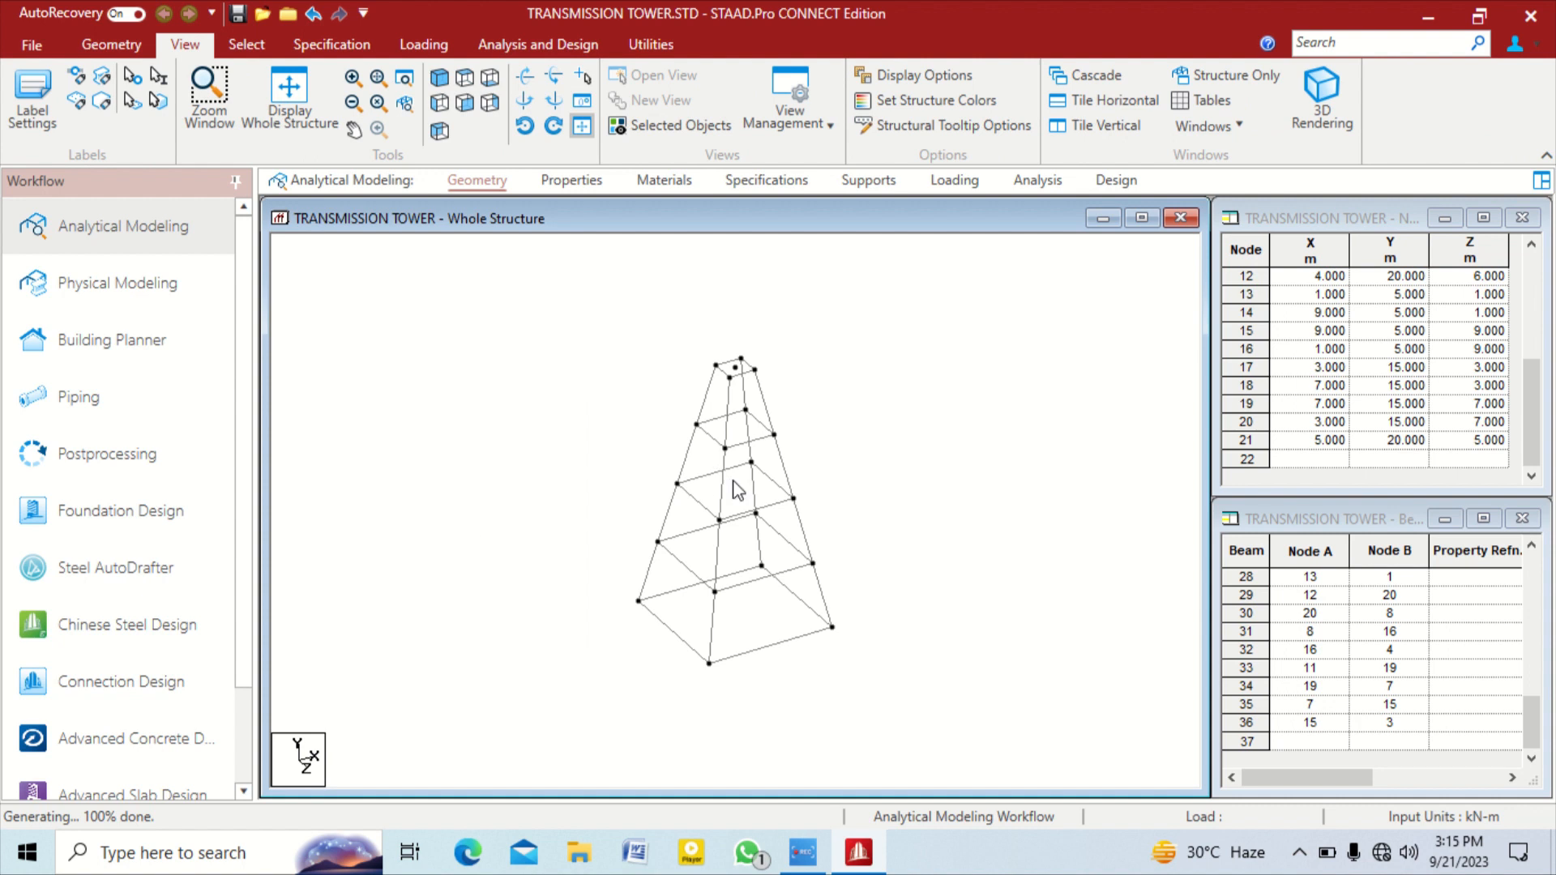
scroll(737, 490, up, 5)
scroll(737, 490, down, 6)
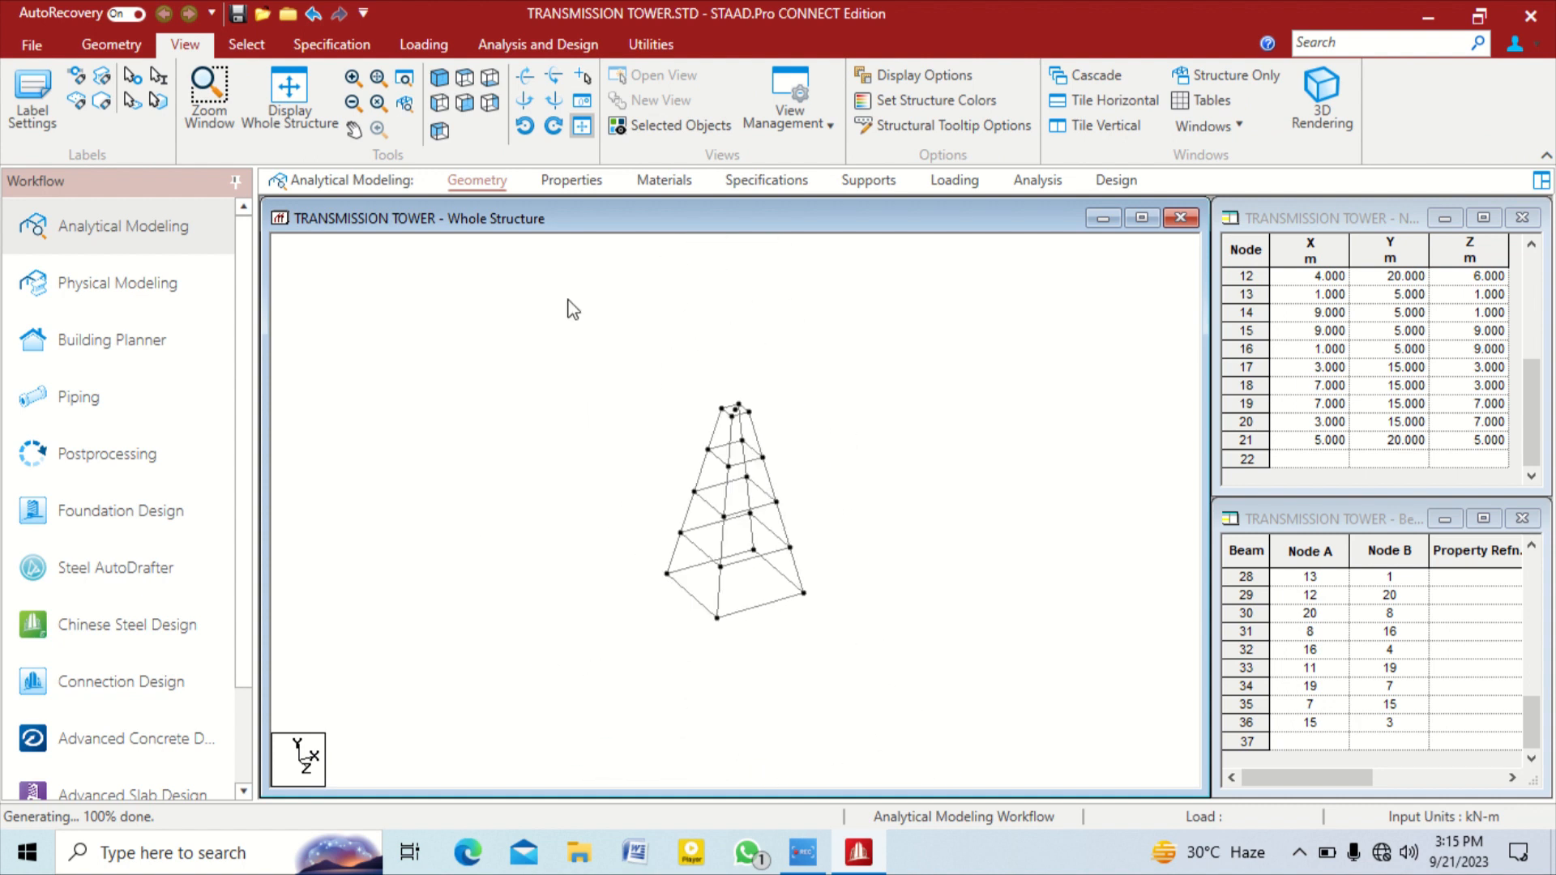
In plan view, delete the central node at X=5, Y=20, Z=5 inside the innermost square
click(462, 80)
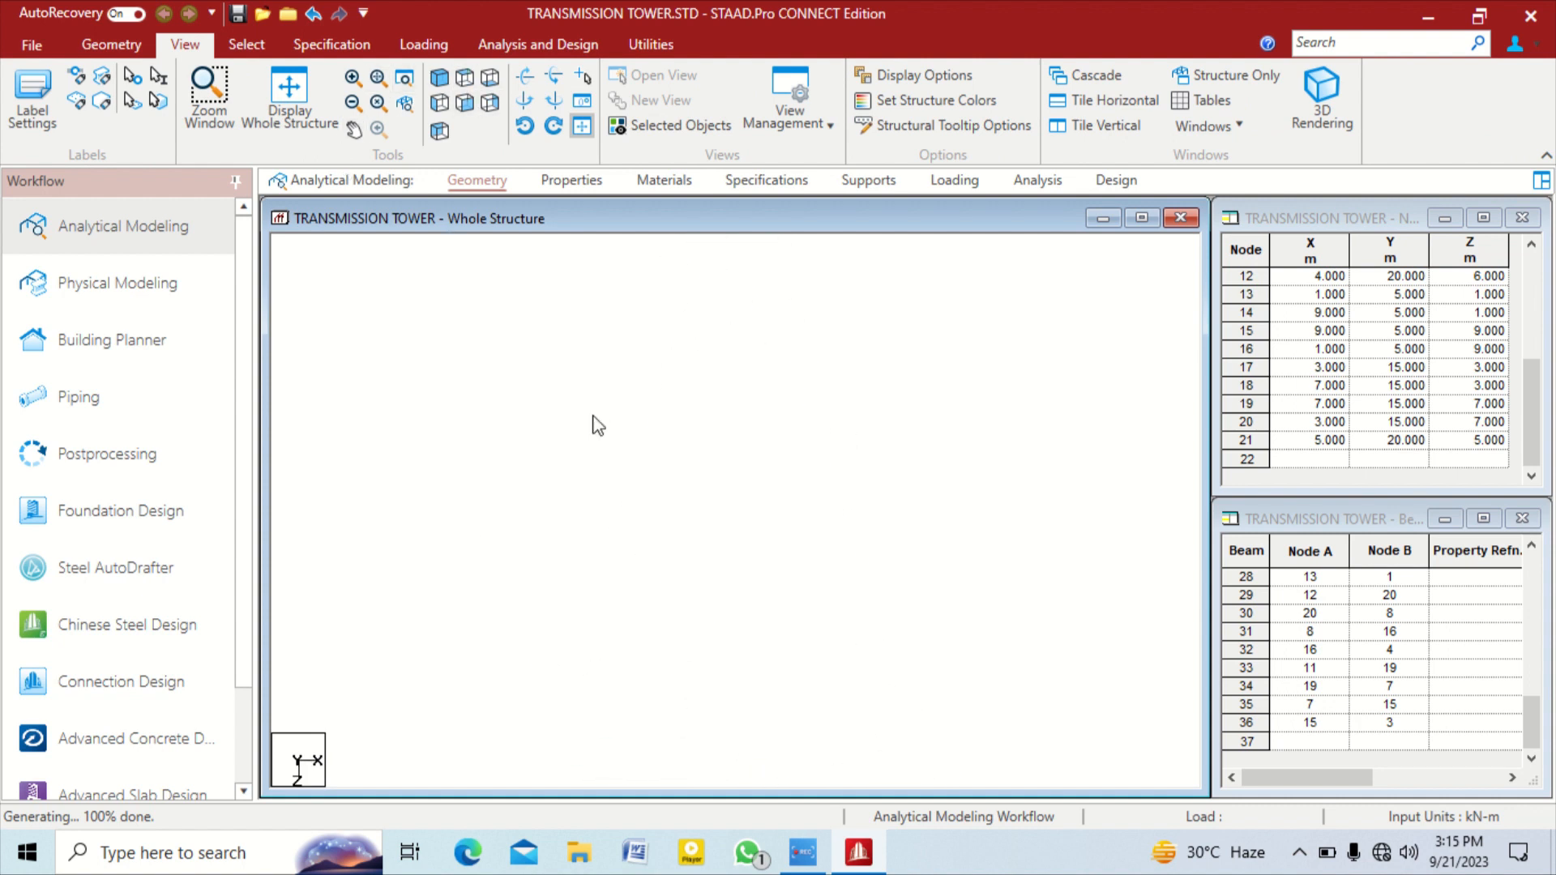
scroll(739, 510, up, 3)
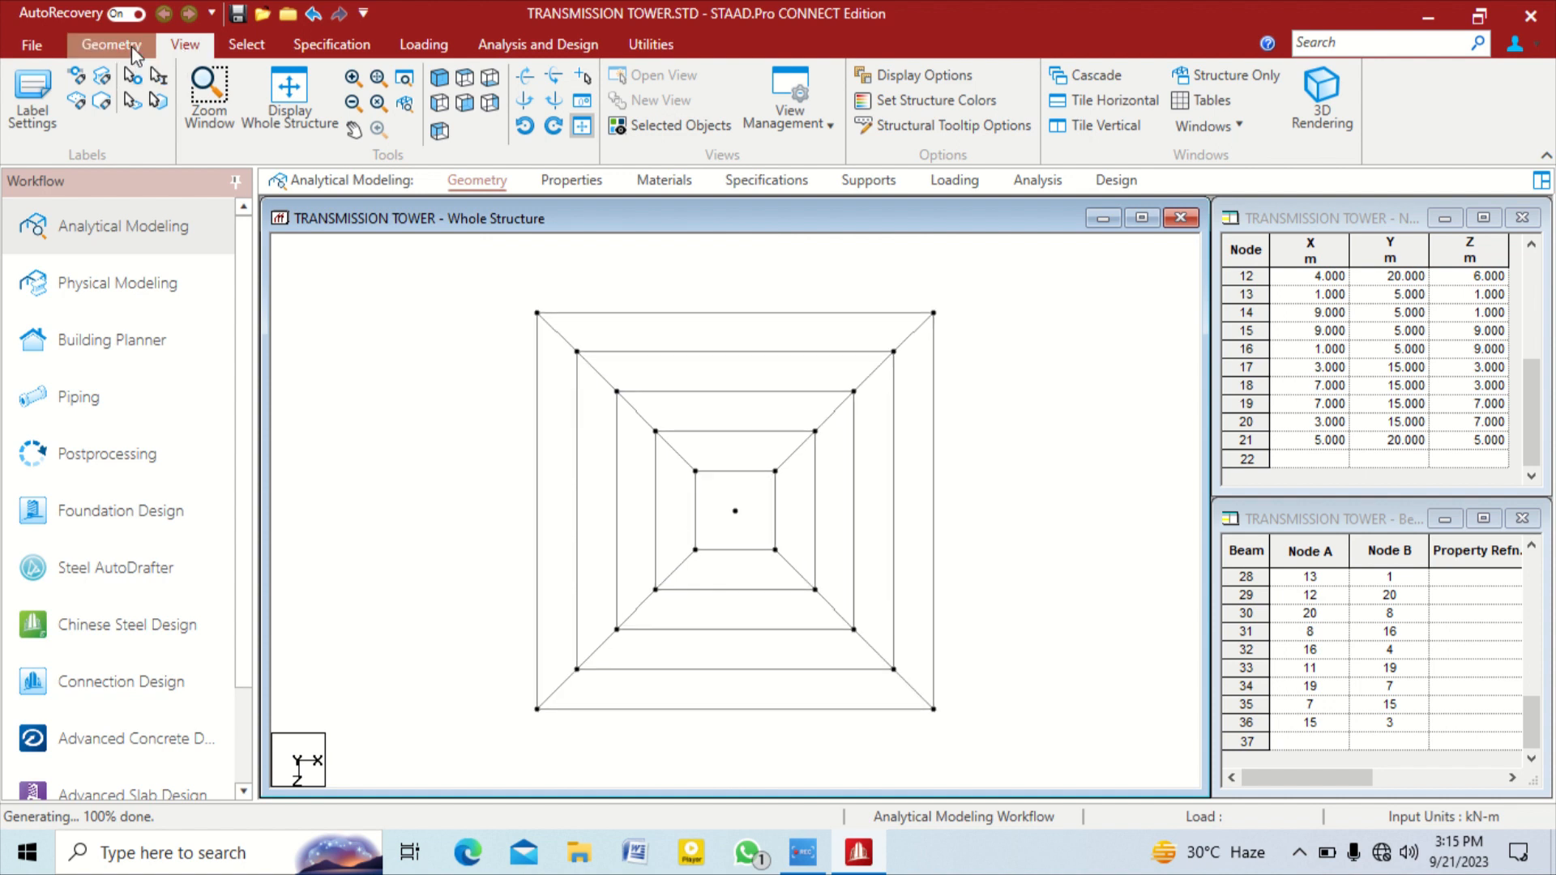
click(262, 45)
click(33, 116)
click(736, 511)
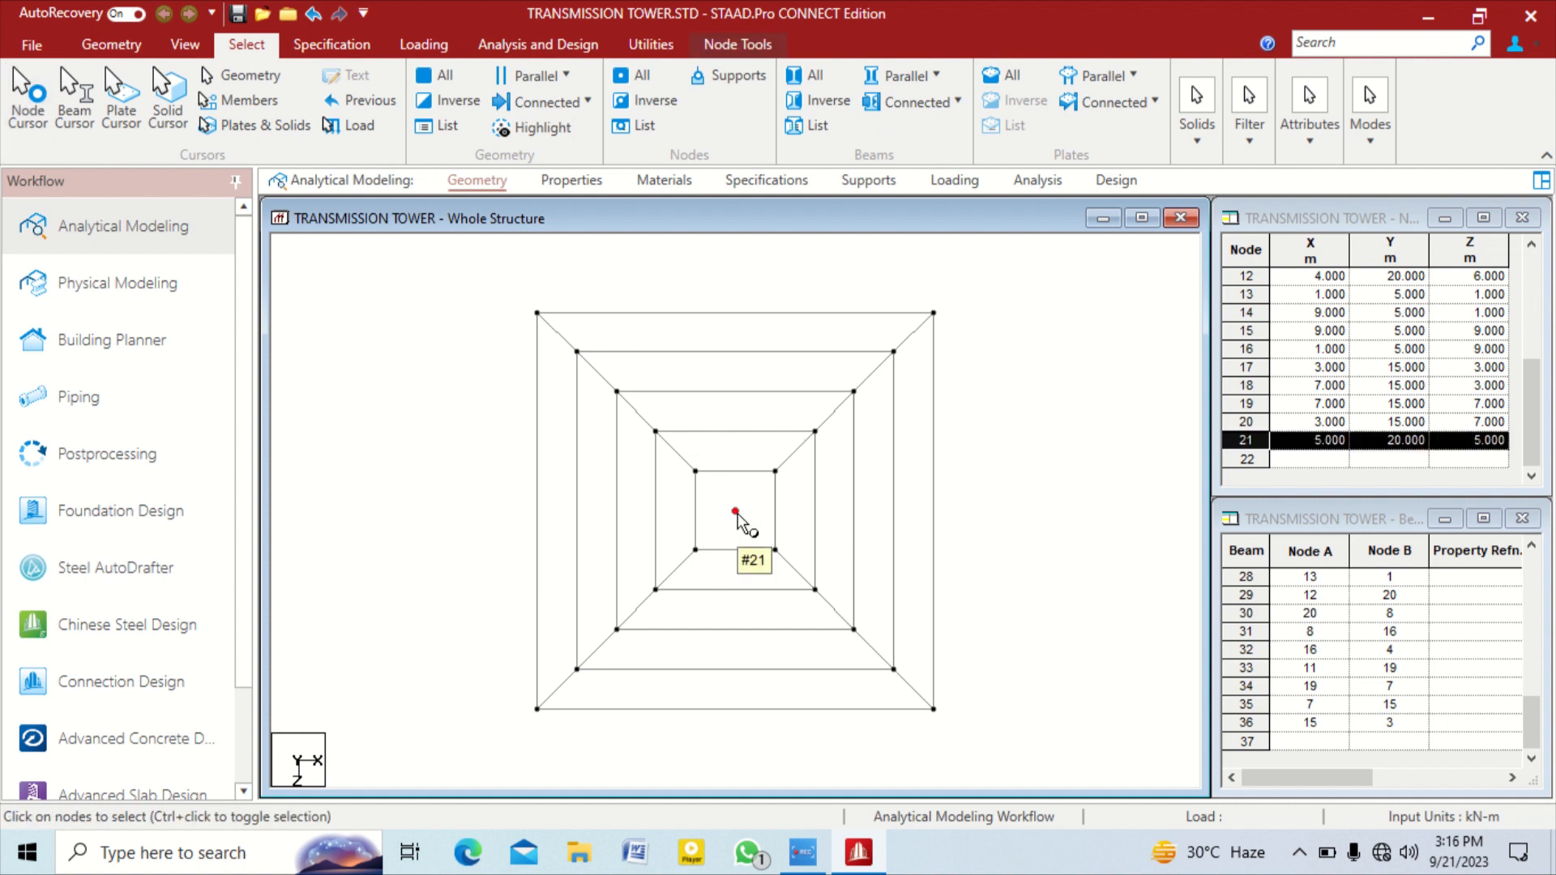
key(Delete)
key(Return)
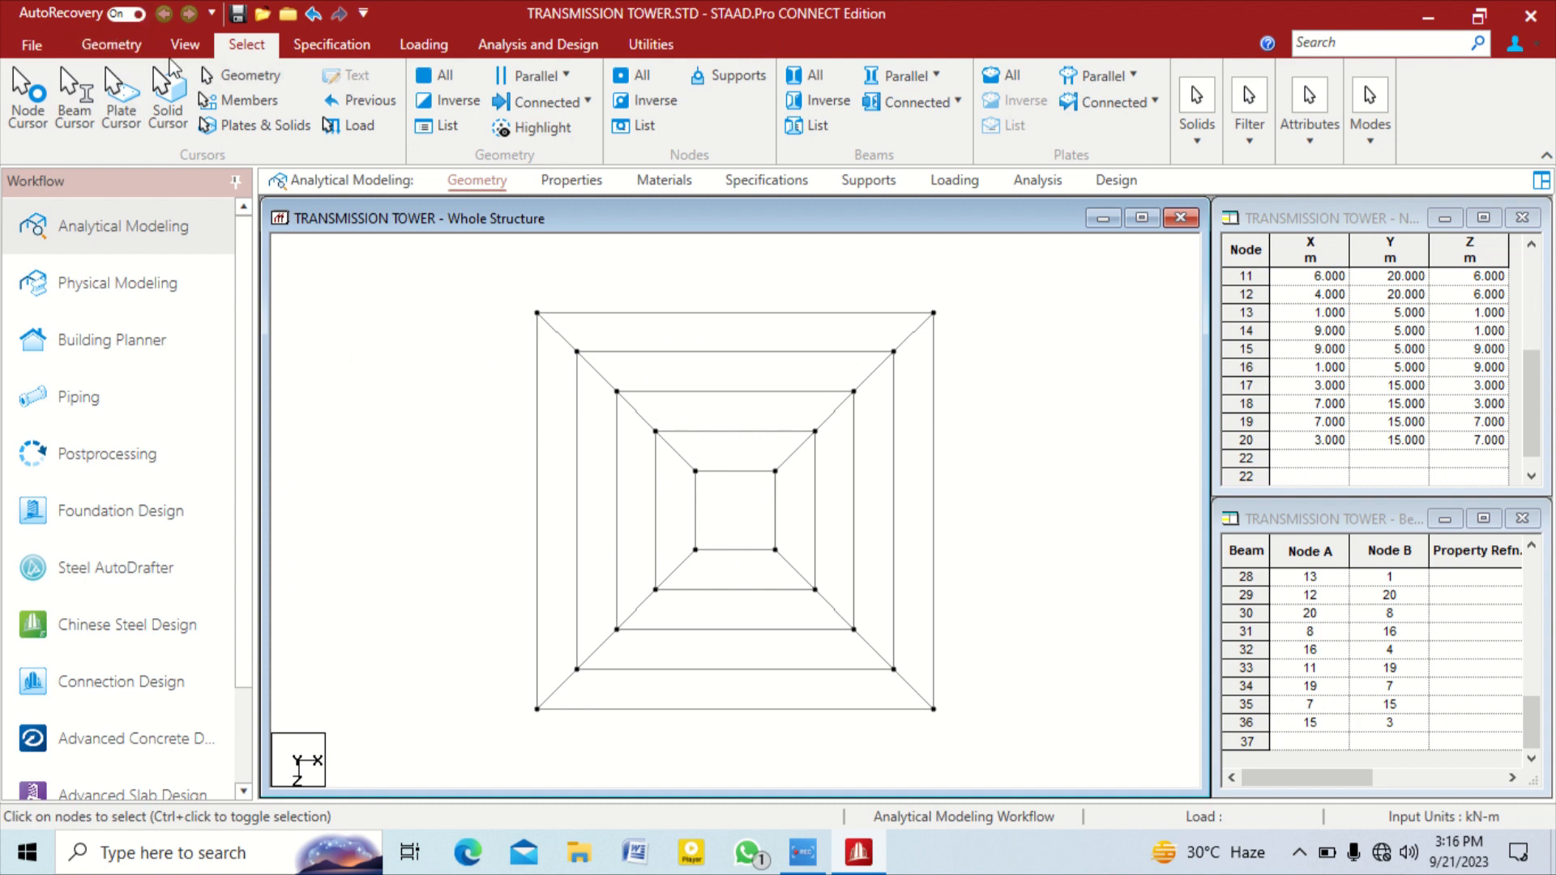
In isometric view, apply a Translational Repeat to the tower's top square along global Y with 6 steps of 3 m and linked steps
click(183, 44)
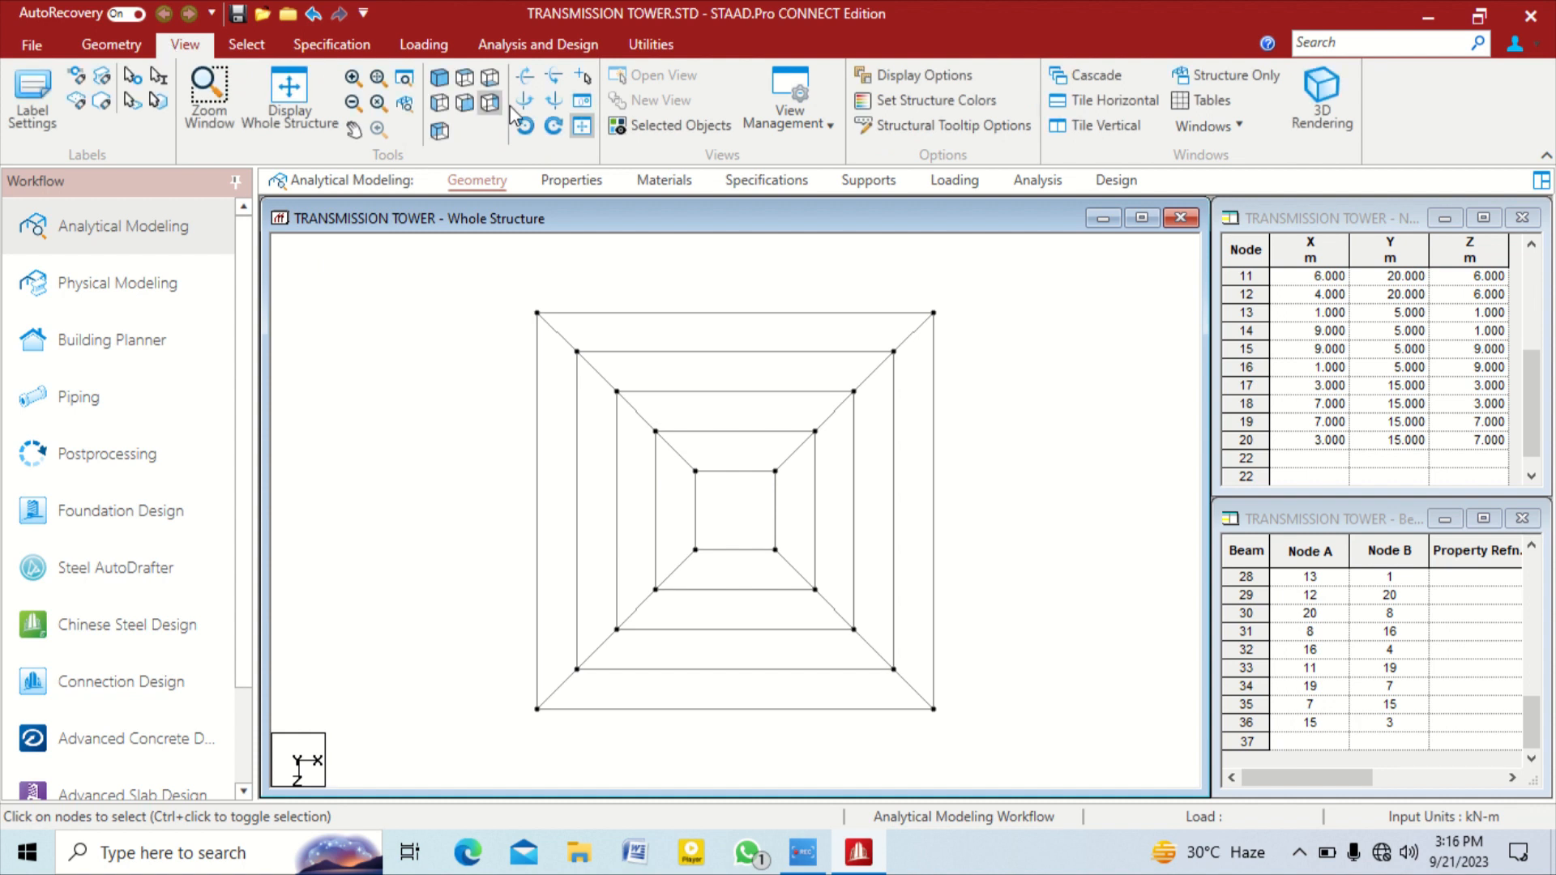
click(439, 78)
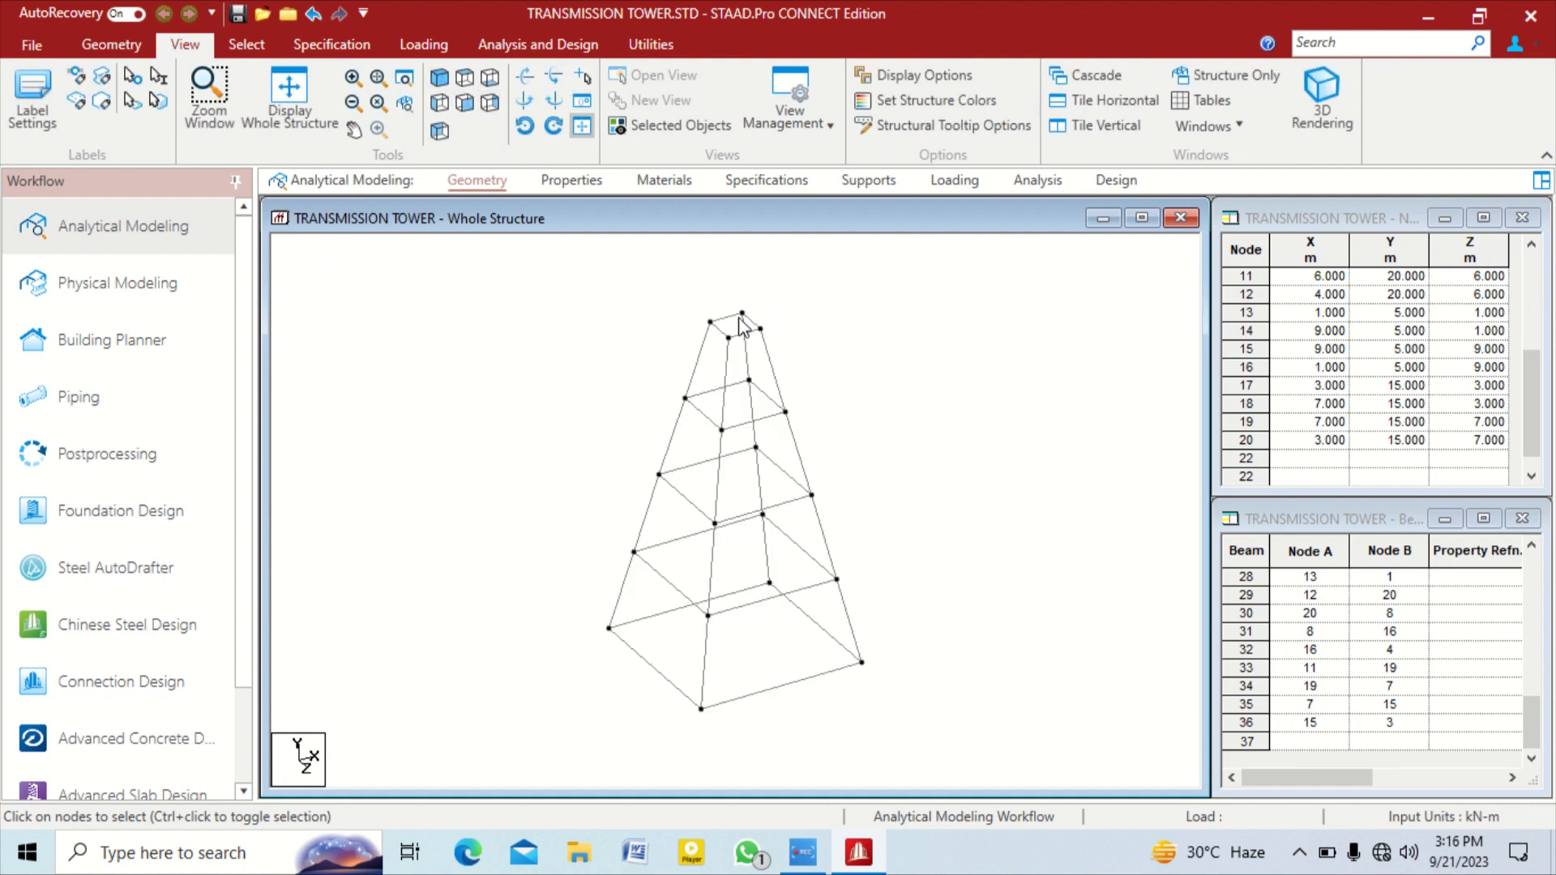
drag(698, 300, 779, 337)
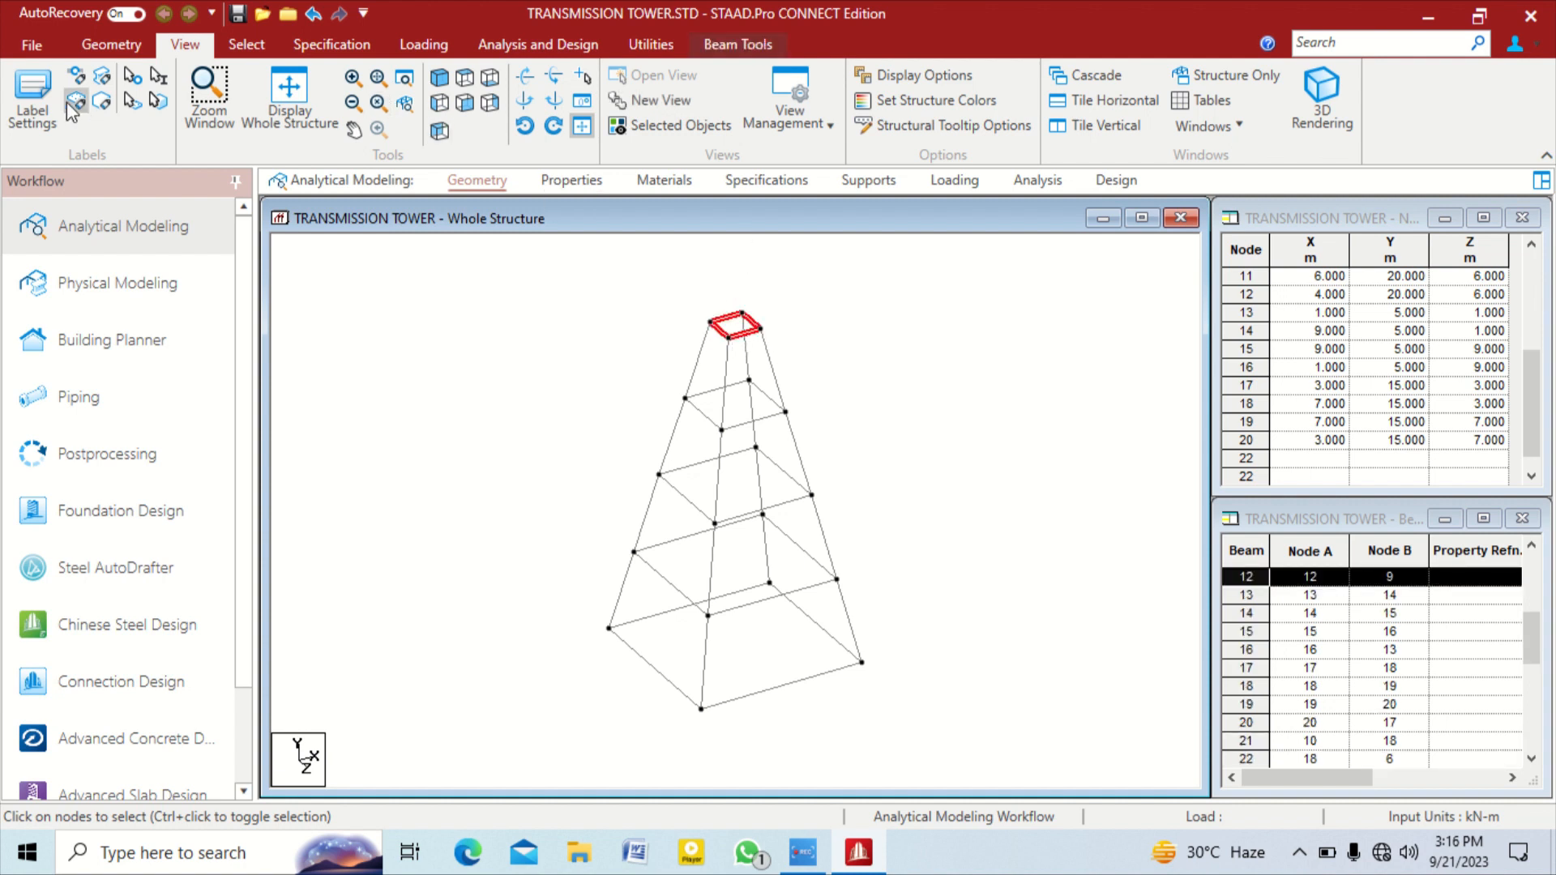
click(111, 45)
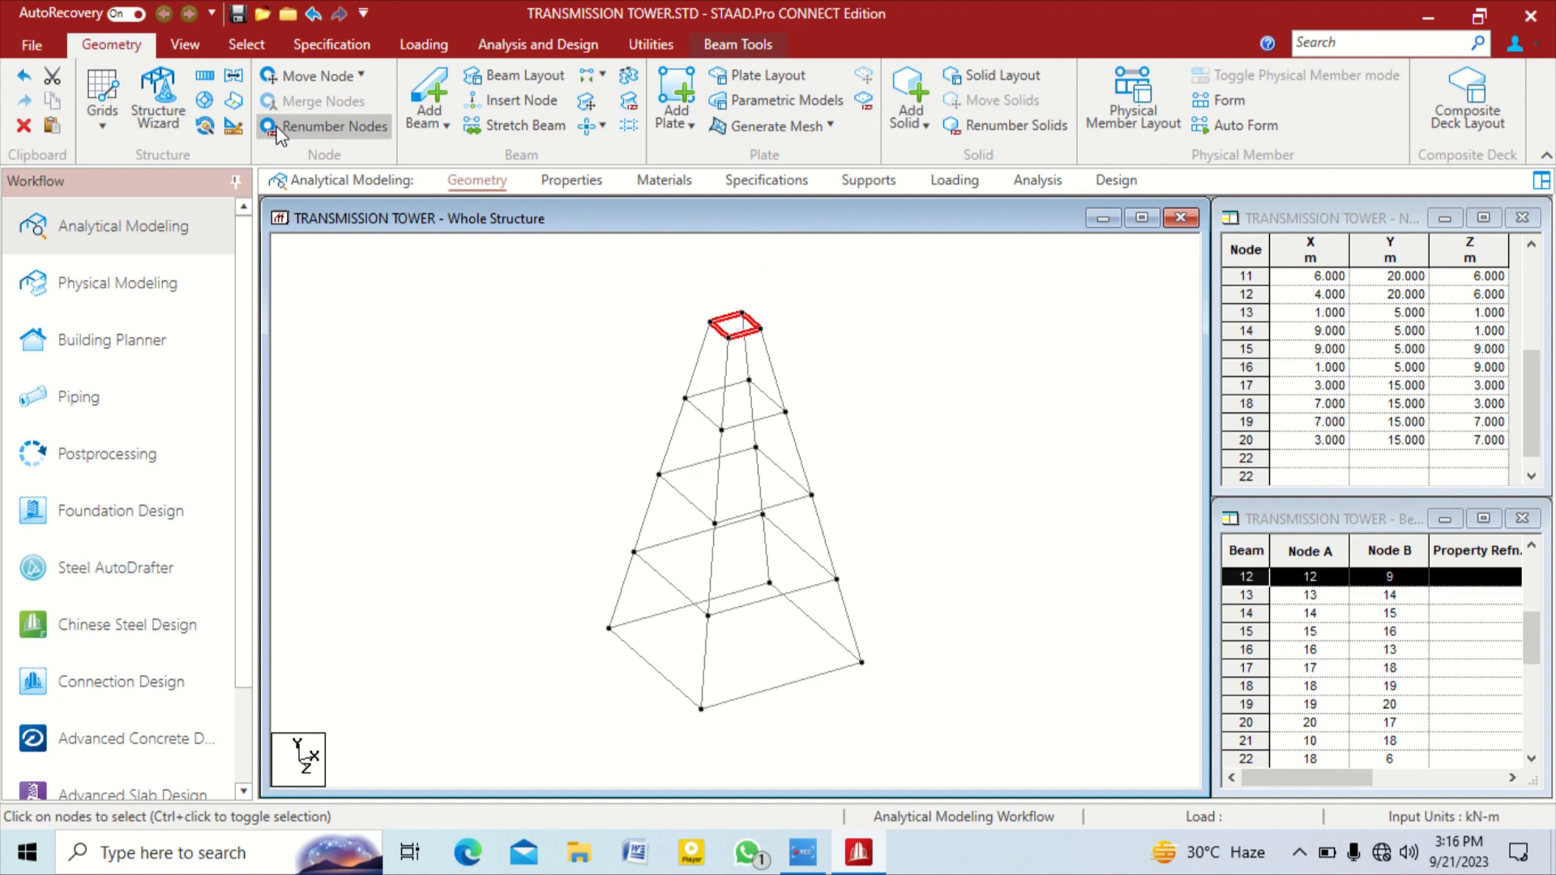
click(208, 76)
drag(910, 366, 1232, 251)
drag(1170, 469, 819, 478)
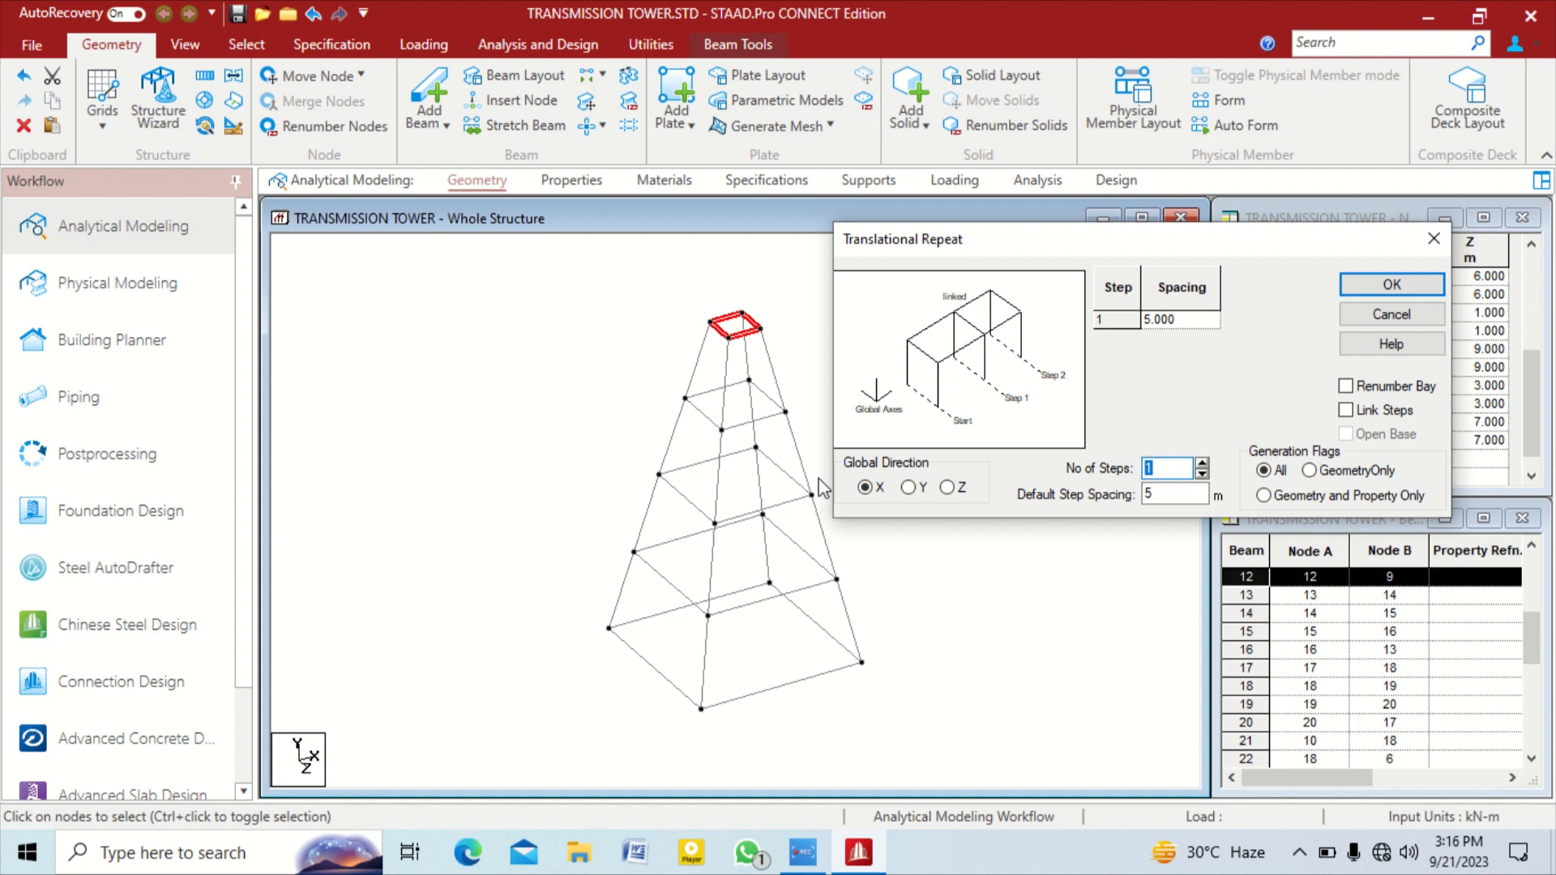
text(6)
drag(1176, 494, 1023, 502)
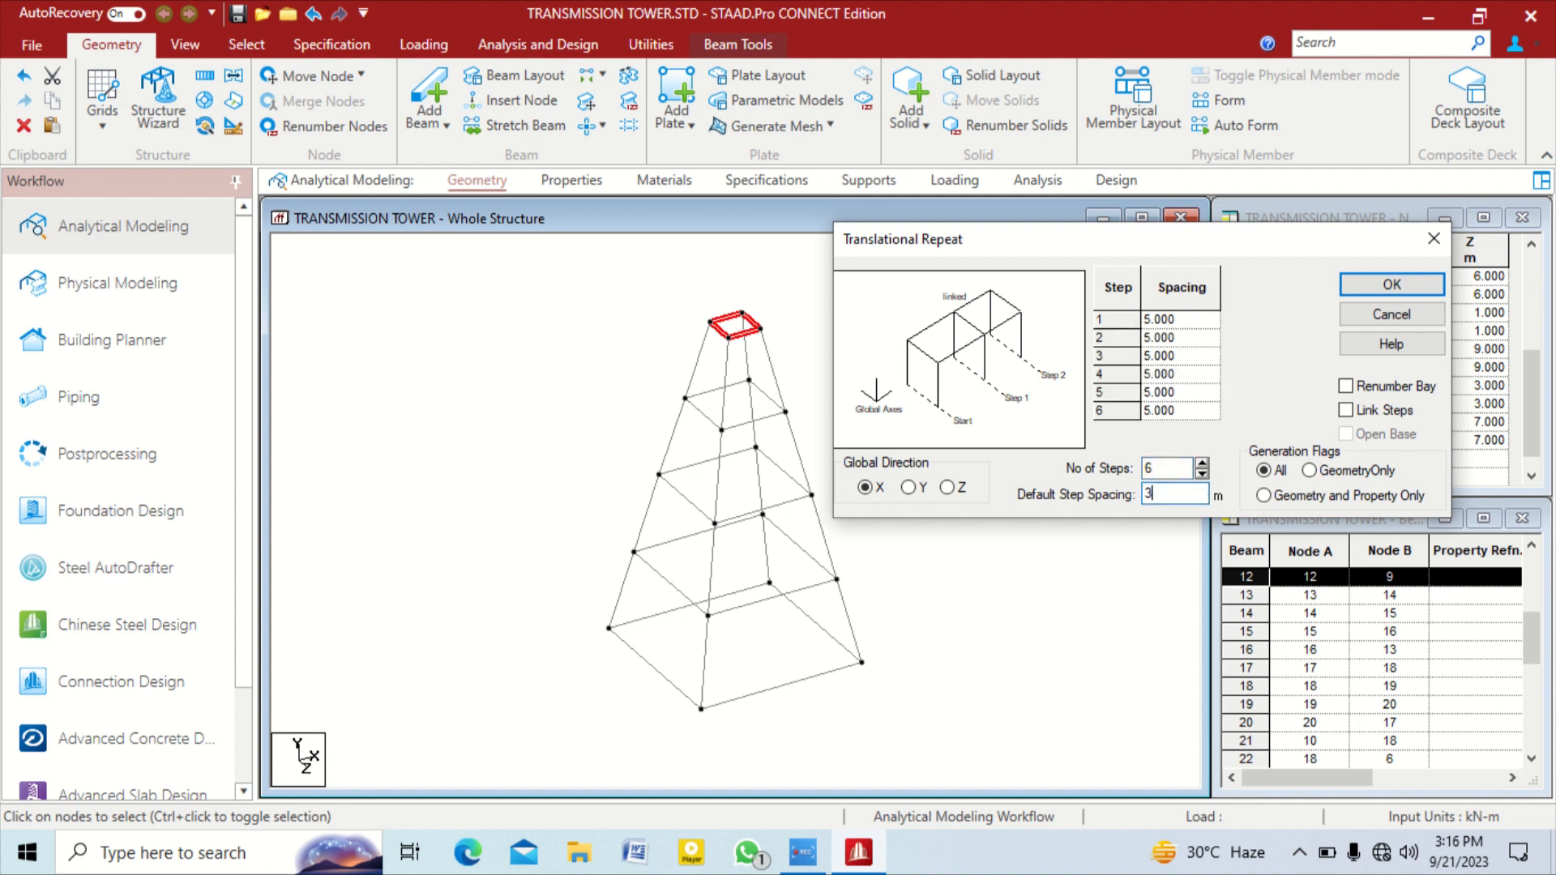
text(3)
click(1346, 411)
click(910, 488)
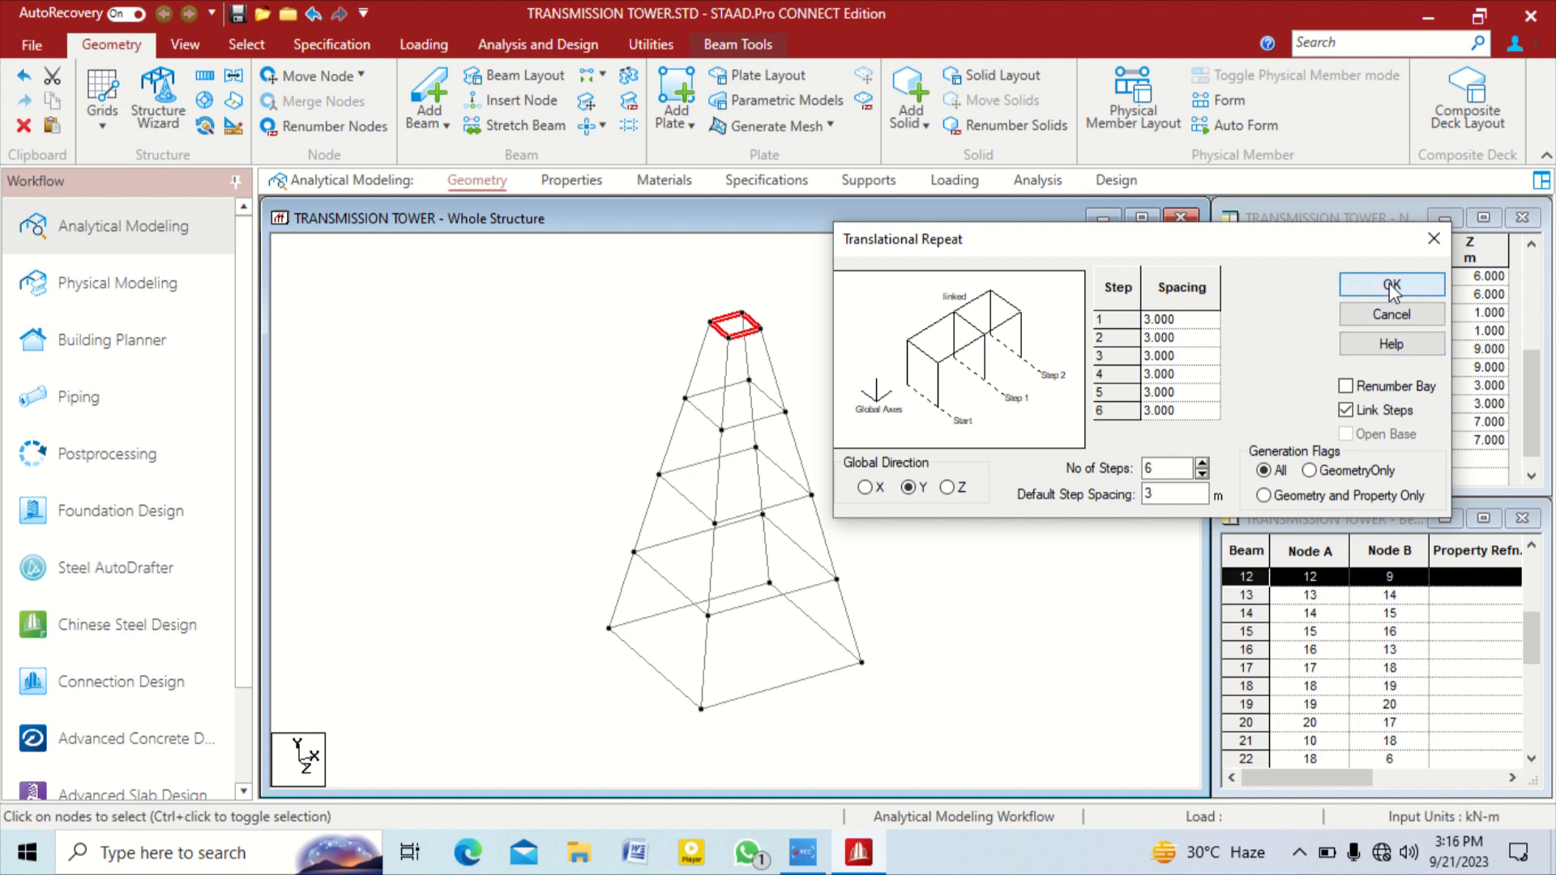
click(1390, 286)
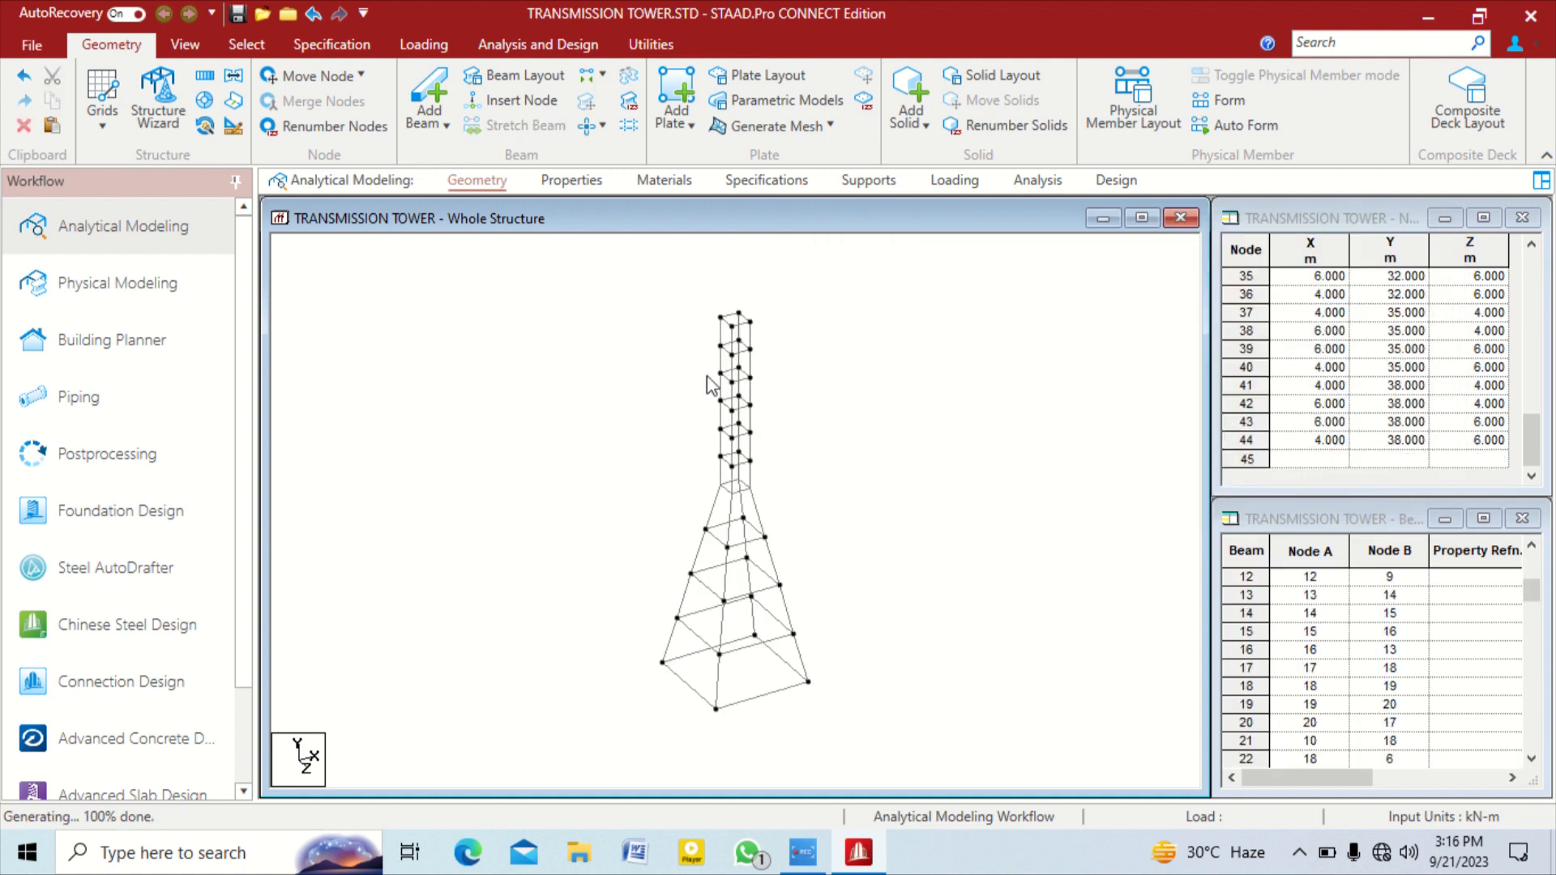
Copy the topmost square's node at X=4, Z=4 and paste it offset 1 m in X, 1.5 m in Y and 1 m in Z
scroll(711, 385, up, 3)
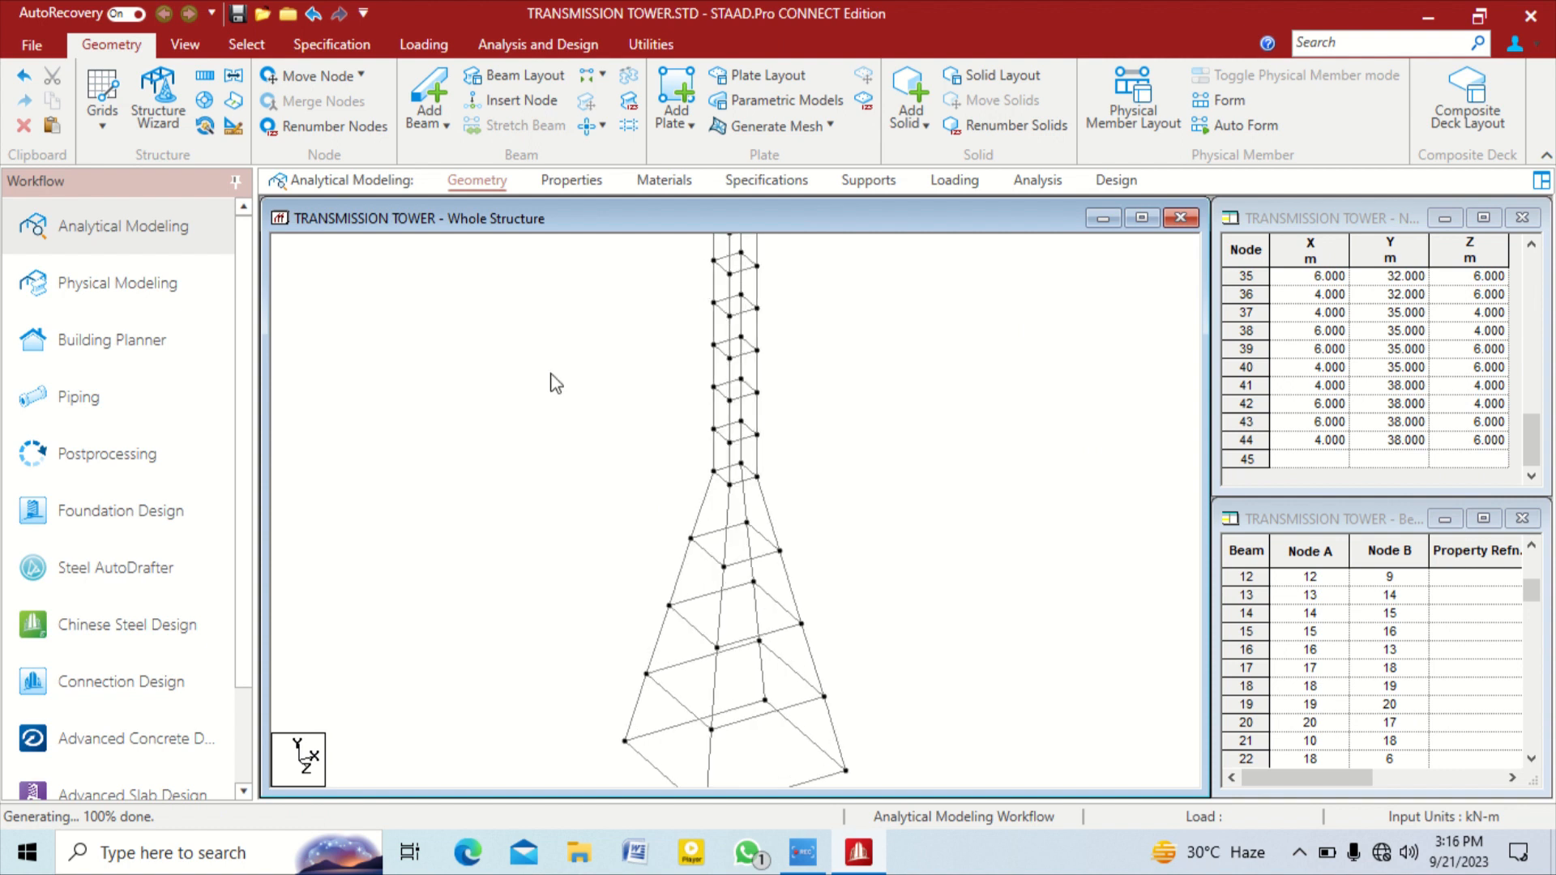
middle_drag(549, 351, 535, 443)
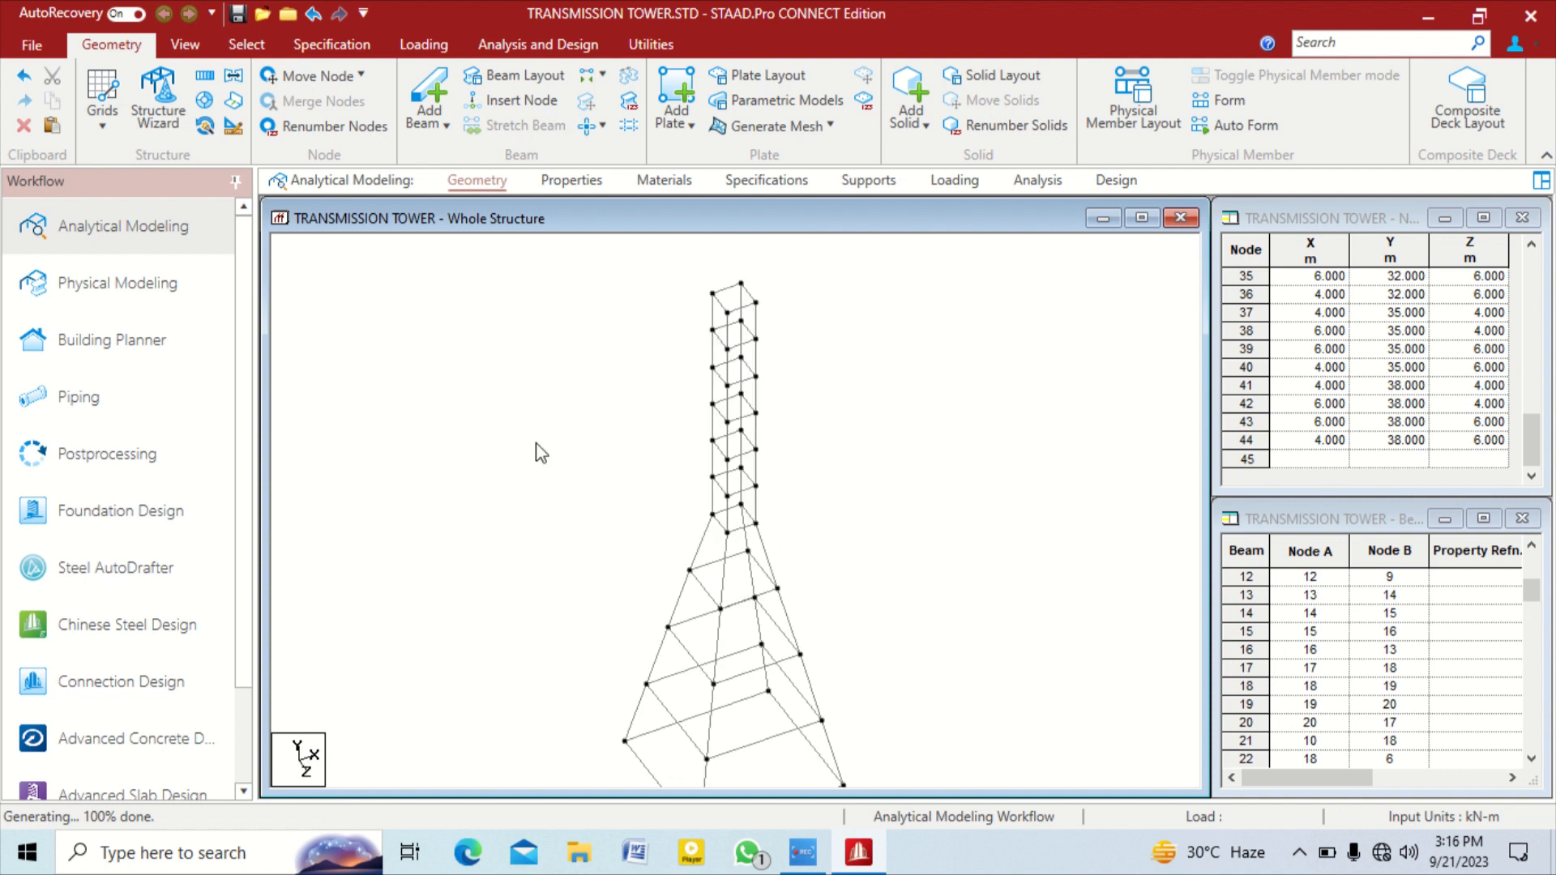
scroll(728, 392, down, 1)
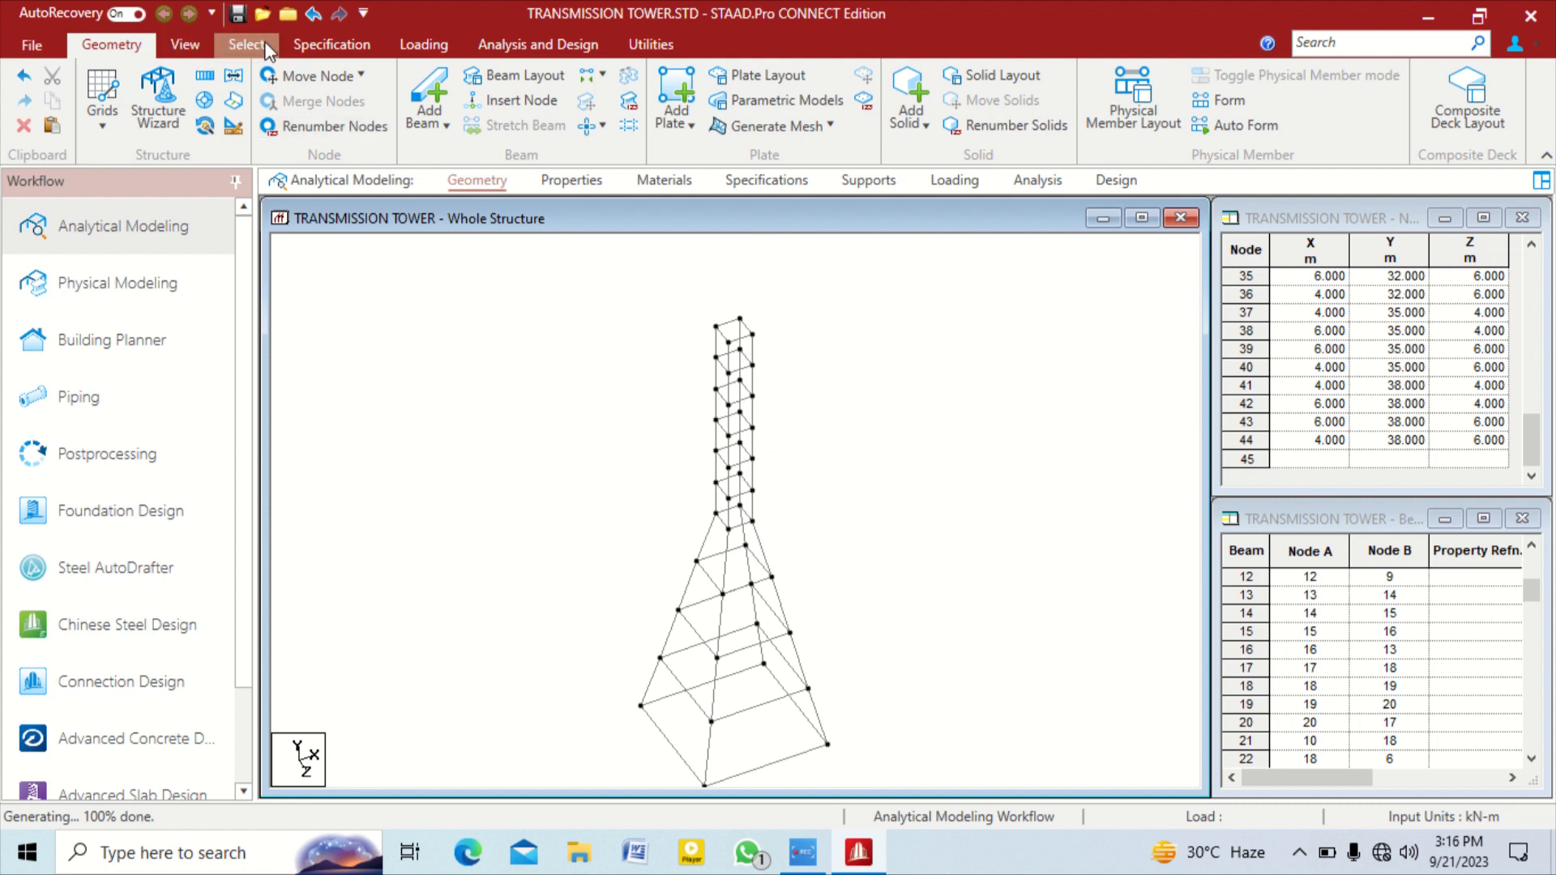
click(185, 44)
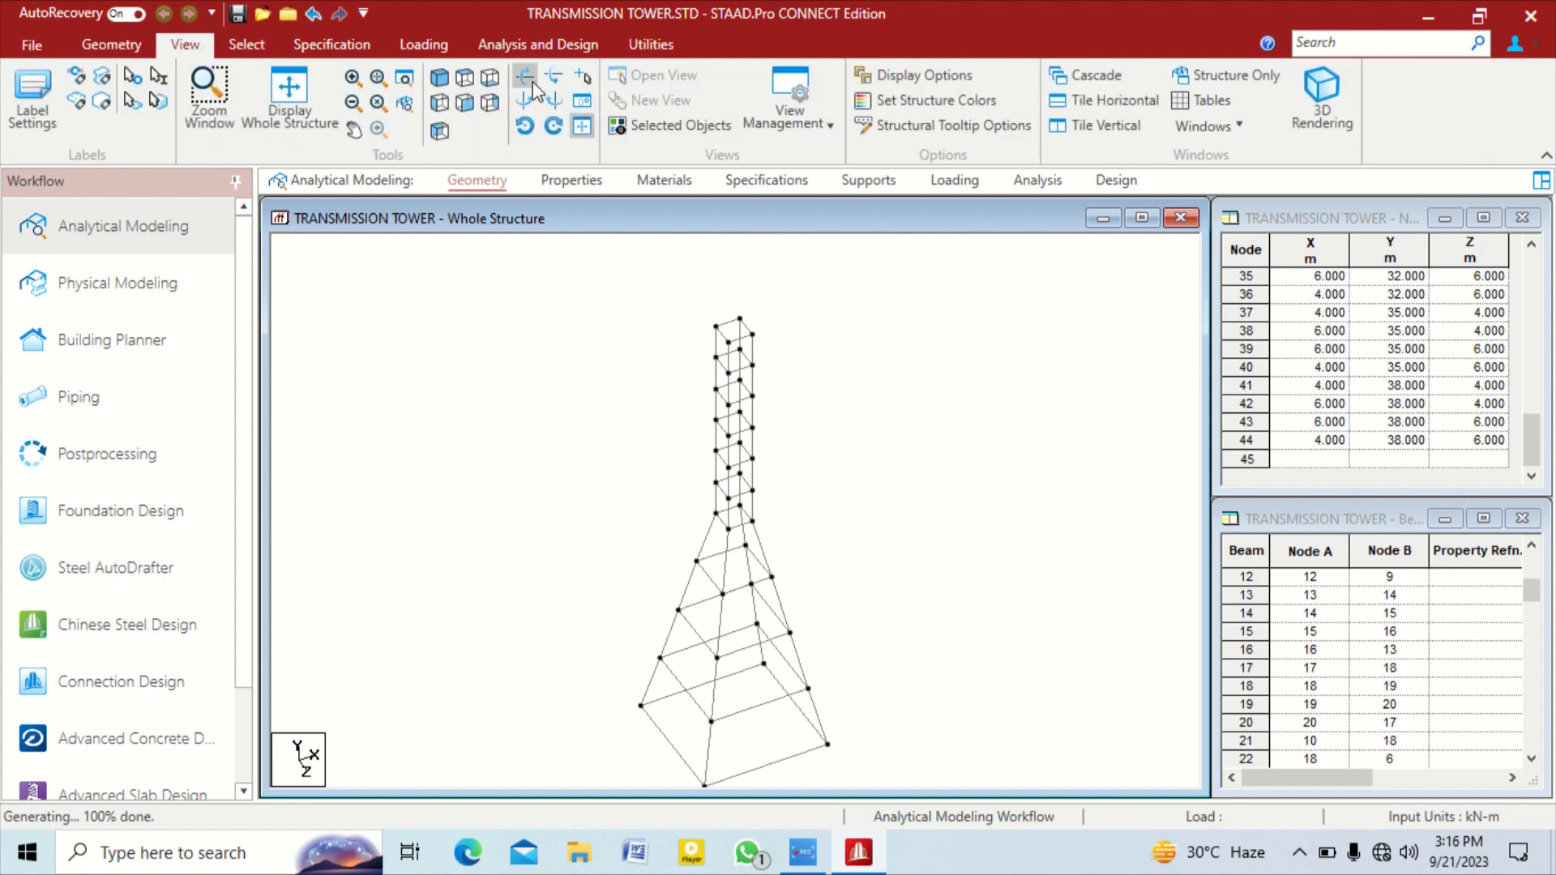
click(442, 85)
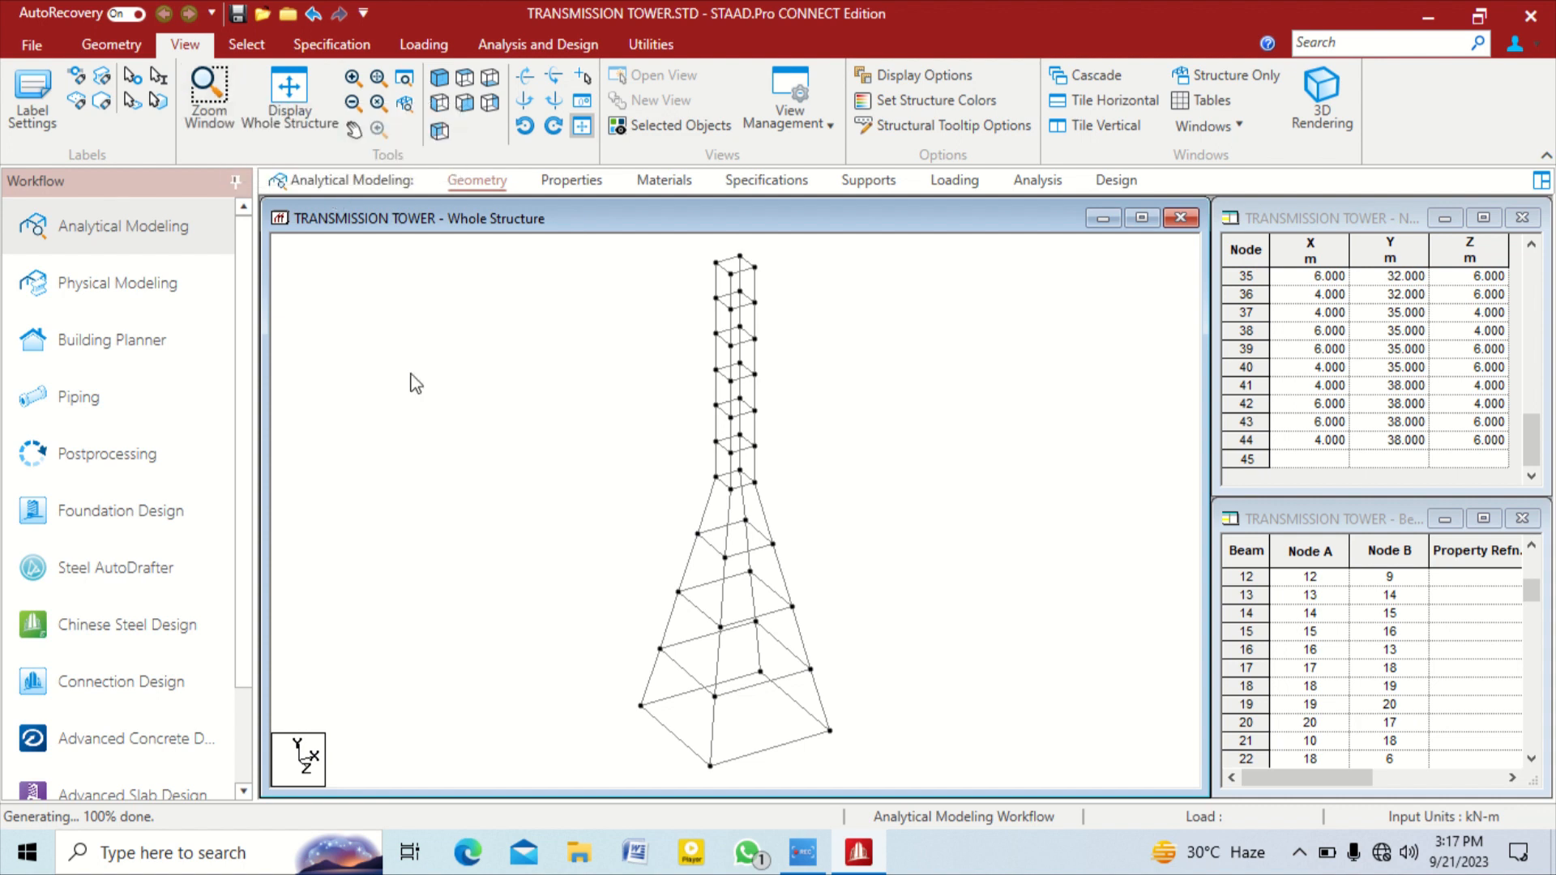
click(246, 44)
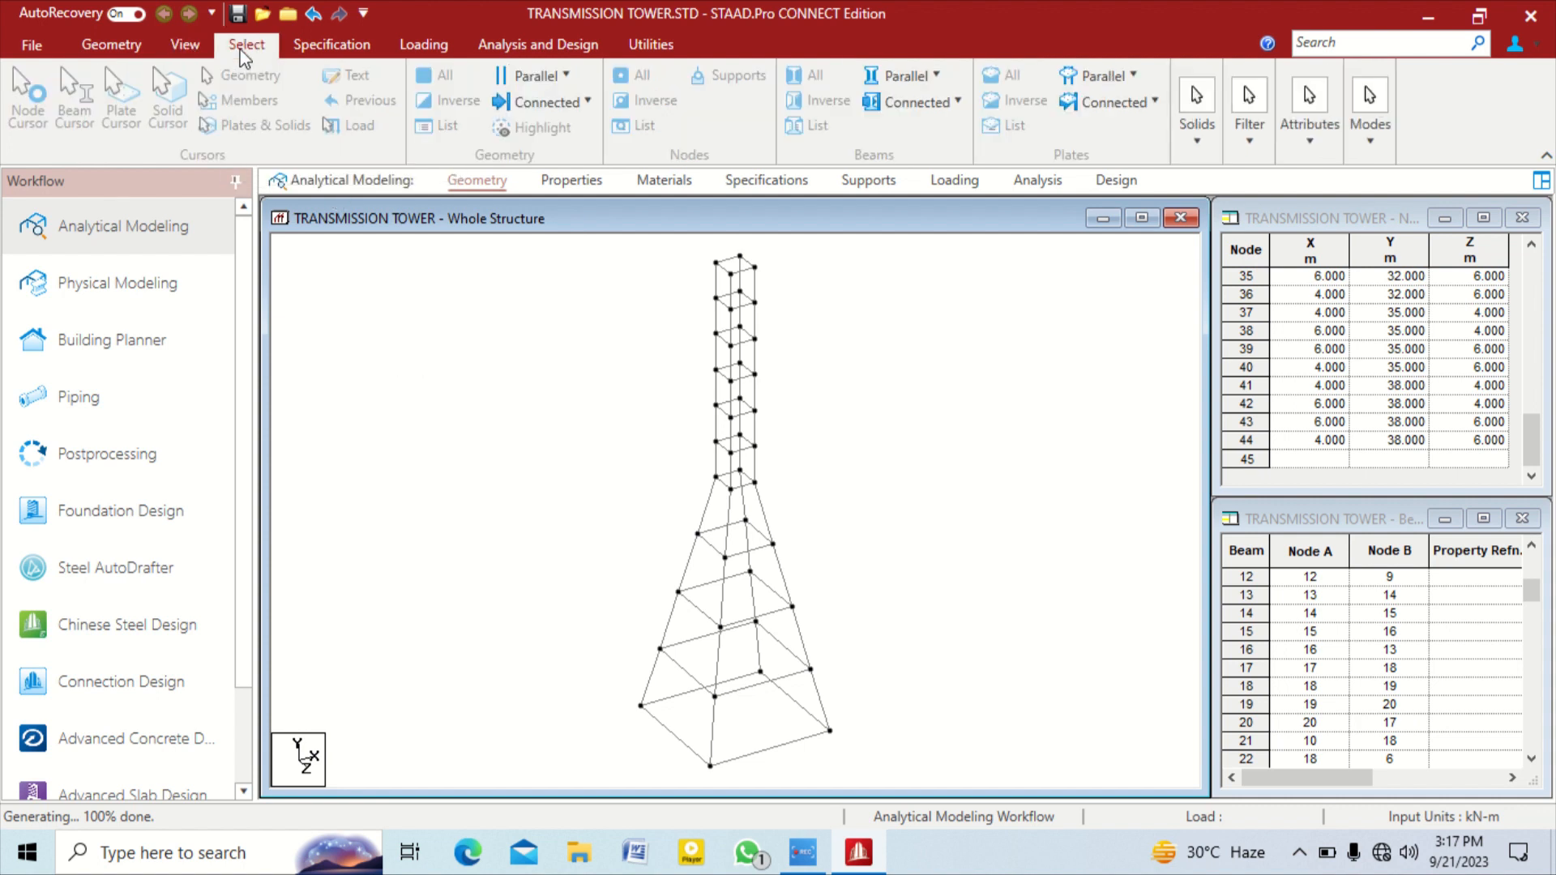
click(22, 107)
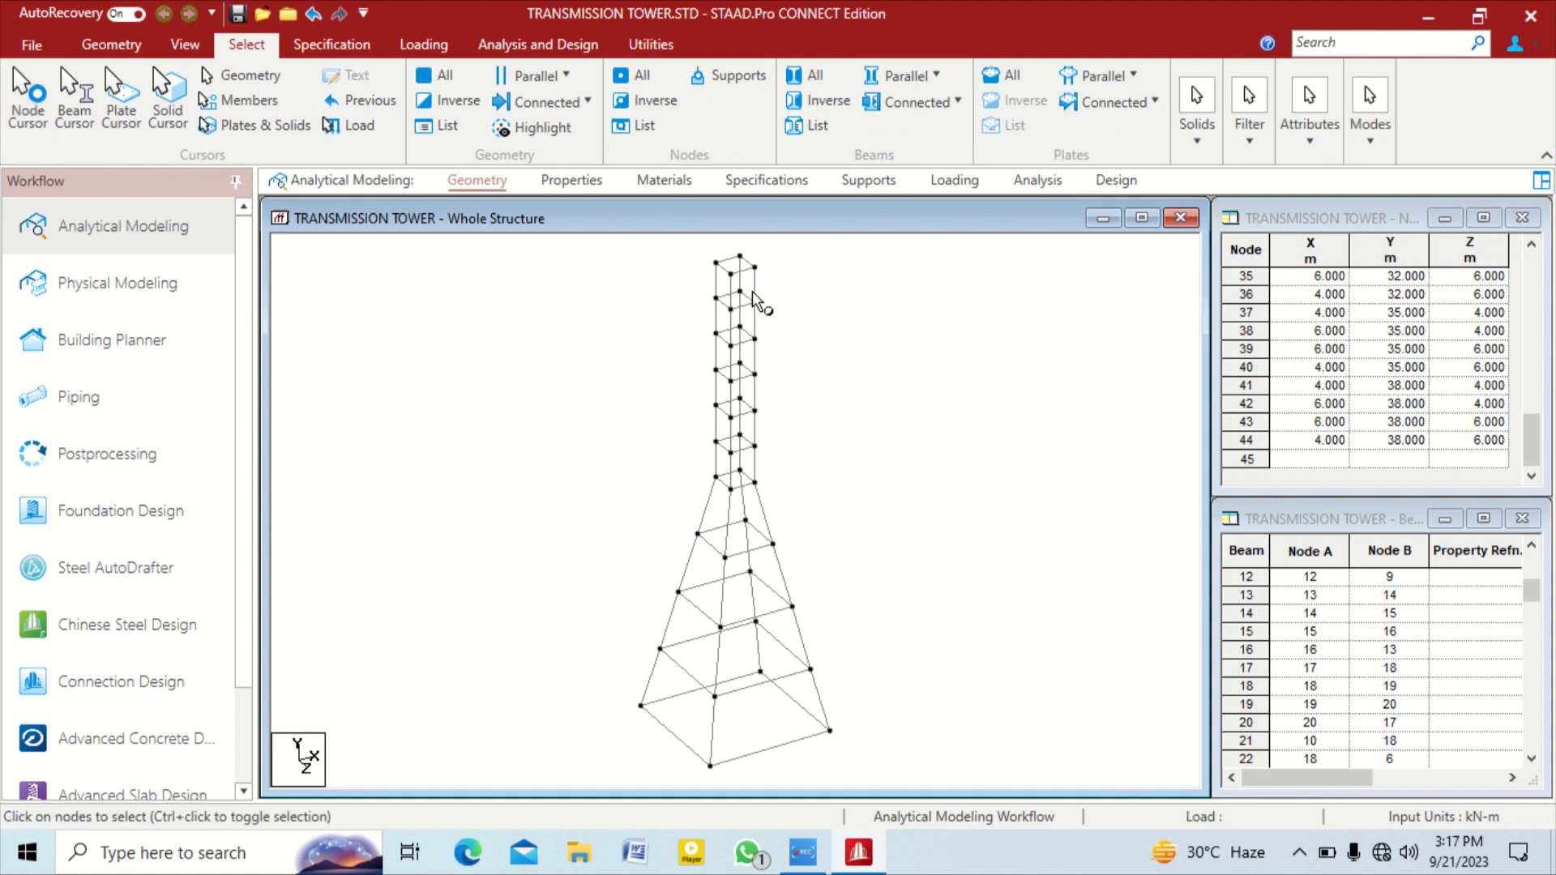
click(714, 262)
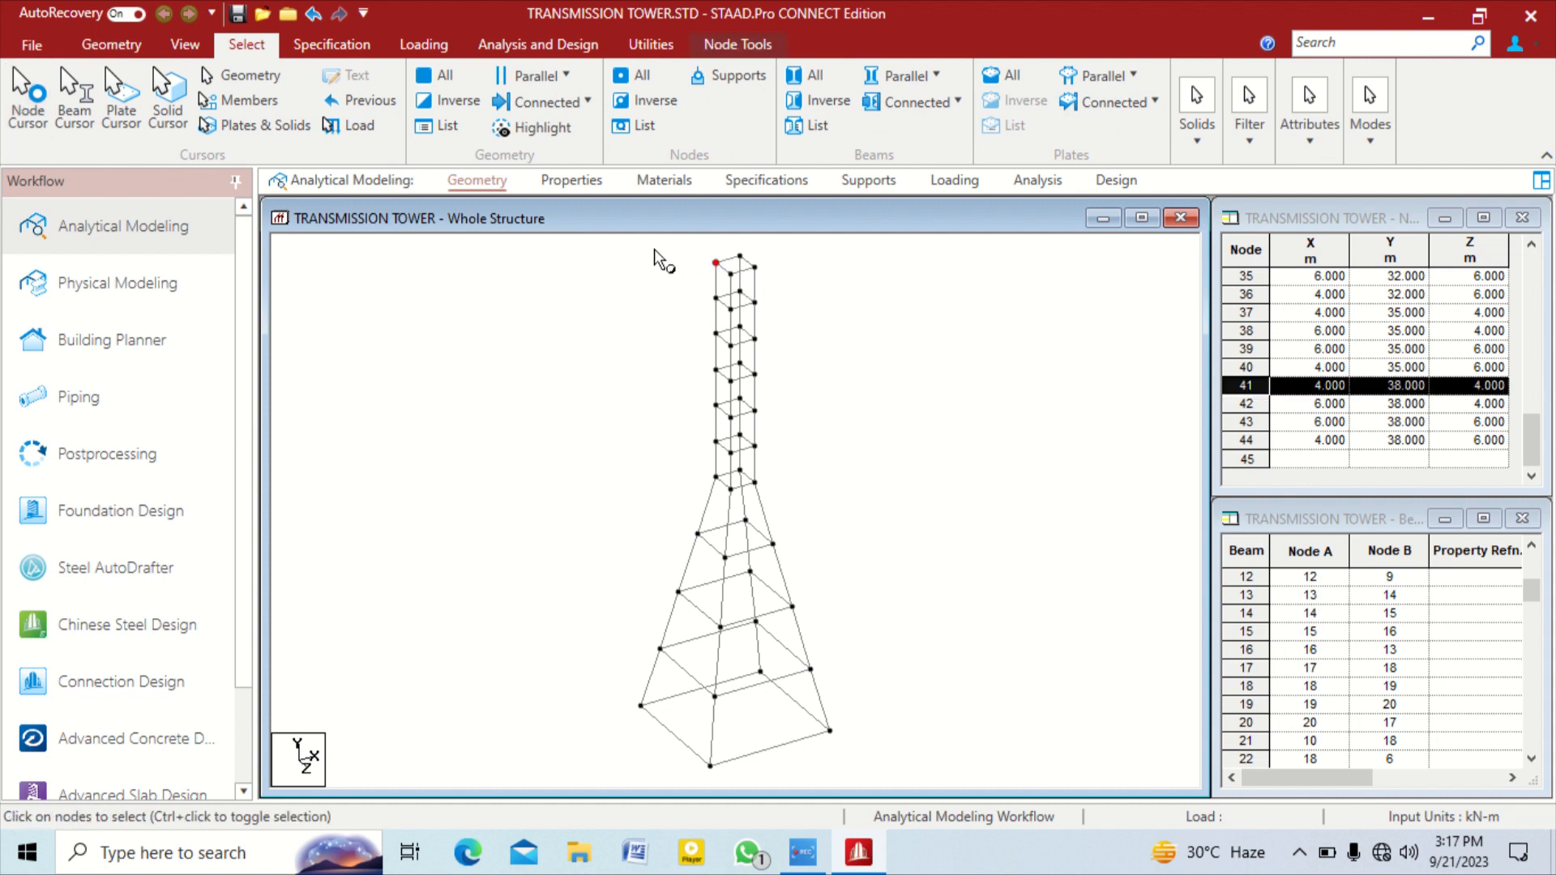
key(ctrl+v)
drag(926, 309, 1116, 258)
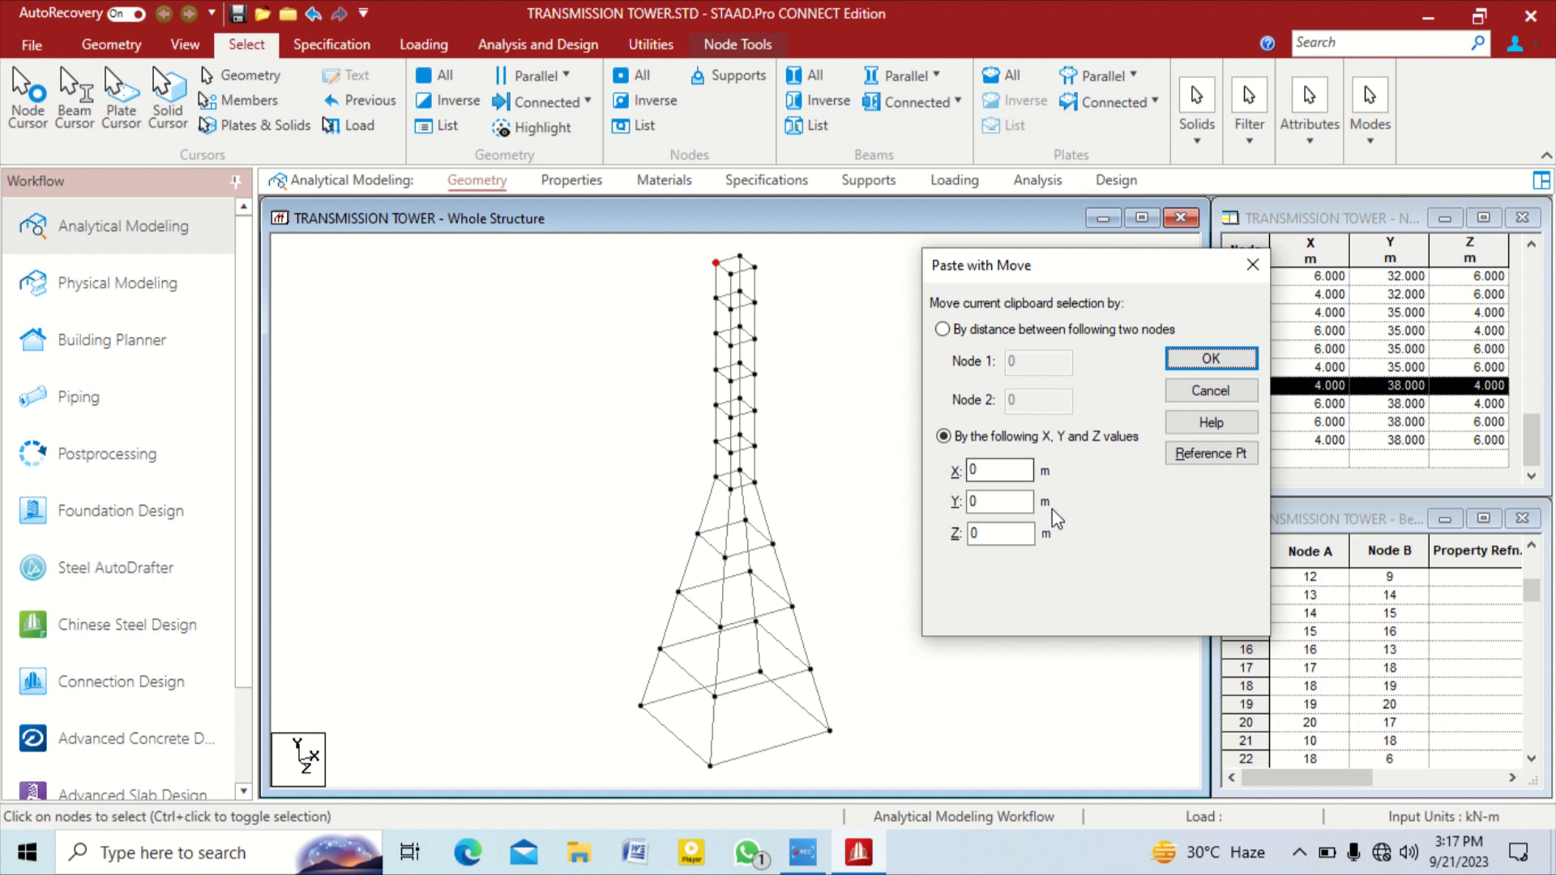
drag(999, 470, 949, 469)
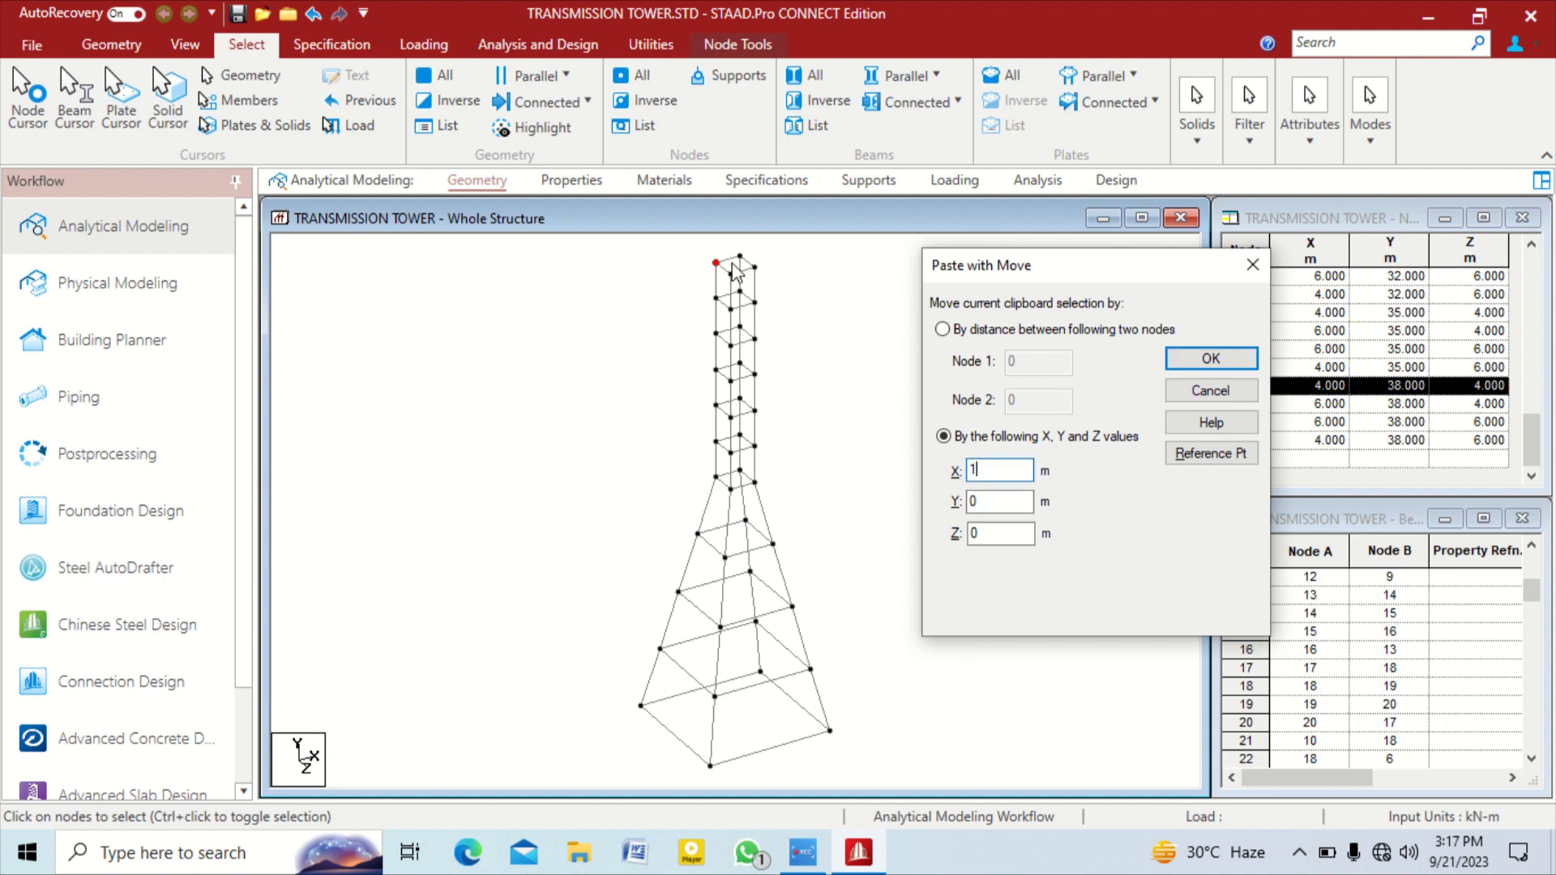
key(Tab)
key(Tab)
key(shift+Tab)
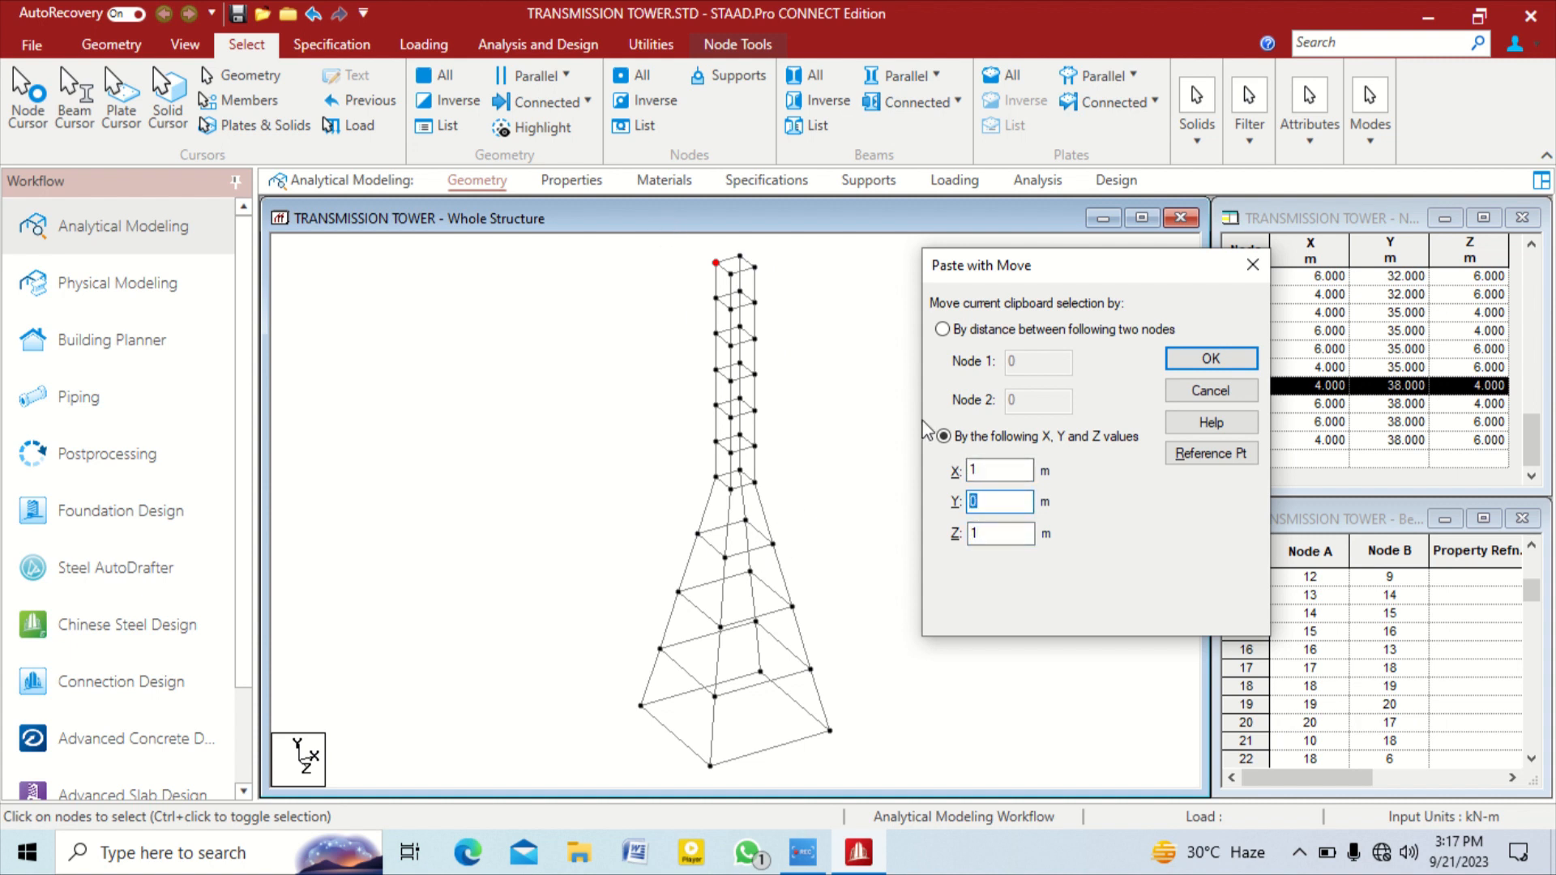
click(1219, 358)
click(778, 373)
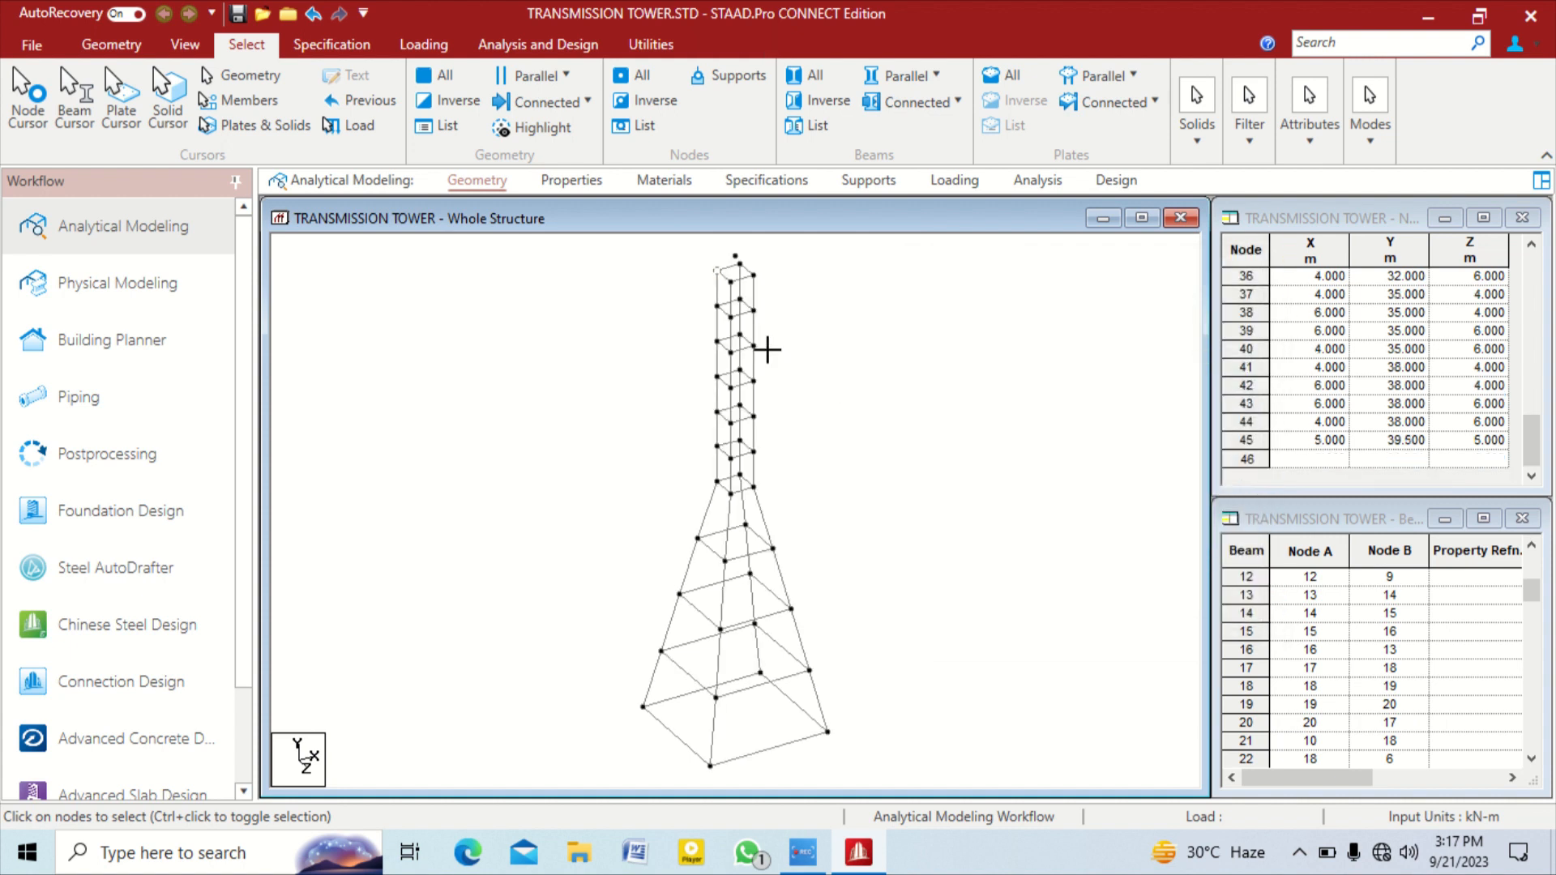
Add beams joining the apex node at Y=39.5 m to the corners of the topmost square
middle_drag(799, 288, 775, 309)
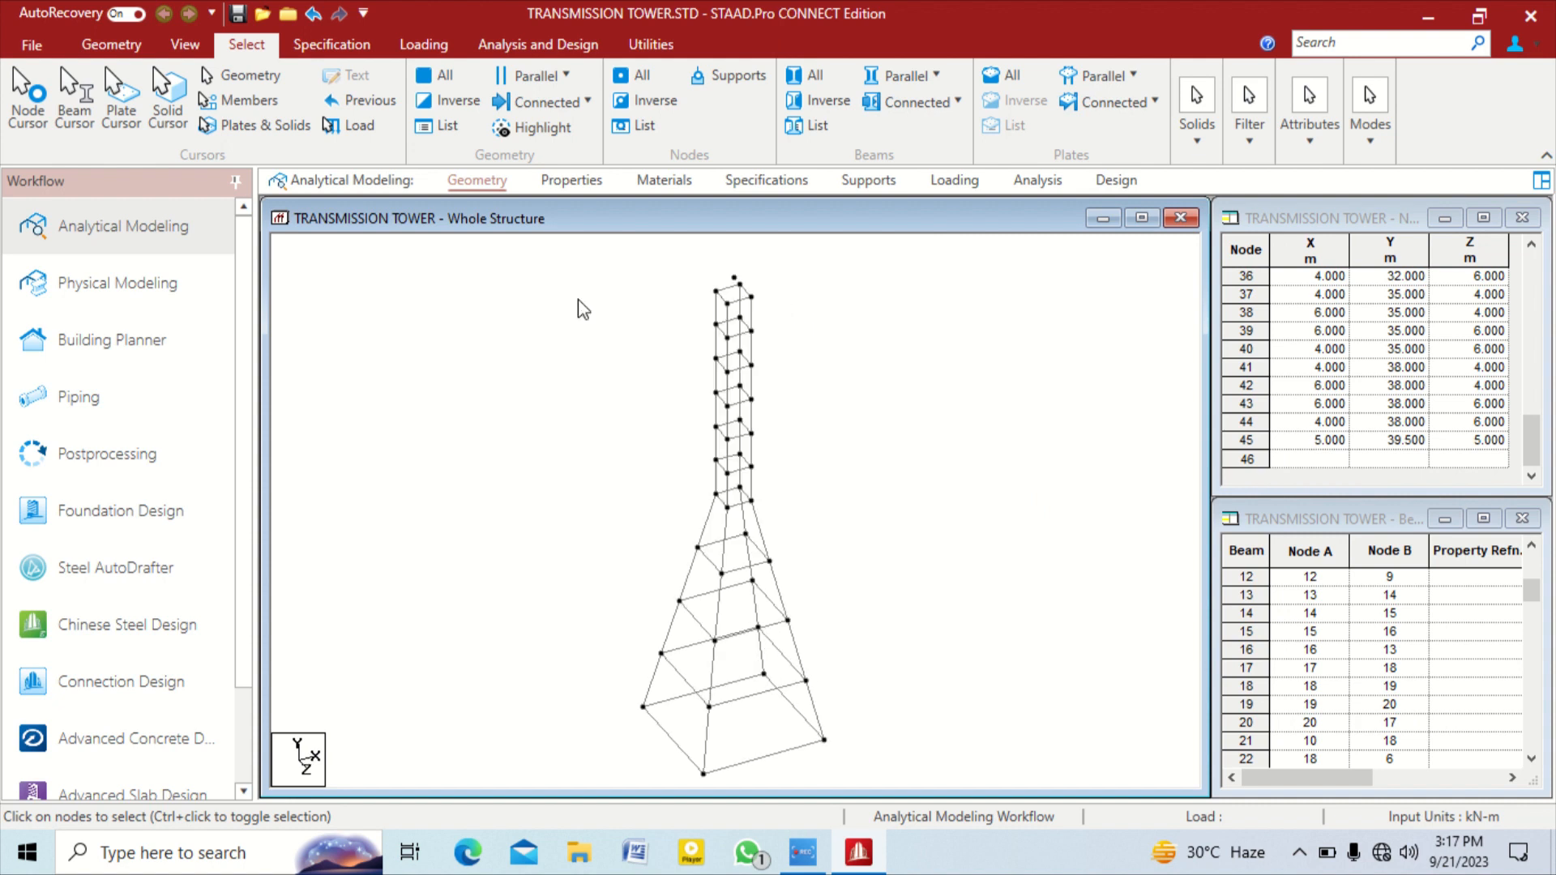
click(111, 43)
click(440, 78)
drag(734, 278, 735, 270)
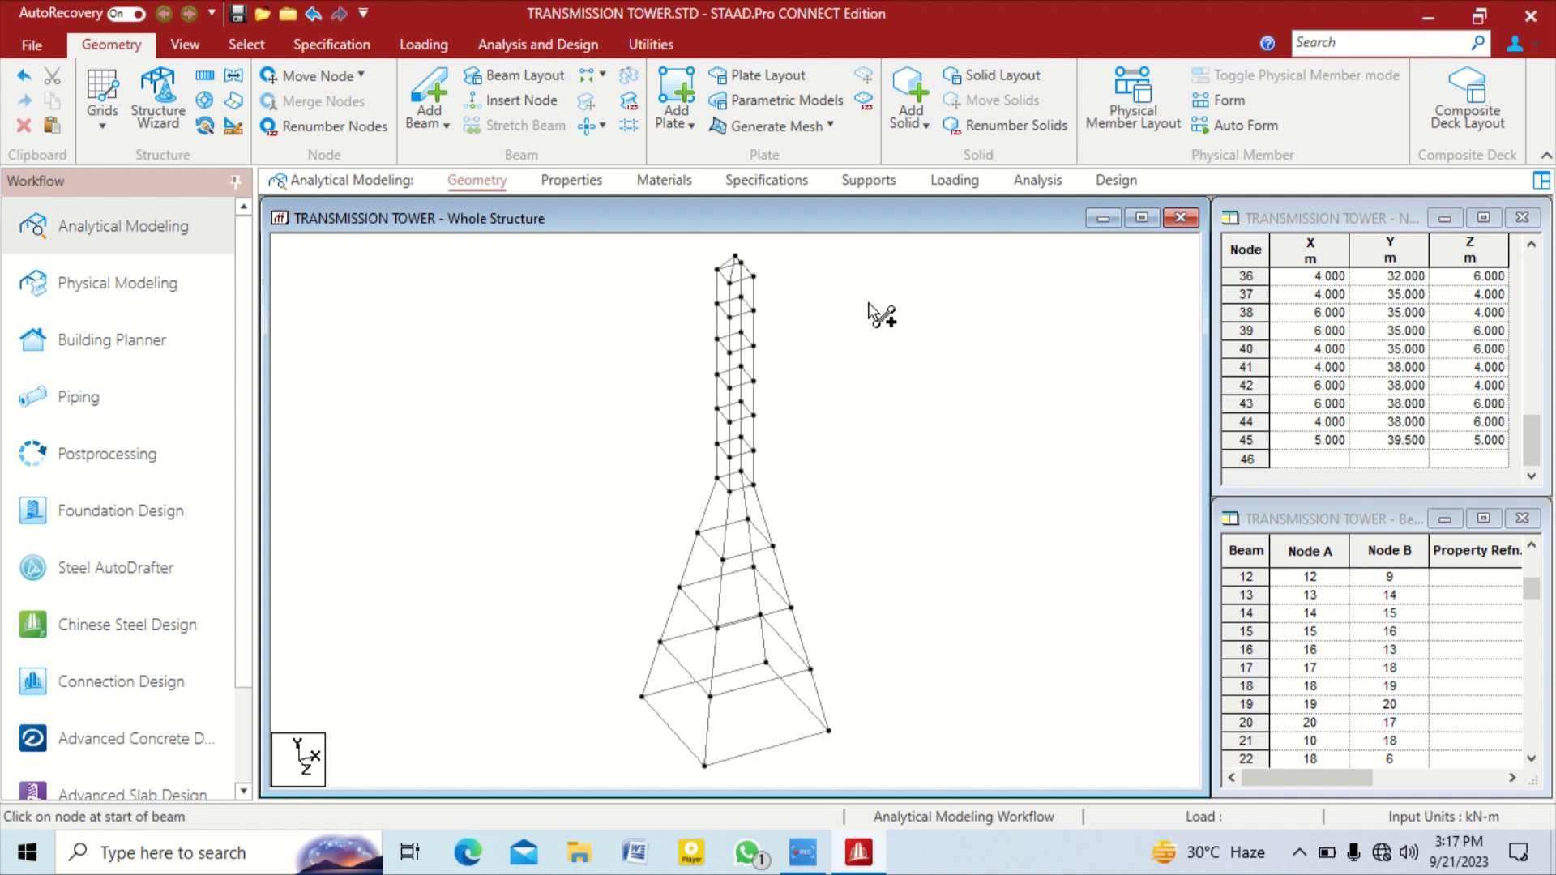
Open a 3D rendering of the tower, rotate it to examine the frame, and close the rendered view
right_click(830, 359)
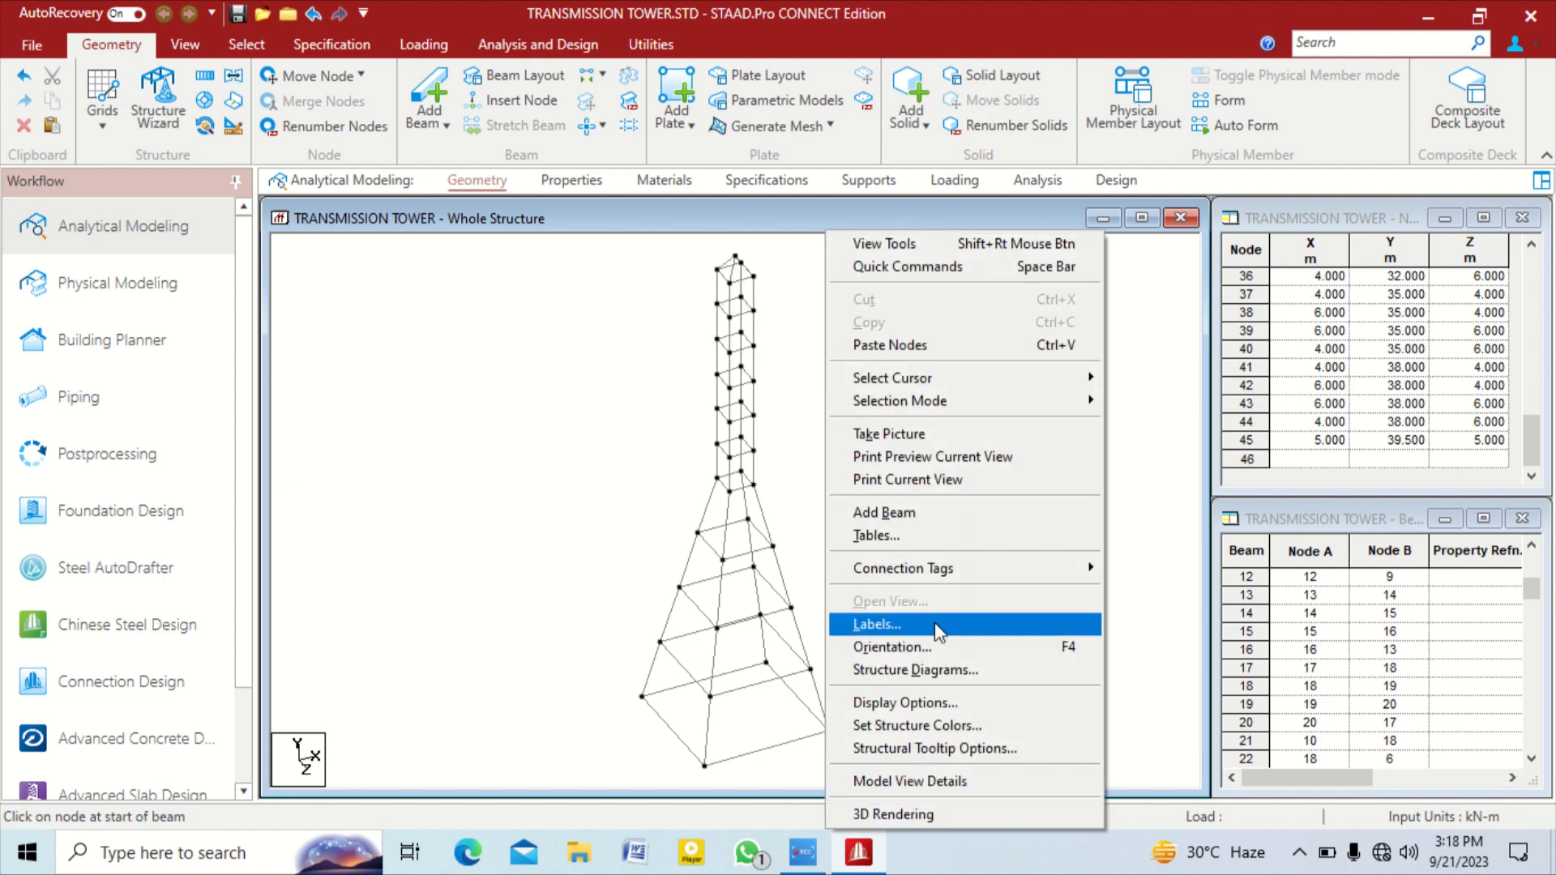
click(969, 822)
mouse_move(906, 481)
mouse_down()
mouse_move(747, 444)
mouse_move(978, 508)
mouse_move(671, 486)
mouse_move(895, 501)
mouse_move(954, 523)
mouse_move(820, 445)
mouse_move(1045, 497)
mouse_move(848, 518)
mouse_move(1039, 492)
mouse_move(895, 495)
mouse_up()
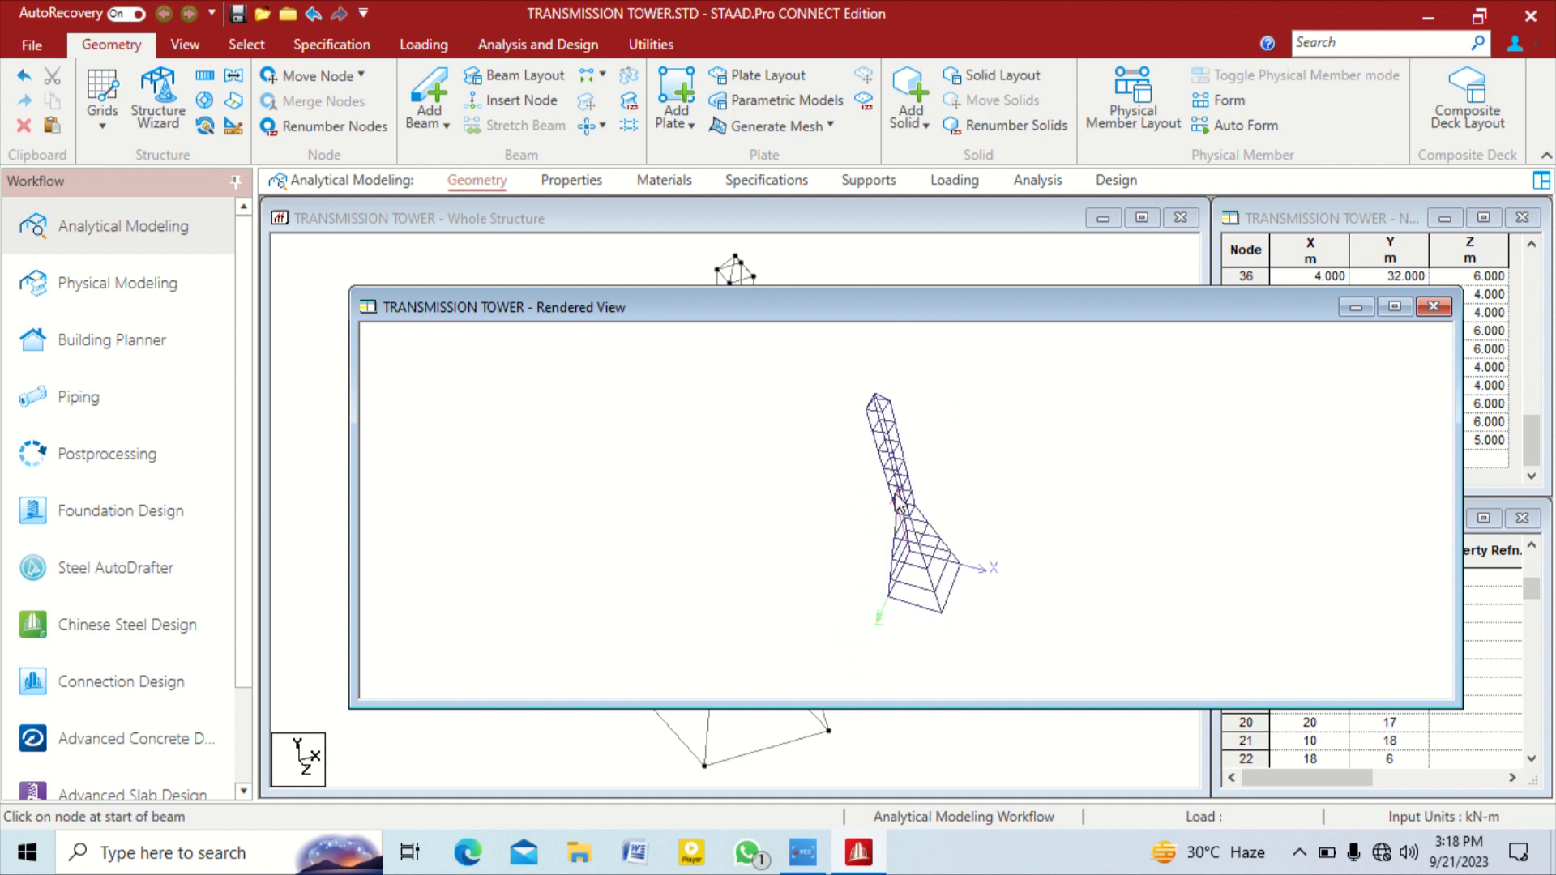
click(1433, 307)
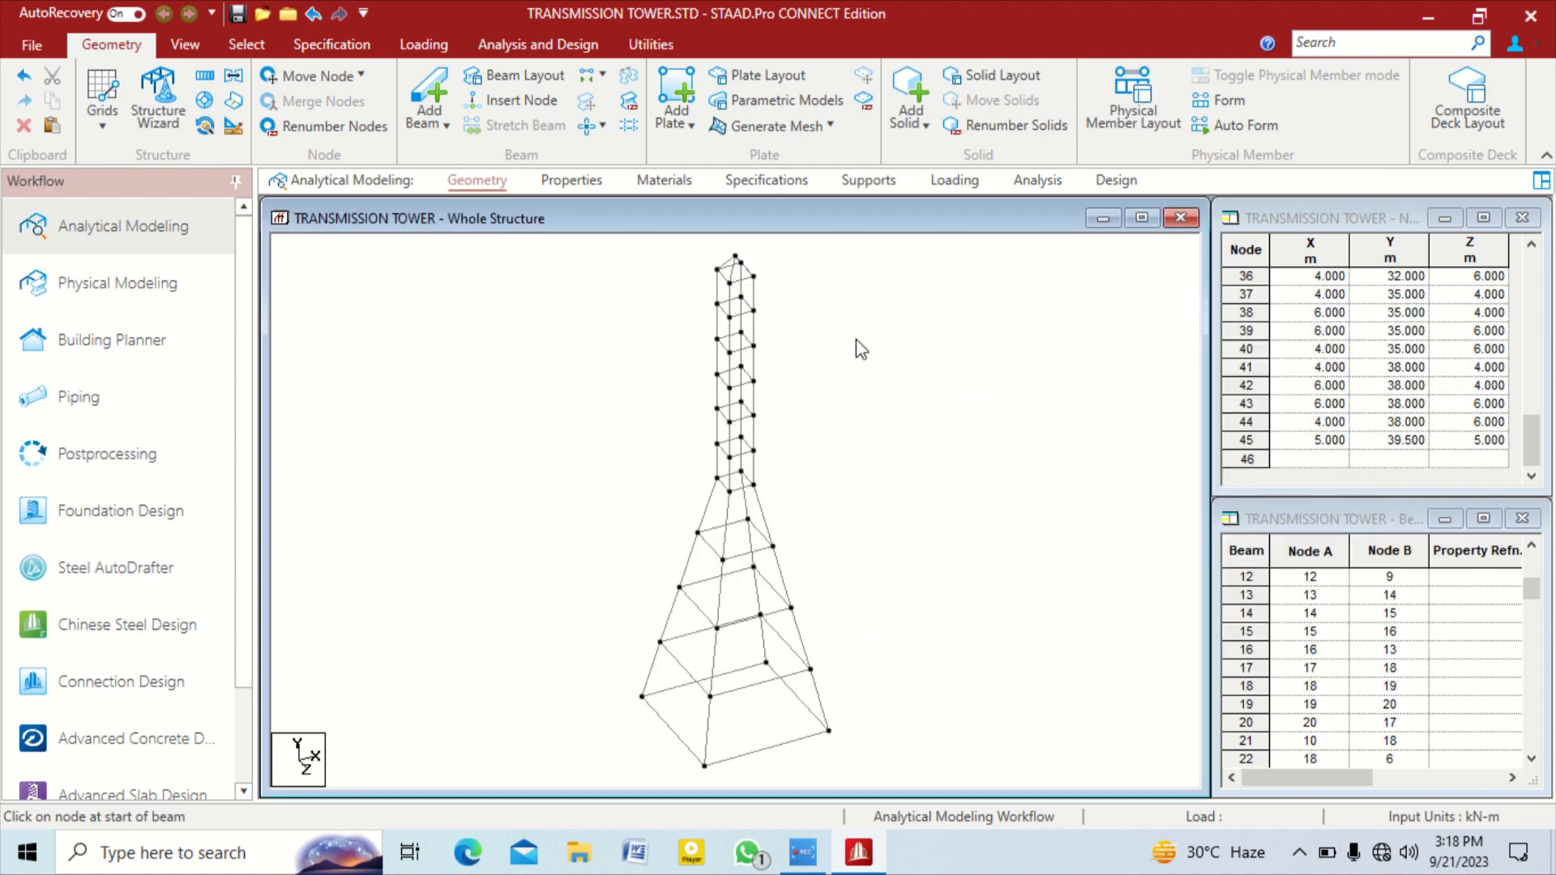
Add crossing diagonal beams on the front face of the tapered base's upper two levels
scroll(726, 486, up, 5)
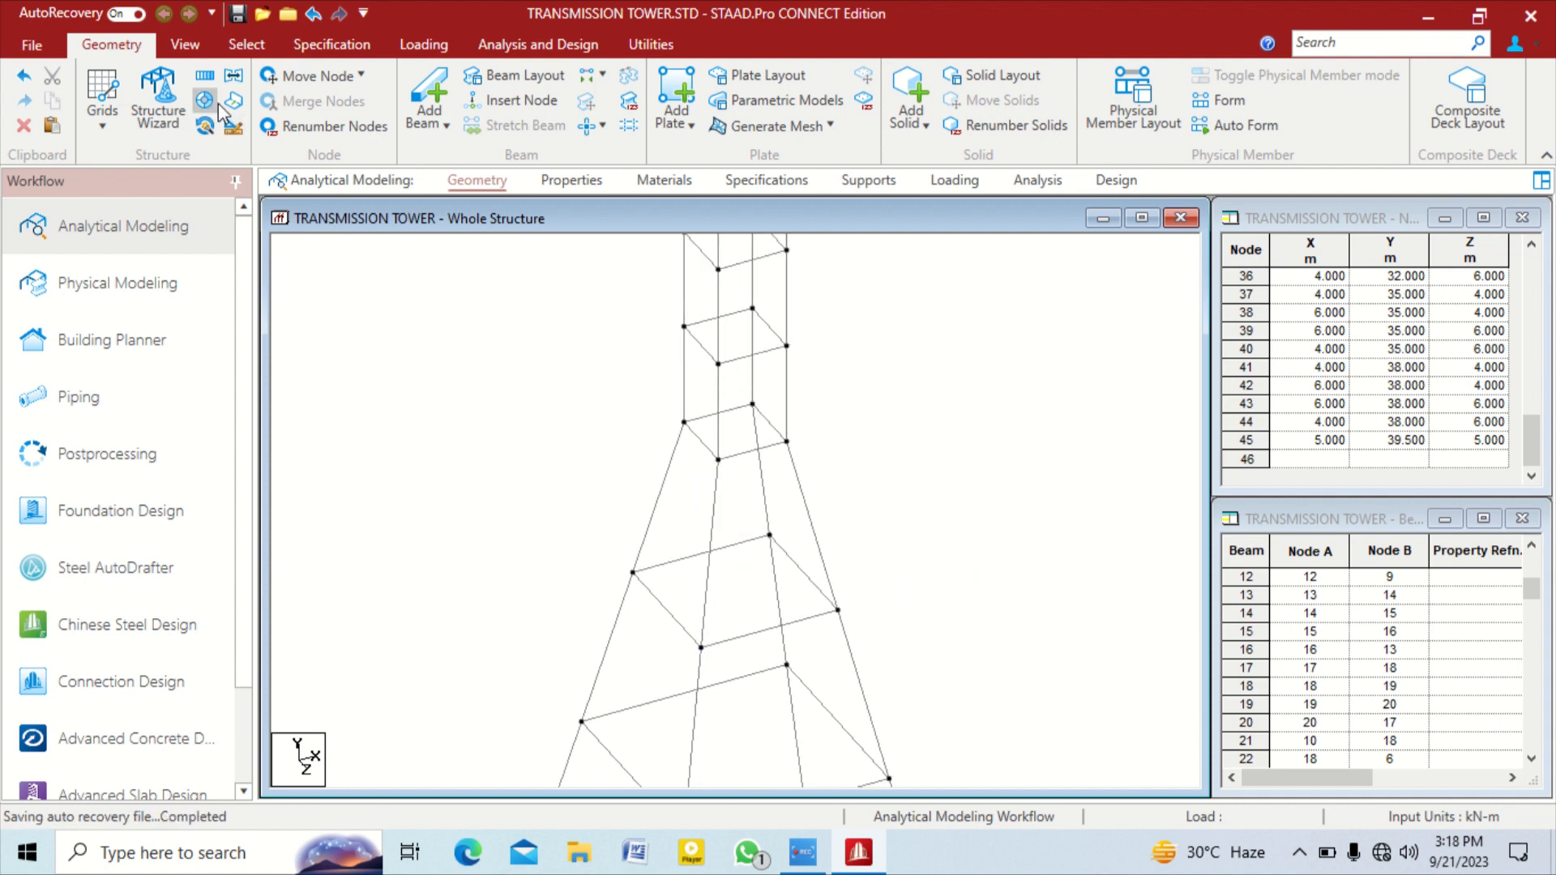
click(445, 89)
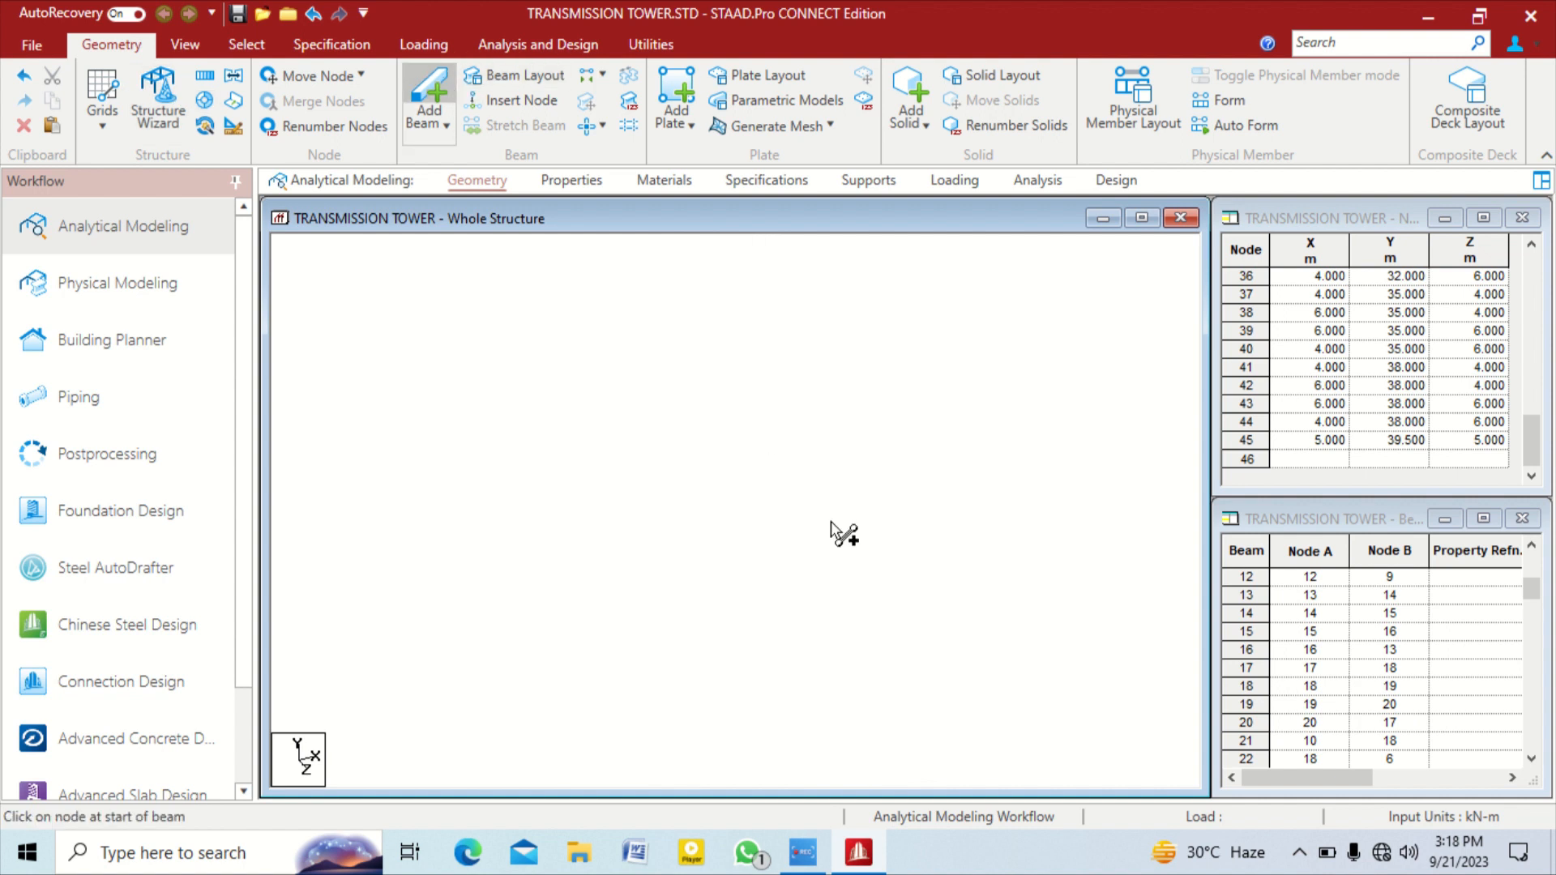
scroll(835, 454, down, 3)
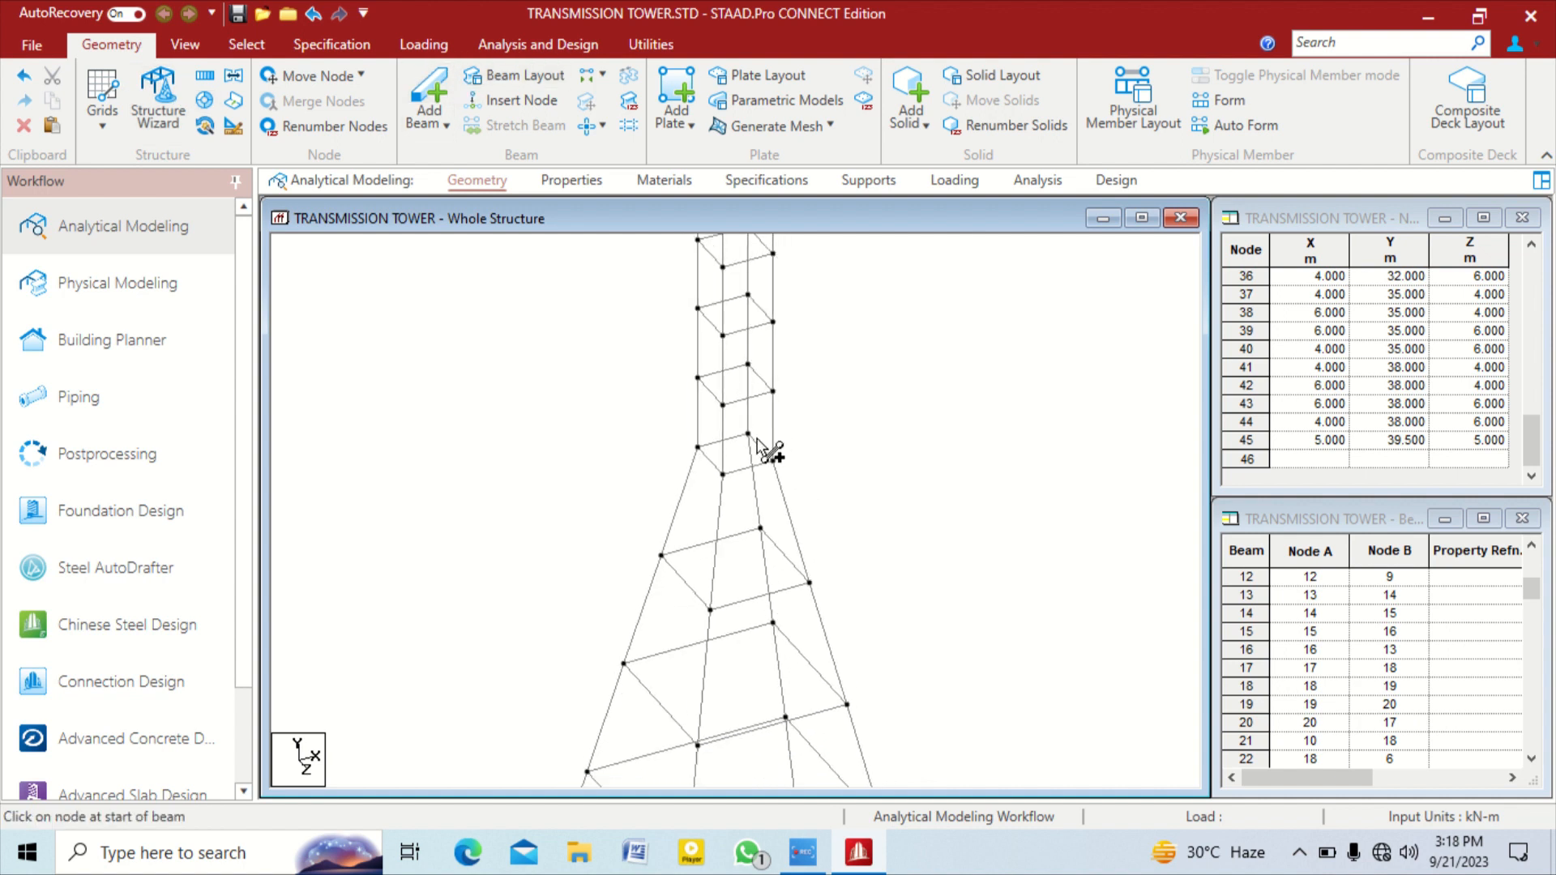
scroll(755, 434, down, 3)
scroll(747, 430, up, 2)
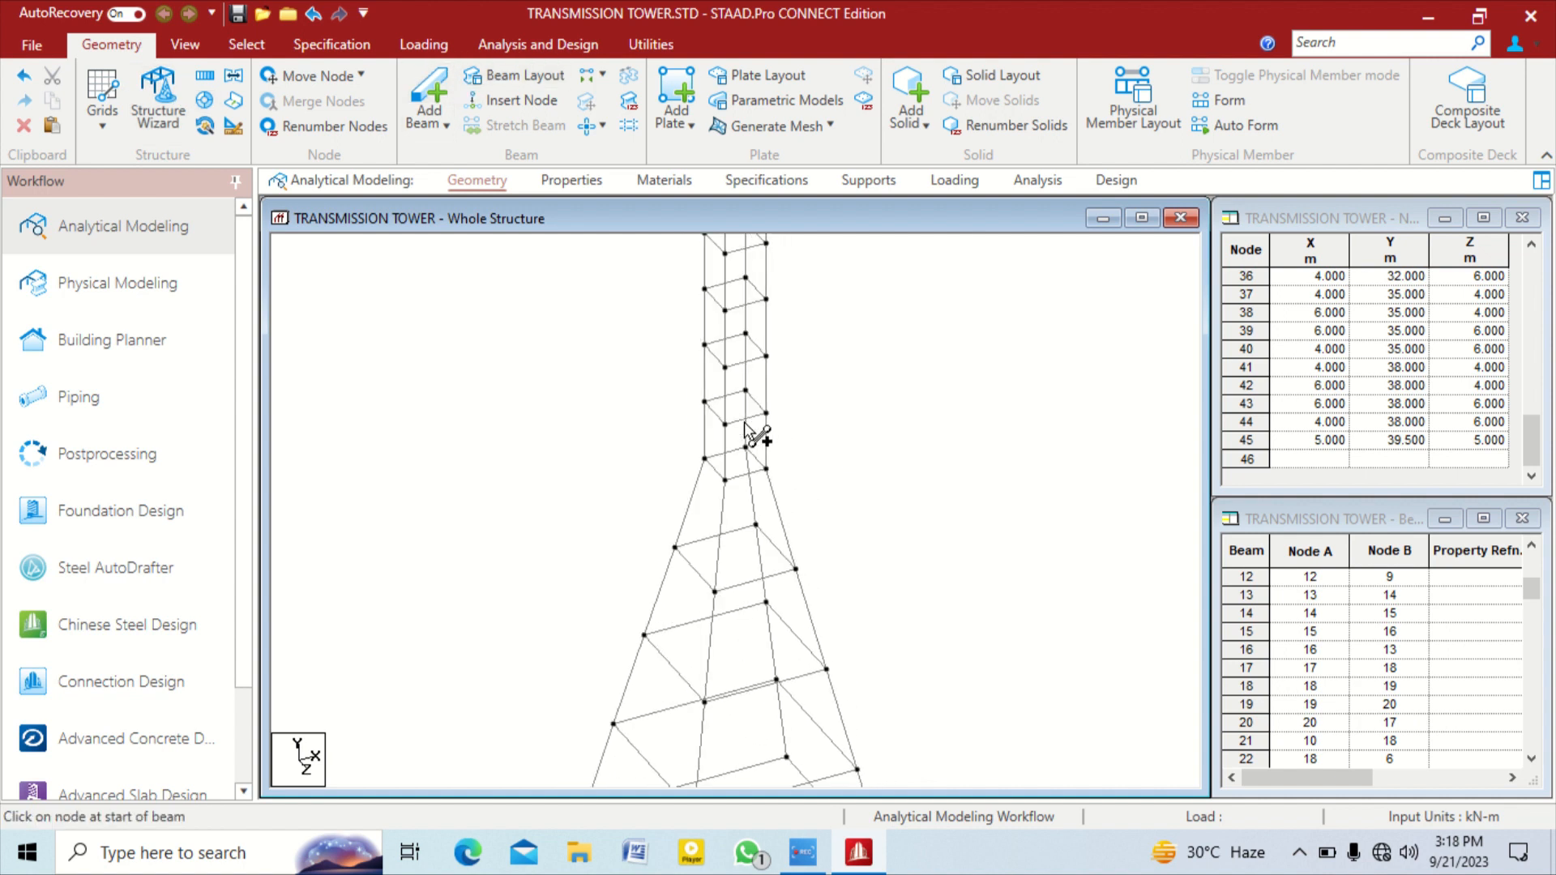
drag(725, 480, 796, 568)
drag(766, 468, 827, 668)
drag(796, 572, 704, 703)
Add crossing diagonal beams on the front face of the tapered base's lower two levels
scroll(756, 724, down, 2)
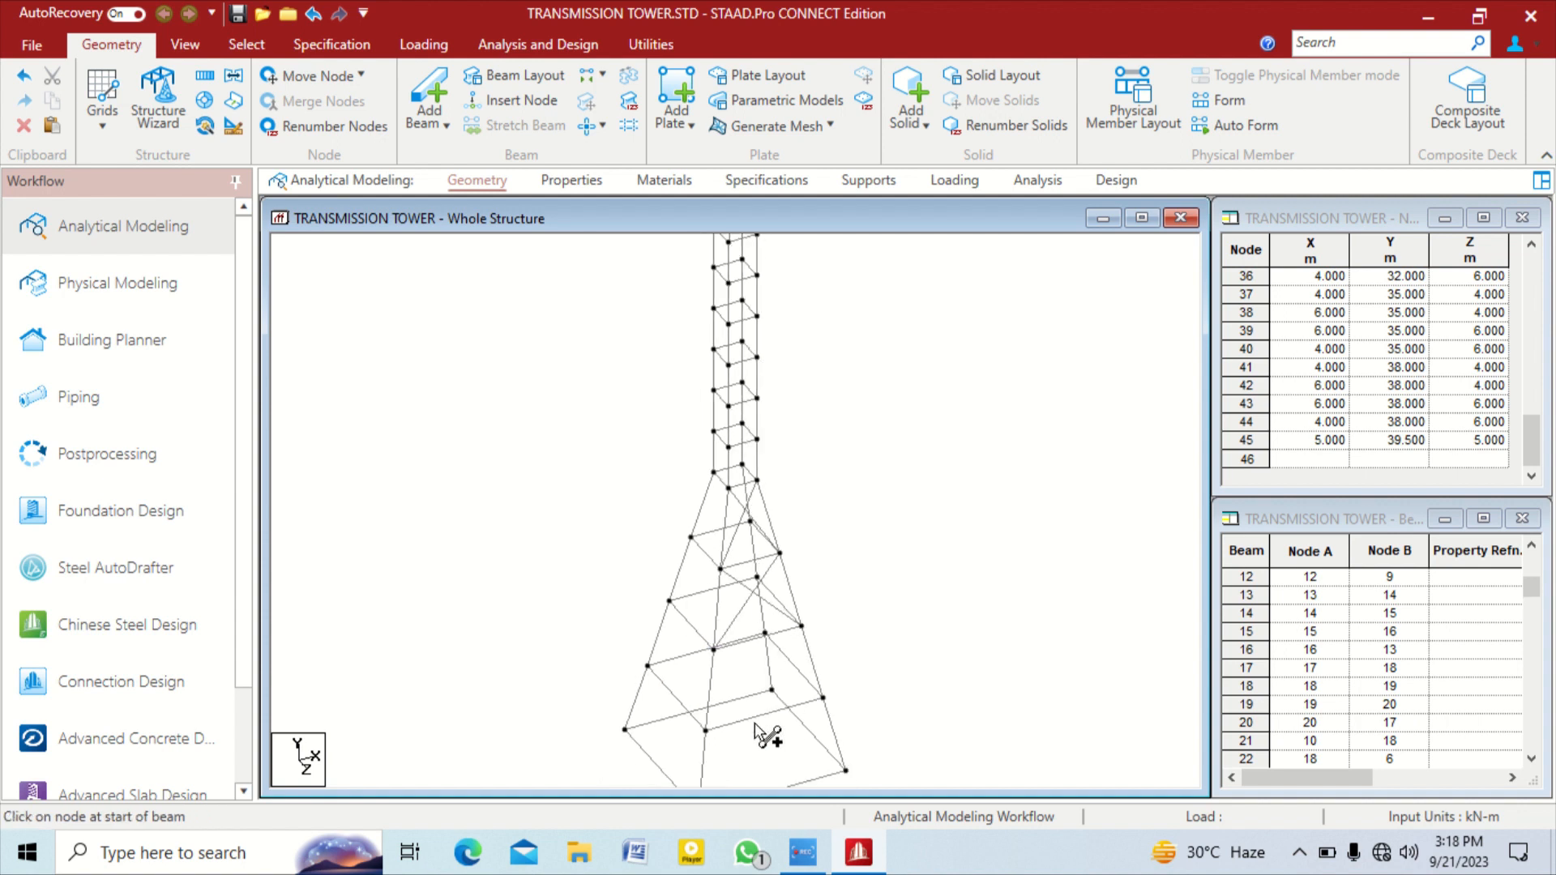
drag(716, 646, 822, 697)
drag(802, 626, 845, 770)
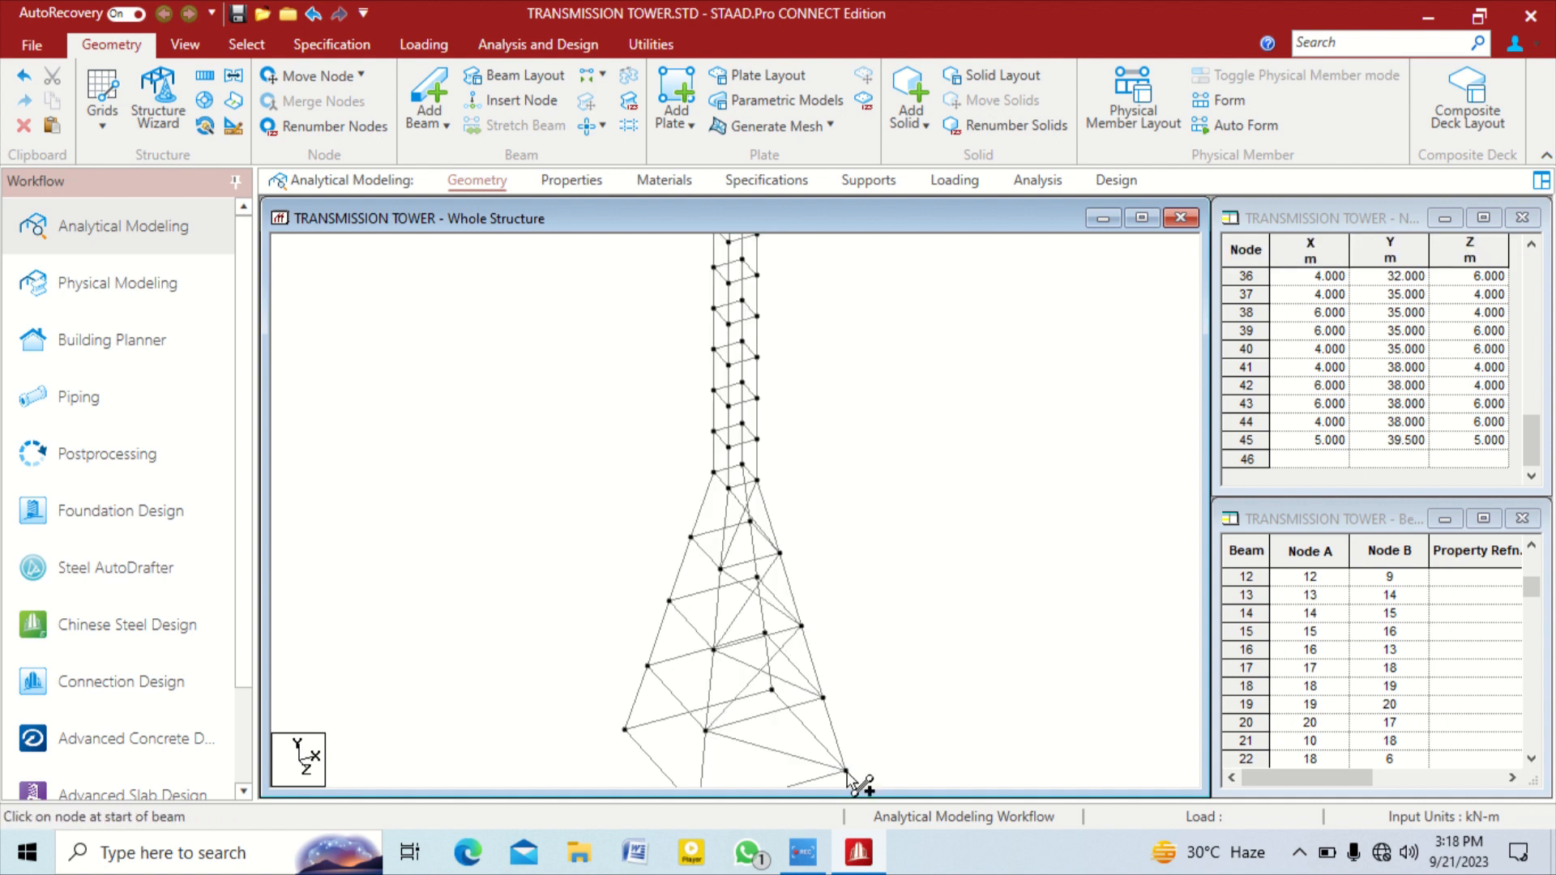
scroll(845, 771, down, 3)
mouse_move(781, 619)
mouse_down()
mouse_move(733, 674)
mouse_move(714, 638)
mouse_up()
Add crossing diagonal beams in all six 3 m bays on the front face of the straight upper shaft
scroll(740, 377, up, 3)
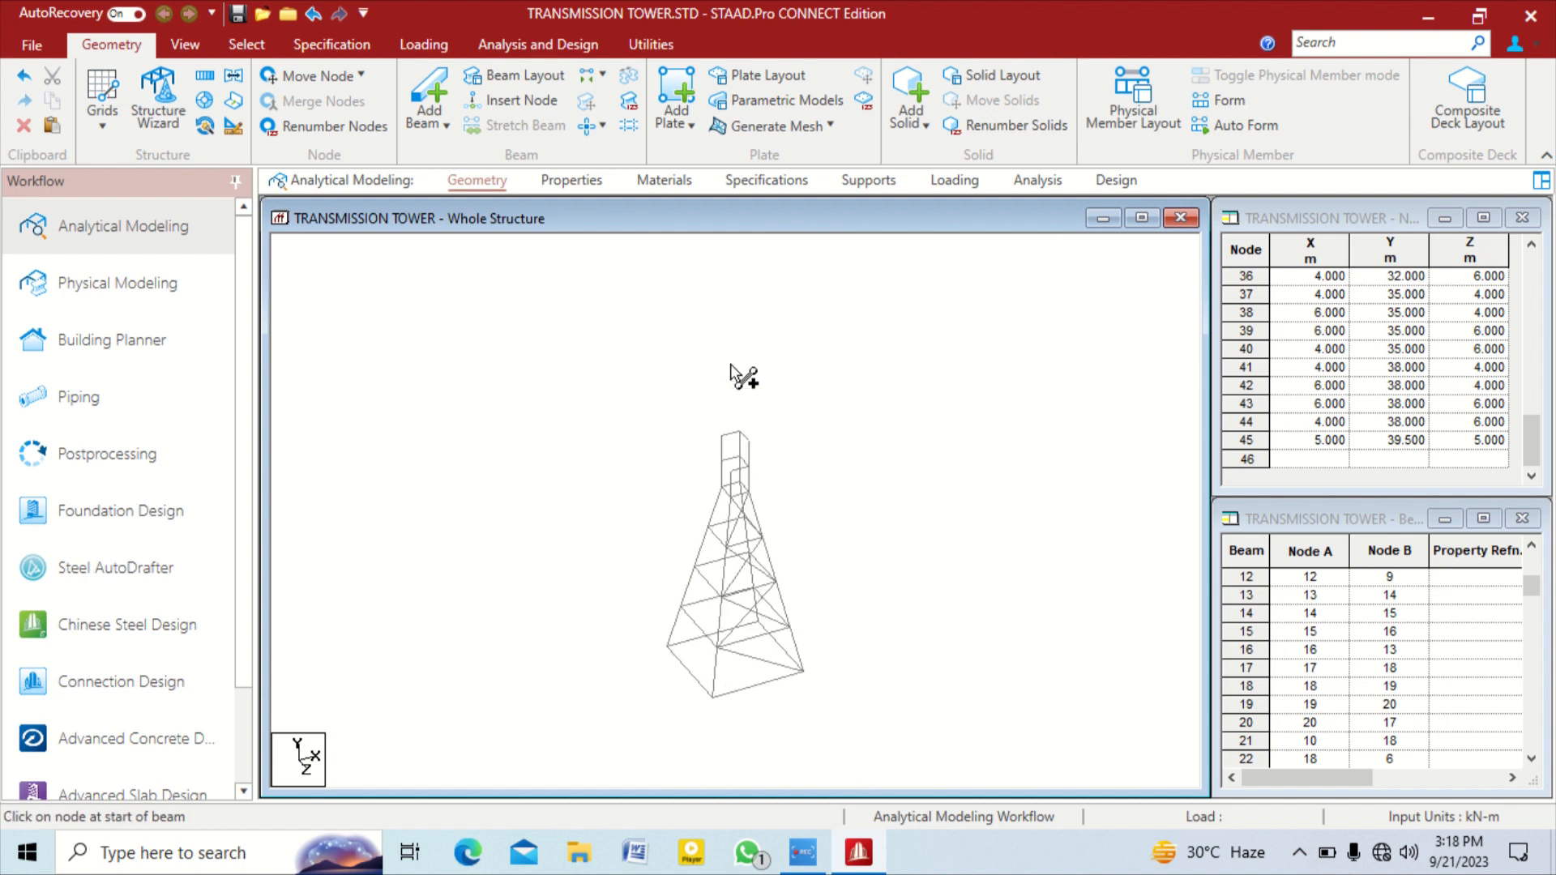
mouse_move(728, 438)
mouse_down()
mouse_move(760, 480)
mouse_move(760, 431)
mouse_move(727, 392)
mouse_move(726, 441)
mouse_up()
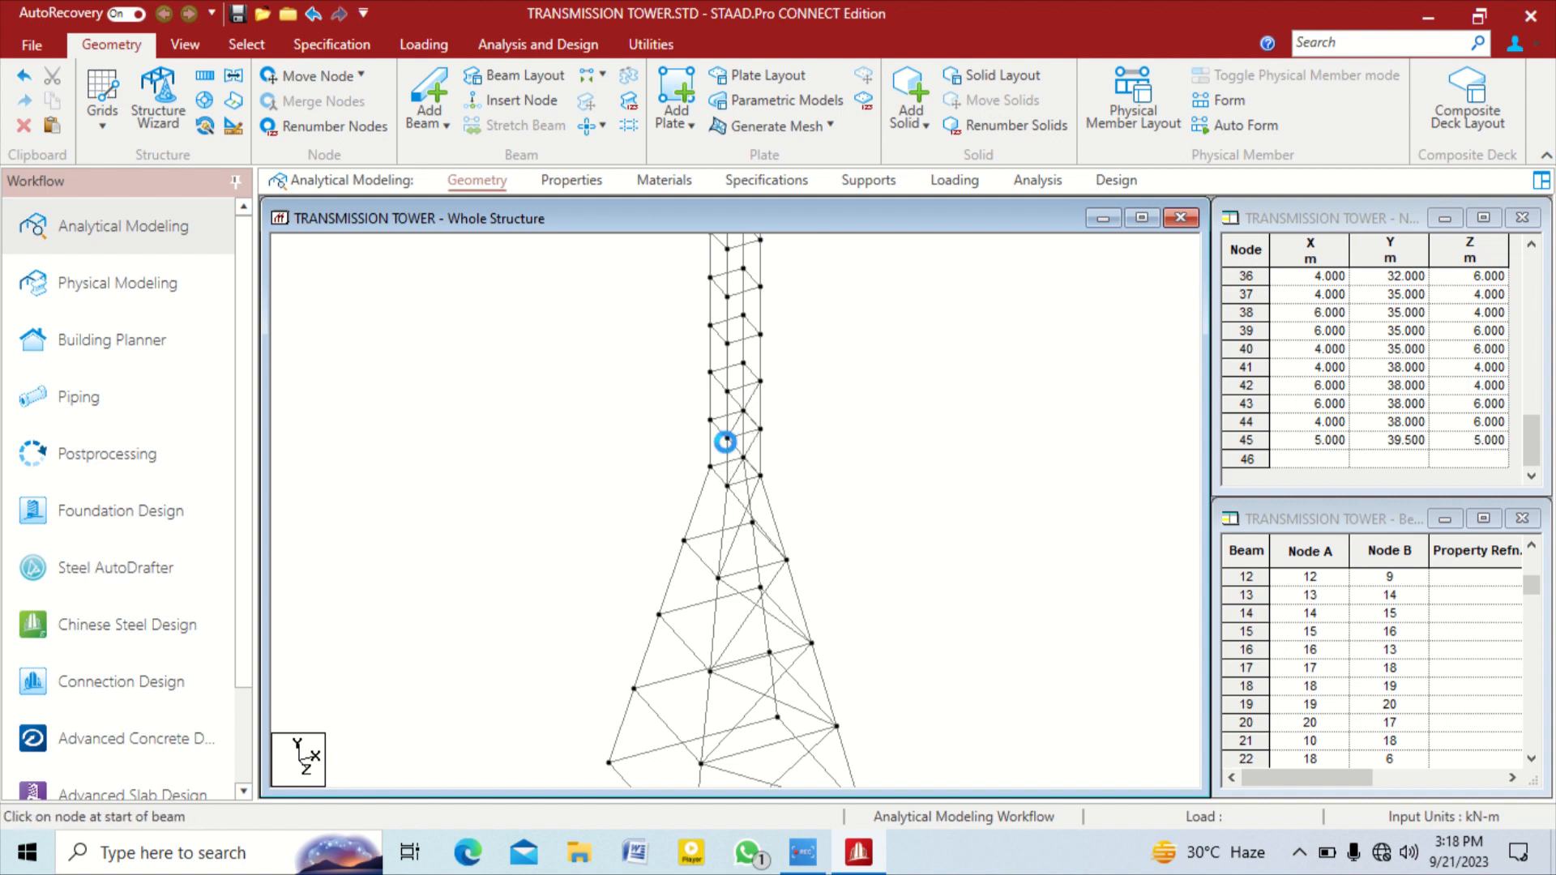
drag(728, 344, 728, 391)
drag(729, 298, 726, 344)
scroll(756, 302, down, 2)
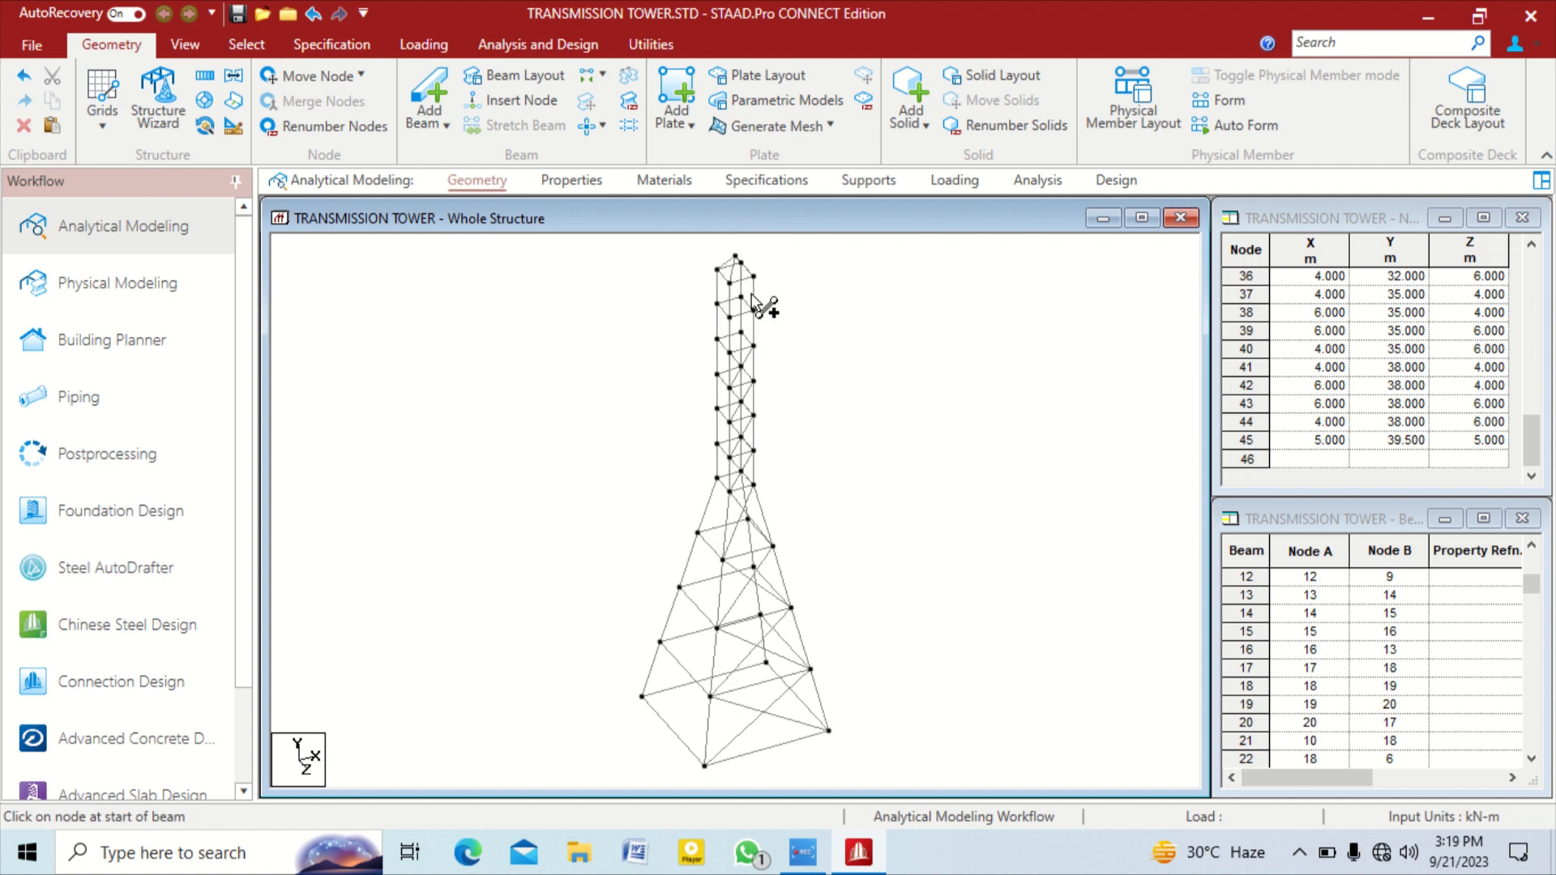
drag(729, 317, 728, 354)
drag(730, 284, 729, 317)
scroll(695, 316, up, 3)
scroll(695, 316, down, 4)
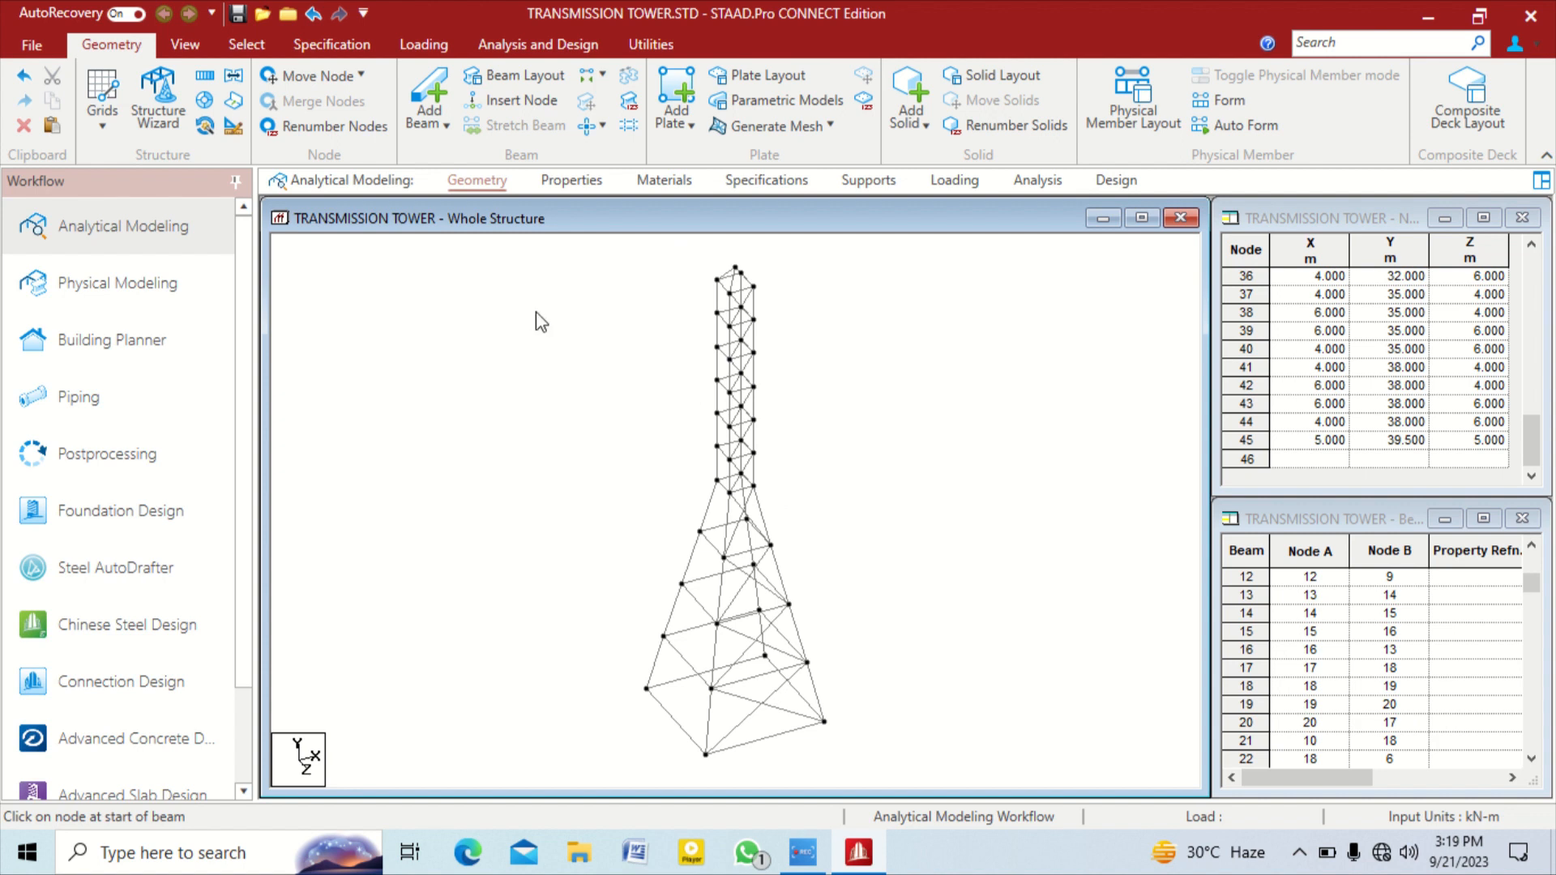
Select all front-face diagonals in front view and, in isometric view, apply a 3D Circular repeat about Y through the apex node, 360 degrees in 4 steps
click(185, 45)
click(470, 104)
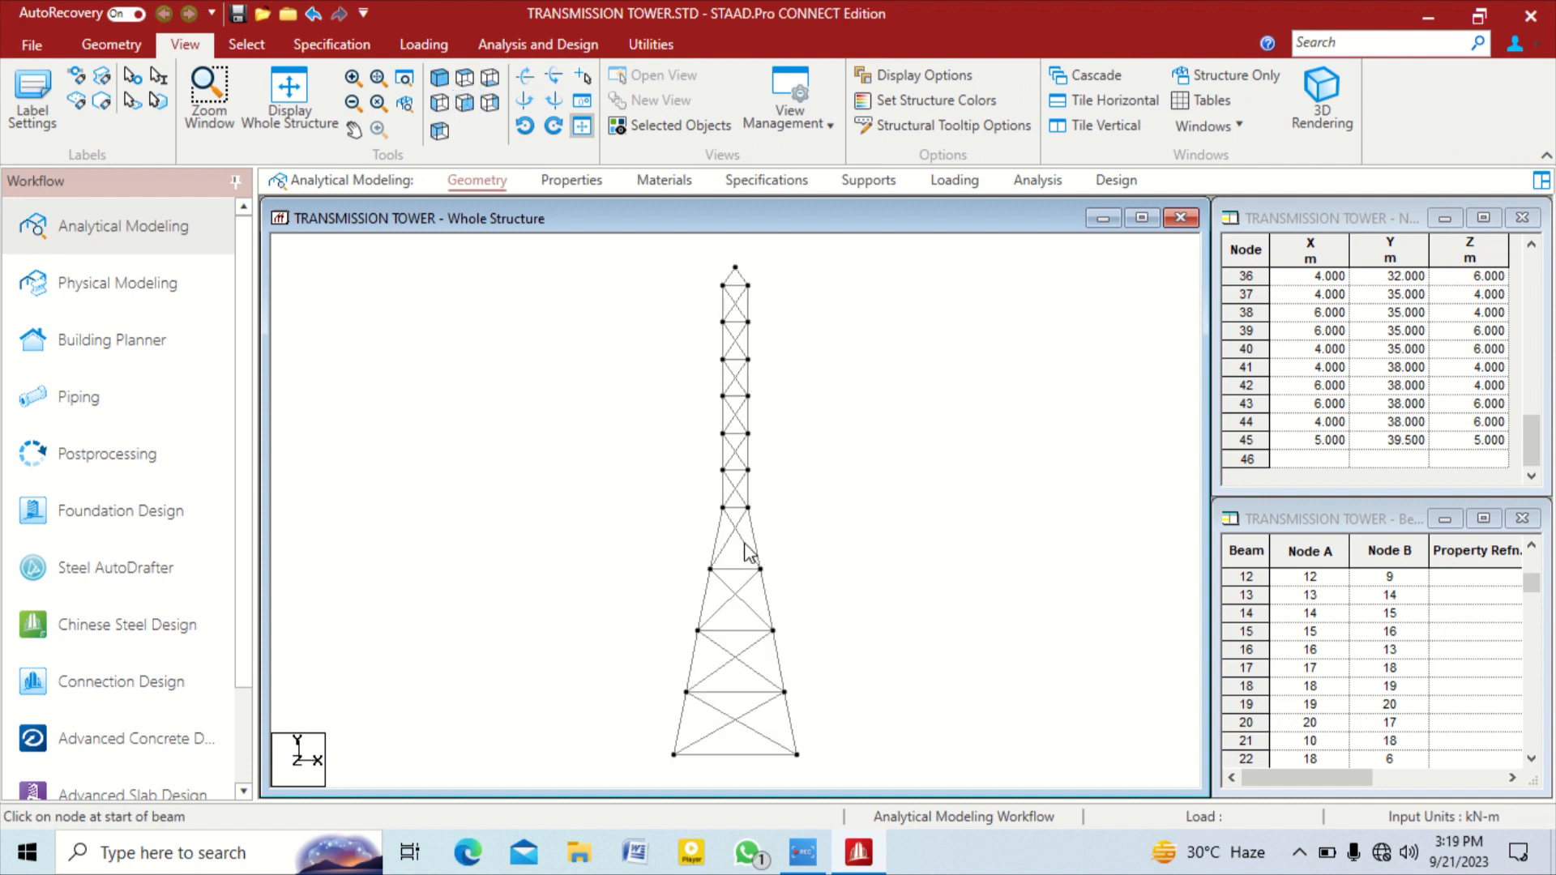
click(736, 539)
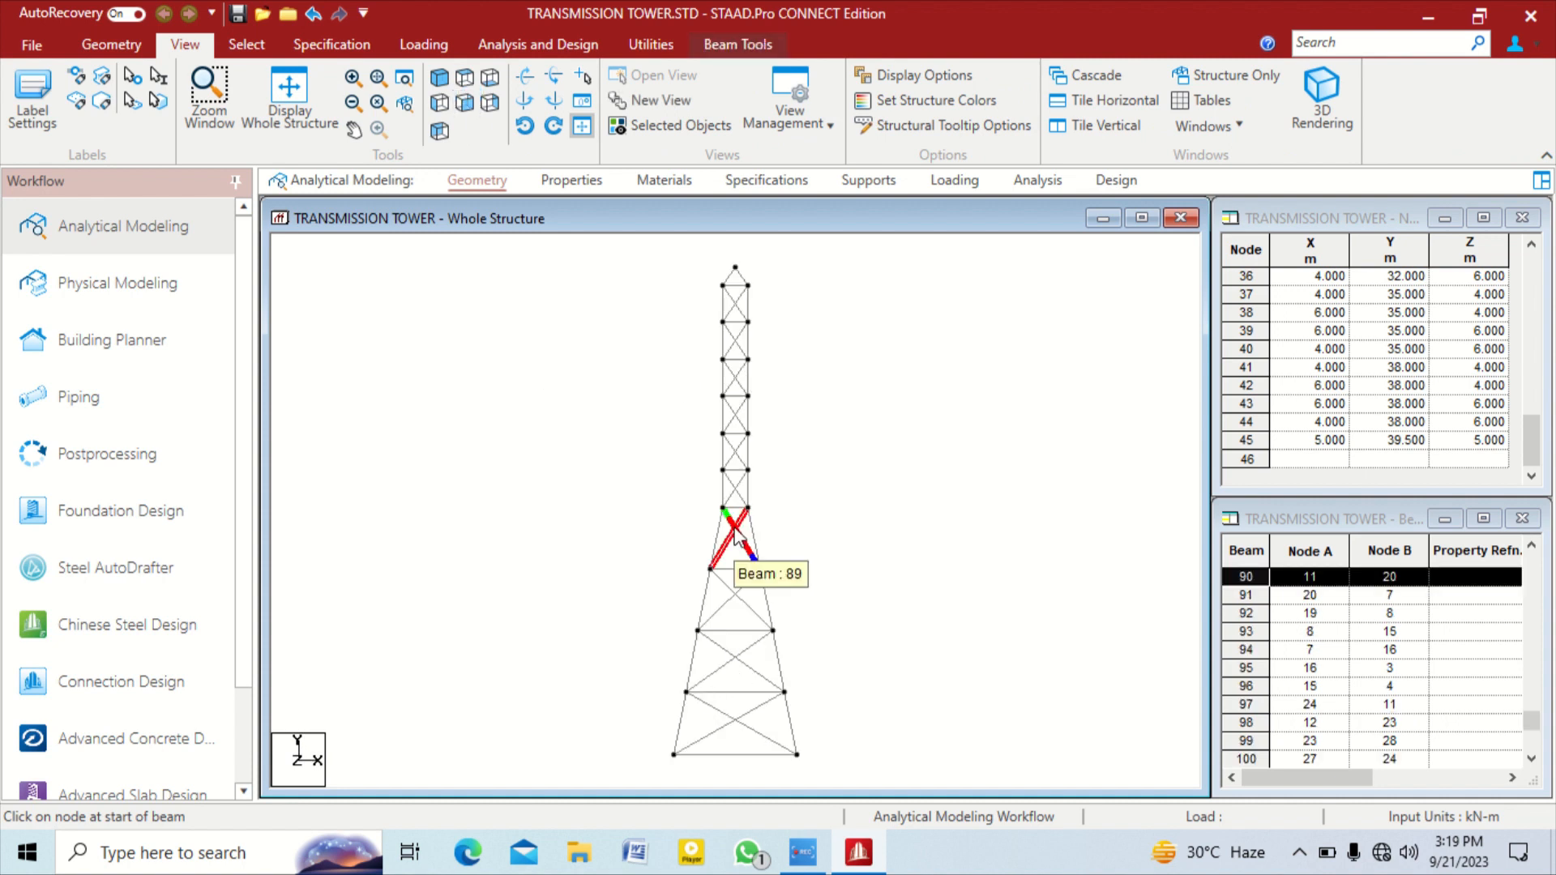
ctrl+click(733, 597)
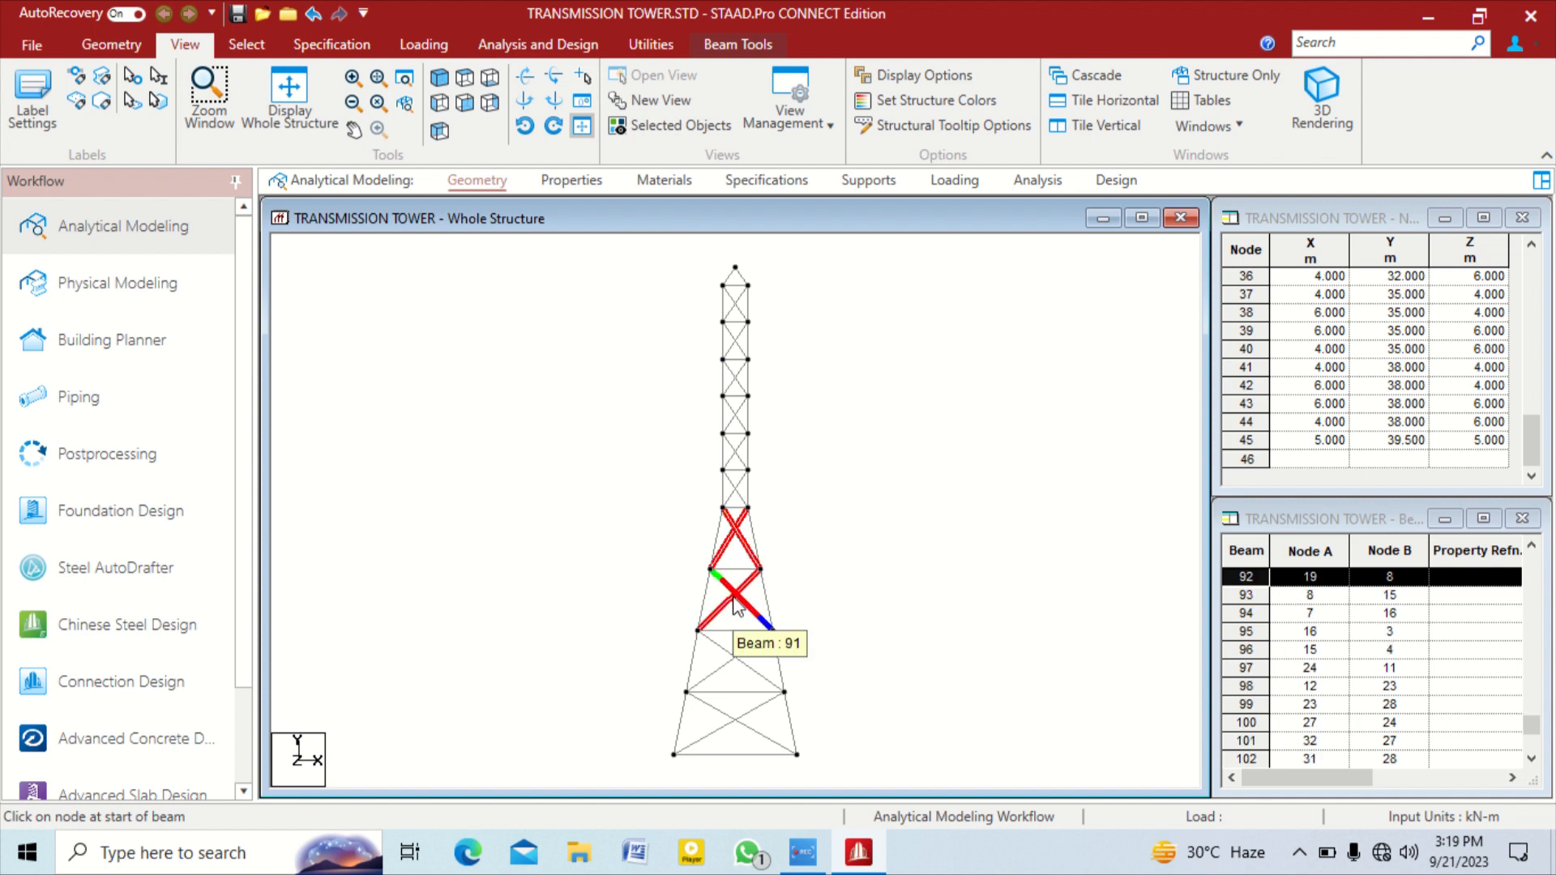
ctrl+click(736, 679)
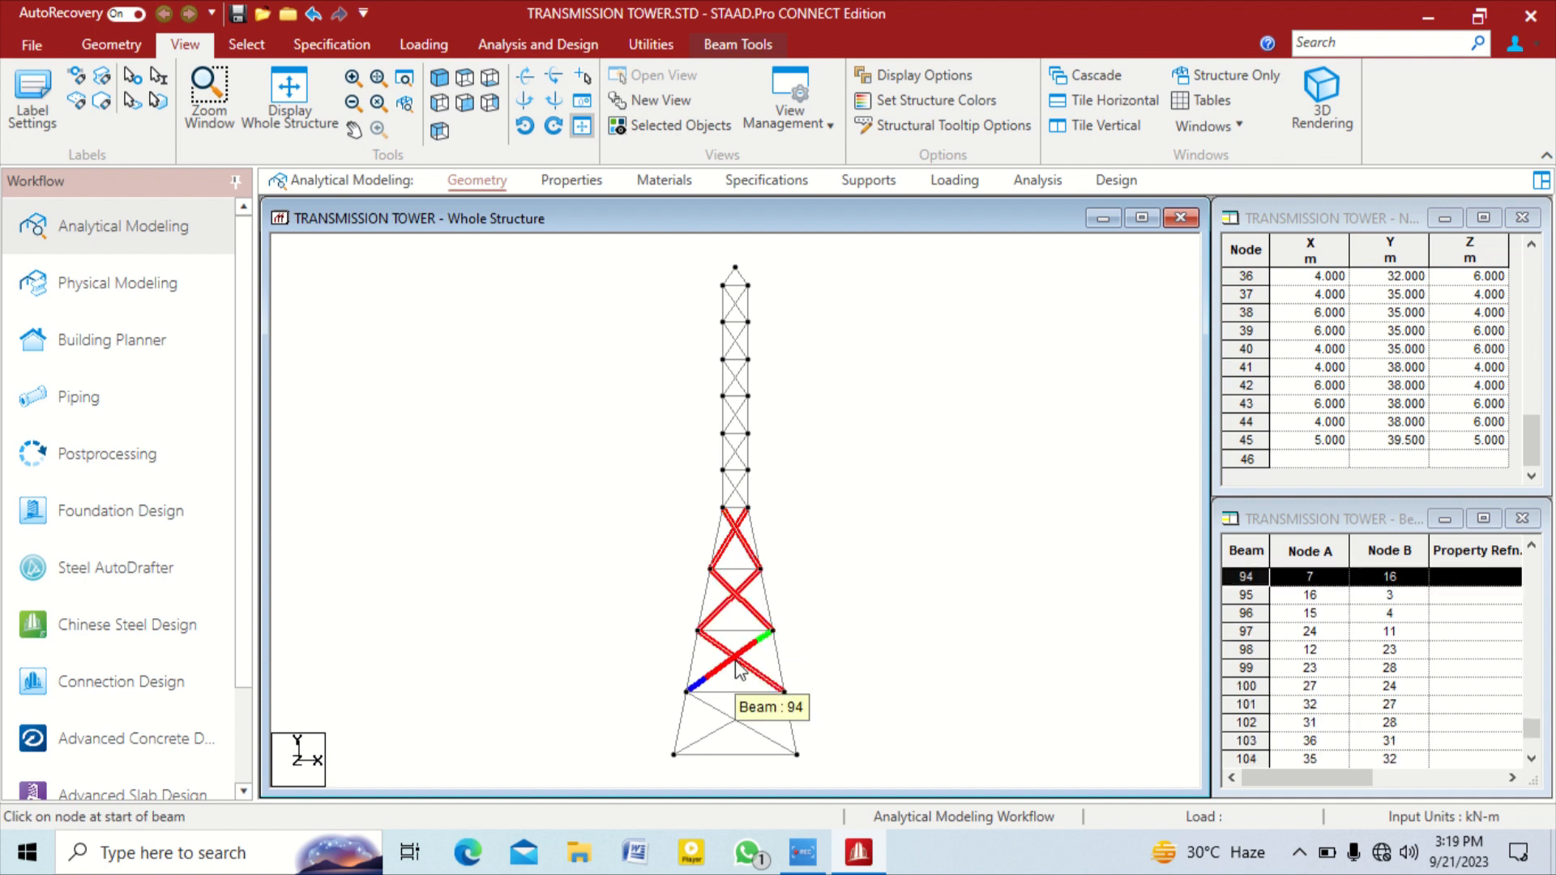
ctrl+click(738, 727)
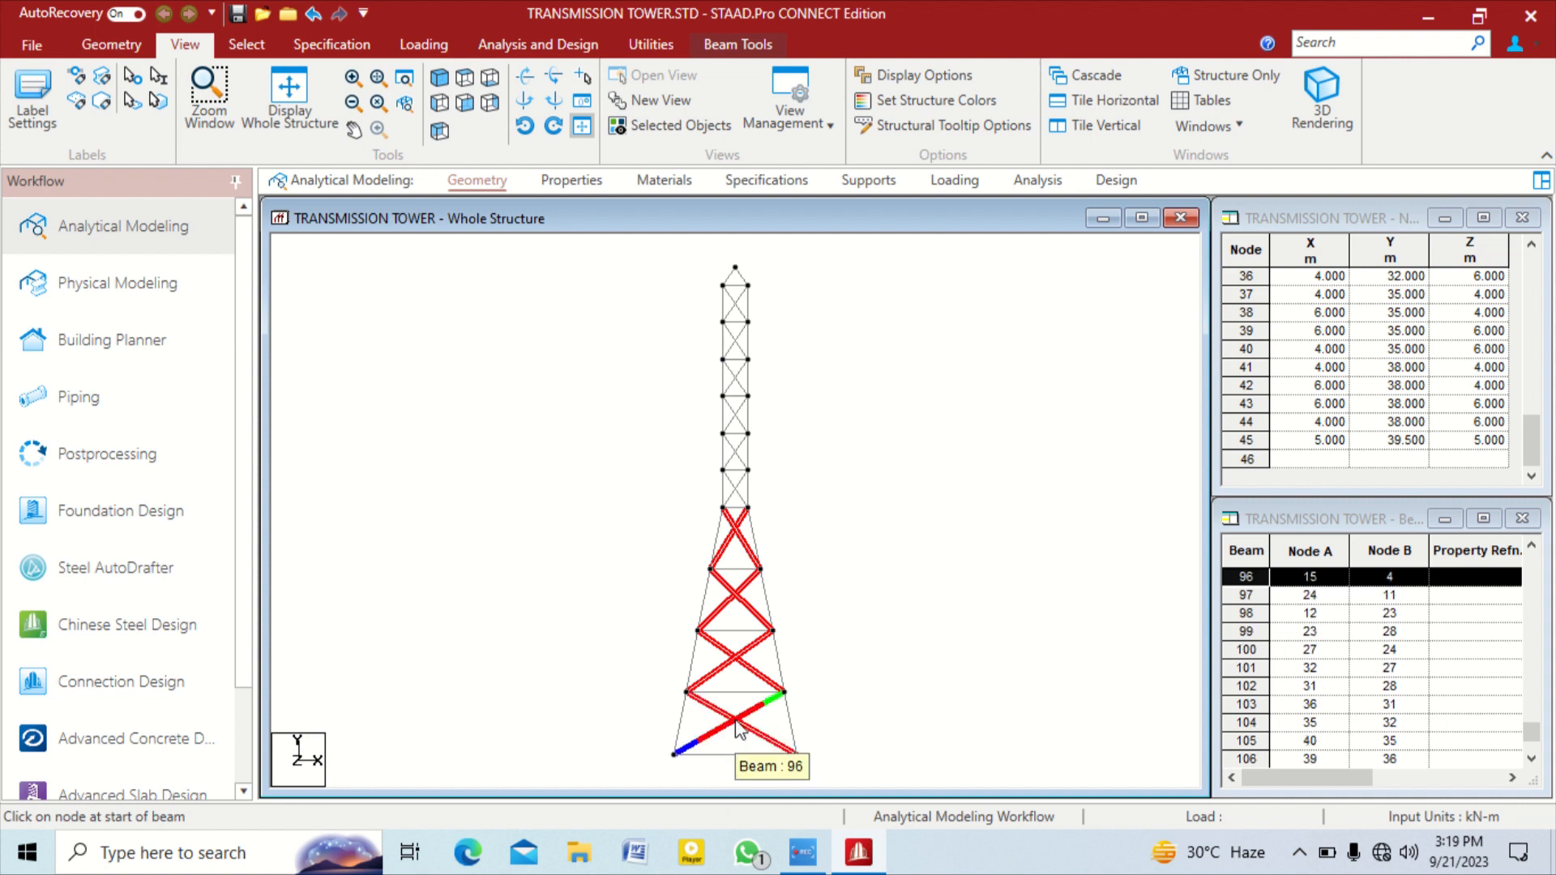
ctrl+click(739, 488)
ctrl+click(735, 451)
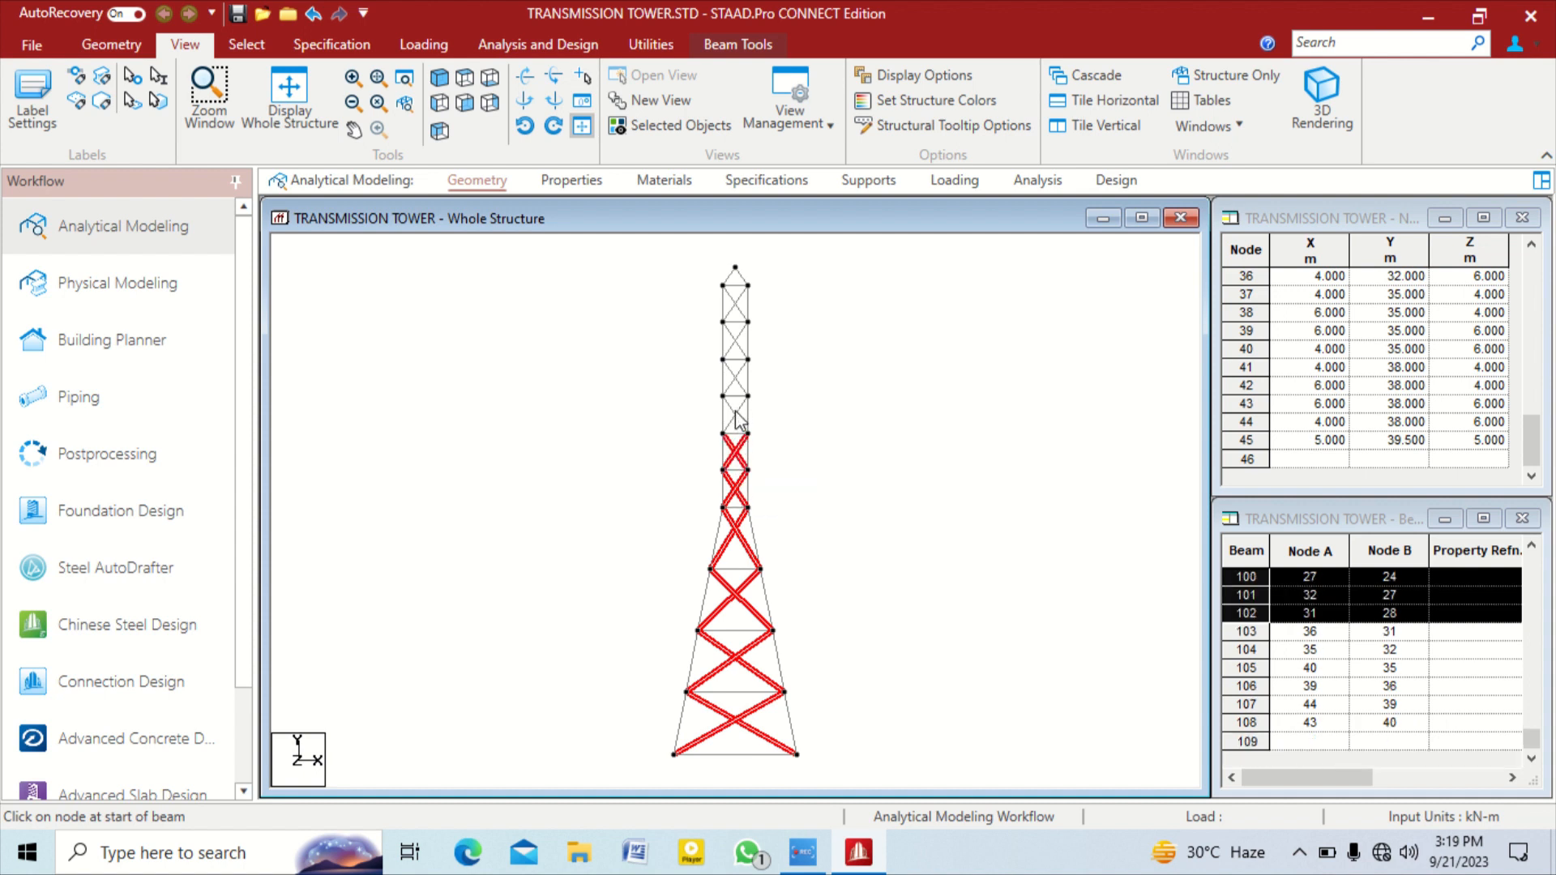
ctrl+click(735, 385)
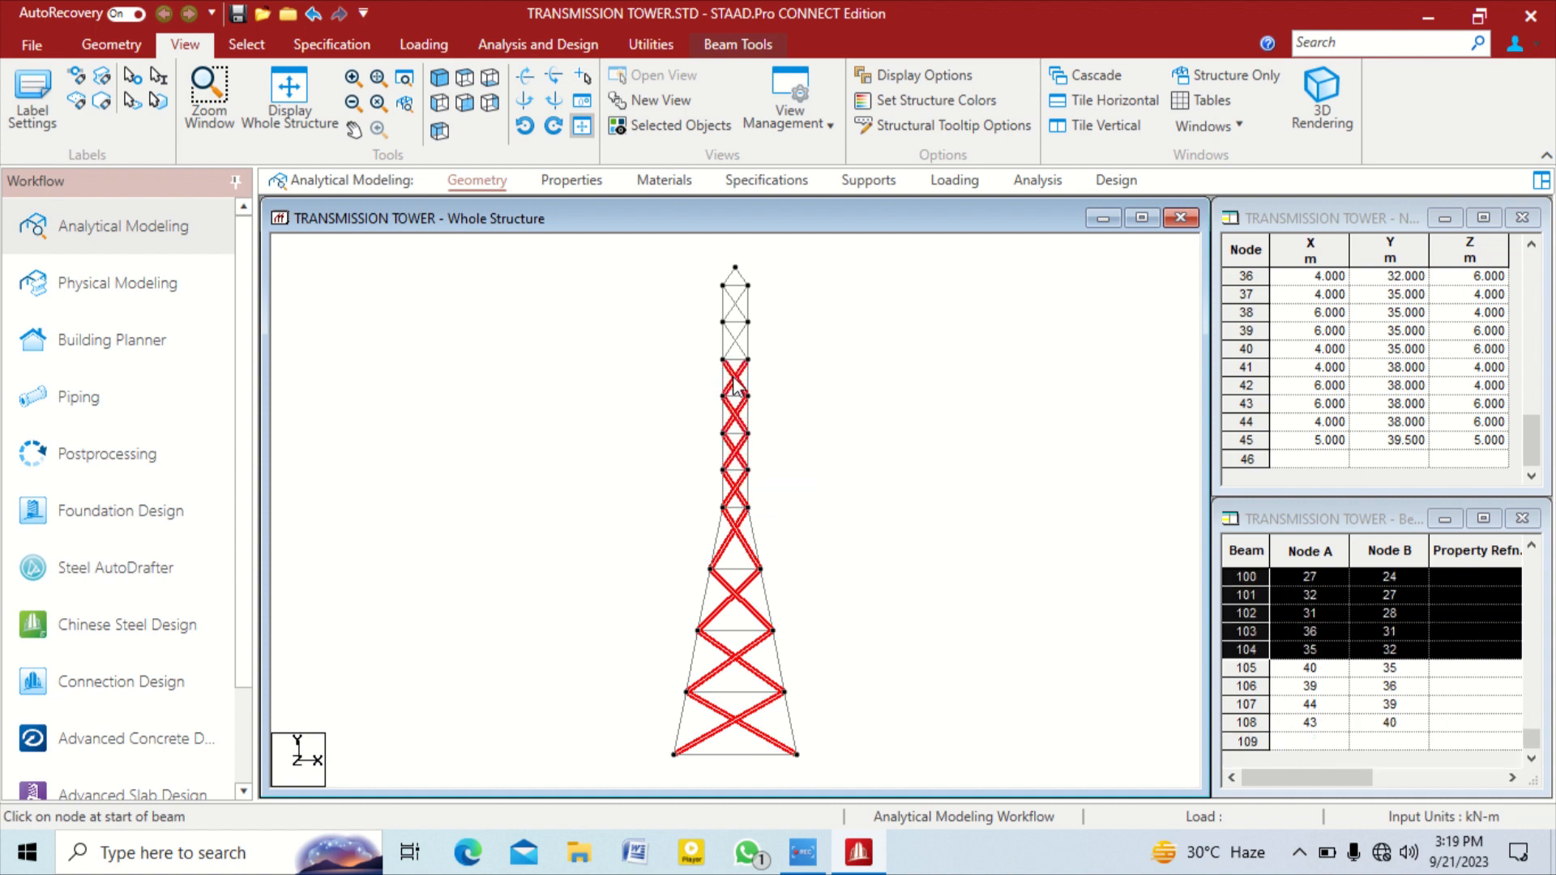
ctrl+click(734, 345)
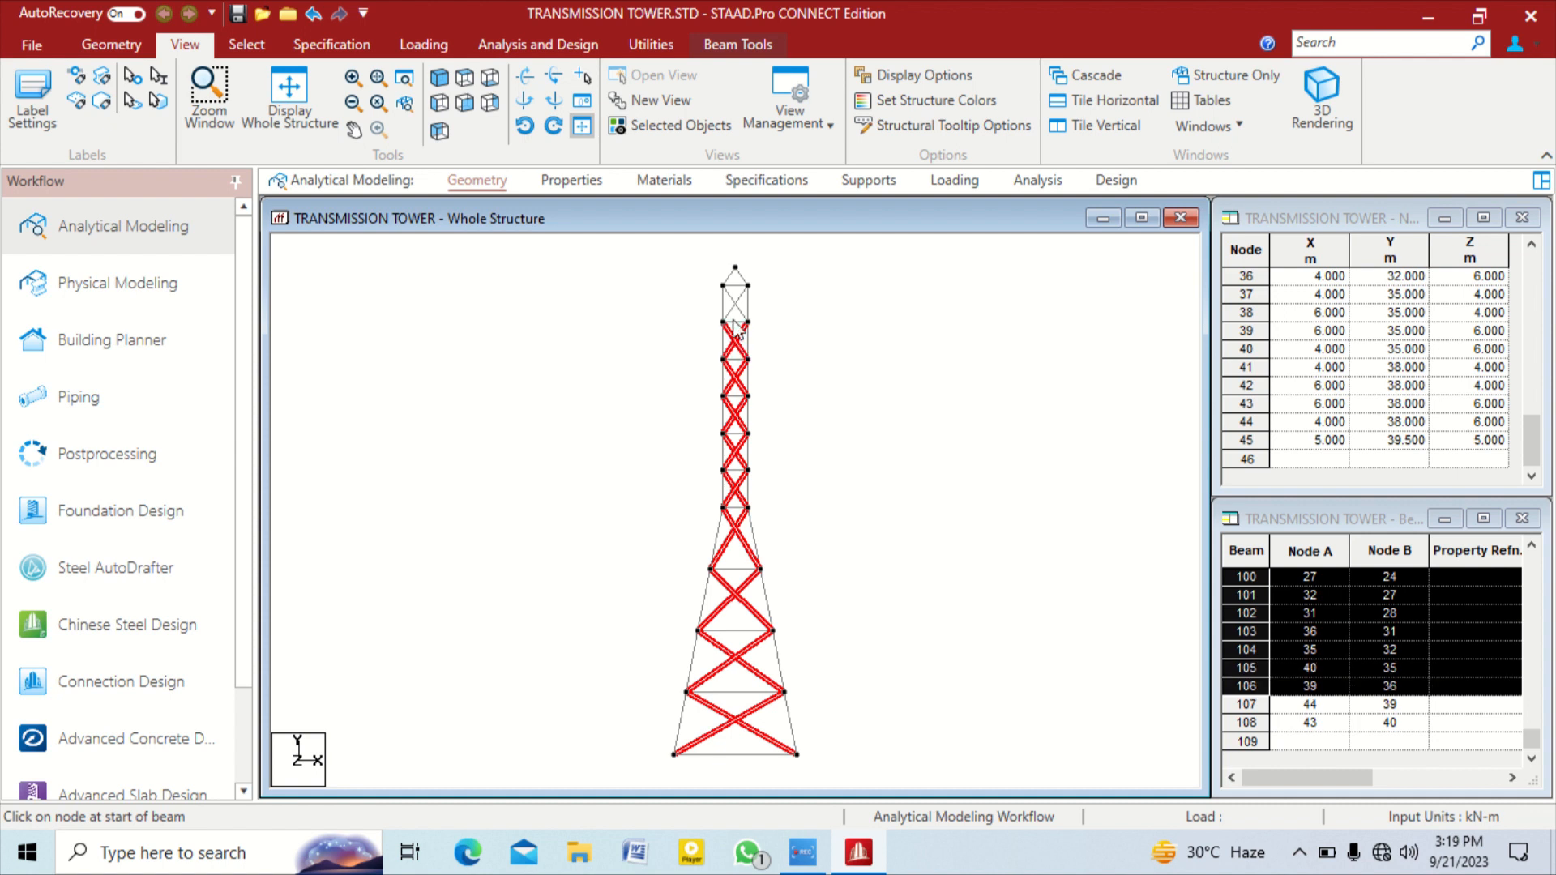
ctrl+click(734, 312)
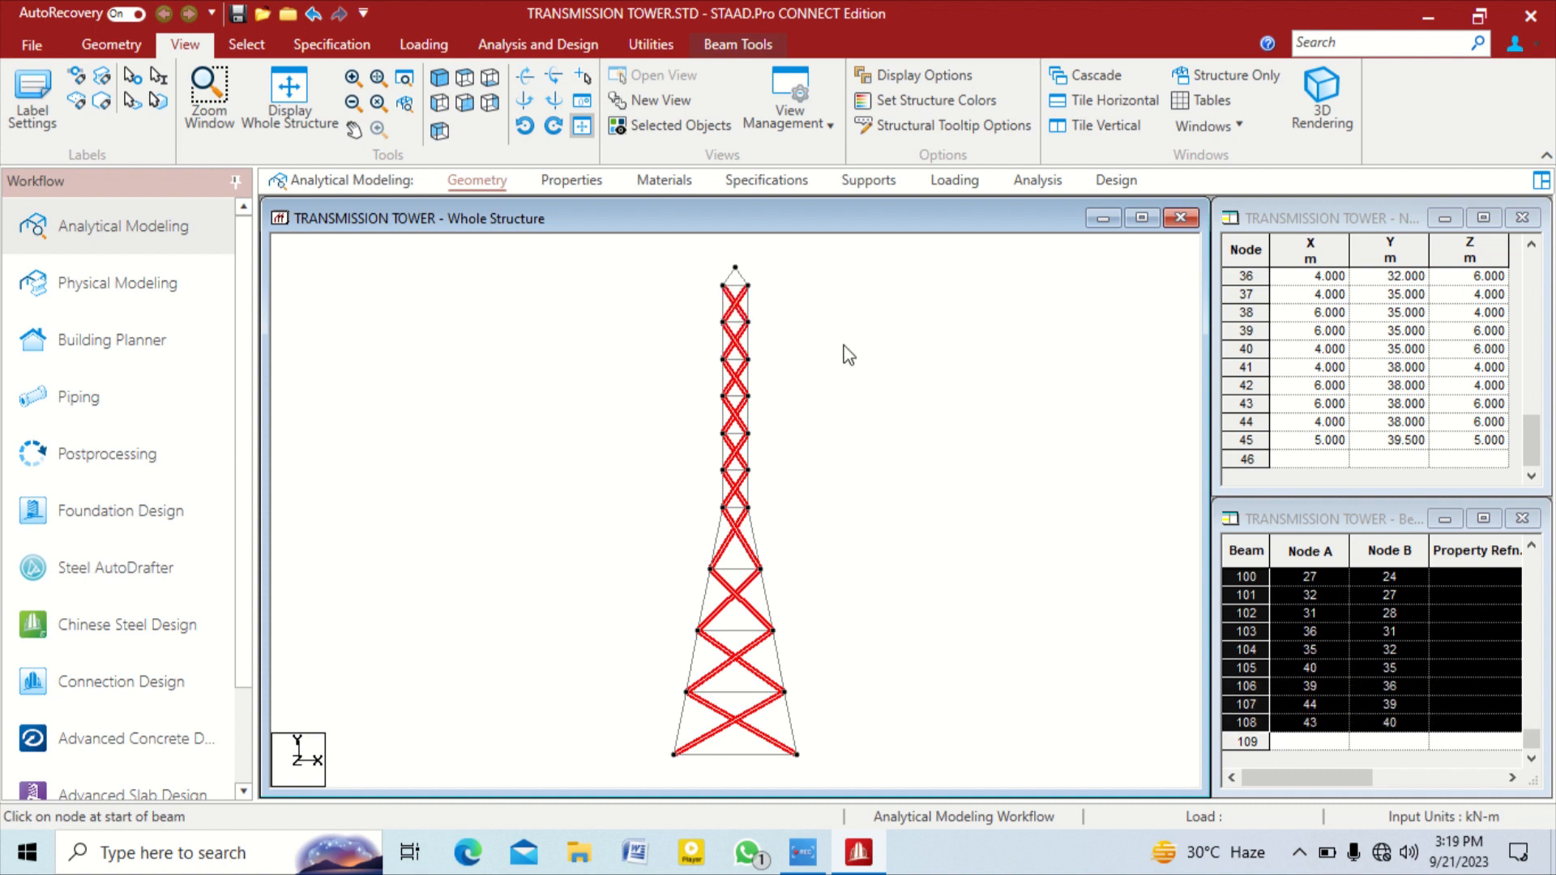
click(438, 77)
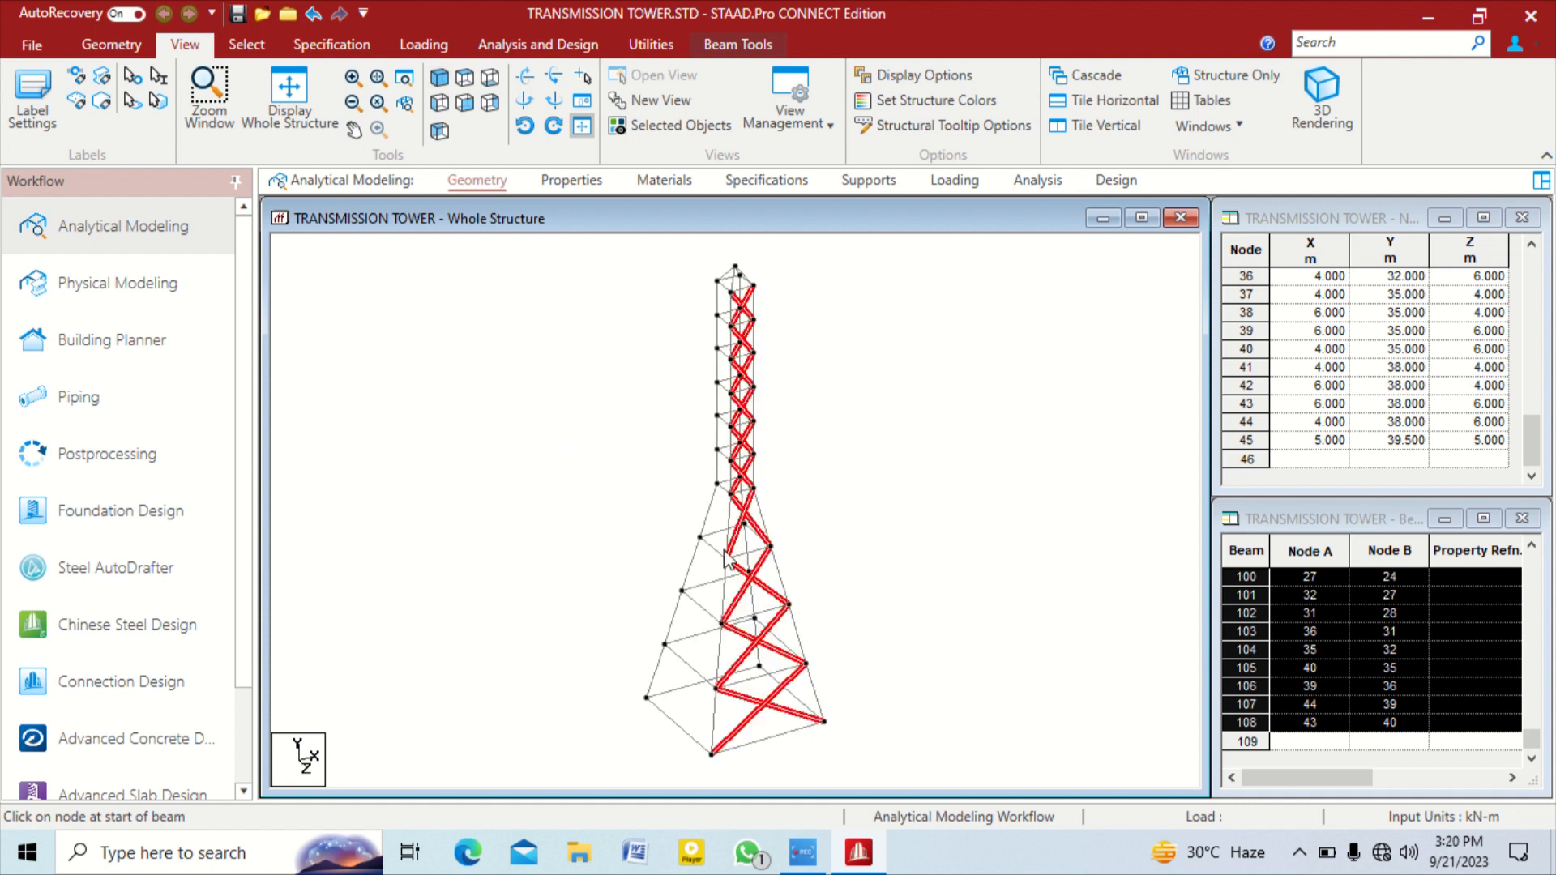
click(102, 47)
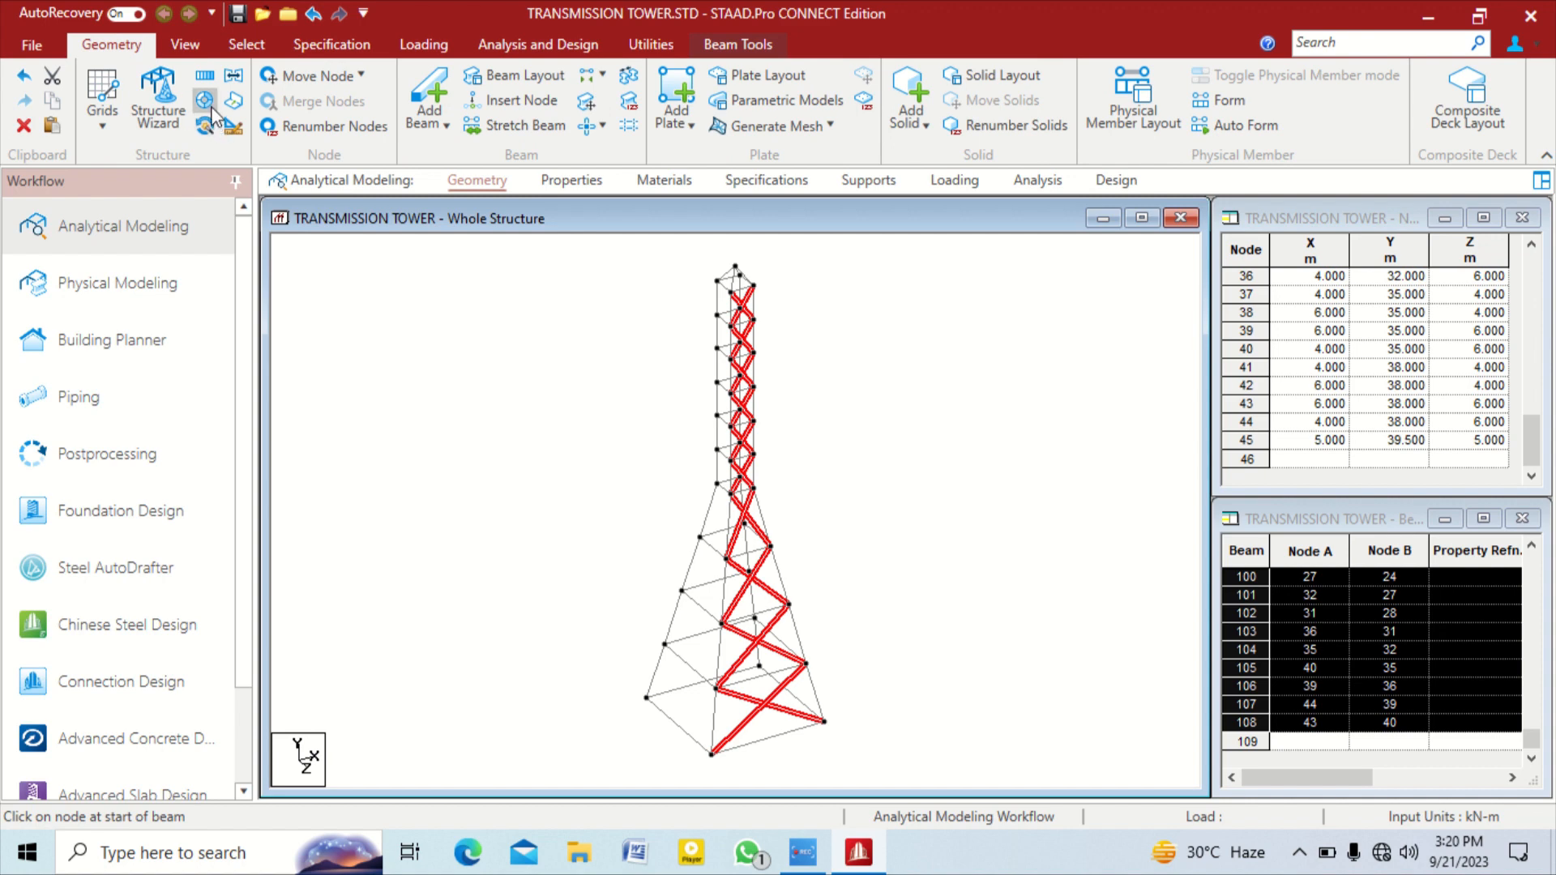
click(209, 104)
drag(783, 337, 993, 231)
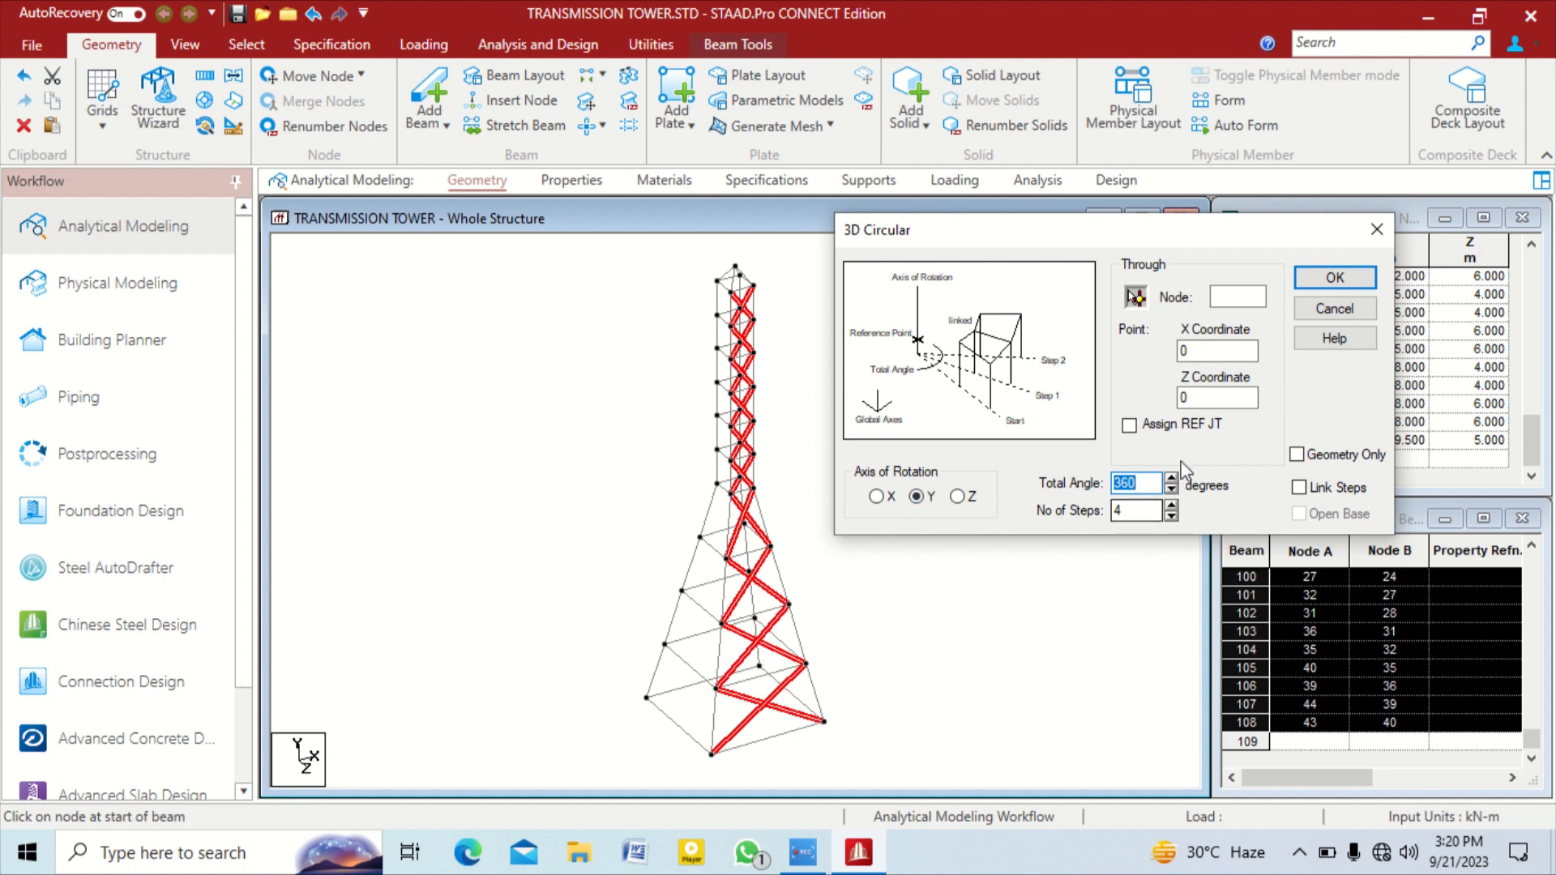
click(1135, 298)
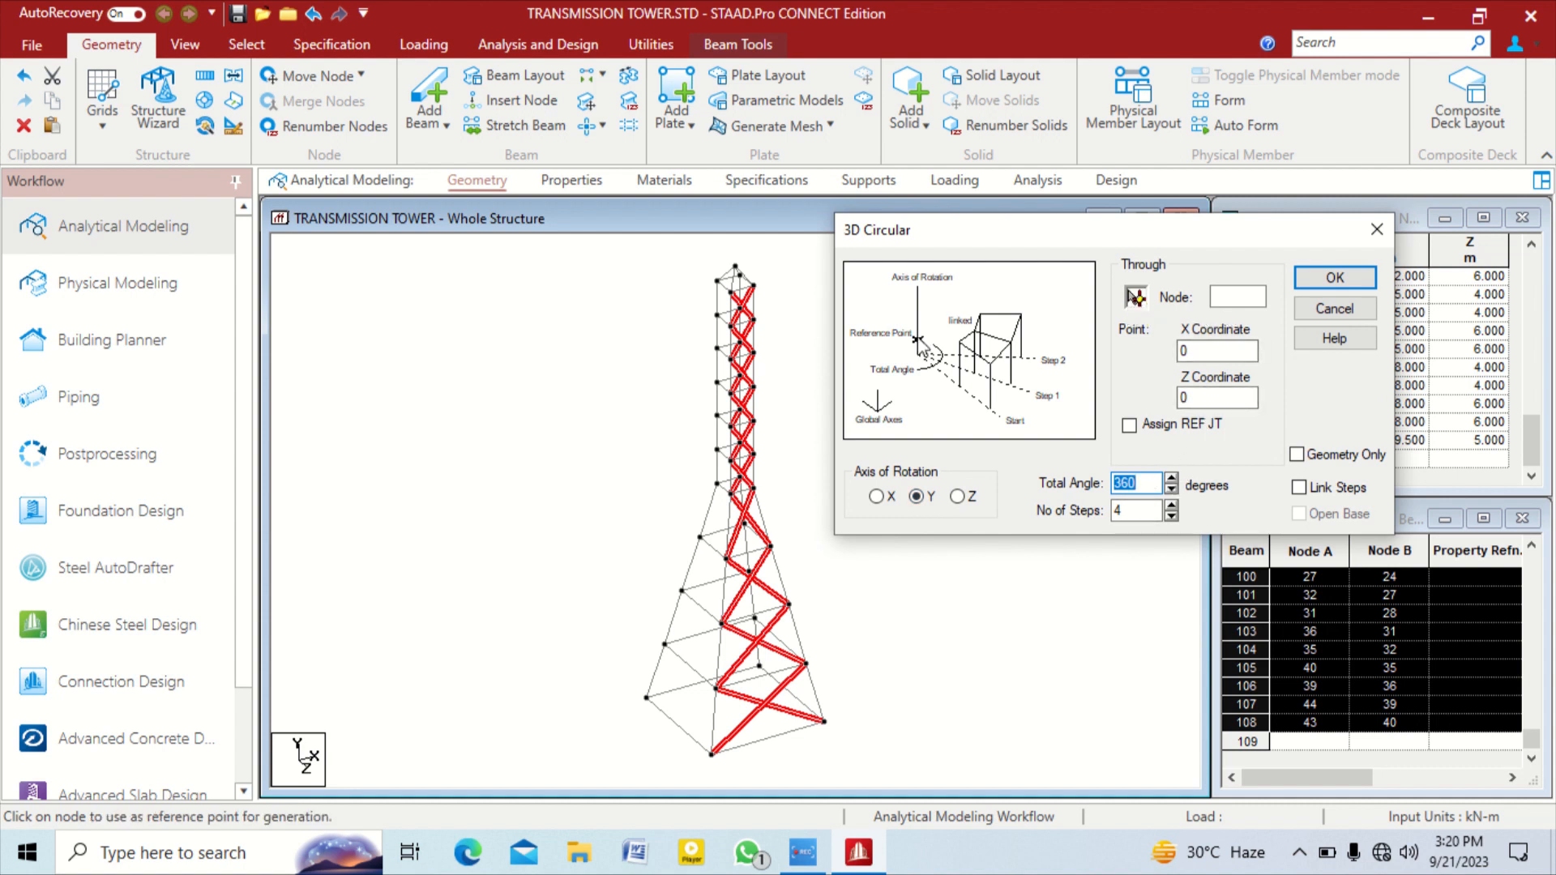
click(735, 268)
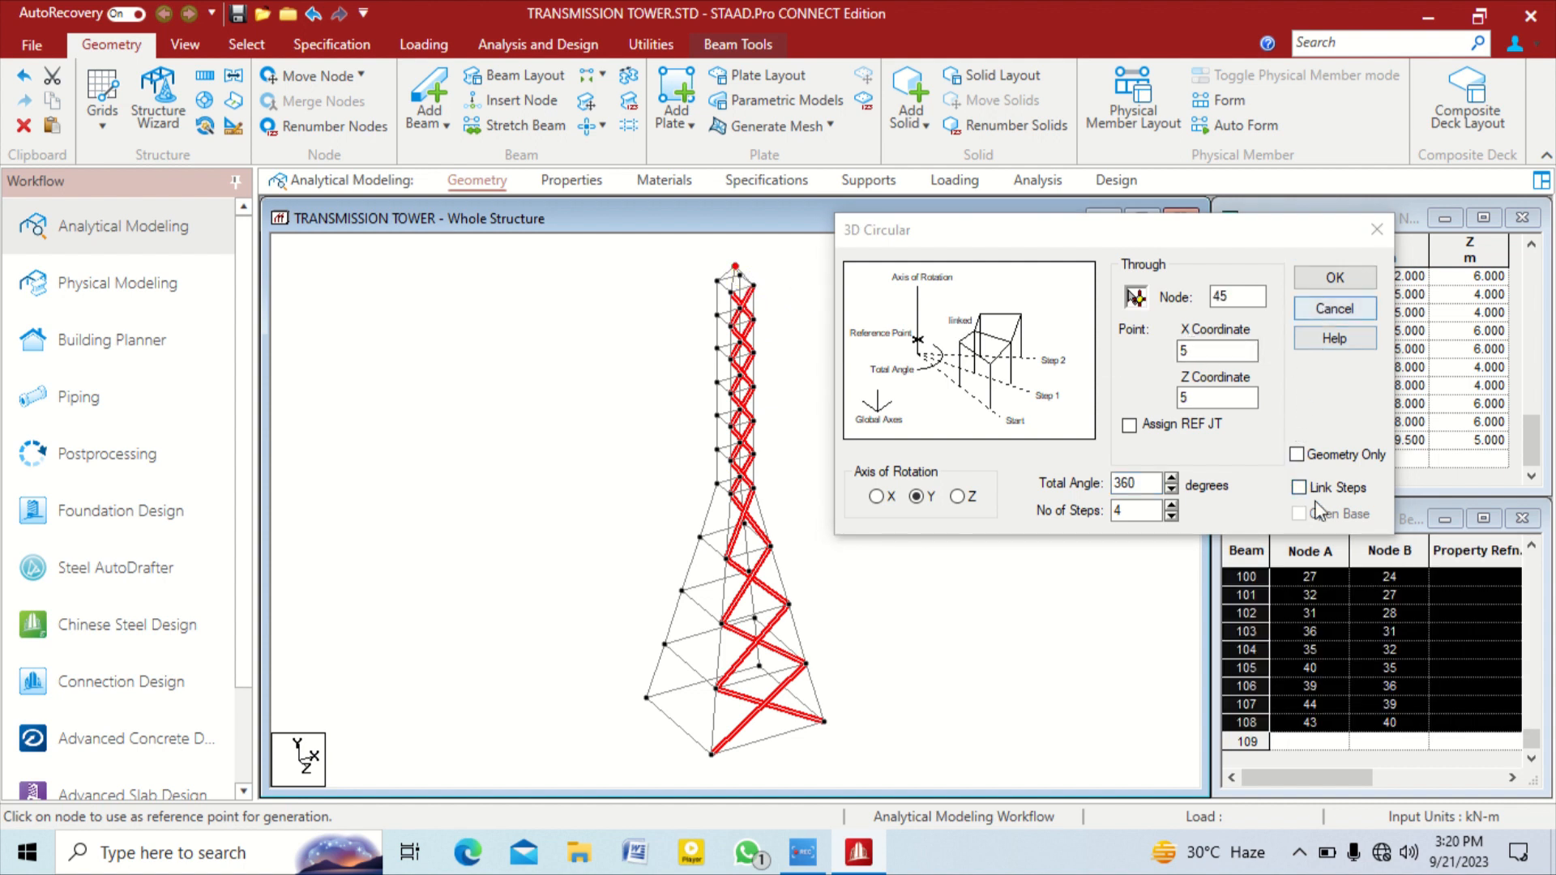
click(1328, 281)
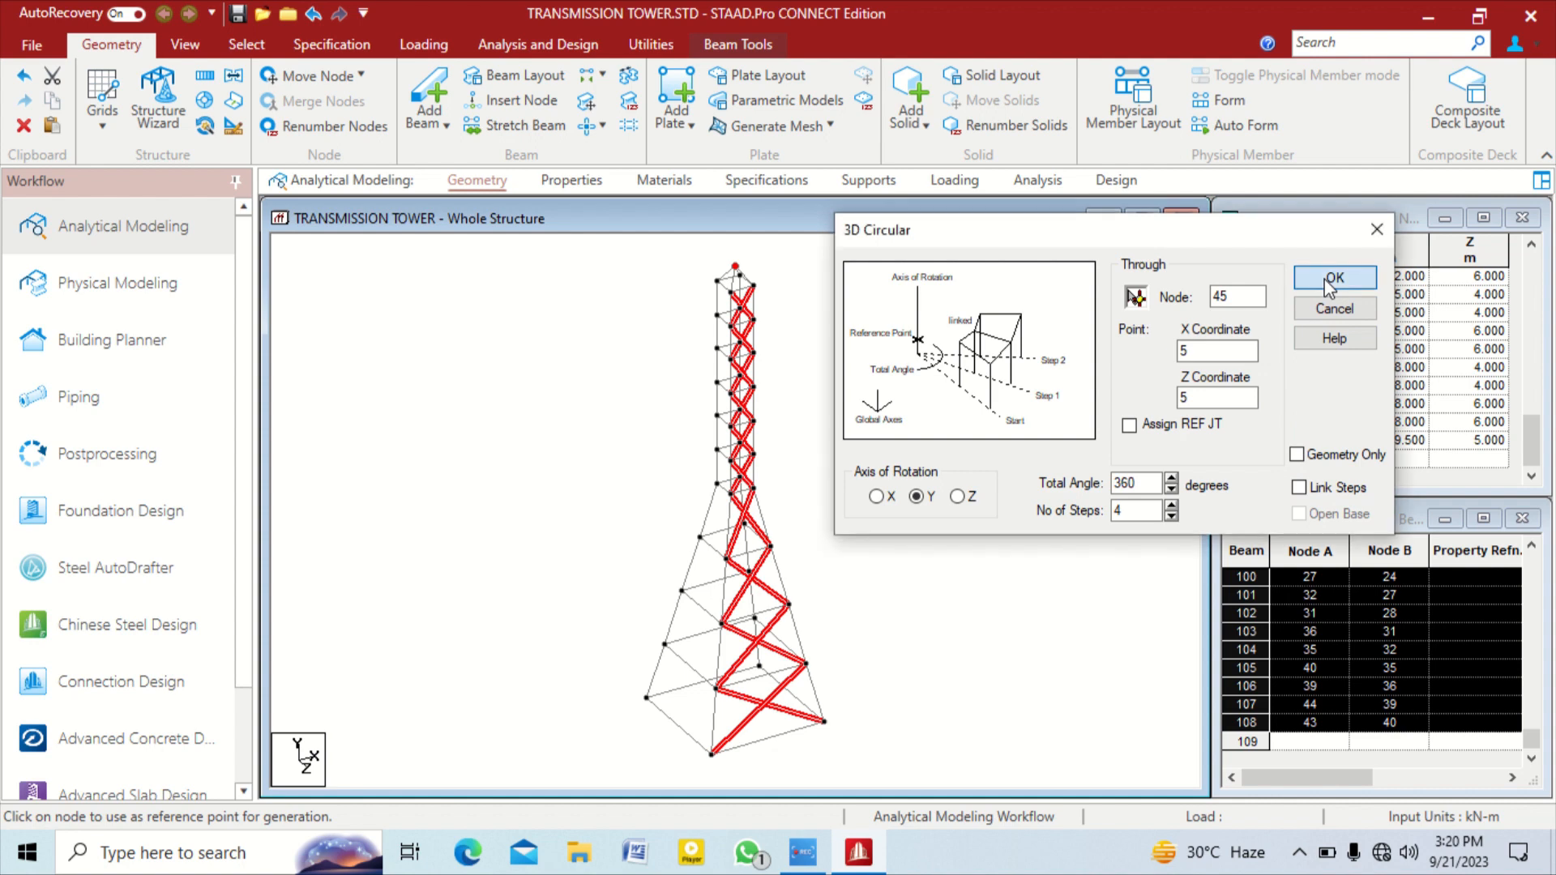
click(939, 413)
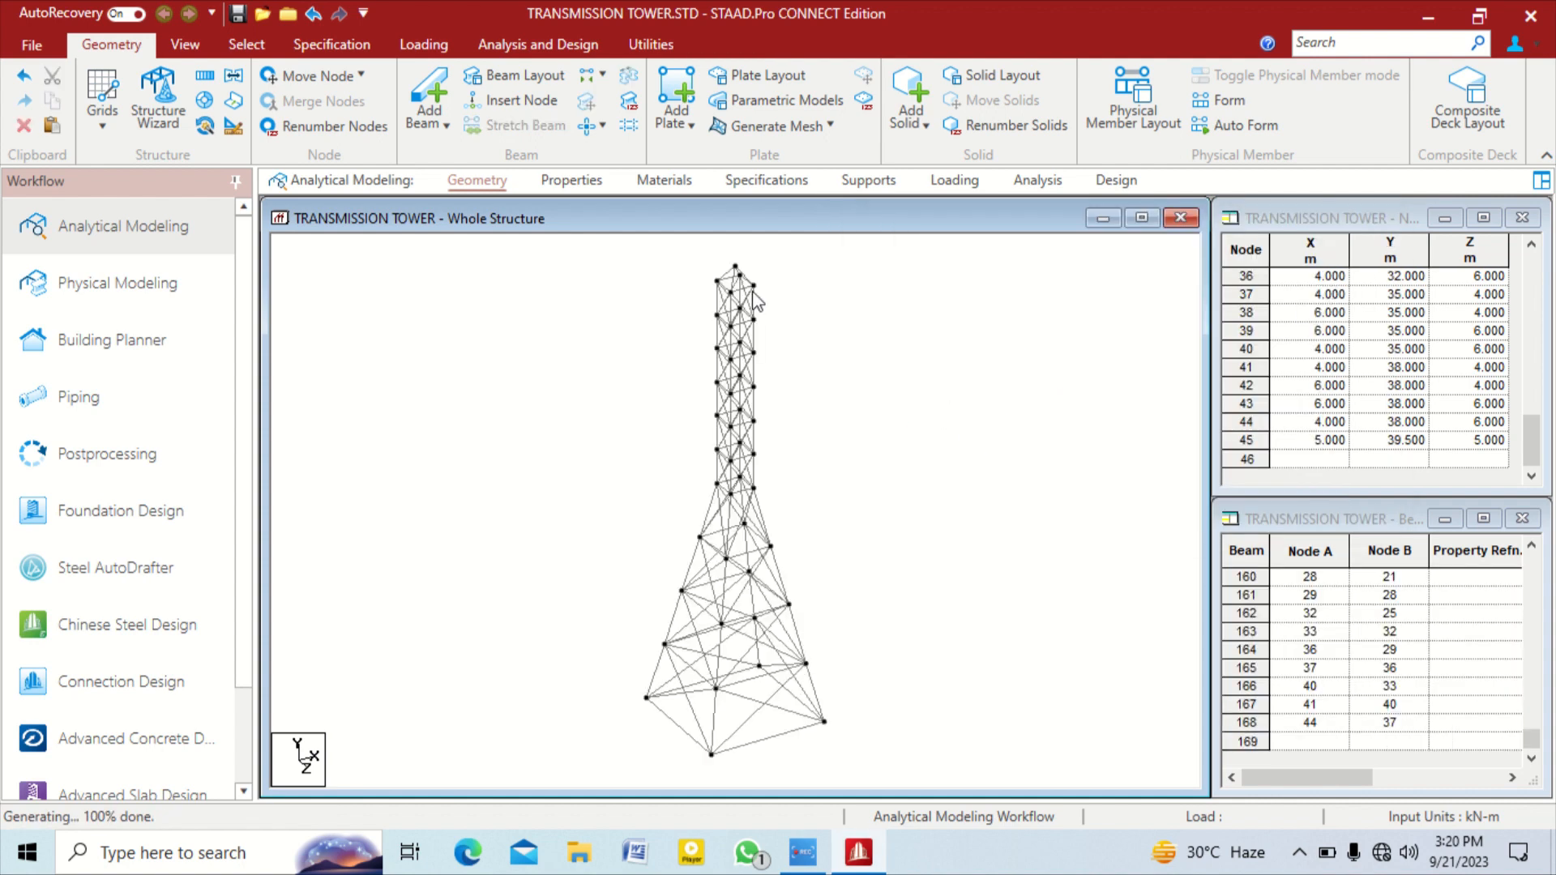
Open a 3D rendering of the braced tower, rotate it to examine the bracing on all faces, and close it
right_click(882, 434)
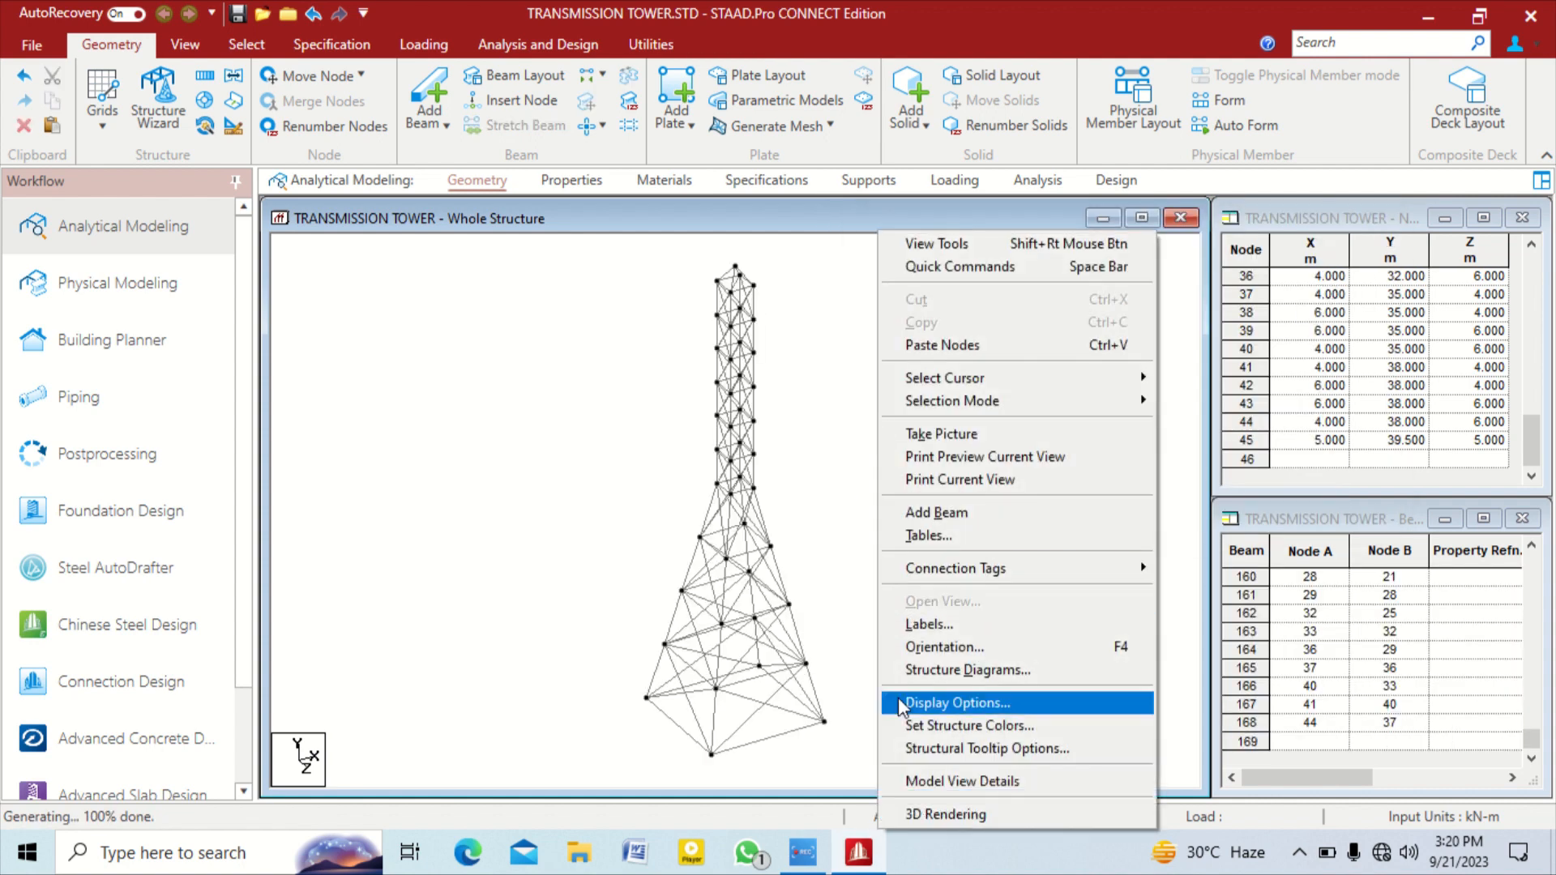
click(891, 814)
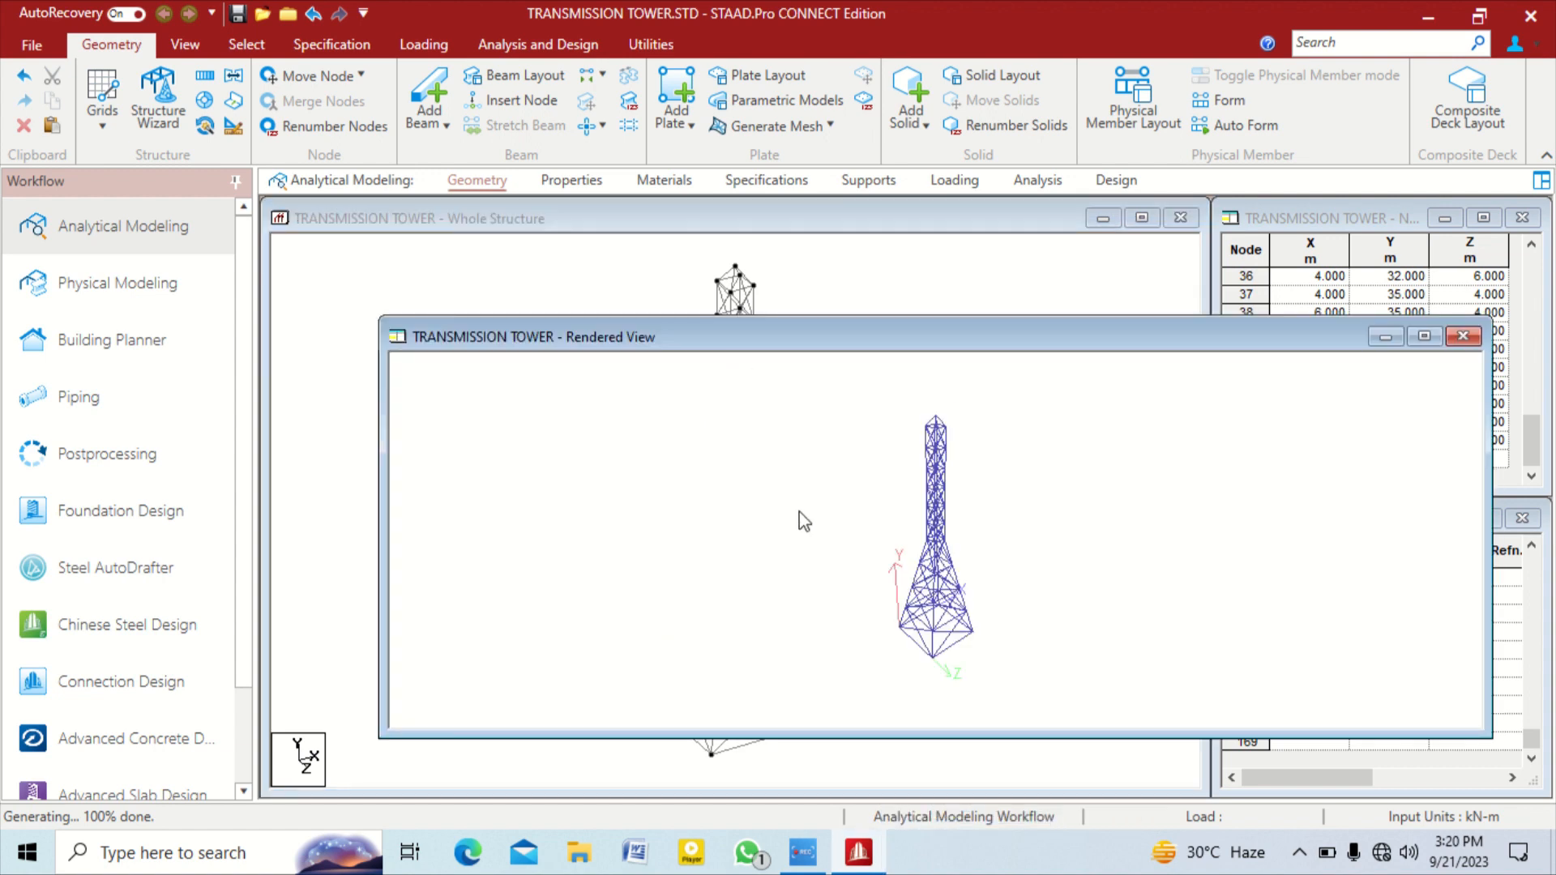
drag(801, 515, 762, 511)
scroll(971, 504, up, 5)
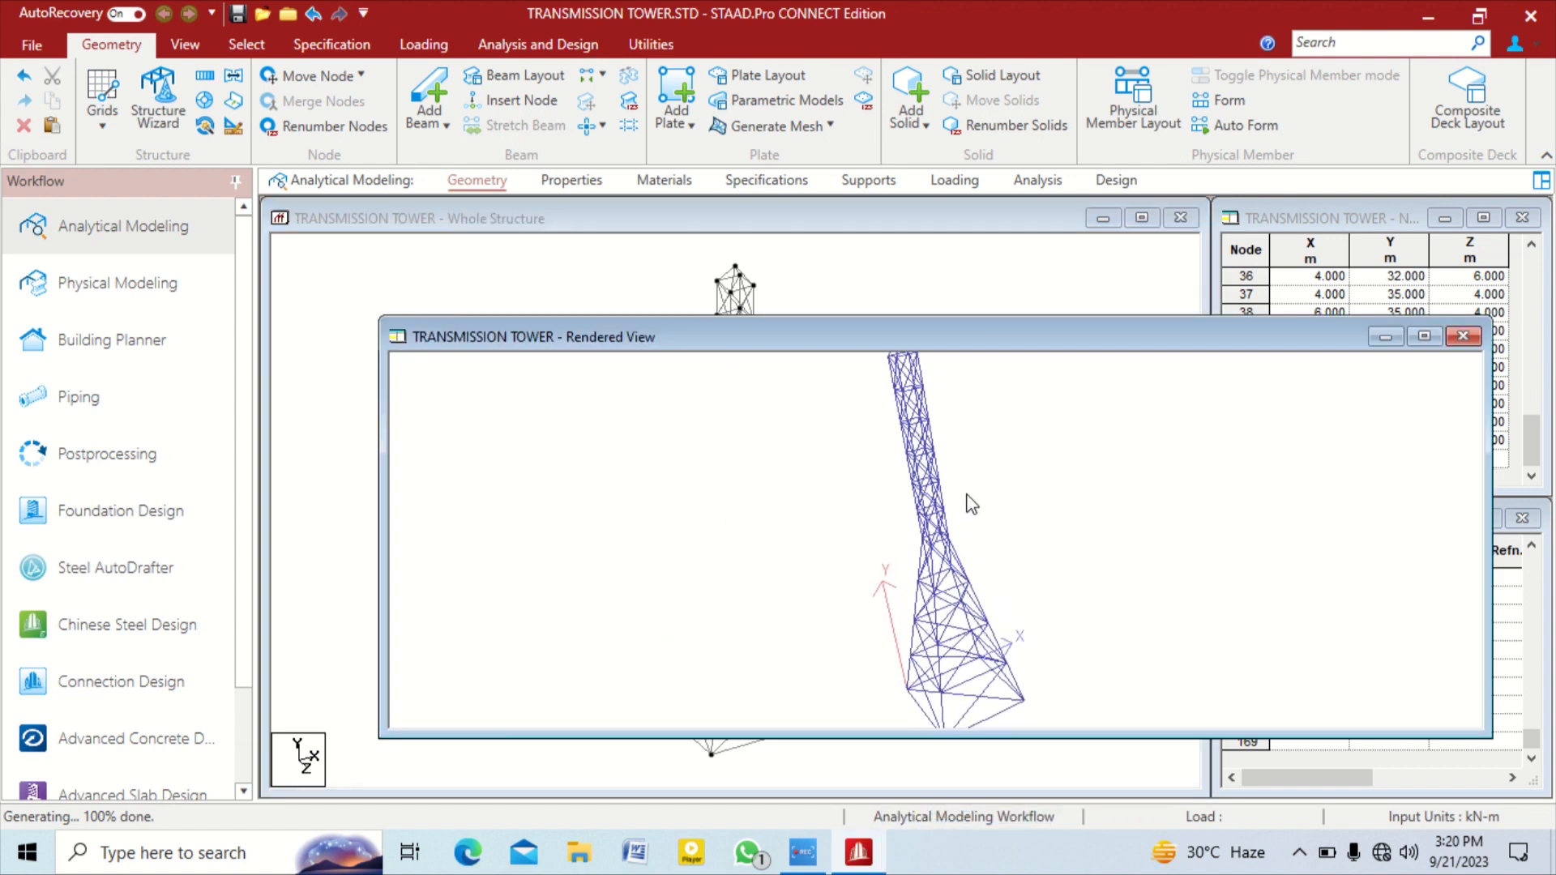
drag(971, 504, 868, 452)
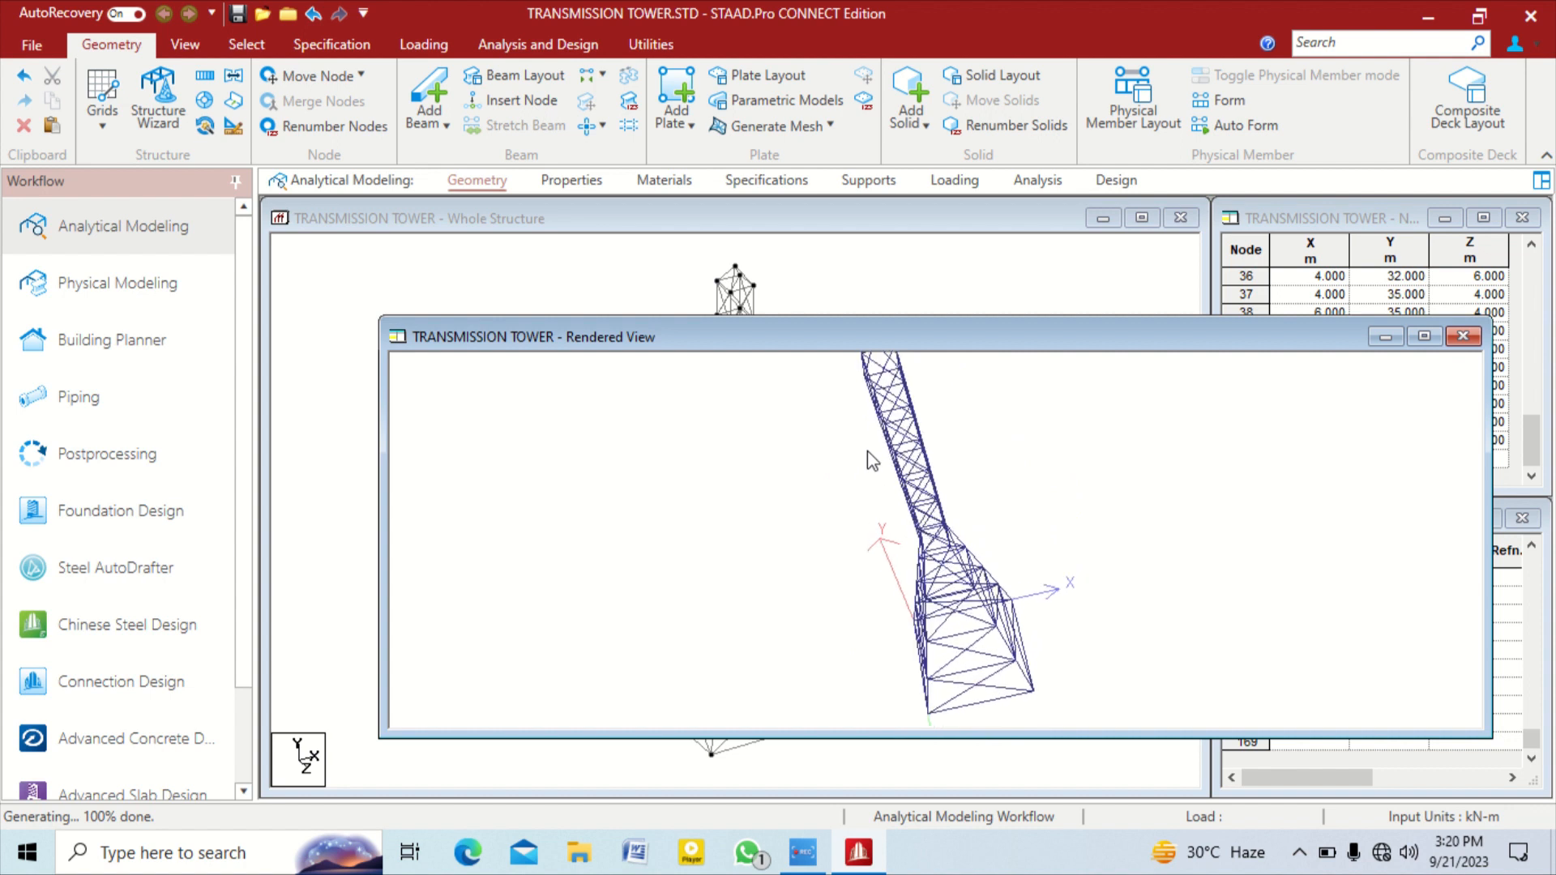
click(1463, 339)
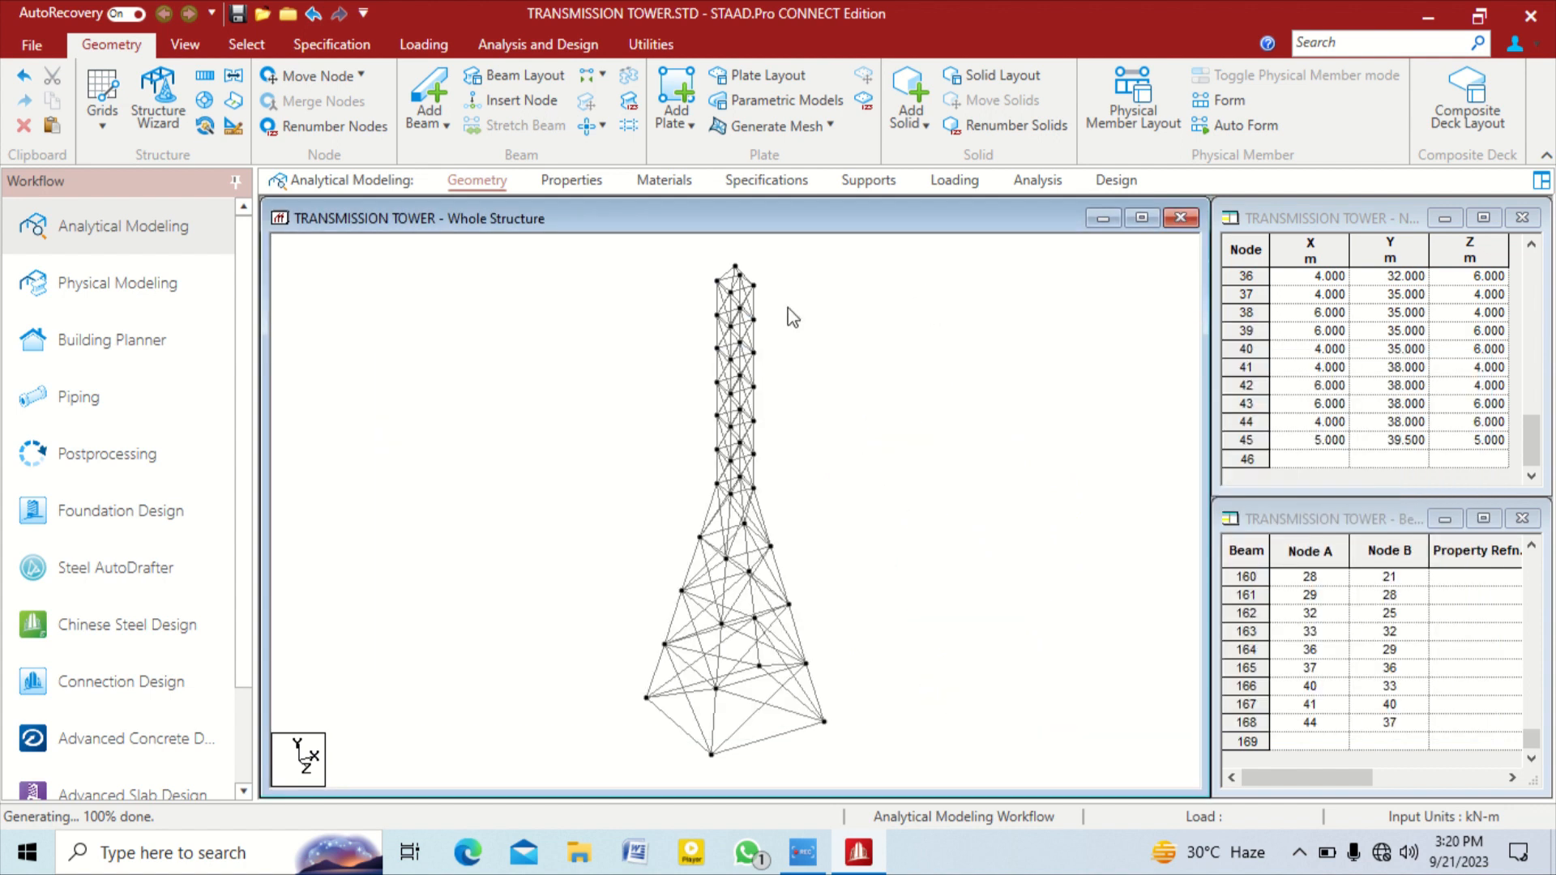
Check the model for duplicate beams and dismiss the result
click(648, 37)
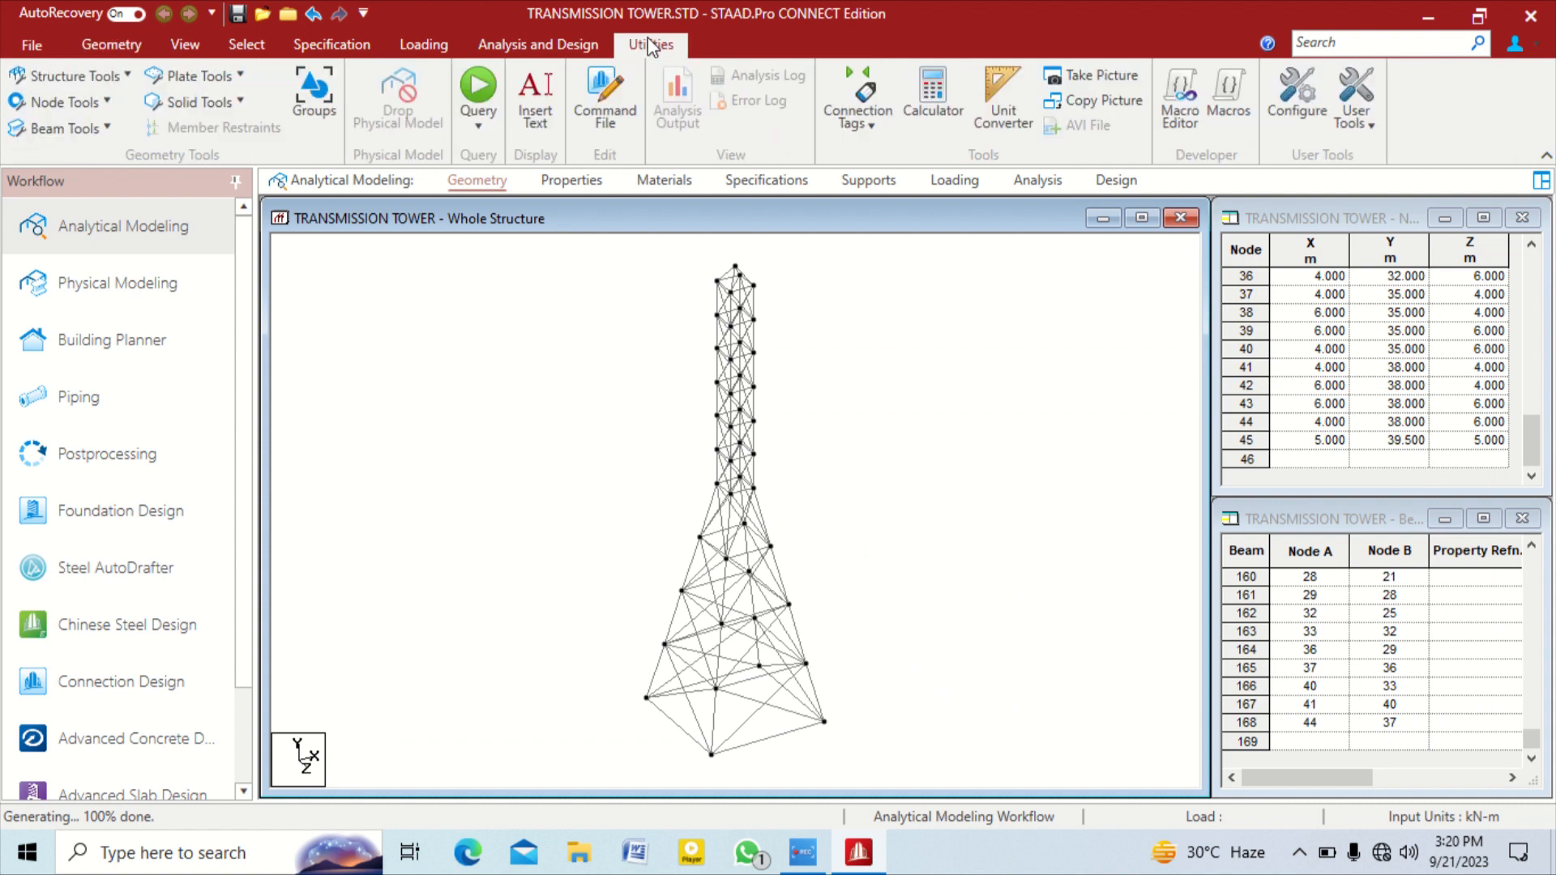
click(70, 125)
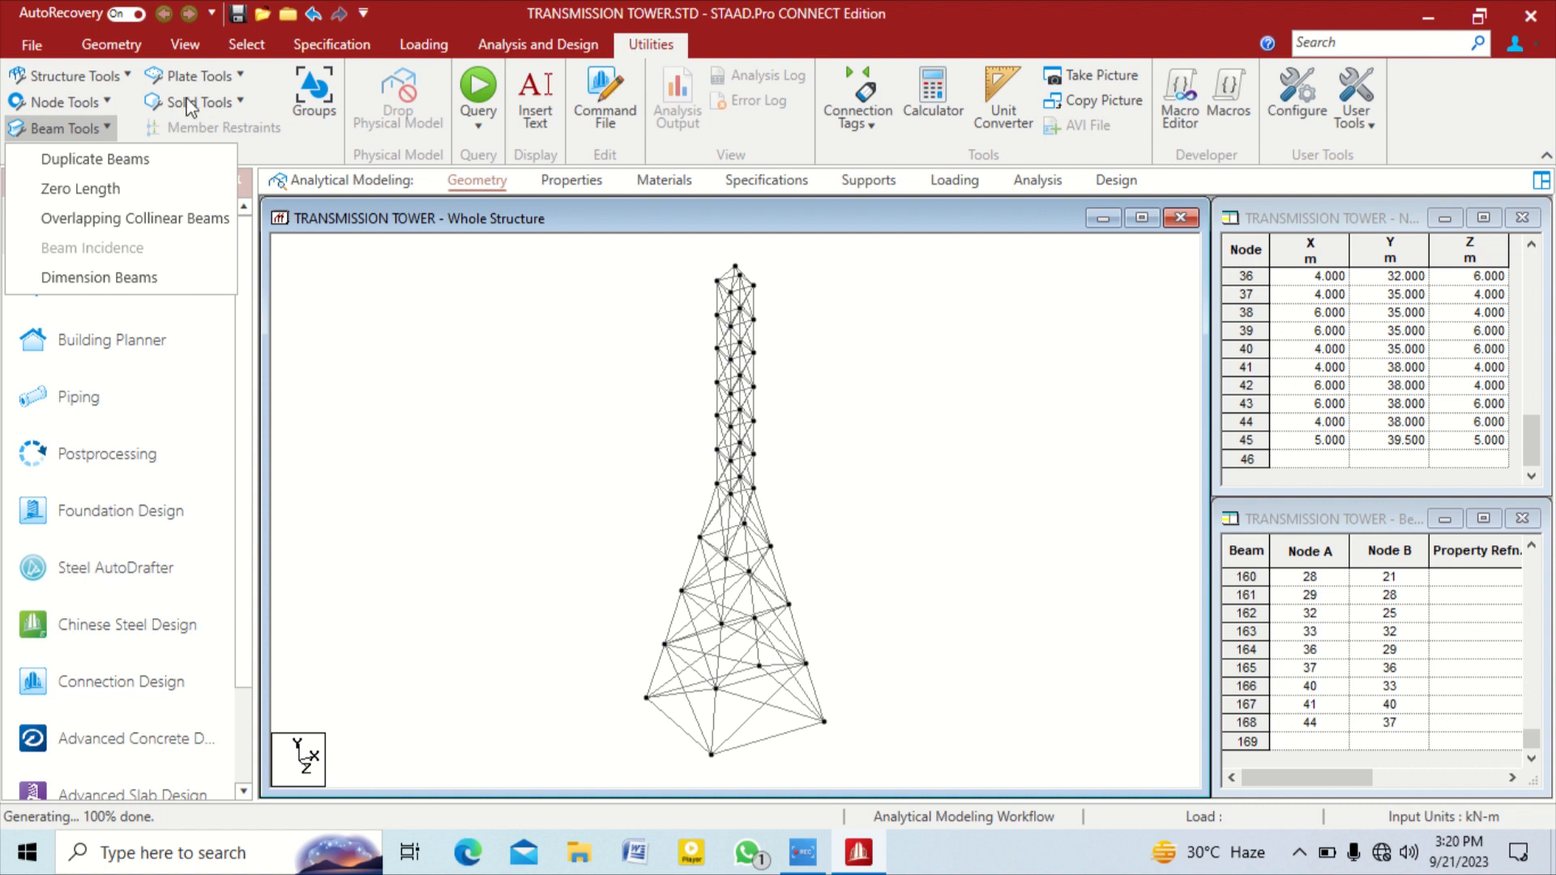
click(82, 160)
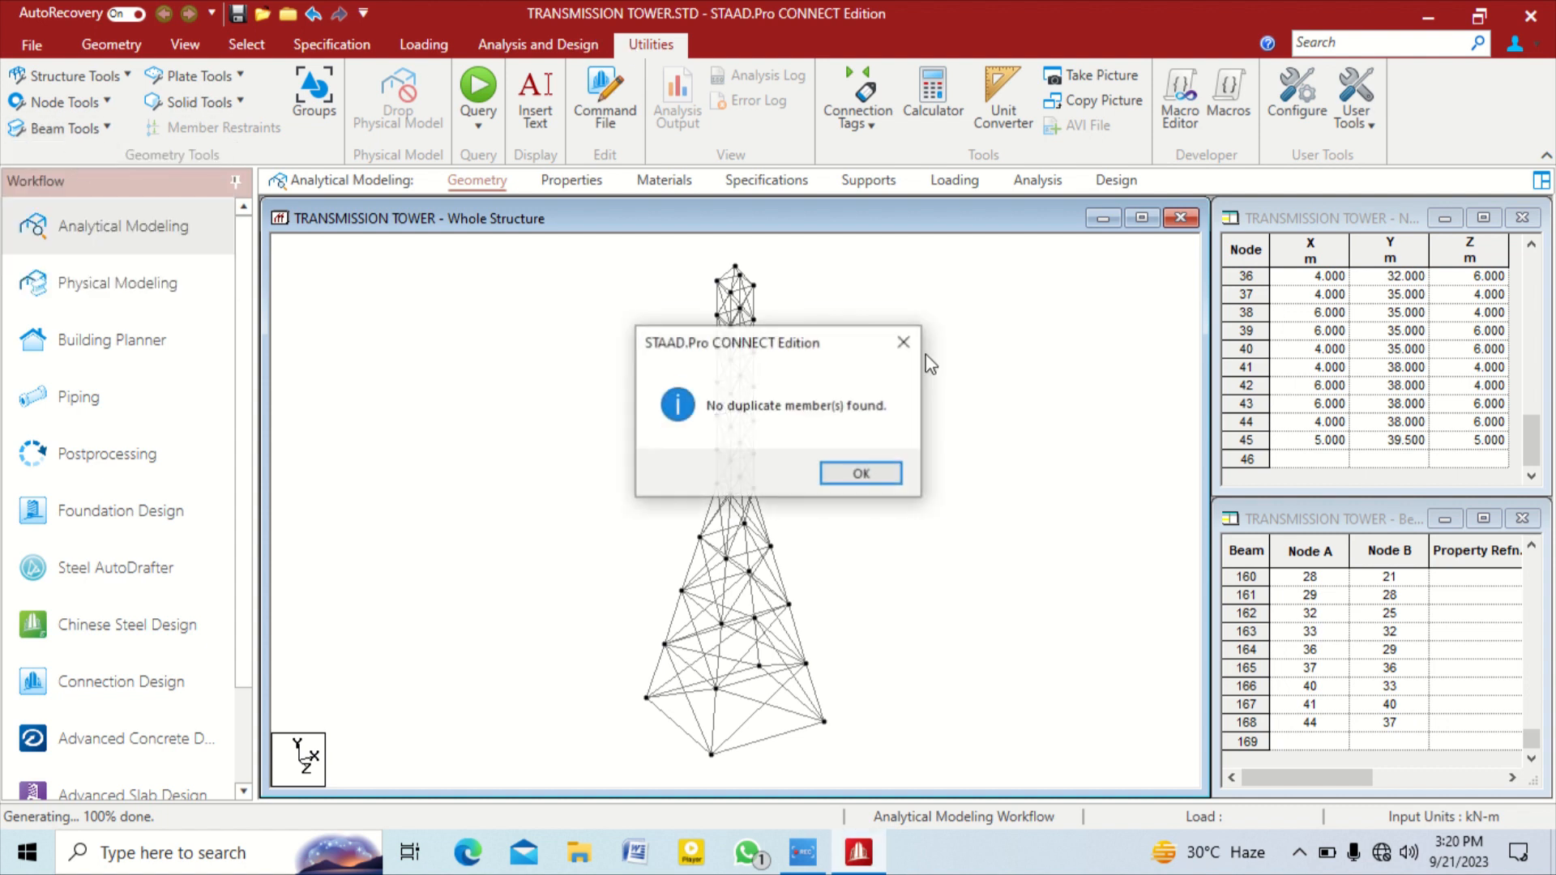
click(861, 474)
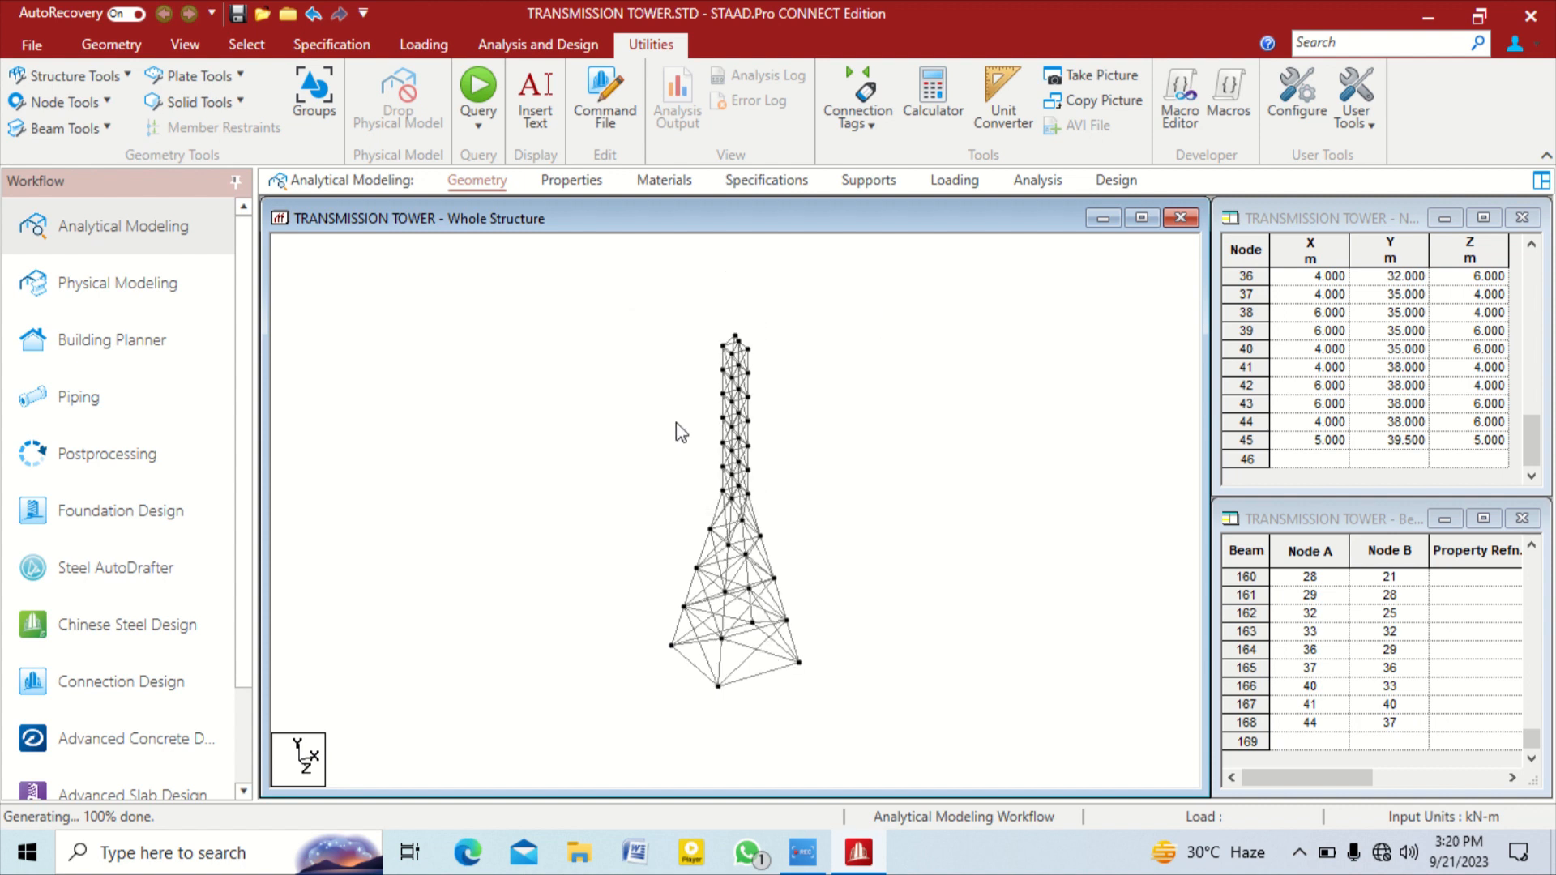
Remove duplicate nodes from the tower model using a tolerance of 0.03937 in and dismiss the result
scroll(676, 422, up, 2)
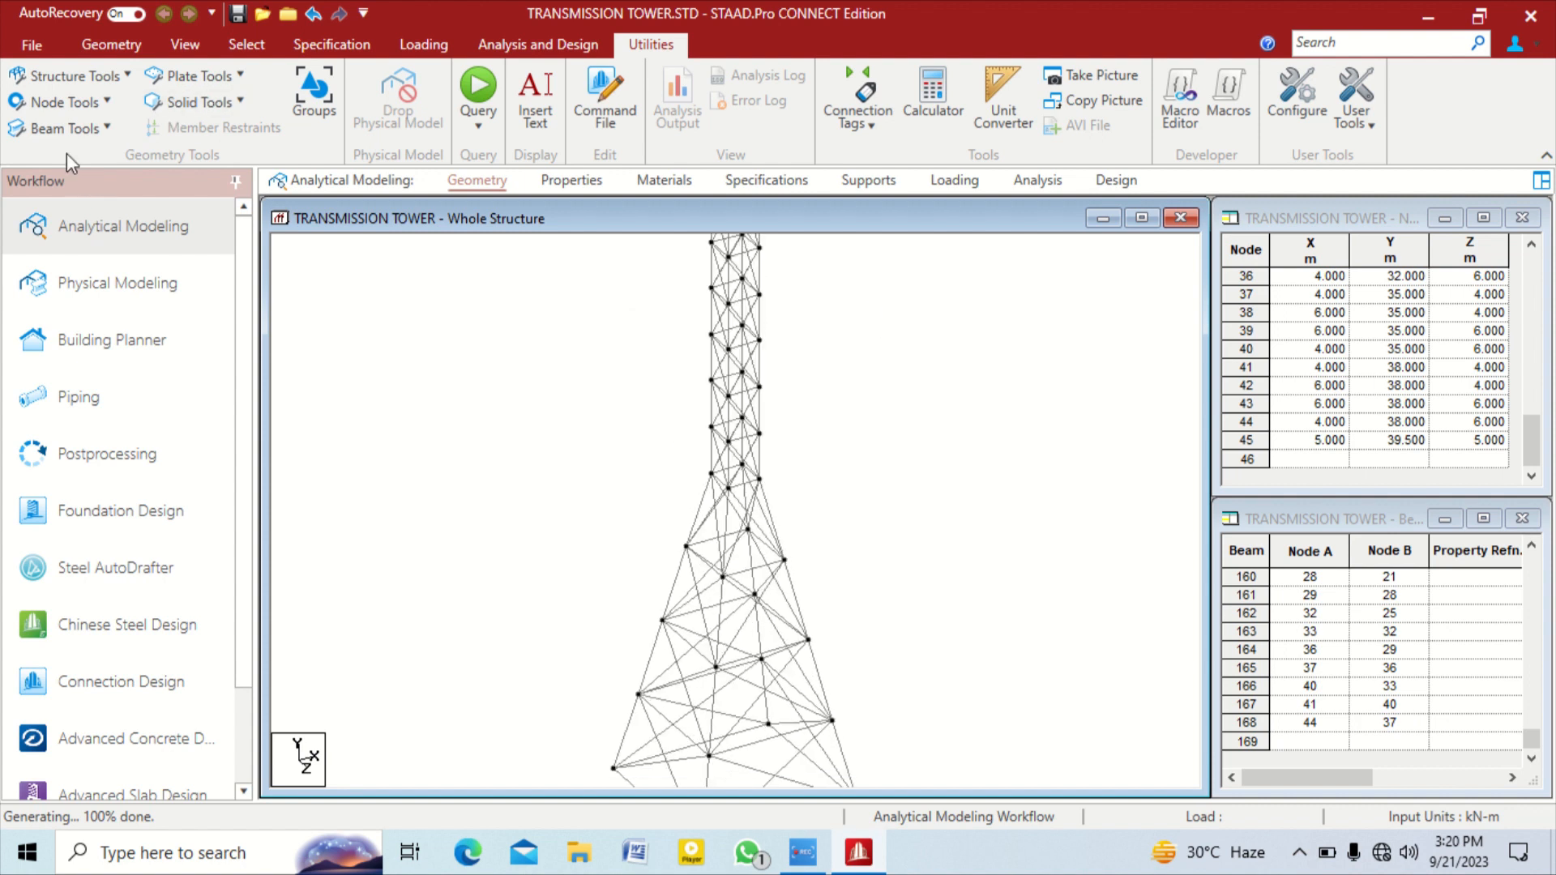
click(72, 108)
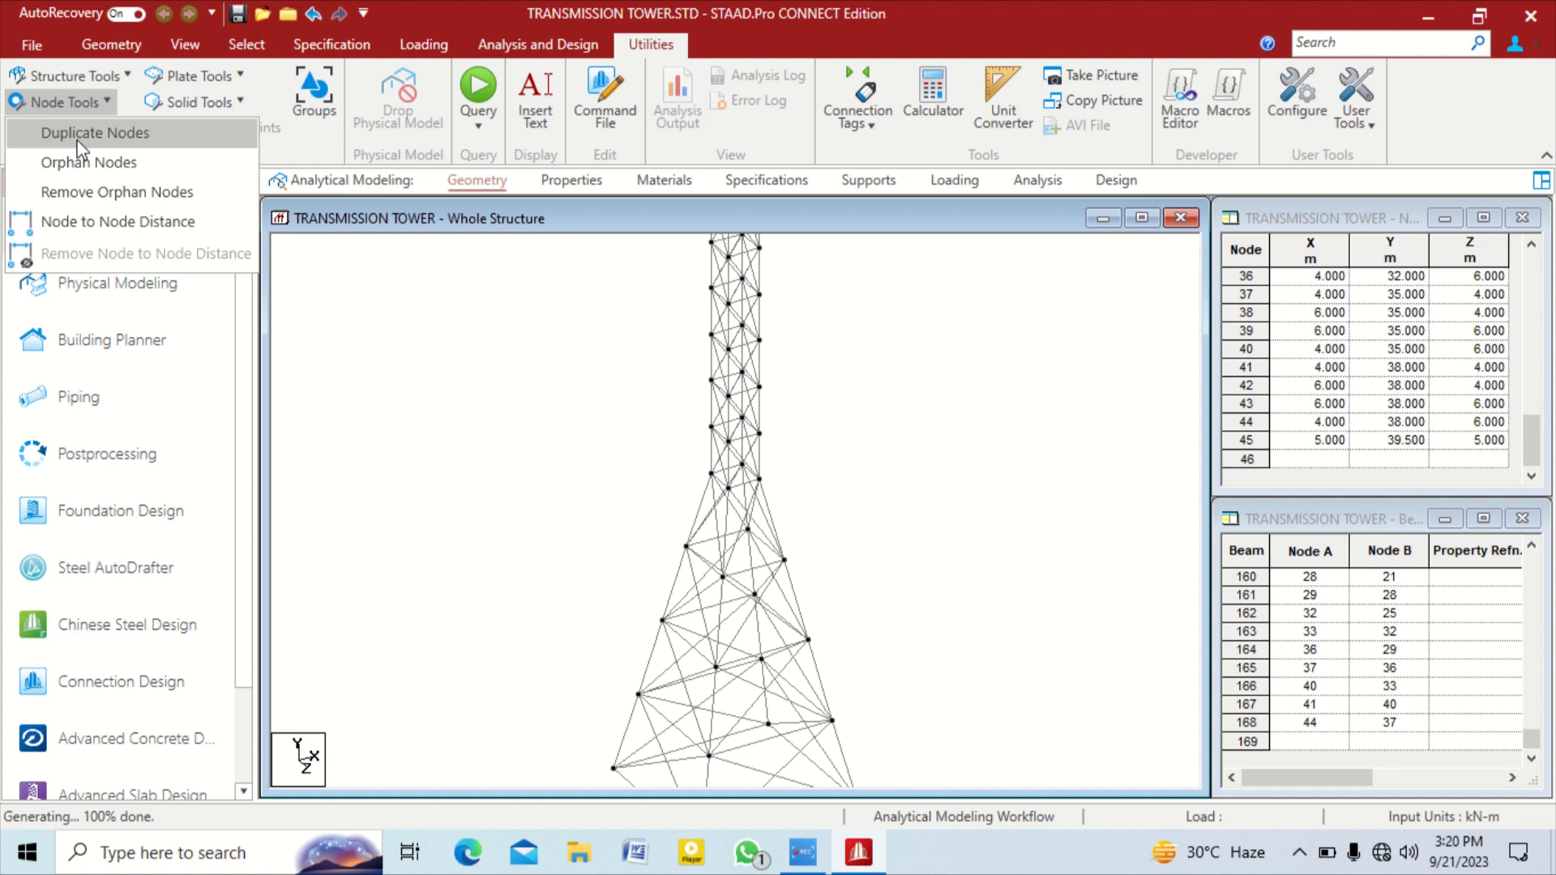
click(89, 132)
click(681, 462)
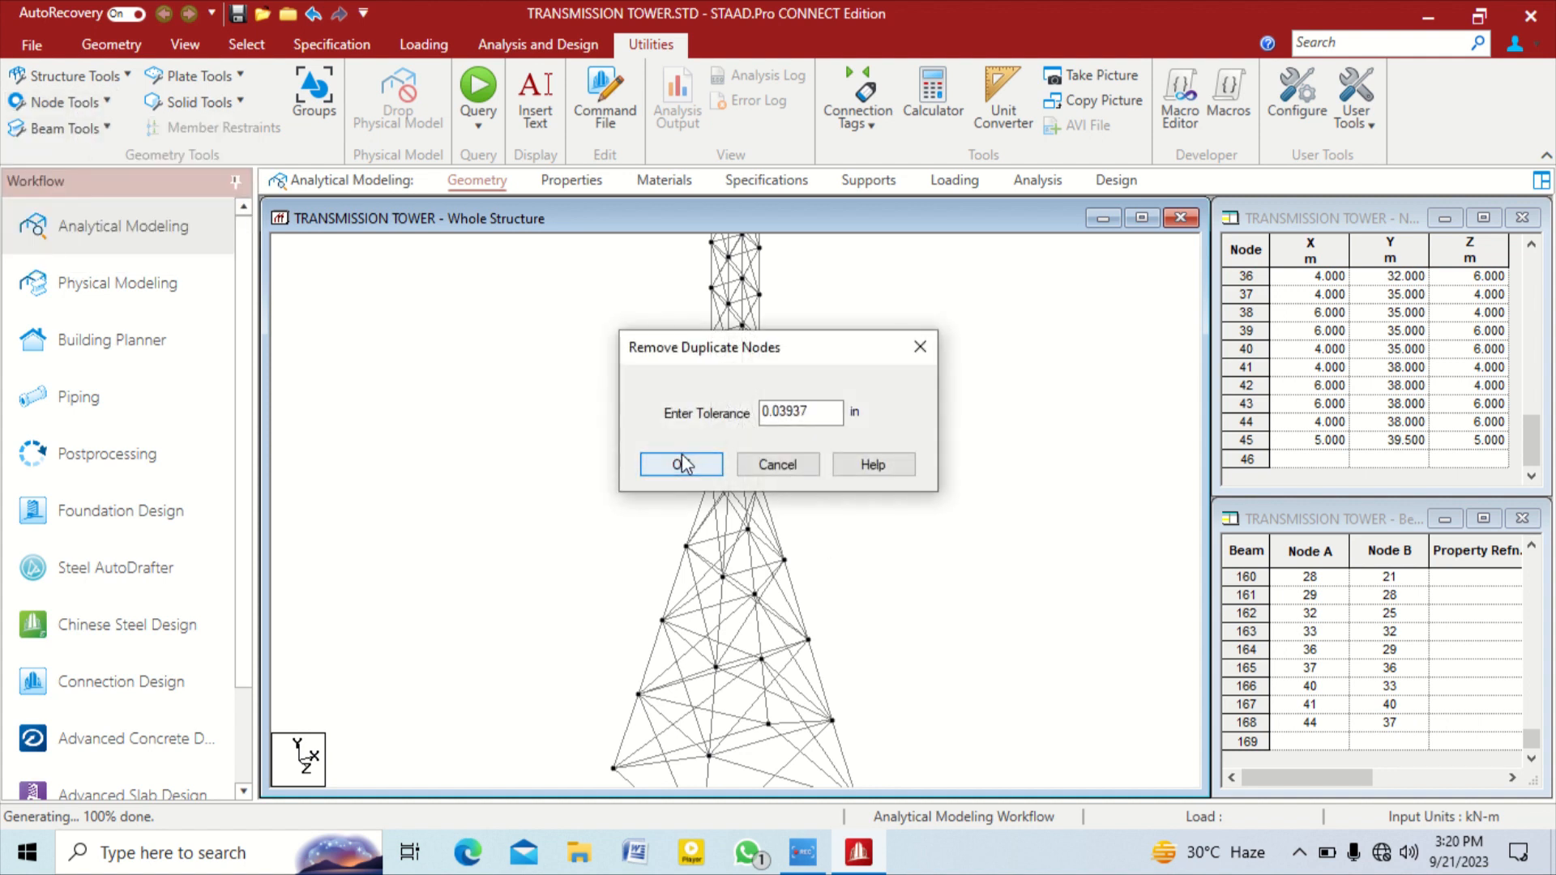
click(875, 470)
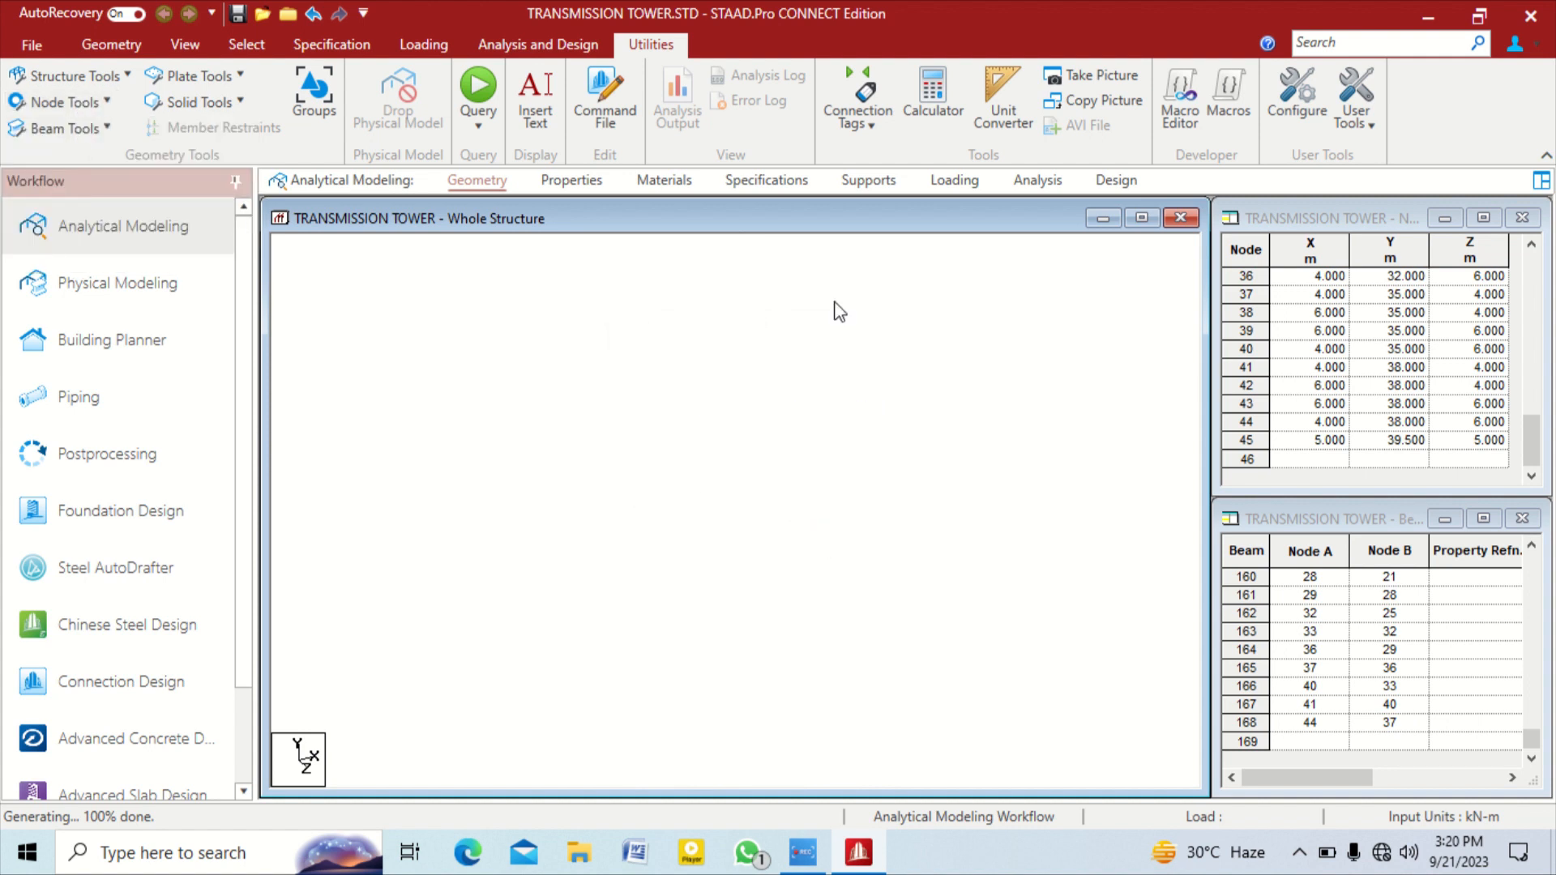
right_click(925, 539)
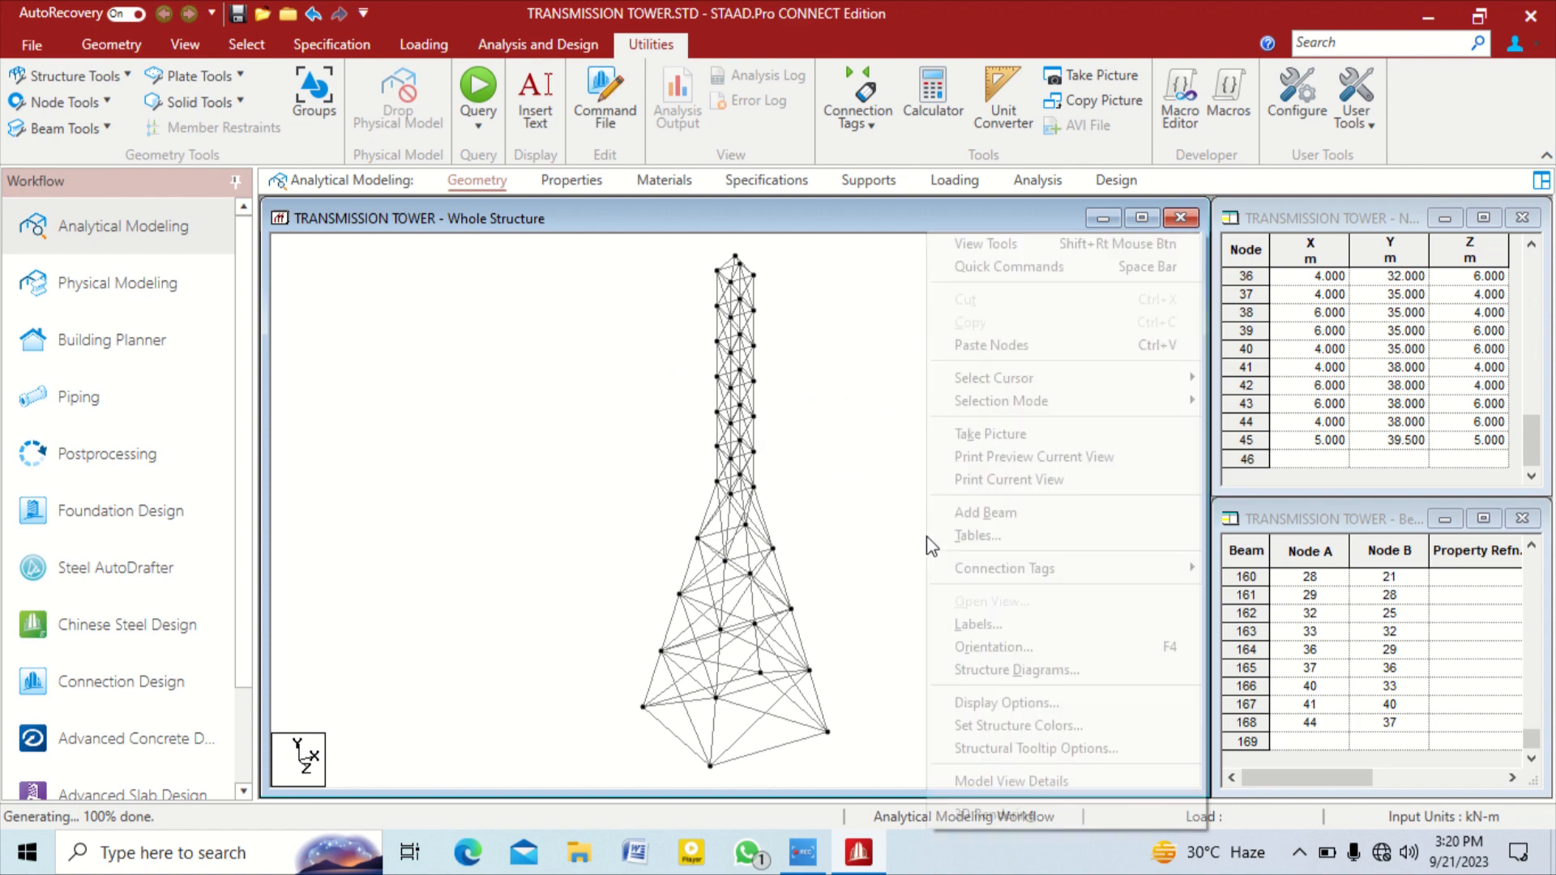
click(849, 563)
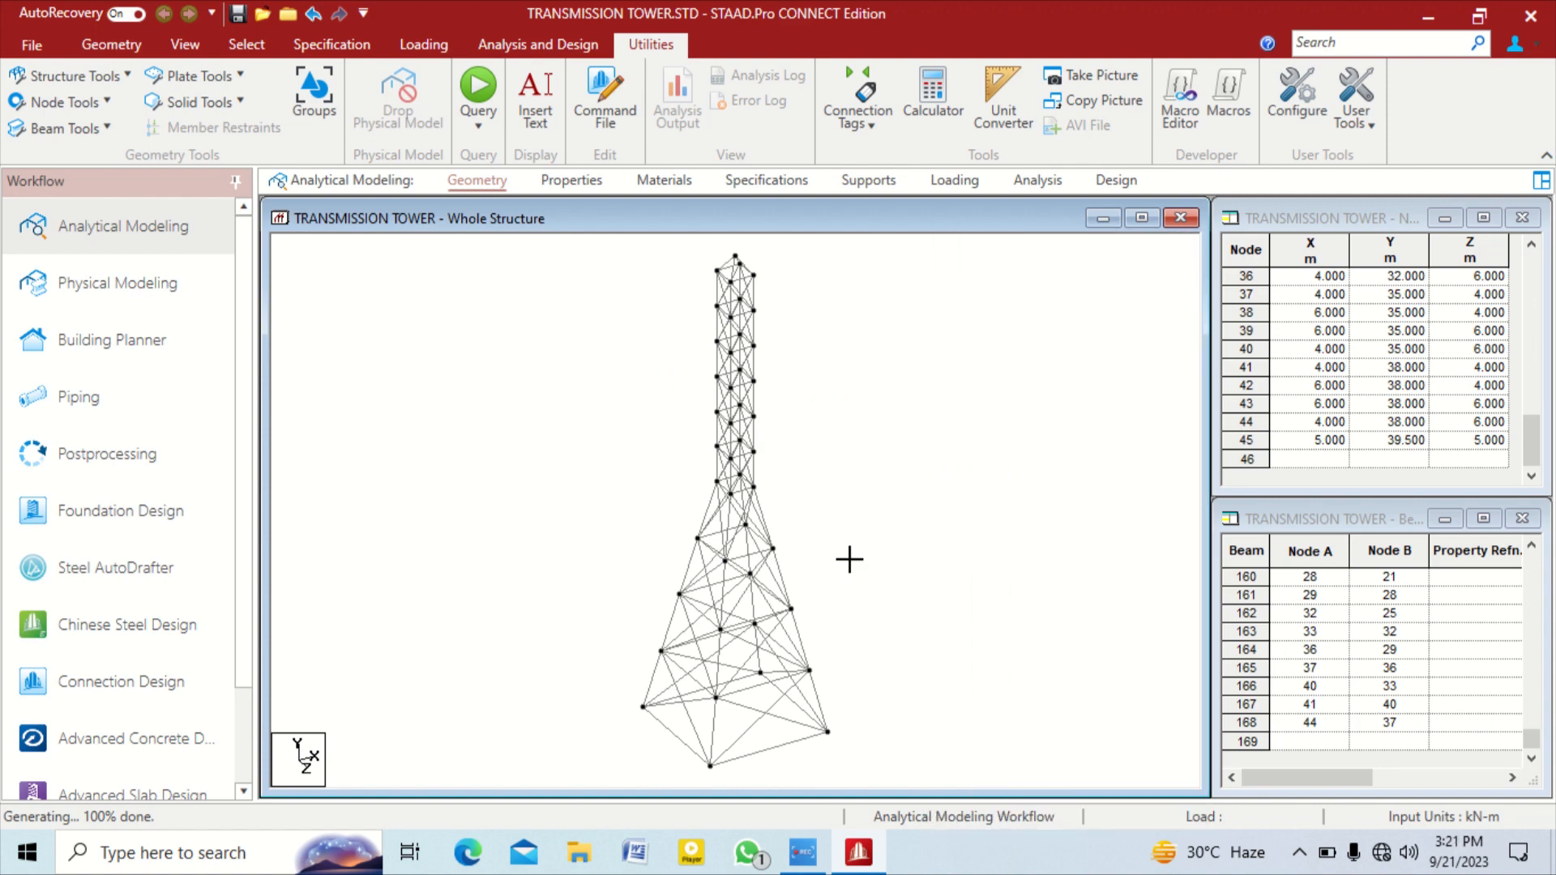
In front view, select the horizontal beams joining the tower's base nodes, delete them, and check the base in isometric view
click(206, 50)
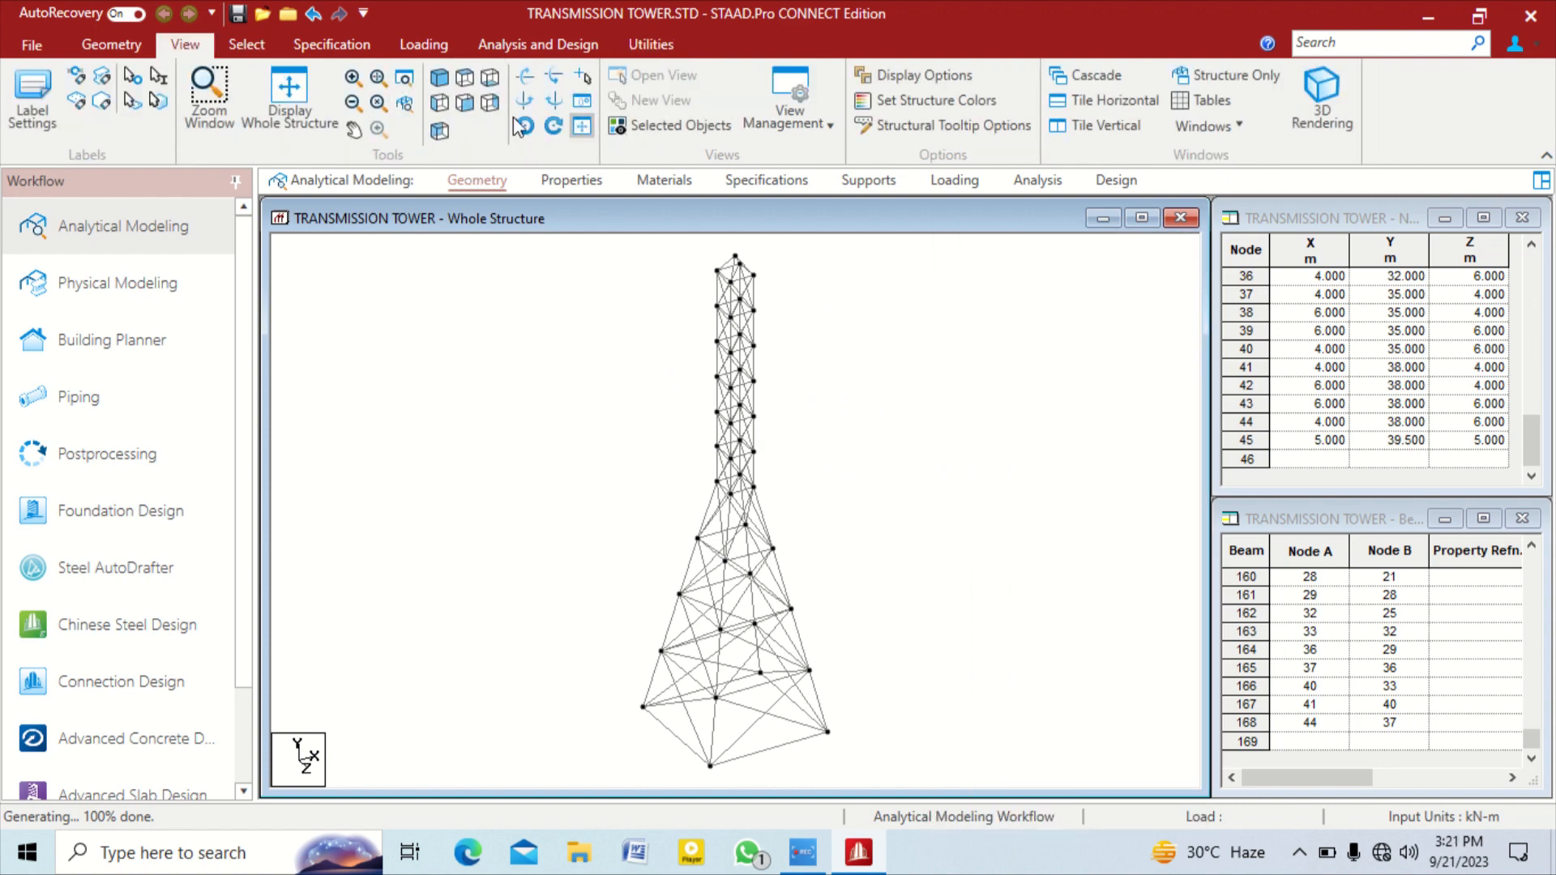
click(470, 105)
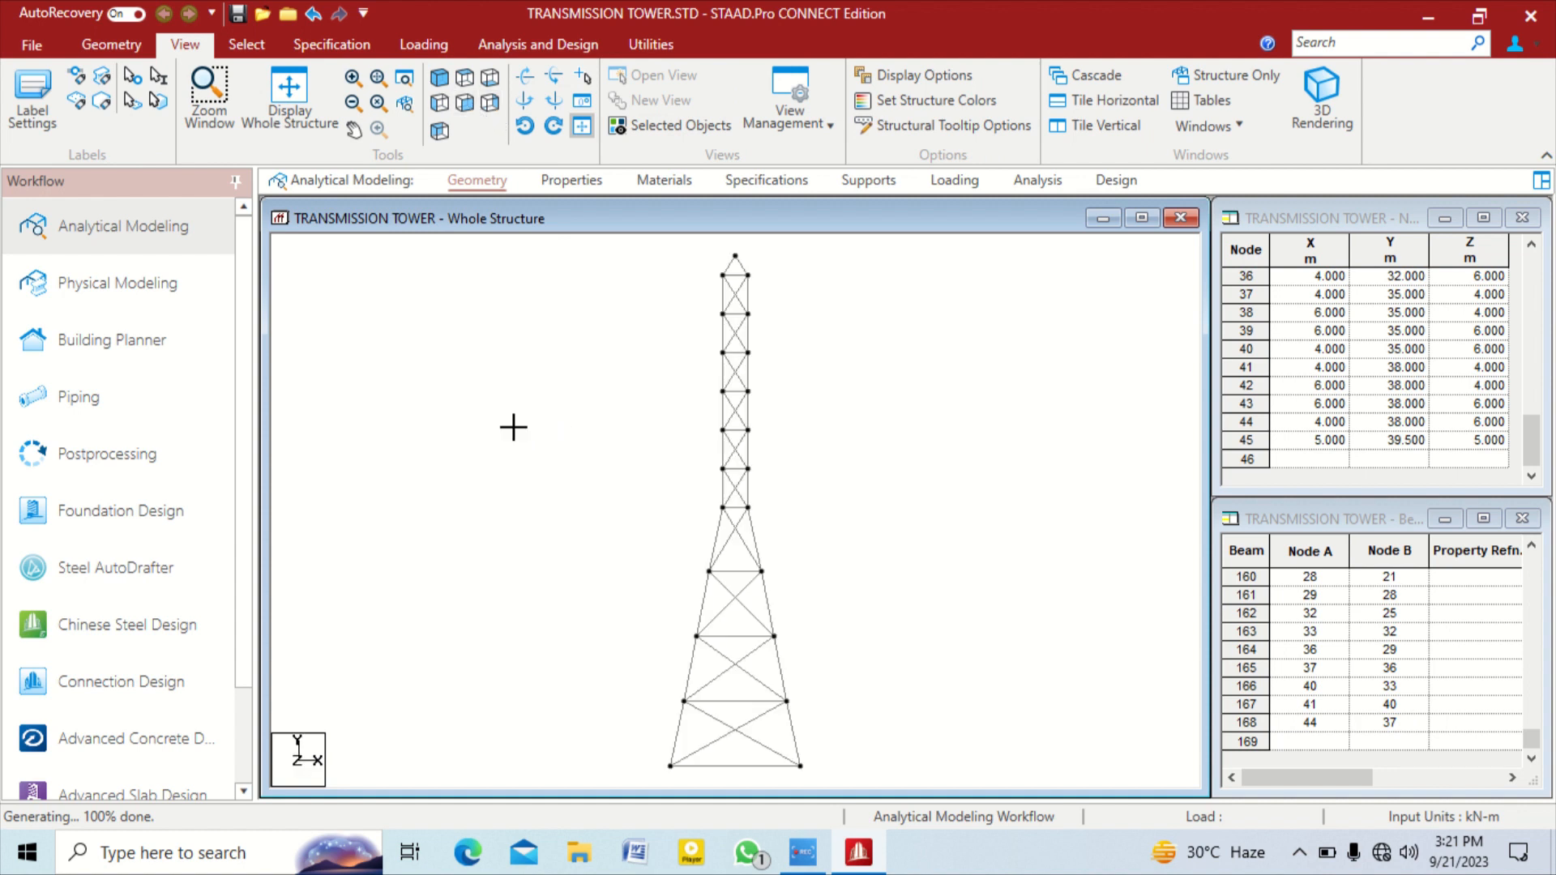
drag(656, 758, 834, 787)
key(Delete)
key(Return)
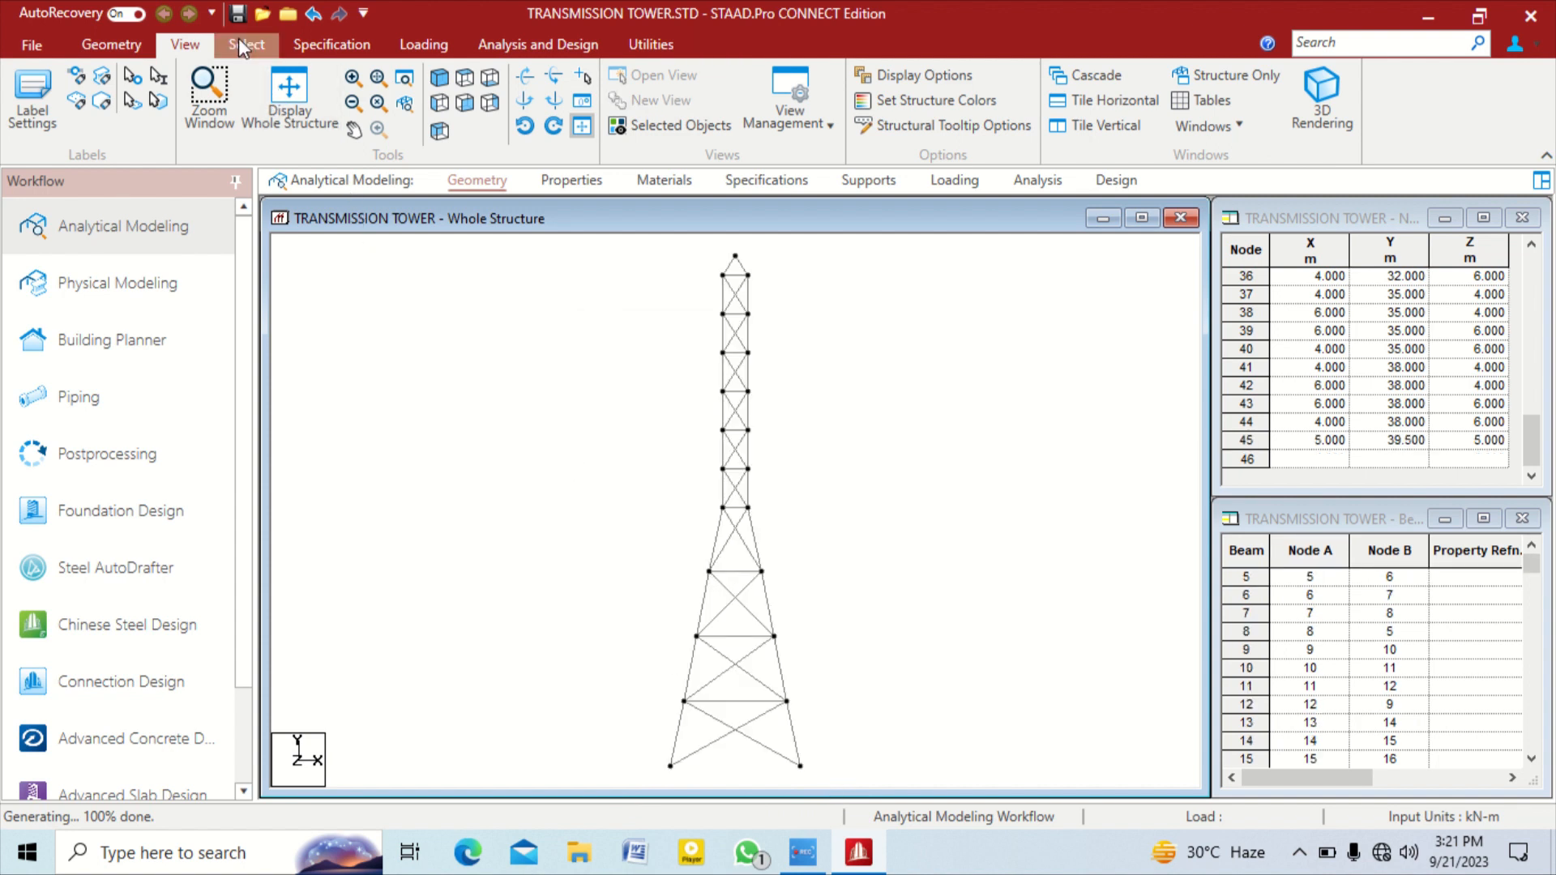
click(439, 77)
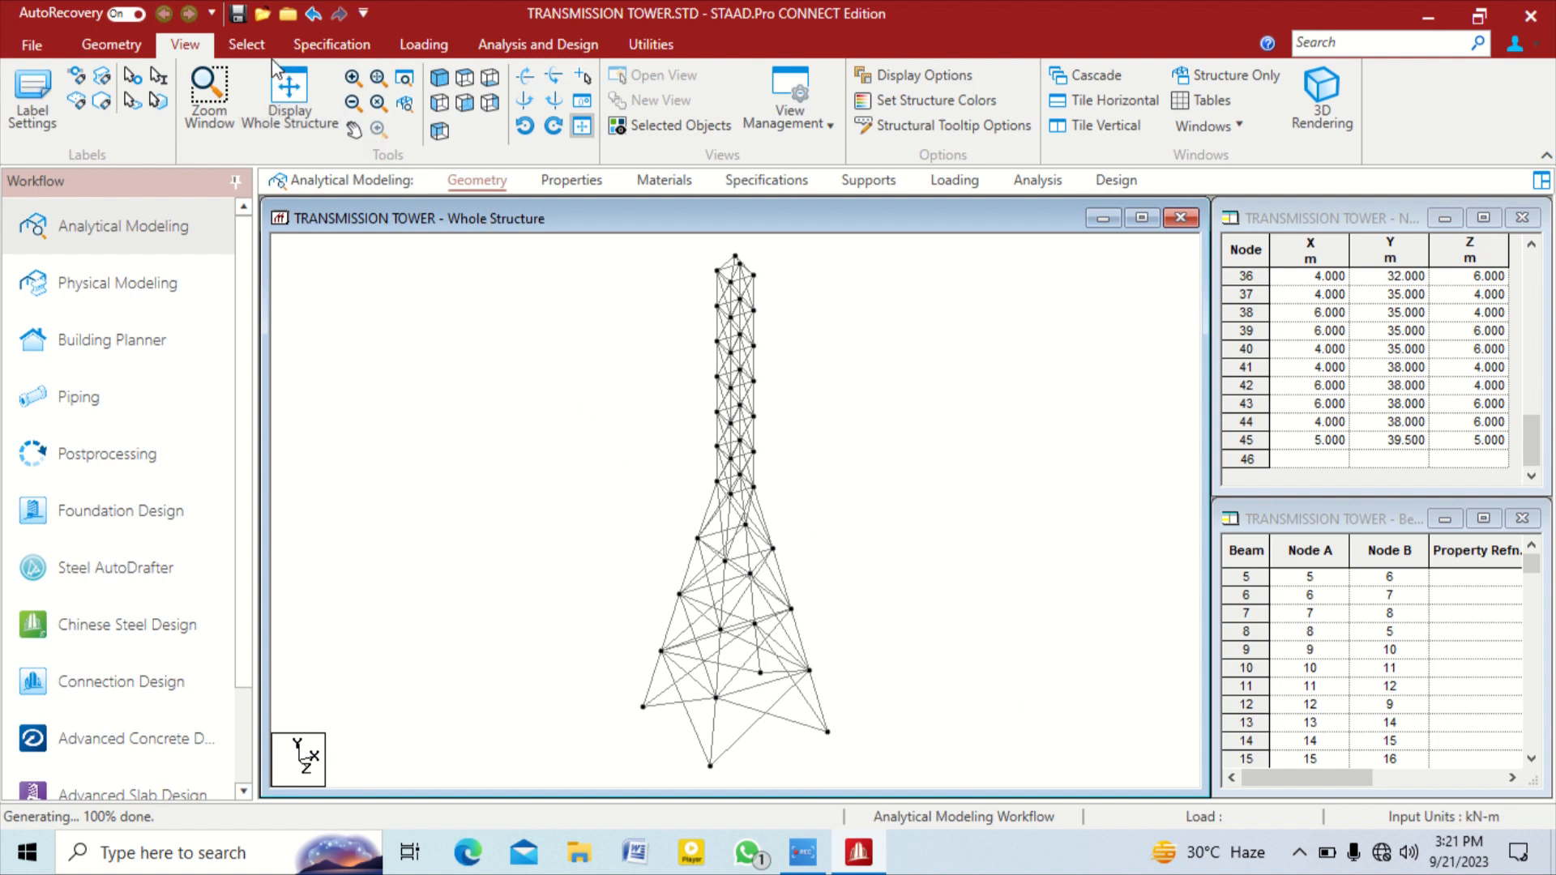
click(470, 107)
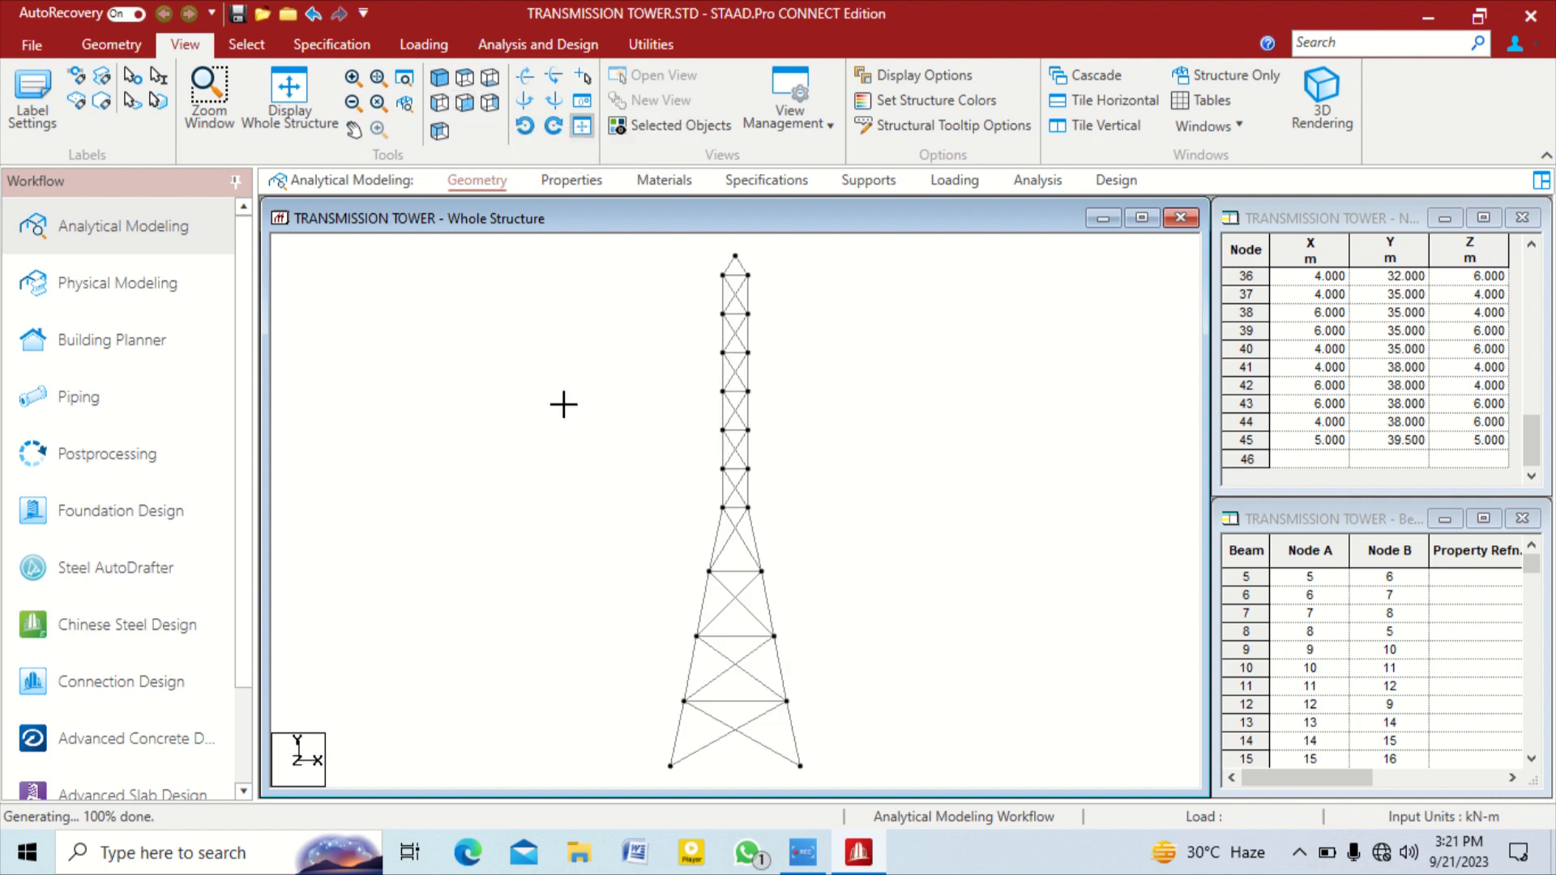
Select only the front-face members in plan view by deselecting the side-face diagonals, check them in isometric view, and clear the selection
scroll(714, 251, down, 6)
scroll(714, 251, up, 5)
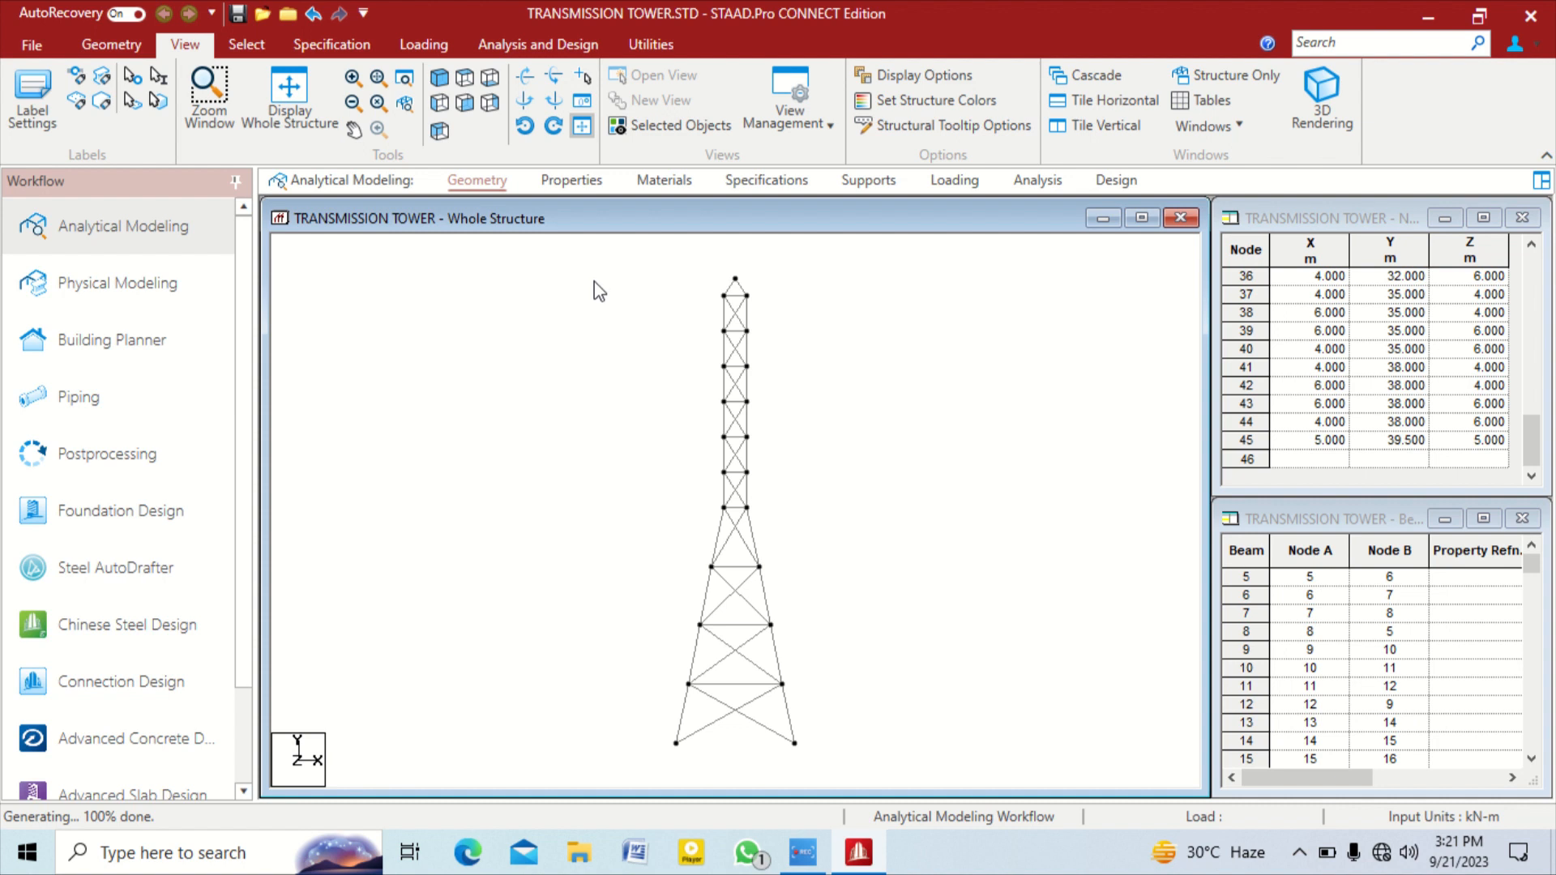
middle_drag(596, 286, 792, 407)
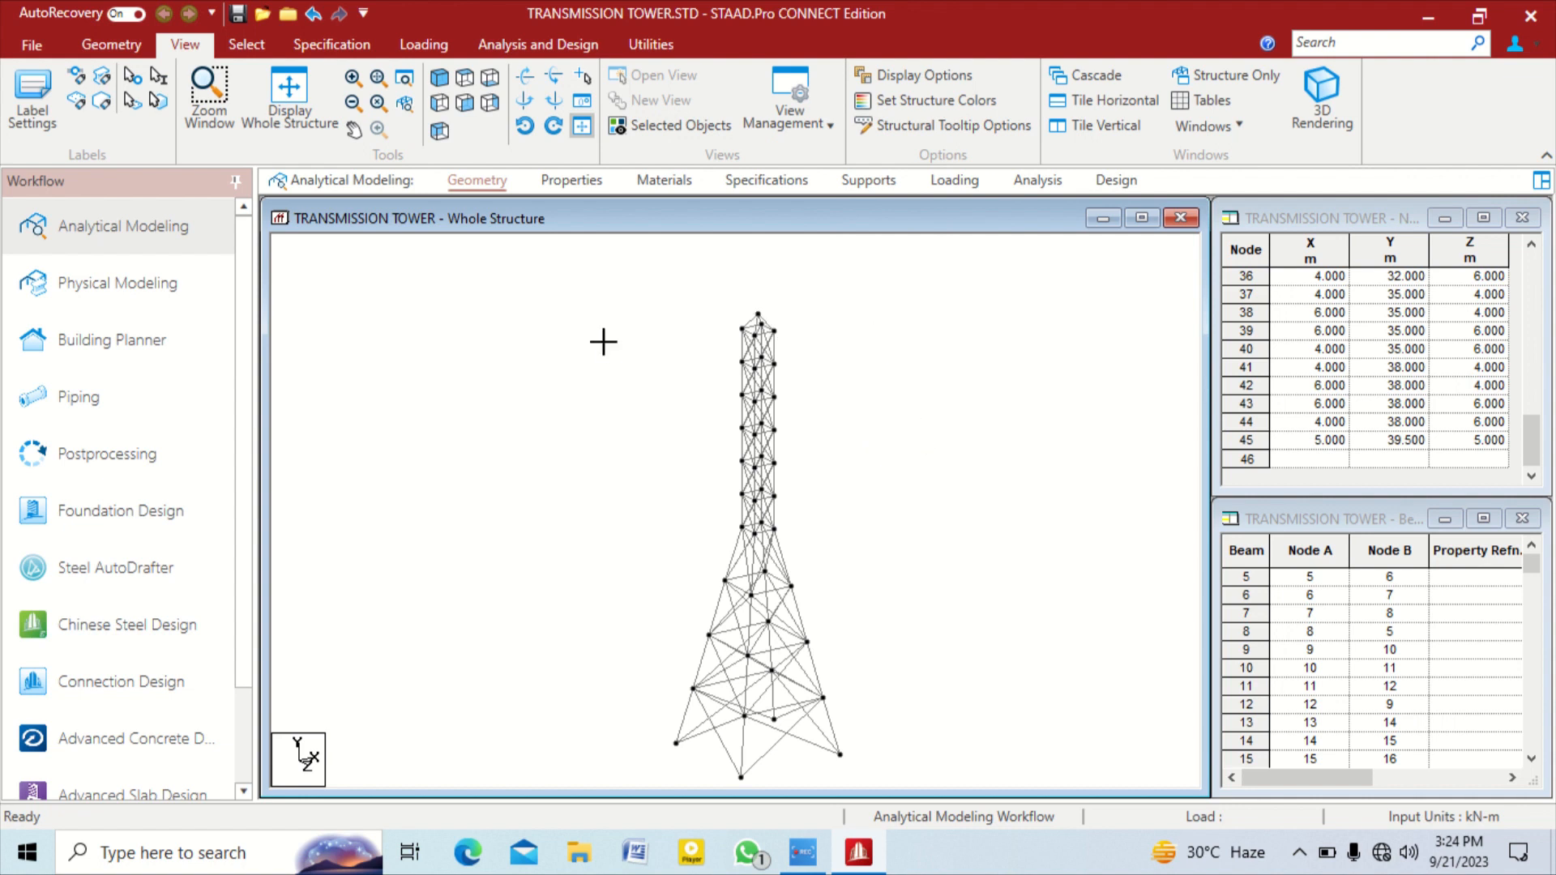
right_click(409, 354)
click(359, 346)
click(467, 74)
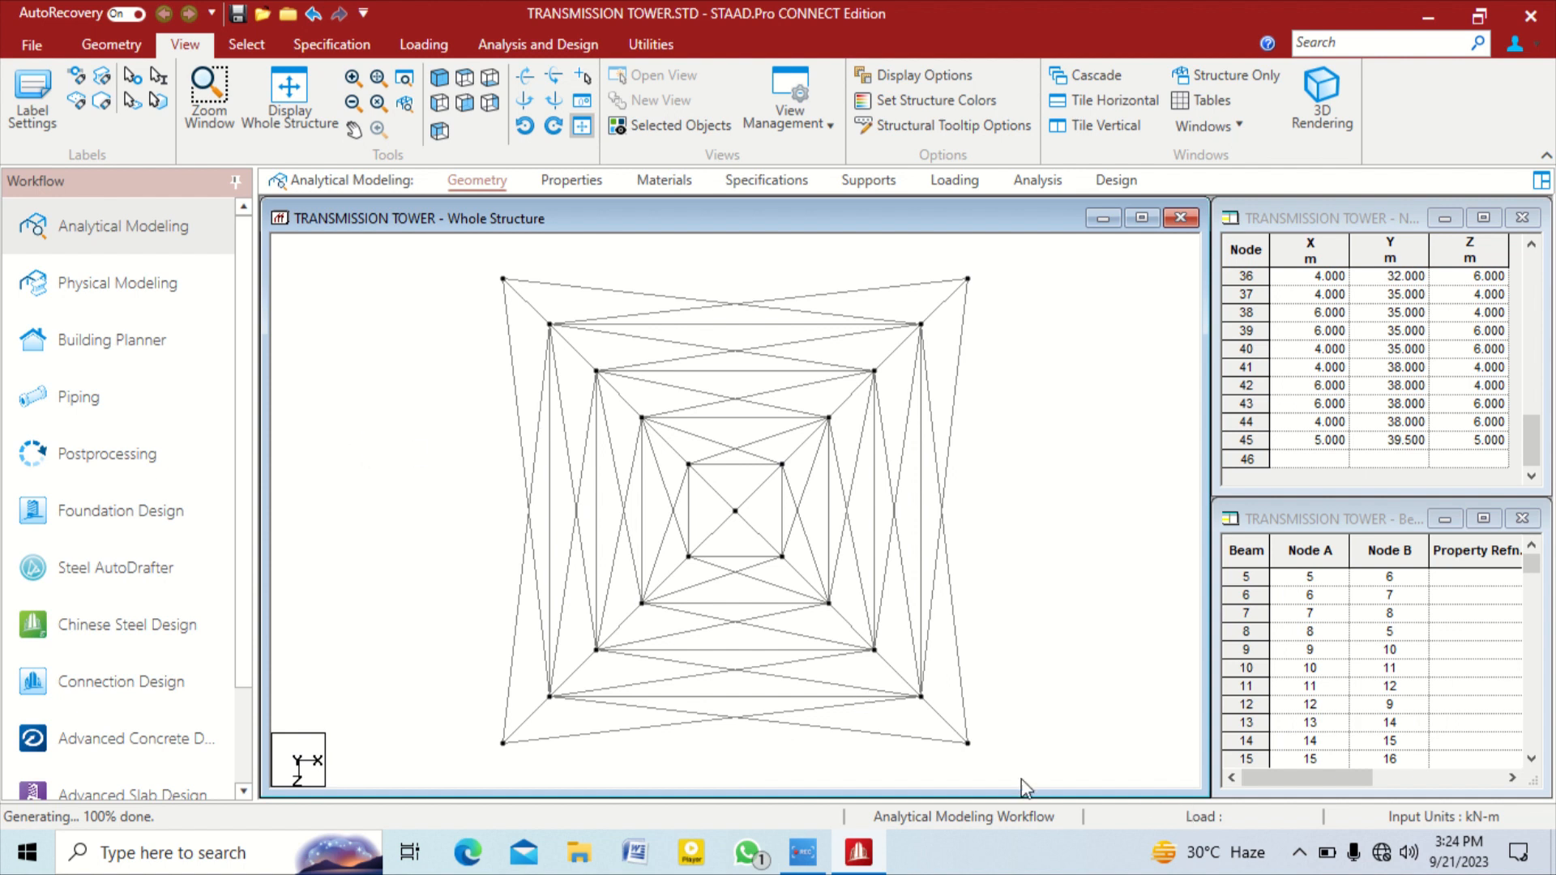
drag(990, 763, 398, 541)
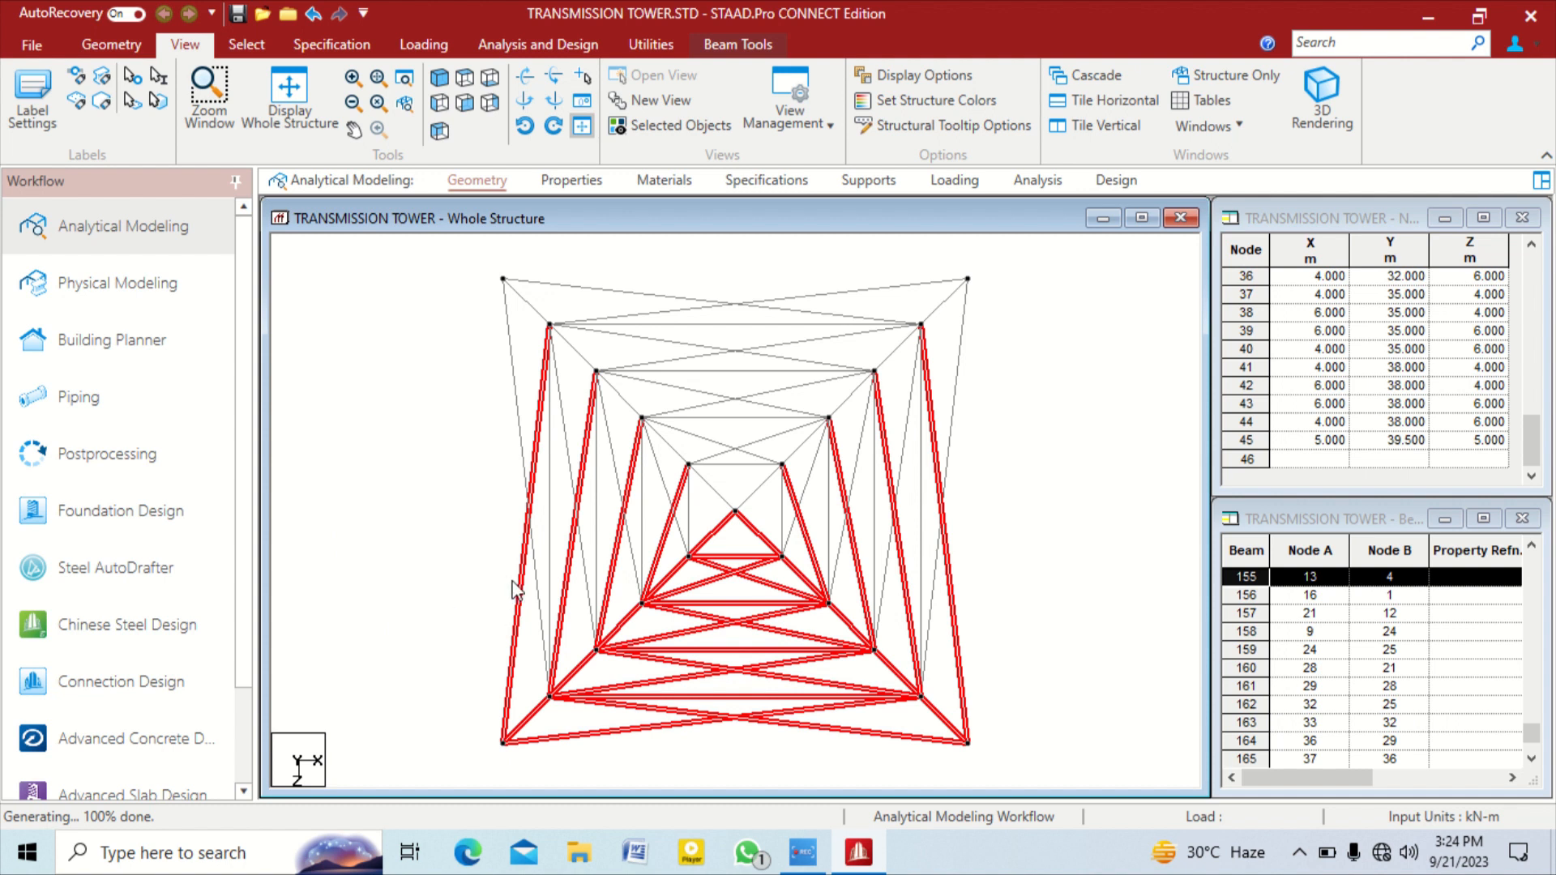
ctrl+click(553, 599)
ctrl+click(570, 608)
ctrl+click(607, 600)
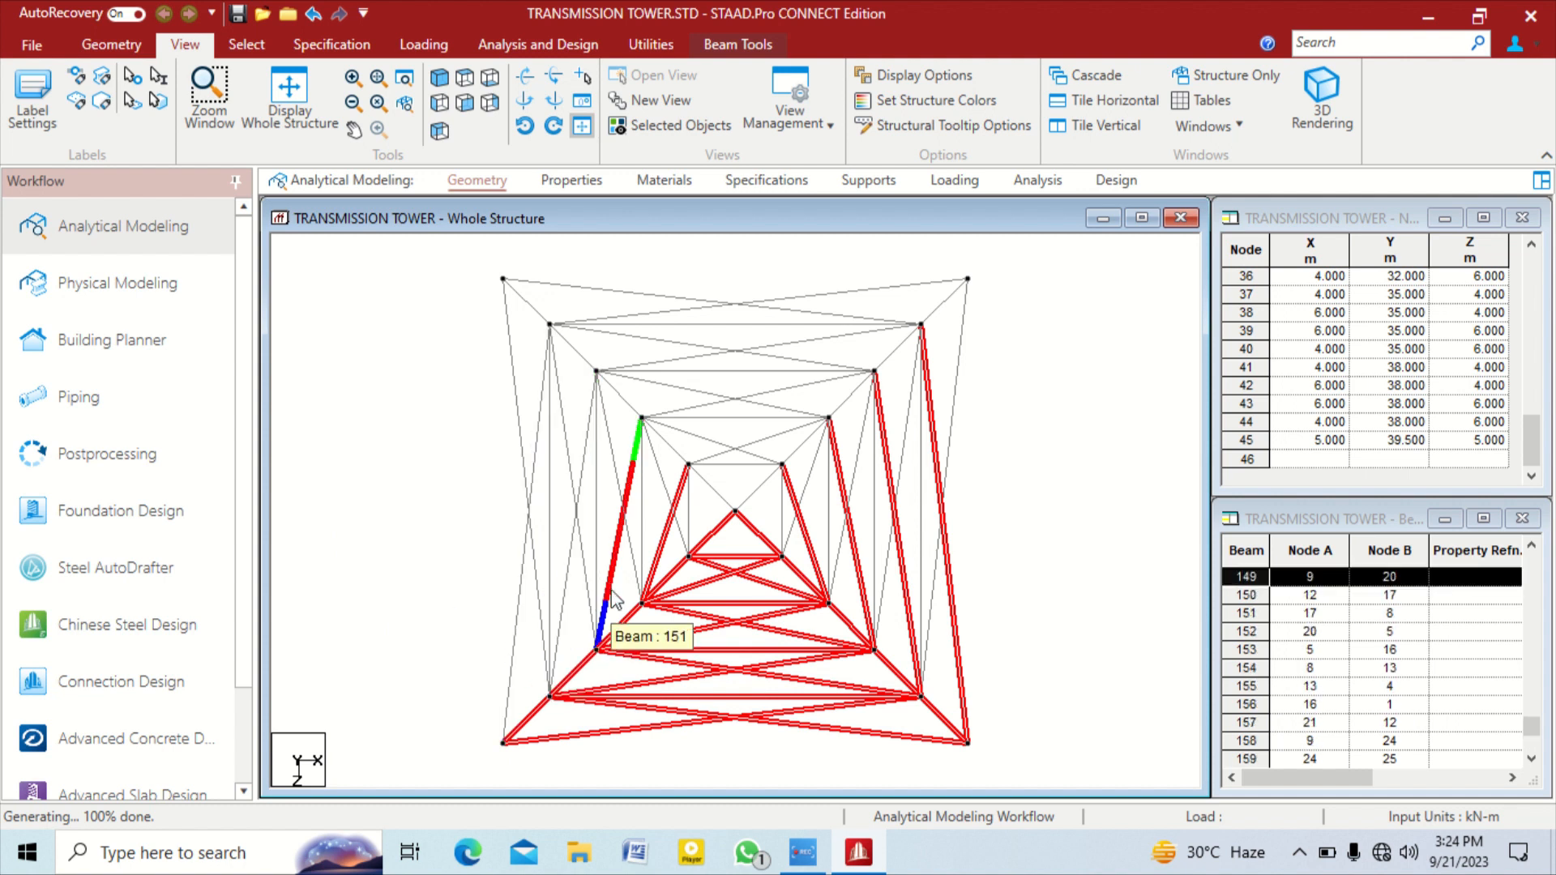
ctrl+click(663, 557)
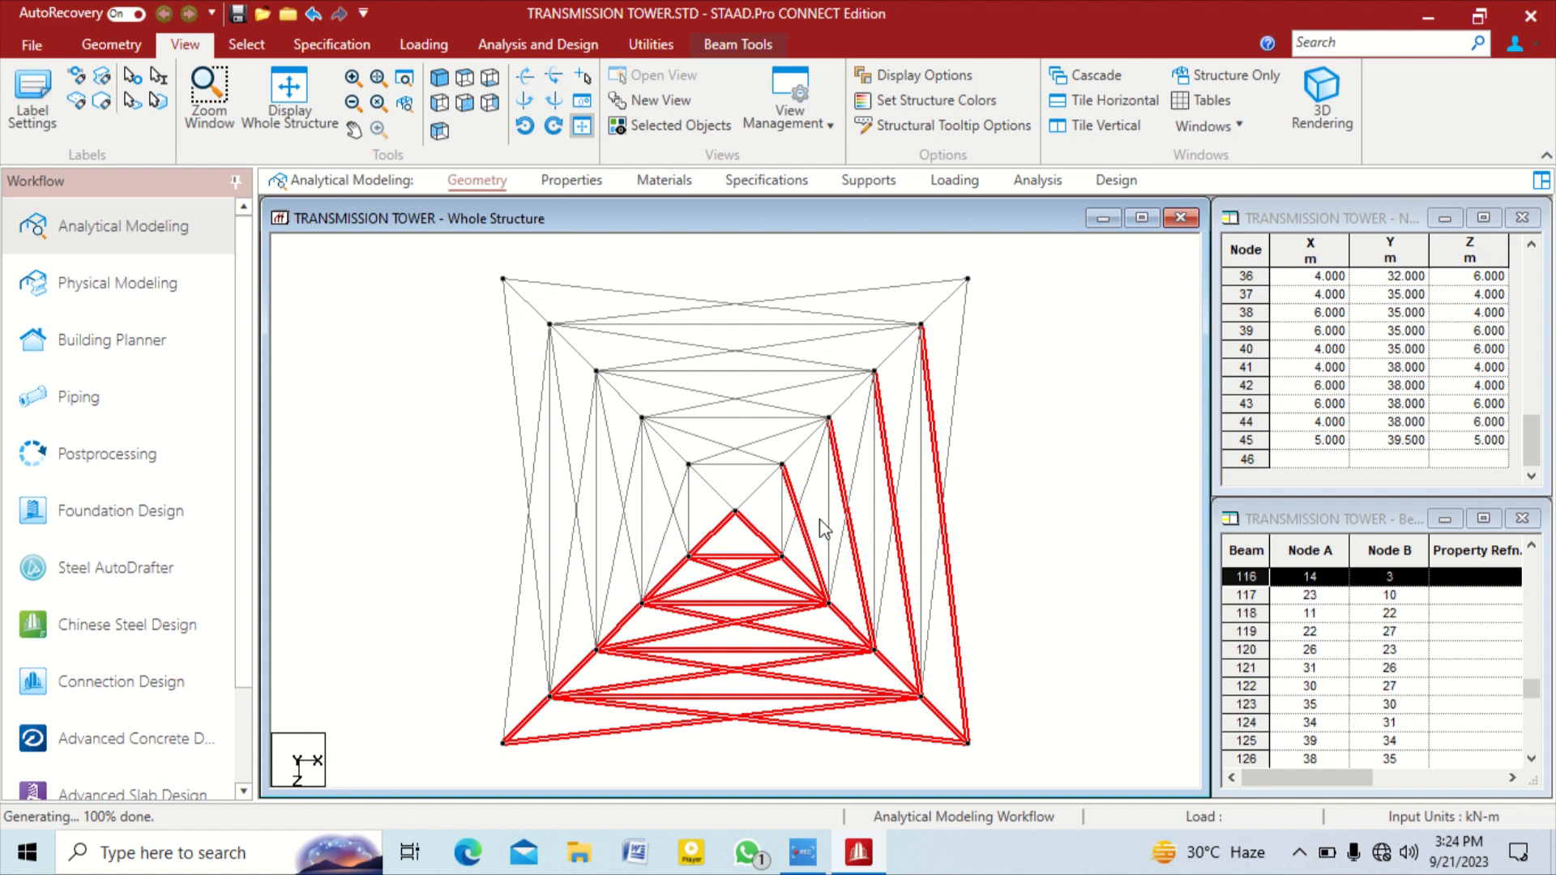
ctrl+click(802, 530)
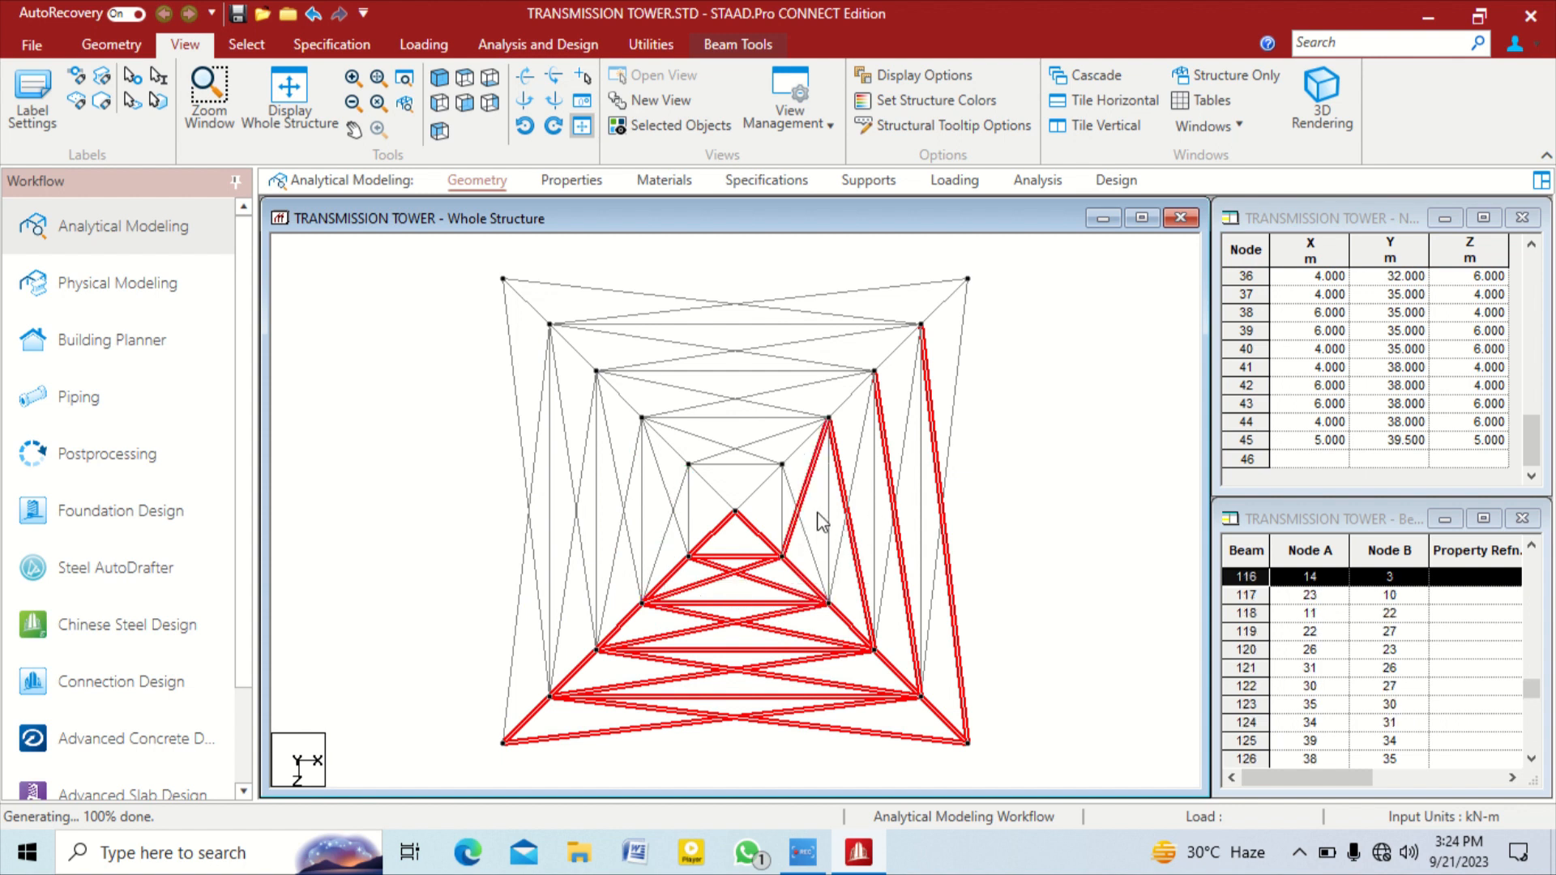
ctrl+click(806, 489)
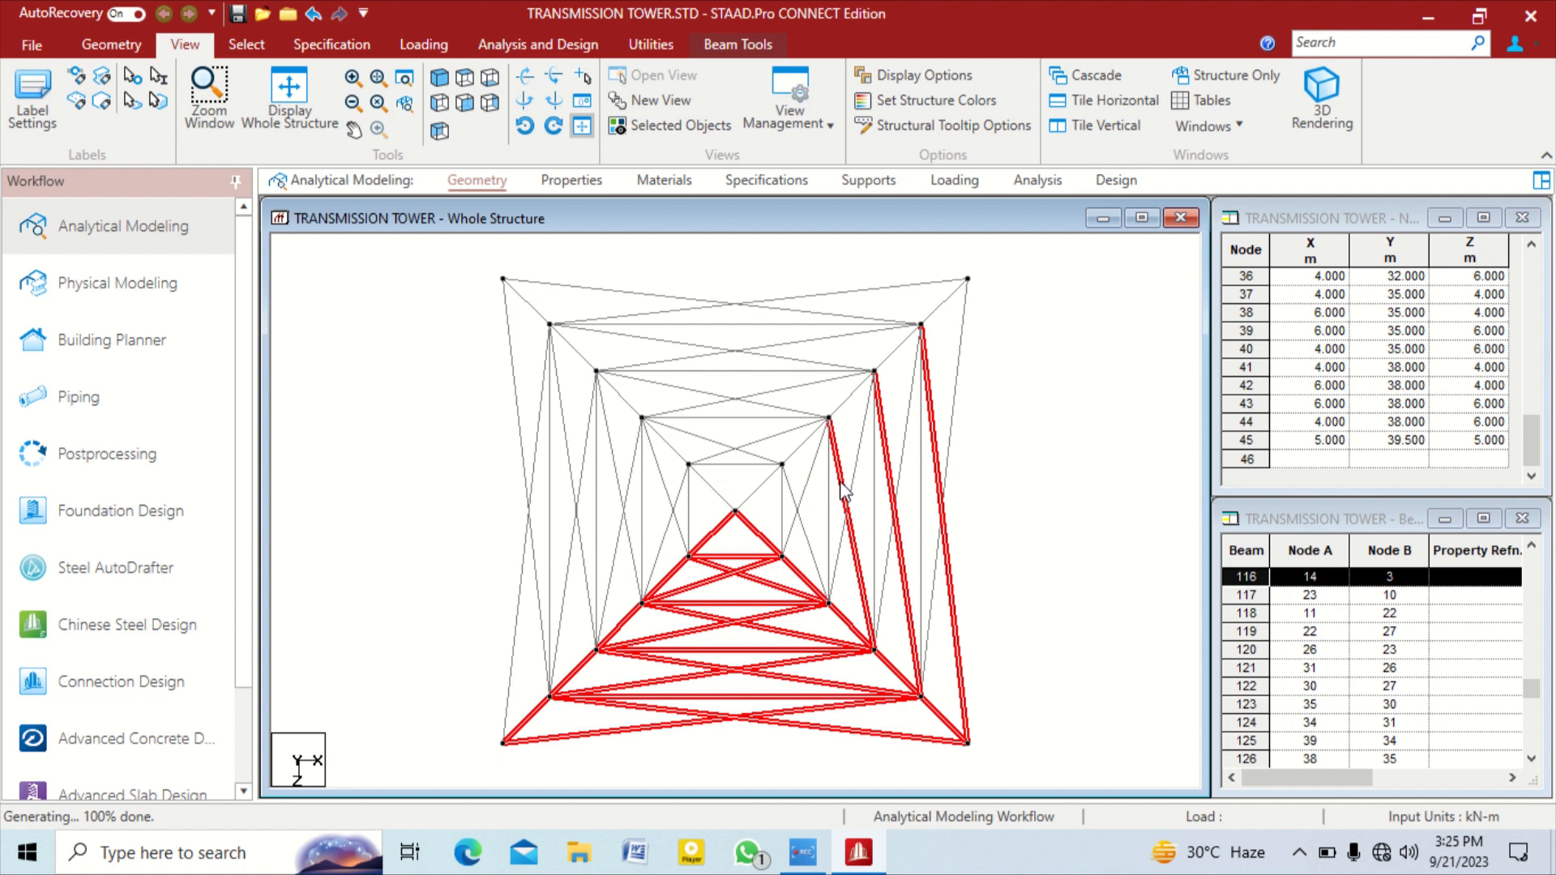
ctrl+click(842, 489)
ctrl+click(909, 618)
ctrl+click(994, 618)
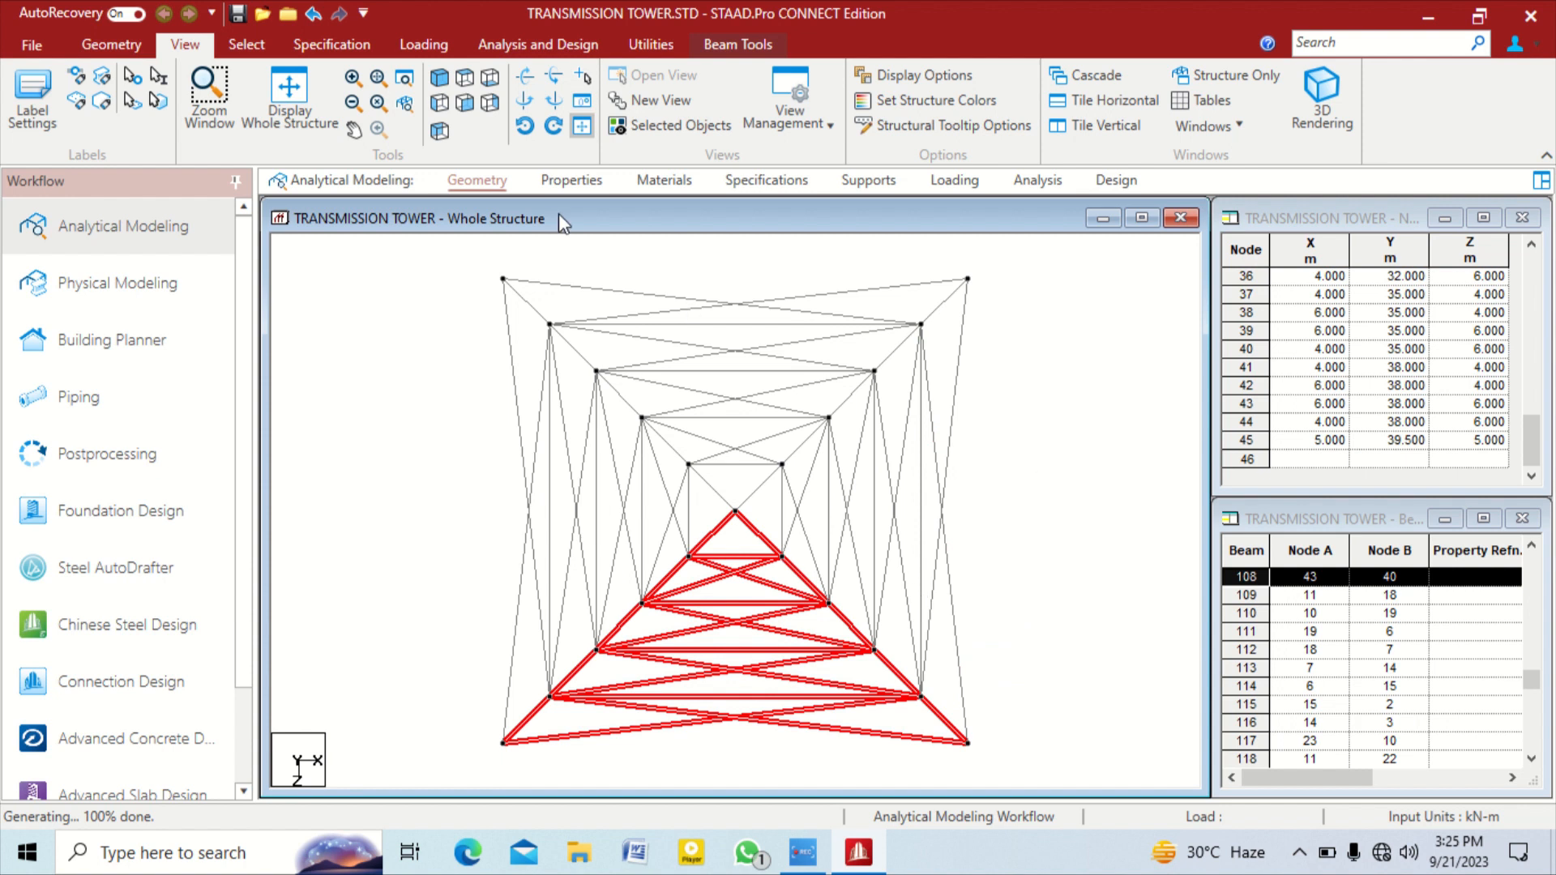
click(439, 81)
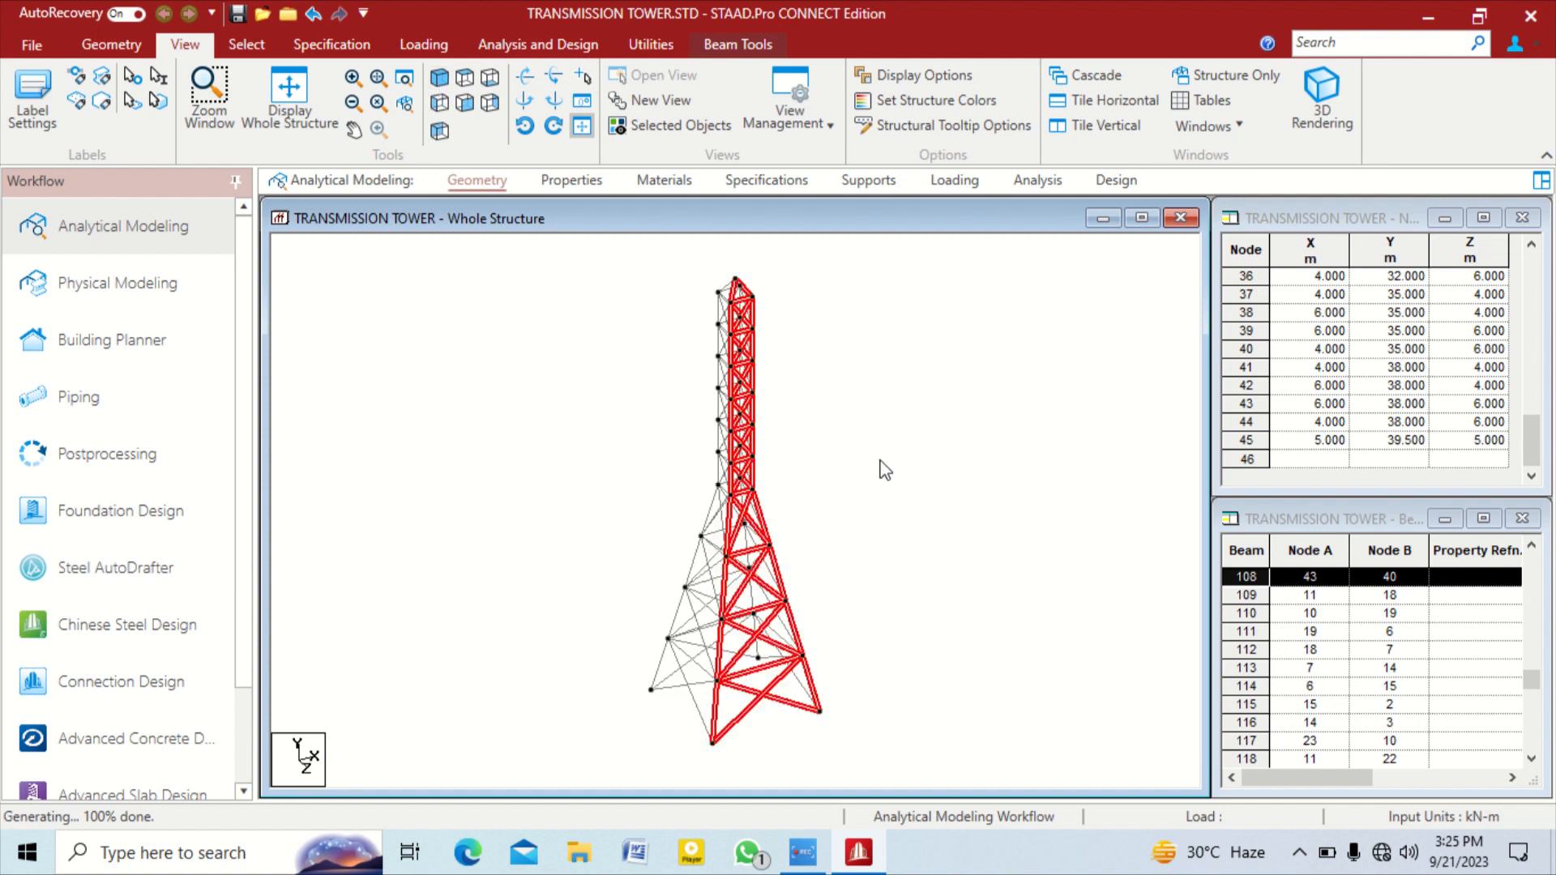
click(830, 370)
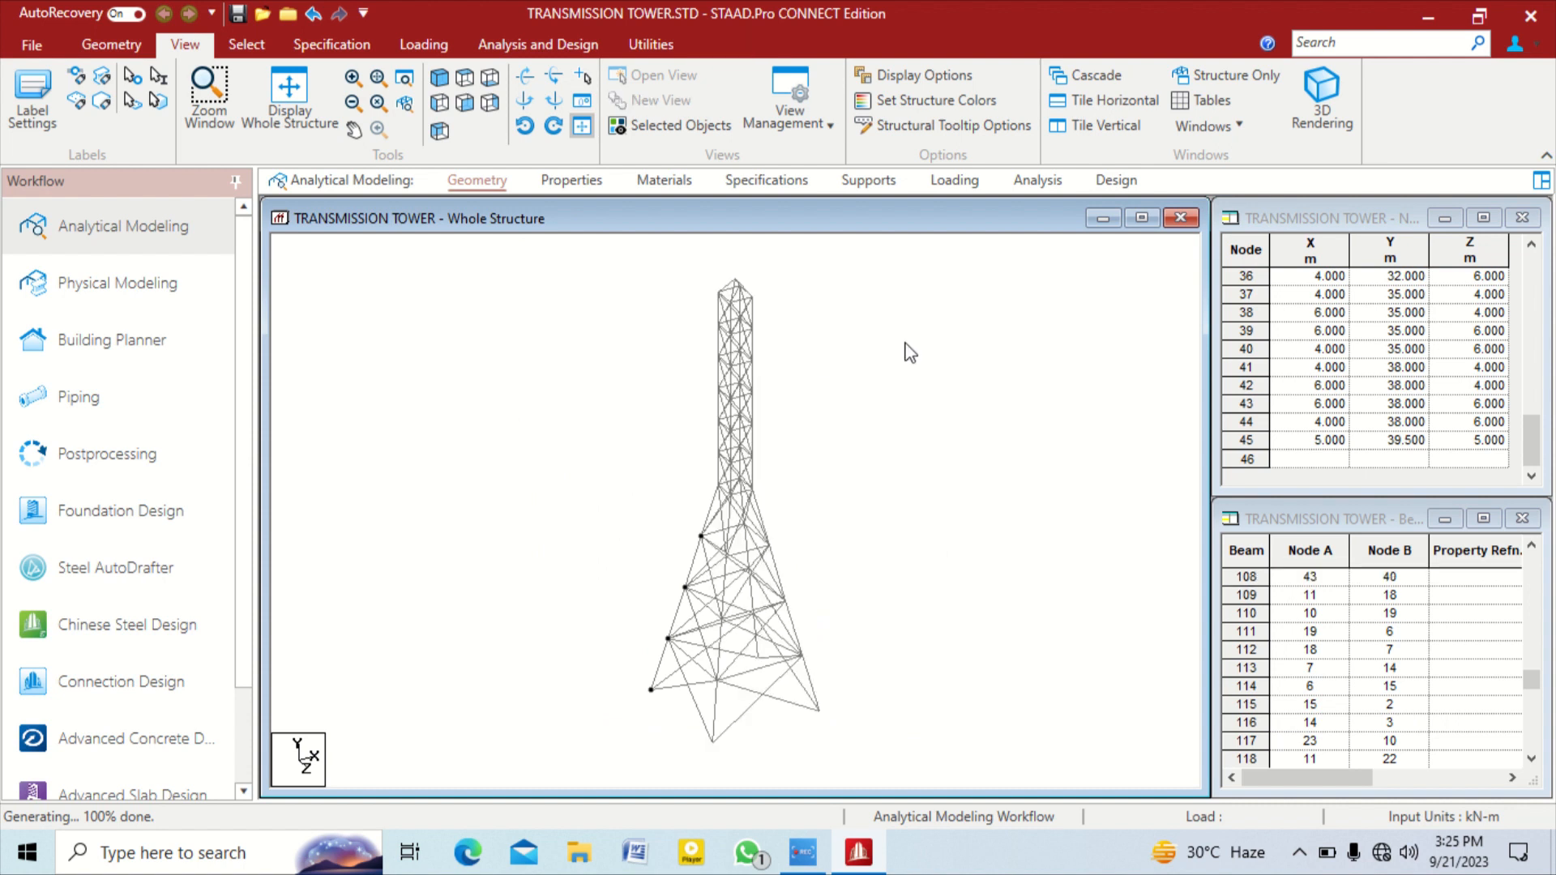
Select all members of the straight upper shaft and apex in isometric view and display them as a new view in the active window
drag(695, 285, 784, 503)
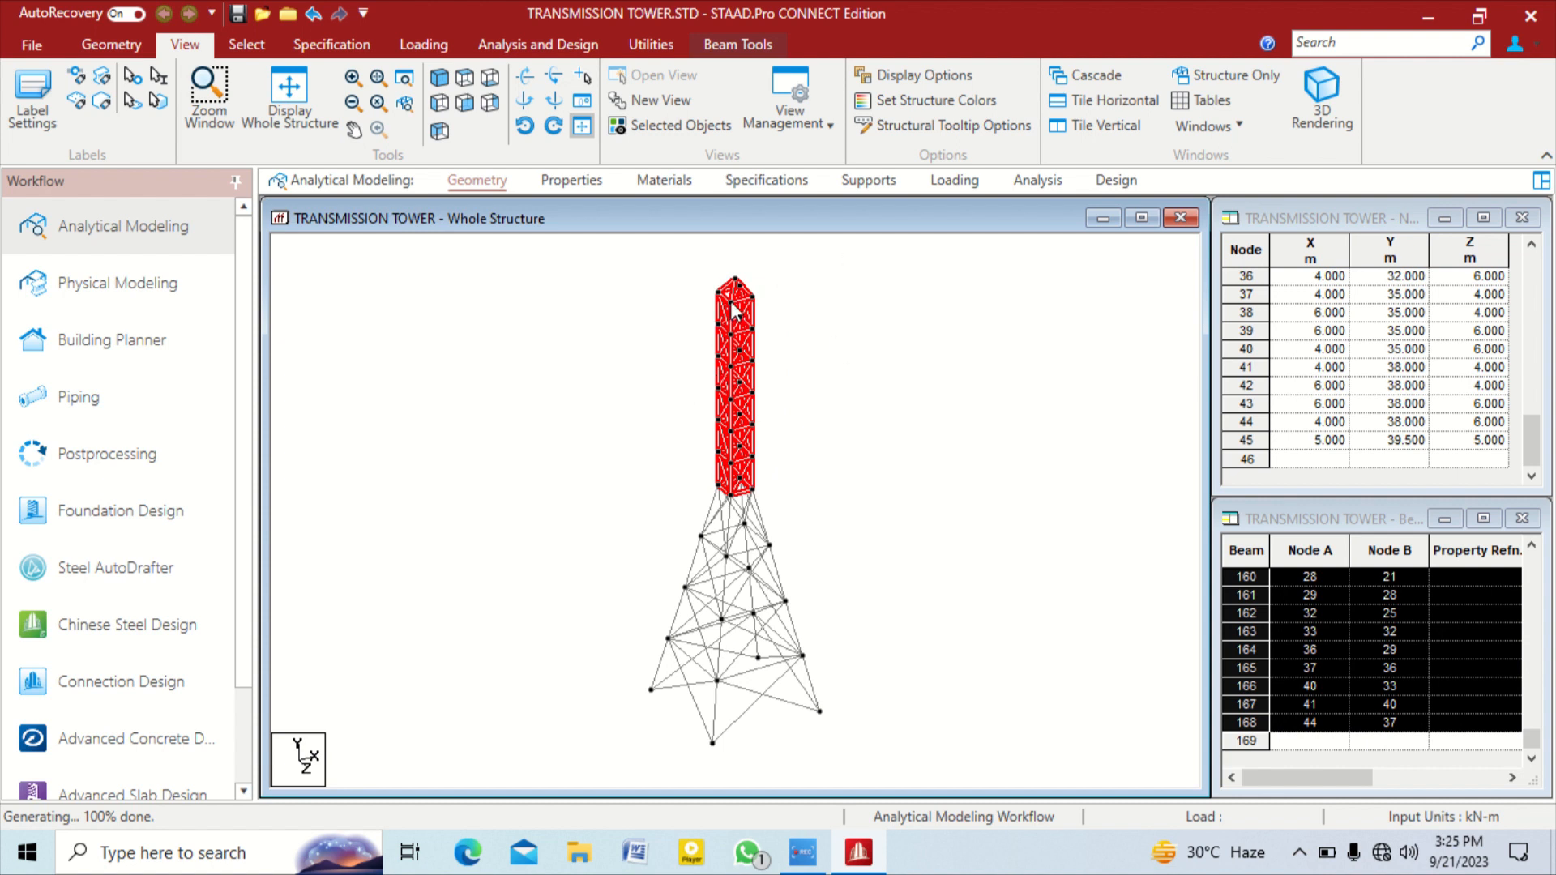
click(764, 321)
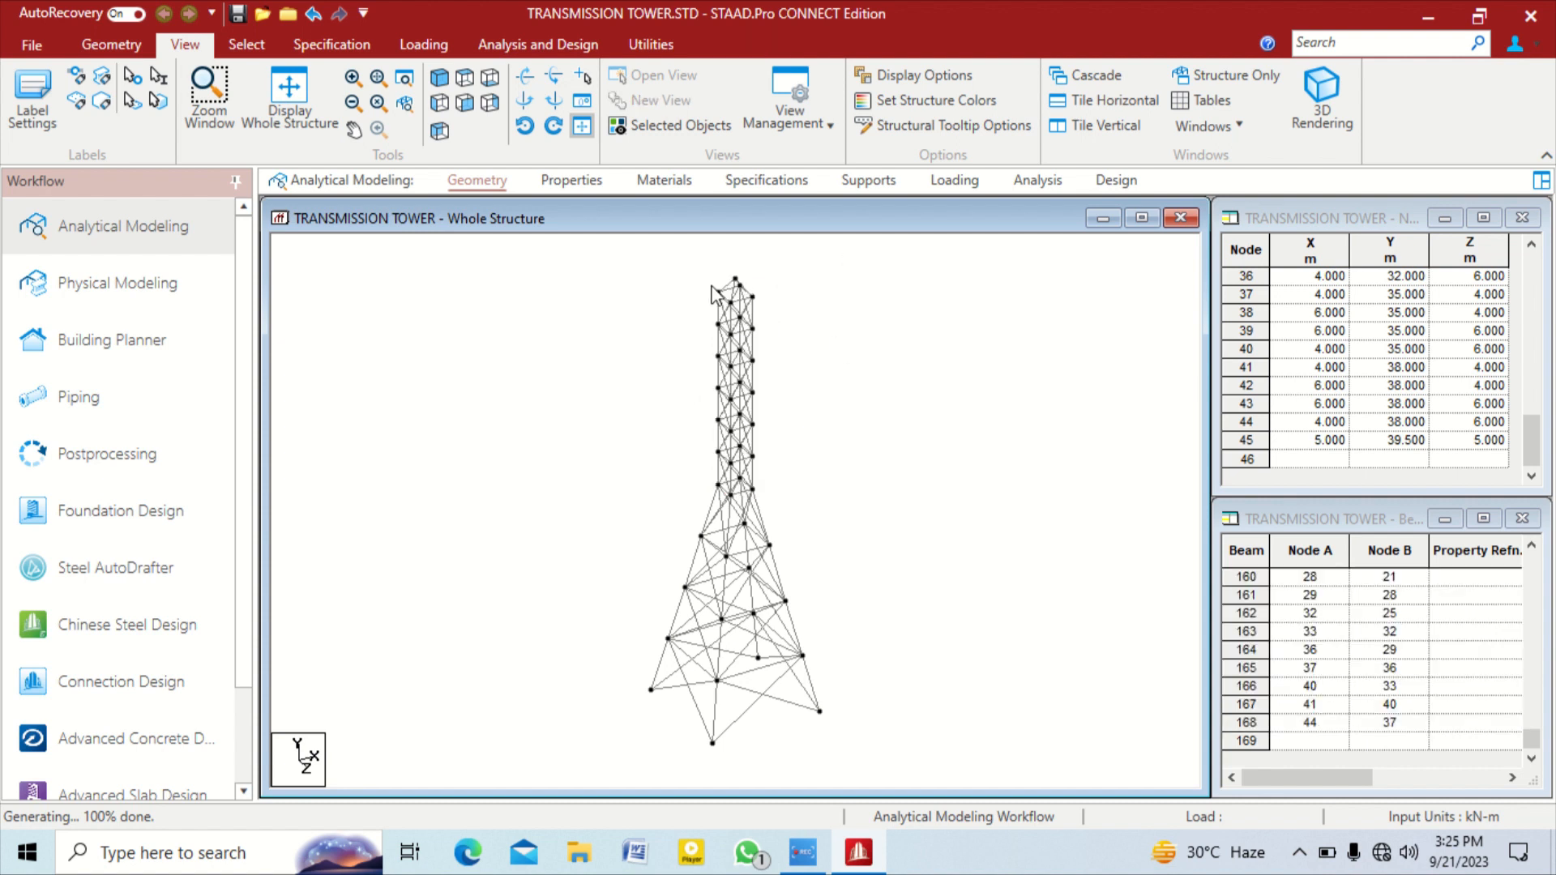
drag(707, 274, 768, 500)
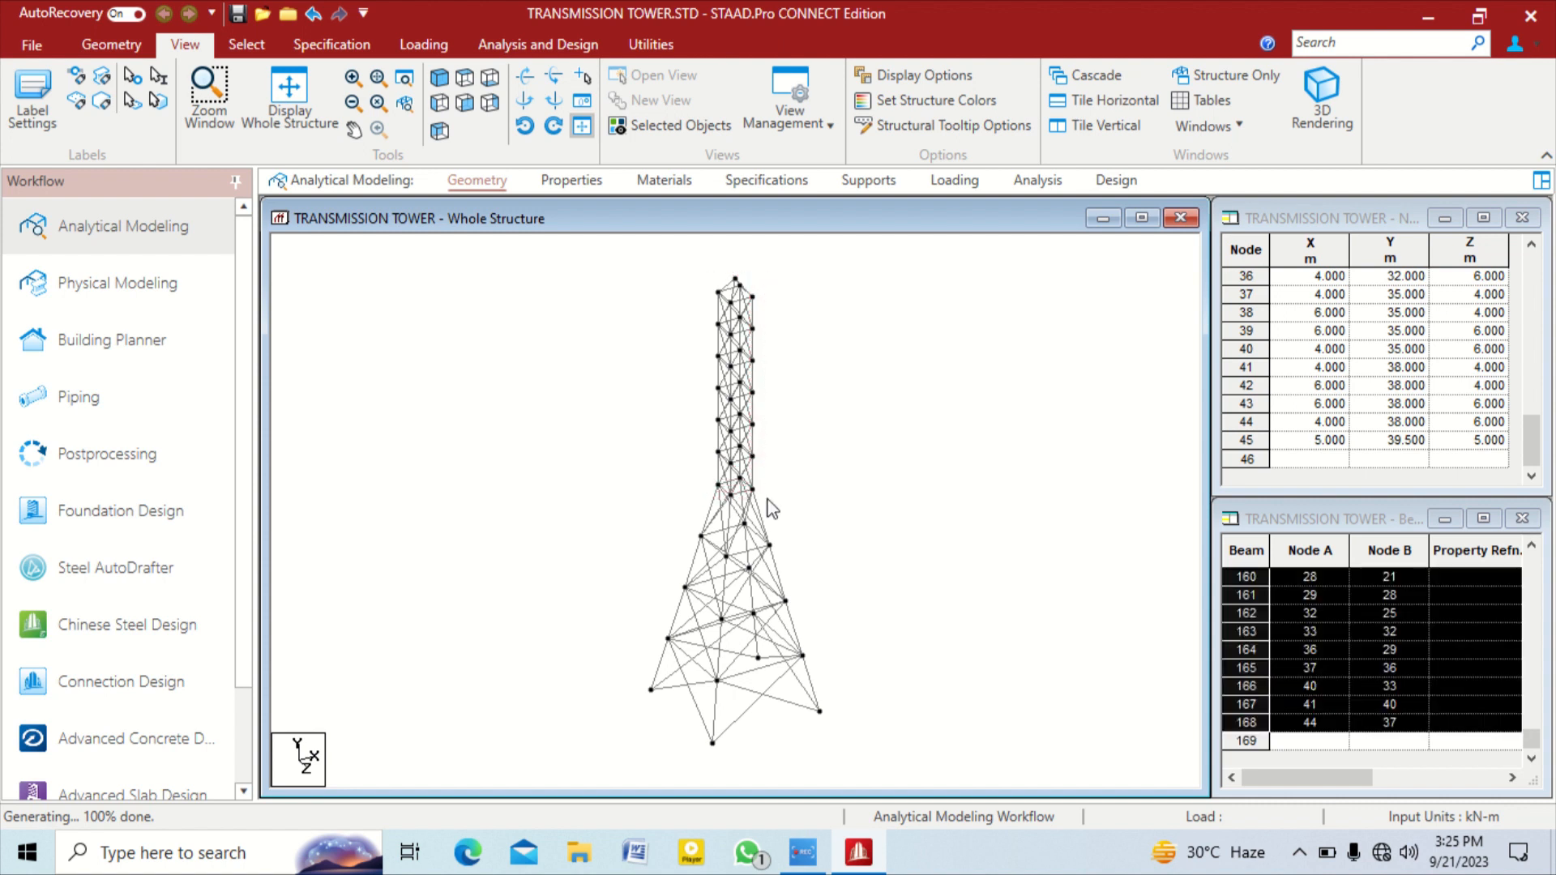
right_click(794, 303)
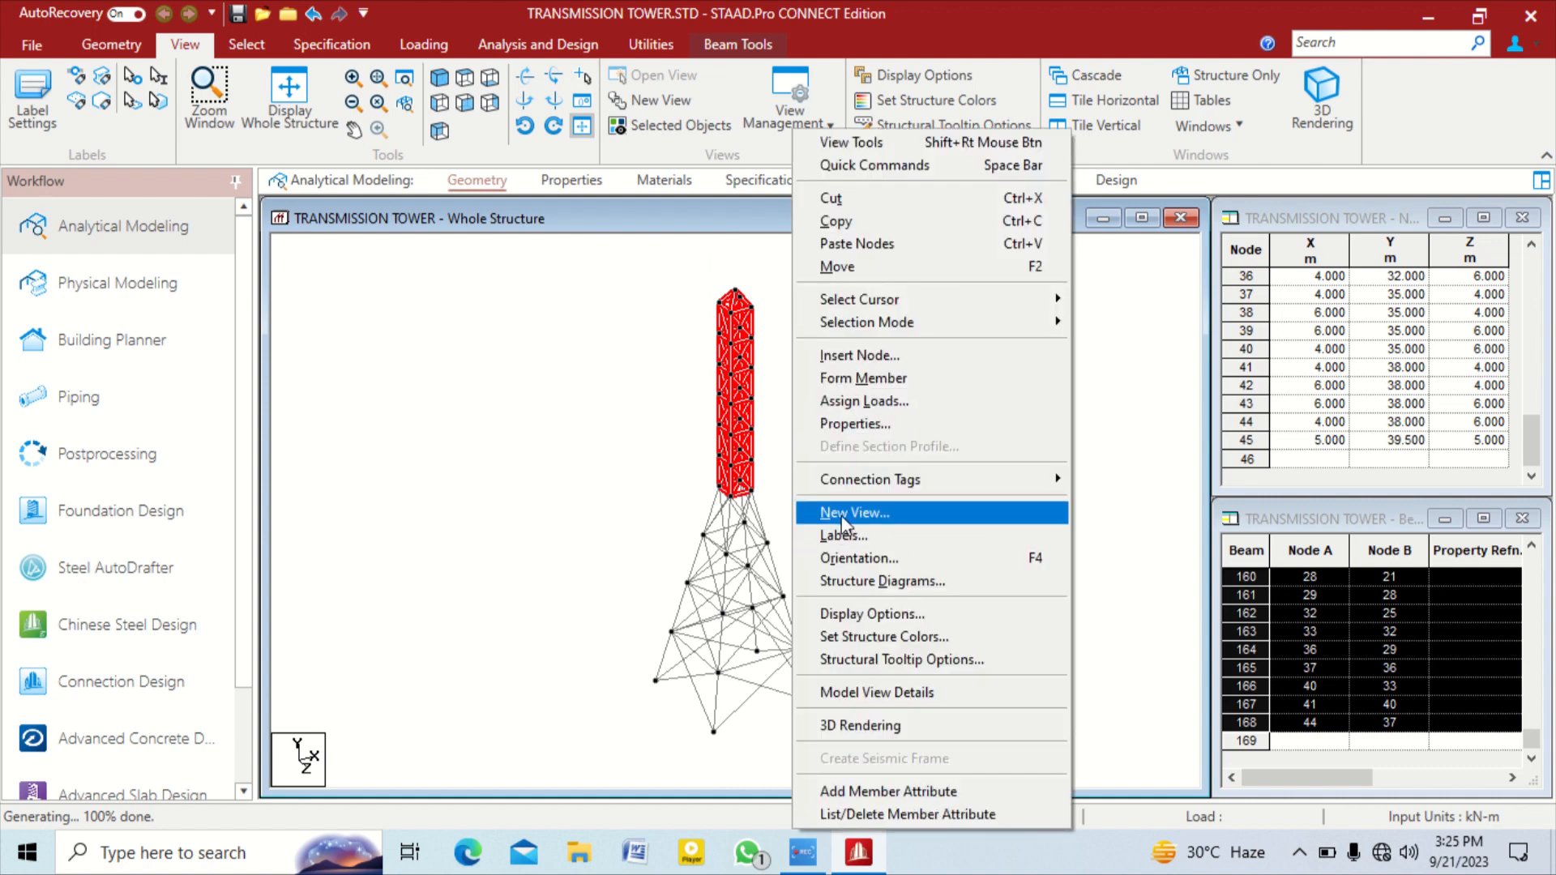
click(843, 523)
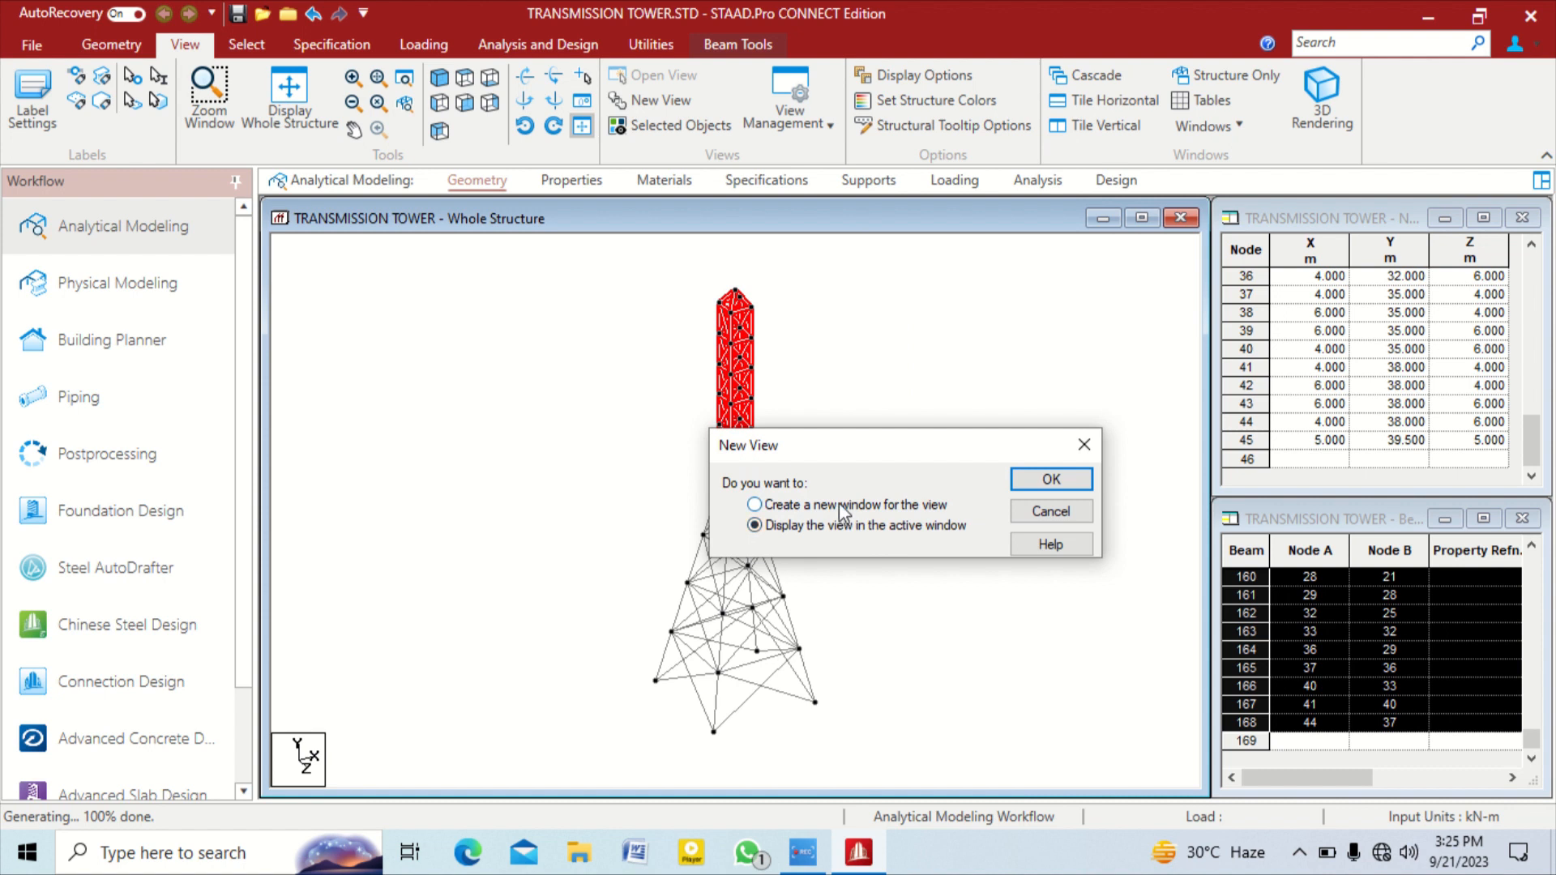
click(839, 506)
click(857, 526)
click(1039, 481)
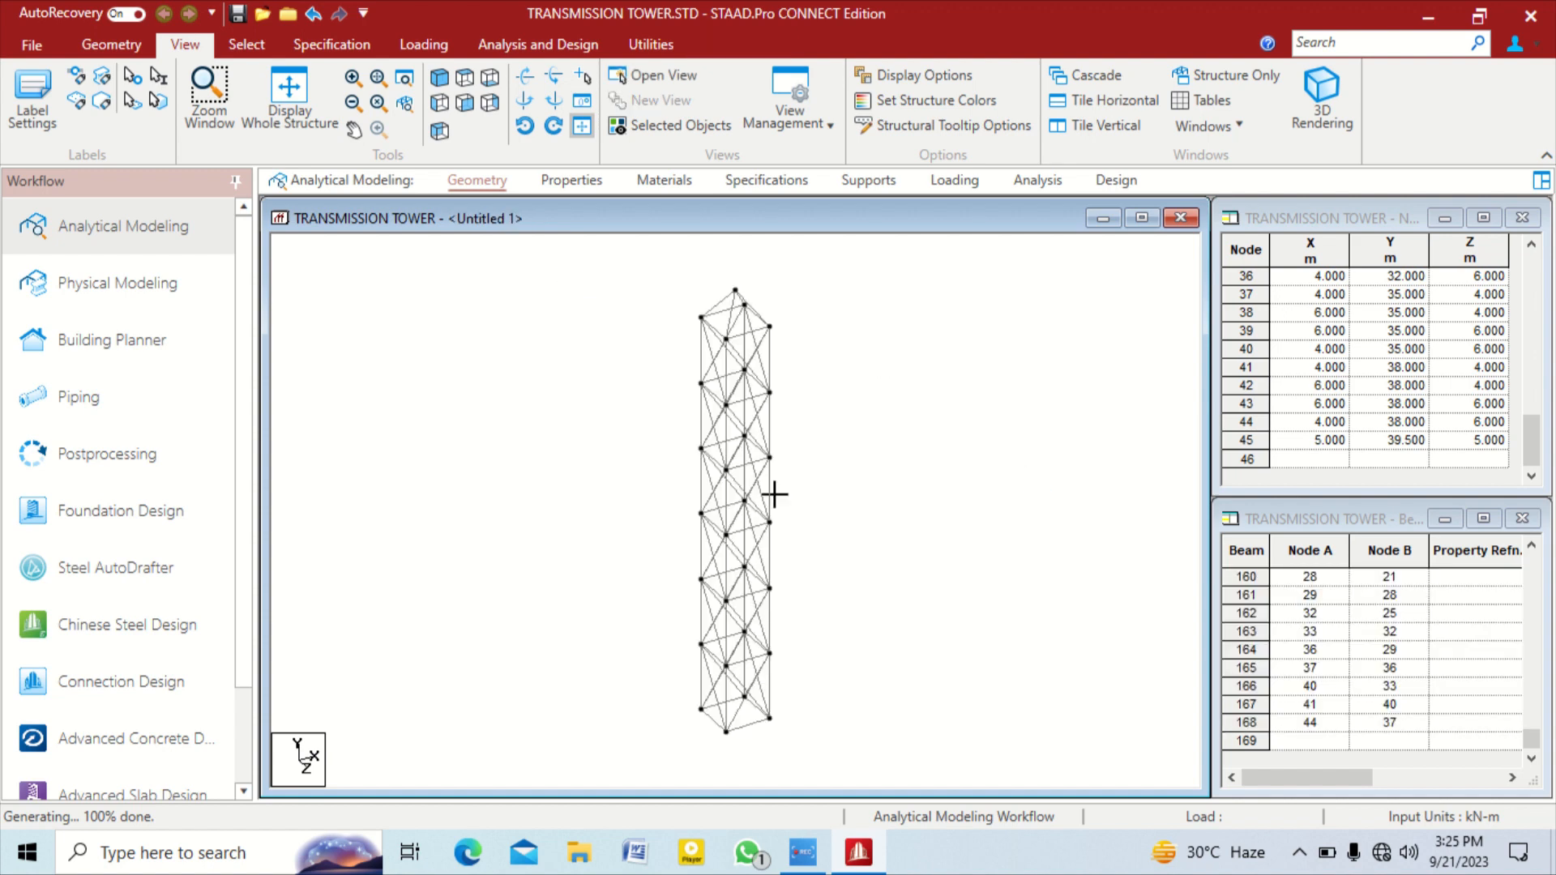
Open a 3D rendering of the isolated upper shaft, examine its bracing, and close the rendering
right_click(532, 407)
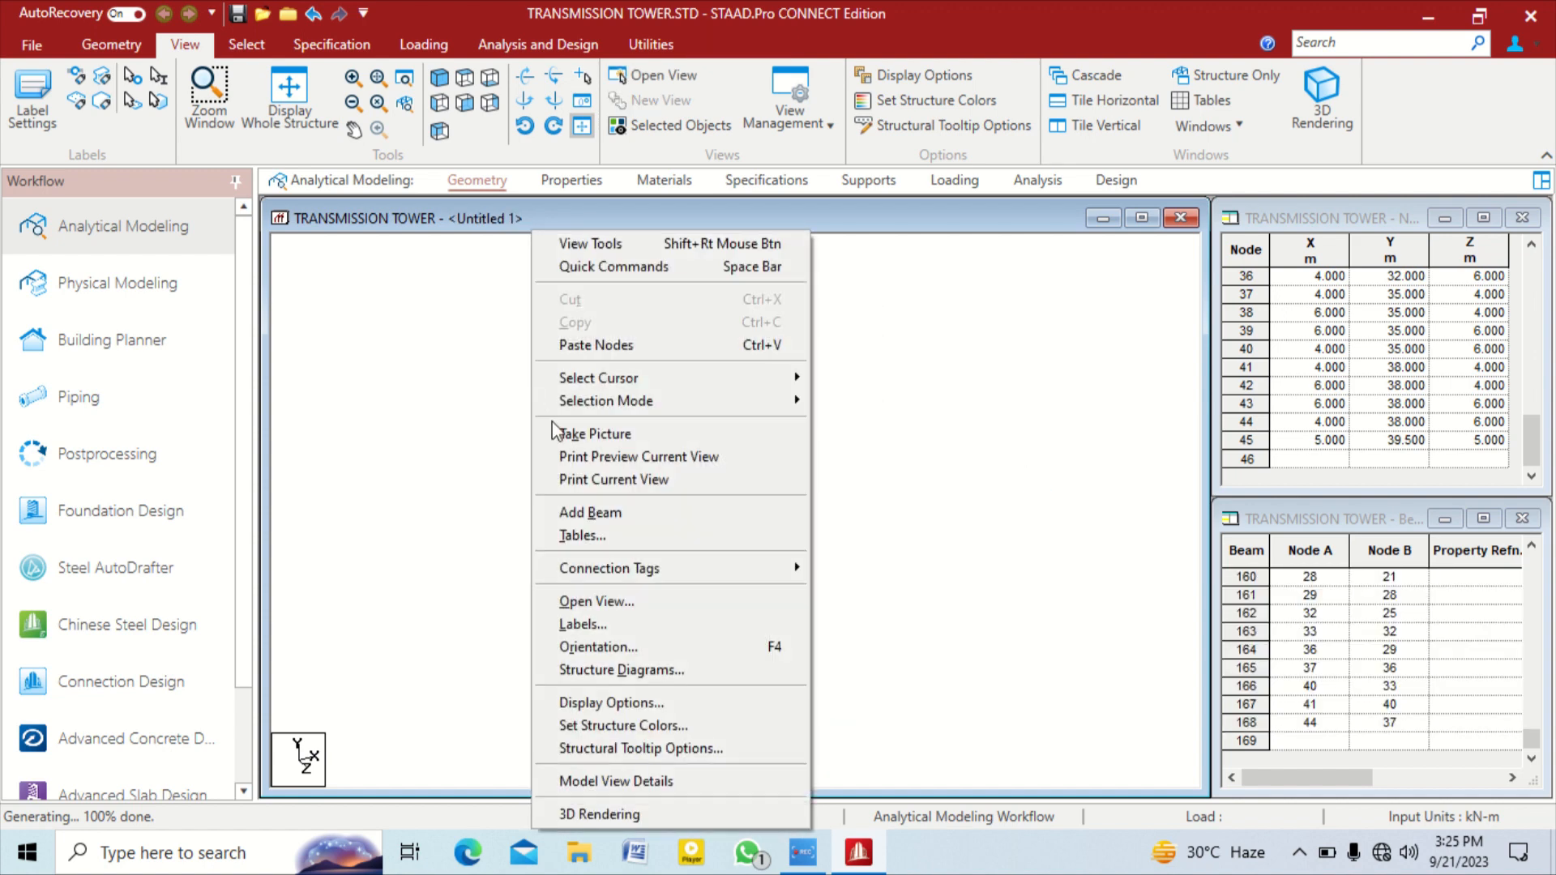
click(624, 813)
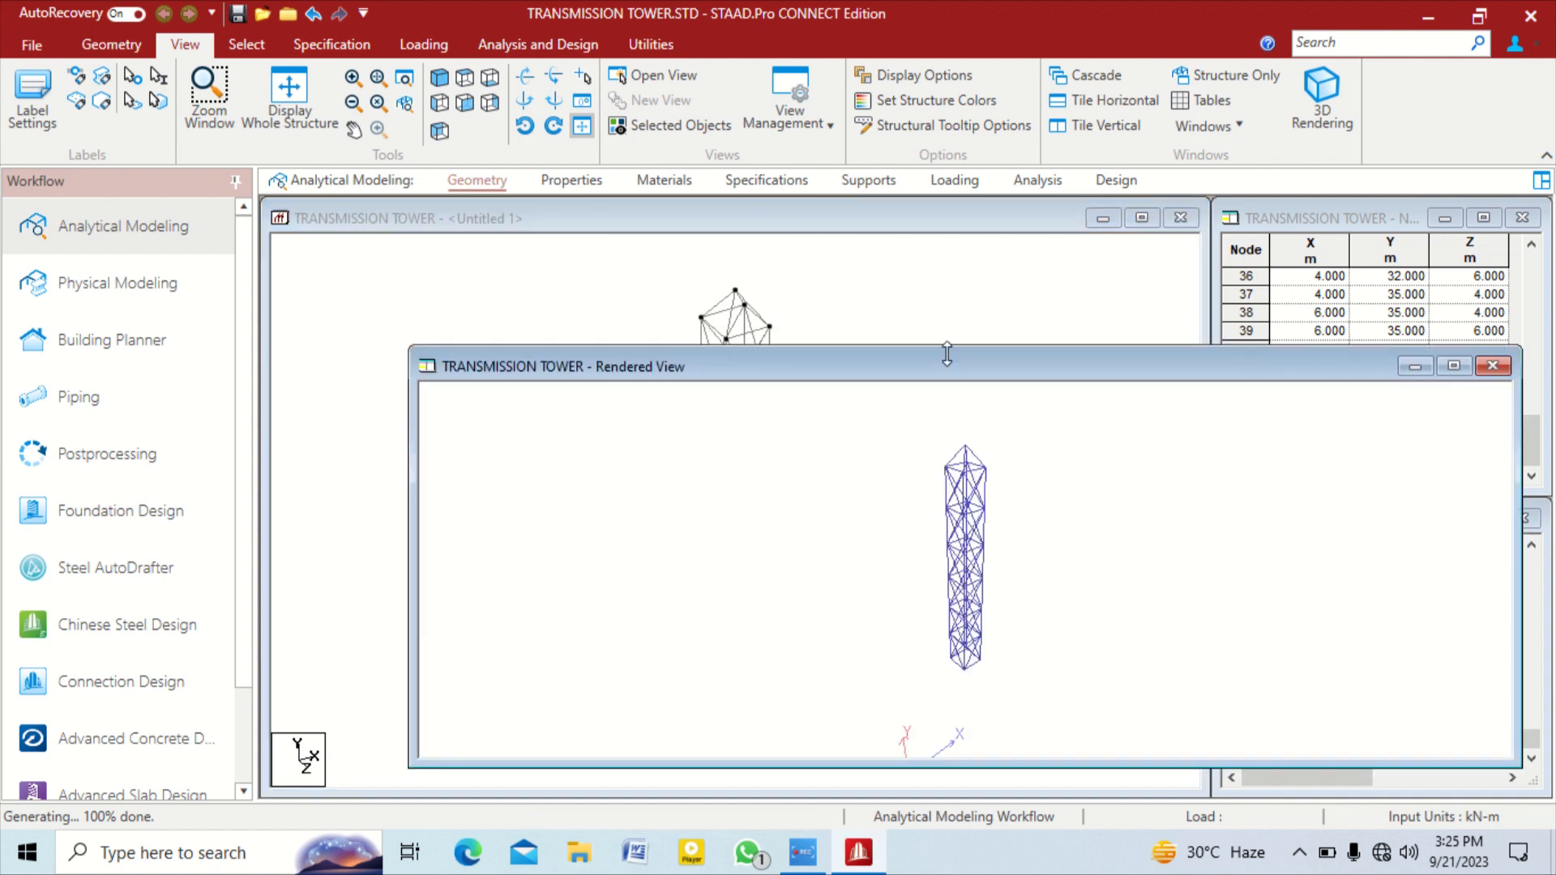
mouse_move(932, 460)
mouse_down()
mouse_move(889, 498)
mouse_move(1013, 522)
mouse_move(932, 437)
mouse_up()
drag(1134, 373, 674, 316)
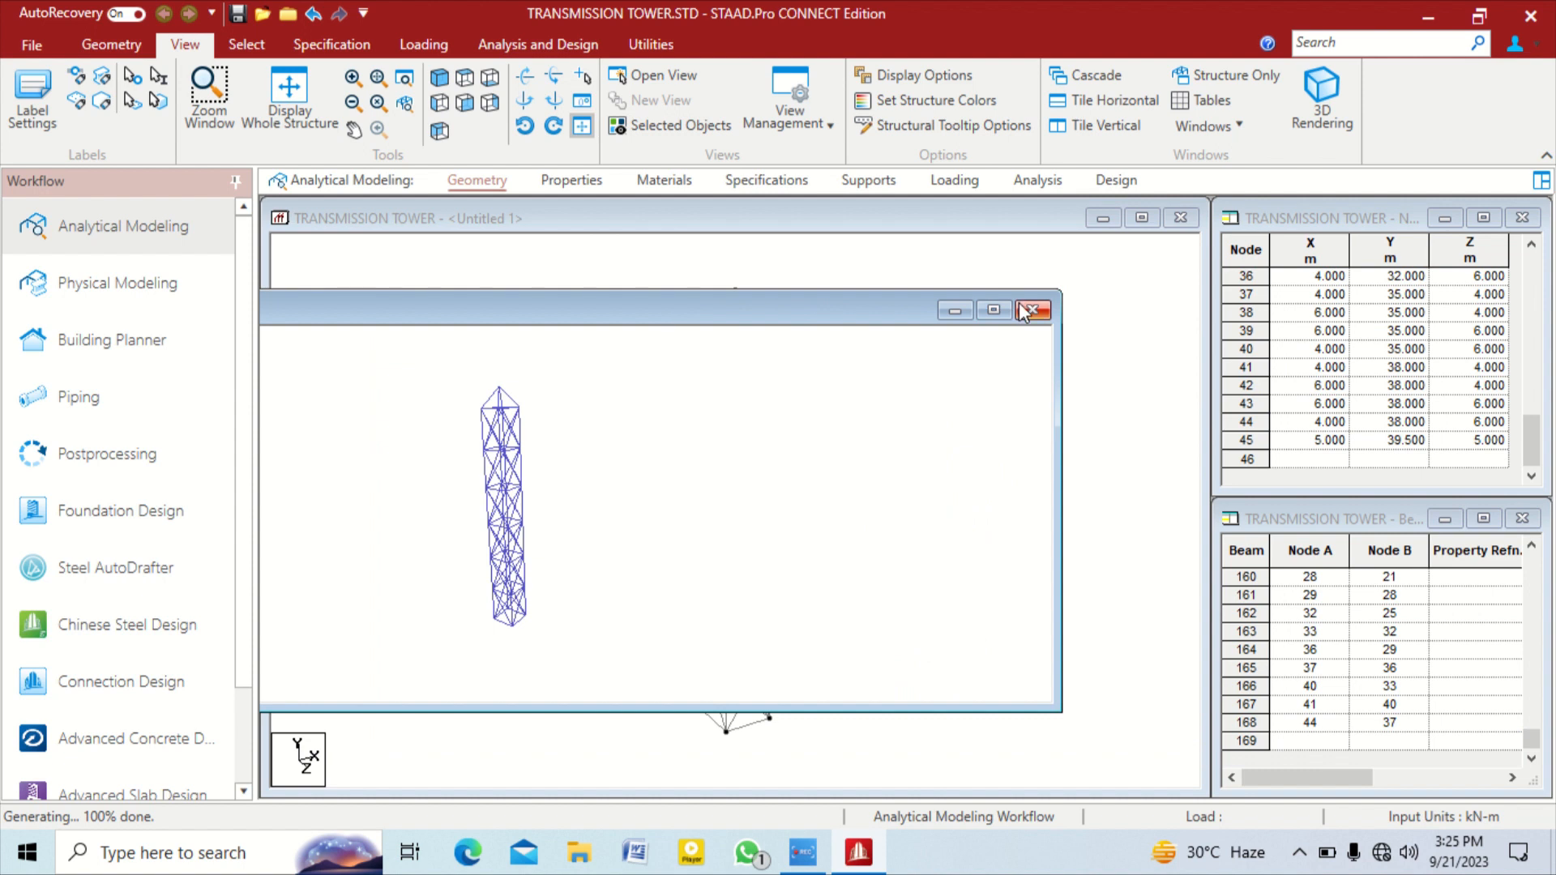
click(1028, 310)
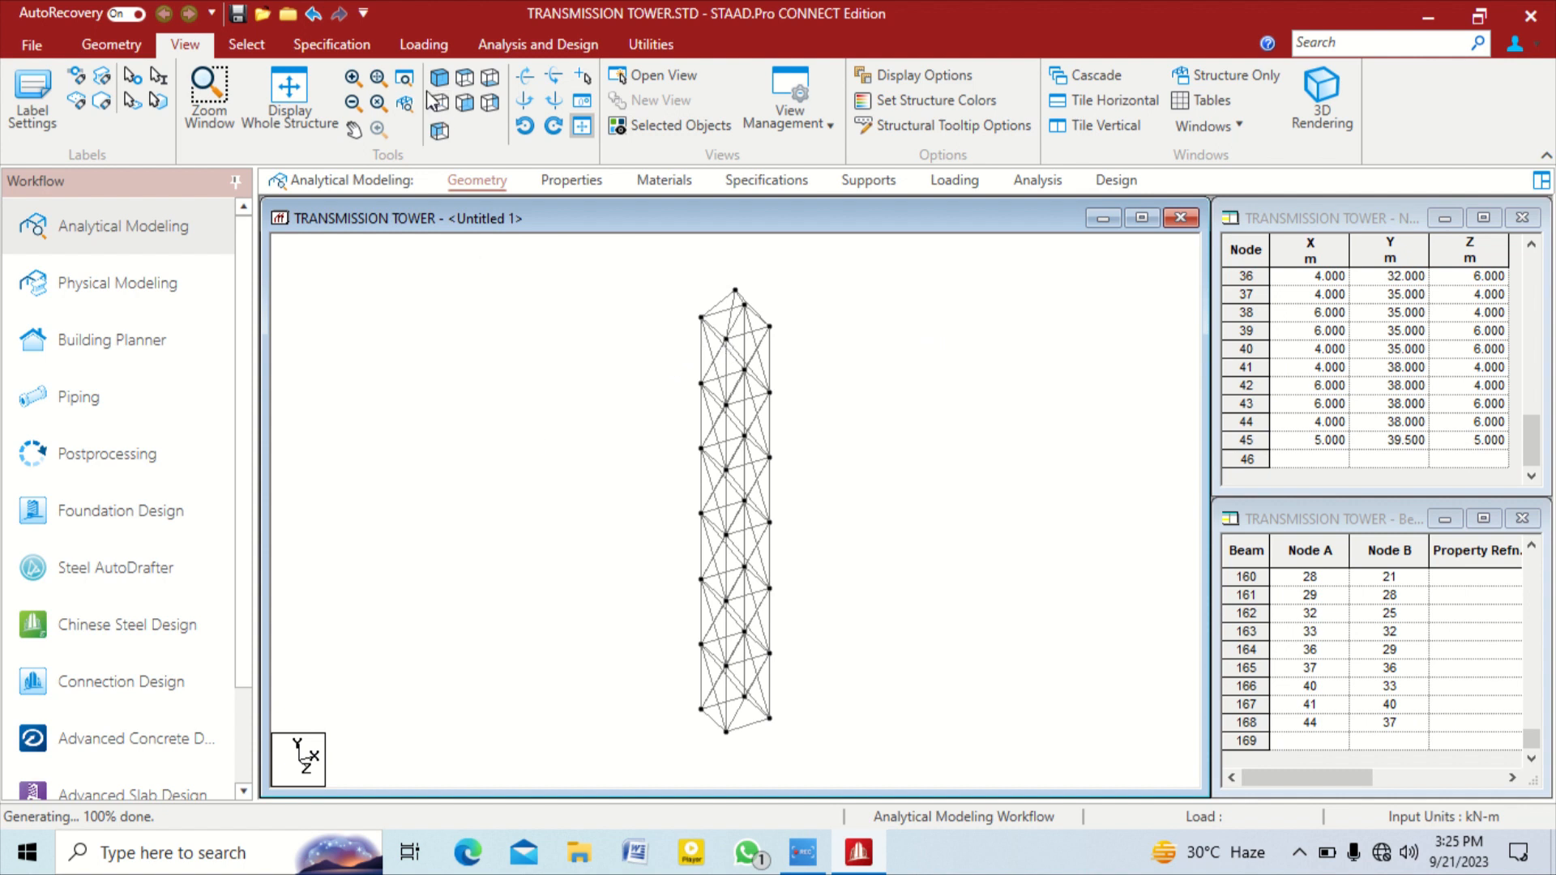
Try to place a copy of the shaft's front node at (4, 35, 6) at X -11 m, and delete that copy
click(244, 47)
click(19, 103)
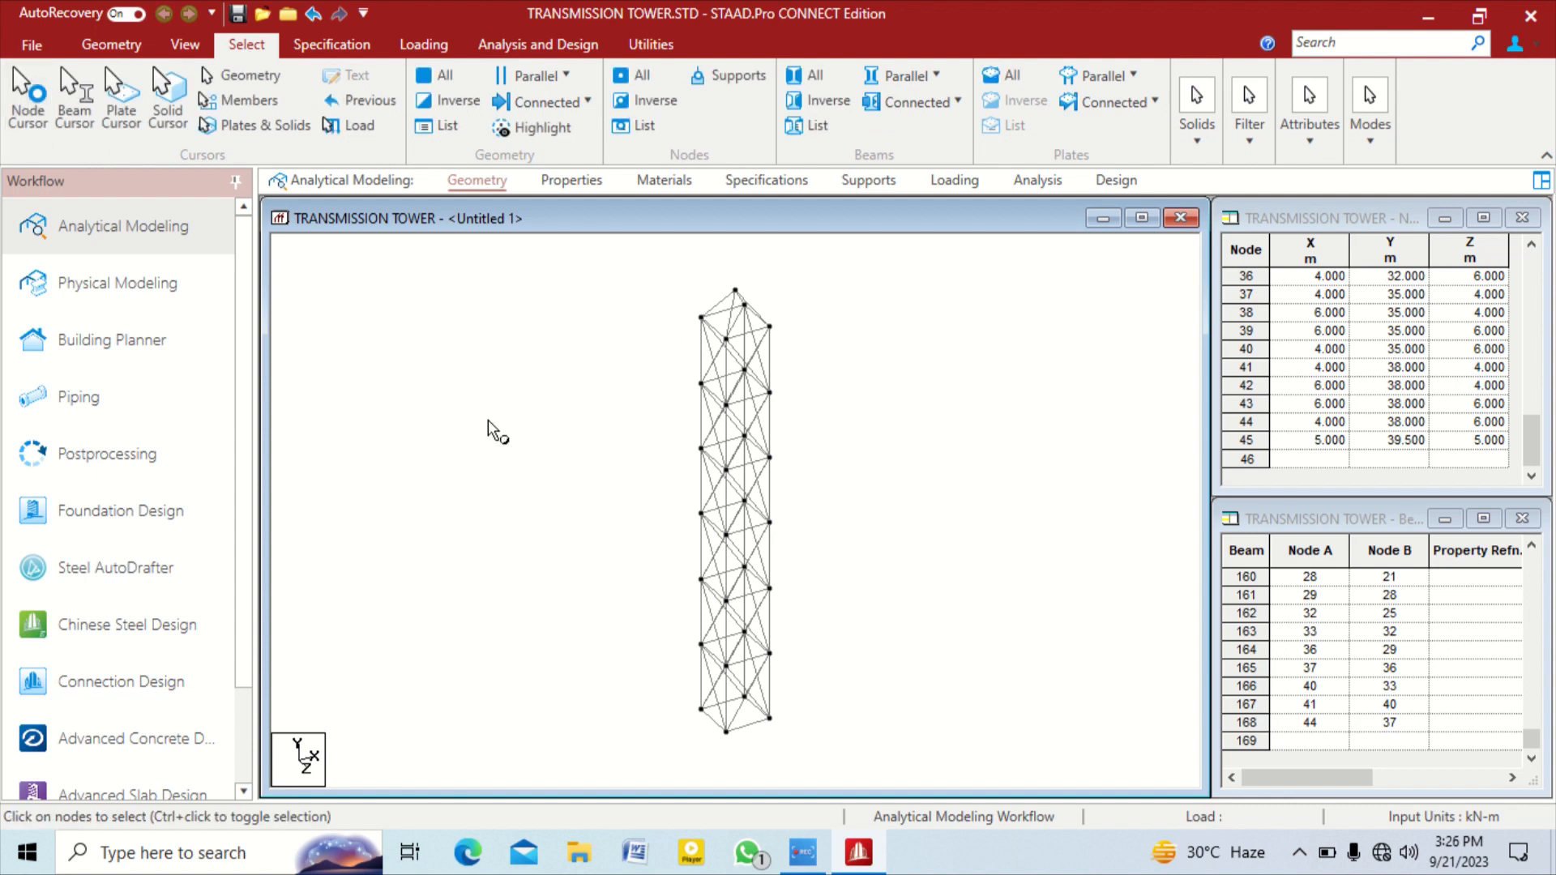
click(727, 405)
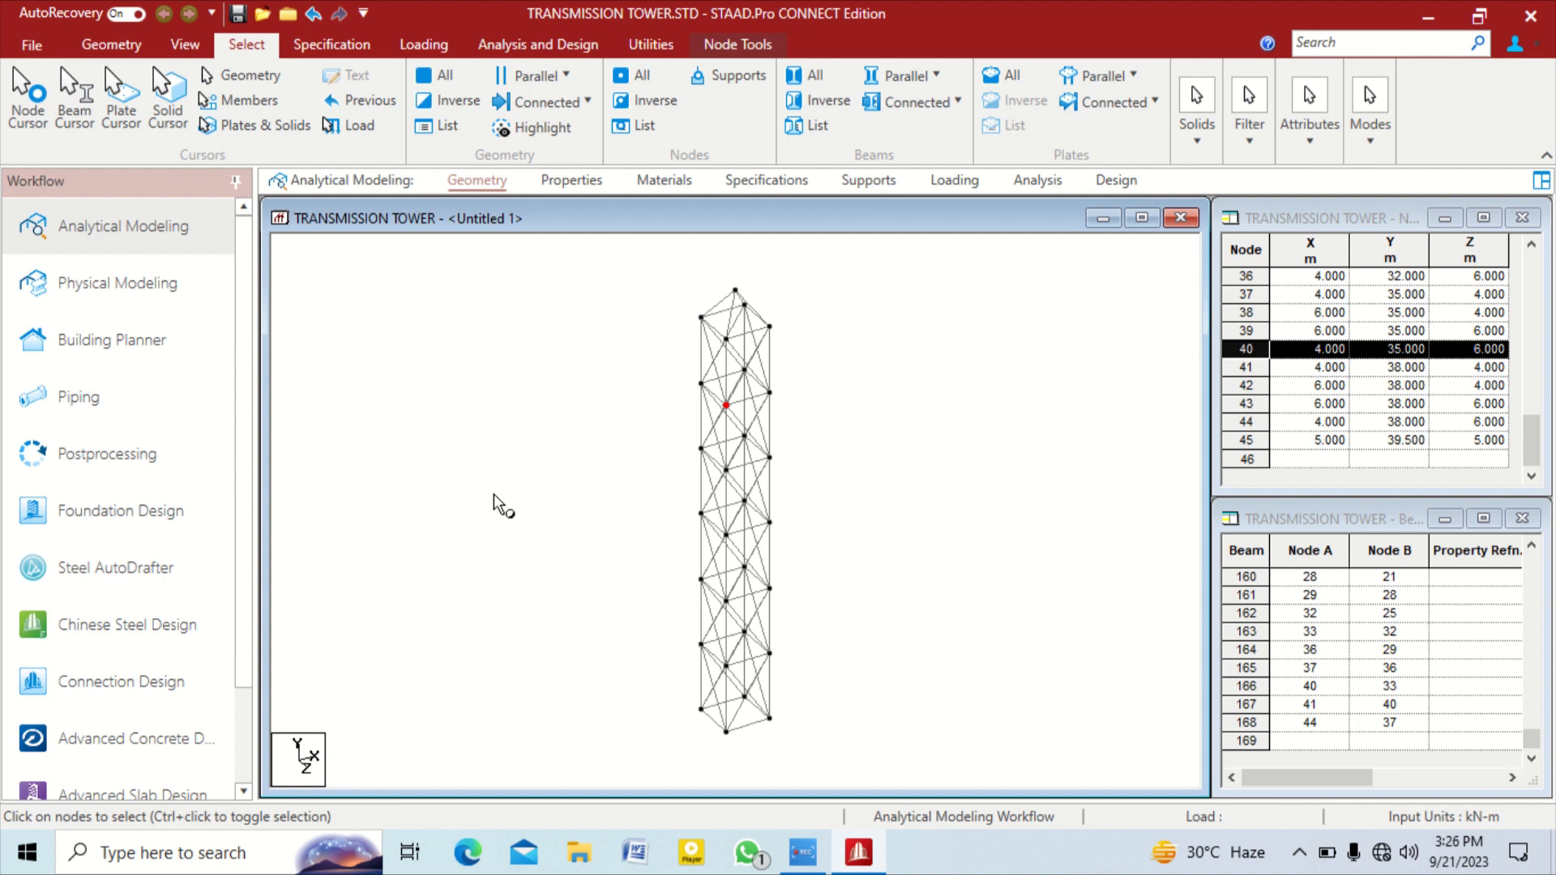
key(ctrl+v)
drag(891, 310, 1039, 295)
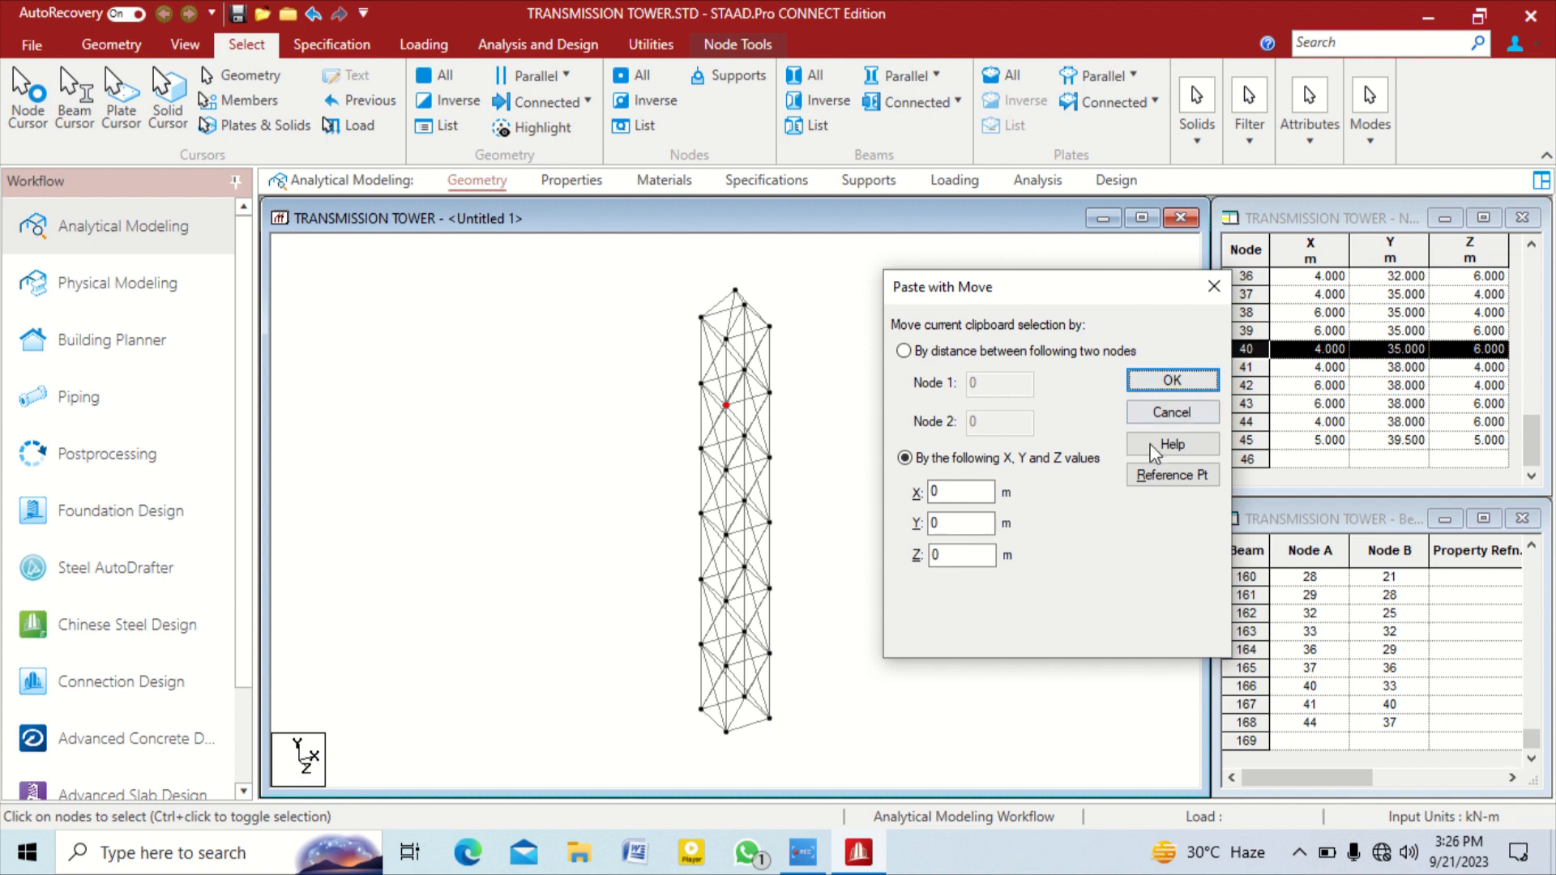
double_click(944, 491)
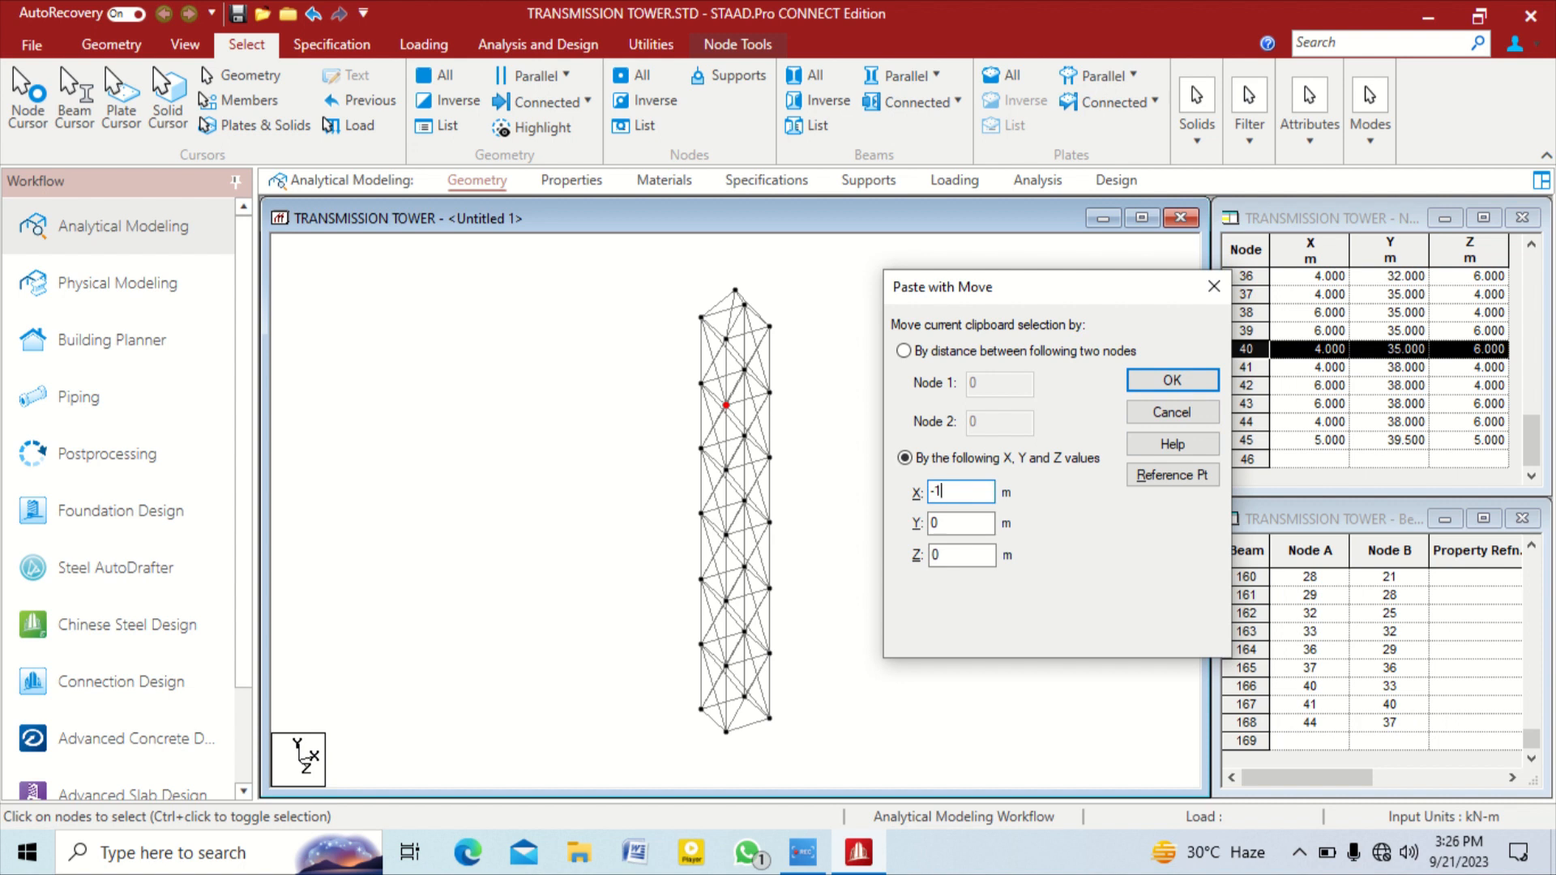
key(Return)
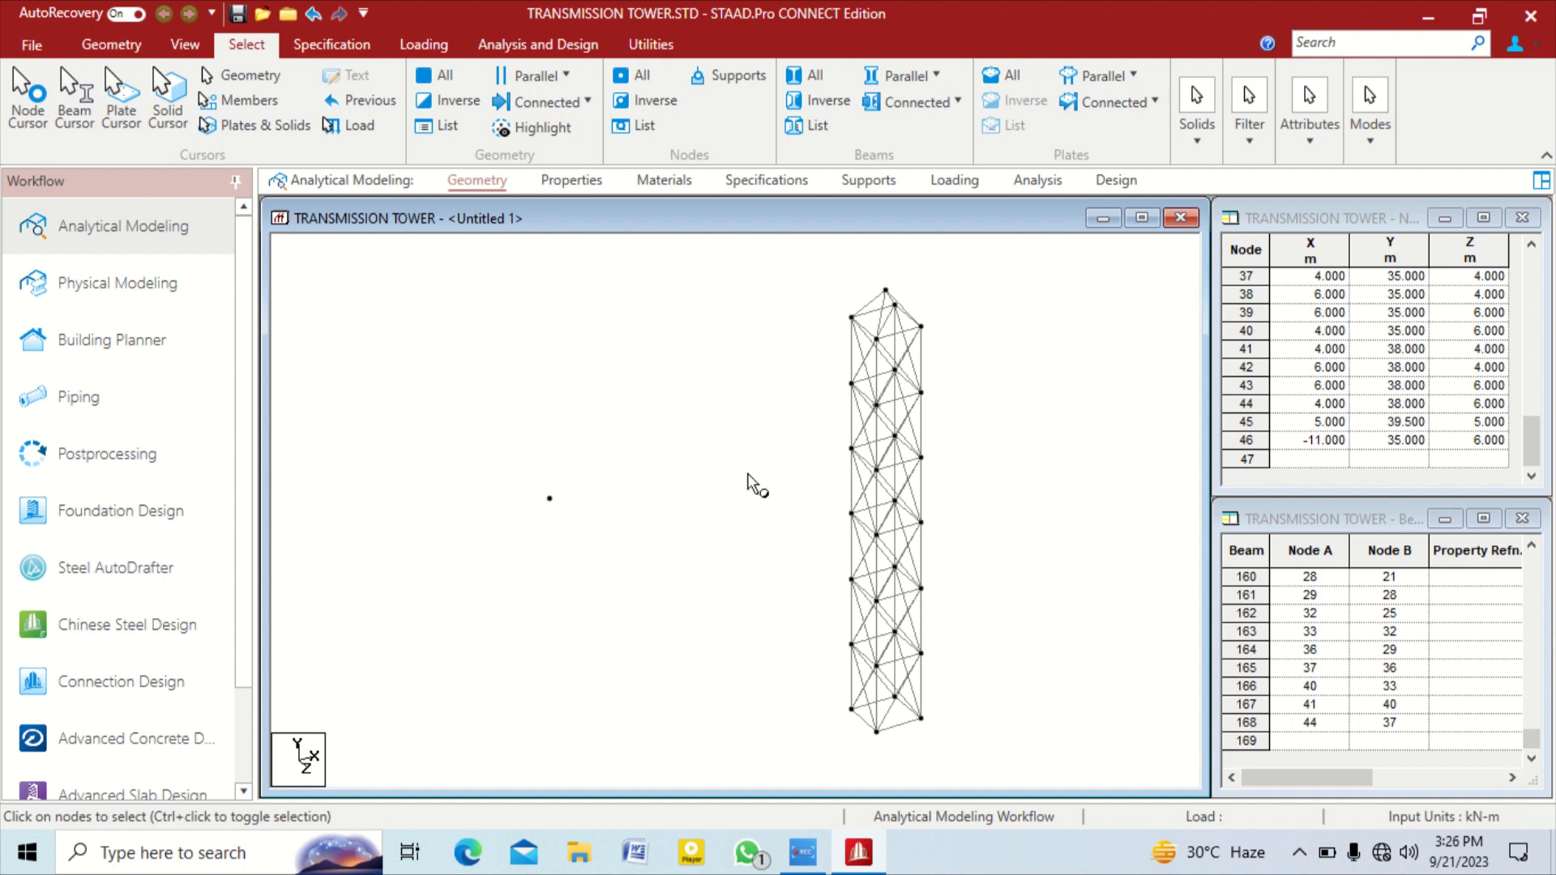
drag(539, 483, 580, 572)
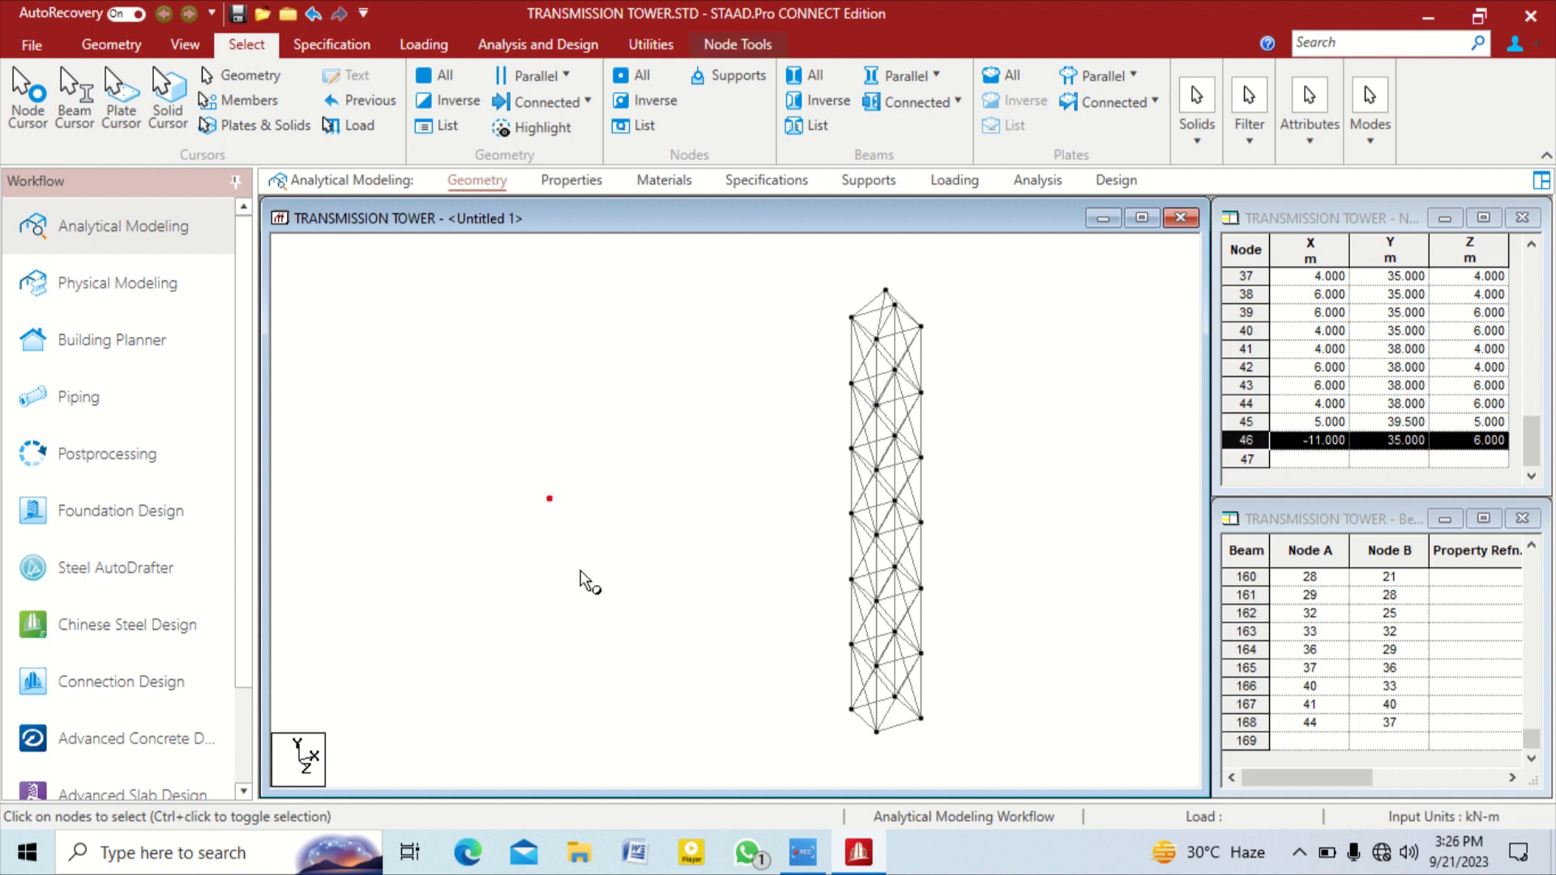
key(Delete)
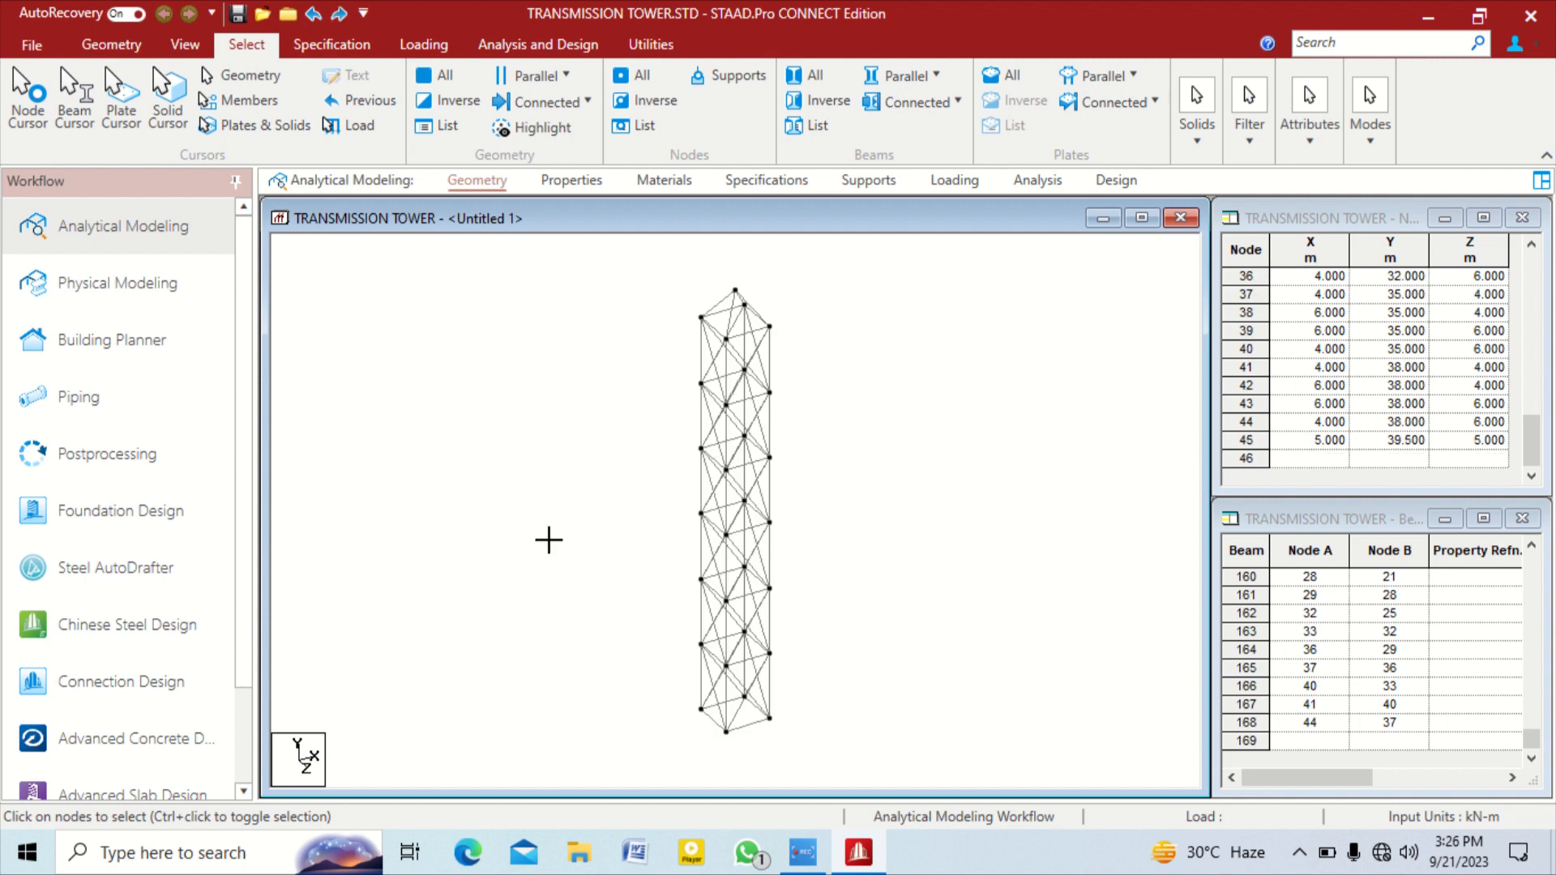
Copy the shaft's front node at (4, 35, 6) along X to place an arm tip node at X -6 m
click(727, 406)
click(468, 441)
click(727, 406)
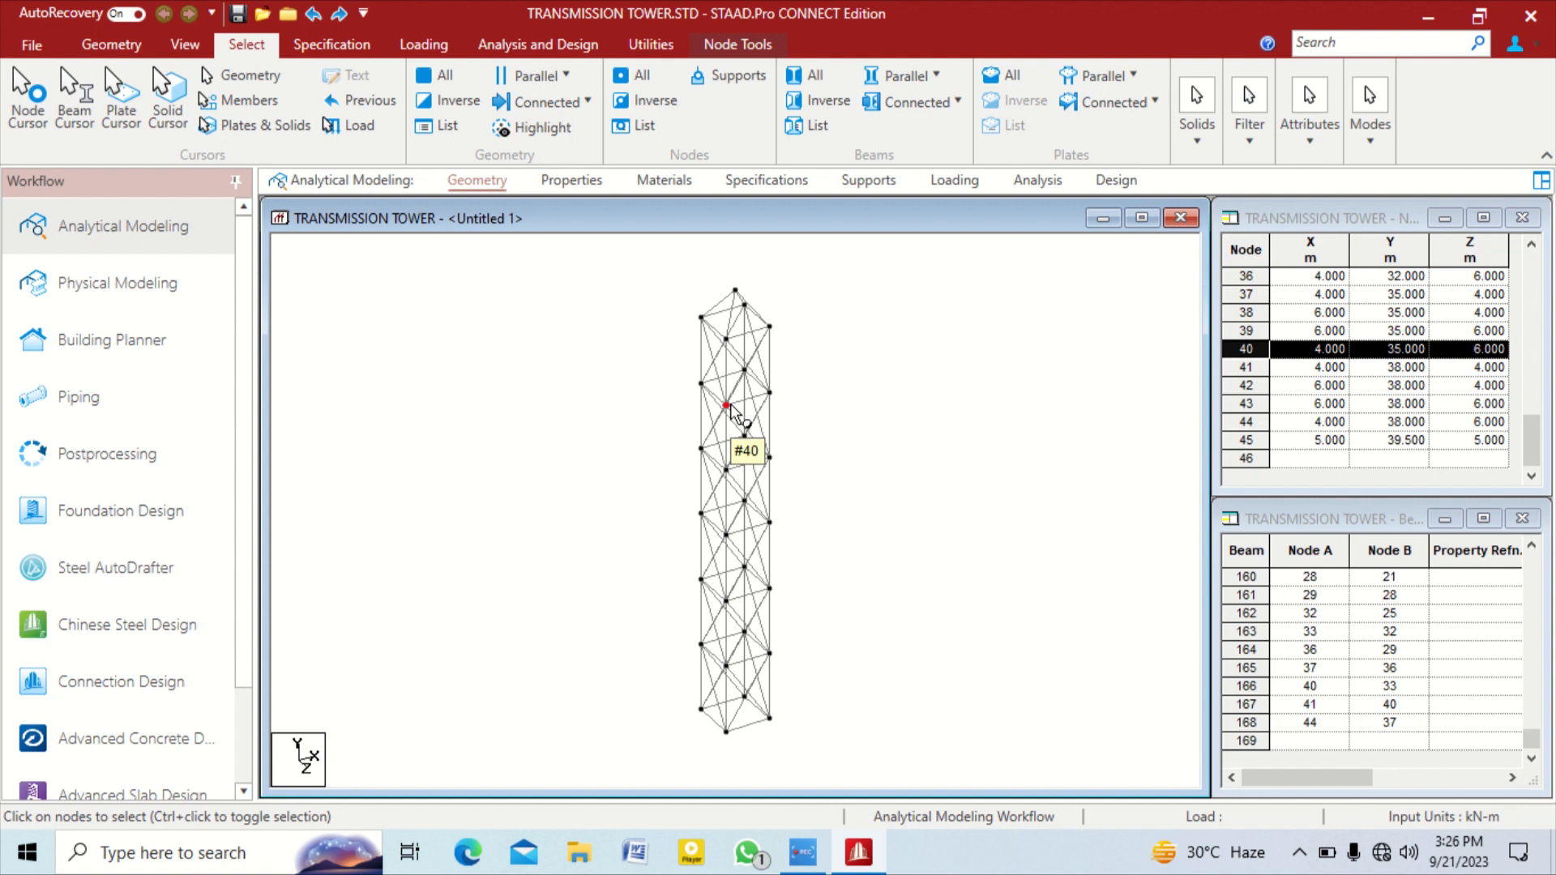
key(ctrl+v)
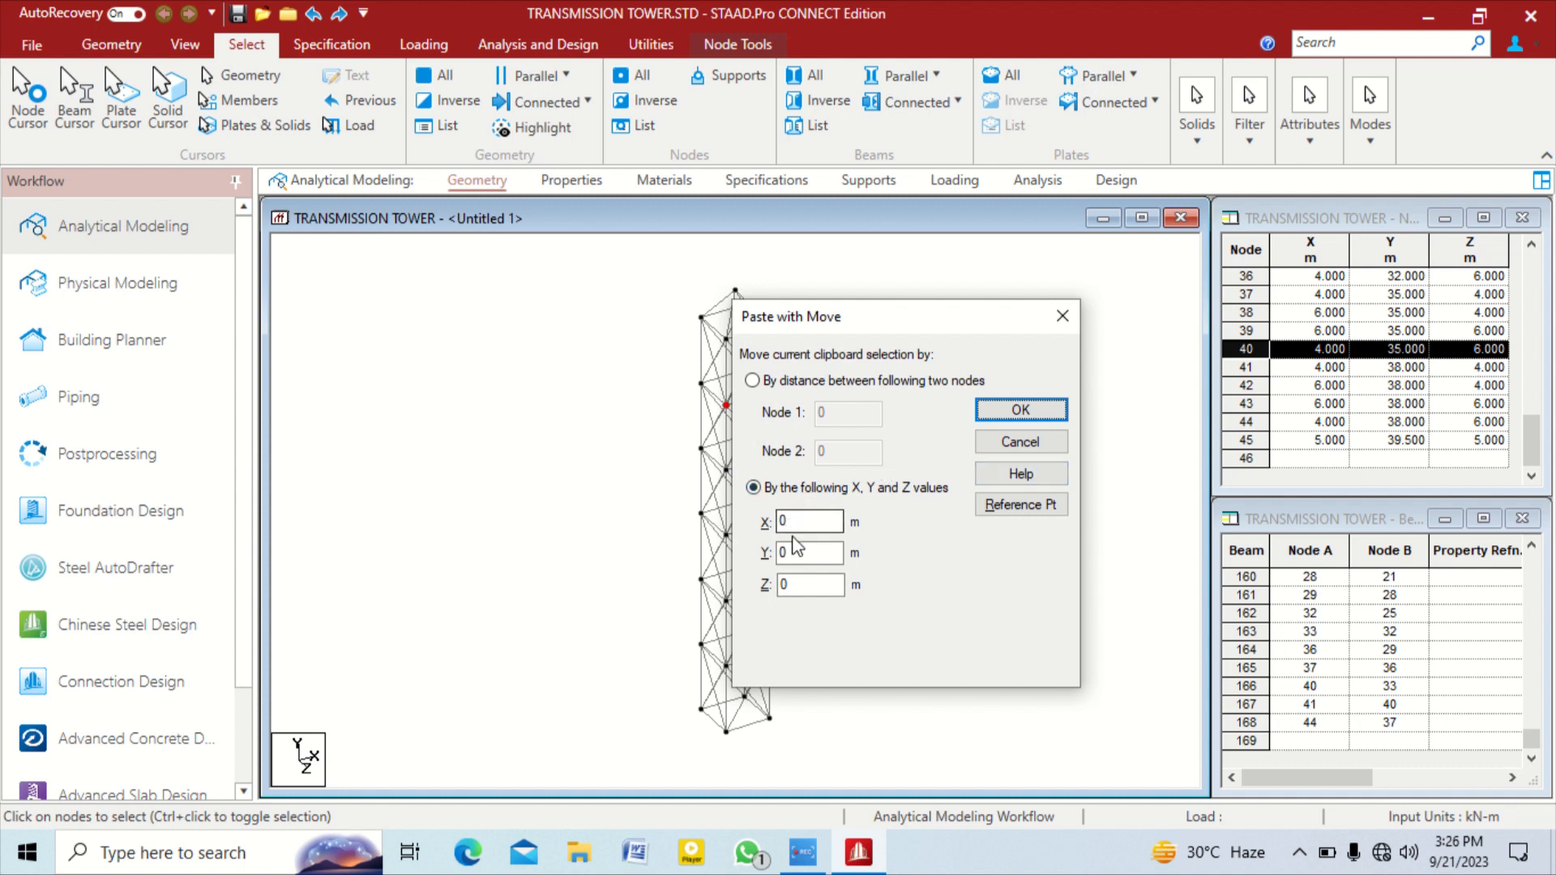
drag(797, 522, 667, 528)
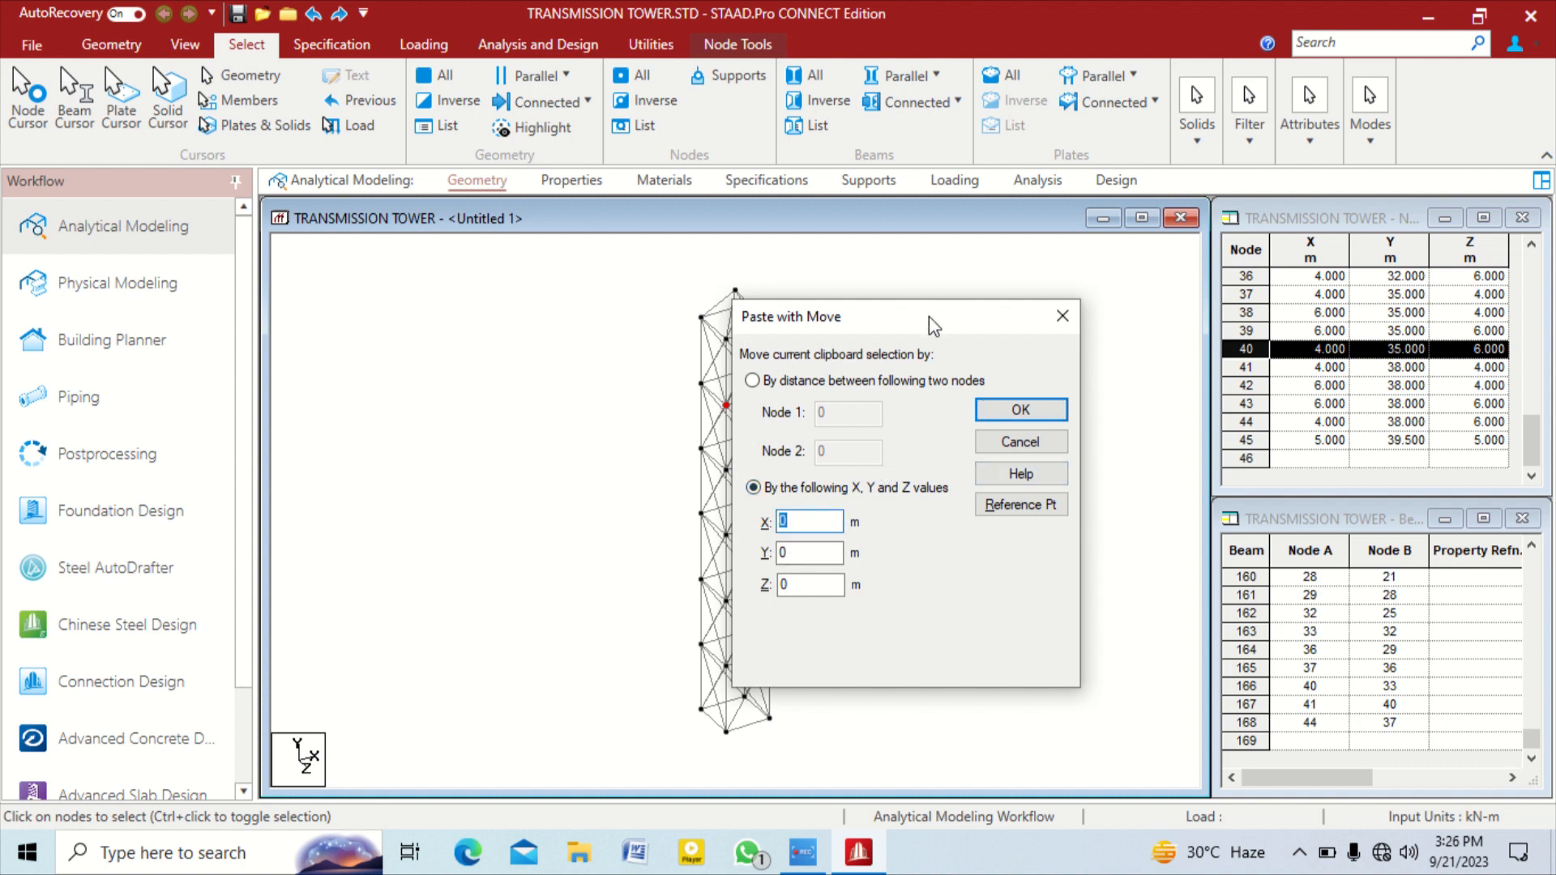
drag(968, 316, 1080, 238)
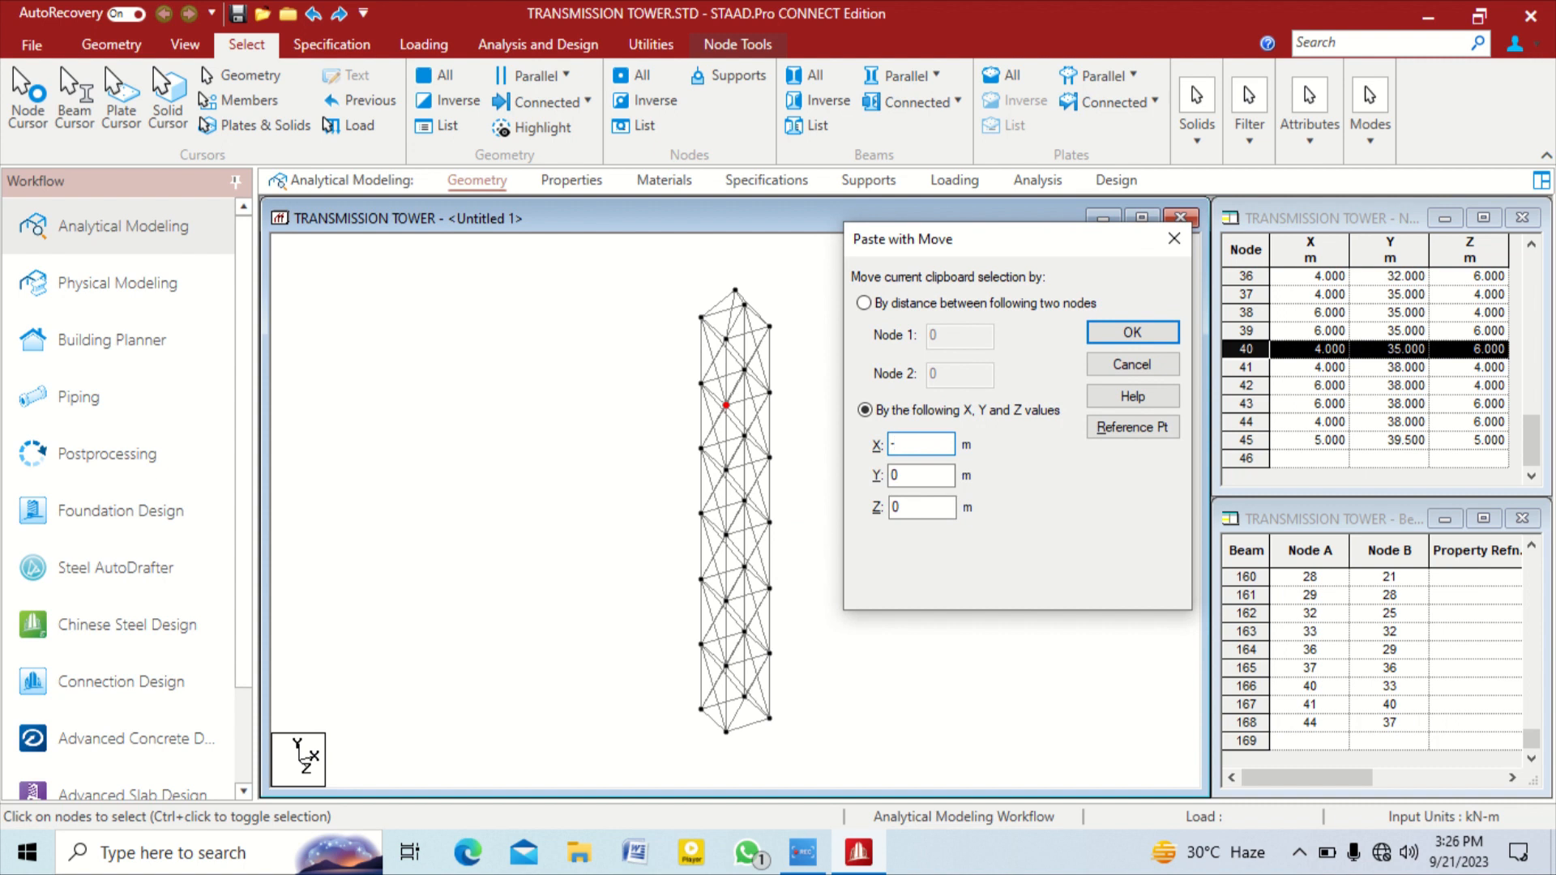
click(1132, 332)
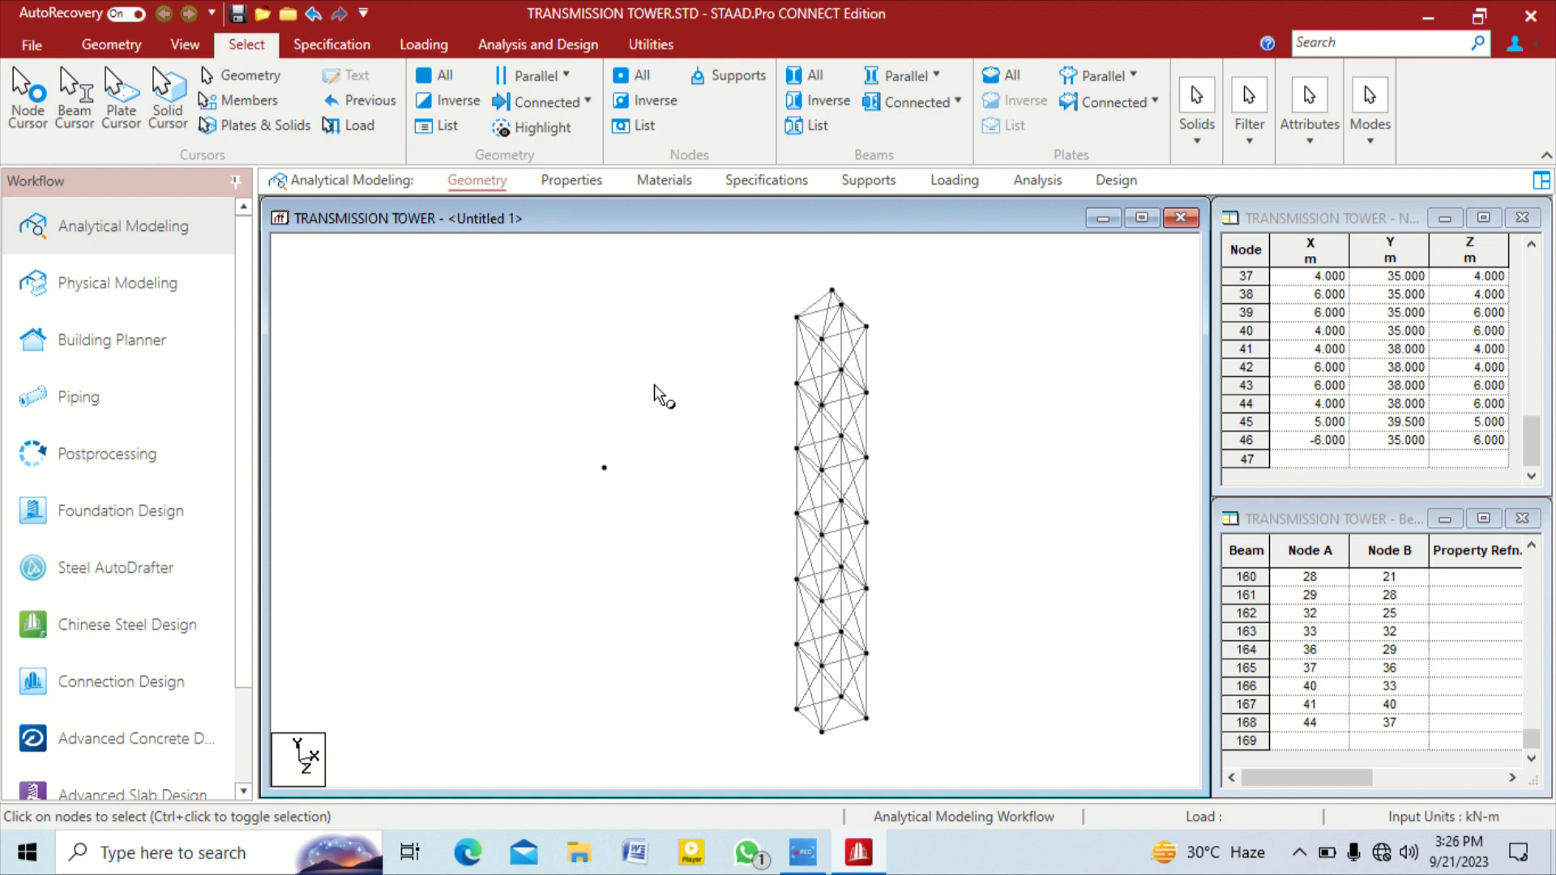
Copy the shaft's front node at (6, 35, 6) along X to place the opposite arm tip node at X 16 m
click(866, 394)
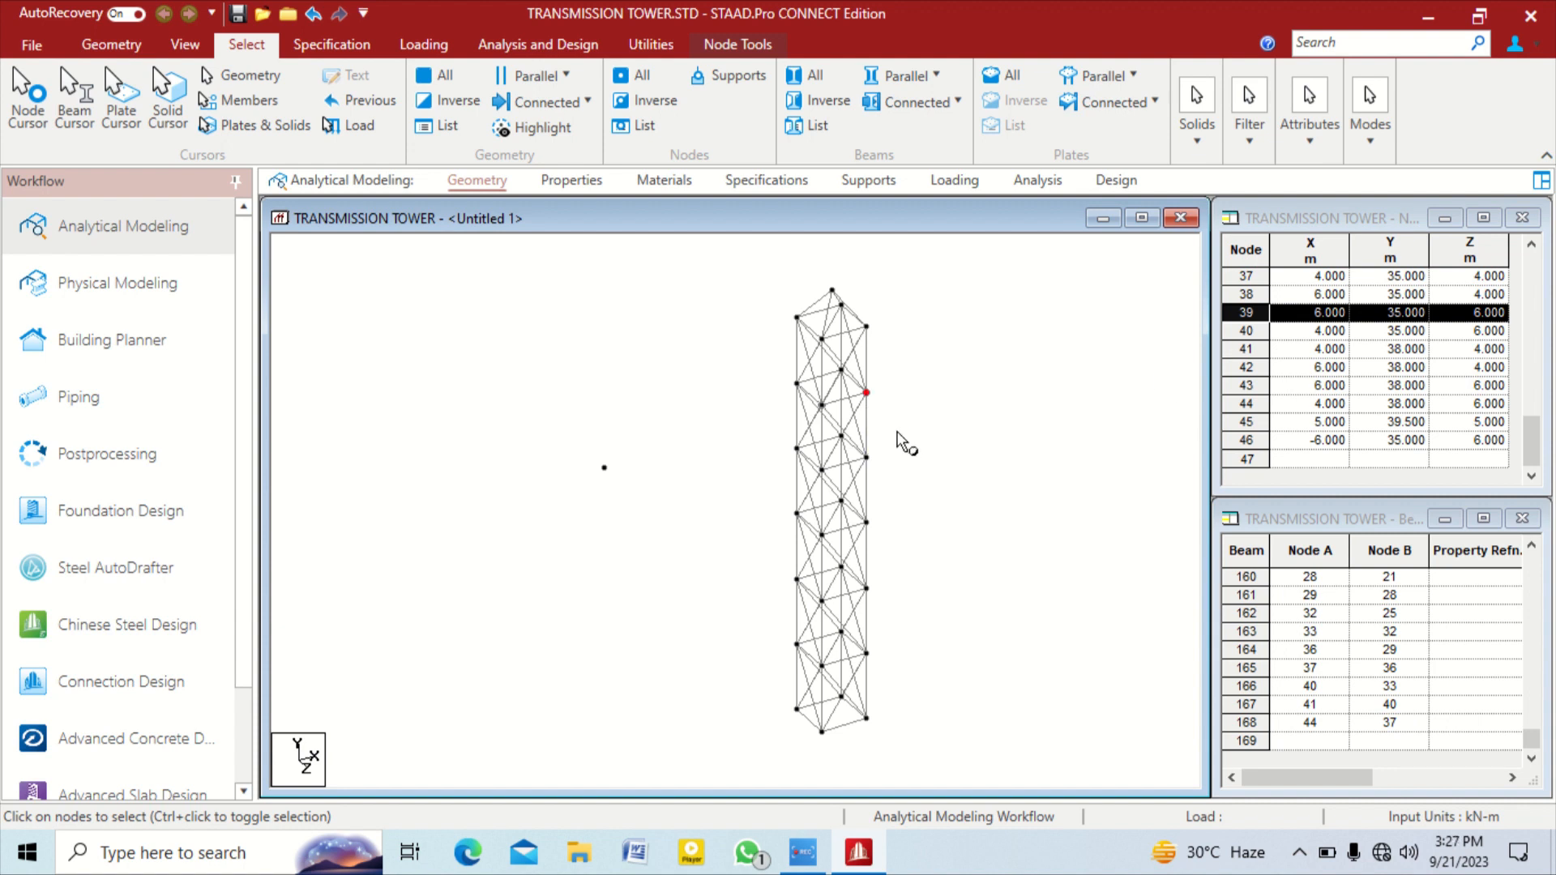
key(ctrl+v)
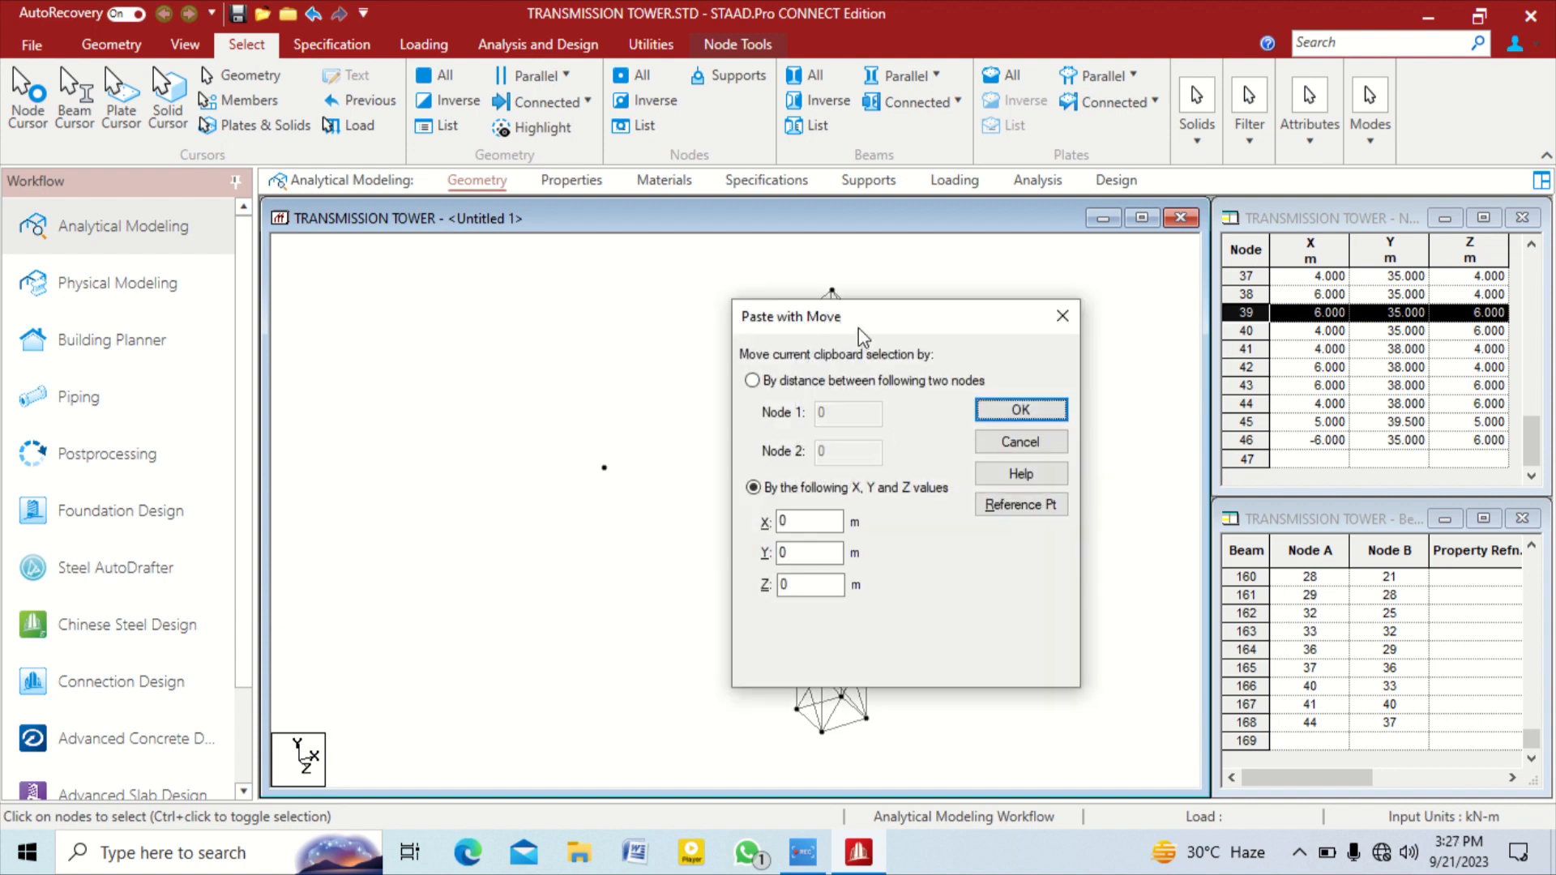
drag(979, 312, 1254, 225)
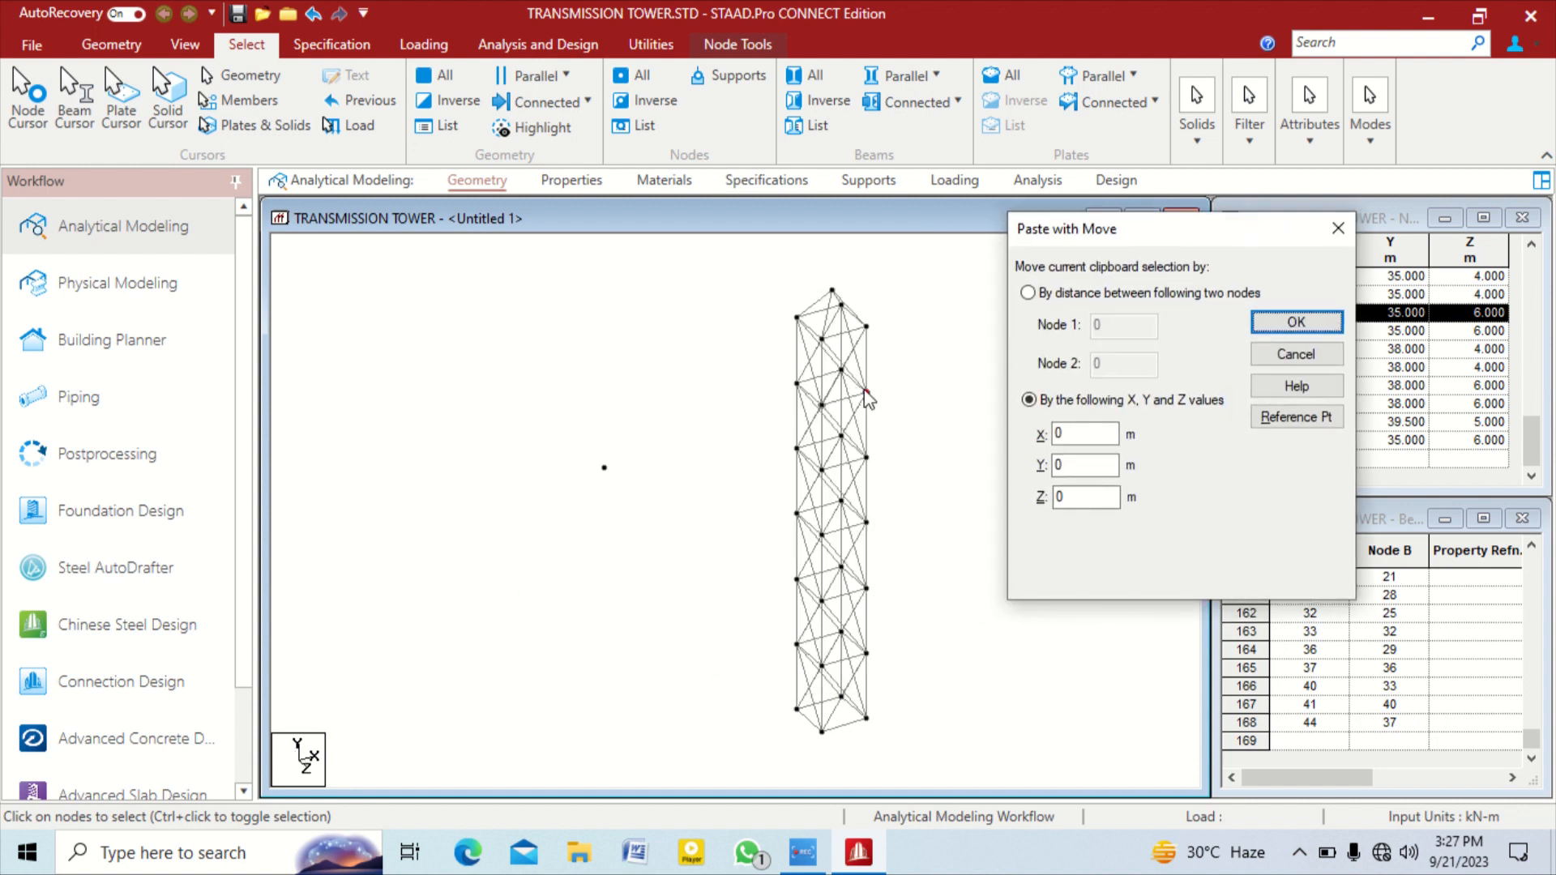
drag(1081, 437, 892, 443)
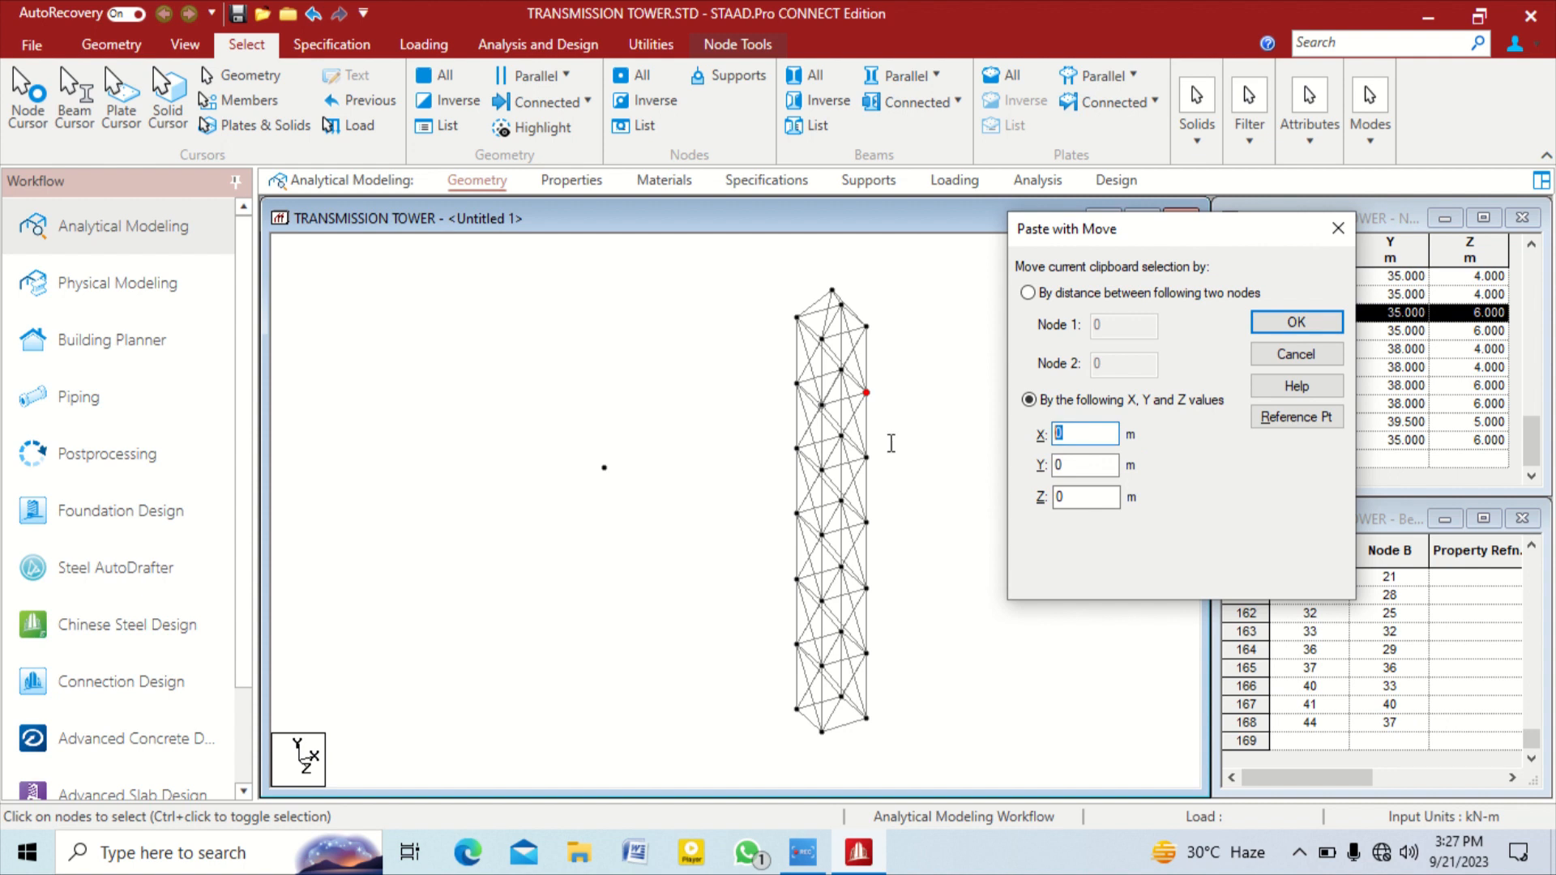
click(1296, 322)
click(993, 380)
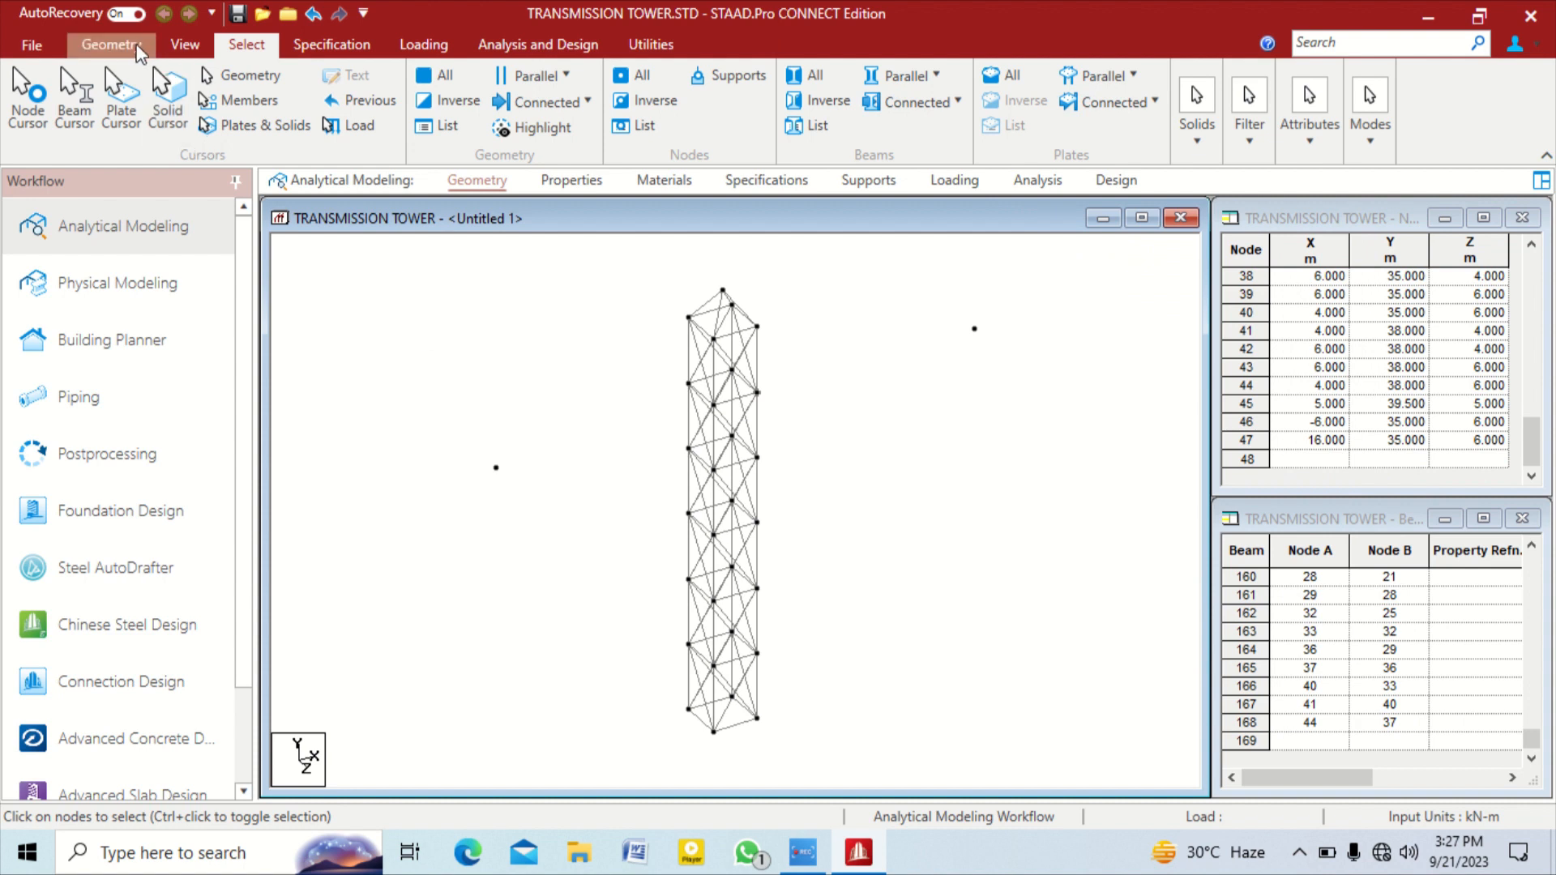
Add beams joining each arm tip node to the shaft's nearest front nodes at Y 35 m and Y 38 m
click(111, 44)
click(429, 90)
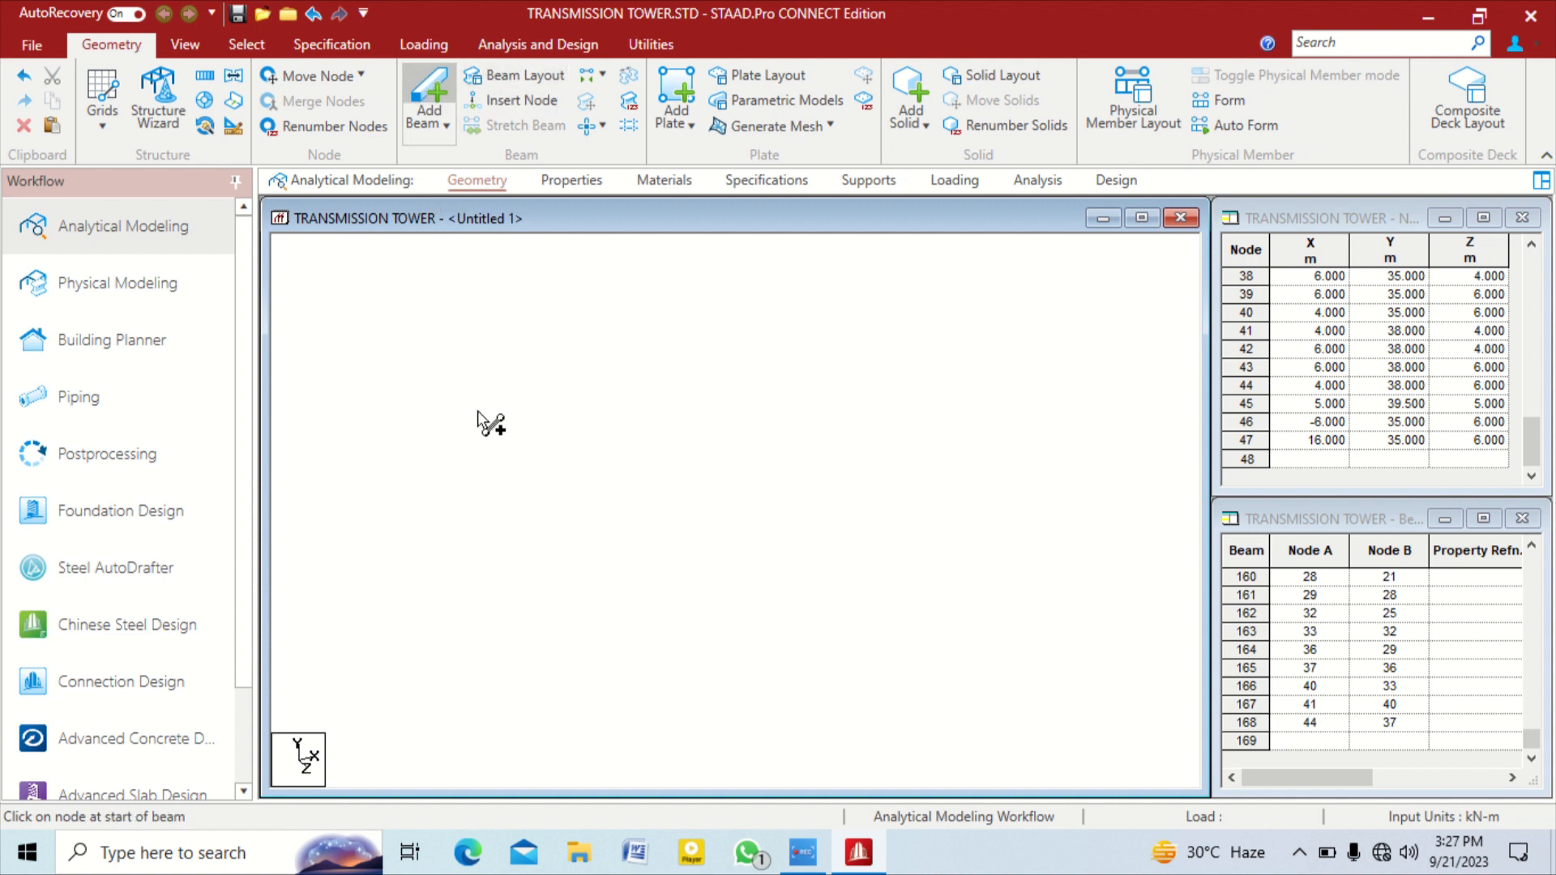
mouse_move(496, 468)
mouse_down()
mouse_move(770, 408)
mouse_move(723, 392)
mouse_move(729, 410)
mouse_move(974, 329)
mouse_up()
drag(713, 339, 495, 468)
drag(758, 329, 975, 330)
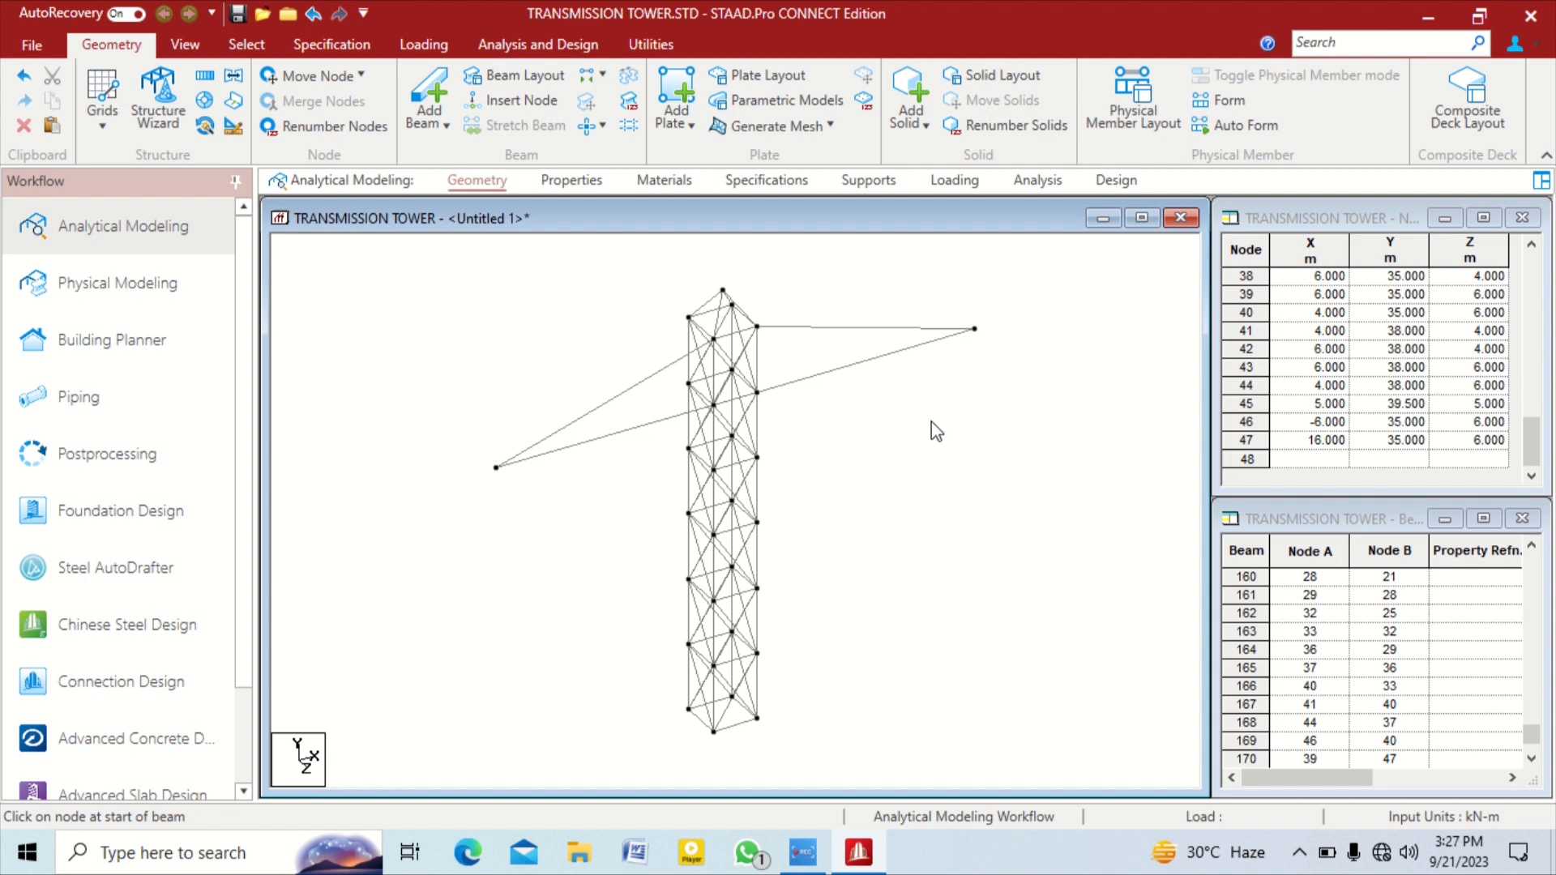
Select all four beams of the two cross arms and insert 5 equally spaced nodes in each
click(867, 360)
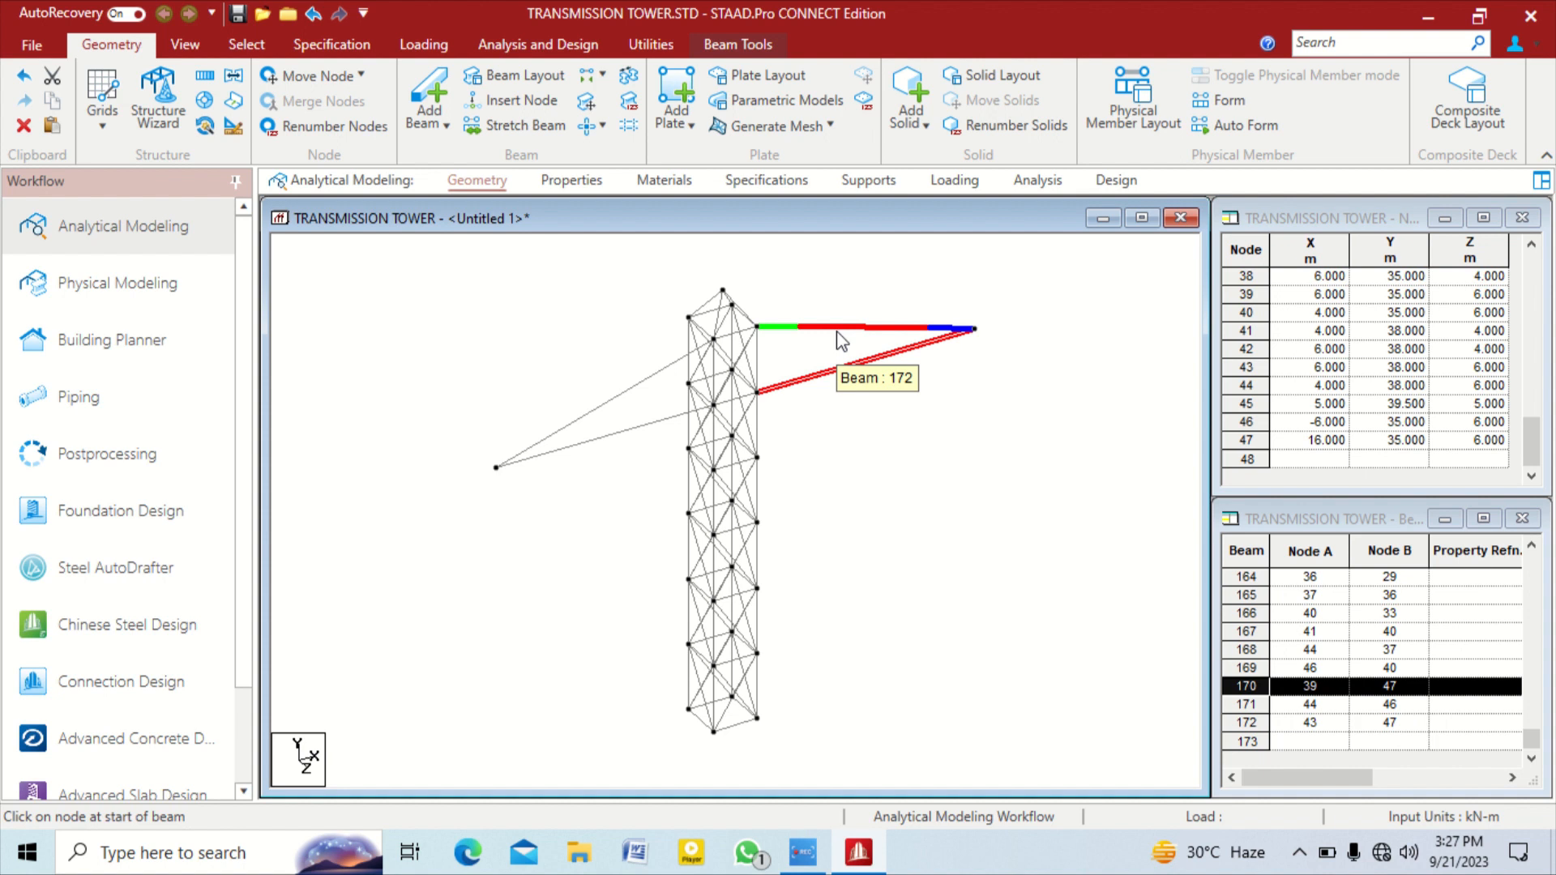
ctrl+click(841, 340)
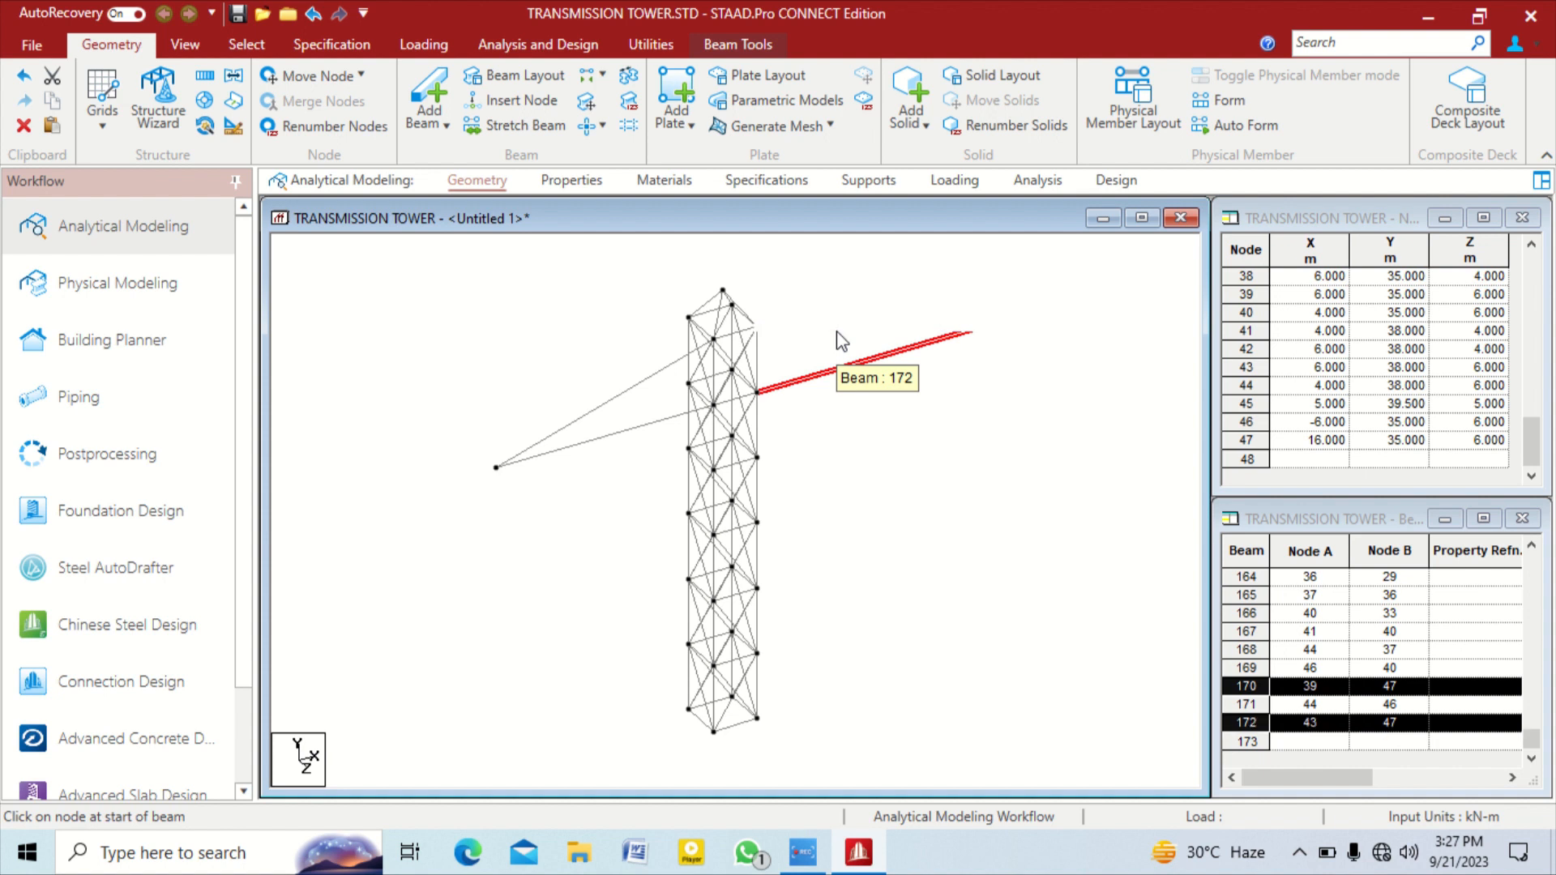
ctrl+click(658, 368)
ctrl+click(623, 430)
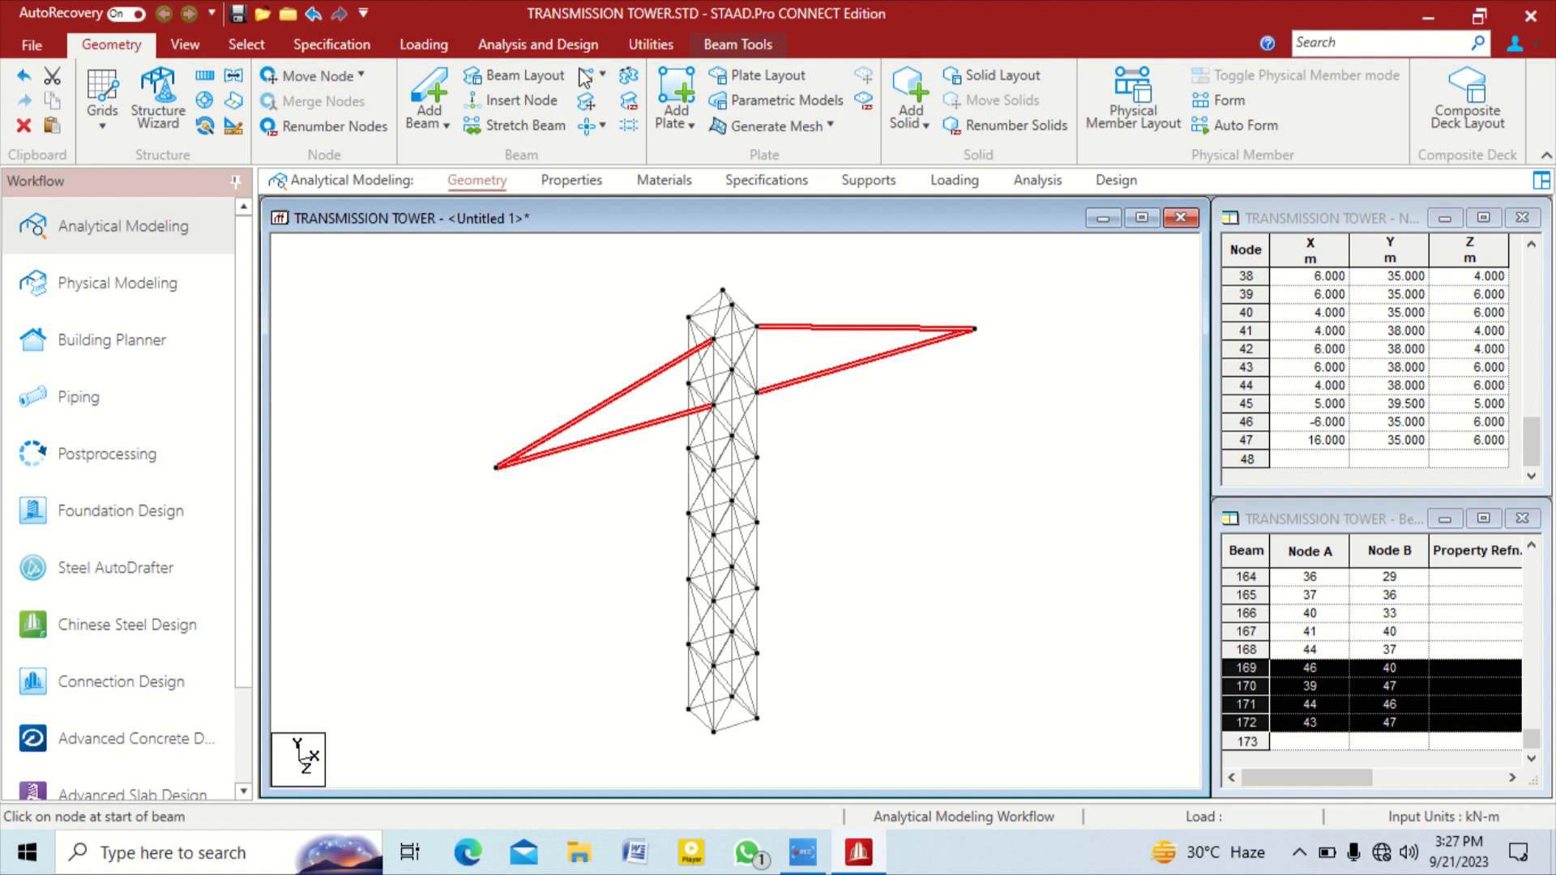
click(549, 103)
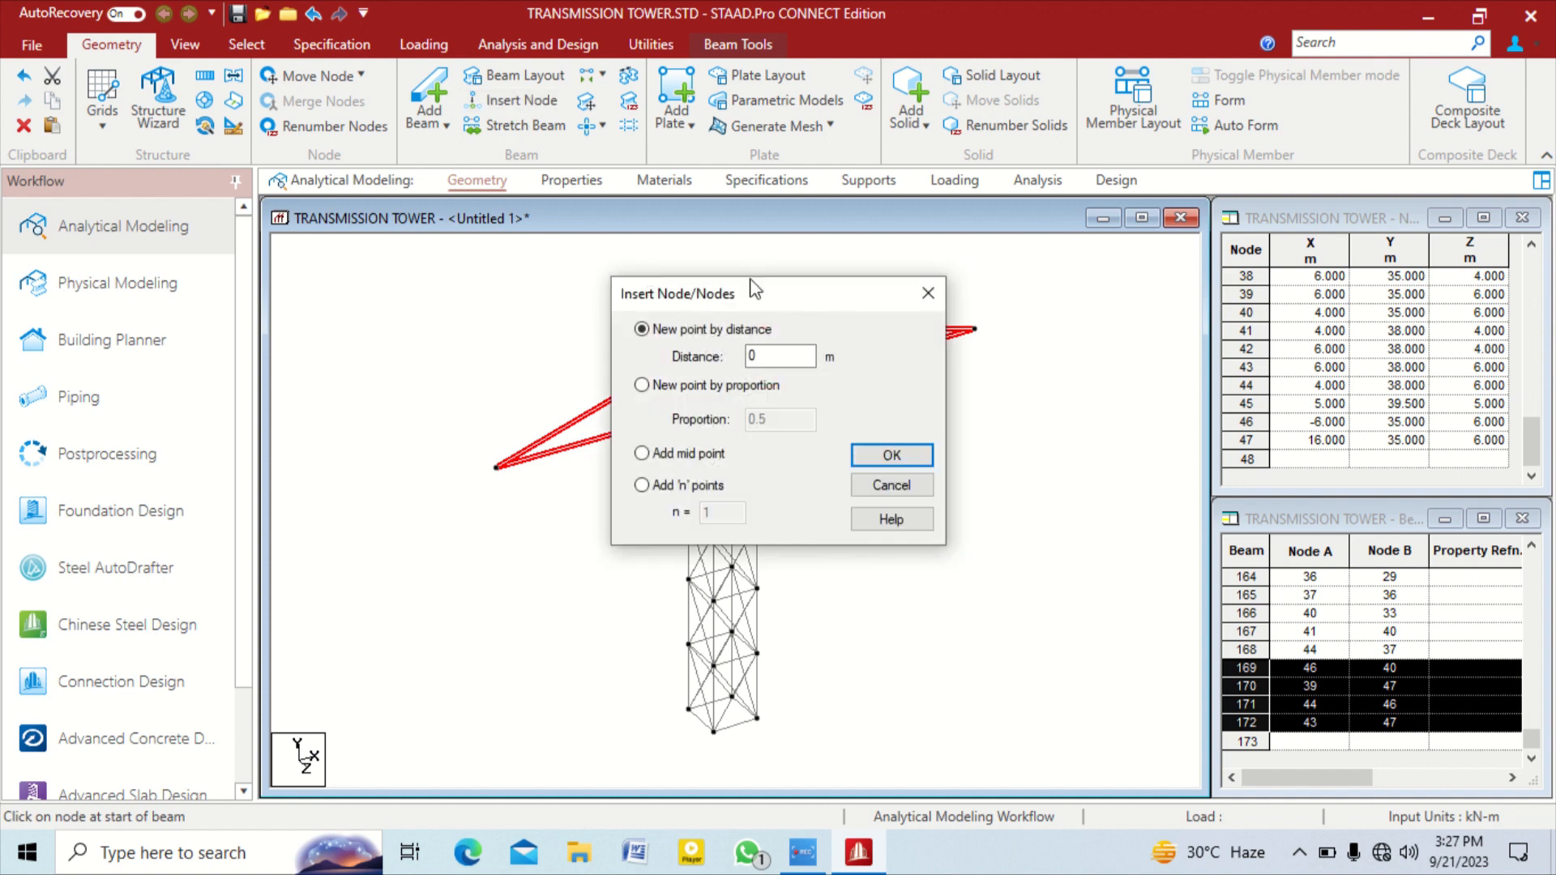
drag(745, 297, 1181, 235)
click(1078, 425)
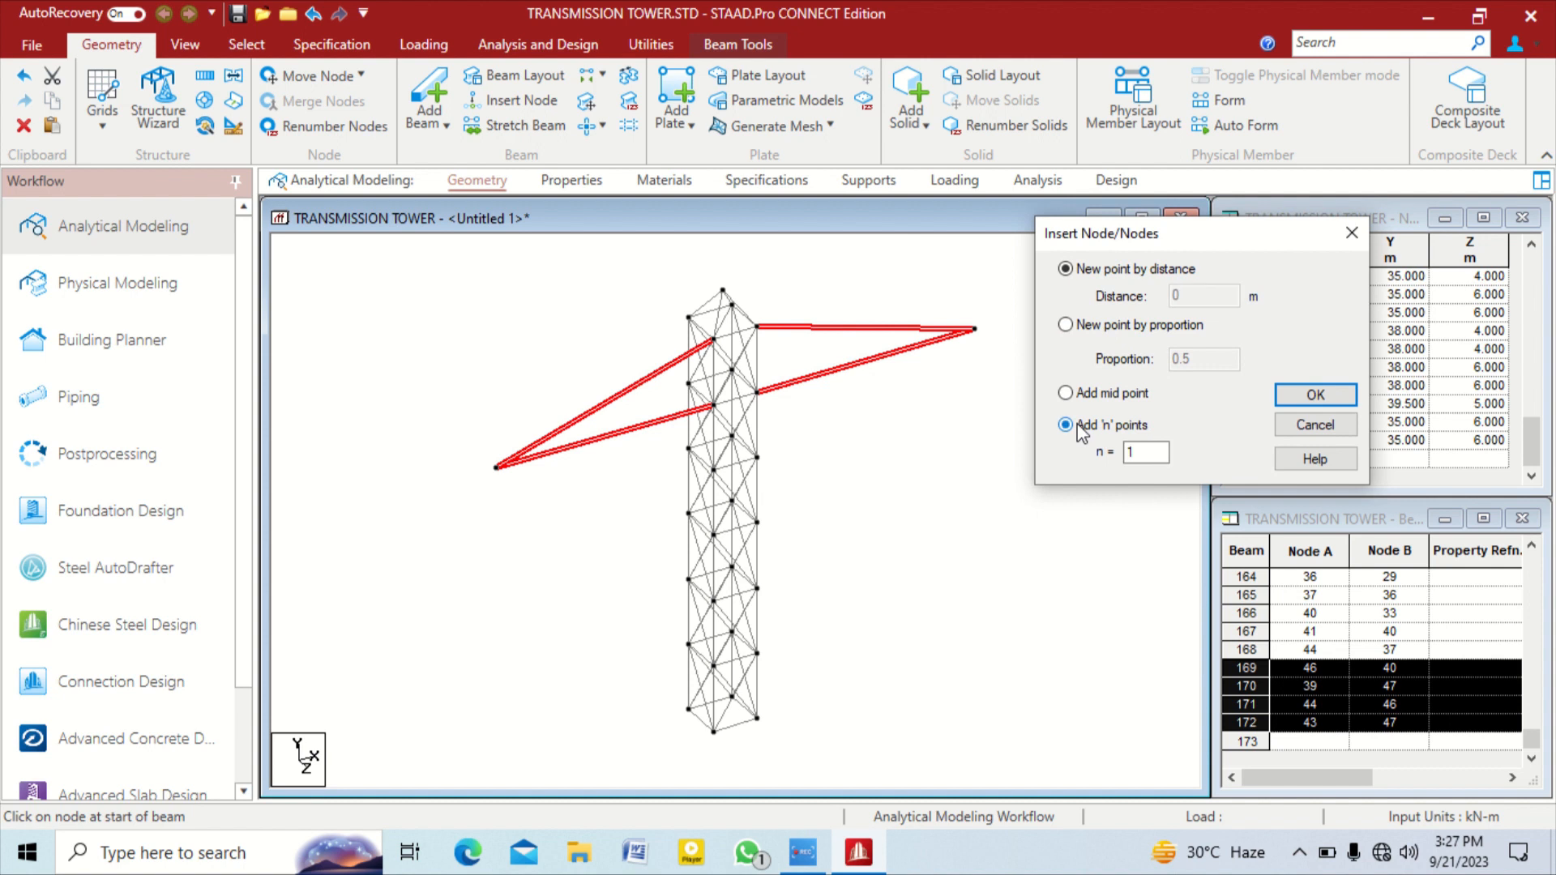
drag(1166, 451, 1047, 459)
text(5)
click(1318, 393)
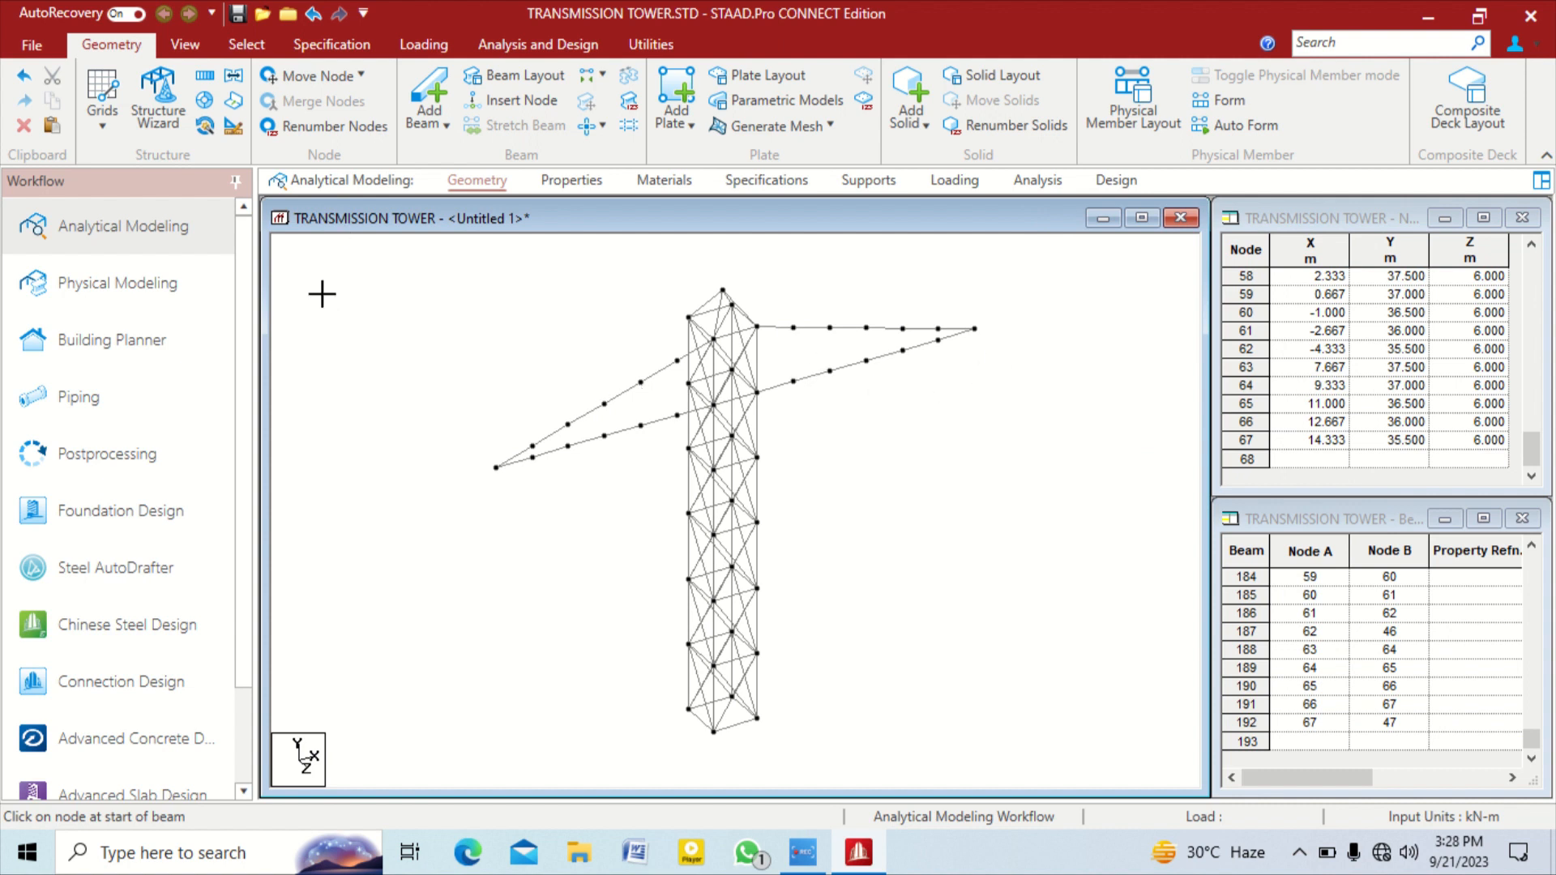
In front view, add crossed diagonal beams between the upper and lower chord nodes of the left cross arm
click(418, 84)
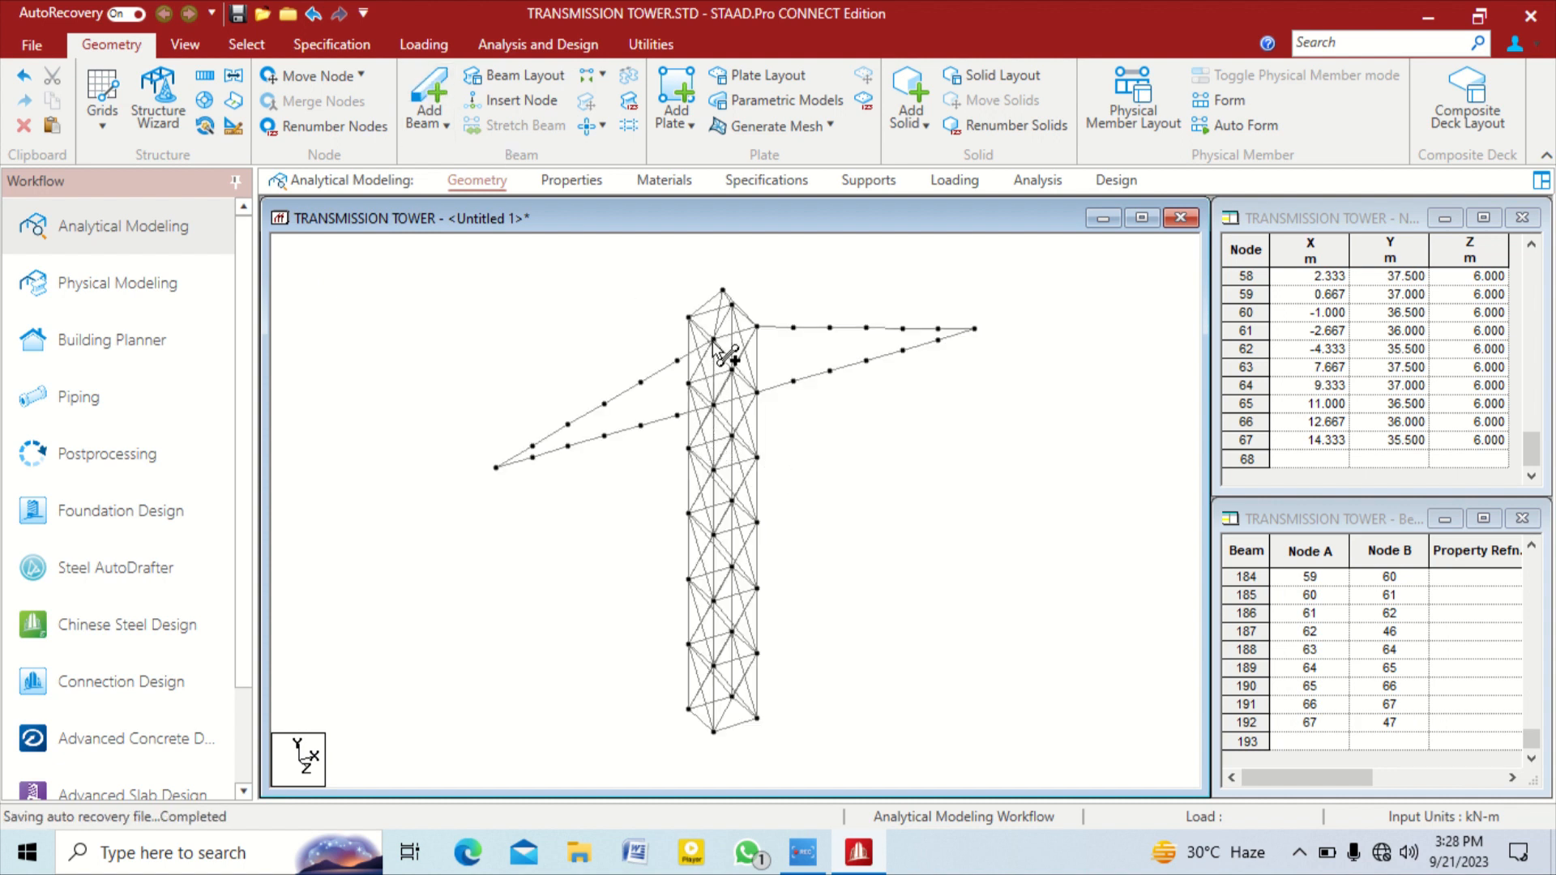
mouse_move(877, 476)
middle_down()
mouse_move(813, 486)
mouse_move(778, 448)
mouse_move(738, 450)
middle_up()
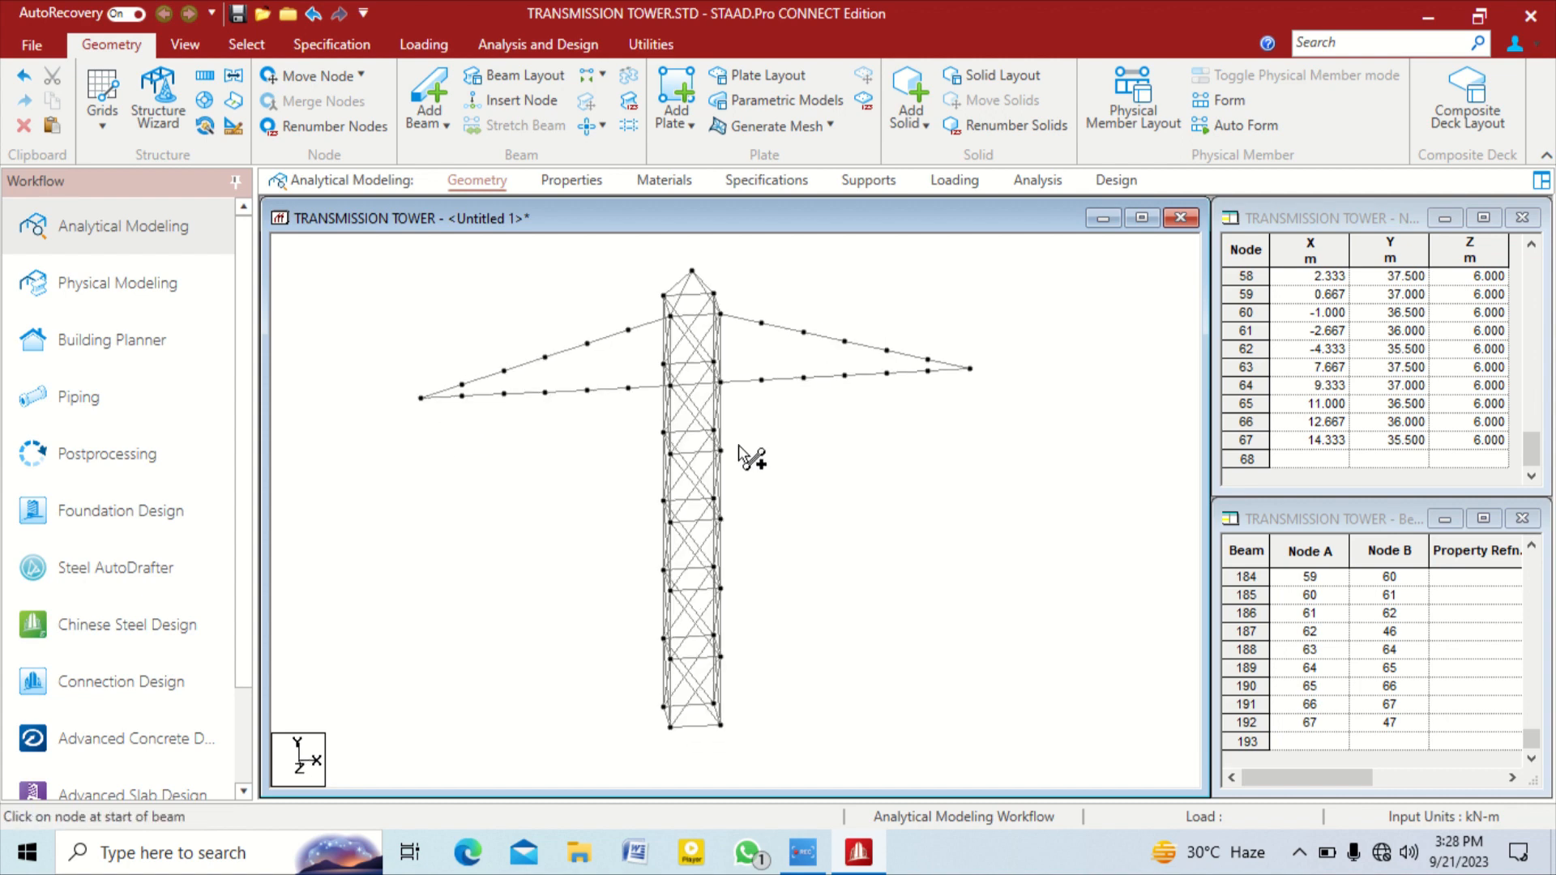
click(185, 45)
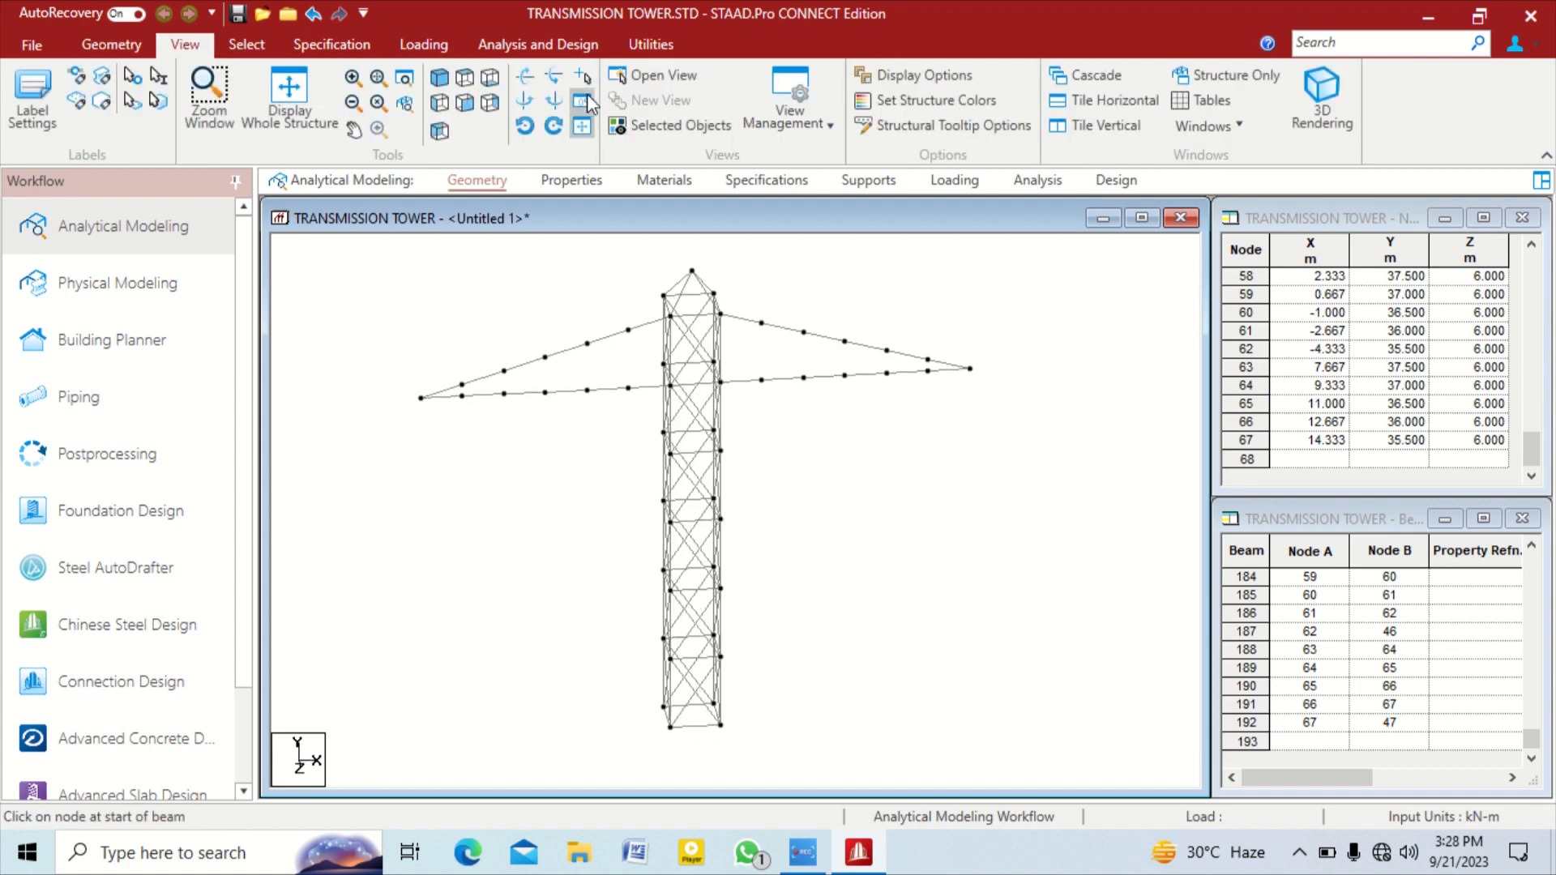
click(465, 103)
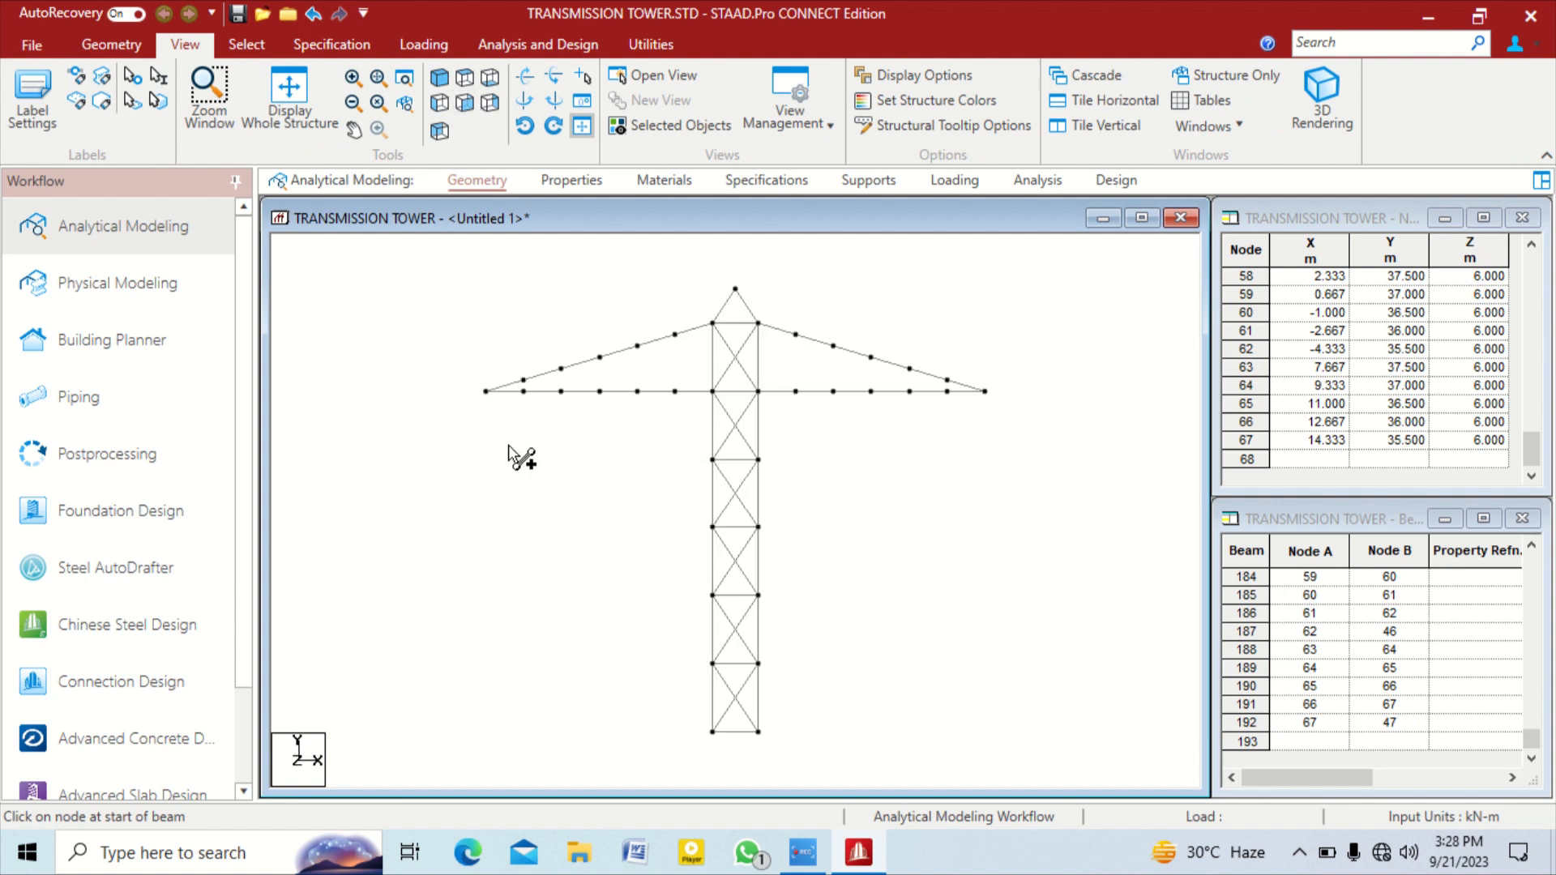
mouse_move(713, 324)
mouse_down()
mouse_move(678, 392)
mouse_move(637, 347)
mouse_move(599, 392)
mouse_move(561, 370)
mouse_move(522, 387)
mouse_move(585, 387)
mouse_move(600, 357)
mouse_move(638, 391)
mouse_move(682, 334)
mouse_move(736, 423)
mouse_move(713, 392)
mouse_up()
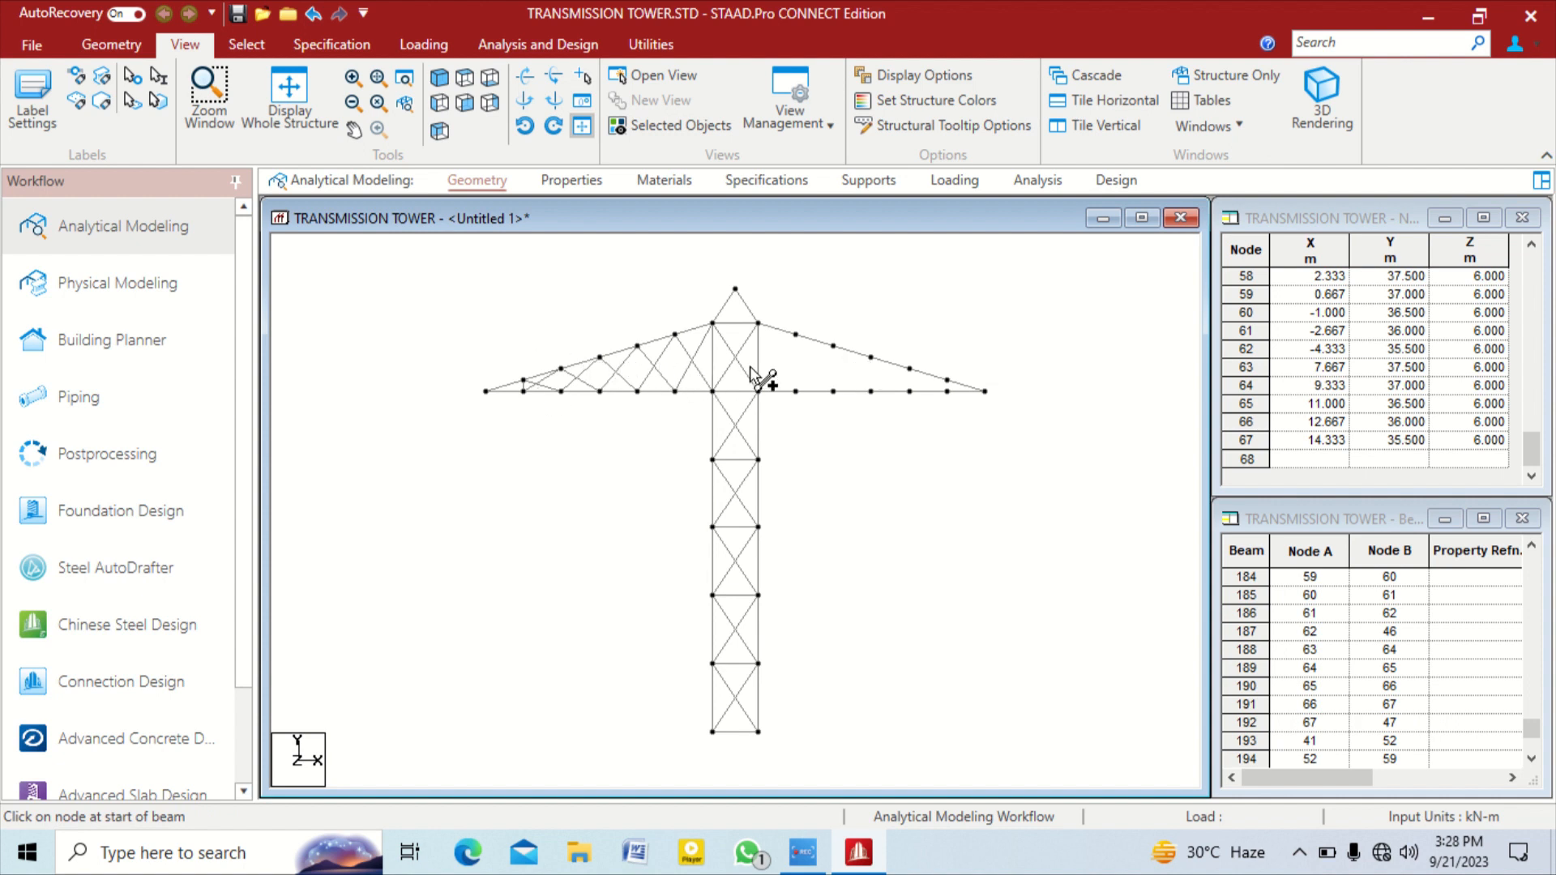
Select all the crossed diagonal beams of the left cross arm, from the shaft out to the short vertical diagonal near the tip
click(692, 359)
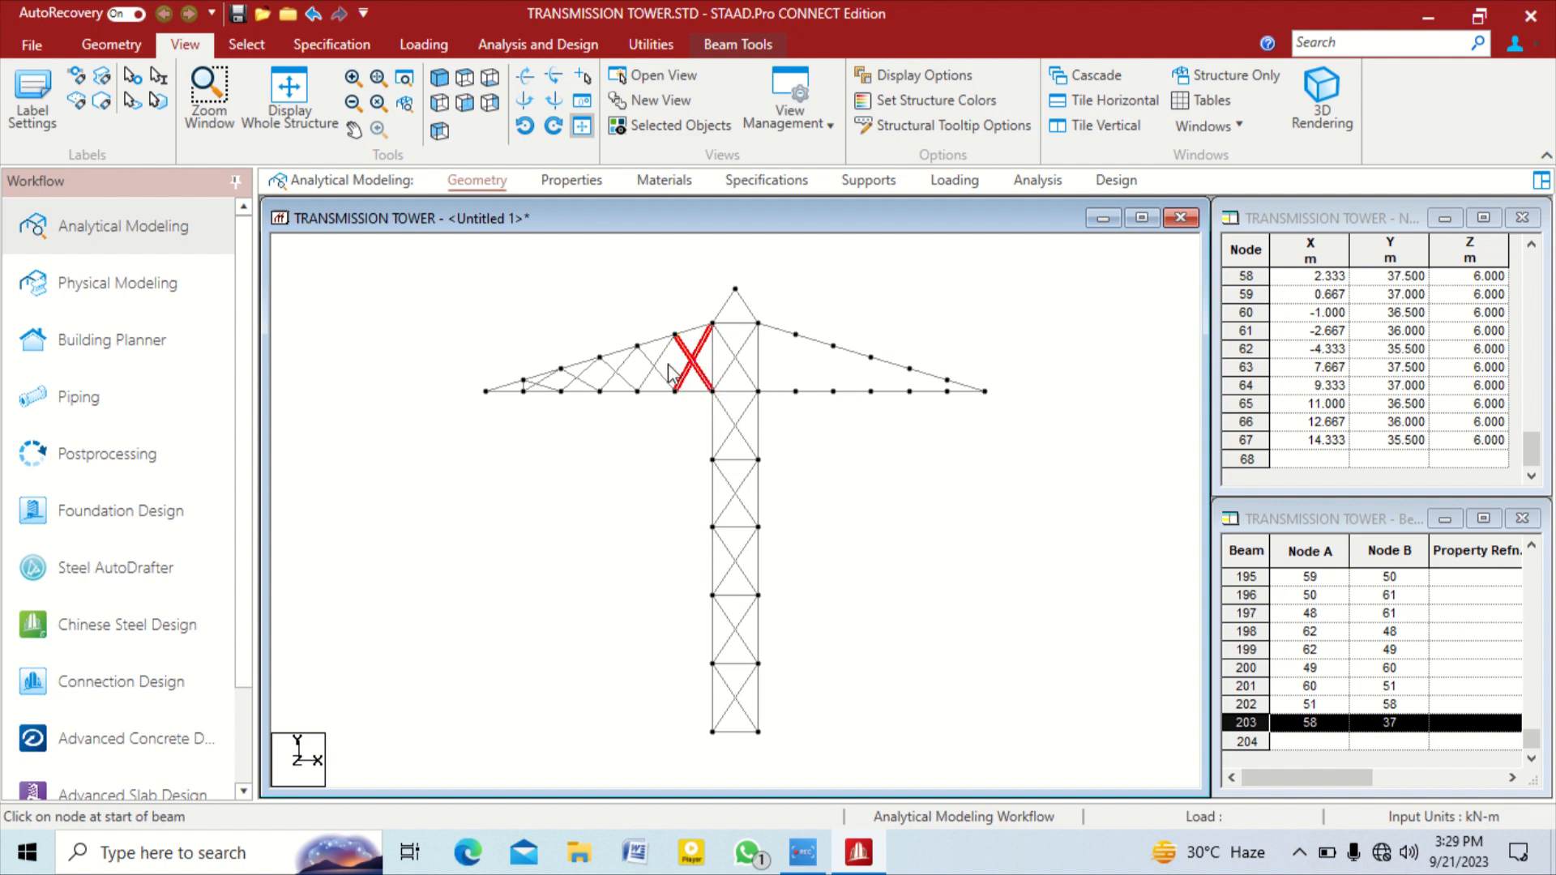
ctrl+click(657, 364)
ctrl+click(618, 371)
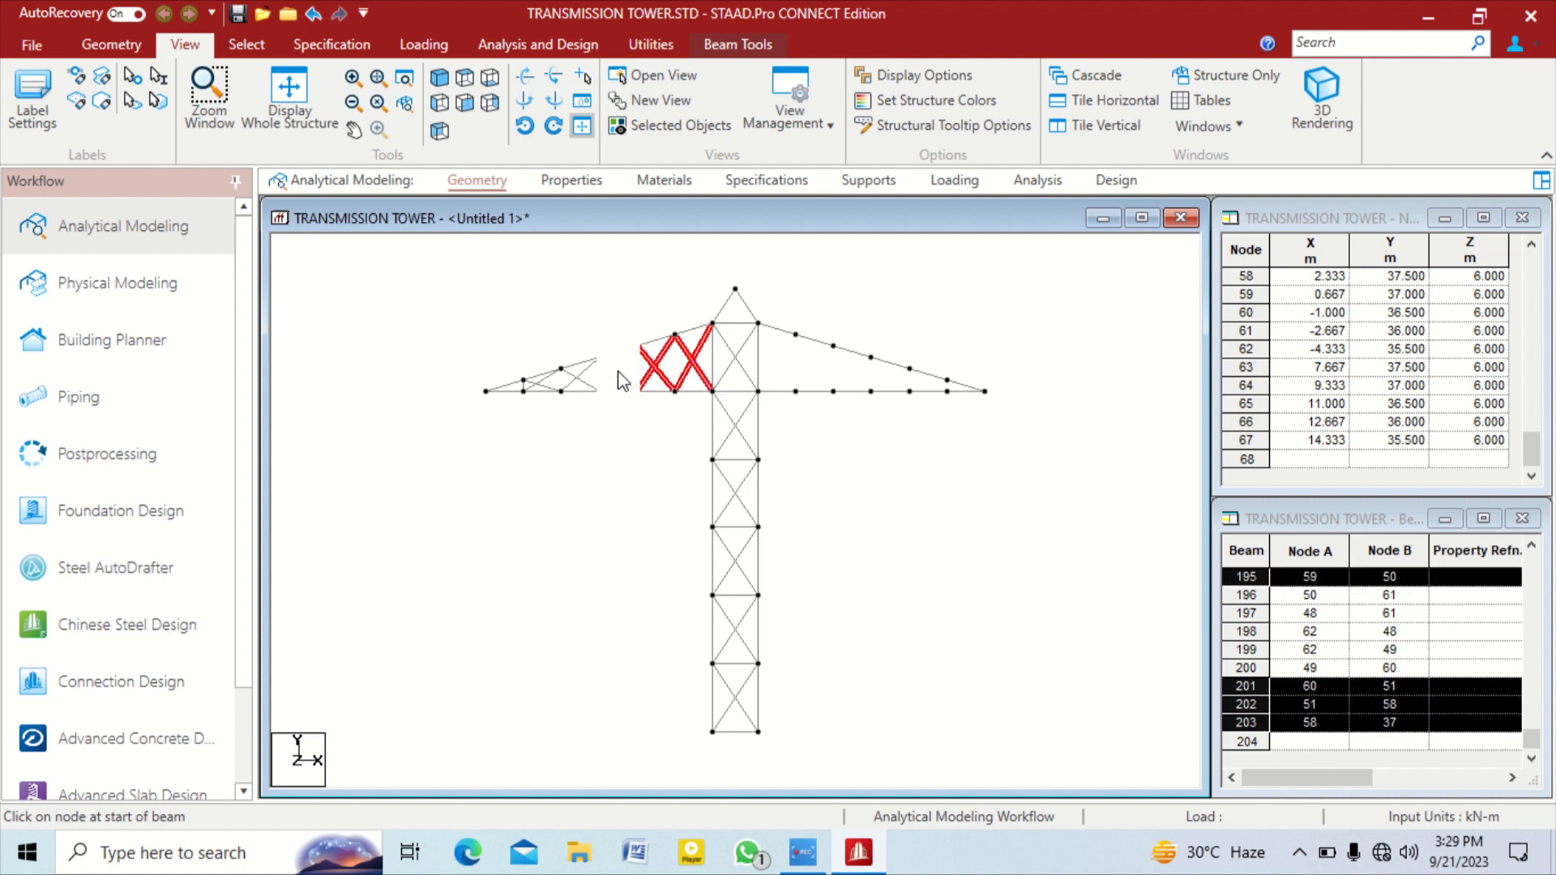
ctrl+click(591, 383)
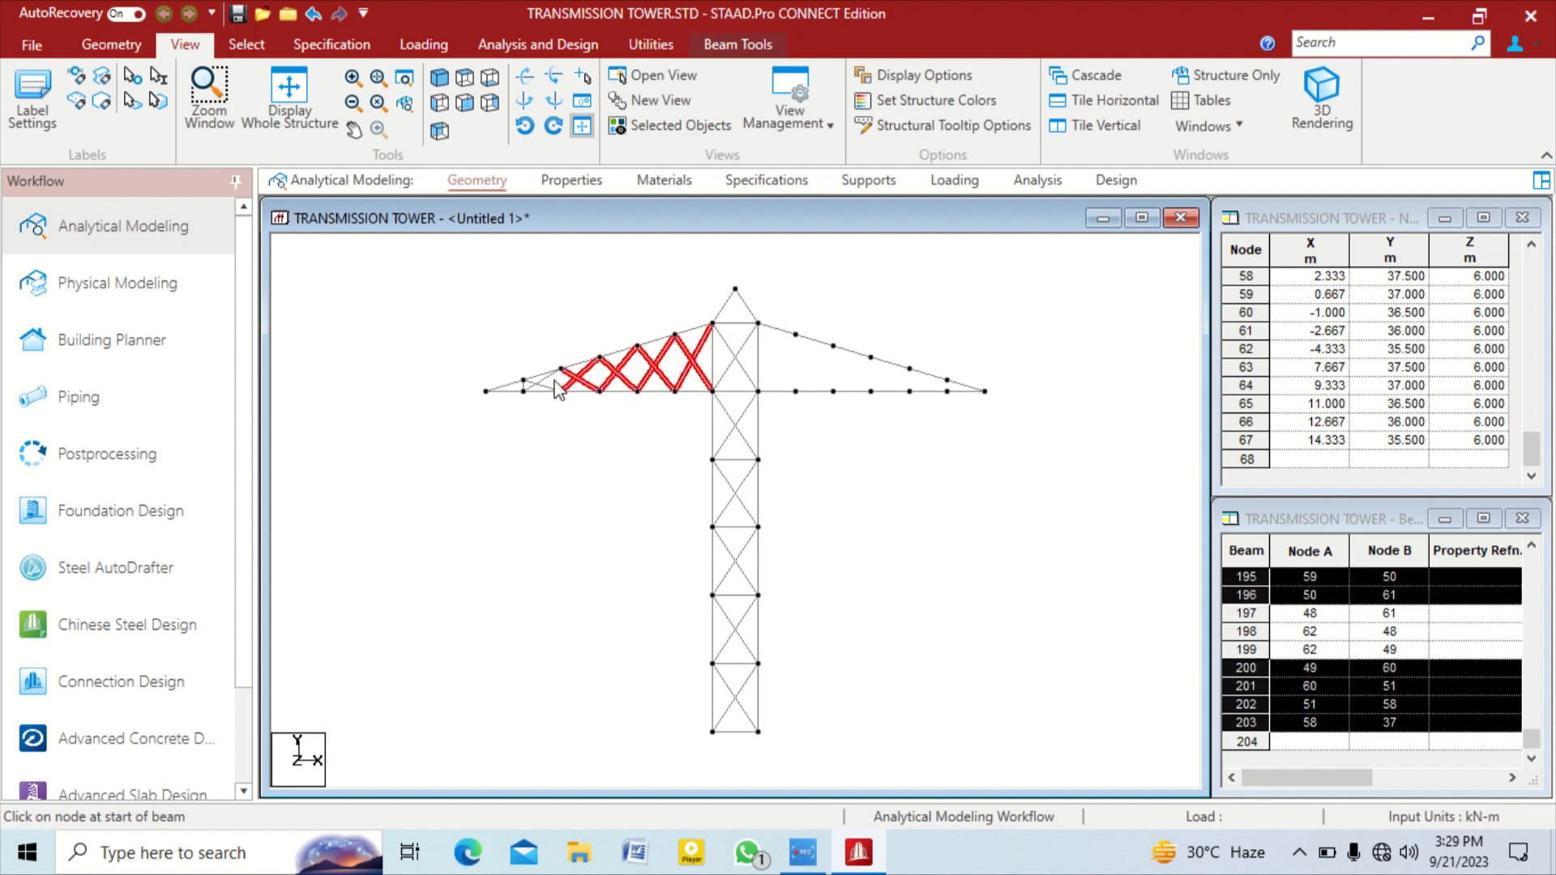
ctrl+click(540, 385)
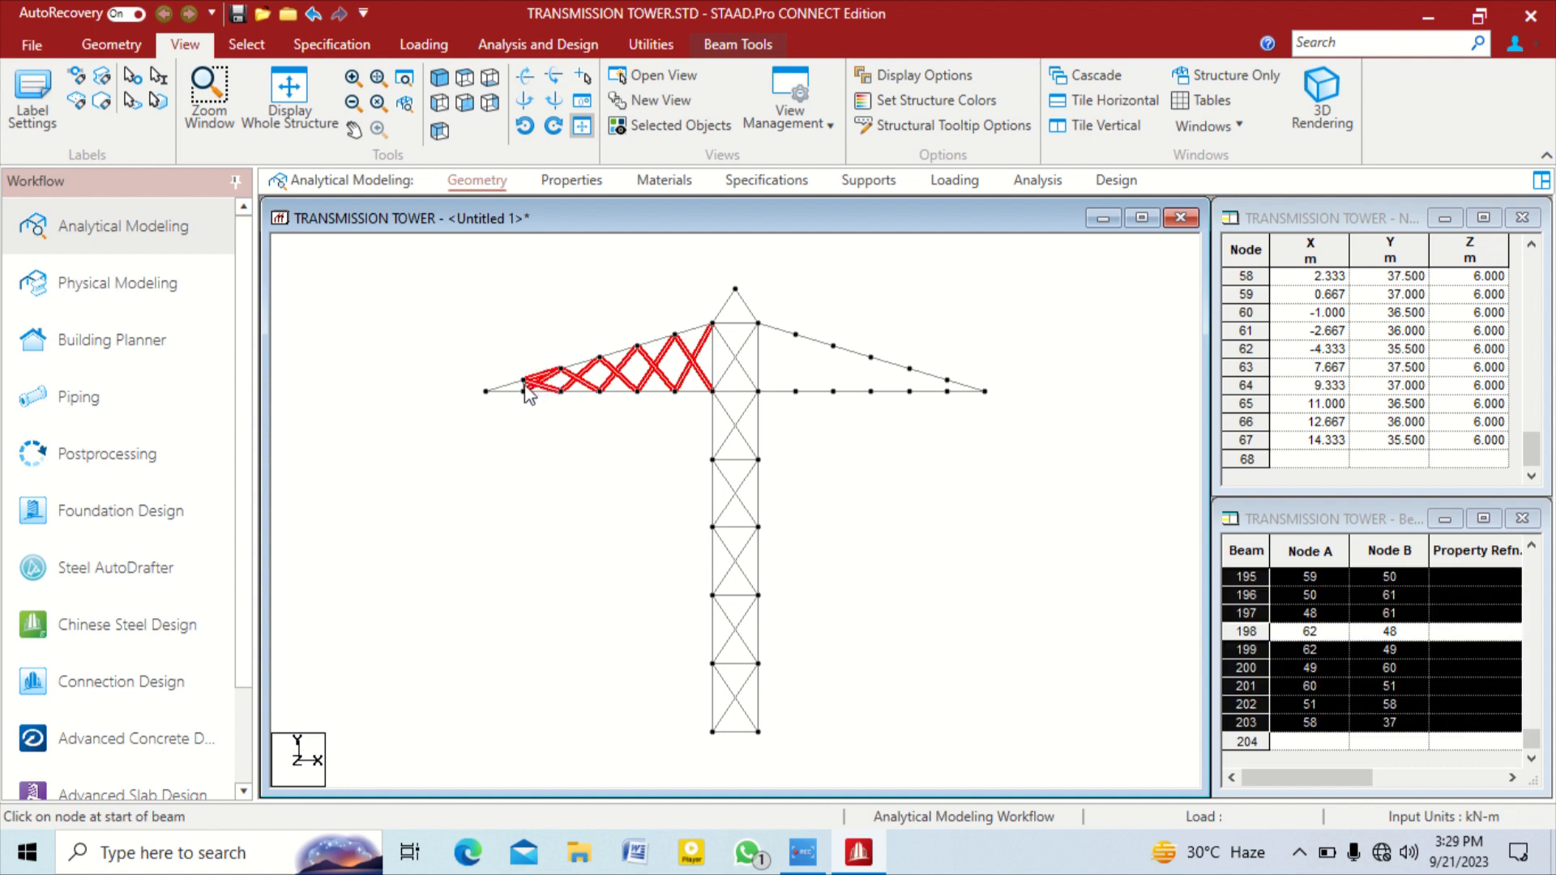
ctrl+click(528, 392)
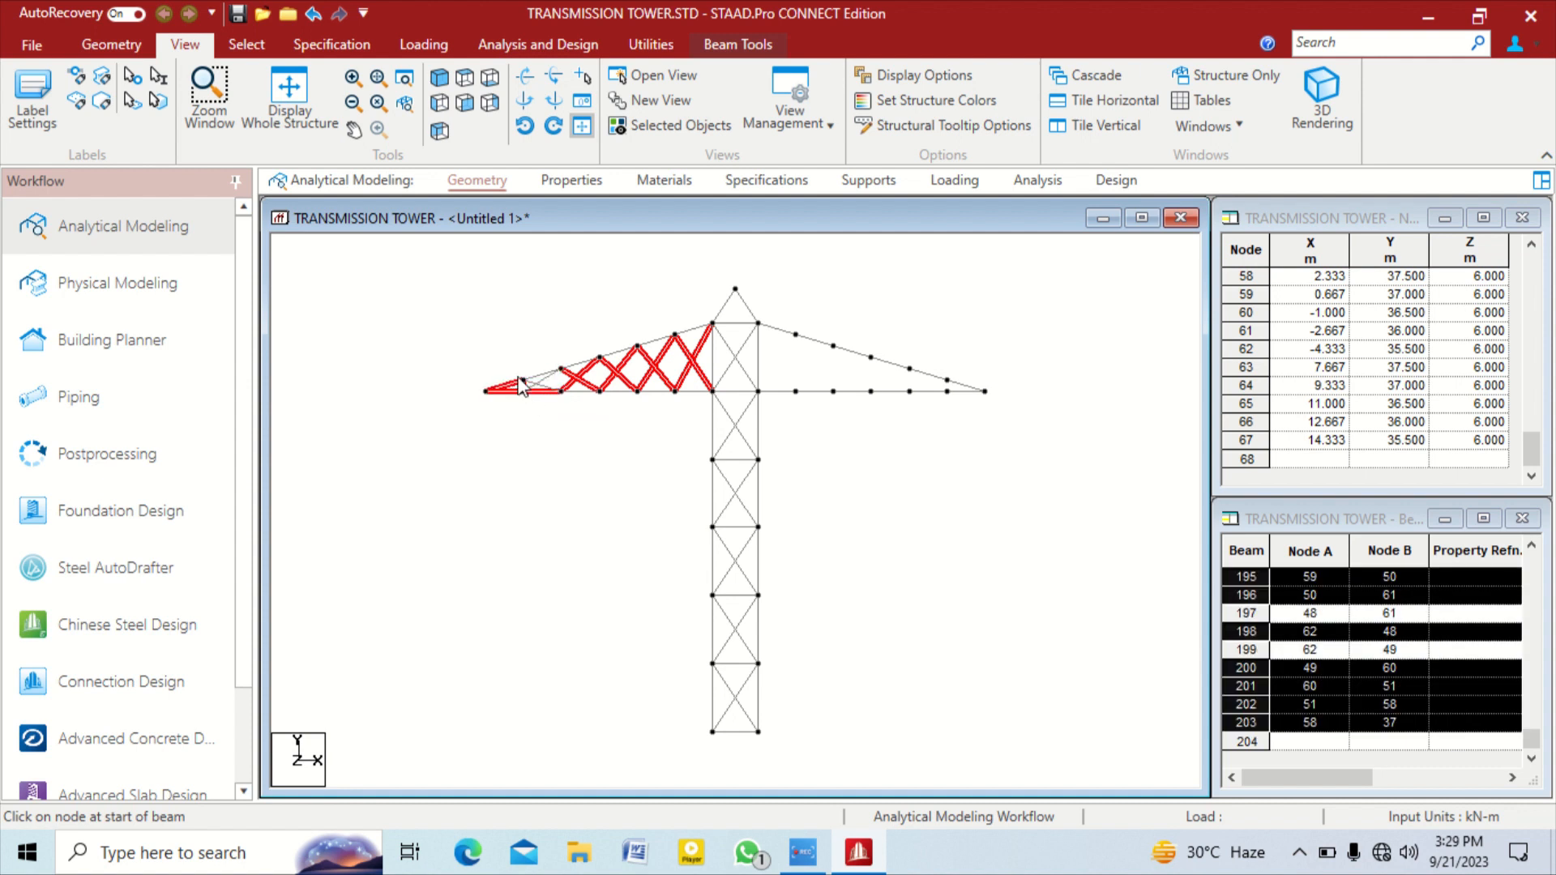
scroll(521, 387, up, 3)
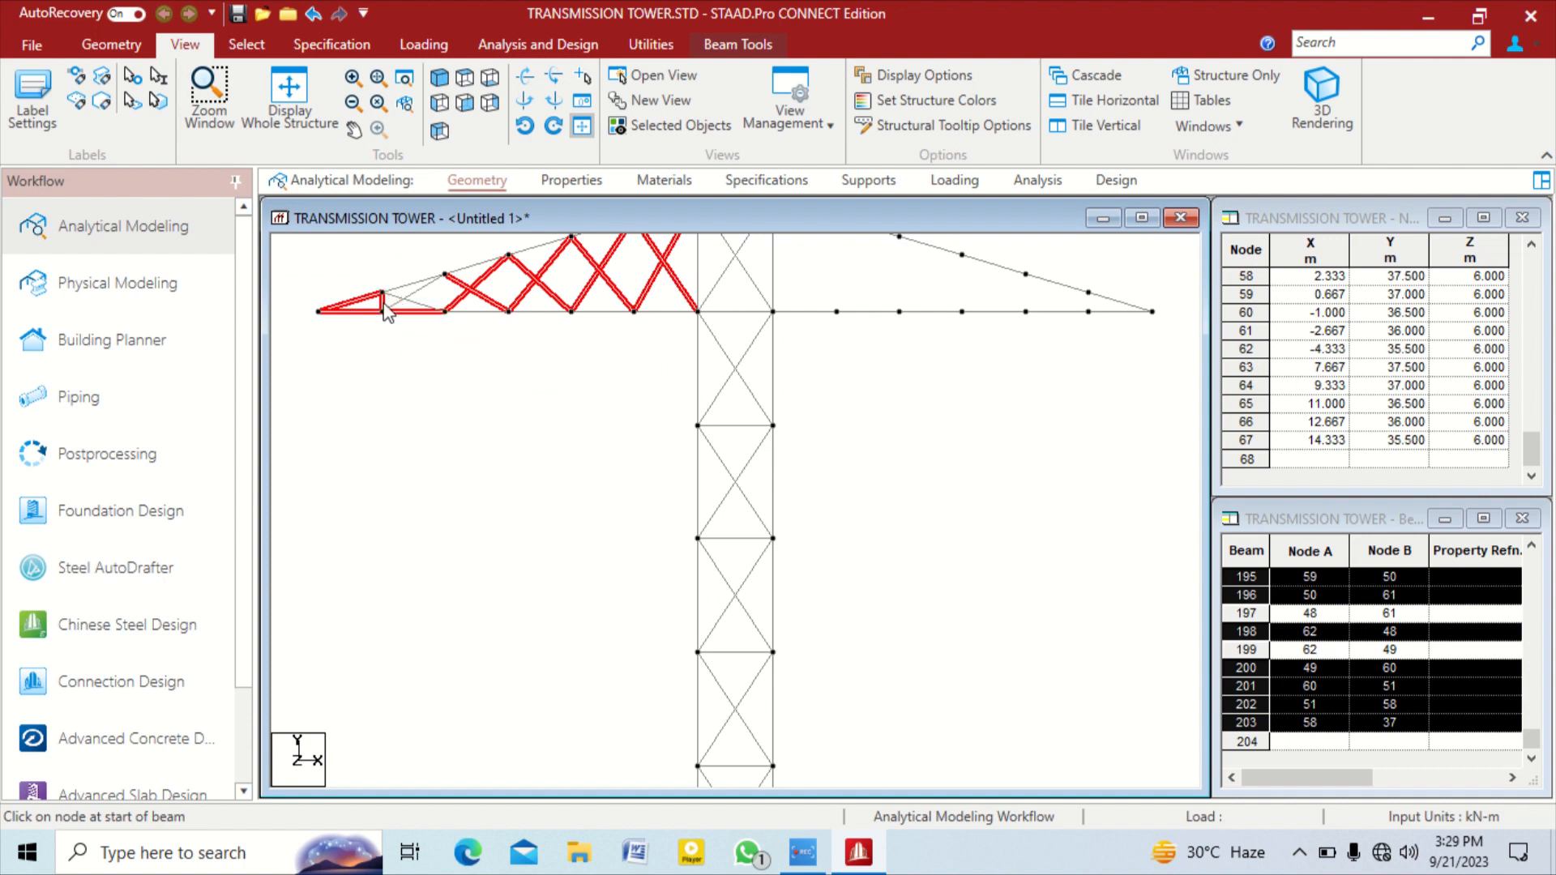
ctrl+click(383, 303)
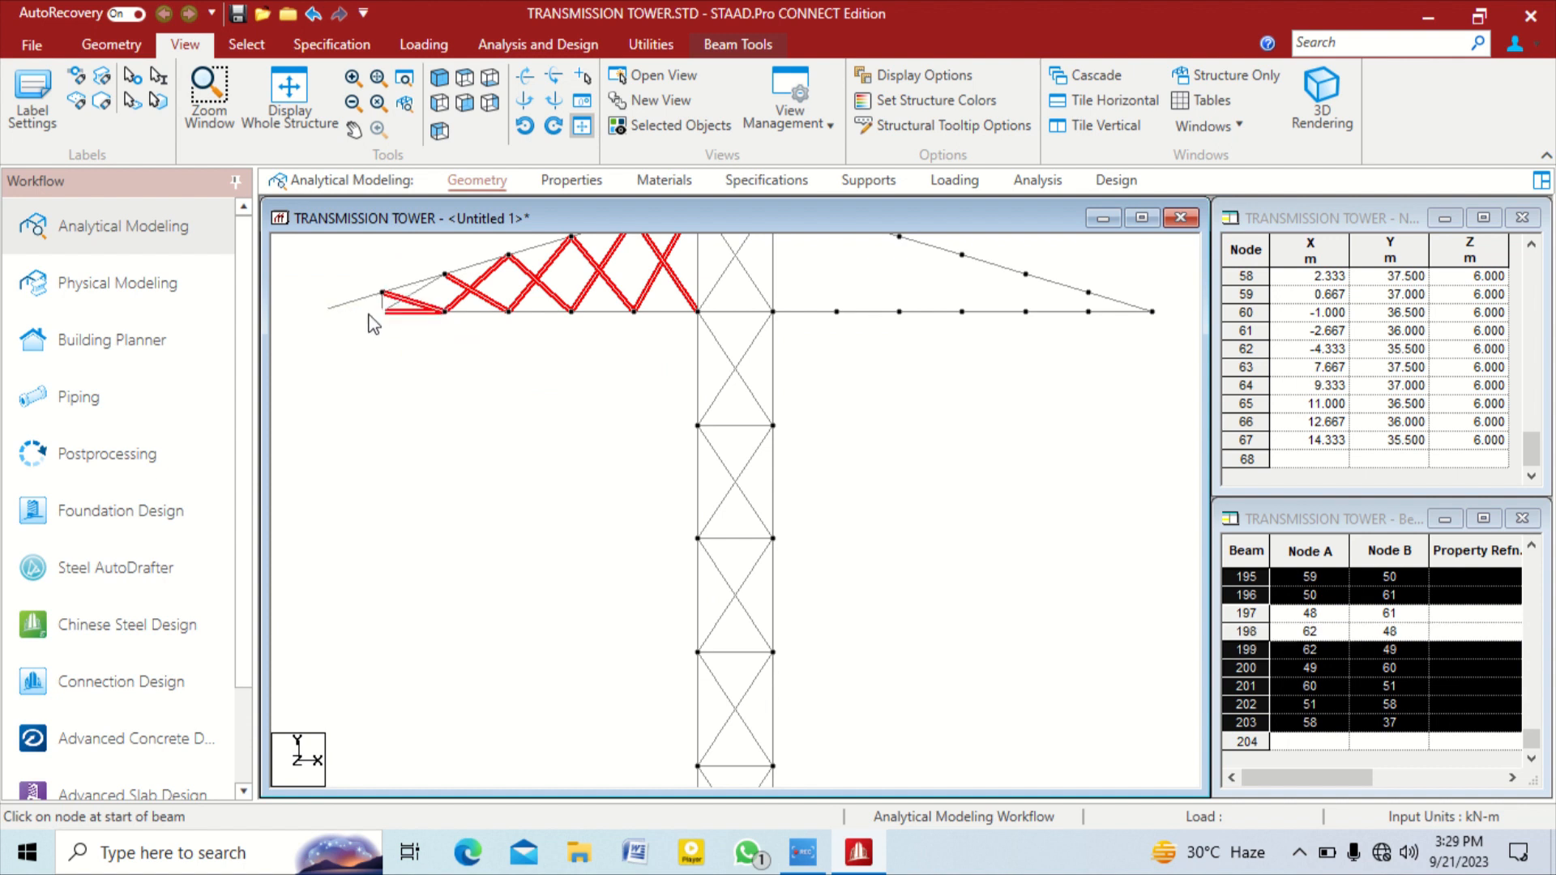
ctrl+click(425, 292)
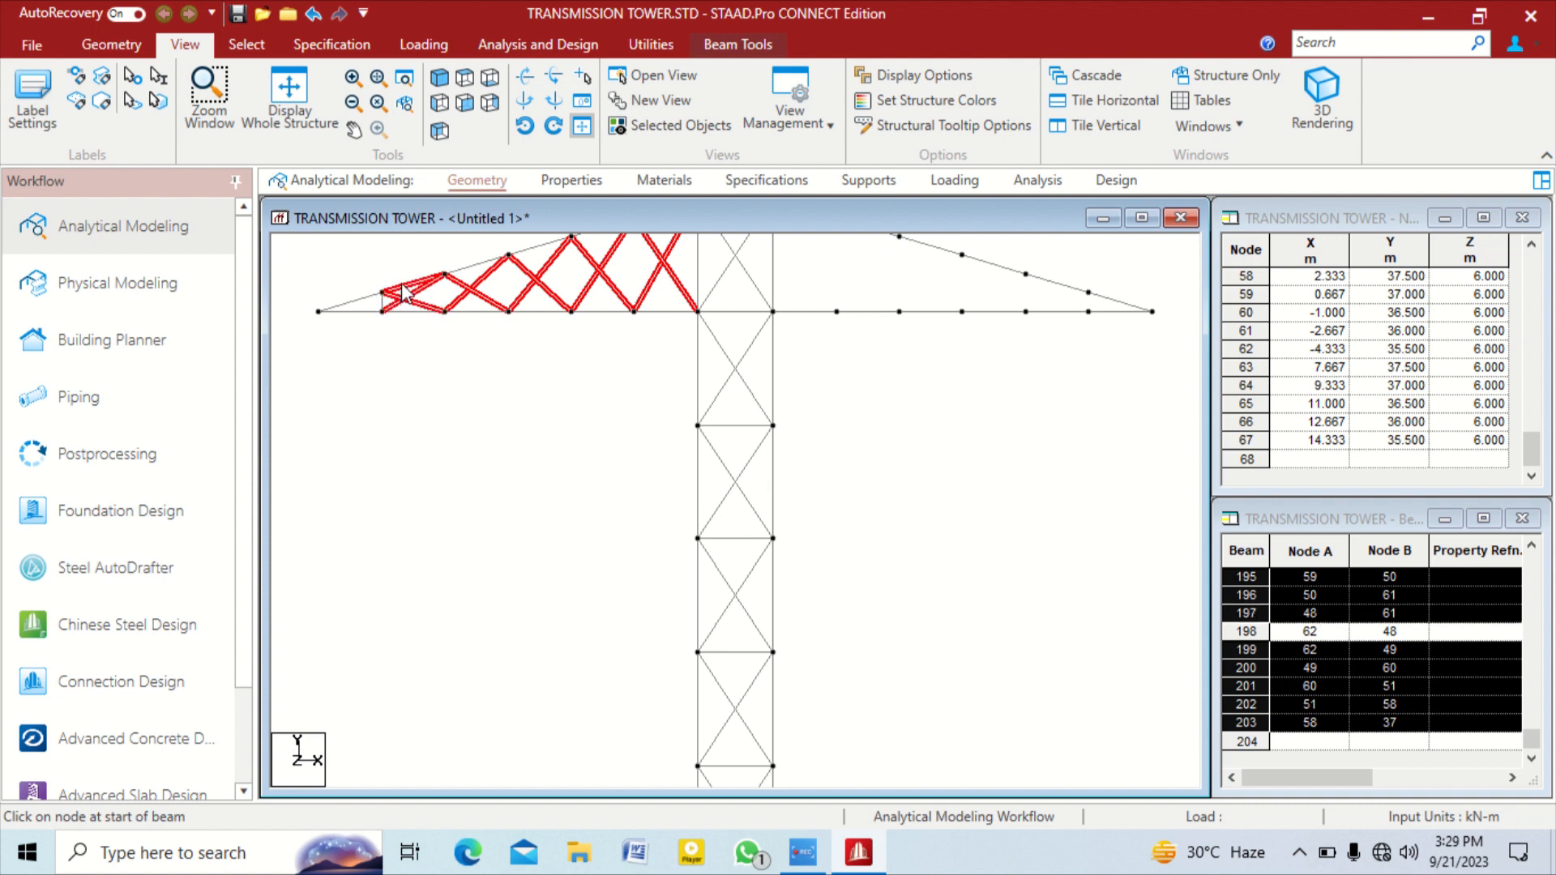
scroll(405, 293, up, 2)
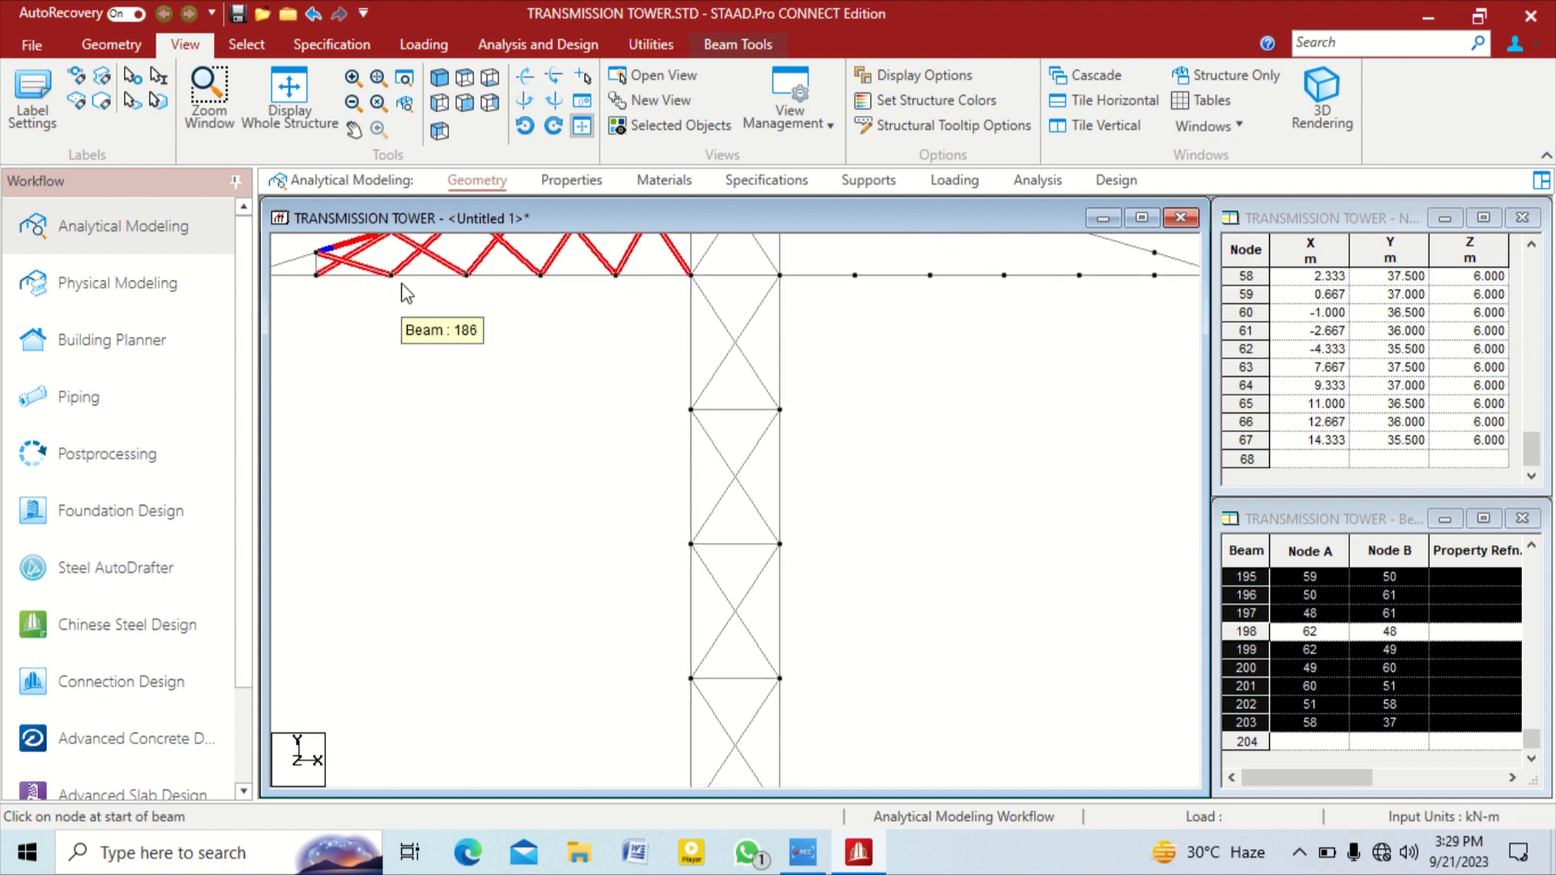
ctrl+click(353, 244)
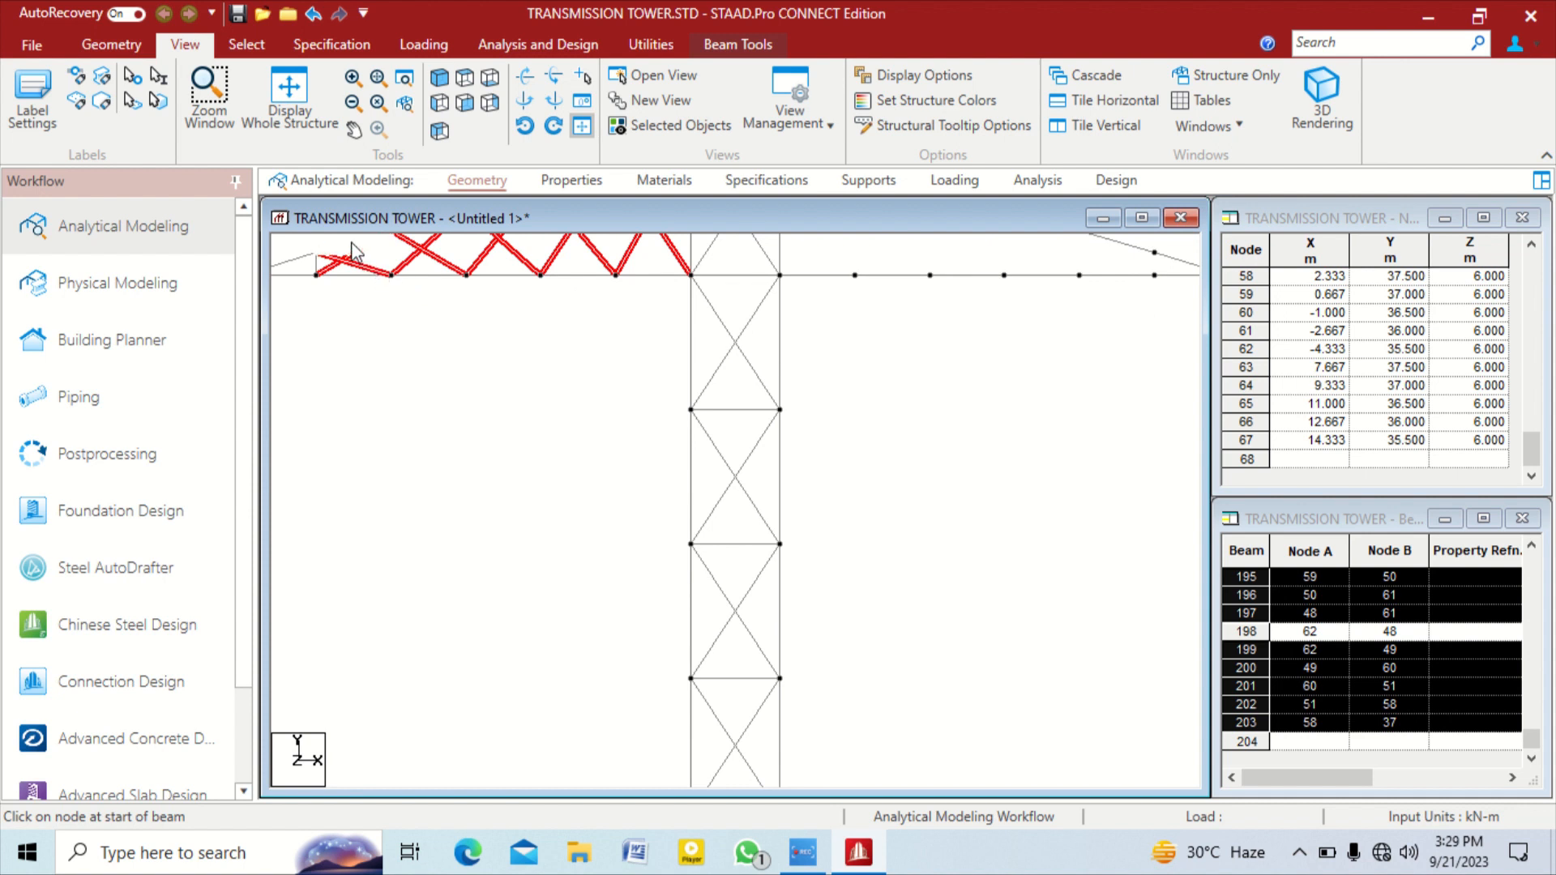
ctrl+click(319, 270)
scroll(386, 363, down, 3)
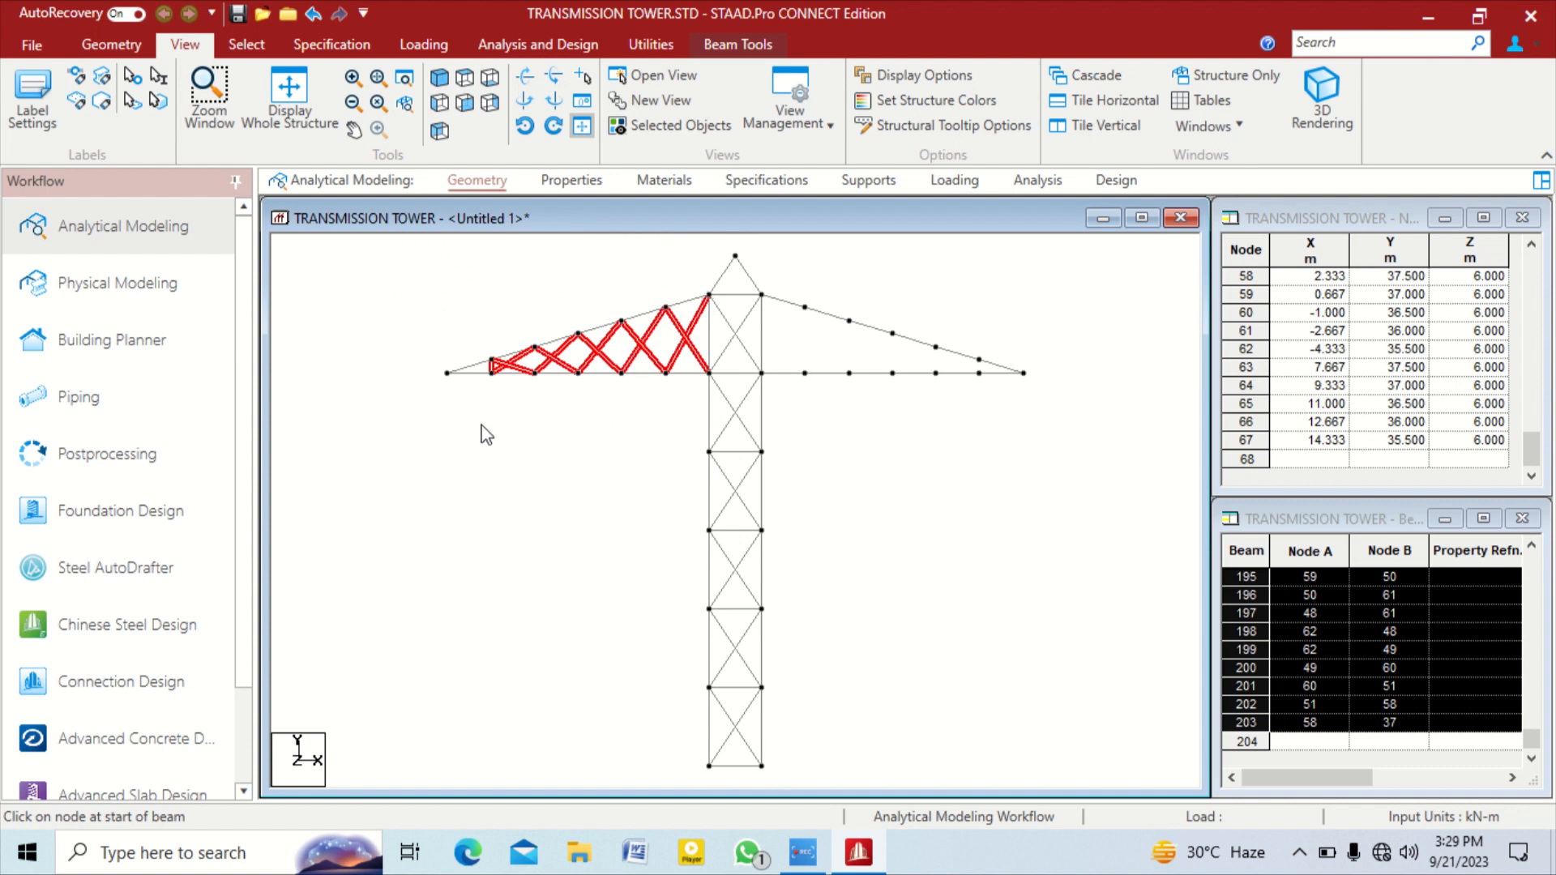
Mirror a copy of the selected bracing about the Y-Z plane through the tower's apex node at X 5 m
click(113, 46)
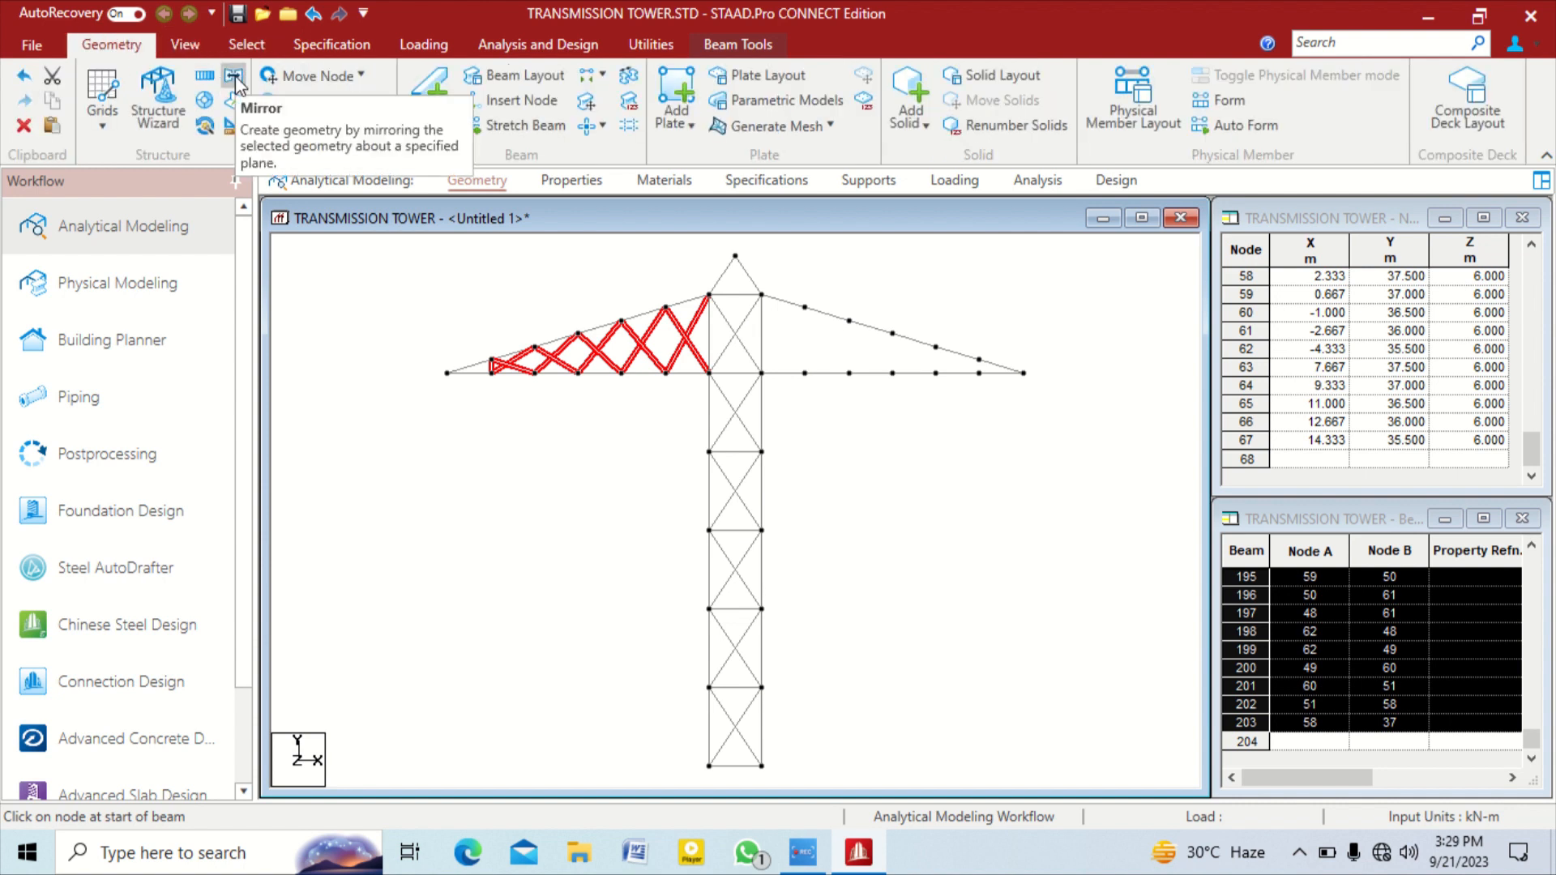
click(234, 78)
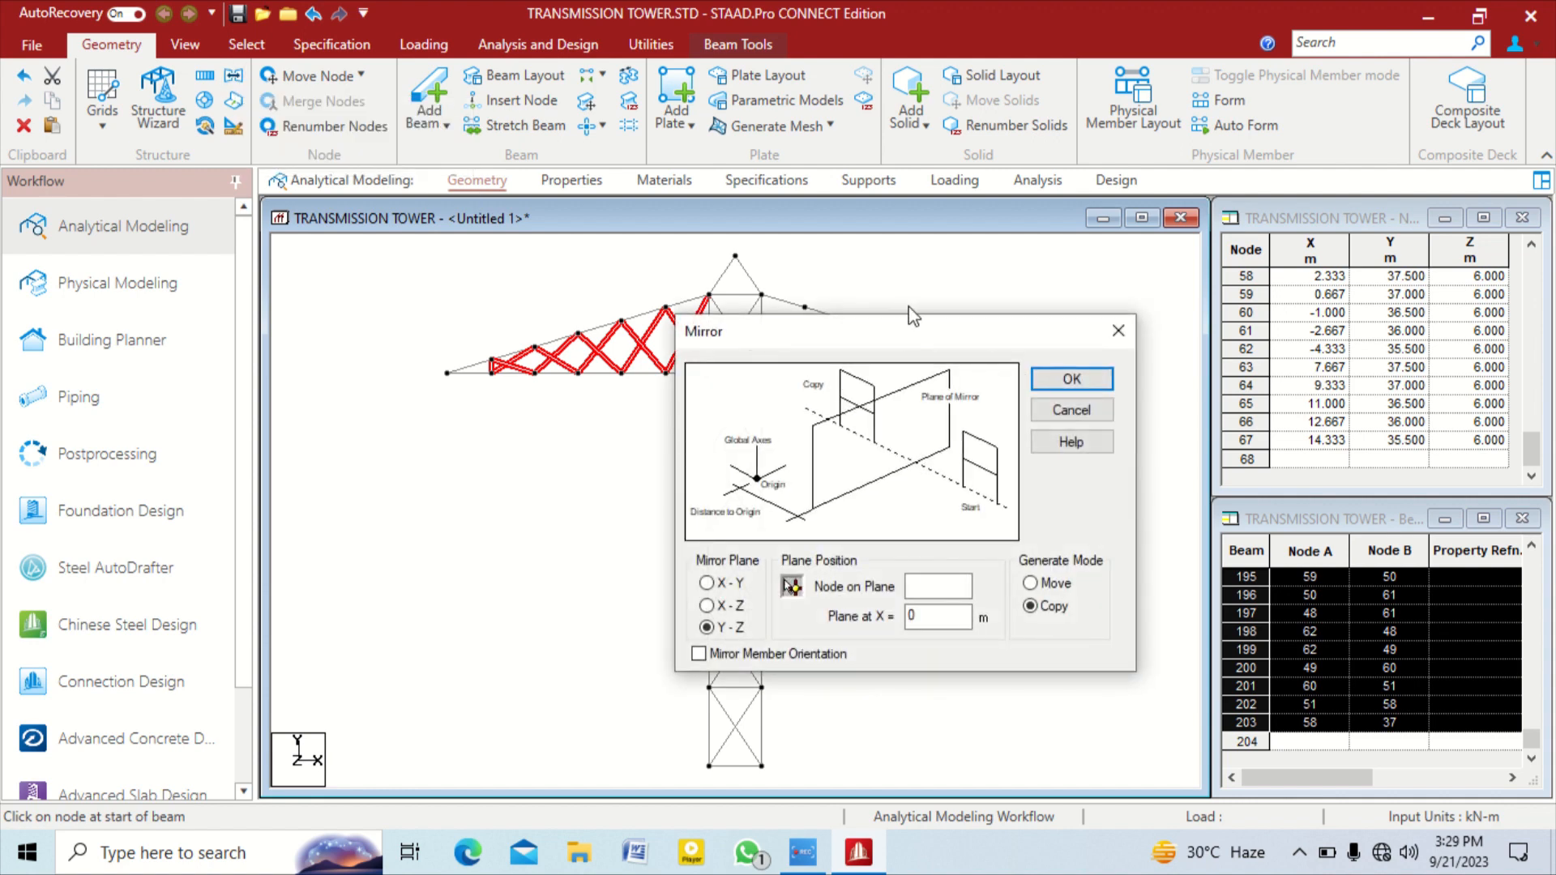
drag(892, 348, 1147, 253)
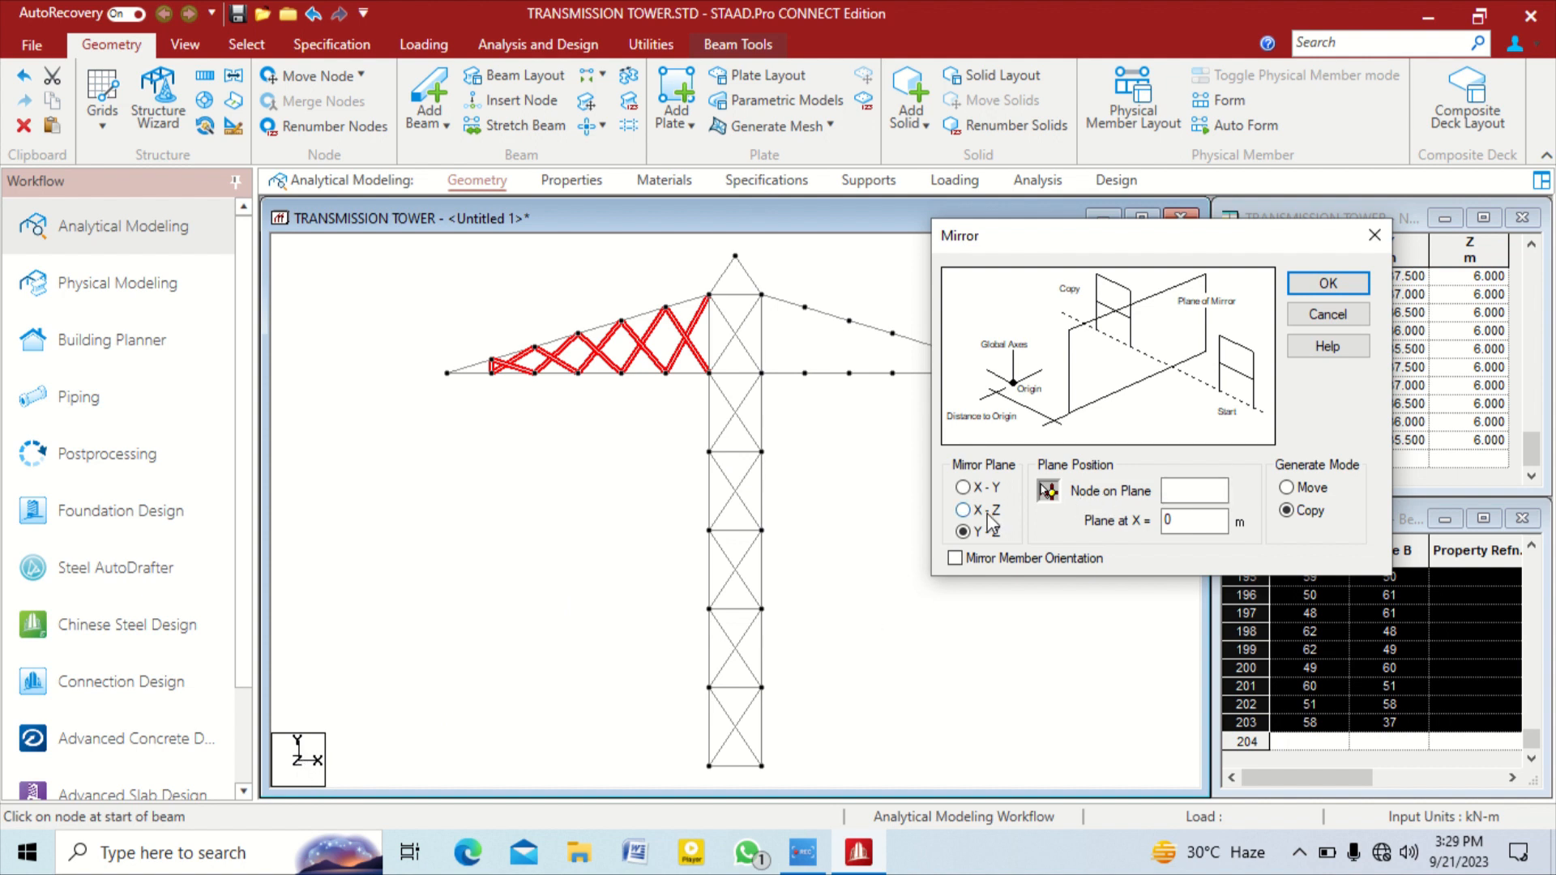
click(1048, 491)
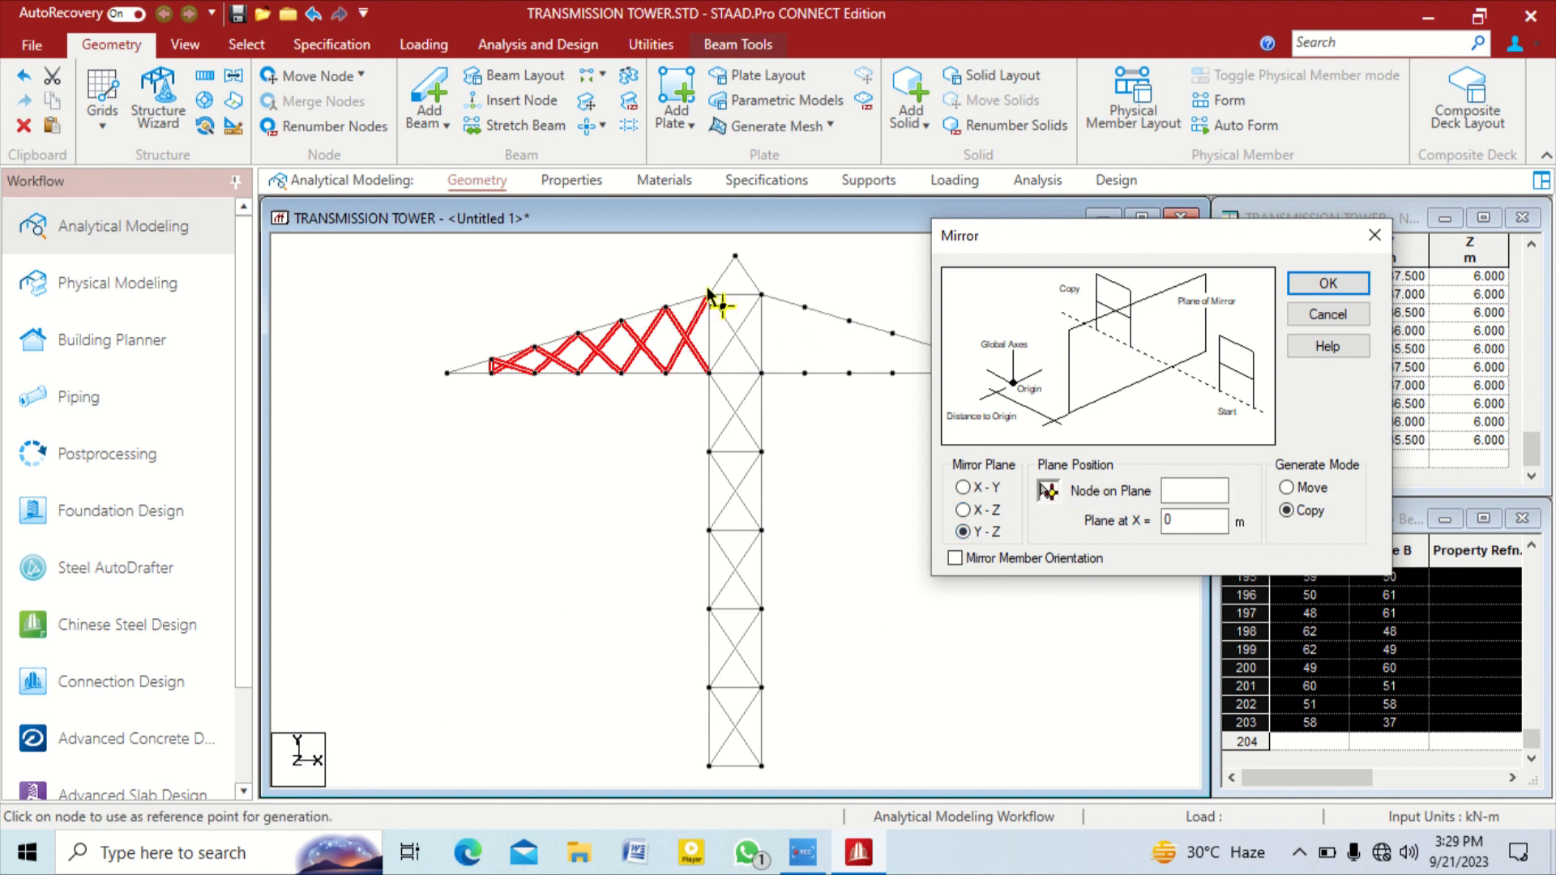
click(734, 258)
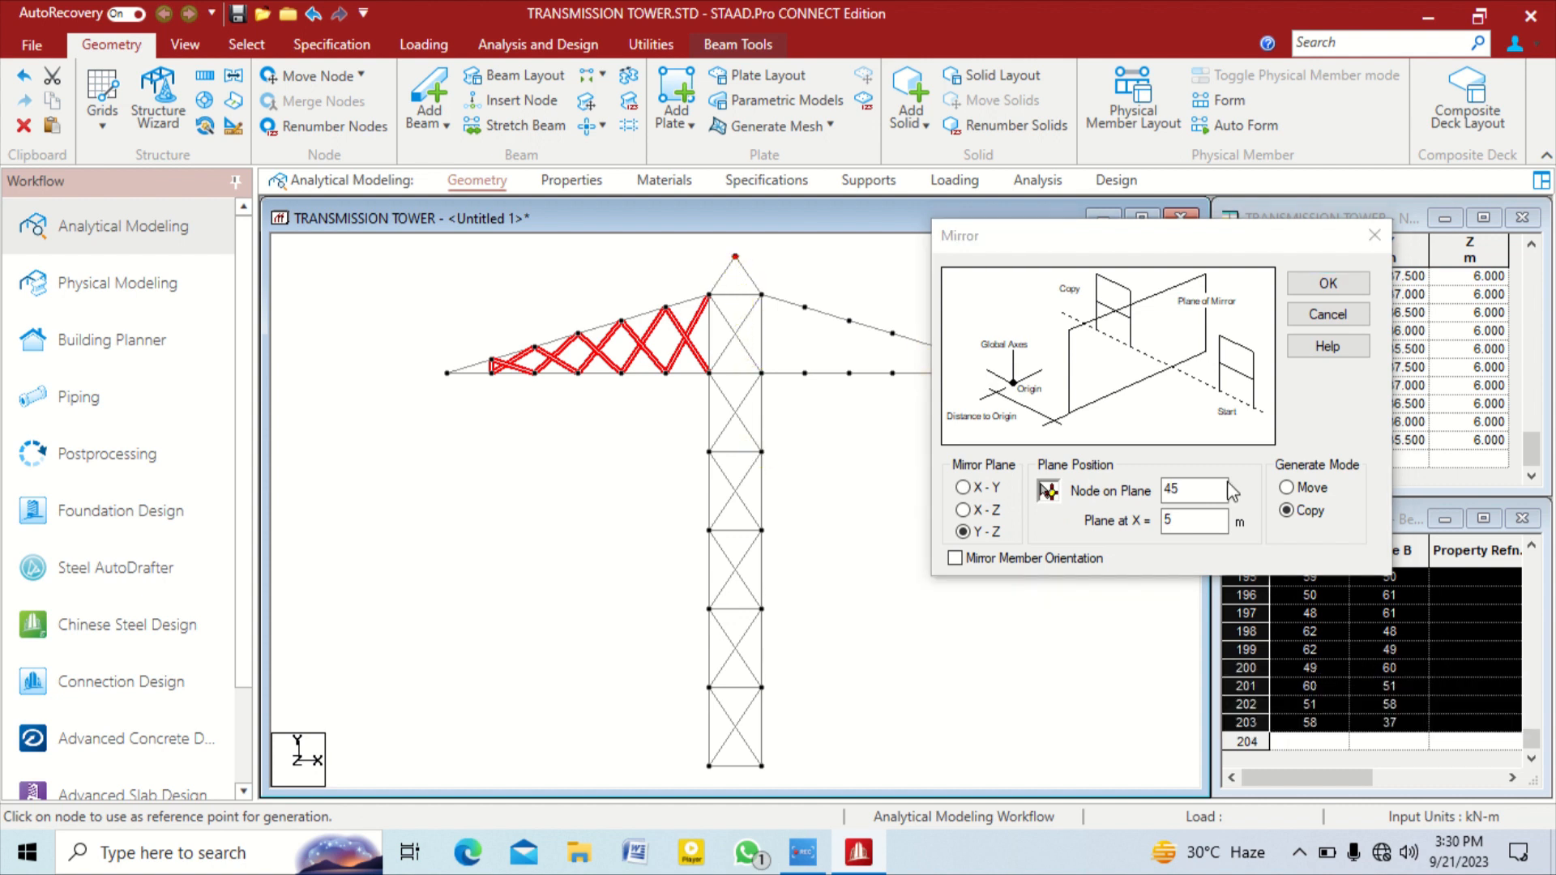
click(1328, 282)
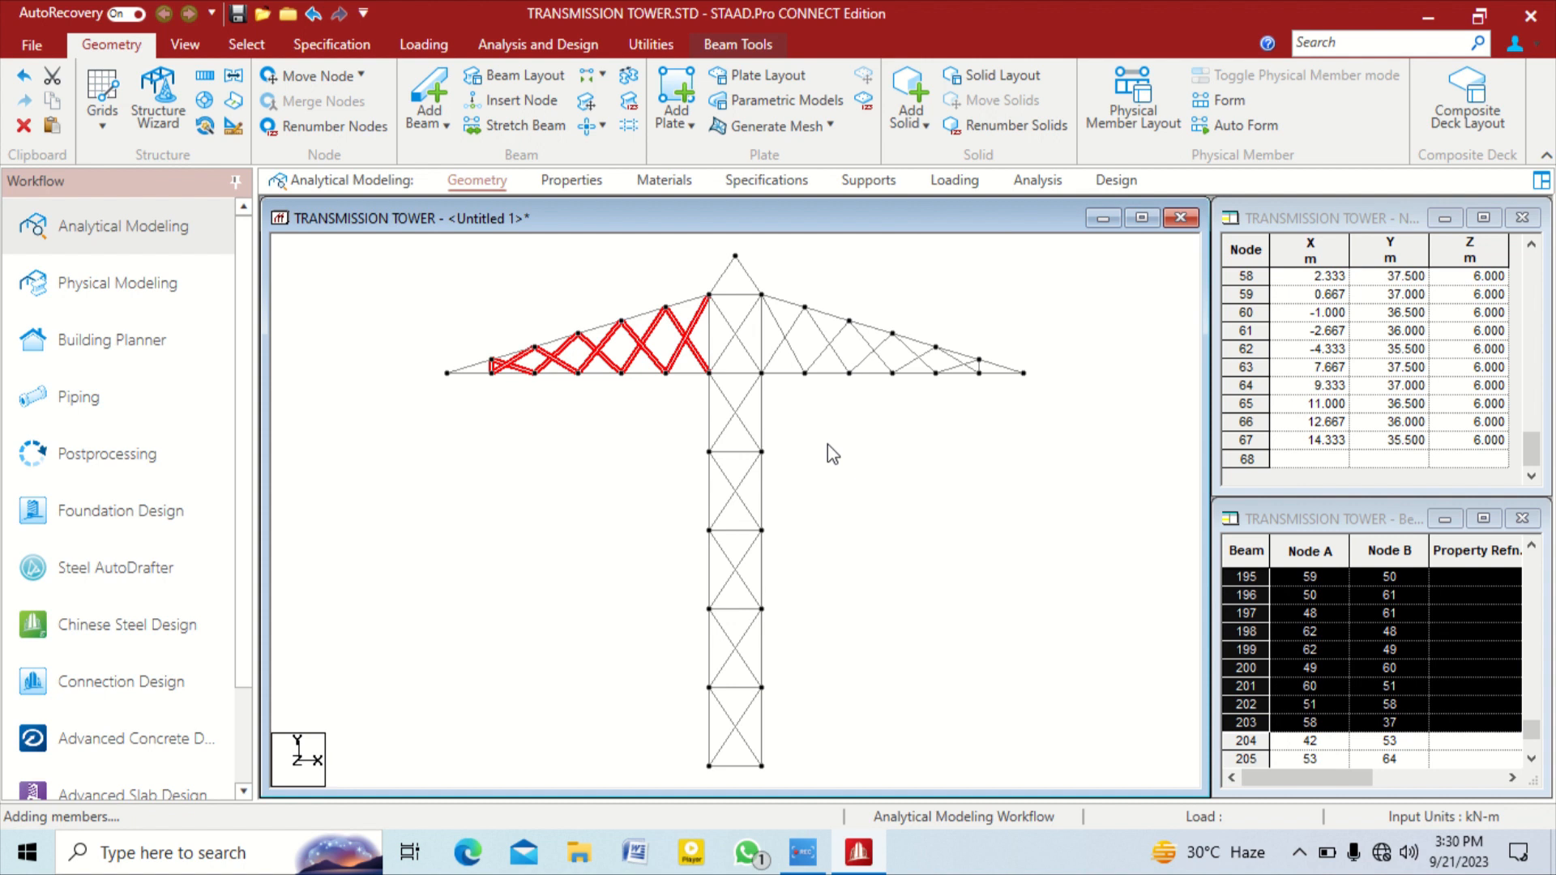
click(901, 435)
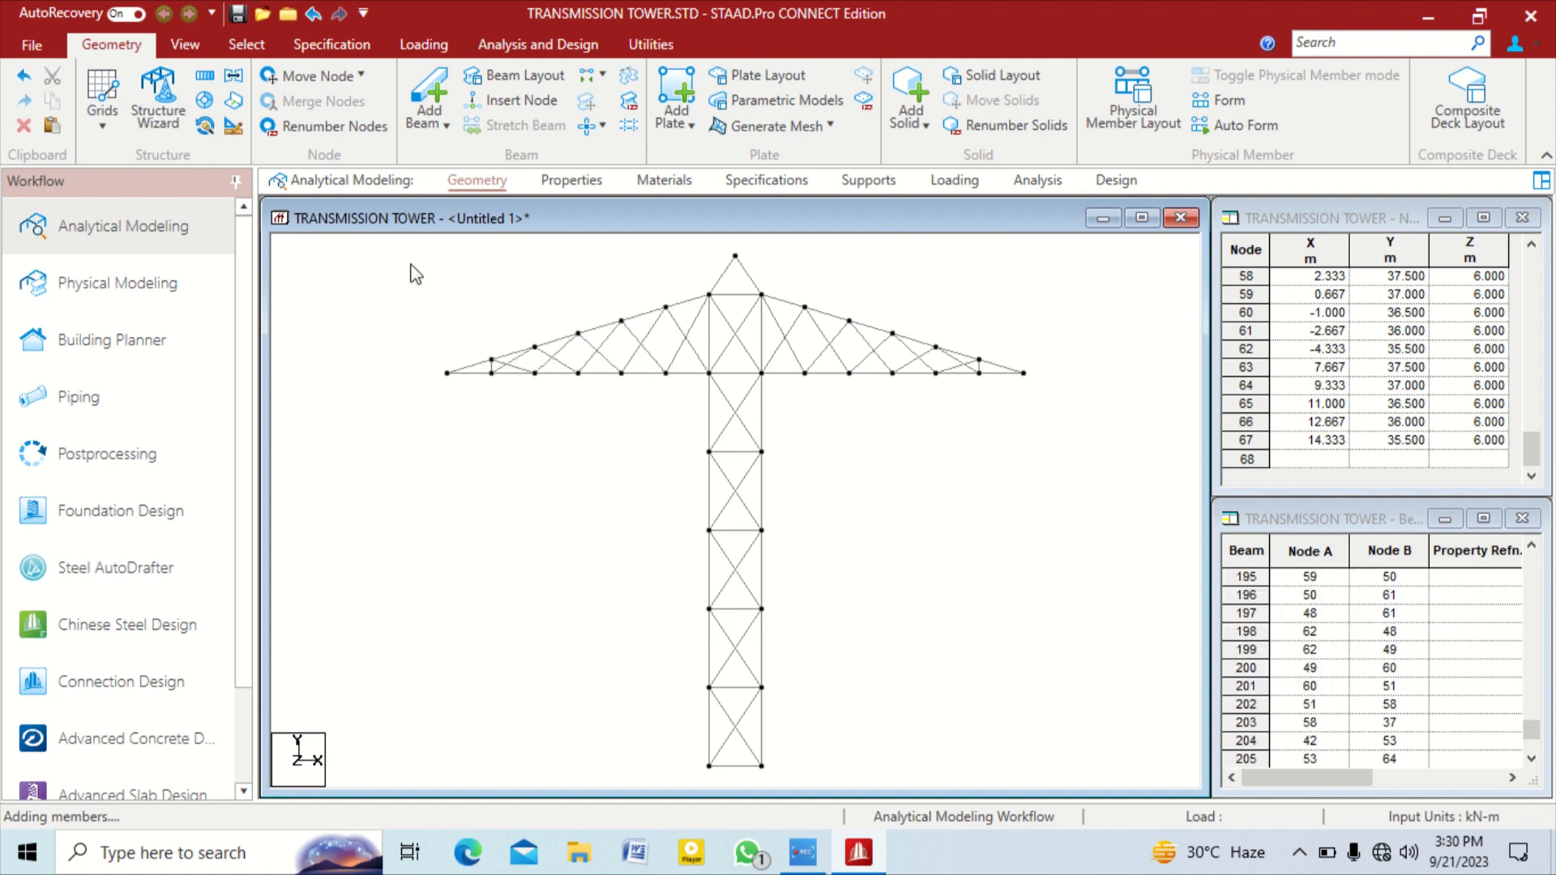
In isometric view, delete the two innermost arm diagonals running from the upper chords to the shaft's rear nodes
click(199, 51)
click(439, 78)
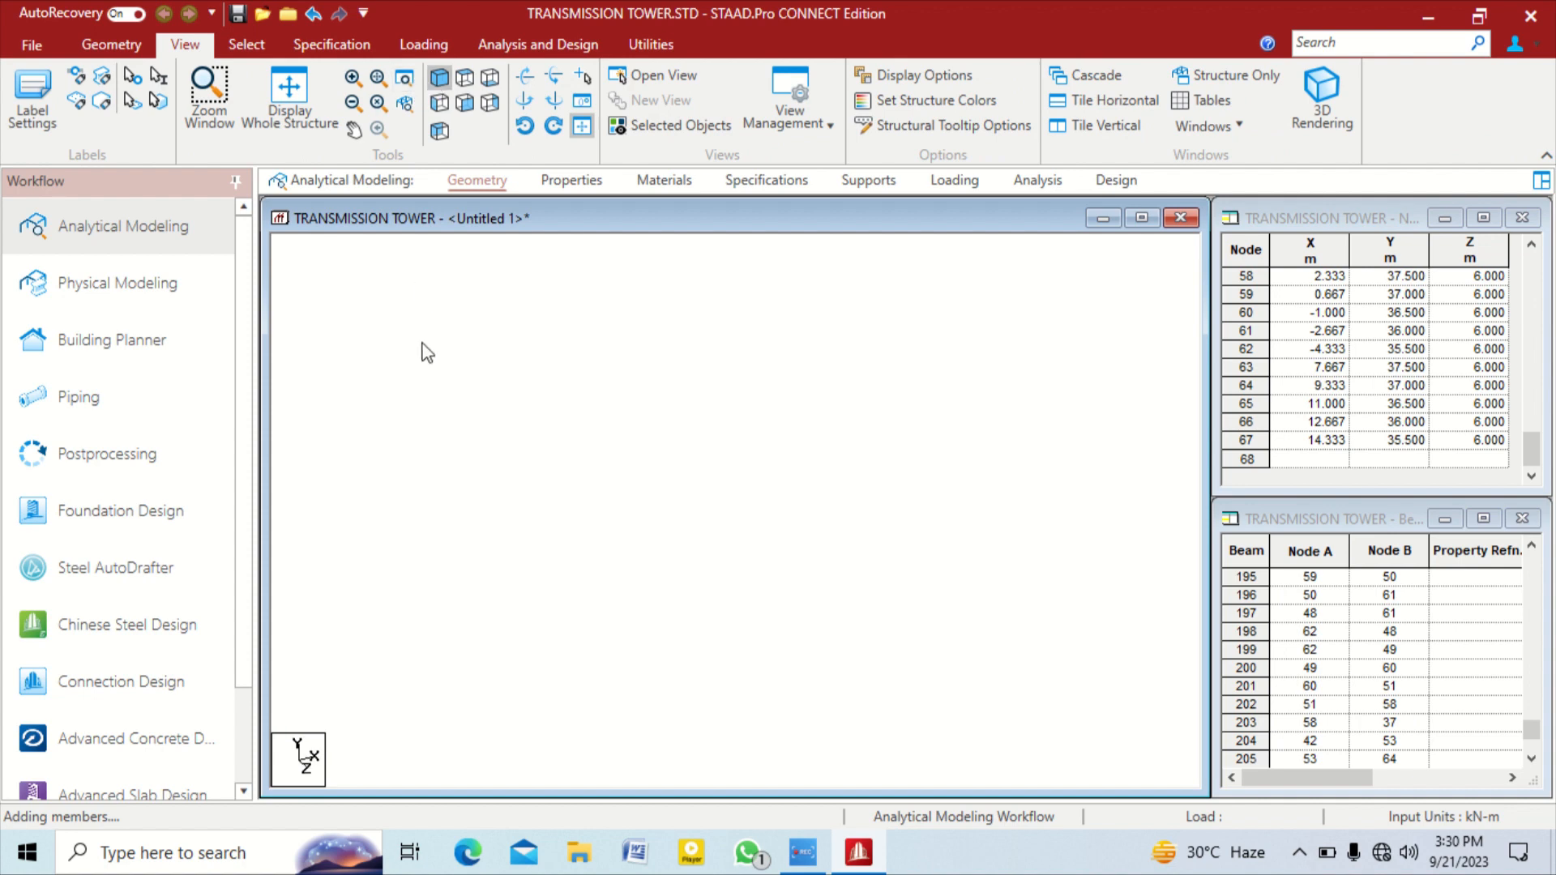
middle_drag(431, 353, 1172, 463)
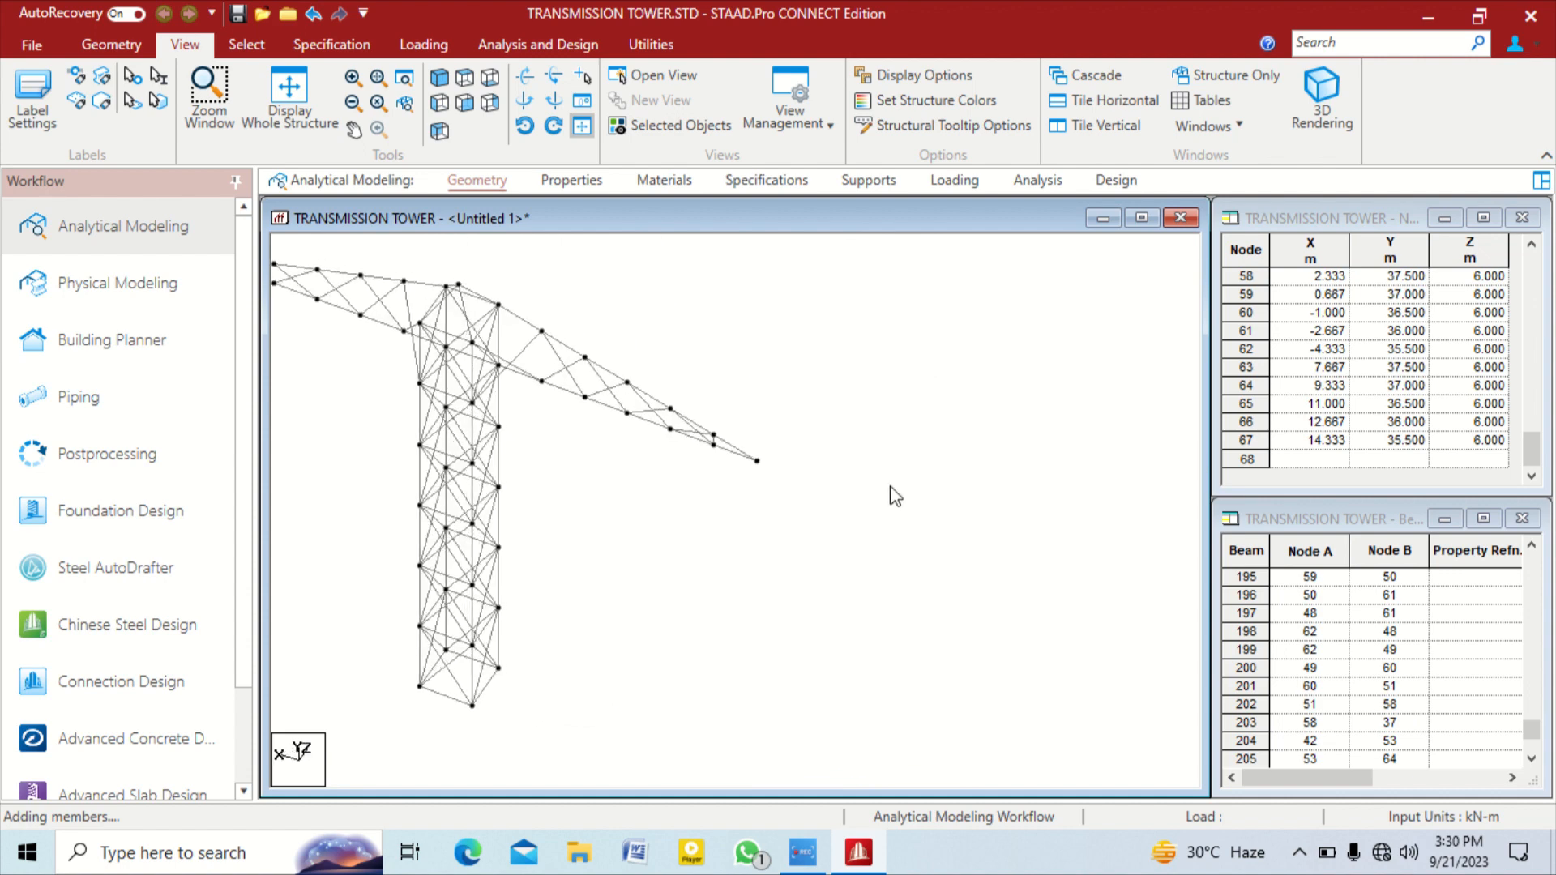
middle_drag(894, 486, 958, 538)
middle_drag(781, 464, 745, 459)
middle_drag(502, 519, 532, 521)
click(490, 428)
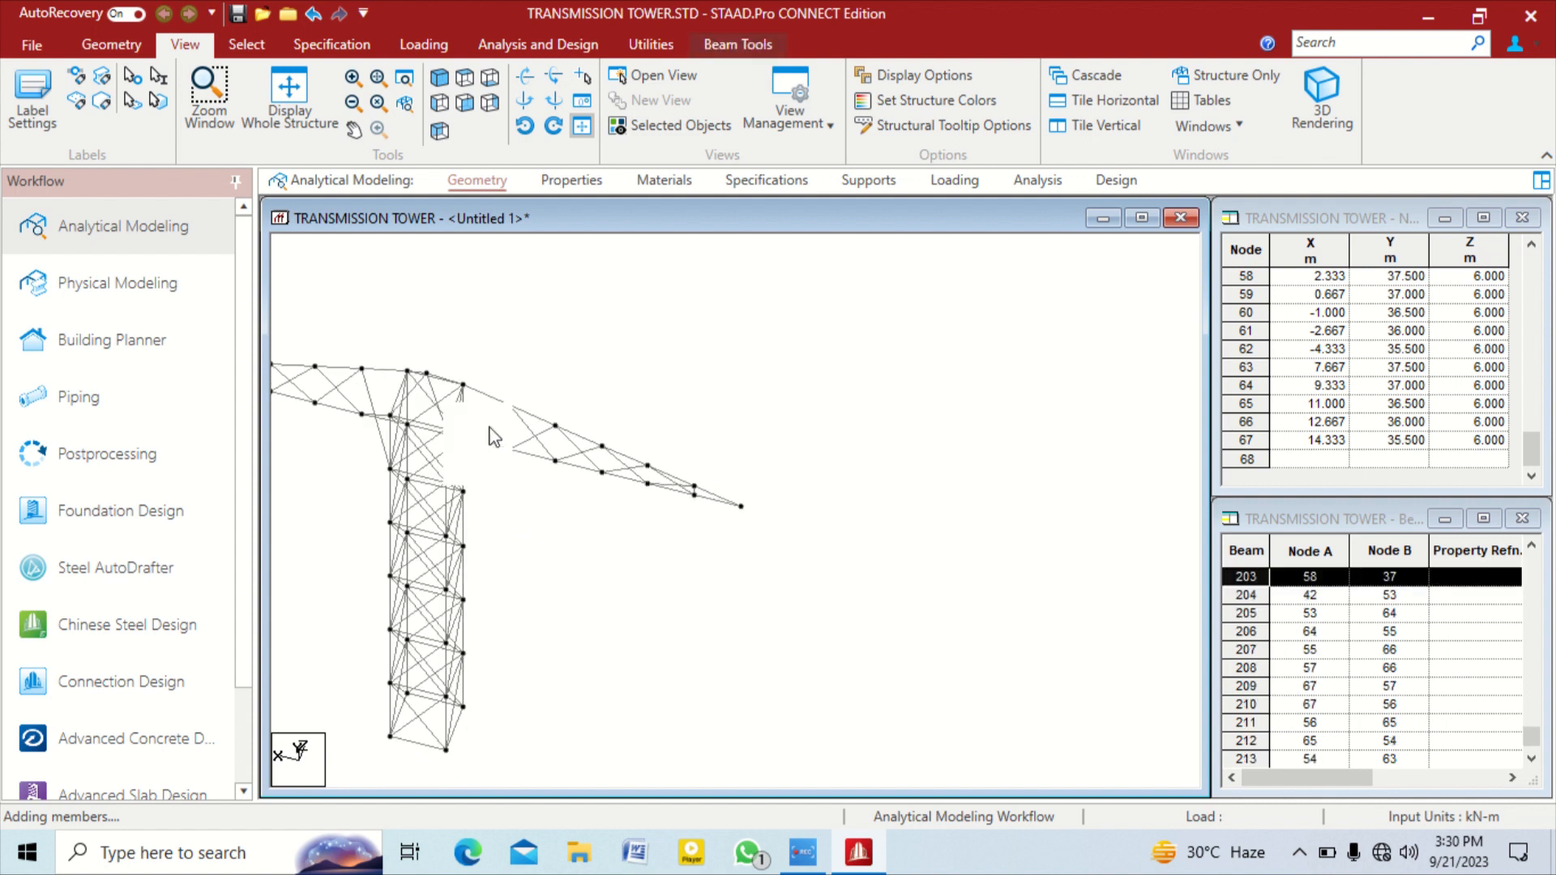
click(376, 403)
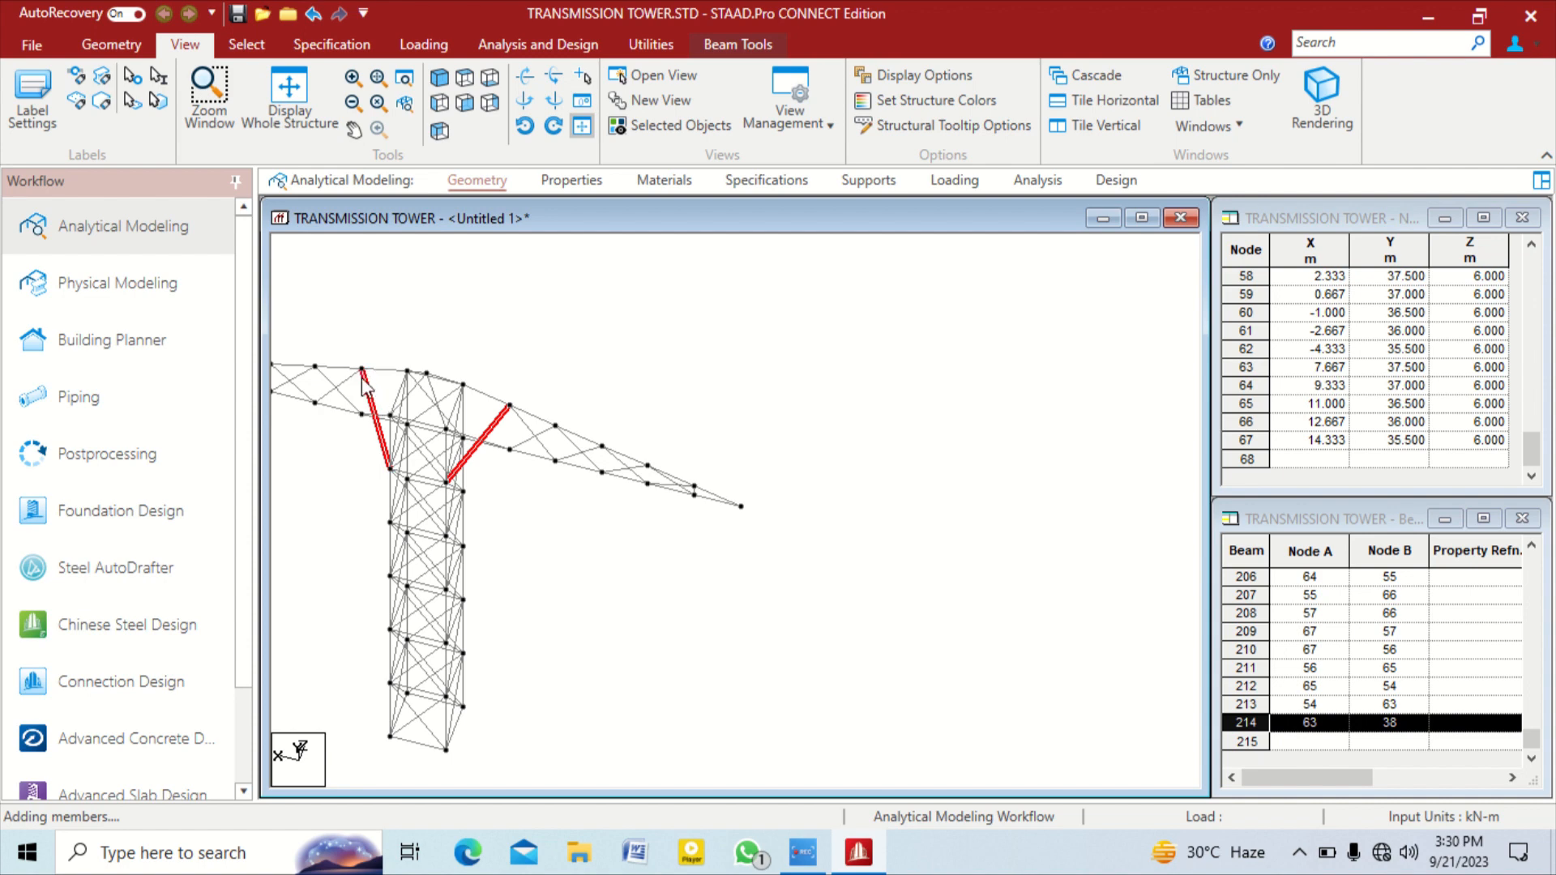
middle_drag(366, 457, 283, 470)
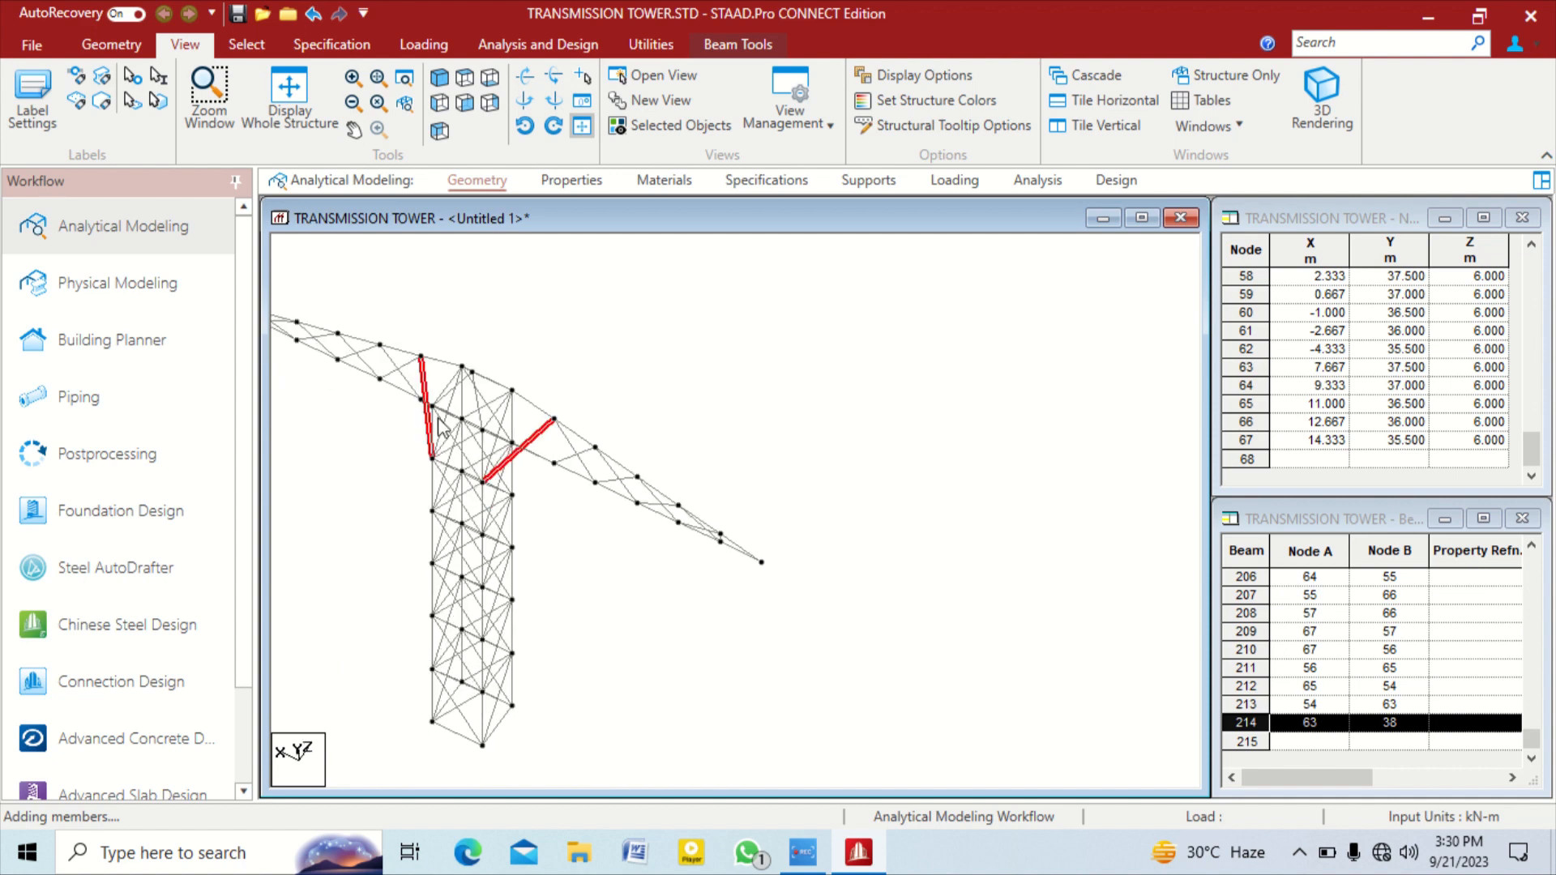
middle_drag(601, 399, 371, 400)
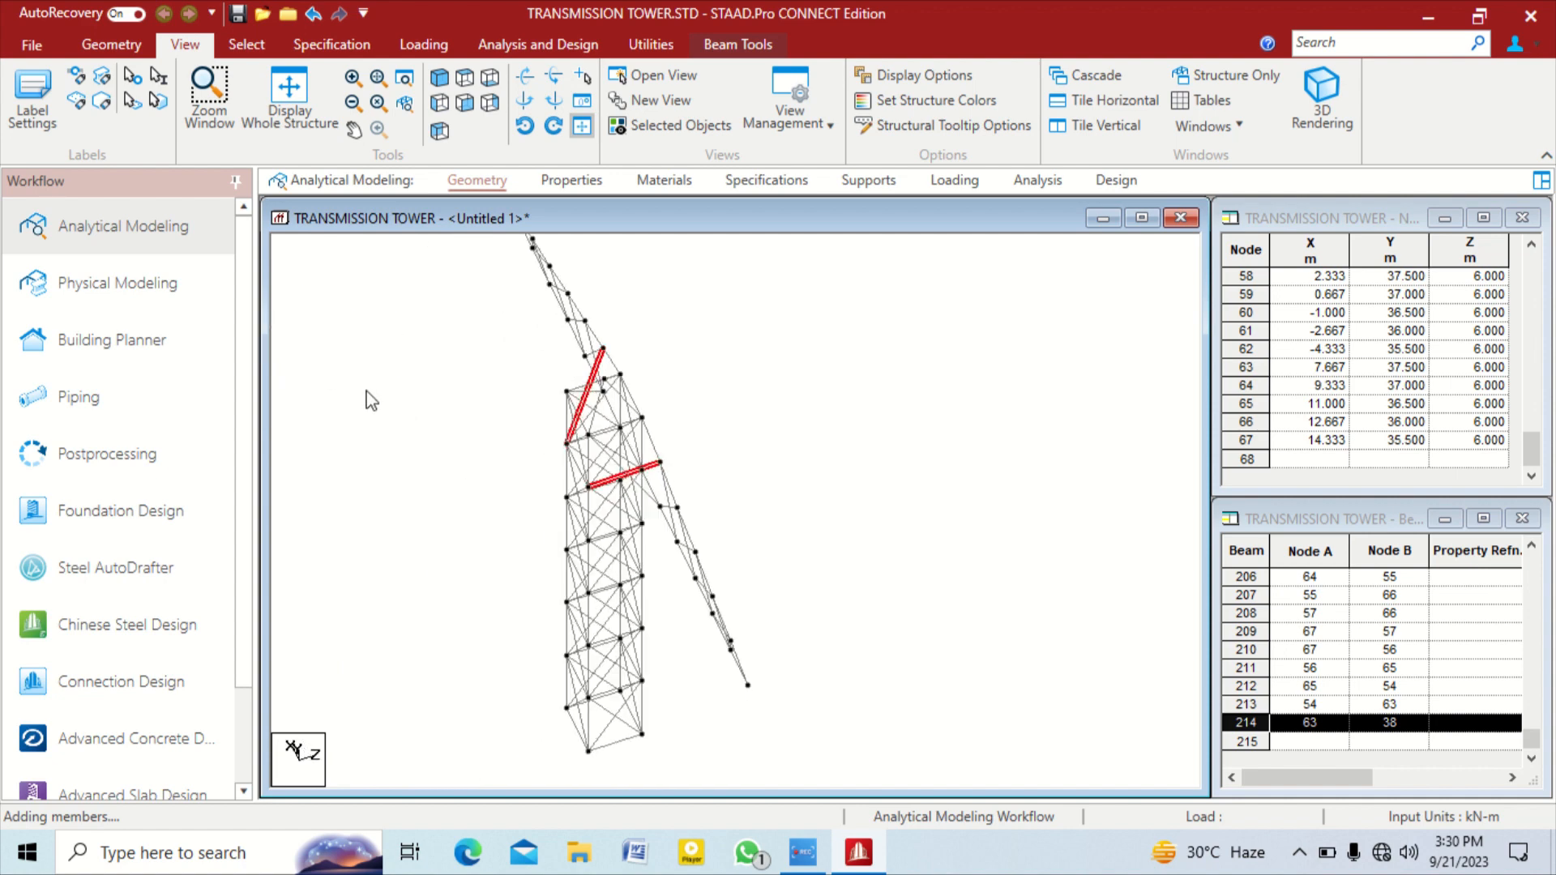
middle_drag(712, 397, 454, 392)
middle_drag(774, 535, 374, 387)
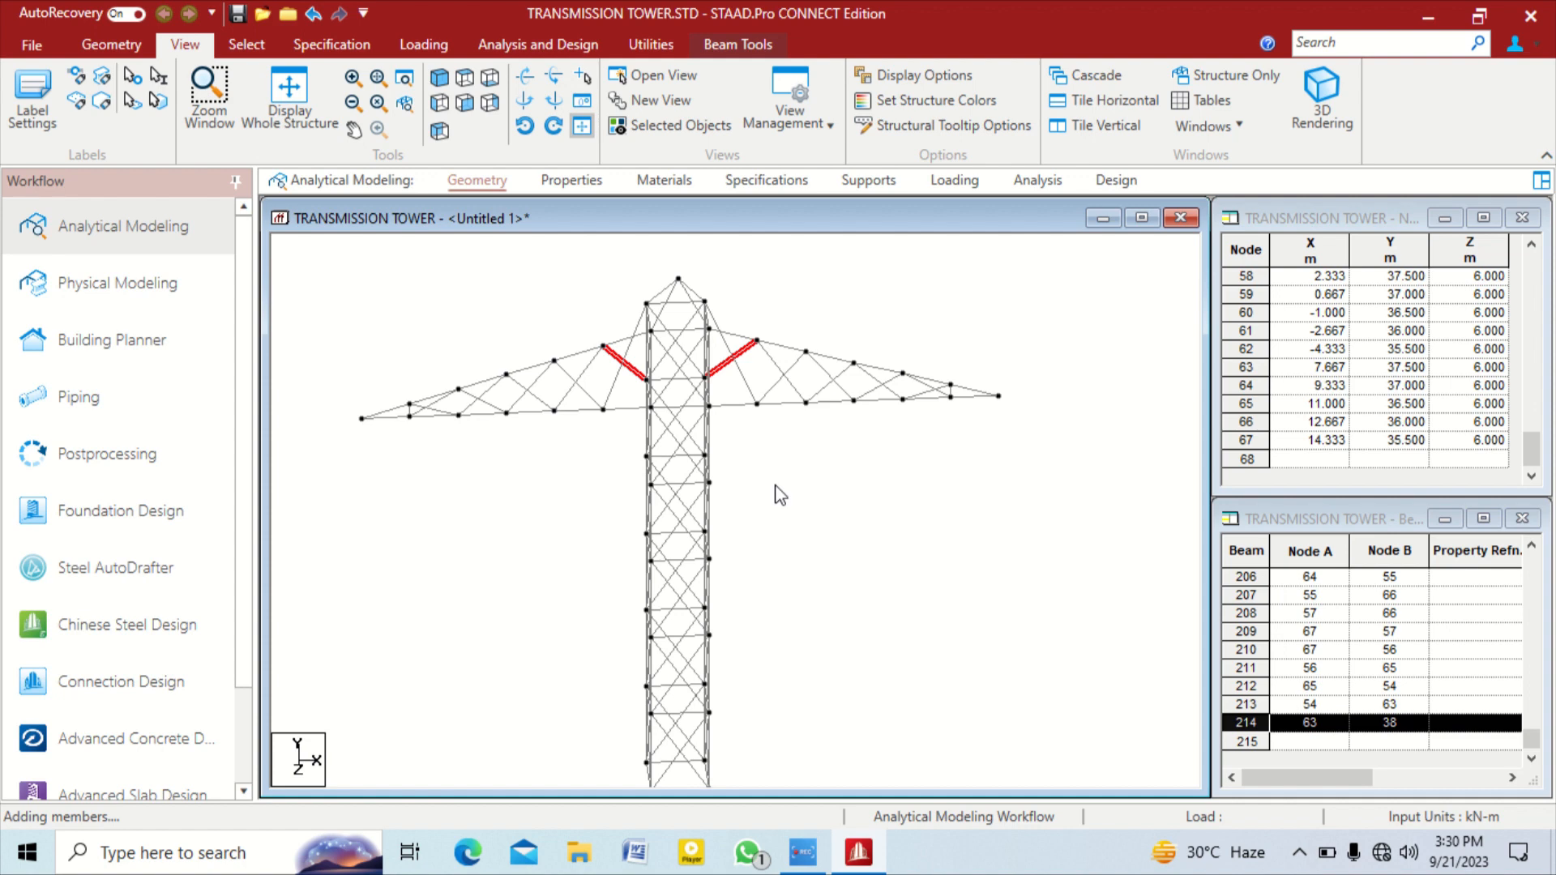
key(Delete)
key(Return)
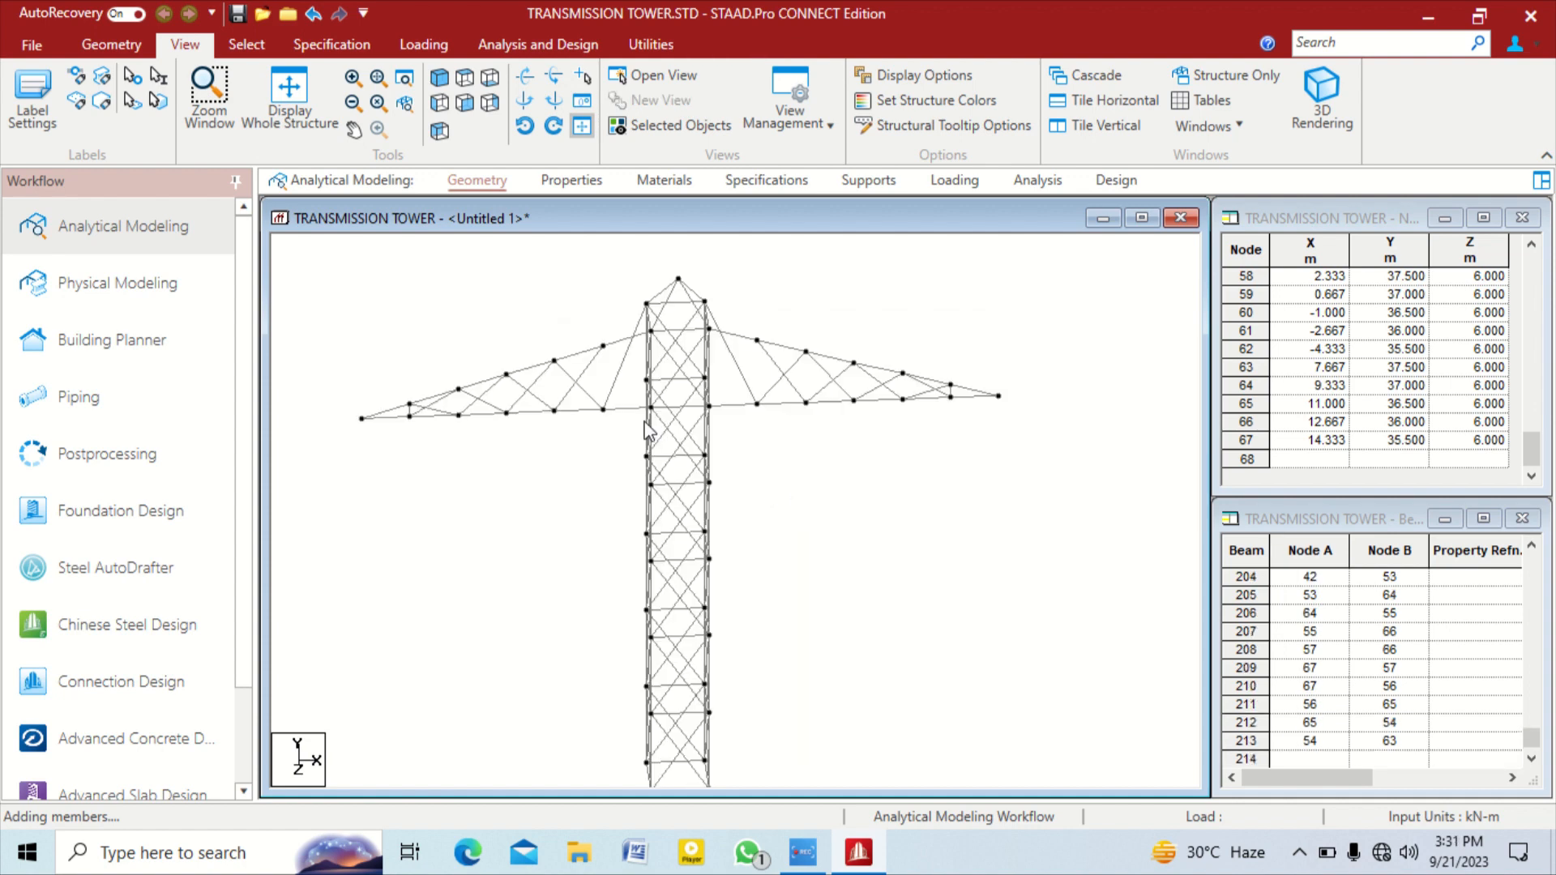
Add a replacement diagonal in each arm from the innermost upper chord node to the shaft's front node at Y 35 m
click(94, 48)
click(438, 44)
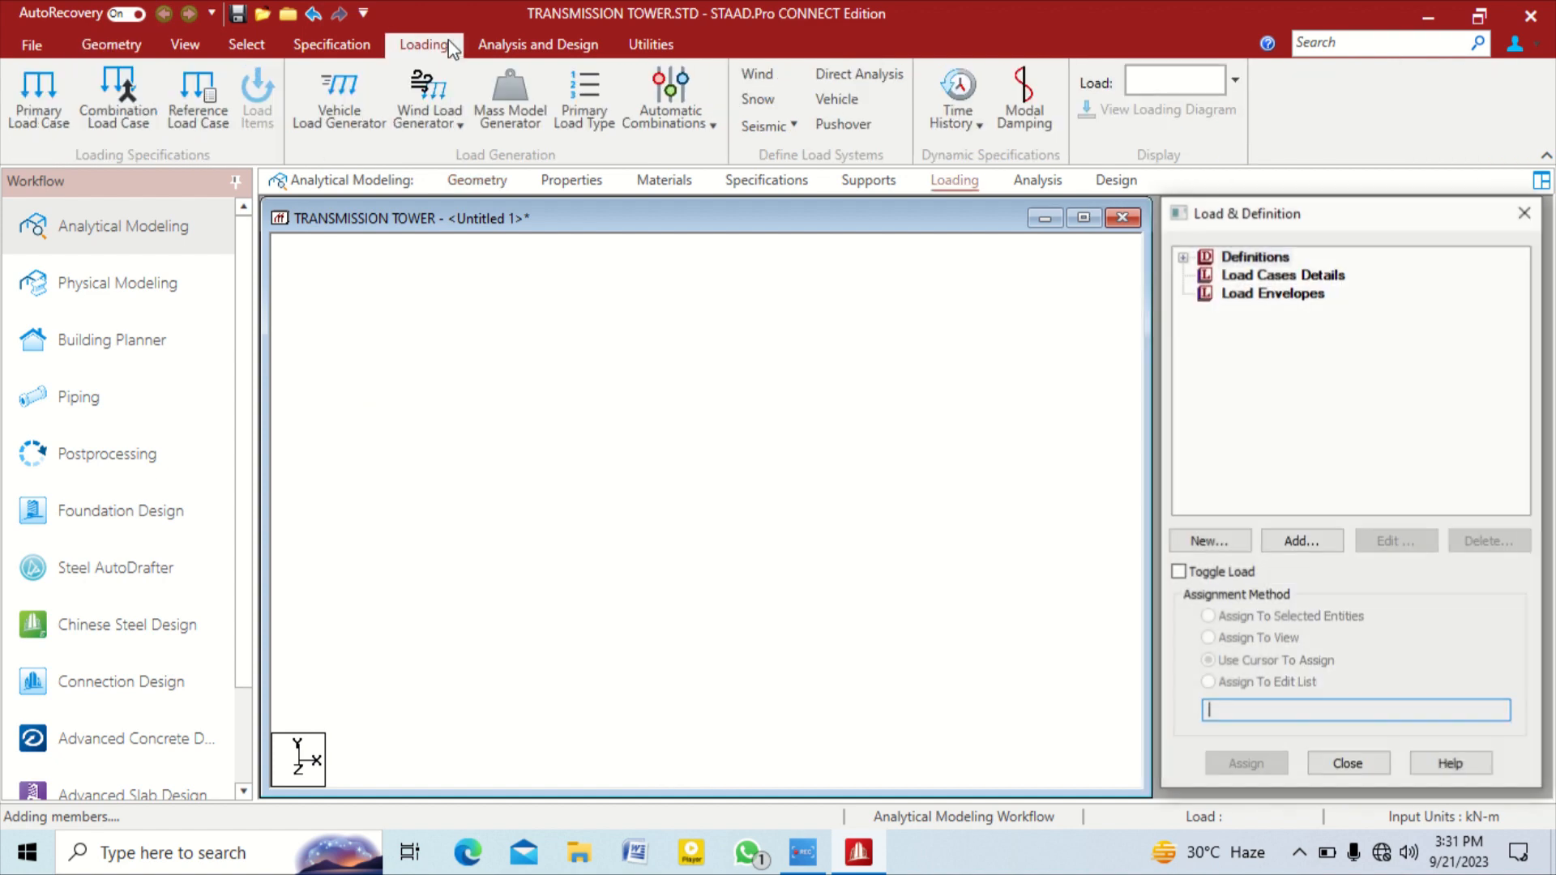
click(92, 51)
click(431, 89)
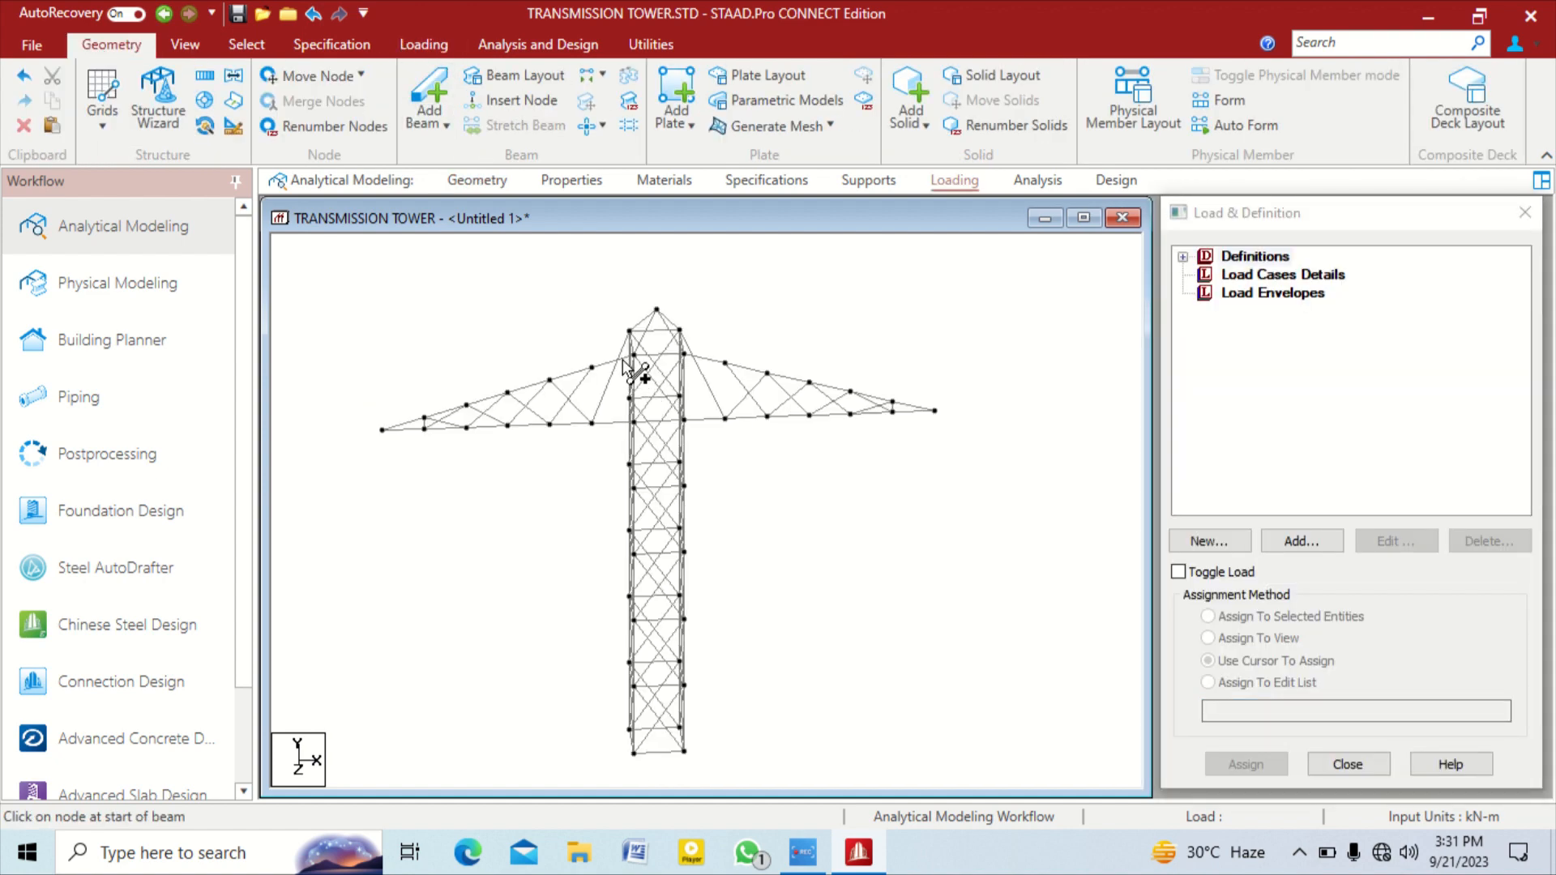
middle_drag(713, 342, 630, 389)
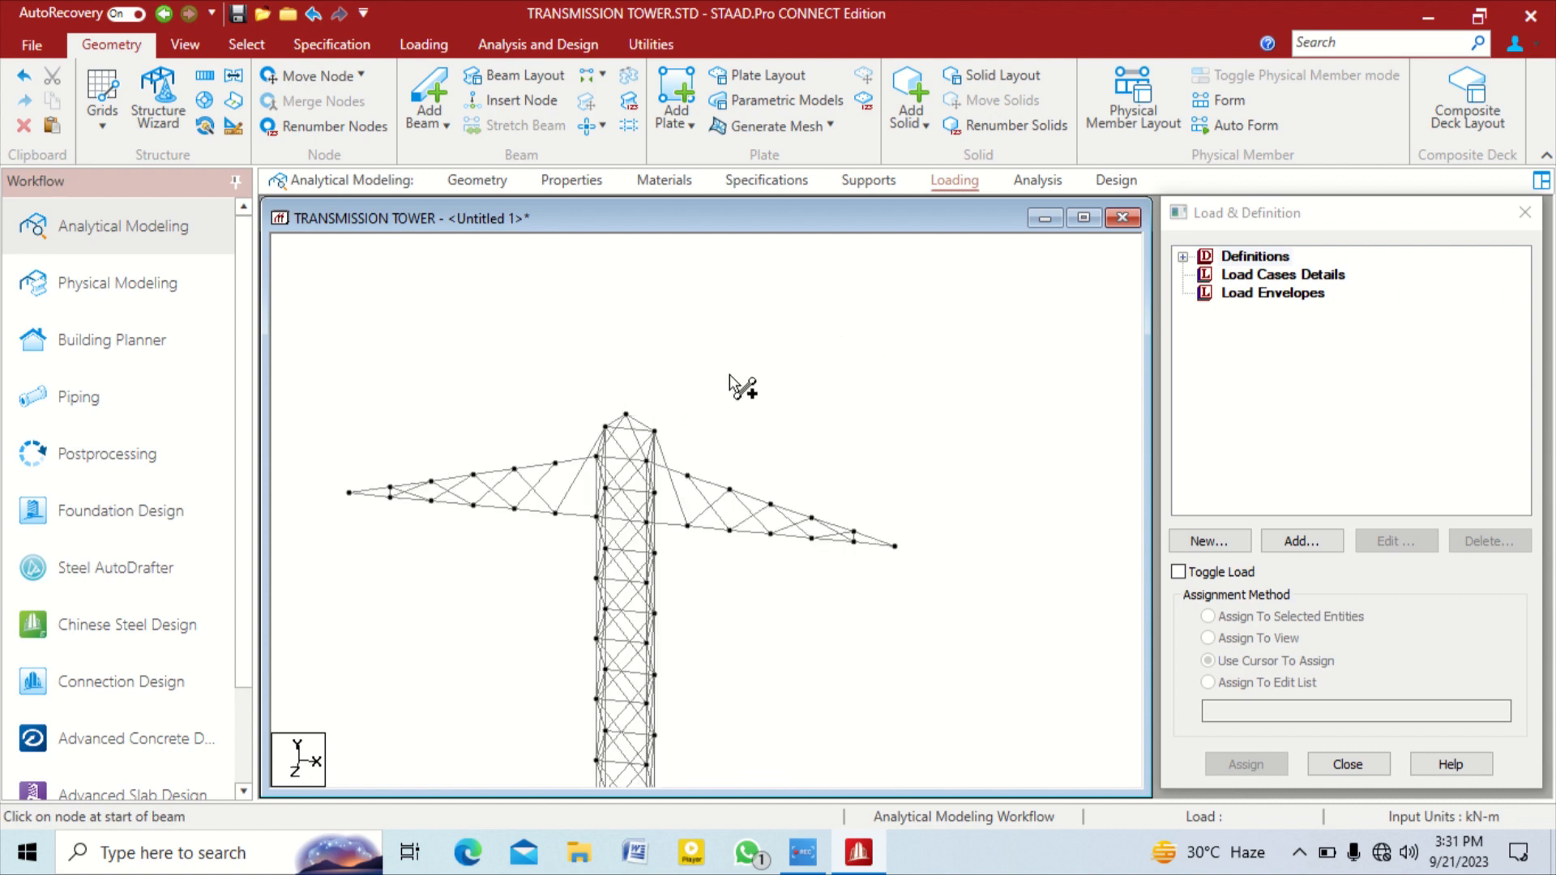
drag(555, 464, 598, 520)
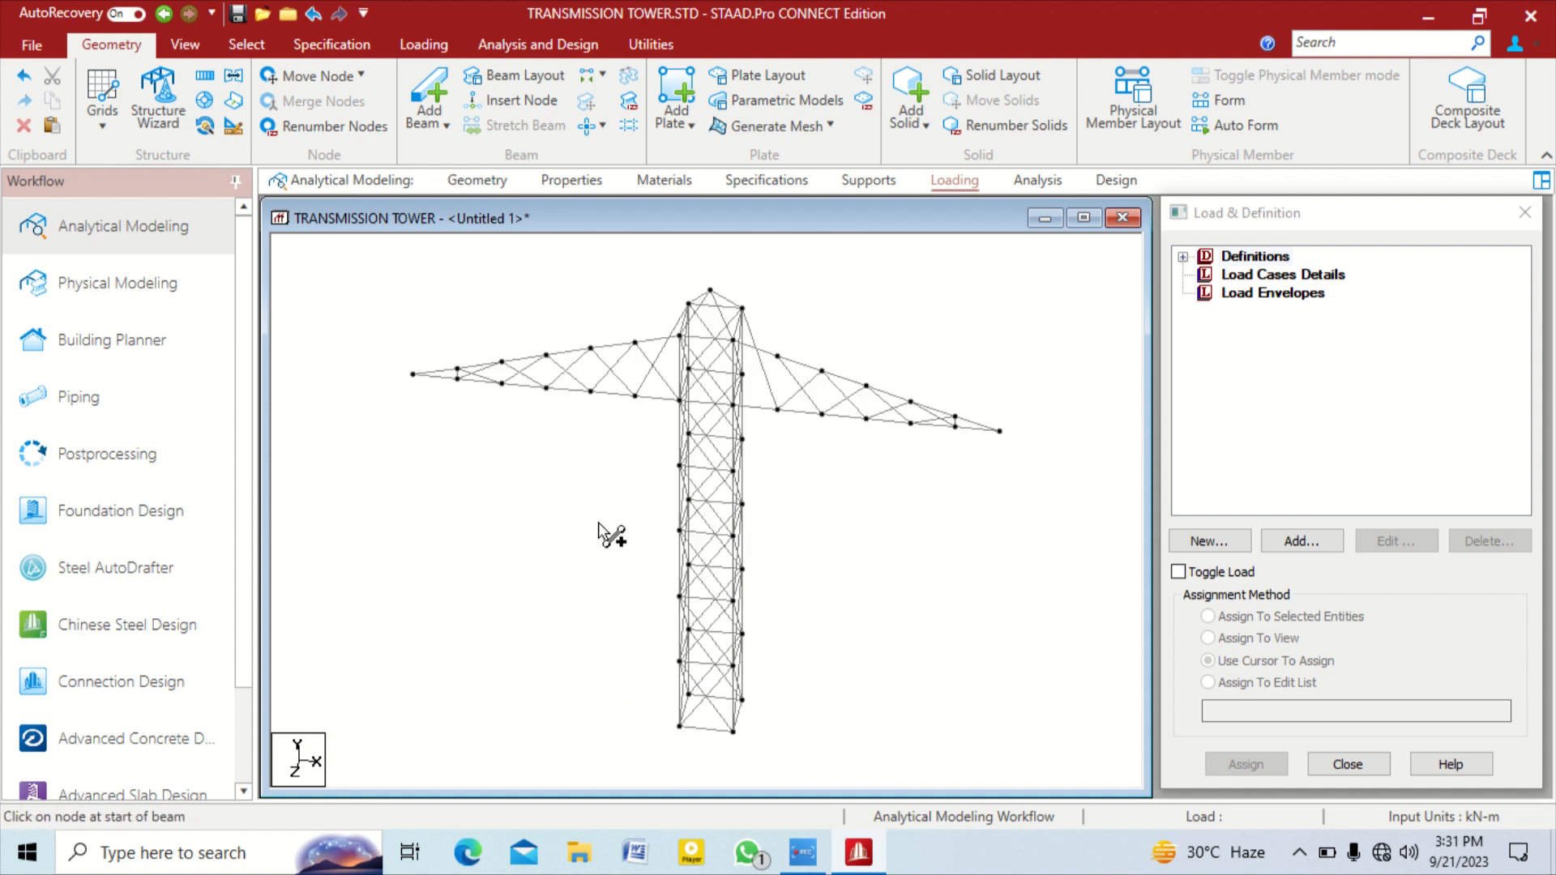
drag(777, 357, 743, 405)
key(Escape)
Delete the two innermost diagonals running from the lower chords to the shaft's upper rear nodes
drag(837, 284, 777, 332)
click(743, 340)
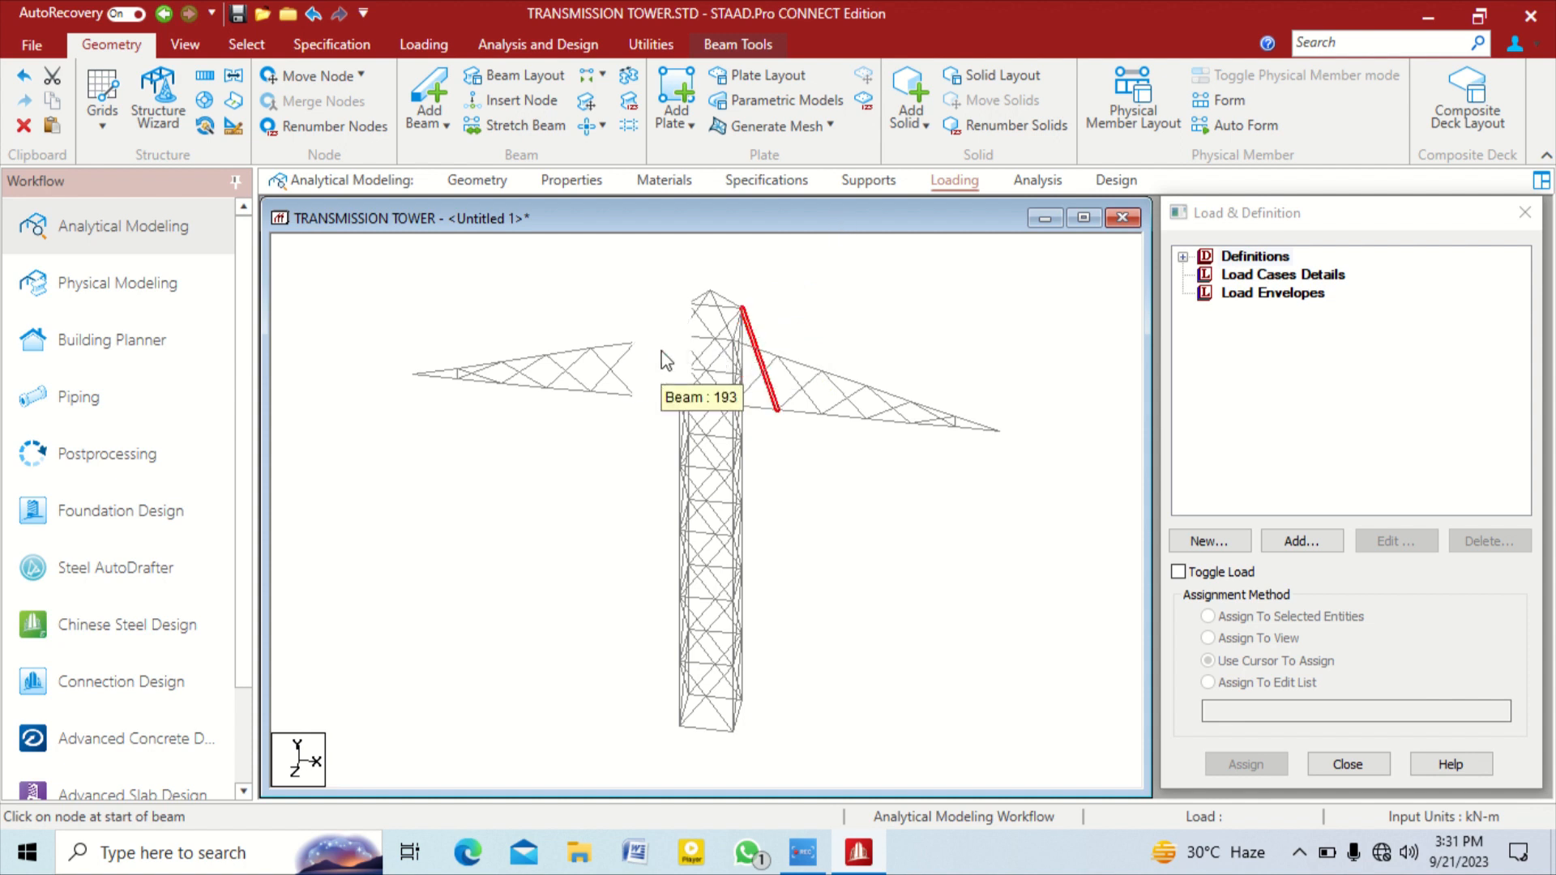
ctrl+click(665, 360)
key(Delete)
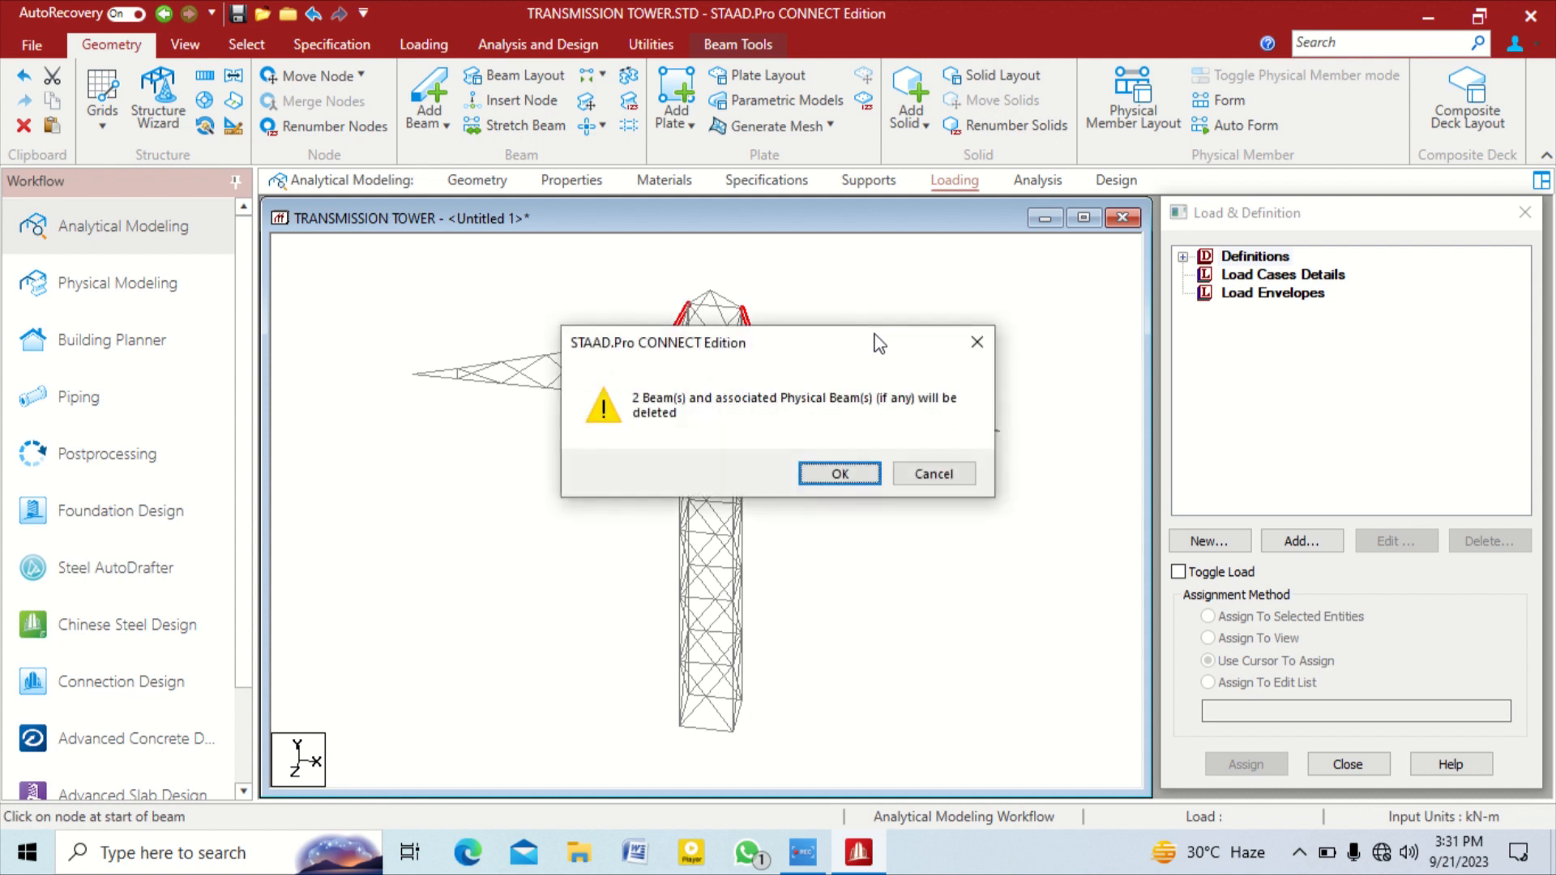
key(Return)
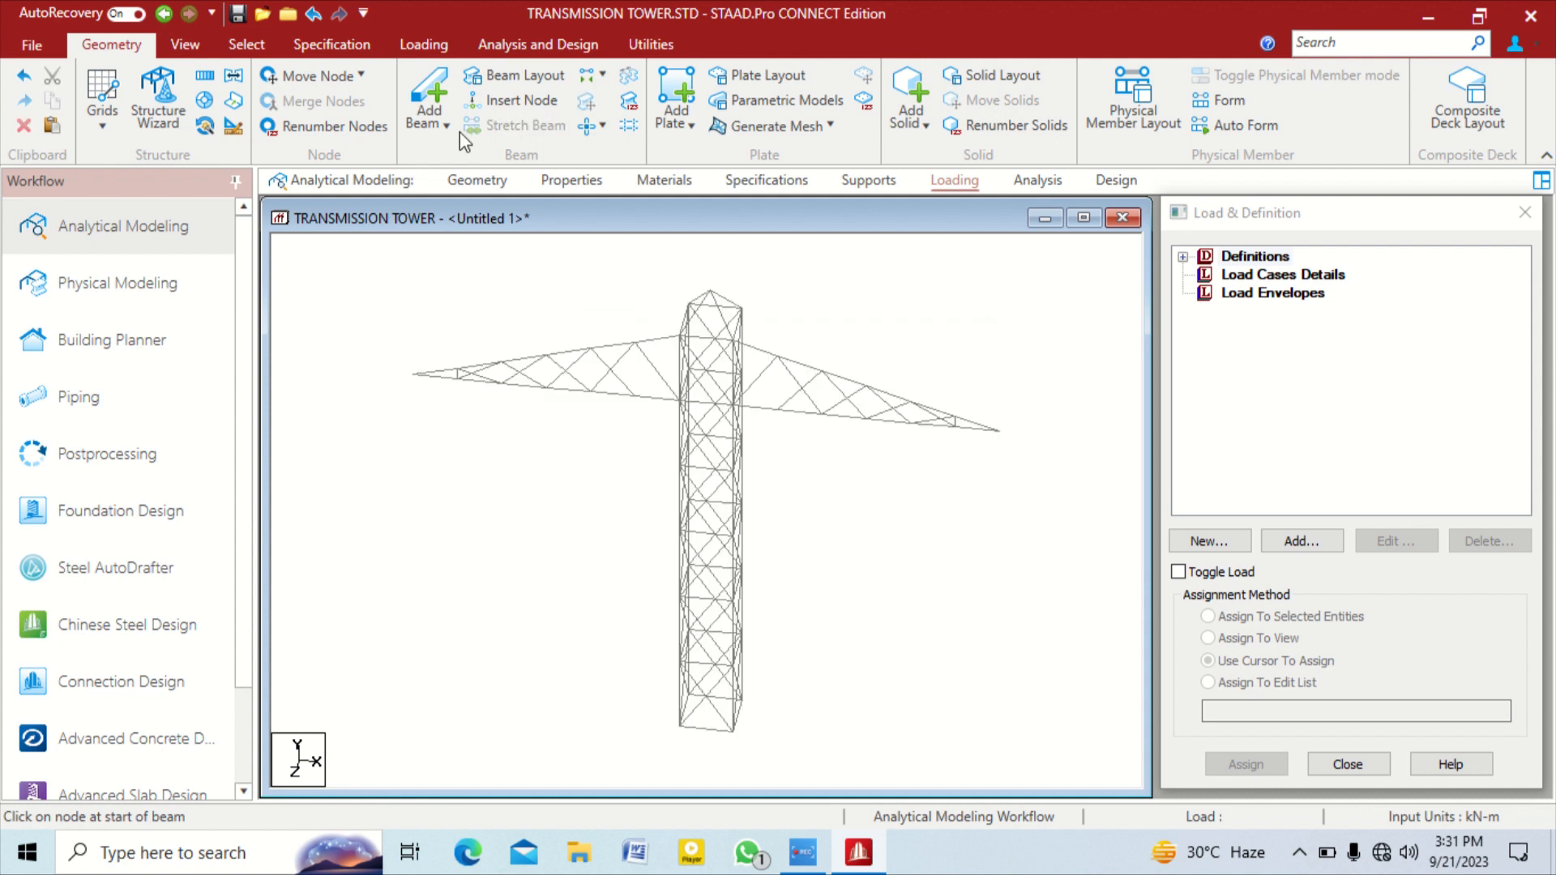
Add a replacement diagonal in each arm from the shaft's front node at Y 38 m to the innermost lower chord node
click(430, 77)
drag(679, 337, 776, 410)
key(Escape)
middle_drag(889, 454, 833, 393)
scroll(833, 392, down, 3)
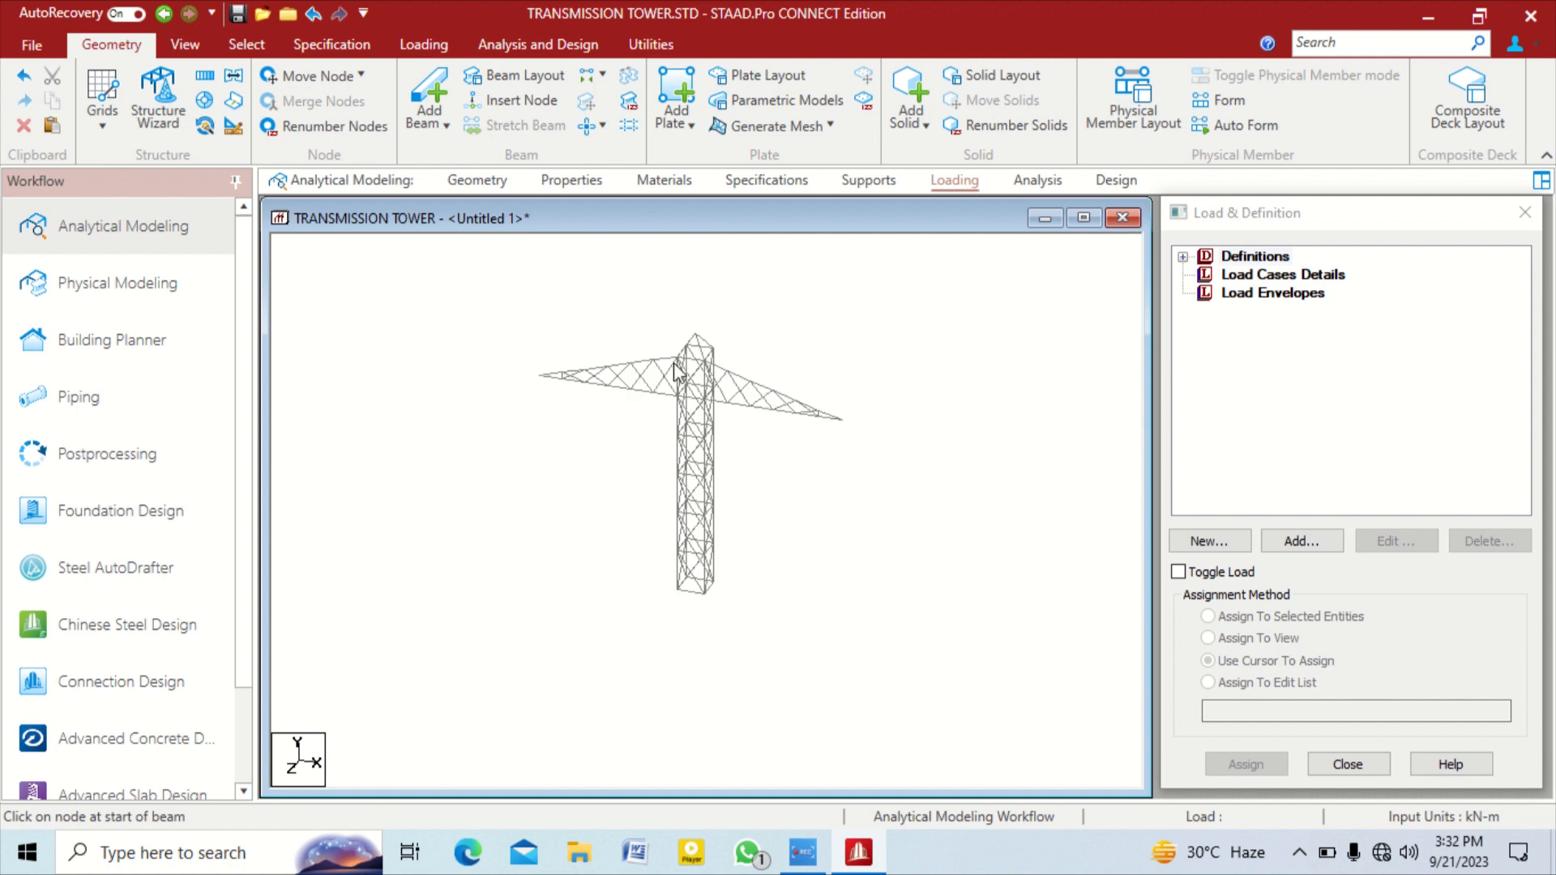
scroll(705, 338, up, 2)
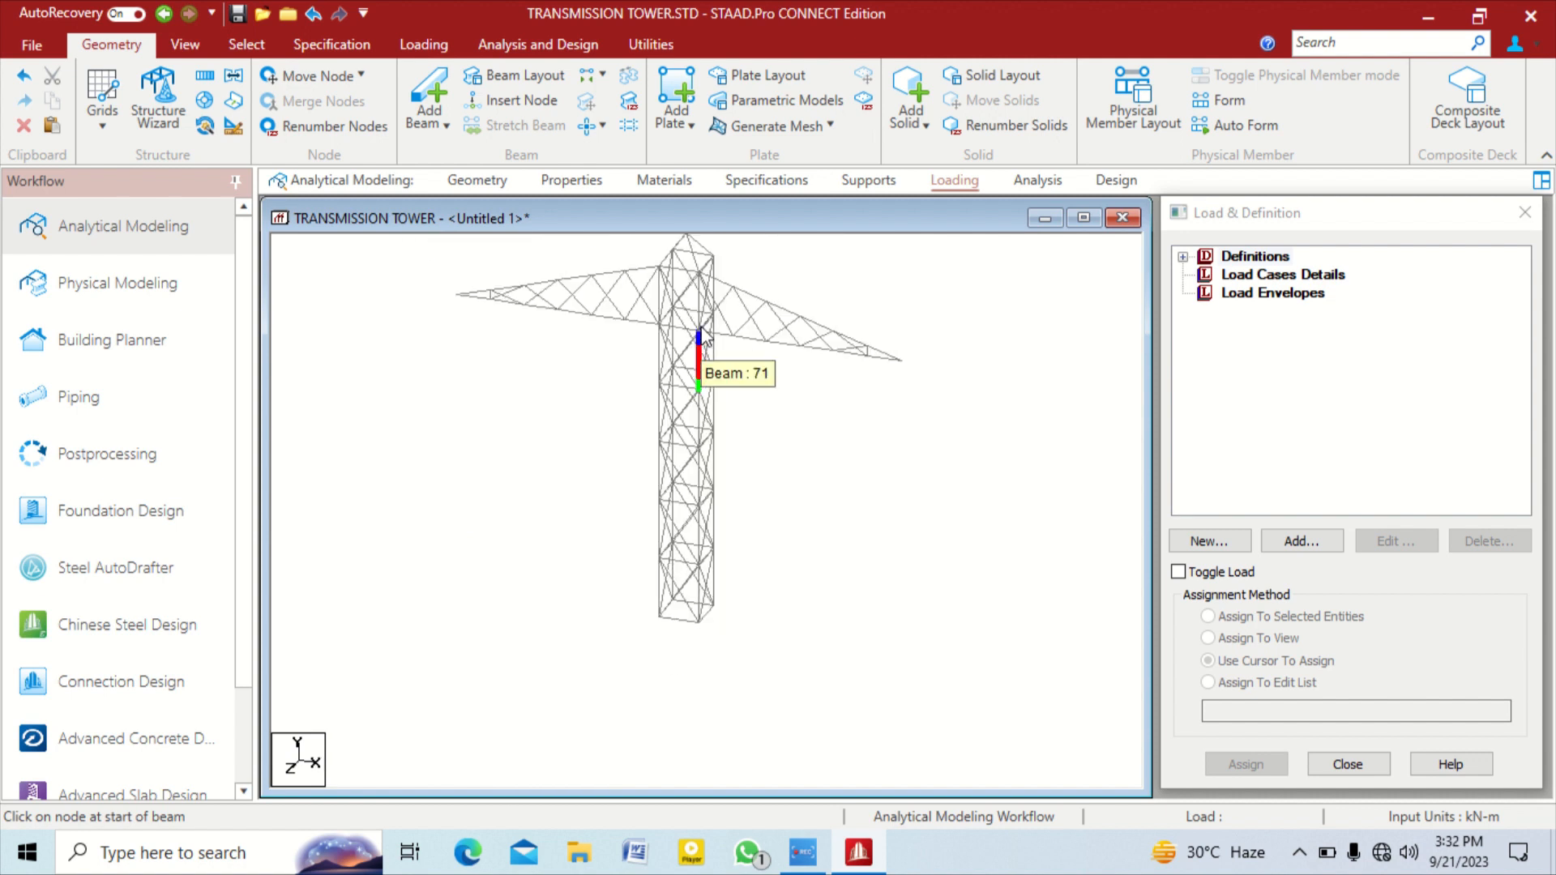
Select all members of both cross-arm trusses from the top view, leaving the shaft unselected
scroll(700, 327, down, 1)
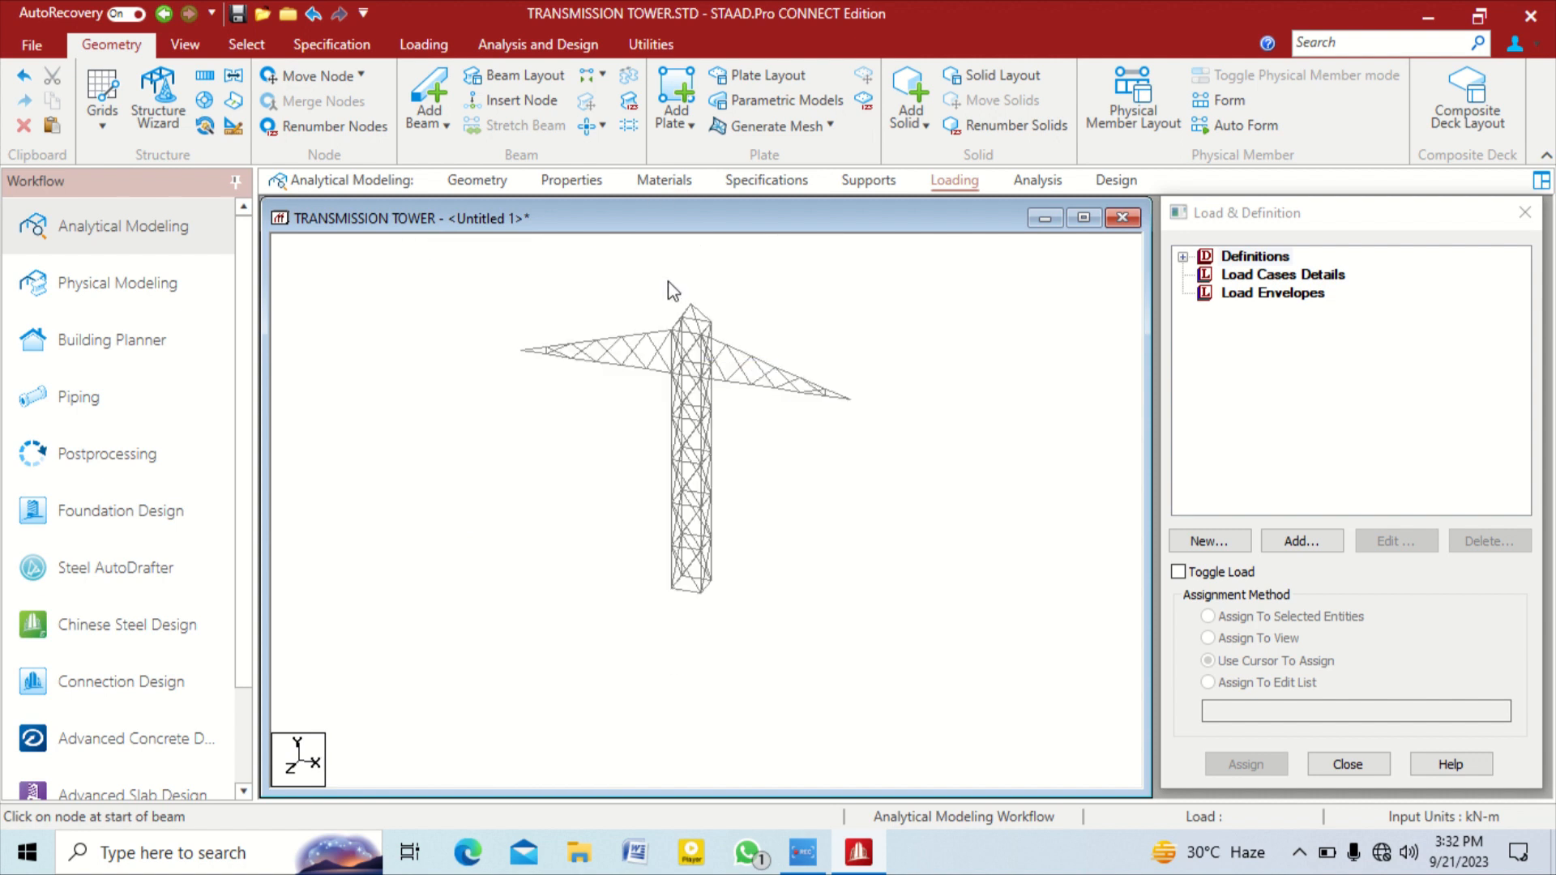
scroll(669, 287, up, 1)
scroll(668, 272, down, 2)
middle_drag(668, 272, 618, 333)
scroll(618, 334, up, 2)
scroll(618, 334, up, 1)
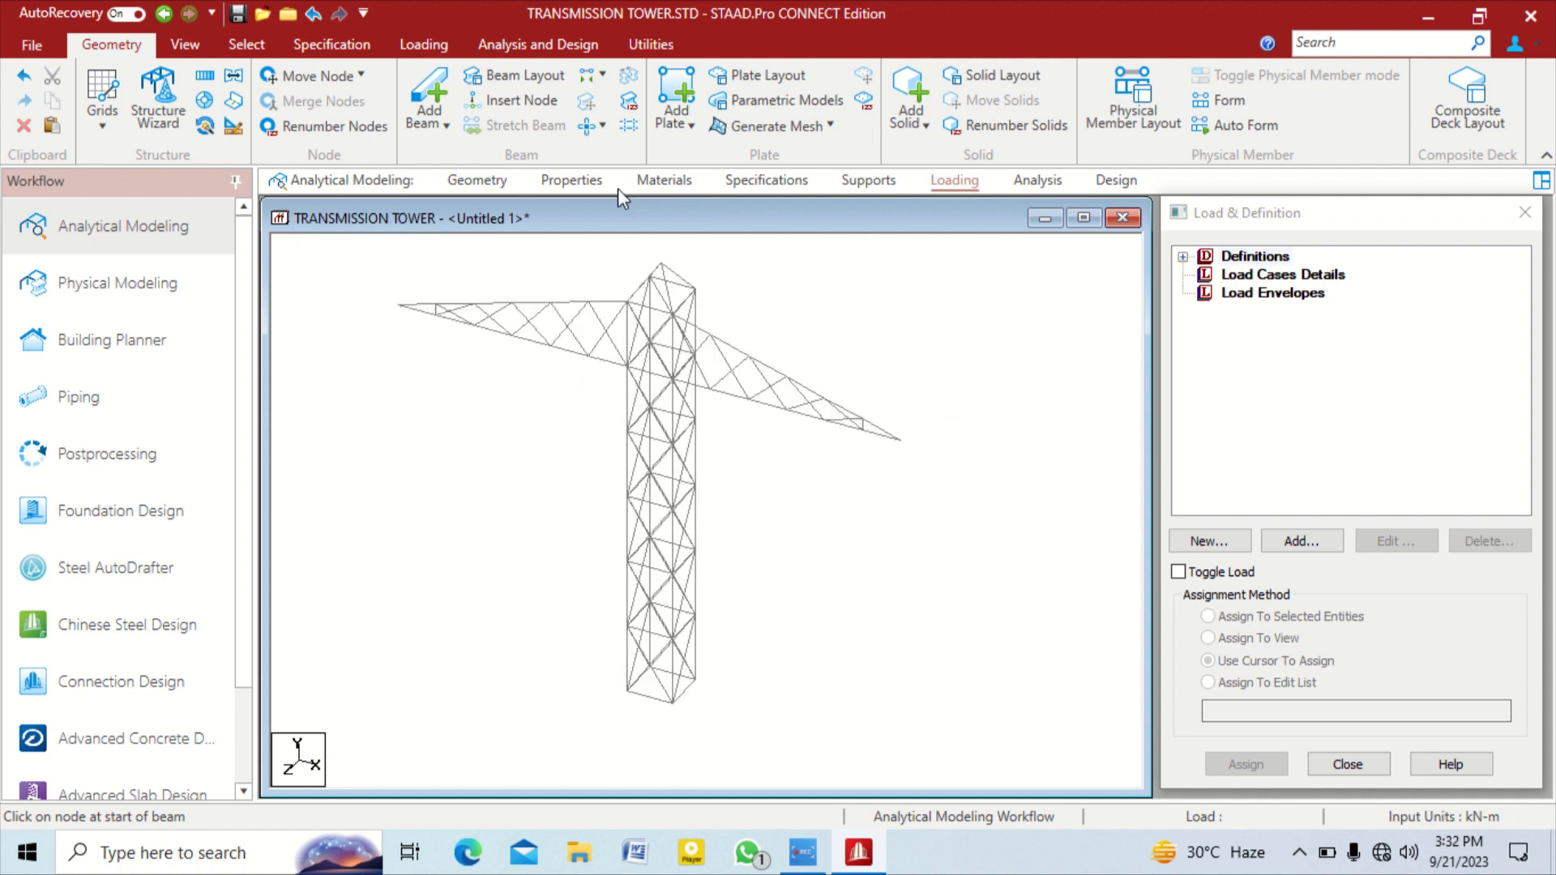
click(201, 44)
click(470, 86)
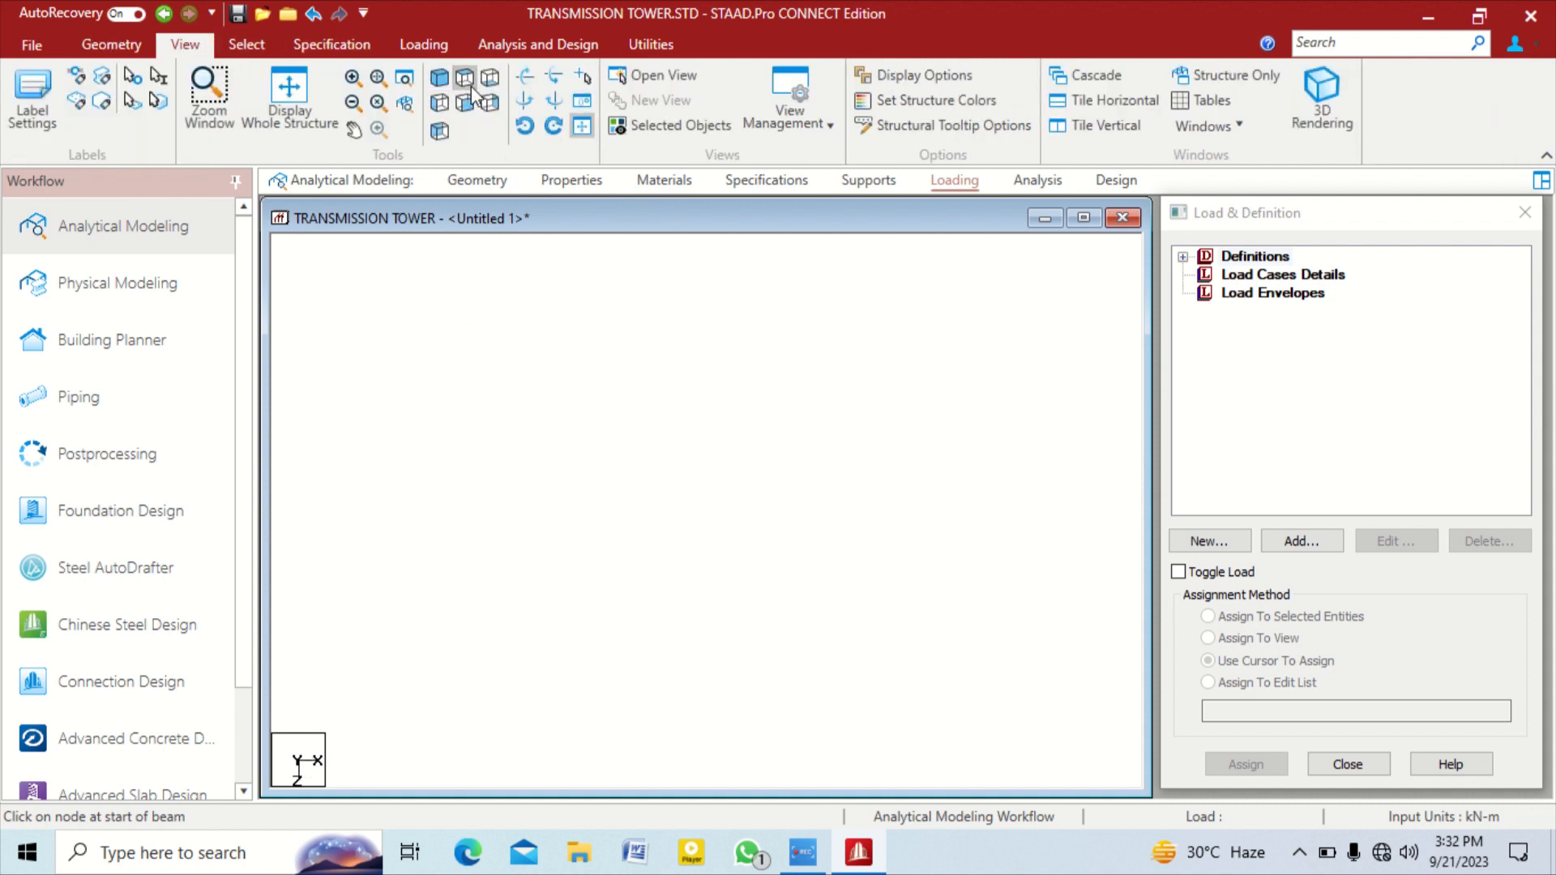
drag(351, 532, 677, 618)
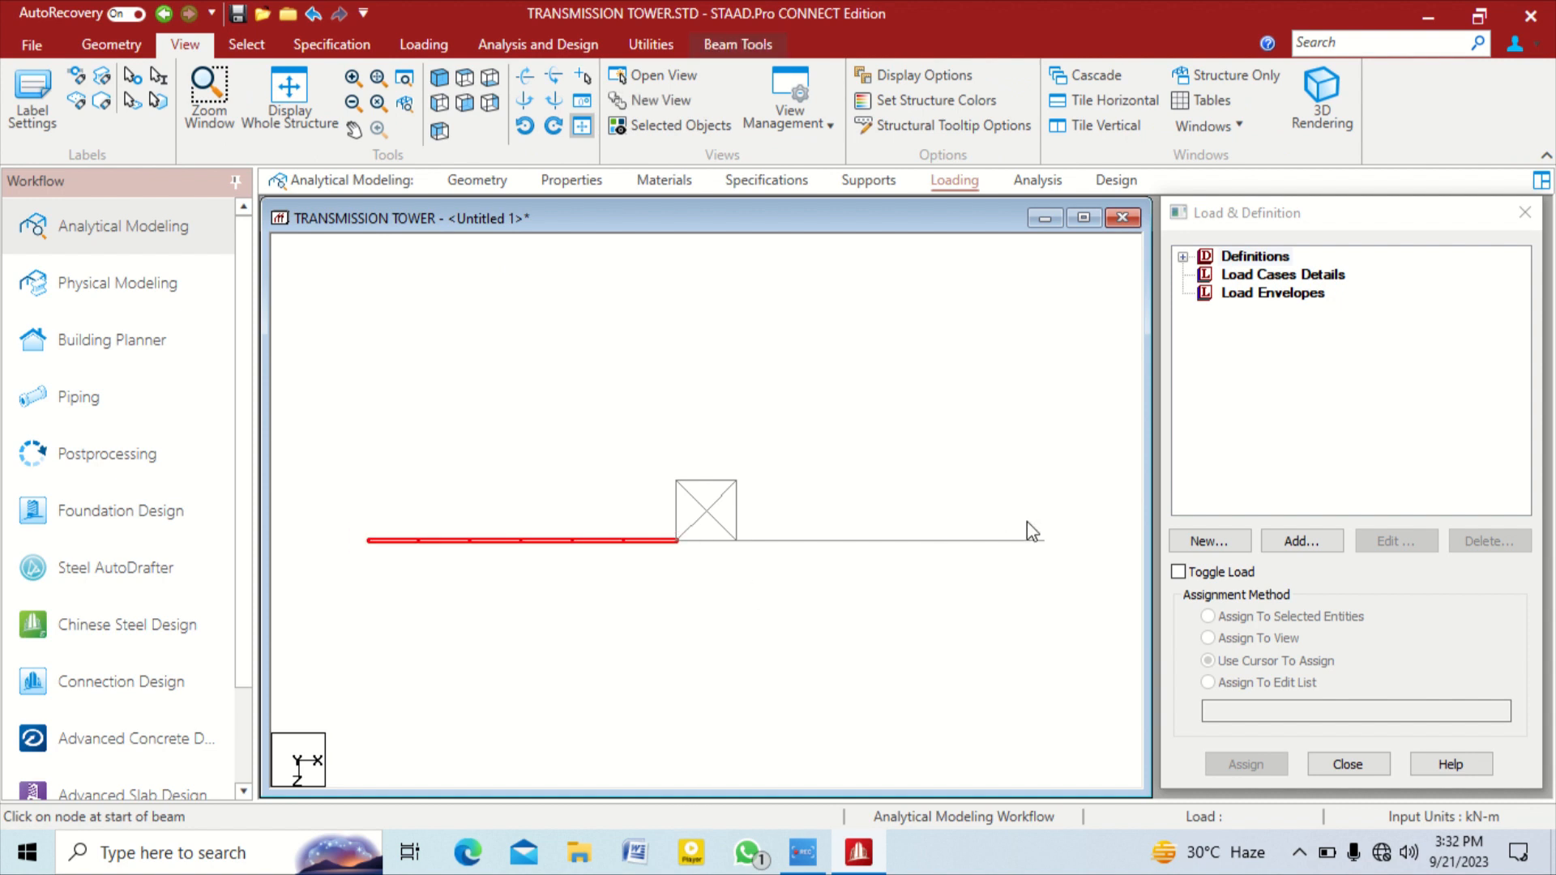
drag(1077, 517, 740, 600)
click(441, 78)
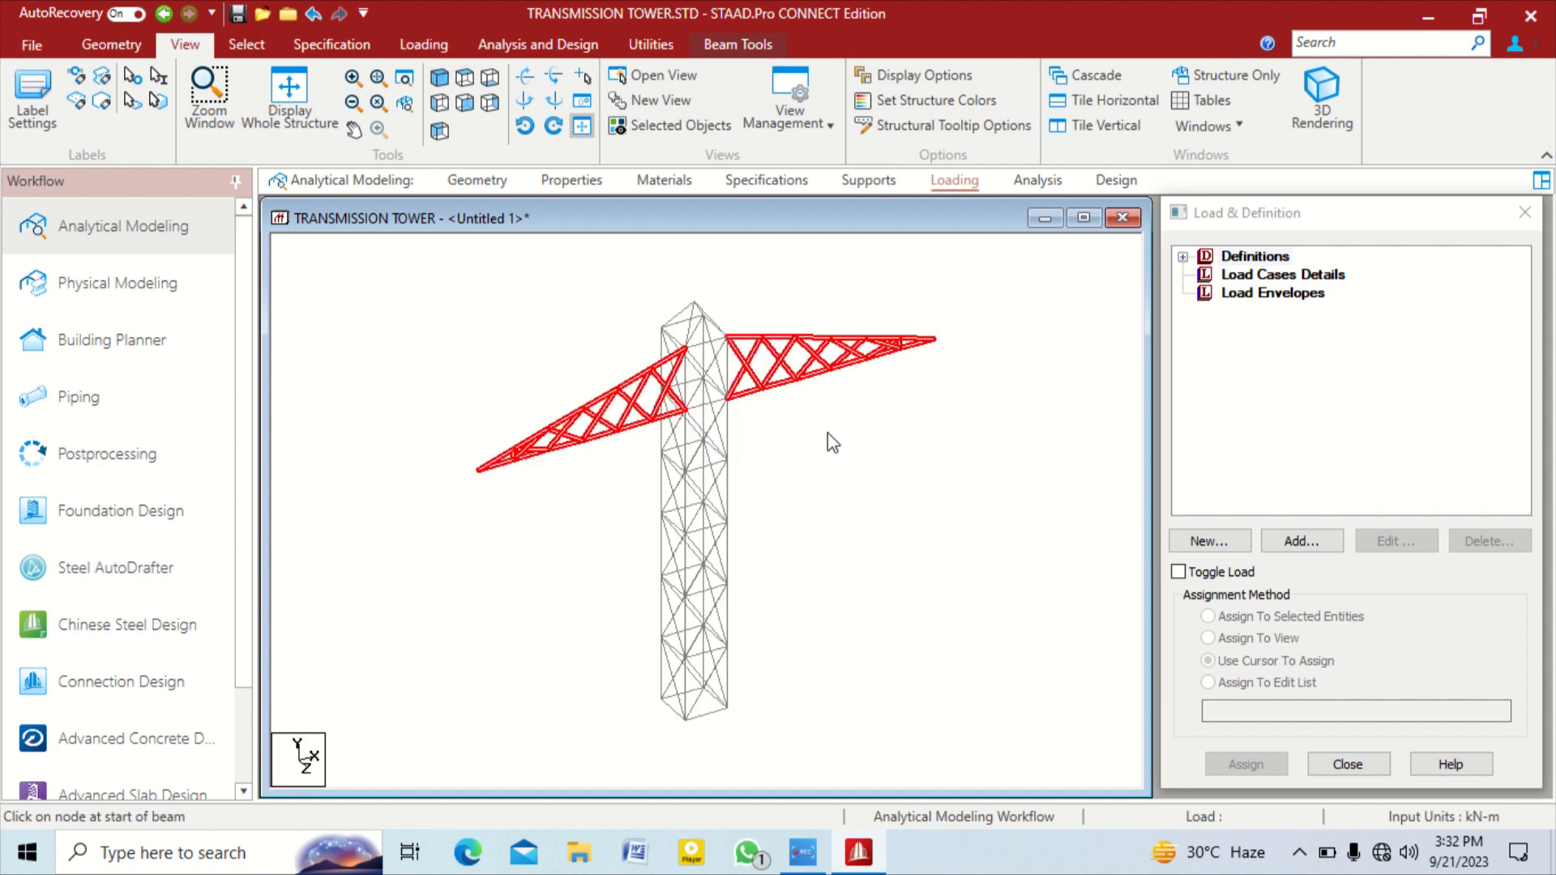
middle_drag(828, 433, 363, 495)
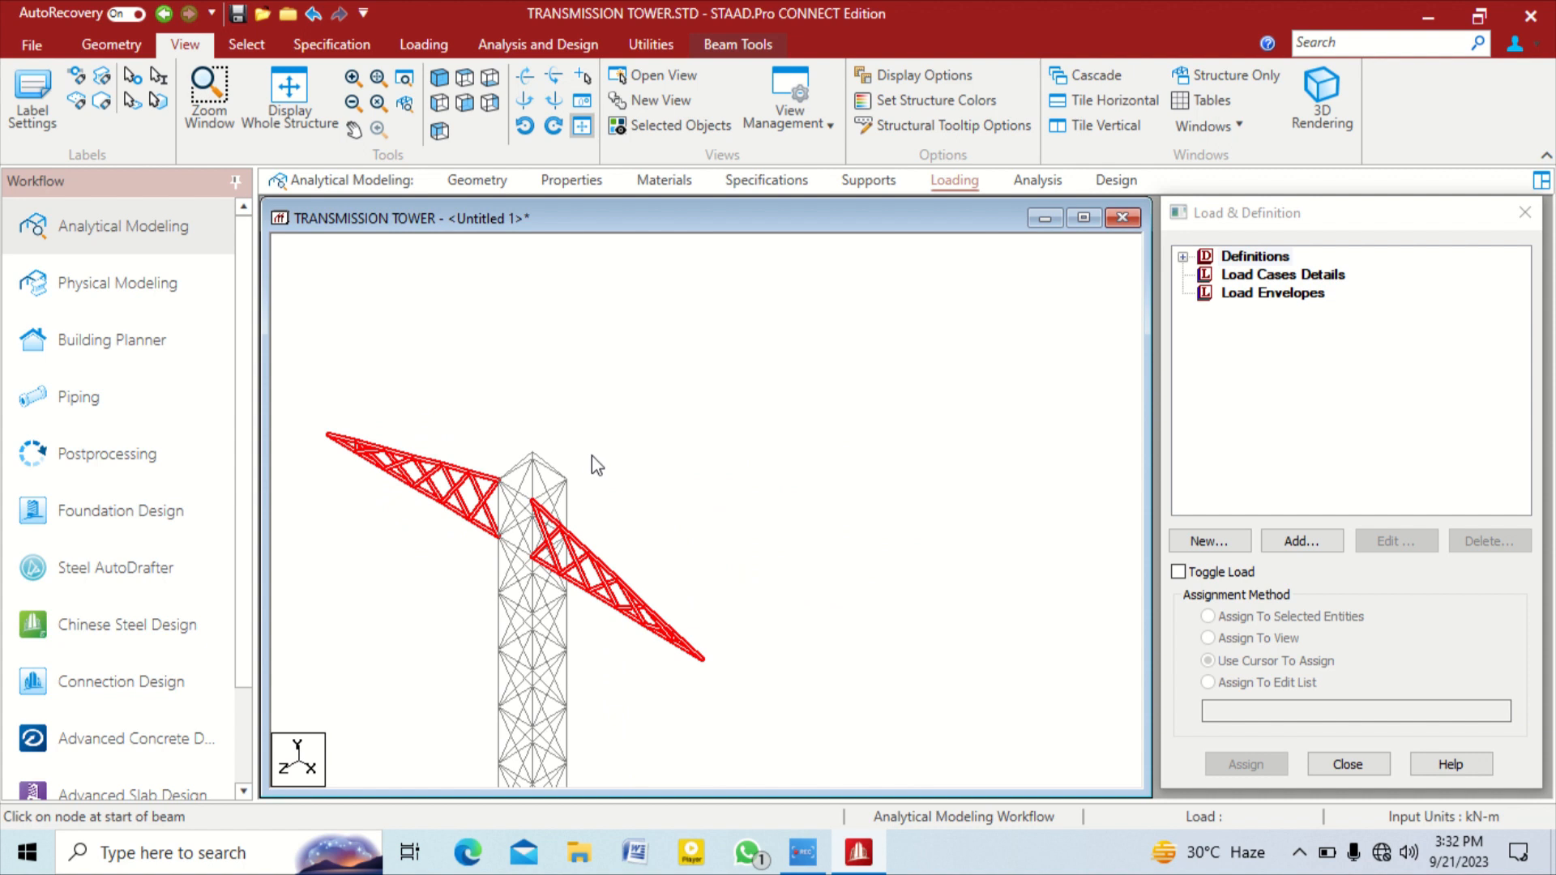
key(ctrl+v)
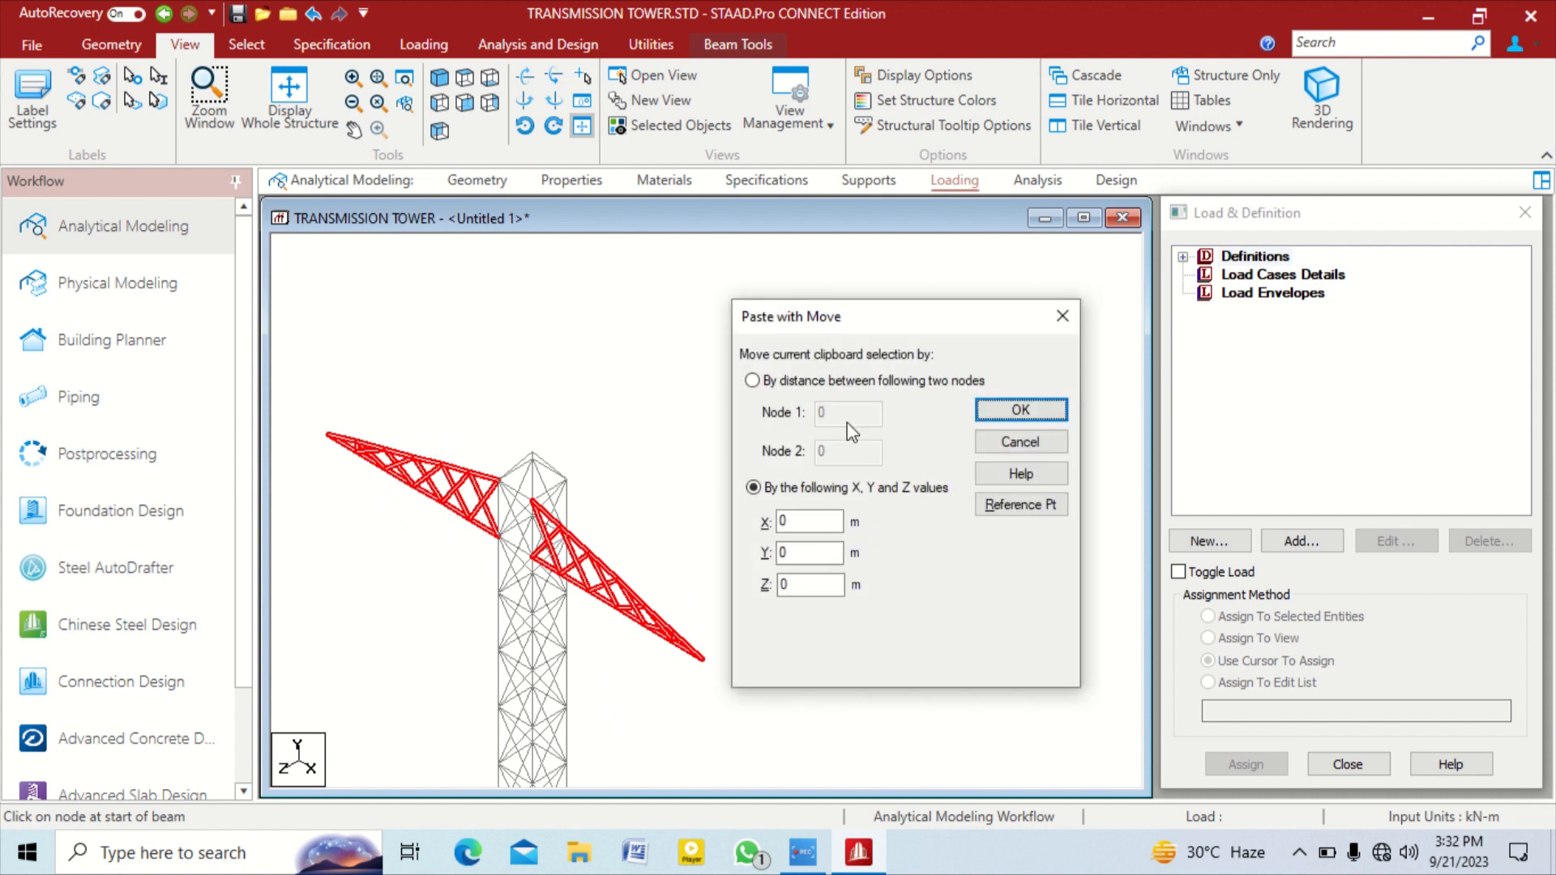
drag(906, 316, 1034, 318)
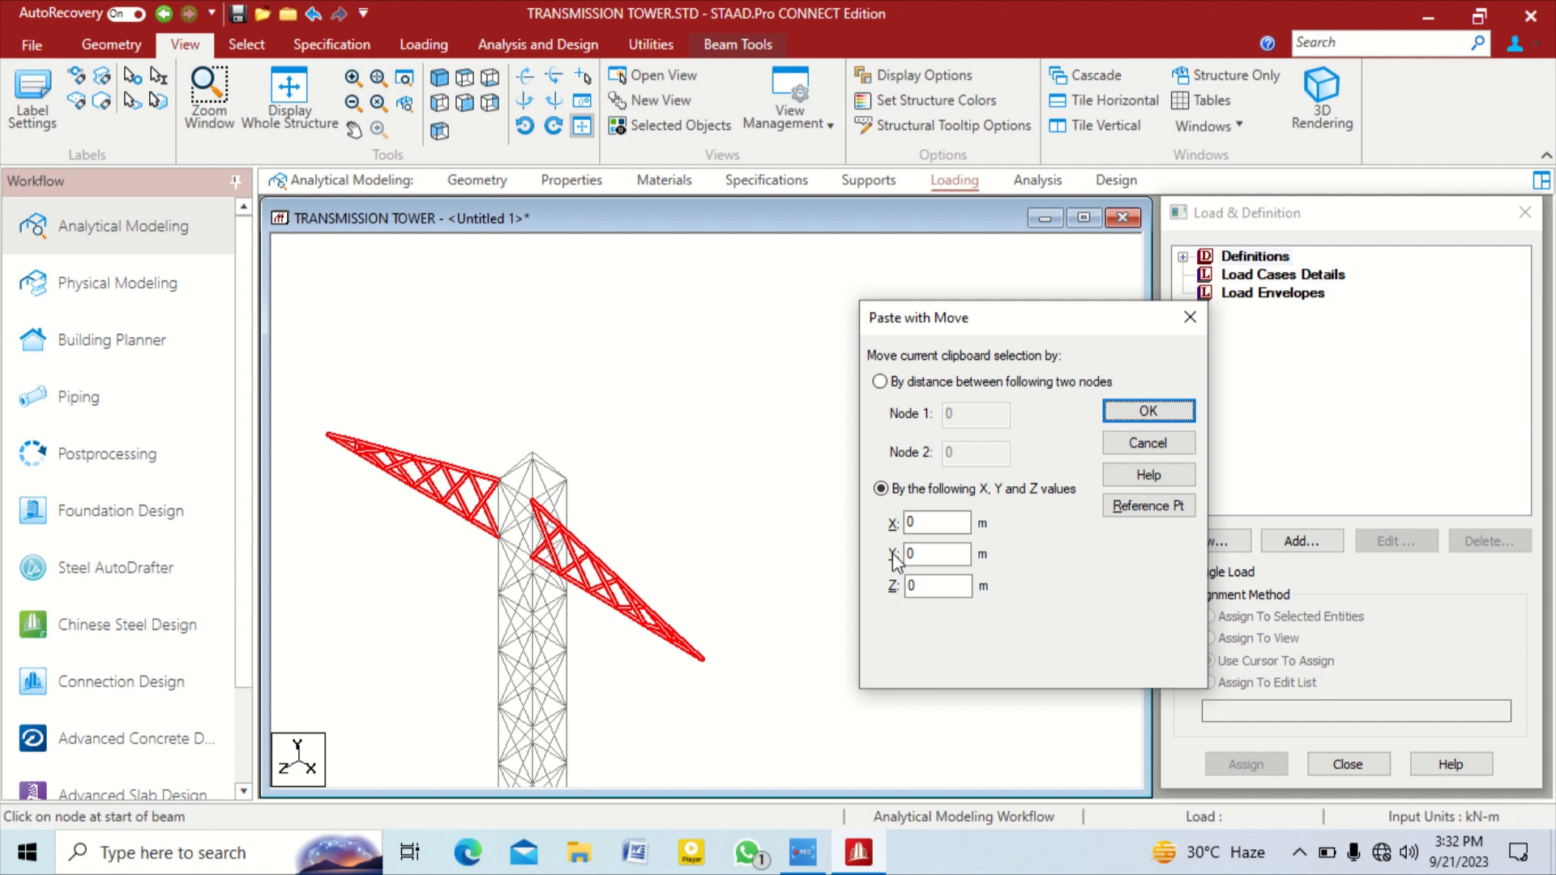
double_click(923, 585)
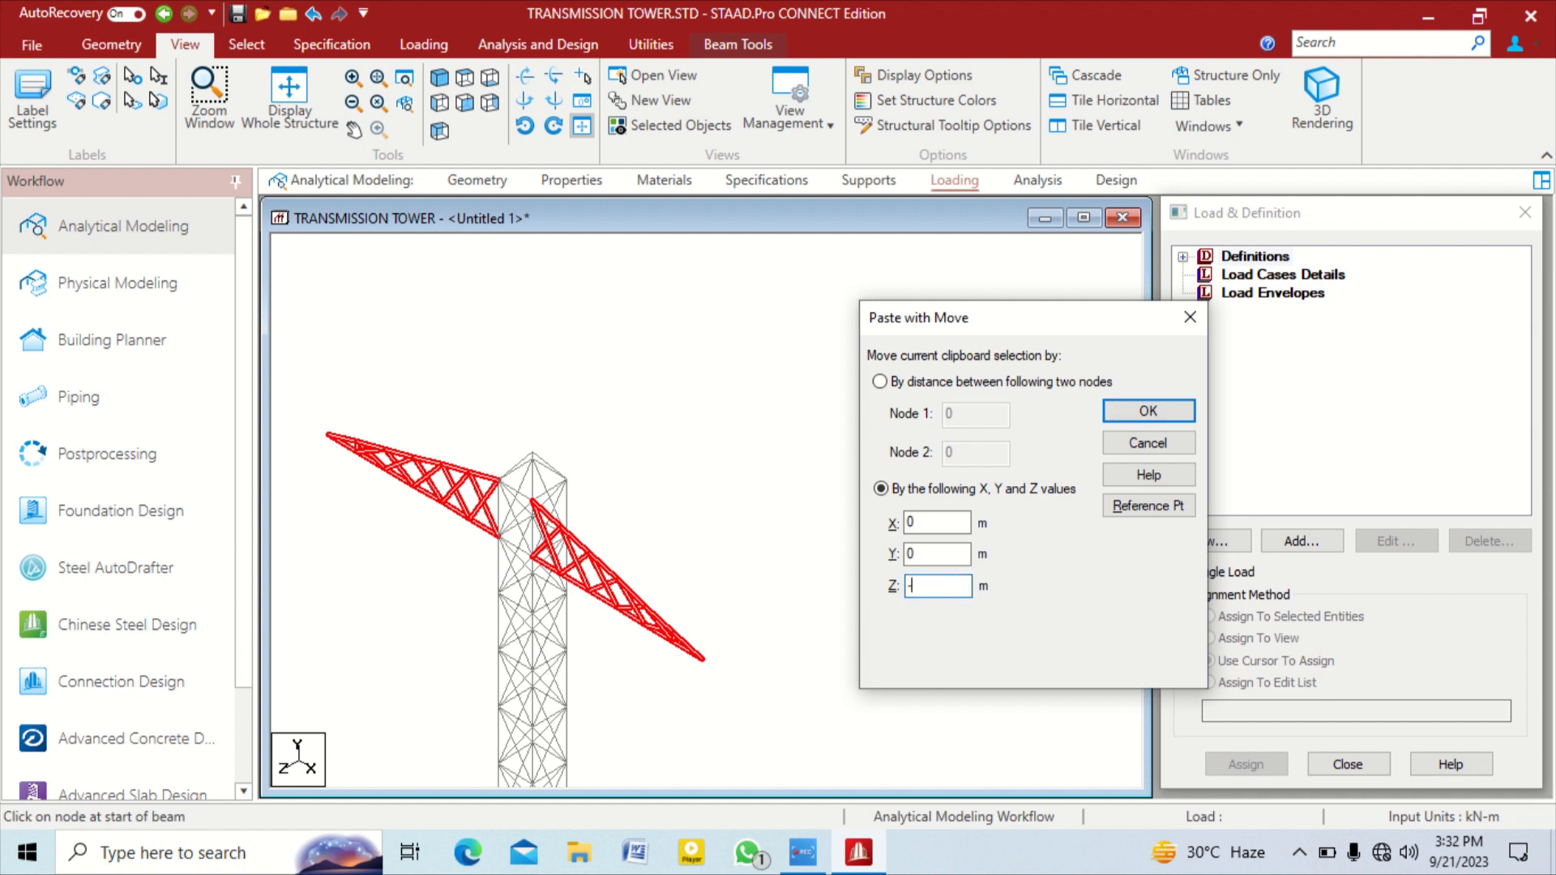
text(-2)
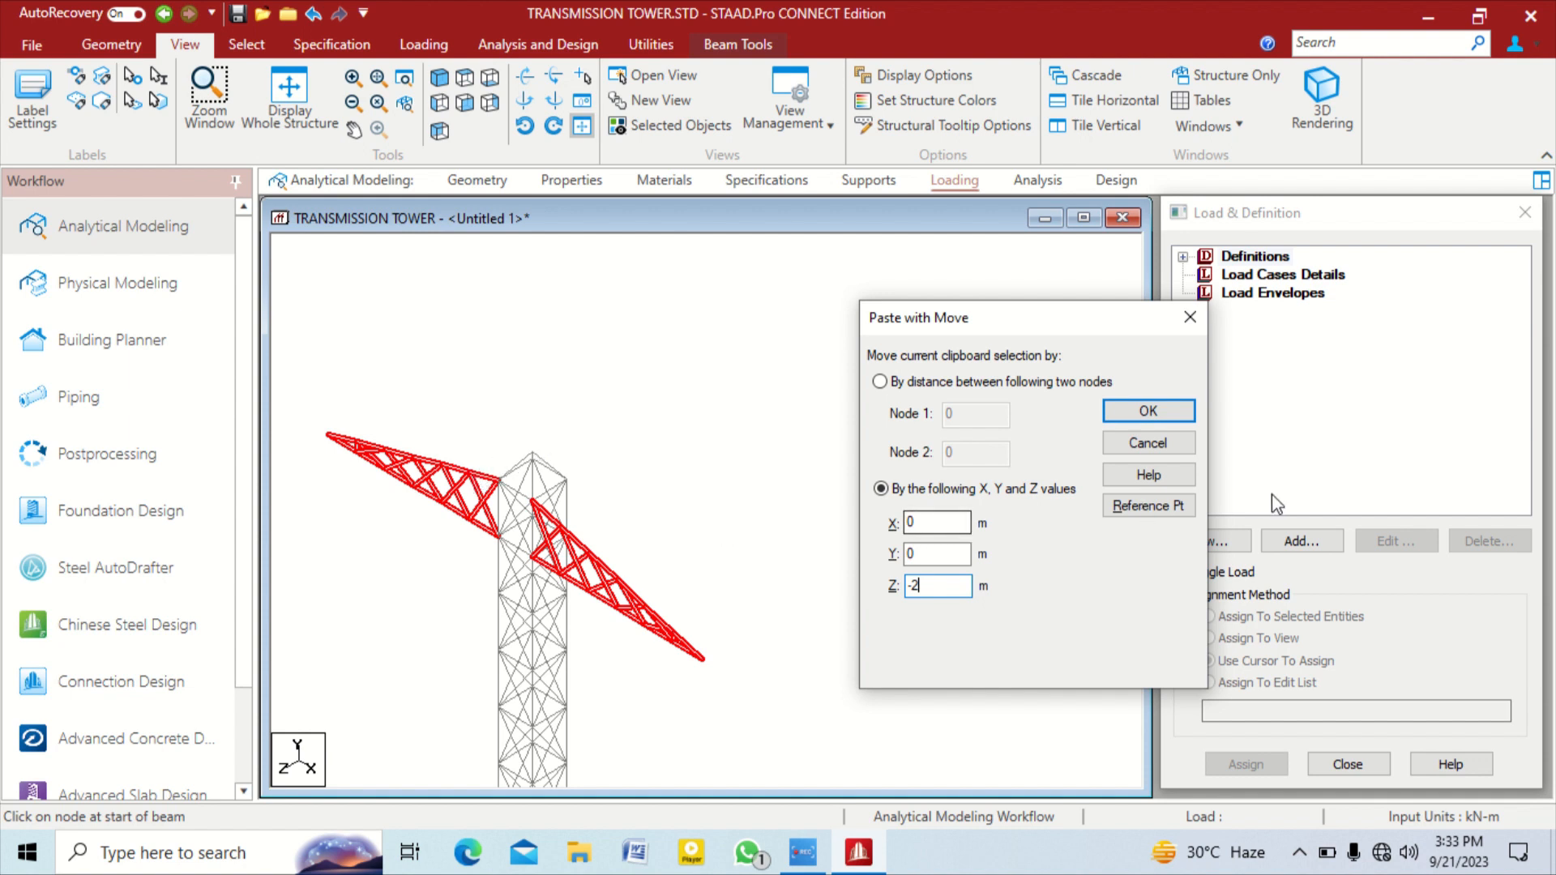
click(1142, 439)
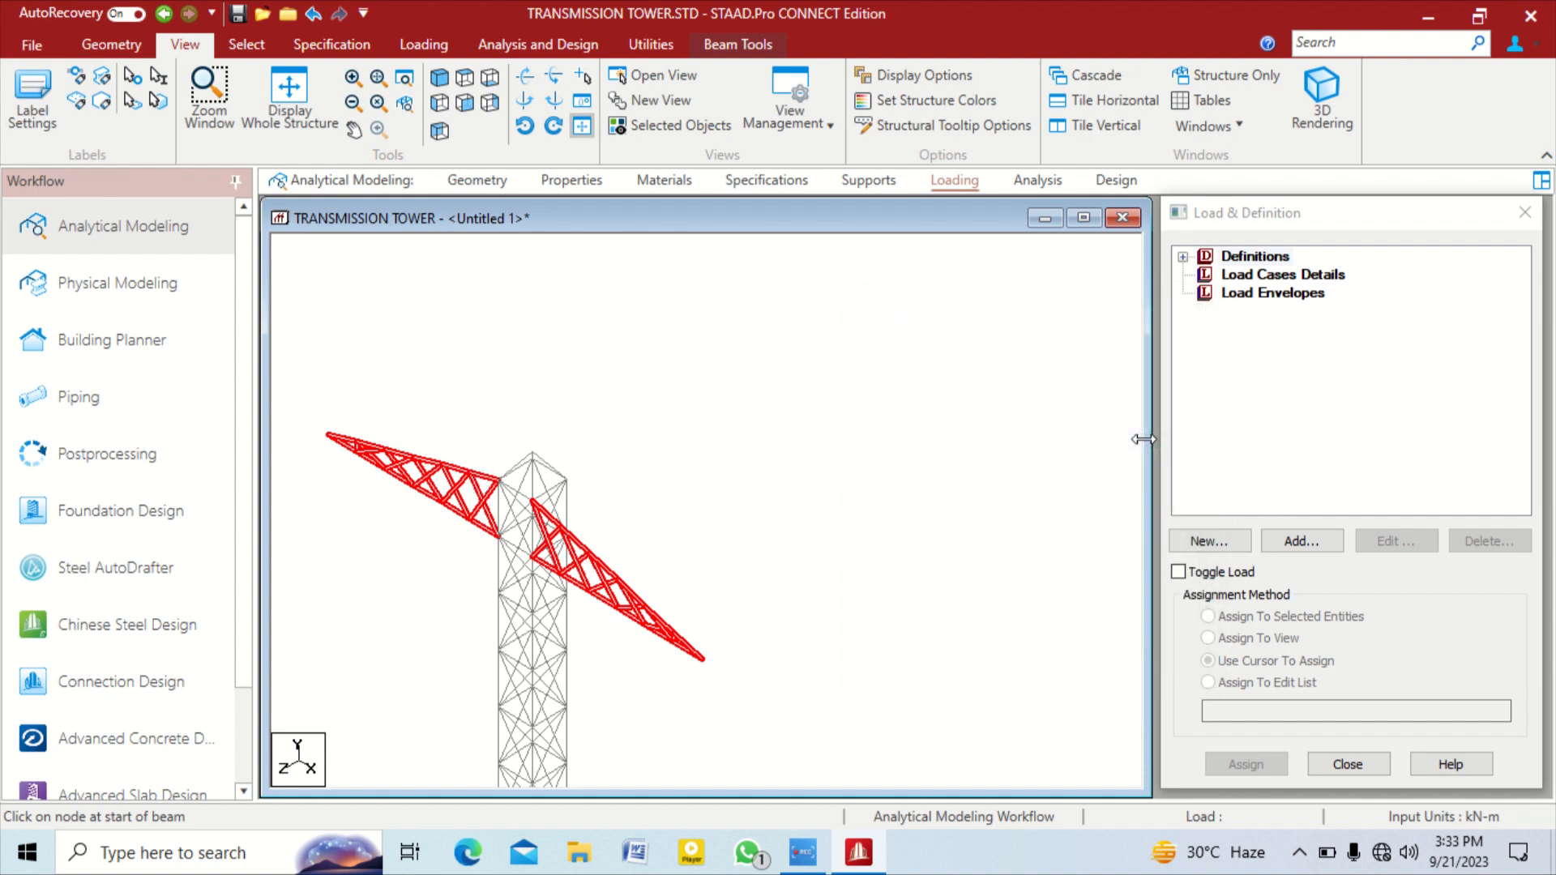
Repeat the selected cross-arm trusses once along global Z with linked steps to form the rear arm faces
click(111, 44)
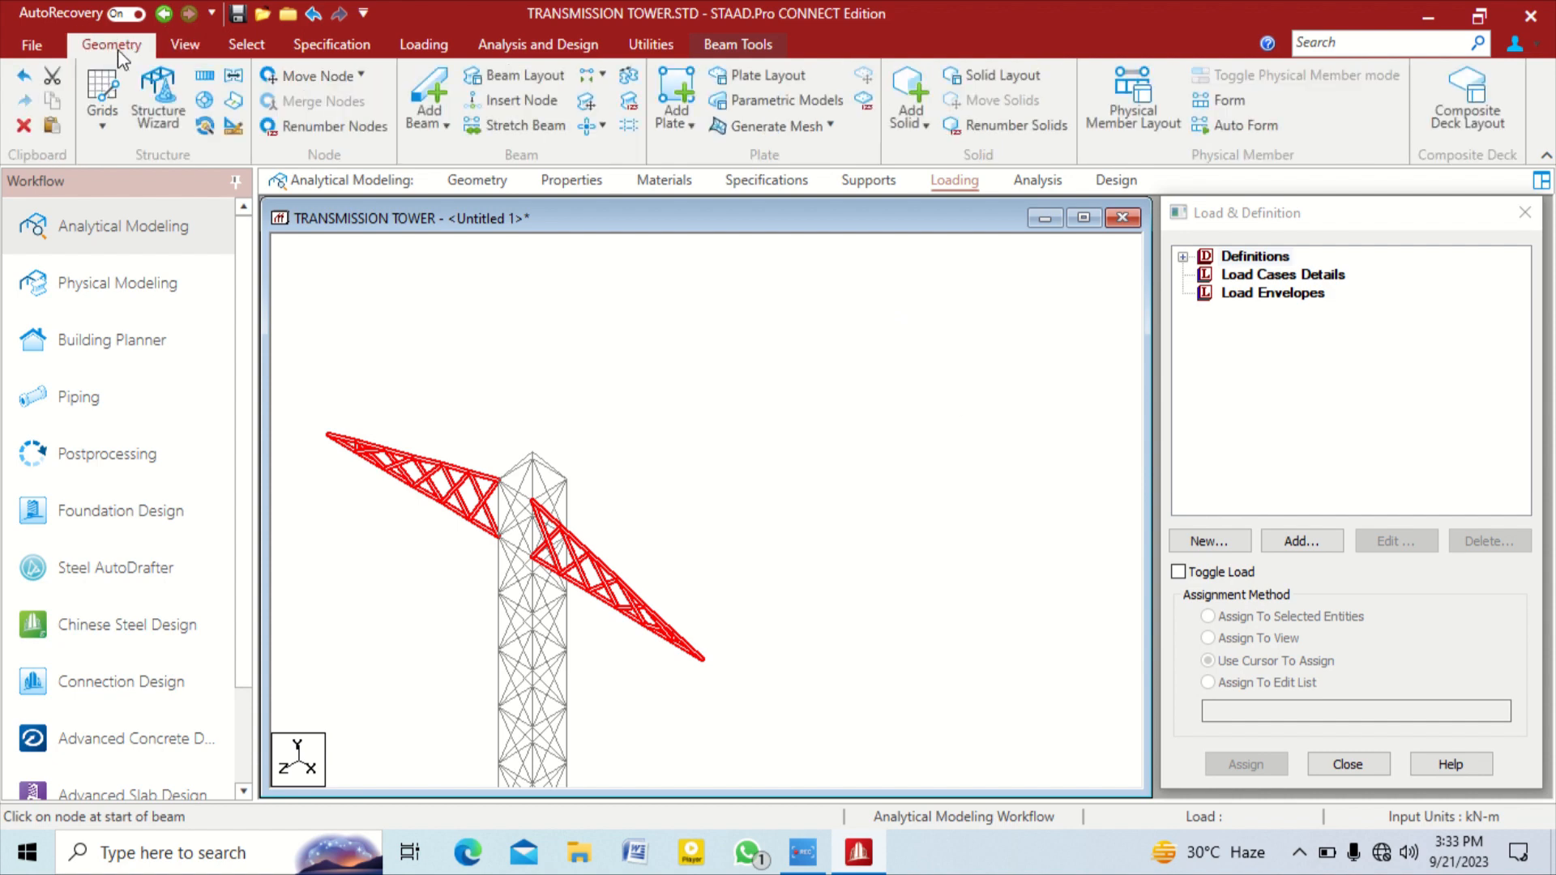
click(205, 81)
drag(695, 366, 819, 225)
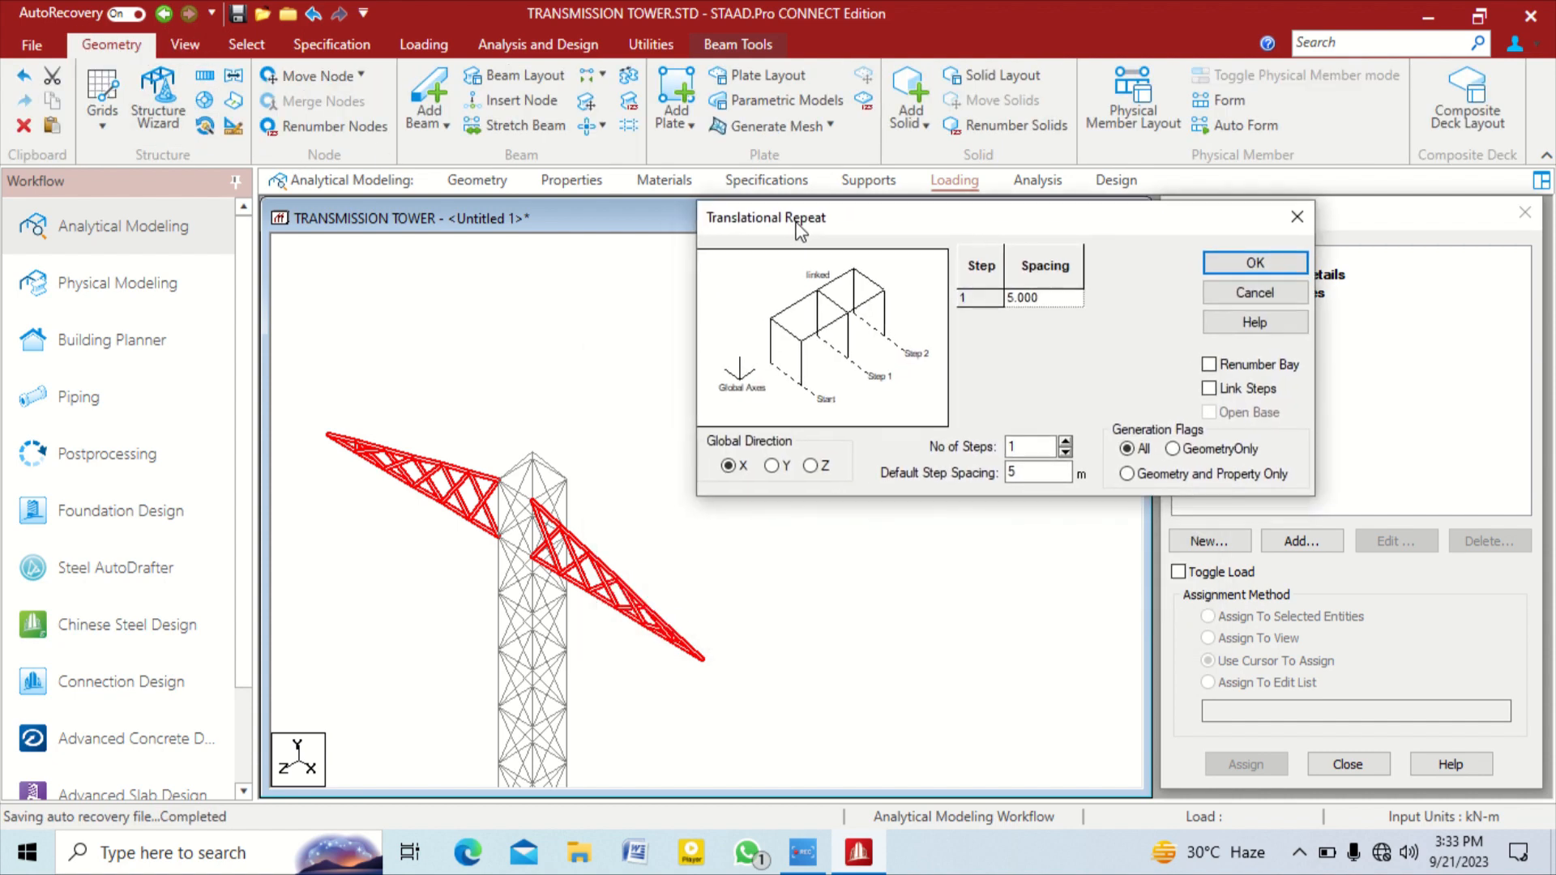
click(1269, 396)
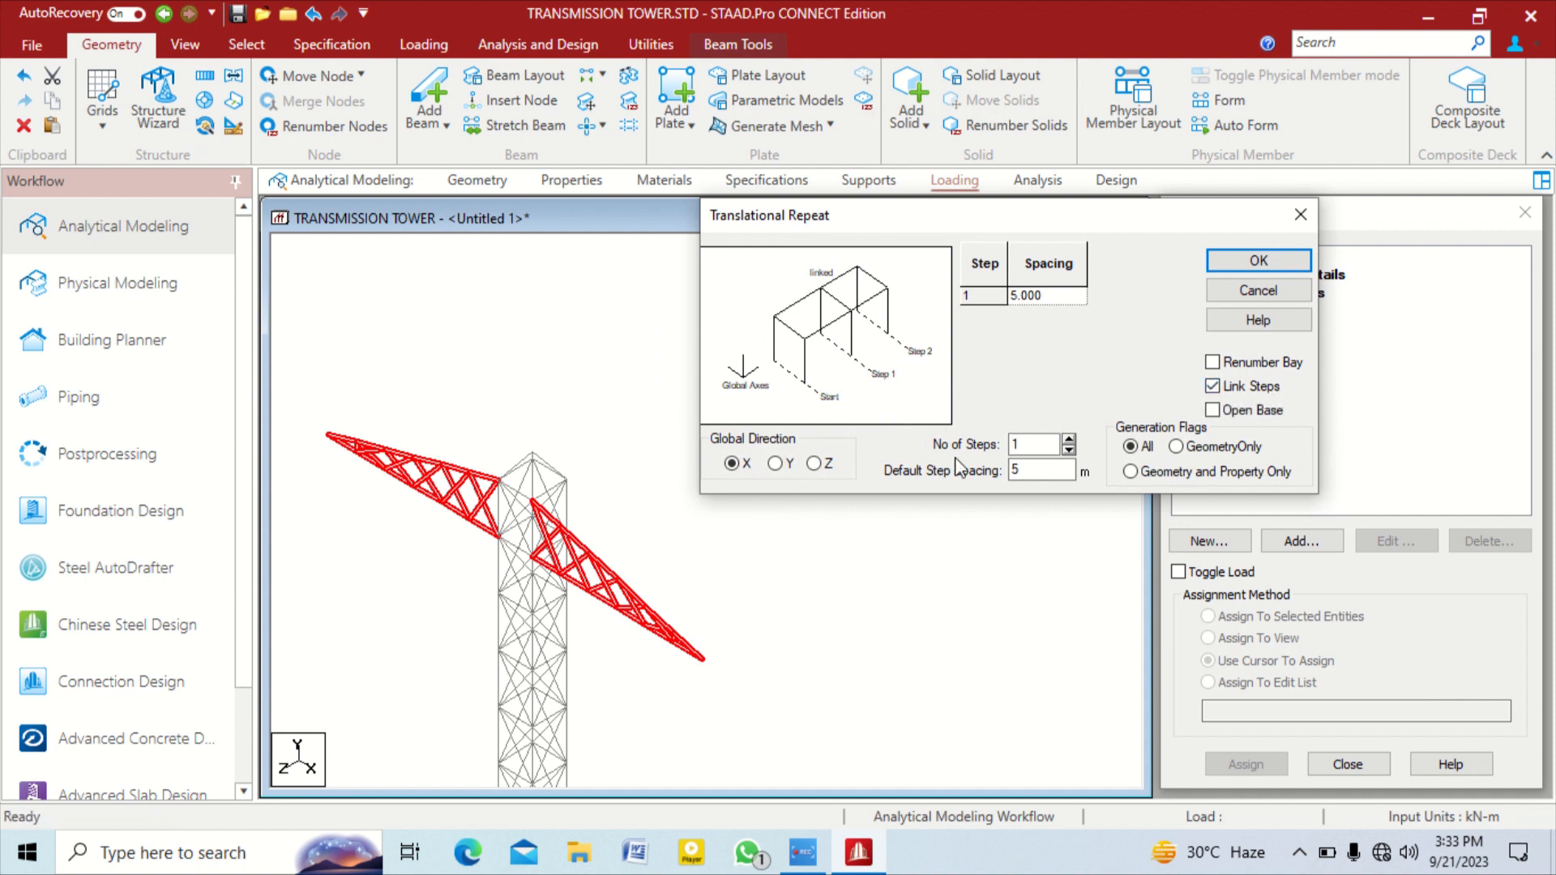
click(815, 464)
key(Tab)
key(Tab)
click(1030, 446)
click(1259, 260)
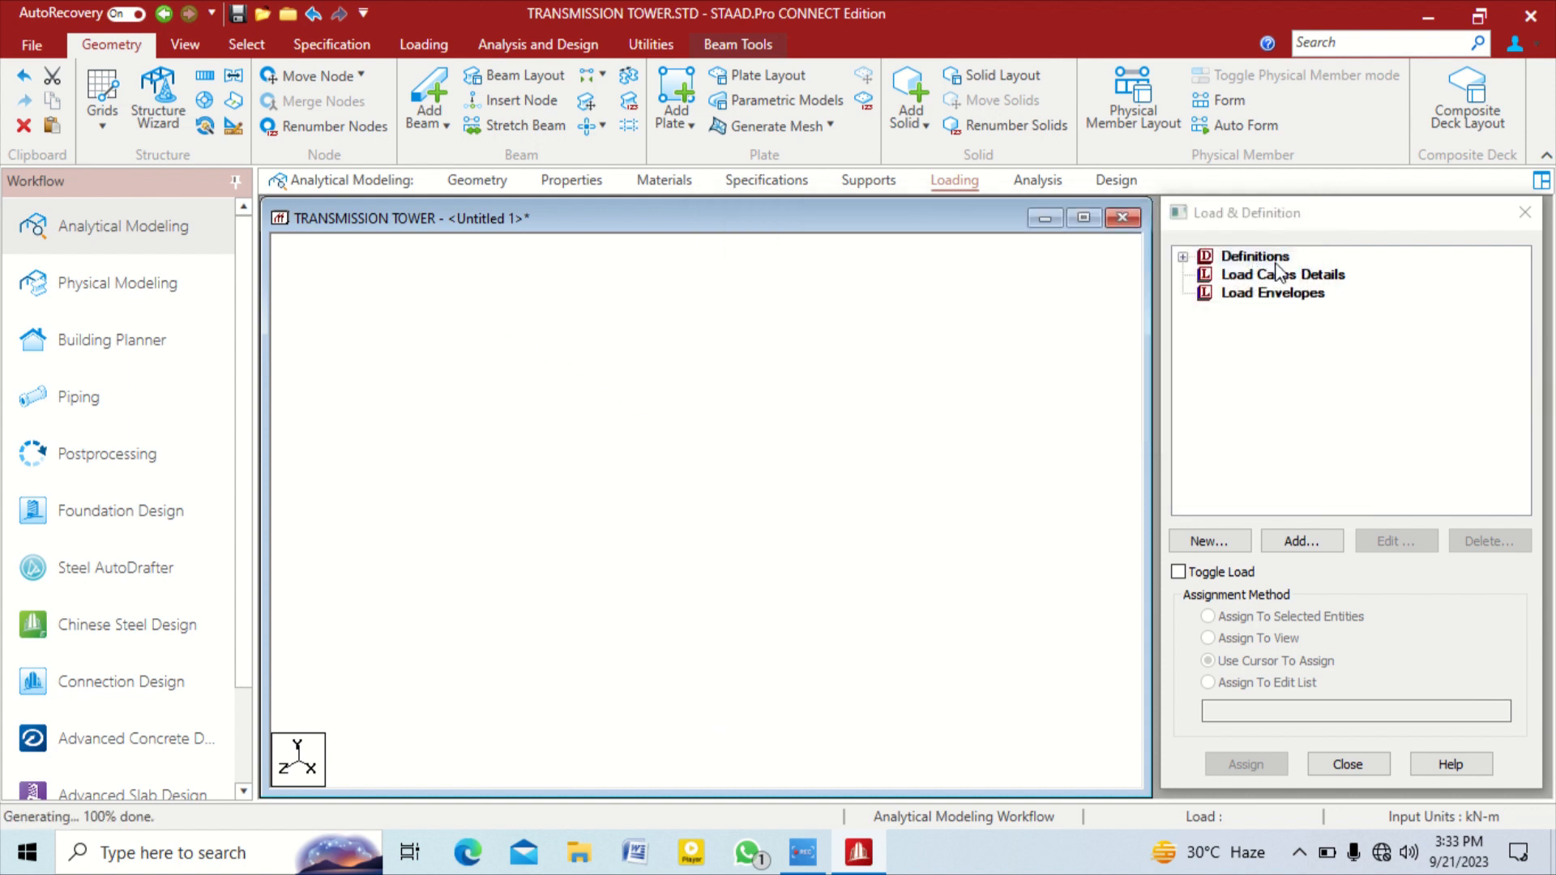
click(976, 415)
middle_drag(854, 423, 921, 347)
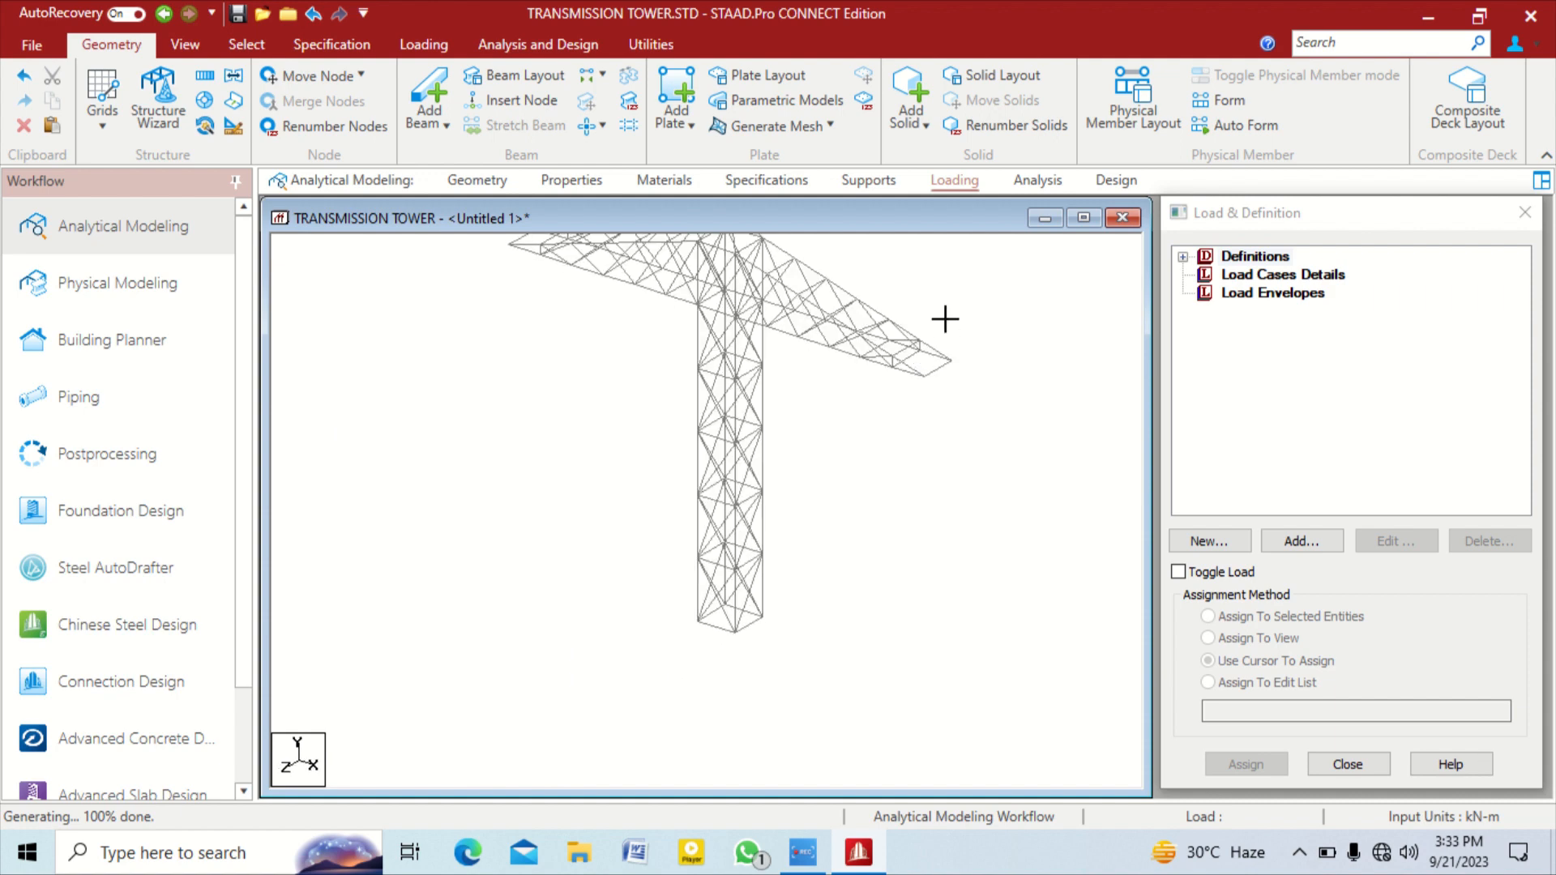
right_click(807, 403)
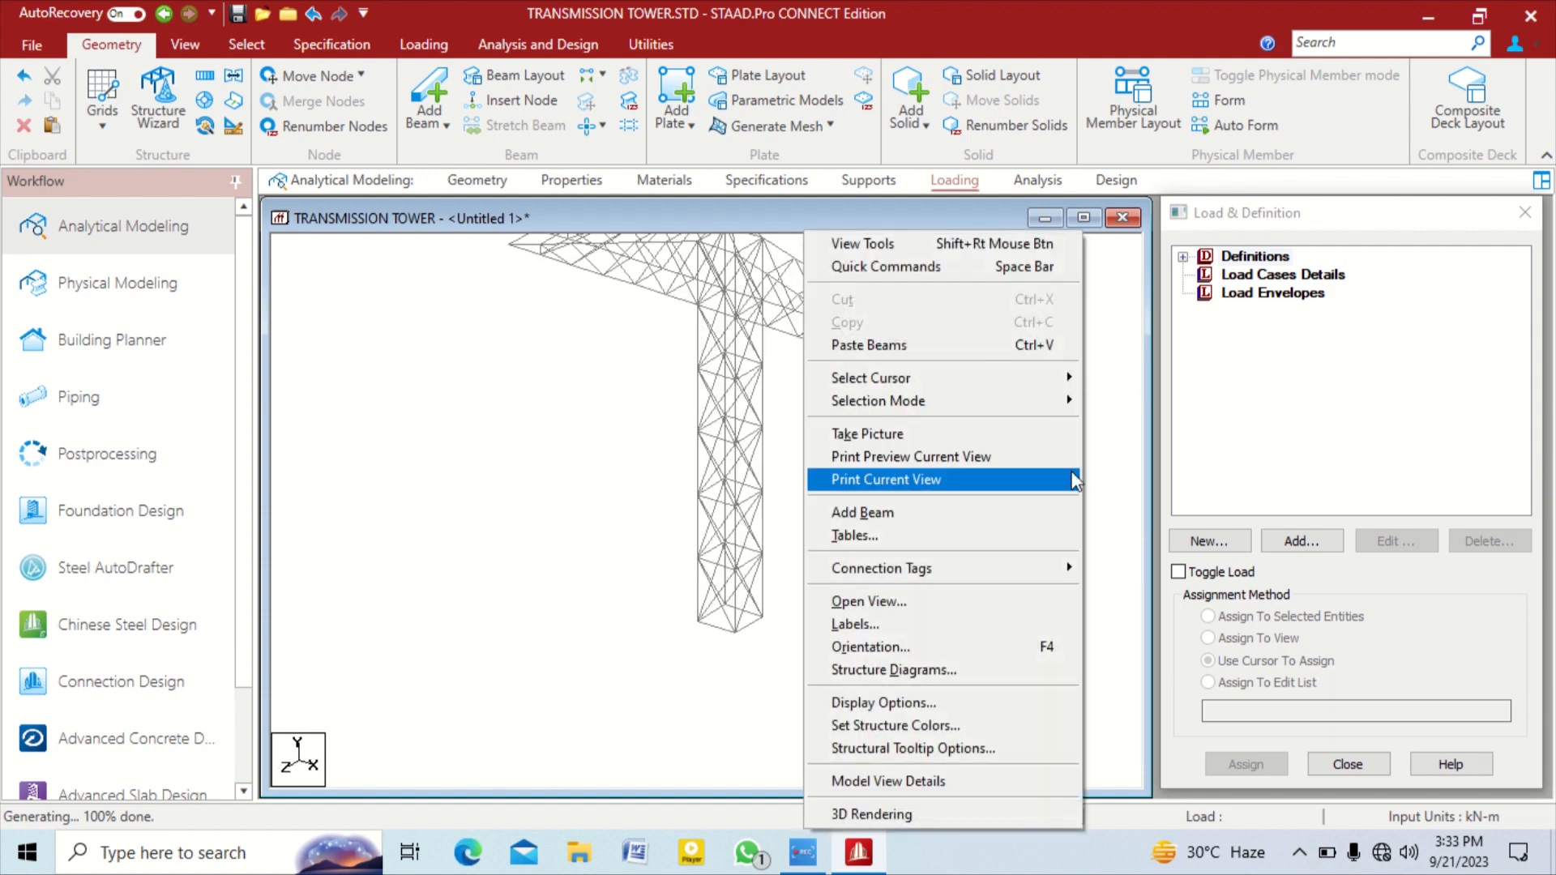
click(767, 469)
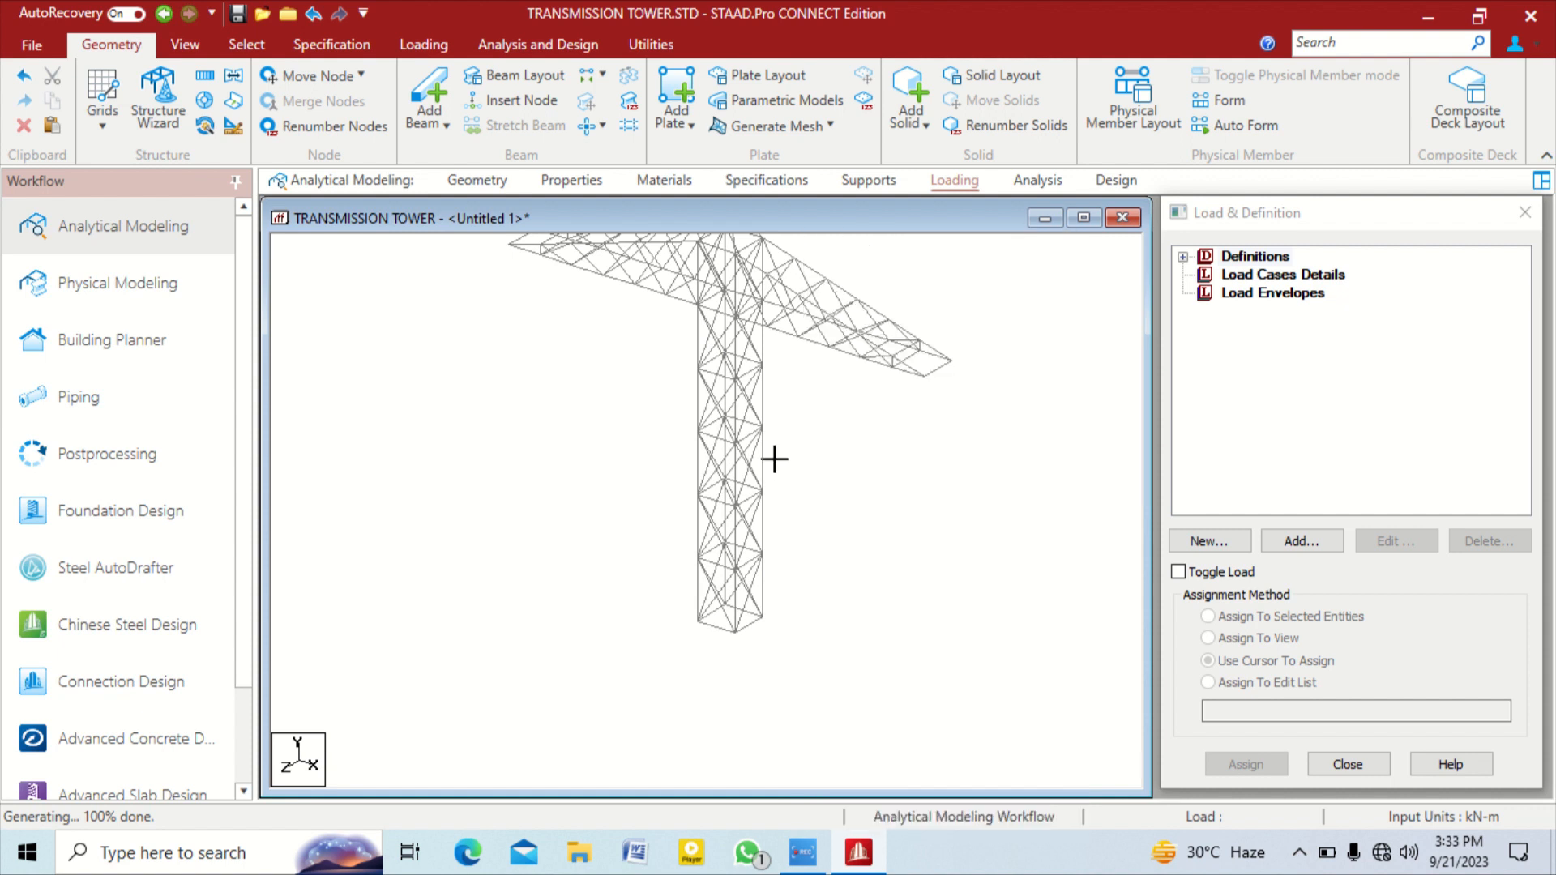
Select both complete cross arms in front view and repeat them along global Y in 2 steps of -6 m
click(186, 42)
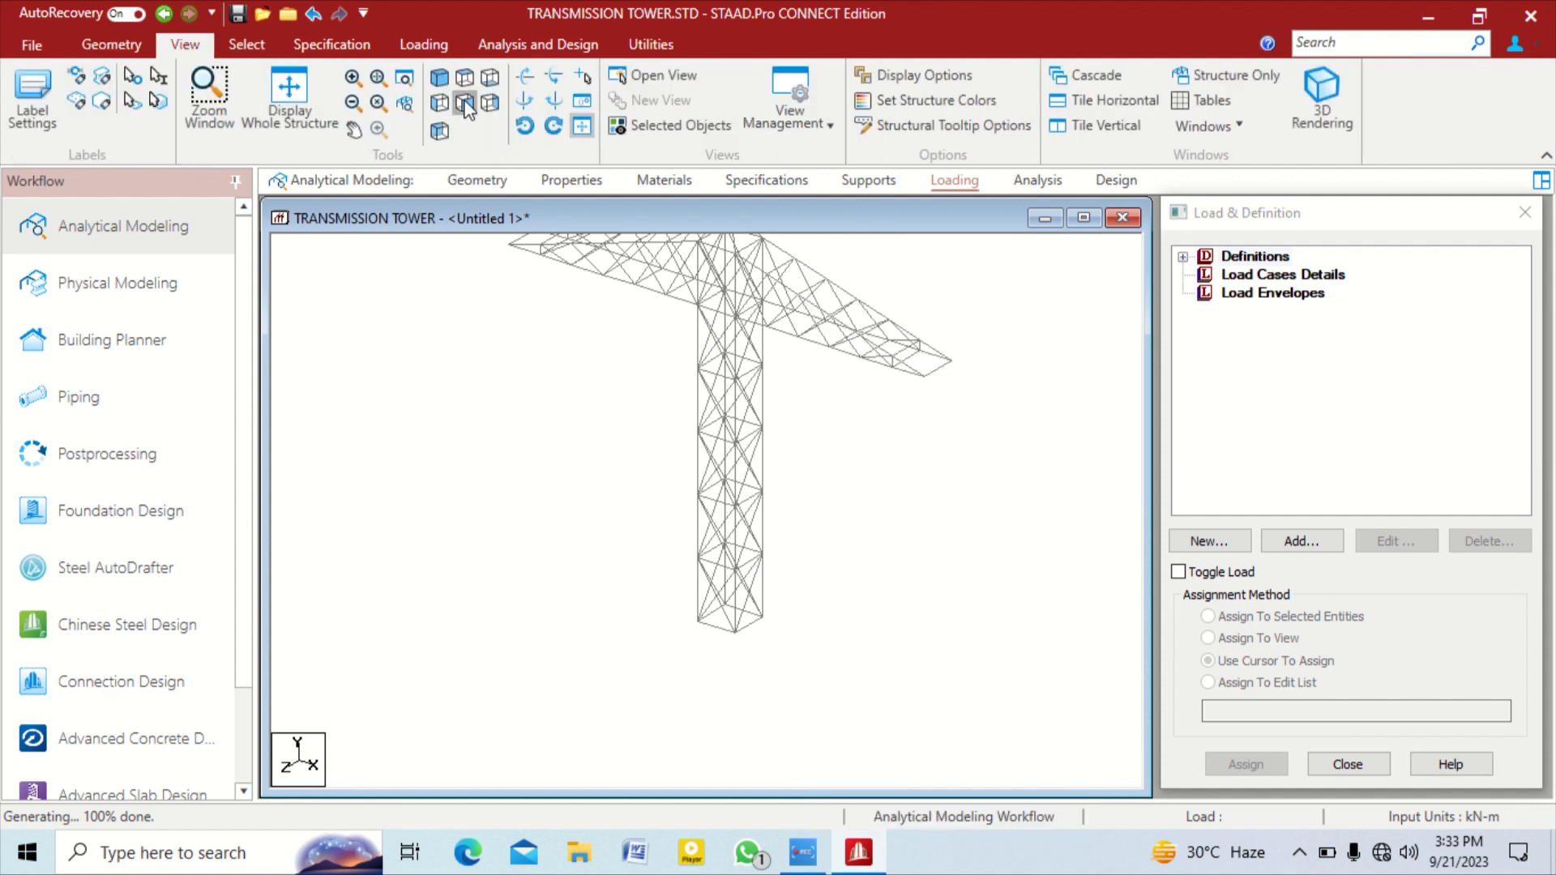
click(465, 106)
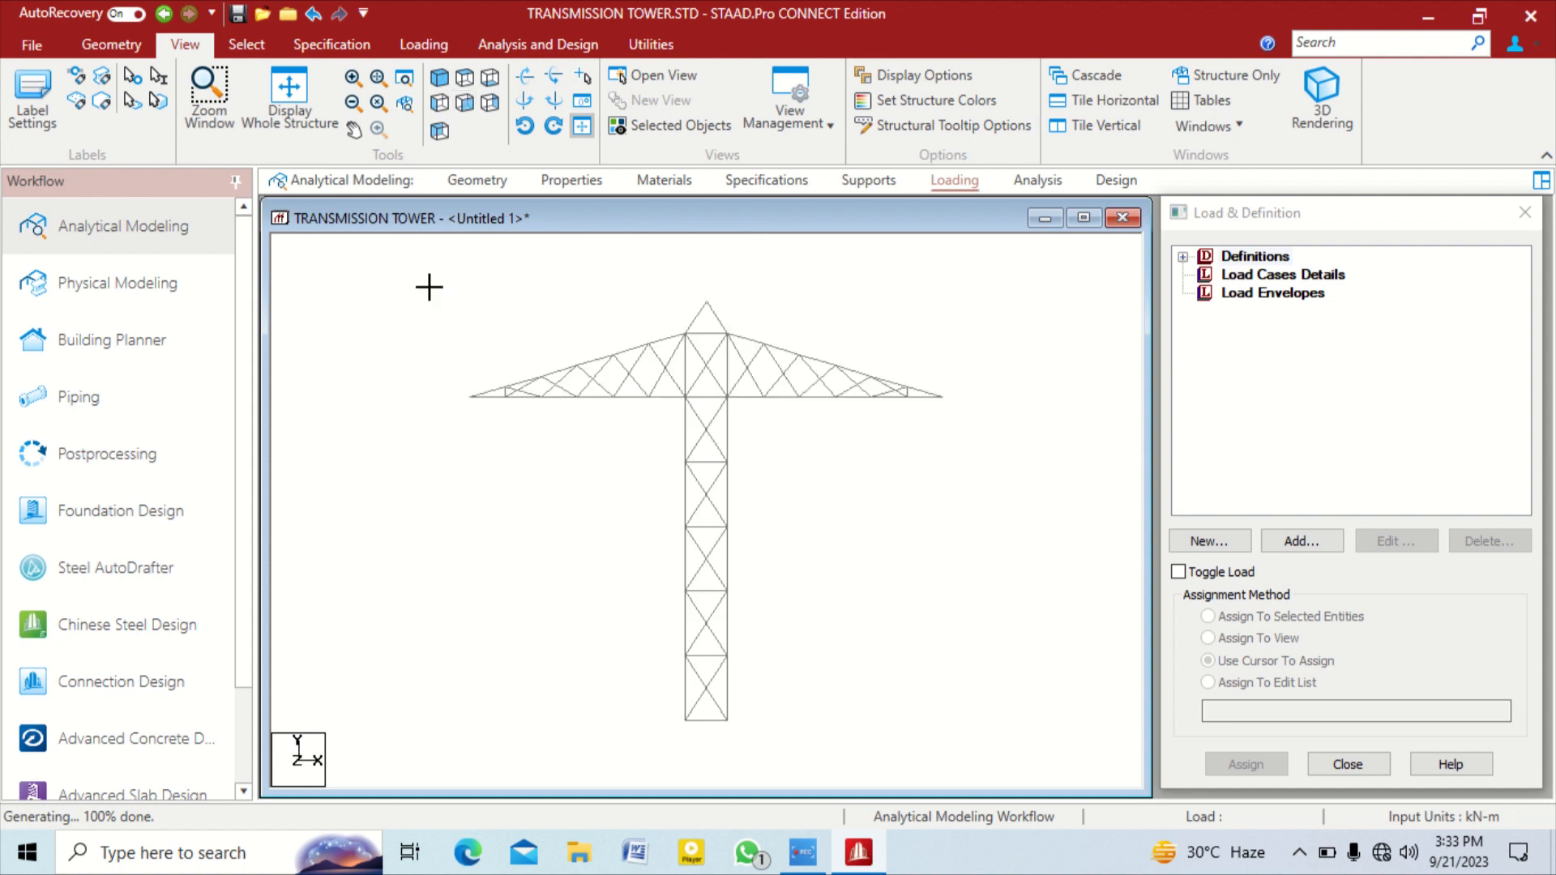
drag(429, 287, 679, 450)
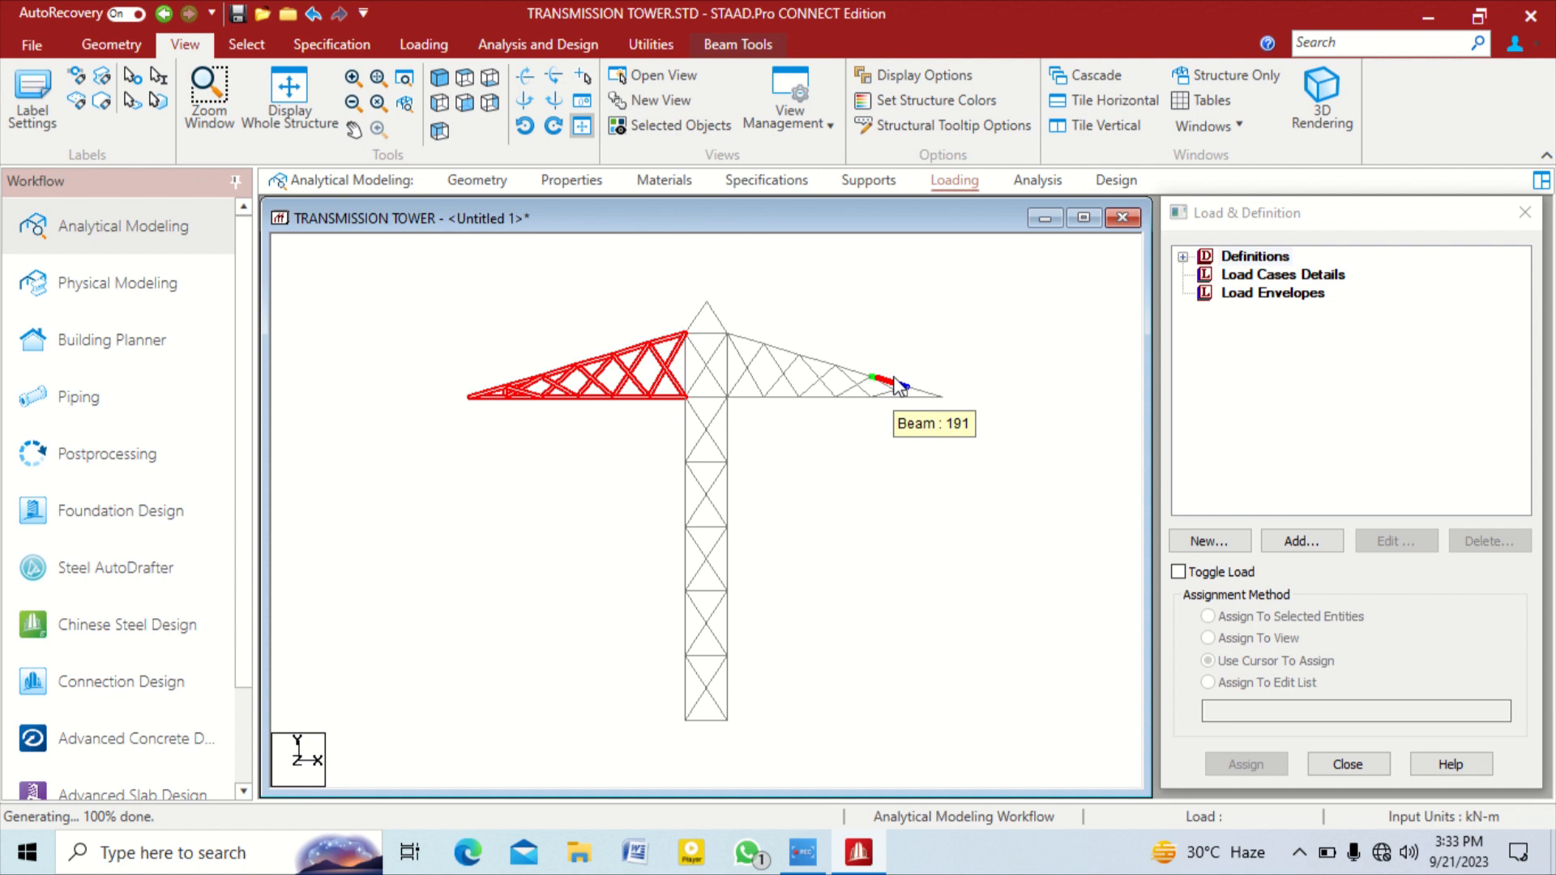
drag(1006, 320, 736, 443)
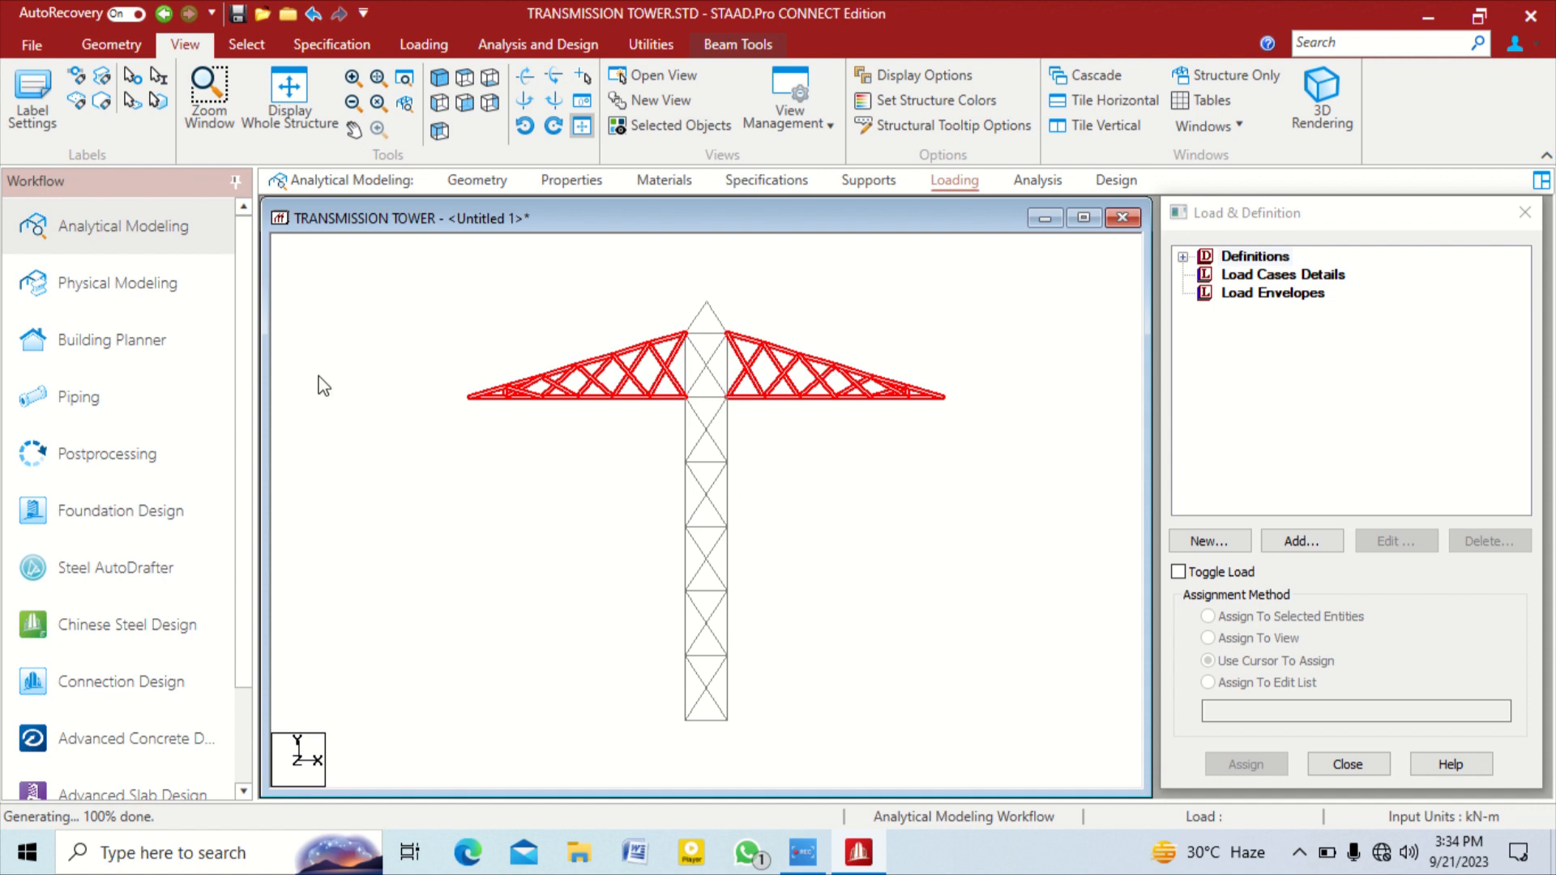
click(111, 44)
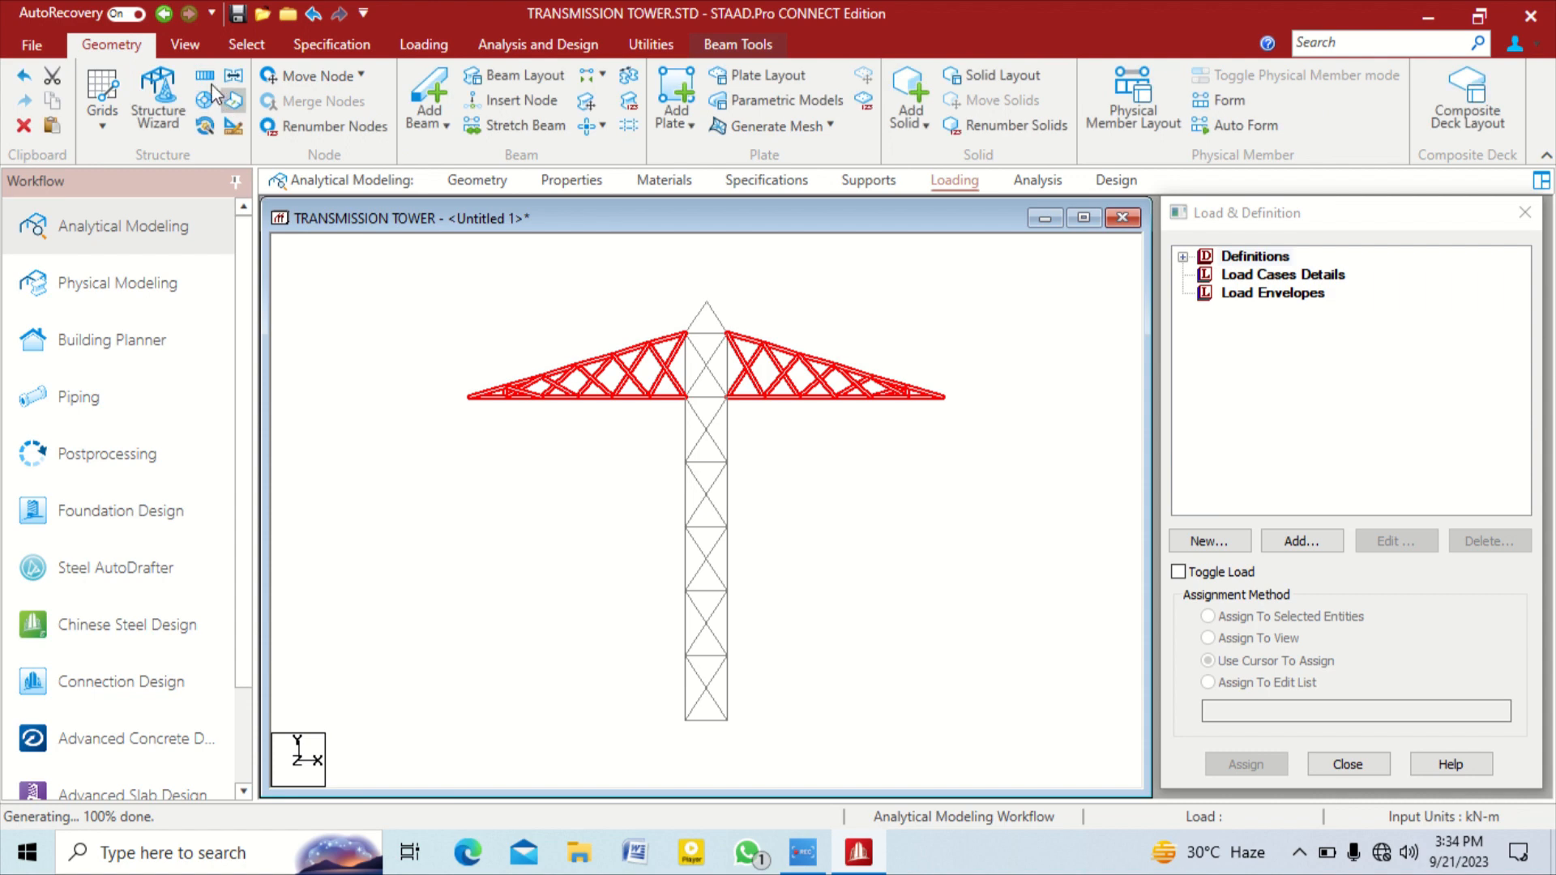
click(207, 78)
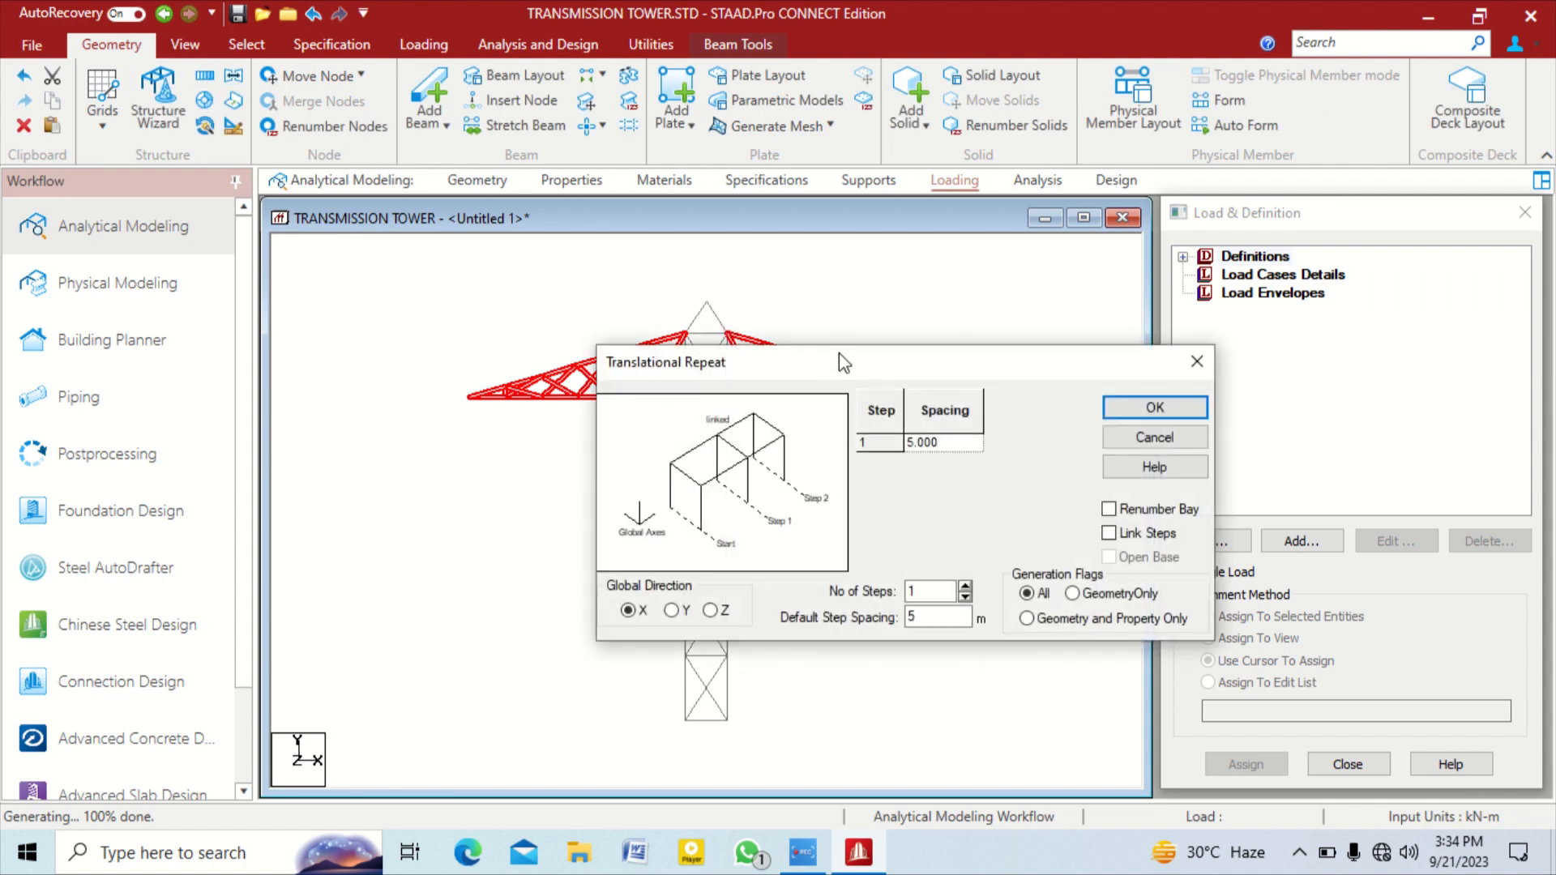
drag(840, 361, 1159, 243)
double_click(1240, 473)
text(2)
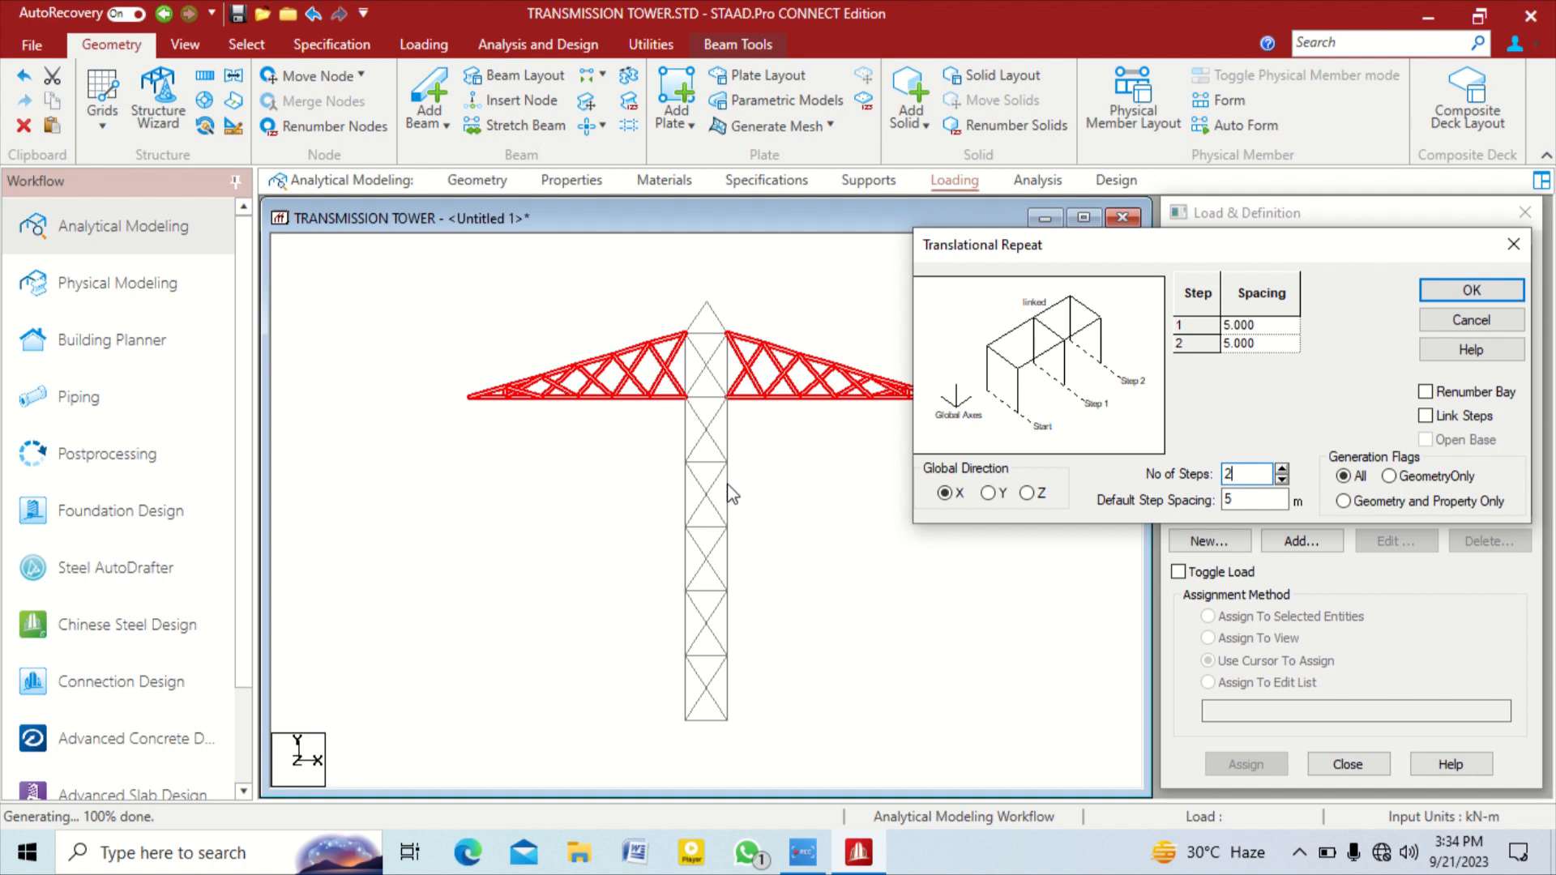
key(Tab)
text(6)
click(988, 493)
drag(1256, 501, 1131, 504)
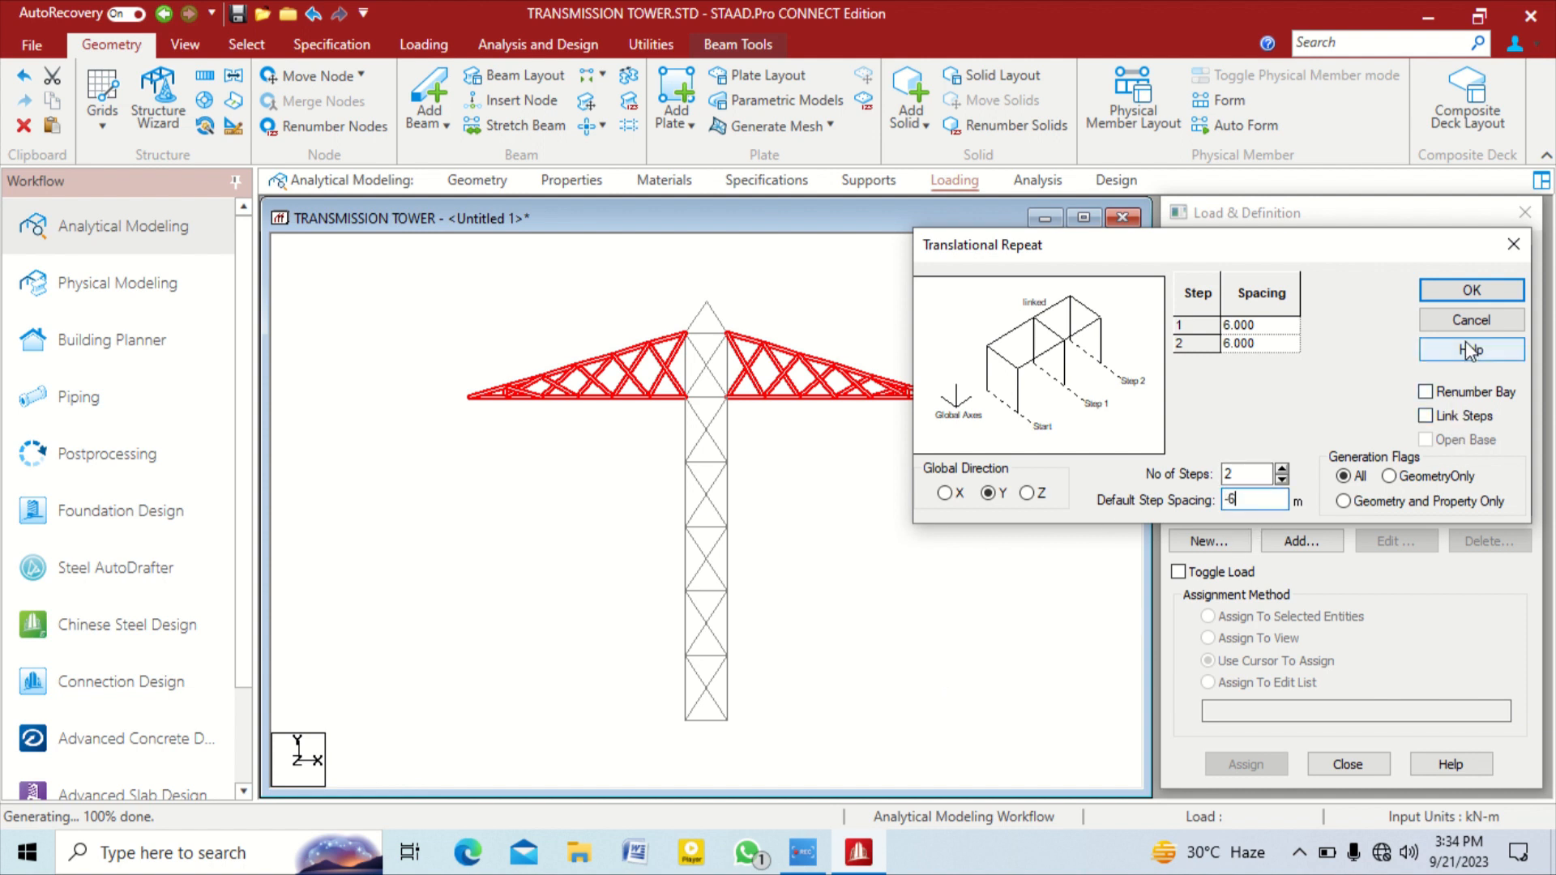
click(1471, 290)
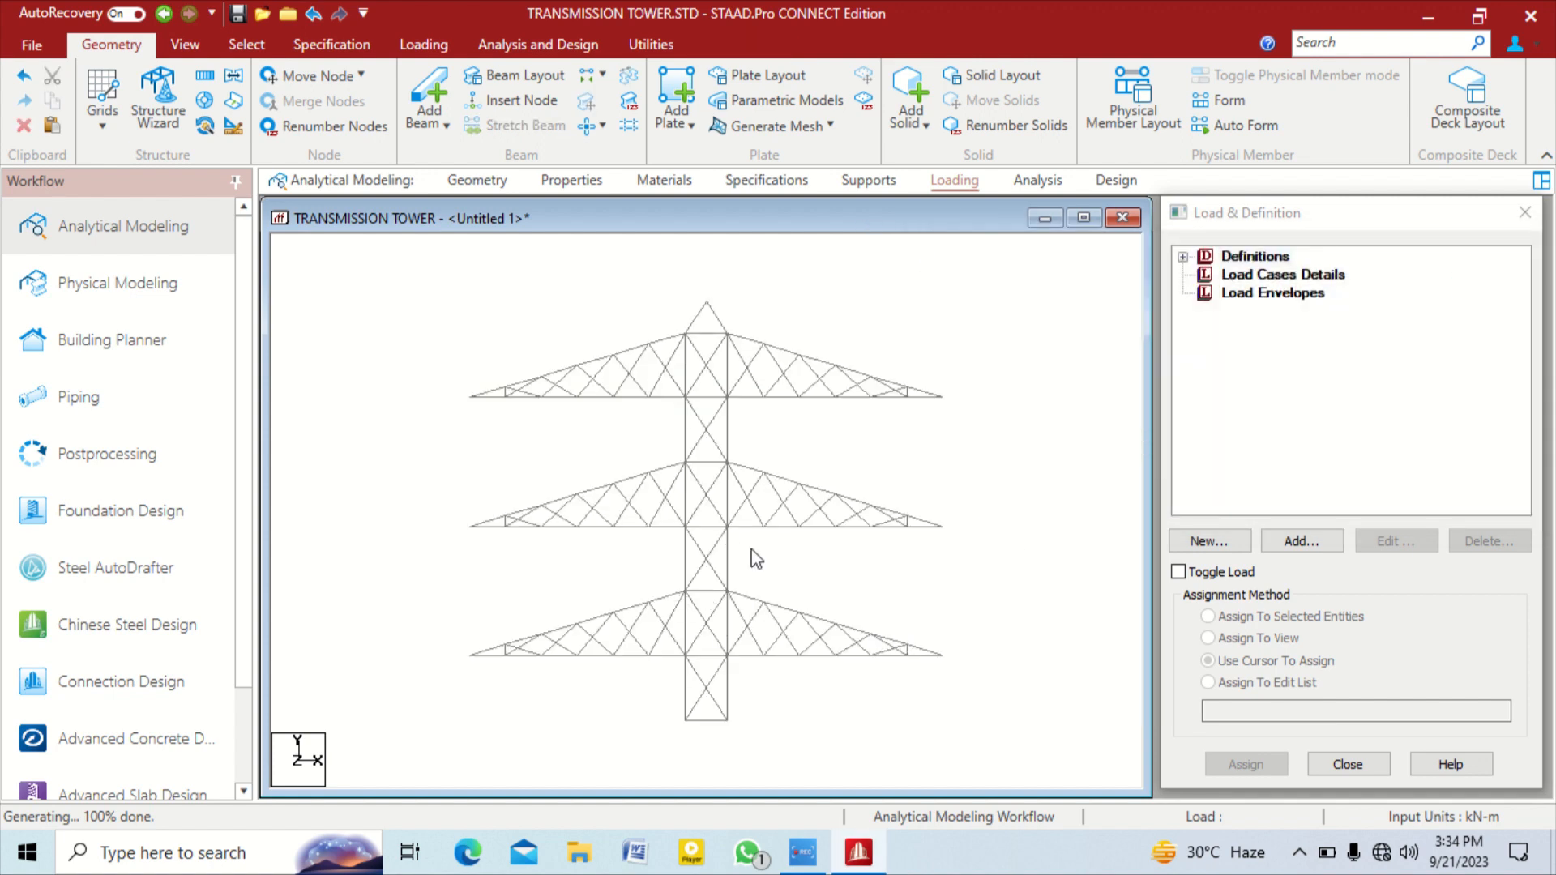
Display the whole tower structure, including the tapered base, in a three-dimensional view
right_click(920, 469)
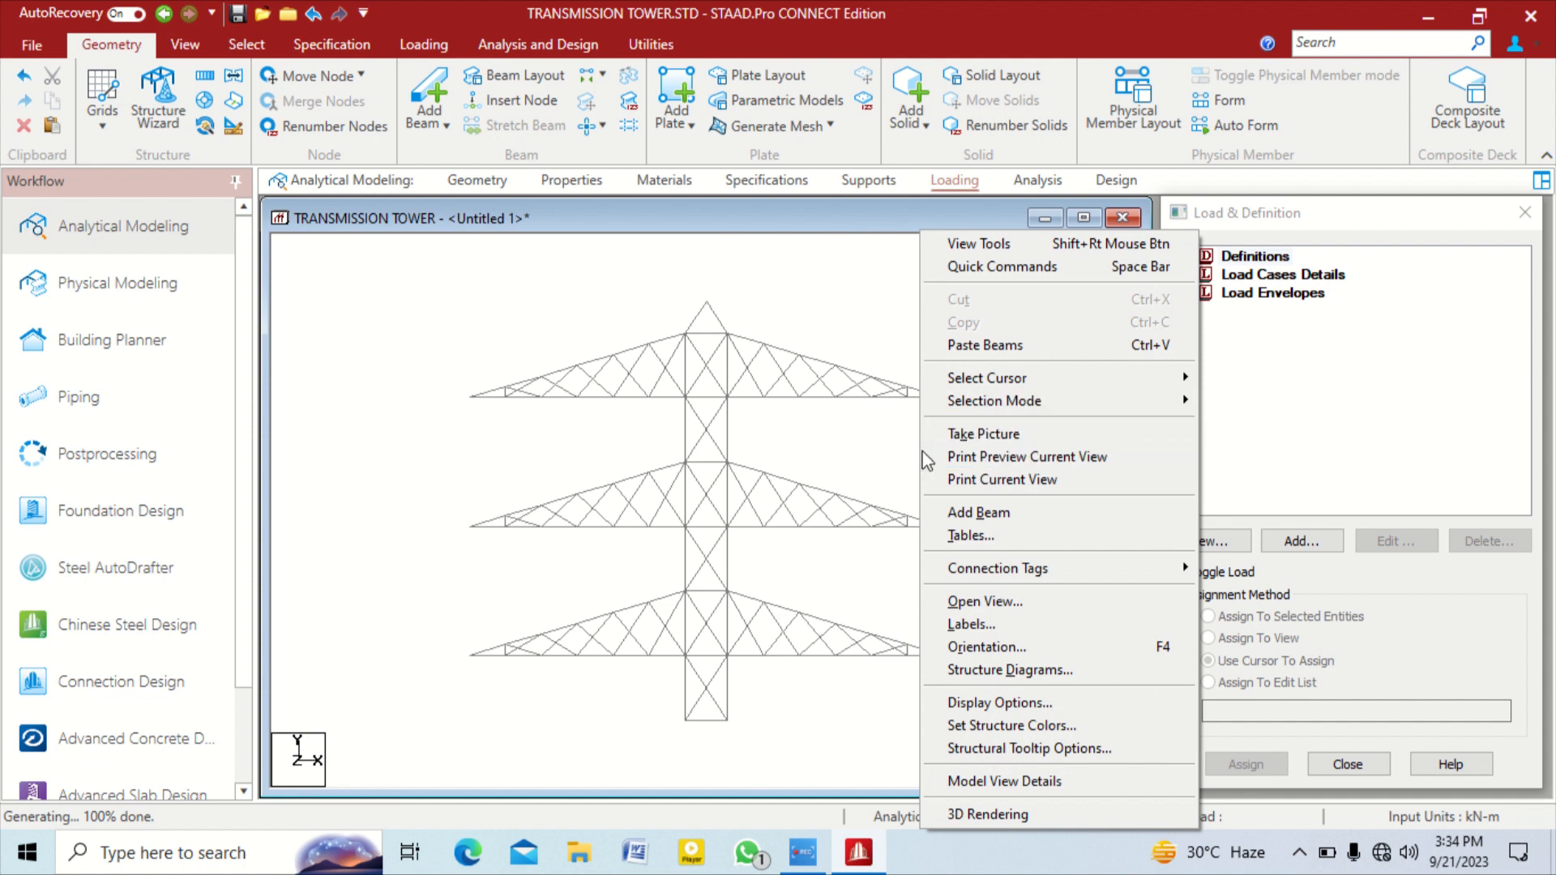
click(879, 457)
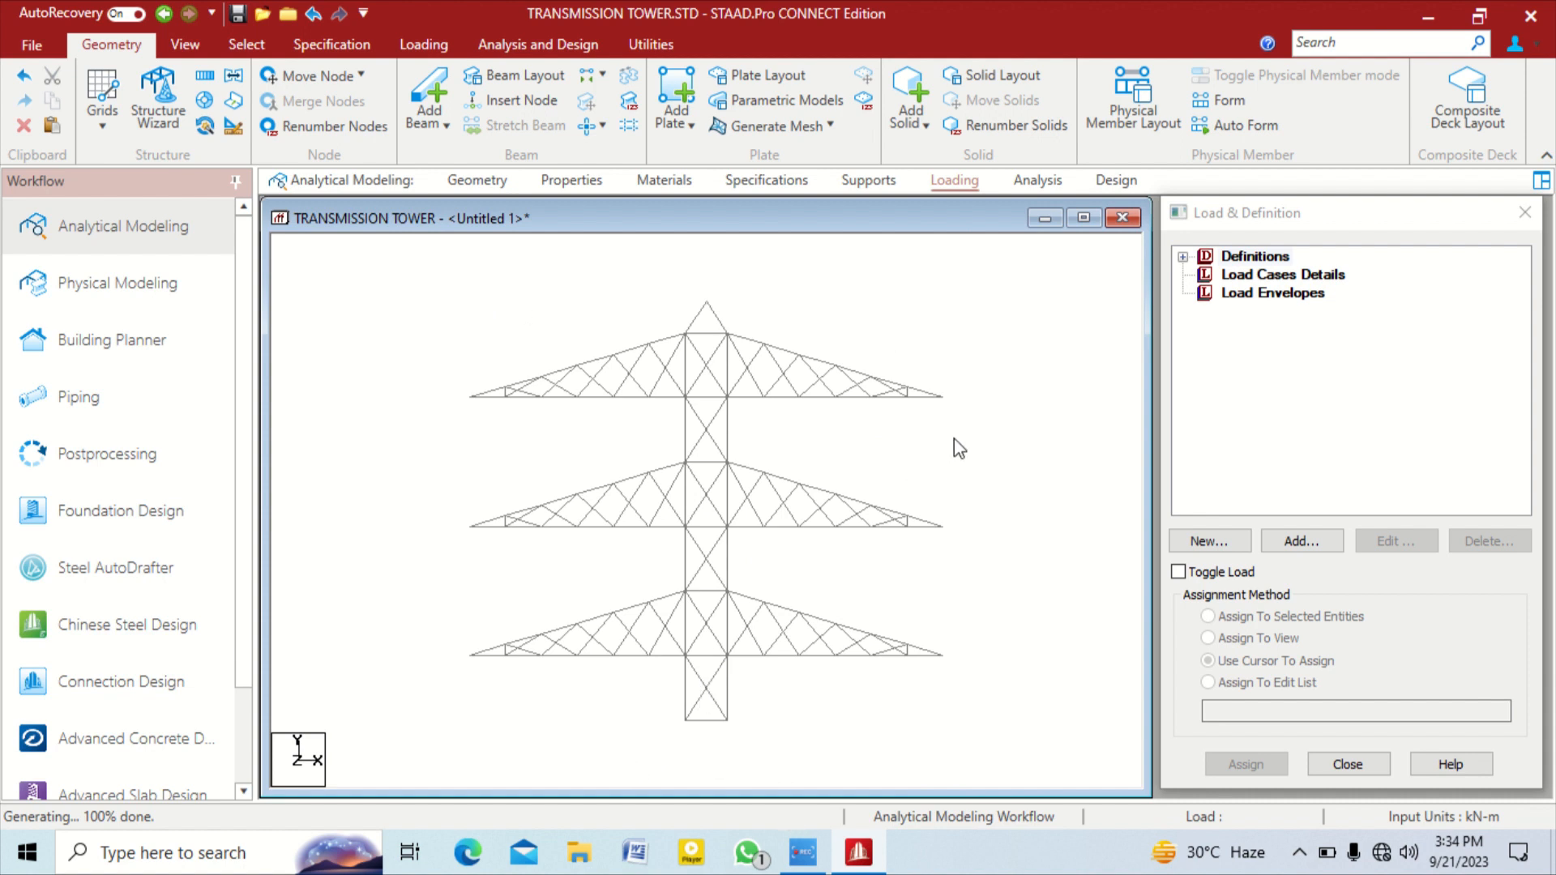
click(188, 42)
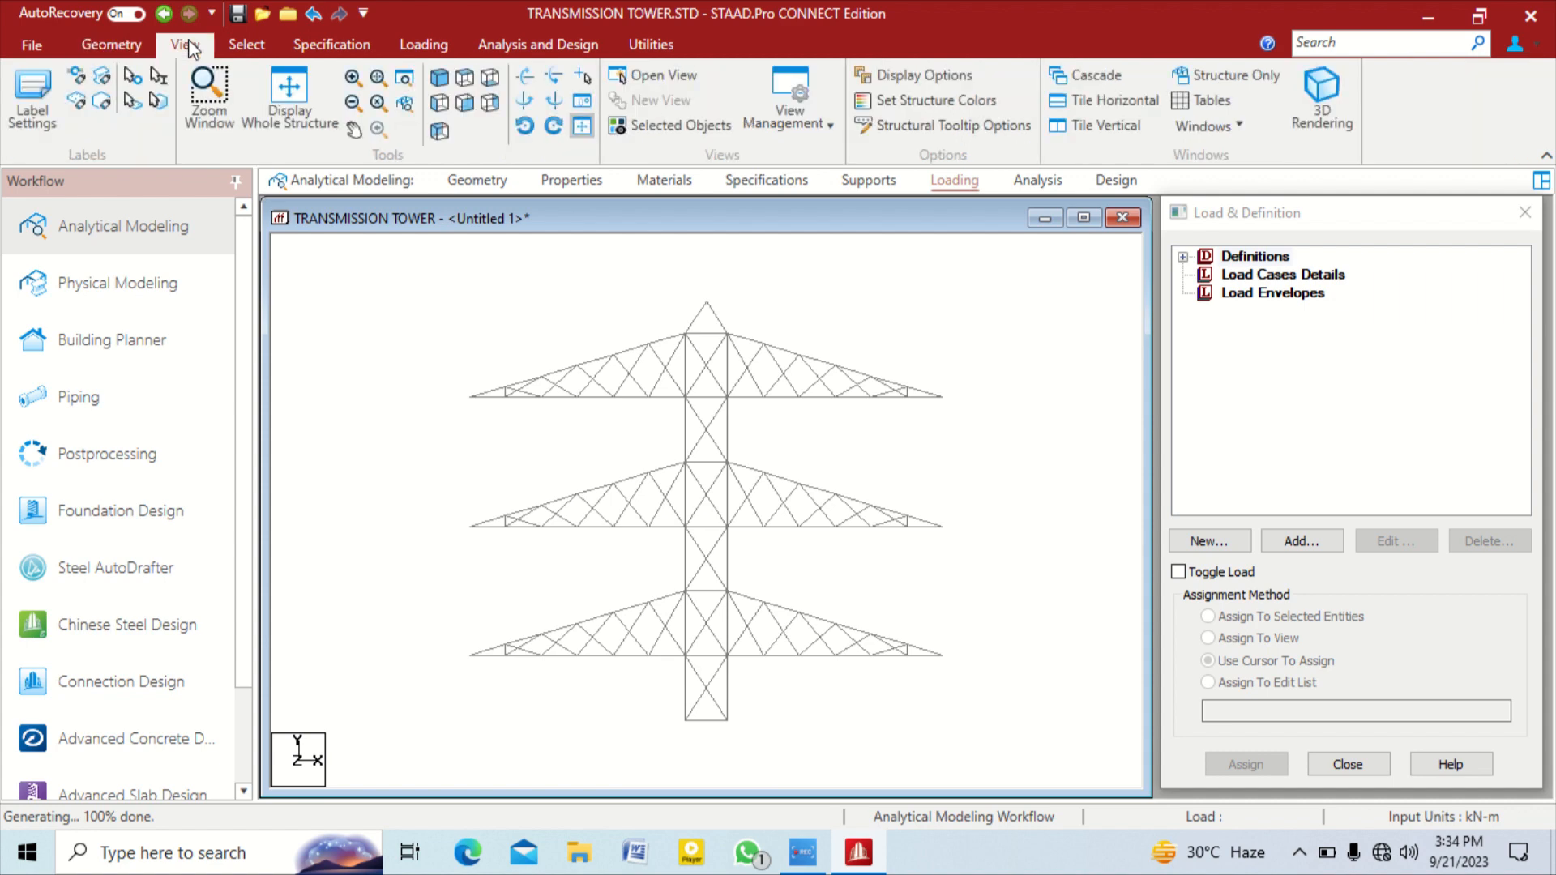
click(285, 96)
middle_drag(864, 551, 726, 467)
middle_drag(772, 360, 851, 379)
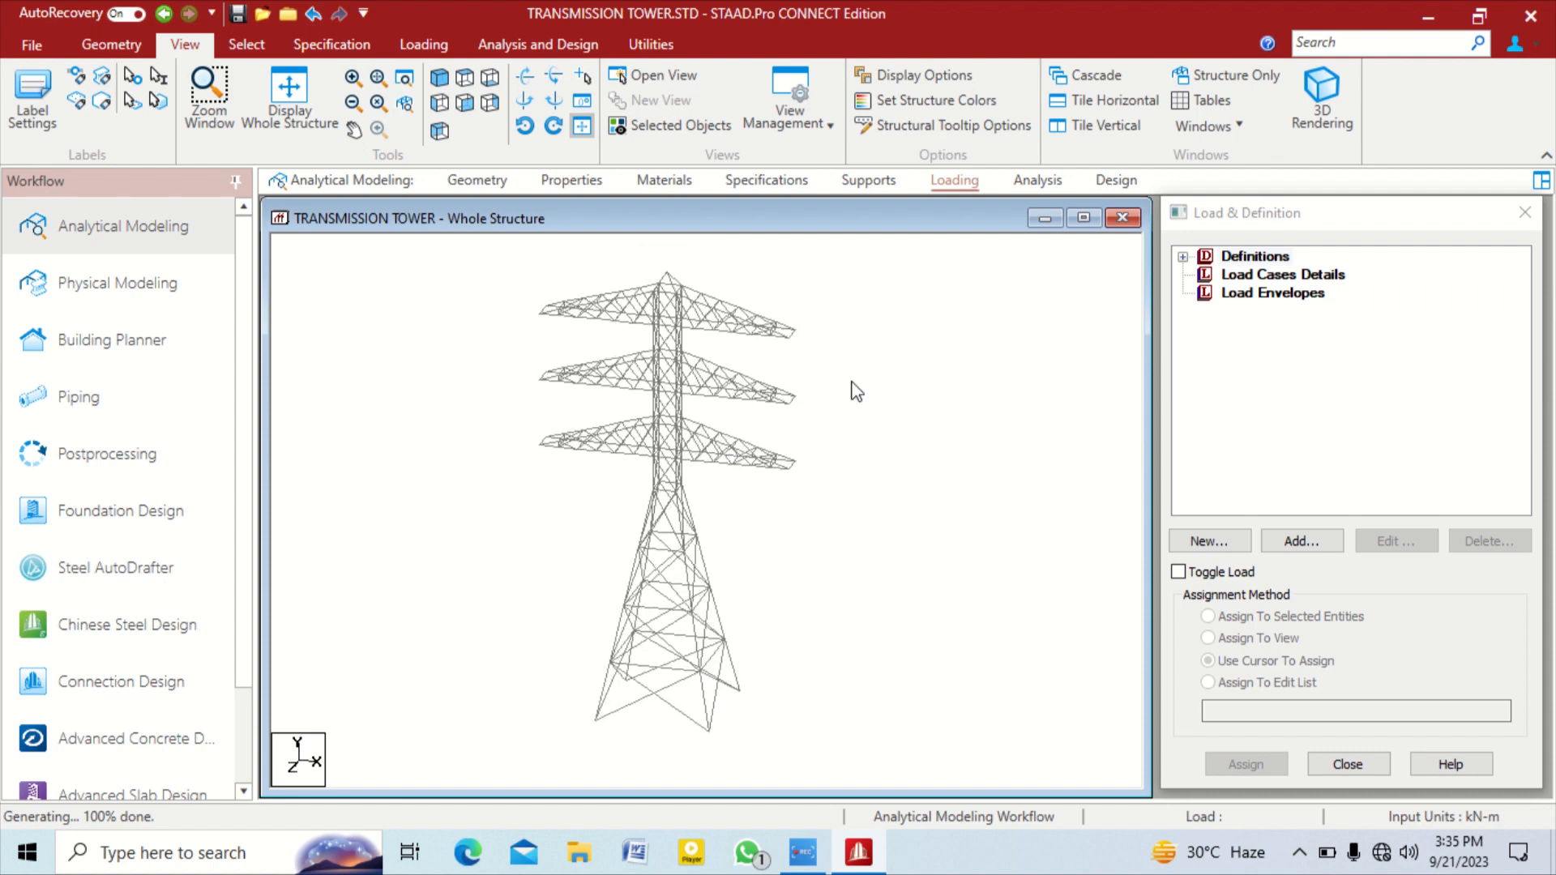
Open the steel section database from the member properties and show the Indian S Shape profiles
click(571, 182)
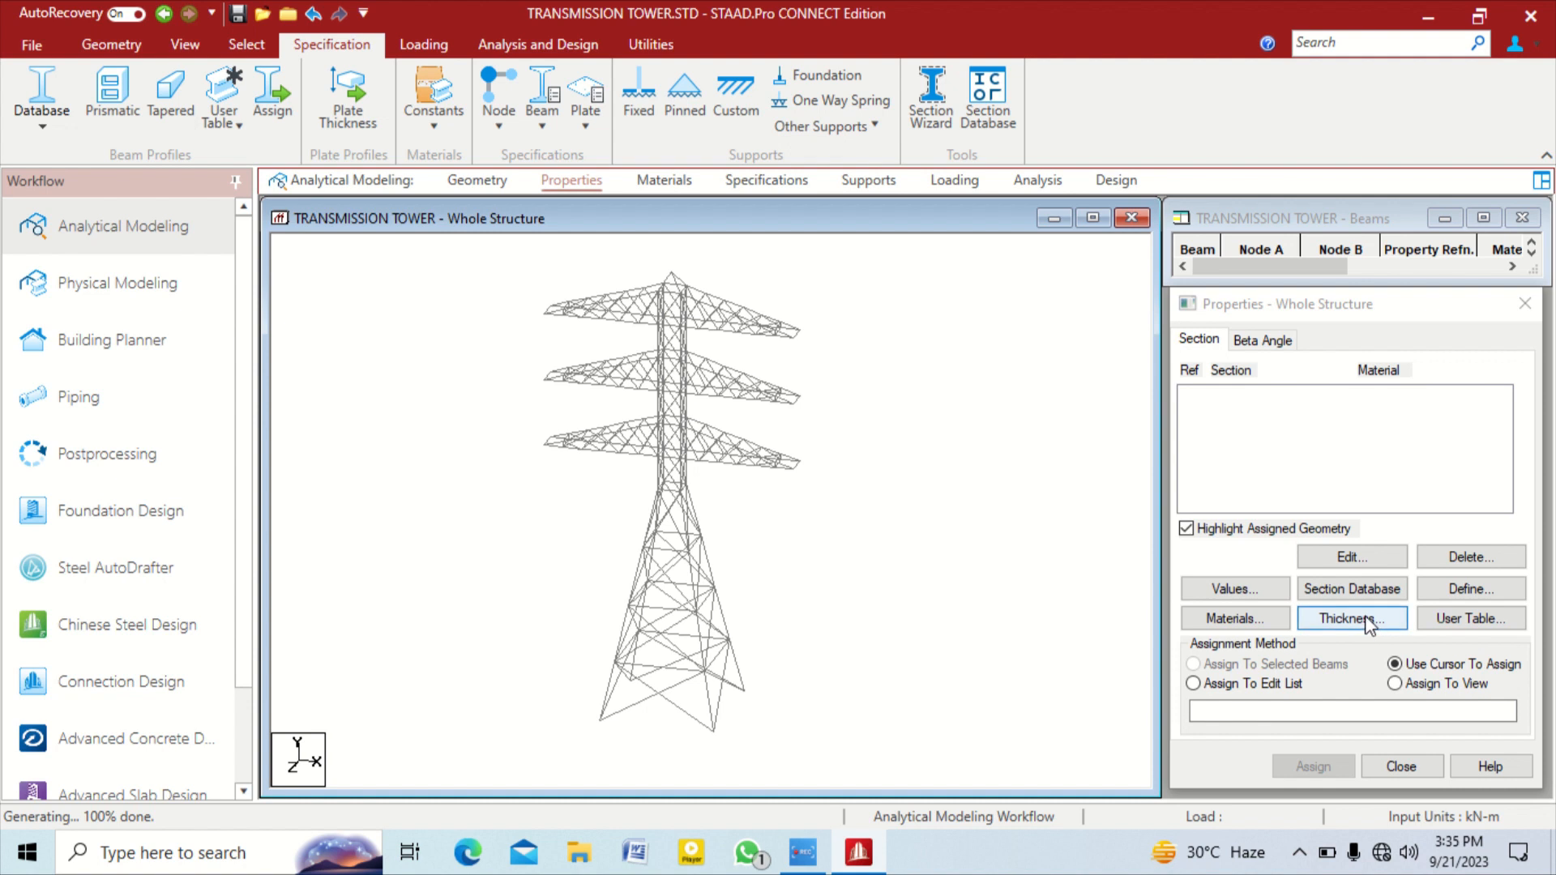
click(1328, 591)
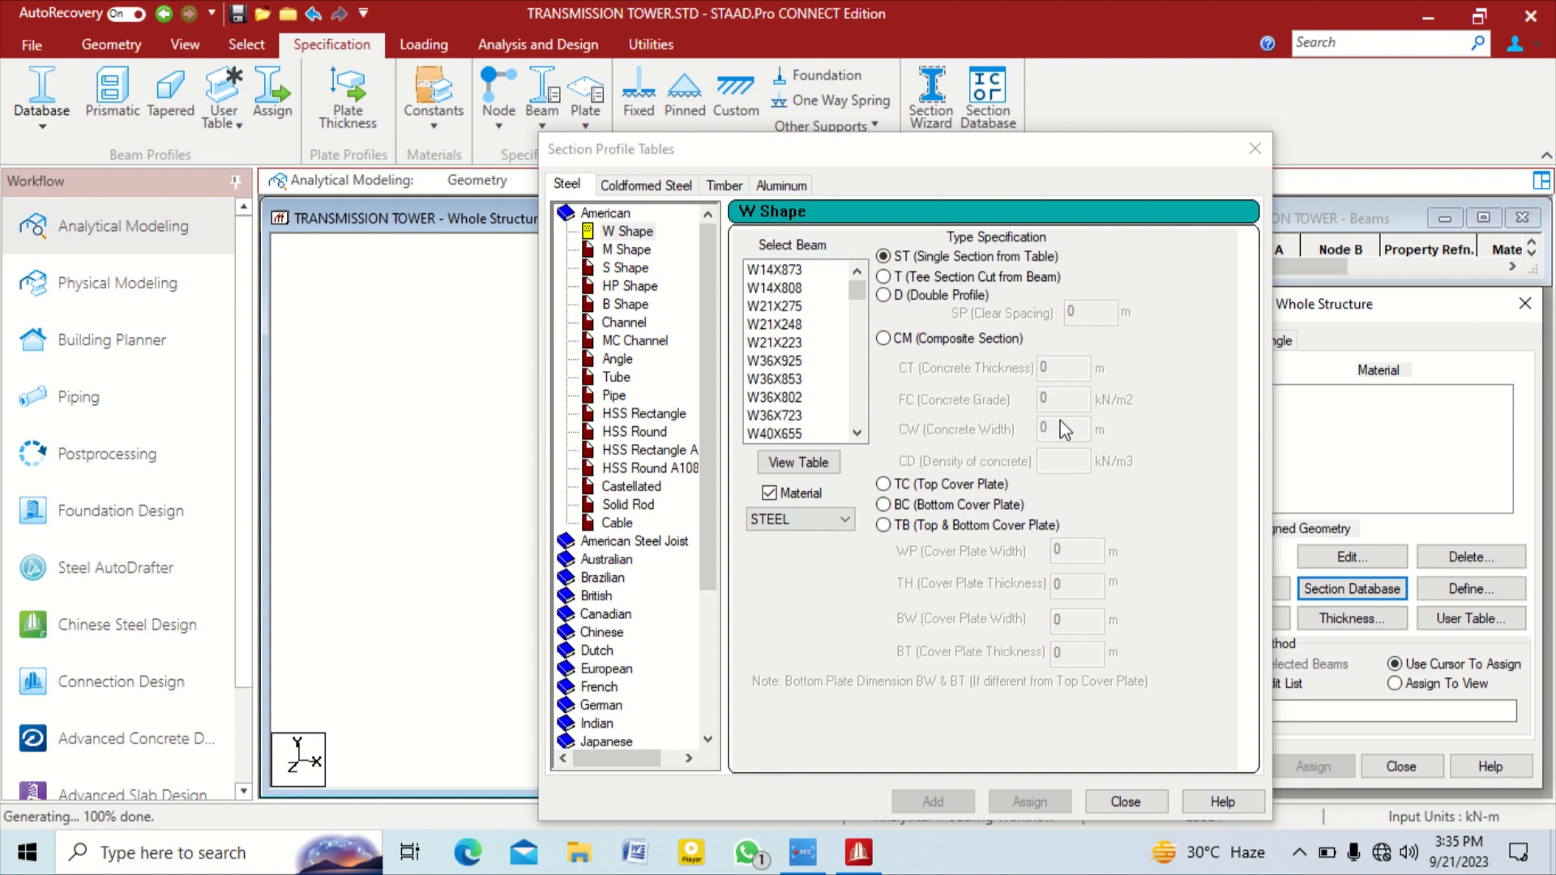
drag(956, 152, 859, 73)
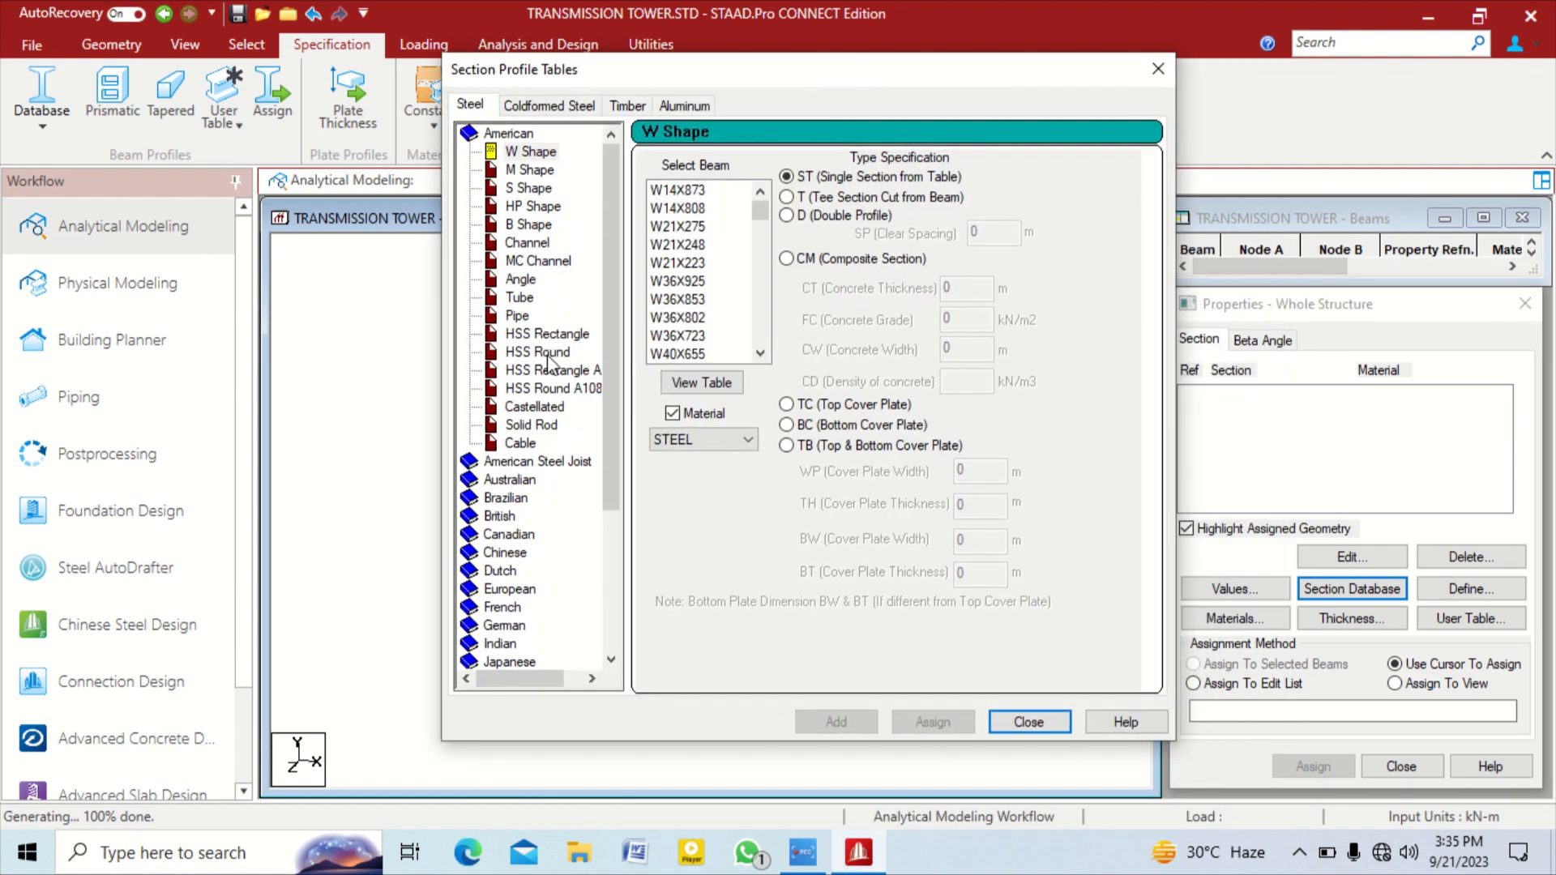
scroll(509, 598, down, 4)
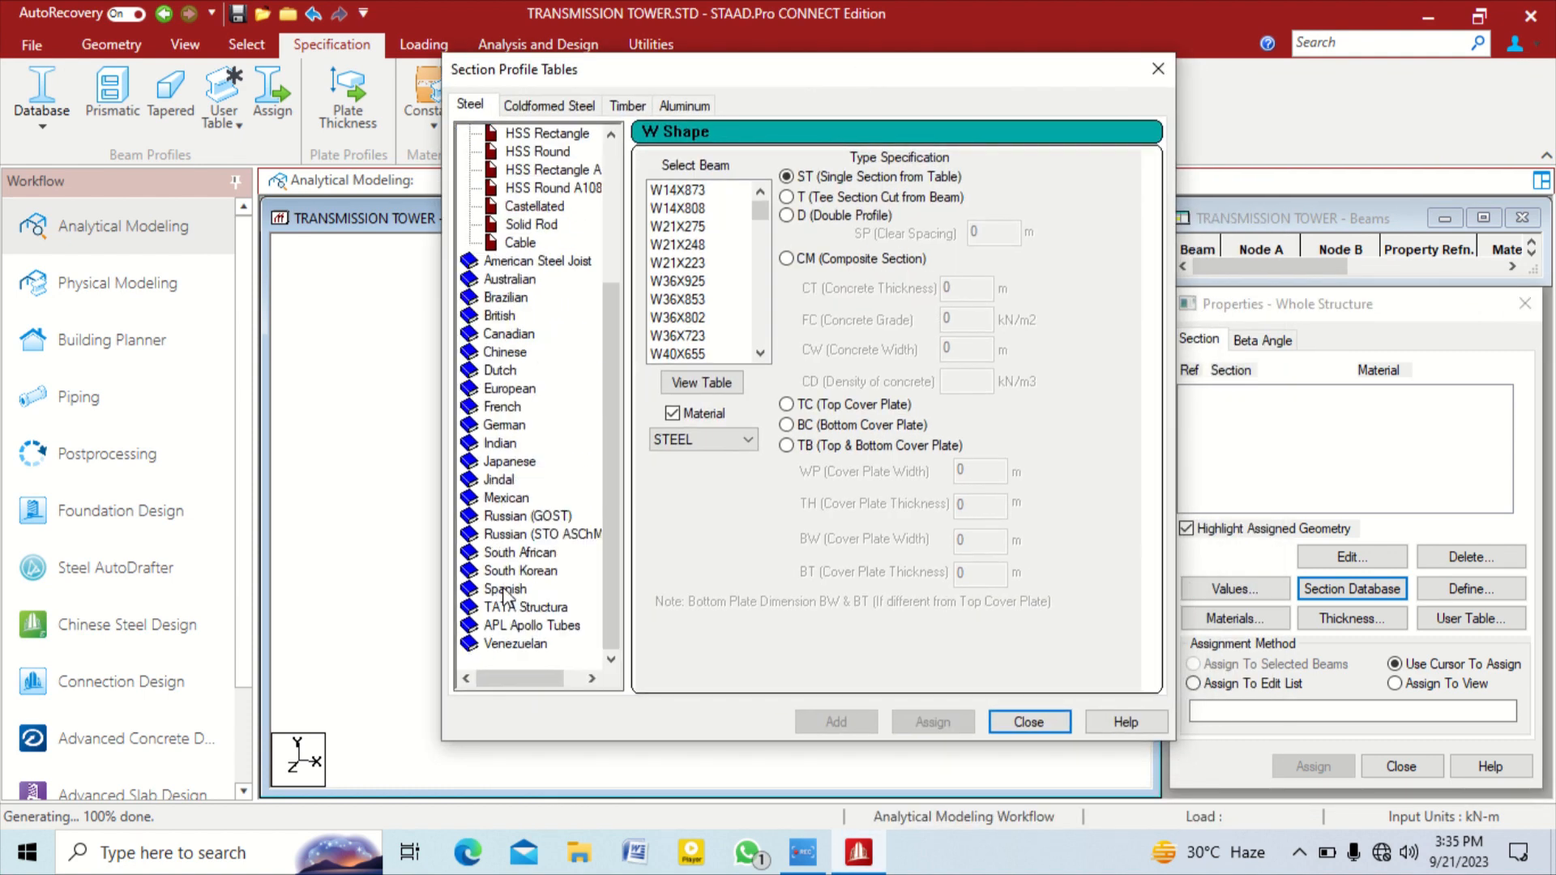
click(498, 447)
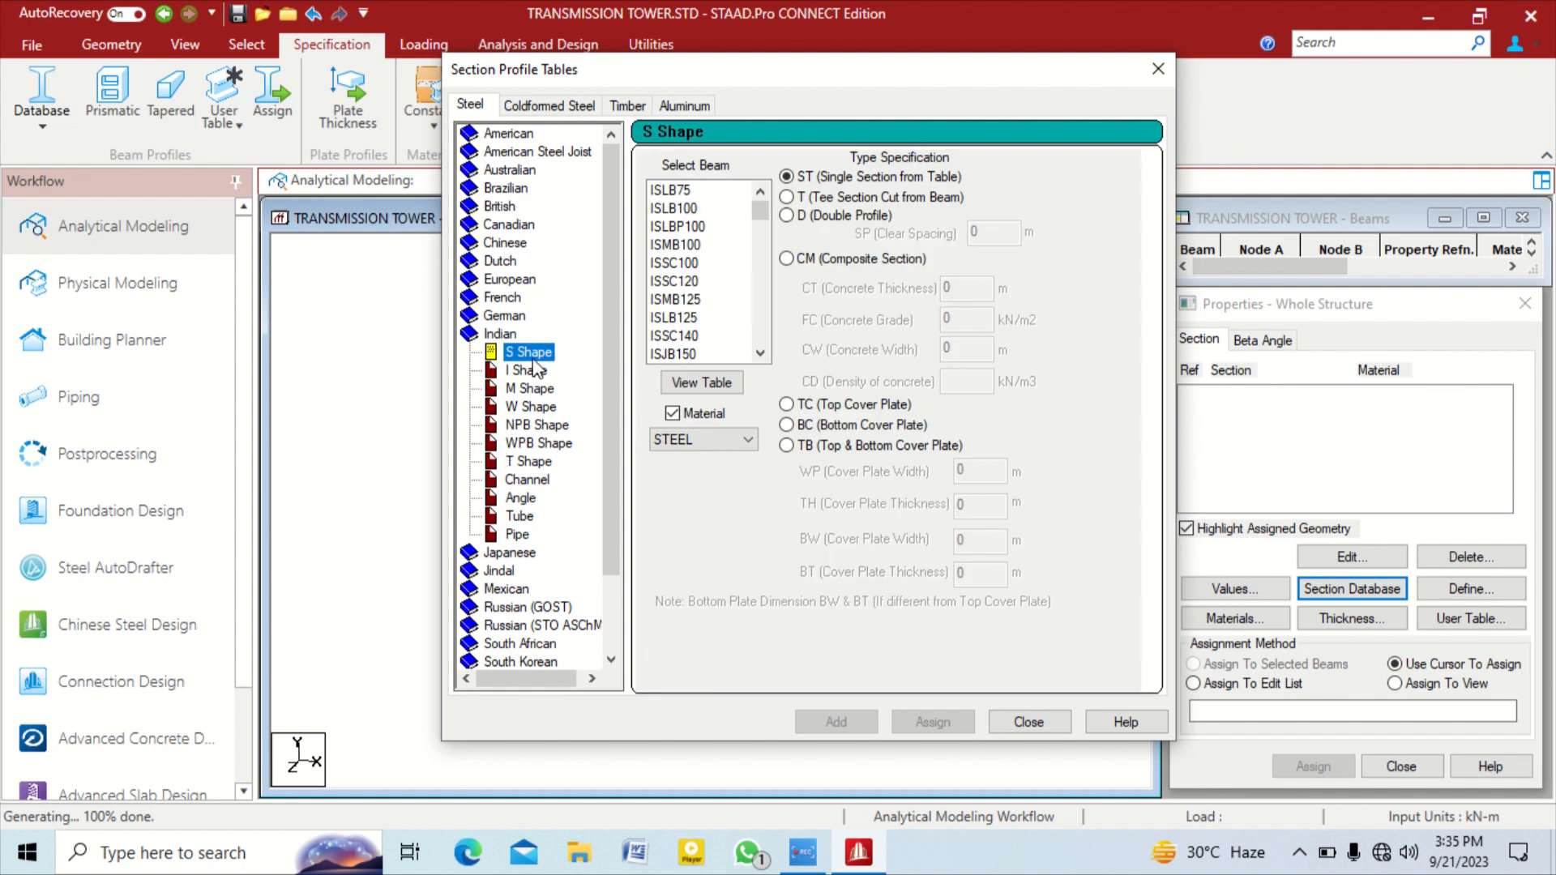
Add the Indian ISMB500 profile as a single section with material STEEL_355_NMM2
drag(760, 213, 756, 292)
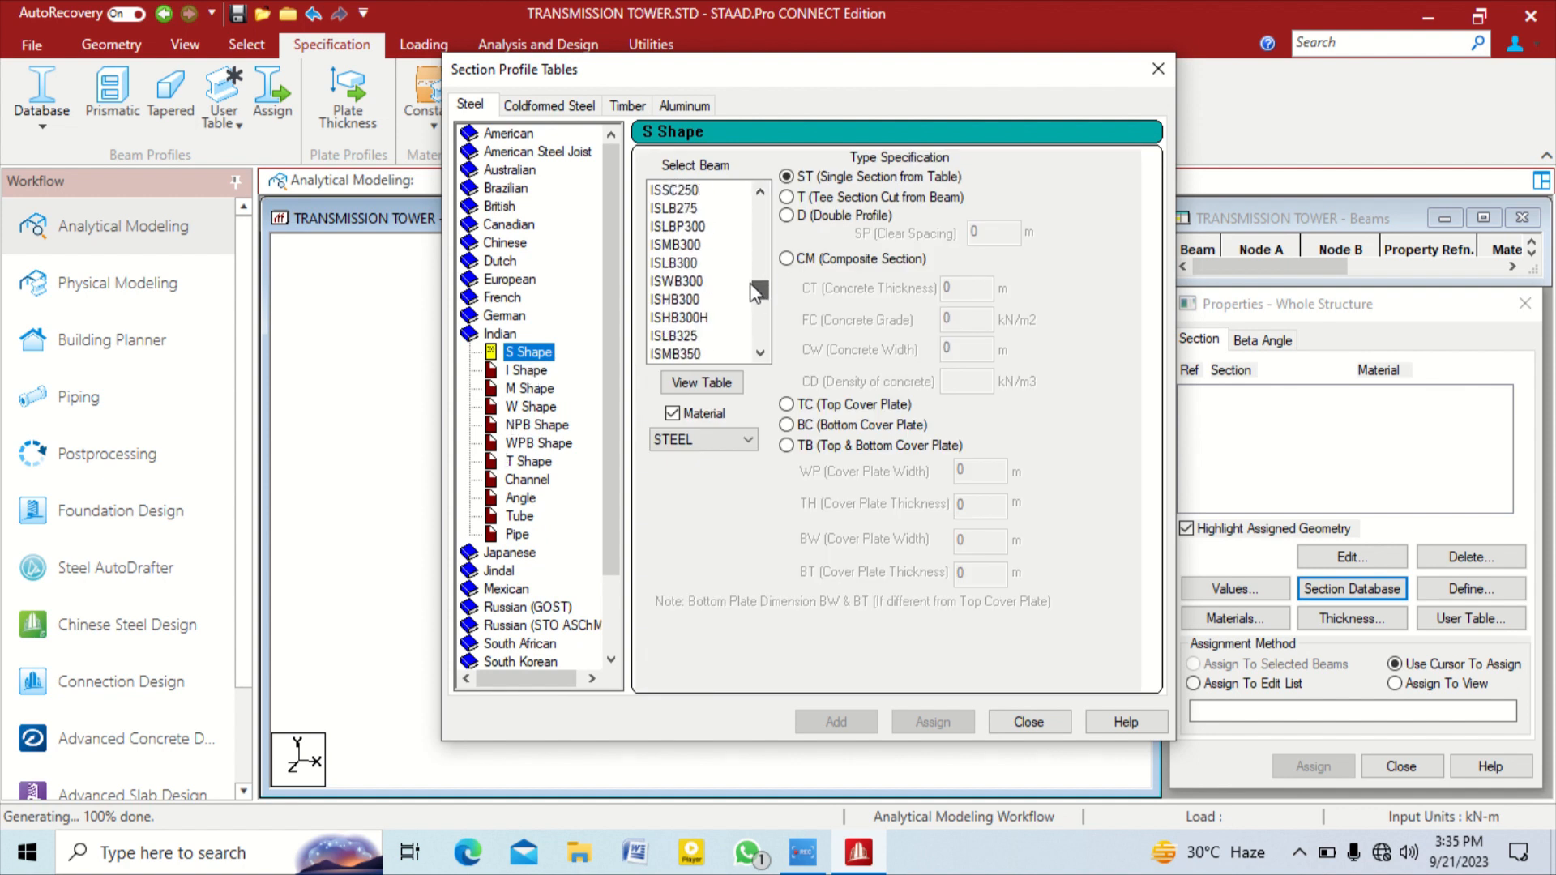
click(697, 245)
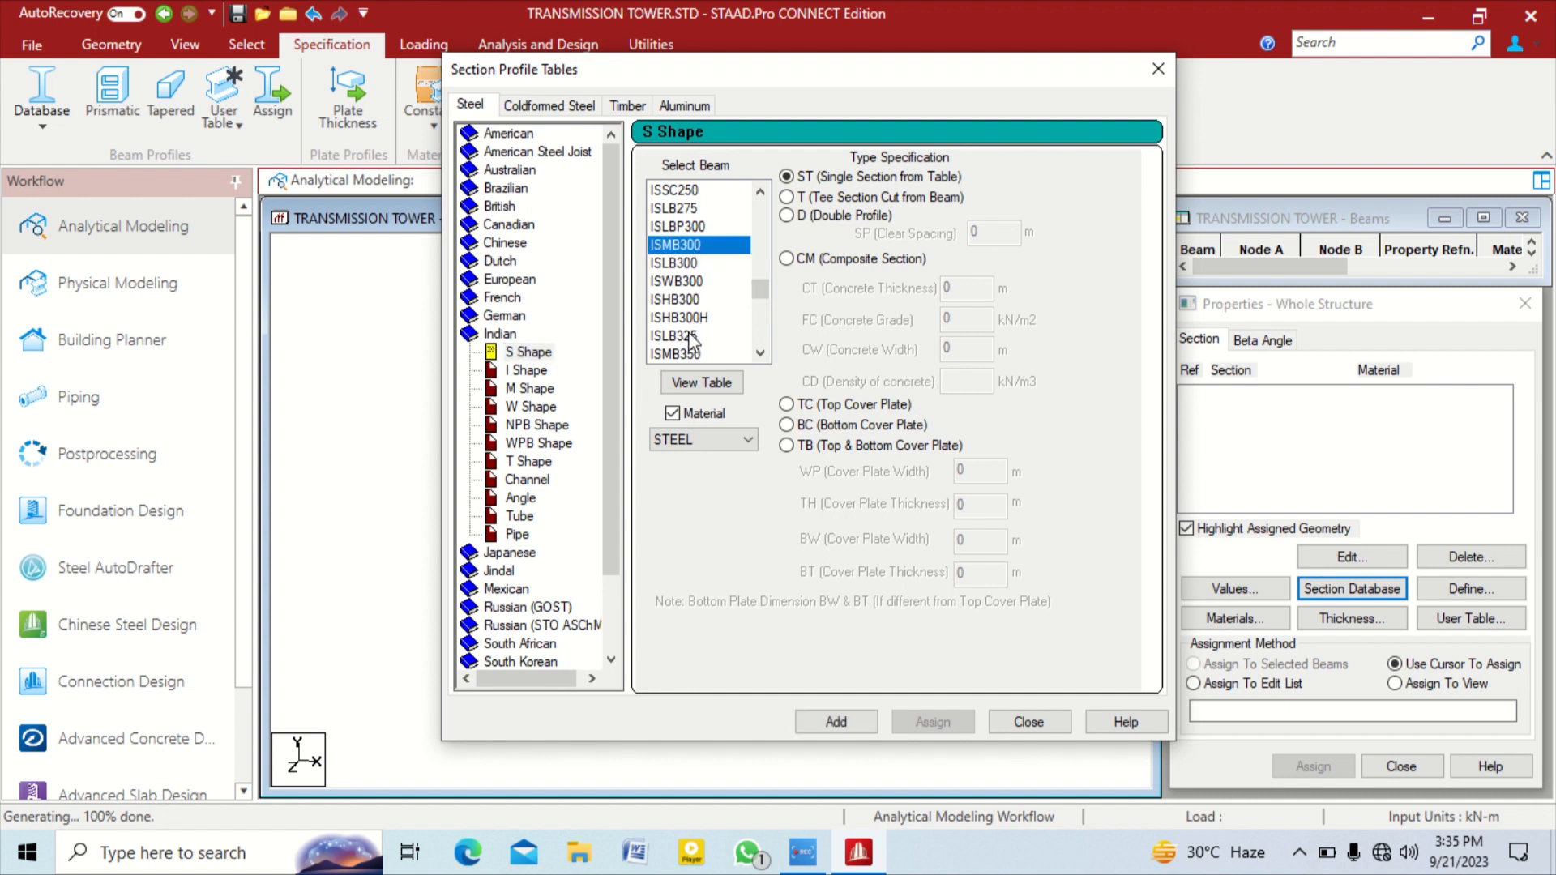
scroll(689, 340, down, 6)
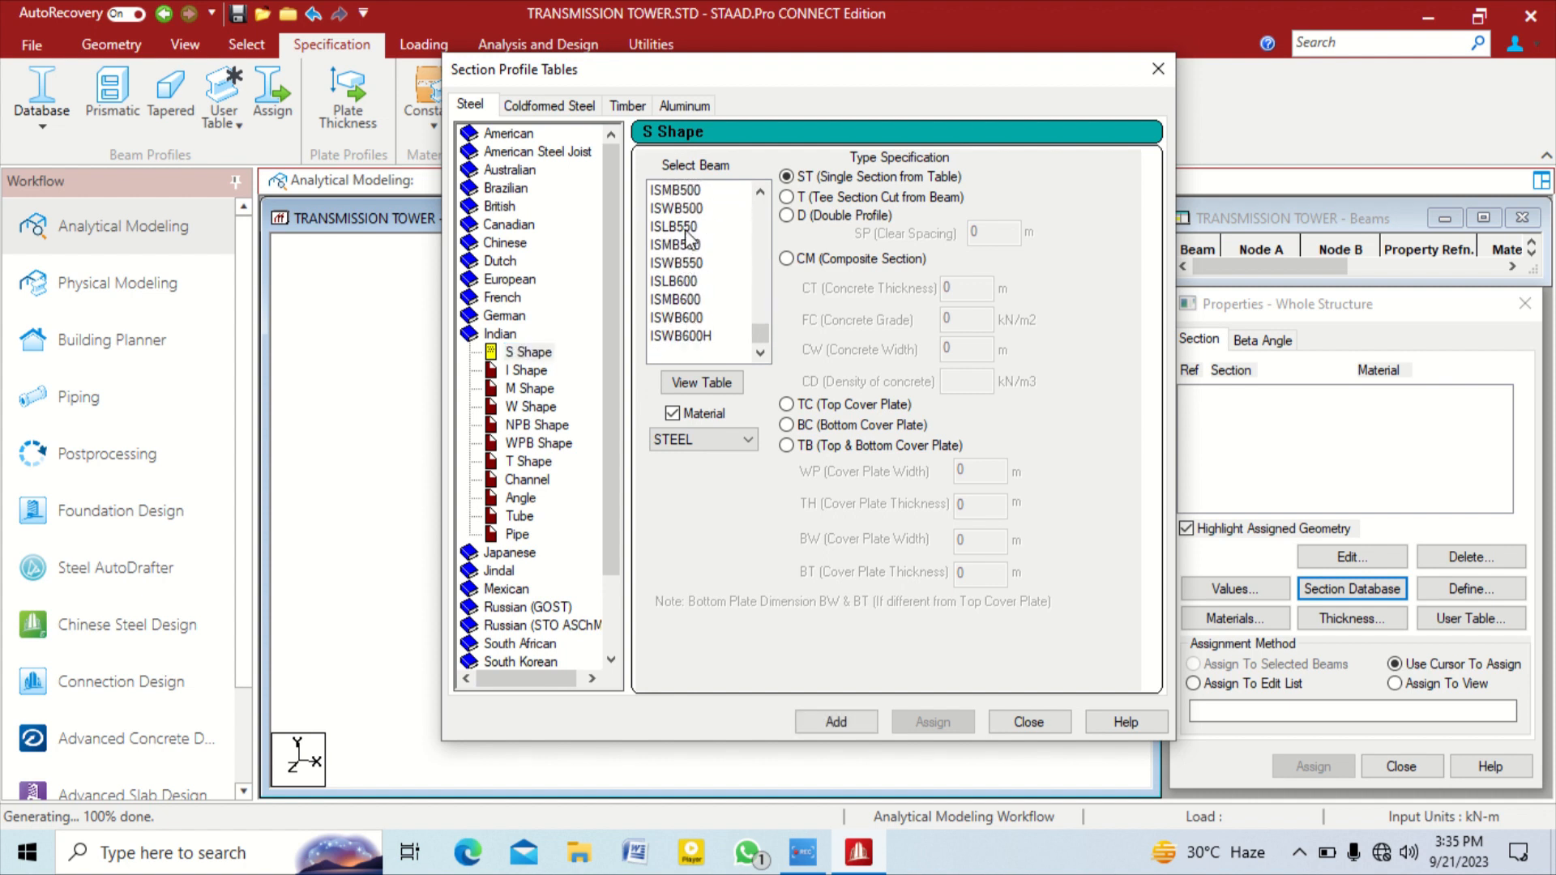
click(689, 191)
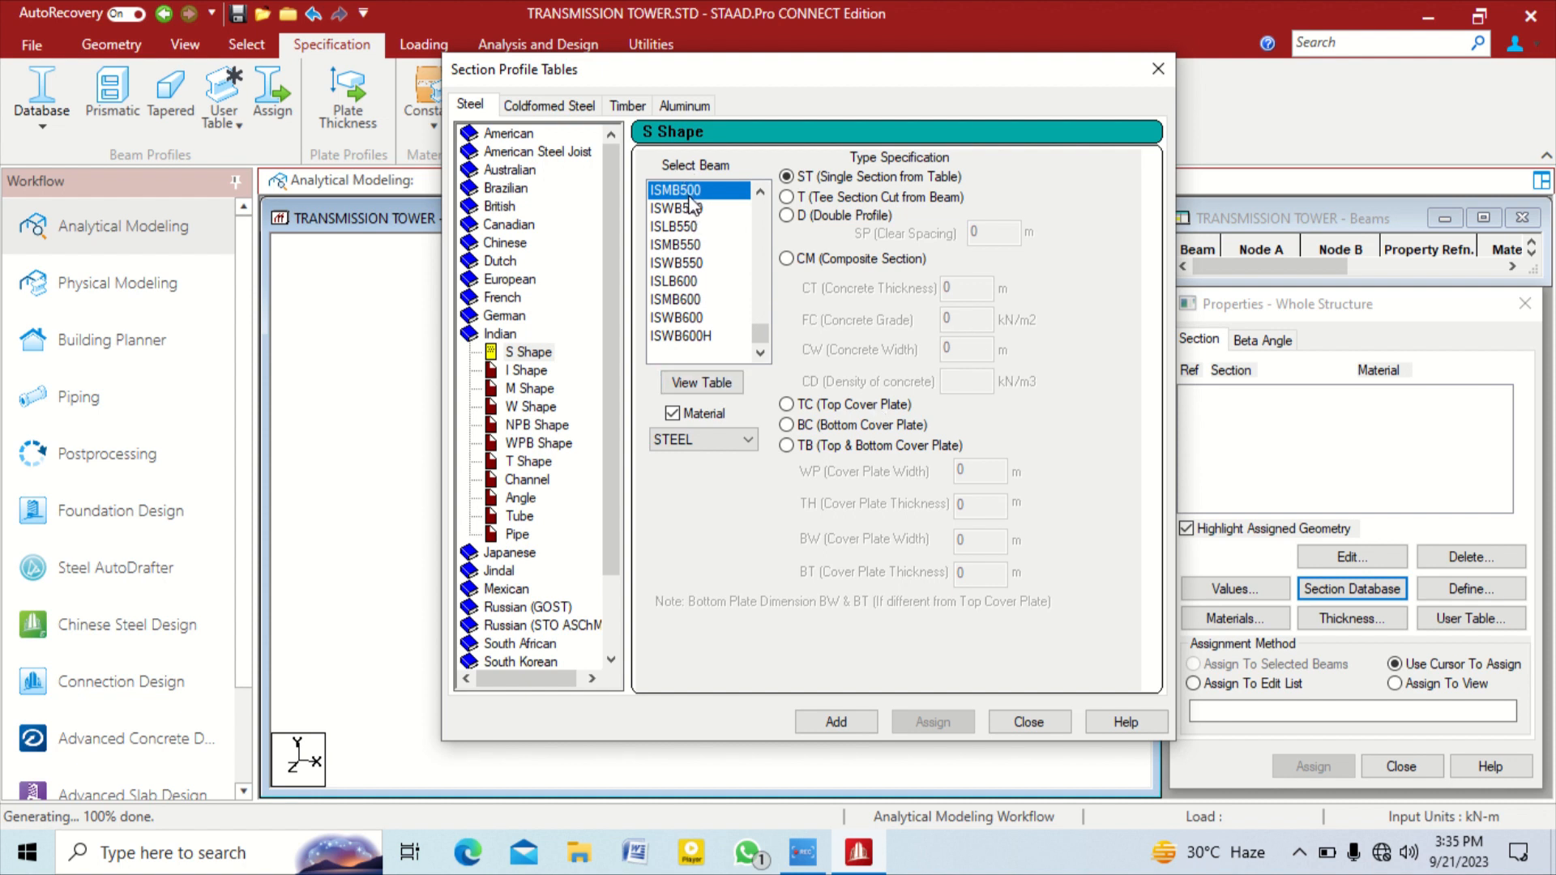
click(747, 440)
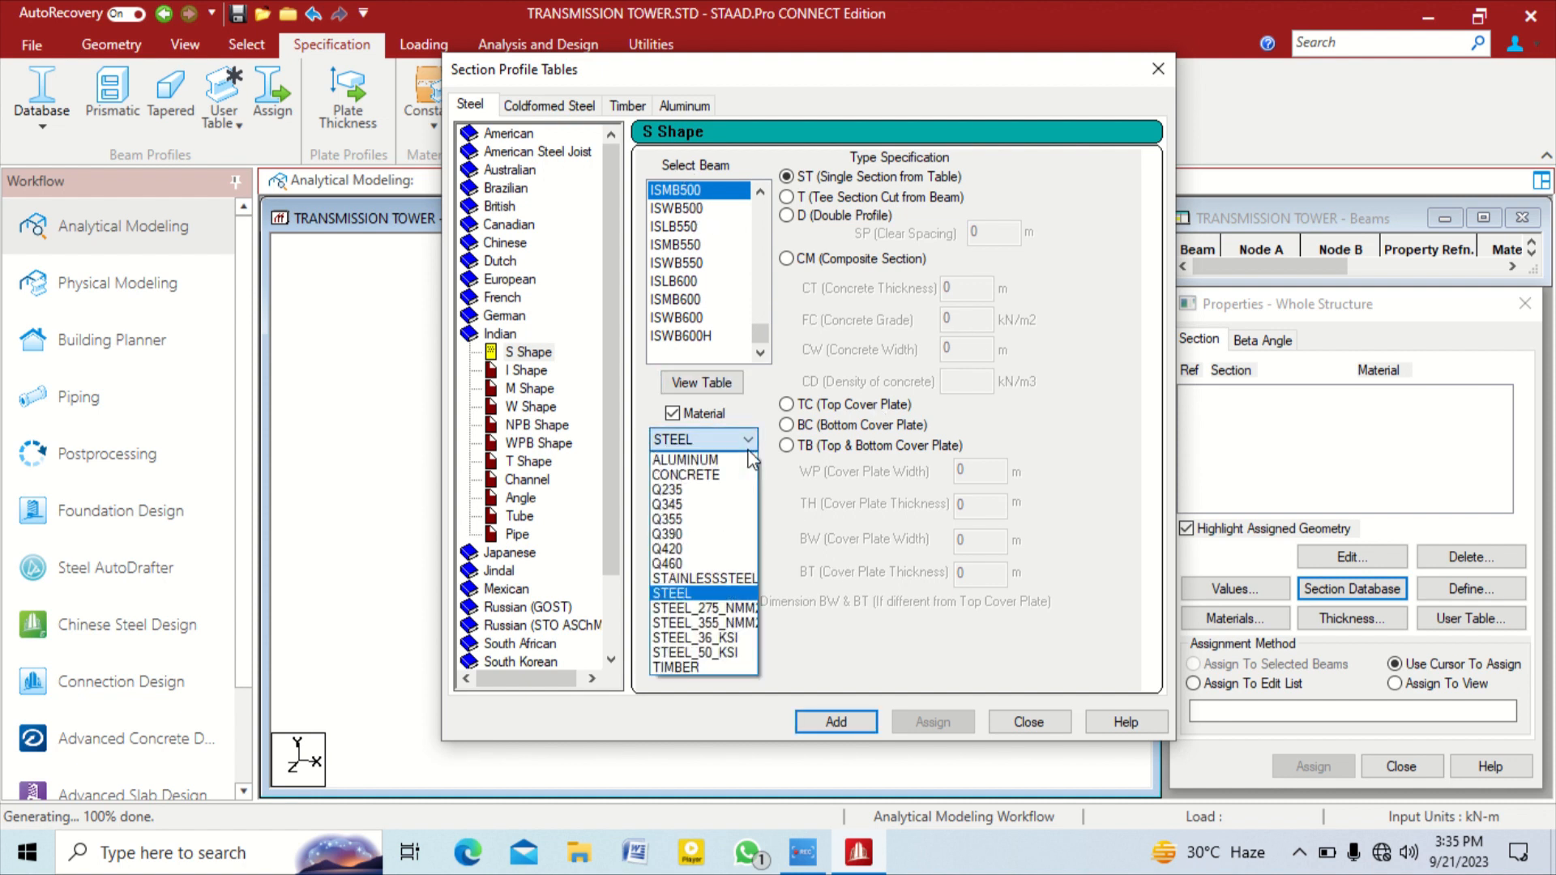
click(705, 628)
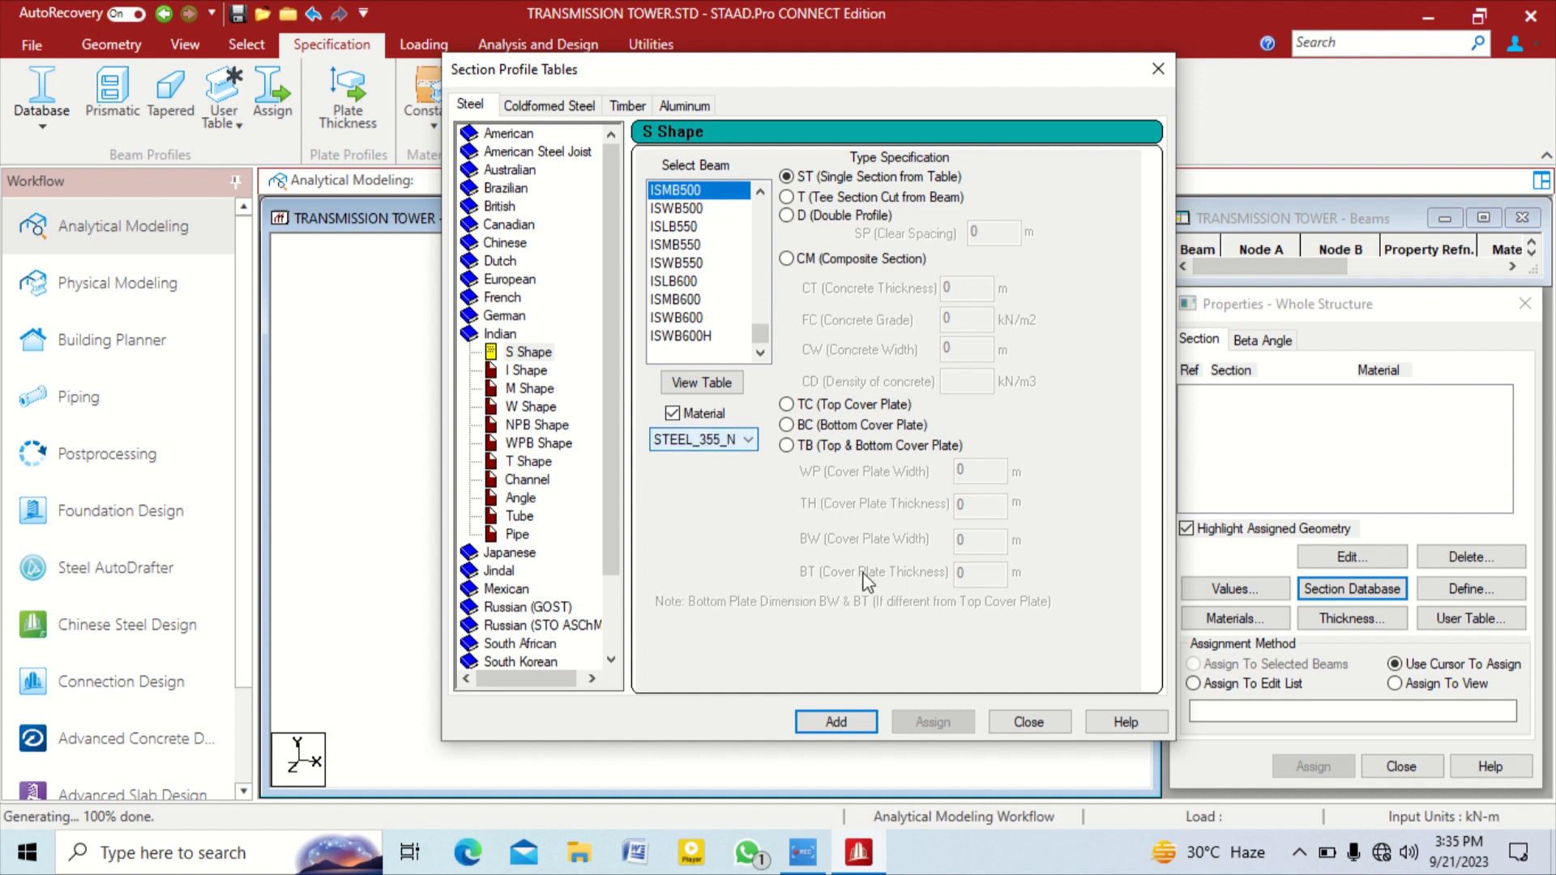
click(837, 723)
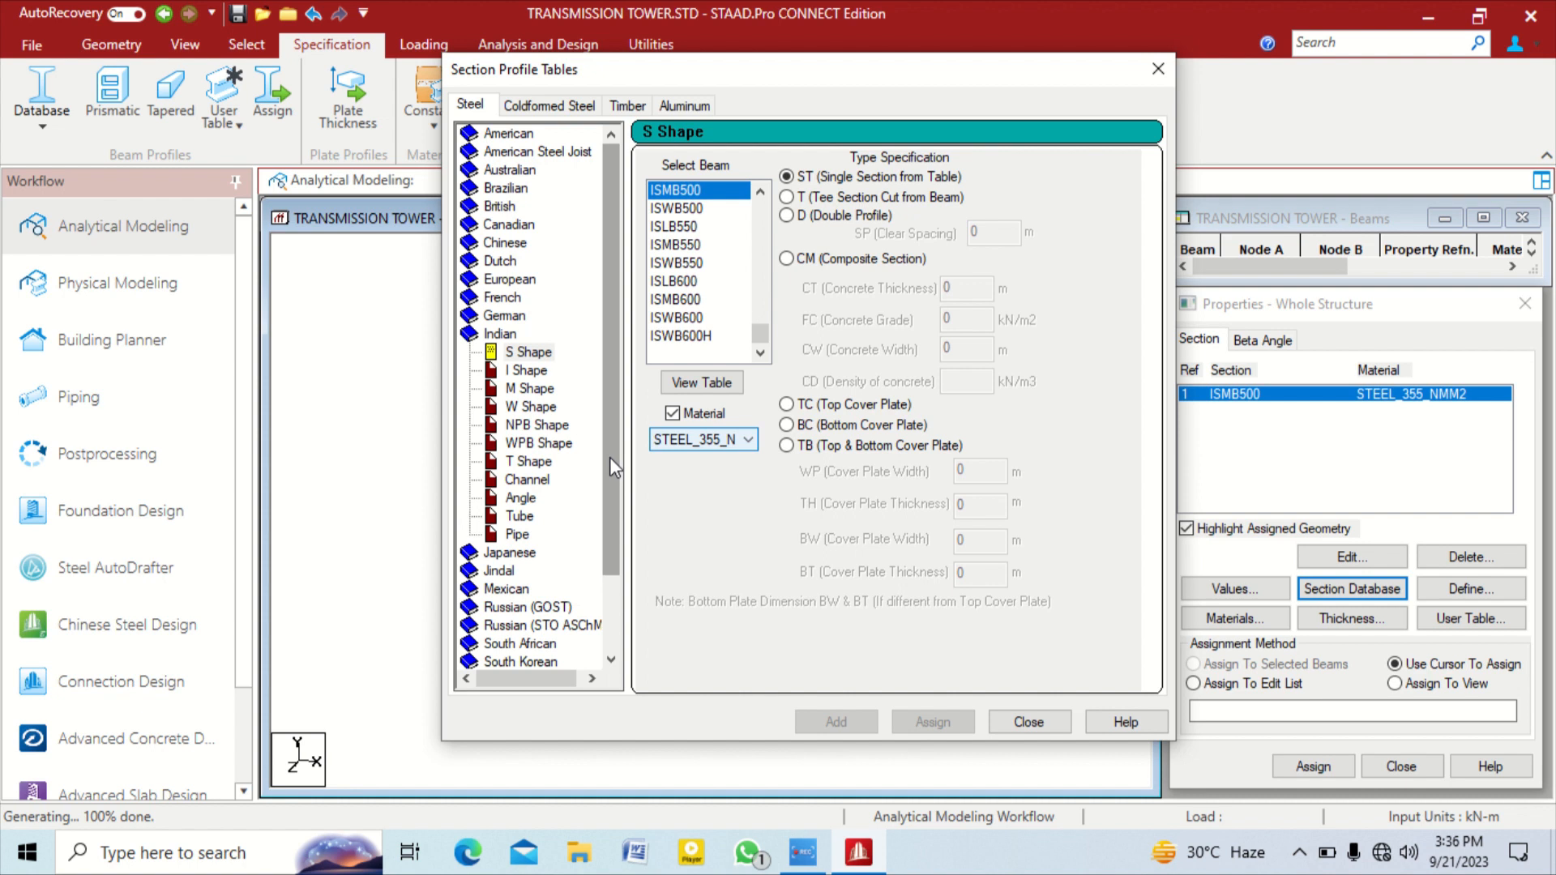
Add the Indian angle ISA150x150x15 as a single section with material STEEL_355_NMM2 and close the section tables
scroll(610, 457, down, 2)
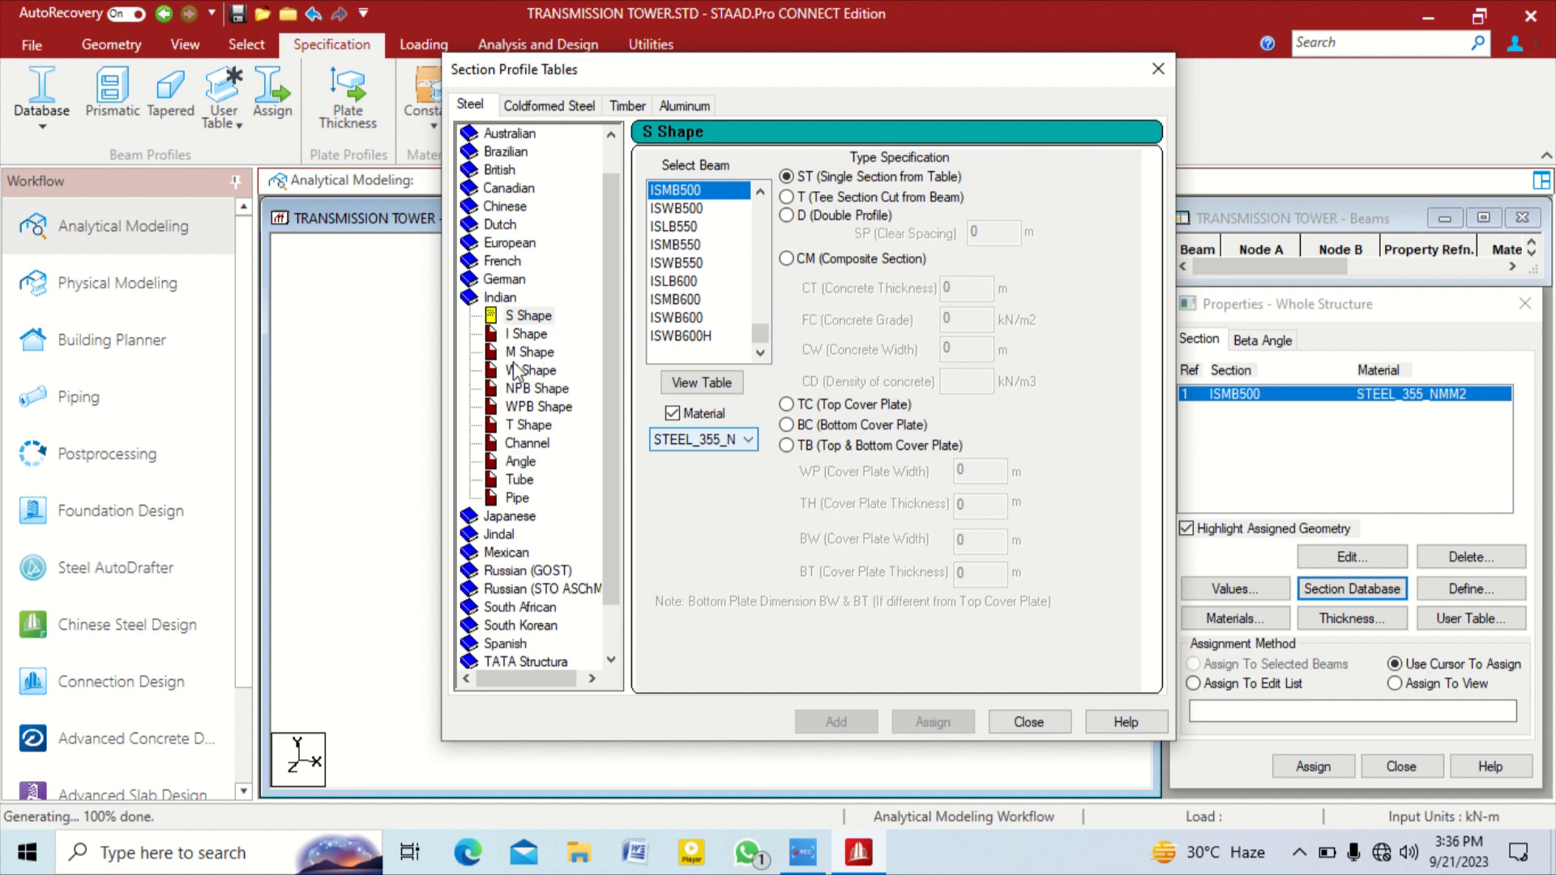
click(520, 461)
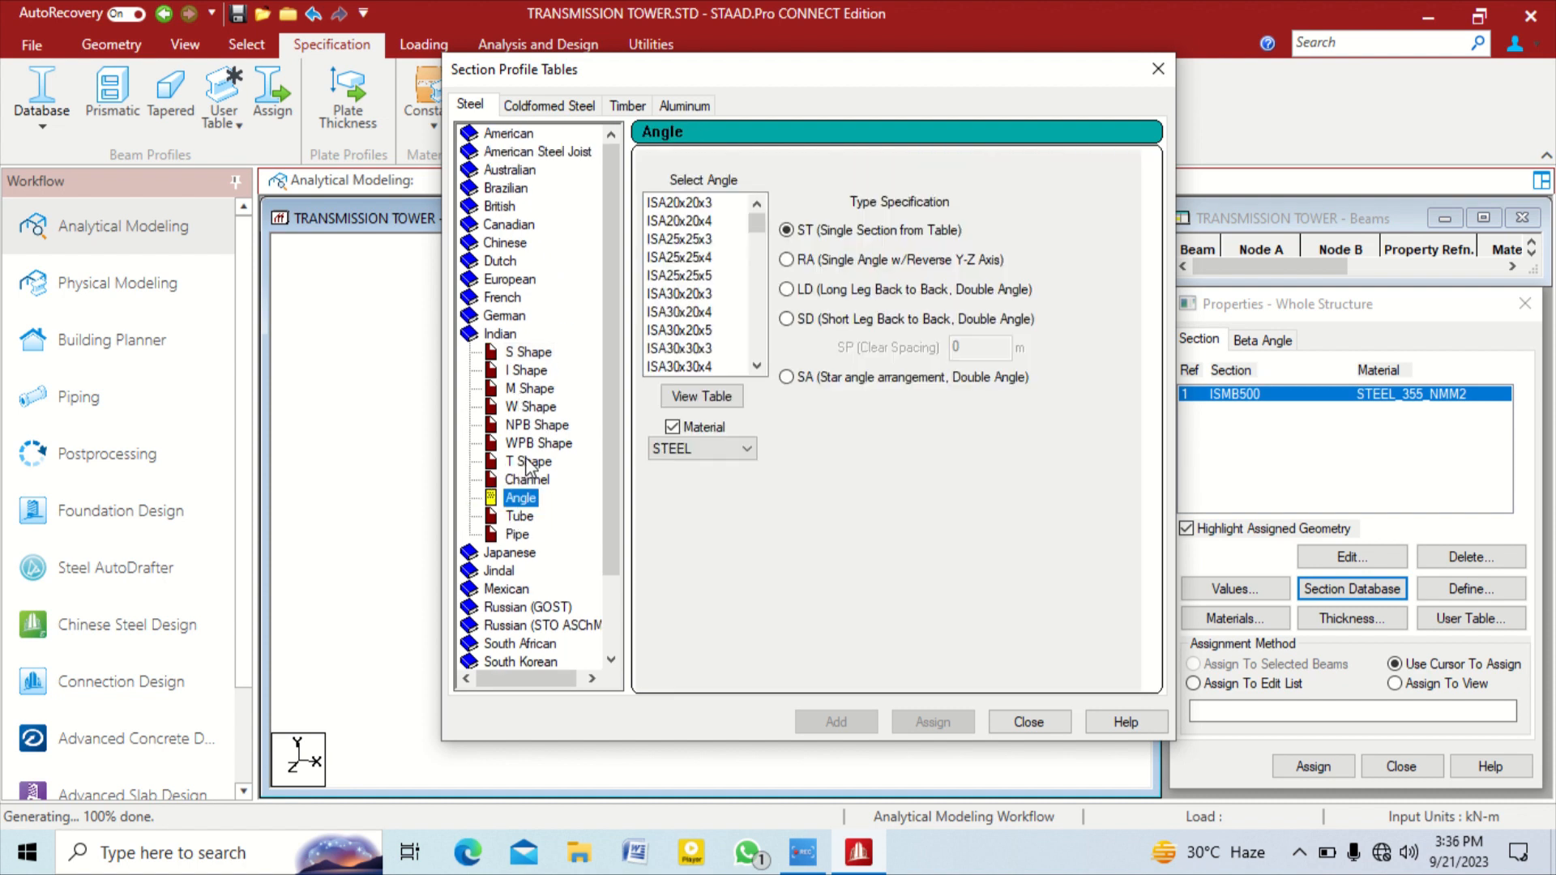
drag(756, 224, 756, 347)
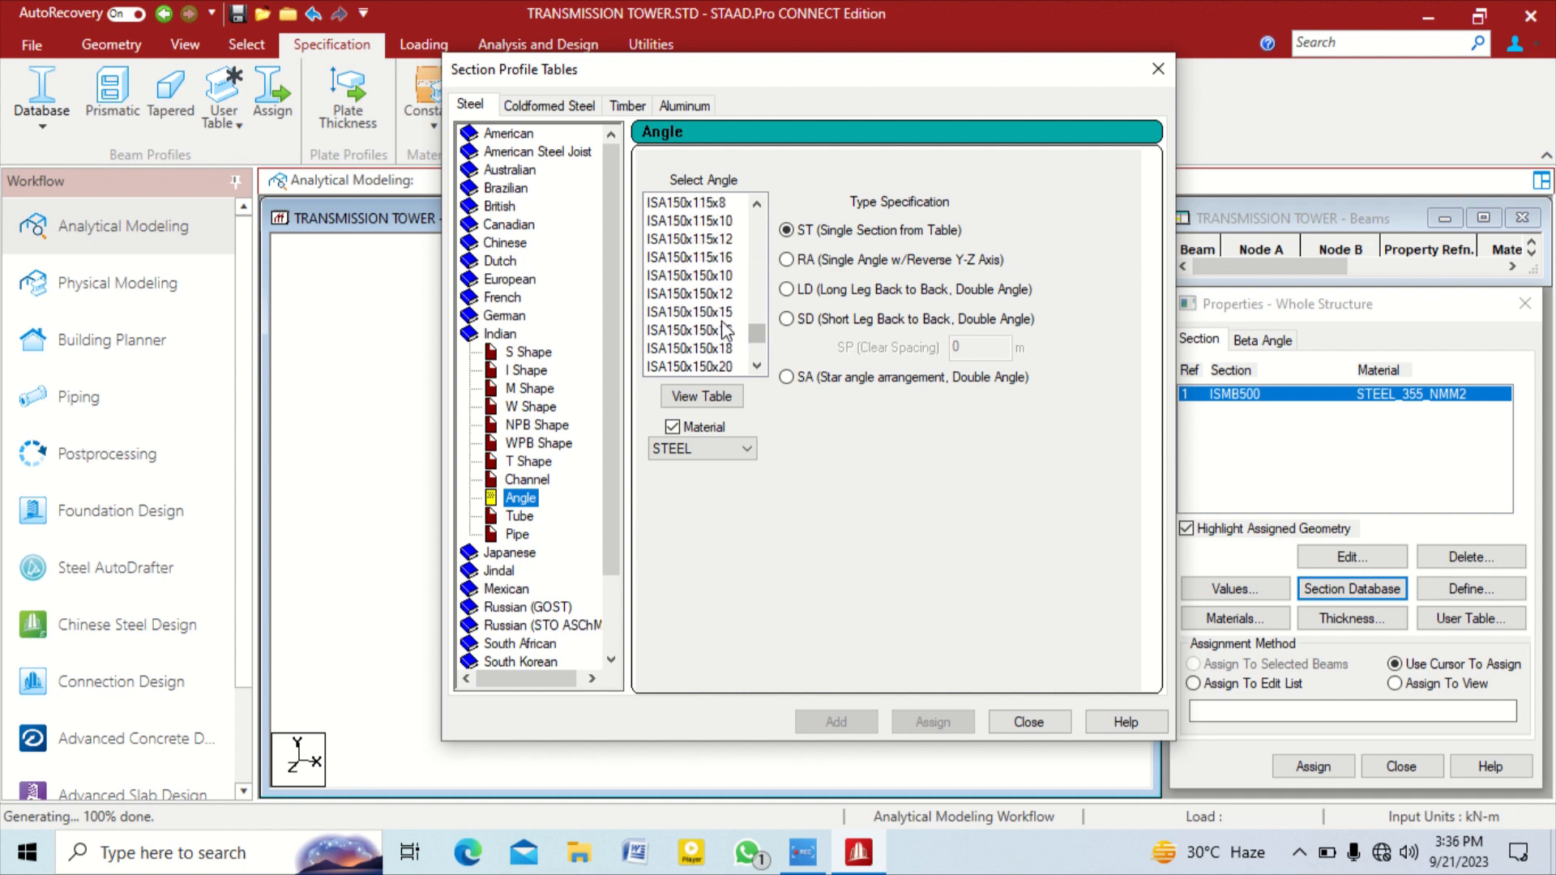
click(719, 313)
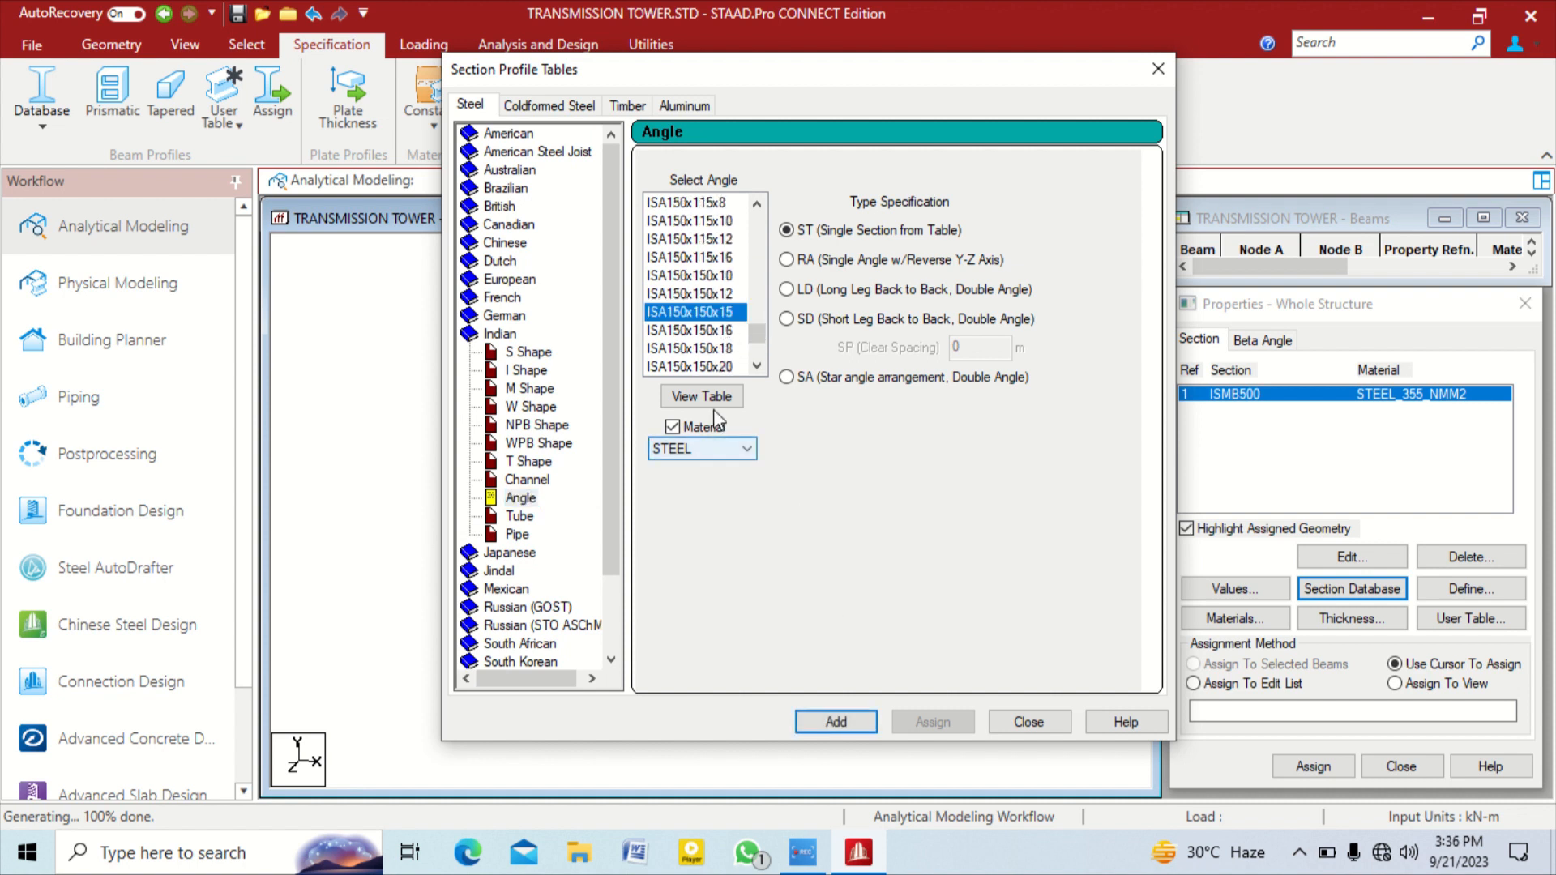
click(727, 449)
click(716, 637)
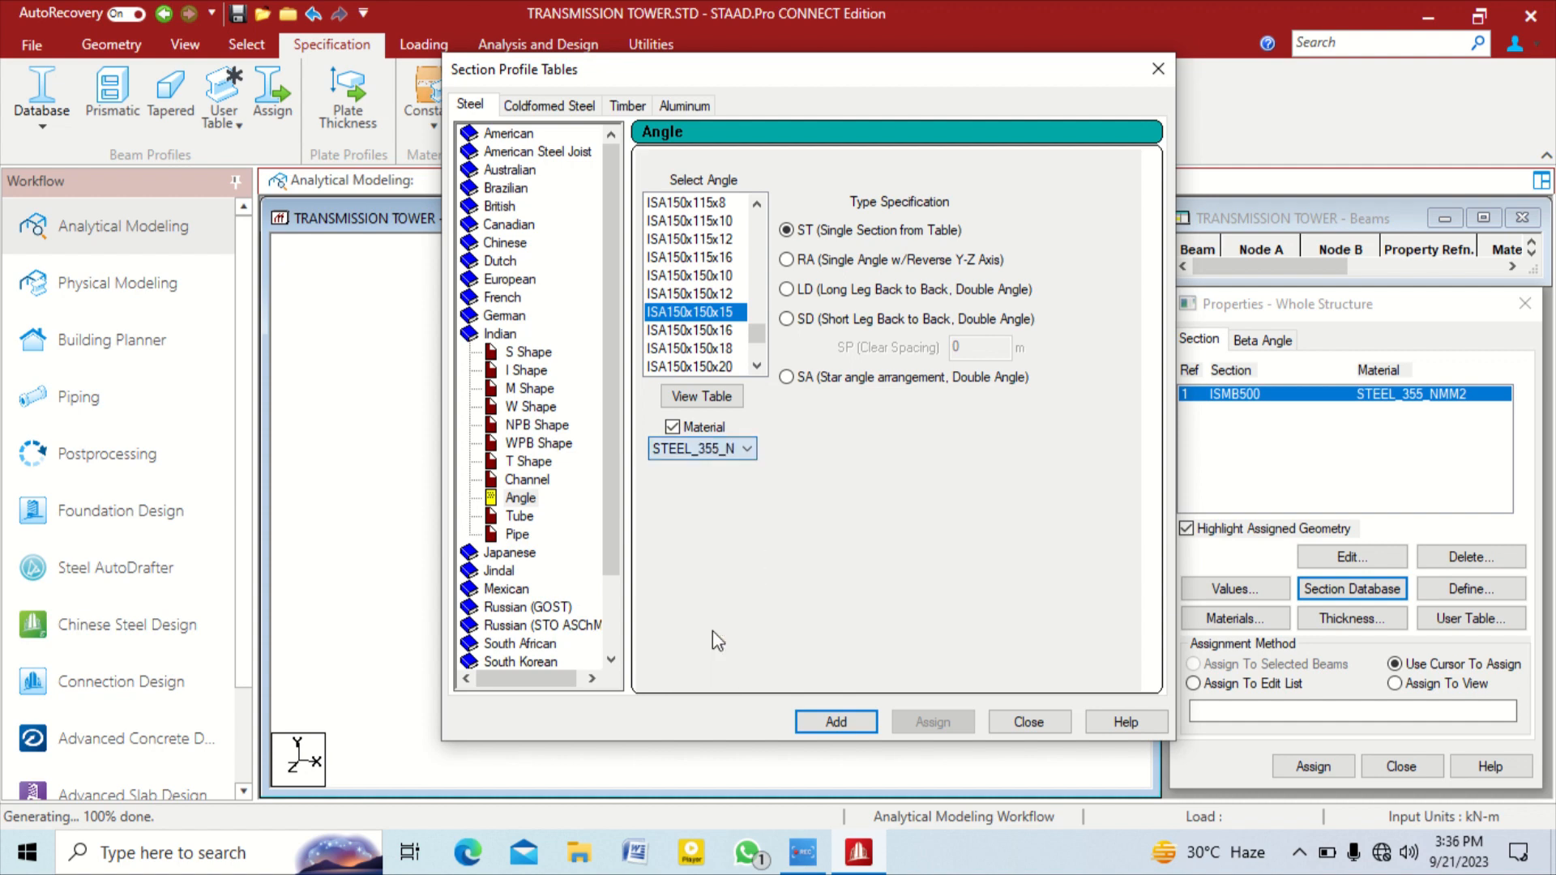
click(823, 725)
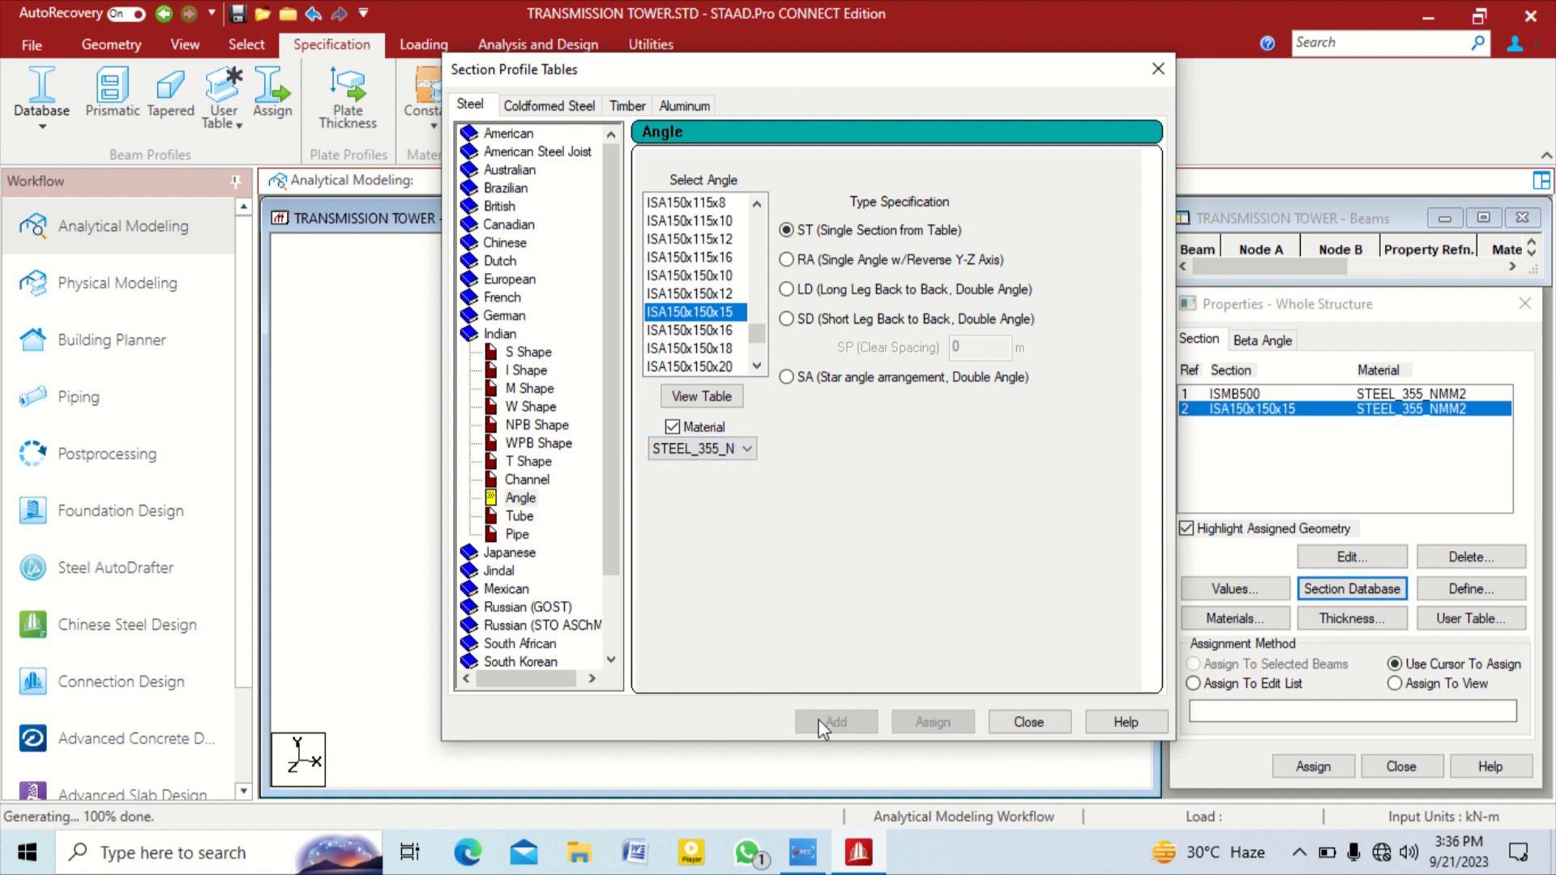
click(1013, 722)
Choose ISMB500 as the section for assignment and display the complete tower in front view
click(1257, 397)
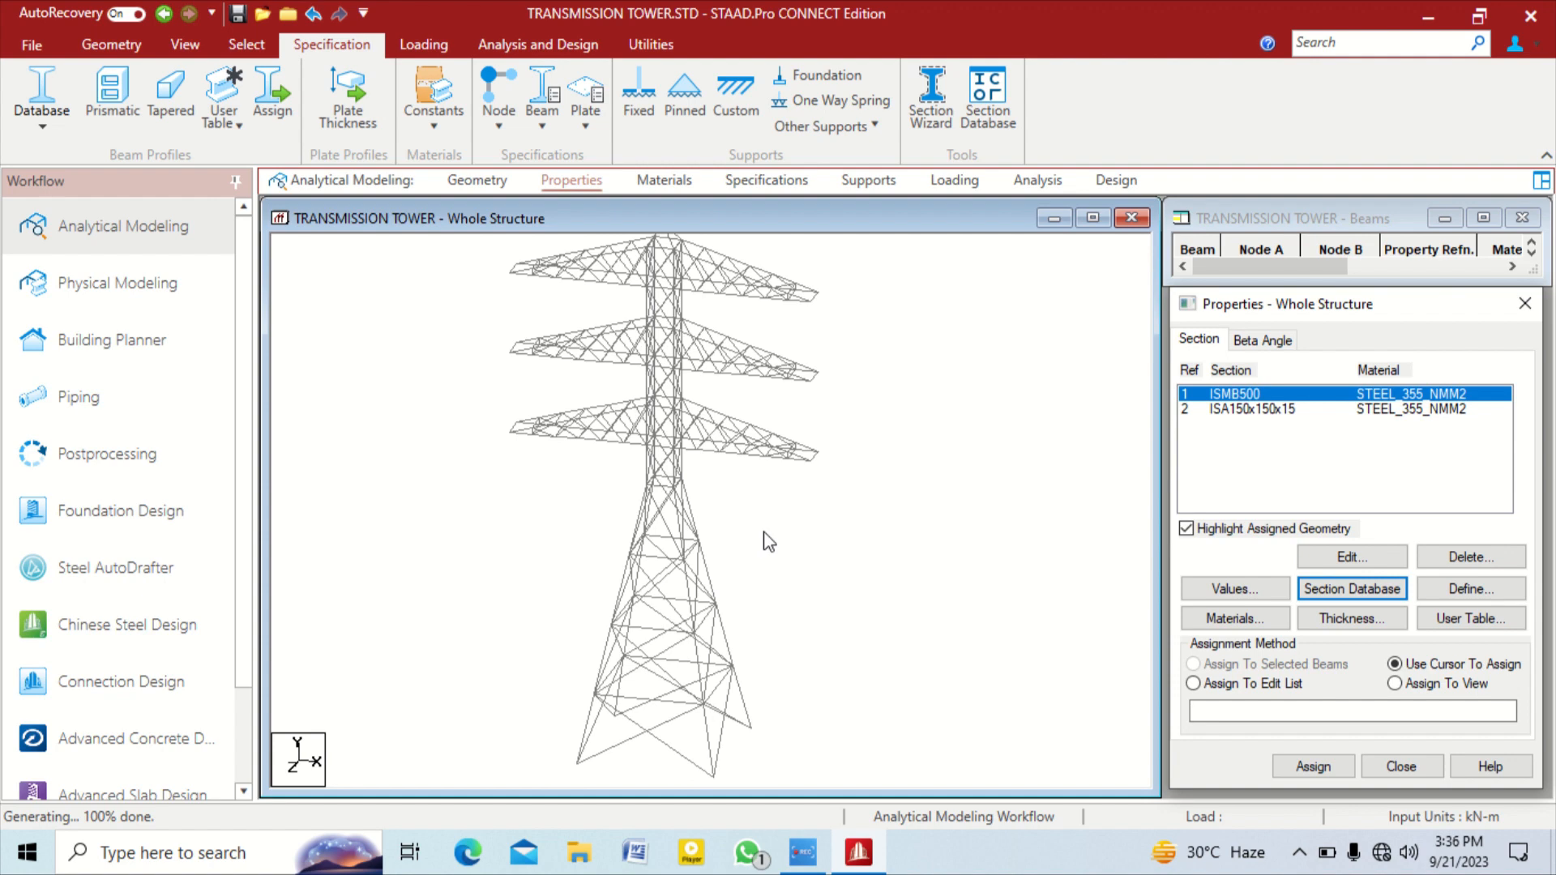
scroll(765, 540, down, 2)
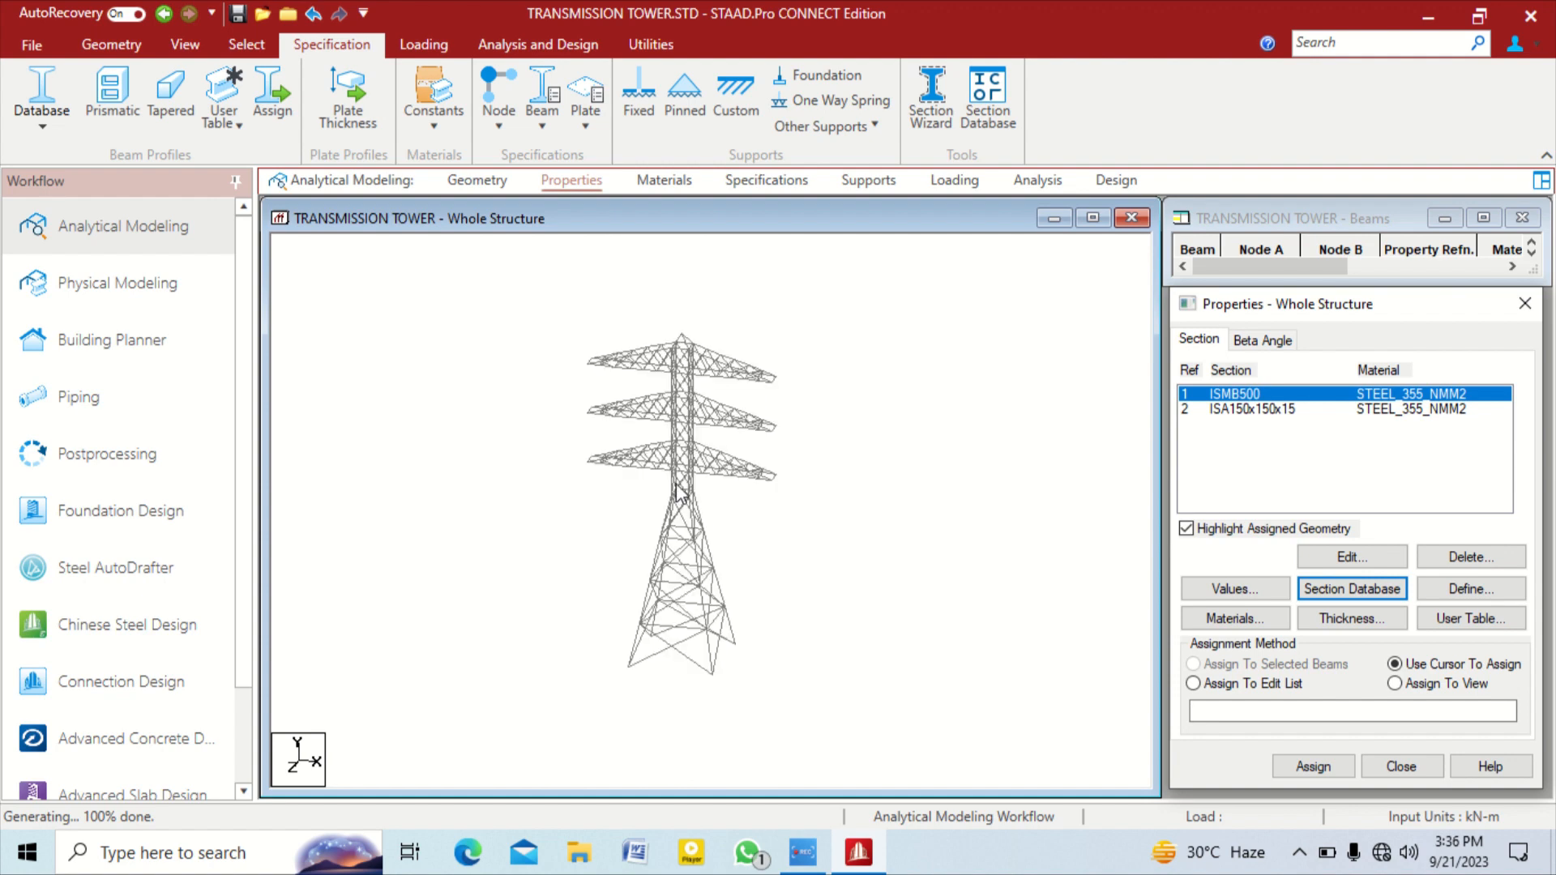
scroll(818, 489, up, 2)
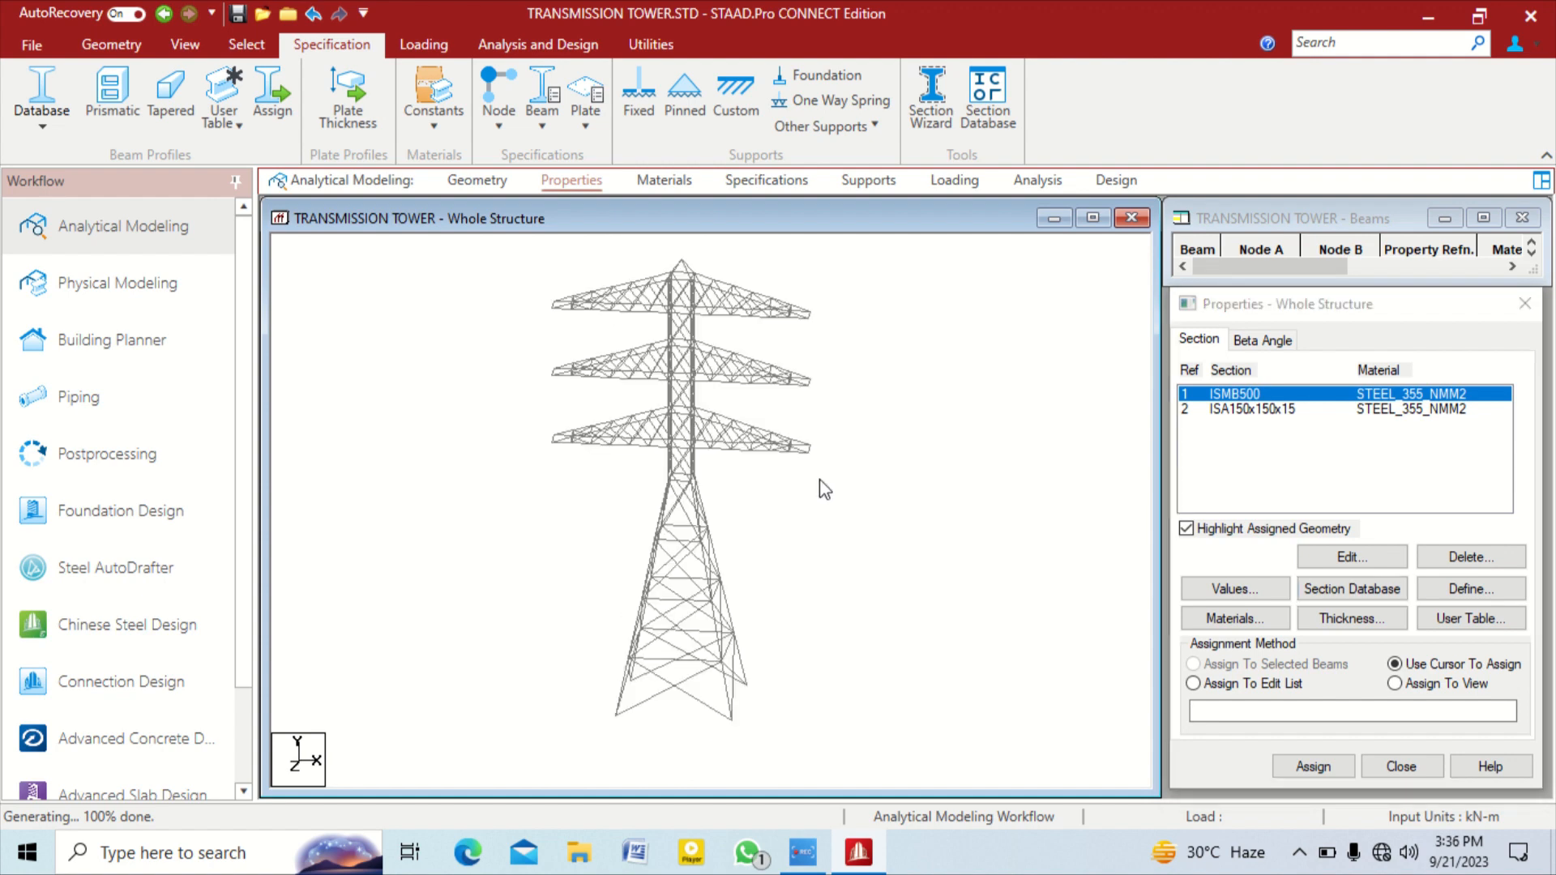
middle_drag(649, 562, 1014, 514)
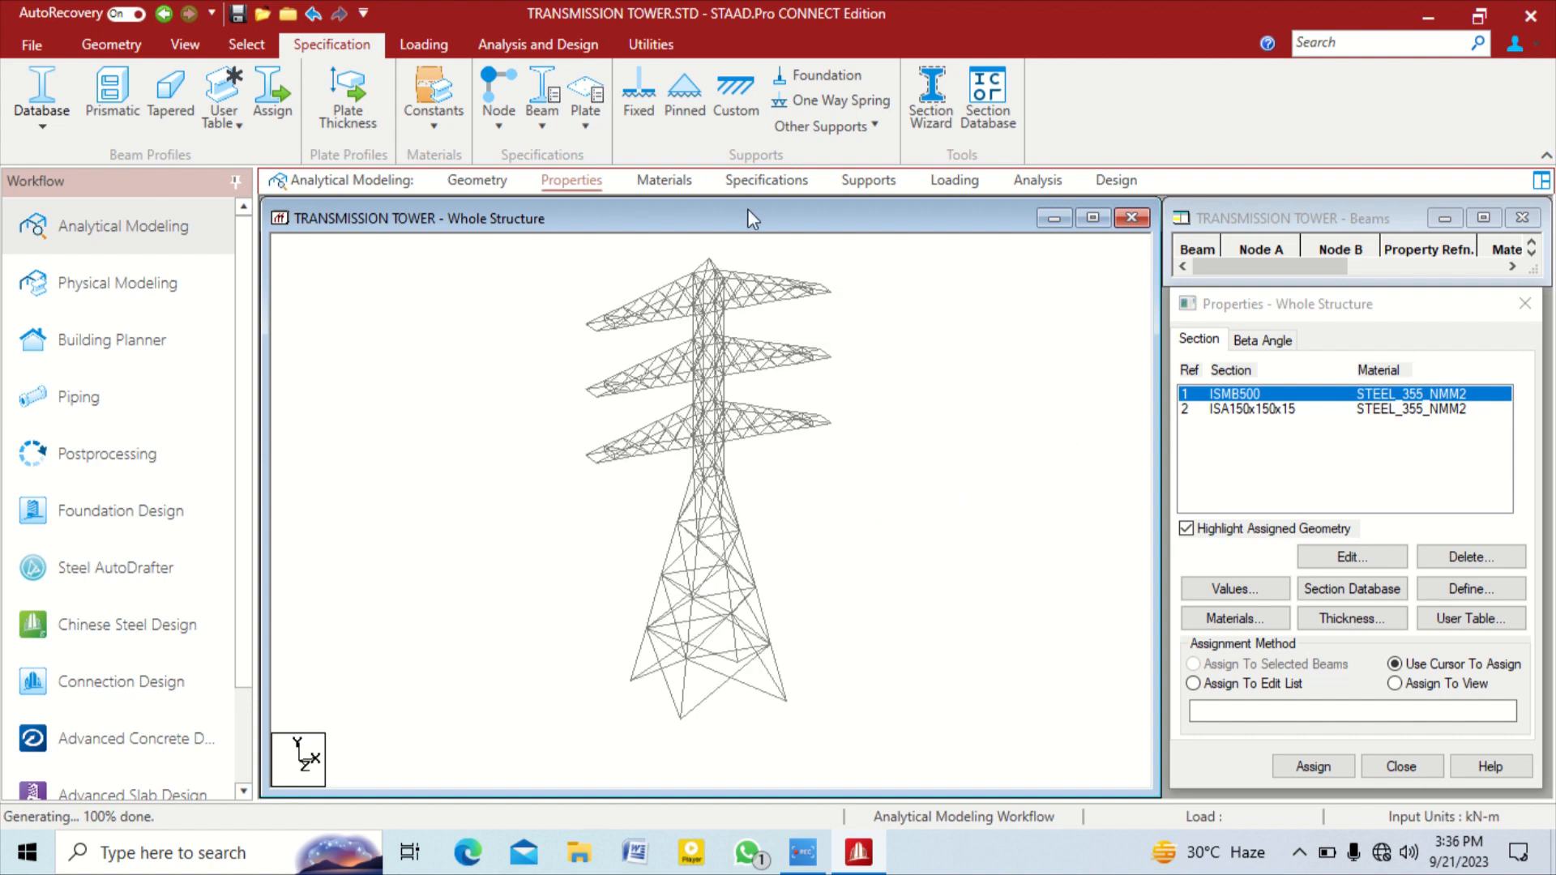
click(133, 47)
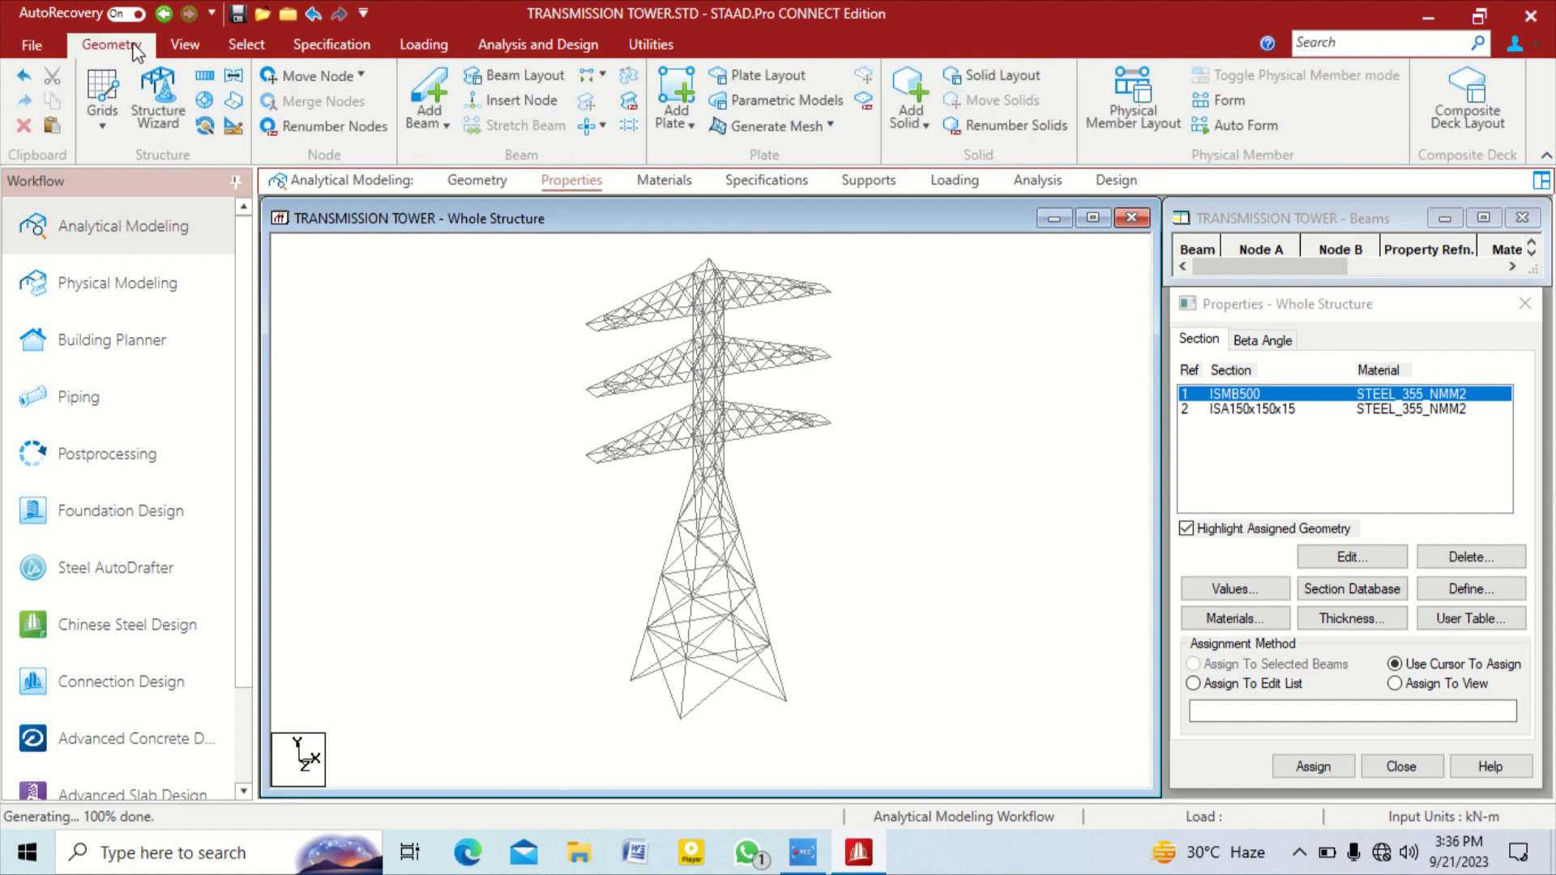
click(185, 45)
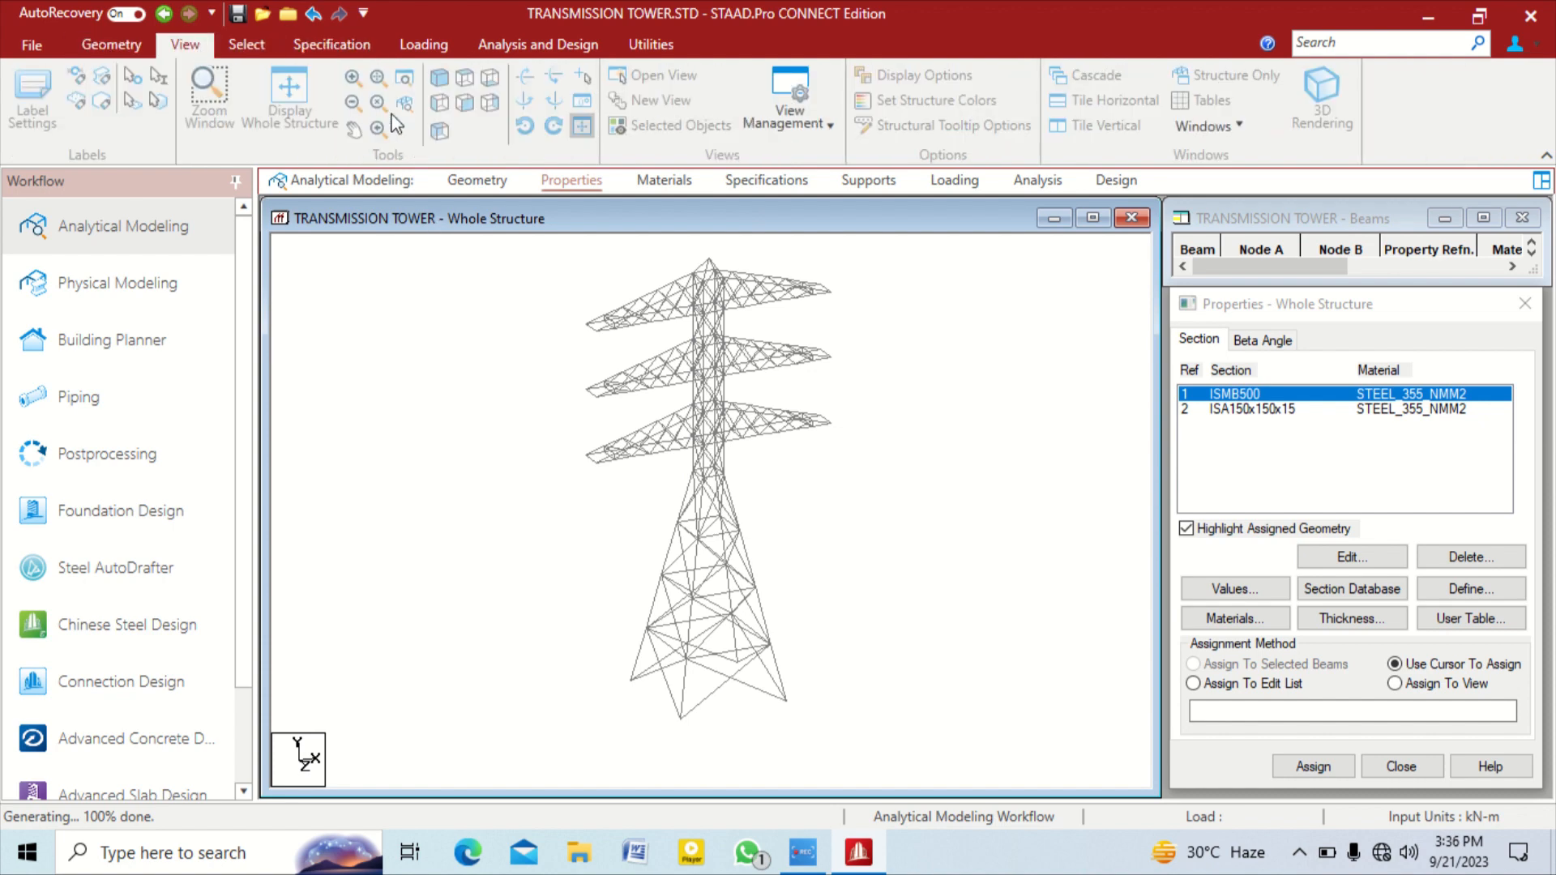
click(465, 103)
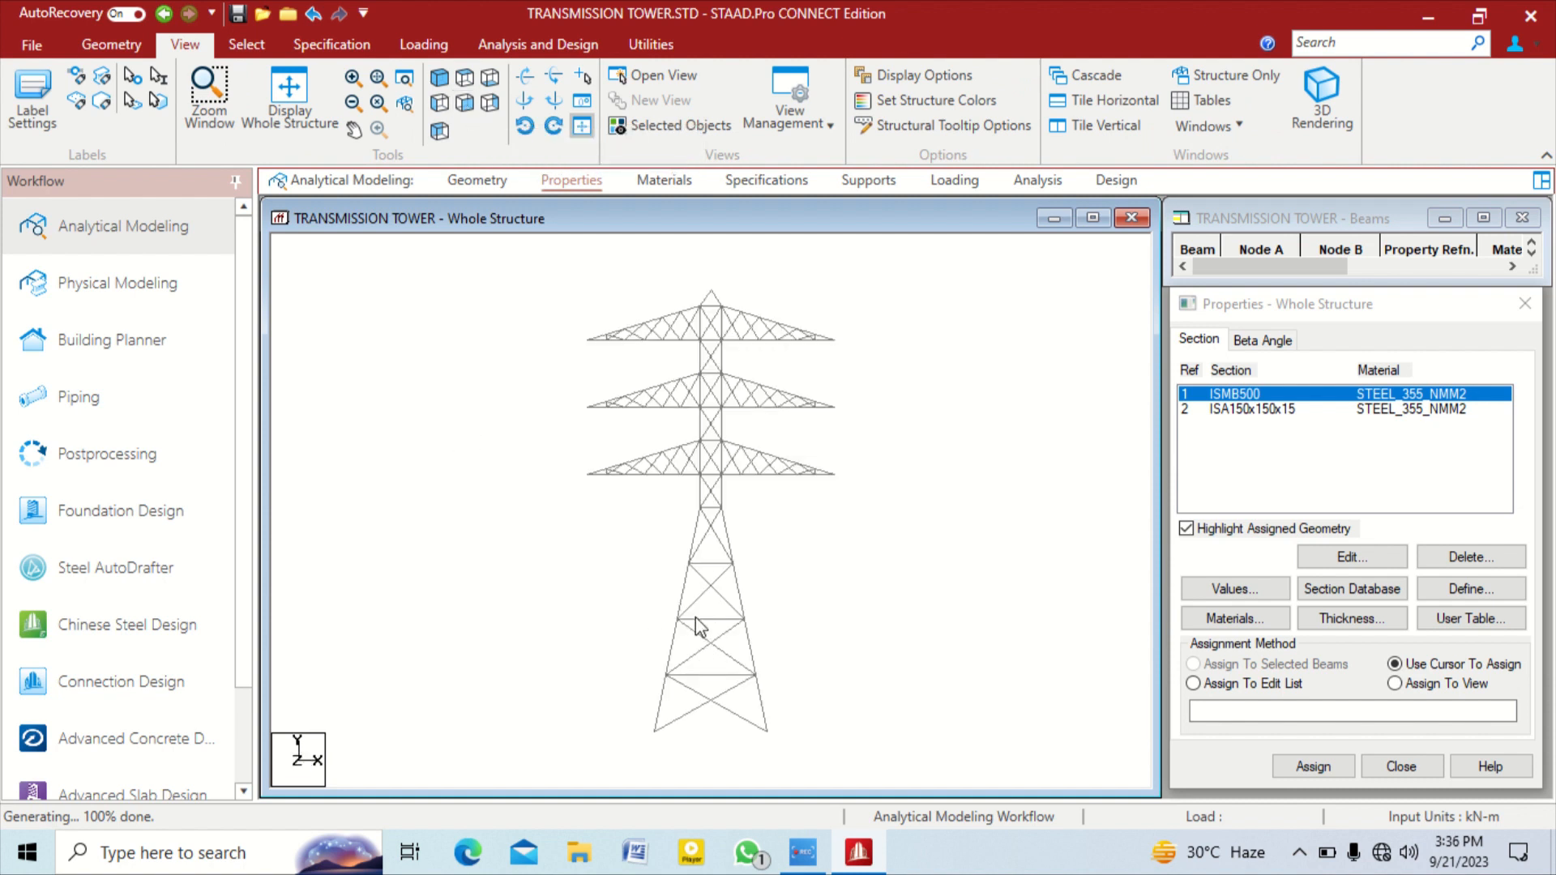
scroll(695, 617, up, 3)
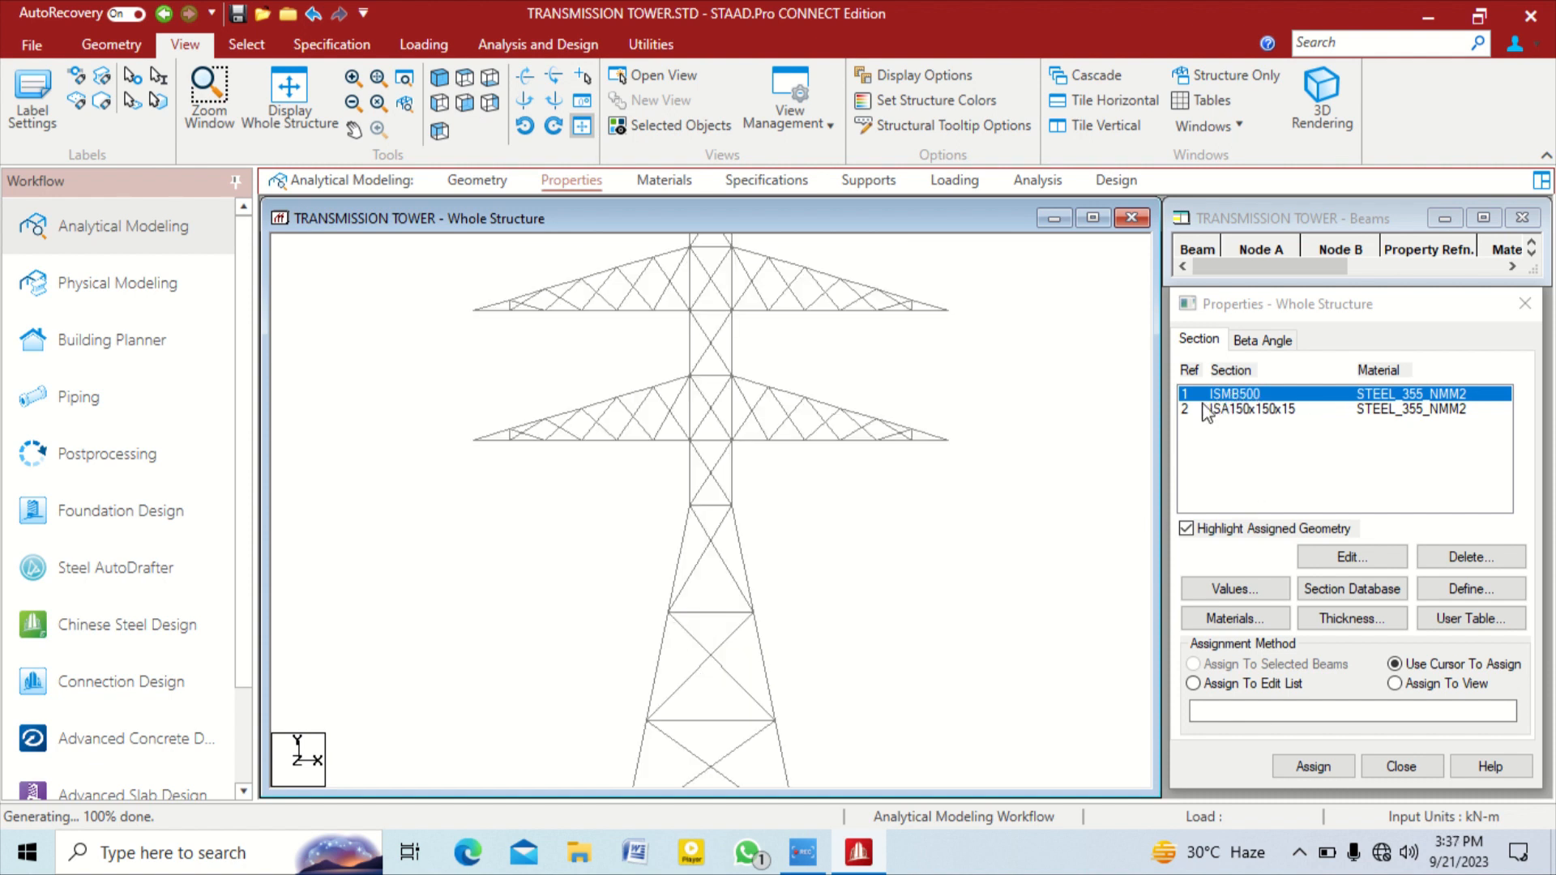
scroll(804, 650, down, 1)
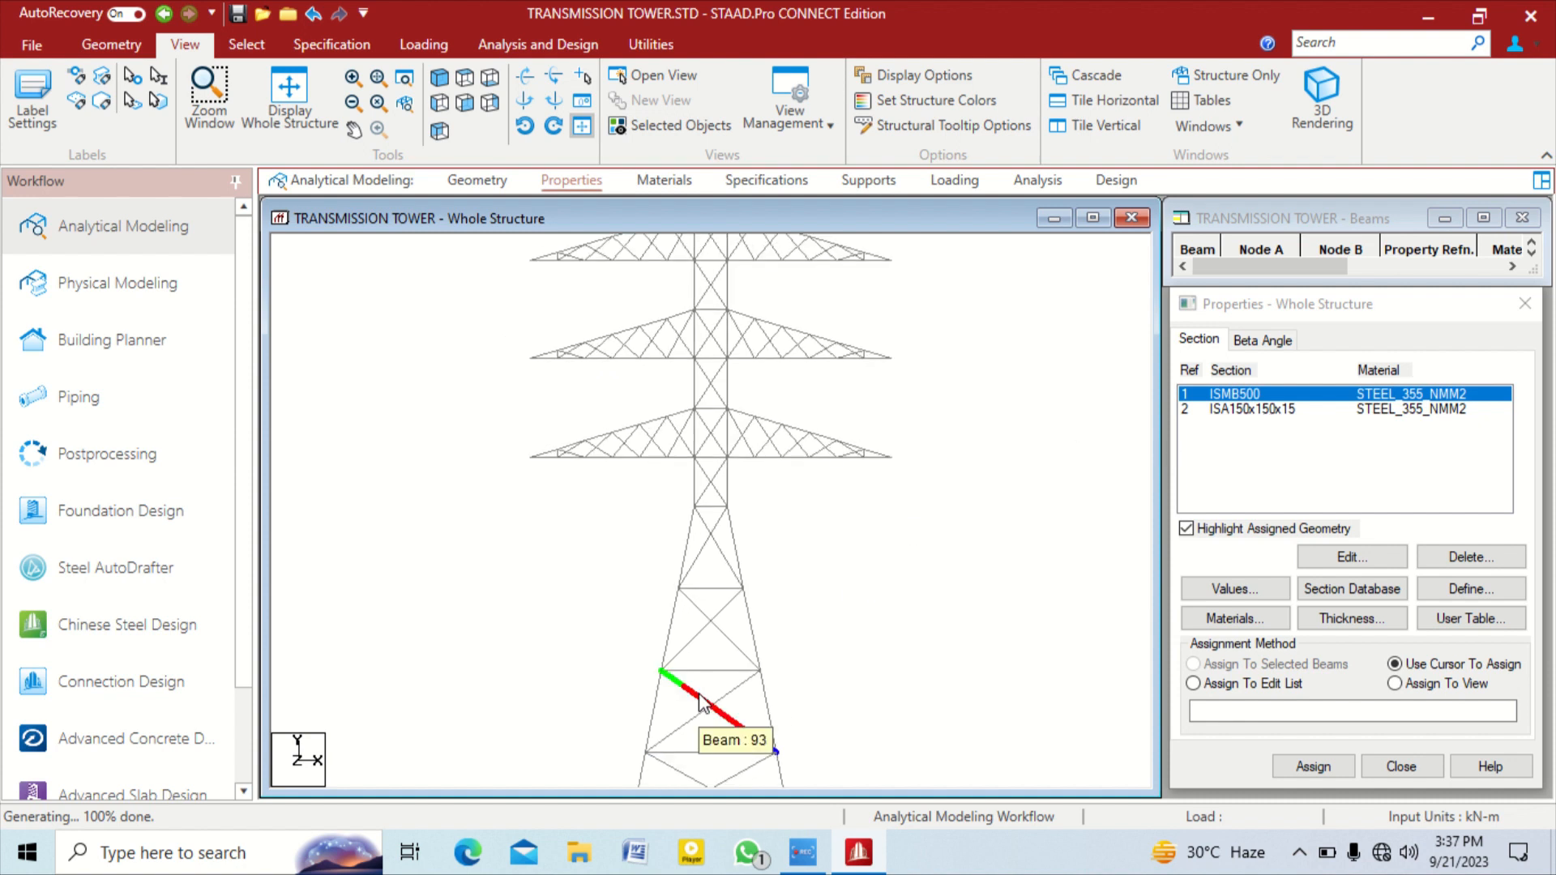
scroll(704, 704, down, 2)
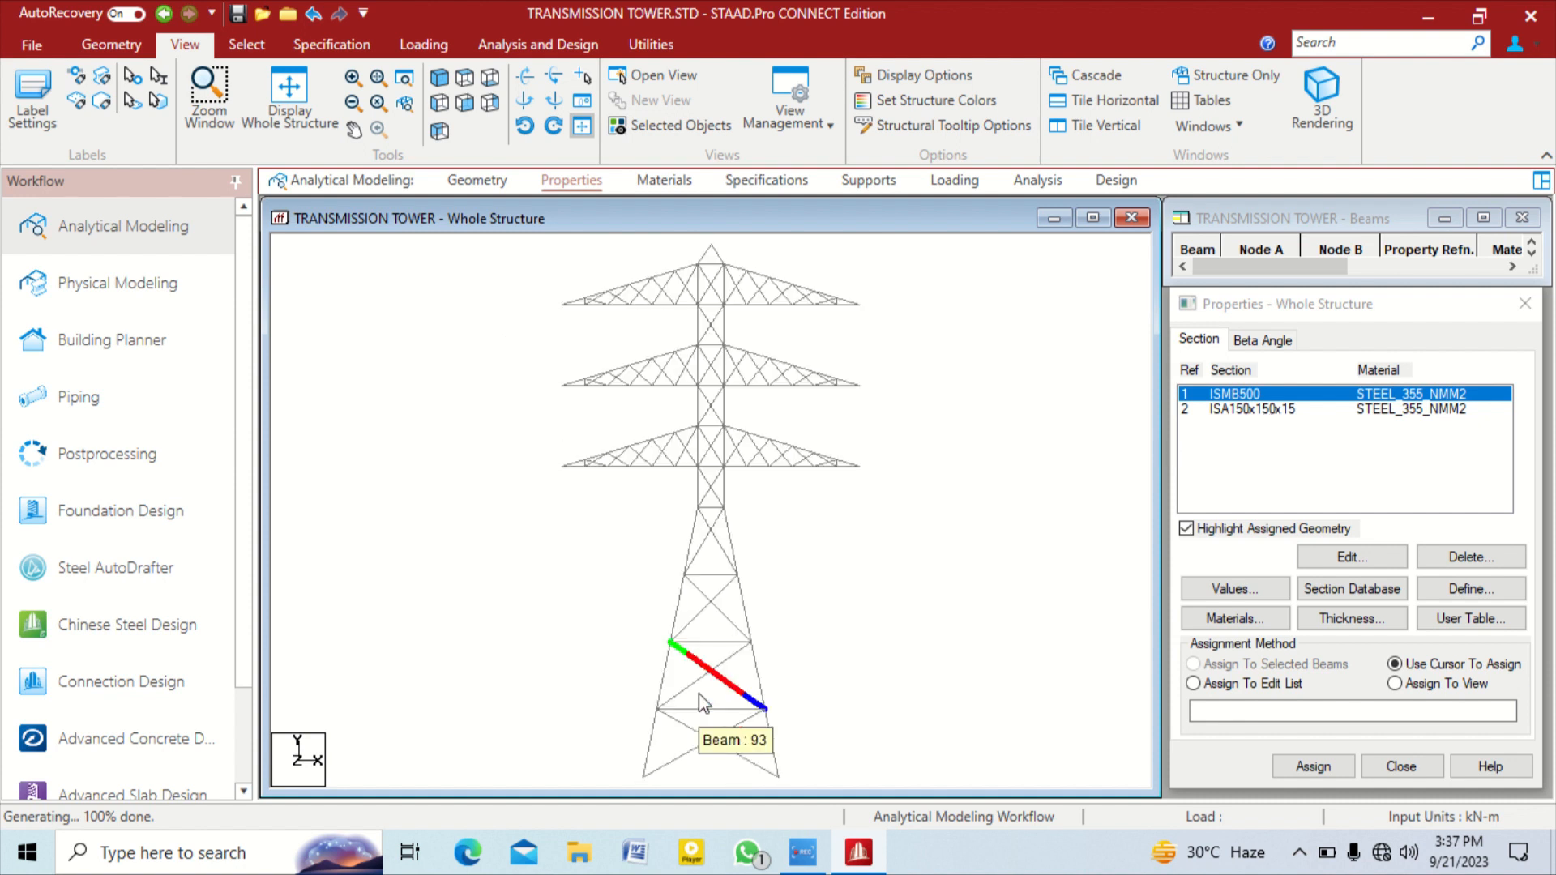
Select all segments of both inclined legs of the tapered base together with the horizontal member across its top
click(770, 748)
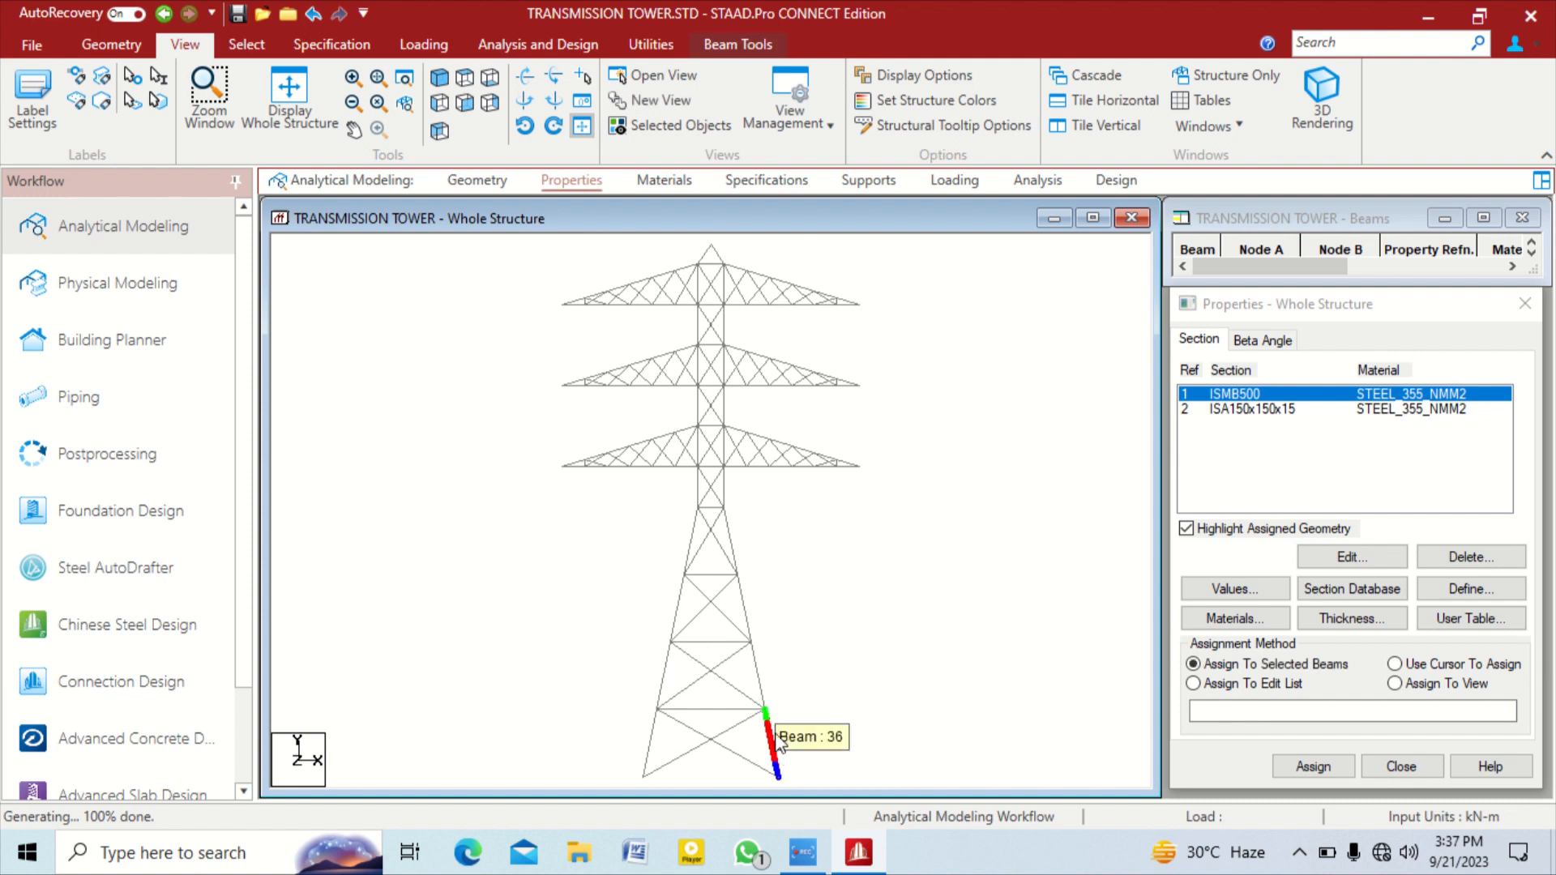
ctrl+click(760, 685)
ctrl+click(741, 596)
ctrl+click(731, 538)
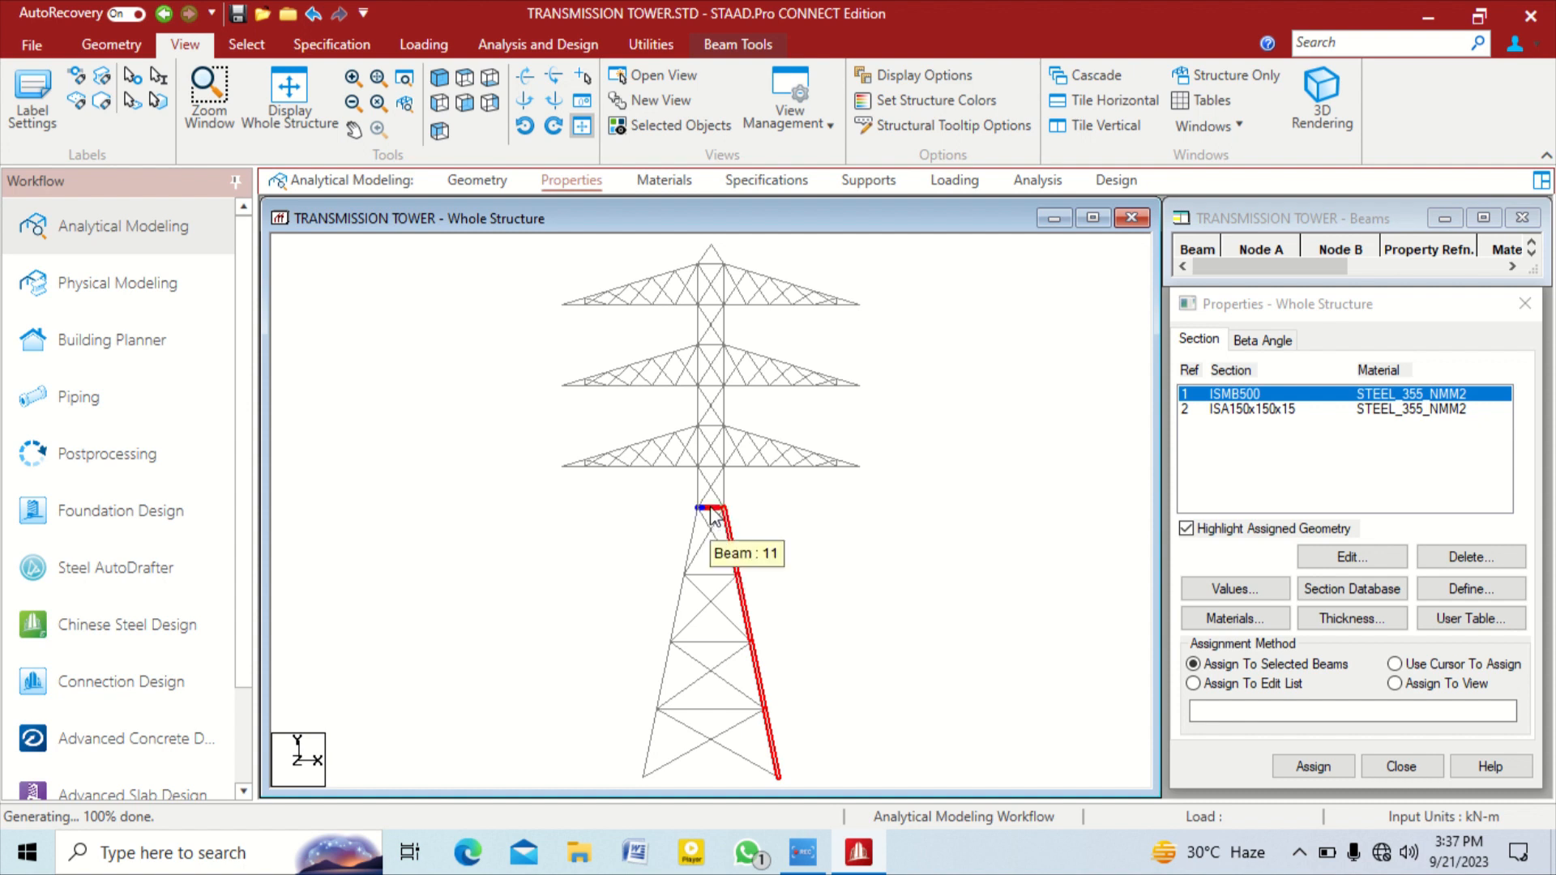
ctrl+click(711, 509)
ctrl+click(690, 557)
ctrl+click(679, 610)
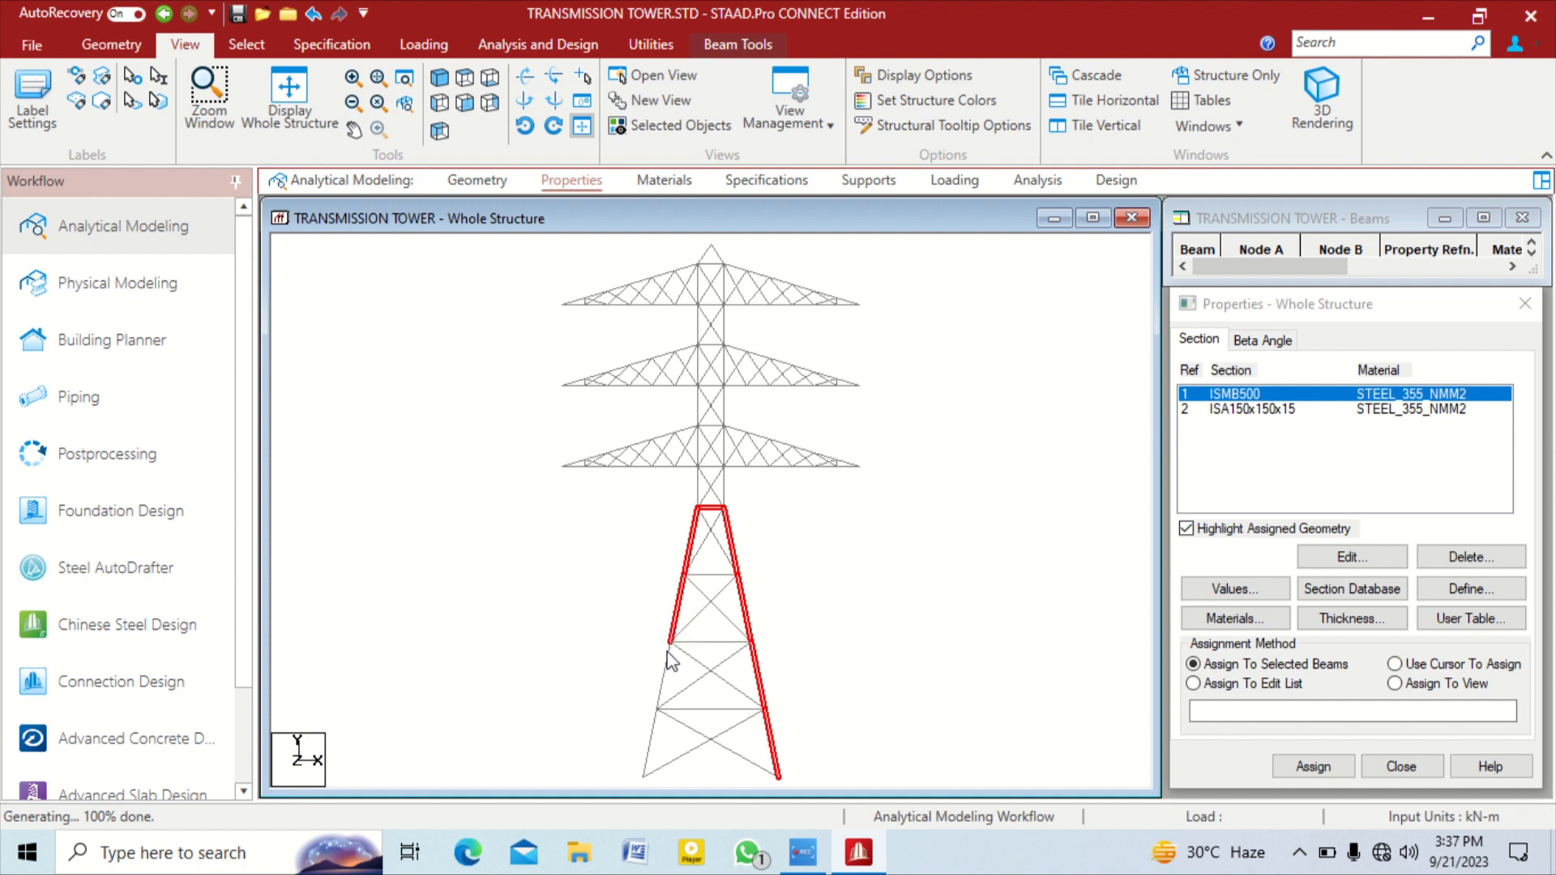
ctrl+click(665, 679)
ctrl+click(651, 739)
Add the three intermediate horizontal members of the tapered base to the selection
ctrl+click(713, 575)
ctrl+click(715, 643)
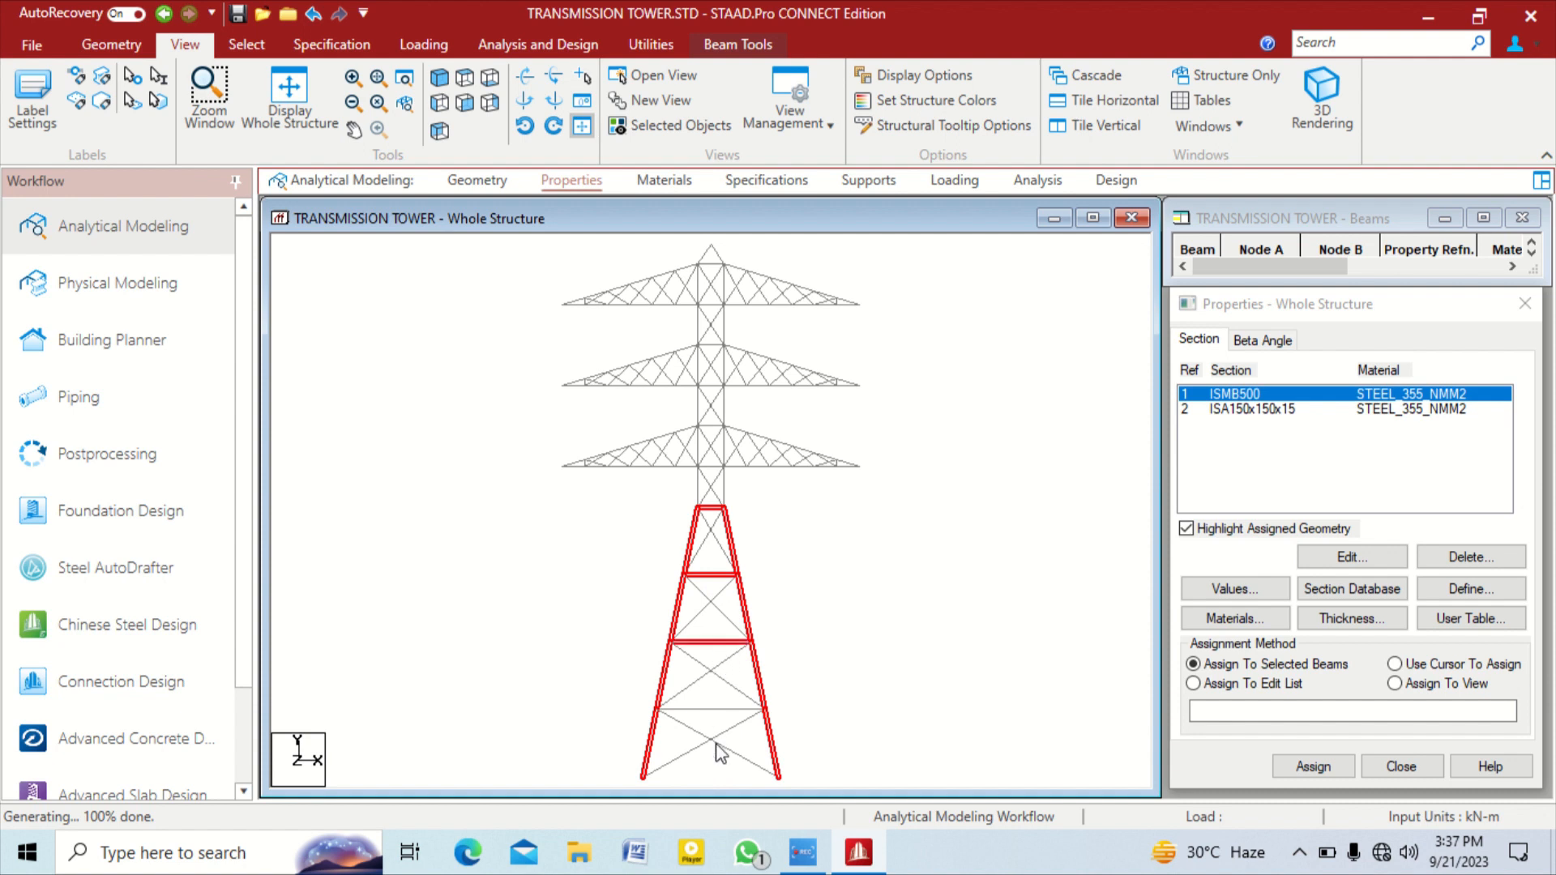
ctrl+click(713, 710)
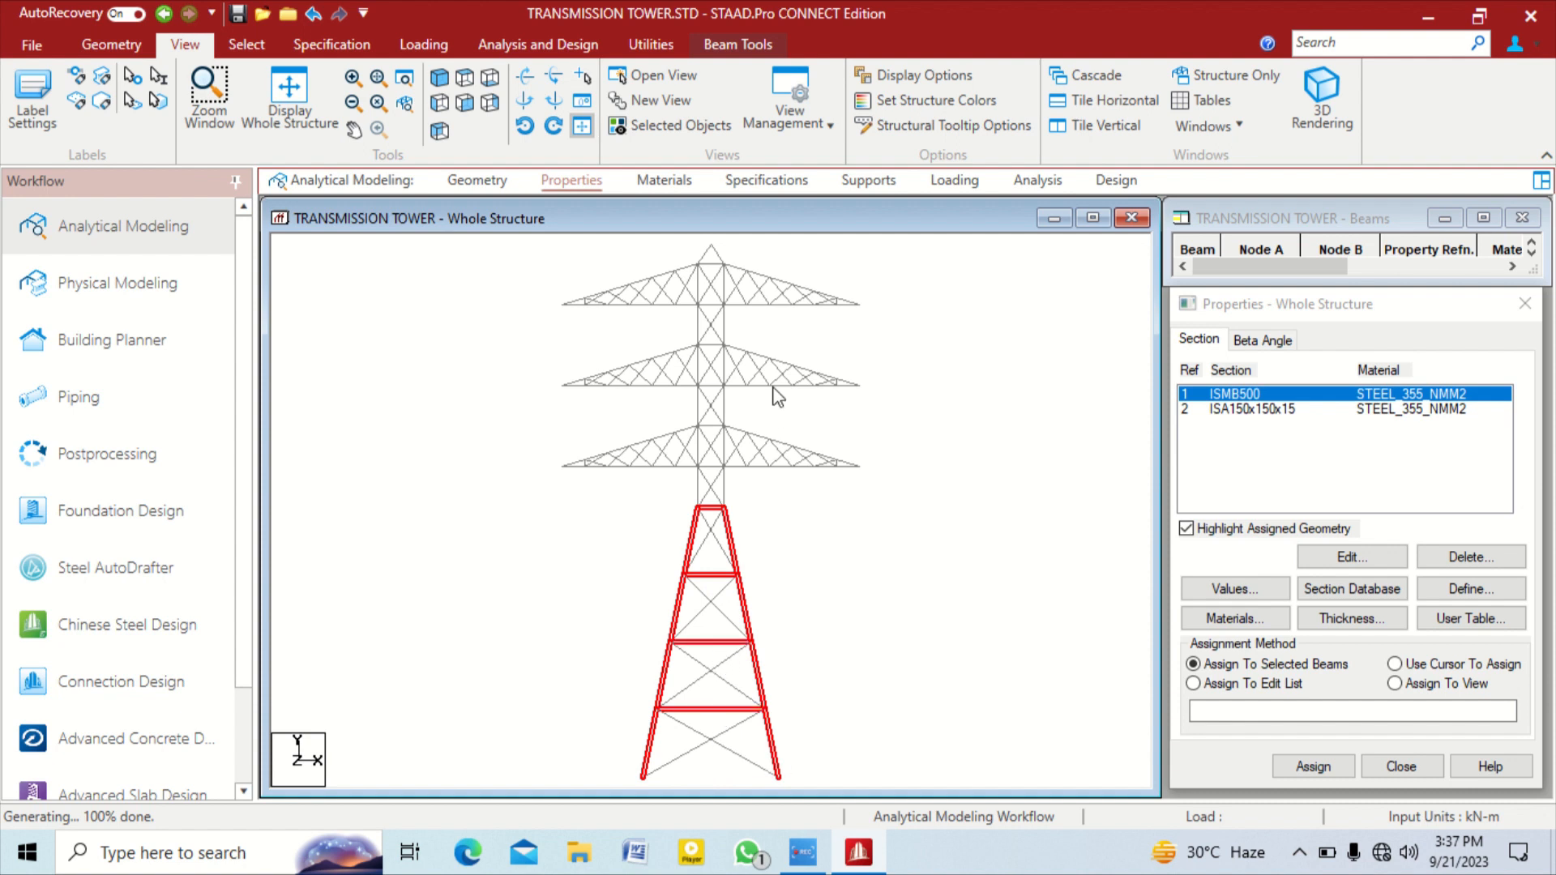
Add the shaft's vertical and horizontal members from the base top up to the middle cross-arm's lower chord level to the selection
ctrl+click(711, 424)
ctrl+click(707, 414)
ctrl+click(722, 398)
scroll(717, 405, up, 3)
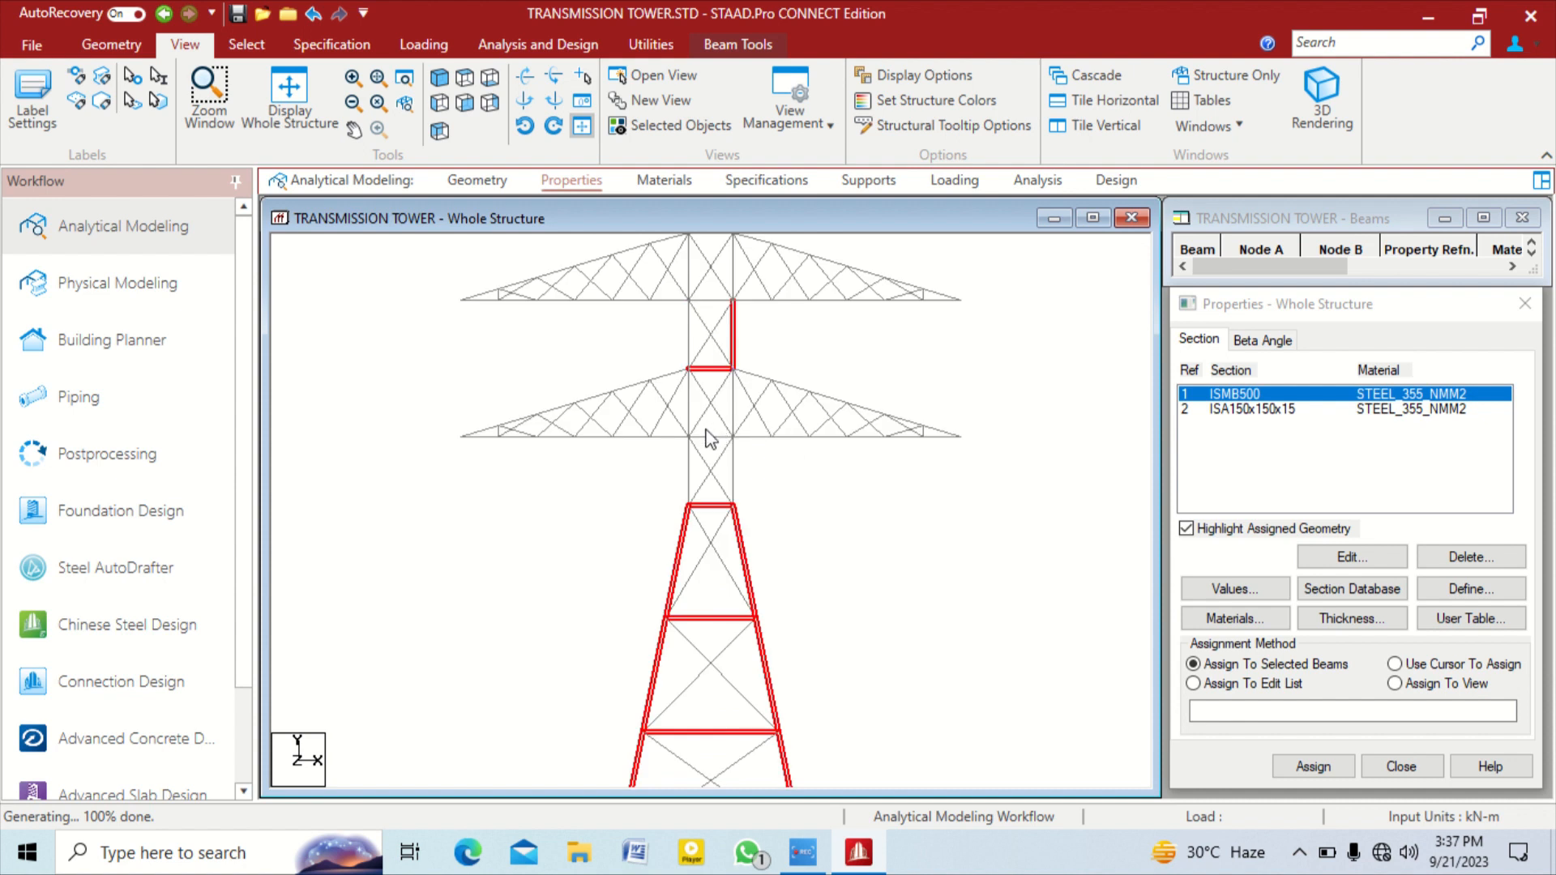
click(708, 437)
click(688, 328)
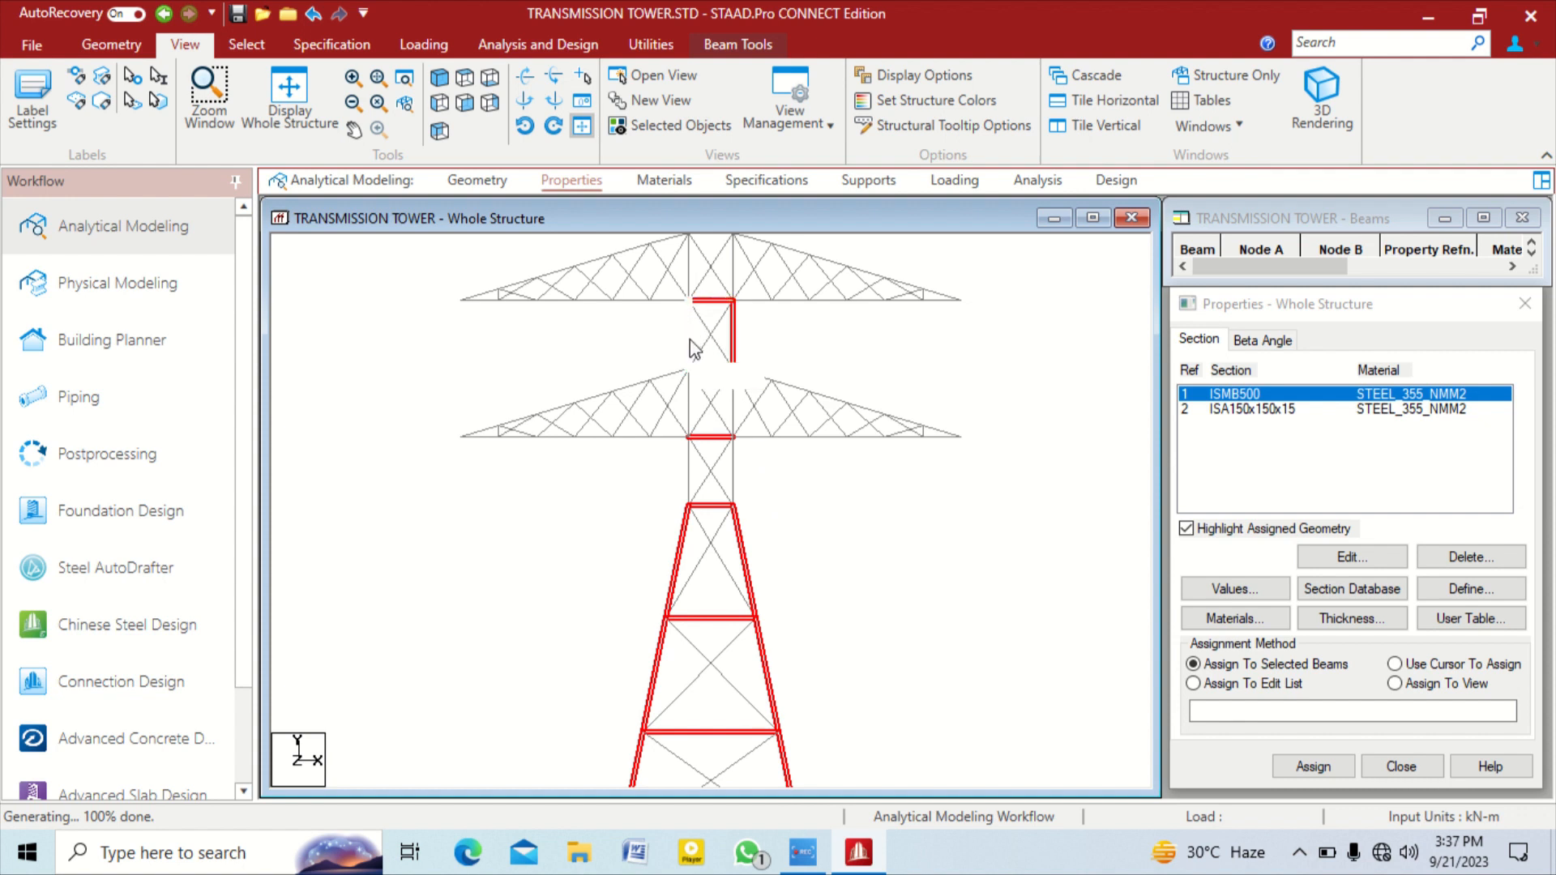
ctrl+click(689, 405)
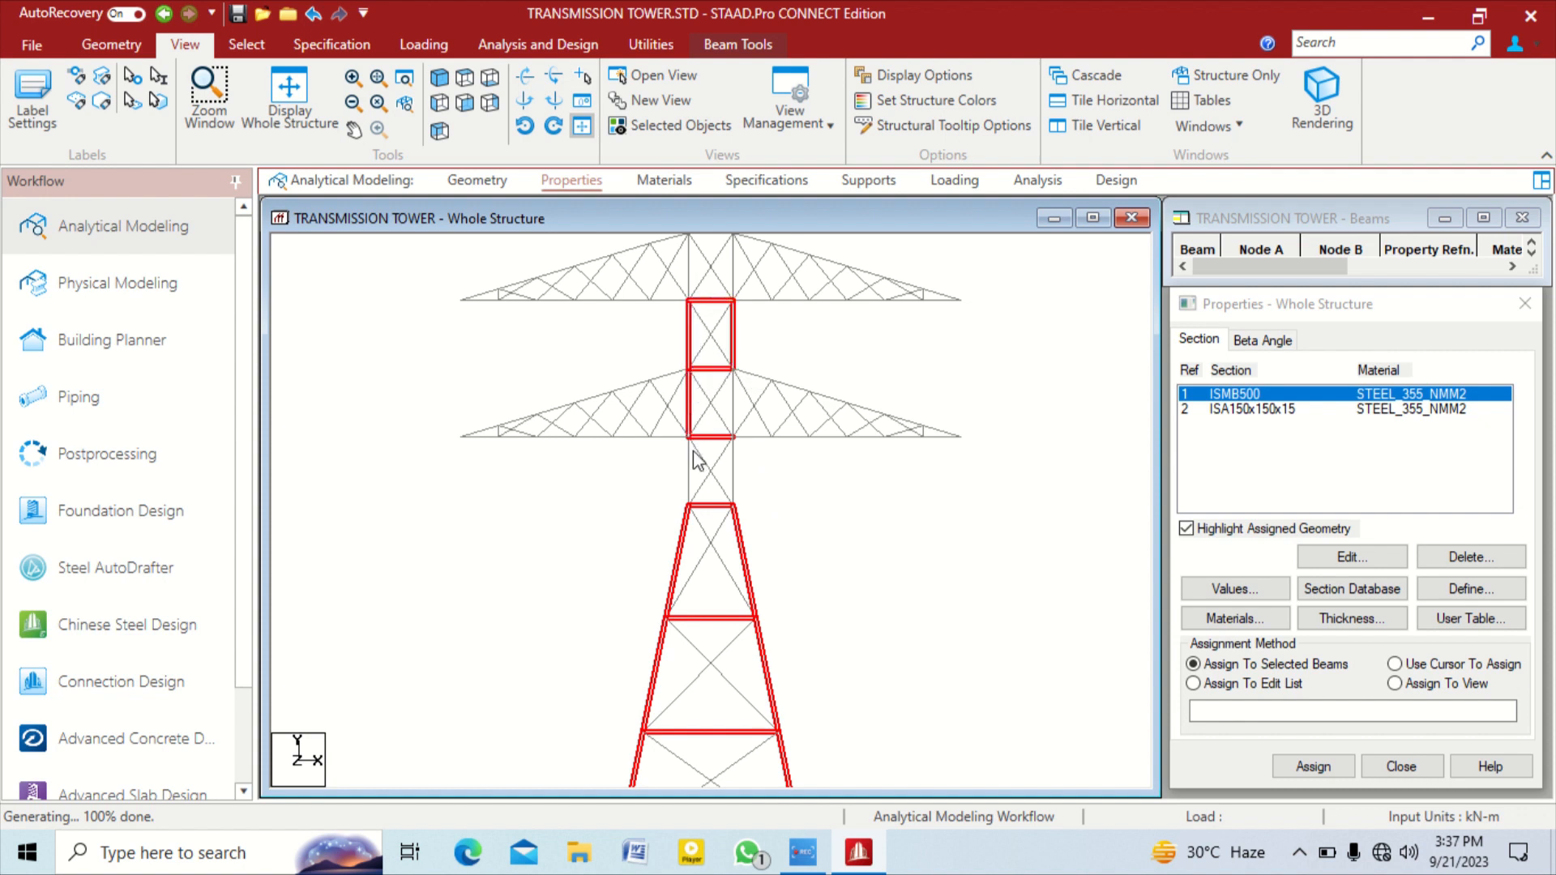
ctrl+click(688, 465)
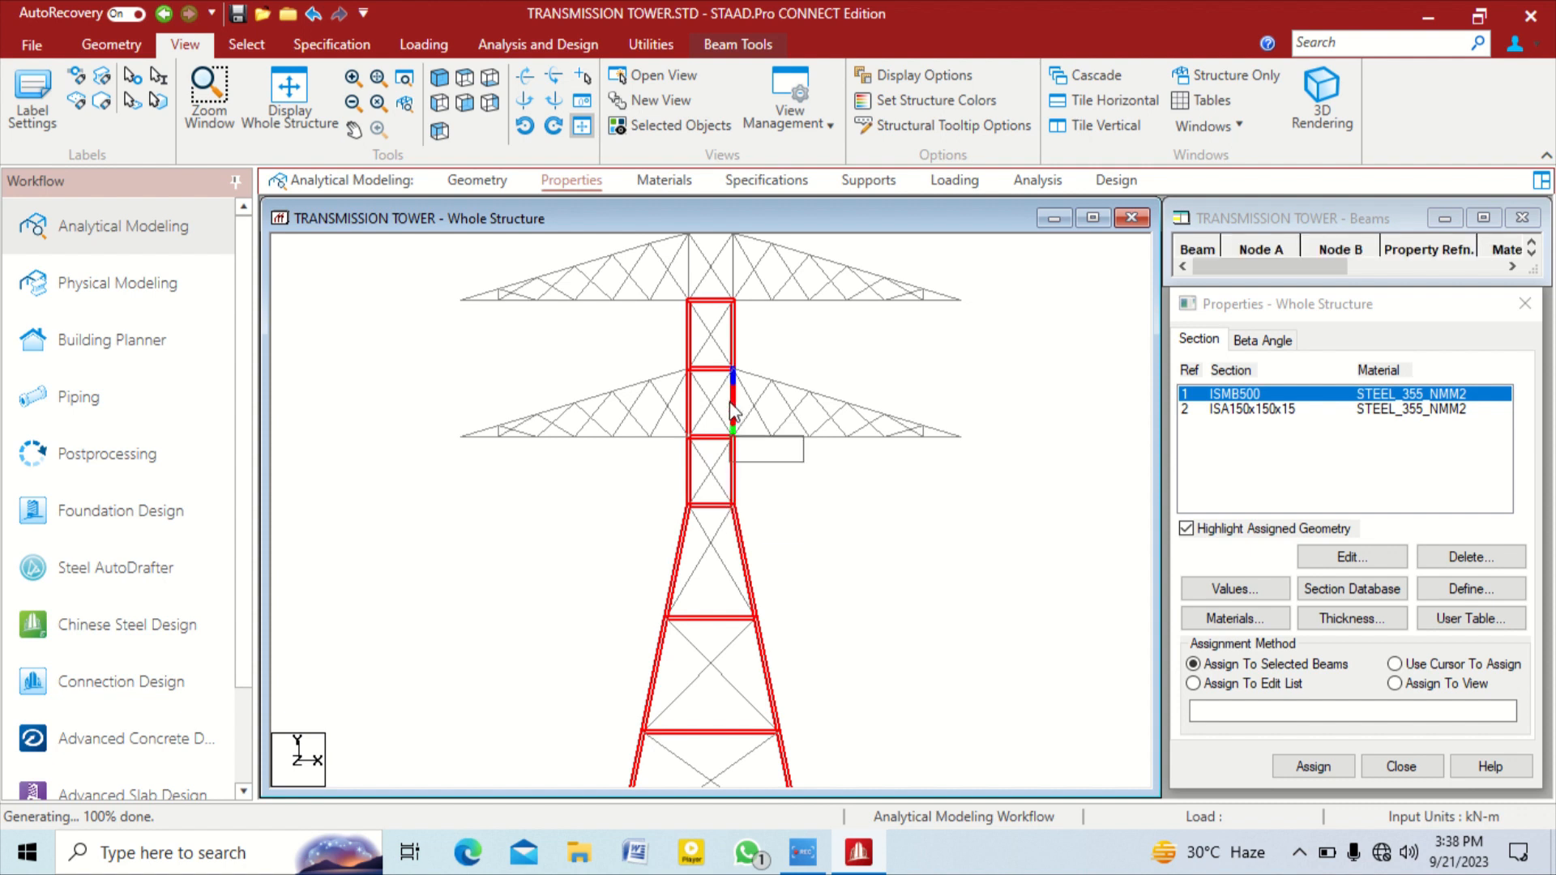
scroll(749, 378, down, 3)
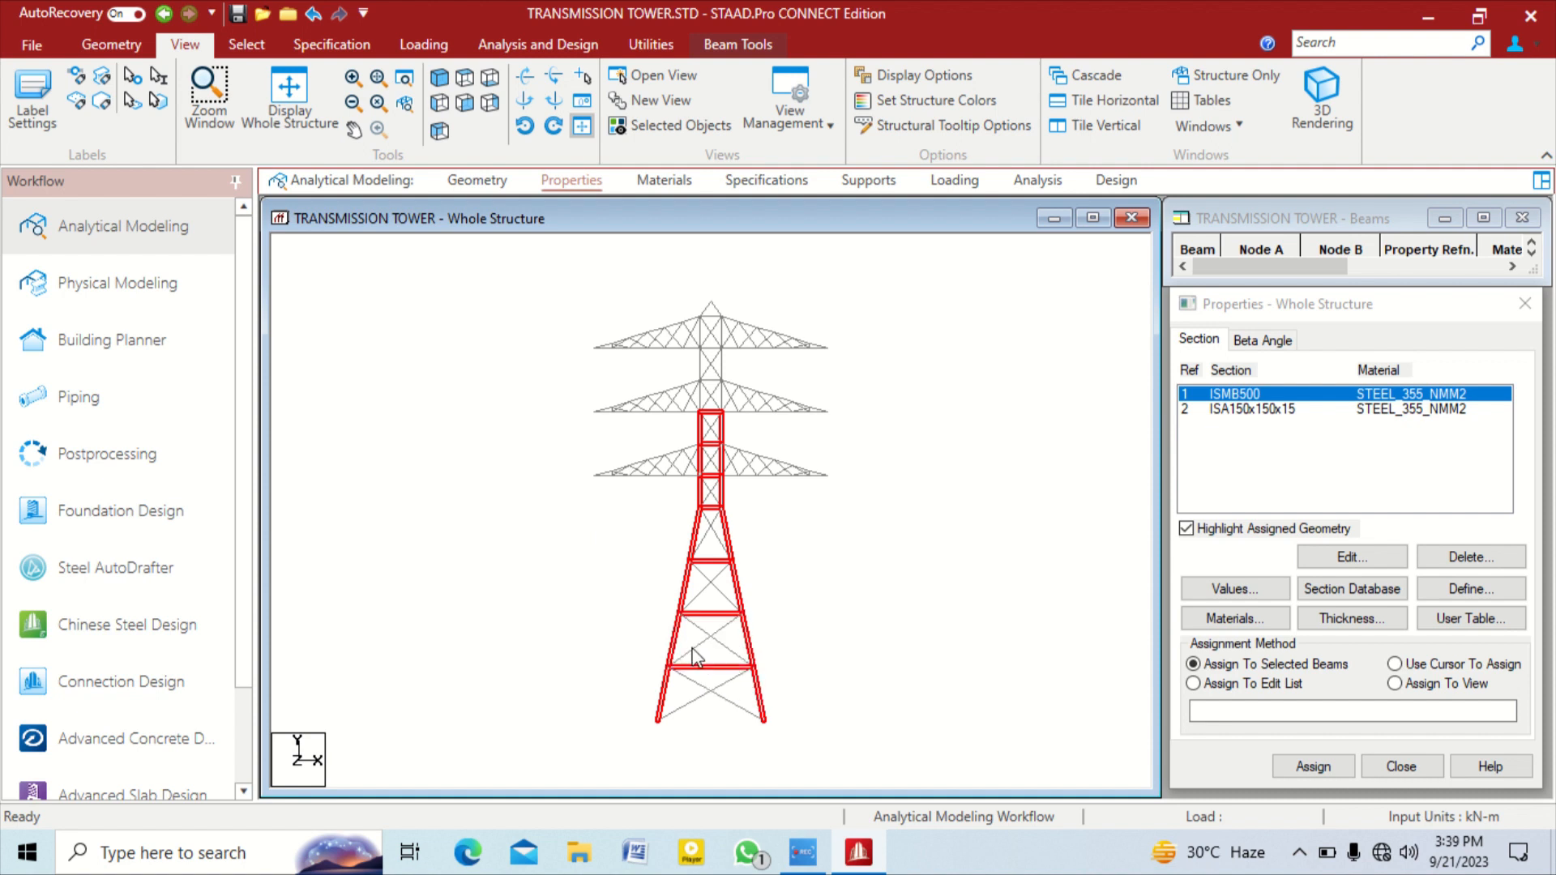
Add the shaft verticals from the middle cross-arm's lower chord to the top cross-arm's underside, plus the horizontal at the middle arm's top
scroll(713, 391, up, 3)
middle_drag(713, 391, 740, 551)
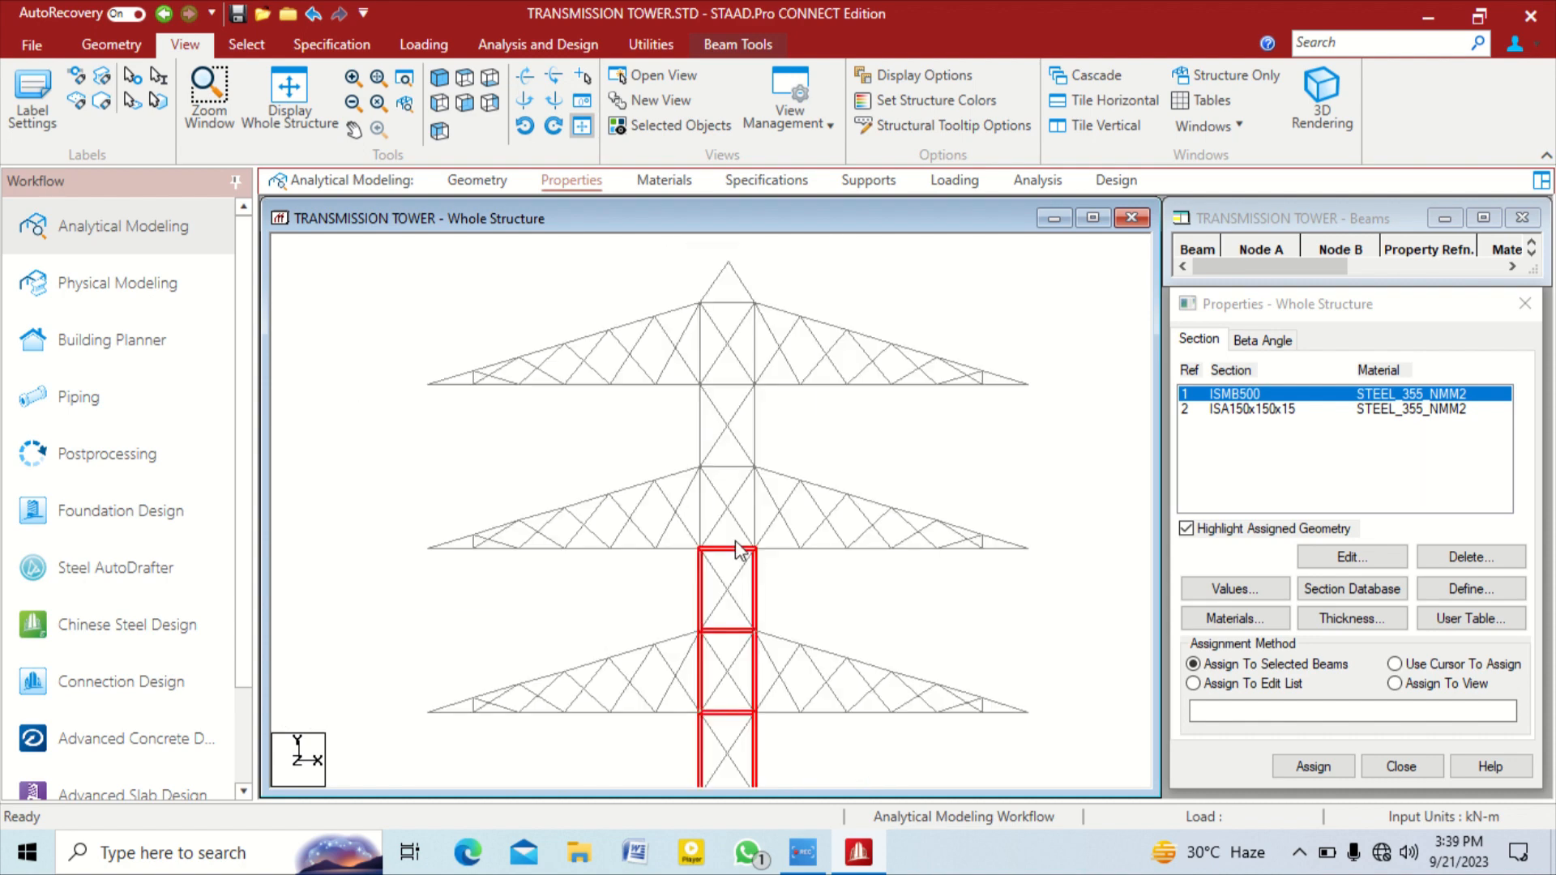
click(699, 507)
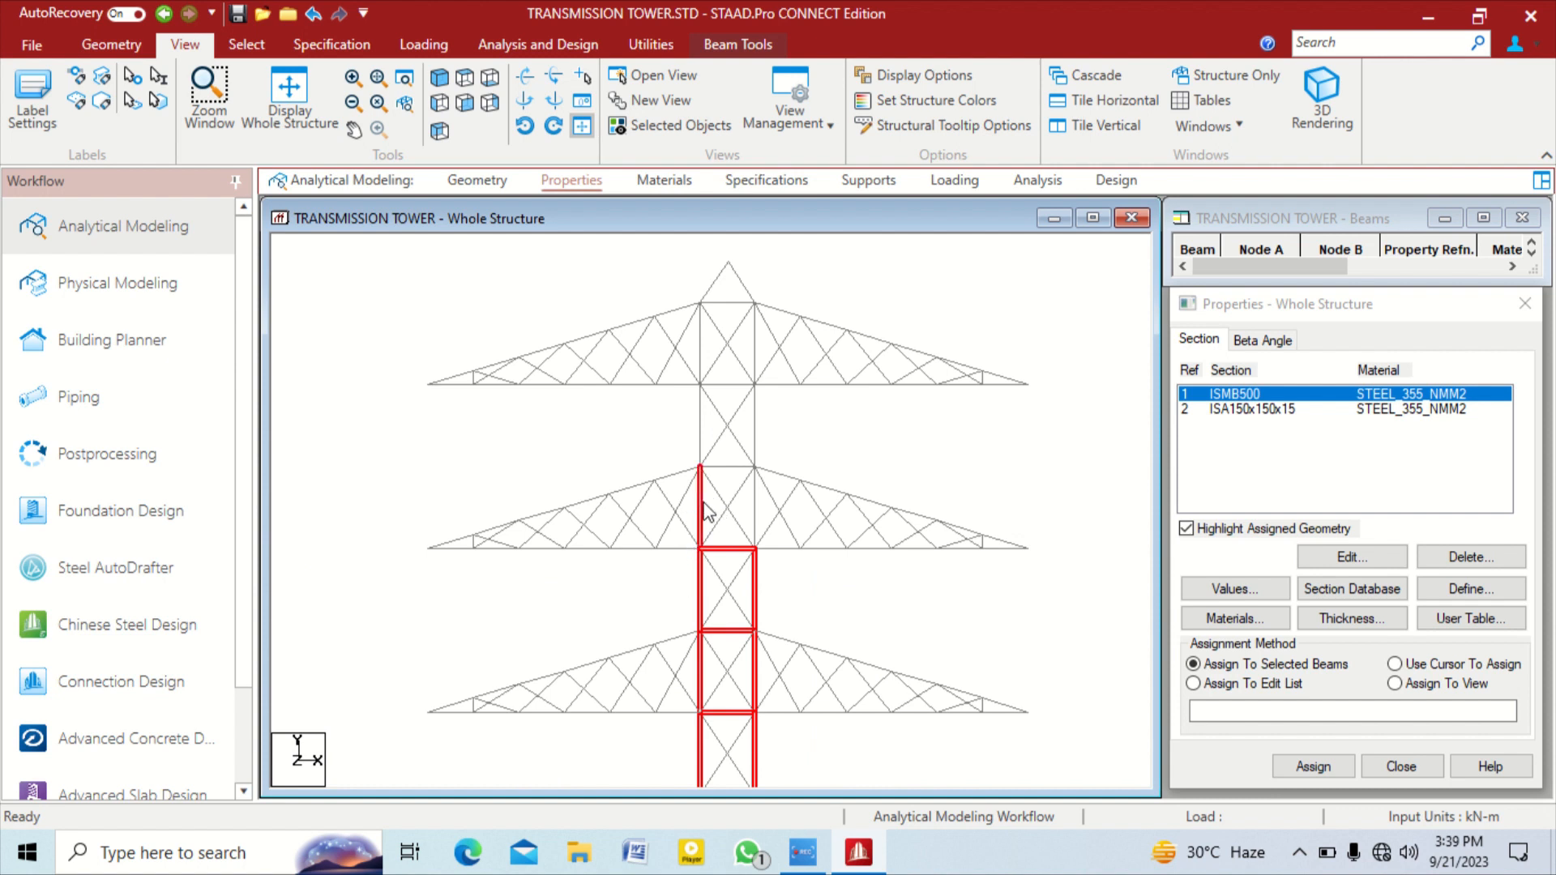
ctrl+click(755, 502)
ctrl+click(744, 468)
ctrl+click(700, 425)
ctrl+click(754, 407)
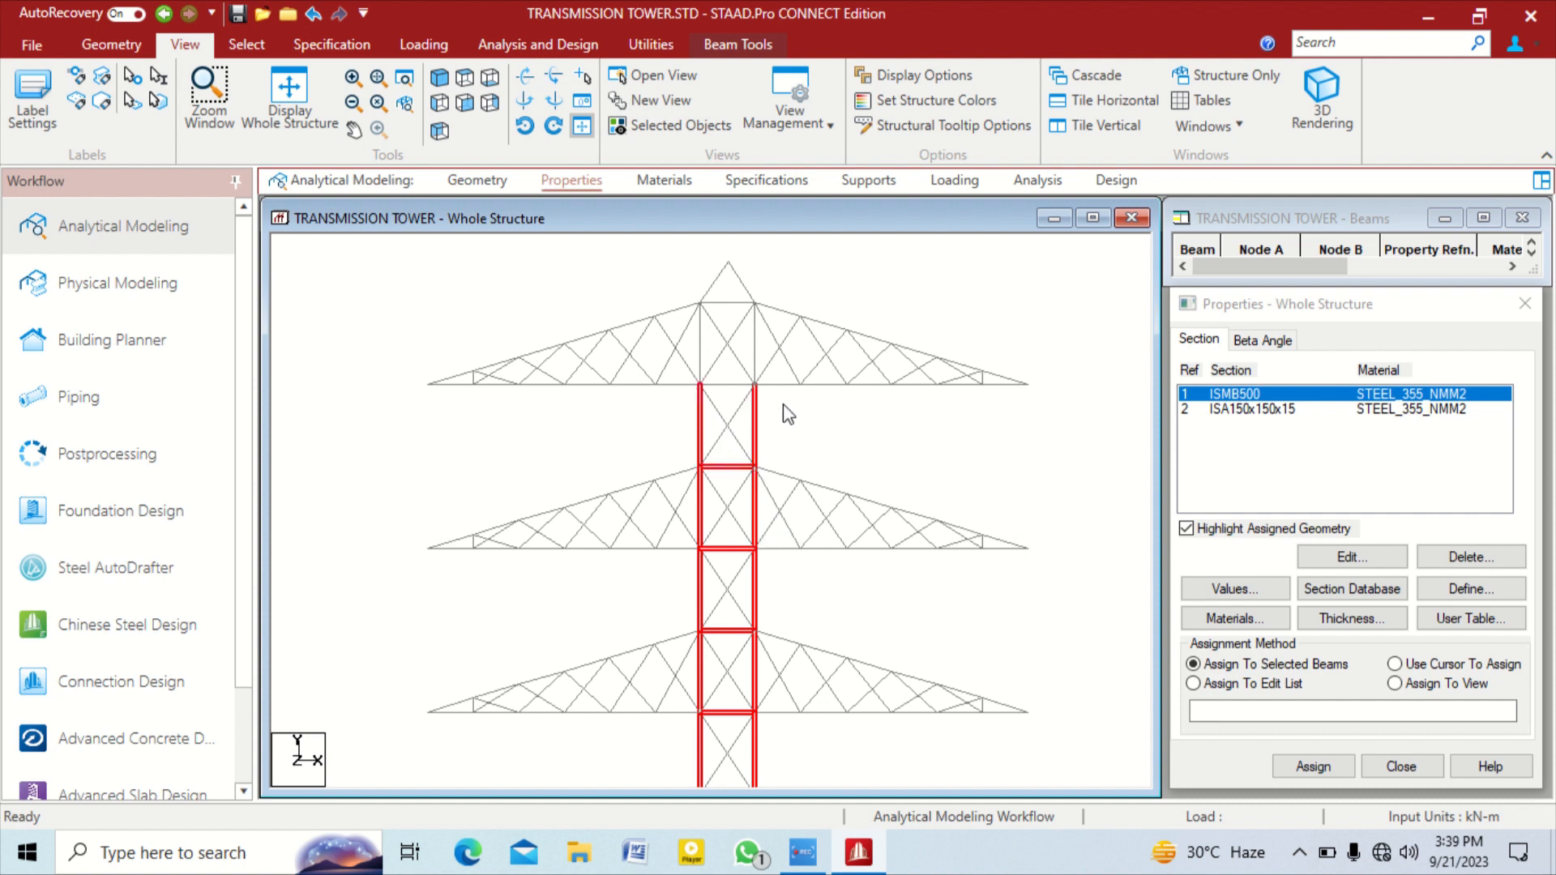
Add the verticals and horizontals of the shaft panel at the top cross-arm and the two inclined peak members to the selection
ctrl+click(722, 385)
ctrl+click(739, 282)
ctrl+click(720, 281)
ctrl+click(741, 282)
ctrl+click(746, 303)
ctrl+click(701, 352)
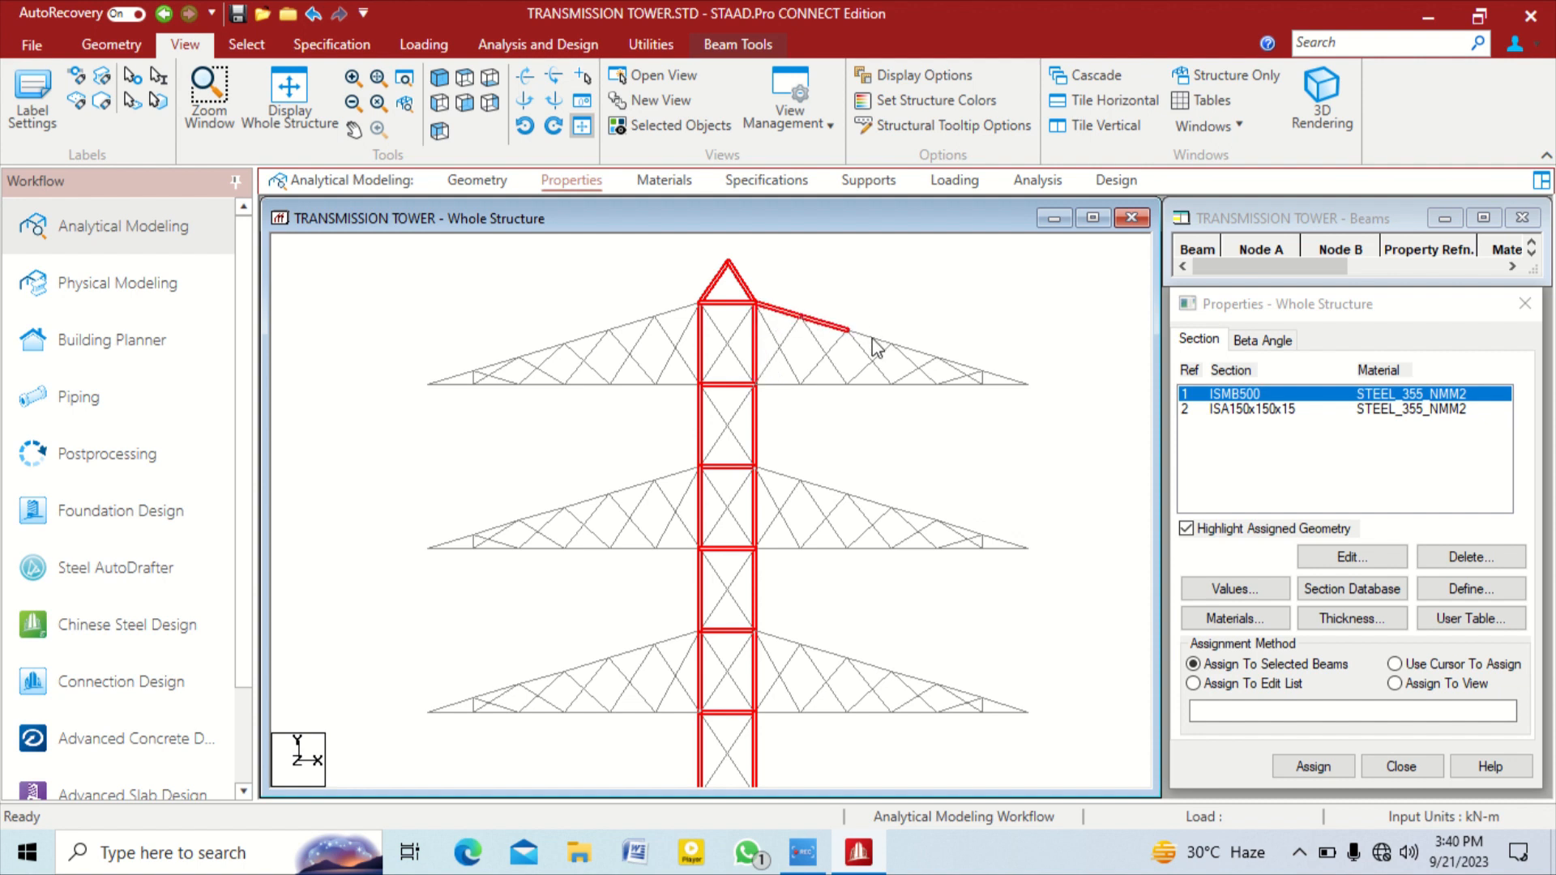
Add the inner upper-chord segments of the top cross-arm's right half to the selection, leaving its diagonal braces out
ctrl+click(911, 350)
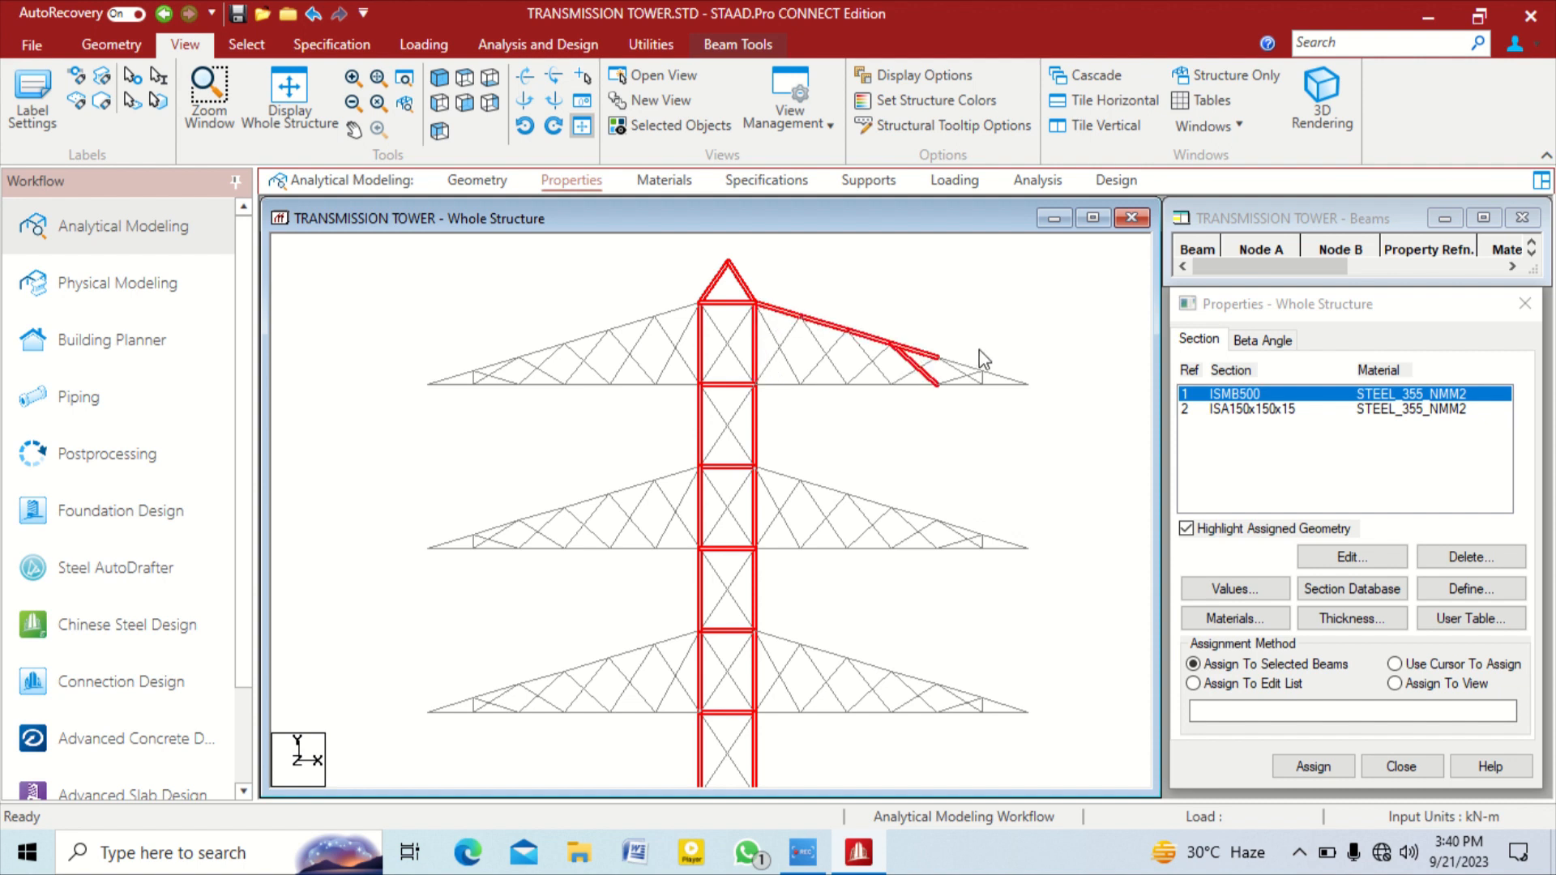
scroll(904, 354, up, 1)
middle_drag(906, 329, 883, 519)
scroll(884, 519, up, 4)
ctrl+click(953, 397)
Add the whole lower chord and the outer upper-chord segments of the top cross-arm's right half to the selection
ctrl+click(800, 423)
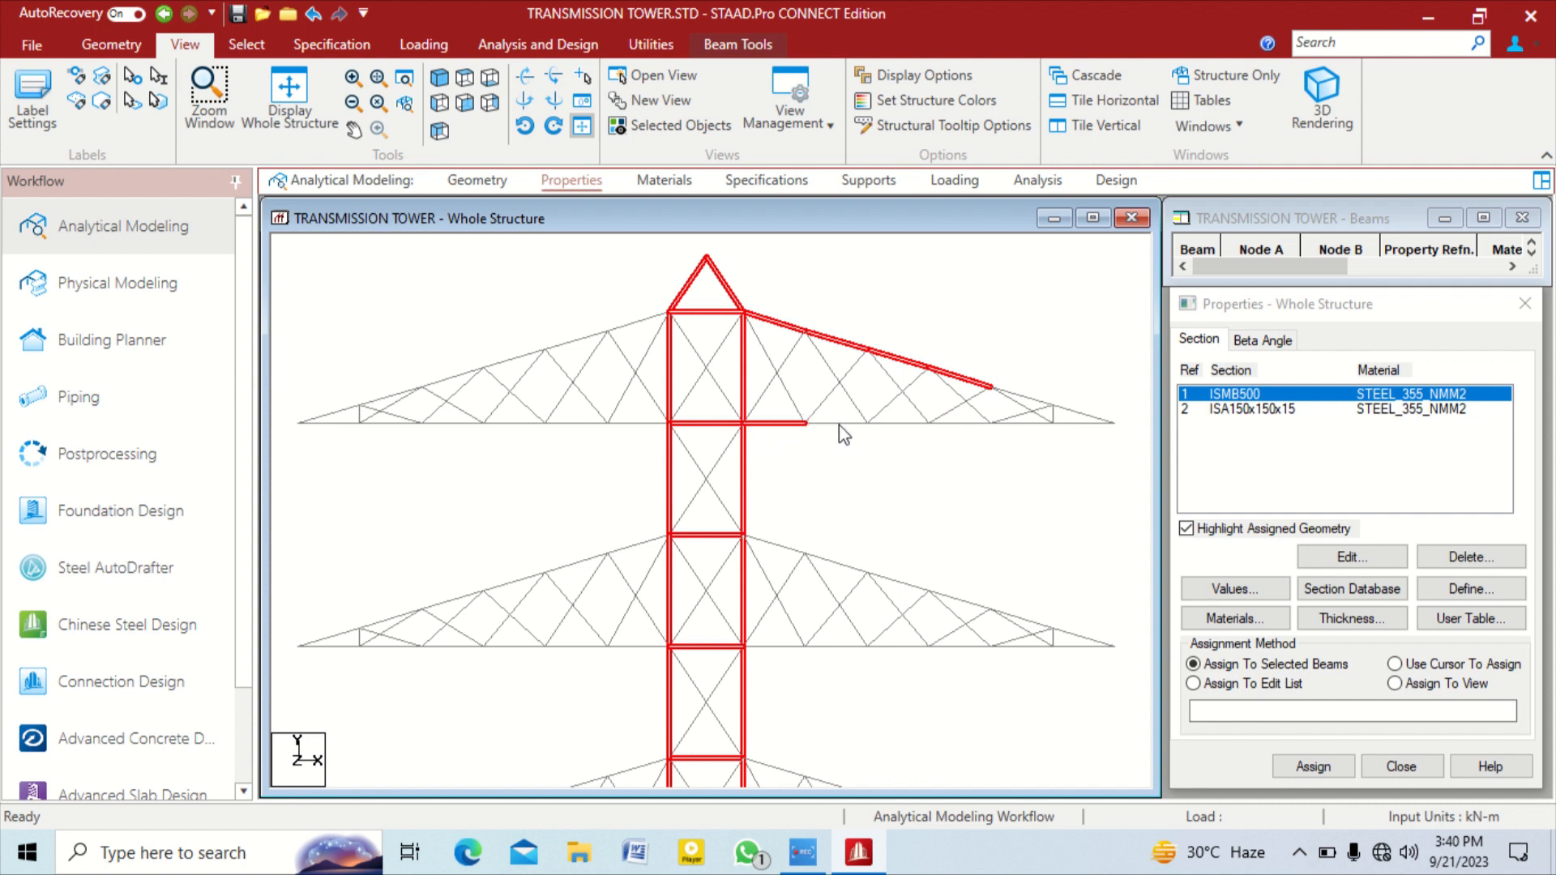
ctrl+click(924, 423)
ctrl+click(965, 423)
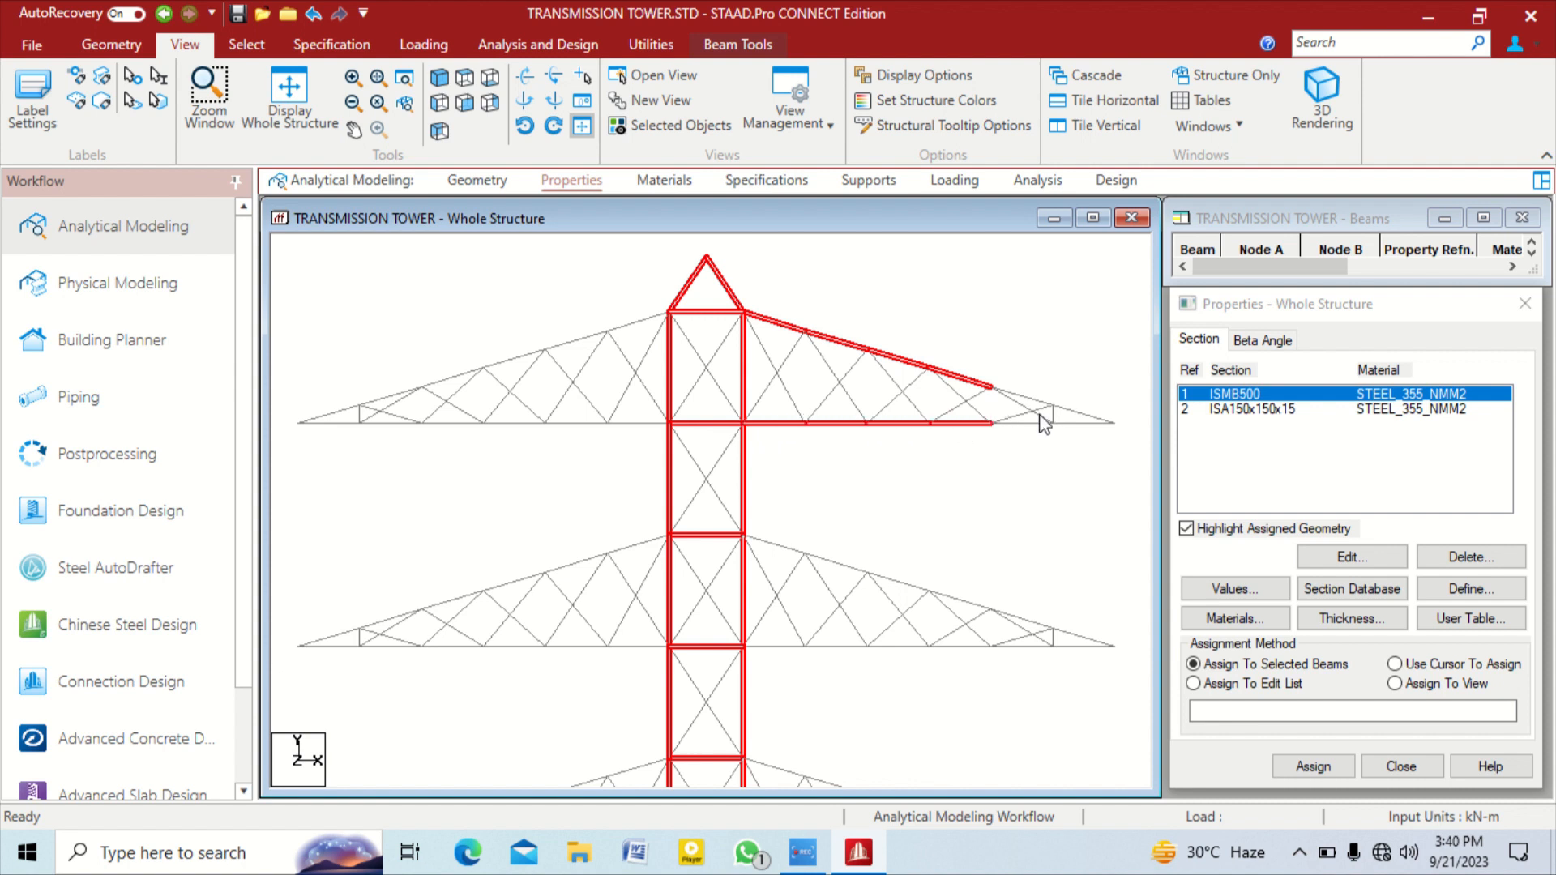
ctrl+click(1050, 424)
ctrl+click(1071, 423)
ctrl+click(1062, 407)
ctrl+click(1023, 396)
Add the inner upper-chord and lower-chord segments of the top cross-arm's left half to the selection
ctrl+click(638, 323)
ctrl+click(583, 421)
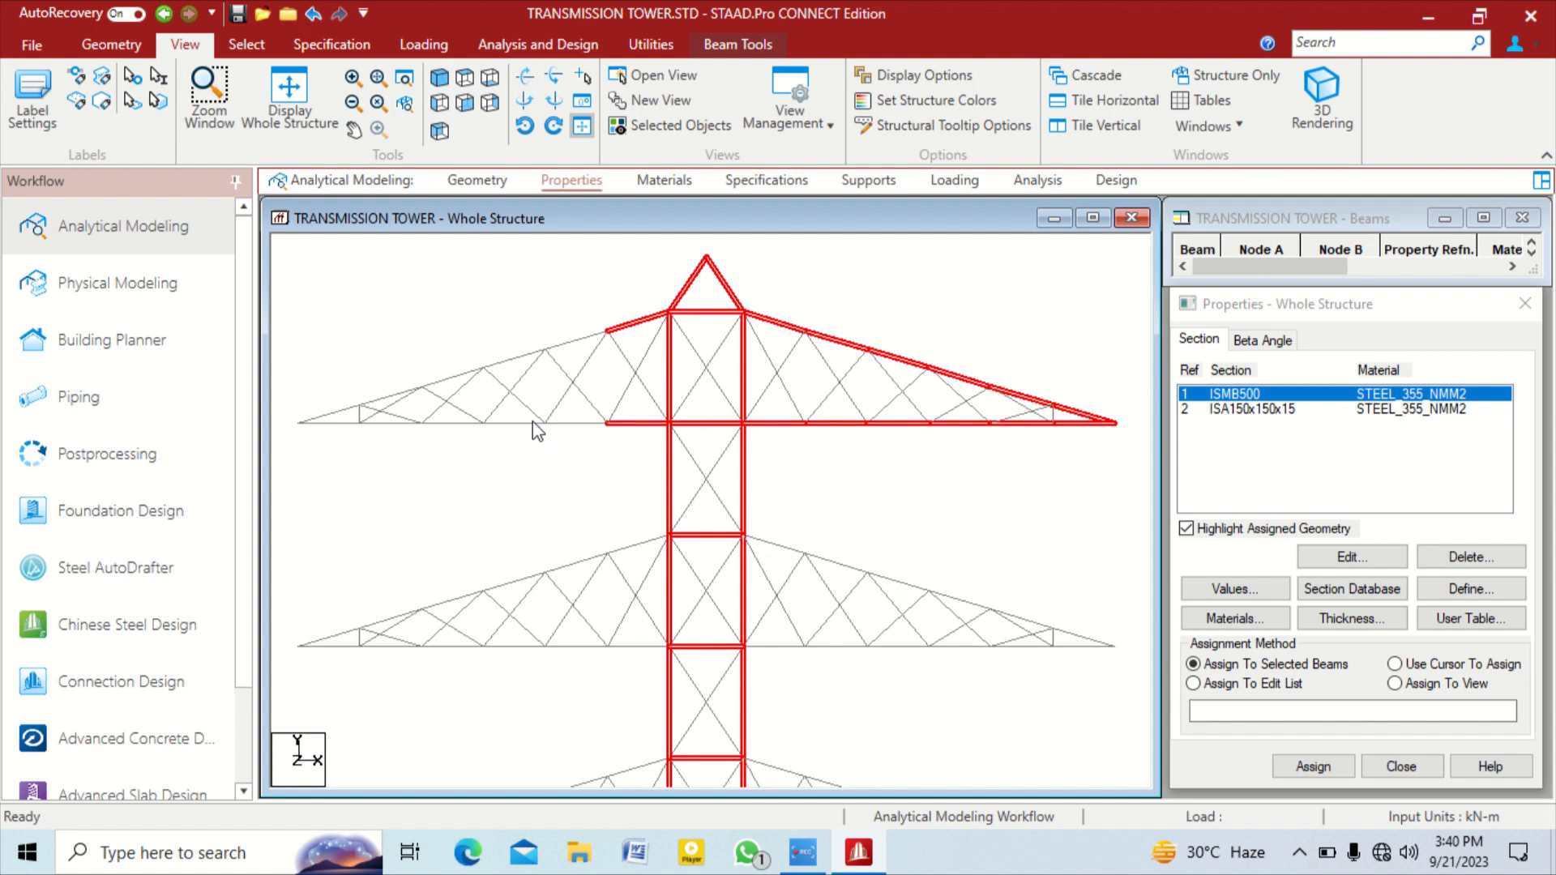
ctrl+click(531, 422)
ctrl+click(516, 361)
ctrl+click(456, 377)
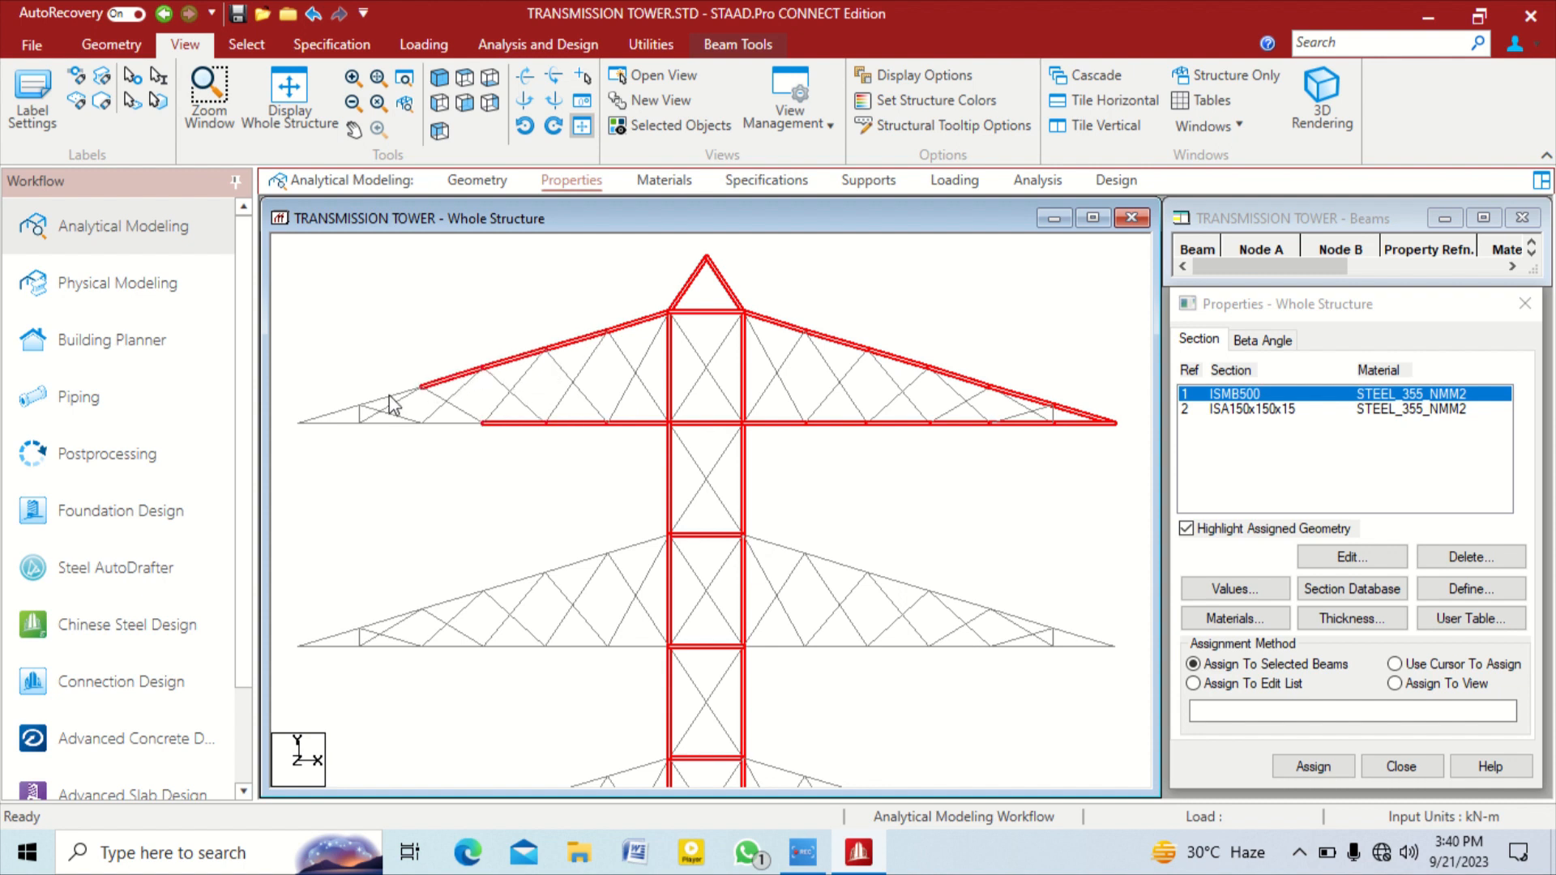
Add the remaining outer segments of both chords, out to the tip of the top cross-arm's left half
ctrl+click(377, 399)
ctrl+click(334, 412)
ctrl+click(334, 423)
ctrl+click(460, 423)
ctrl+click(397, 425)
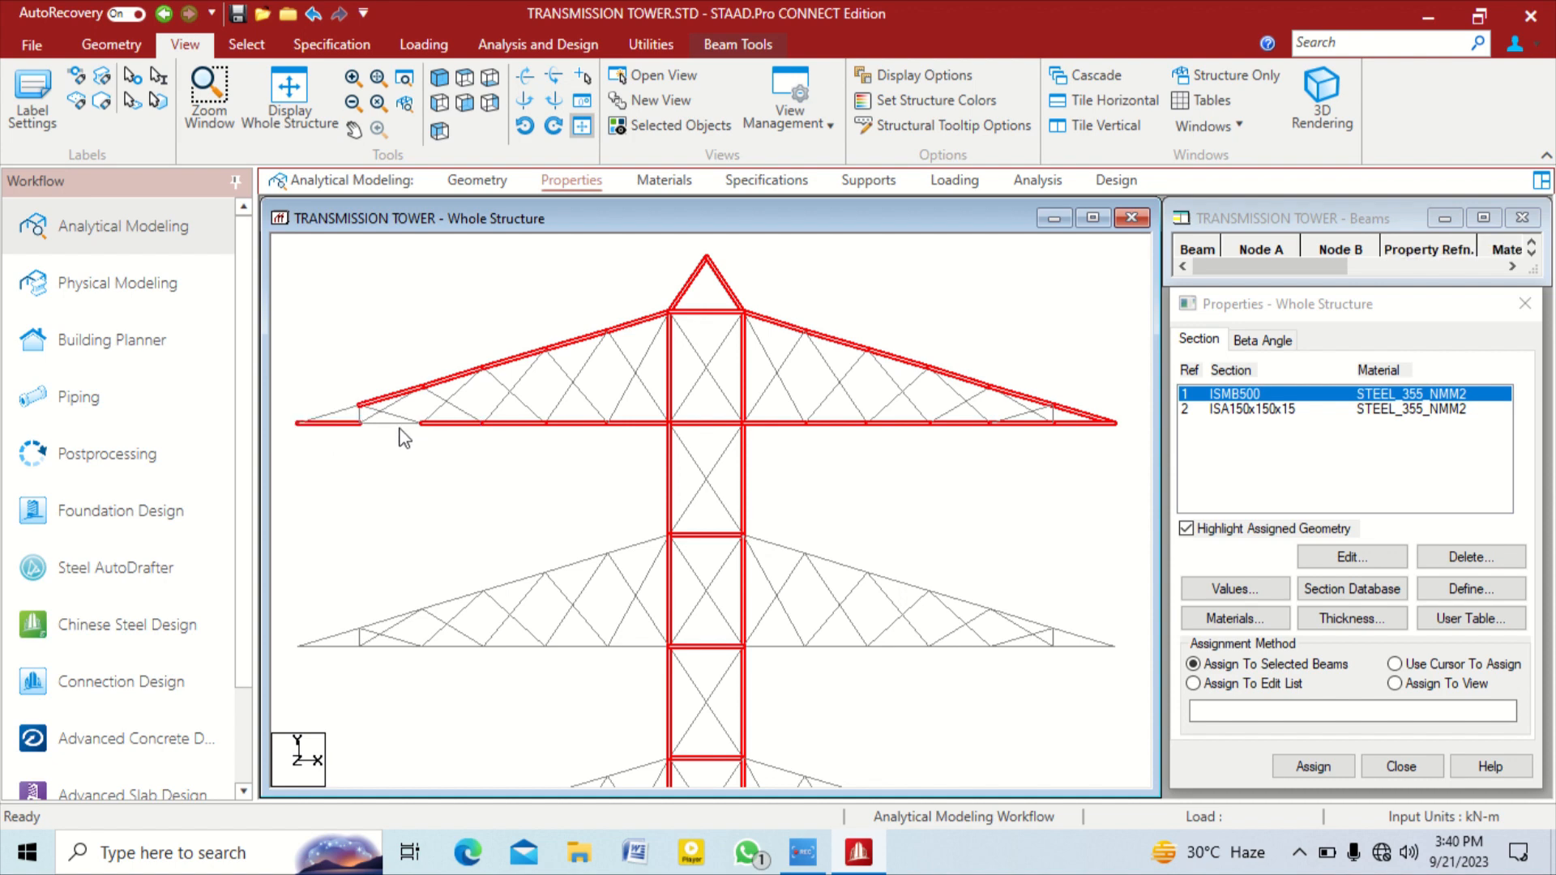
middle_drag(463, 433, 616, 484)
scroll(497, 403, up, 1)
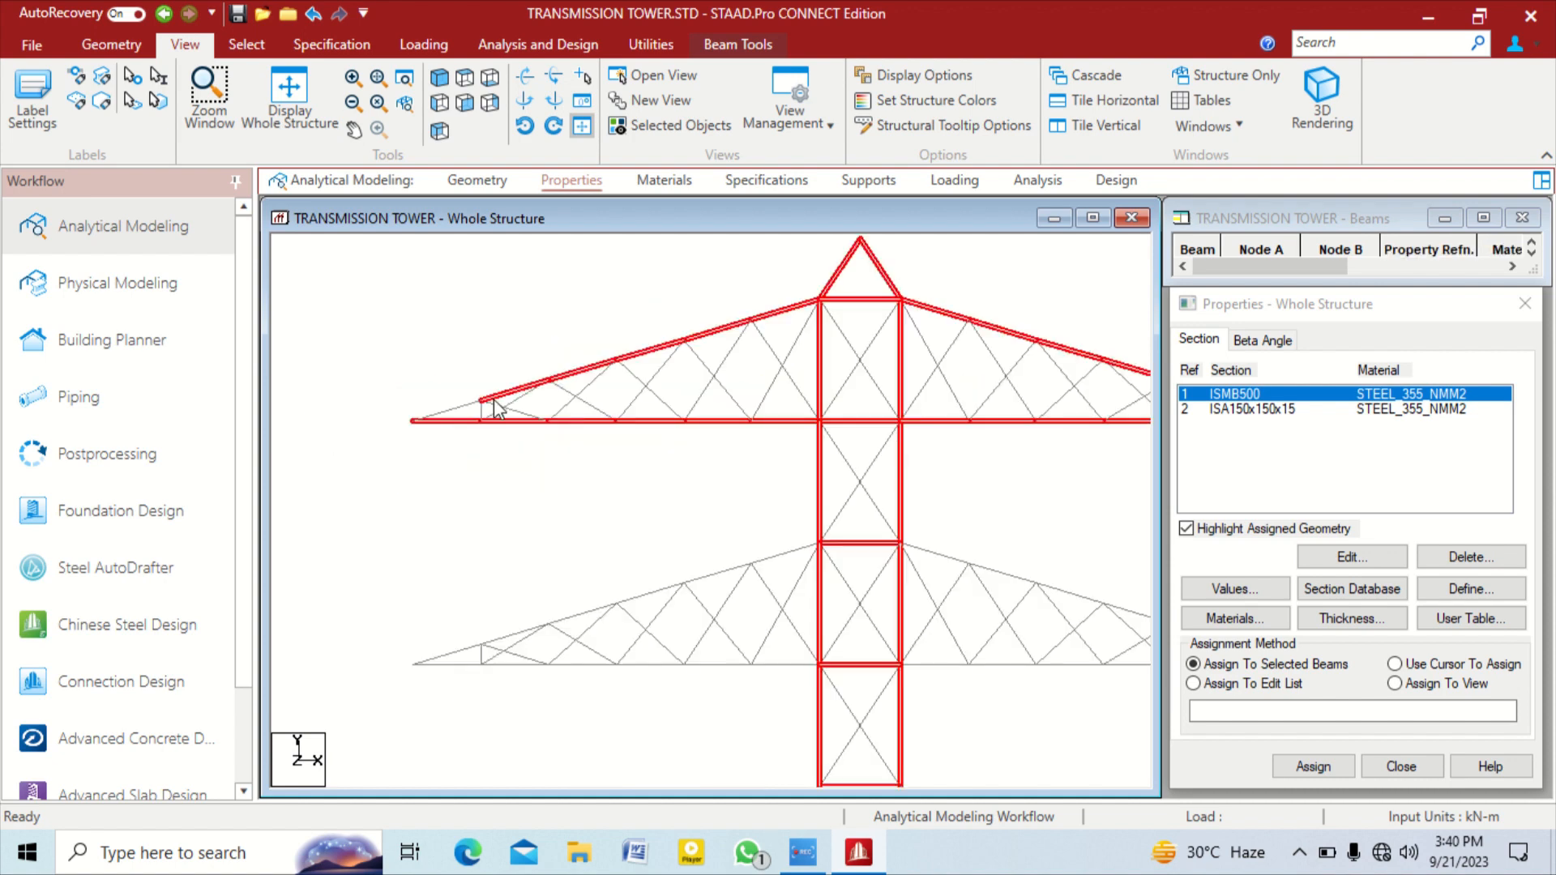
ctrl+click(454, 409)
Add the inner upper-chord segments of the middle cross-arm's left half to the selection
scroll(859, 411, down, 1)
middle_drag(971, 467, 762, 387)
scroll(779, 444, down, 1)
middle_drag(776, 555, 859, 445)
scroll(803, 532, down, 1)
middle_drag(749, 495, 756, 442)
scroll(674, 412, up, 1)
scroll(673, 411, down, 1)
middle_drag(673, 411, 670, 318)
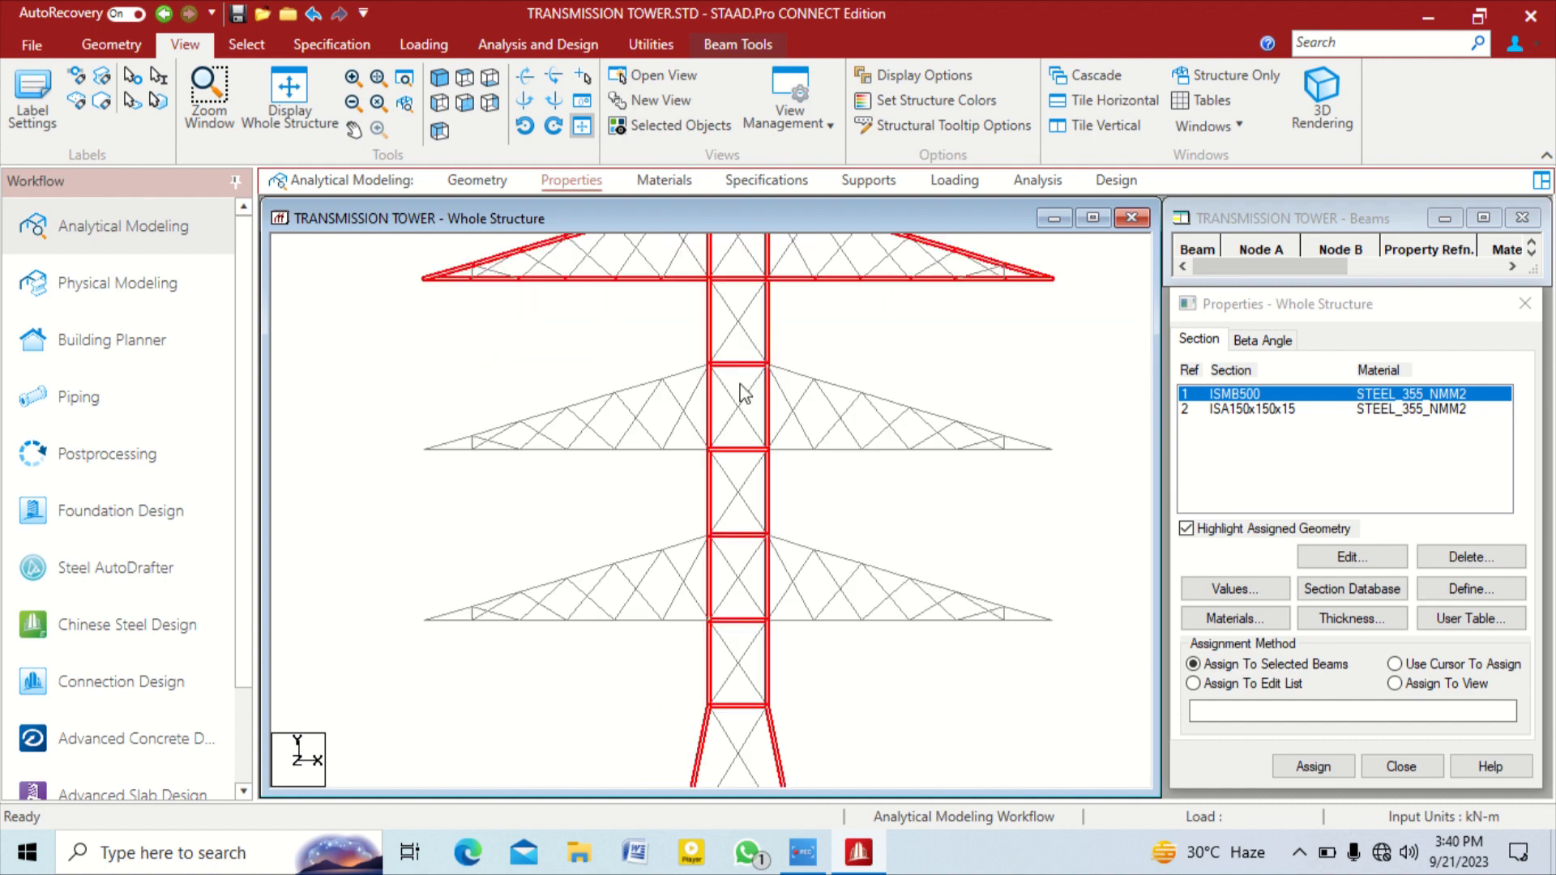
ctrl+click(631, 387)
ctrl+click(560, 408)
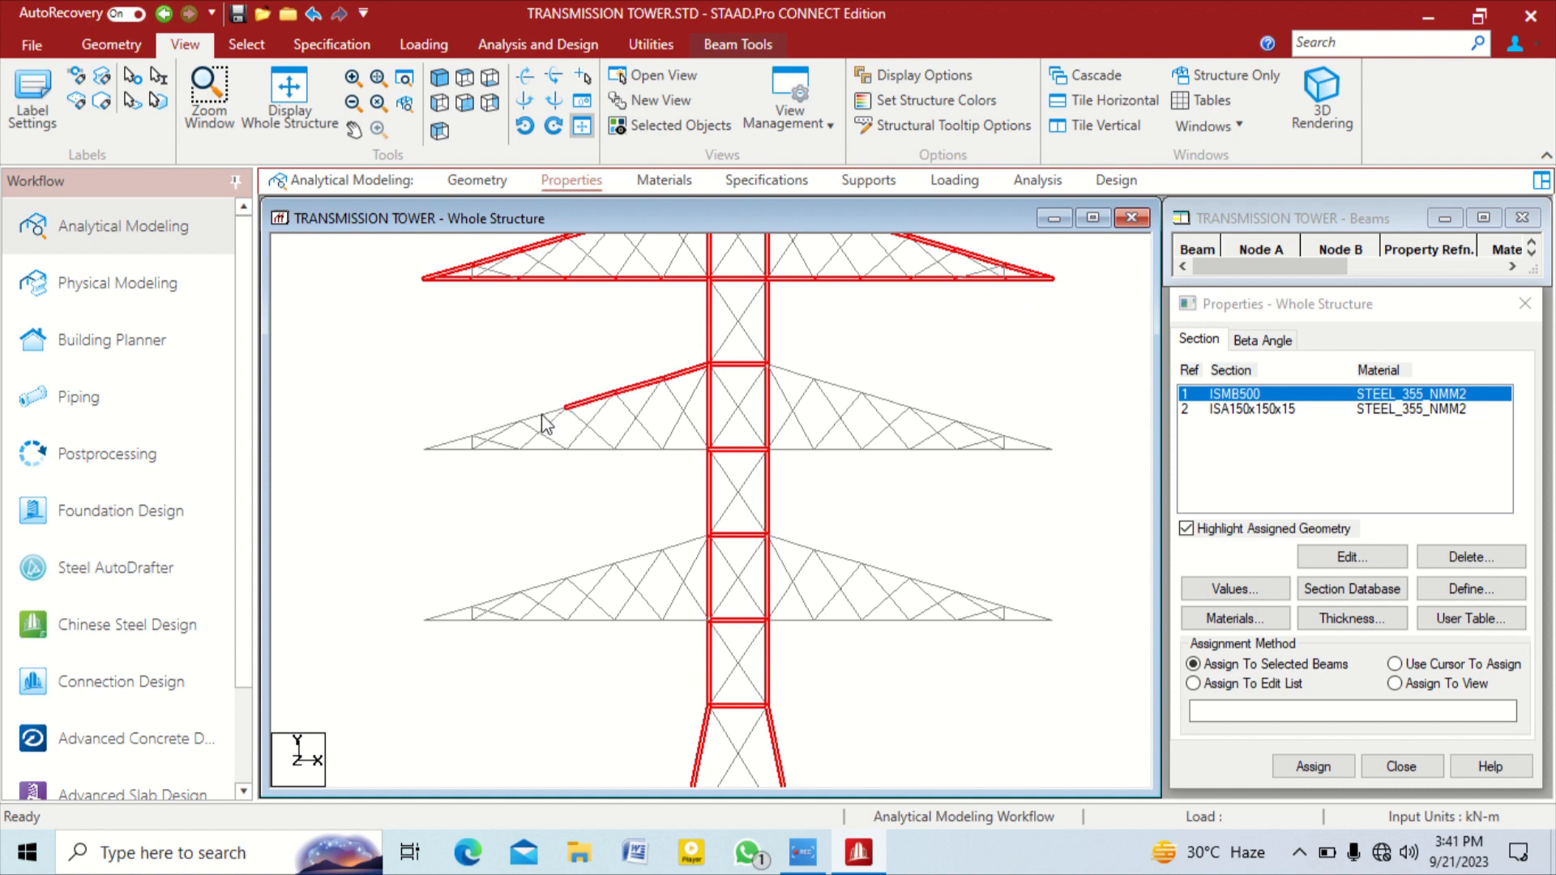
Add the lower chord and outer upper-chord segments of the middle cross-arm's left half, deselecting any diagonal braces picked along with them
scroll(478, 401, up, 3)
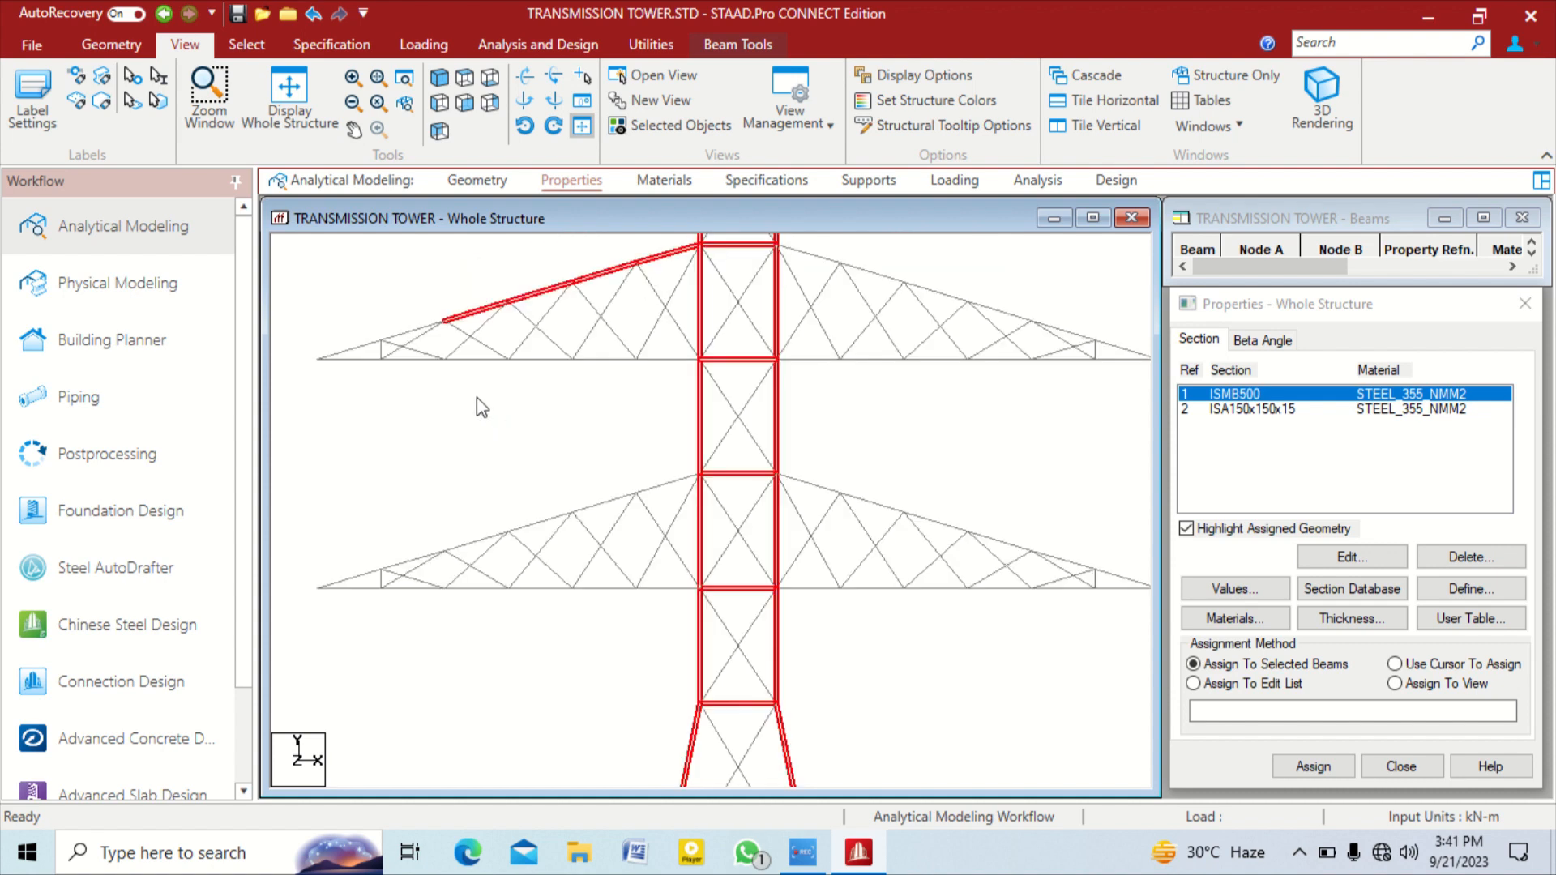
click(495, 460)
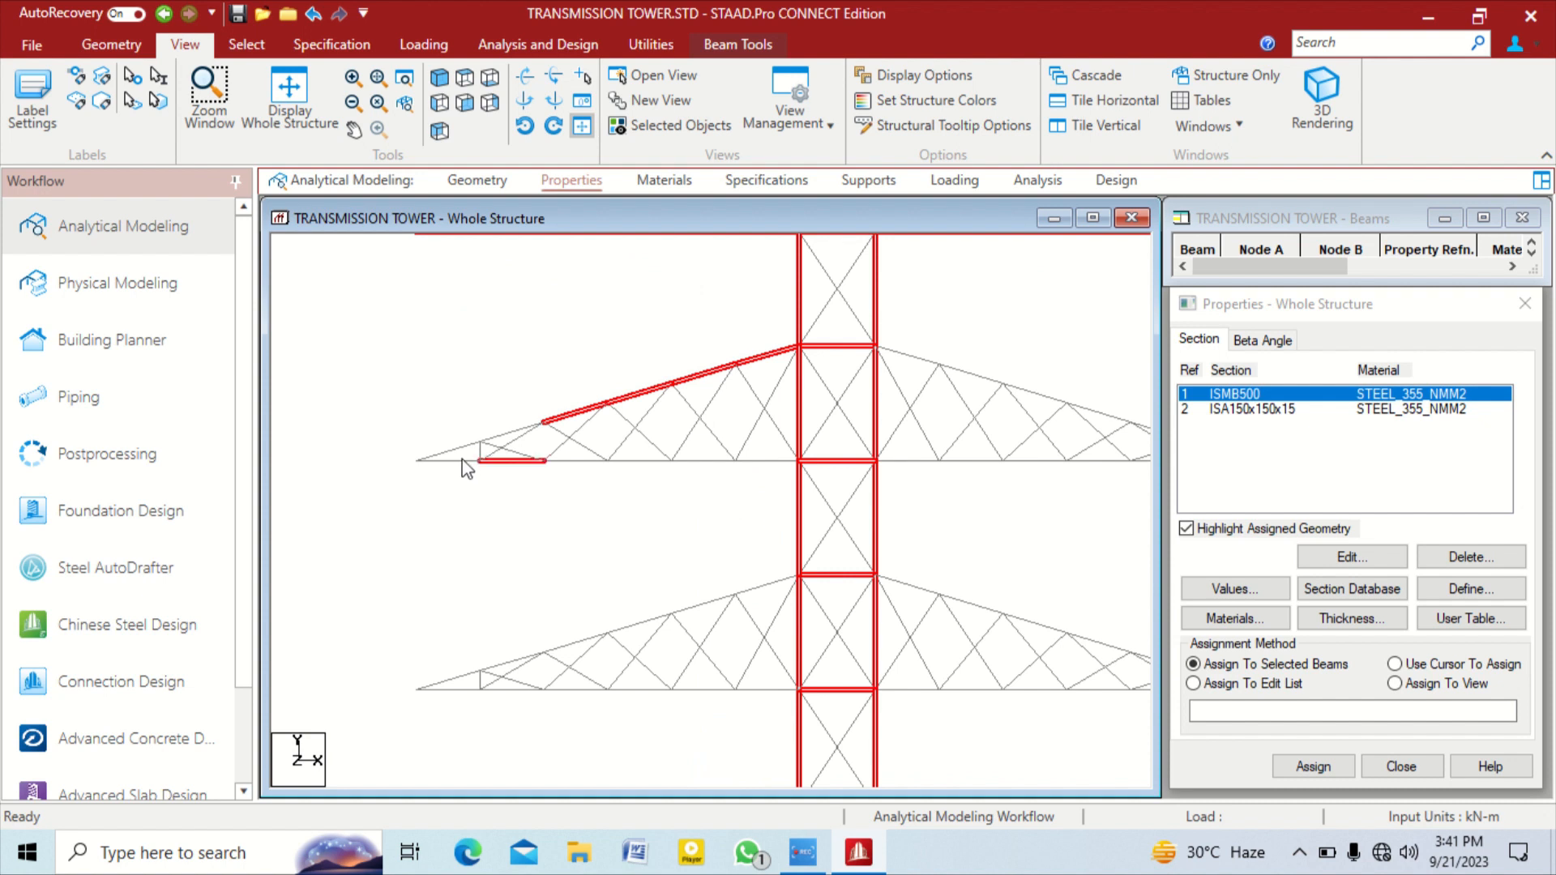
ctrl+click(460, 460)
ctrl+click(474, 443)
ctrl+click(512, 432)
ctrl+click(606, 458)
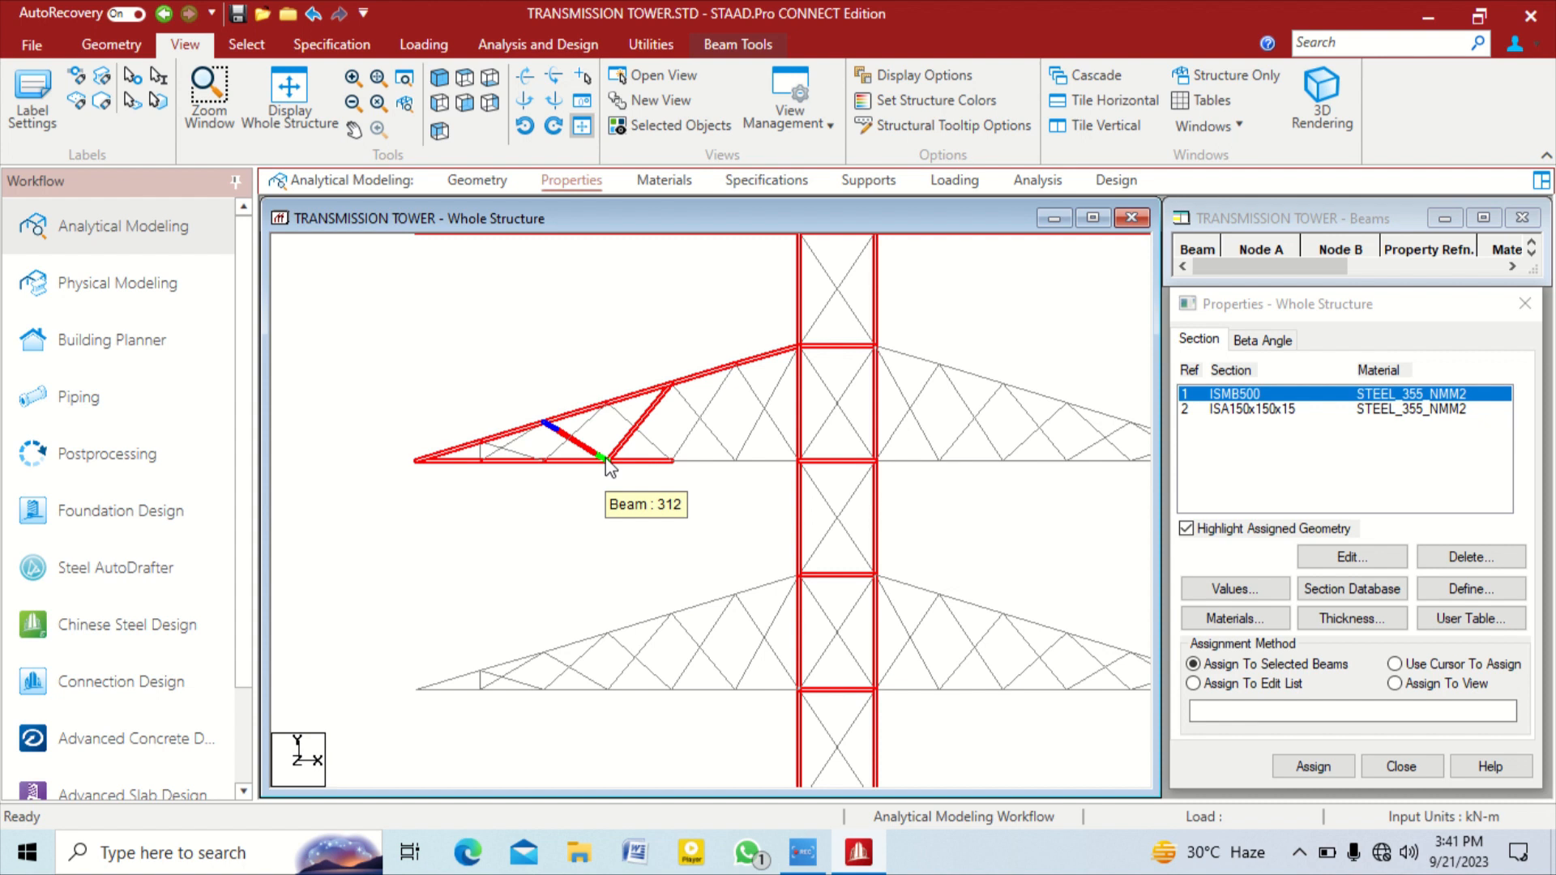
ctrl+click(605, 458)
ctrl+click(582, 461)
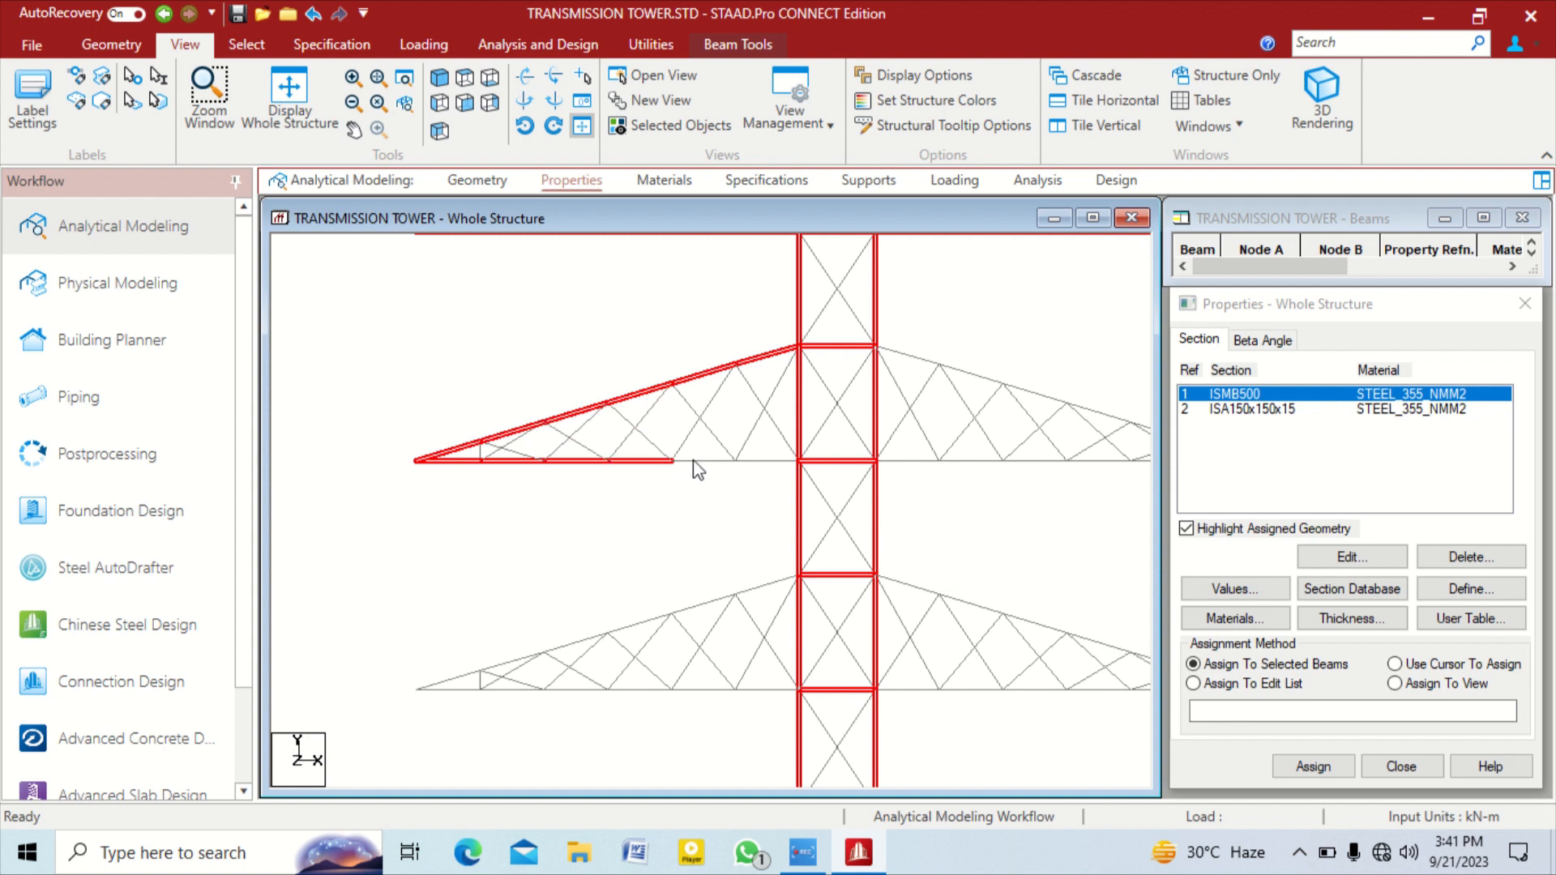
ctrl+click(734, 462)
ctrl+click(776, 462)
Add all lower-chord and upper-chord segments of the middle cross-arm's right half to the selection
middle_drag(1011, 470, 736, 535)
ctrl+drag(978, 525, 585, 580)
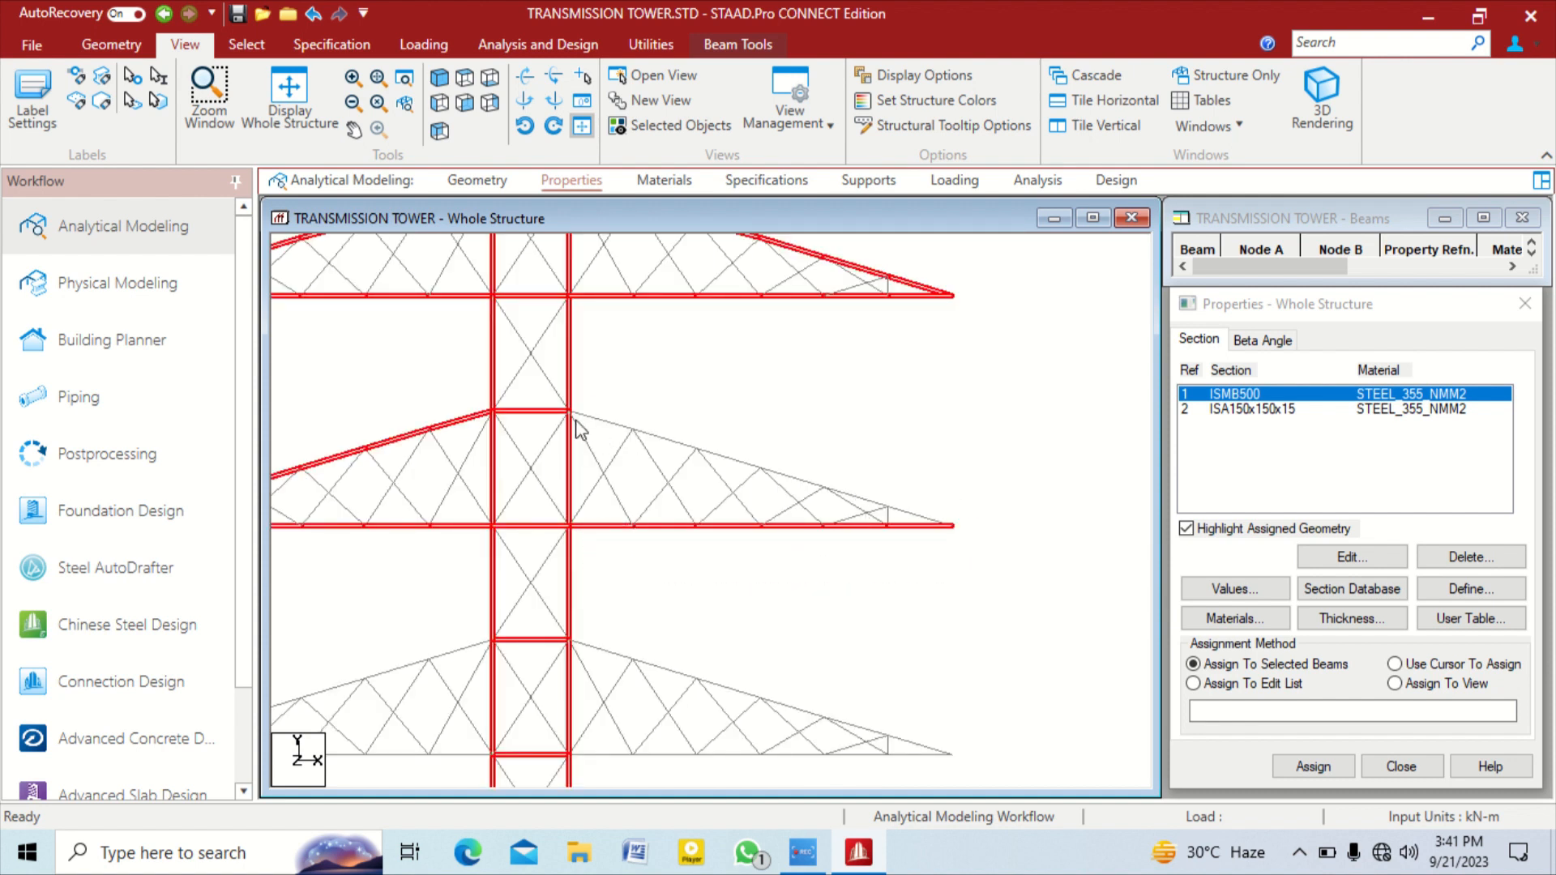
ctrl+click(644, 427)
ctrl+click(745, 469)
ctrl+click(797, 483)
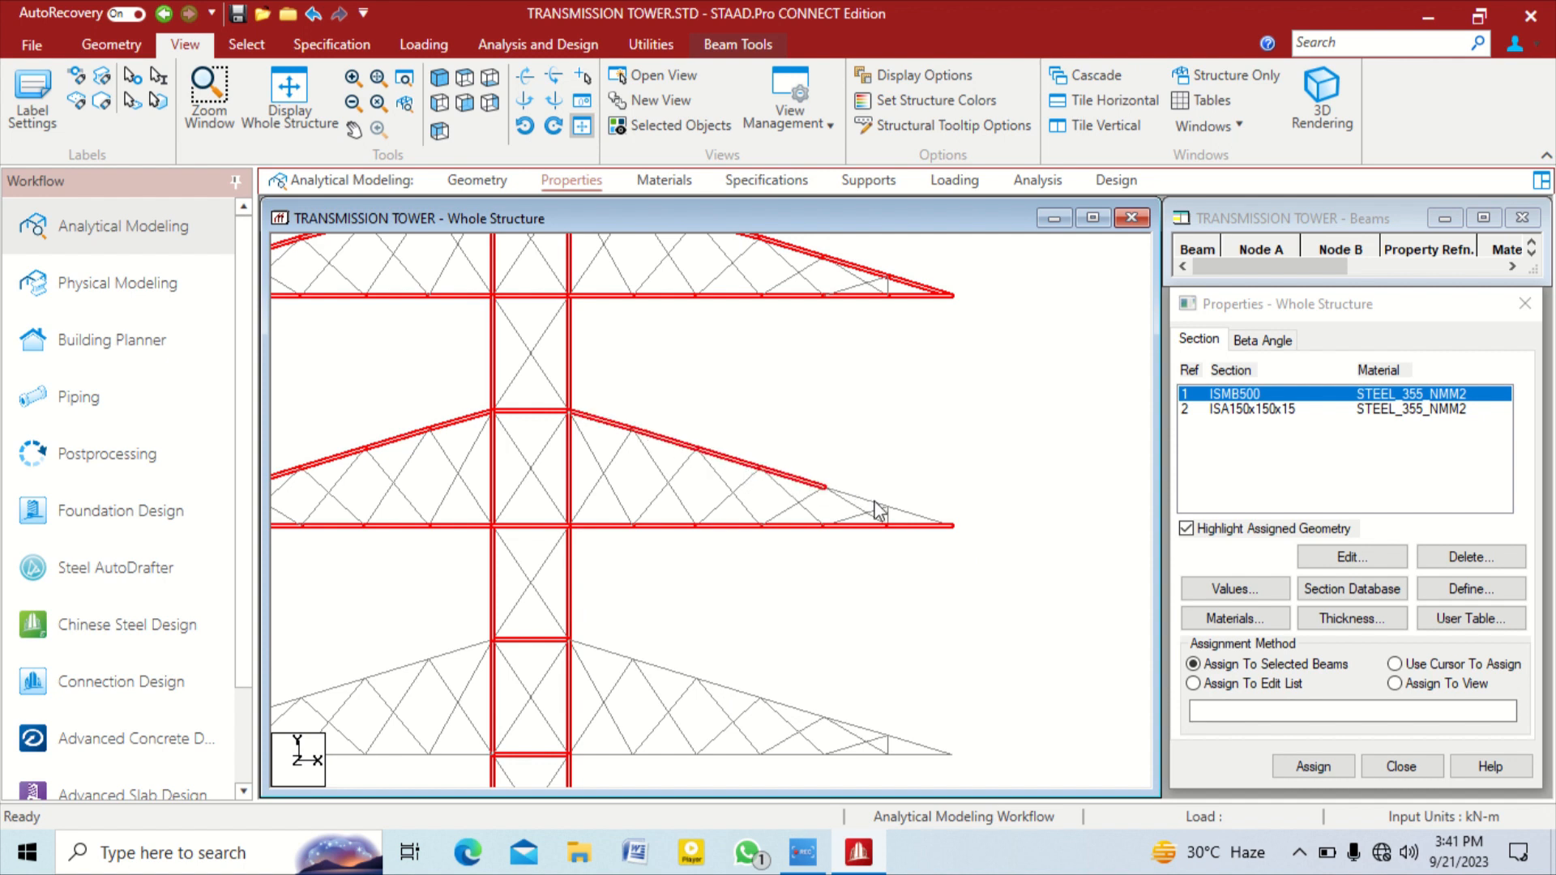
ctrl+click(909, 511)
Add the lower chord on both sides of the lowest cross-arm to the selection
middle_drag(820, 527, 891, 362)
scroll(893, 522, down, 1)
middle_drag(389, 672, 512, 633)
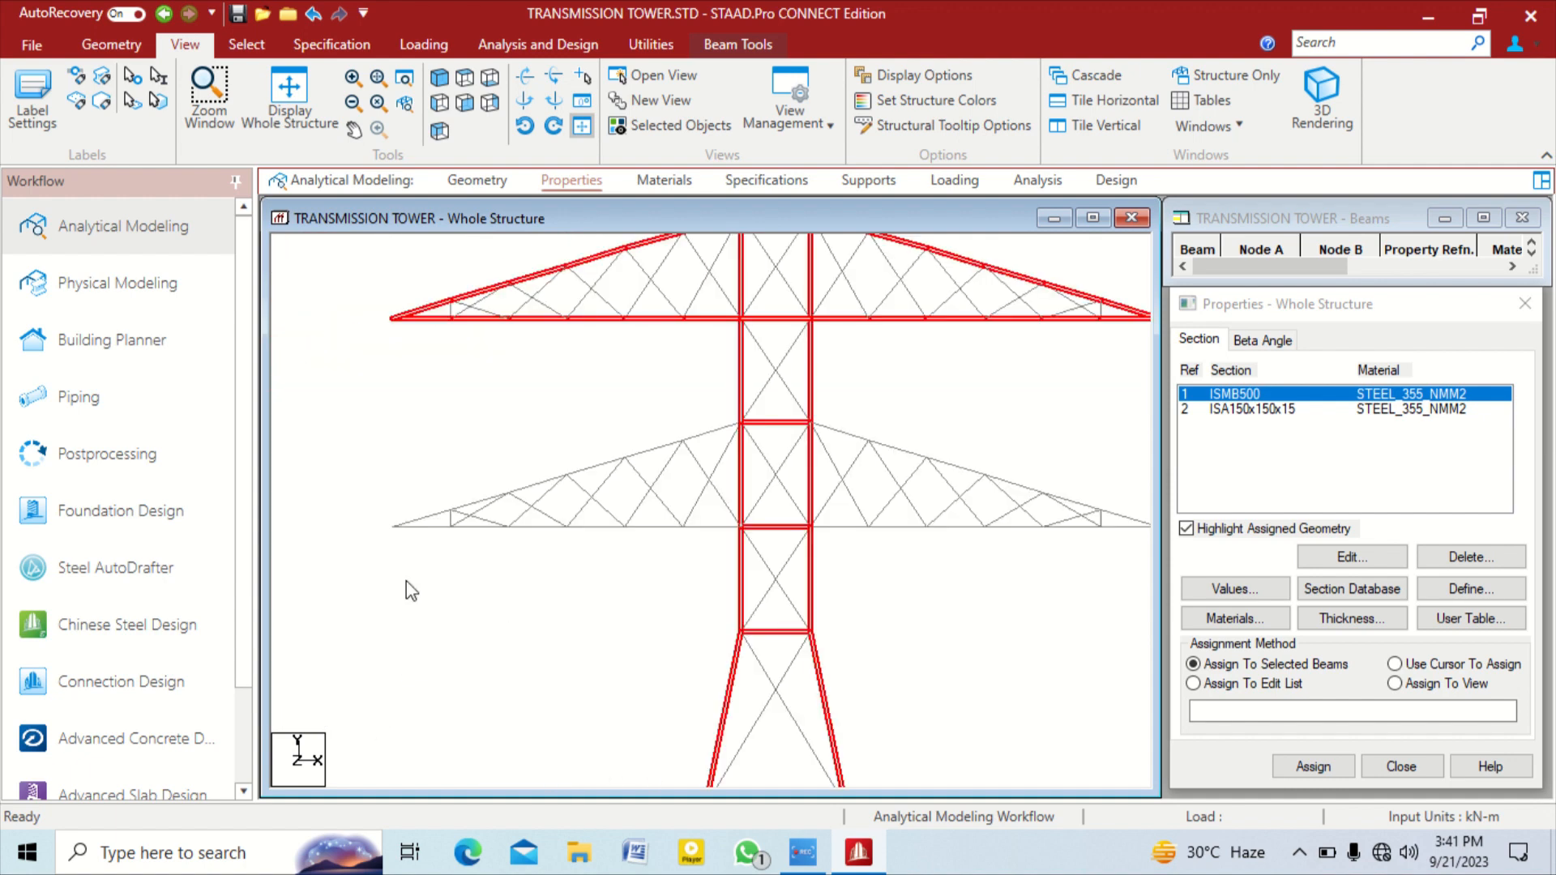
drag(362, 533, 752, 535)
scroll(1084, 535, down, 1)
middle_drag(1084, 535, 999, 559)
drag(1067, 556, 725, 547)
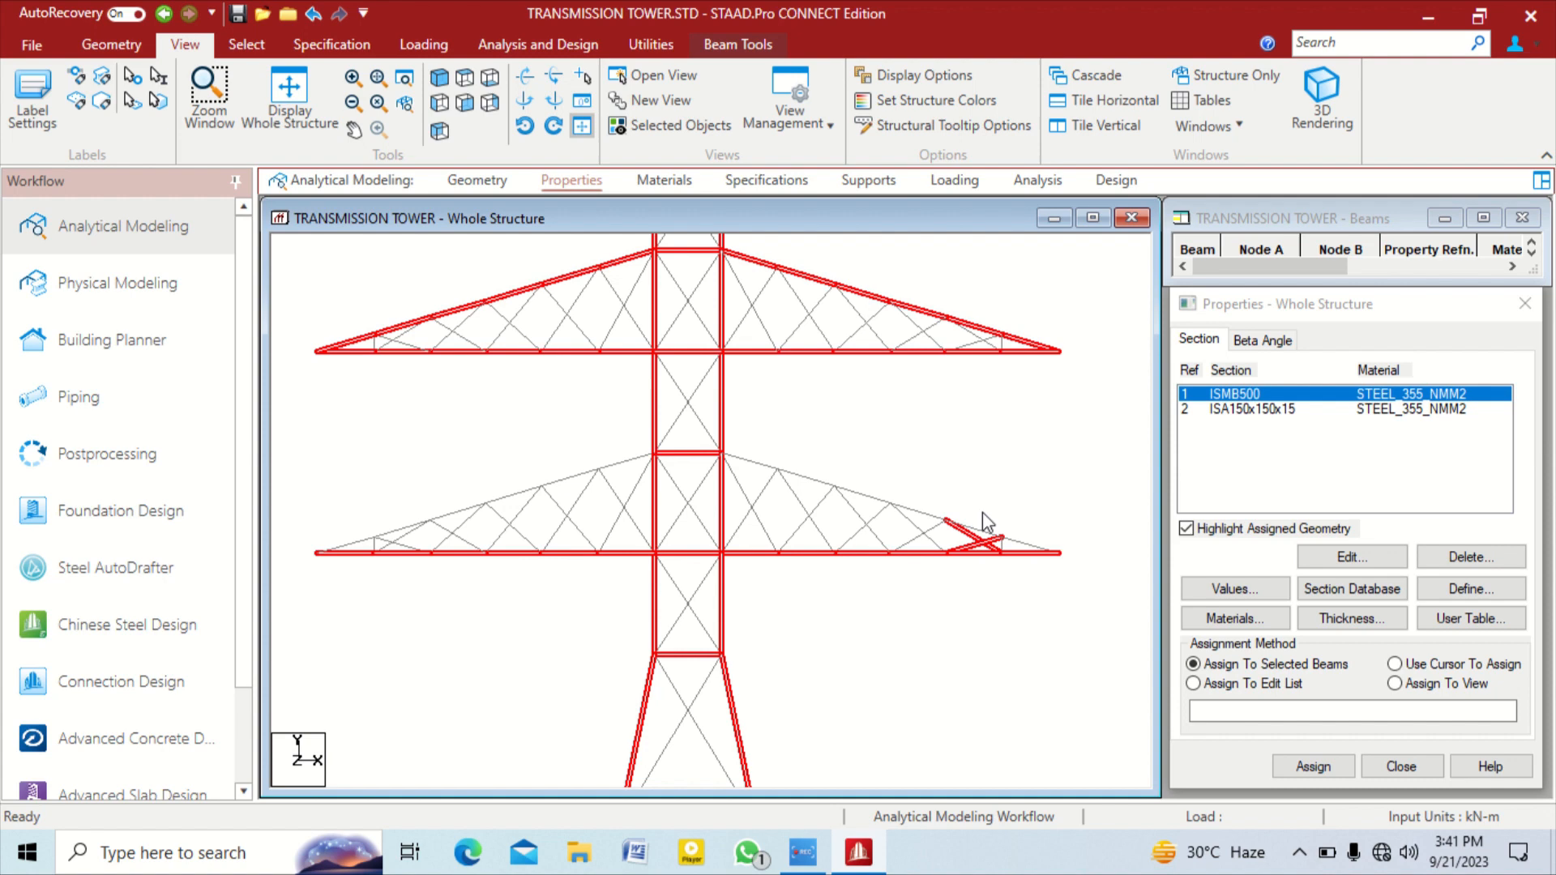
Deselect the stray braces near the lowest cross-arm's right tip and add all upper-chord segments of its right half
scroll(981, 520, up, 2)
scroll(946, 598, up, 1)
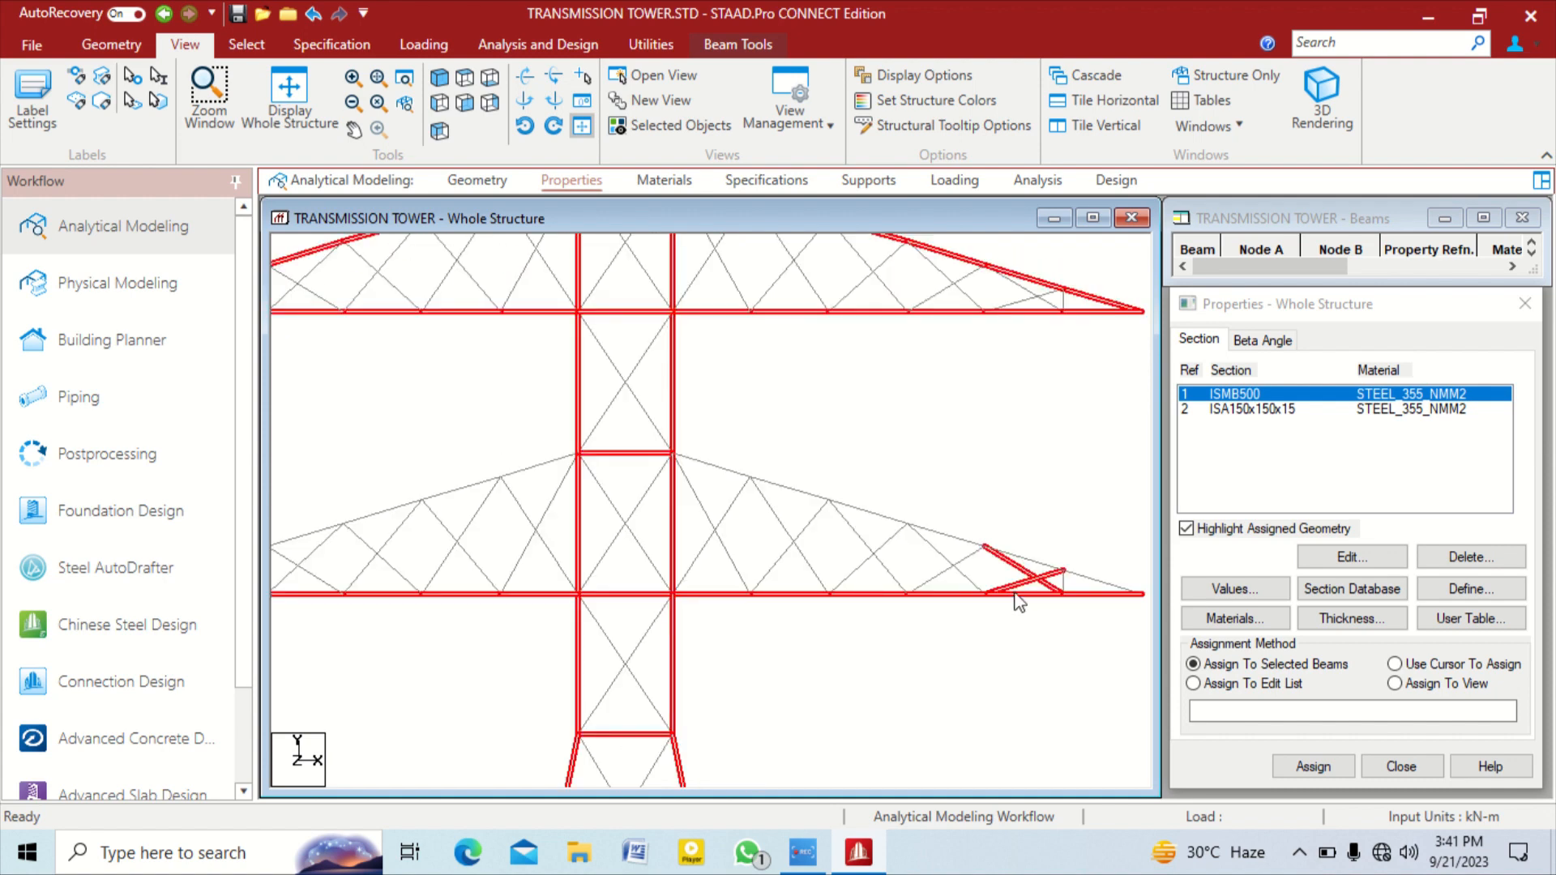
middle_drag(1008, 596, 880, 664)
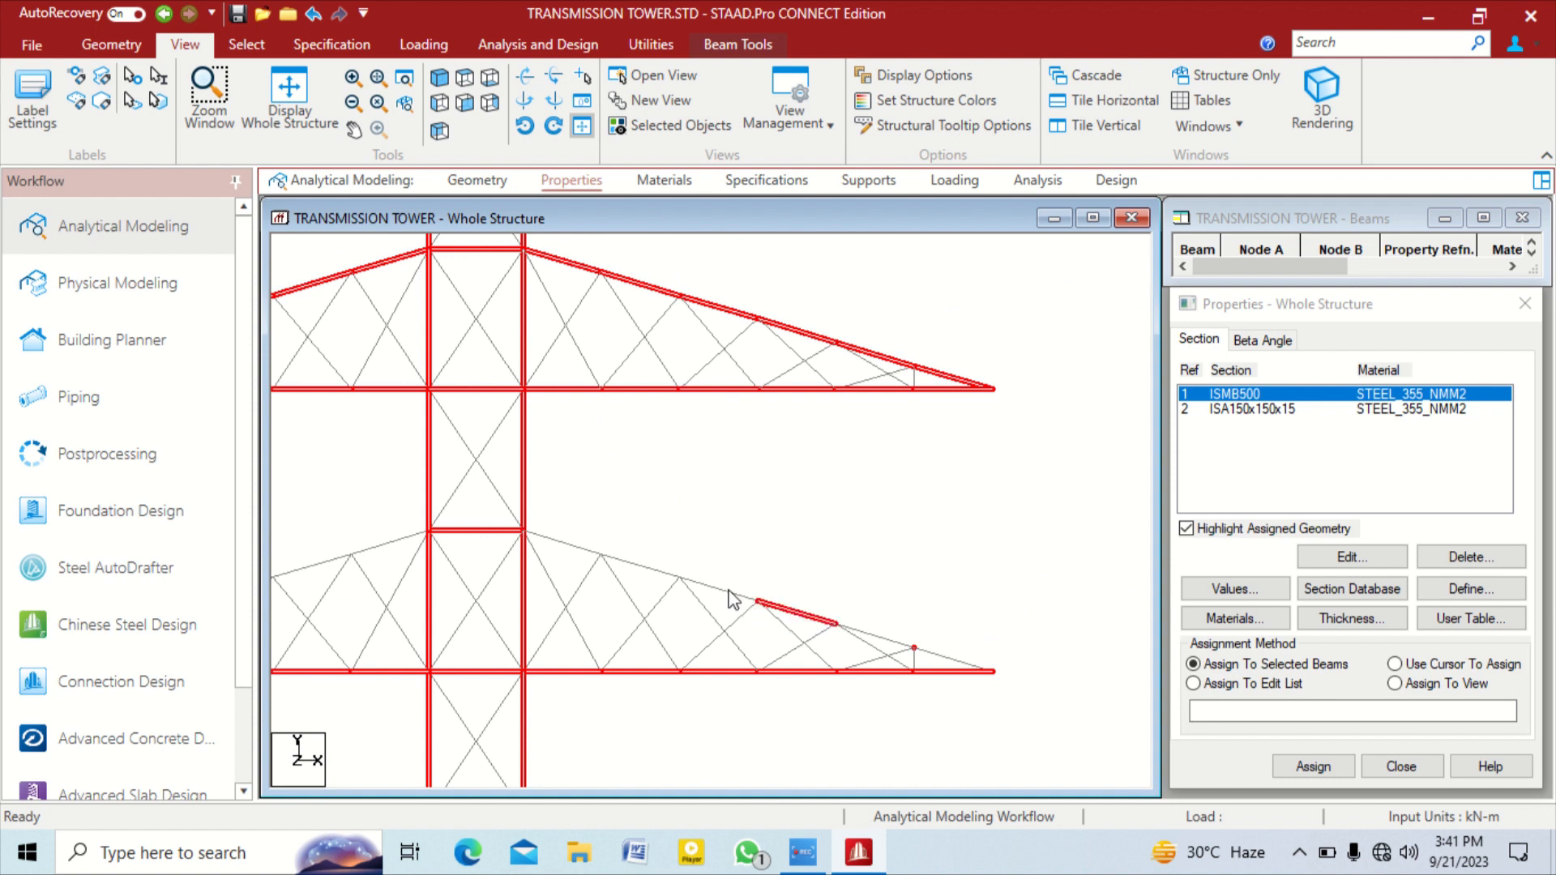
ctrl+click(707, 588)
ctrl+click(609, 559)
ctrl+click(573, 550)
ctrl+click(885, 640)
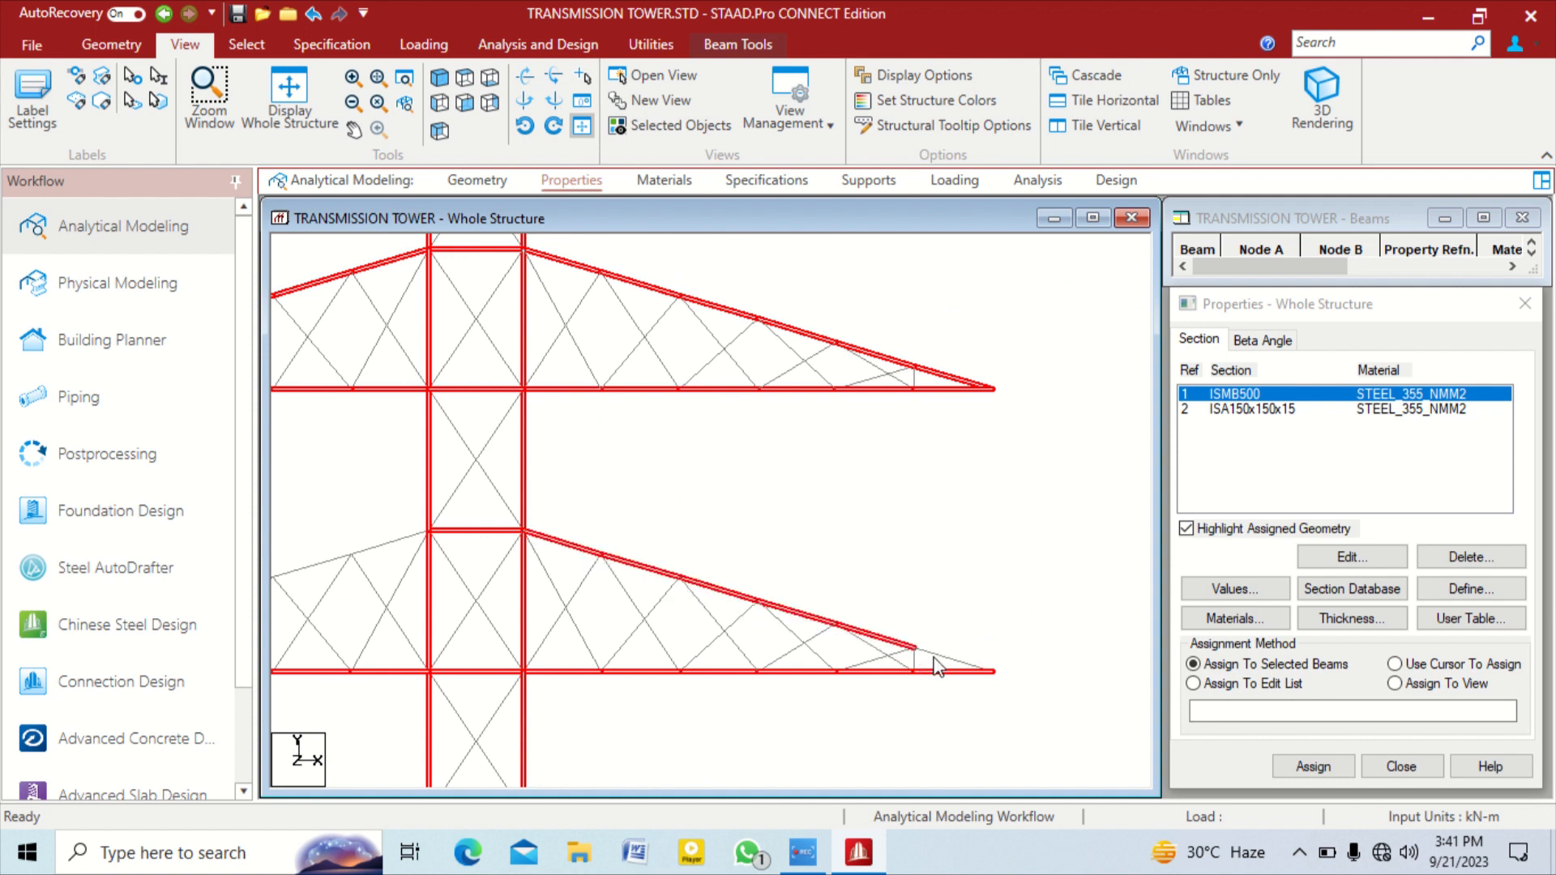
ctrl+click(943, 659)
Add the inner upper-chord segments of the lowest cross-arm's left half to the selection
scroll(900, 584, down, 6)
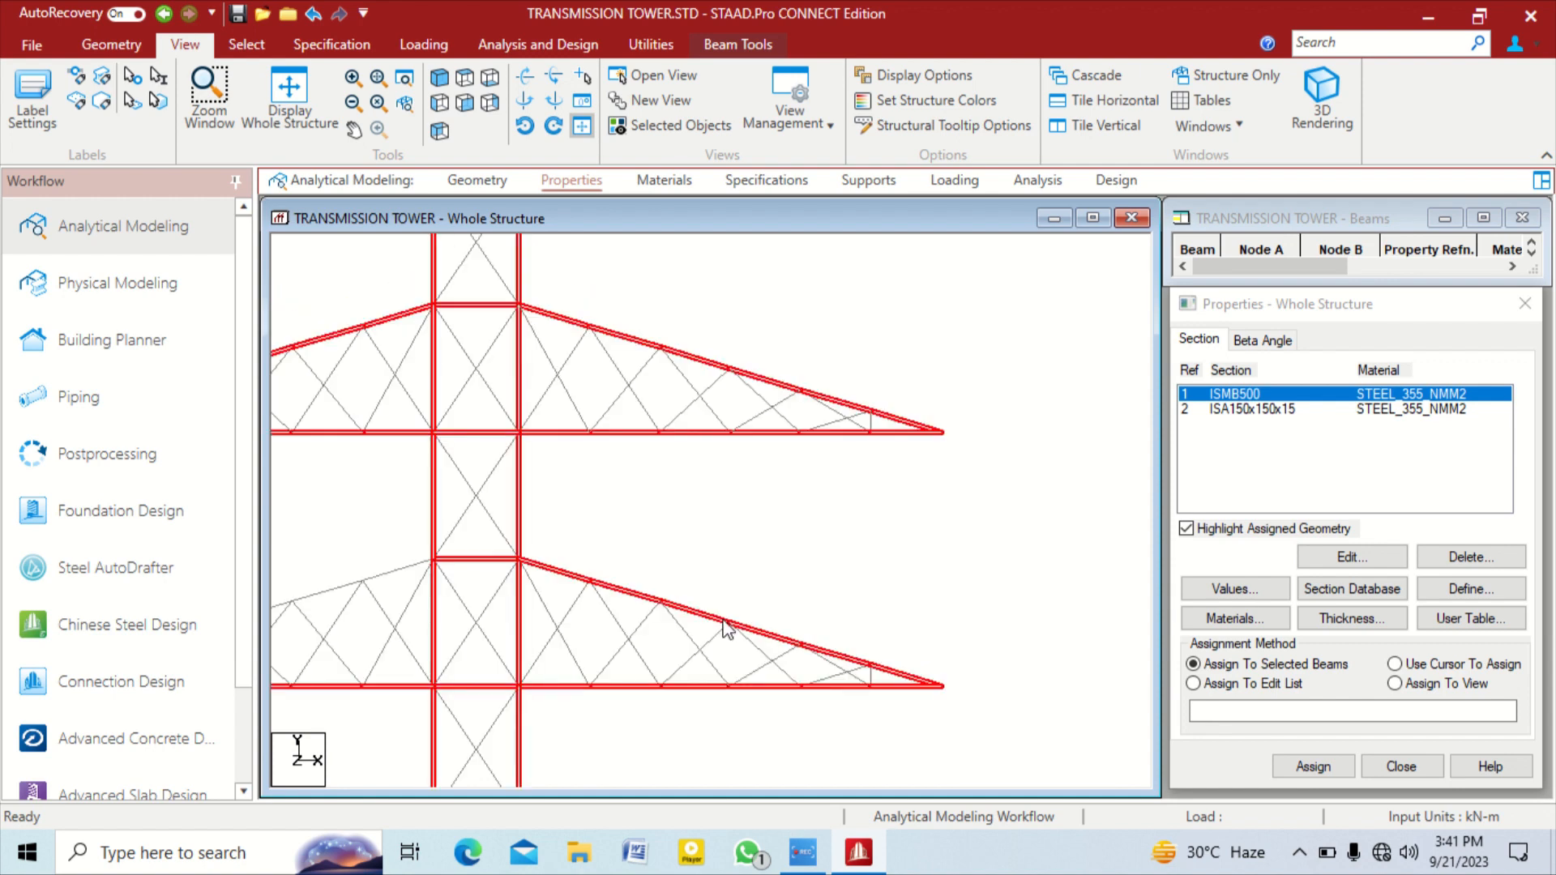
middle_drag(618, 661, 842, 572)
scroll(843, 579, down, 1)
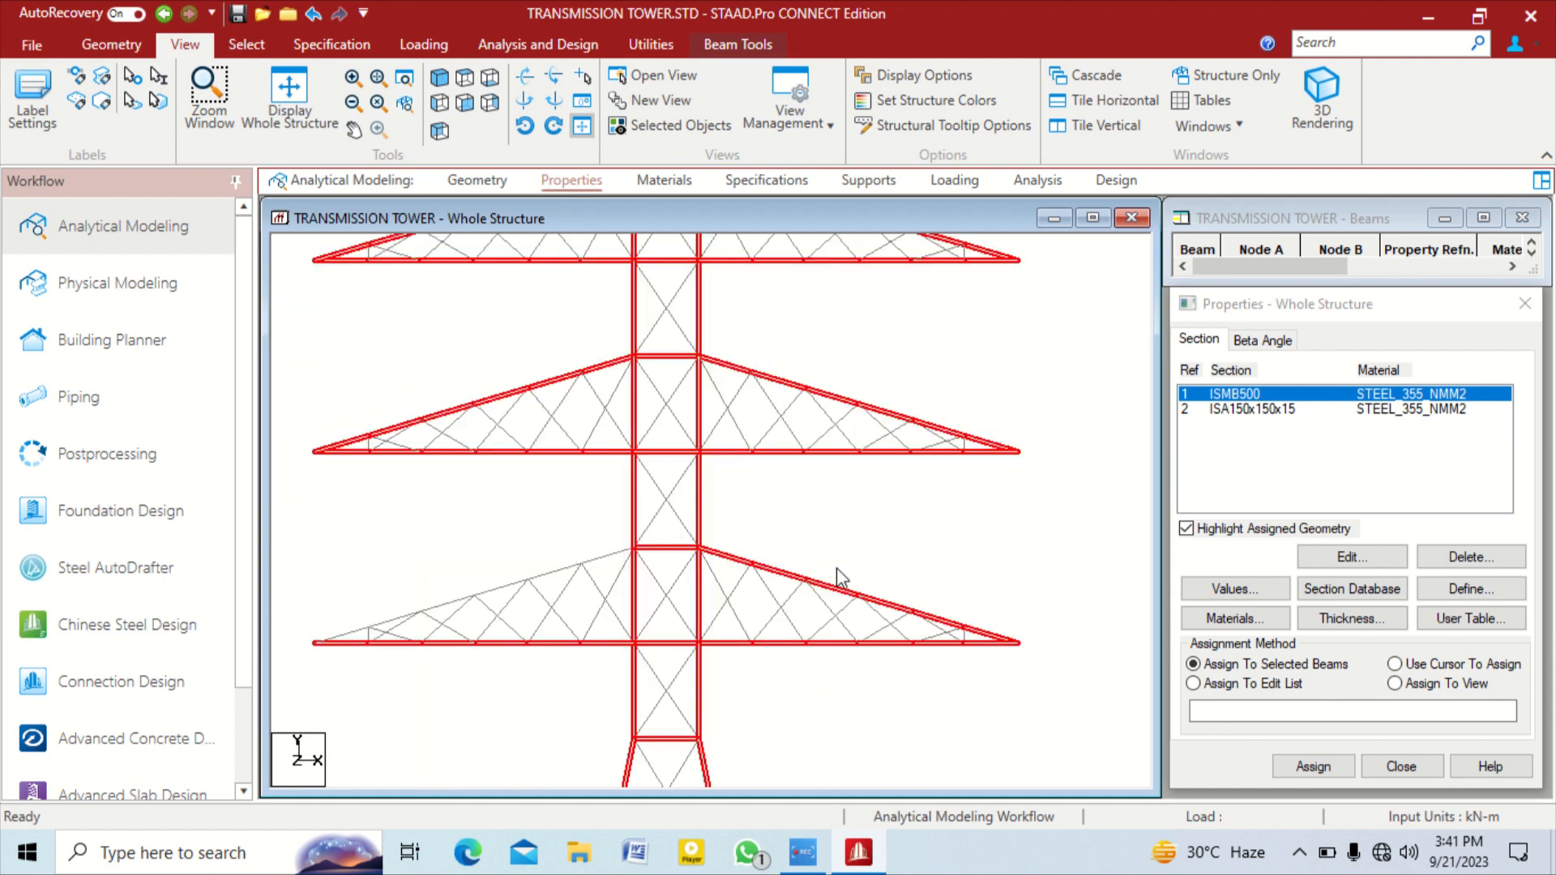
middle_drag(890, 426, 990, 519)
scroll(975, 550, down, 3)
middle_drag(902, 620, 930, 344)
scroll(856, 538, down, 2)
scroll(835, 488, down, 1)
scroll(674, 478, up, 4)
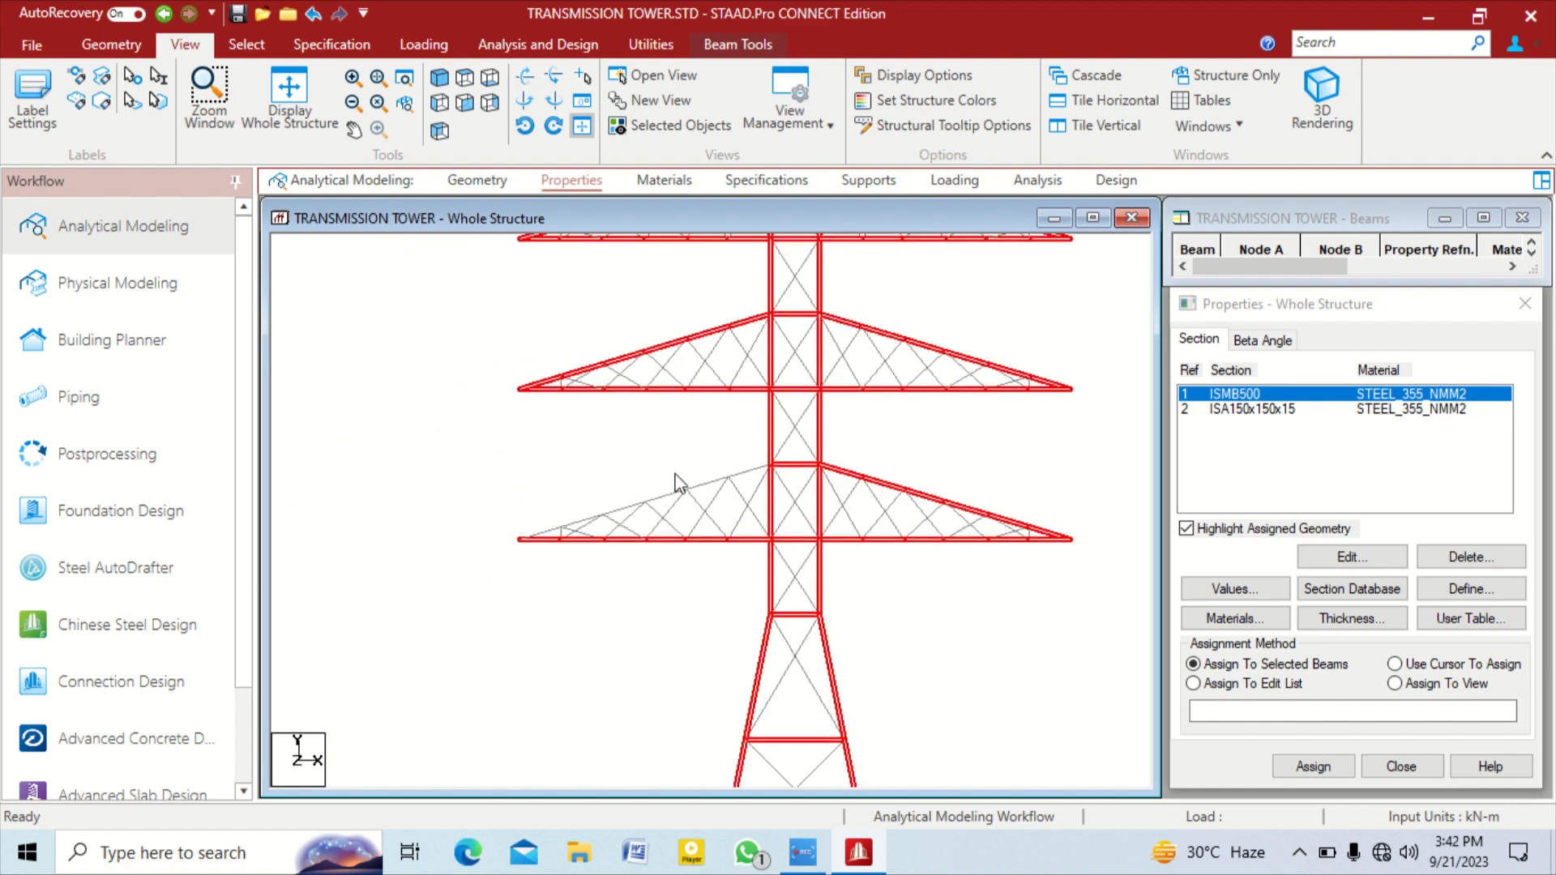
scroll(691, 486, up, 1)
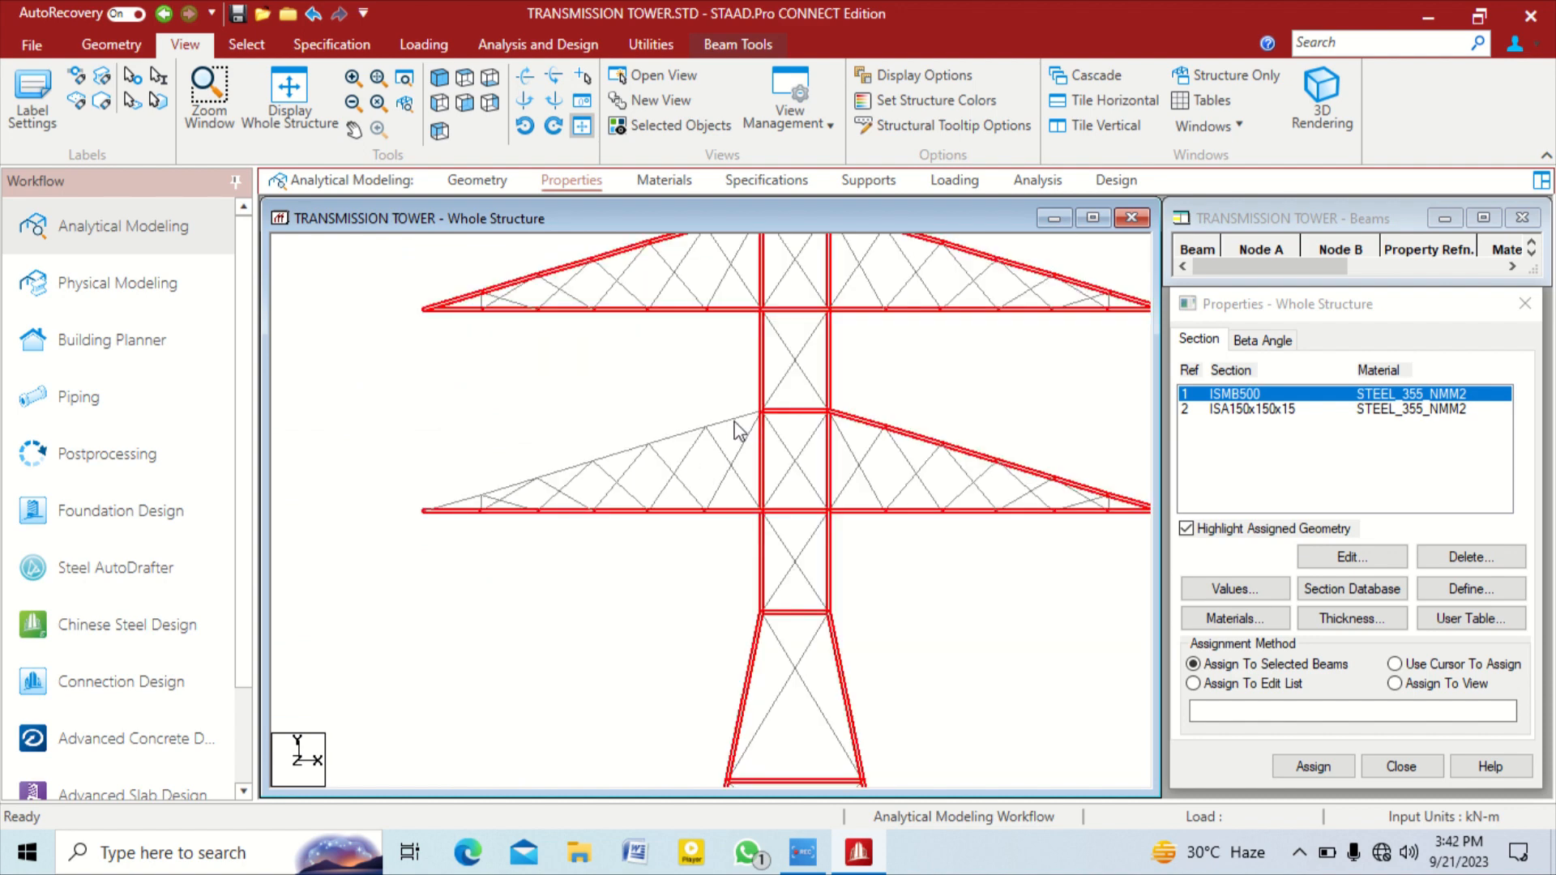
ctrl+click(675, 439)
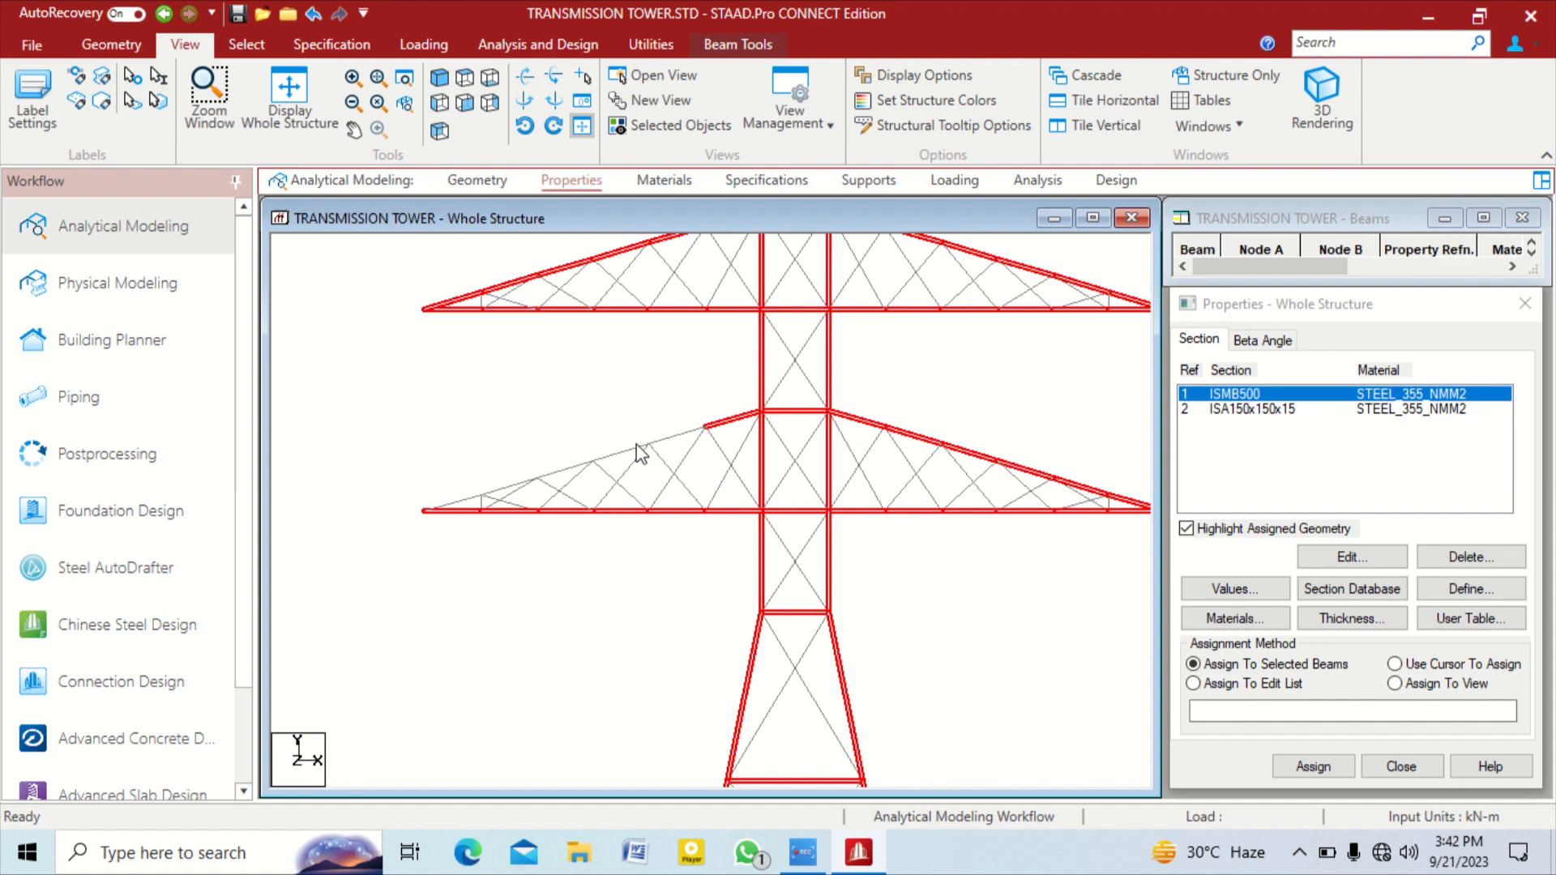
ctrl+click(587, 468)
ctrl+click(557, 478)
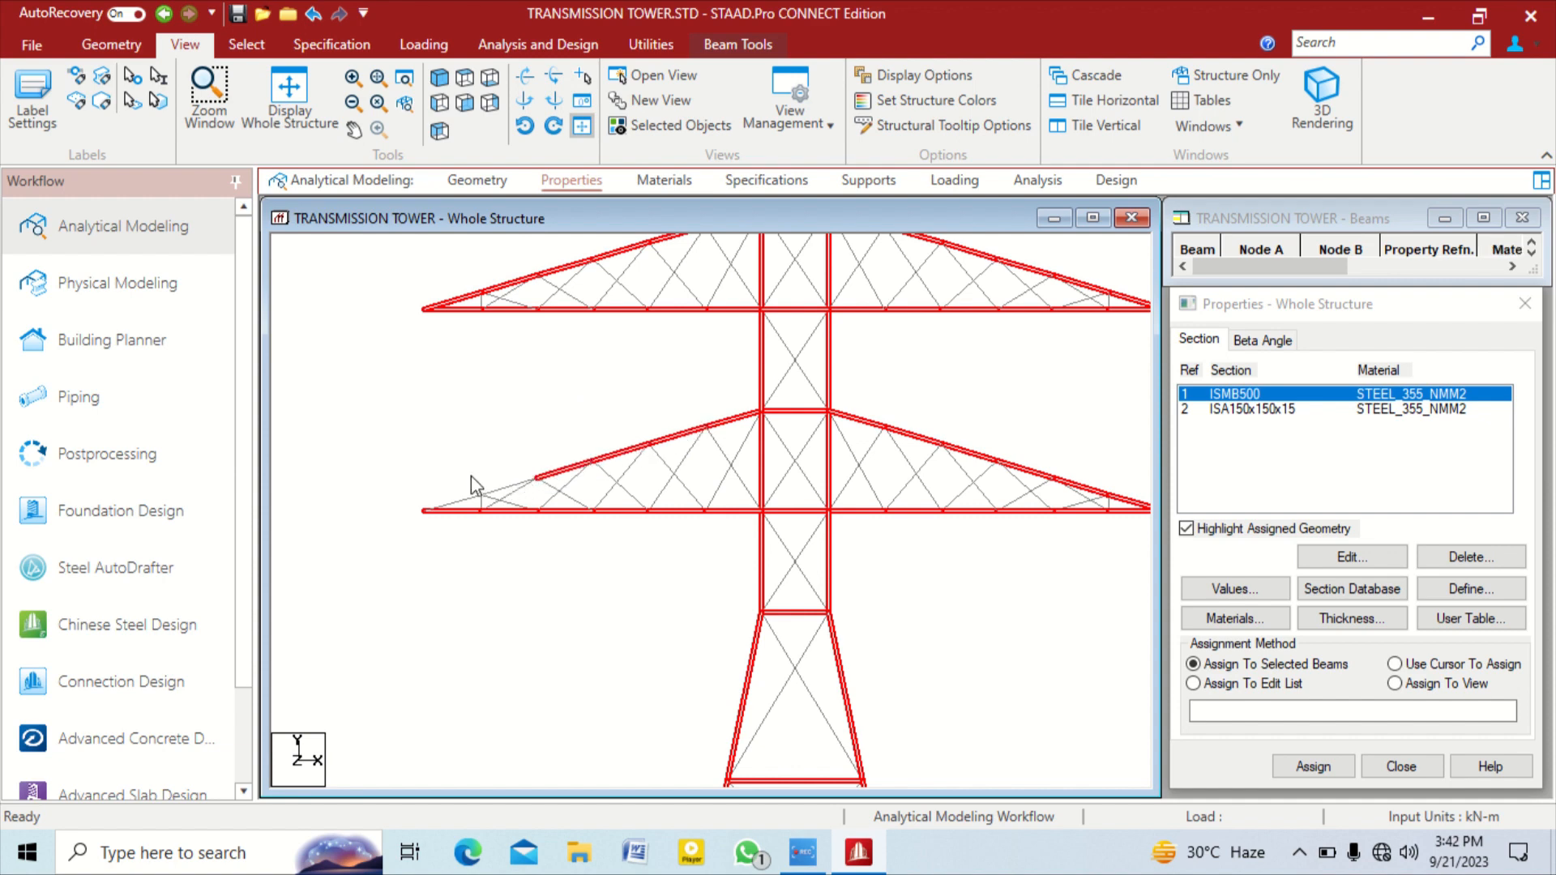
Add the remaining upper-chord segments near the left tip of the lowest cross-arm to the selection
scroll(470, 478, up, 1)
scroll(470, 486, up, 1)
scroll(486, 519, up, 1)
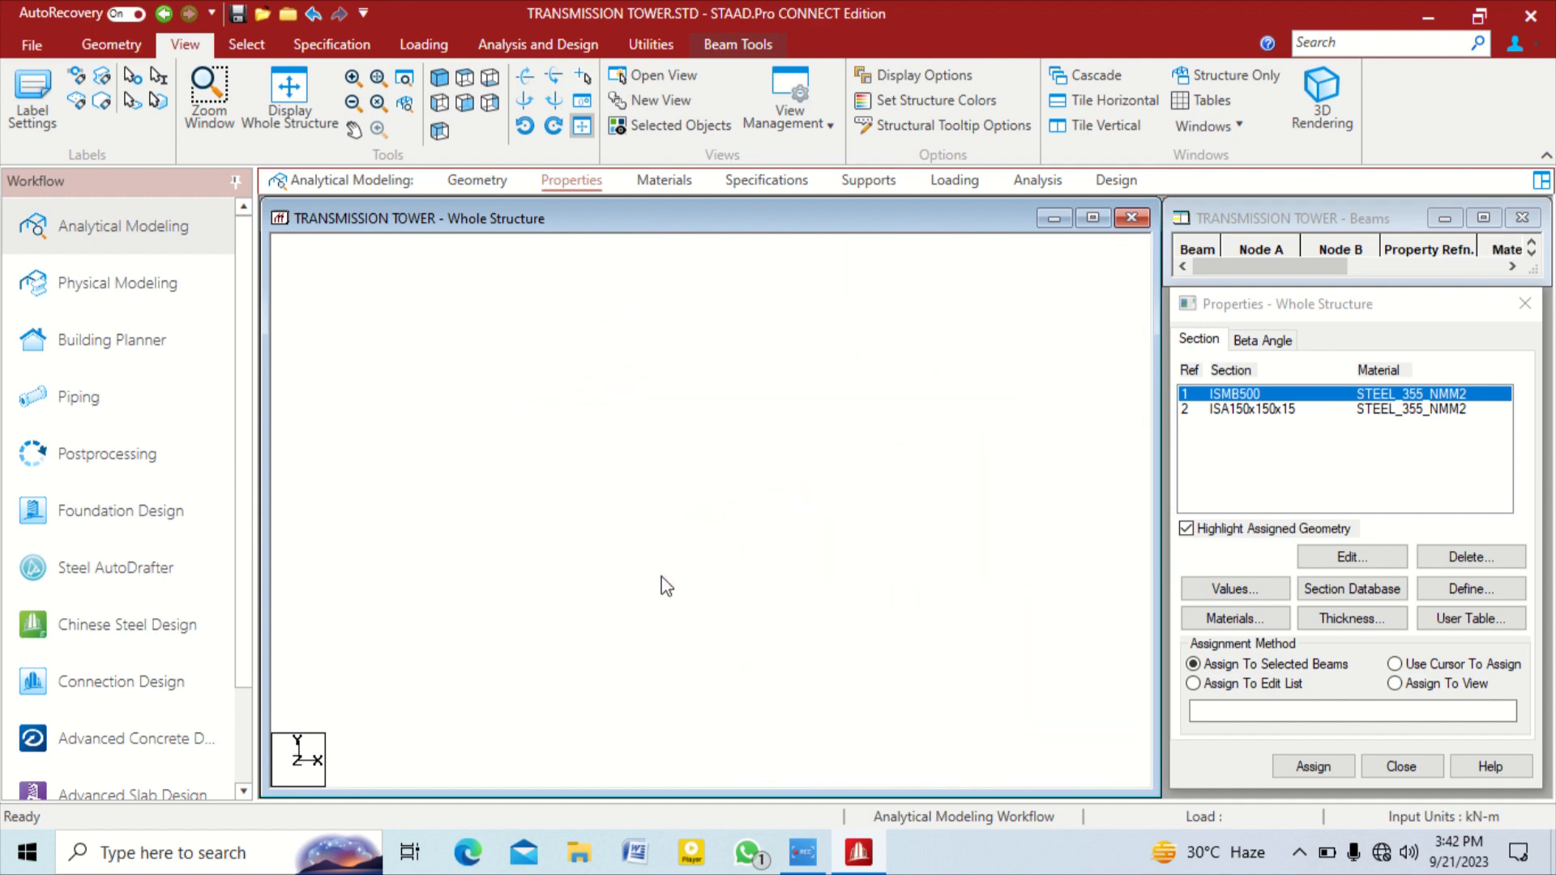
ctrl+click(552, 538)
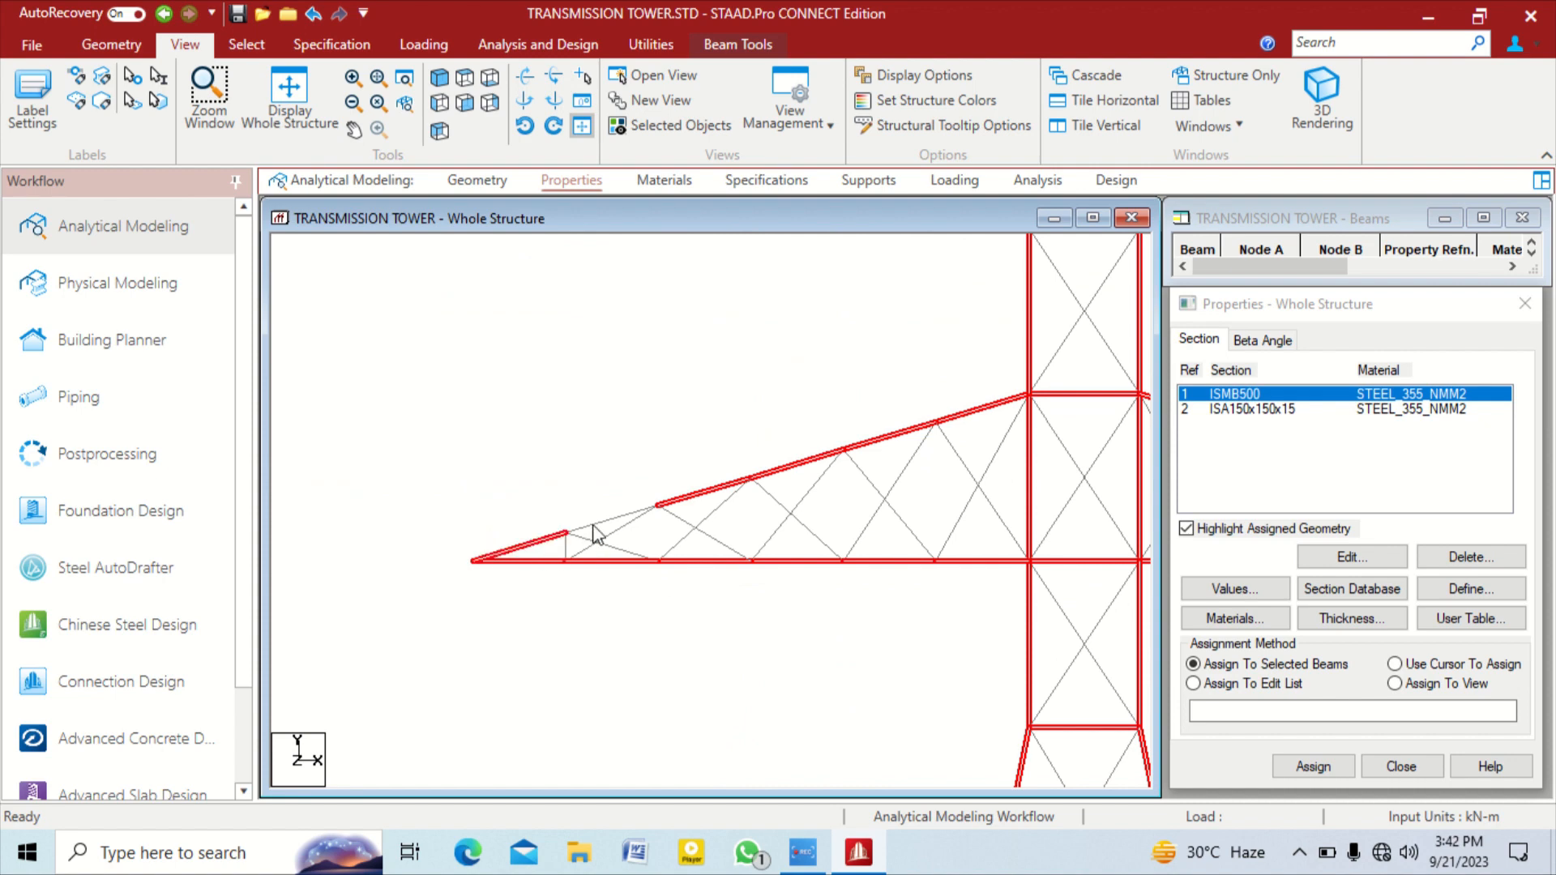
scroll(1080, 621, down, 1)
scroll(1045, 616, down, 1)
middle_drag(1056, 622, 740, 514)
scroll(790, 645, down, 3)
scroll(705, 528, down, 4)
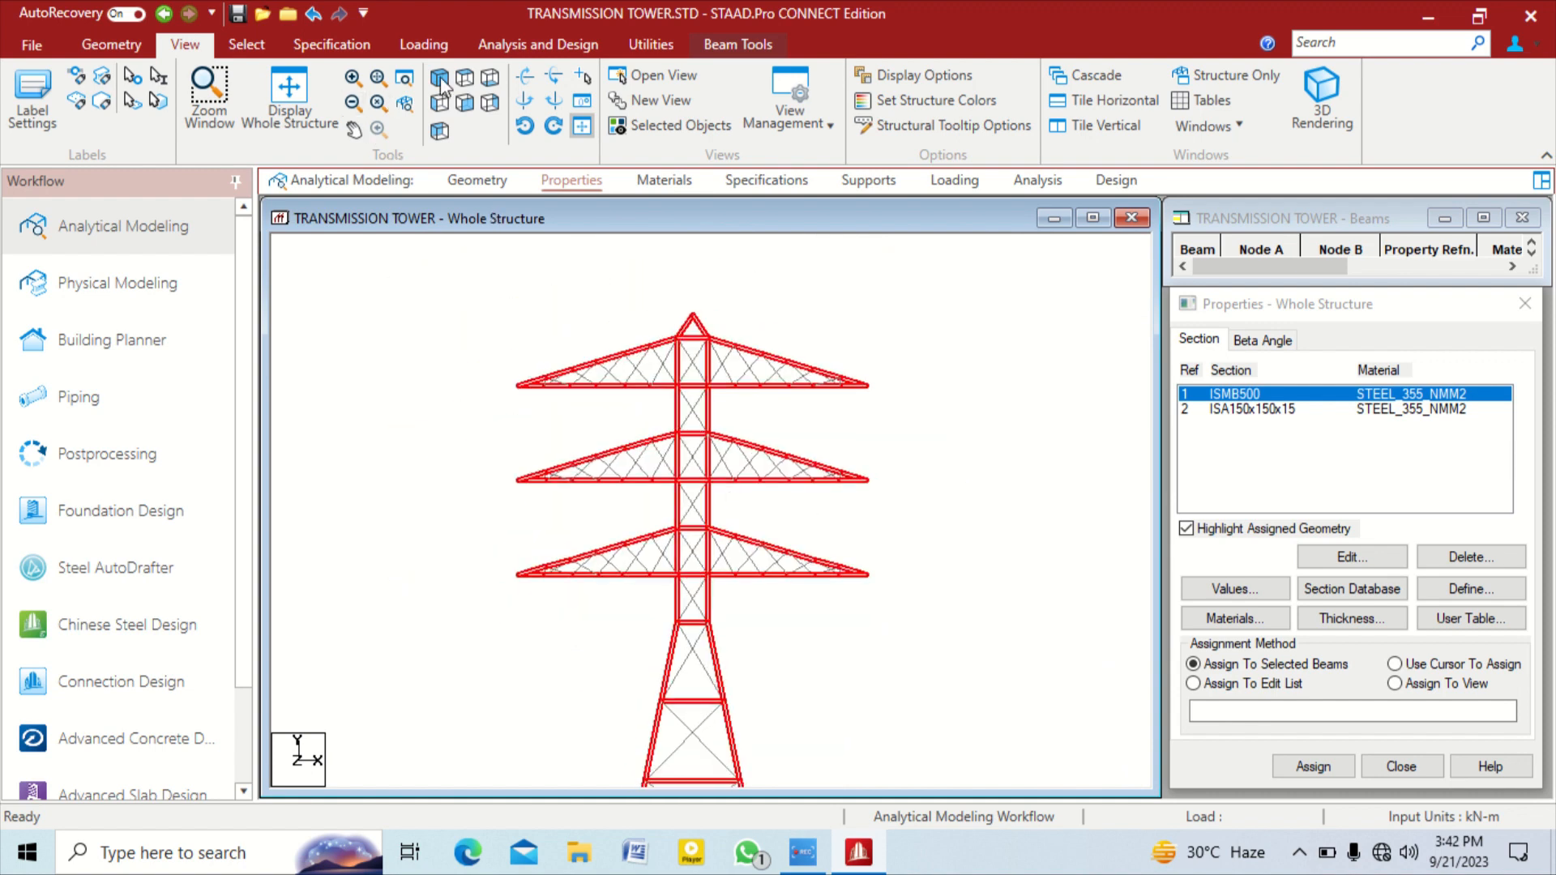
In the side elevation, deselect the crossed braces of the shaft panel at the top cross-arm level and any horizontal picked with them
click(489, 104)
scroll(739, 392, up, 3)
middle_drag(694, 341, 709, 567)
scroll(723, 512, up, 1)
scroll(723, 512, up, 2)
scroll(709, 567, up, 1)
middle_drag(736, 450, 718, 679)
scroll(683, 578, up, 3)
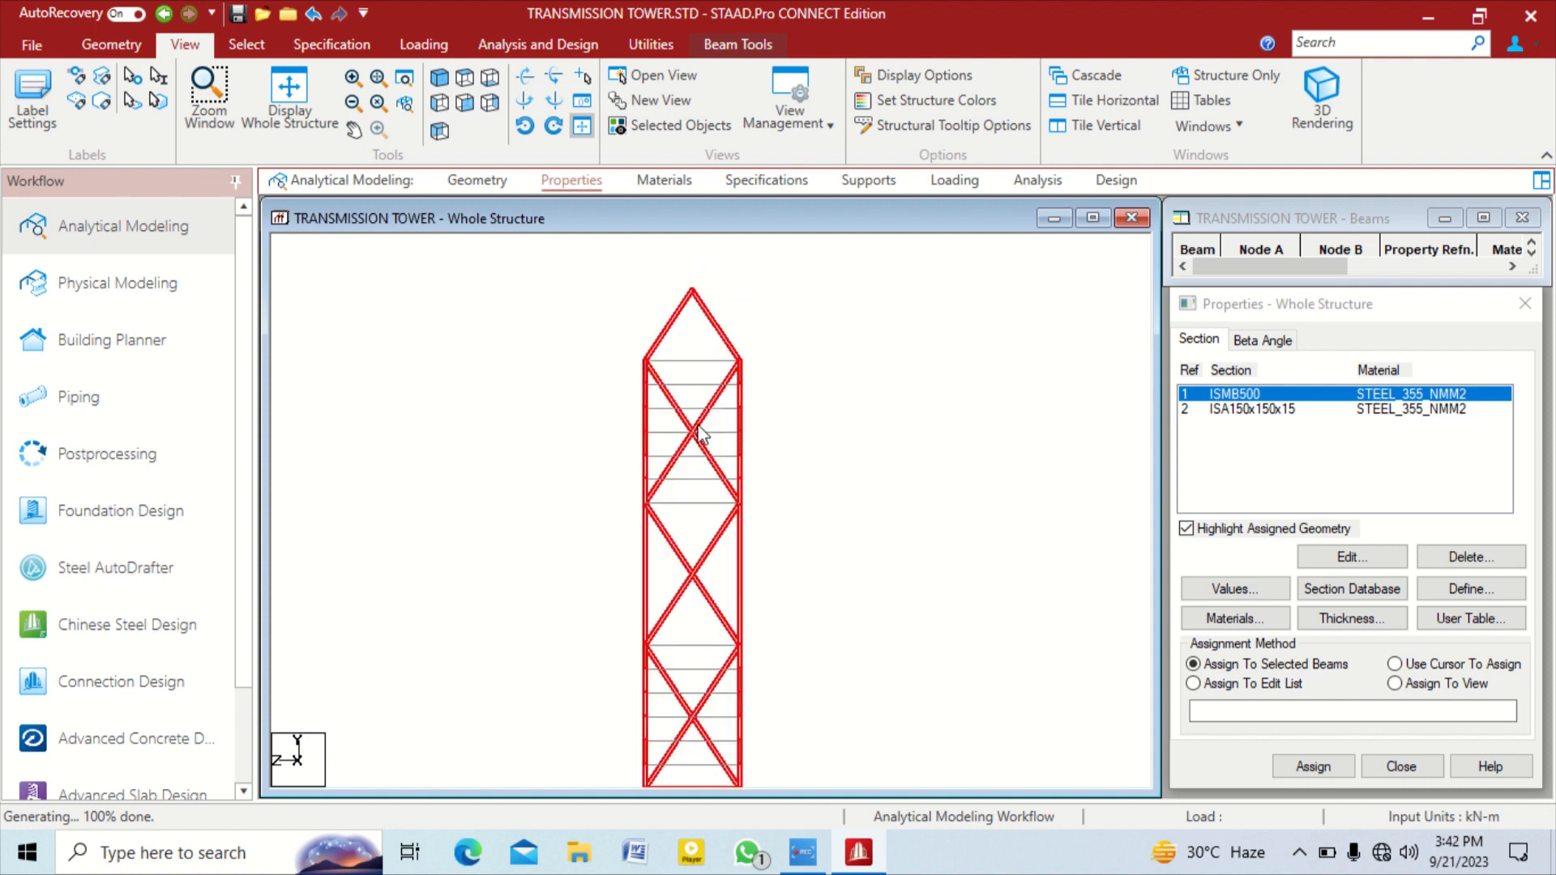
ctrl+click(705, 417)
ctrl+click(687, 414)
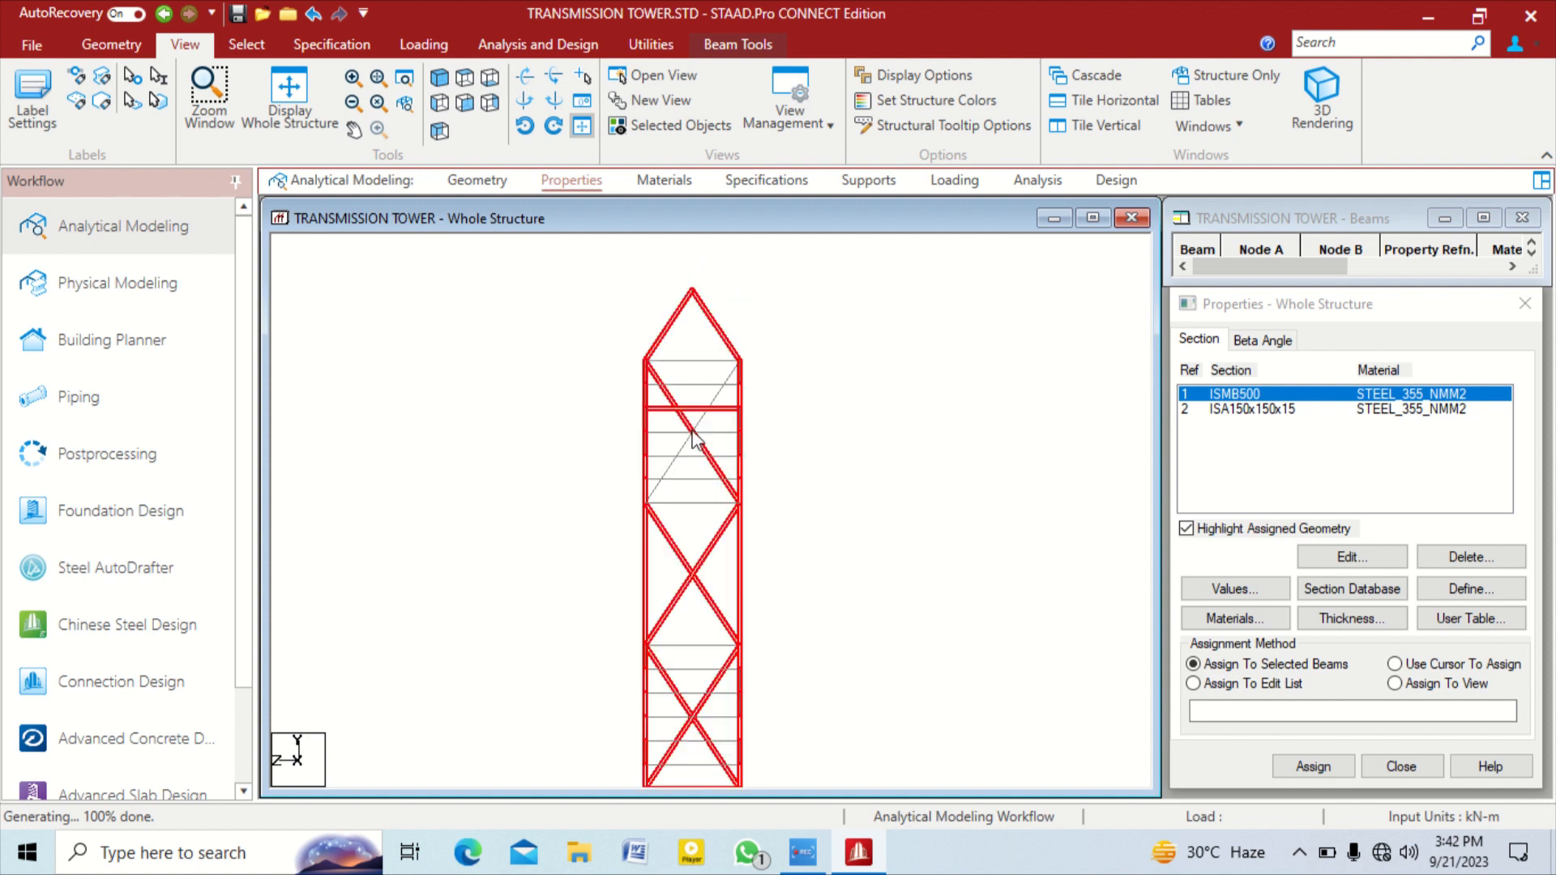
ctrl+click(683, 416)
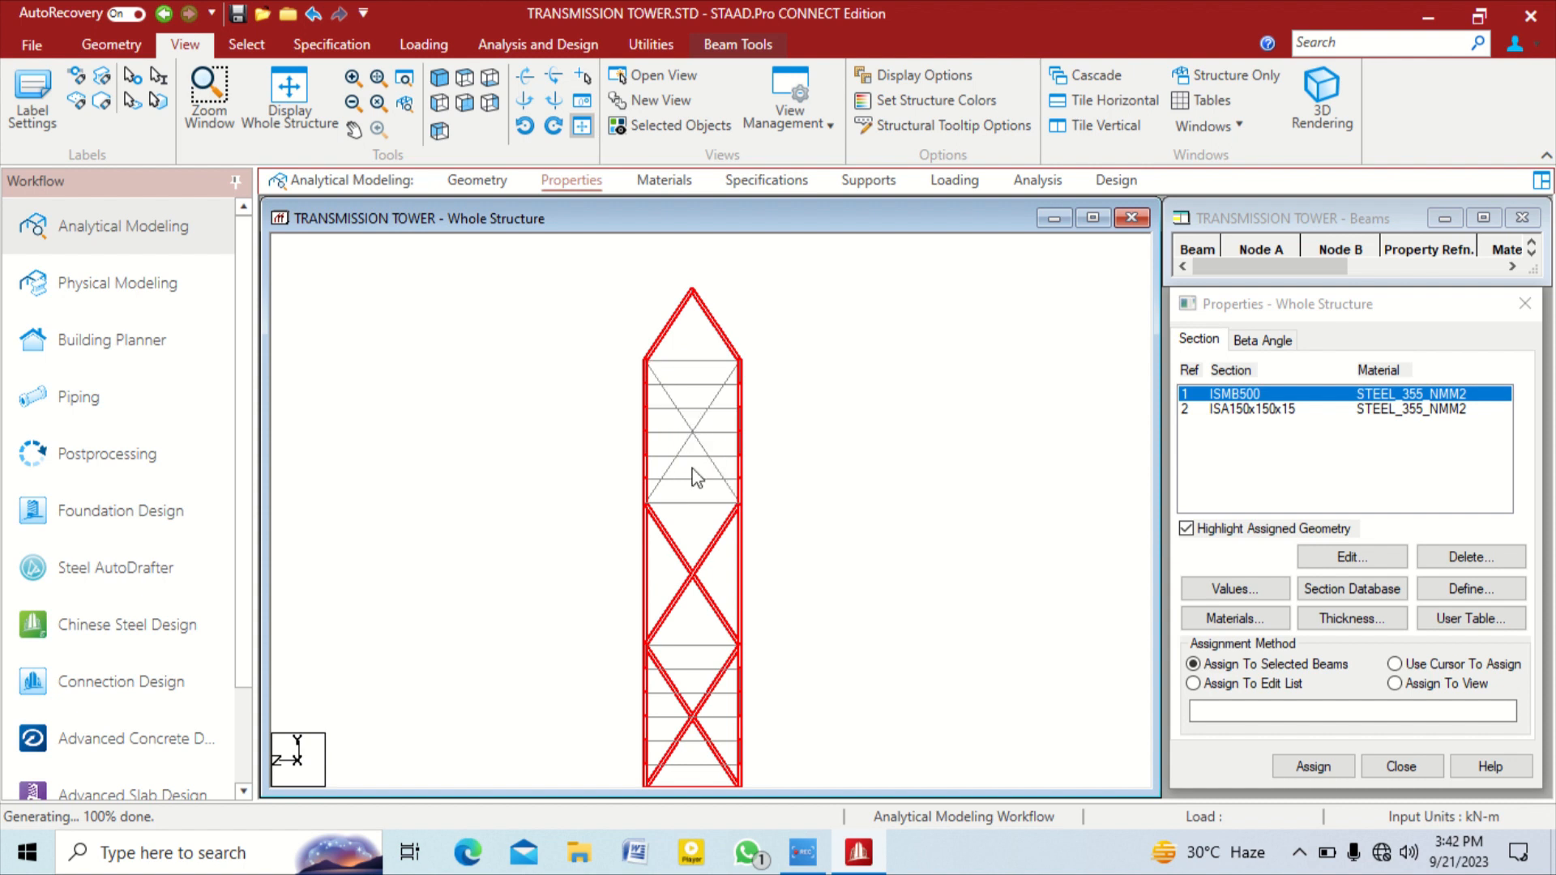
Deselect the crossed side braces in the shaft panel below the top cross-arm and in the middle cross-arm's panel
ctrl+click(693, 581)
middle_drag(690, 629, 692, 472)
scroll(683, 581, up, 4)
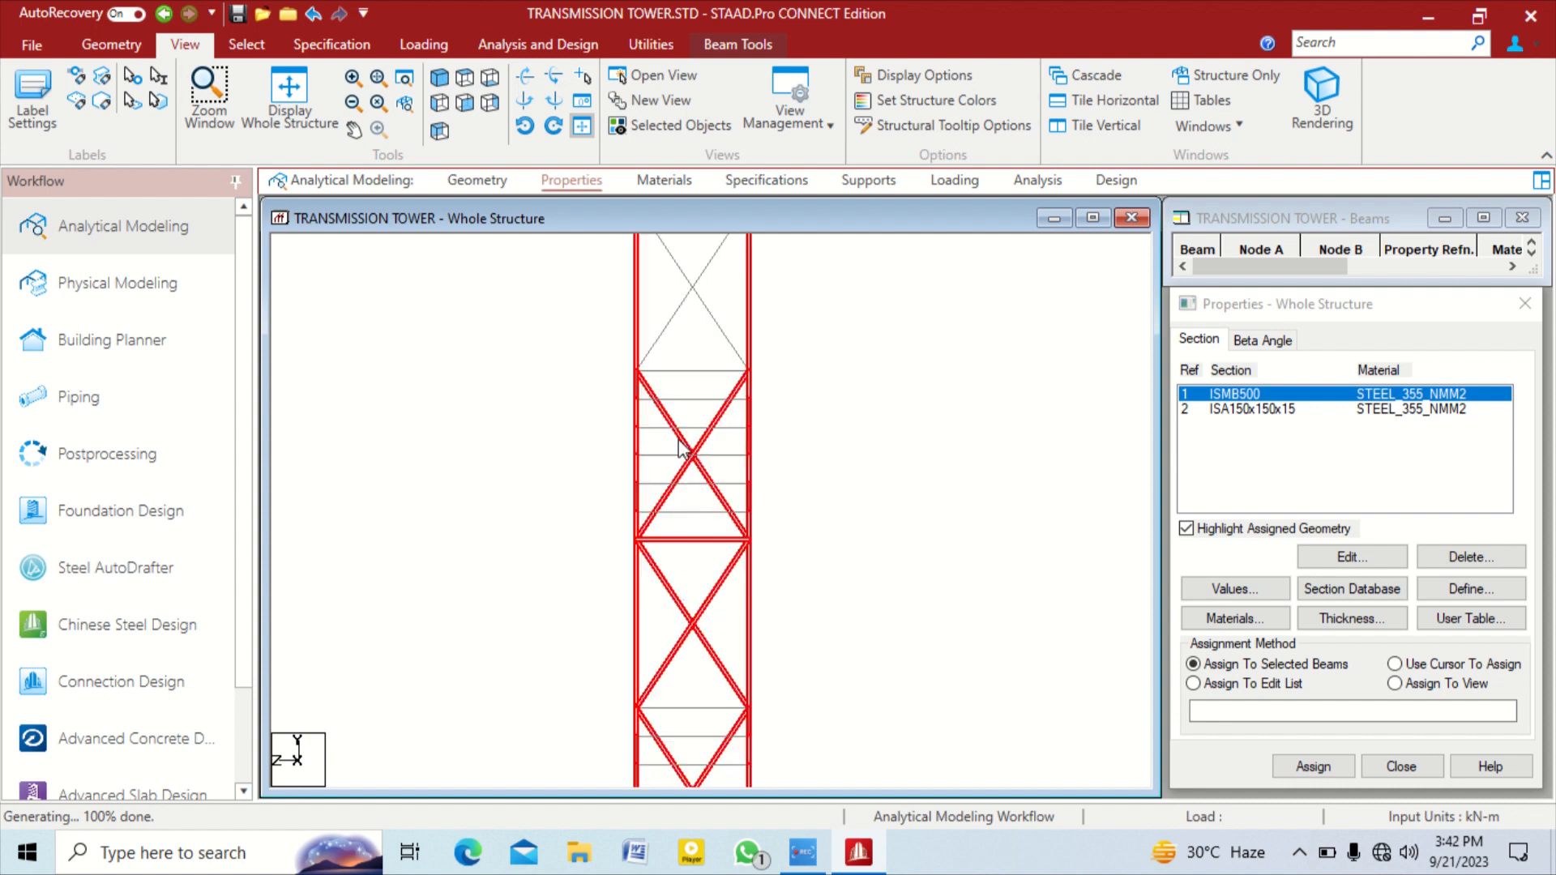
ctrl+click(681, 441)
ctrl+click(711, 443)
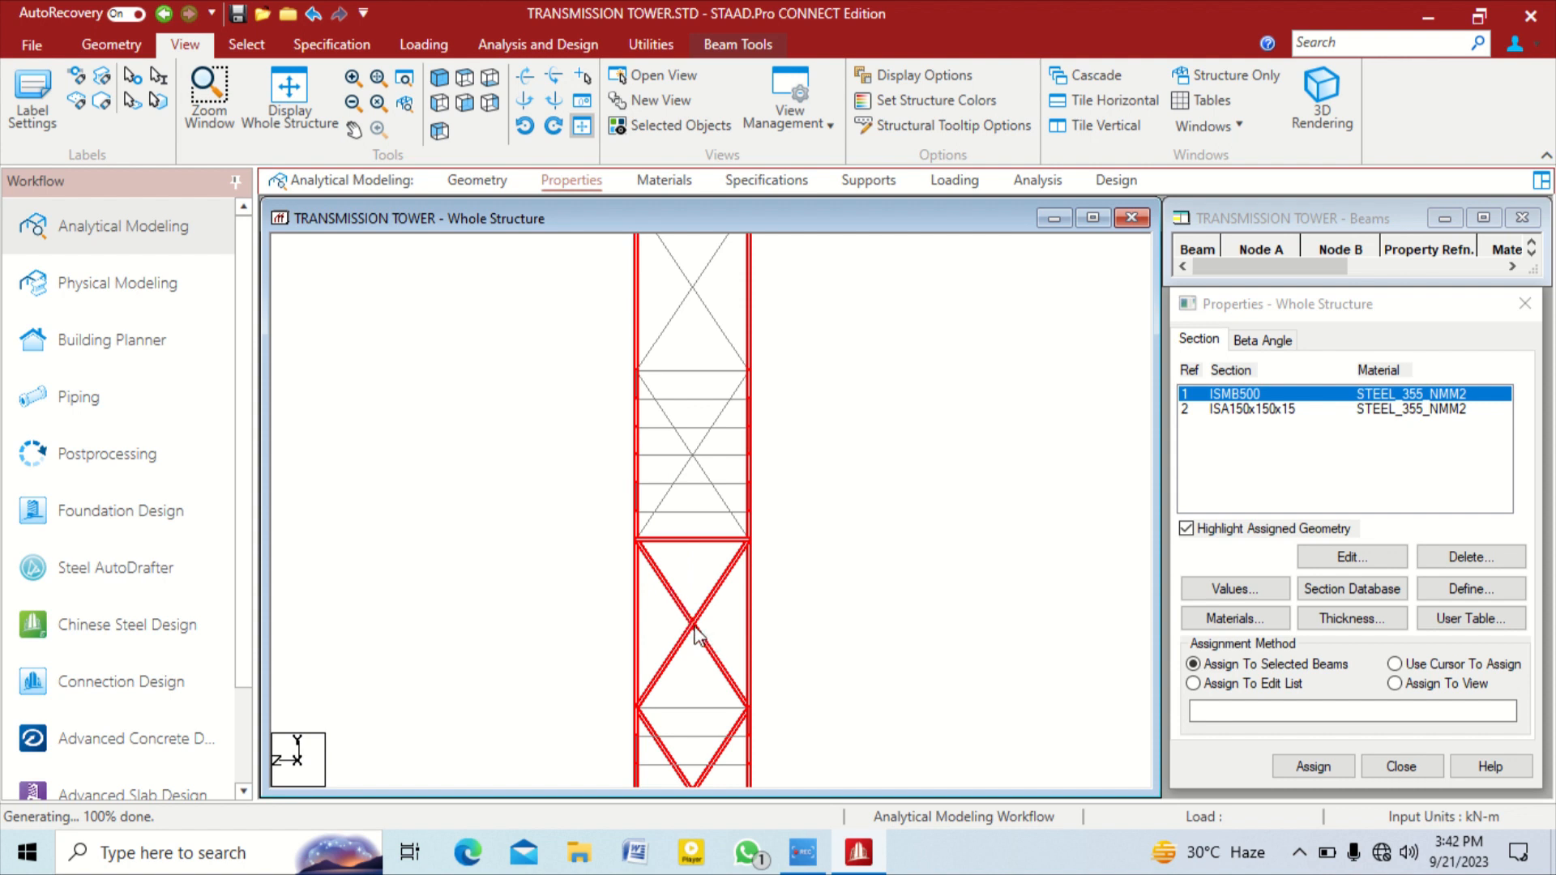
Deselect the crossed side braces between the middle and lowest cross-arms and in the lowest cross-arm's panel
middle_drag(684, 671, 705, 448)
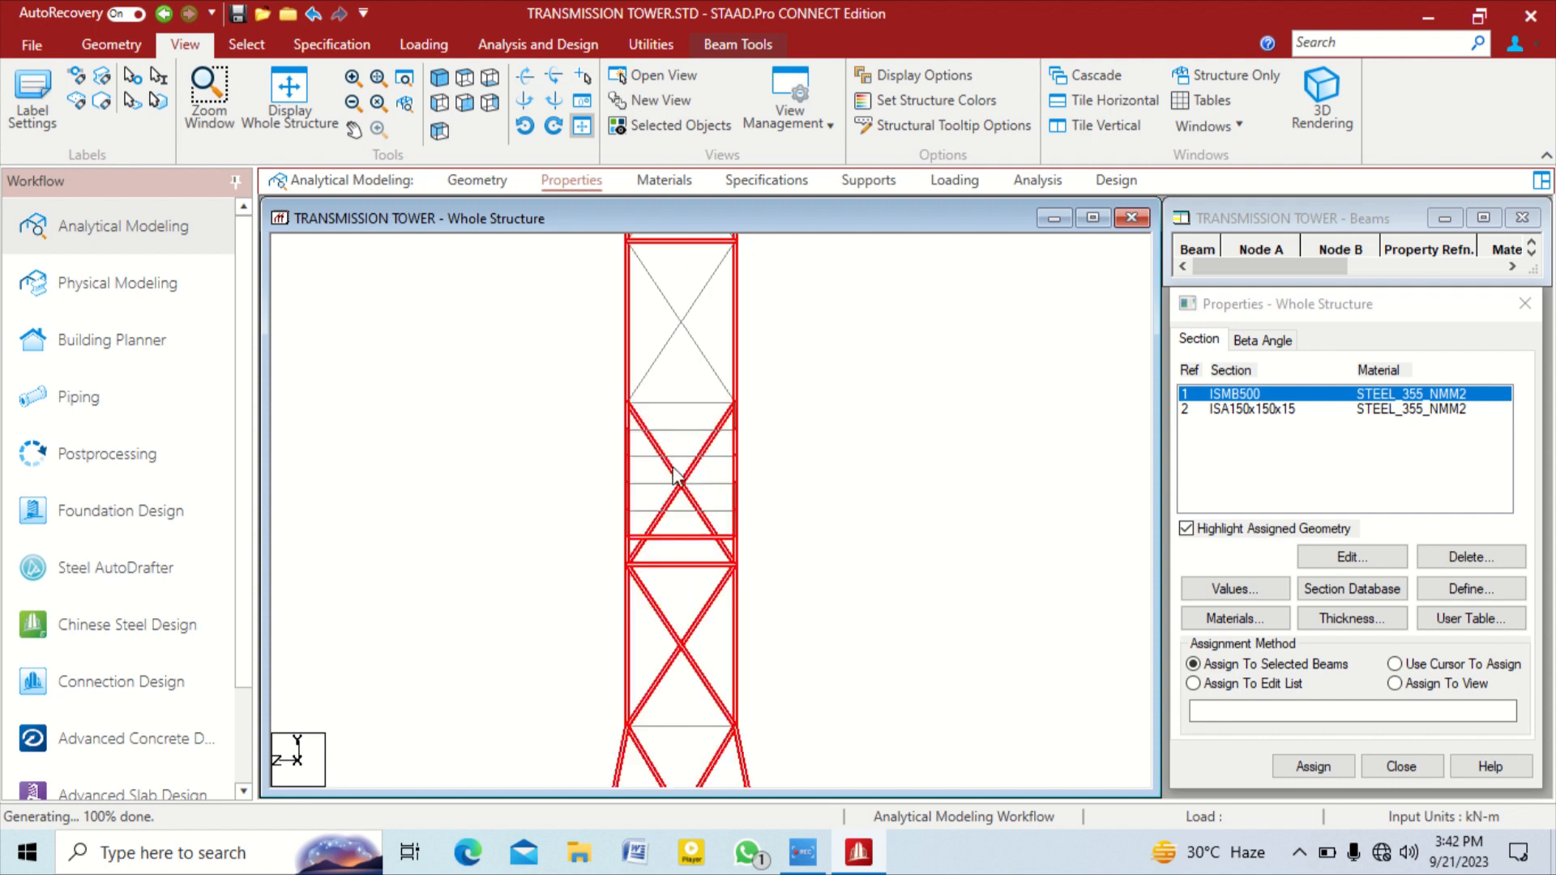
scroll(673, 467, up, 1)
ctrl+click(687, 460)
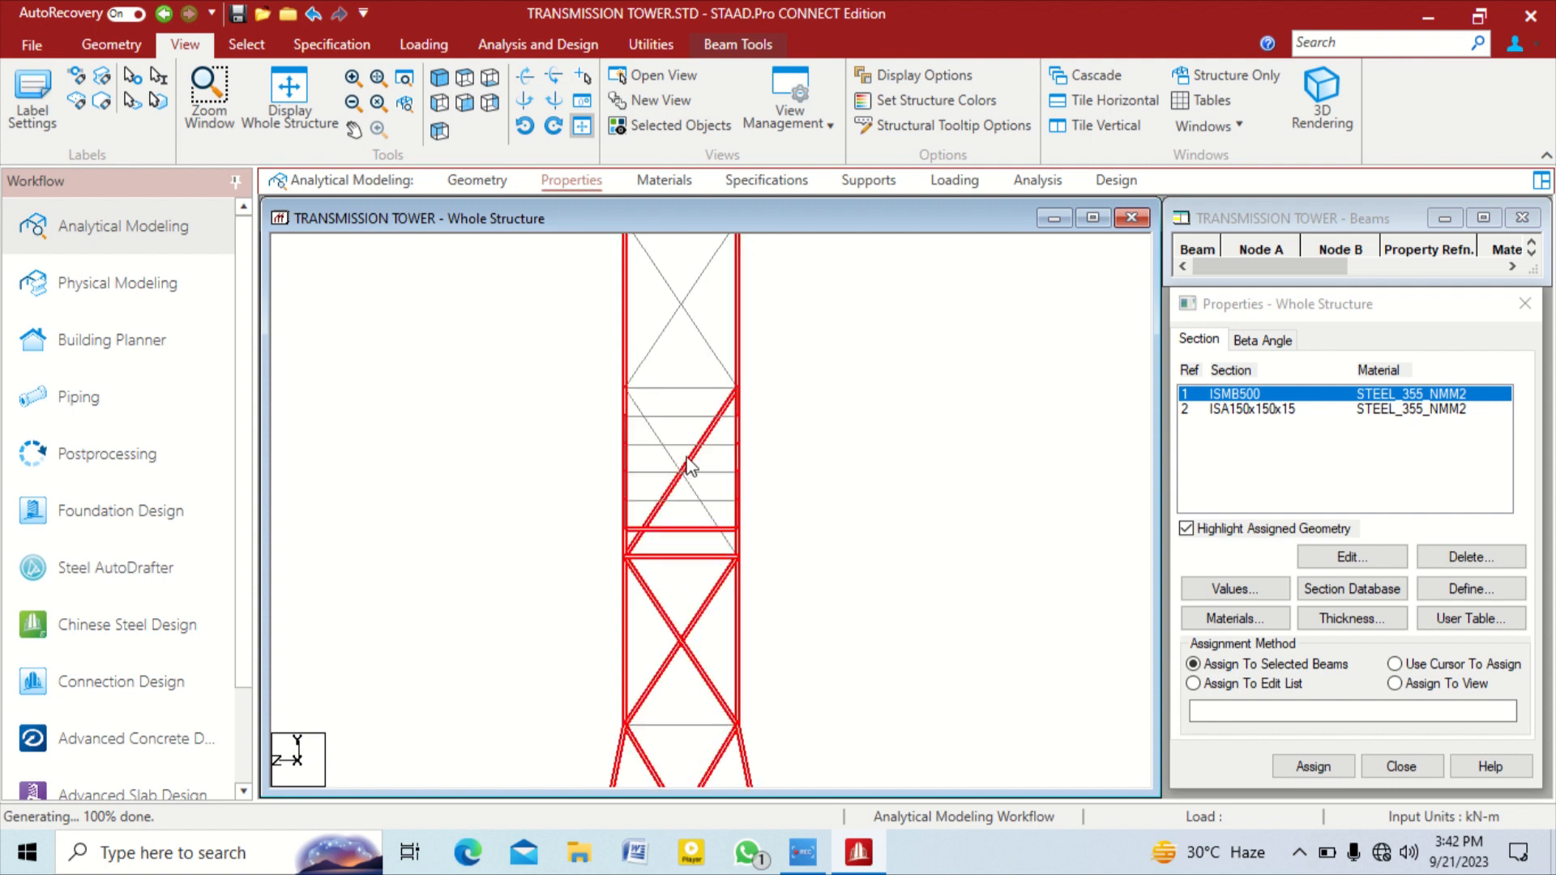
ctrl+click(687, 459)
Deselect the stray horizontal member joining the two upper chords near the lowest cross-arm's right tip
ctrl+click(693, 541)
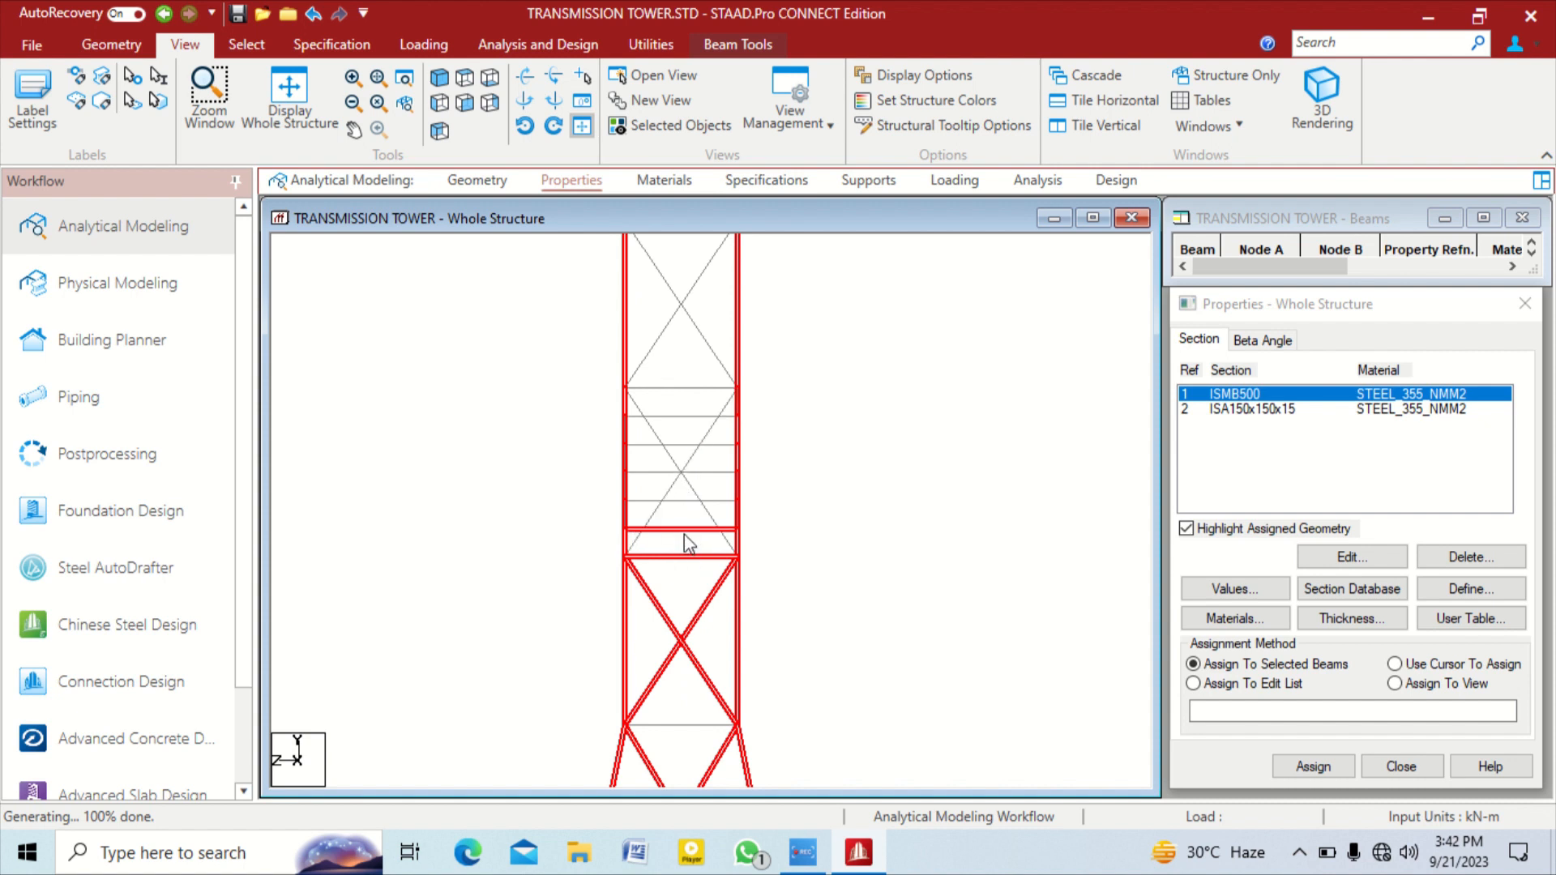
ctrl+click(685, 530)
middle_drag(696, 551, 856, 571)
middle_click(1203, 586)
middle_drag(1071, 586, 882, 603)
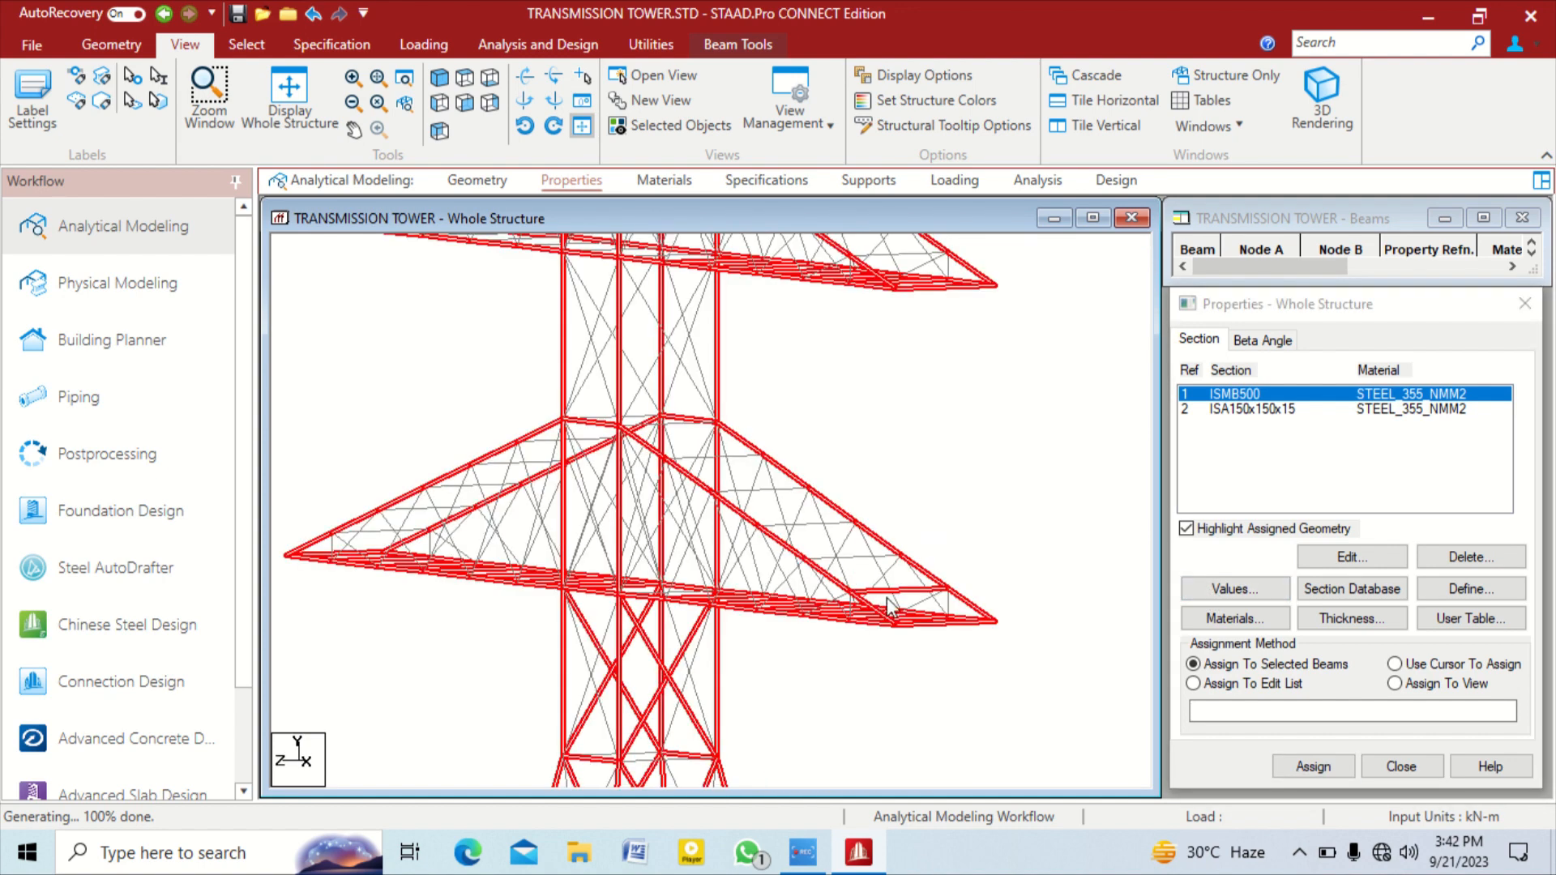
In the side view, remove the cross bracing of the upper two panels of the tapered tower body from the beam selection
middle_click(922, 505)
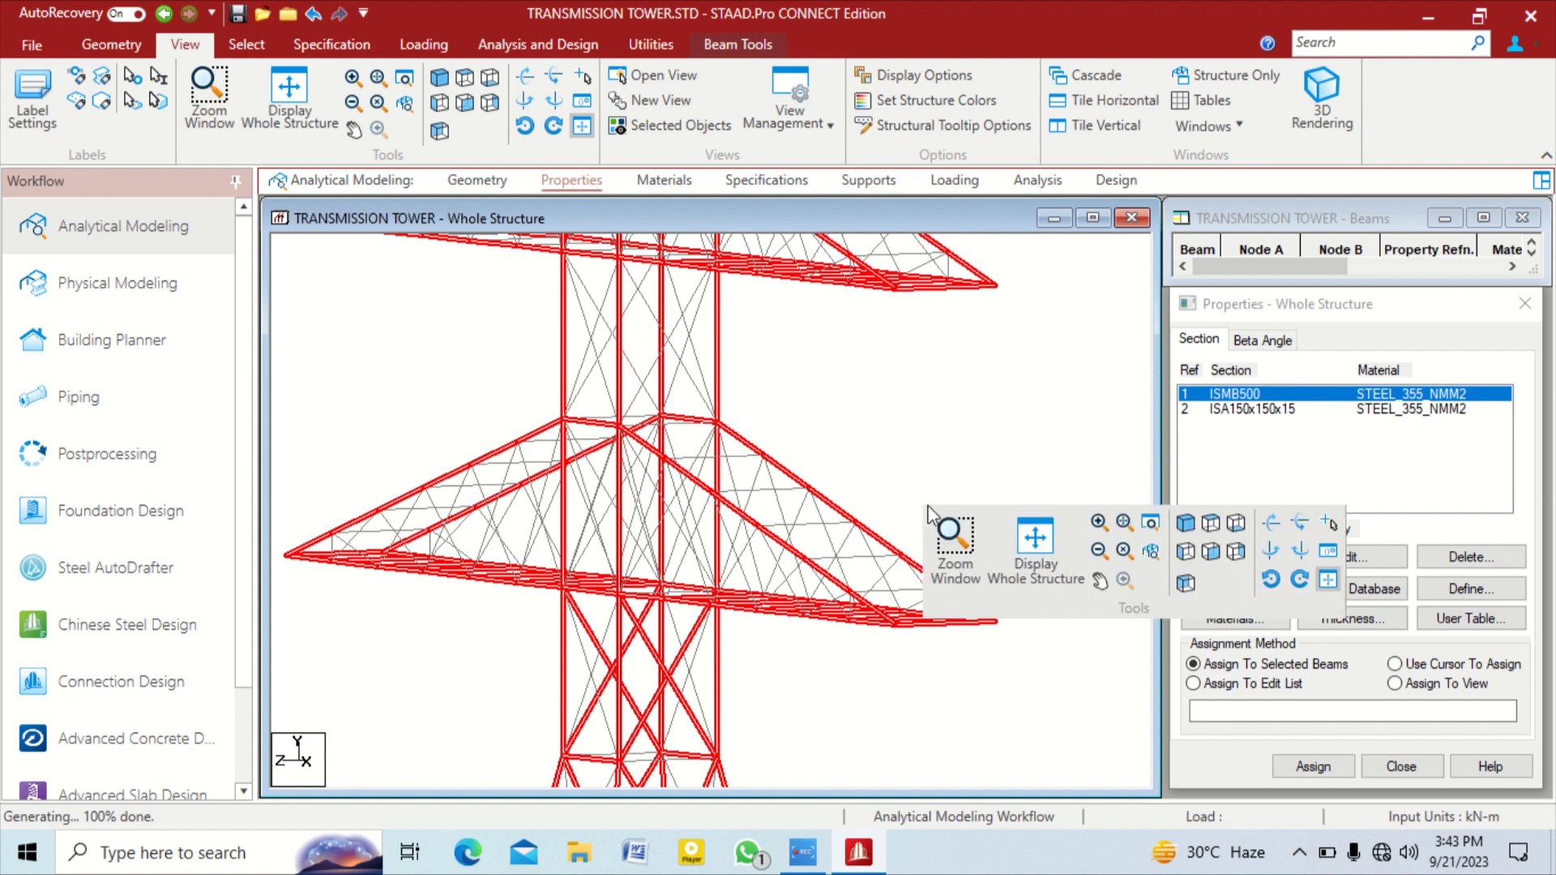
click(1208, 553)
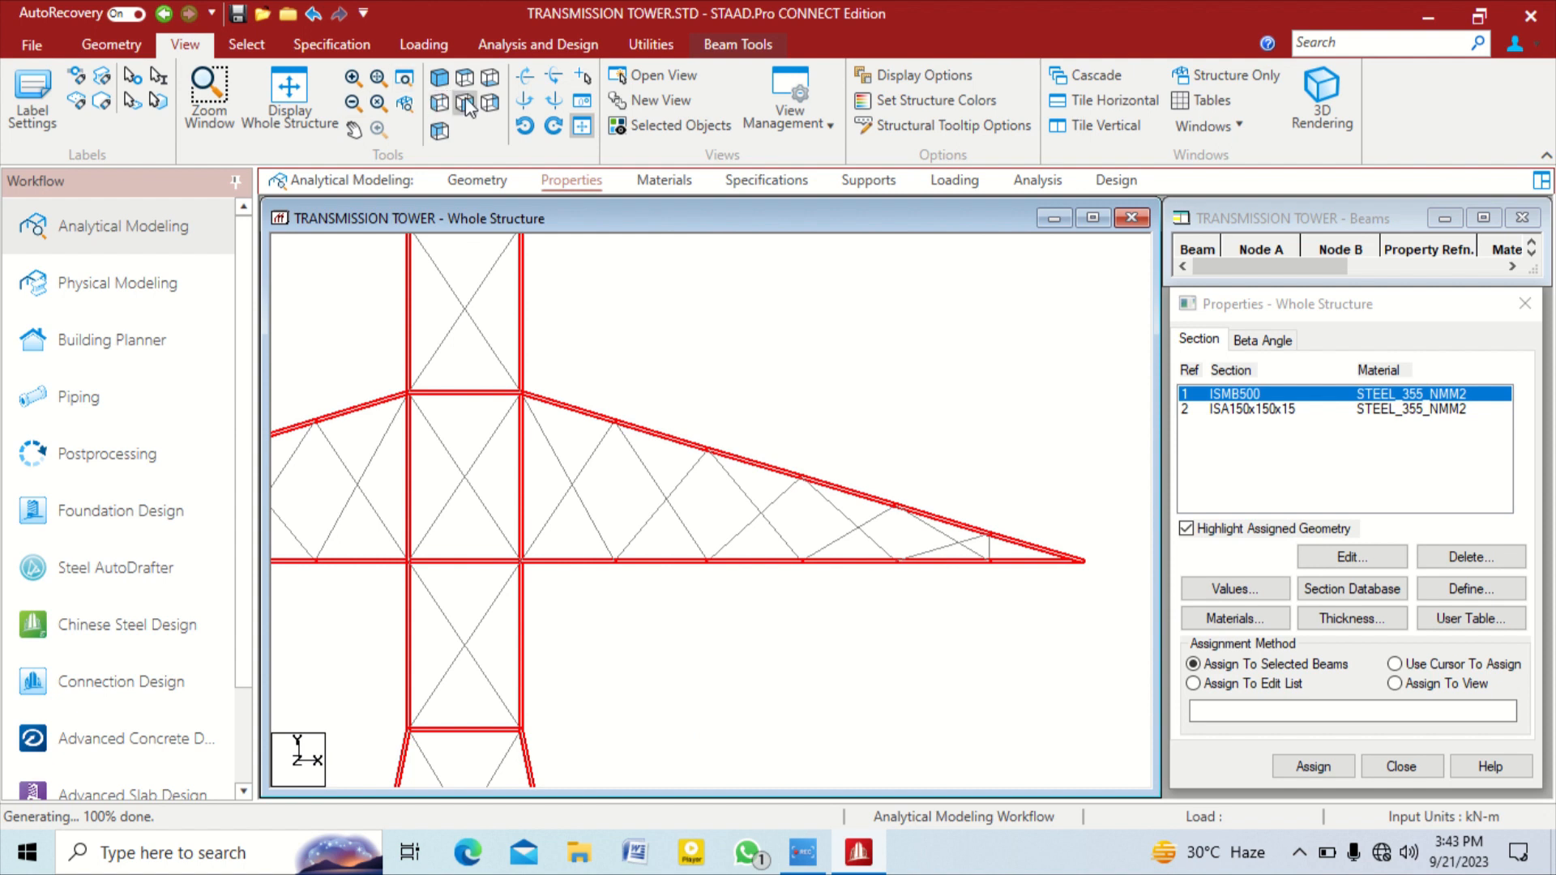
click(489, 102)
middle_drag(623, 540, 729, 389)
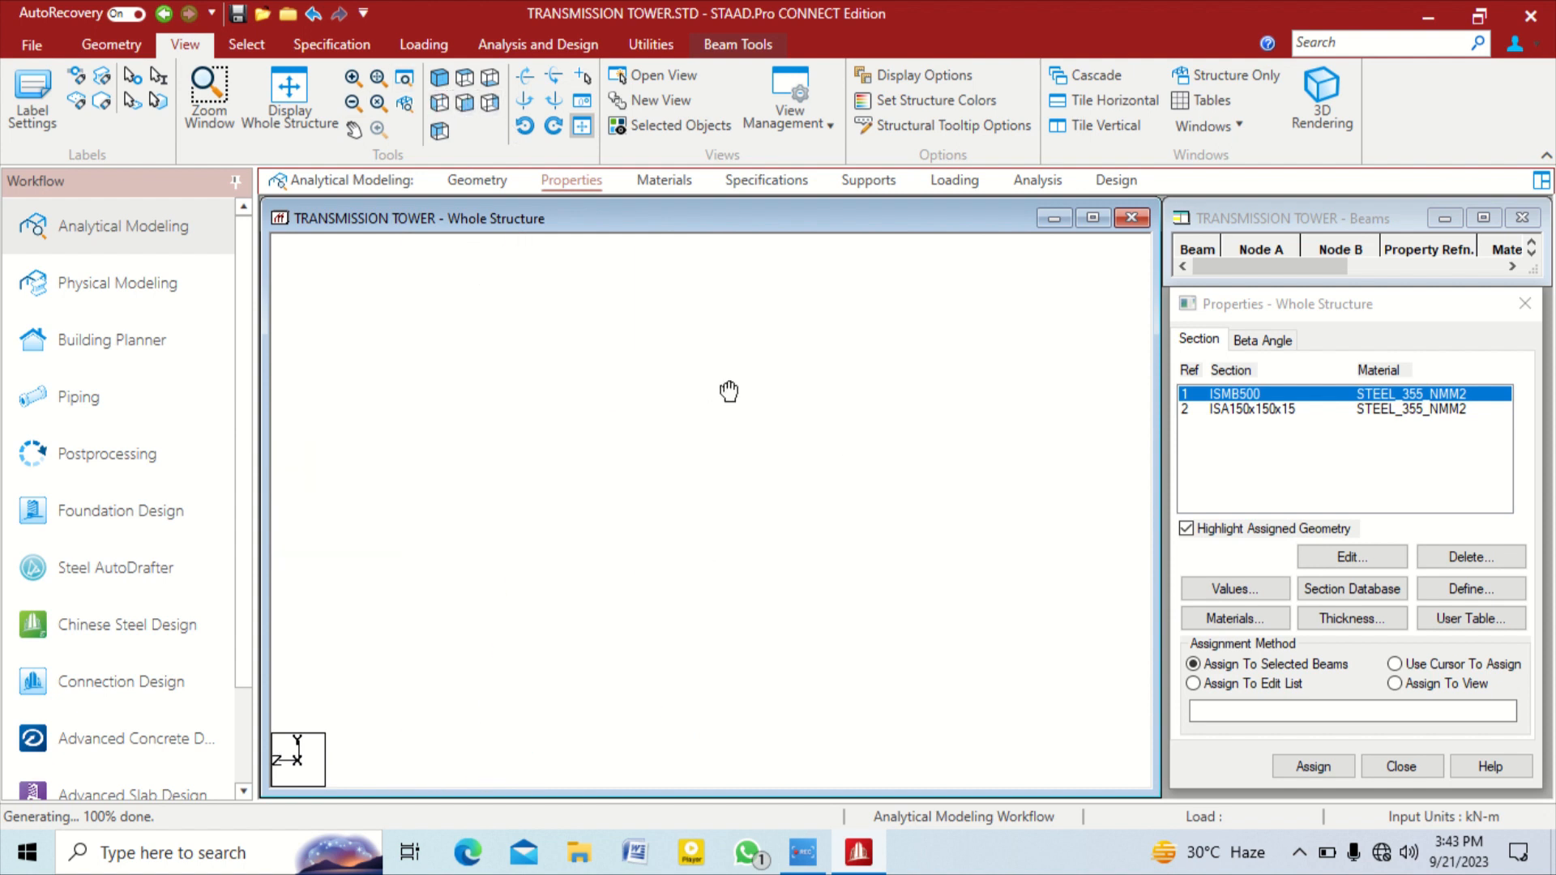
ctrl+click(575, 486)
middle_drag(571, 661, 639, 485)
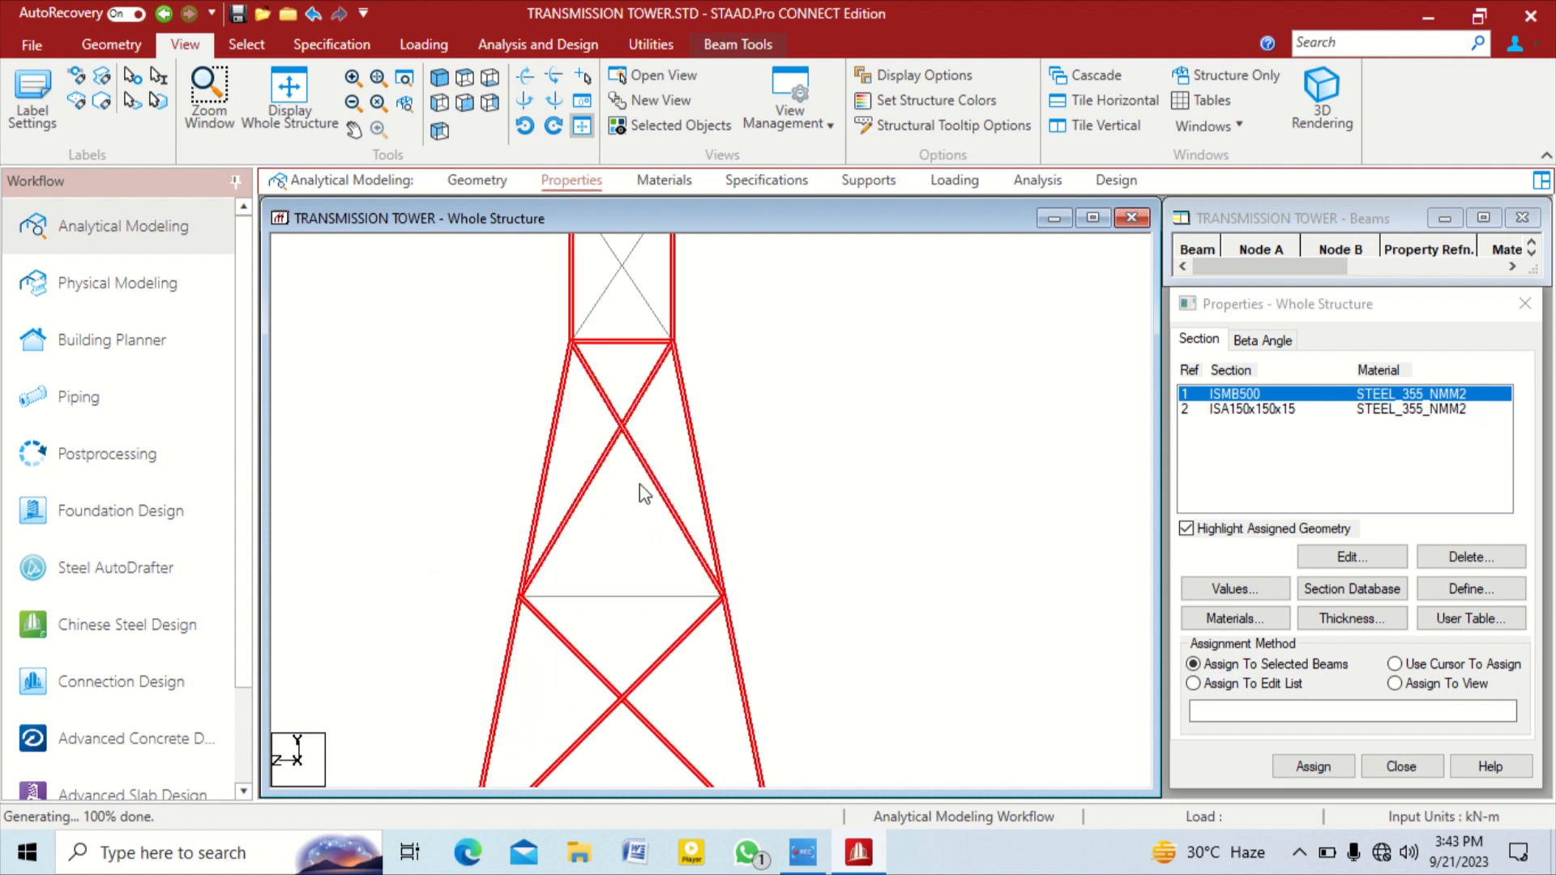
ctrl+click(623, 424)
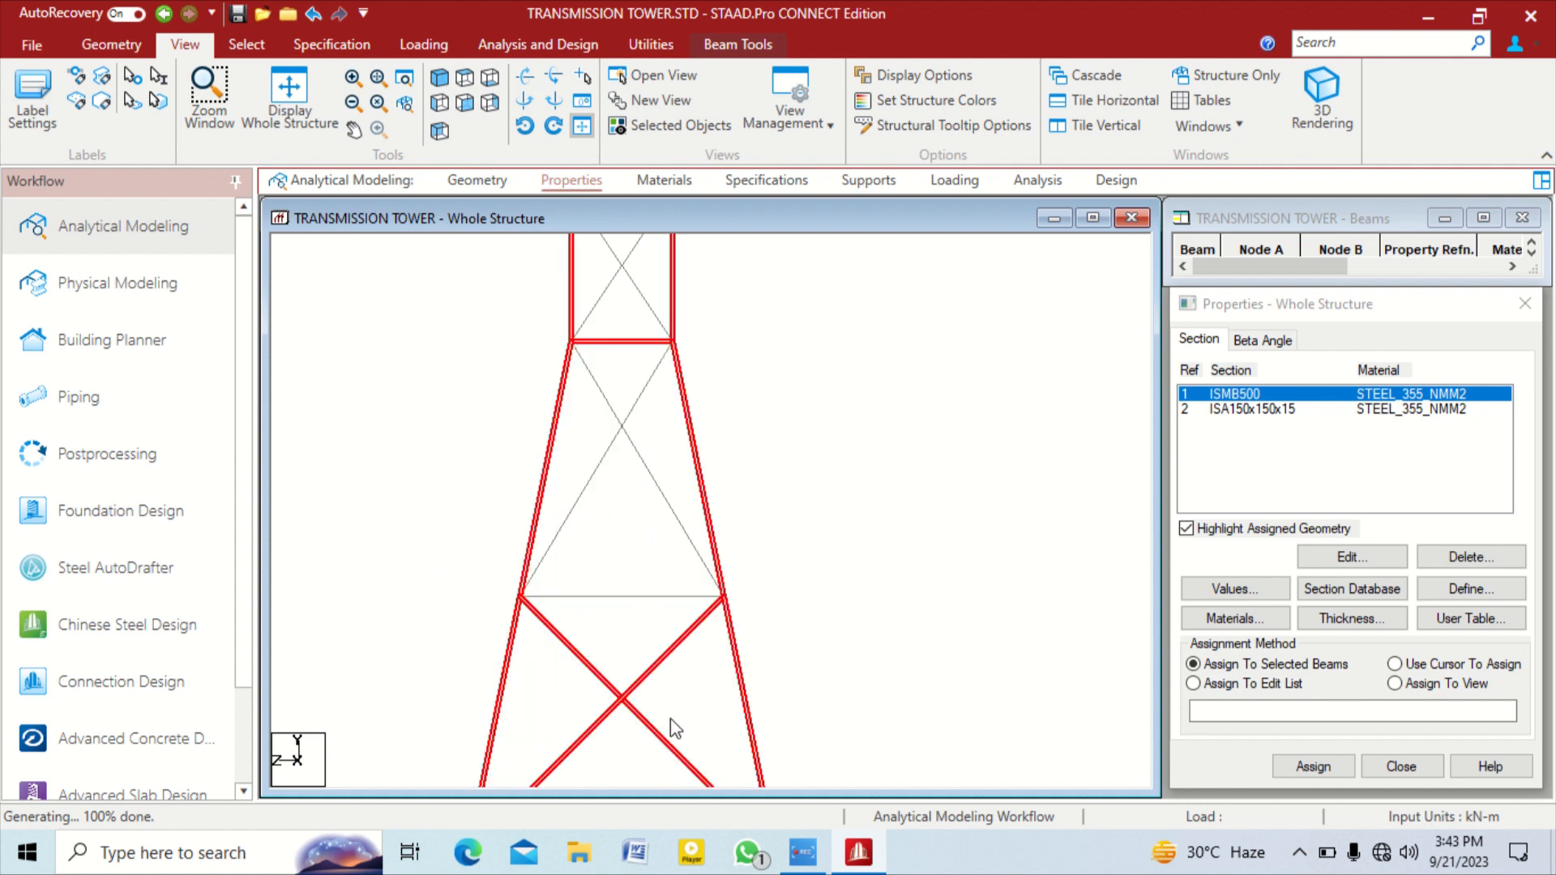
ctrl+click(620, 702)
Add the horizontal members of the lower tapered body to the selection and deselect the cross bracing in its two bottom panels
middle_drag(663, 698, 733, 416)
ctrl+click(728, 589)
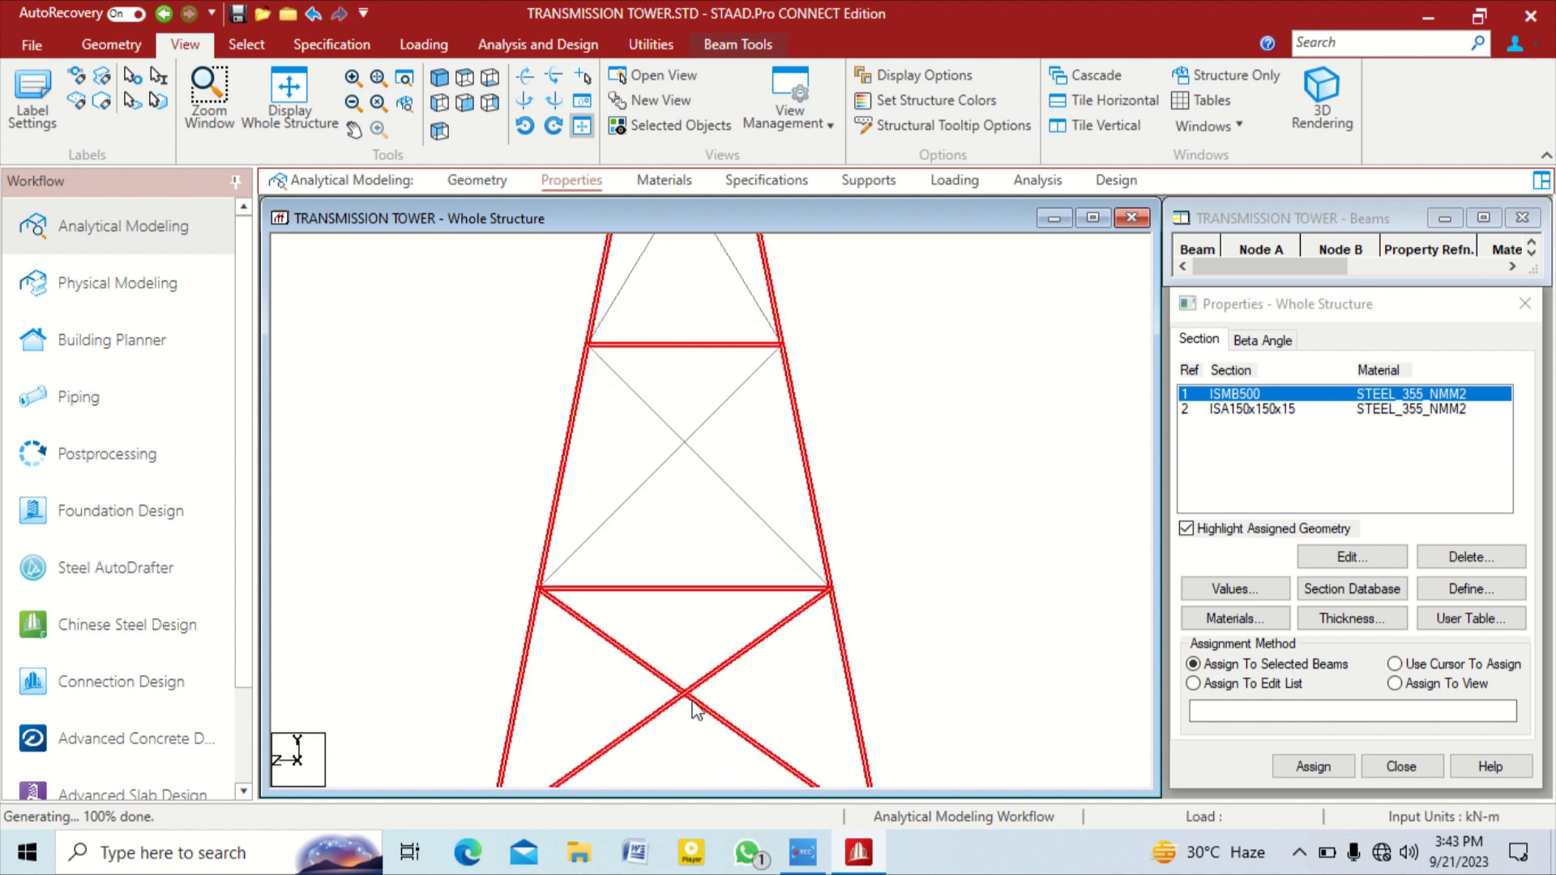
ctrl+click(686, 695)
scroll(813, 657, down, 2)
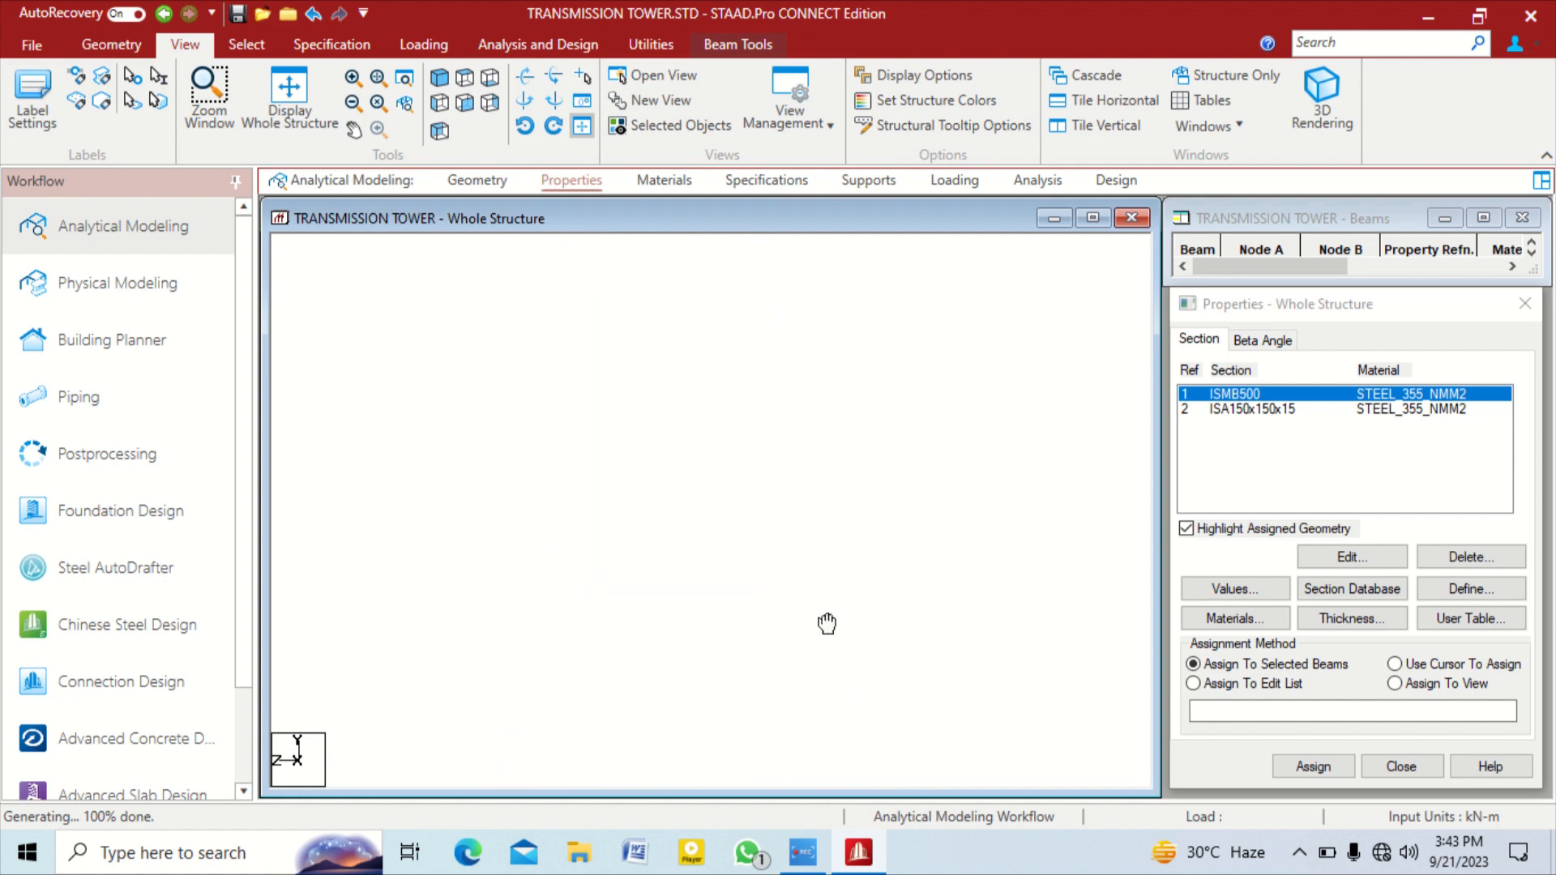
middle_drag(813, 656, 801, 446)
ctrl+click(666, 562)
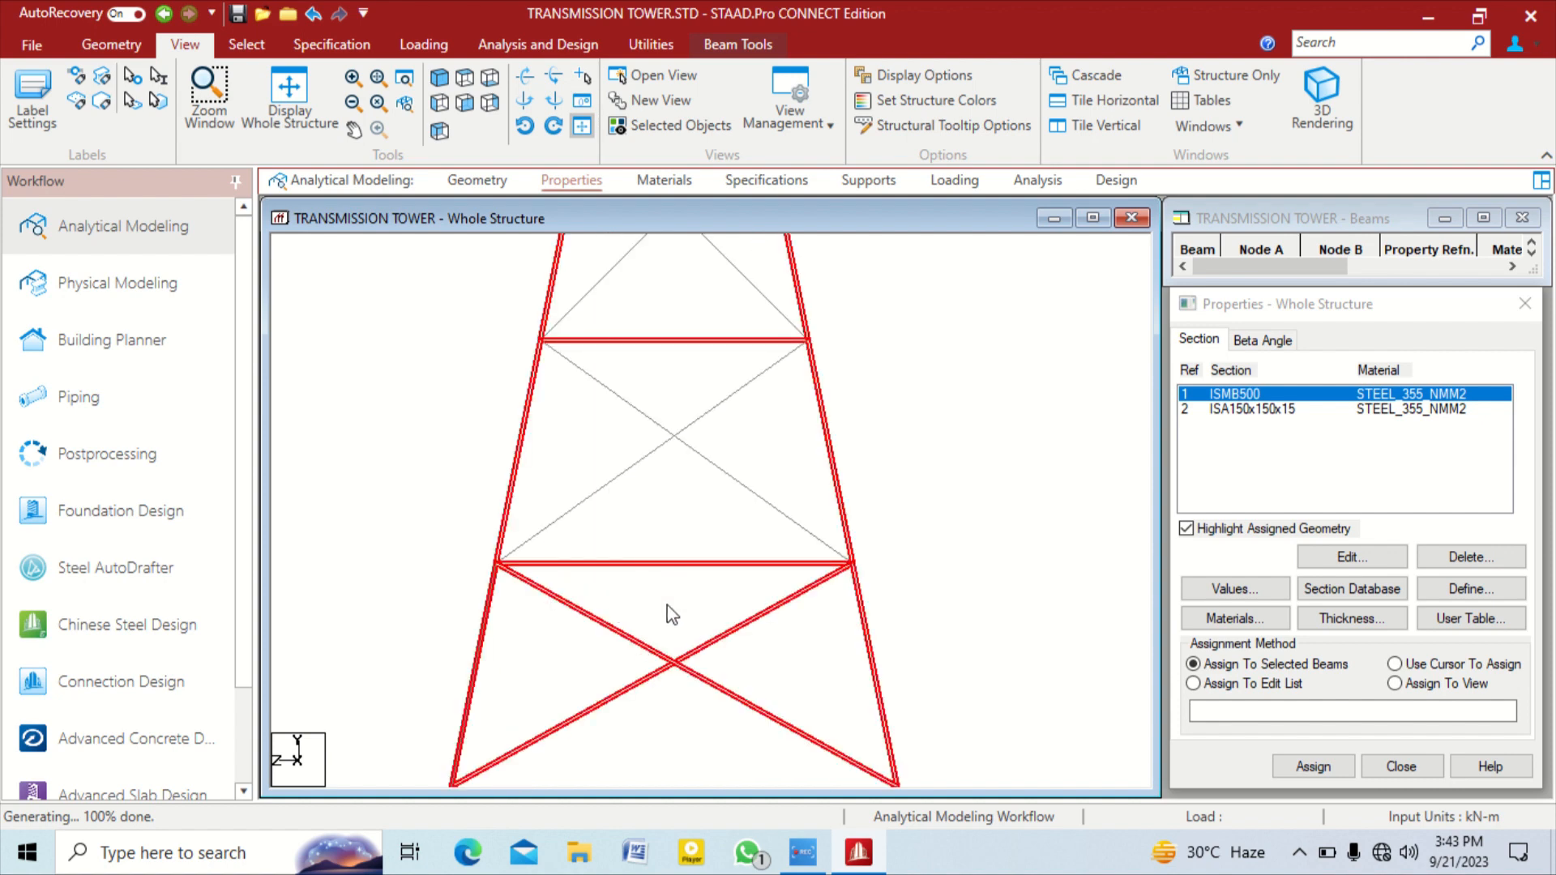
ctrl+click(679, 666)
scroll(921, 474, down, 5)
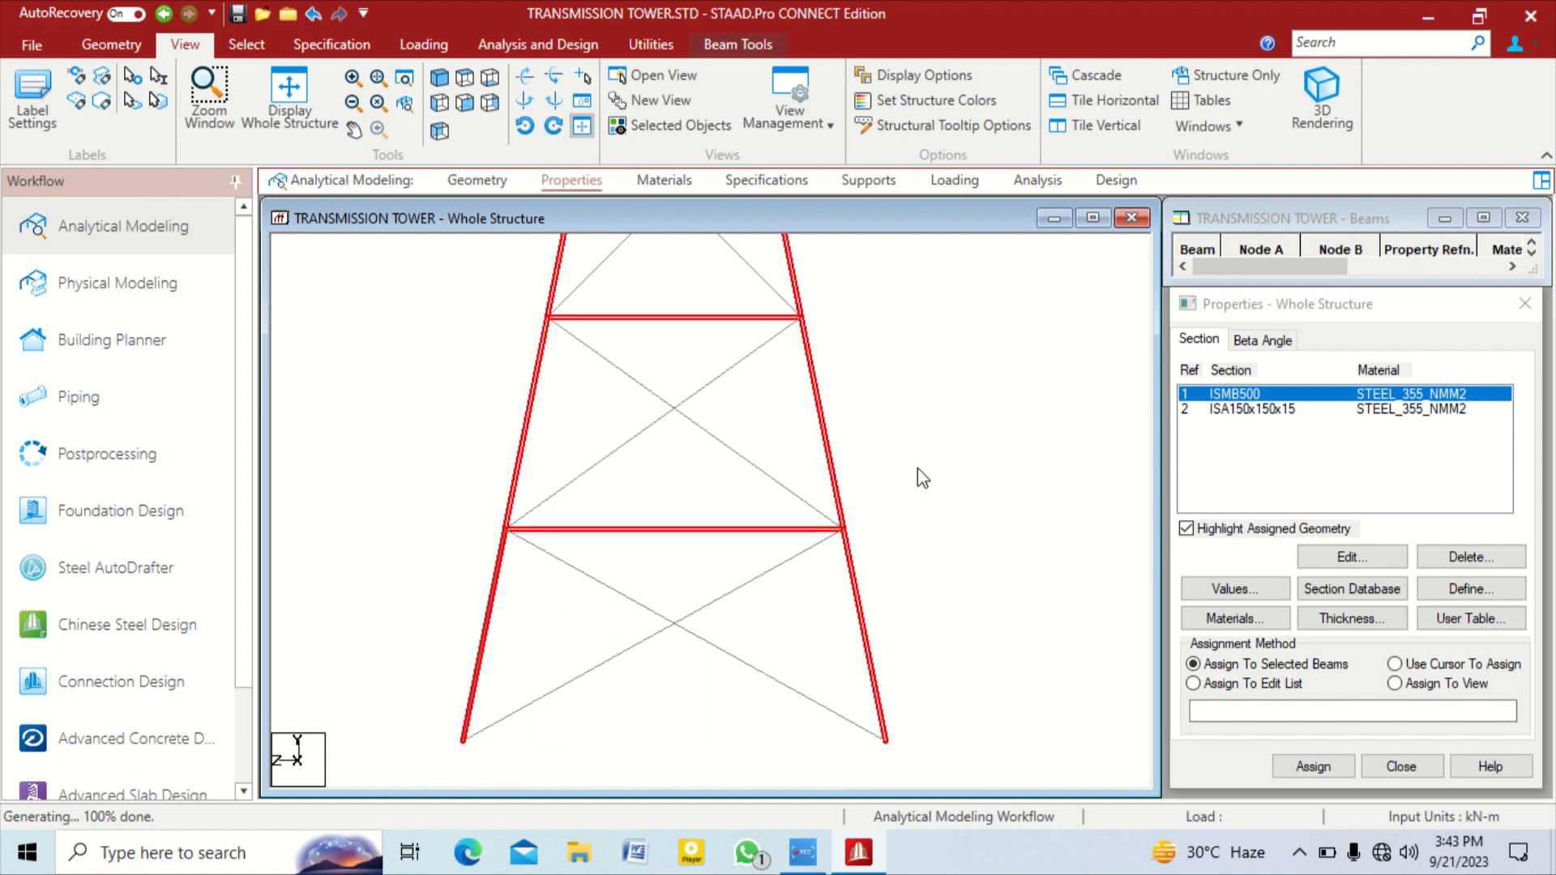
Add the horizontal shaft members at the upper and lower chord levels of the topmost crossarm to the selection
middle_drag(805, 409, 674, 463)
scroll(674, 463, down, 5)
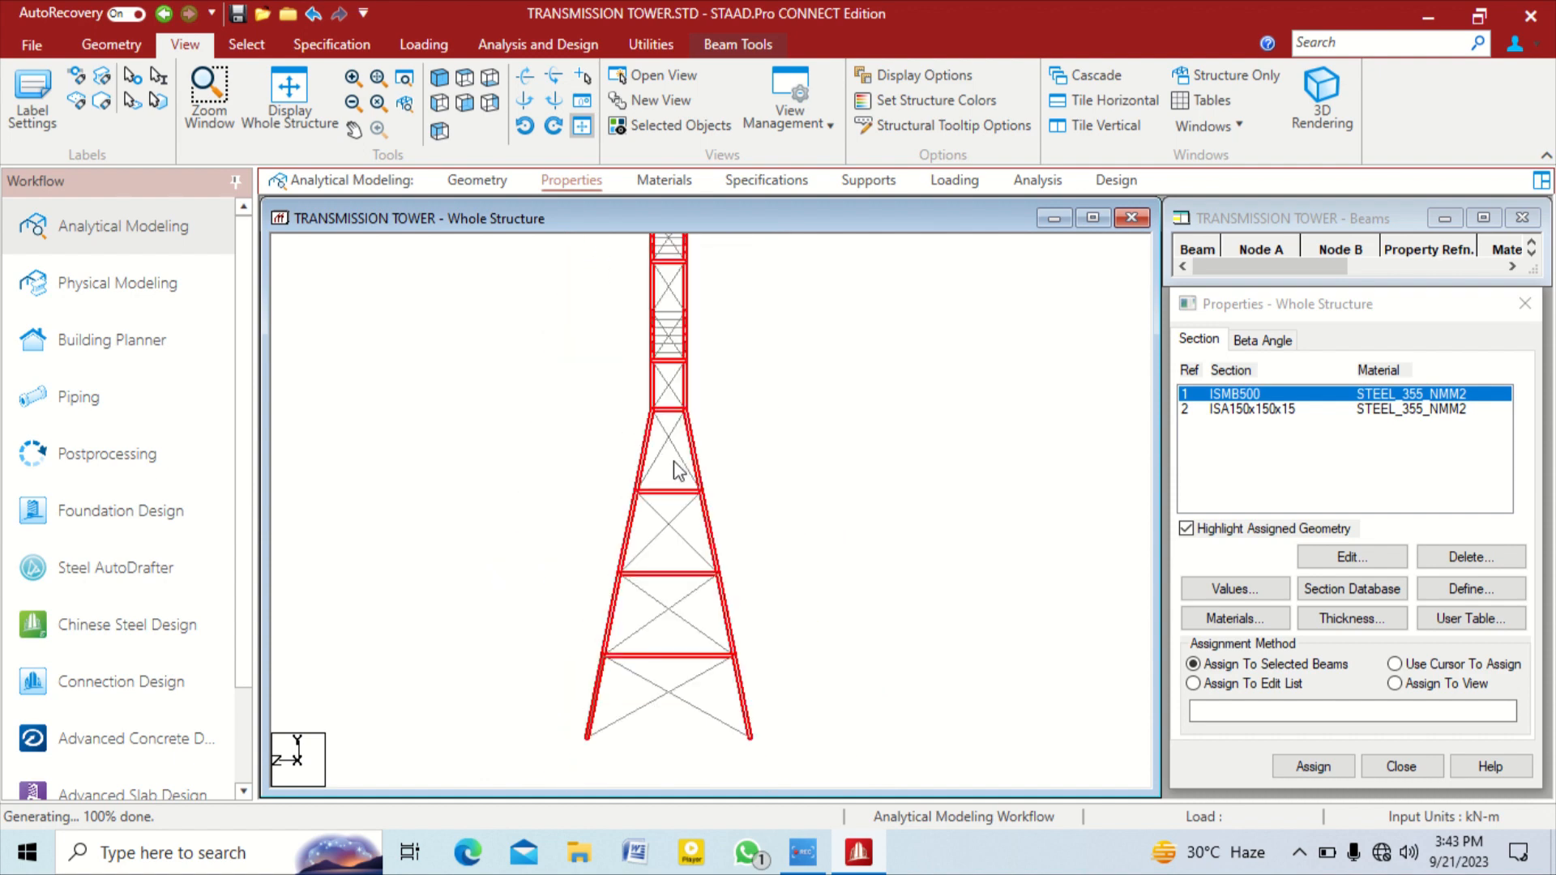
middle_drag(689, 391, 705, 493)
middle_drag(665, 365, 670, 448)
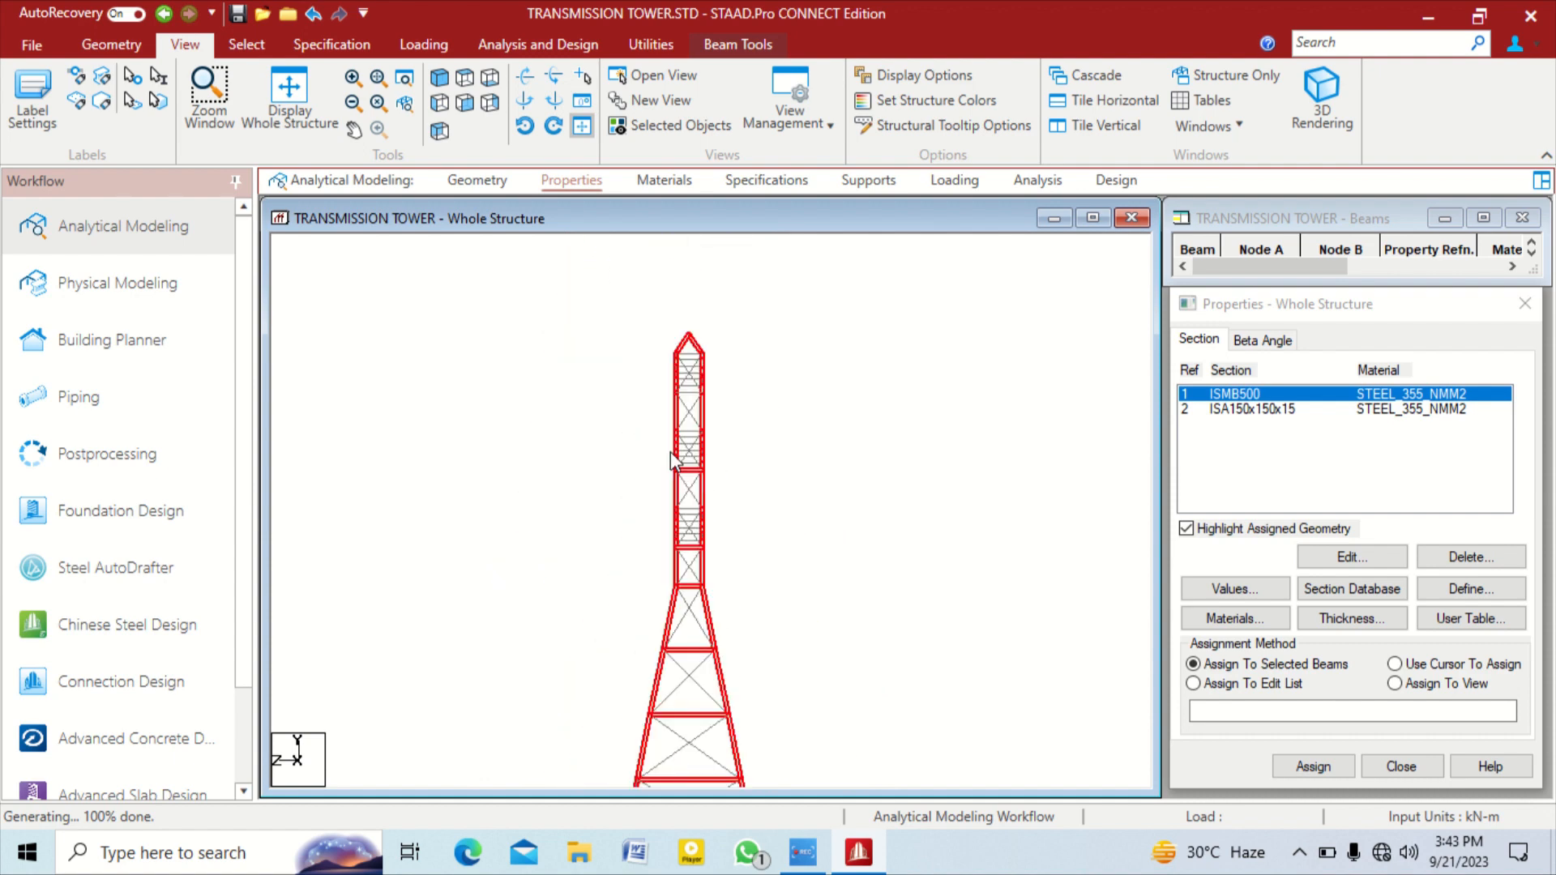
scroll(669, 451, up, 1)
scroll(708, 375, up, 5)
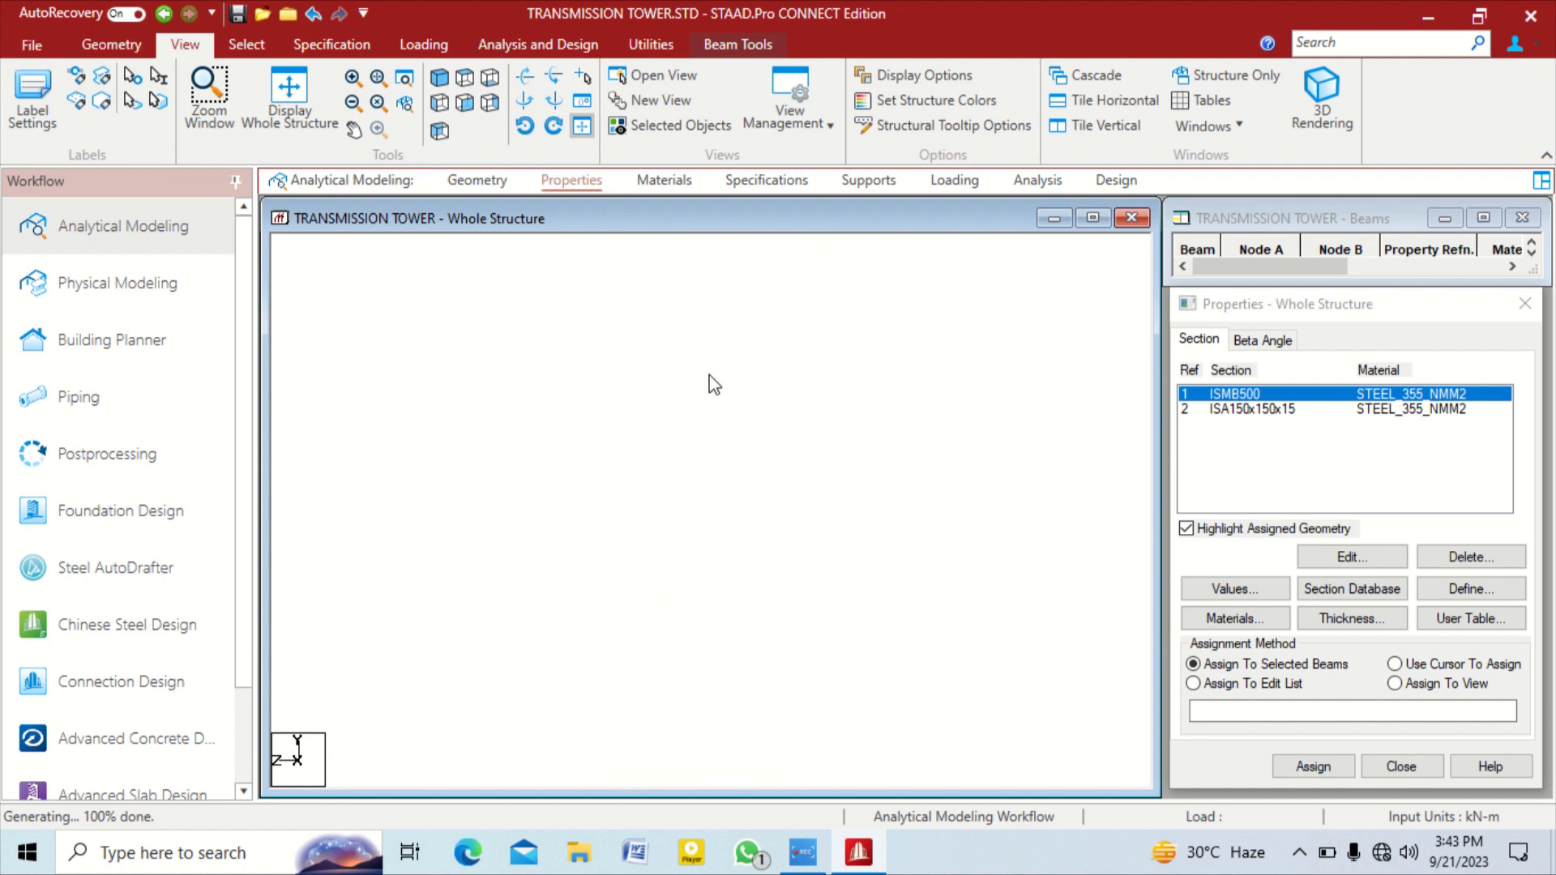
middle_drag(708, 382, 707, 654)
scroll(676, 509, up, 3)
middle_drag(709, 440, 721, 648)
scroll(721, 648, up, 1)
scroll(721, 648, up, 1)
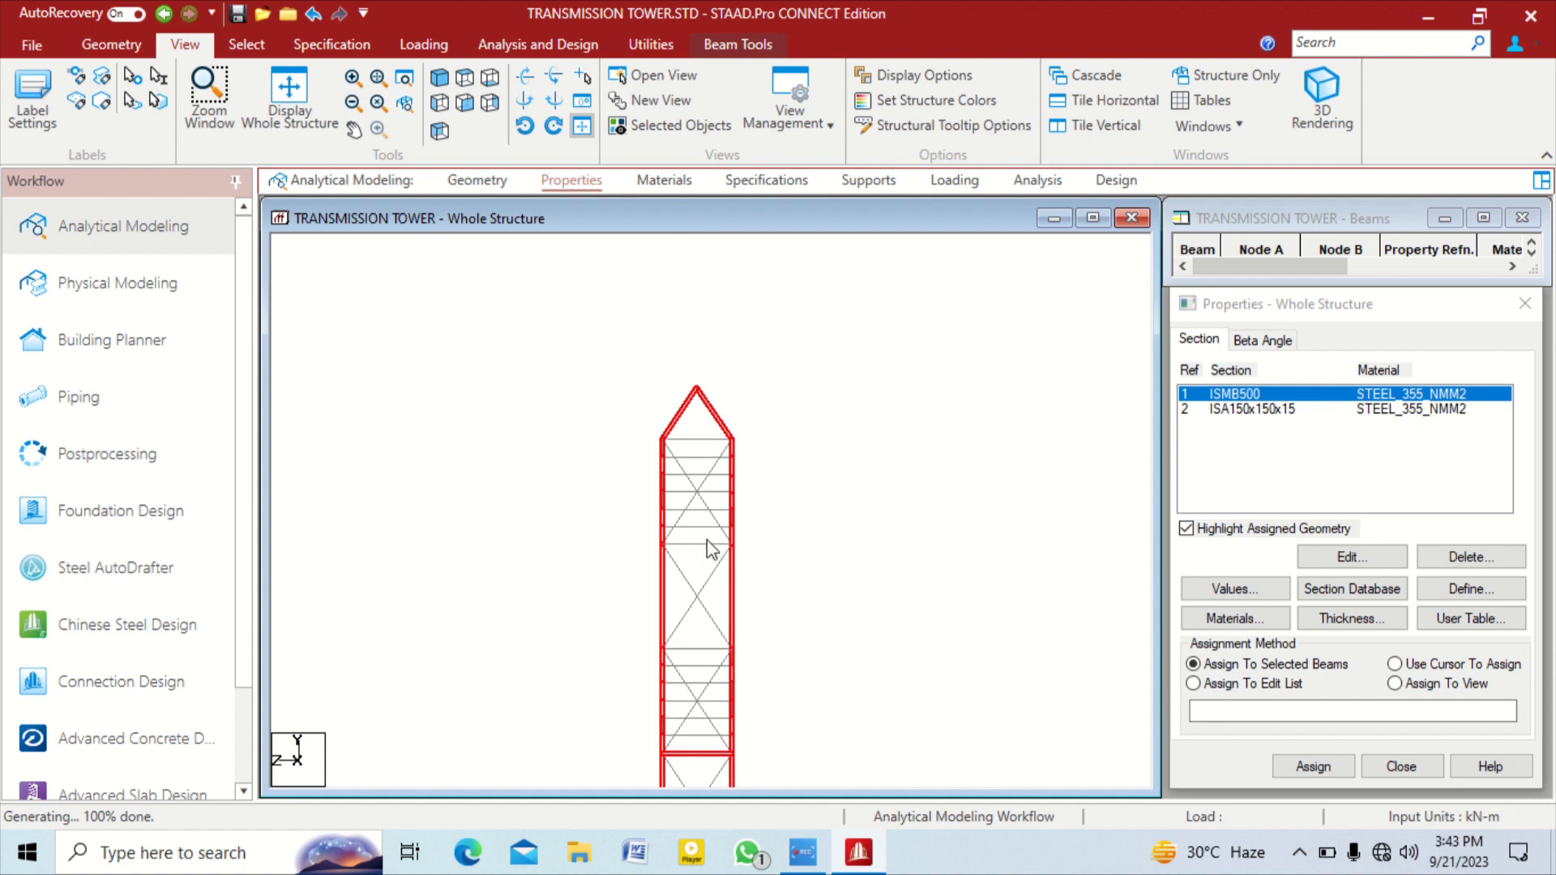
ctrl+click(702, 545)
ctrl+click(698, 438)
Add the remaining horizontal shaft members at the middle and lowest crossarm levels to the selection
scroll(766, 612, down, 2)
middle_drag(750, 708, 743, 546)
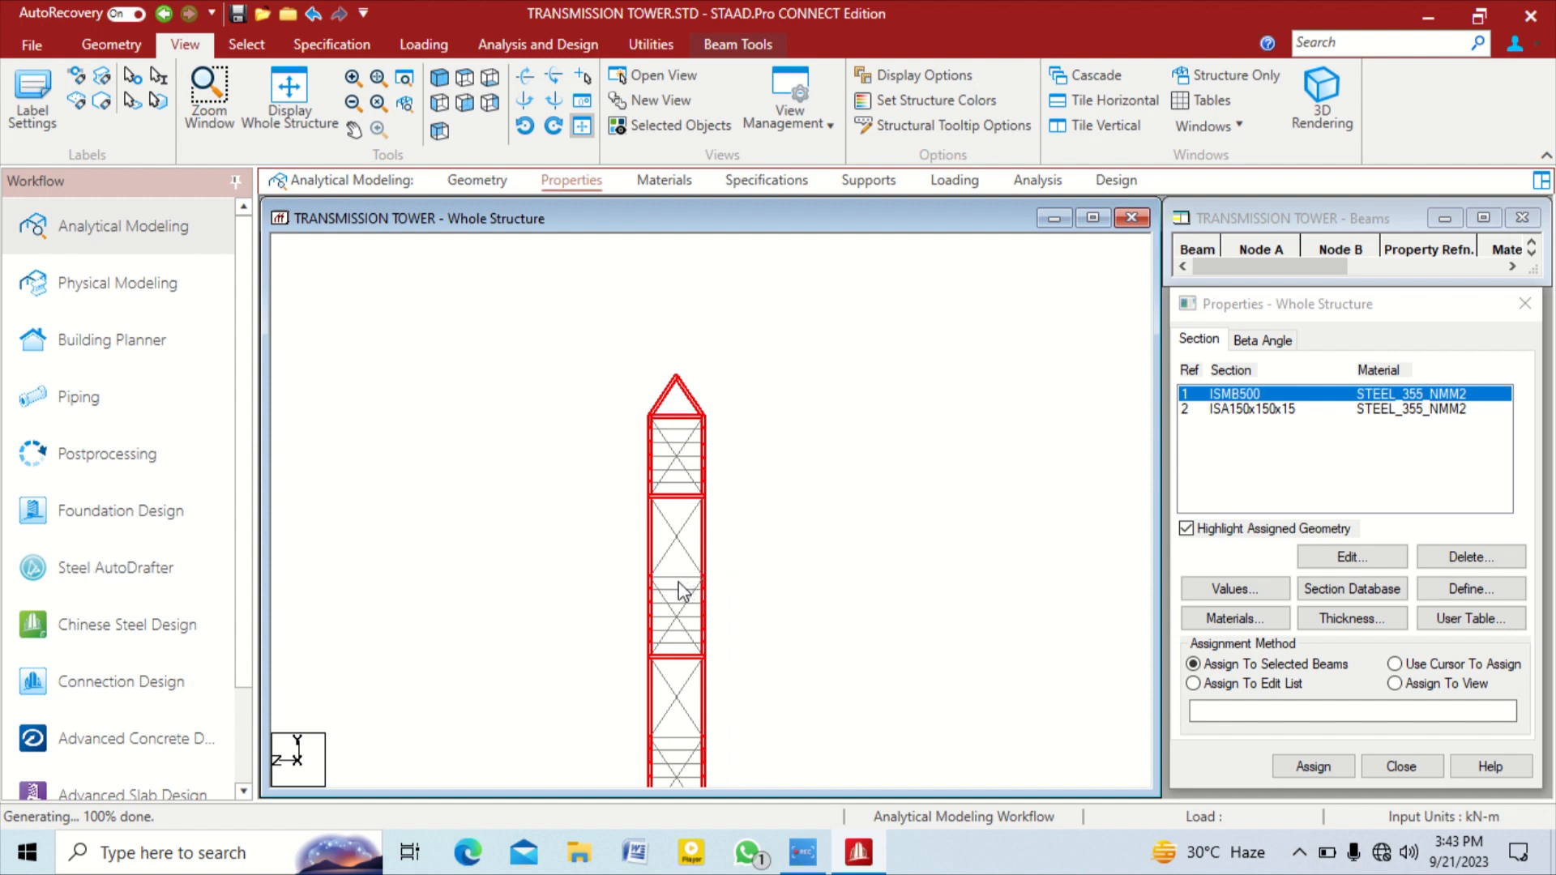
scroll(757, 694, down, 1)
middle_drag(757, 694, 768, 579)
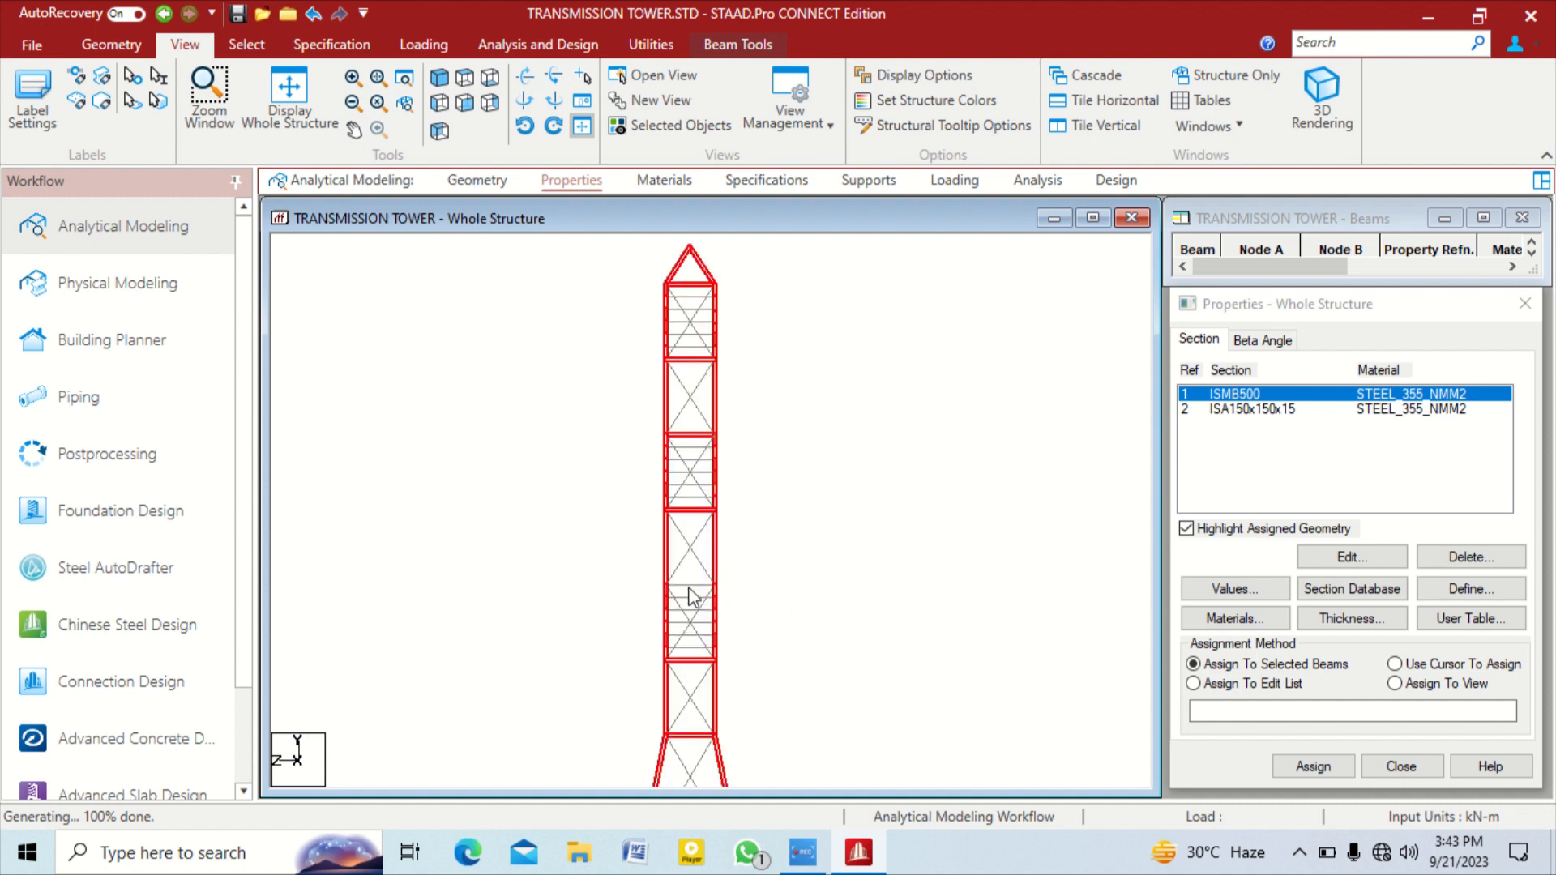
scroll(748, 587, down, 2)
middle_drag(765, 624, 823, 594)
scroll(797, 530, down, 1)
scroll(789, 483, down, 1)
Check the selected main members in 3D, assign the ISMB500 section to them, and clear the selection
middle_click(824, 542)
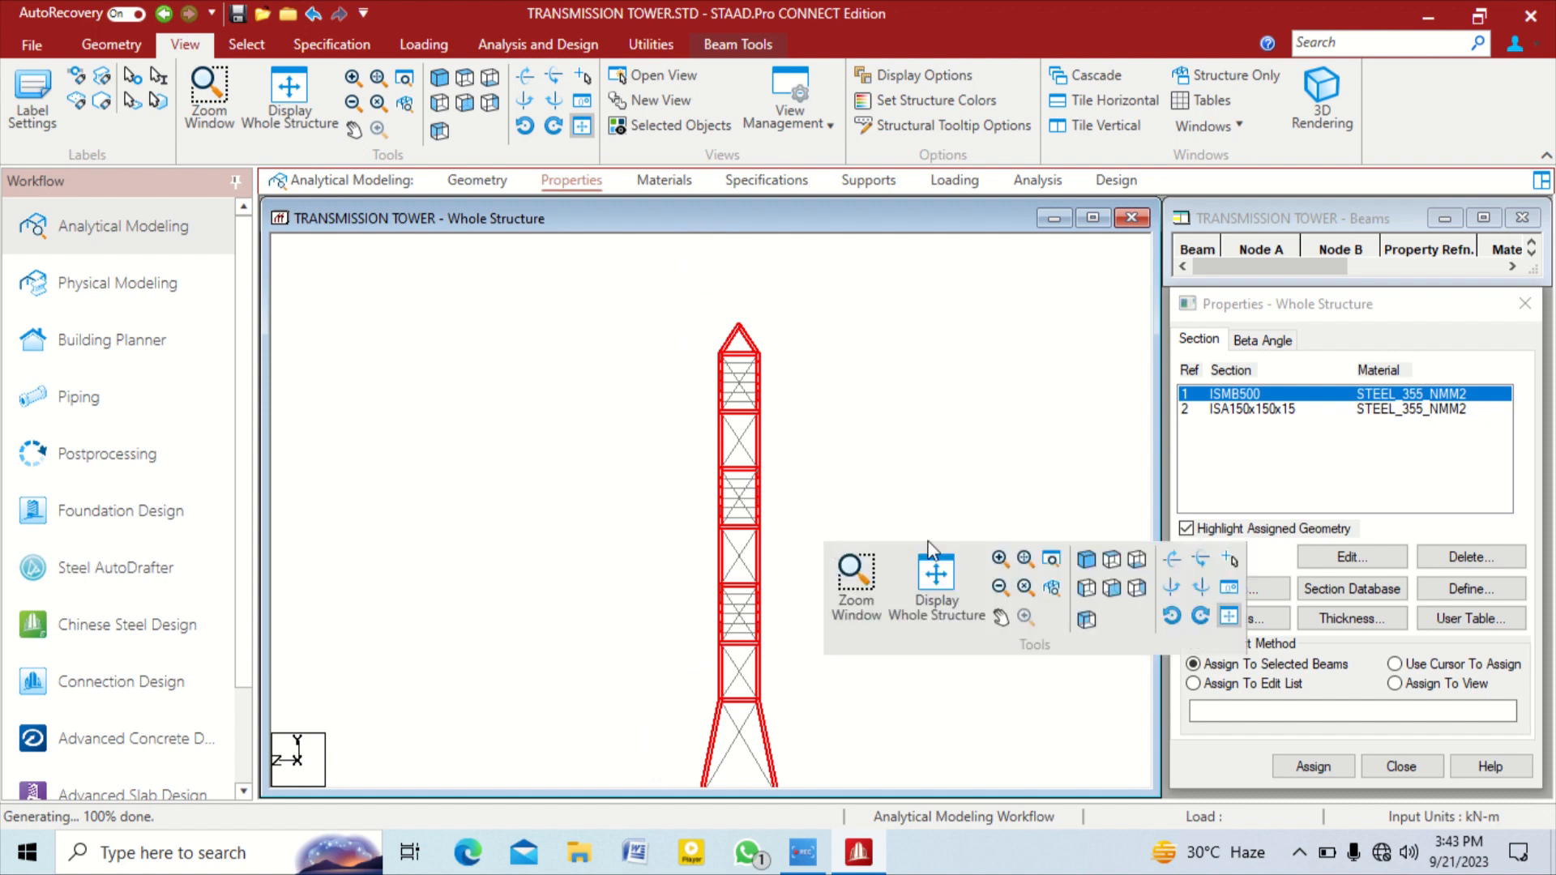
click(1086, 559)
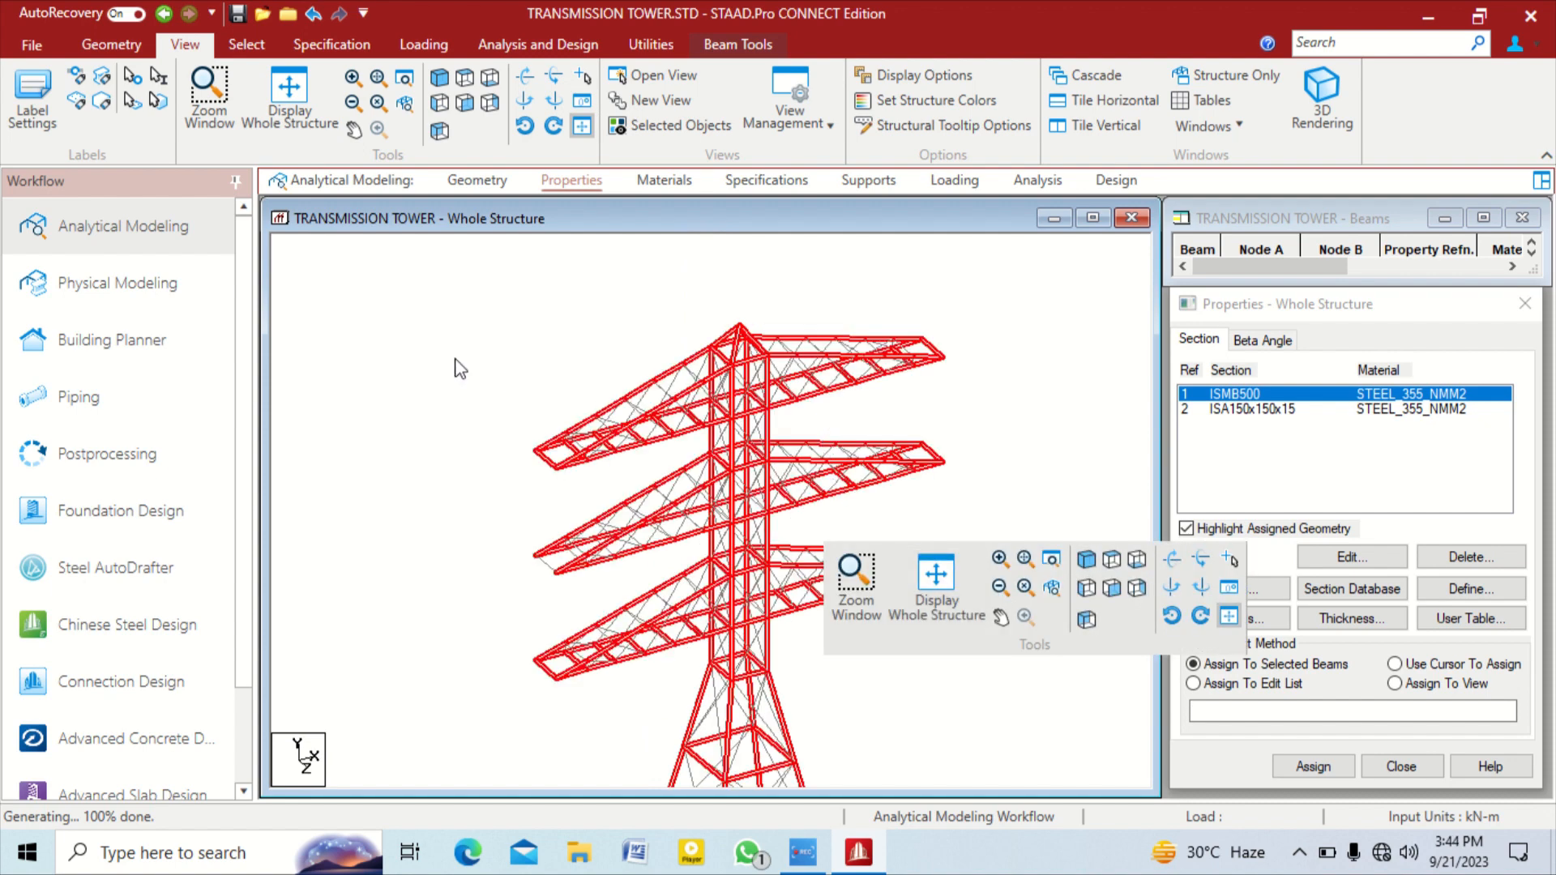
scroll(565, 414, up, 1)
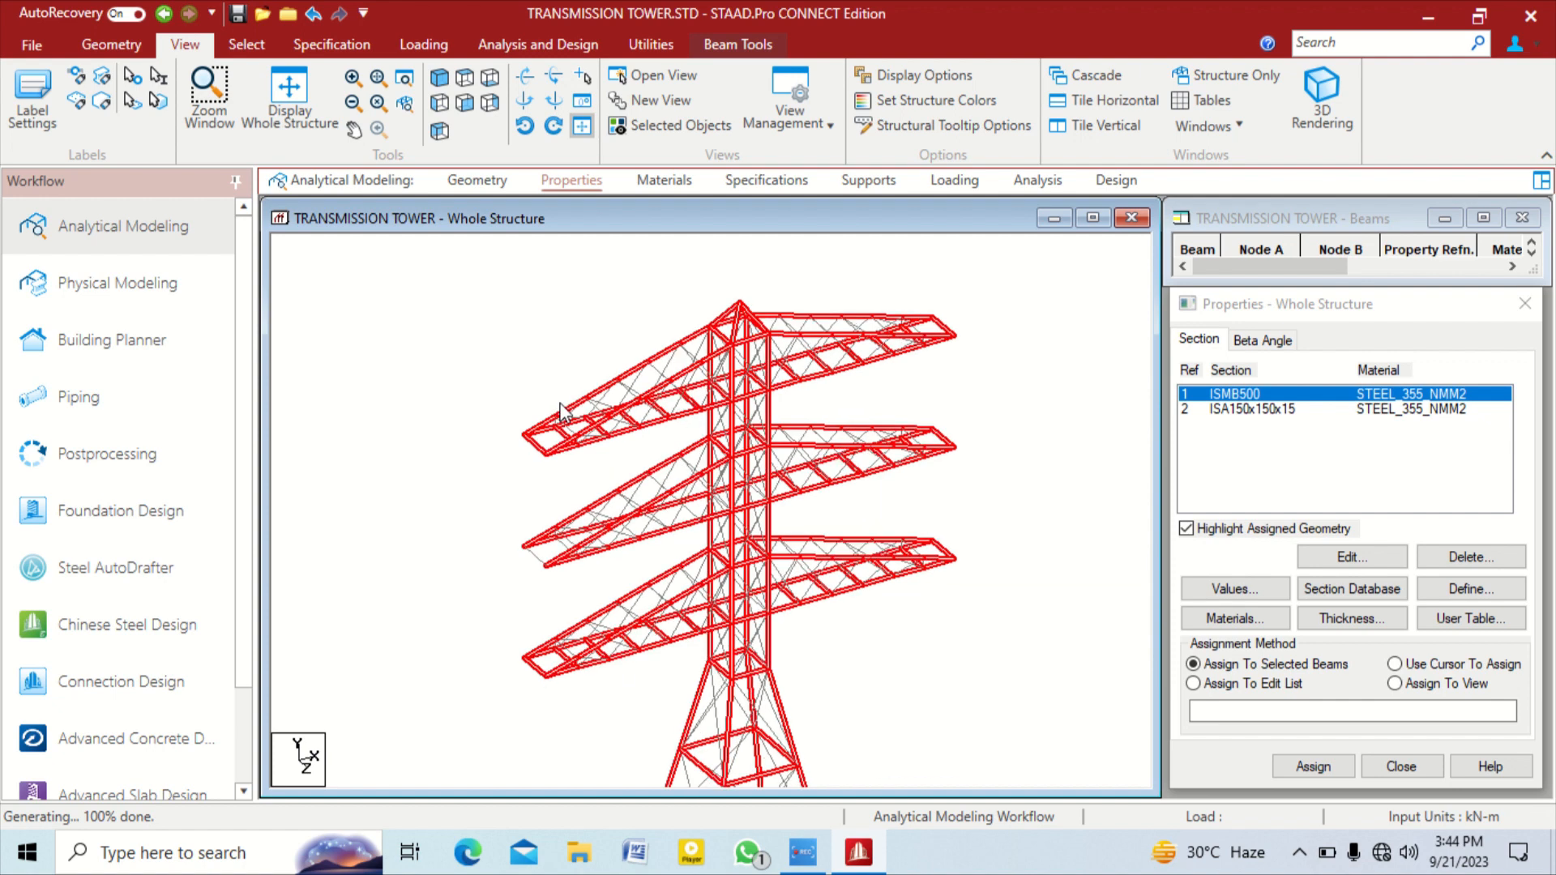
scroll(844, 372, up, 3)
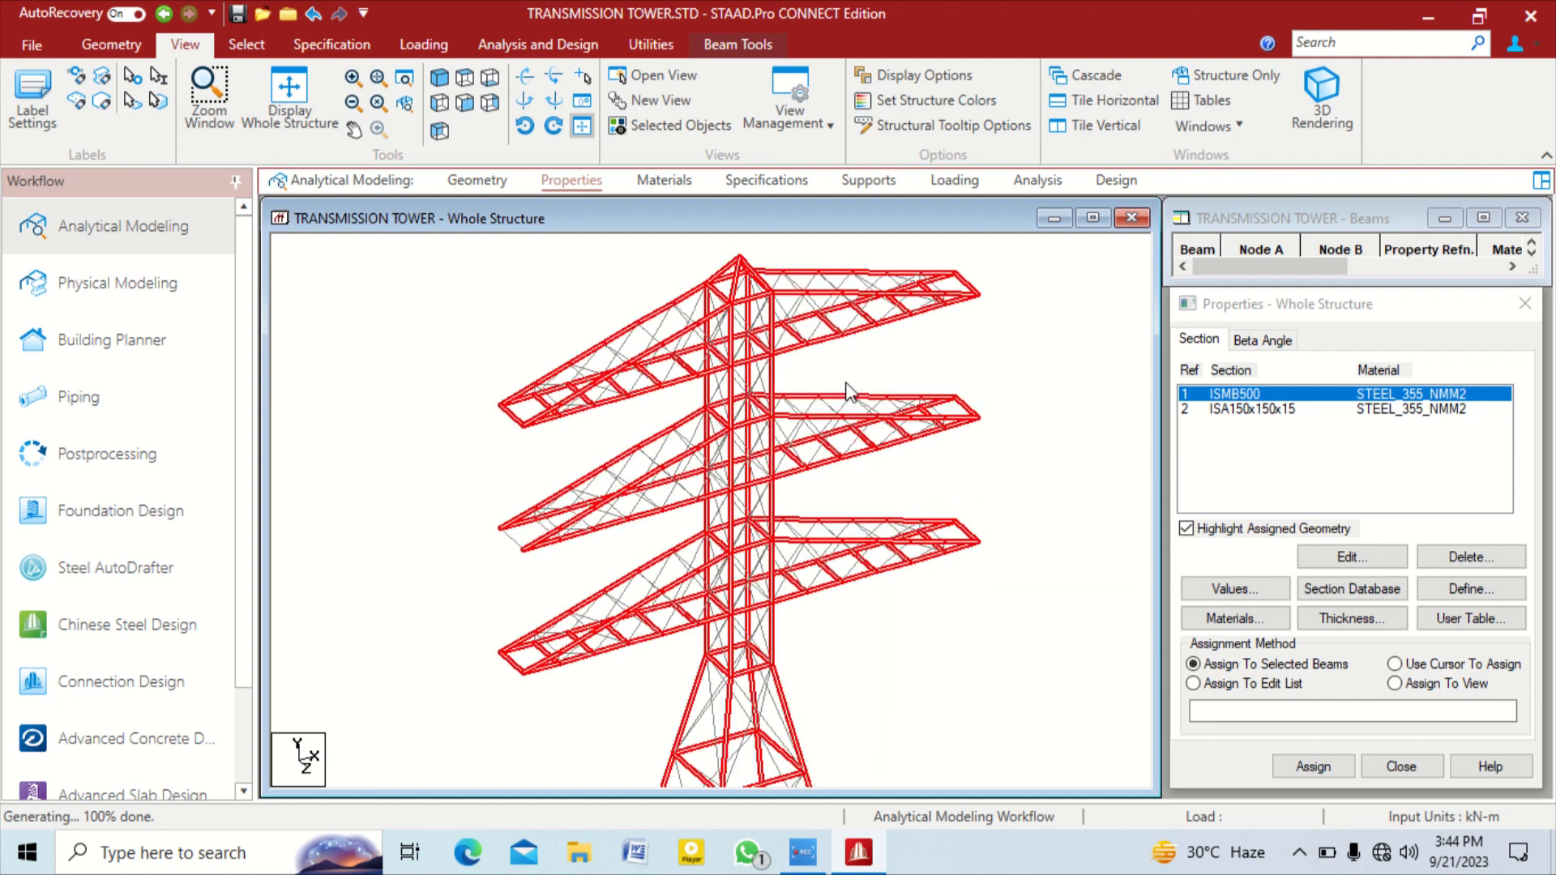
scroll(494, 393, down, 1)
middle_drag(1014, 504, 813, 525)
scroll(813, 525, down, 2)
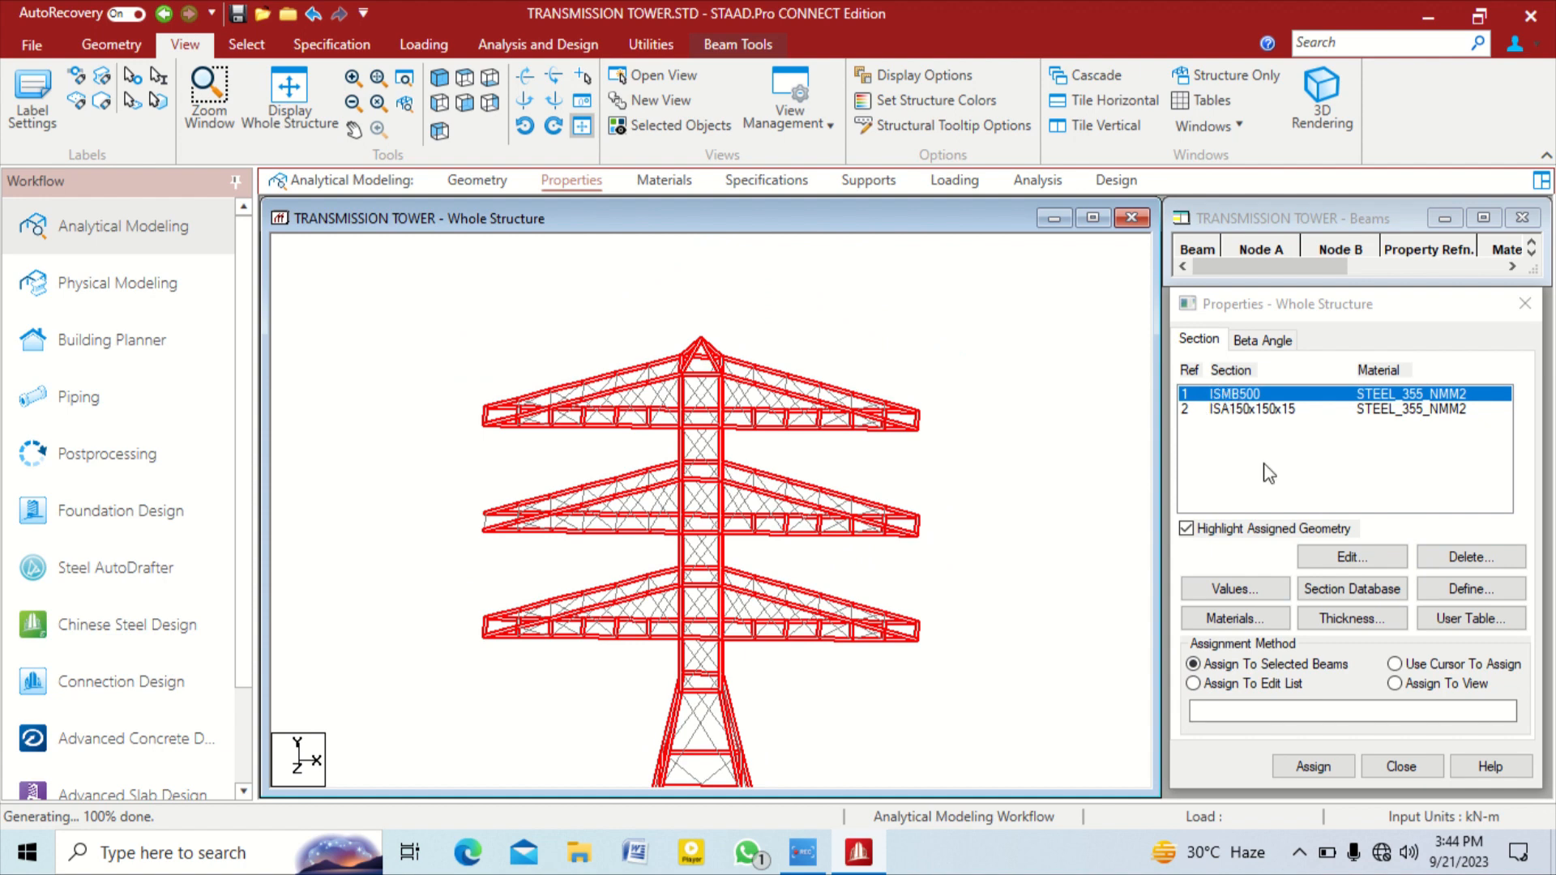
click(1321, 771)
click(1321, 765)
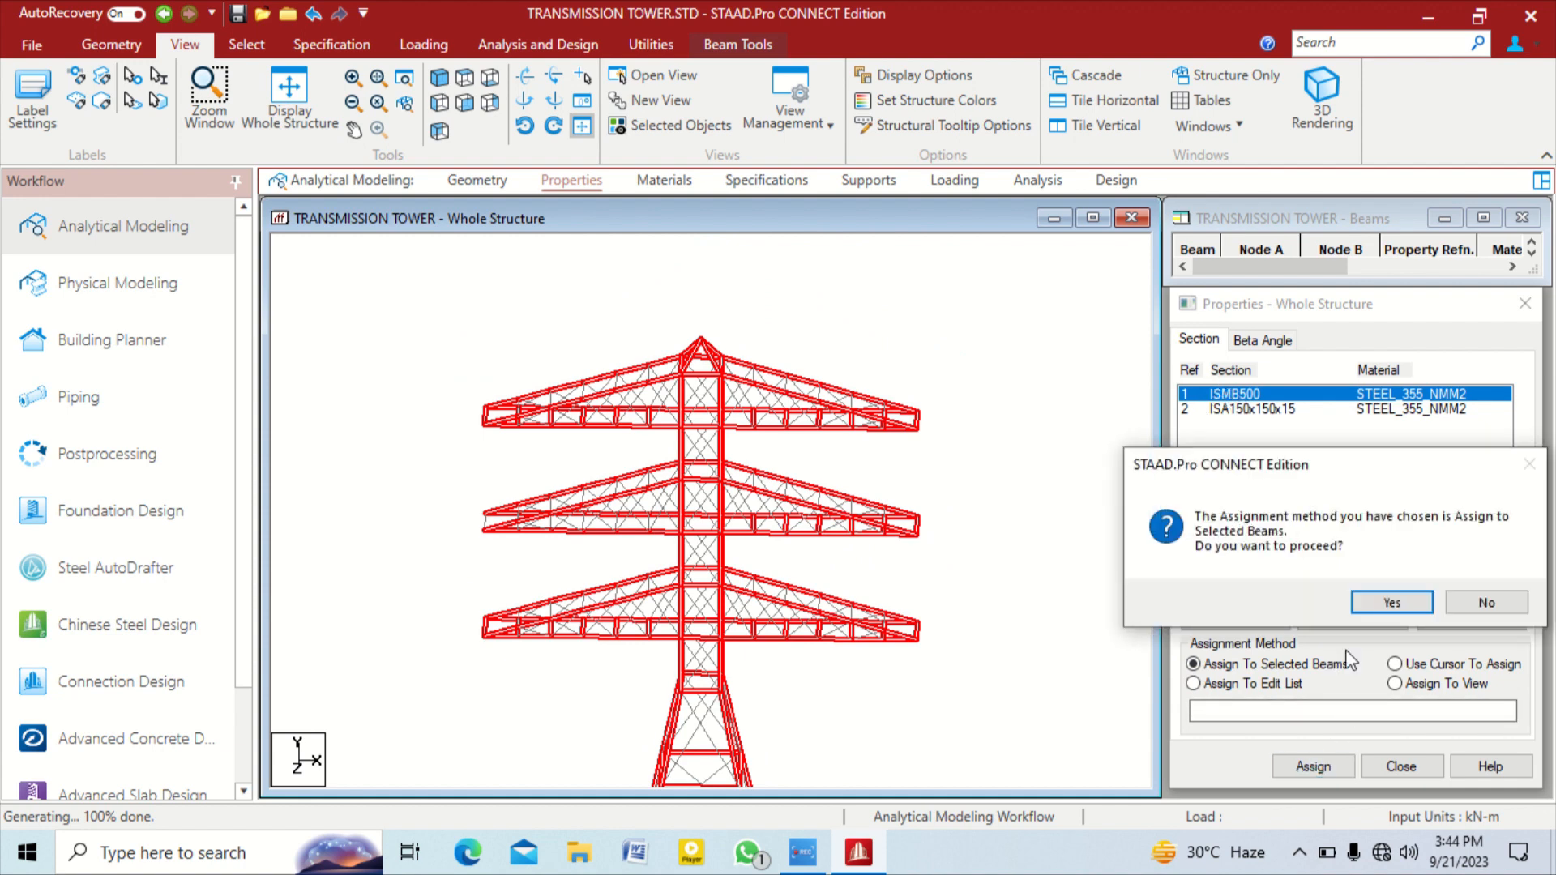
click(1379, 608)
click(1073, 561)
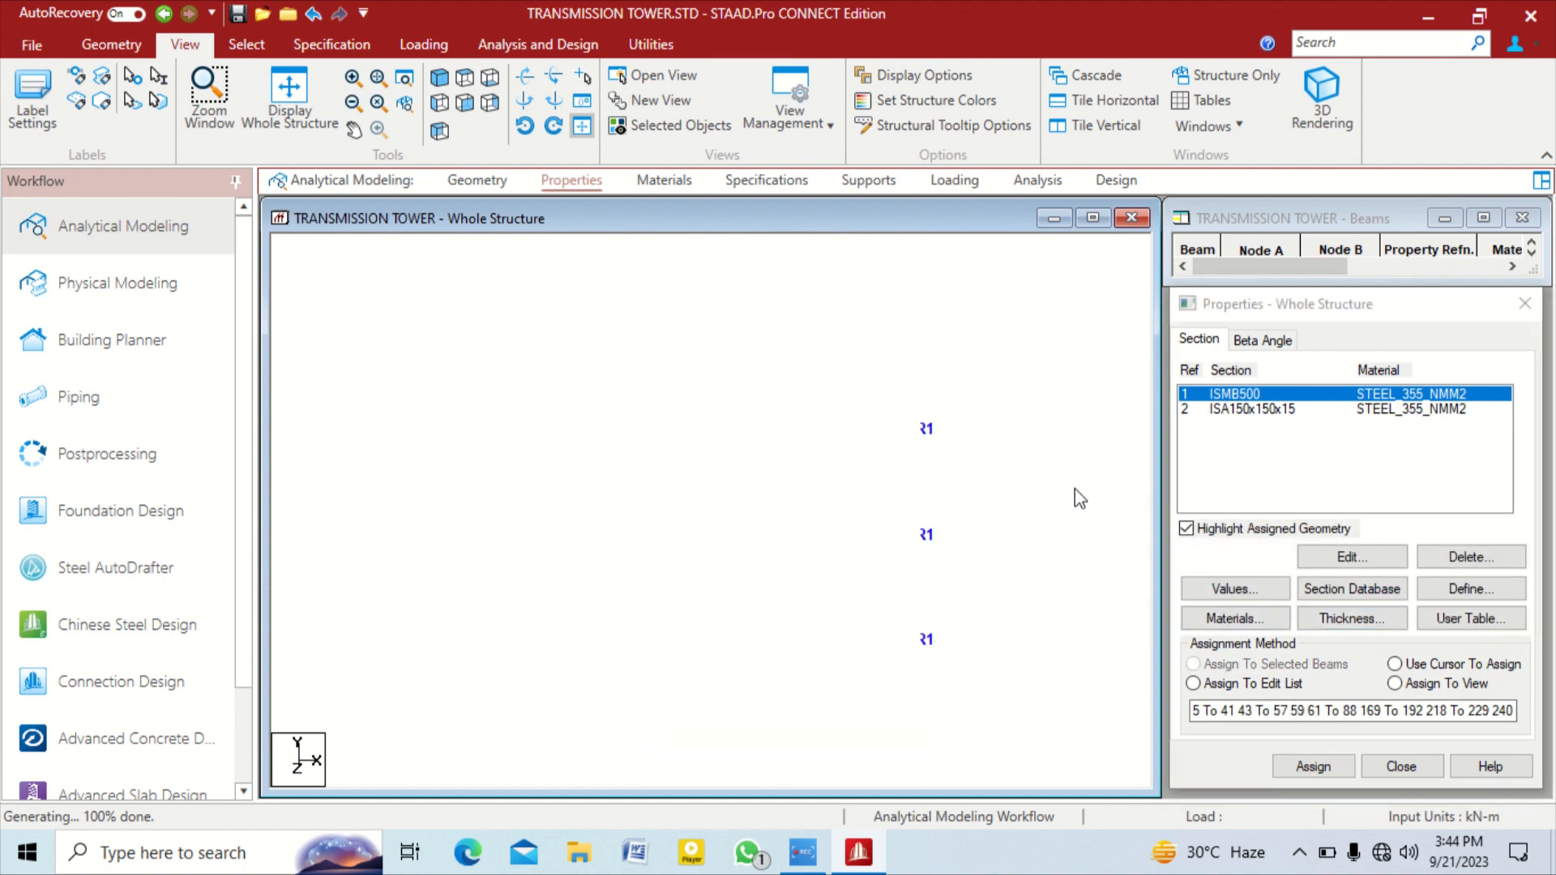
Choose the ISA150x150x15 section and select all beams that have a missing property
click(1274, 409)
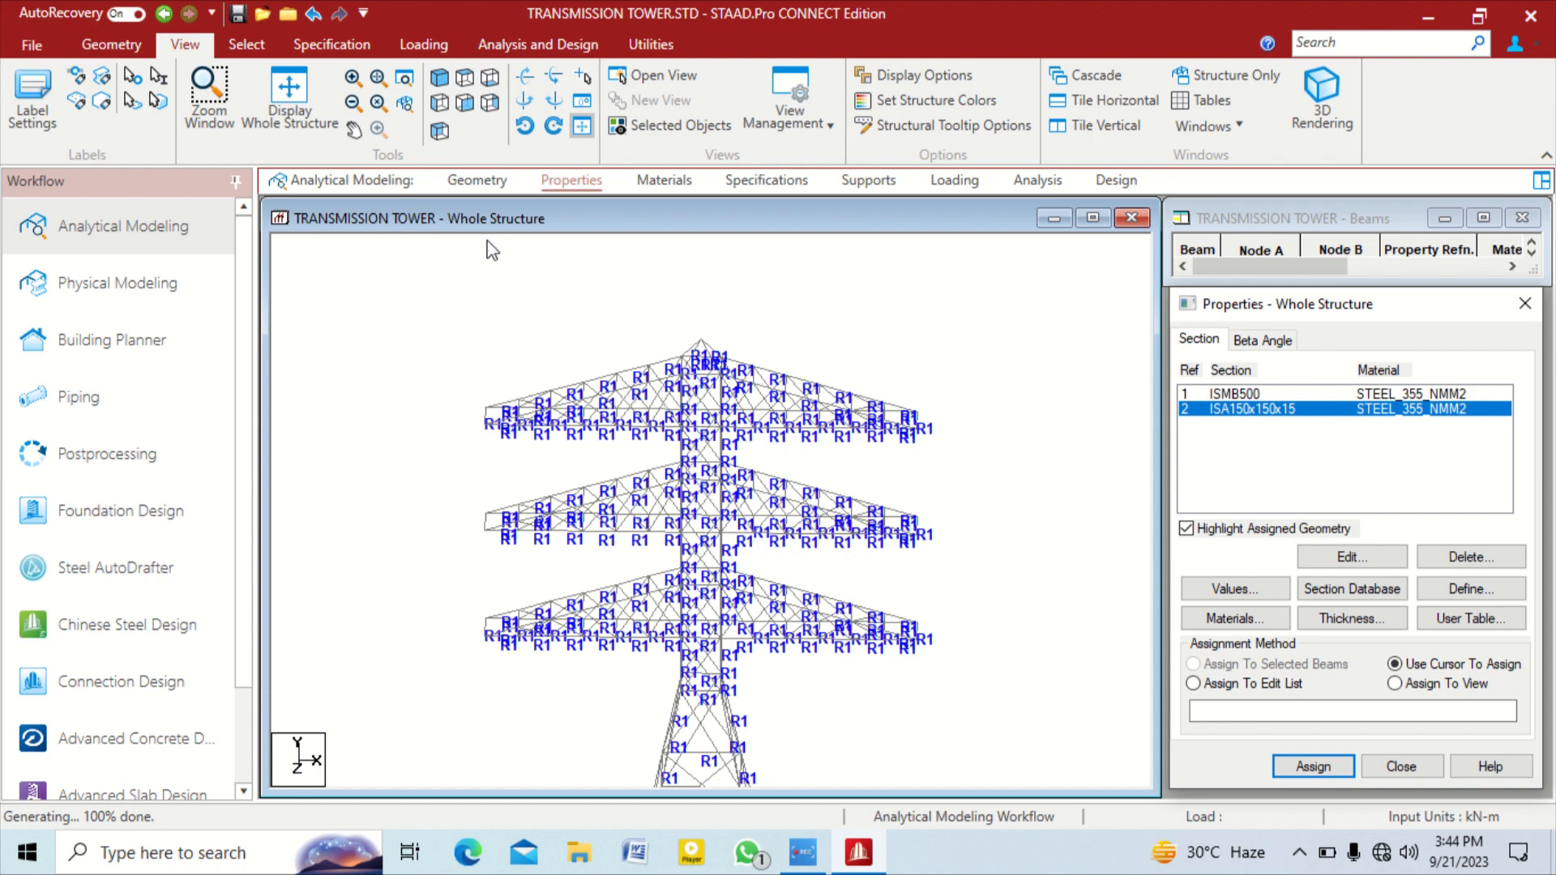
click(256, 40)
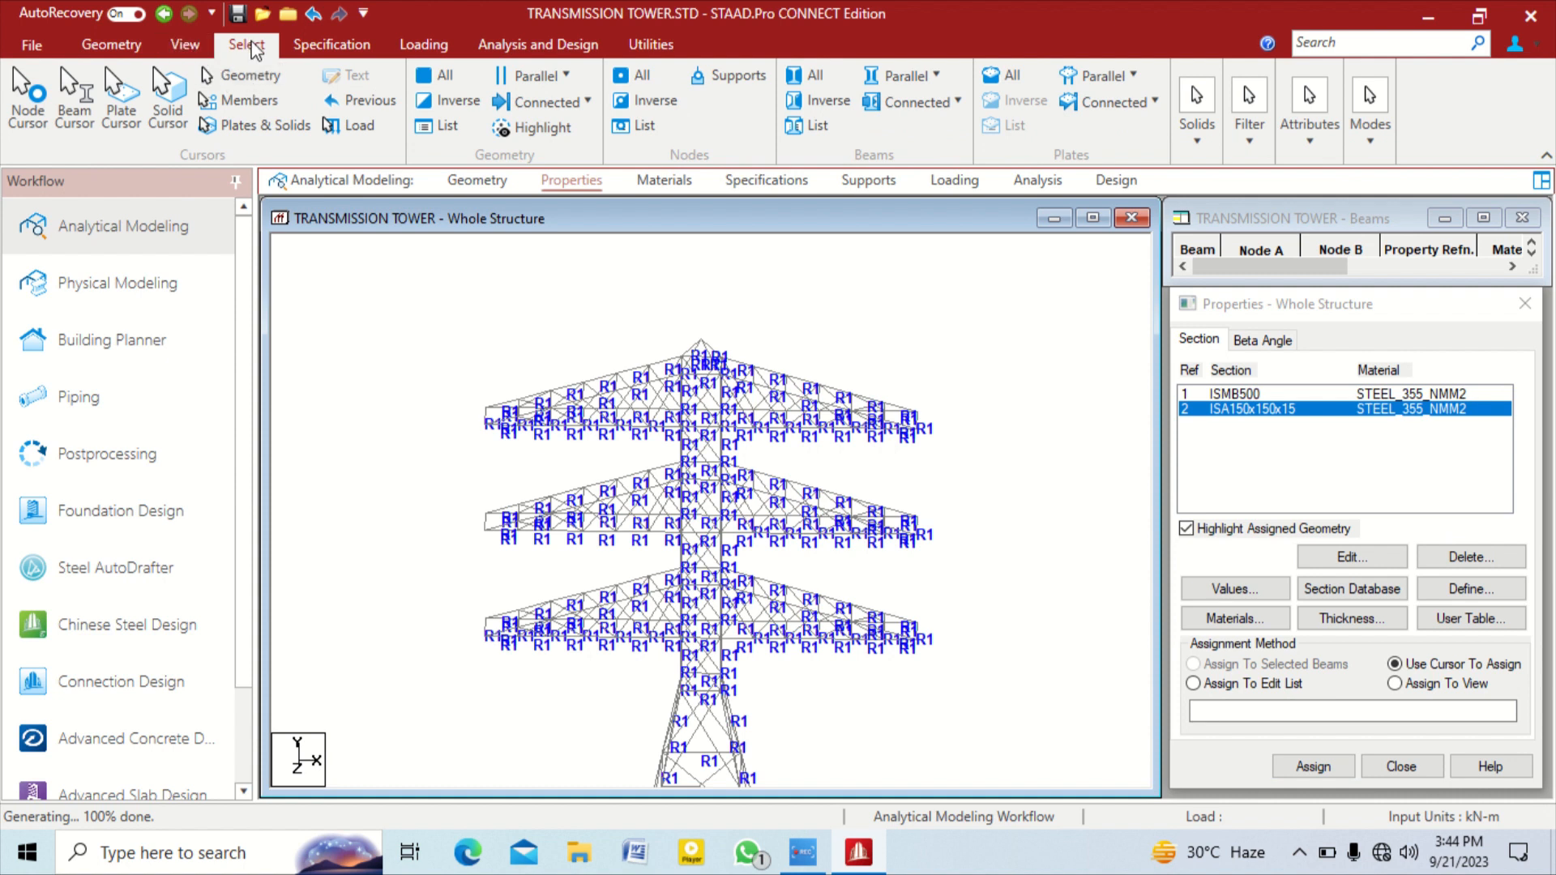
click(1321, 154)
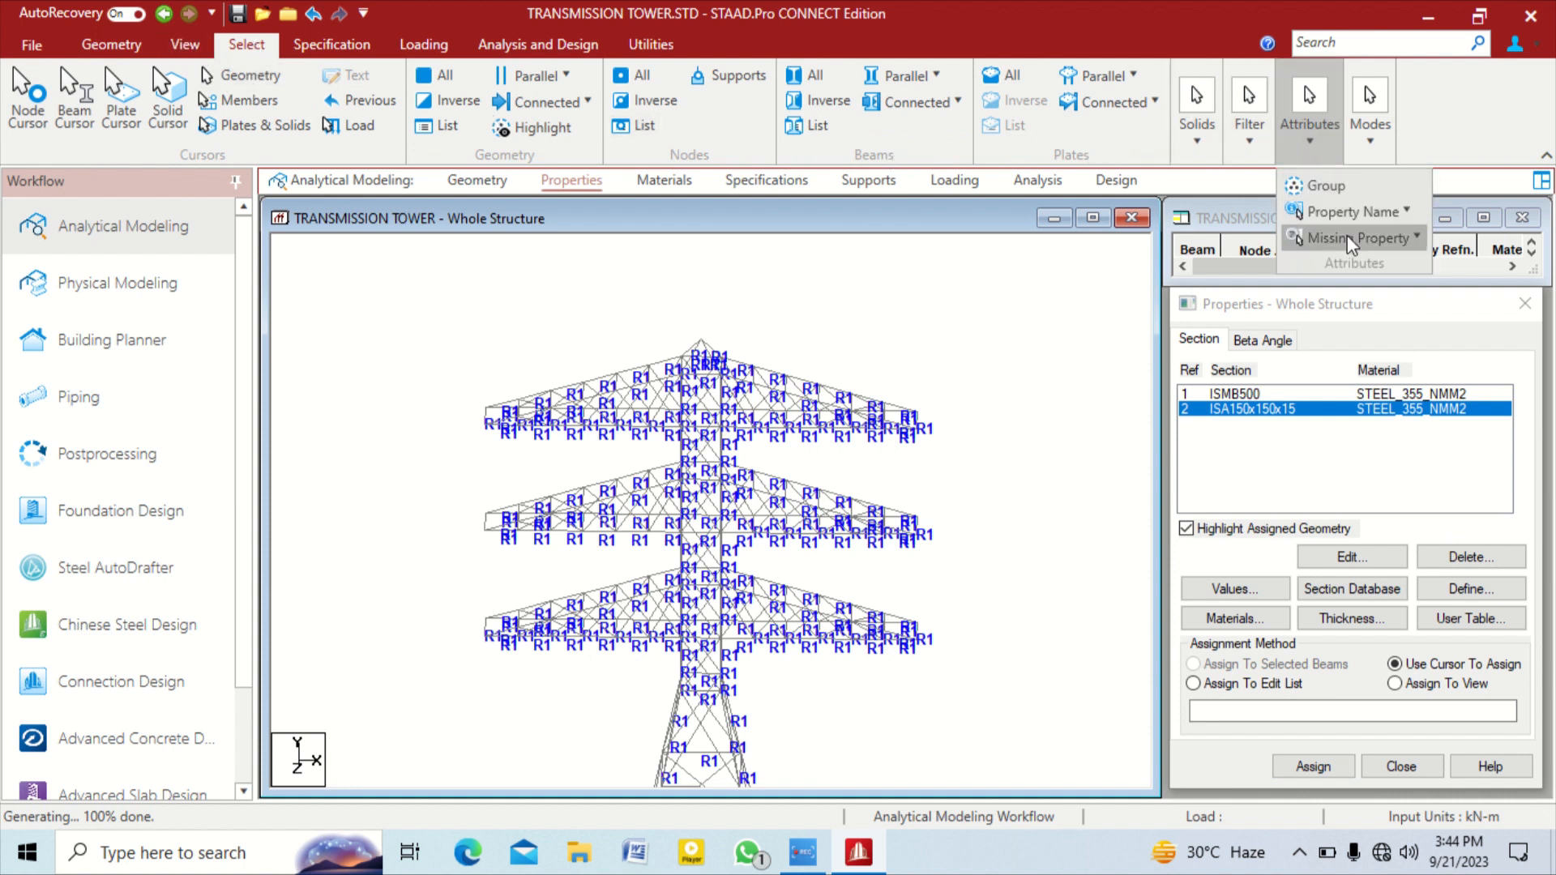
mouse_move(1346, 237)
click(1357, 387)
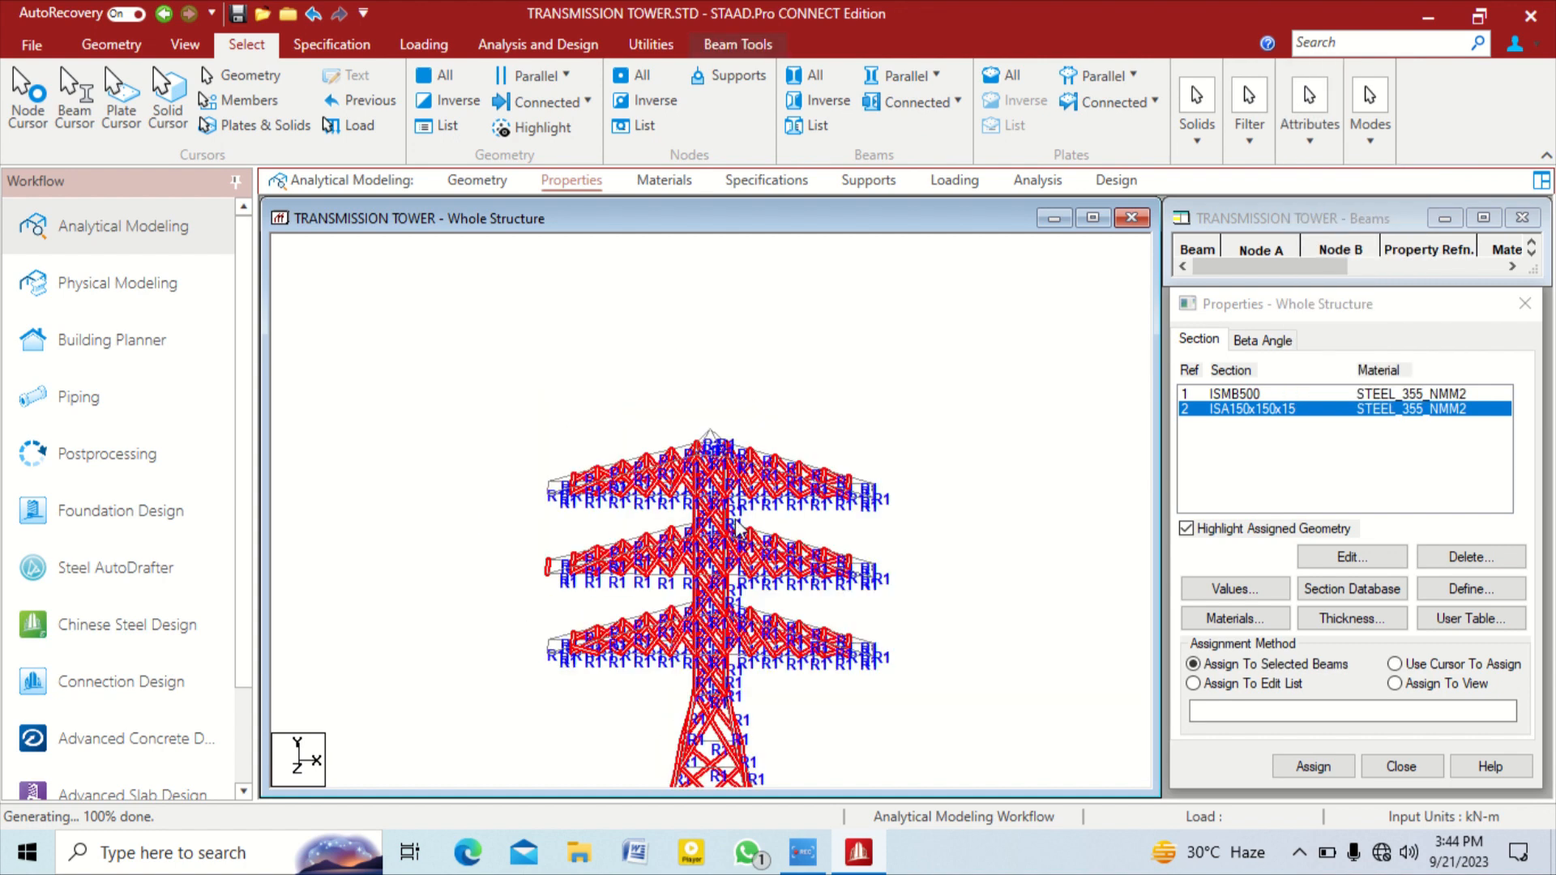
Check the selected bracing members around the tower and assign the ISA150x150x15 section to them
scroll(729, 369, down, 2)
scroll(695, 545, down, 2)
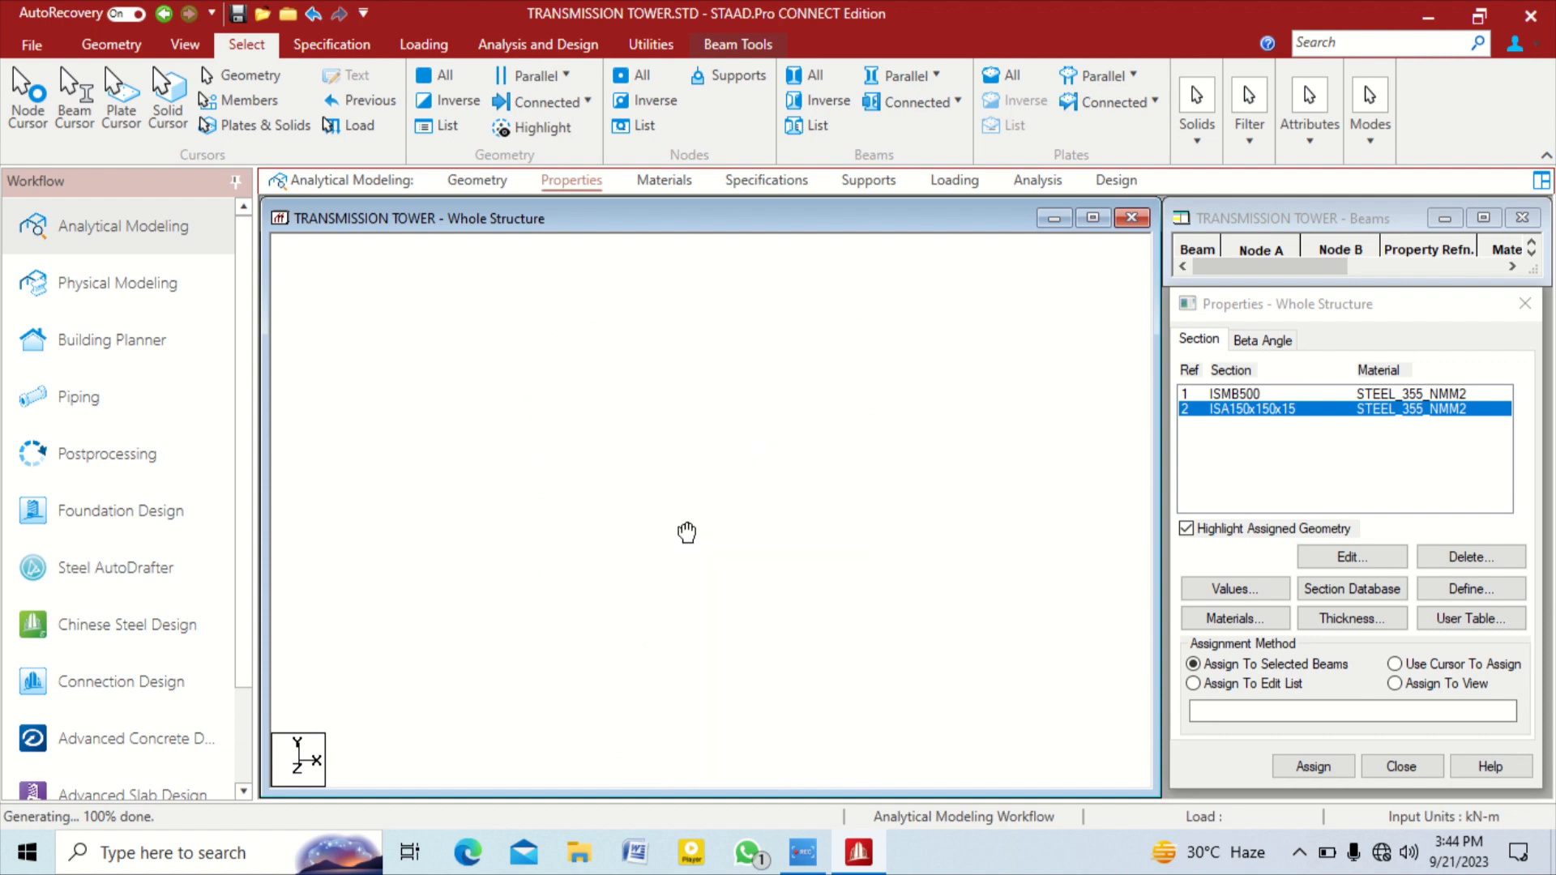
scroll(636, 425, down, 1)
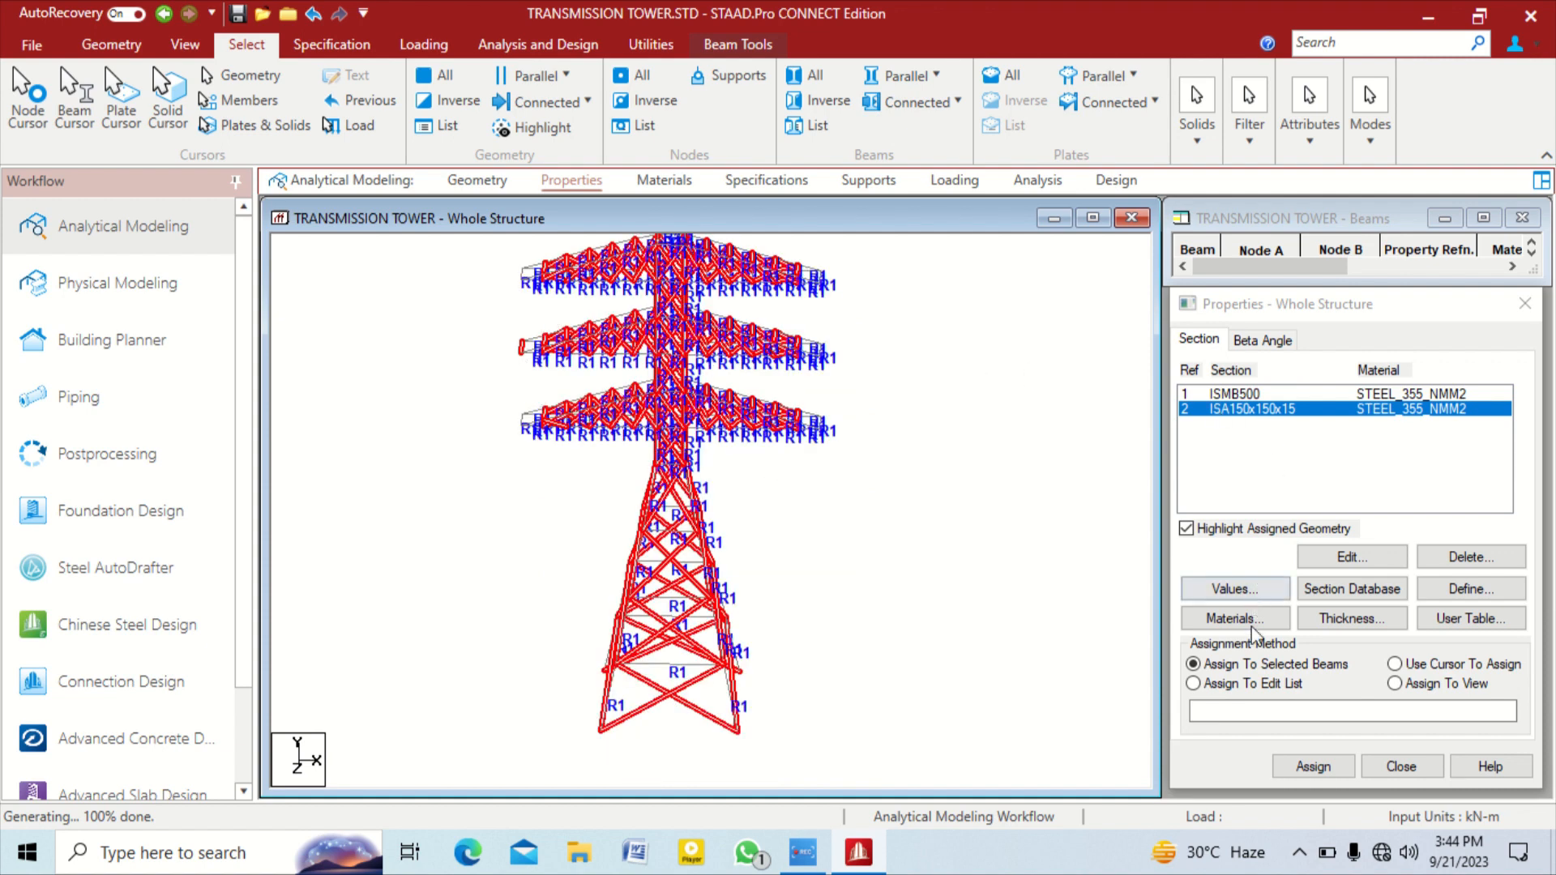
click(1293, 767)
middle_drag(987, 516, 766, 389)
scroll(705, 391, down, 1)
middle_drag(576, 364, 750, 501)
scroll(747, 381, up, 1)
scroll(843, 389, up, 3)
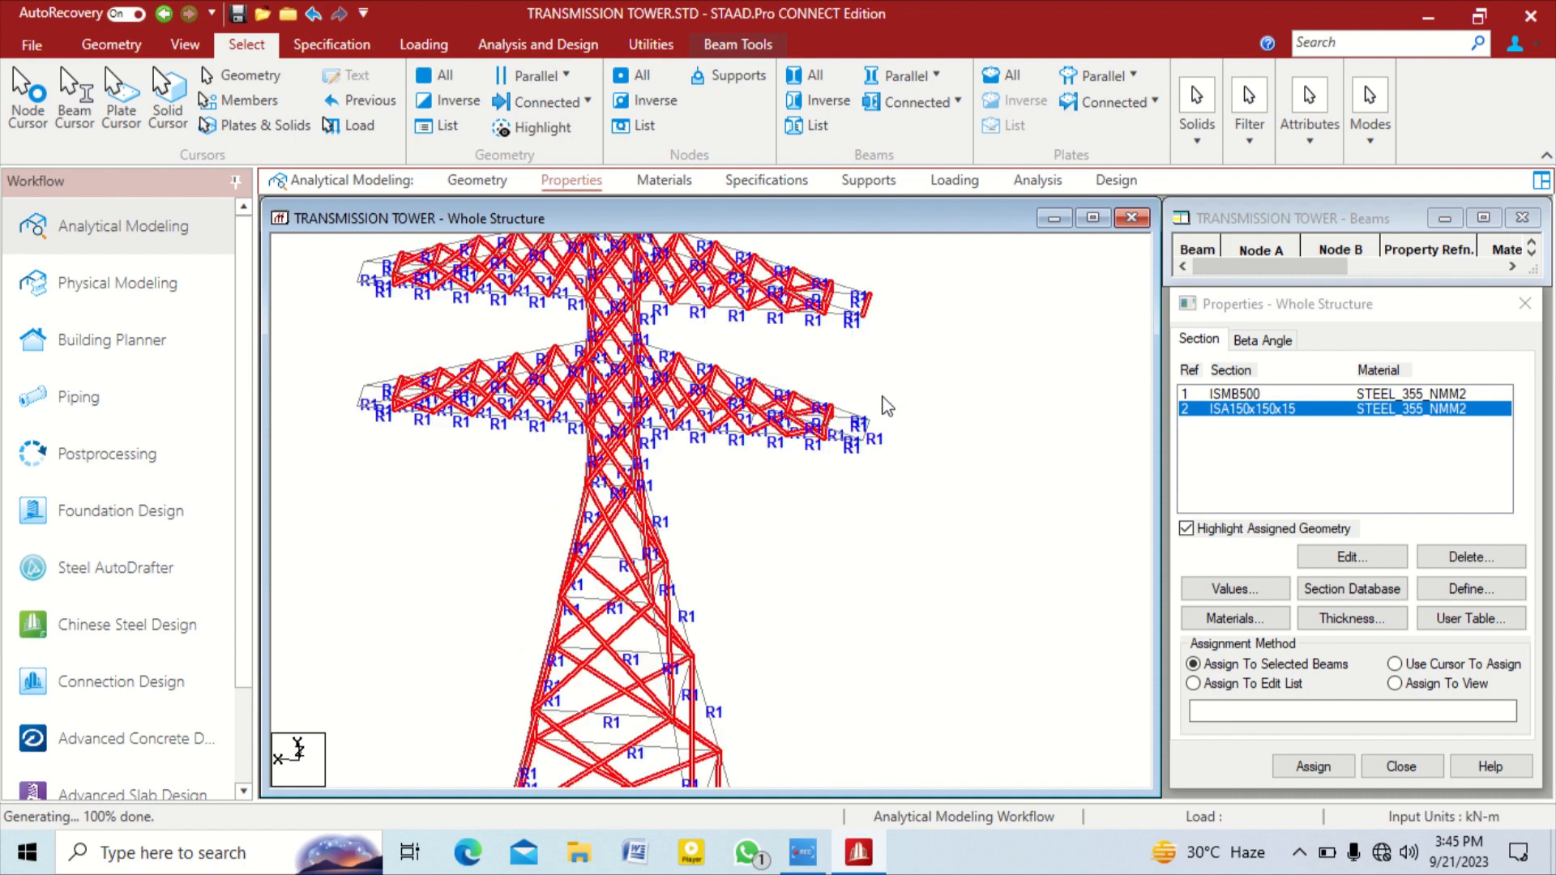
middle_drag(888, 405, 843, 494)
middle_drag(880, 391, 802, 488)
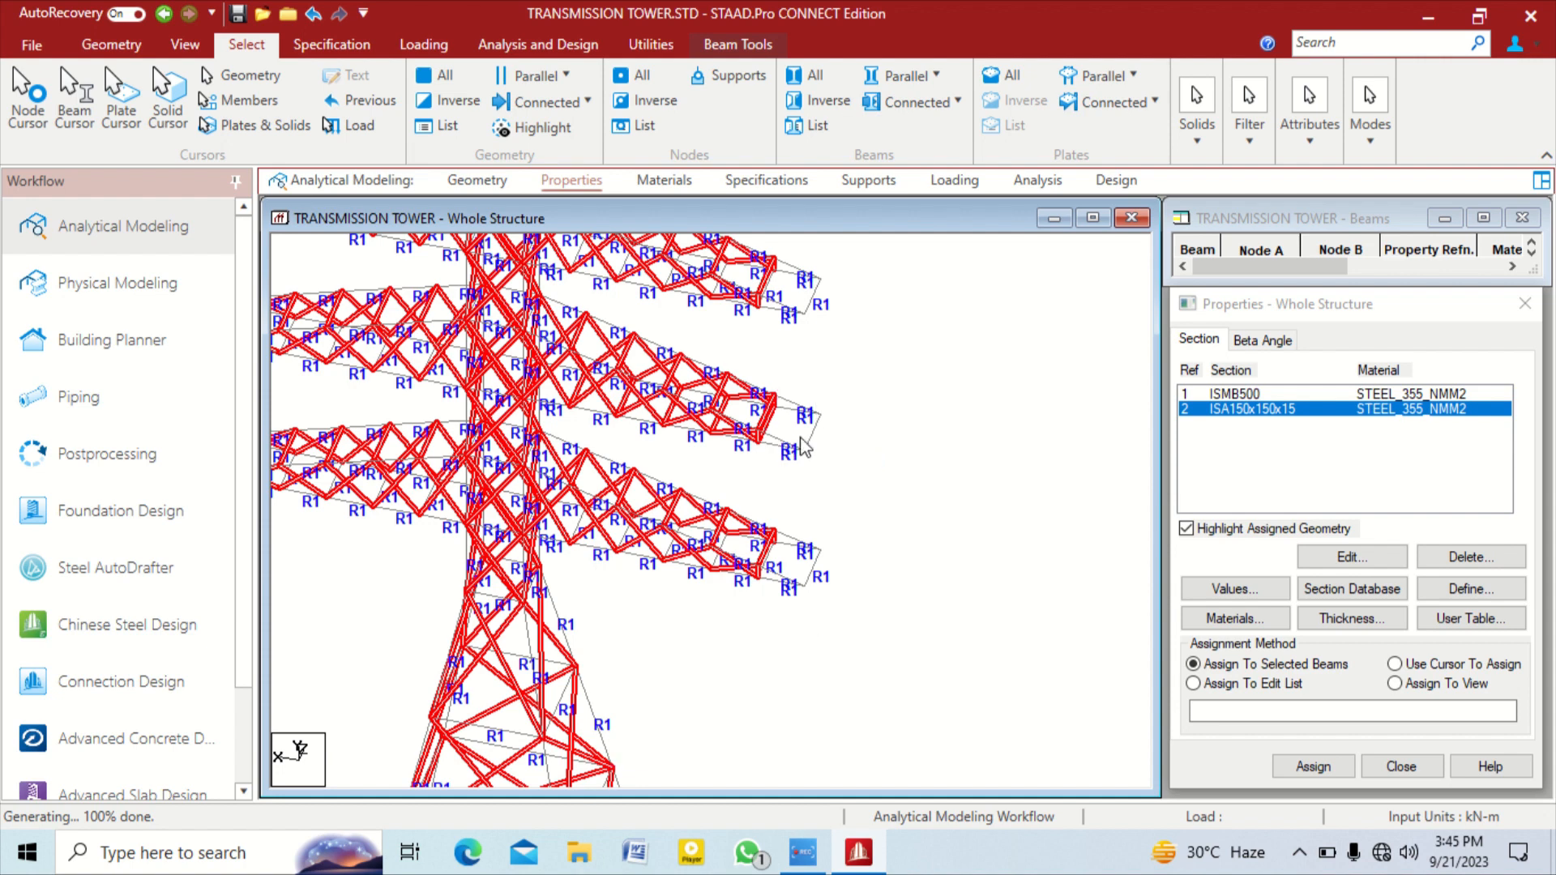
click(1318, 768)
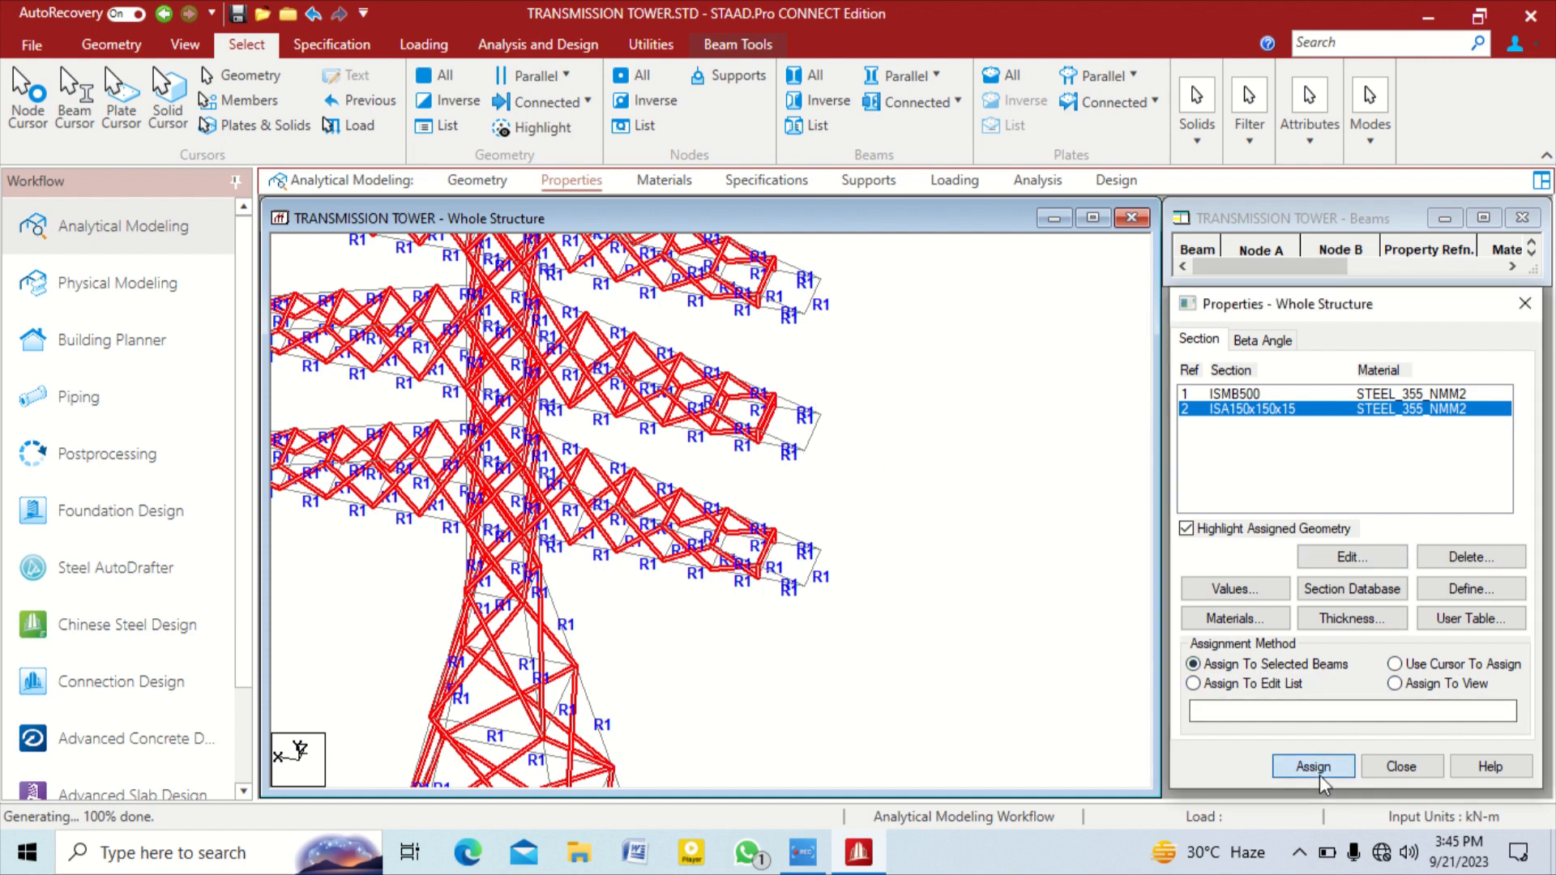
click(1386, 599)
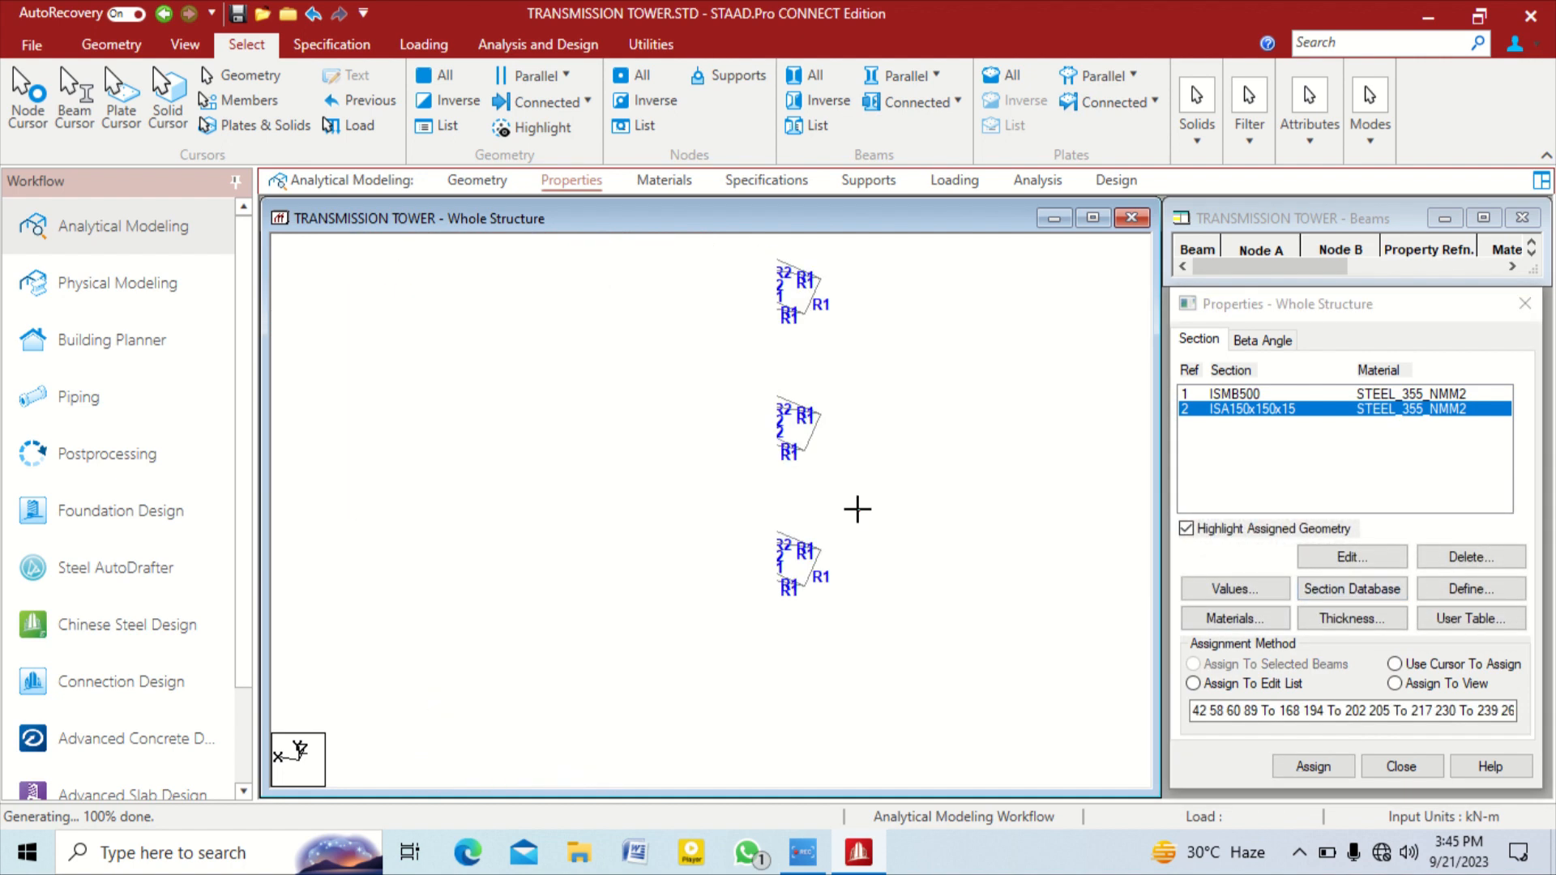
Assign the ISMB500 section to the end member at the tip of the middle crossarm and clear the selection
click(813, 436)
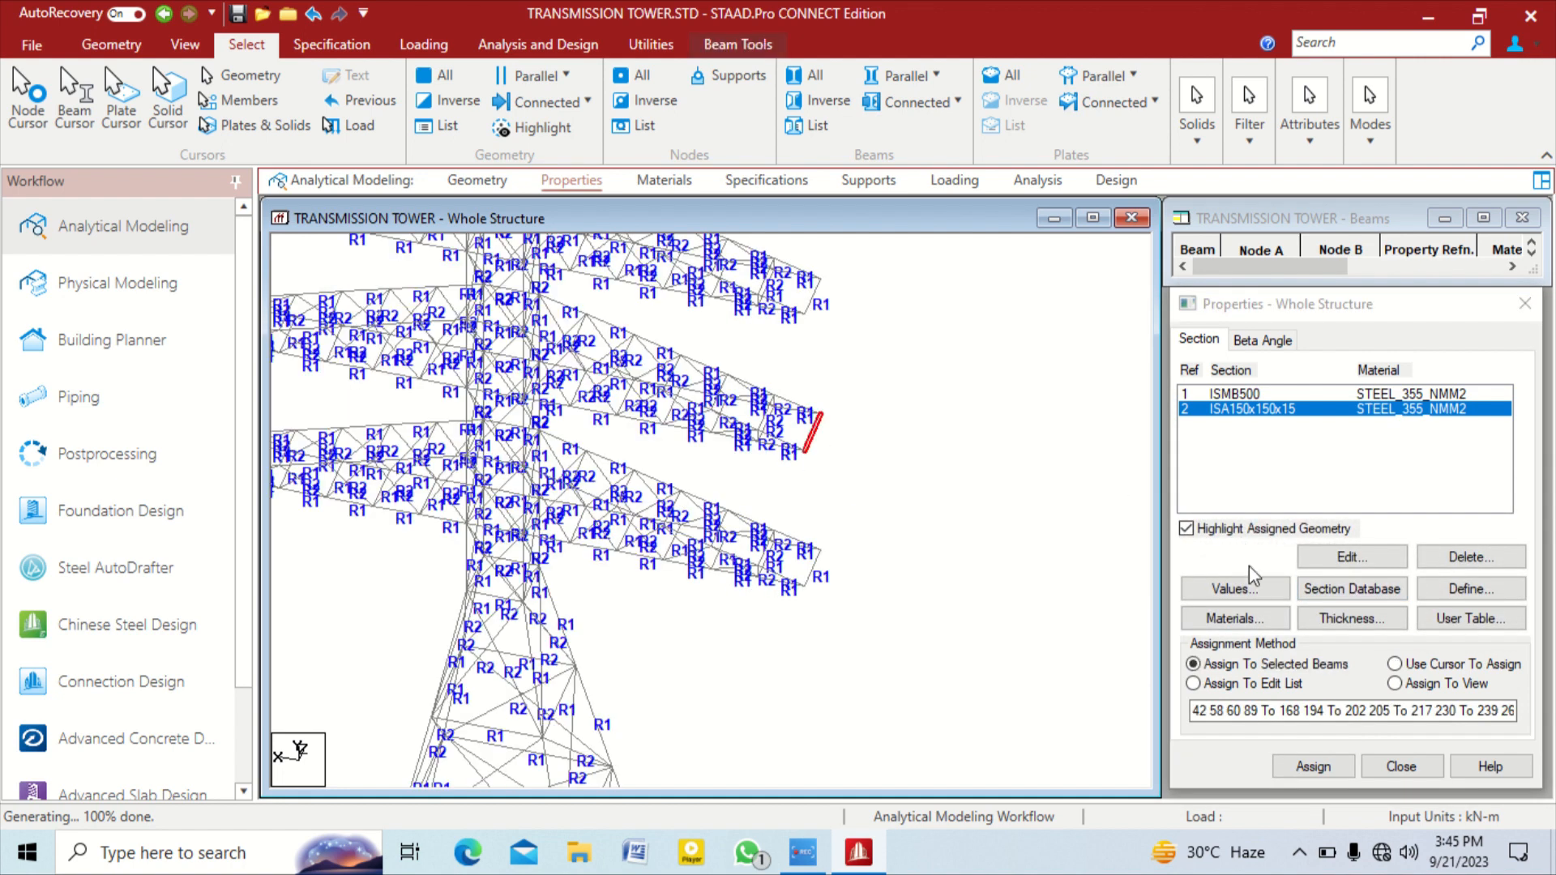
click(1236, 394)
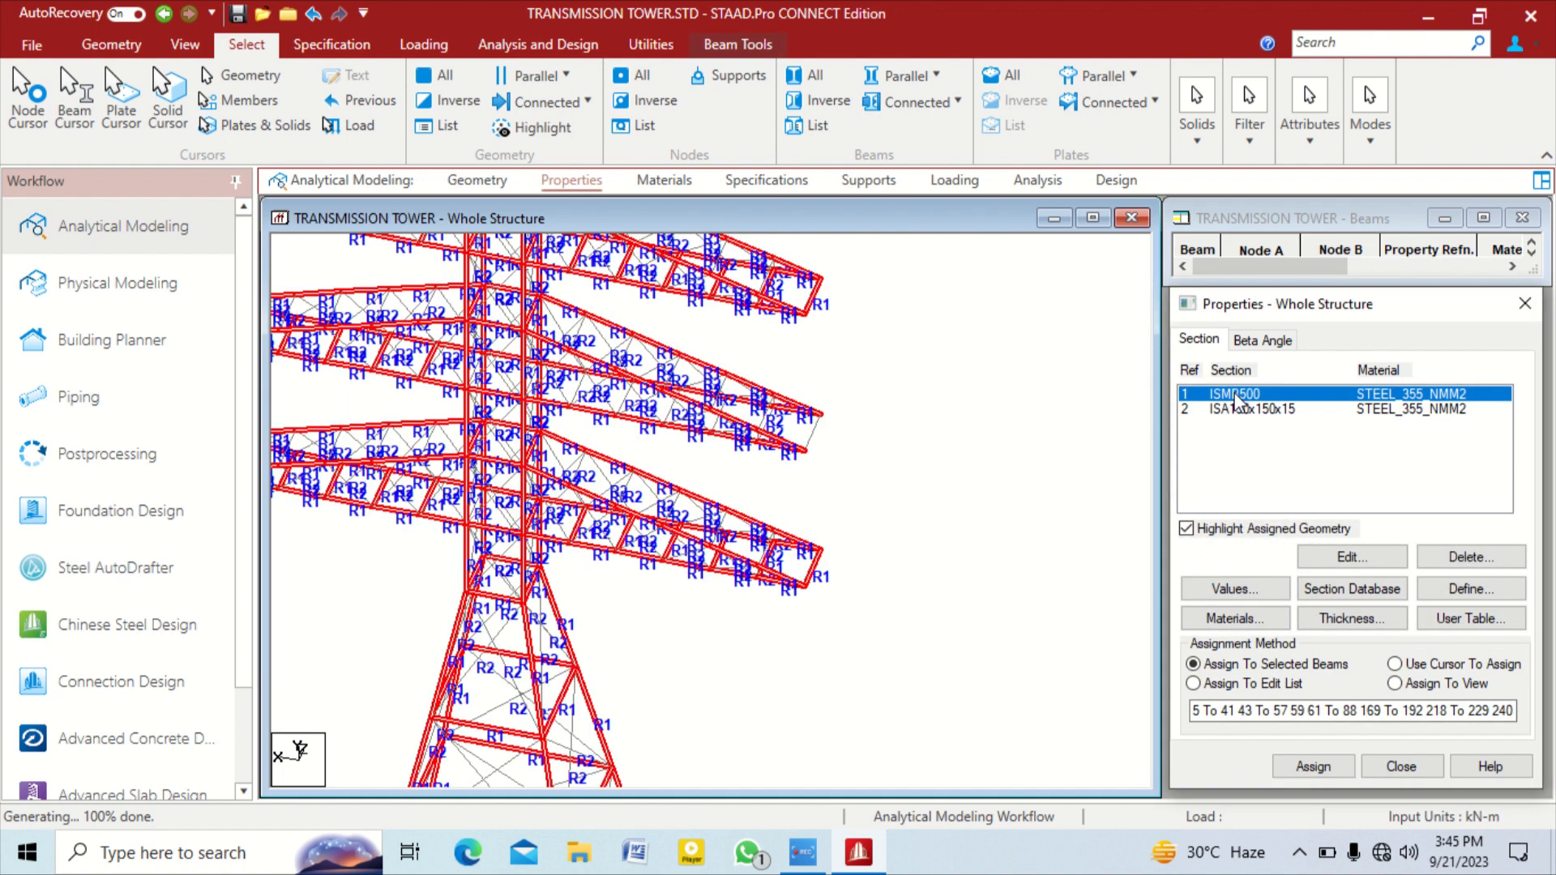
click(814, 437)
click(1335, 770)
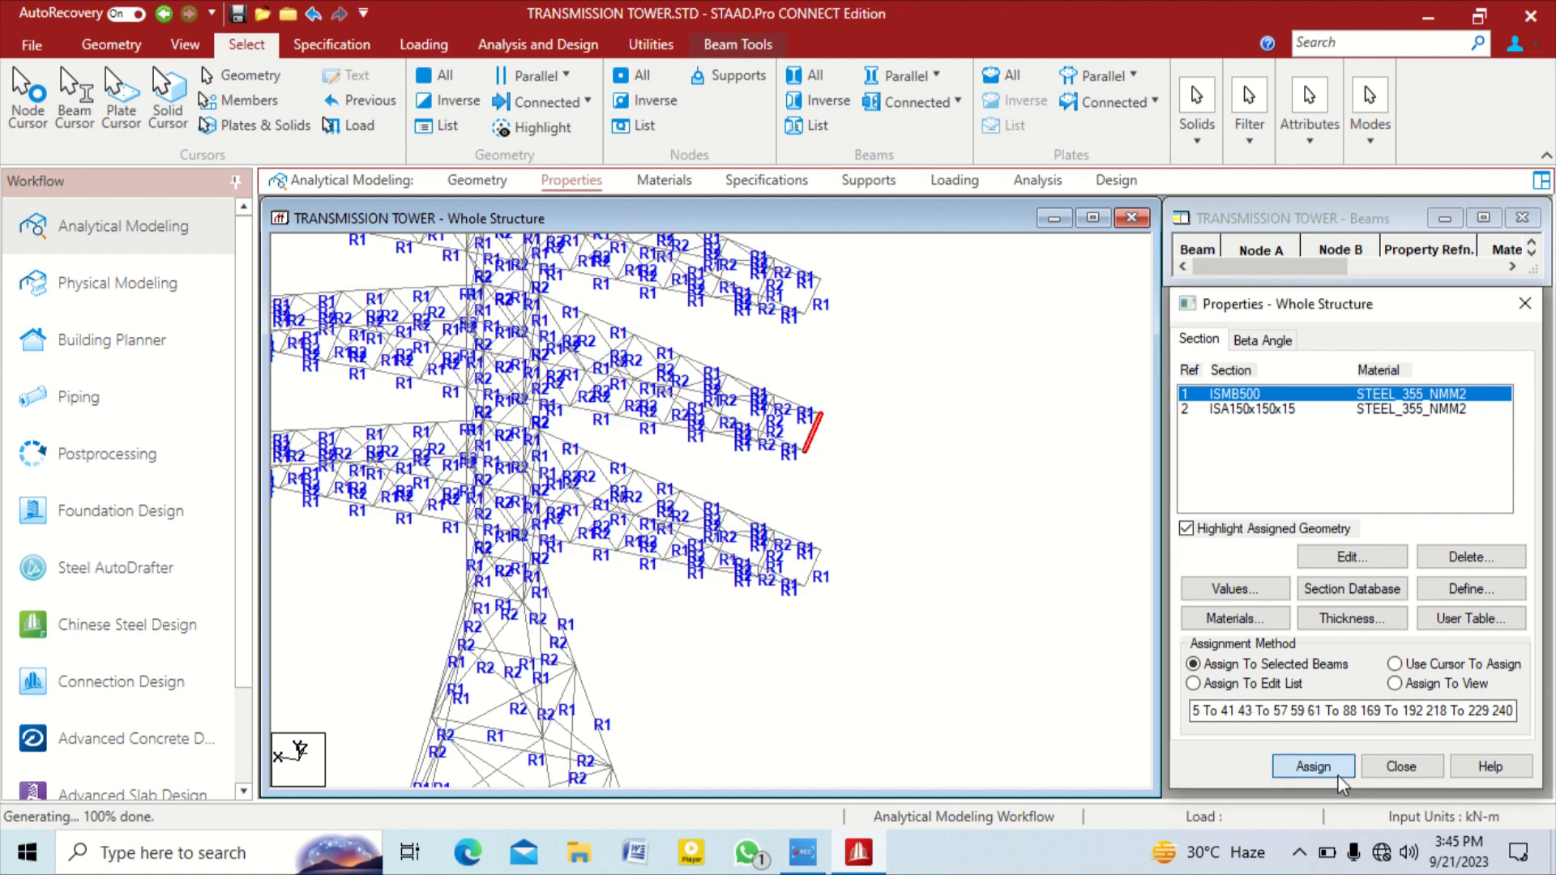
click(1369, 604)
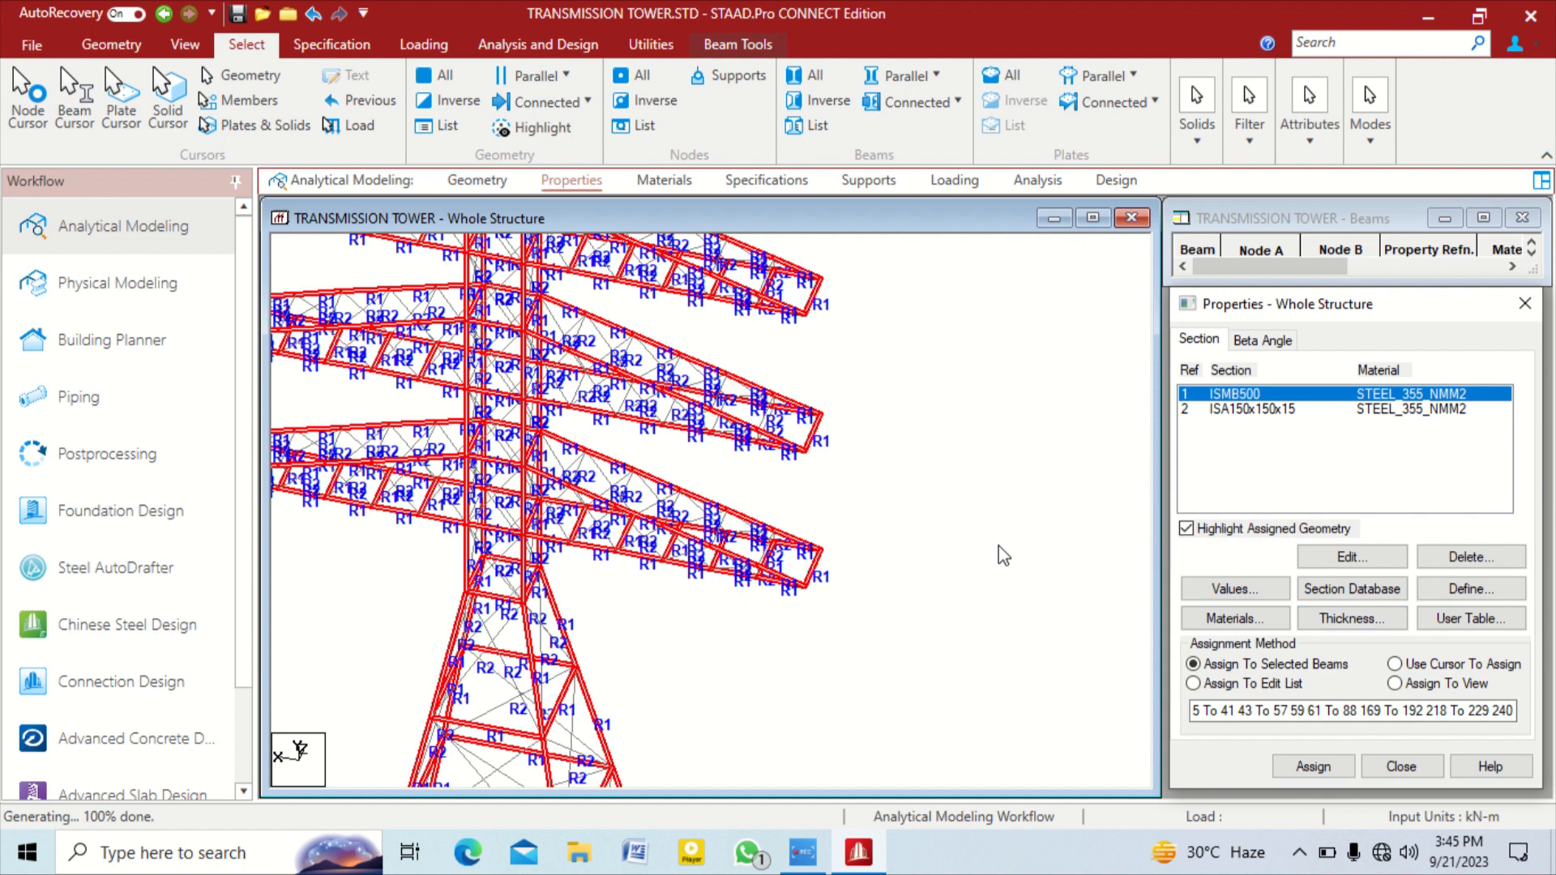
scroll(794, 496, down, 2)
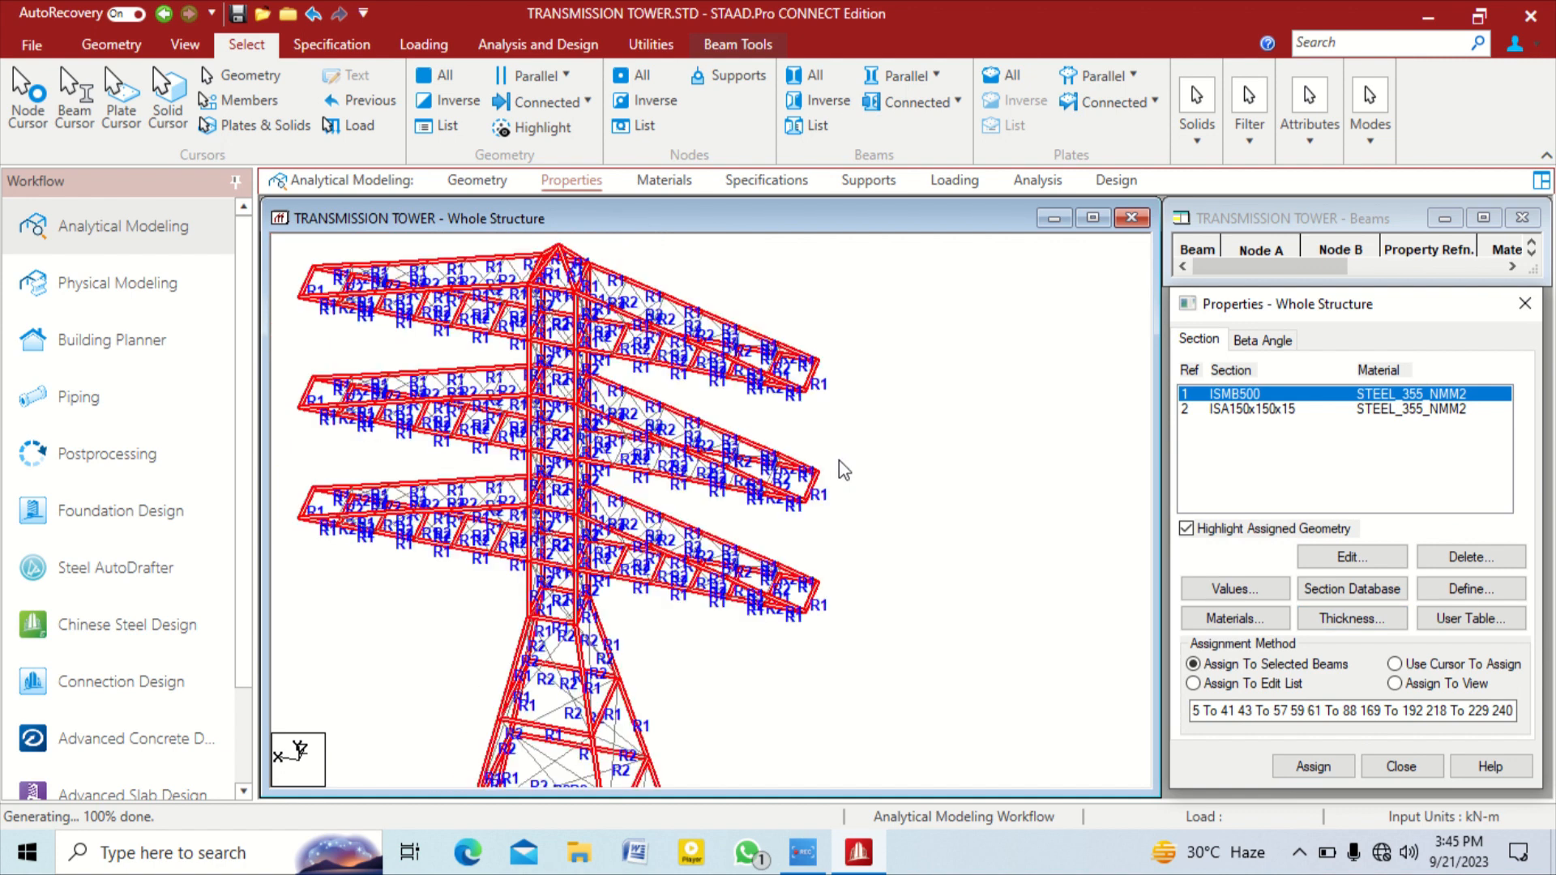
click(843, 468)
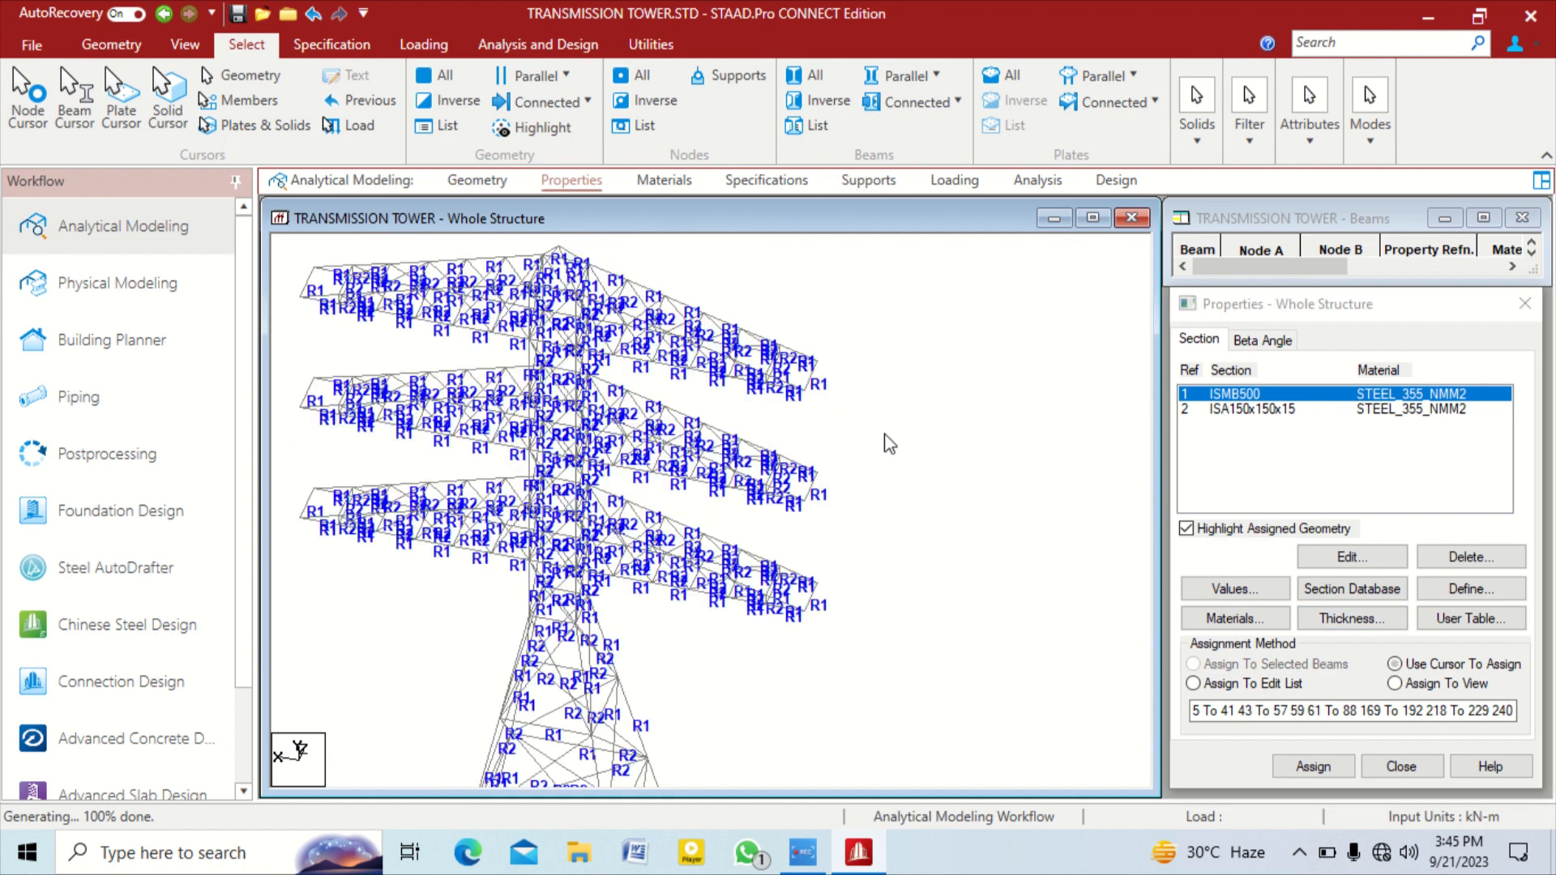
Check the whole tower for beams with a missing property
click(1301, 130)
mouse_move(1334, 241)
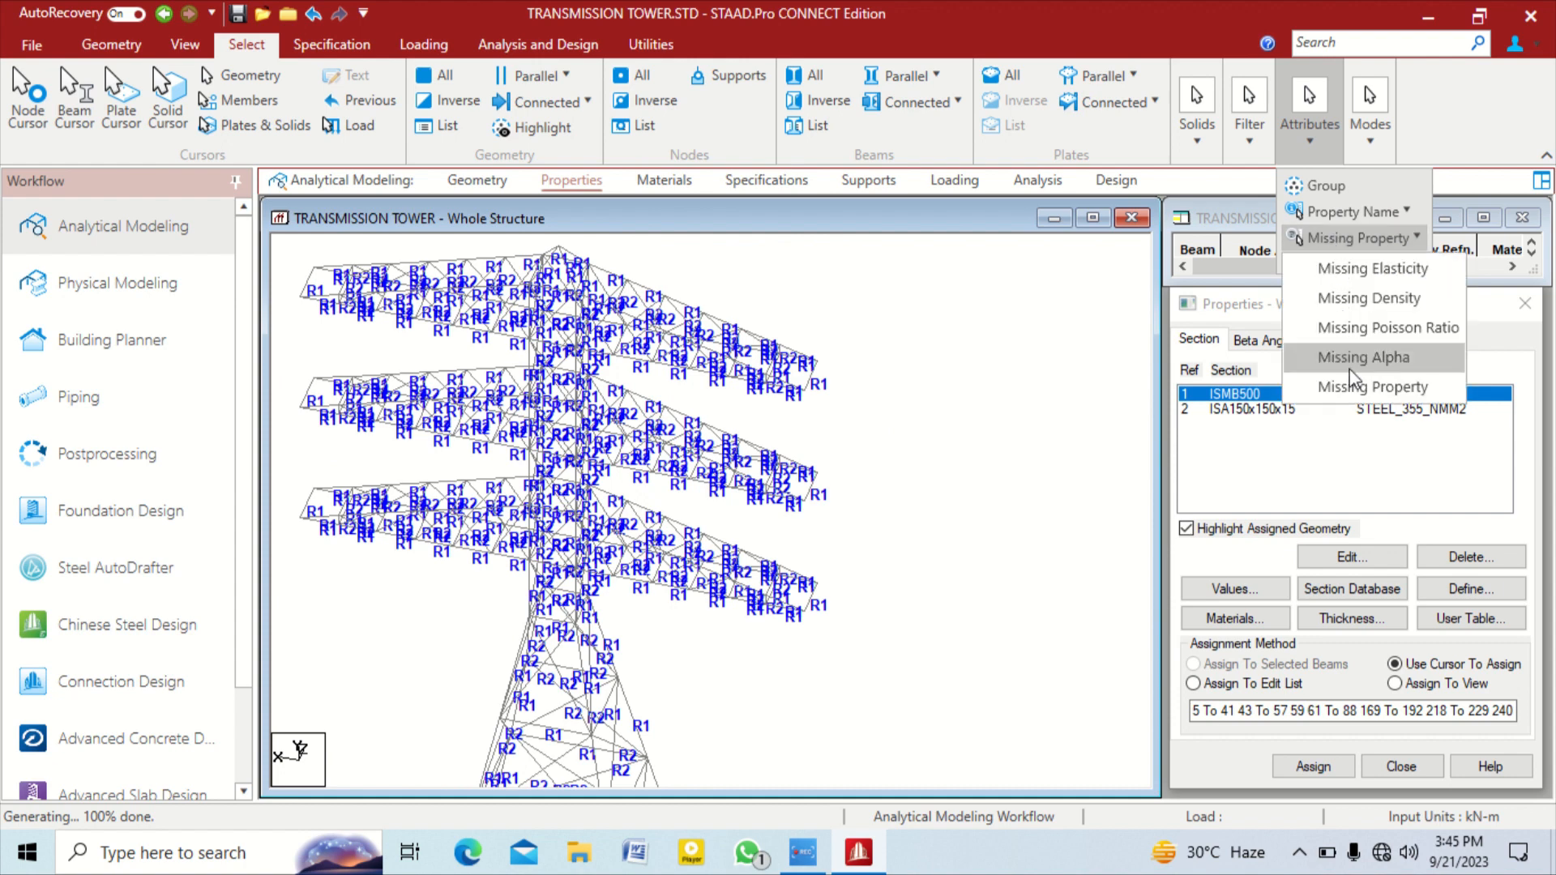
click(1349, 382)
click(867, 475)
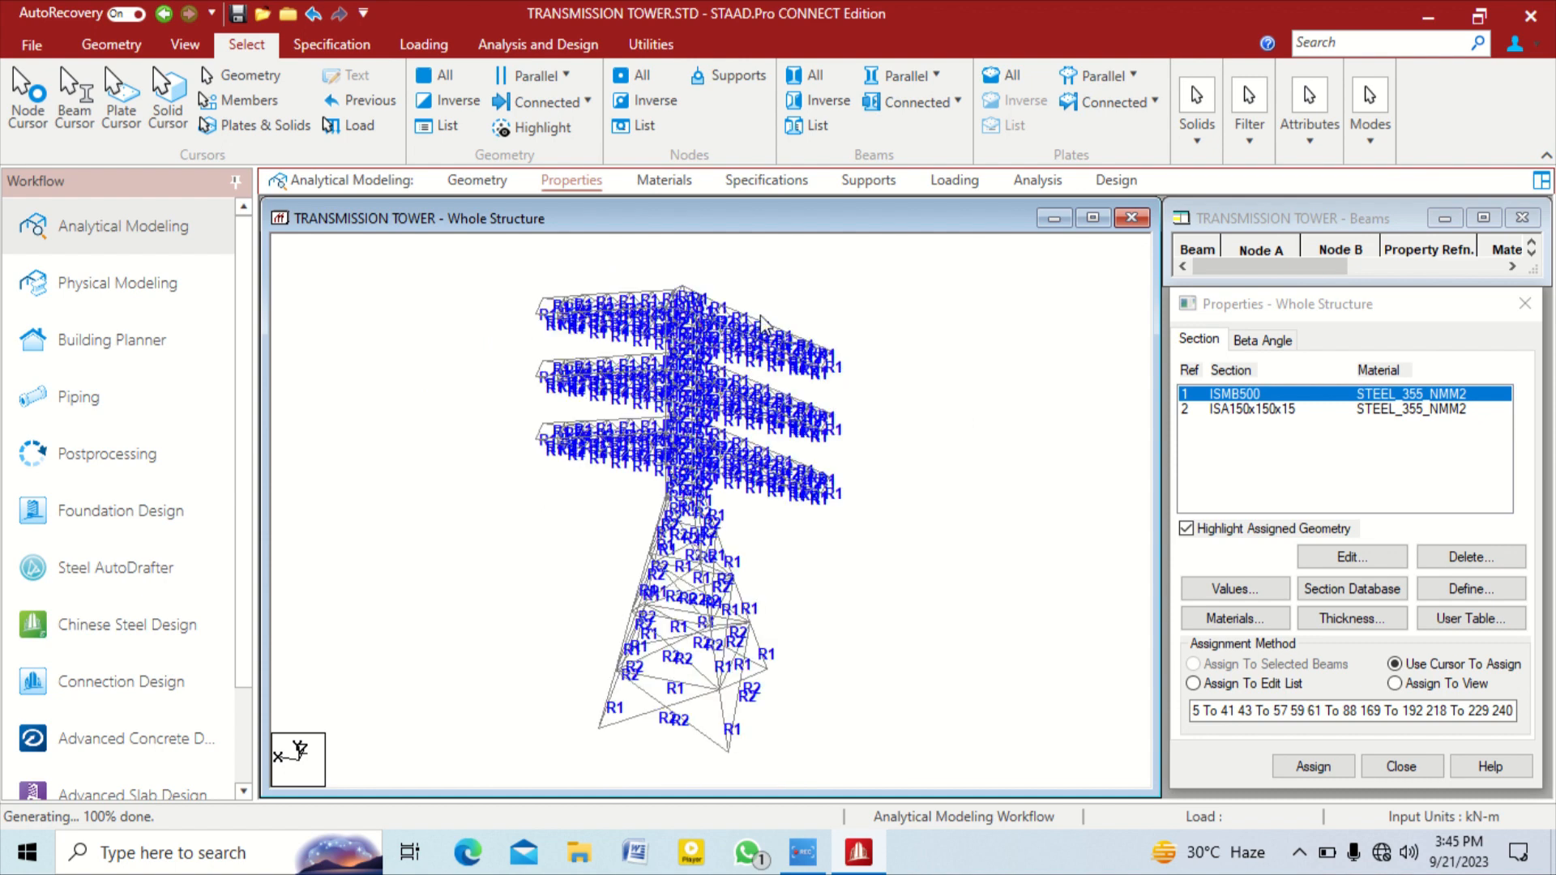
Inspect the assigned member sections in a 3D rendering of the tower from several angles, and close the rendered view
right_click(929, 290)
click(986, 847)
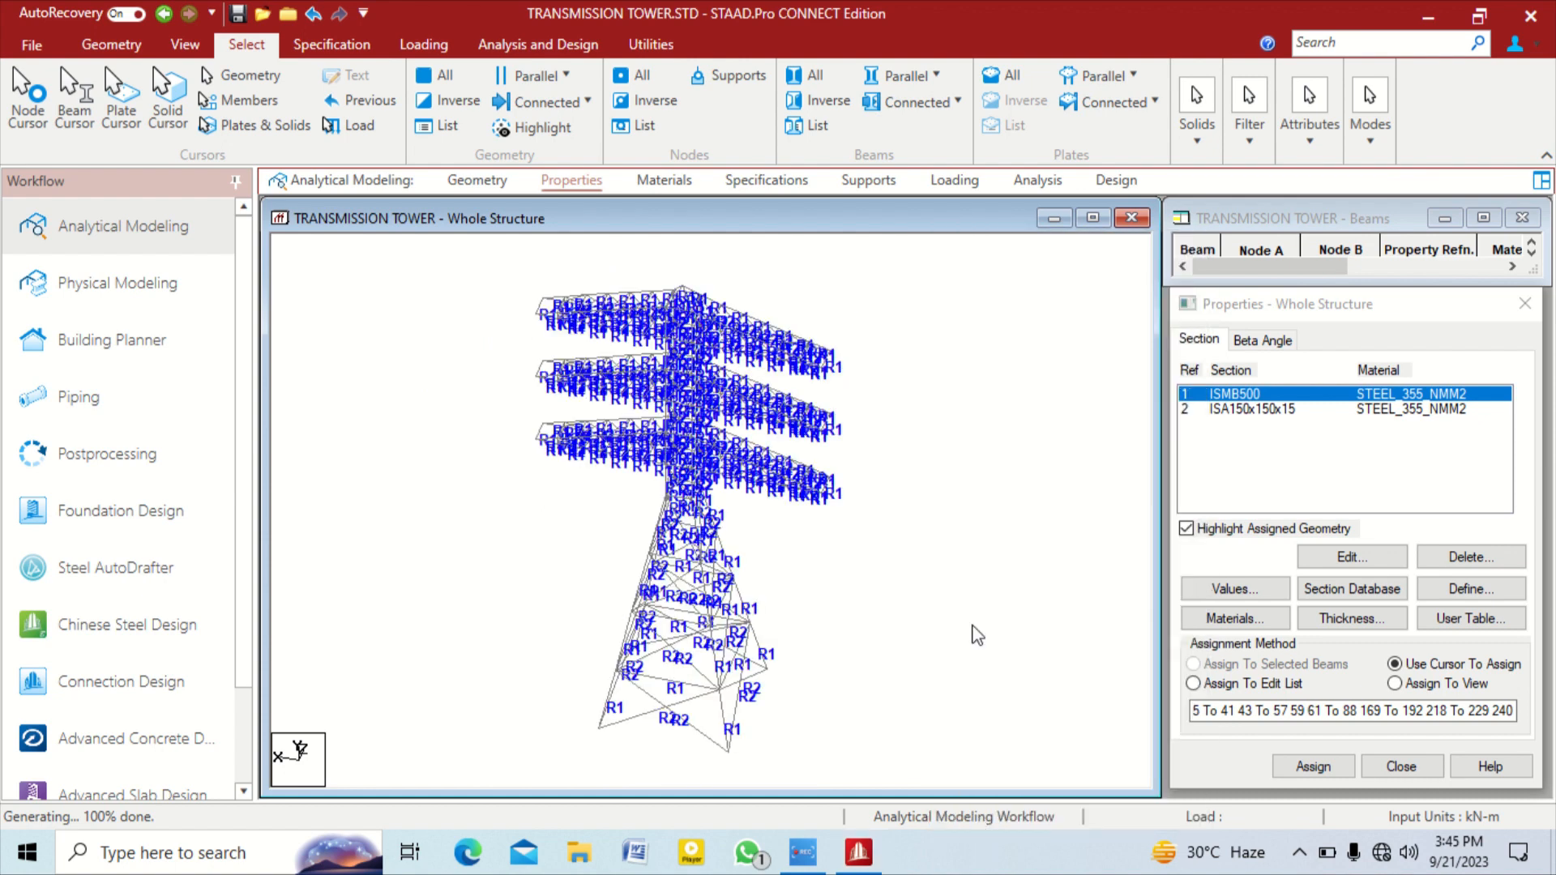
right_click(946, 321)
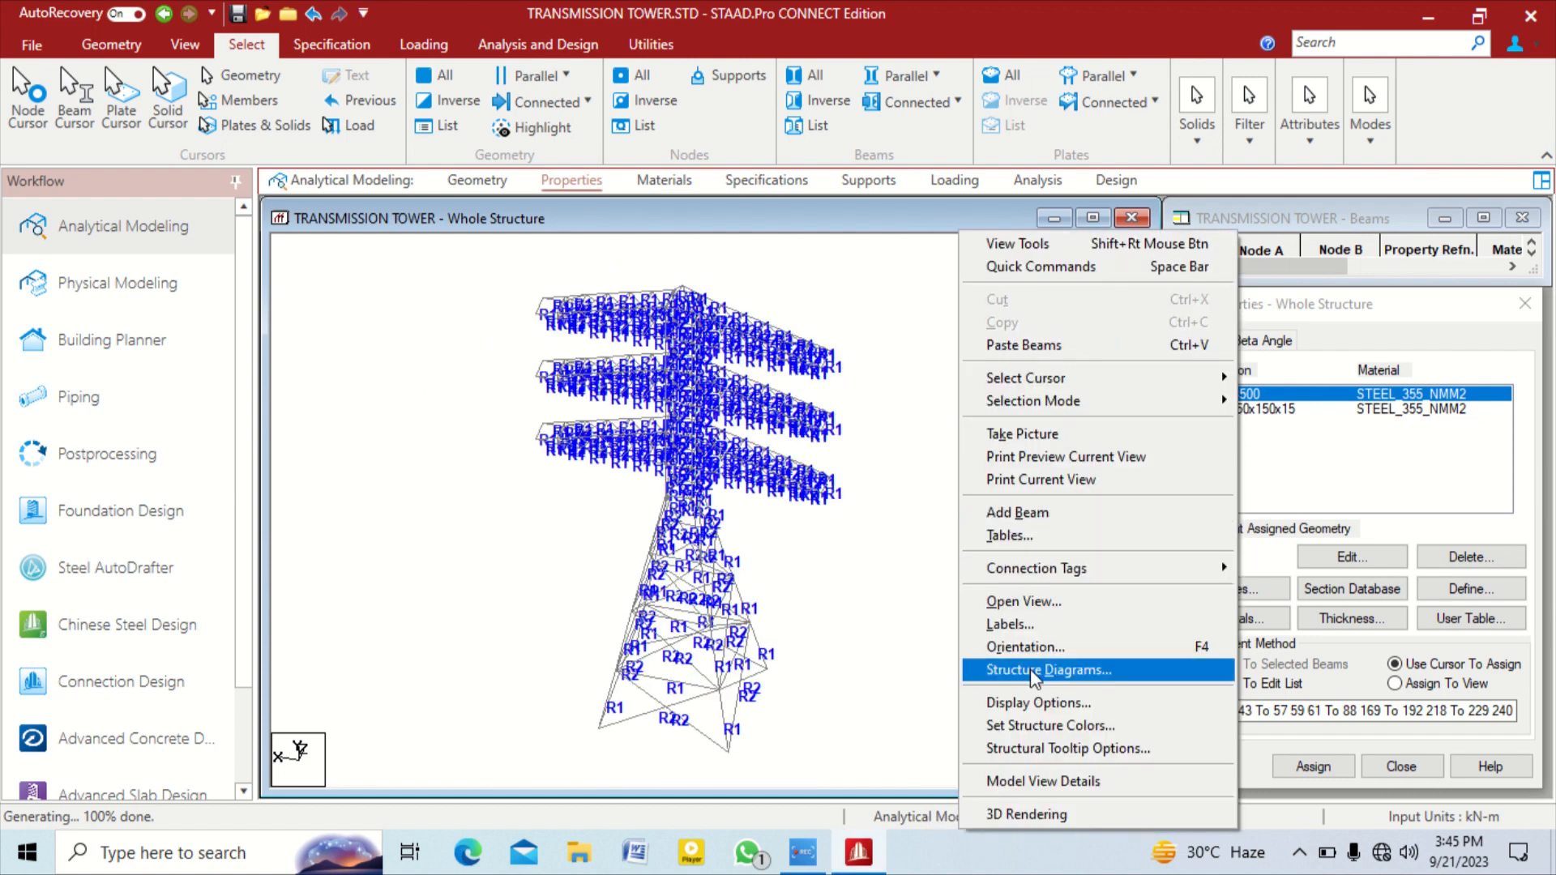
click(1012, 816)
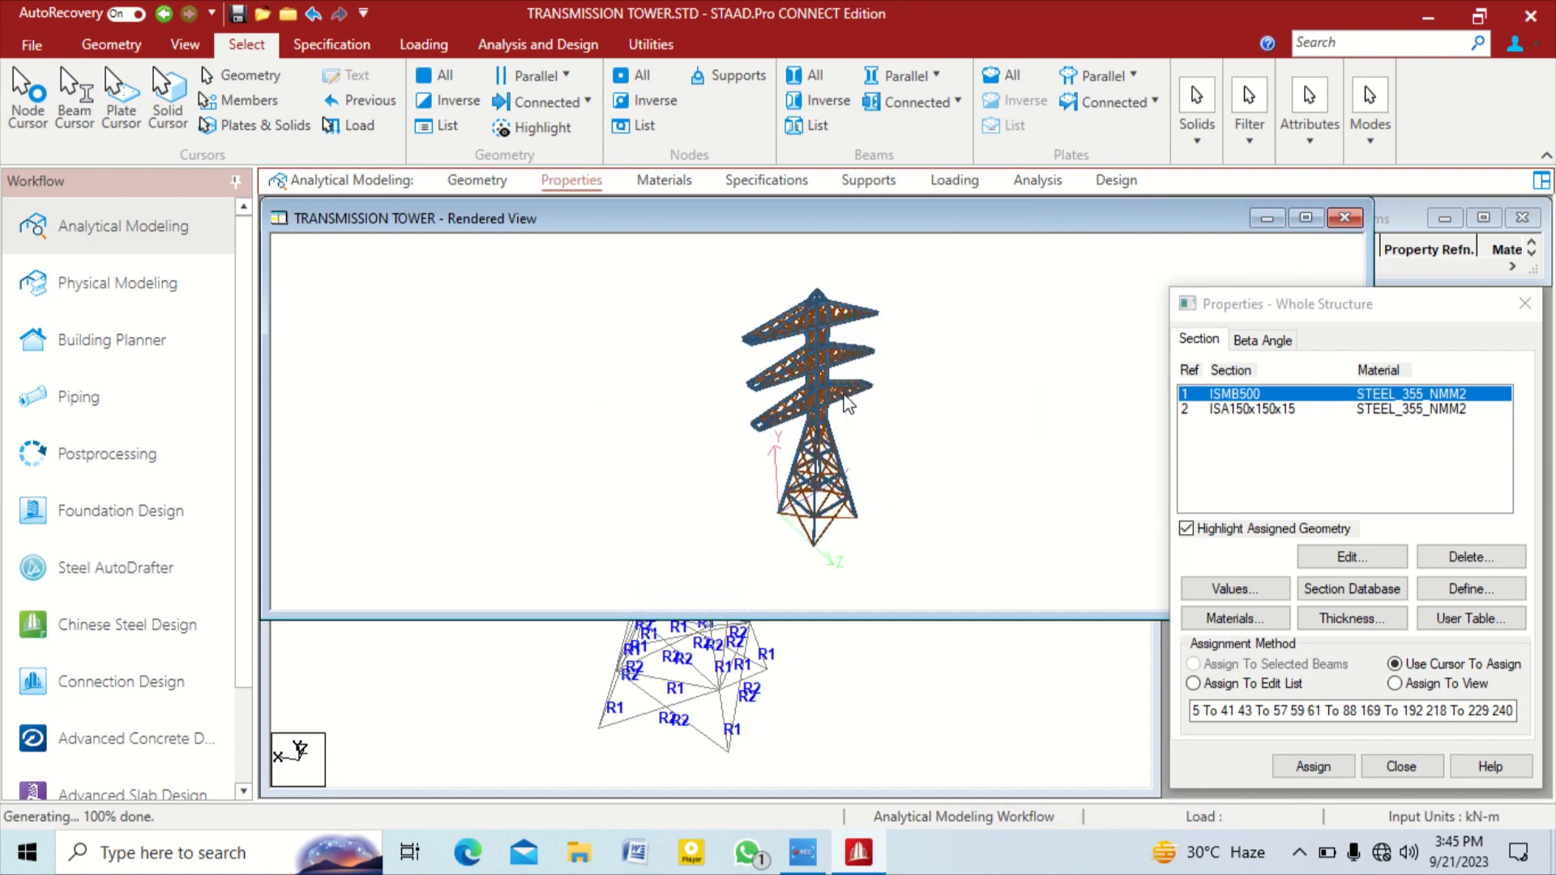
drag(807, 381, 863, 551)
drag(834, 437, 786, 413)
scroll(827, 388, up, 5)
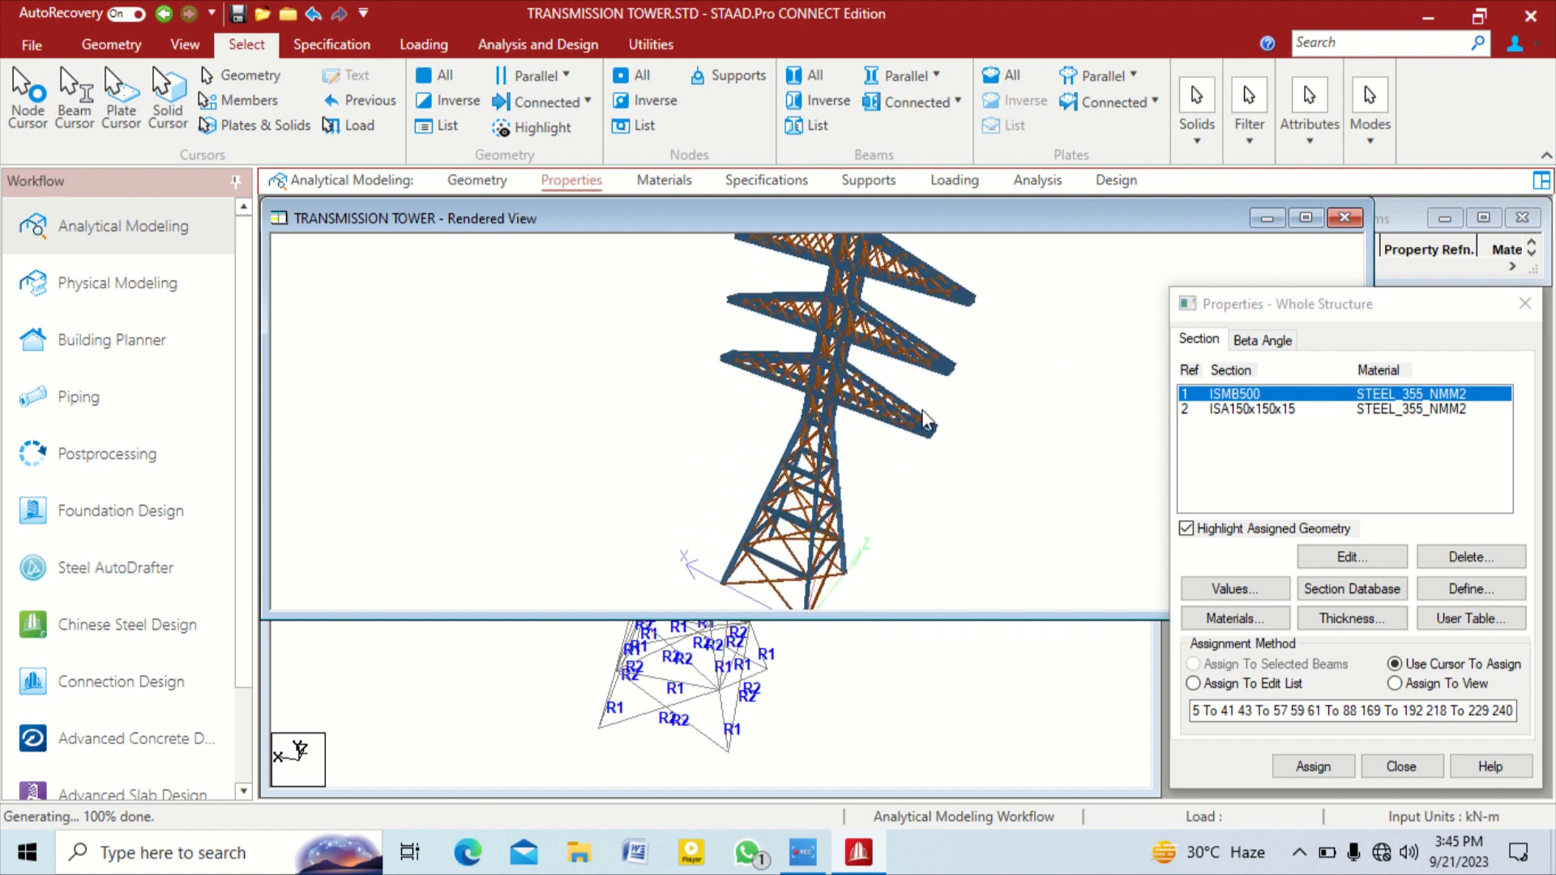
scroll(908, 454, up, 6)
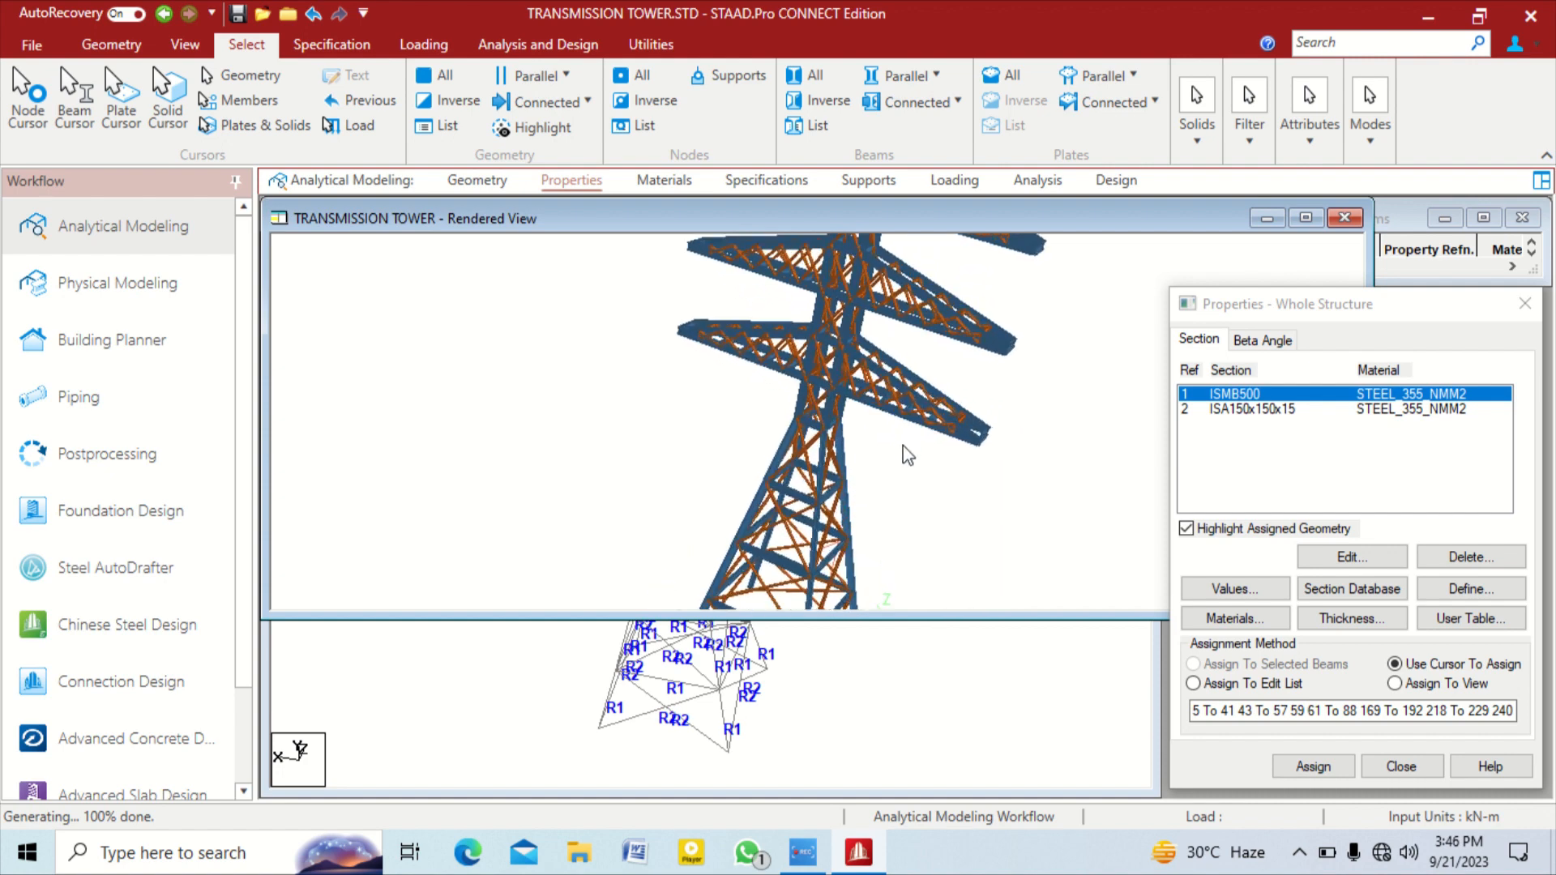
scroll(907, 453, up, 8)
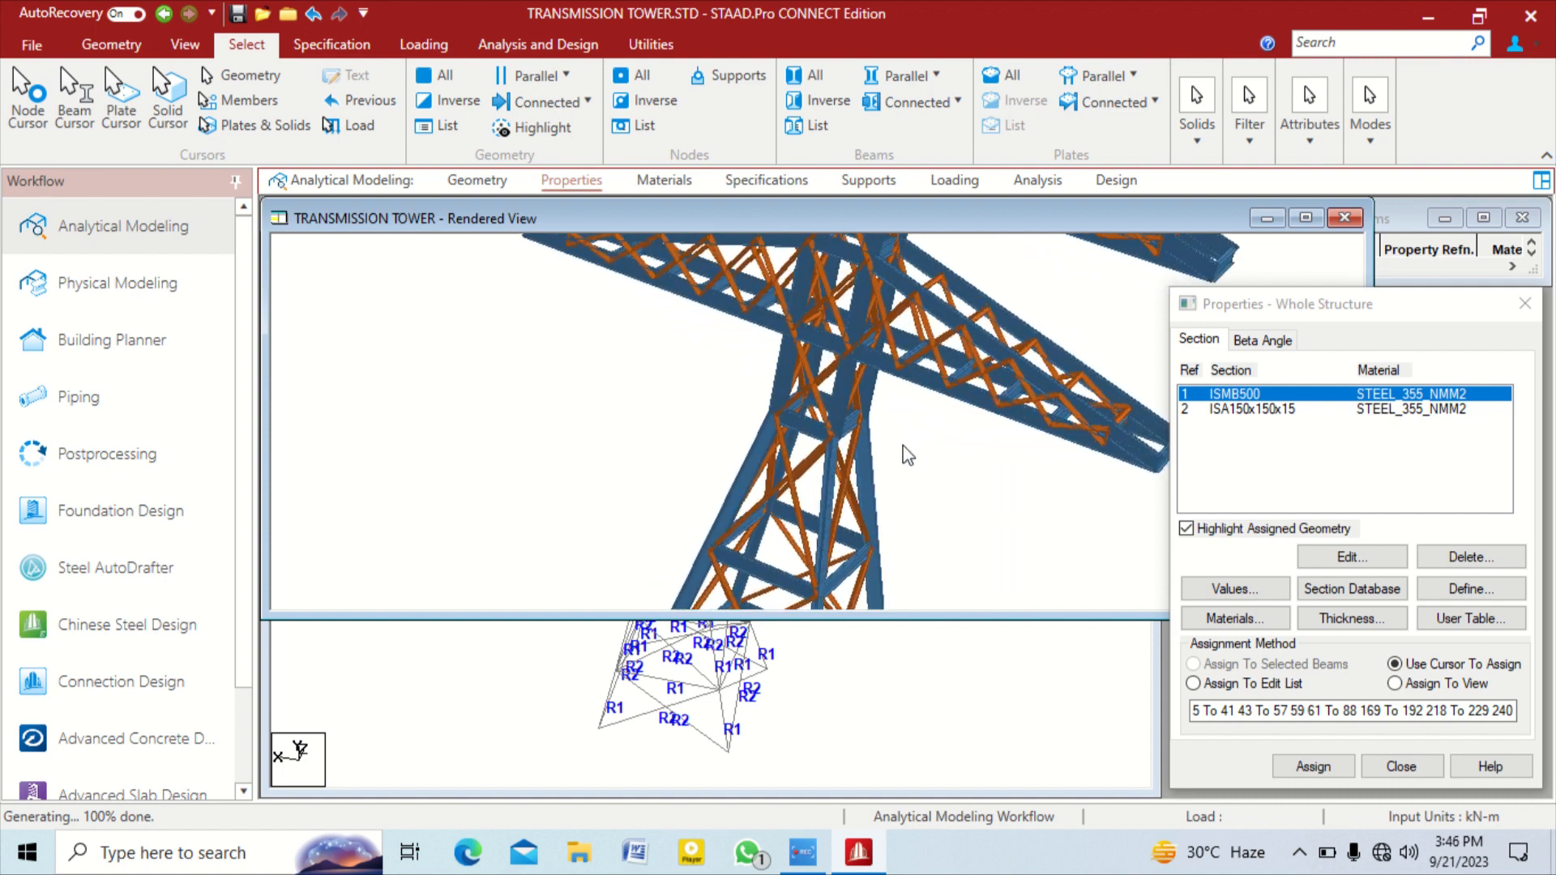
drag(948, 409, 1078, 377)
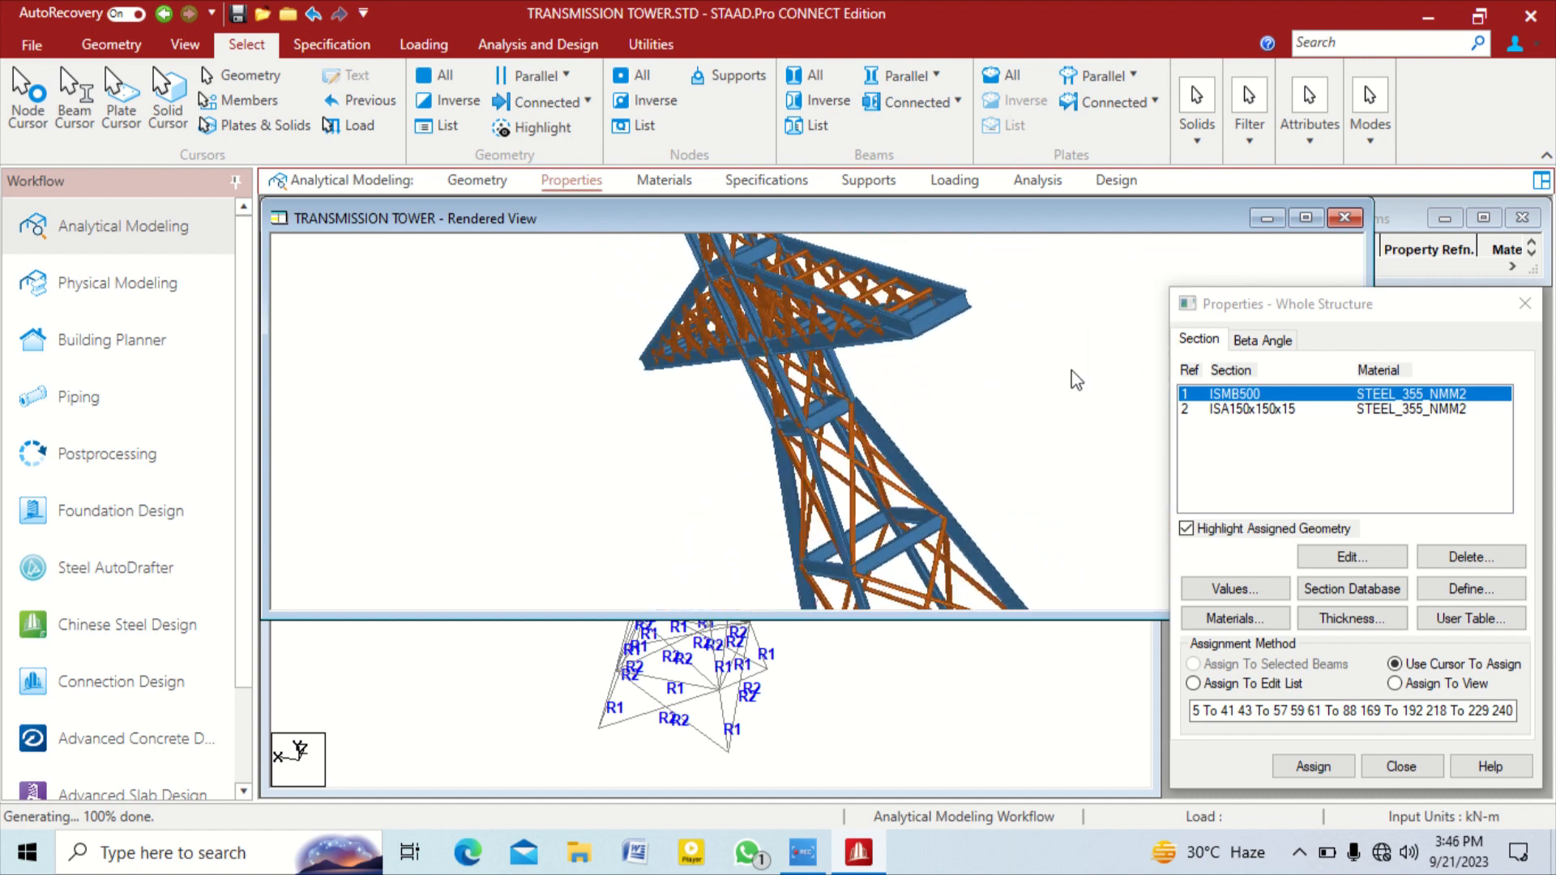
click(1345, 218)
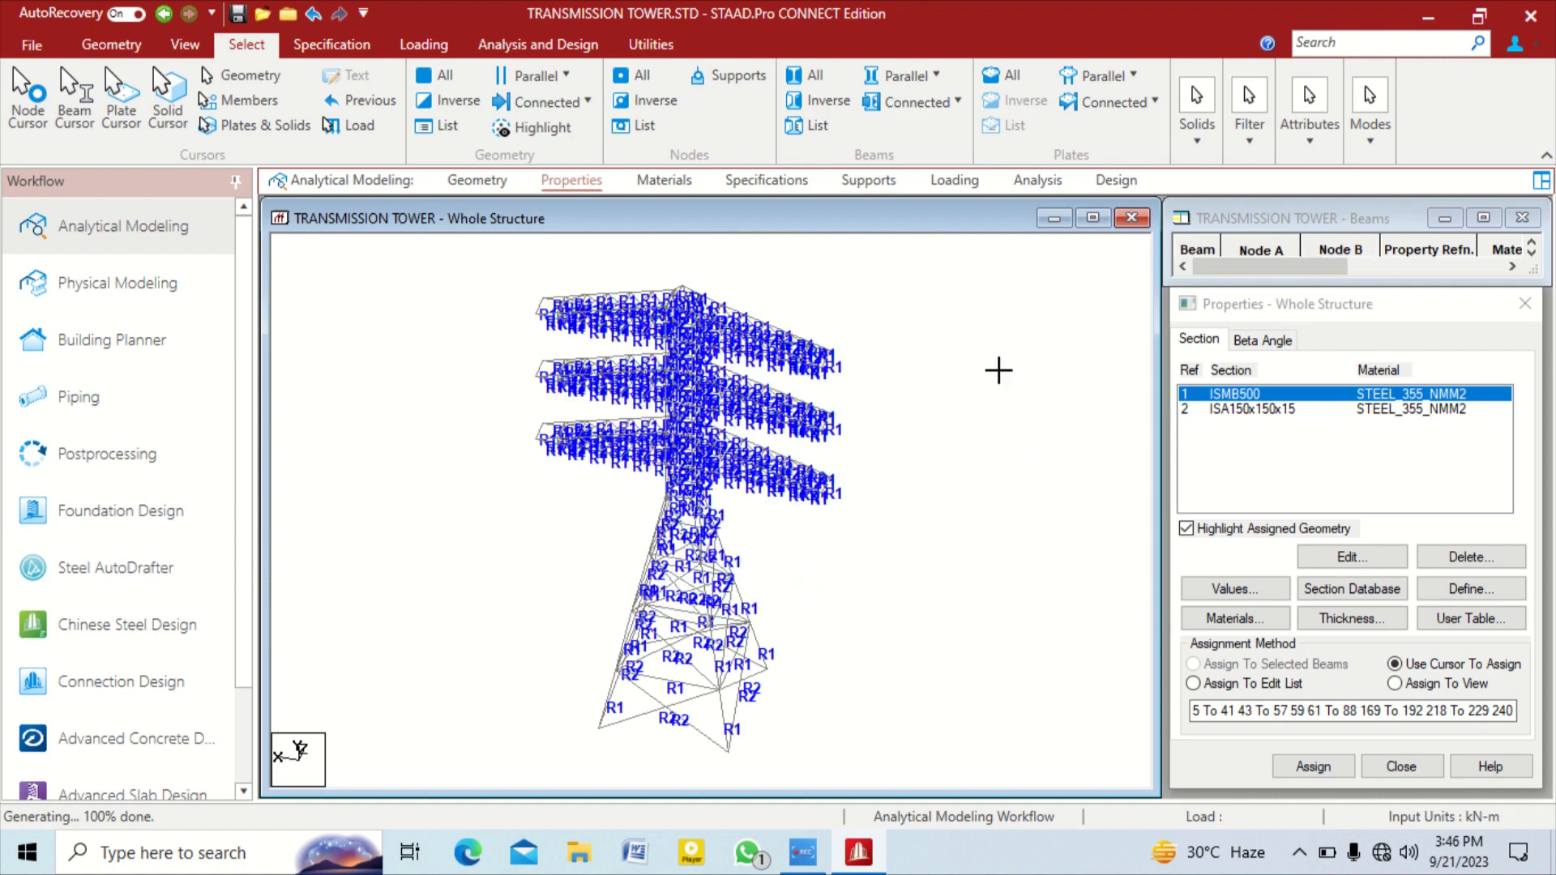
Review the assigned materials and add a Truss member specification for beams
click(659, 183)
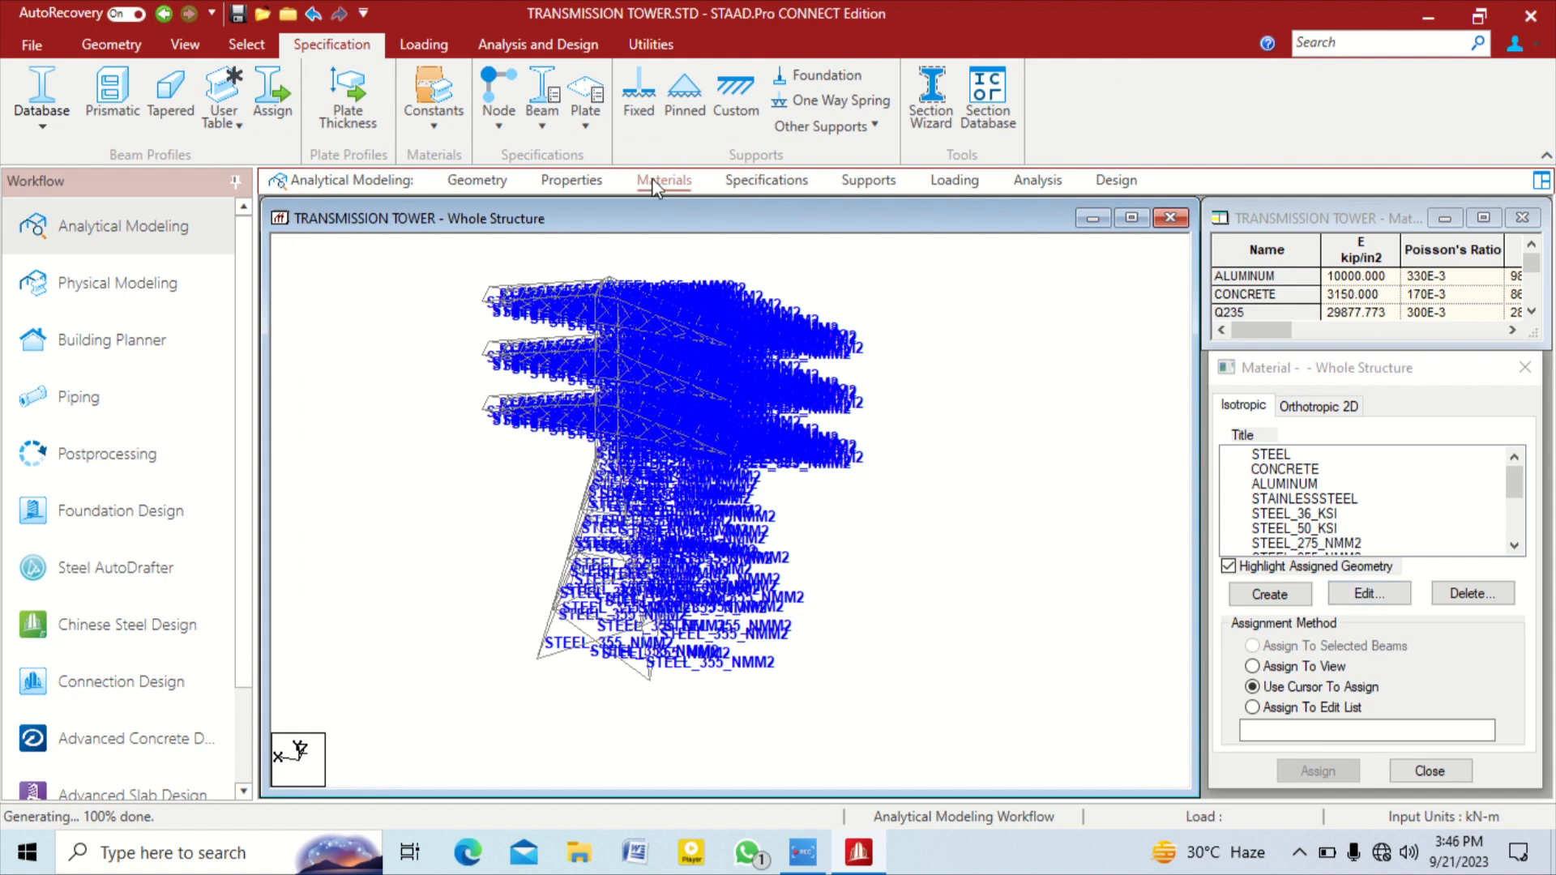
click(766, 181)
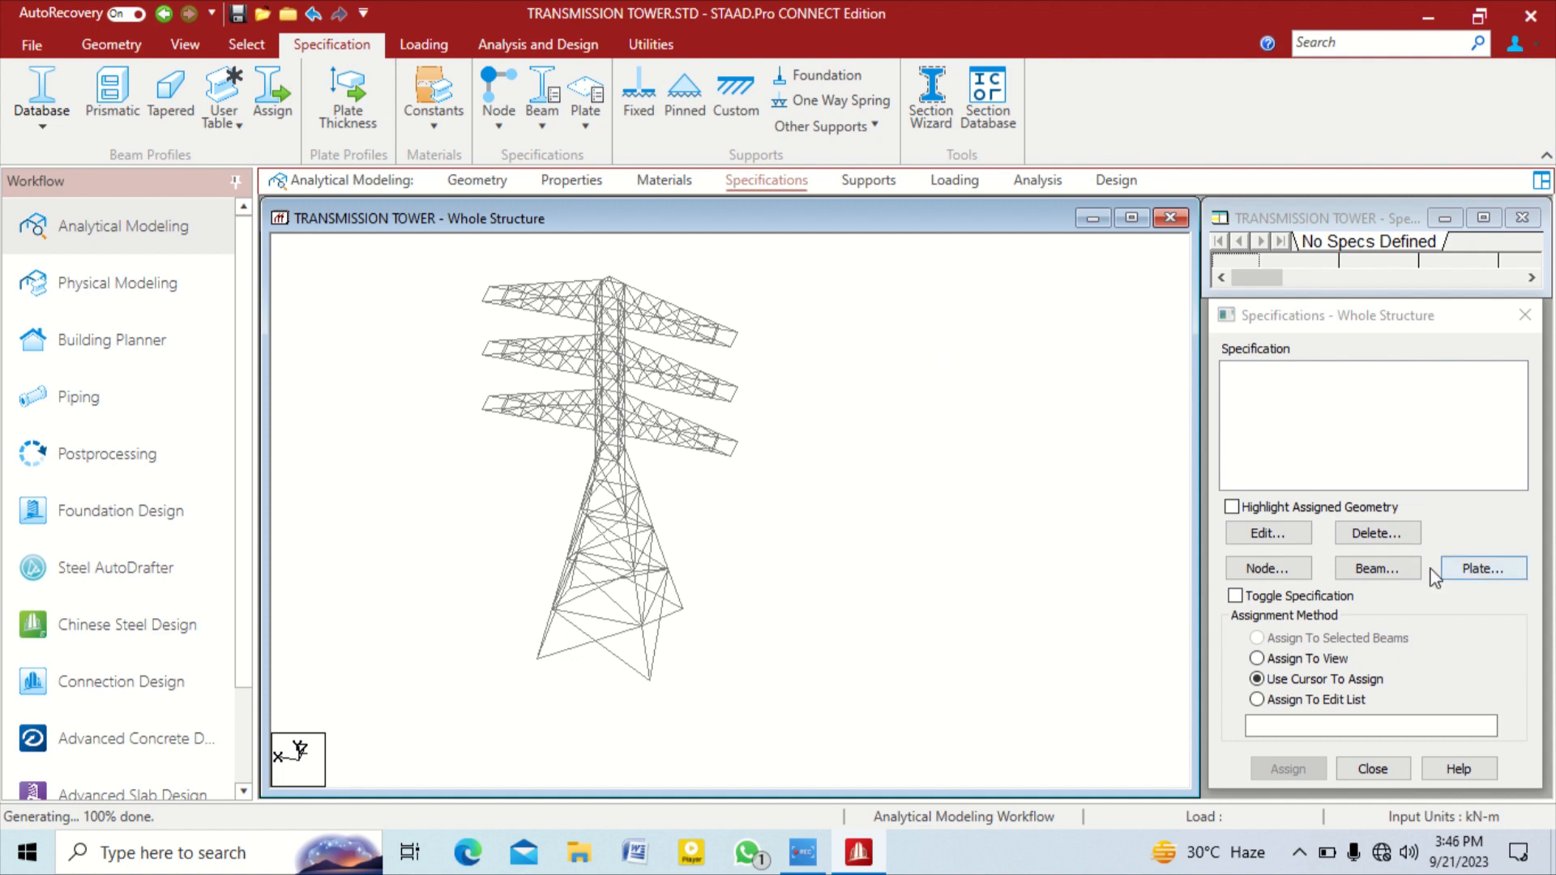
click(1377, 569)
drag(1222, 282, 1188, 207)
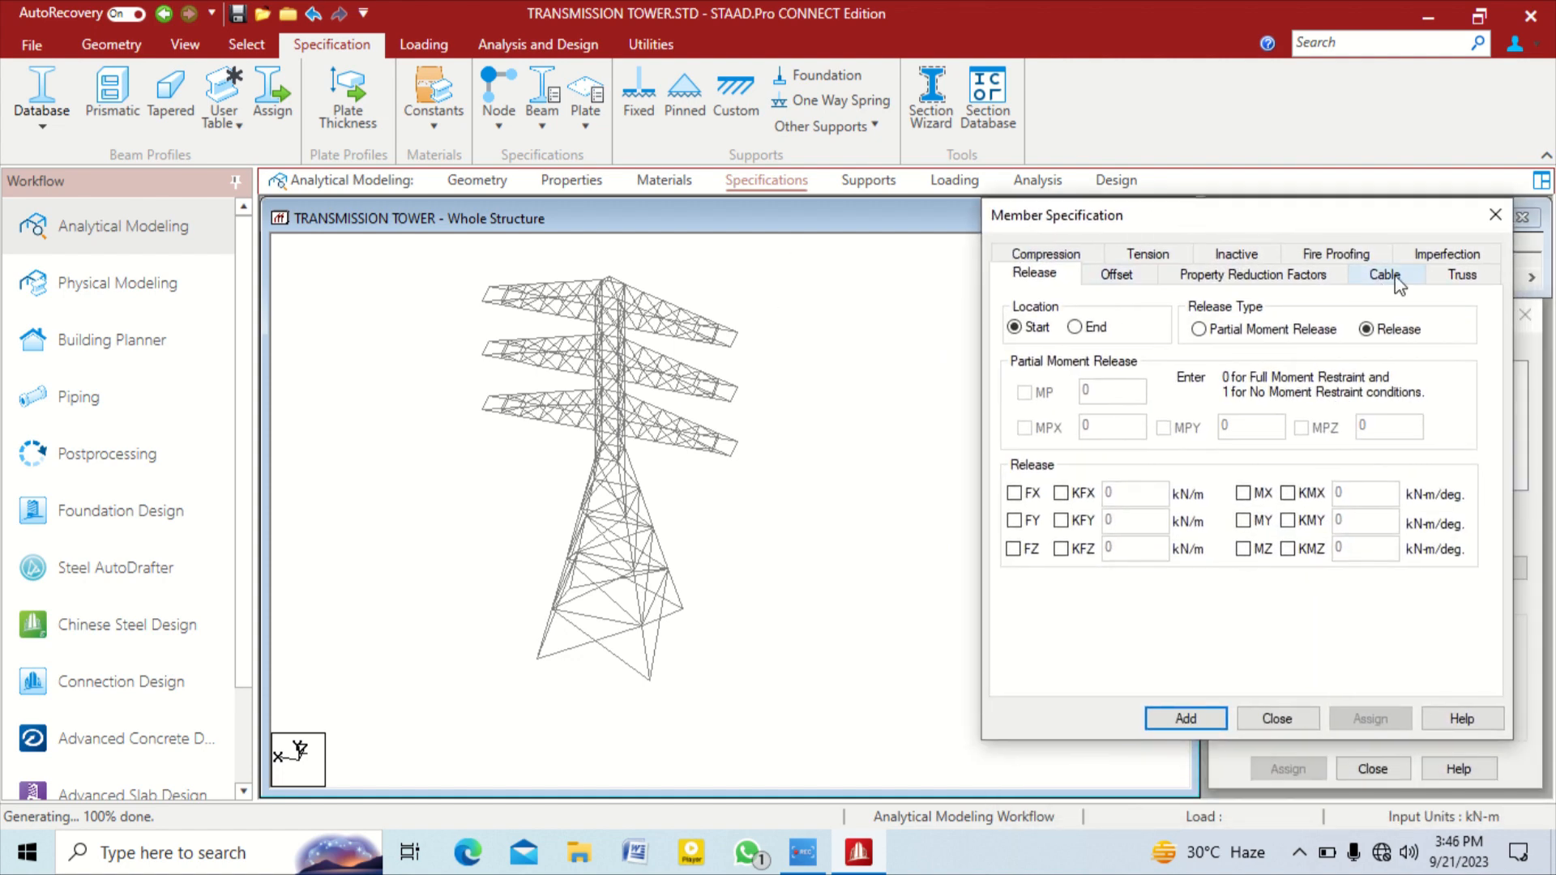
drag(1291, 222, 1167, 219)
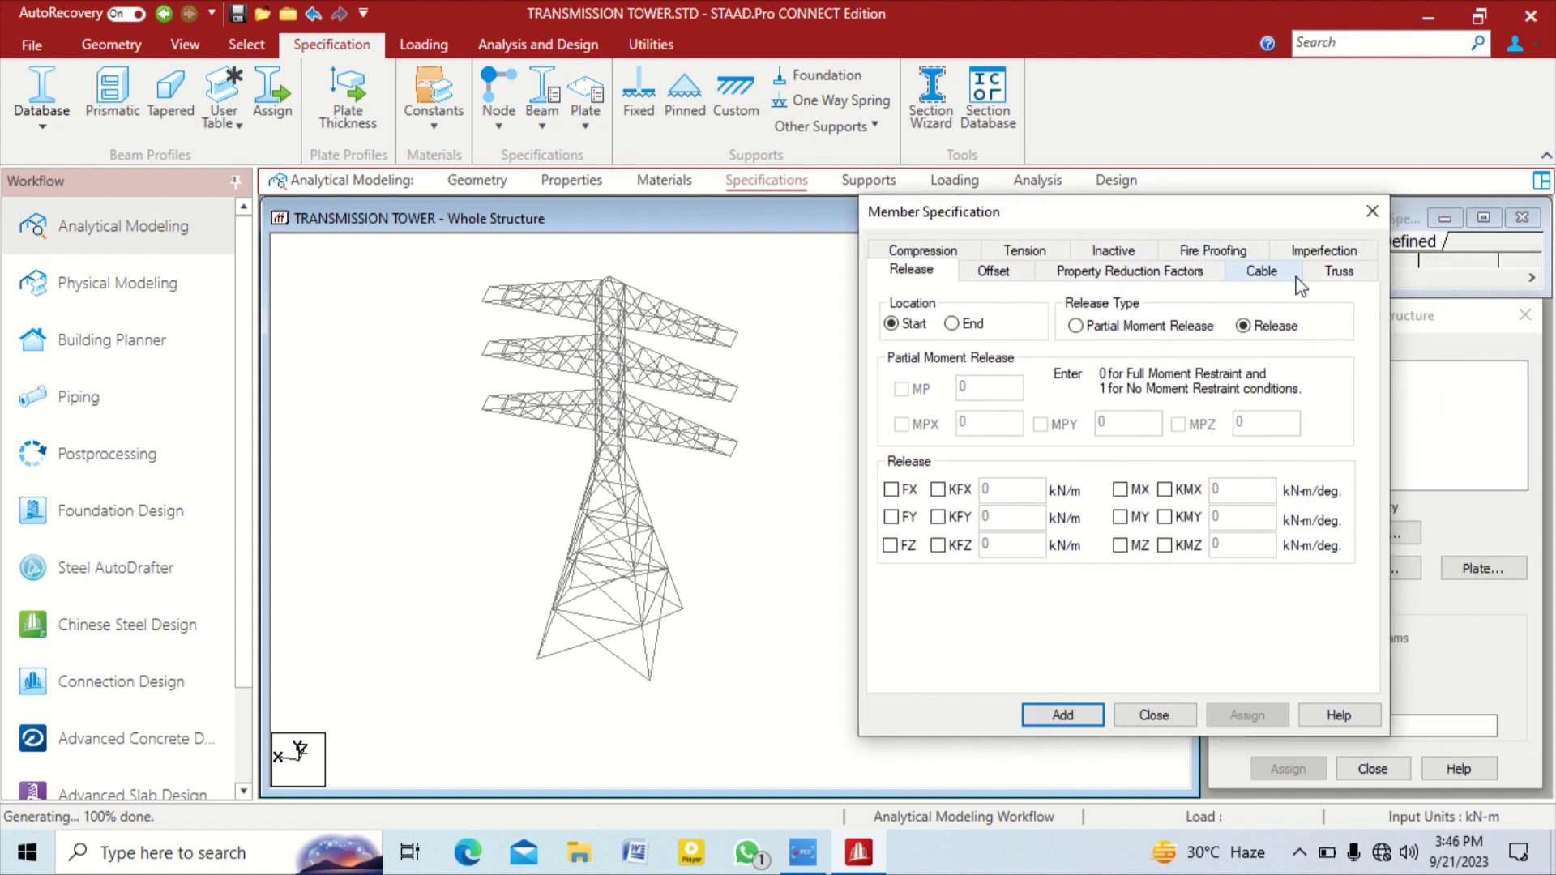
click(1337, 273)
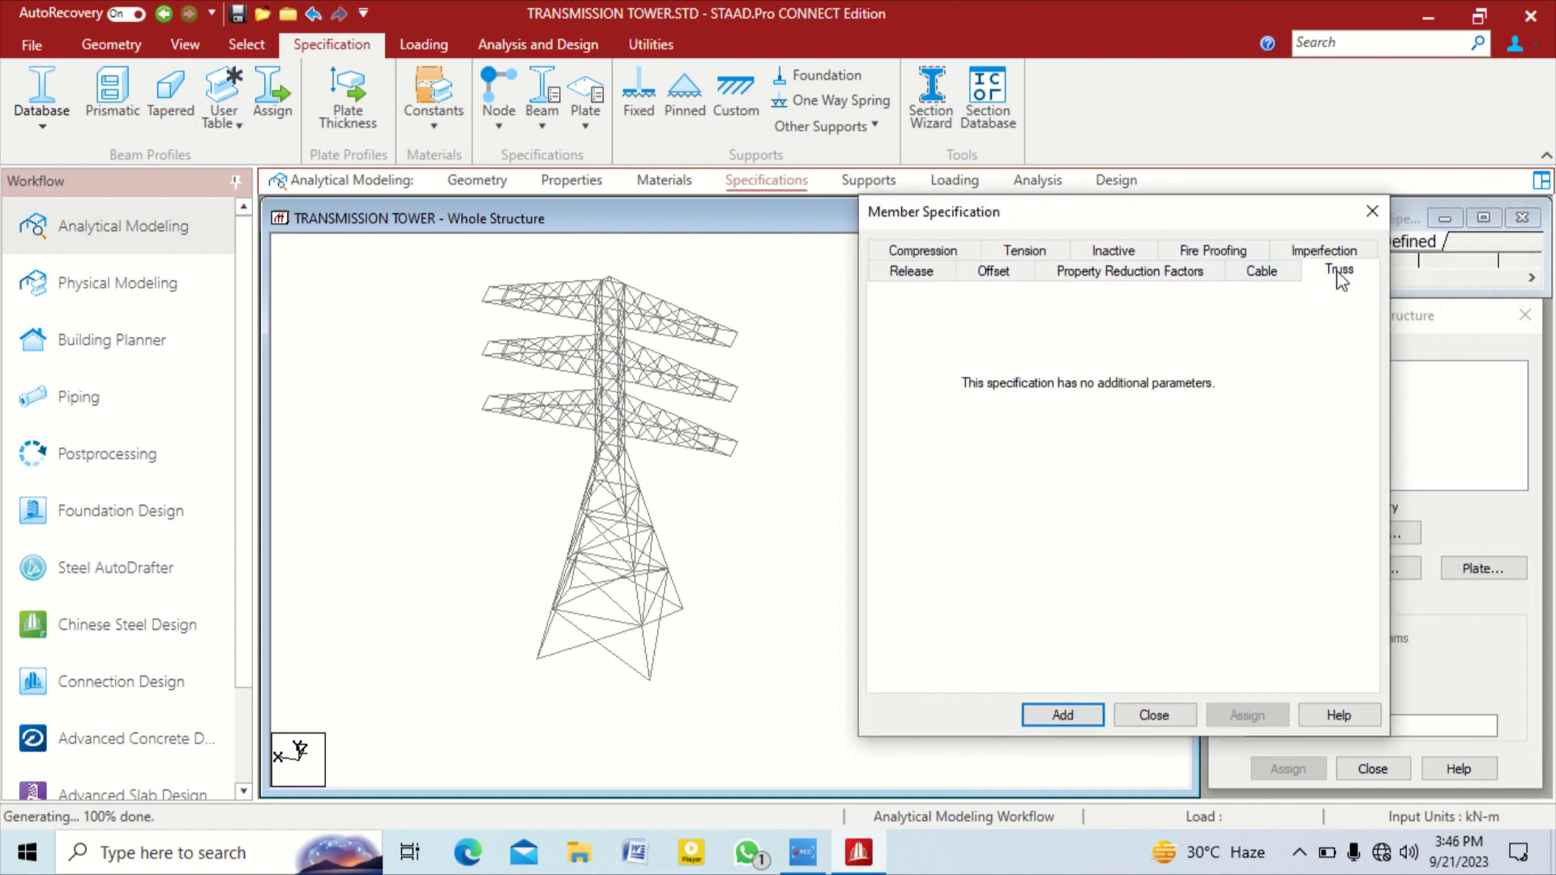
click(1062, 715)
click(1074, 719)
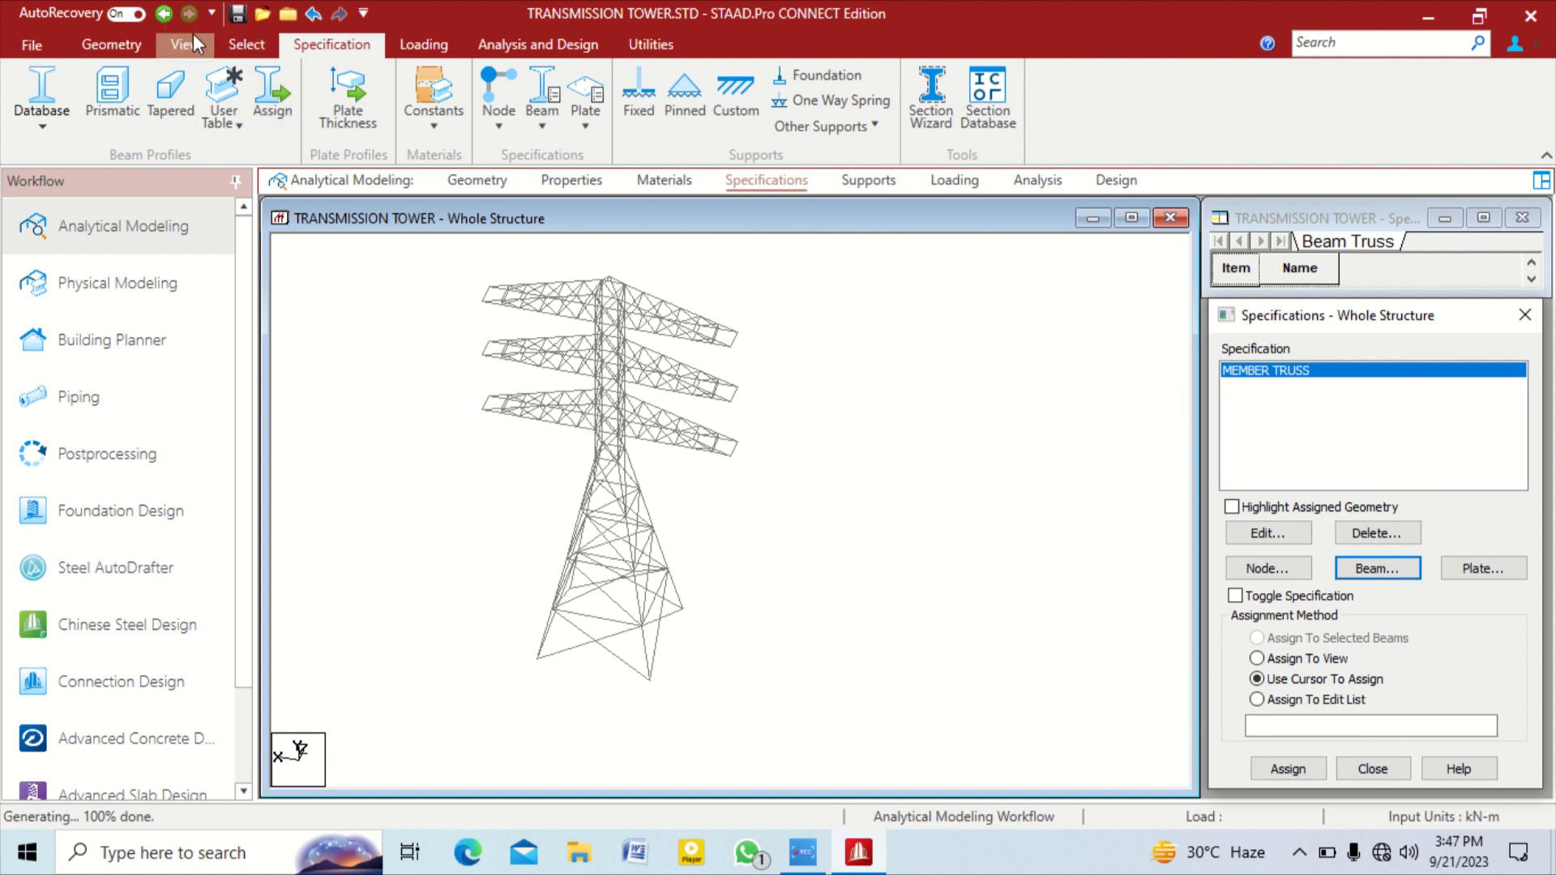
Select all members with the ISA150x150x15 section and assign the MEMBER TRUSS specification to them
click(126, 47)
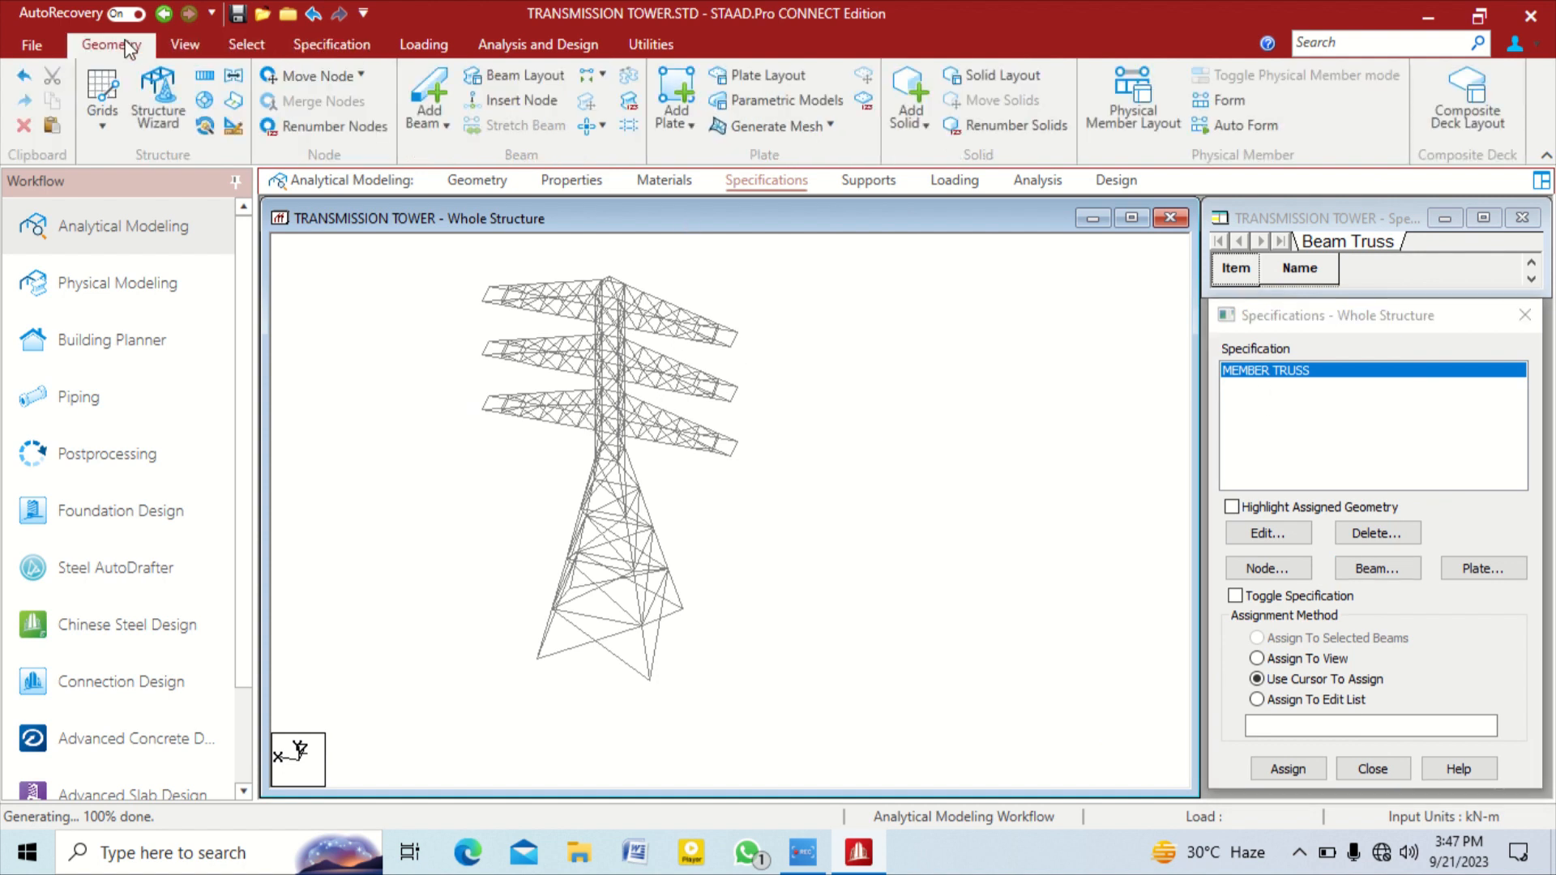
click(571, 180)
click(1235, 408)
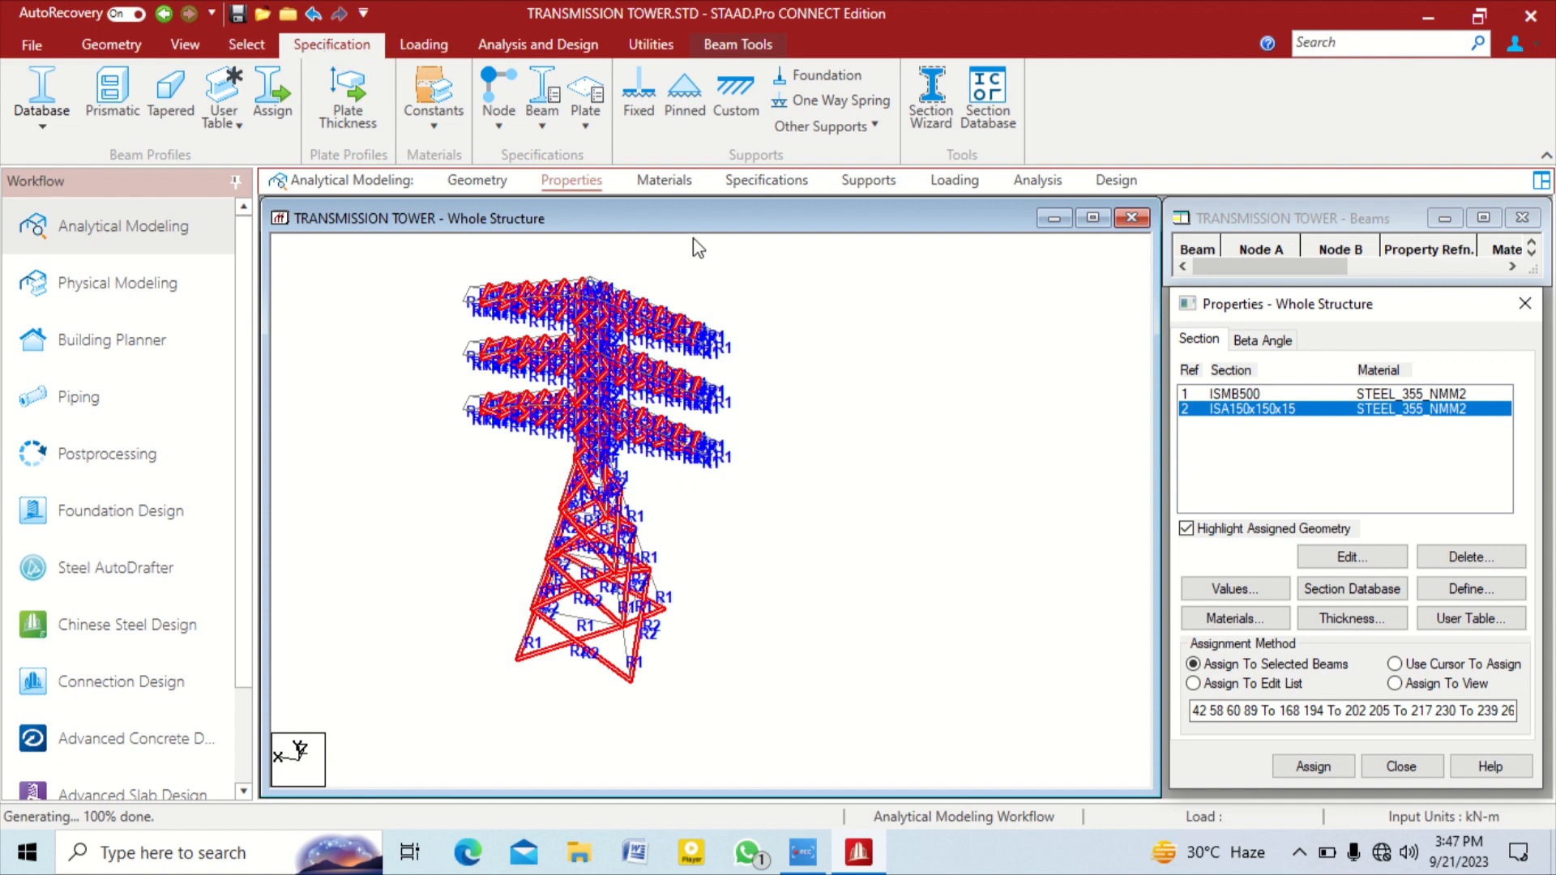
click(741, 183)
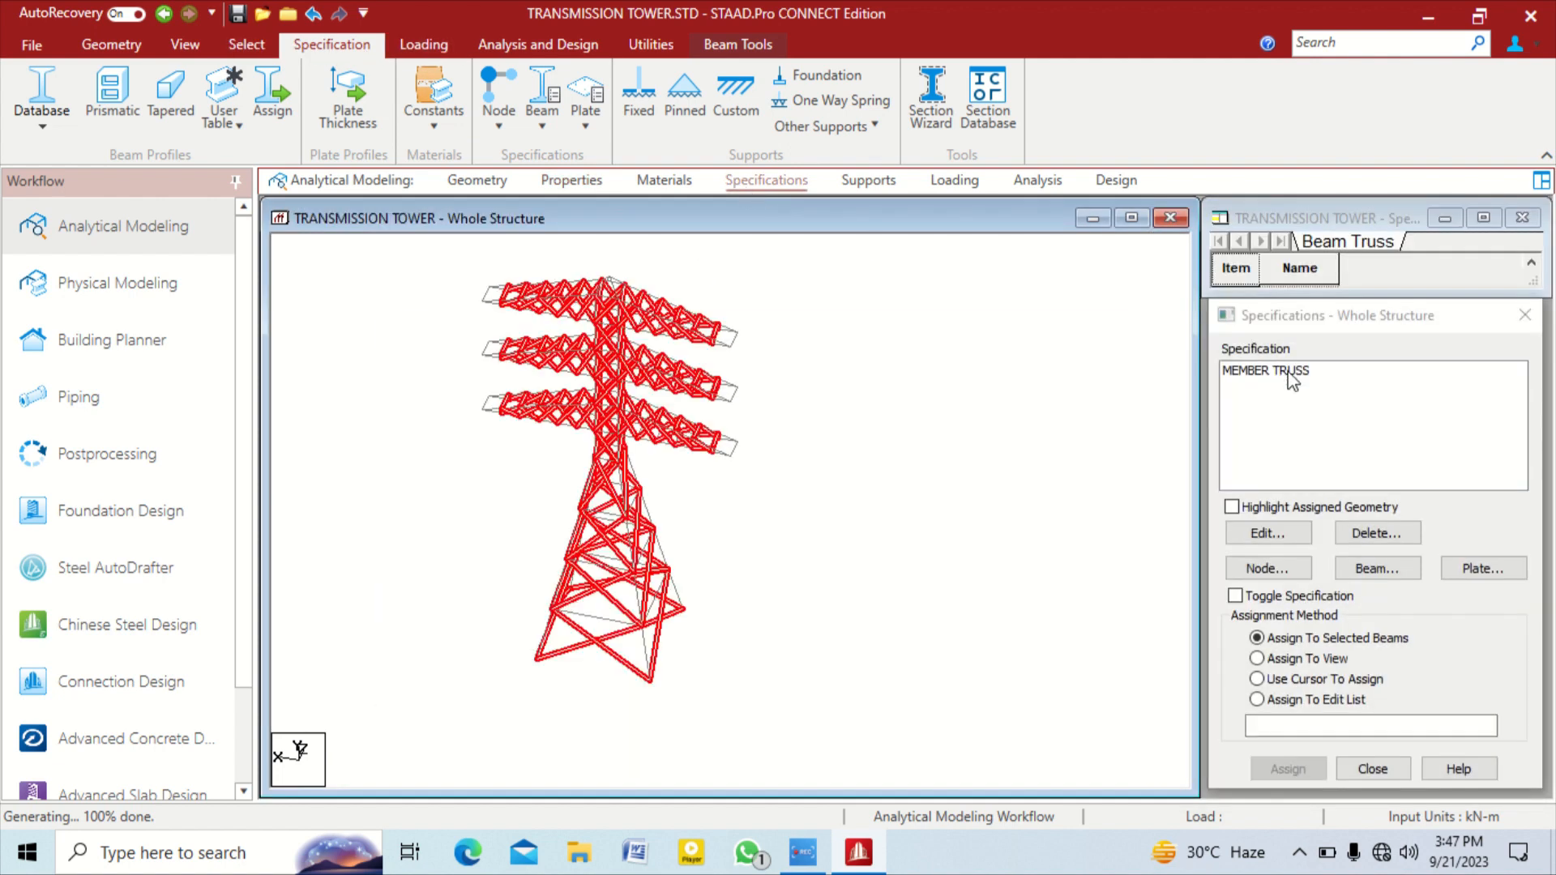
click(1286, 372)
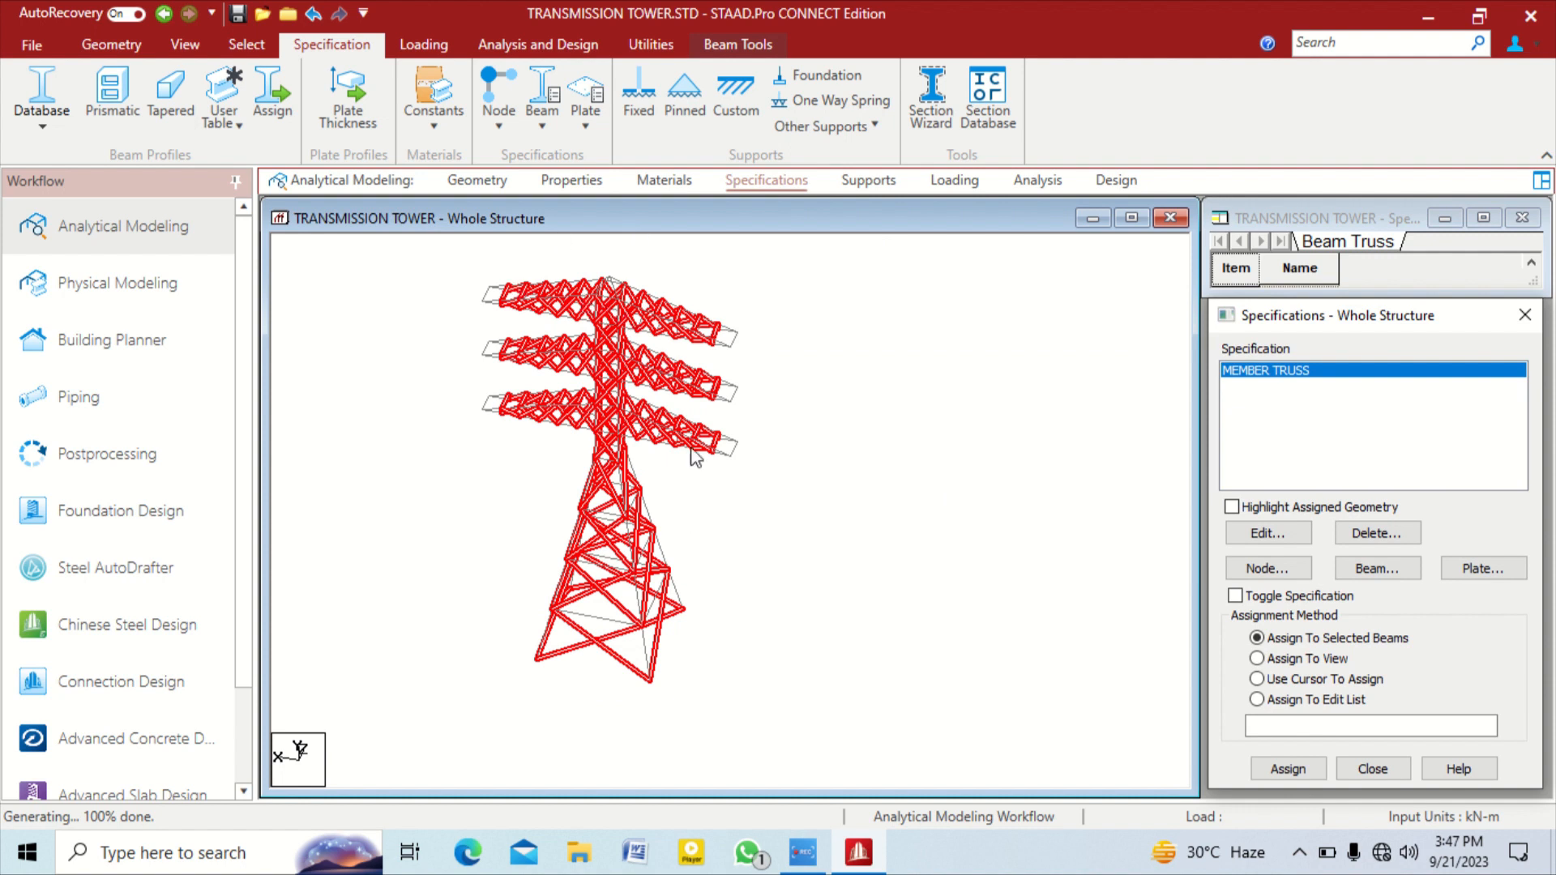
click(1288, 768)
click(1388, 604)
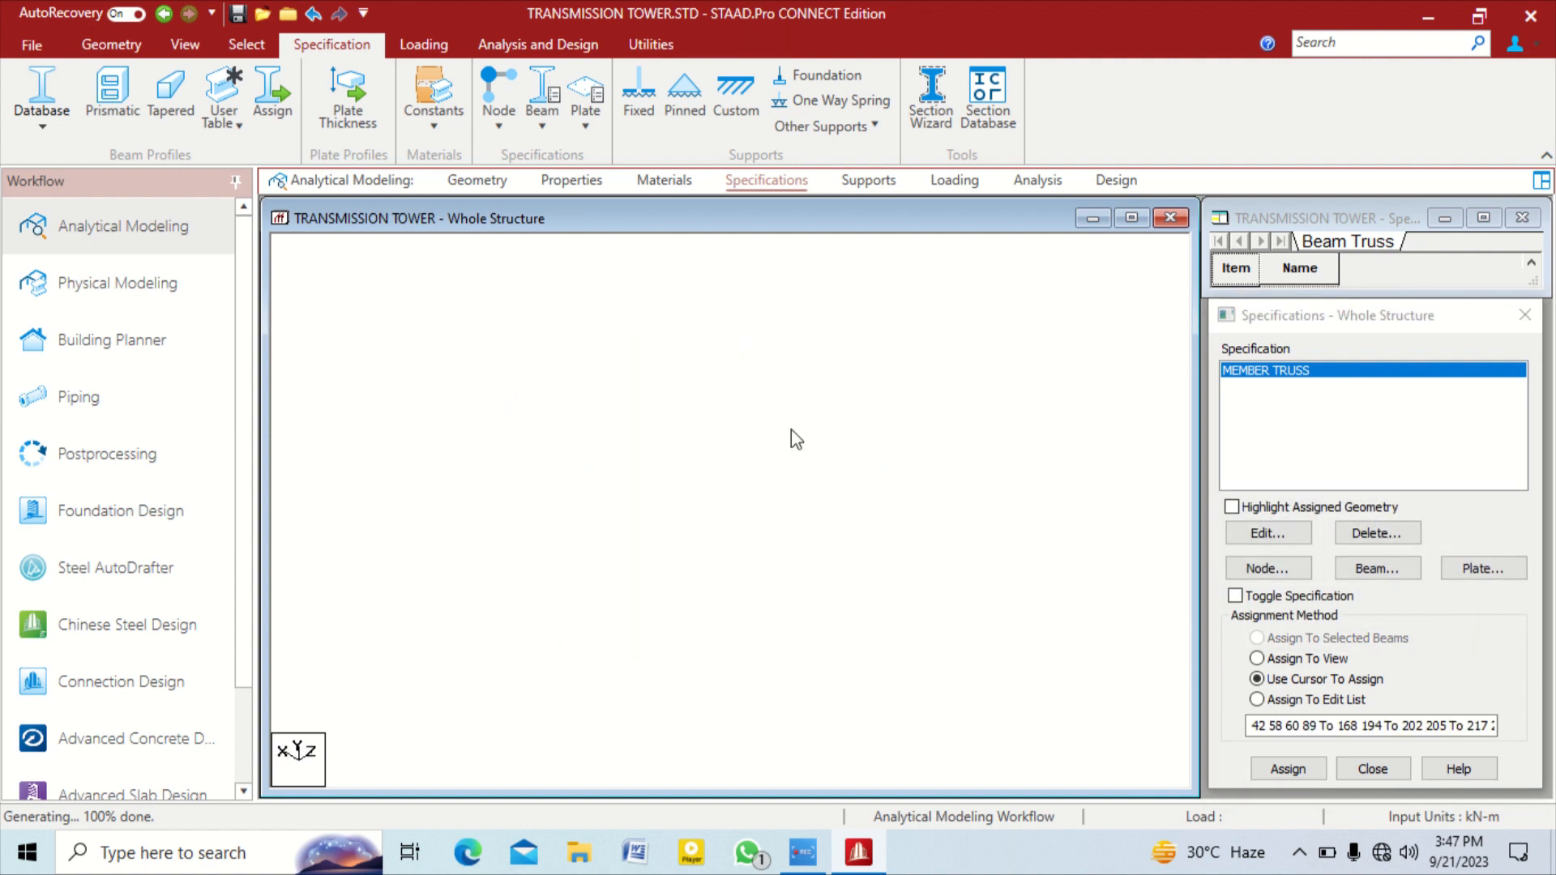
Create a fixed support and select it in the list of supports for assignment
click(870, 179)
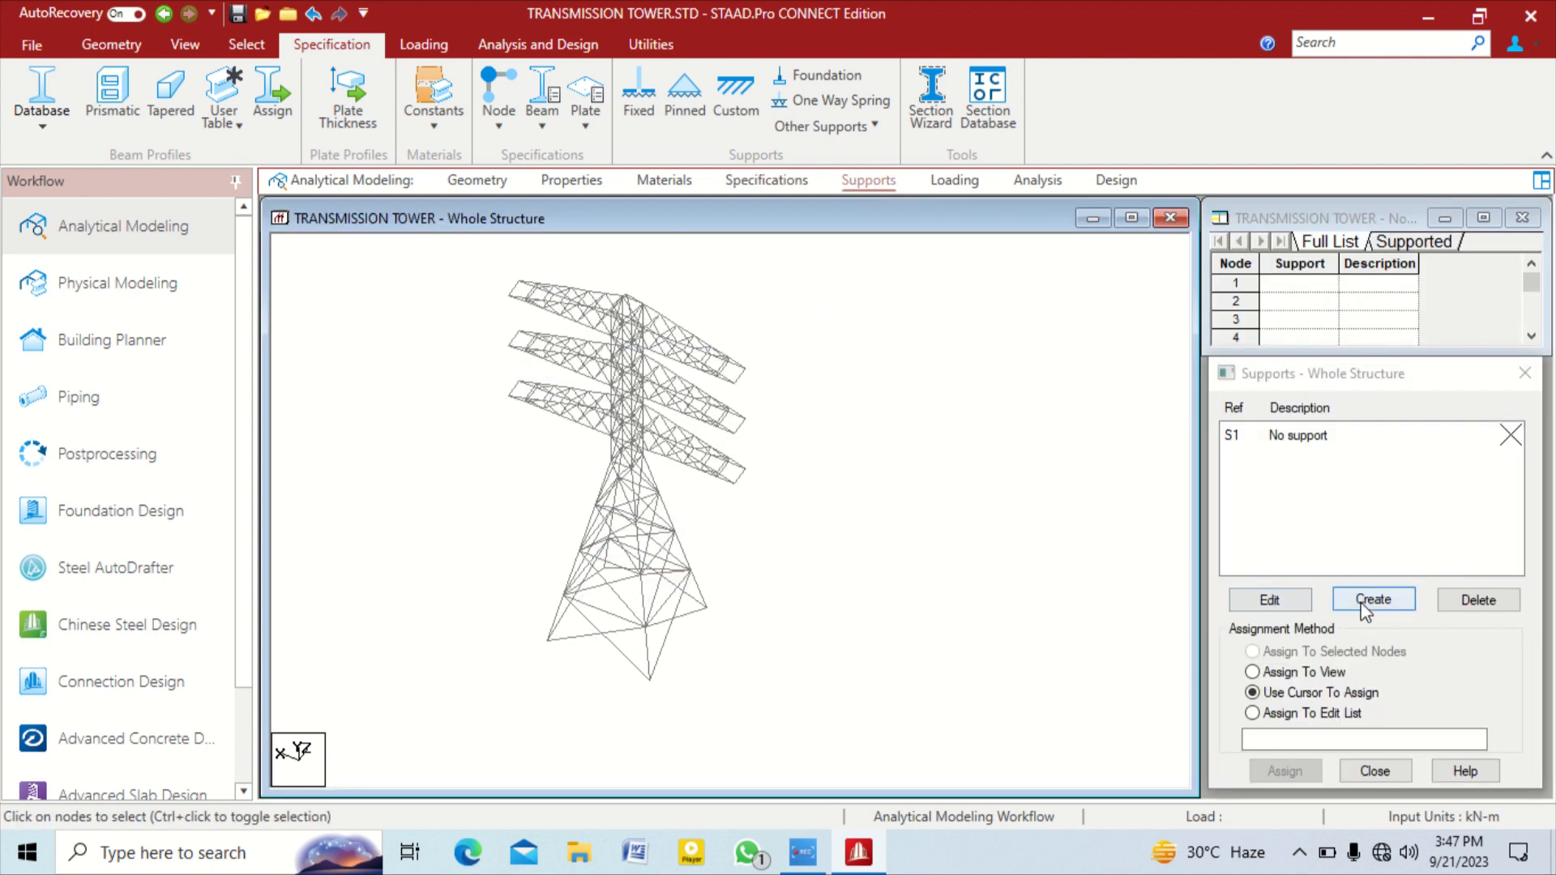
click(1373, 598)
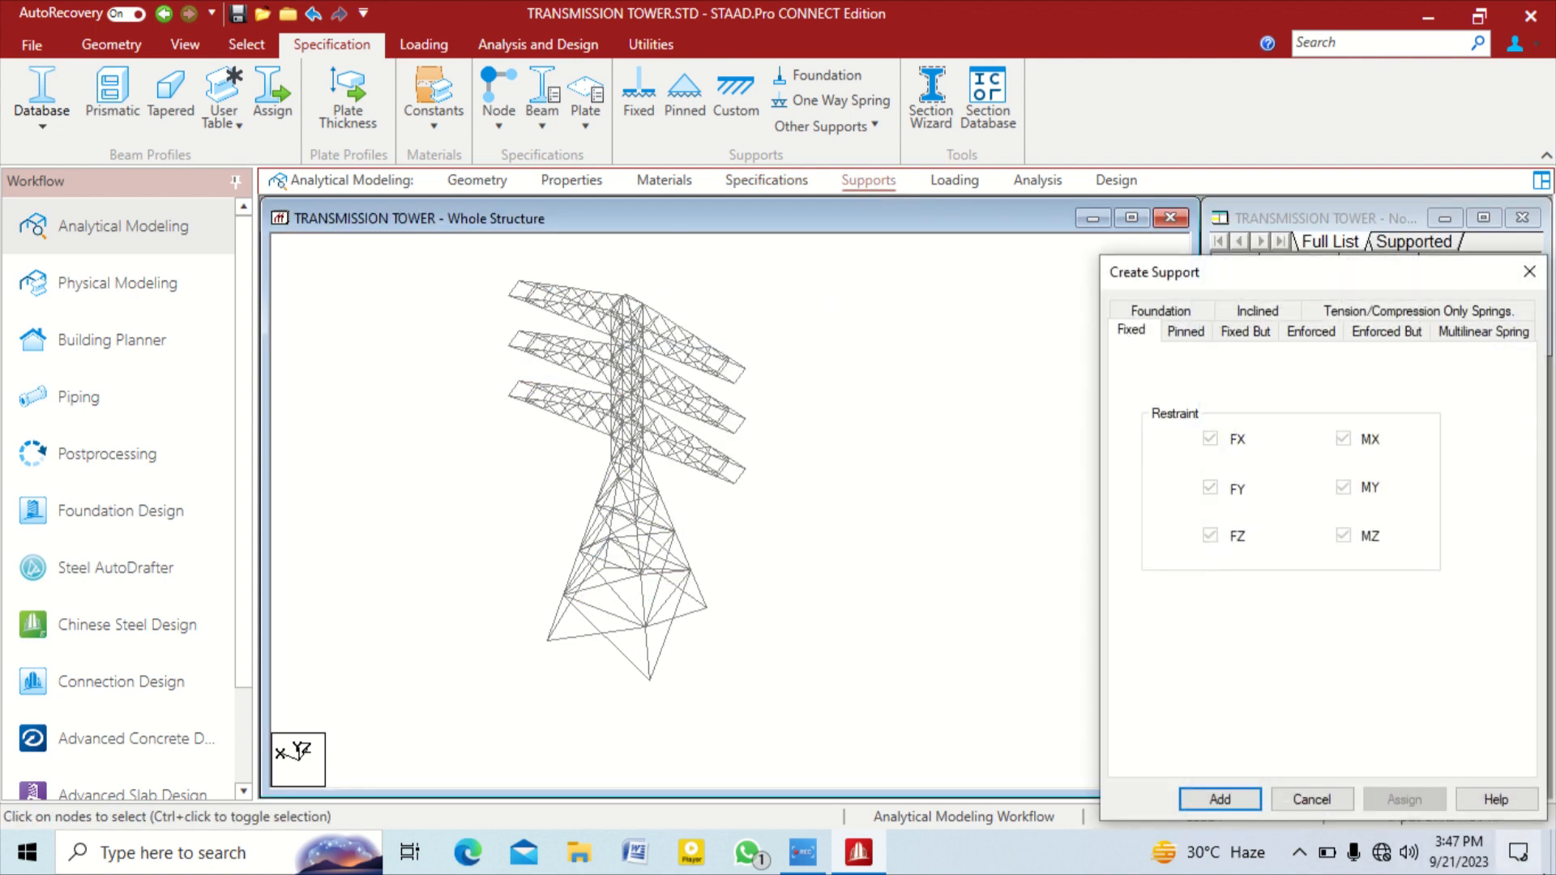
click(1310, 799)
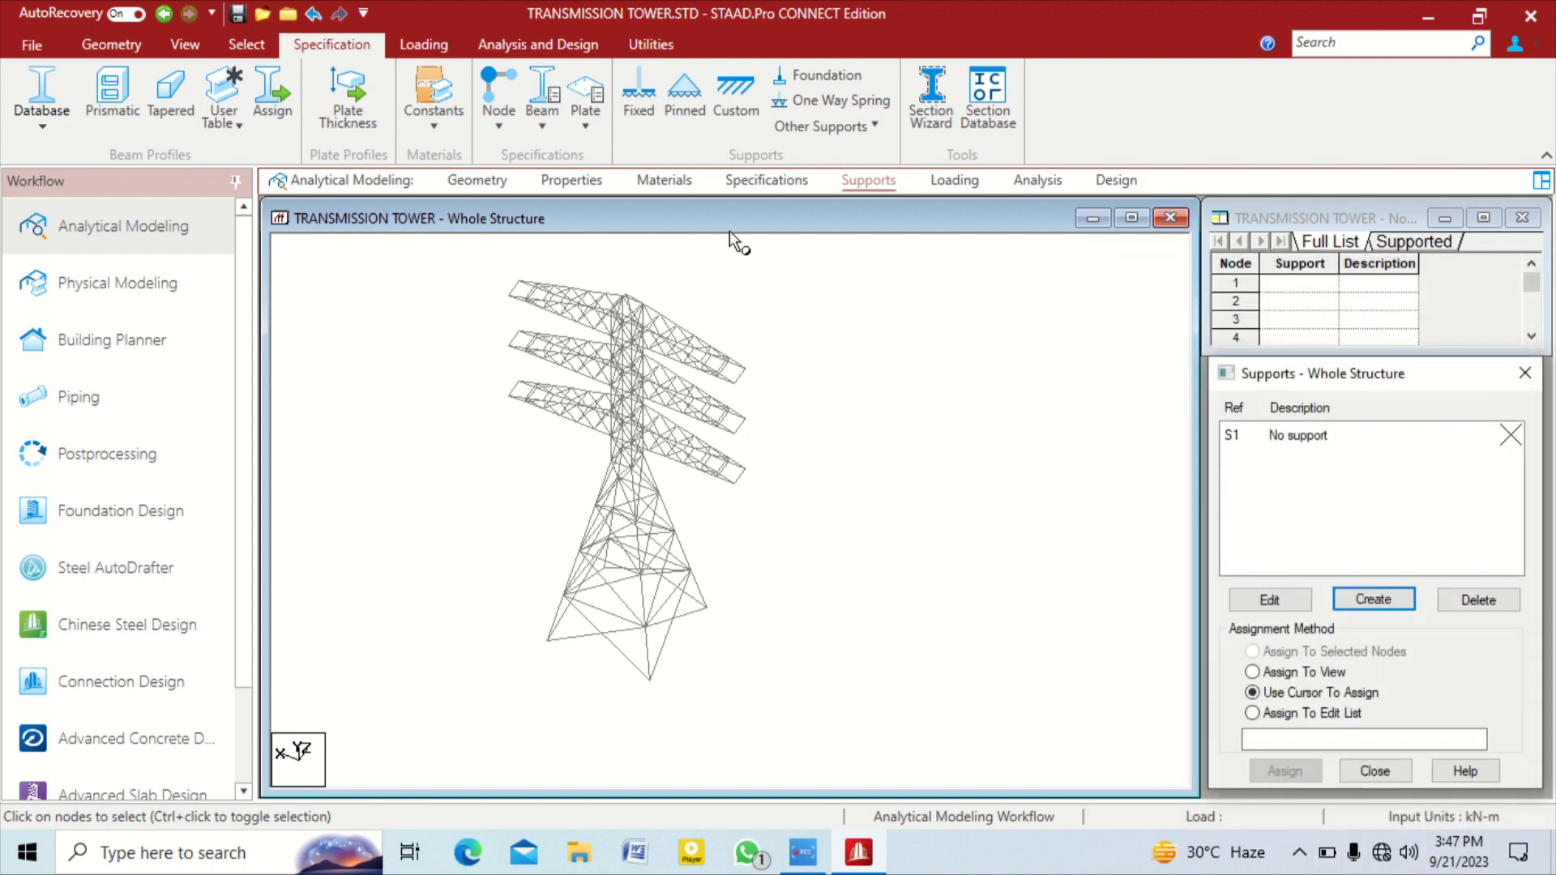
click(648, 99)
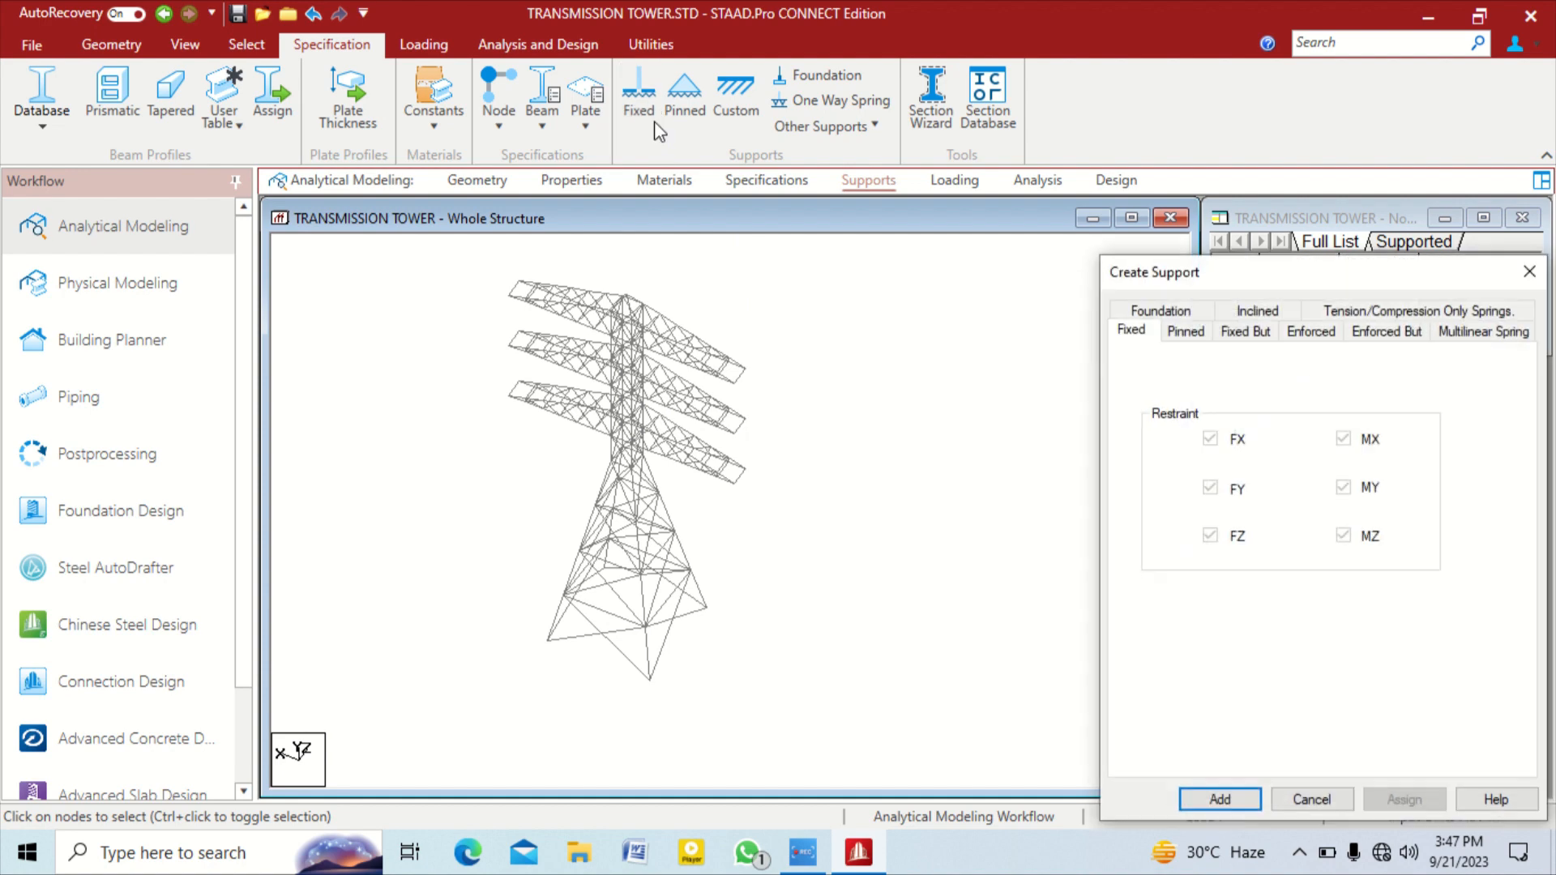
drag(1276, 271, 1238, 166)
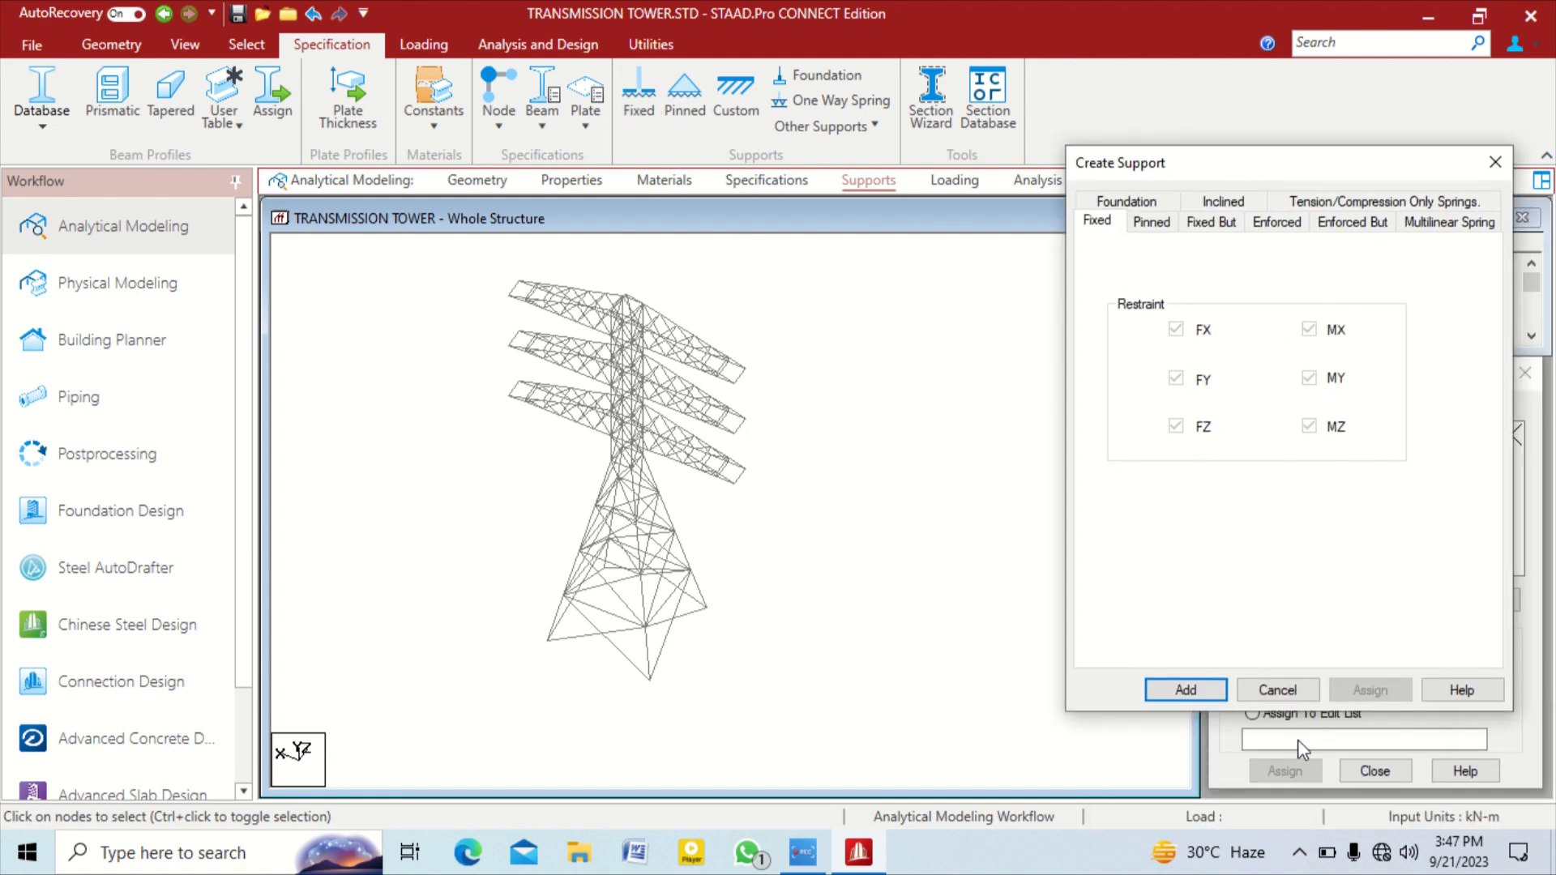
click(1185, 689)
click(1294, 466)
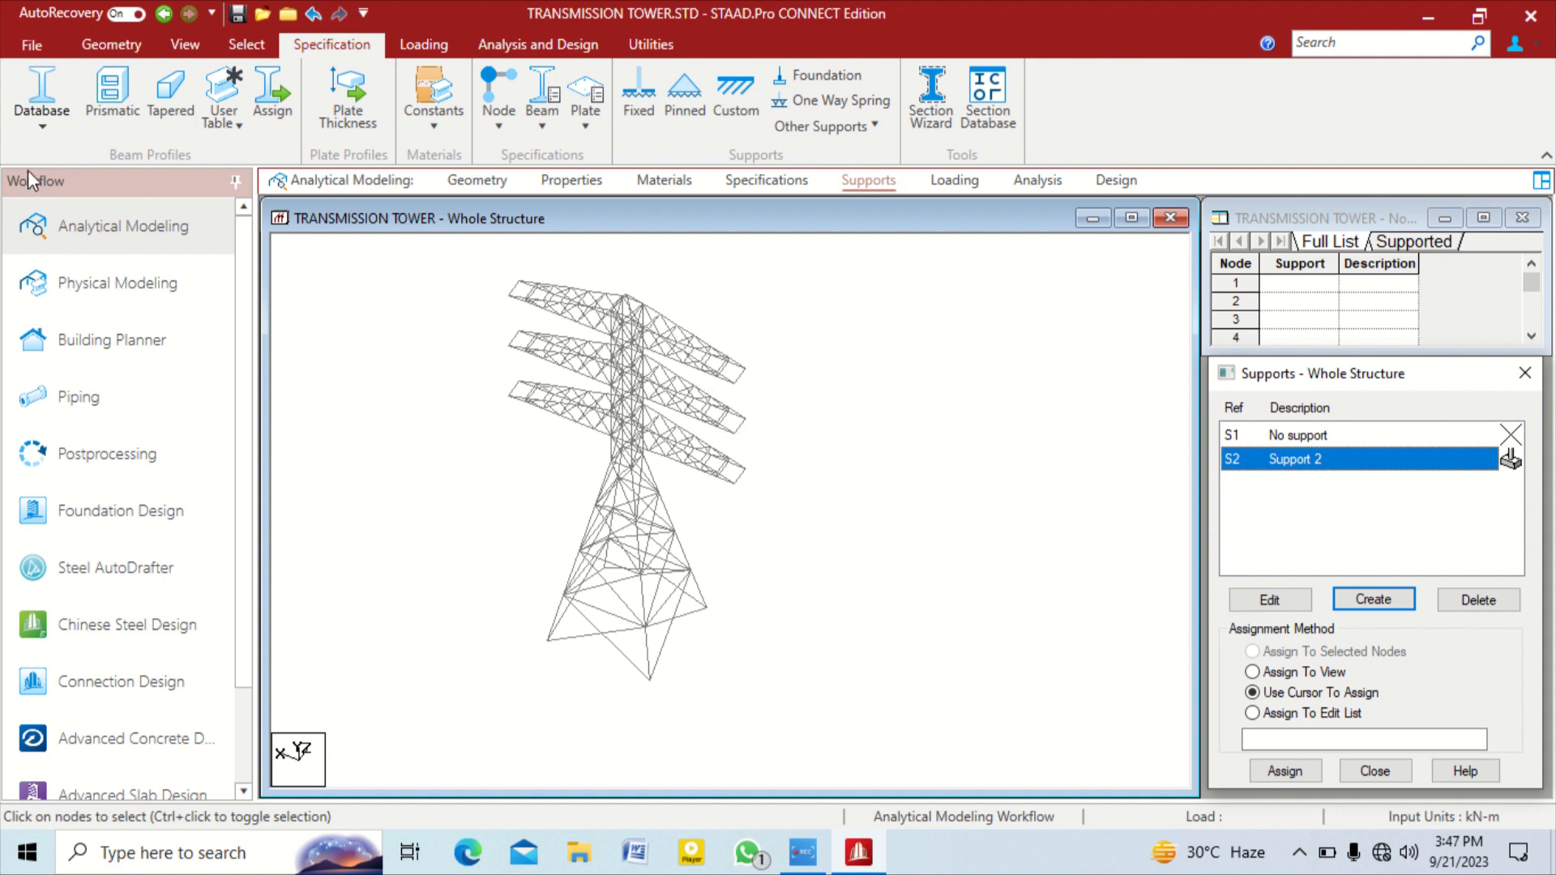
Assign the fixed support to the four base nodes of the tower, selecting them in a side view, and return to the isometric view
click(184, 44)
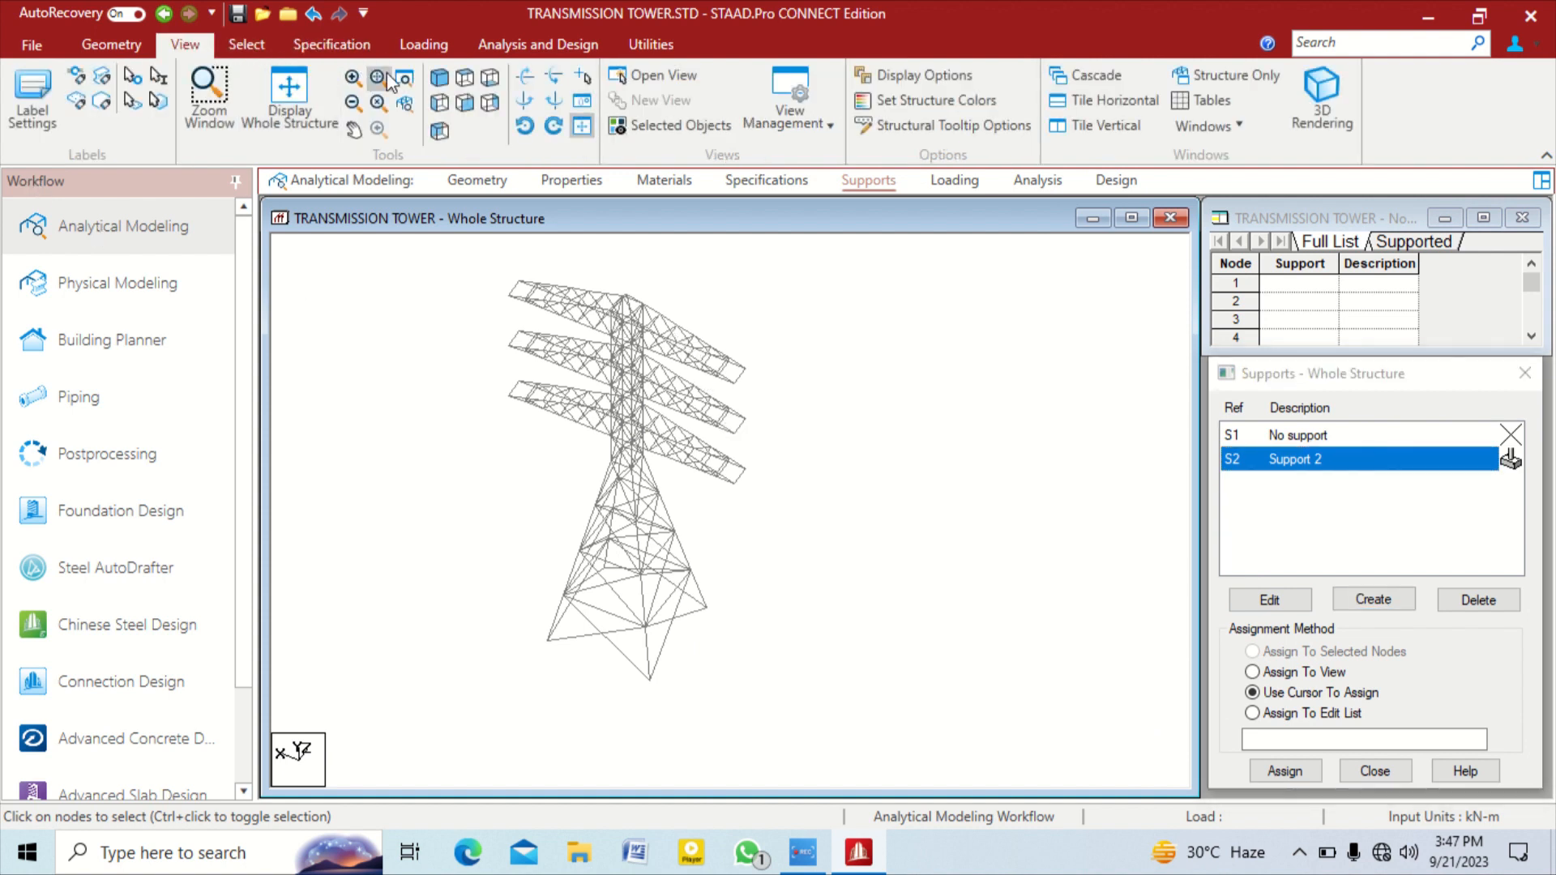
click(447, 102)
drag(653, 721, 863, 780)
click(1285, 771)
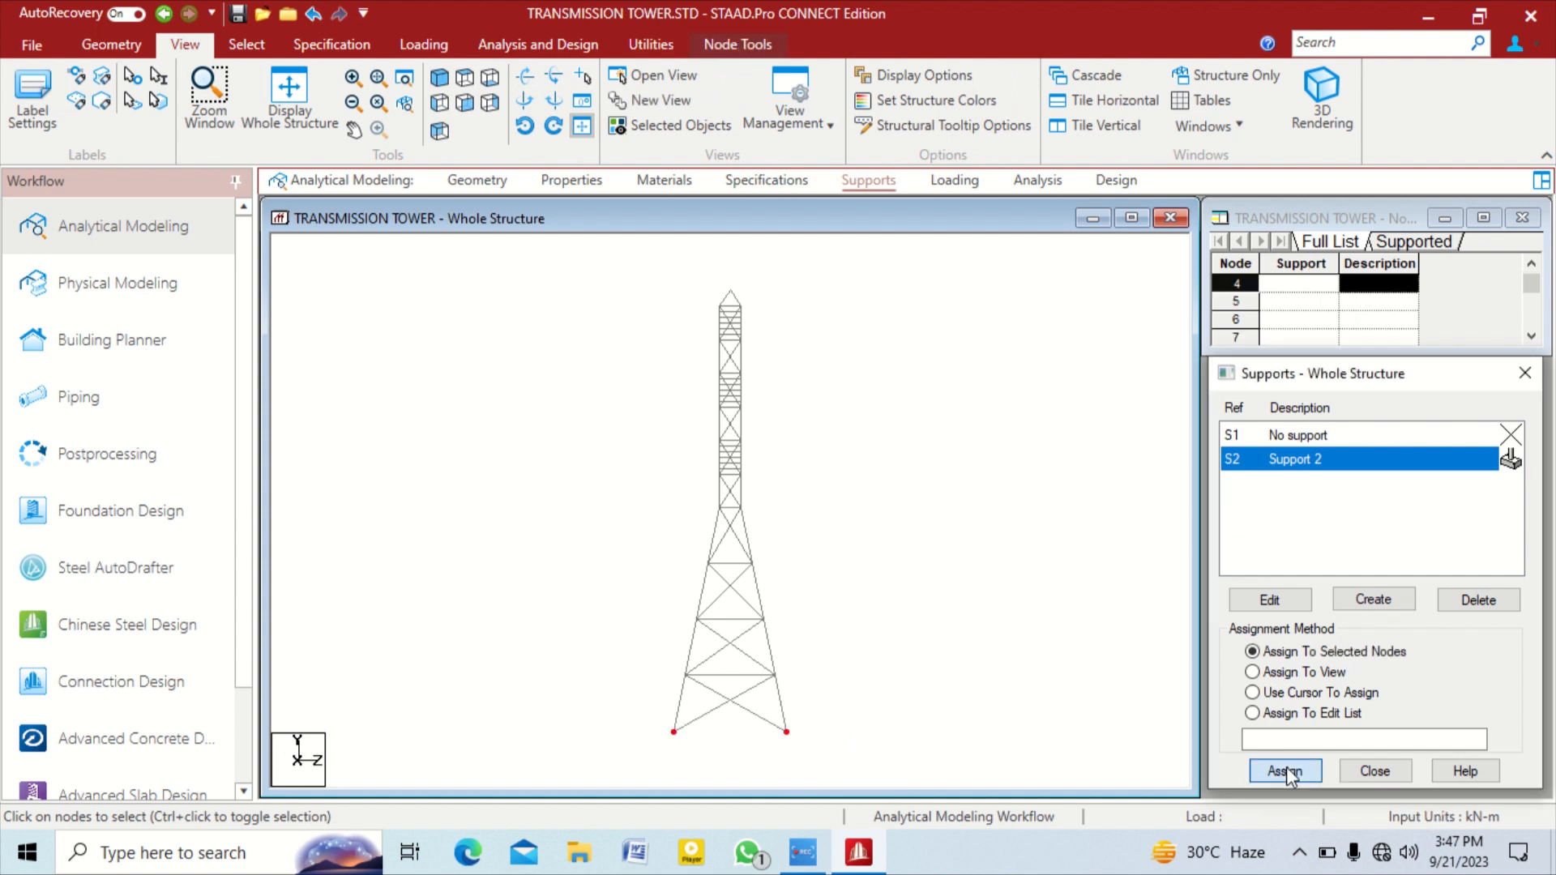
click(1390, 638)
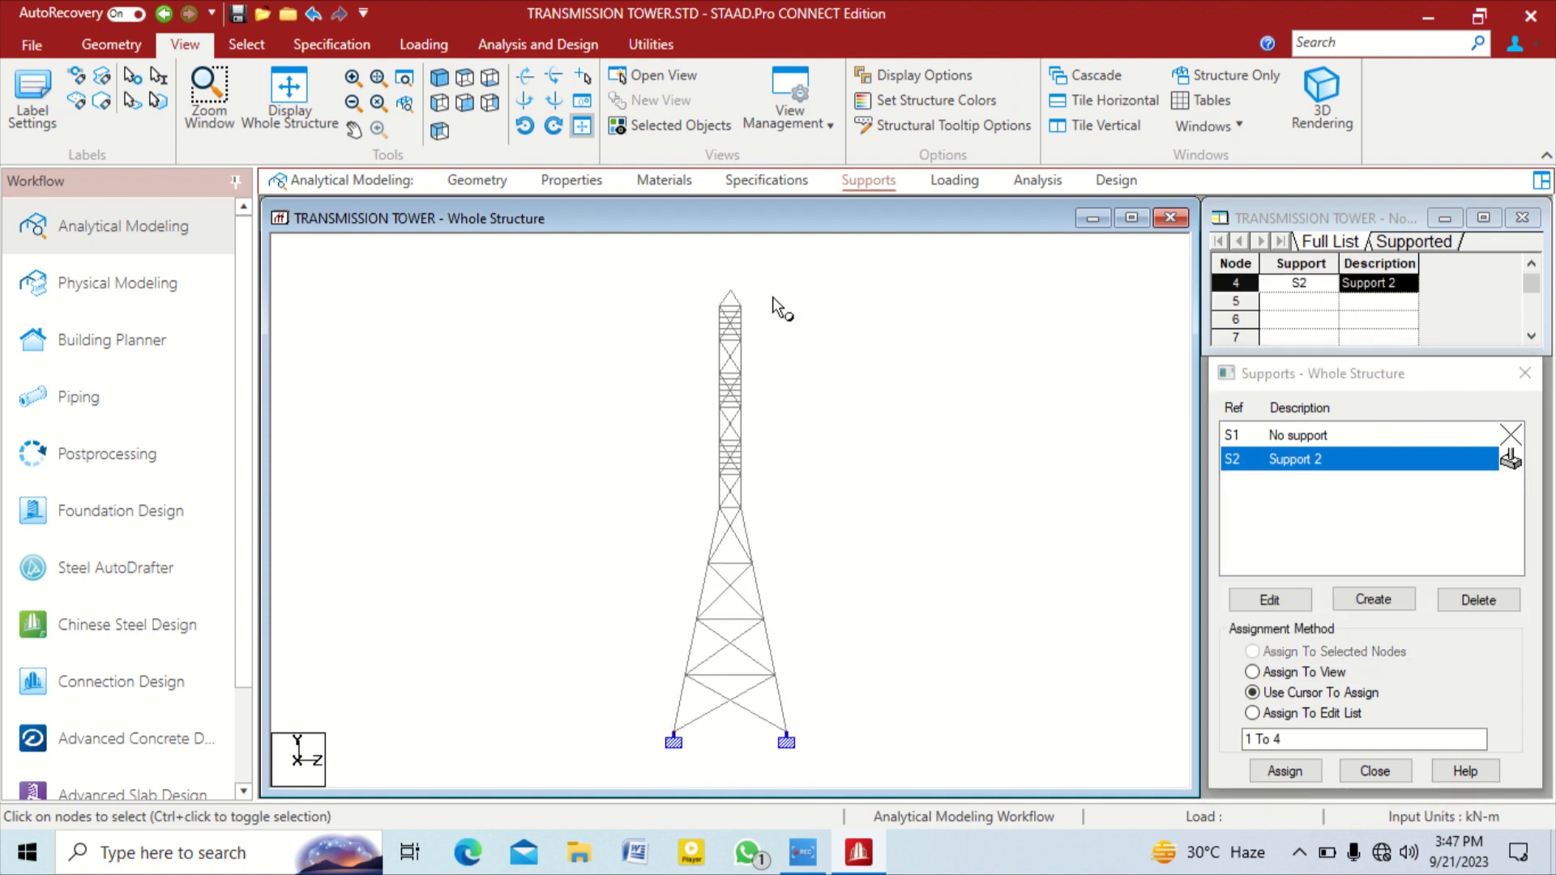
click(439, 77)
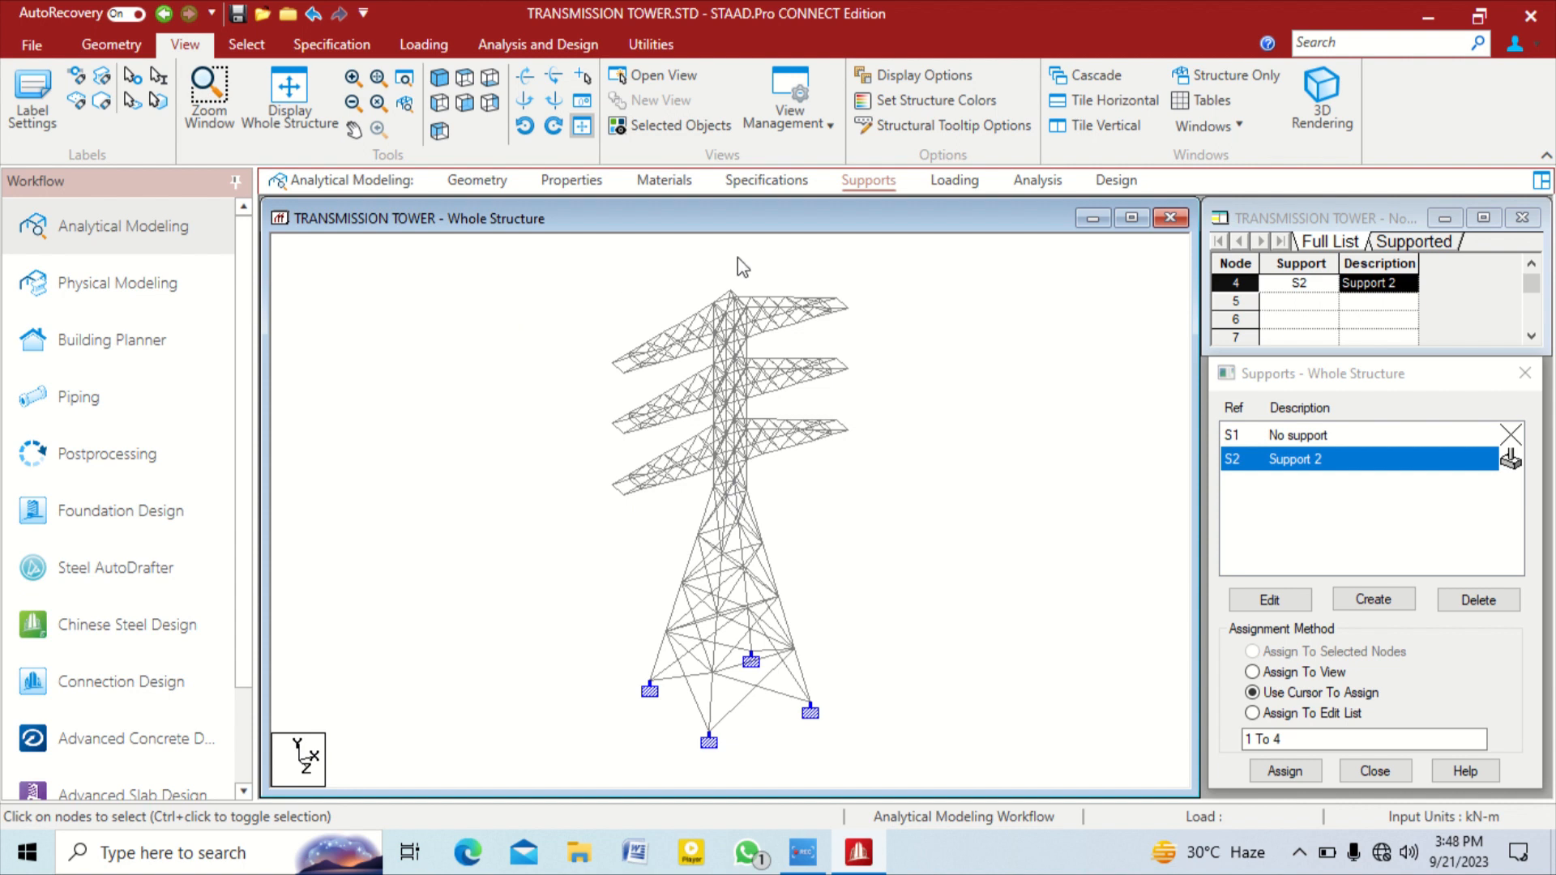
Open the load definitions and examine the tower's cross-arms and upper body up close
click(951, 182)
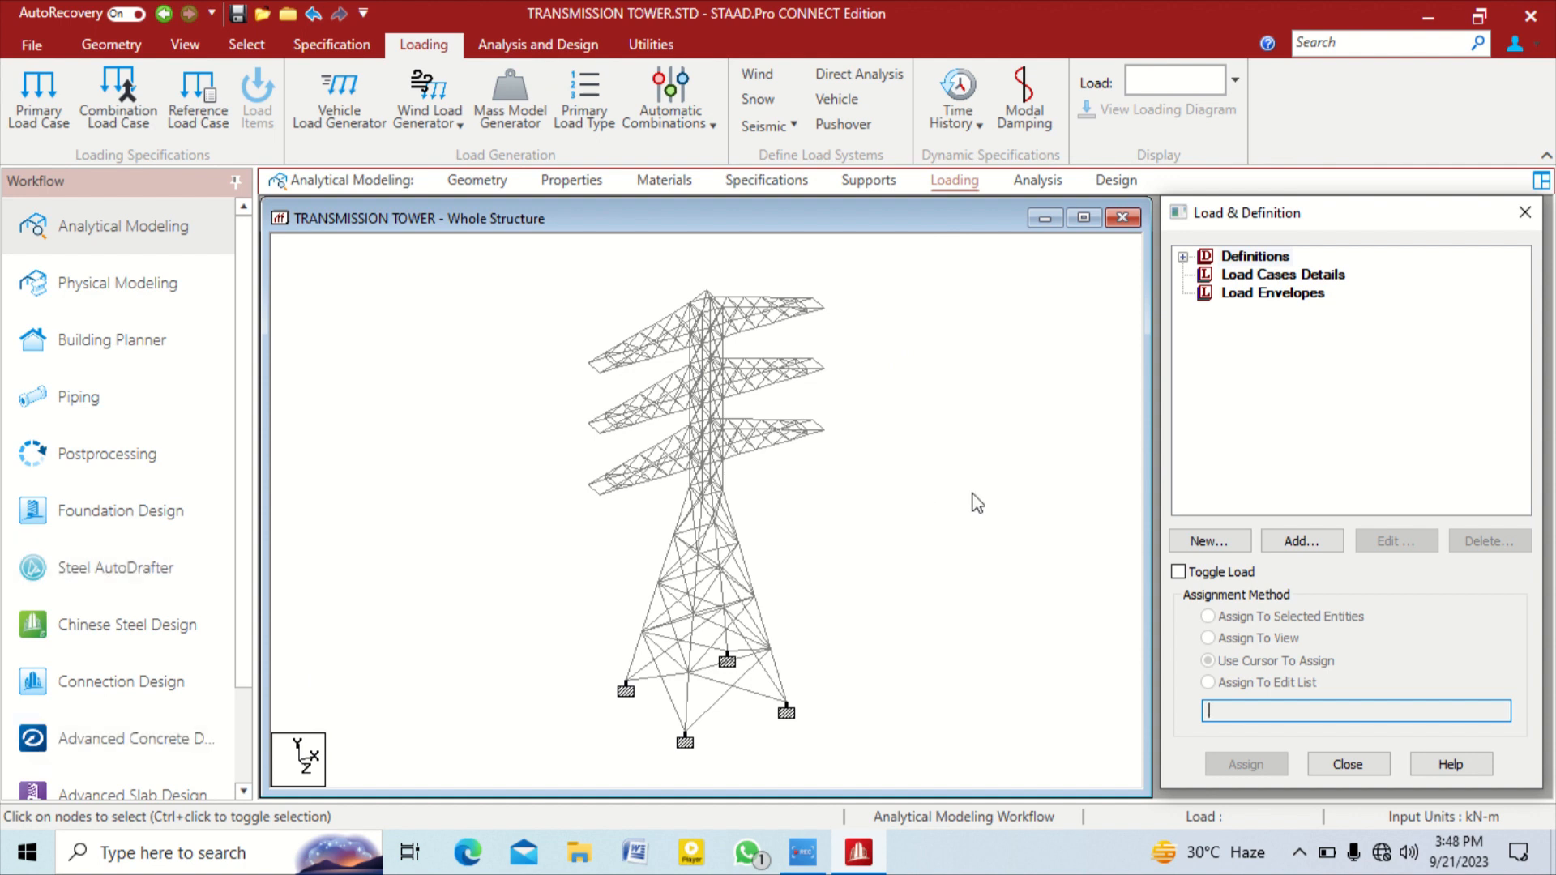
click(904, 416)
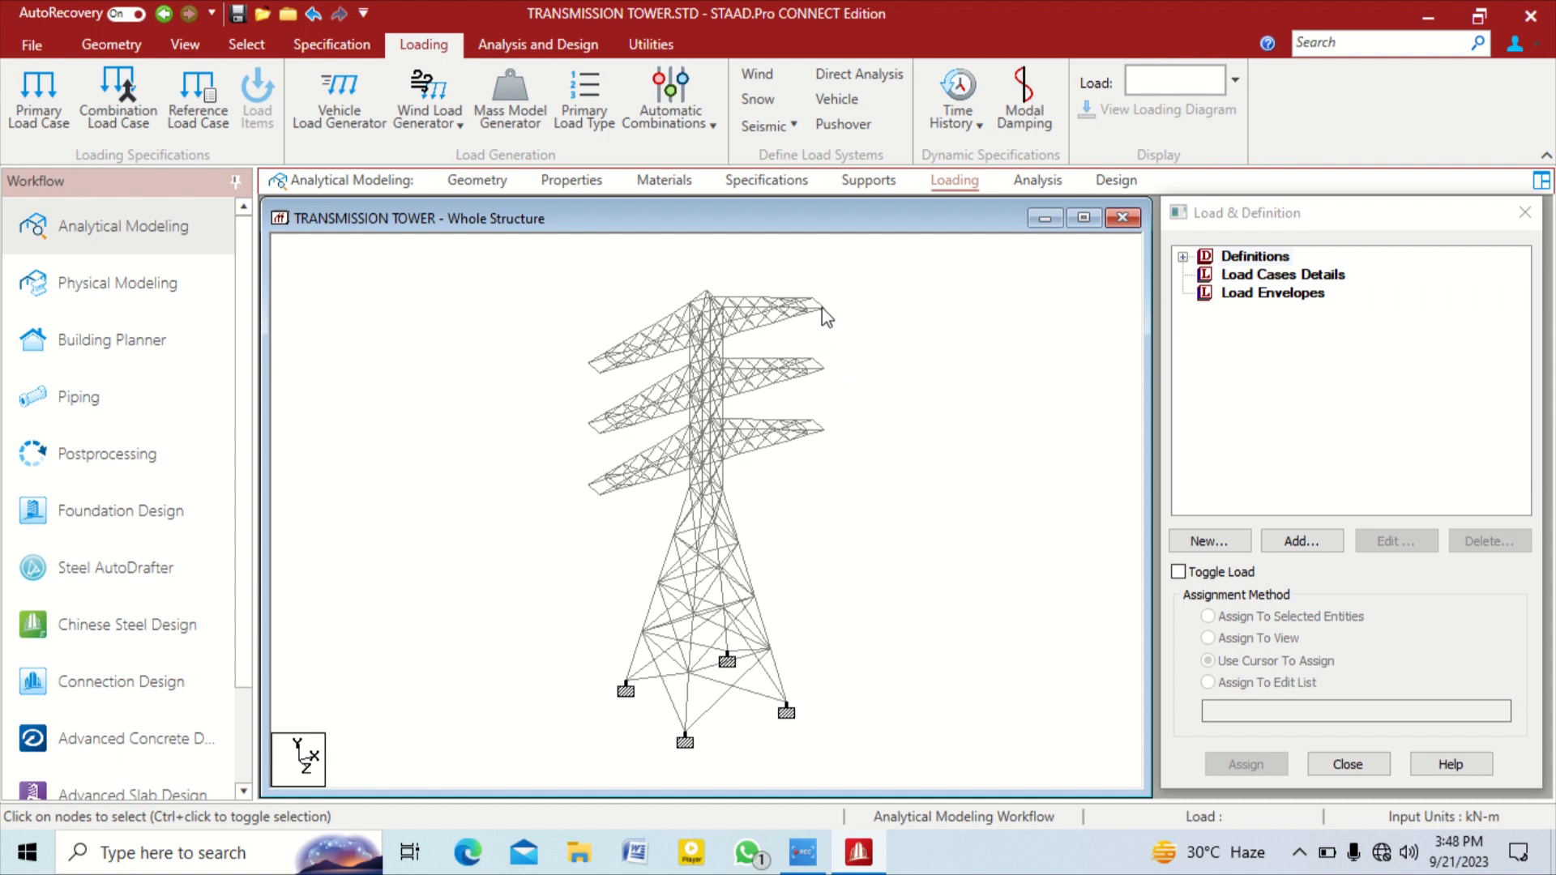
scroll(822, 309, up, 1)
scroll(810, 440, up, 3)
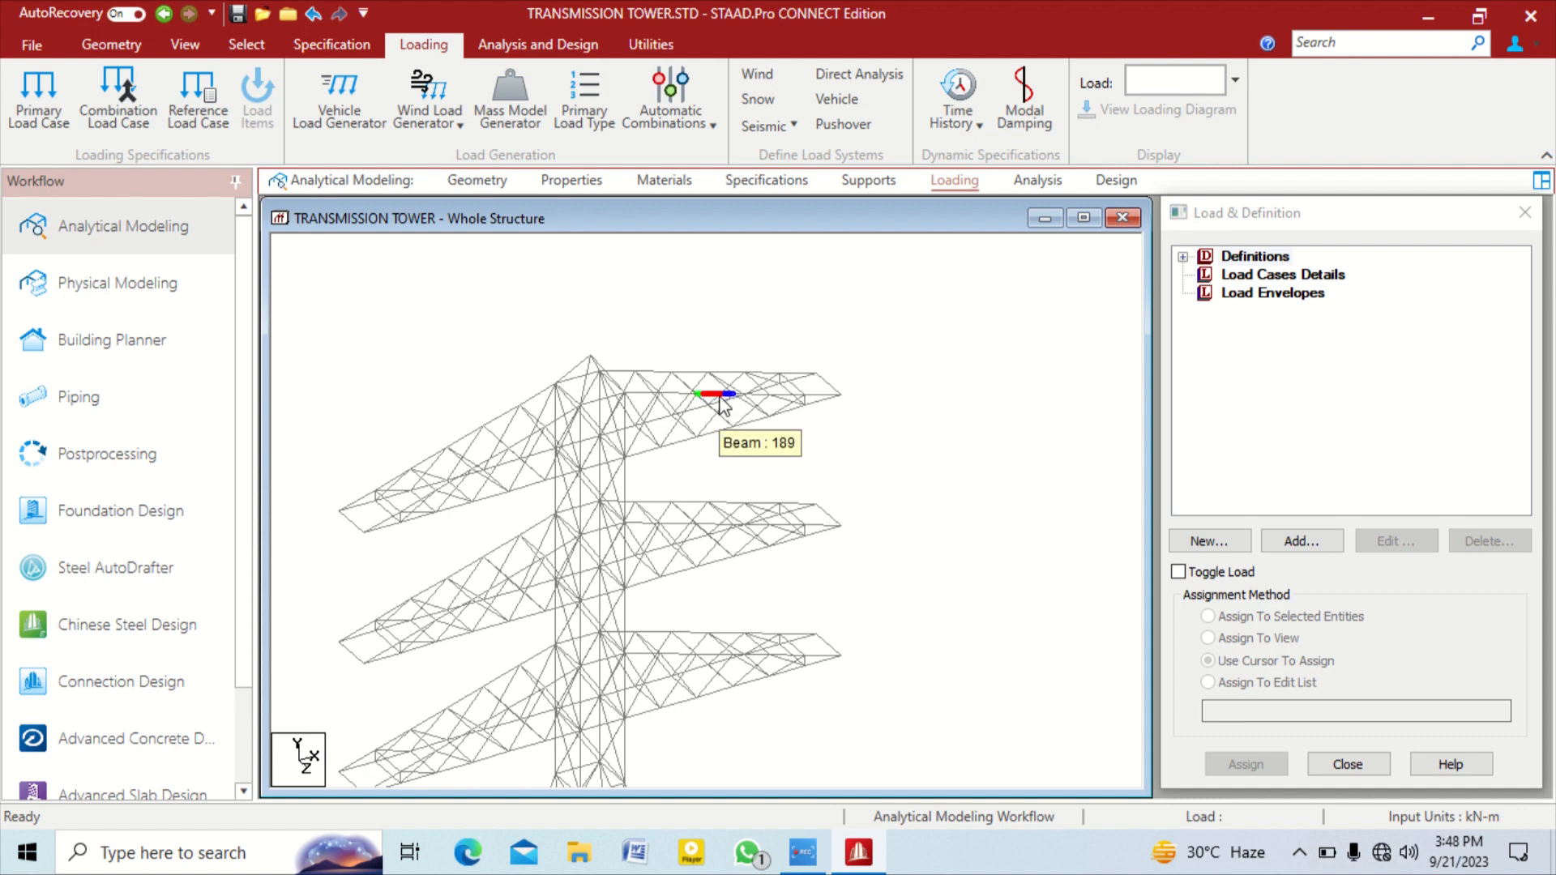
scroll(720, 405, down, 1)
scroll(719, 405, down, 3)
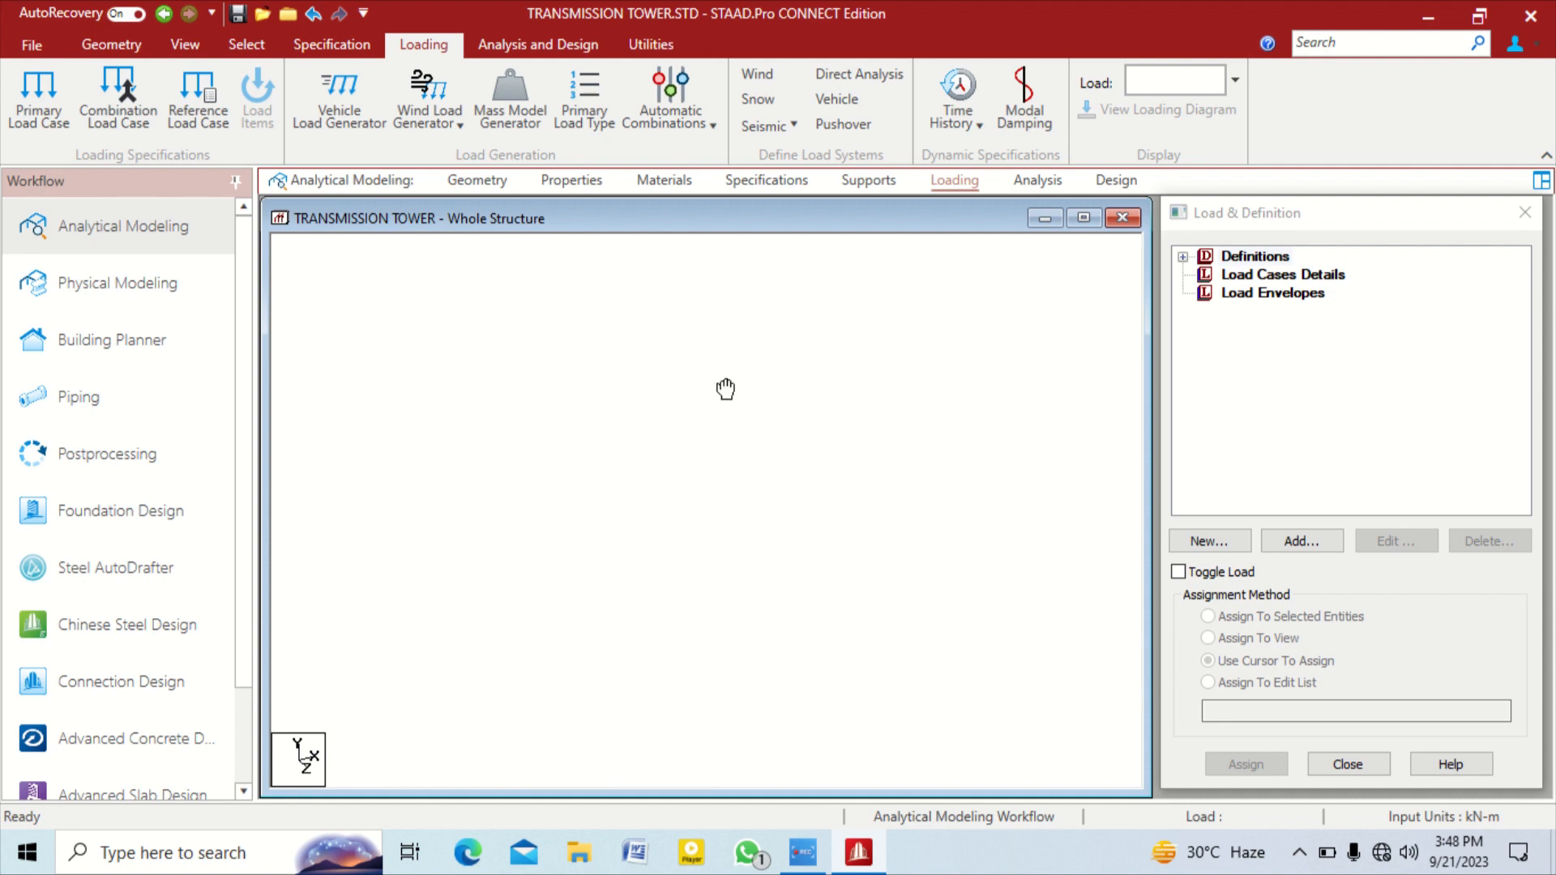
scroll(702, 392, down, 1)
middle_drag(693, 428, 651, 308)
scroll(687, 400, down, 2)
scroll(609, 366, down, 3)
middle_drag(651, 525, 650, 518)
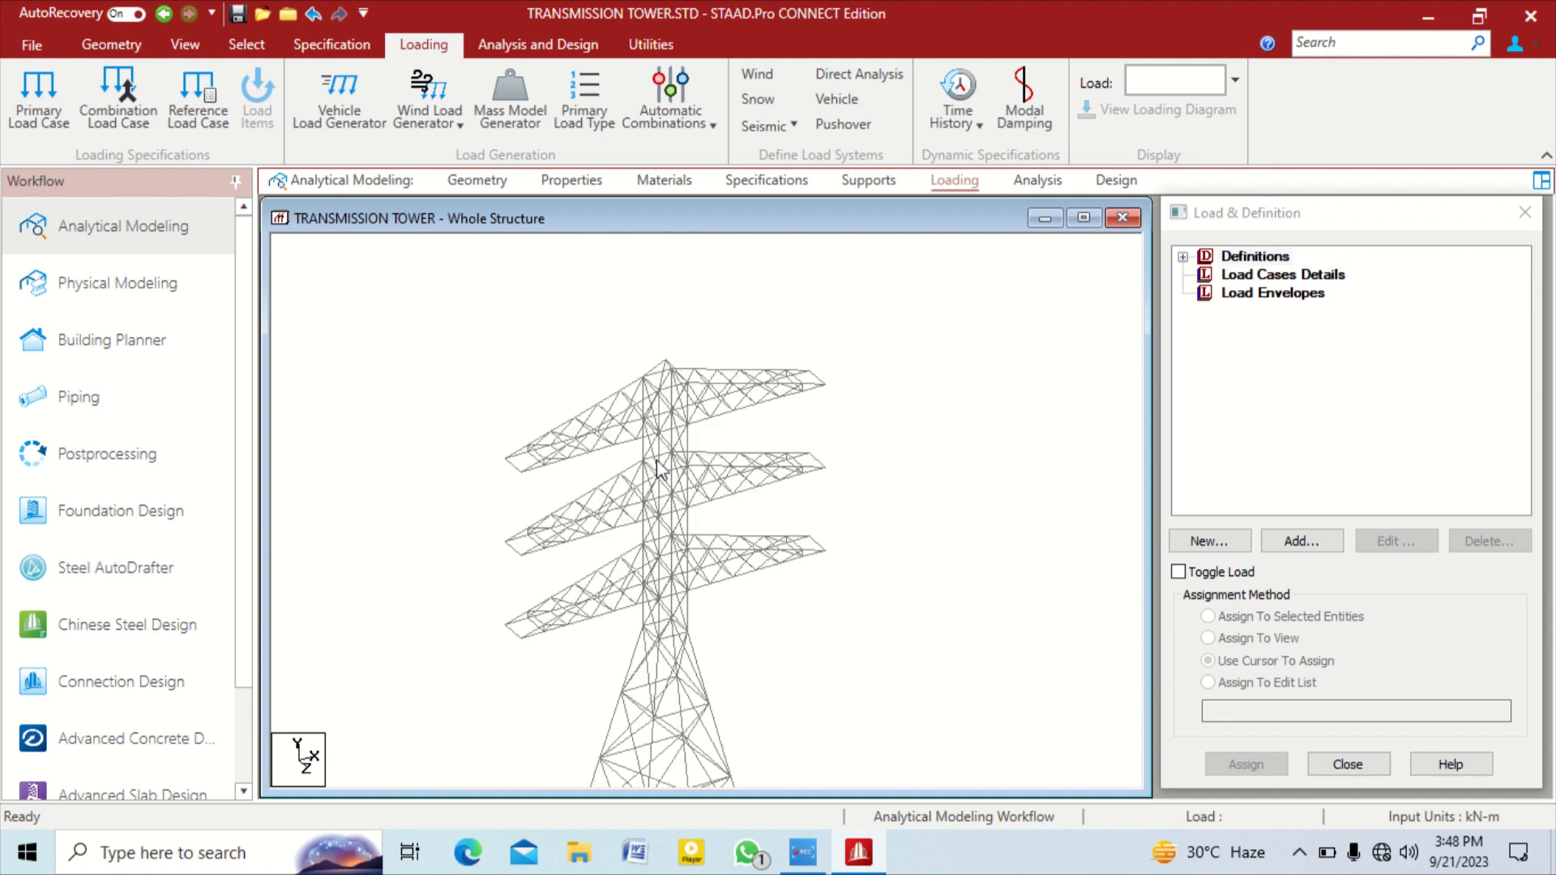
Add wind definition type 1 with the comment WIND 1, using the IS 875 (Part 3):2015 code
click(1184, 258)
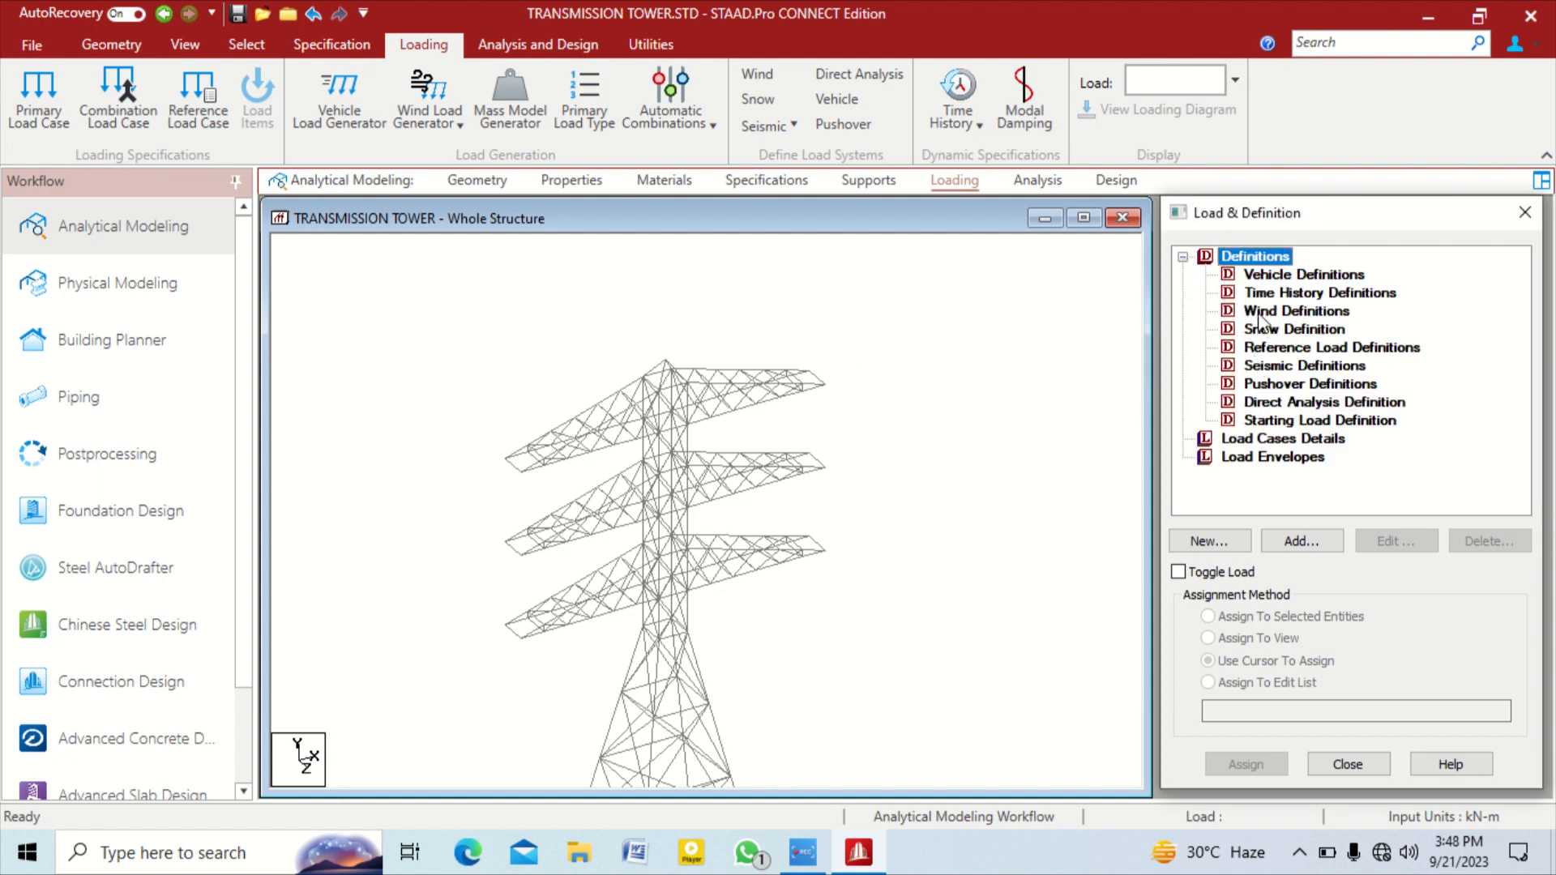
click(1260, 318)
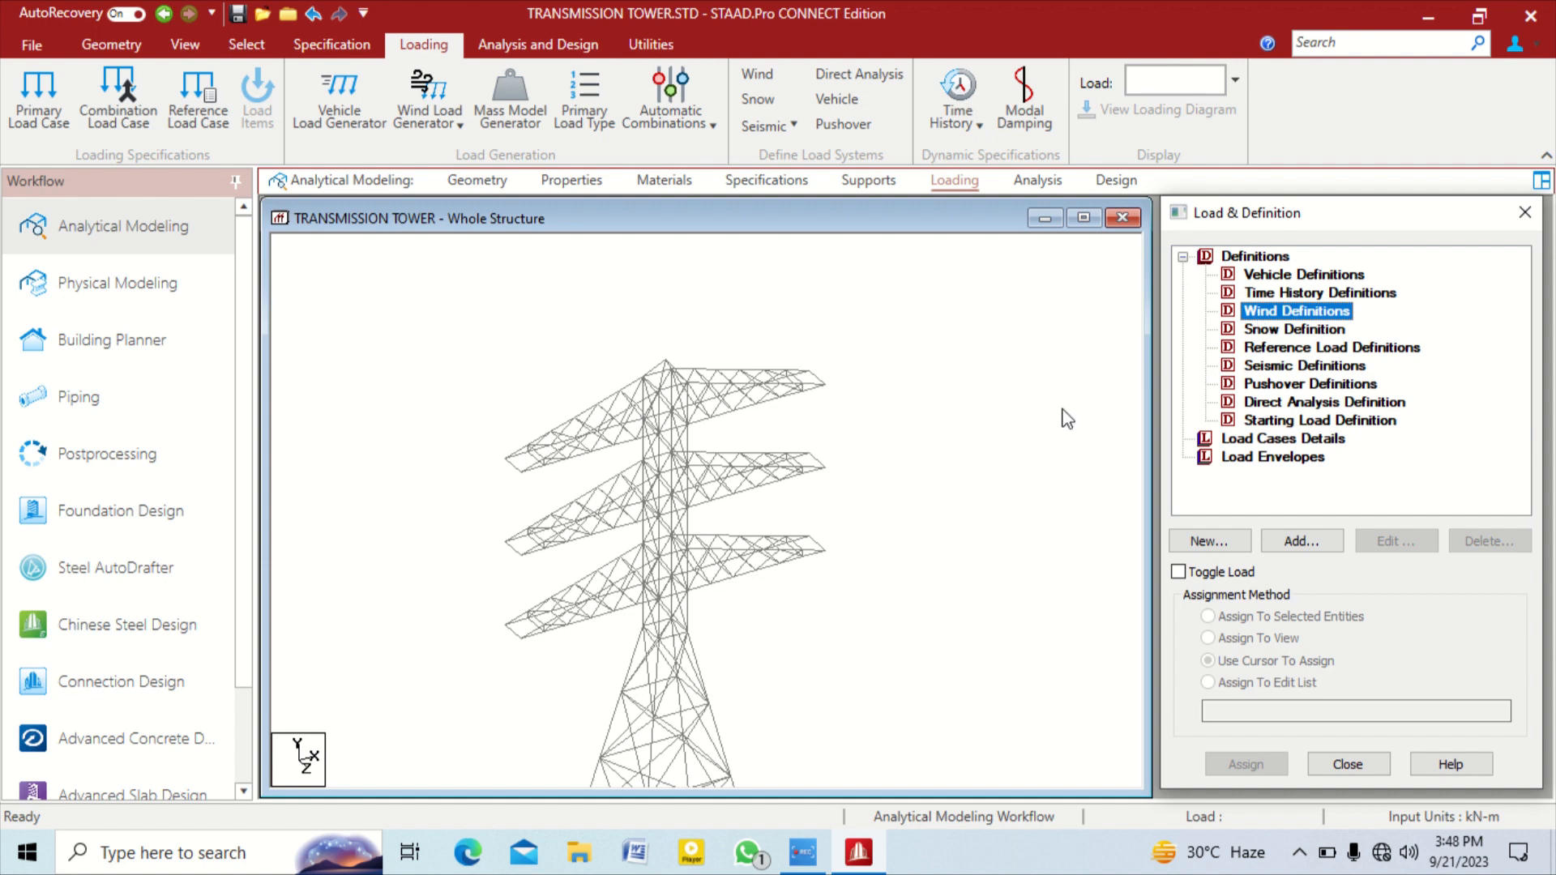
scroll(679, 377, up, 3)
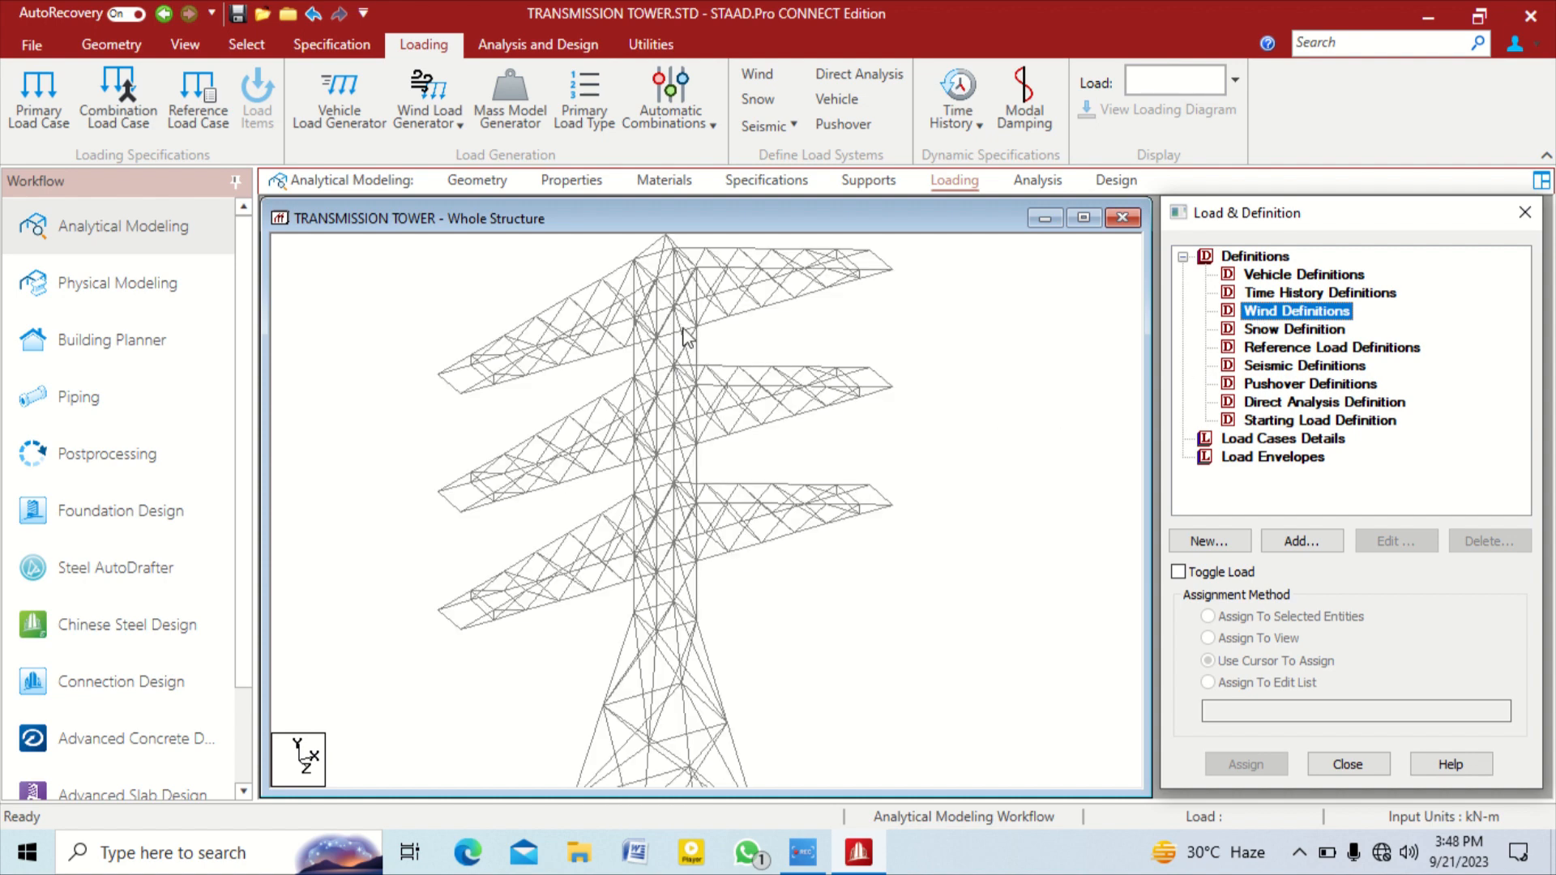
middle_drag(683, 328, 656, 529)
scroll(661, 448, up, 1)
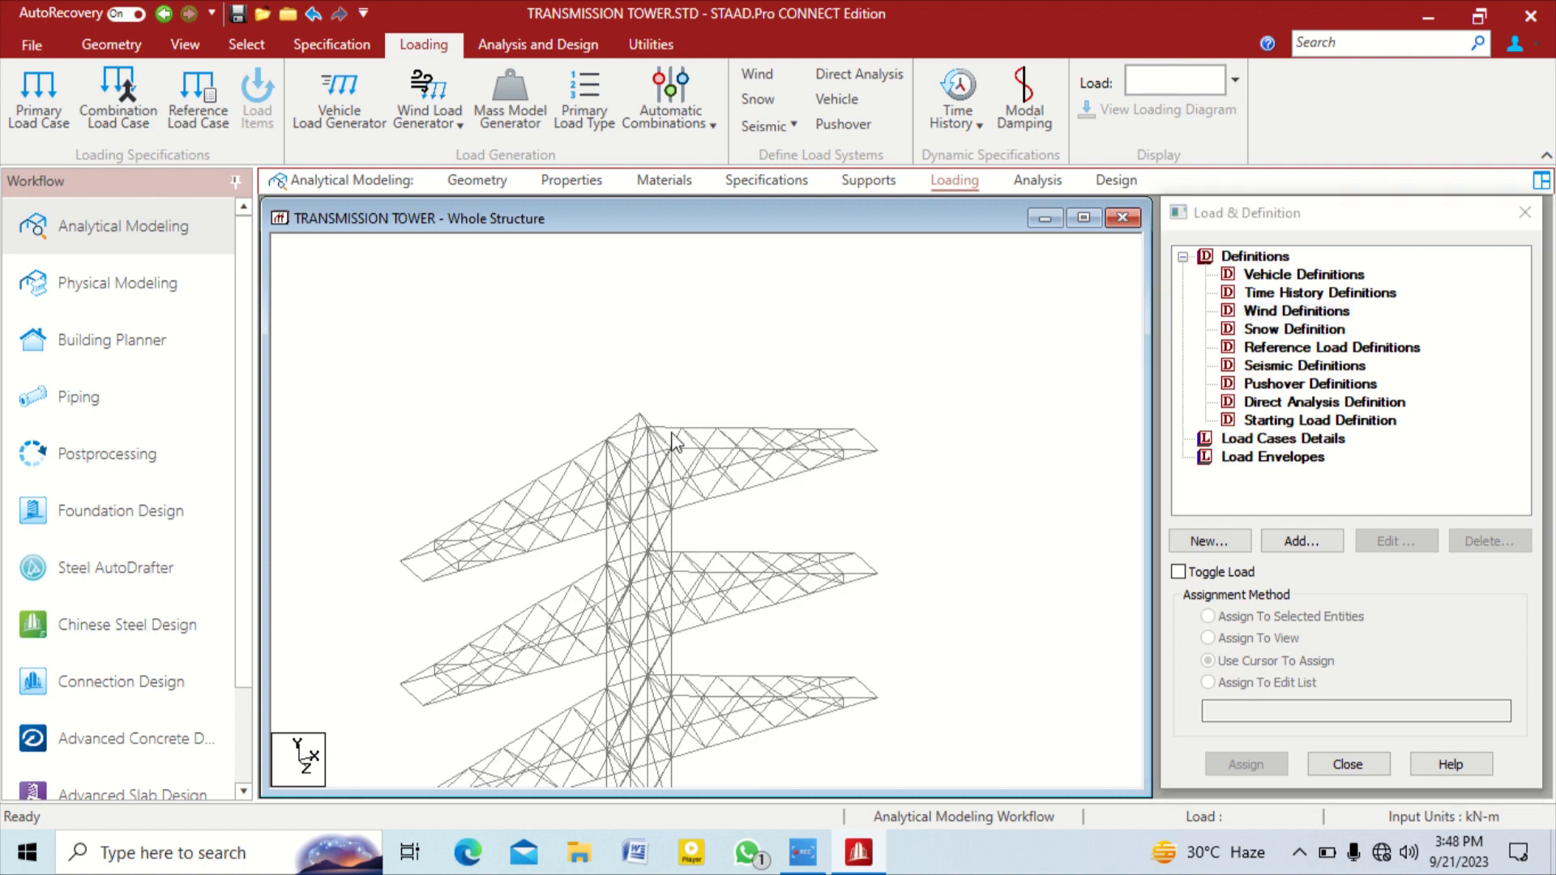
click(1311, 313)
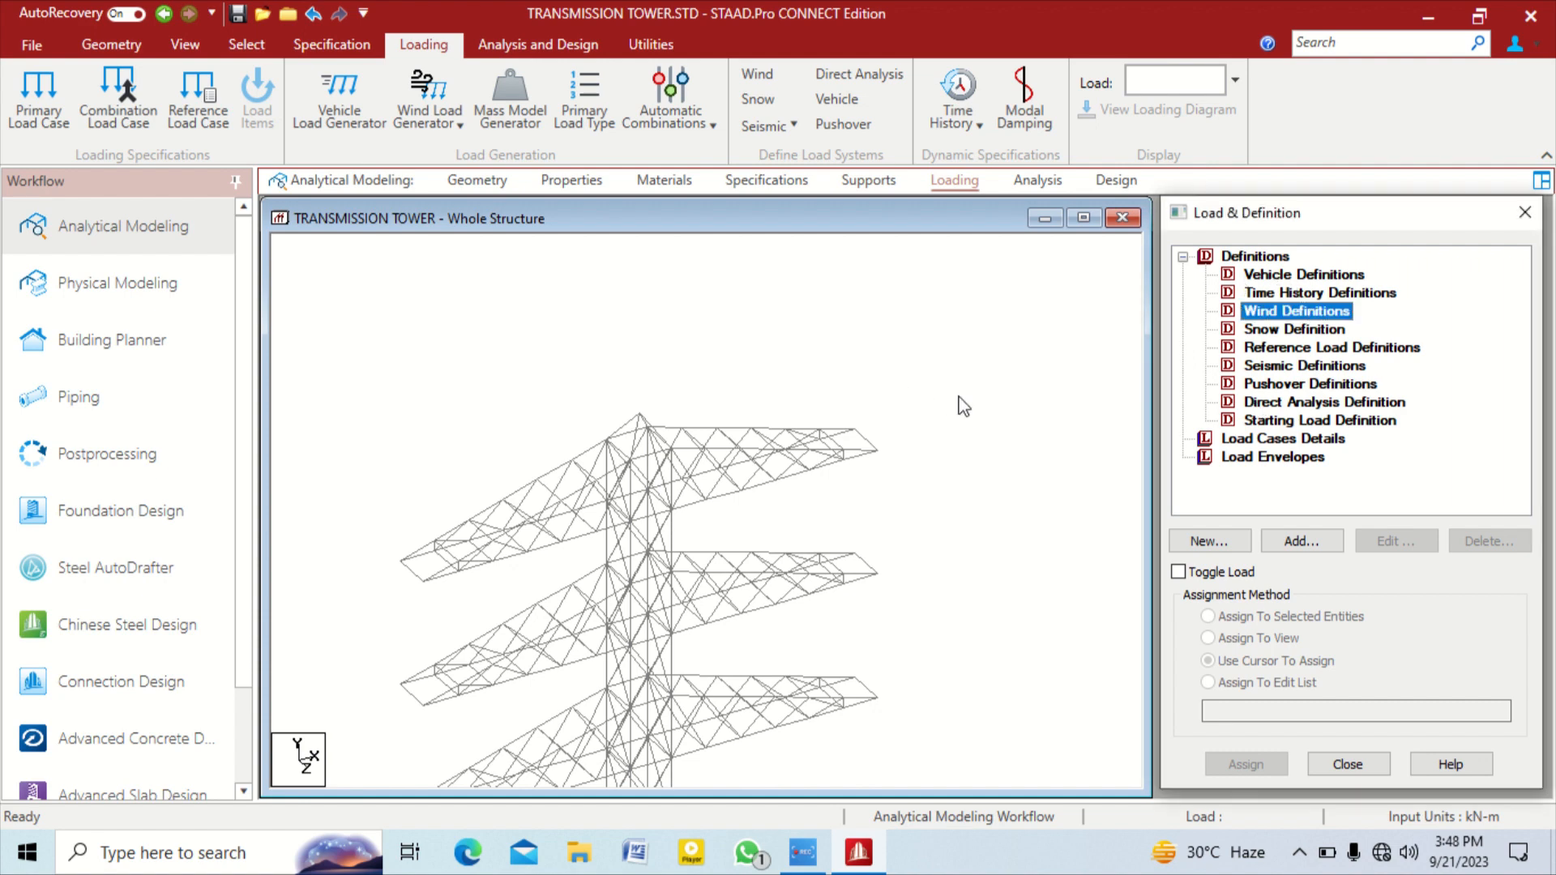
scroll(880, 444, down, 5)
middle_drag(813, 454, 917, 306)
scroll(920, 312, down, 2)
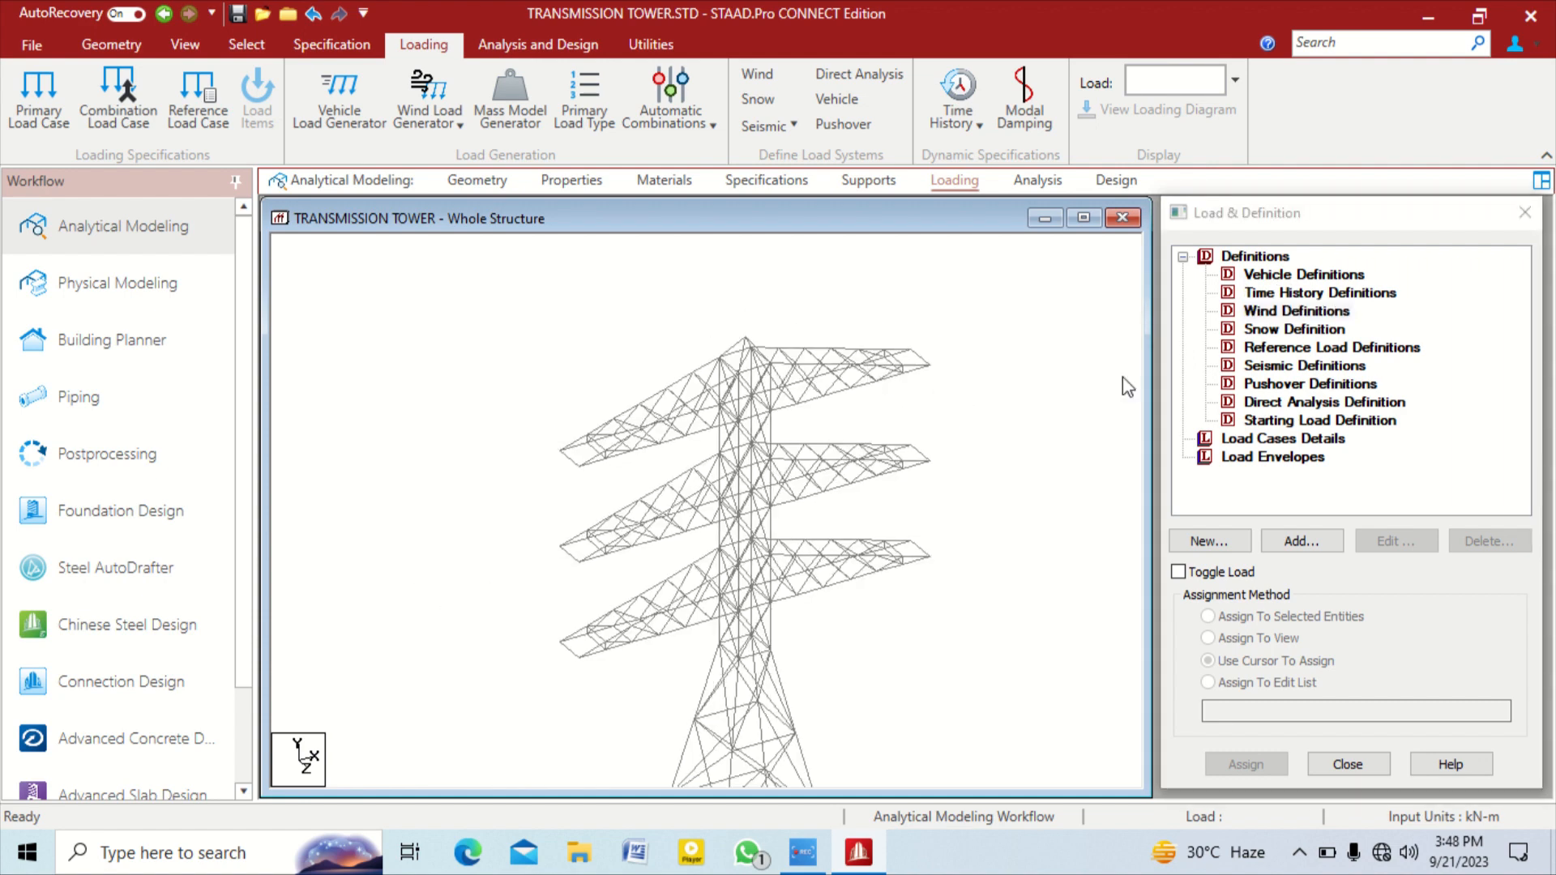
click(1308, 313)
click(1301, 550)
click(898, 523)
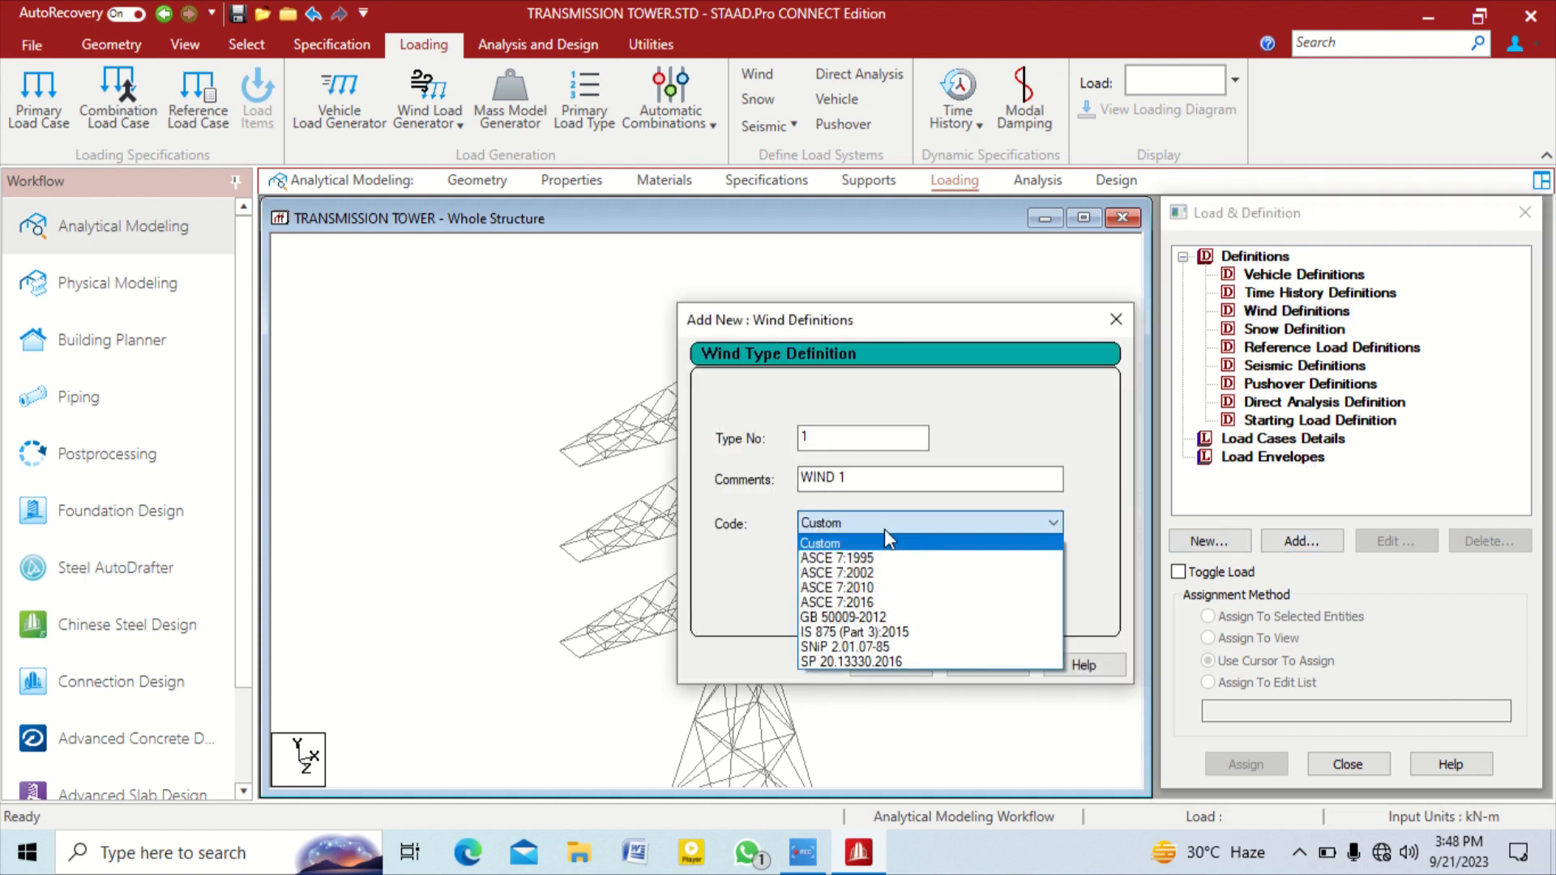
click(872, 631)
click(912, 664)
click(987, 665)
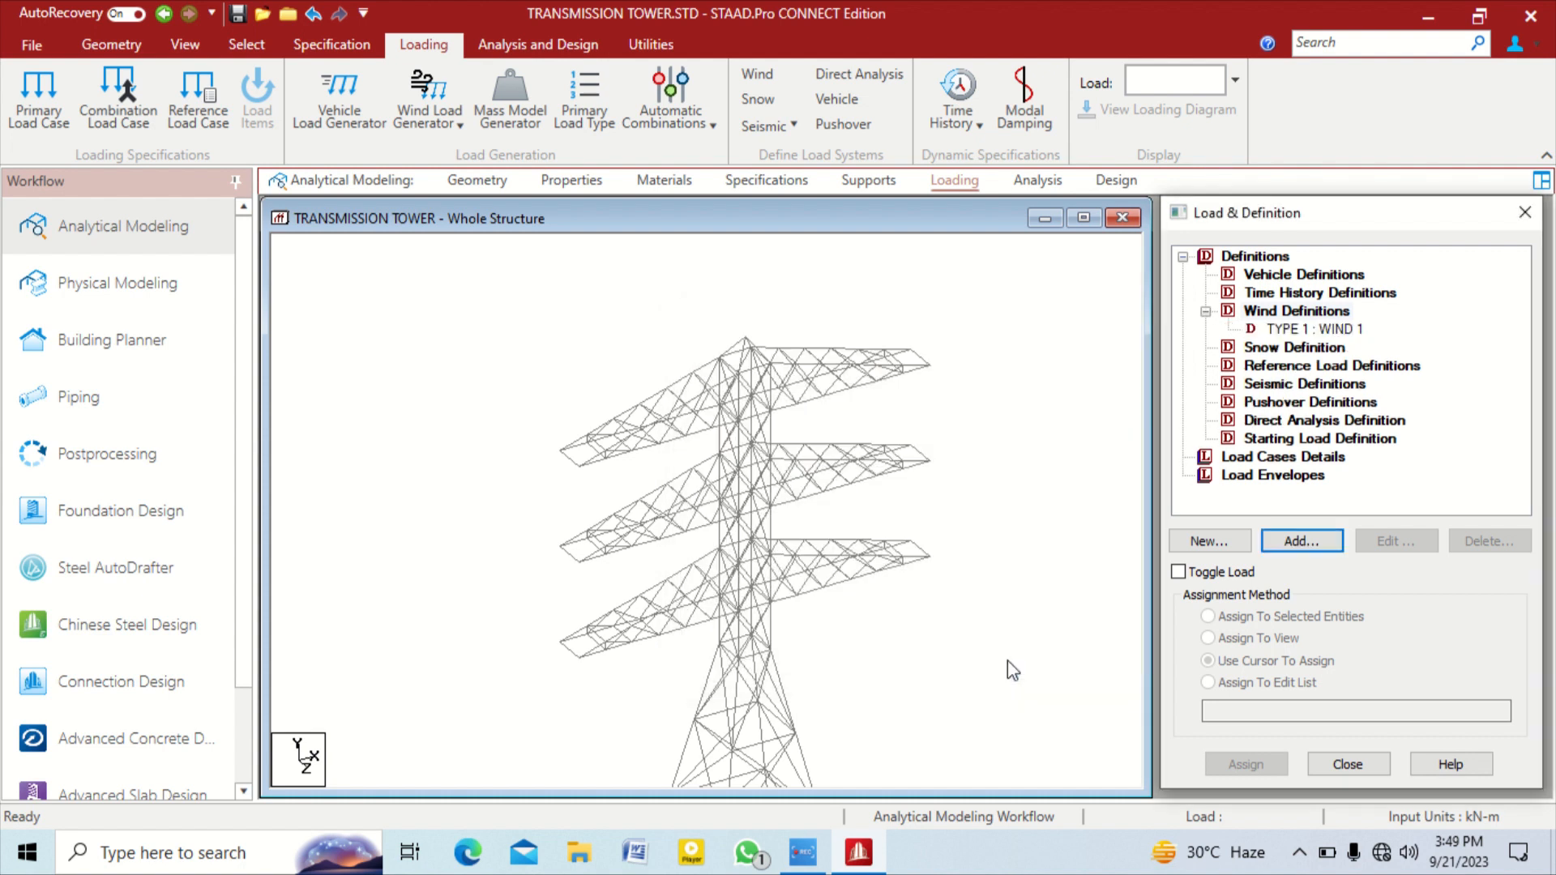
Start generating the wind intensities for WIND 1 with the 2015 publication and structure type Lattice Tower
click(1346, 329)
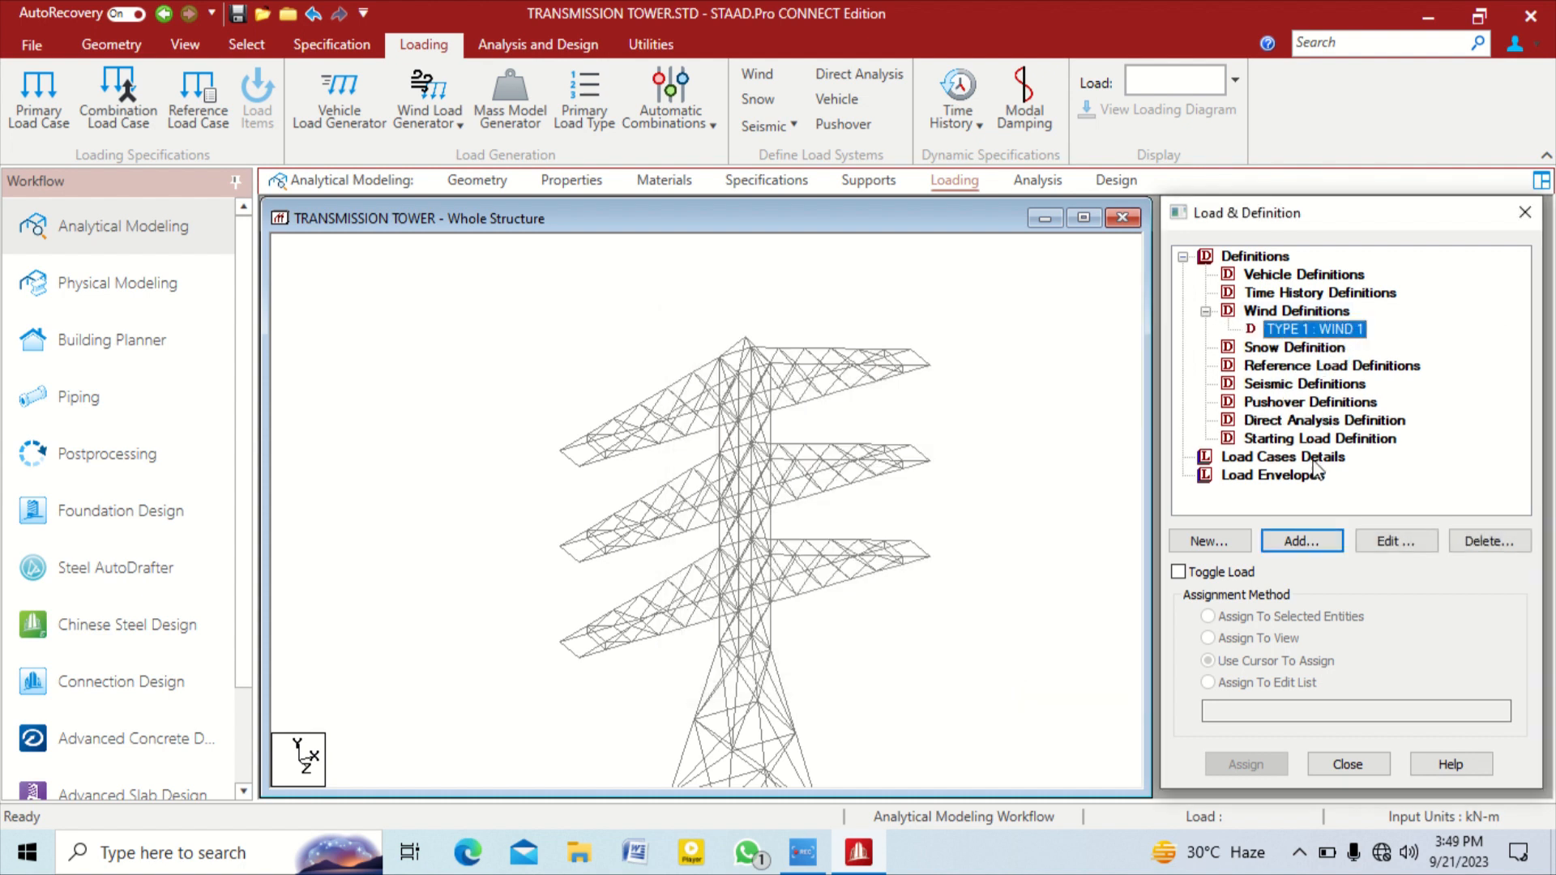
click(1300, 542)
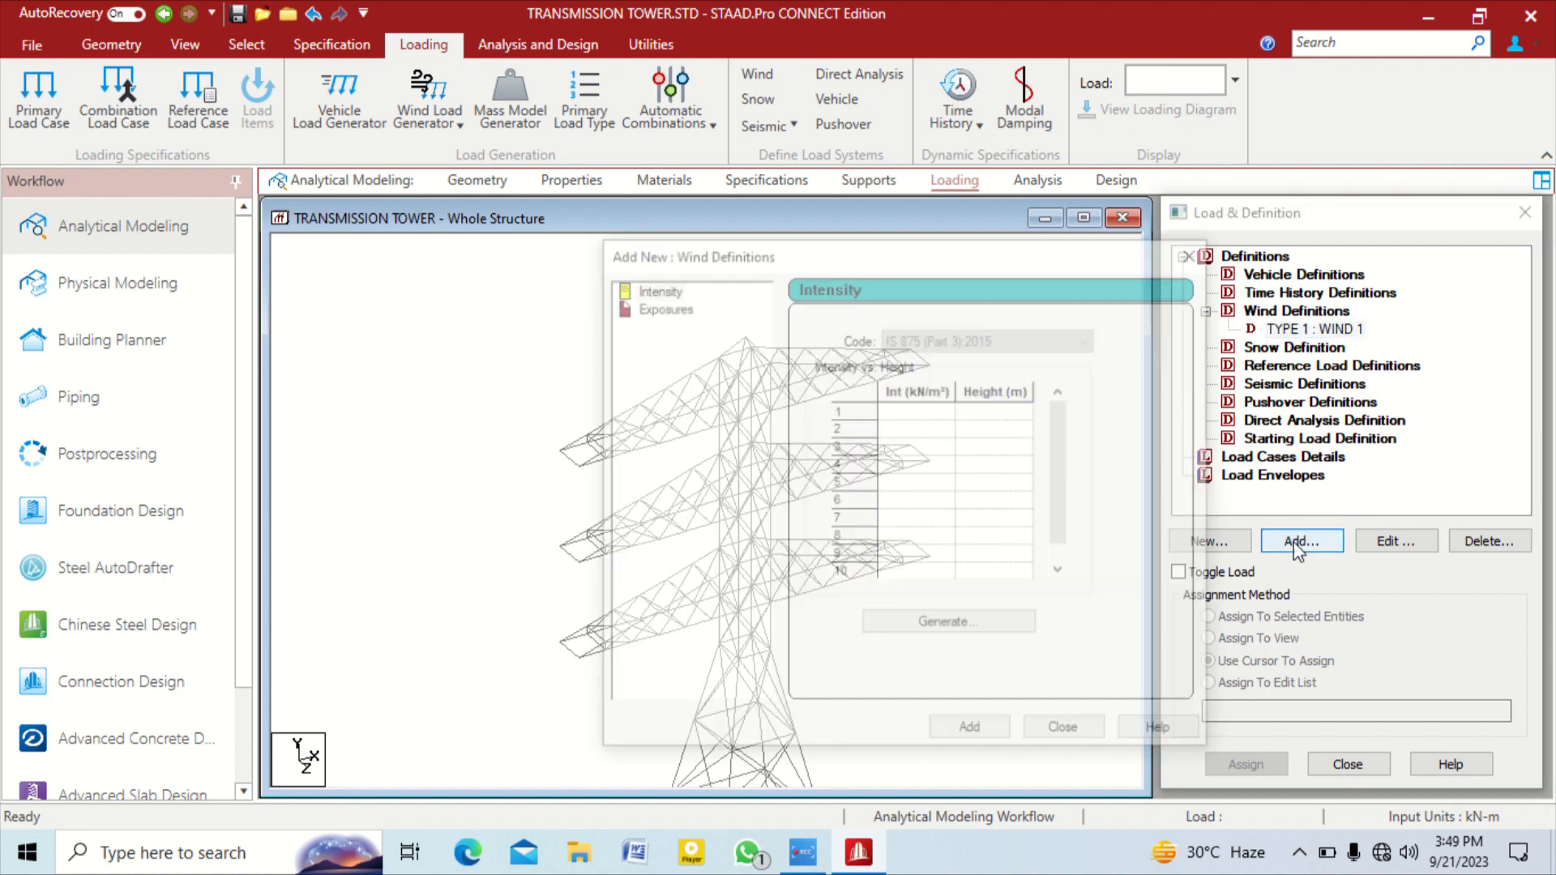
click(932, 626)
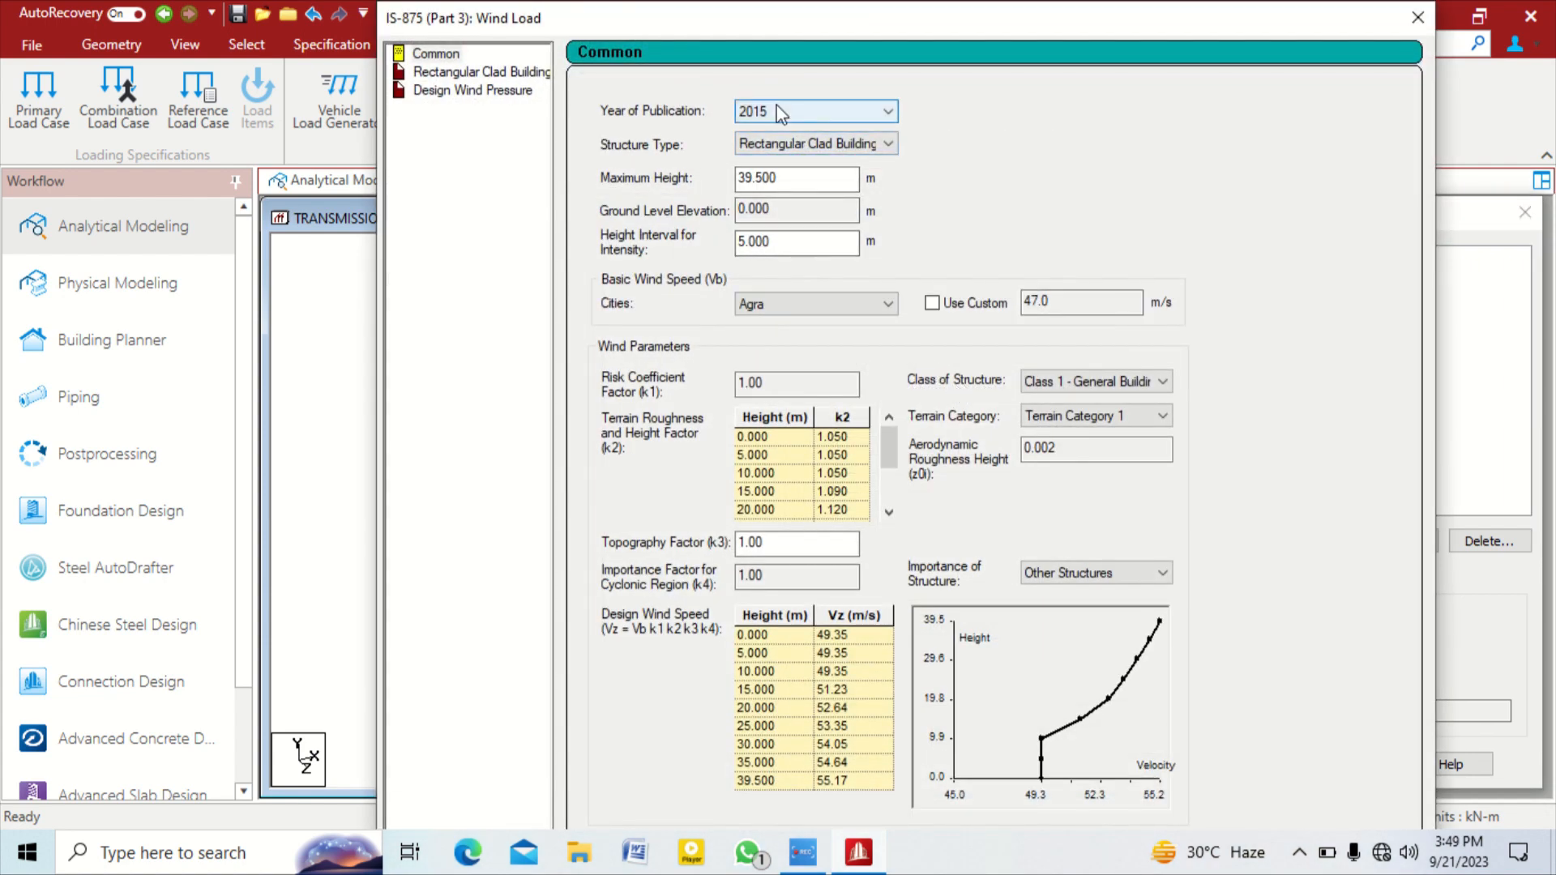
click(780, 112)
click(674, 138)
click(849, 146)
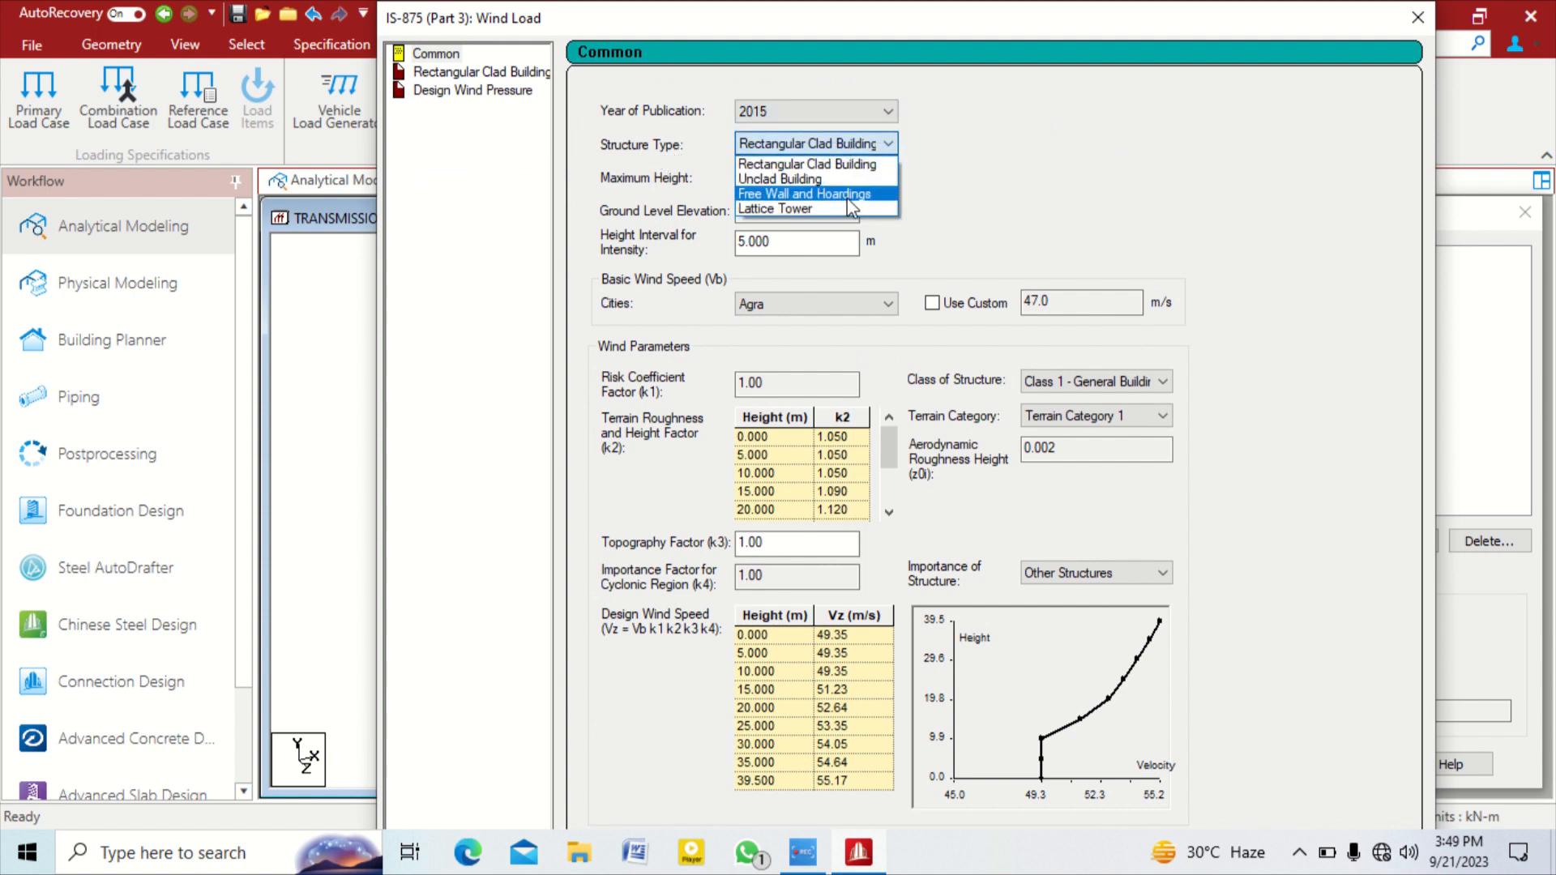
click(842, 209)
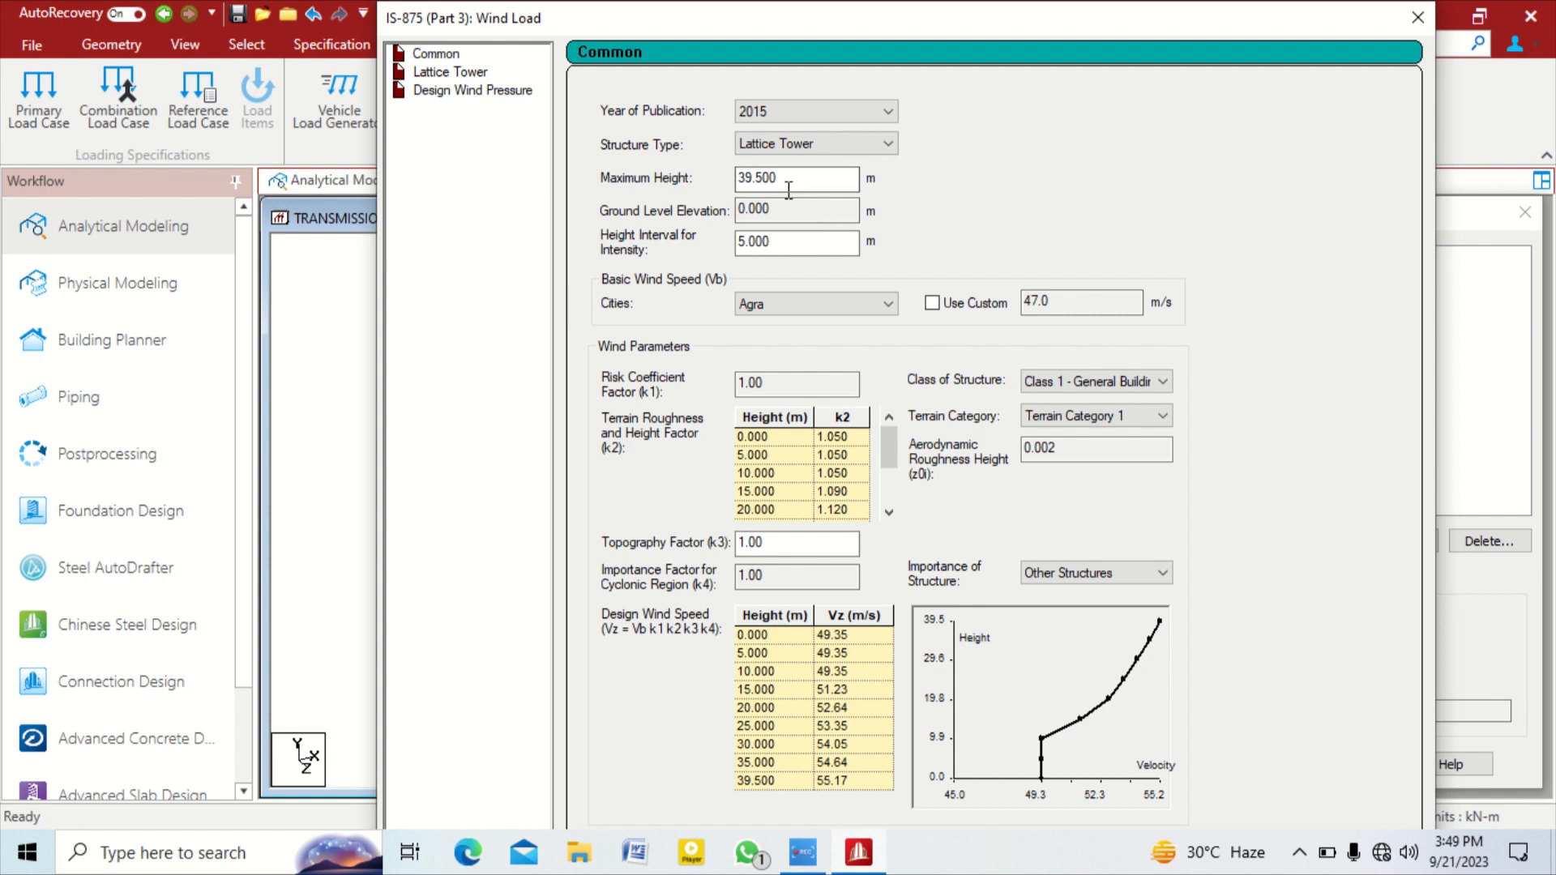
Set the wind city to Delhi and terrain category to 2, keeping structure class 1 and importance Other Structures
click(757, 305)
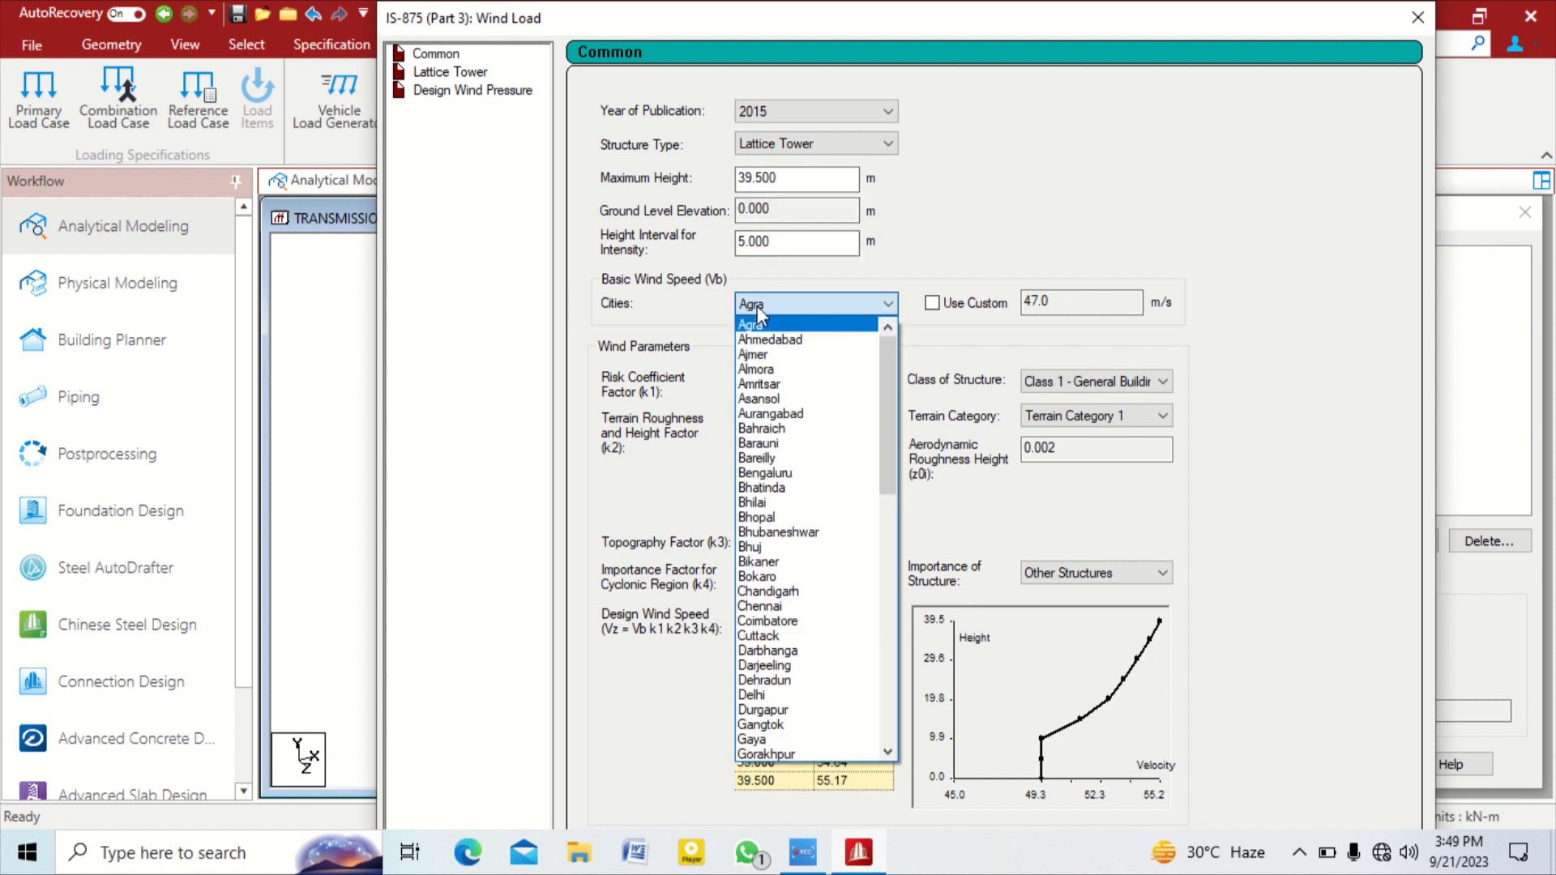
scroll(791, 467, down, 3)
click(798, 571)
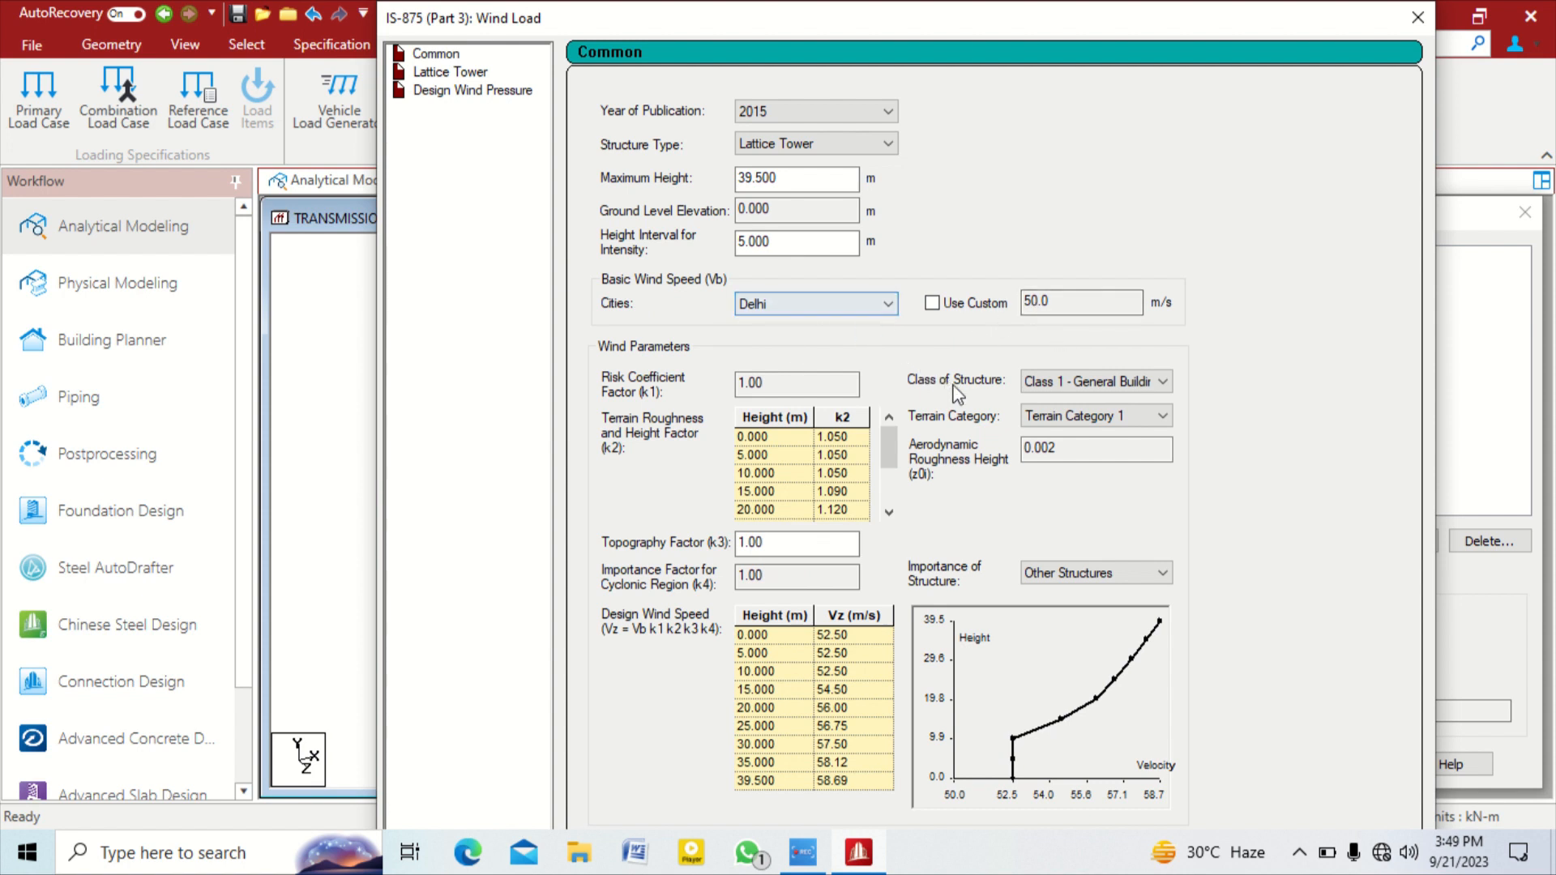
click(1071, 383)
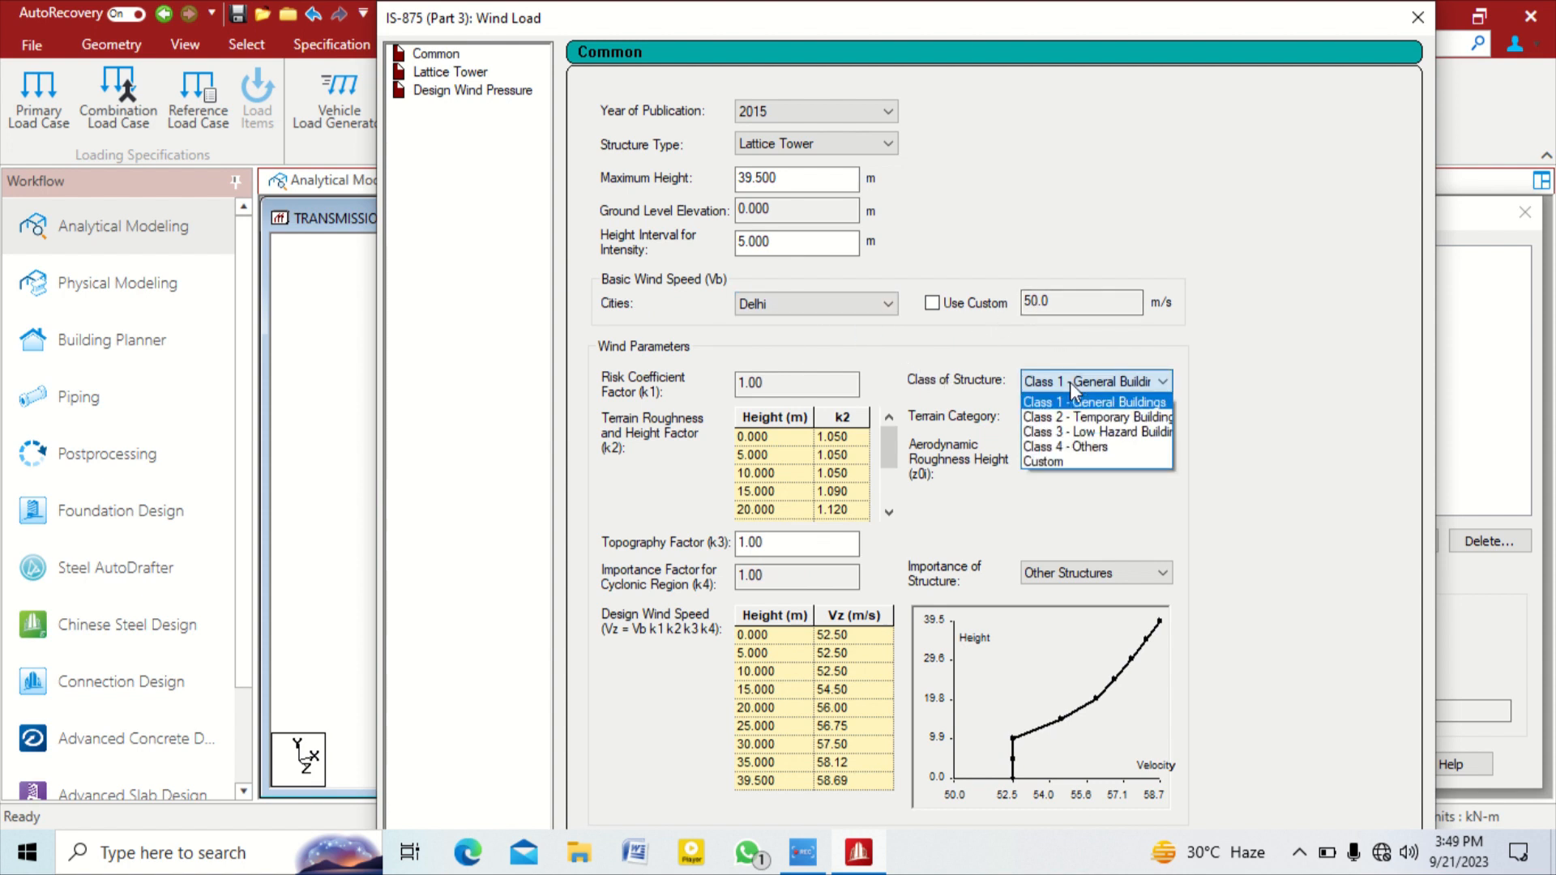
click(1069, 381)
click(1051, 417)
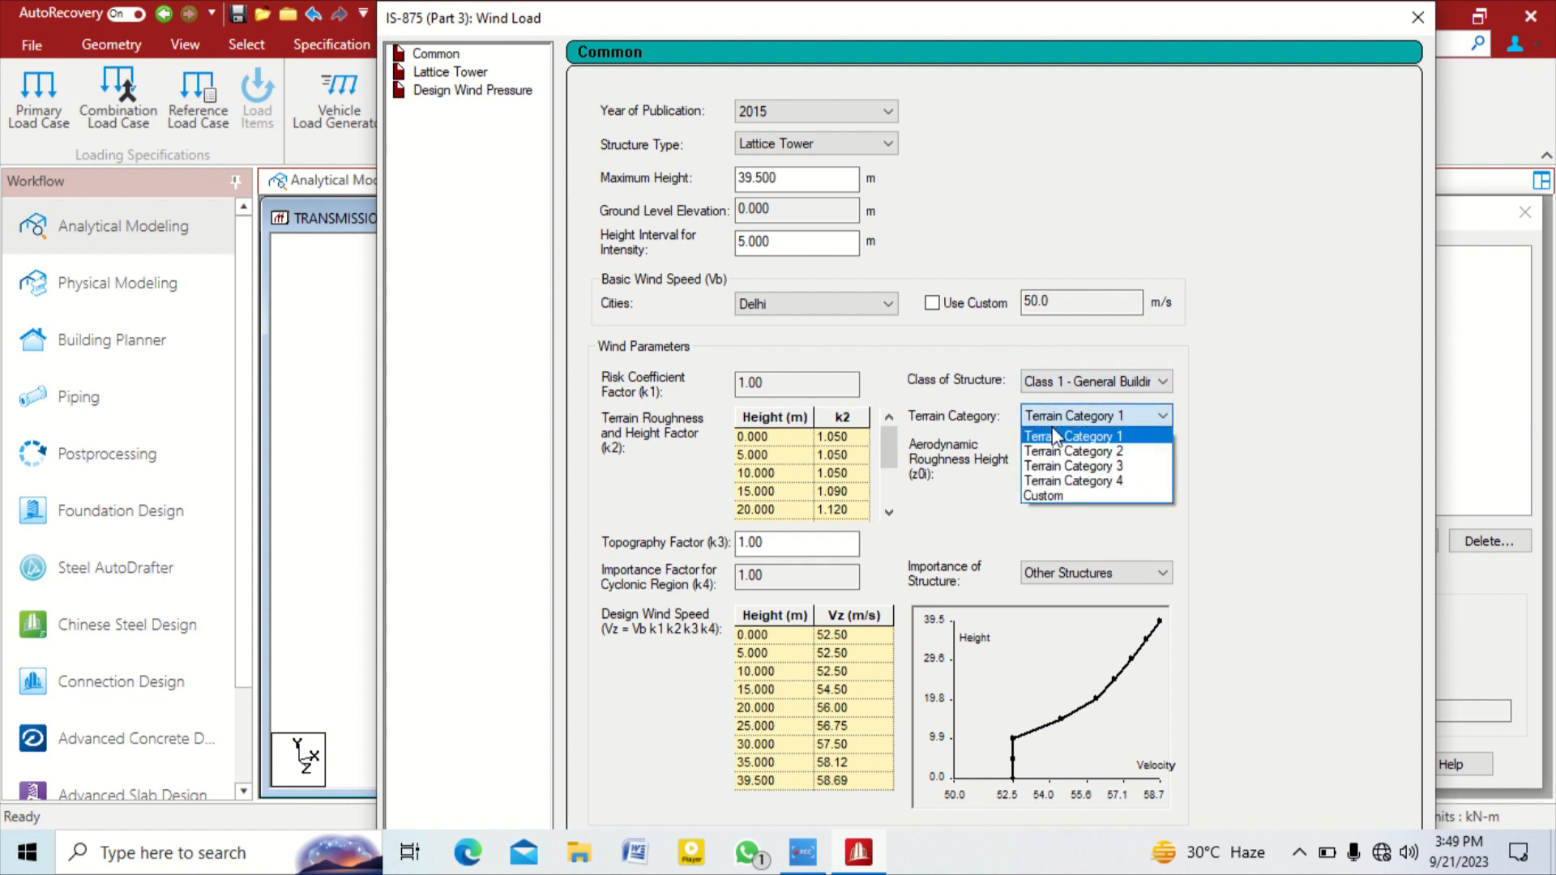
click(1061, 451)
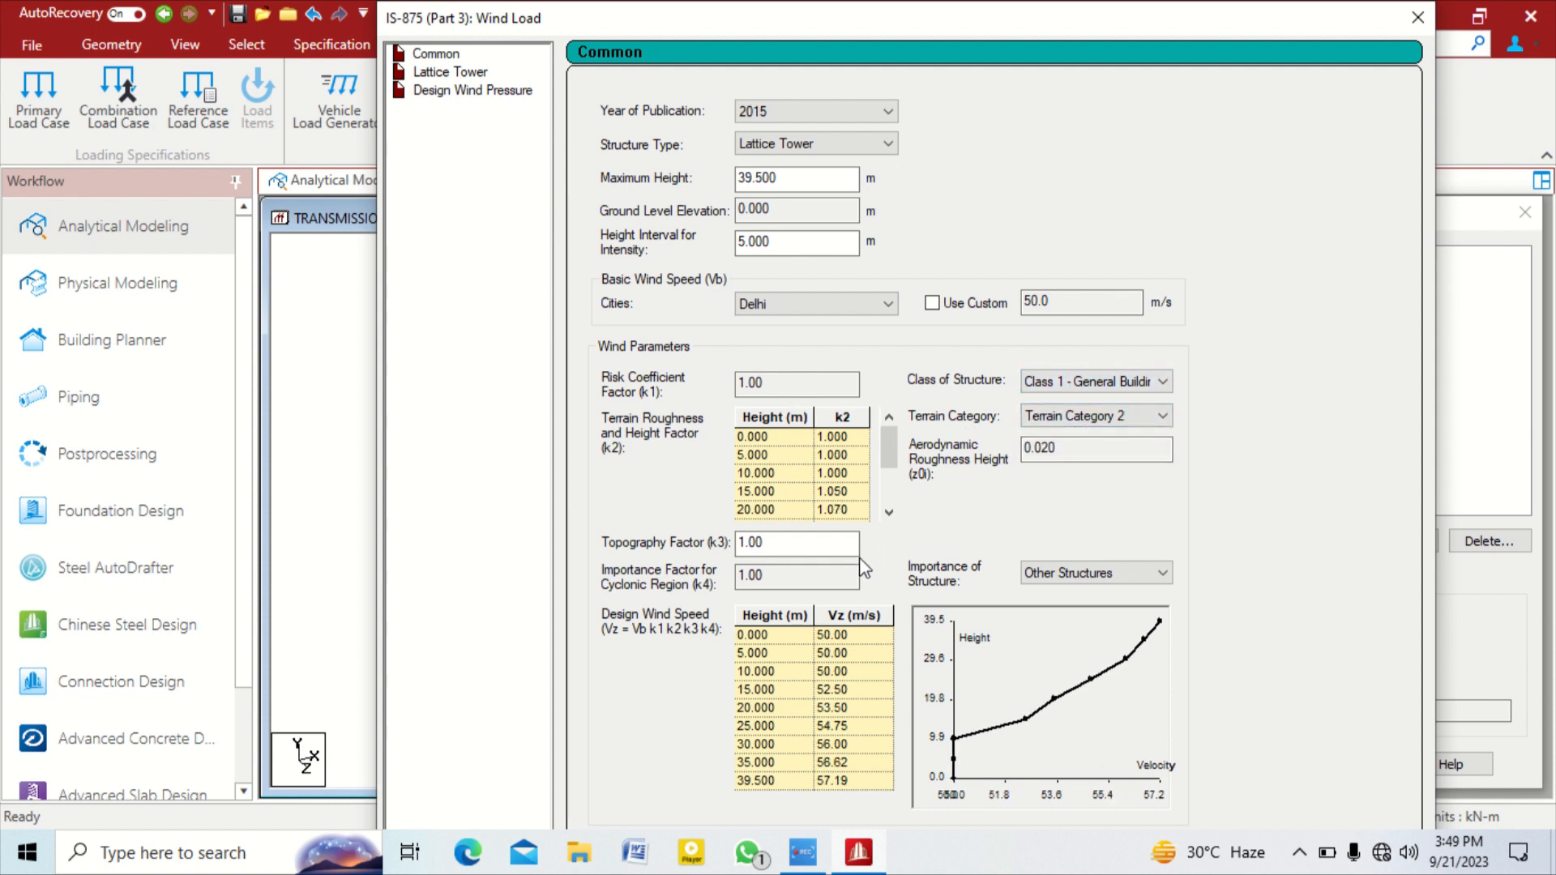
click(1046, 574)
click(1060, 575)
Set the design wind pressure factors to Kd 0.9, Ka 0.8 and Kc 0.9, and add the generated intensities to WIND 1
click(440, 77)
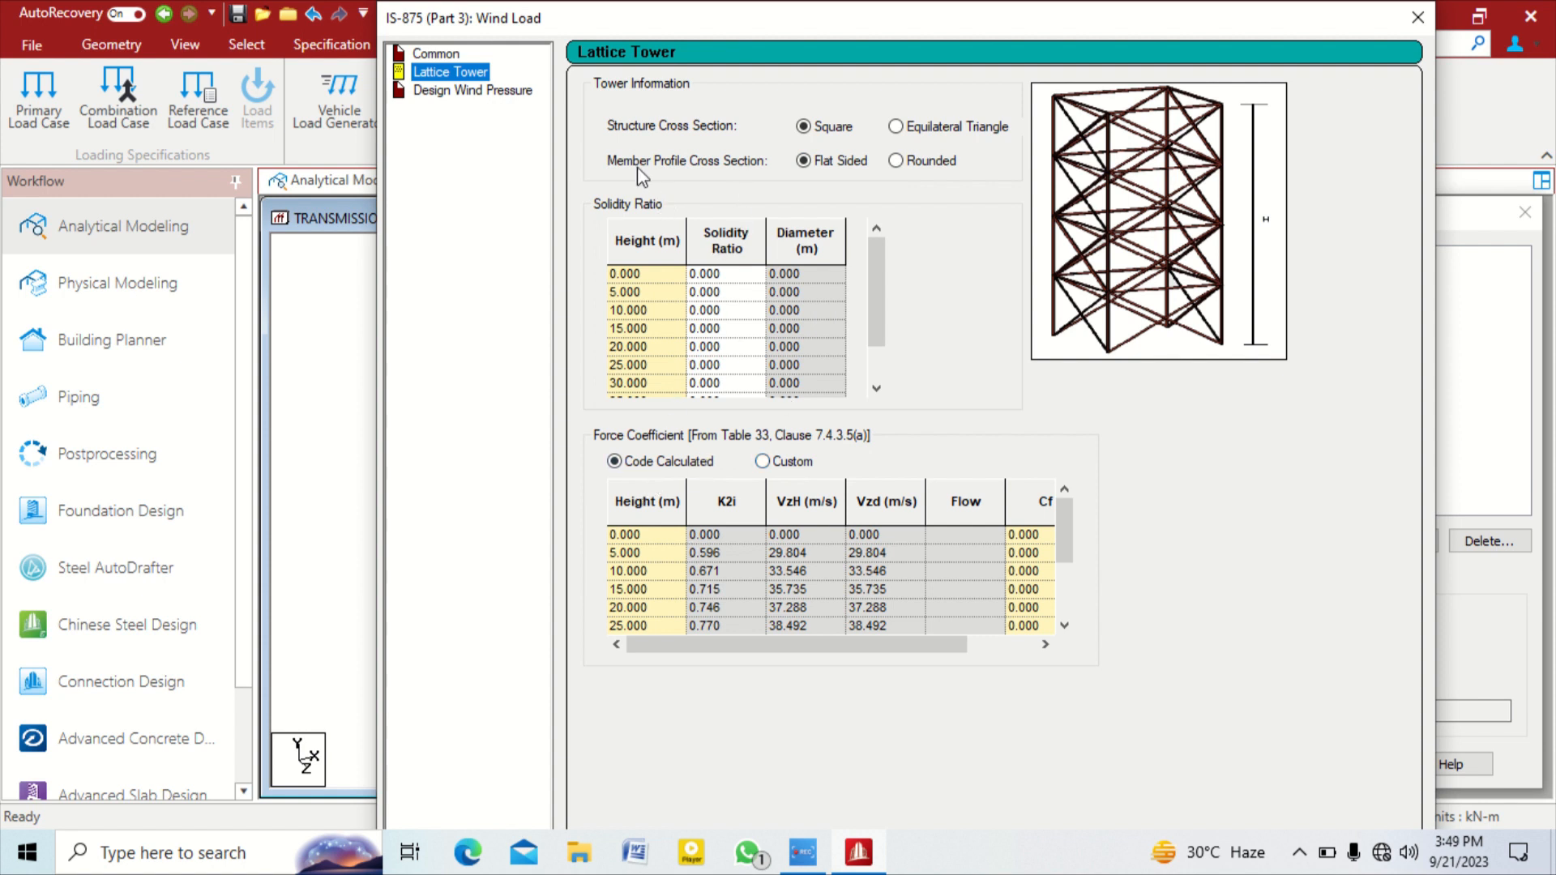
click(499, 90)
drag(835, 113, 778, 134)
text(0.9)
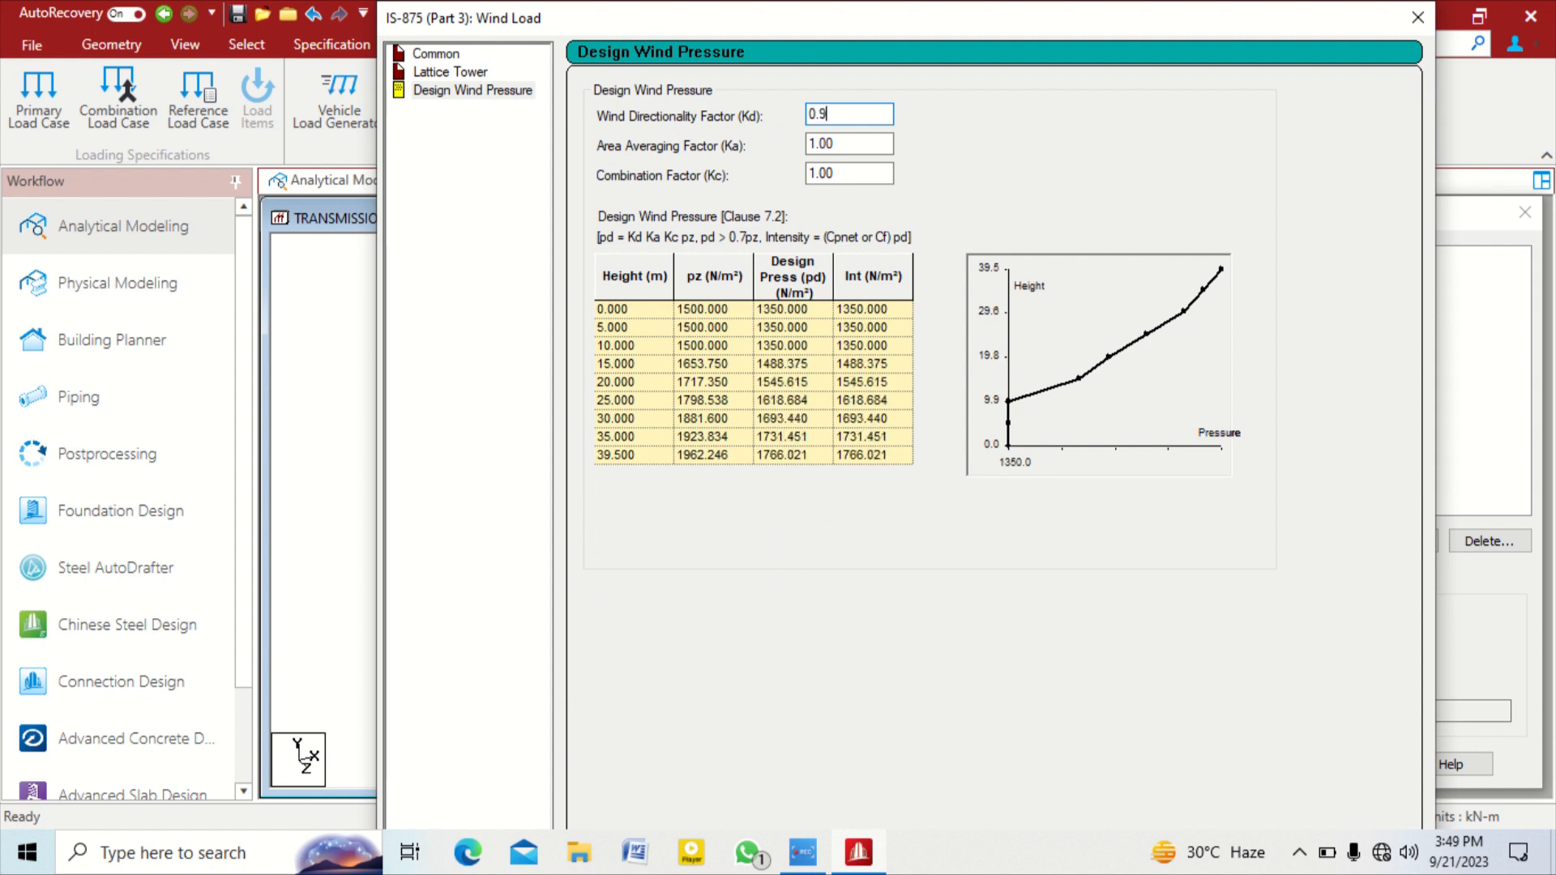
key(Tab)
text(0.8)
key(Tab)
text(0)
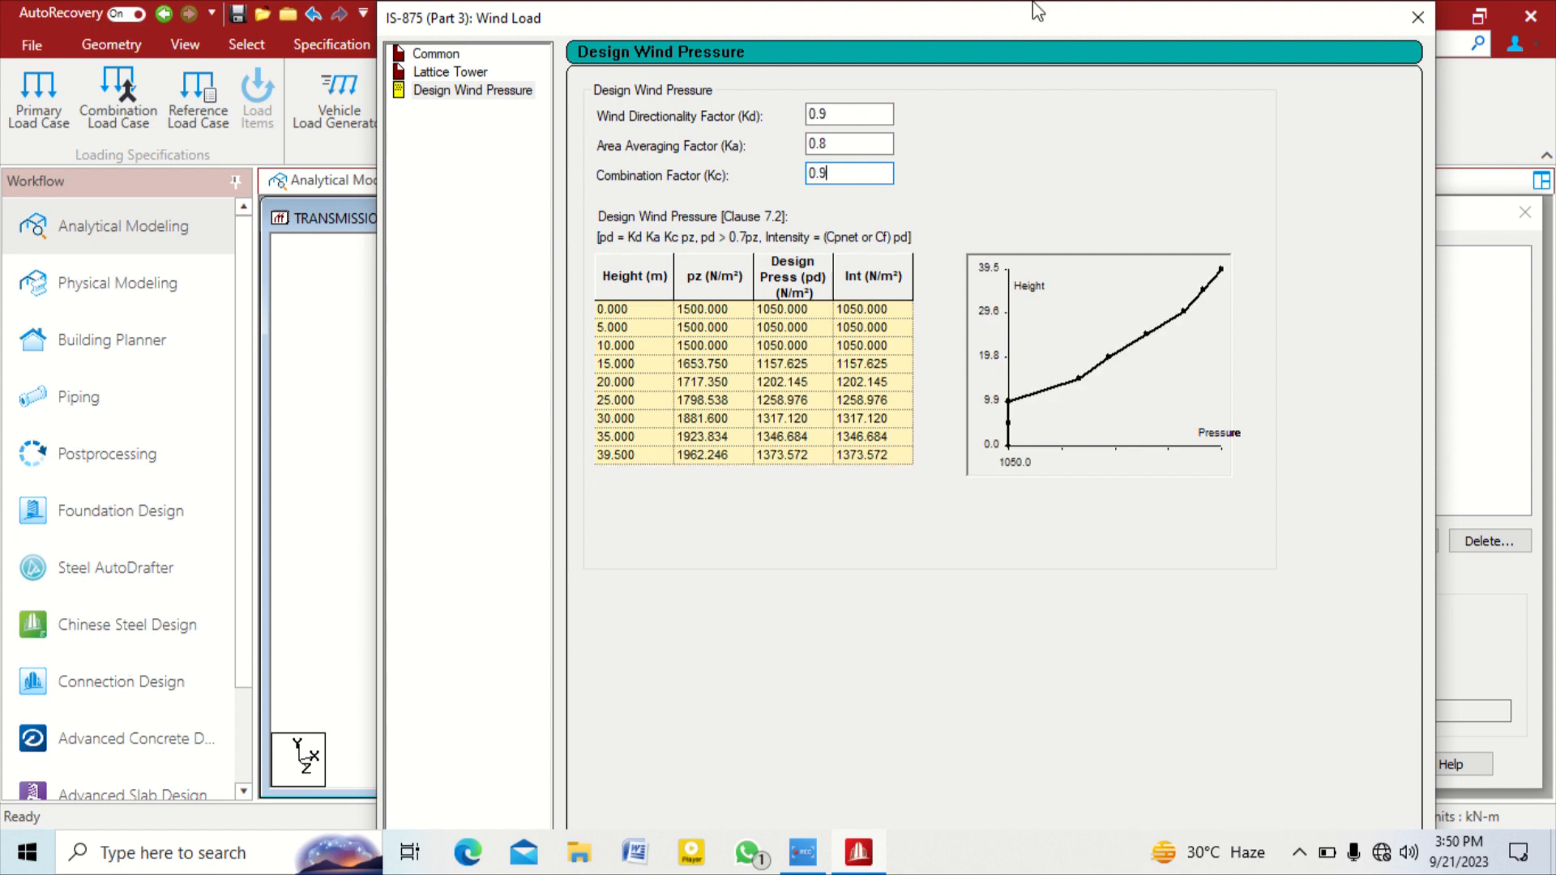
key(Return)
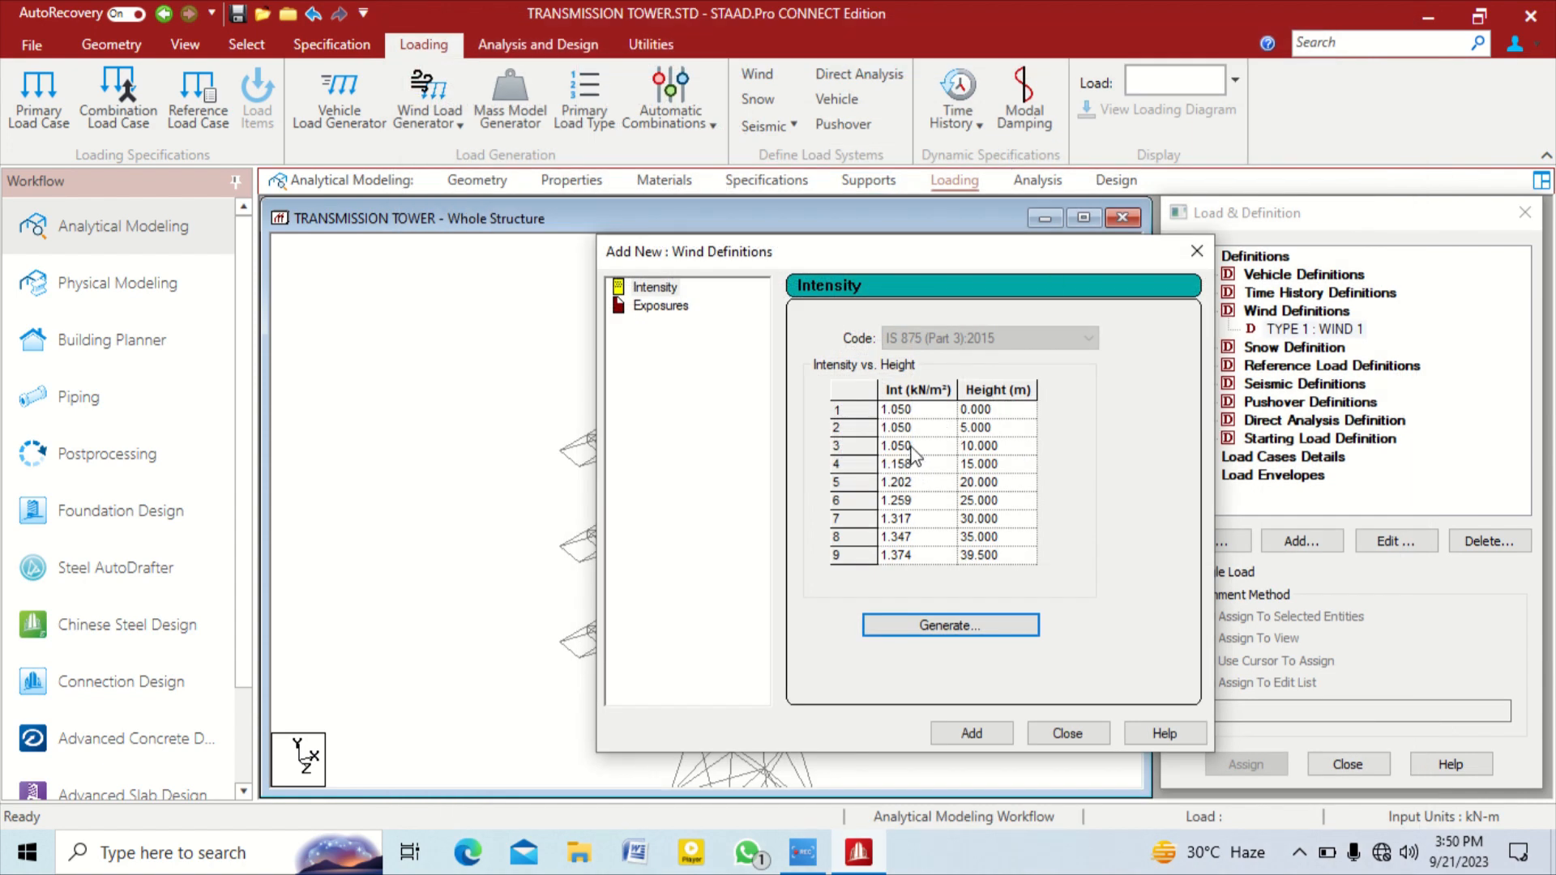
click(973, 733)
click(892, 622)
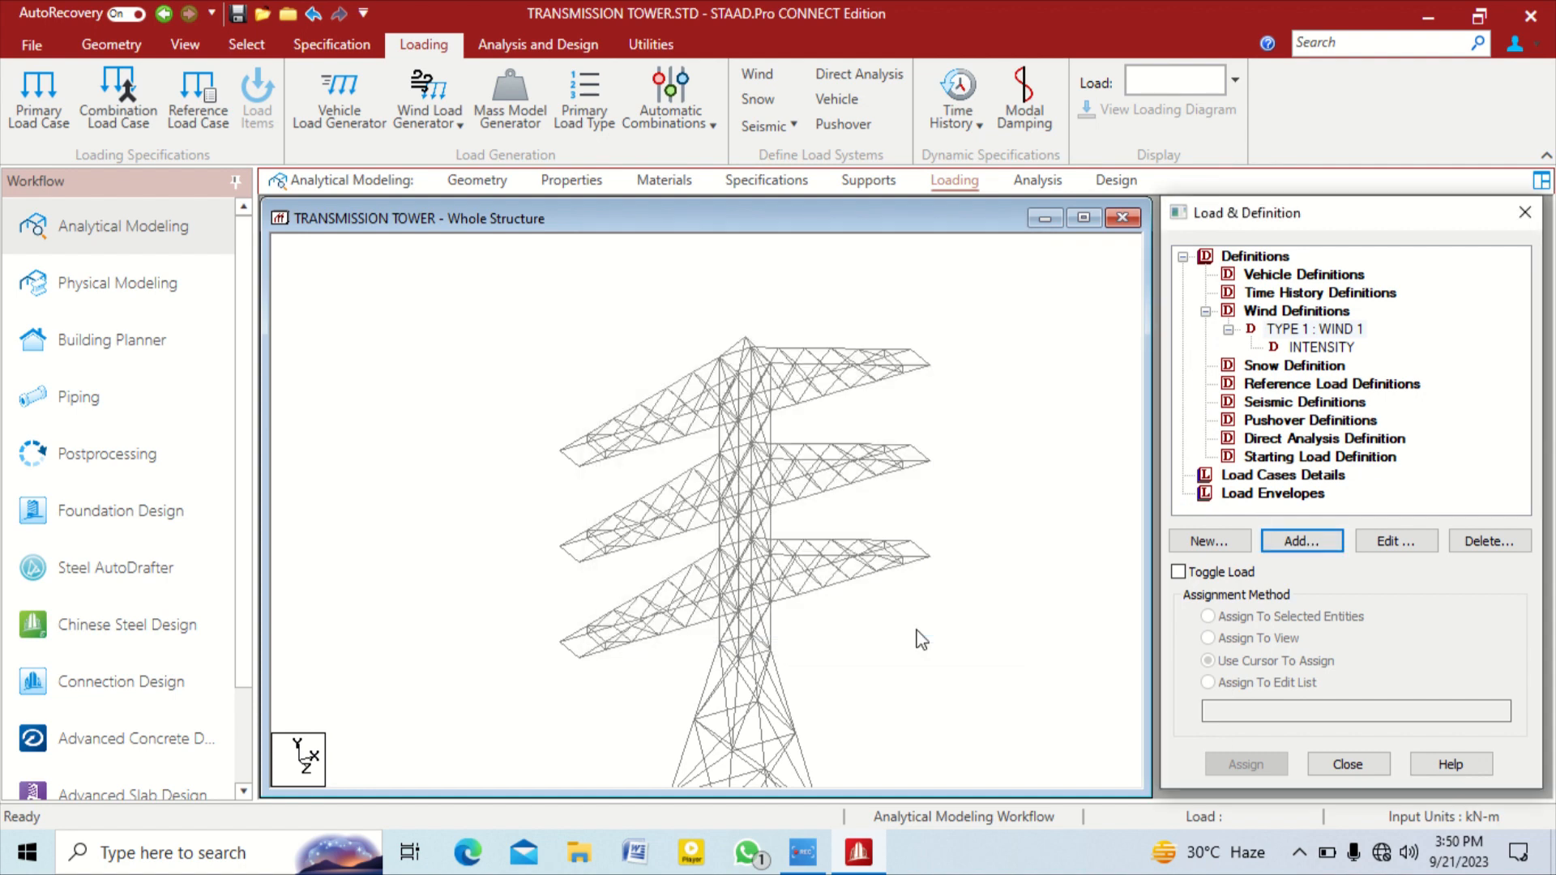
Start a seismic definition using the Indian IS 1893 (Part 1):2016 code and set the zone factor city to Delhi
click(1292, 406)
click(1320, 539)
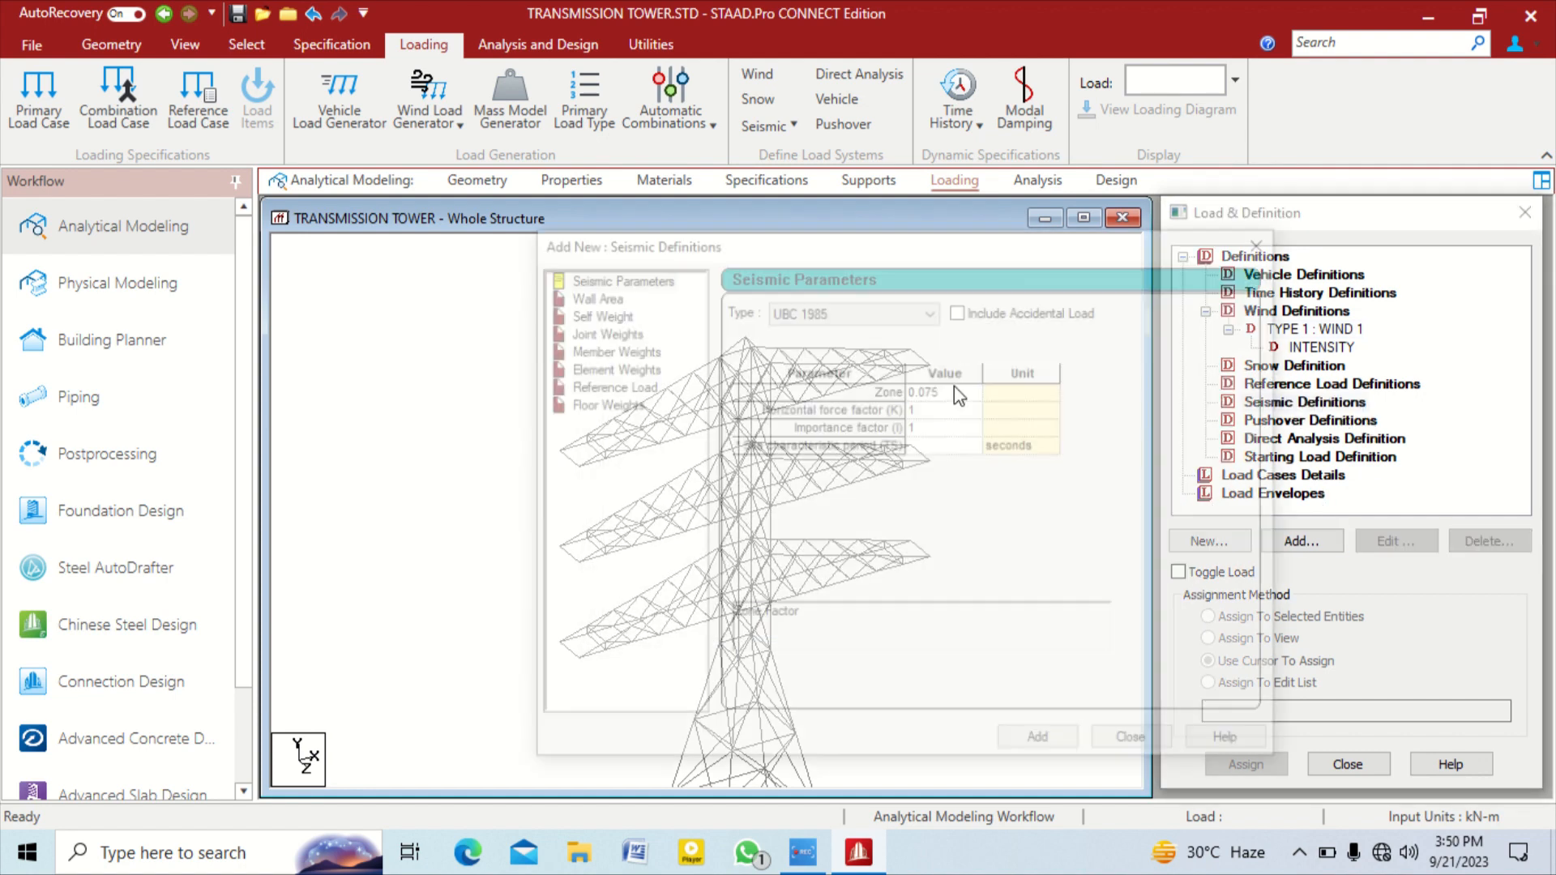
click(931, 309)
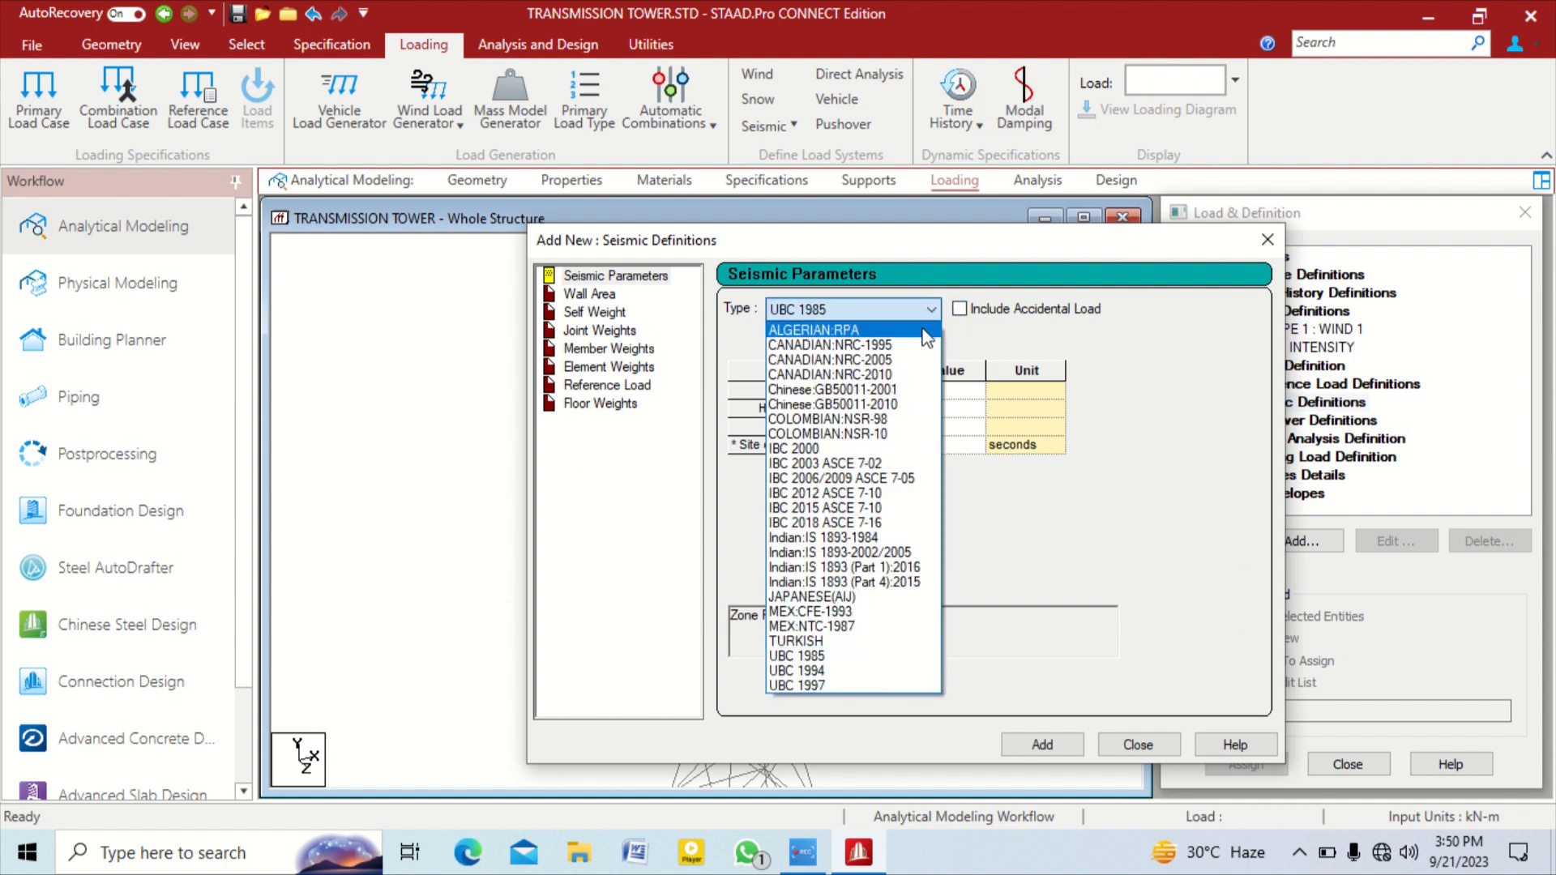
click(873, 564)
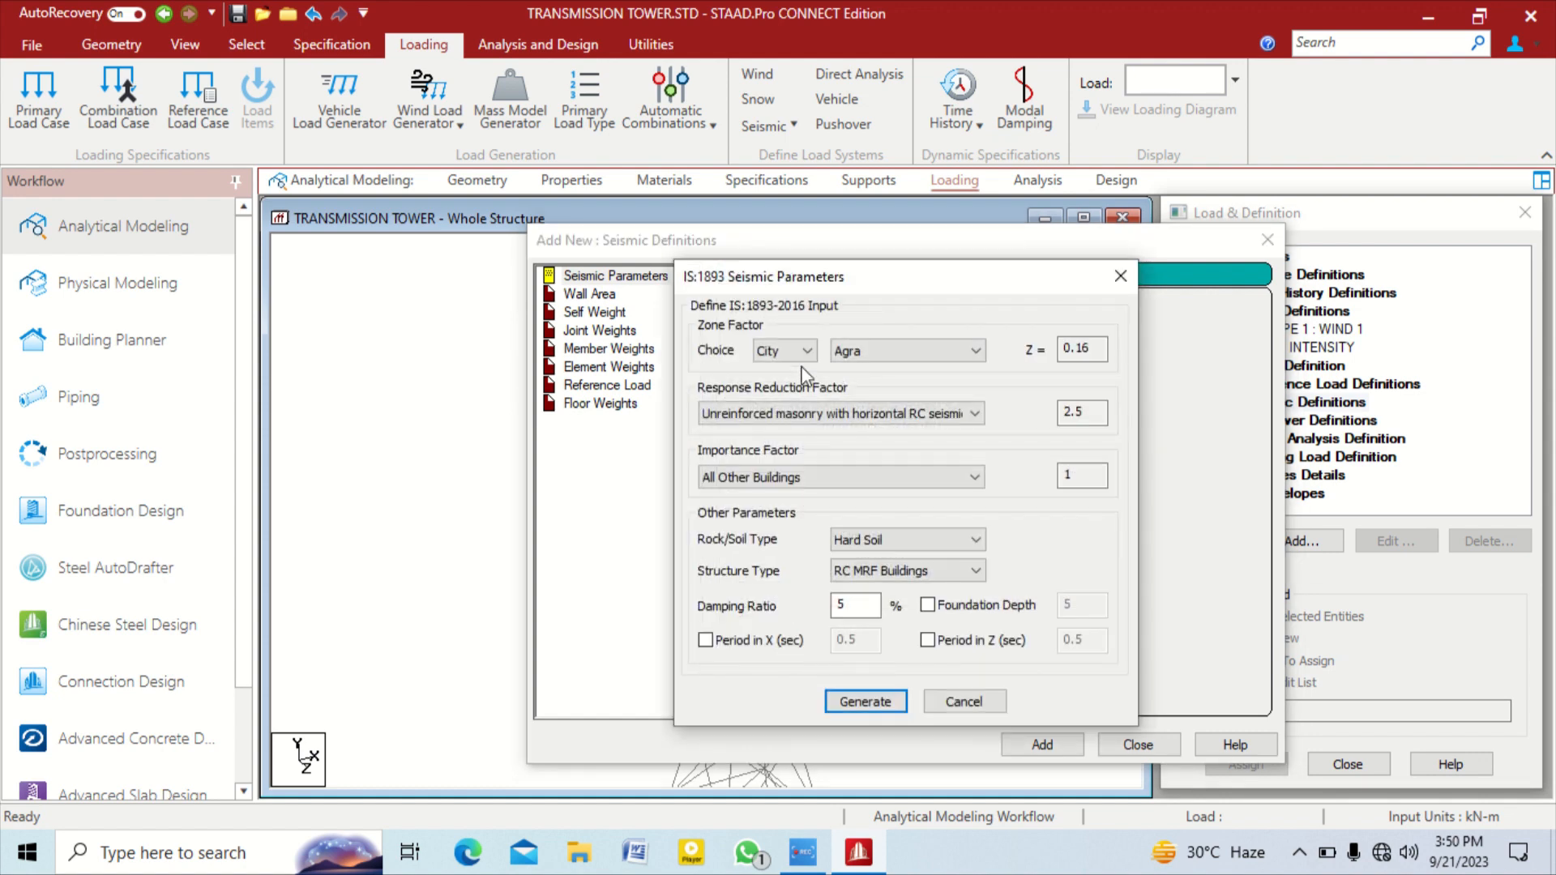
click(923, 350)
scroll(875, 648, down, 2)
click(865, 779)
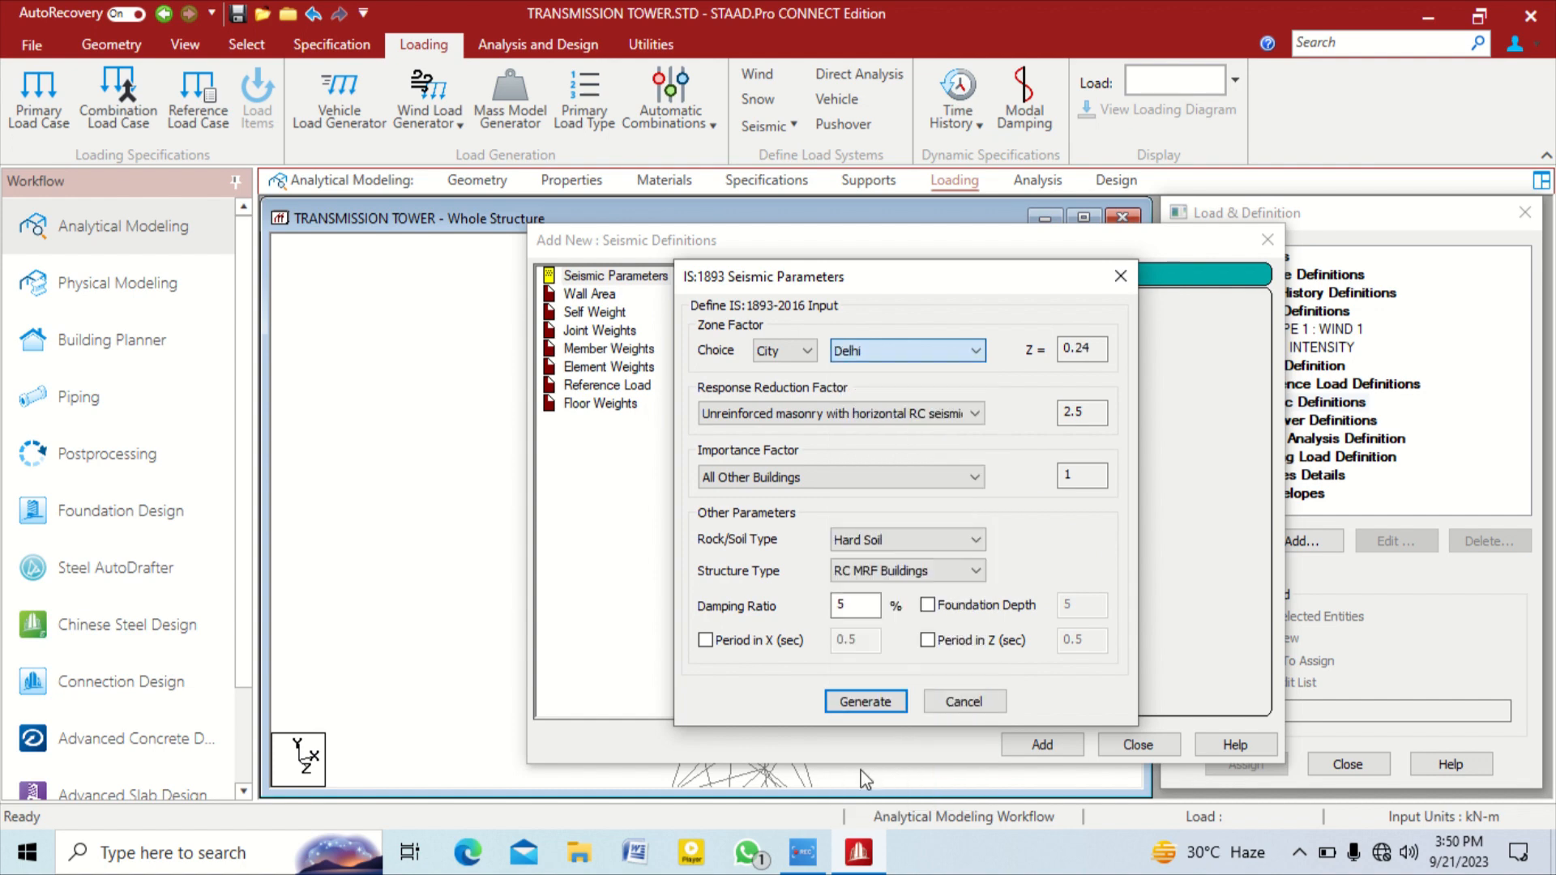
Set the response reduction factor to steel buildings with Ordinary Moment Resisting Frame, with importance factor All Other Buildings
click(802, 415)
scroll(798, 519, up, 1)
scroll(802, 514, up, 1)
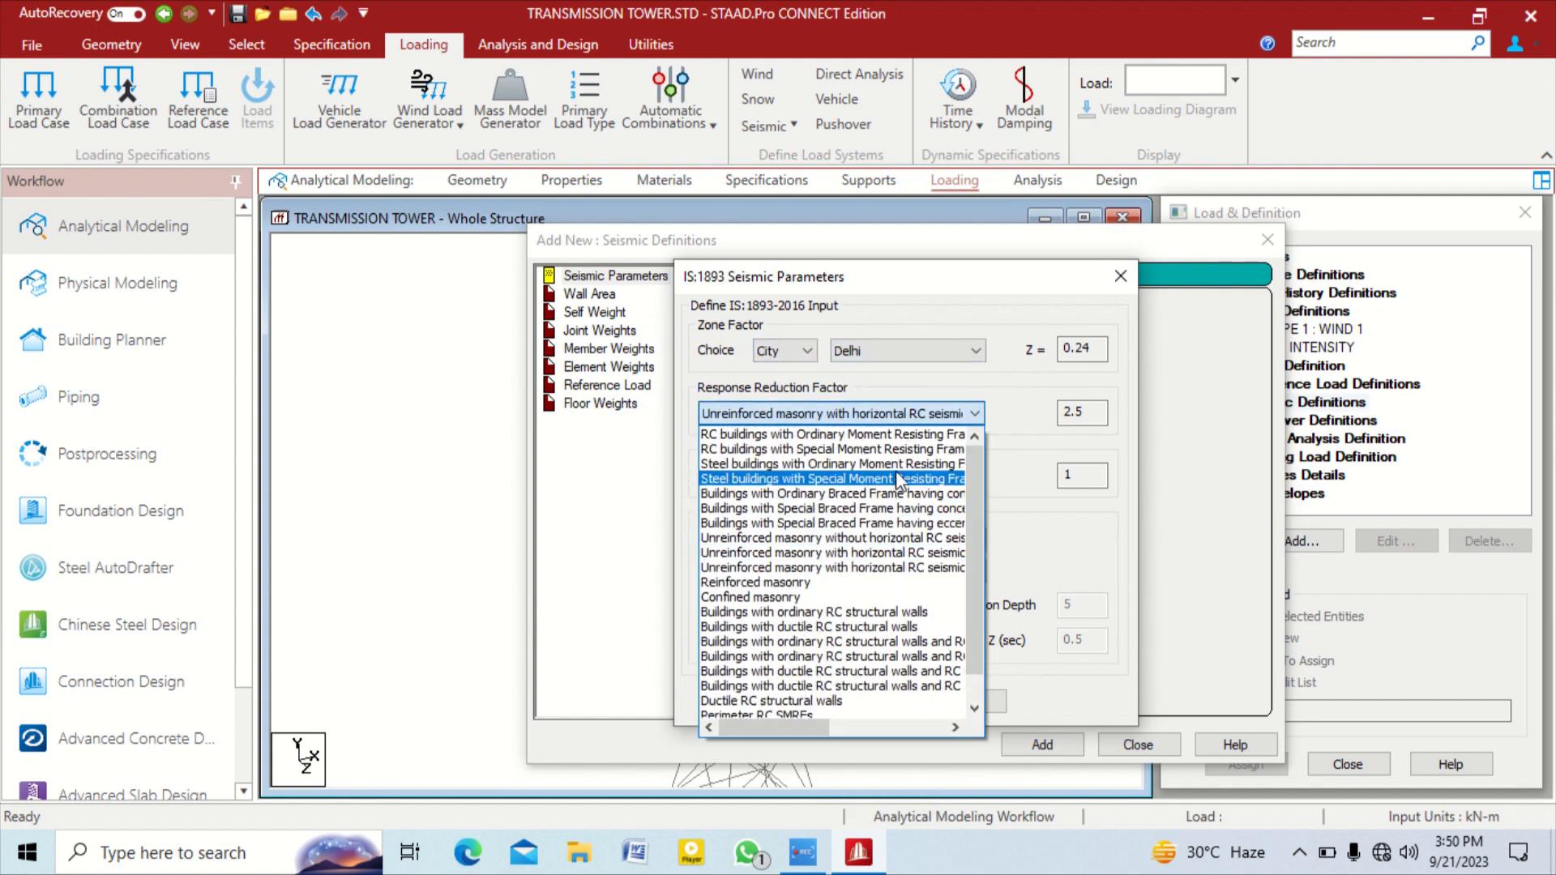
click(906, 466)
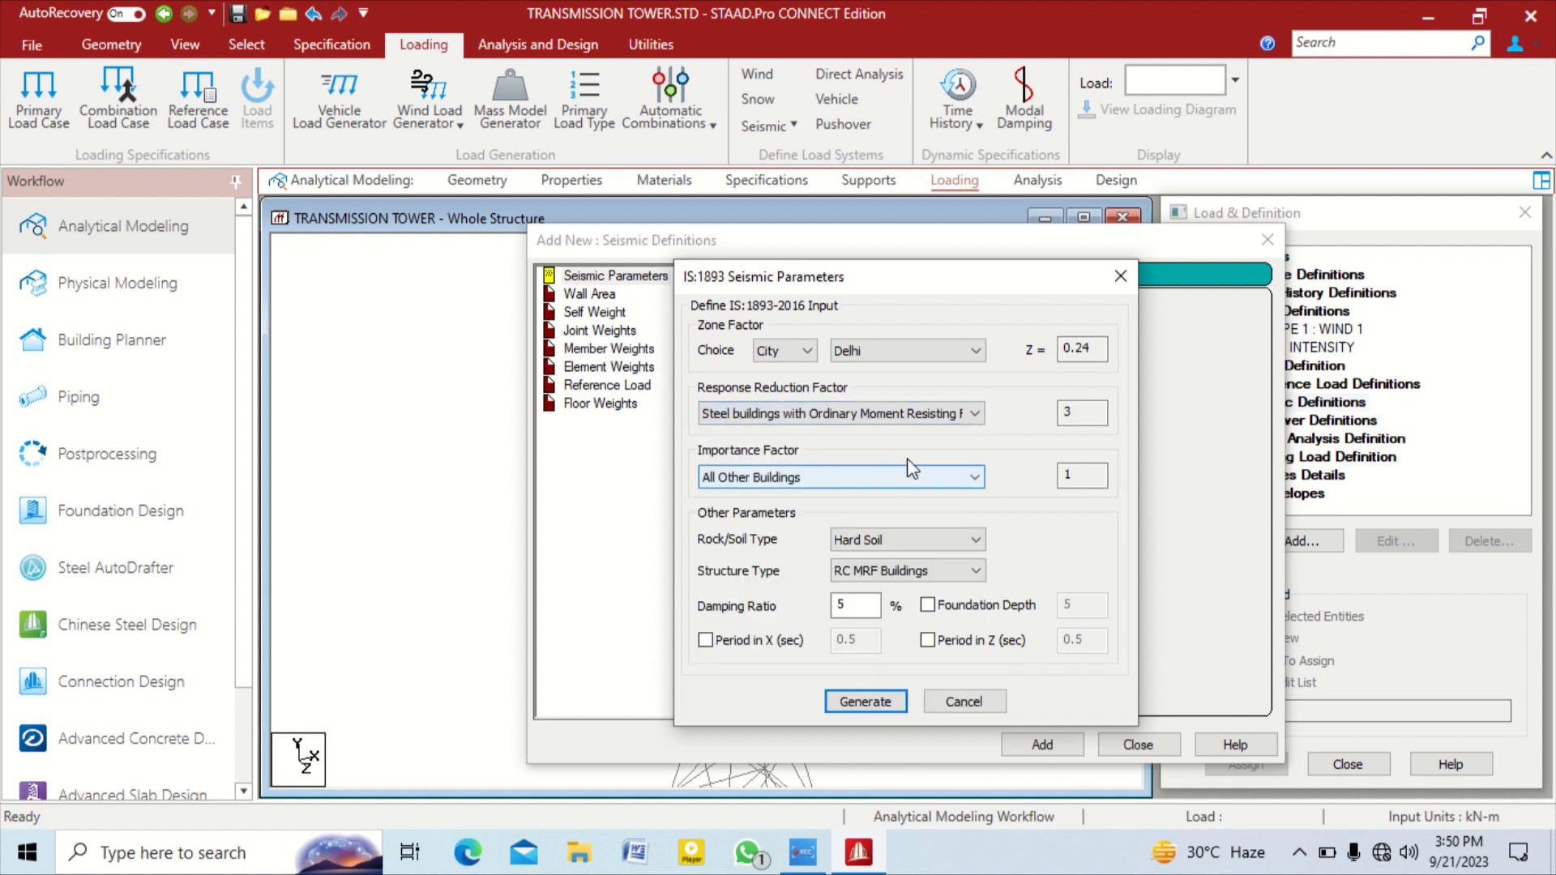
click(872, 477)
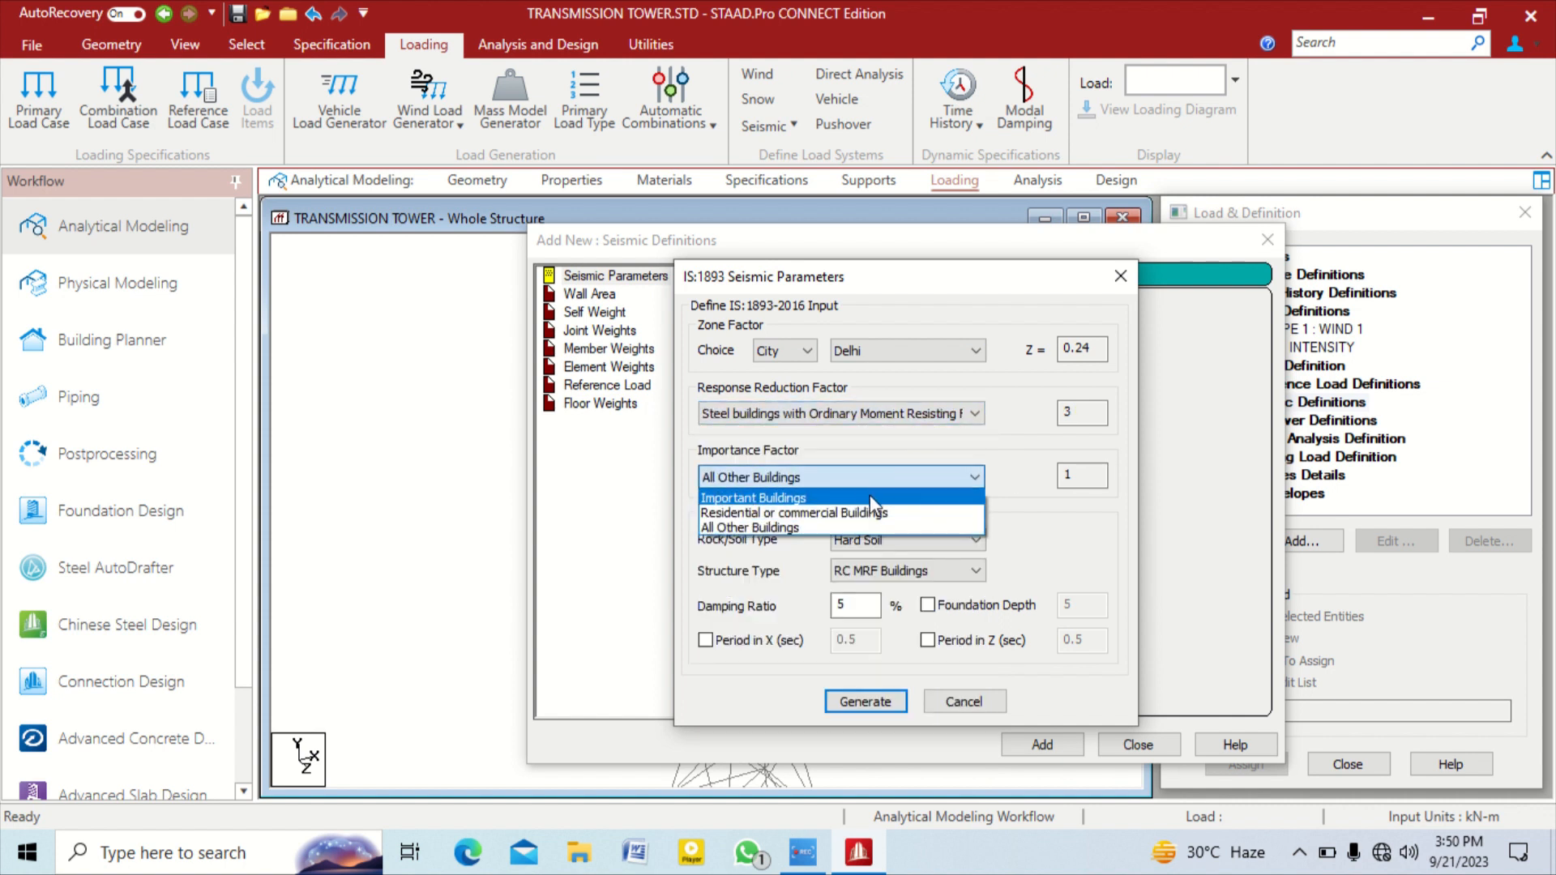
click(868, 527)
Set the seismic rock/soil type to Medium Soil and the structure type to All other Buildings
click(871, 539)
click(865, 574)
click(887, 570)
scroll(891, 612, down, 2)
scroll(894, 617, up, 2)
scroll(898, 623, down, 2)
click(899, 622)
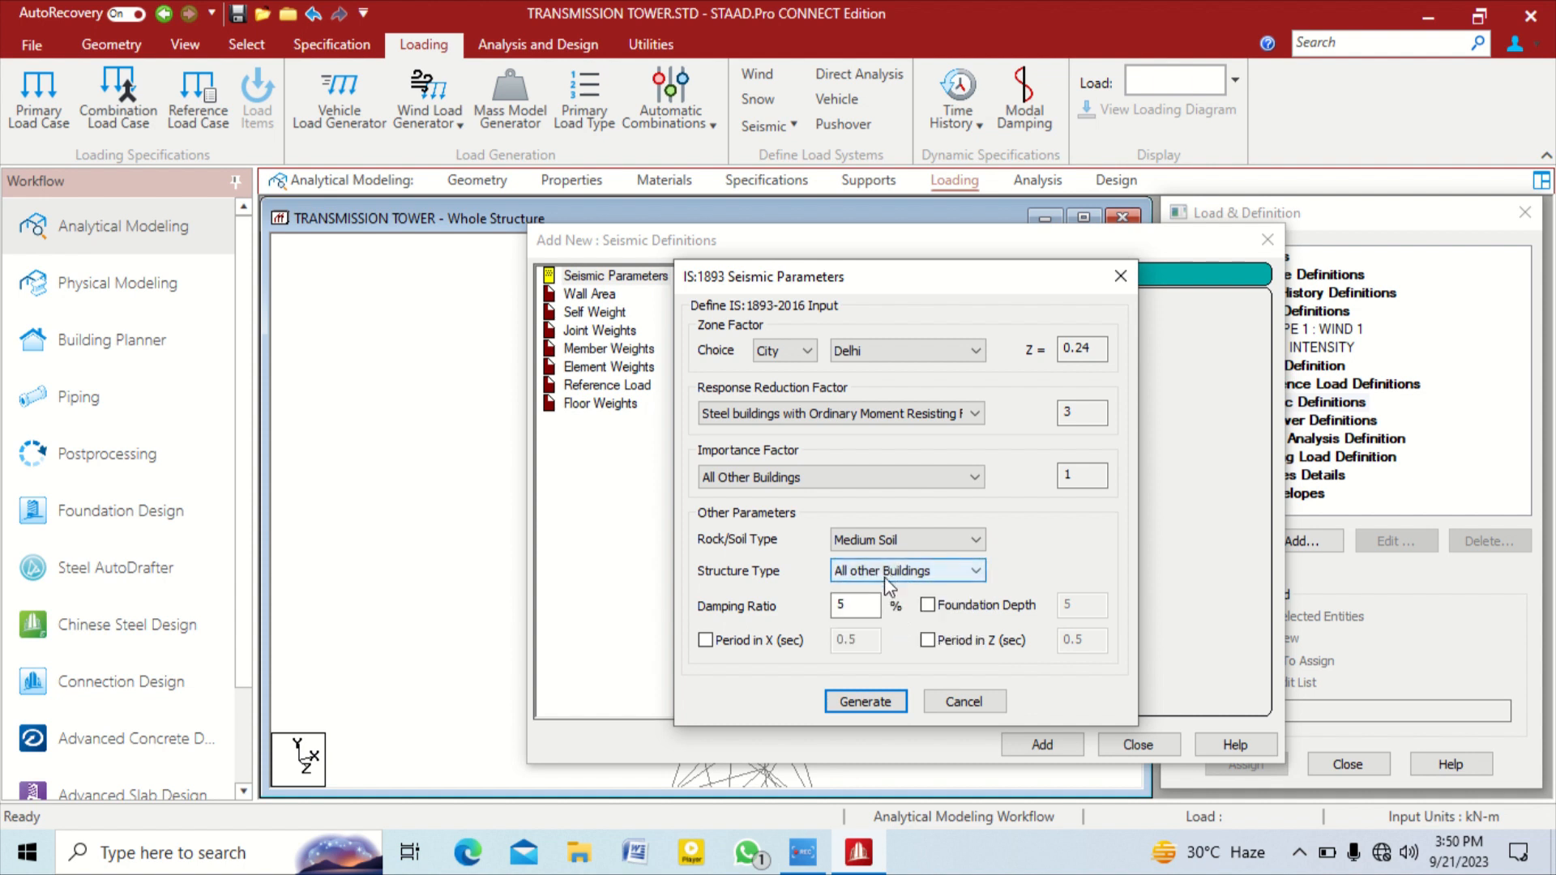
Set the damping ratio to 1%, generate the IS 1893 parameters and add them to the seismic definition
double_click(877, 609)
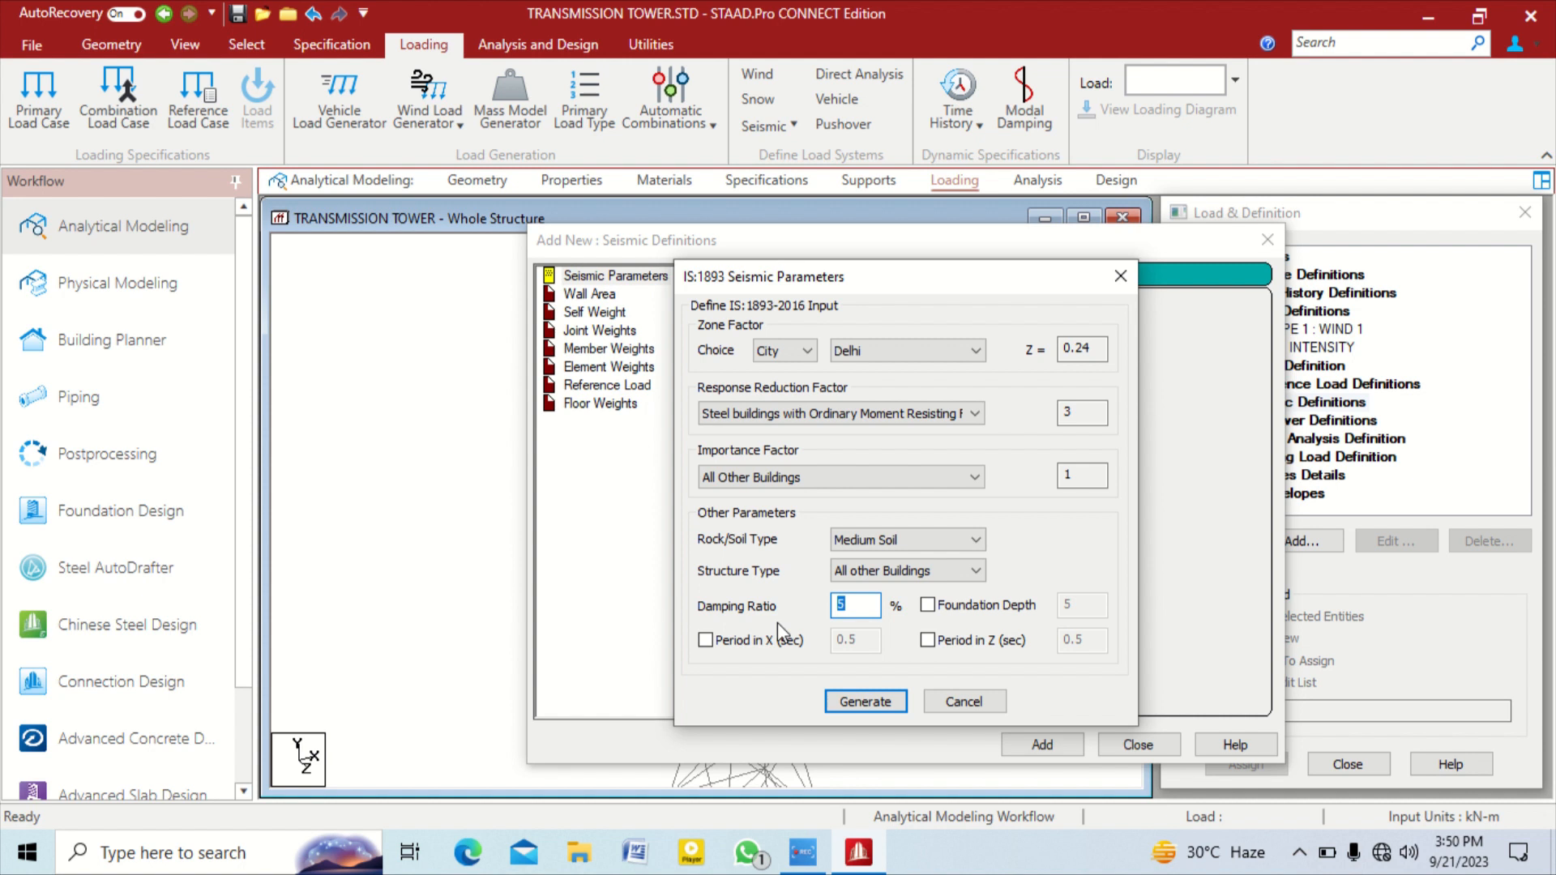
text(1)
drag(876, 295, 840, 282)
drag(586, 186, 561, 179)
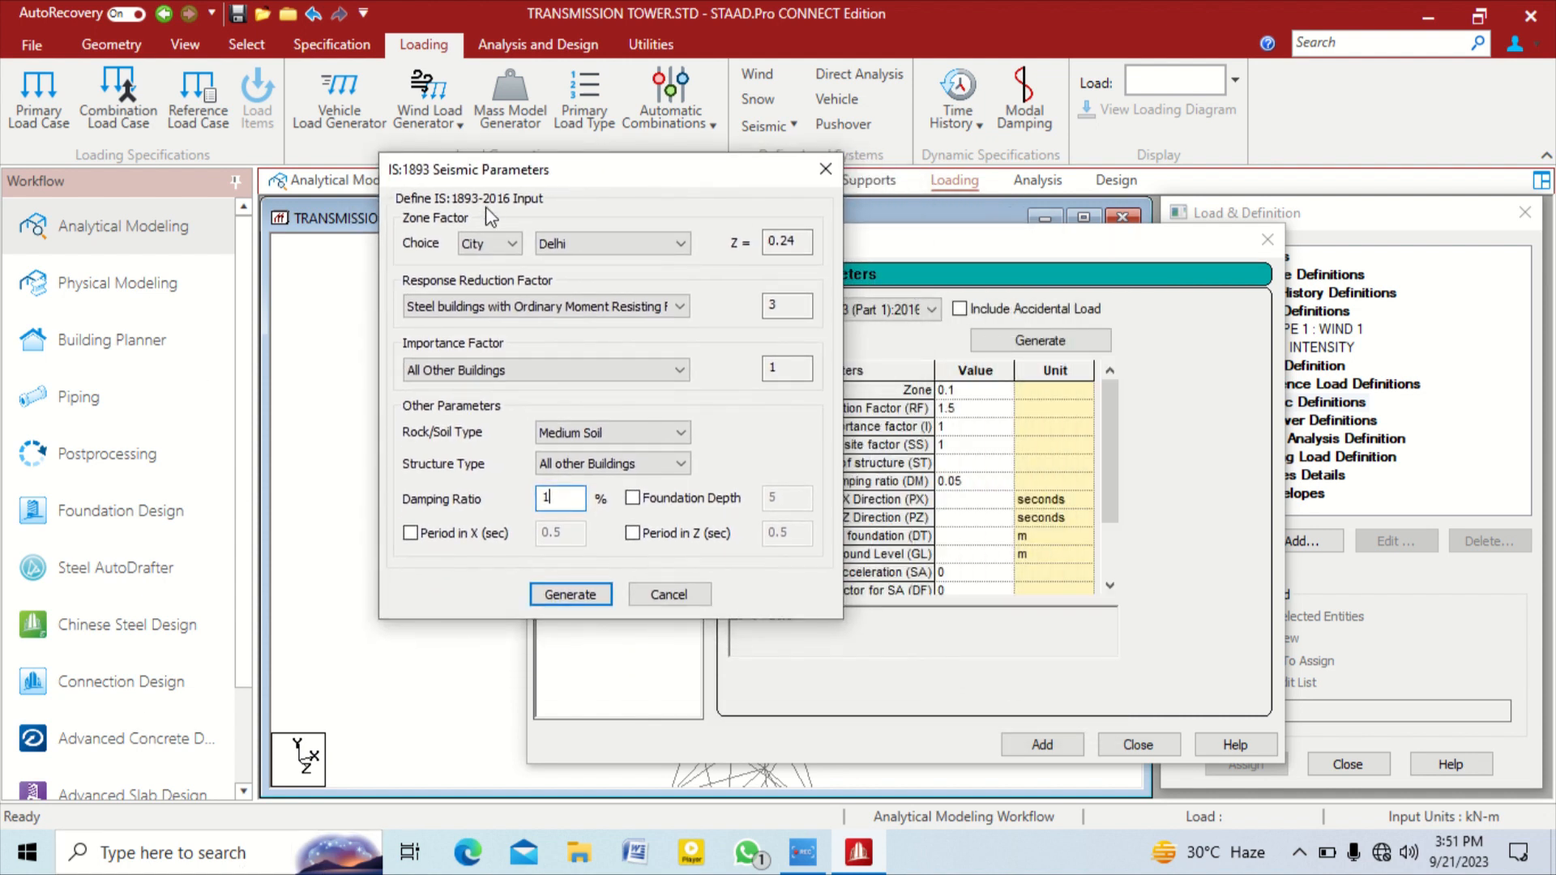
click(589, 596)
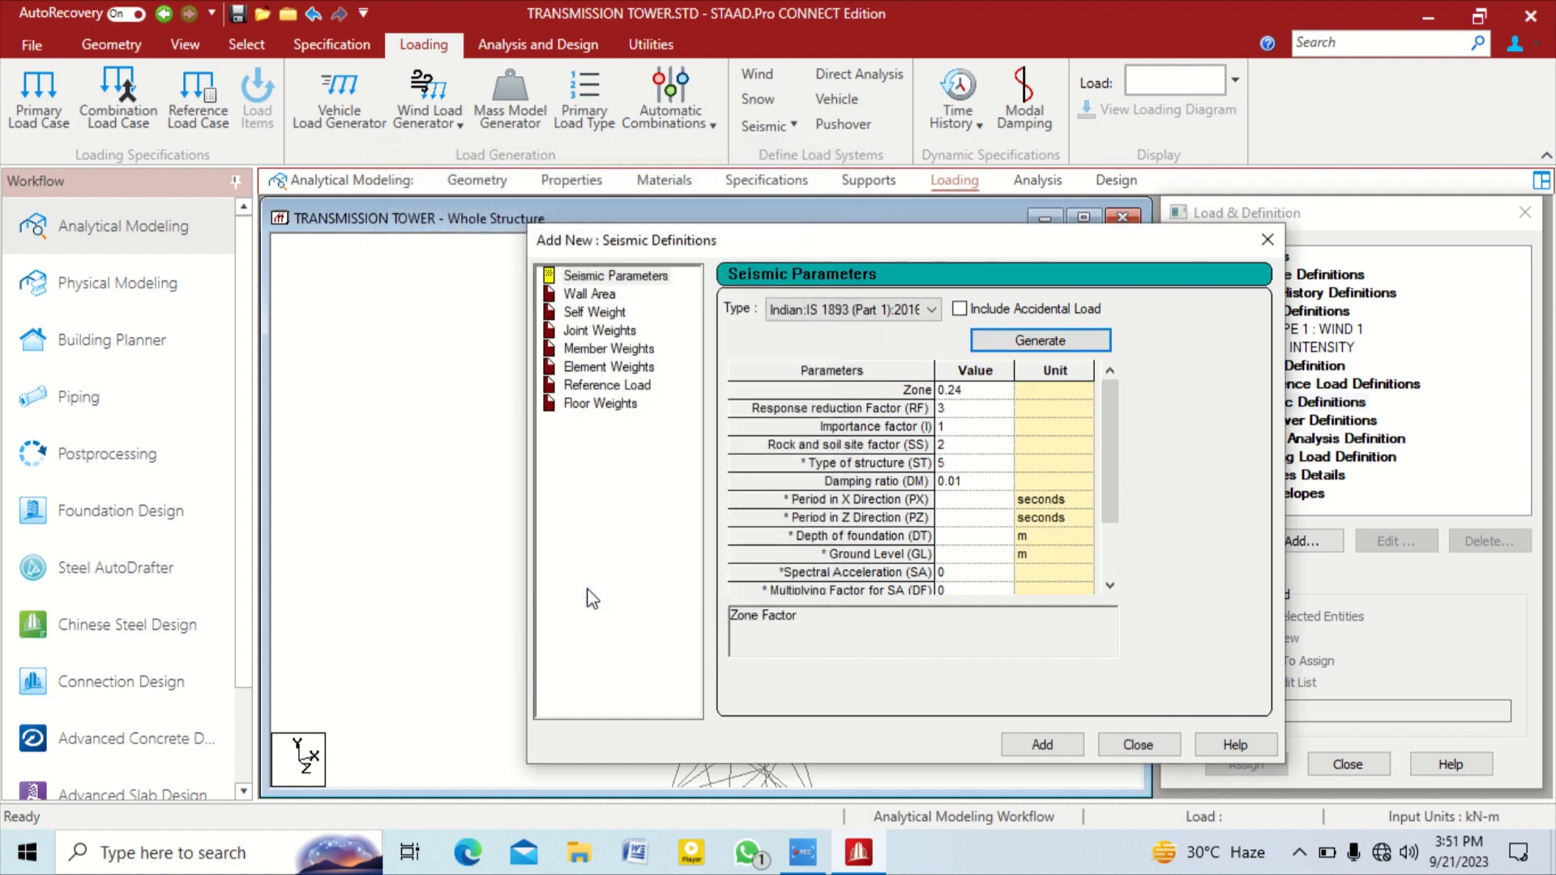
click(1042, 747)
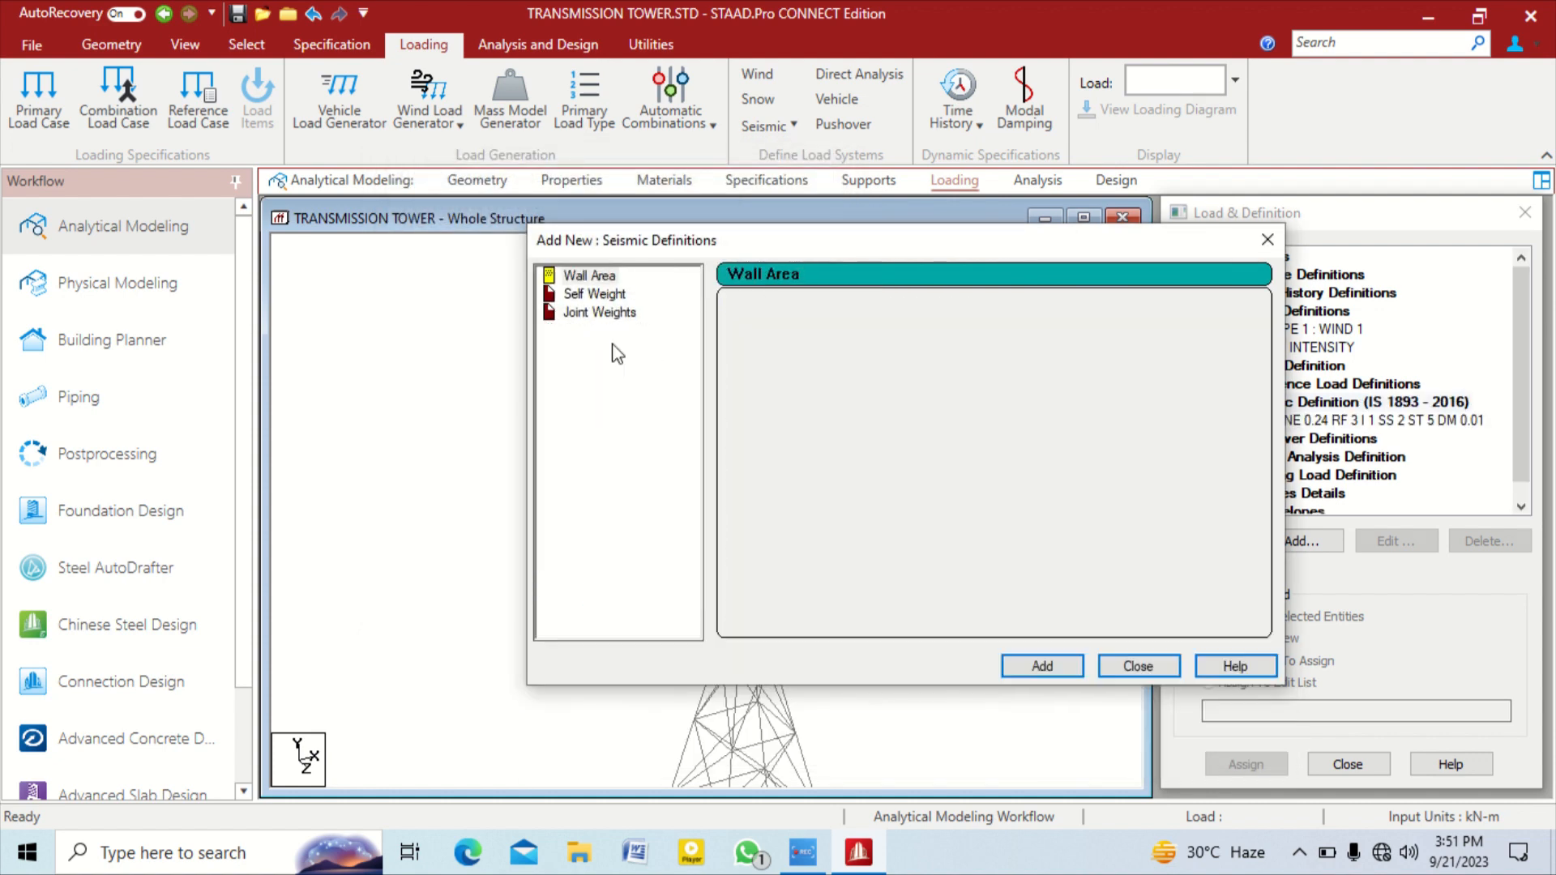
Add self weight with a factor of 1 to the seismic definition
click(595, 294)
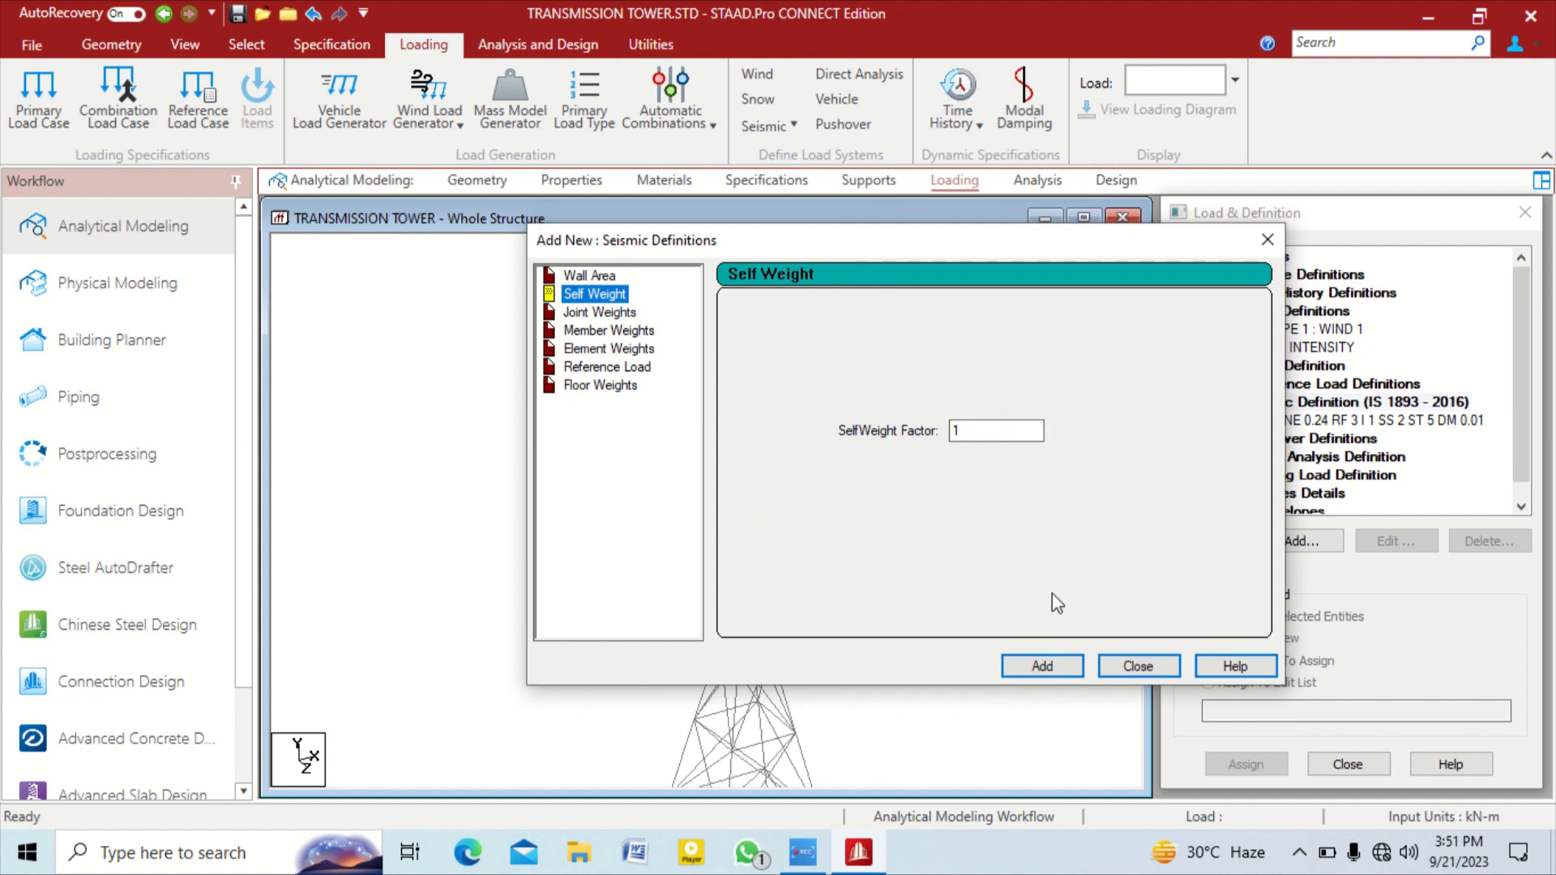
click(1045, 662)
click(1138, 666)
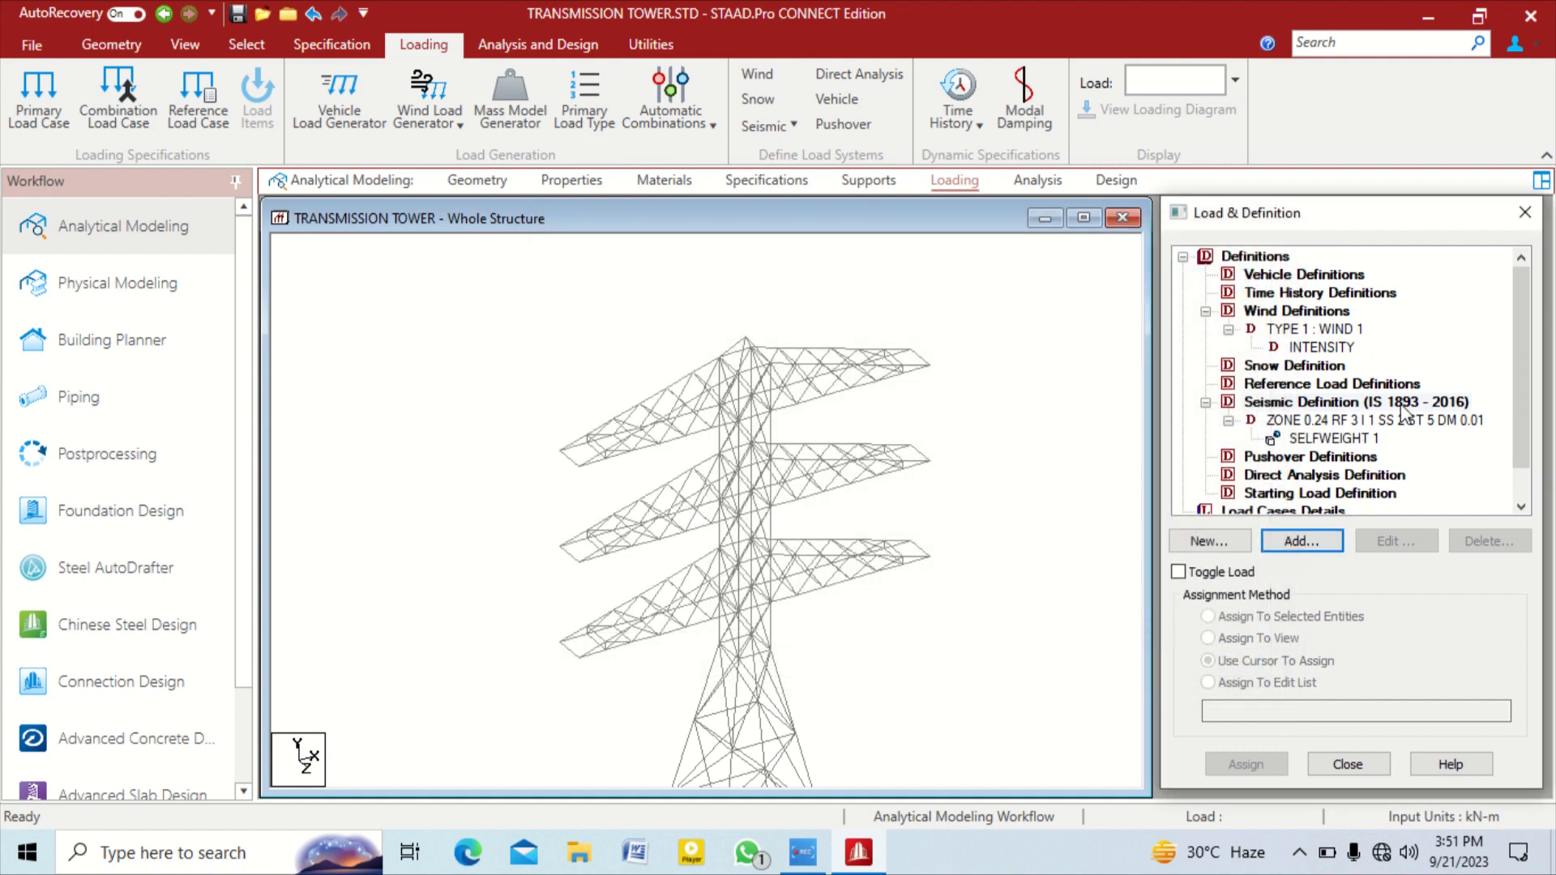
Add primary load case 1 titled EQ X with the loading type Seismic-H
scroll(1361, 450, down, 1)
click(1280, 477)
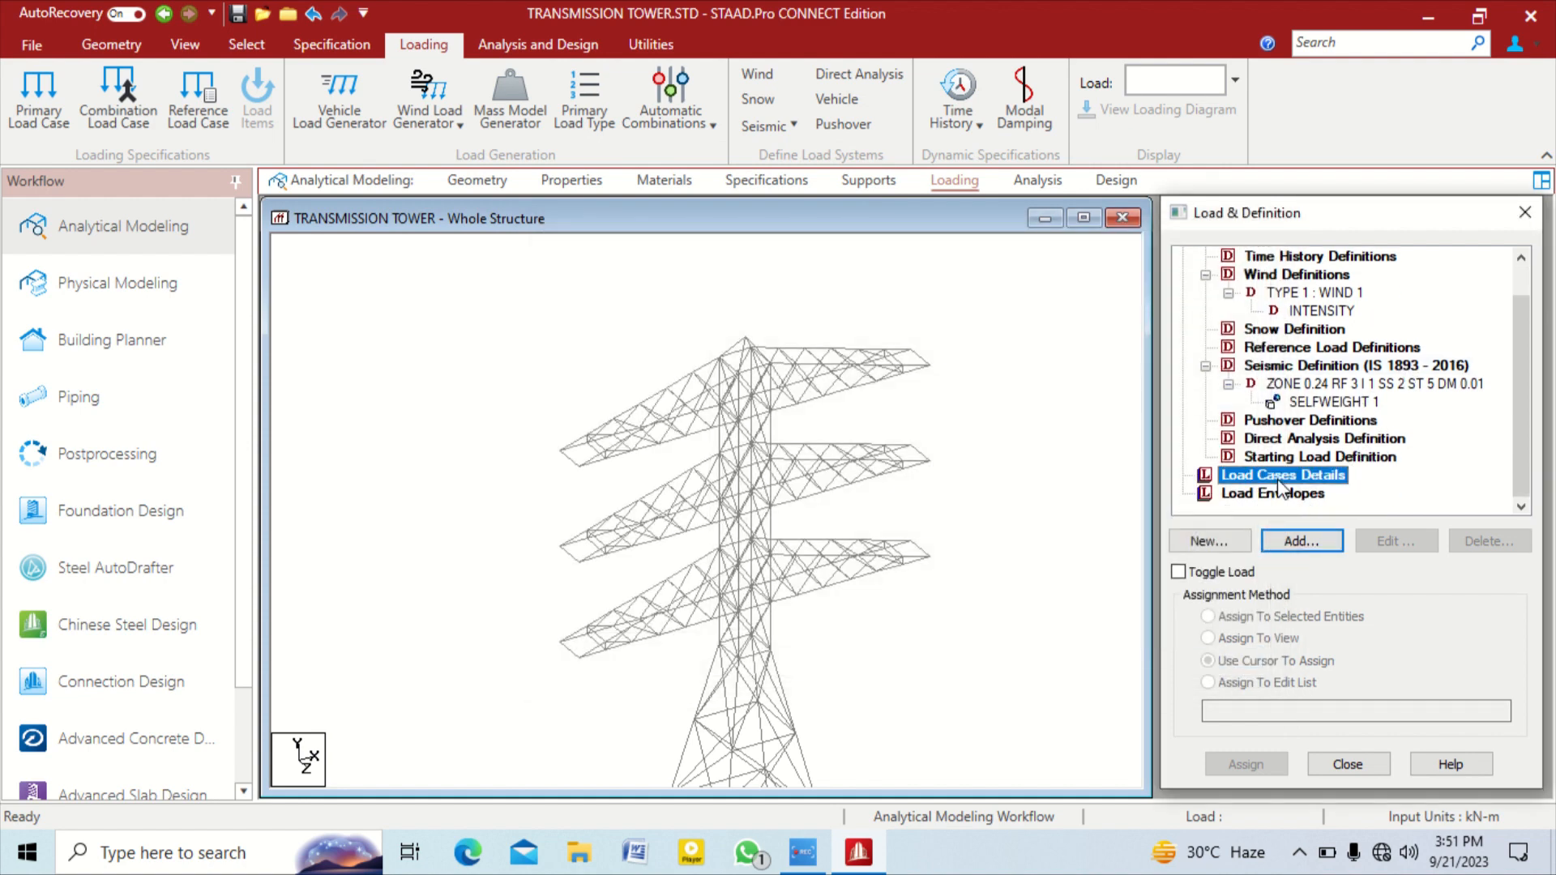
click(1297, 541)
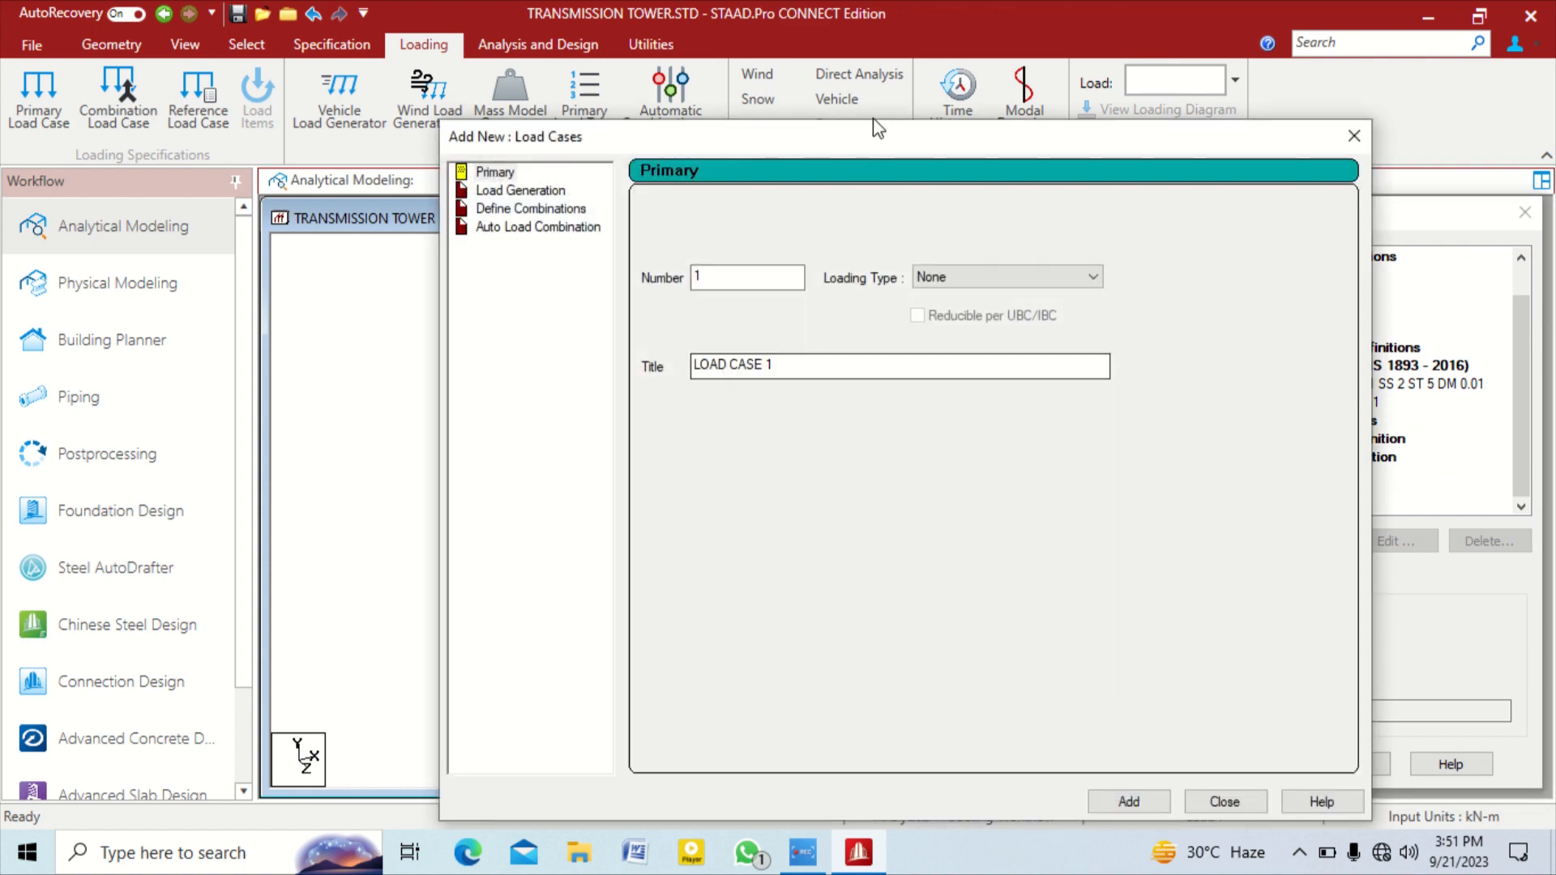
drag(885, 144, 667, 73)
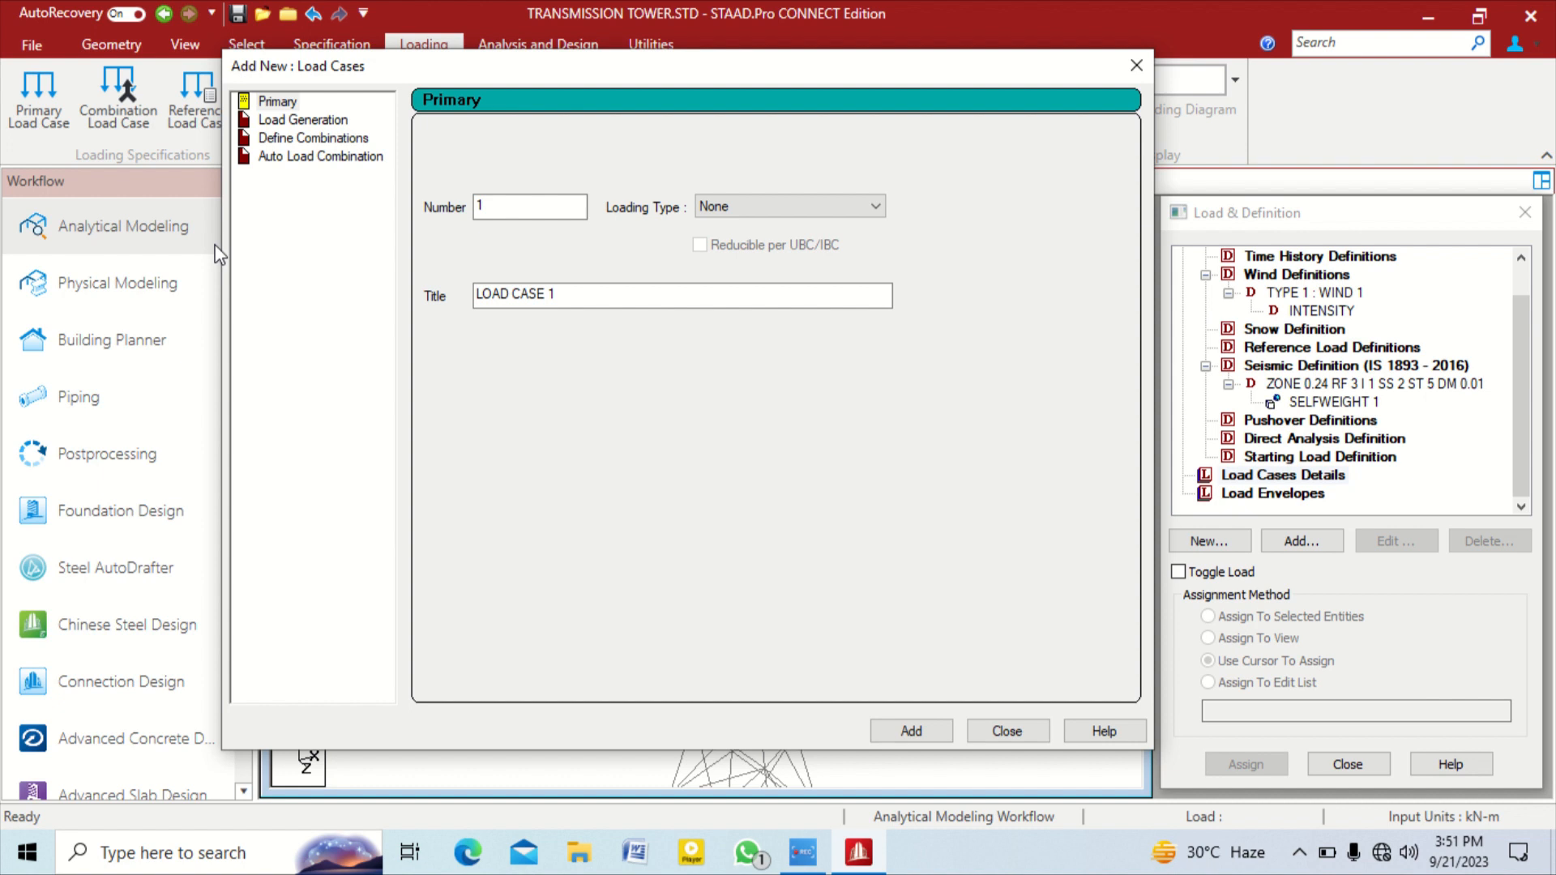
click(510, 207)
drag(510, 207, 476, 208)
click(738, 209)
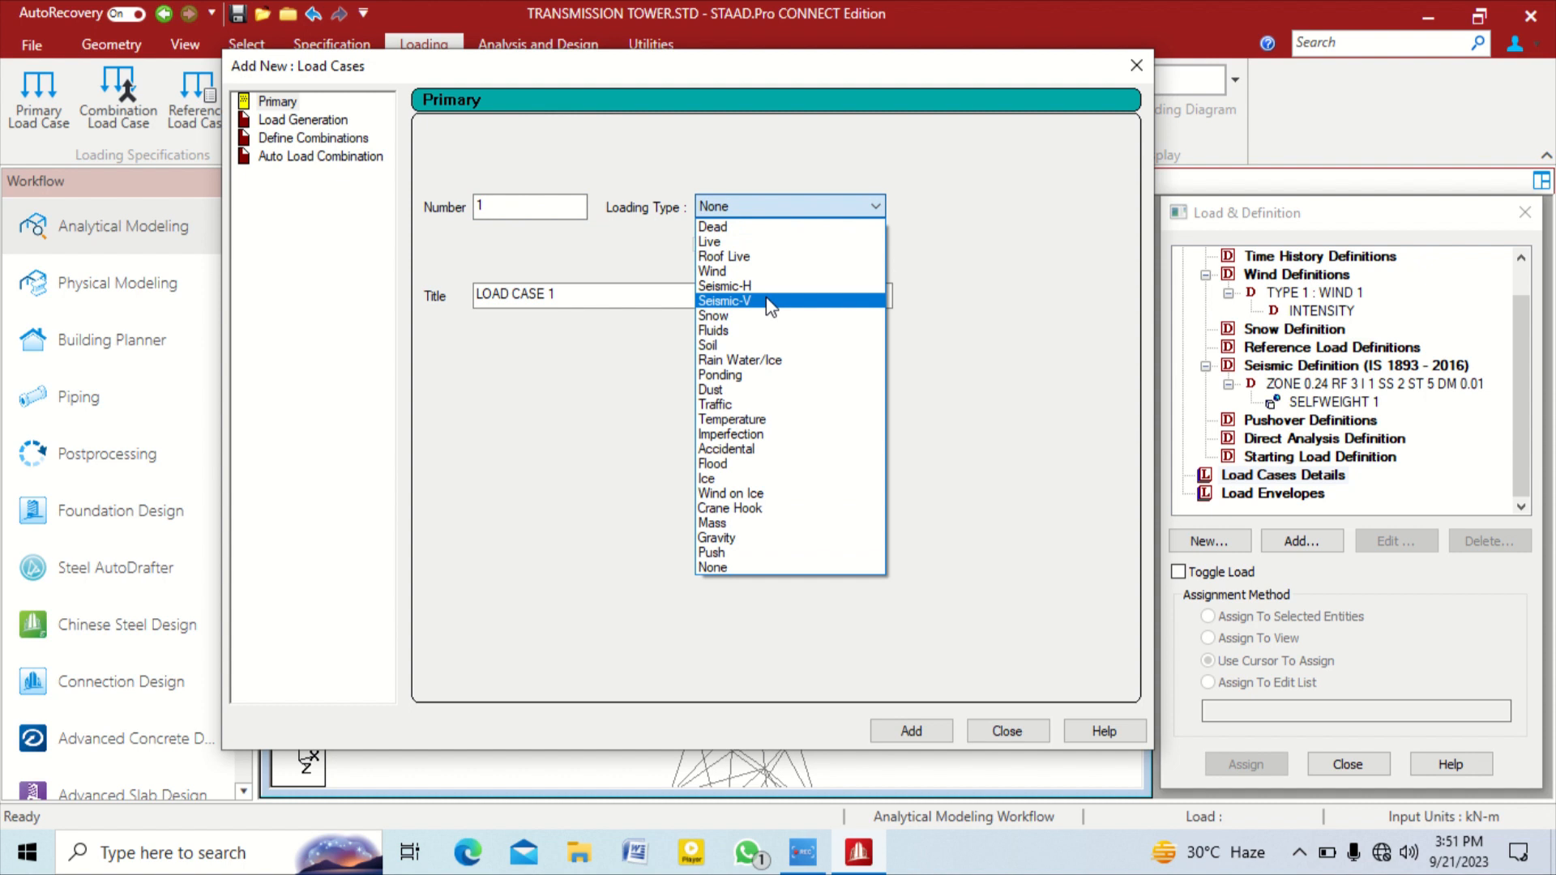
click(768, 290)
drag(624, 312, 286, 326)
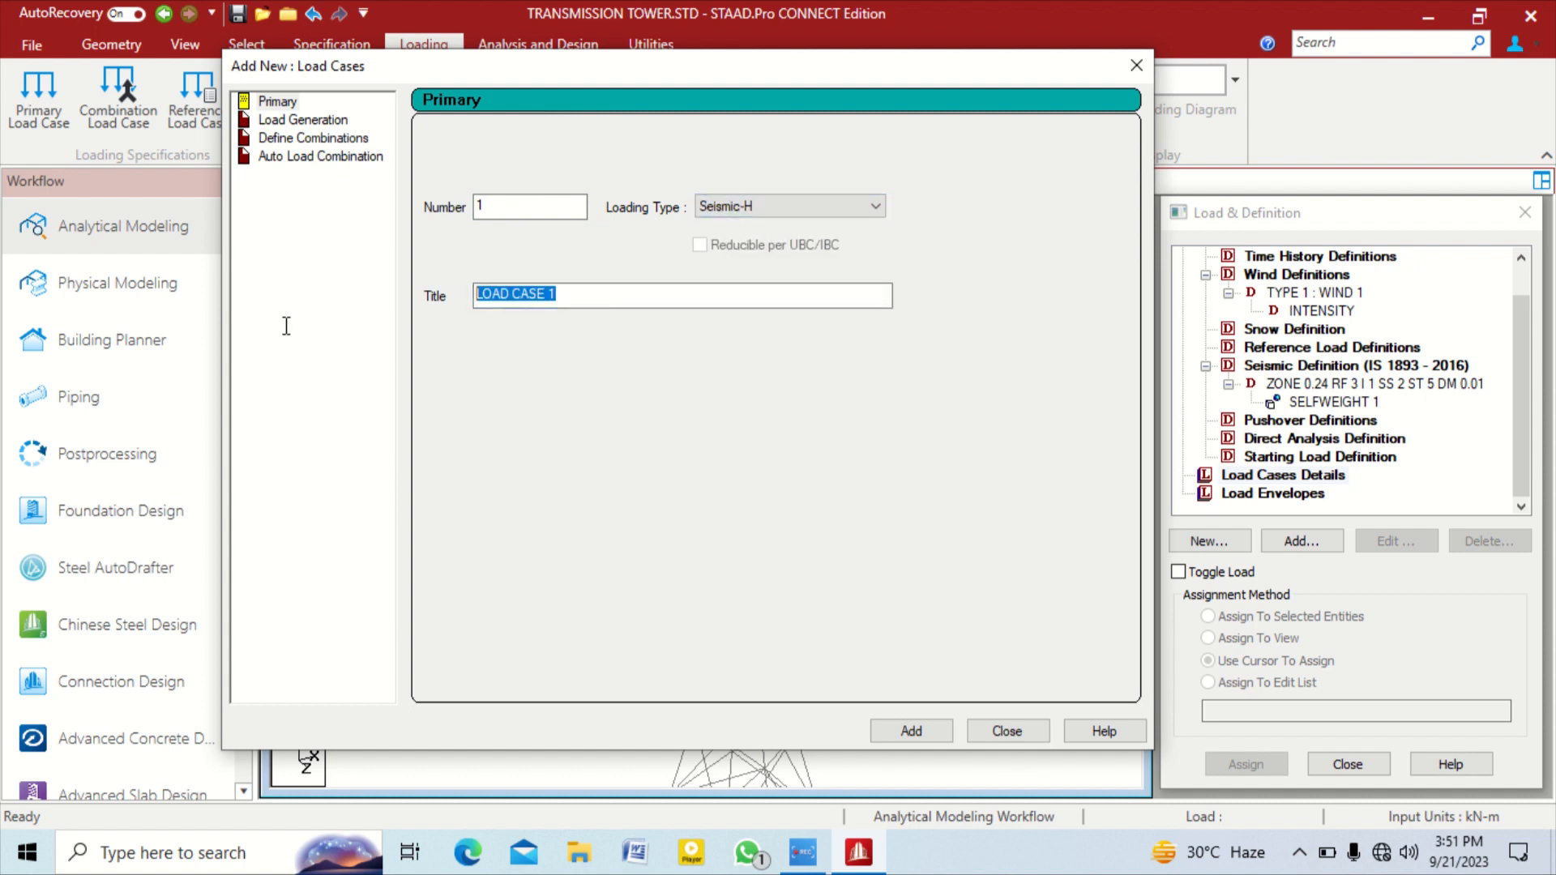
text(EQ X)
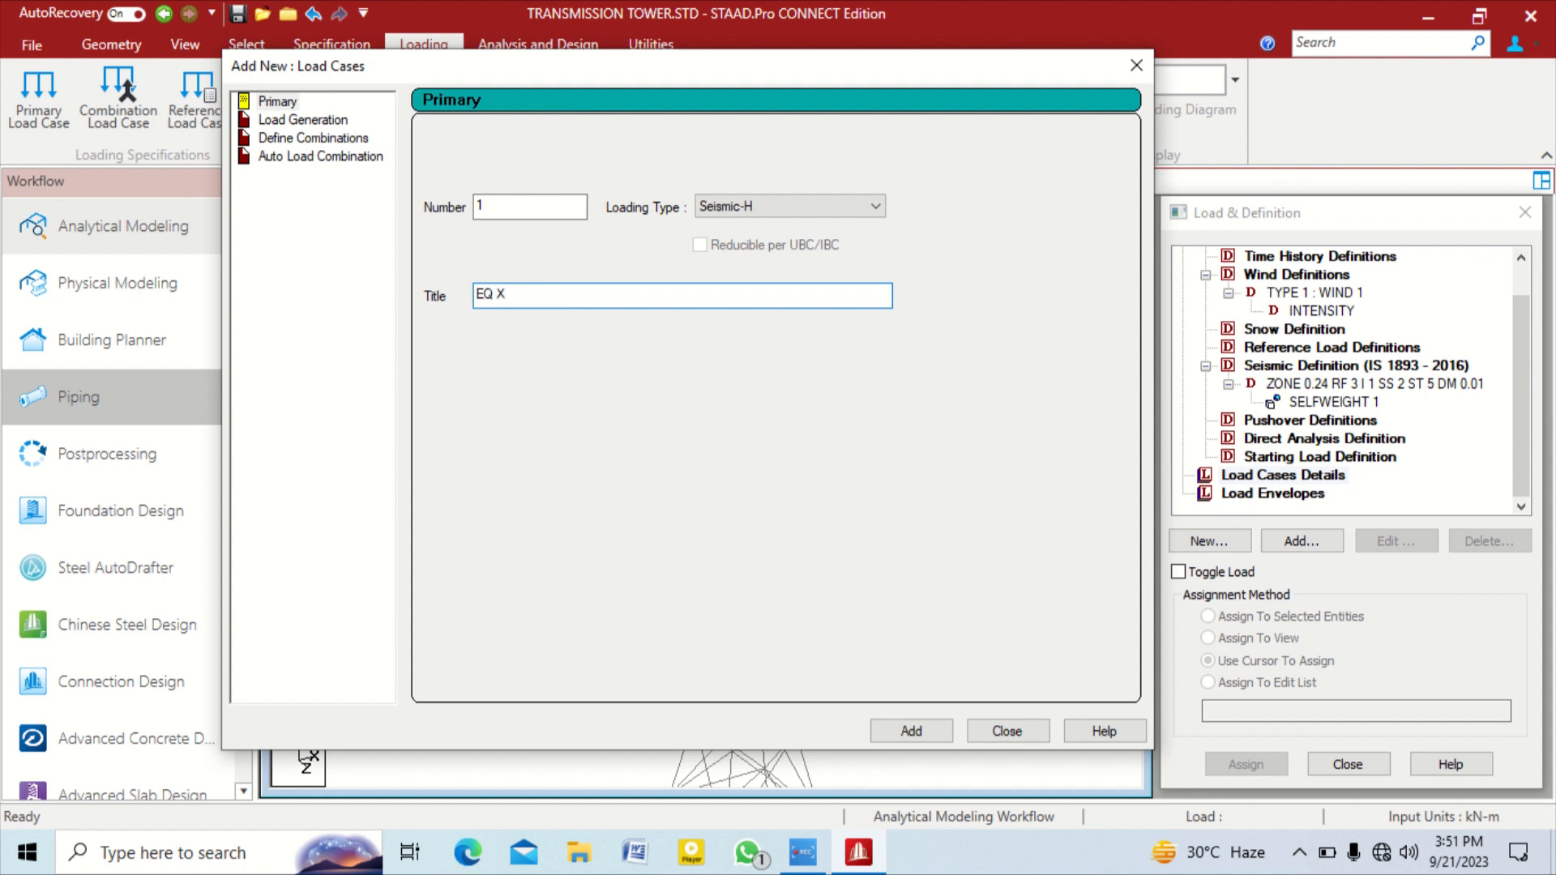
key(Return)
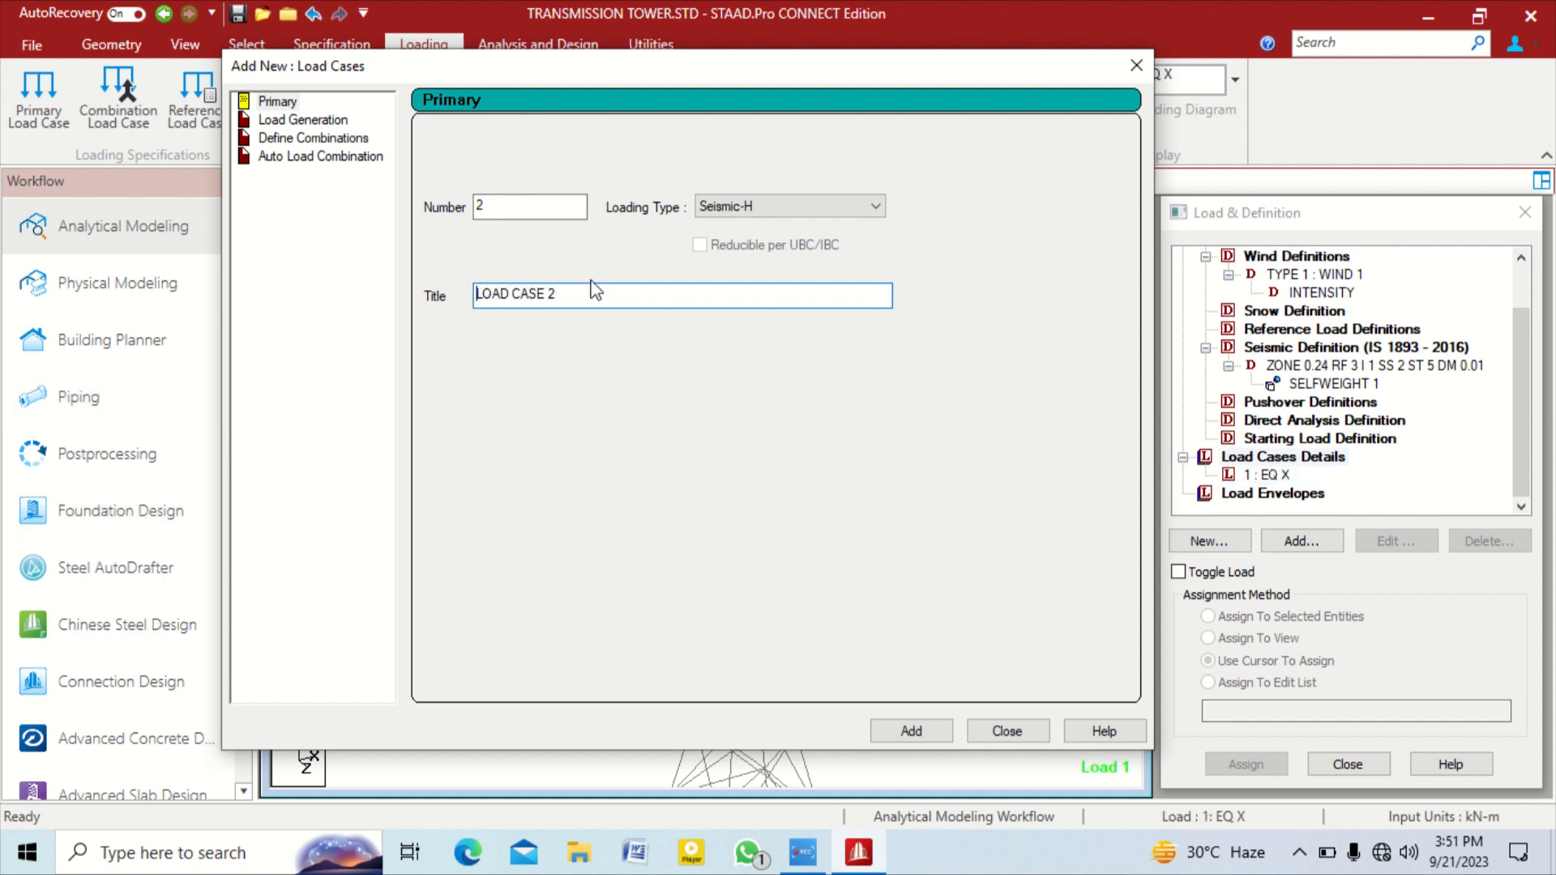
Add primary load case 2 titled EQ Z, keeping the loading type Seismic-H
drag(603, 295, 417, 309)
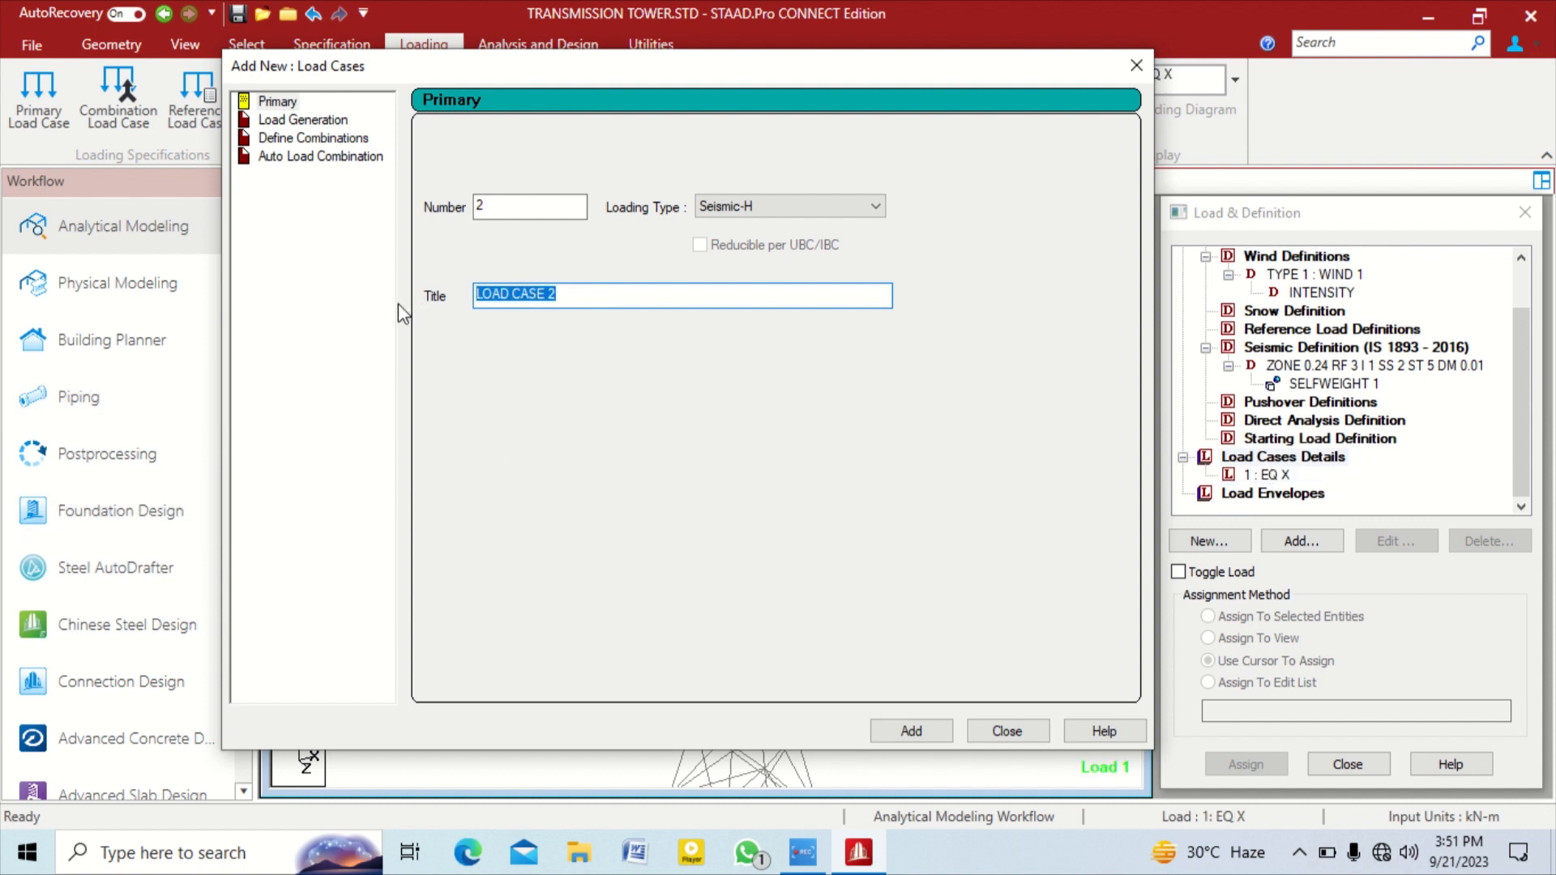
text(EQ Z)
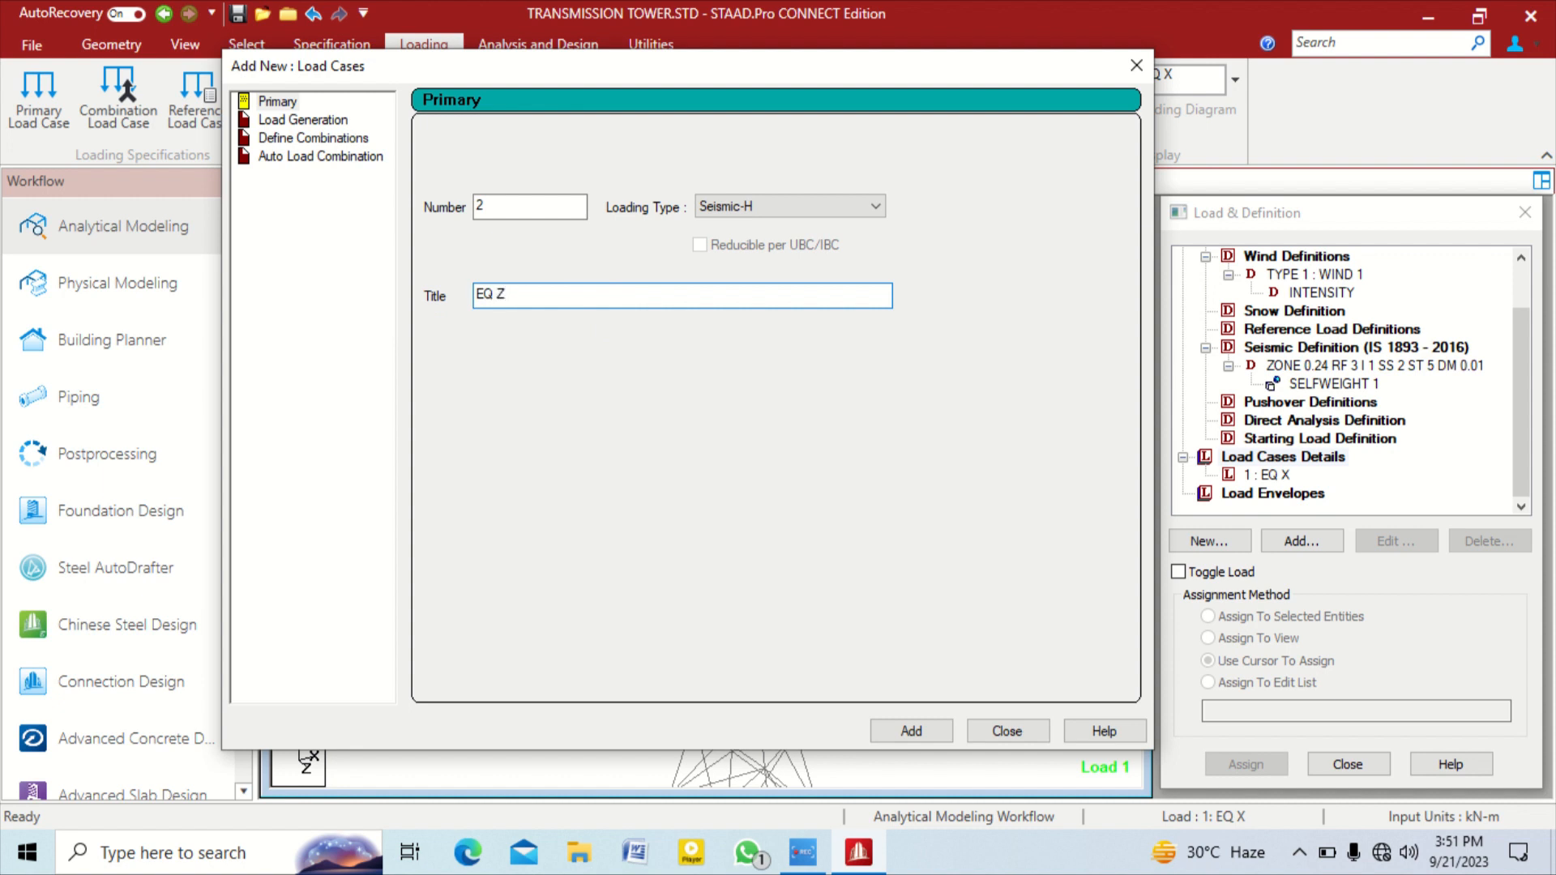
click(914, 731)
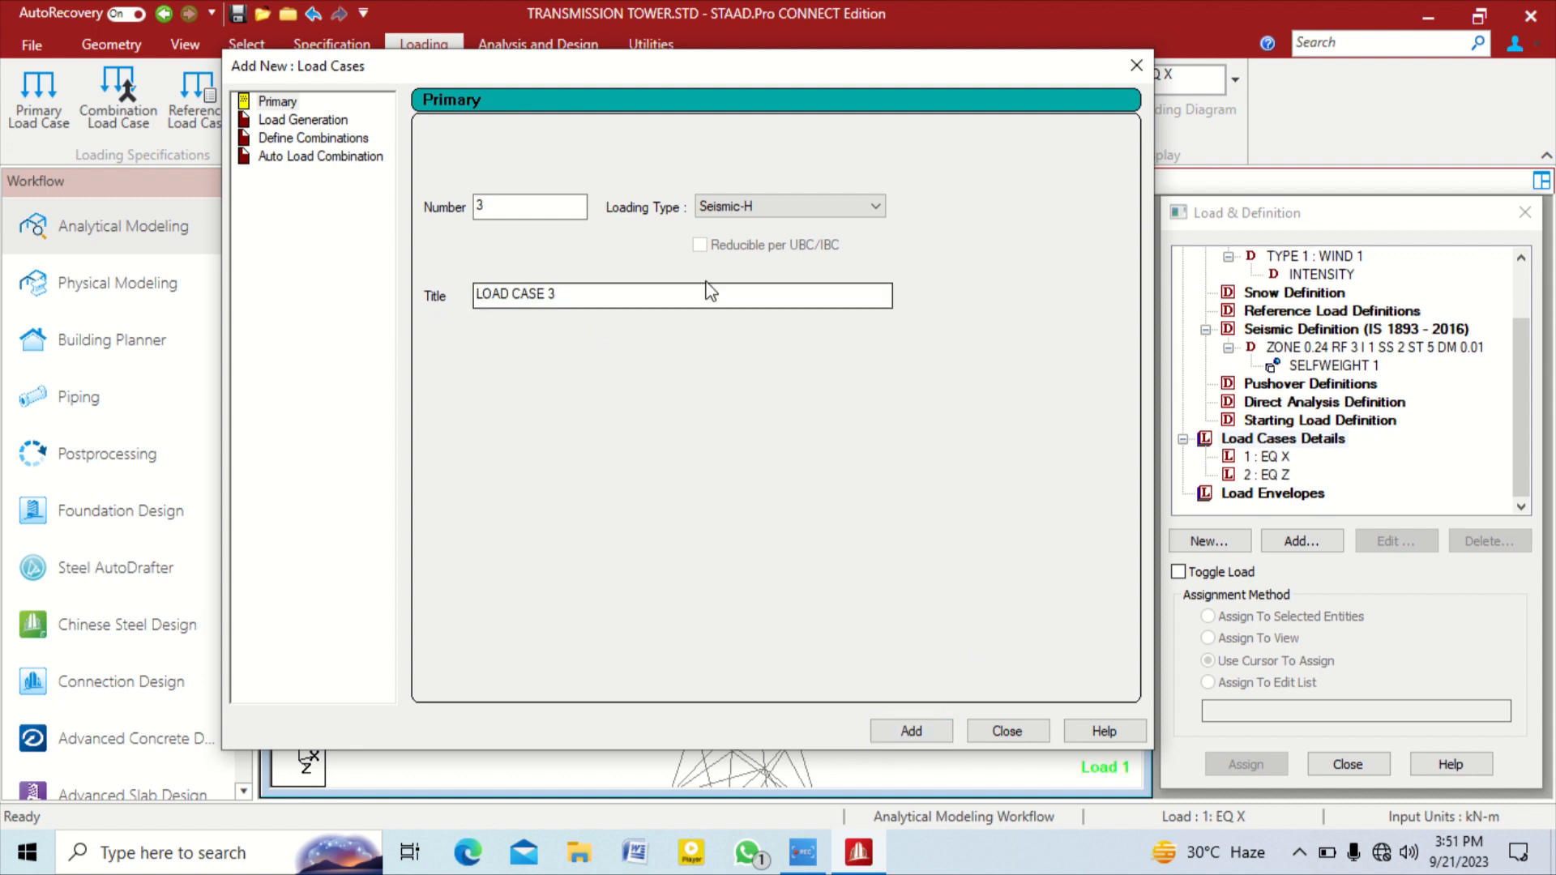
Add primary load case 3 titled DL with the loading type Dead
click(769, 204)
click(768, 226)
click(608, 289)
drag(590, 294, 391, 277)
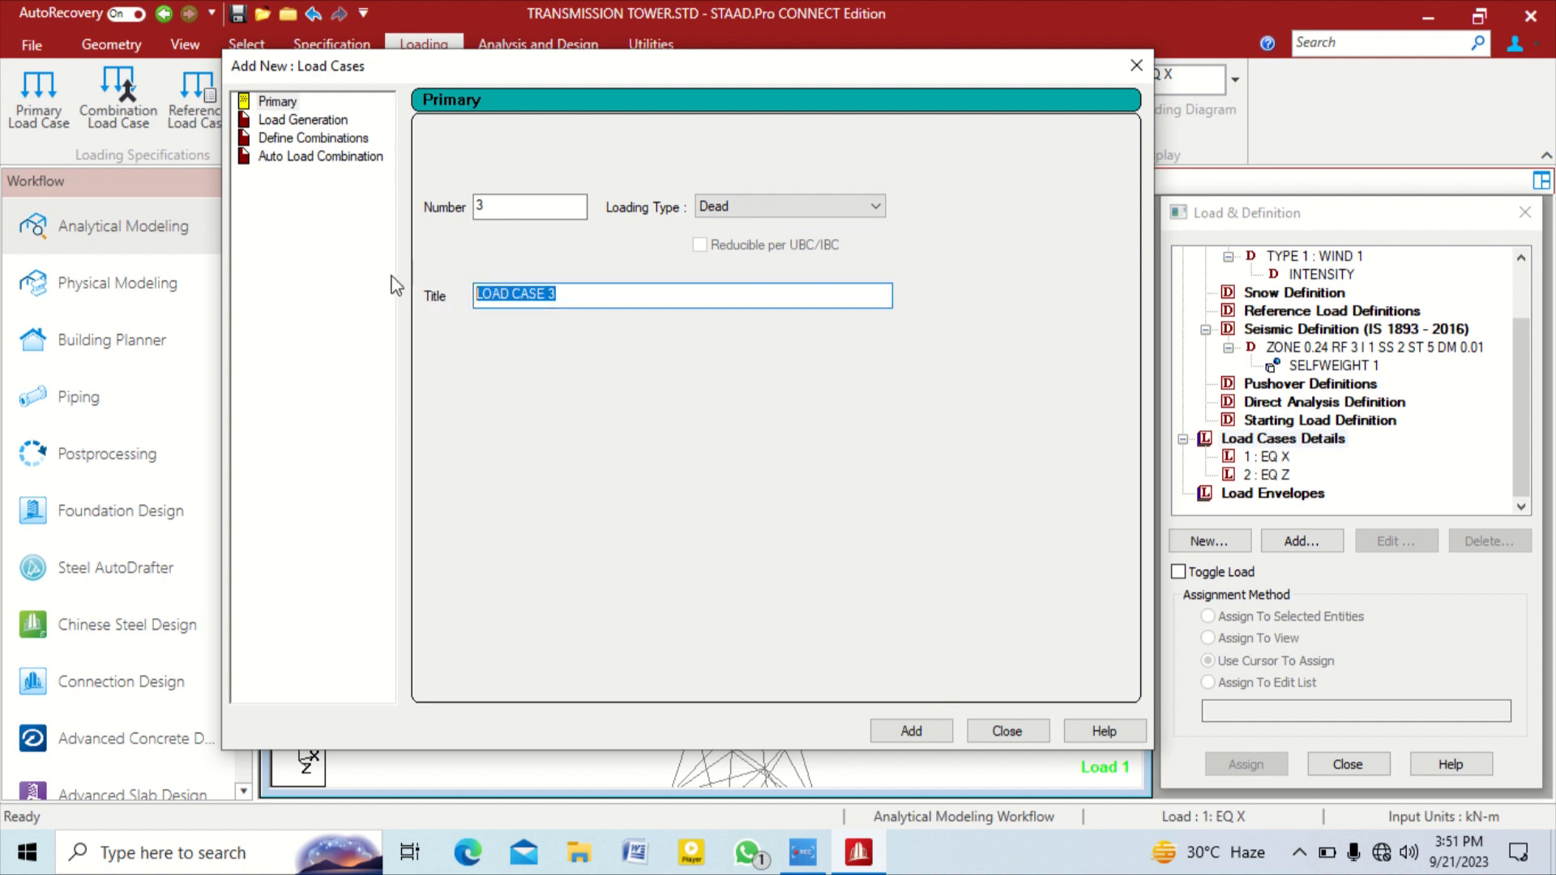
text(DL)
key(Return)
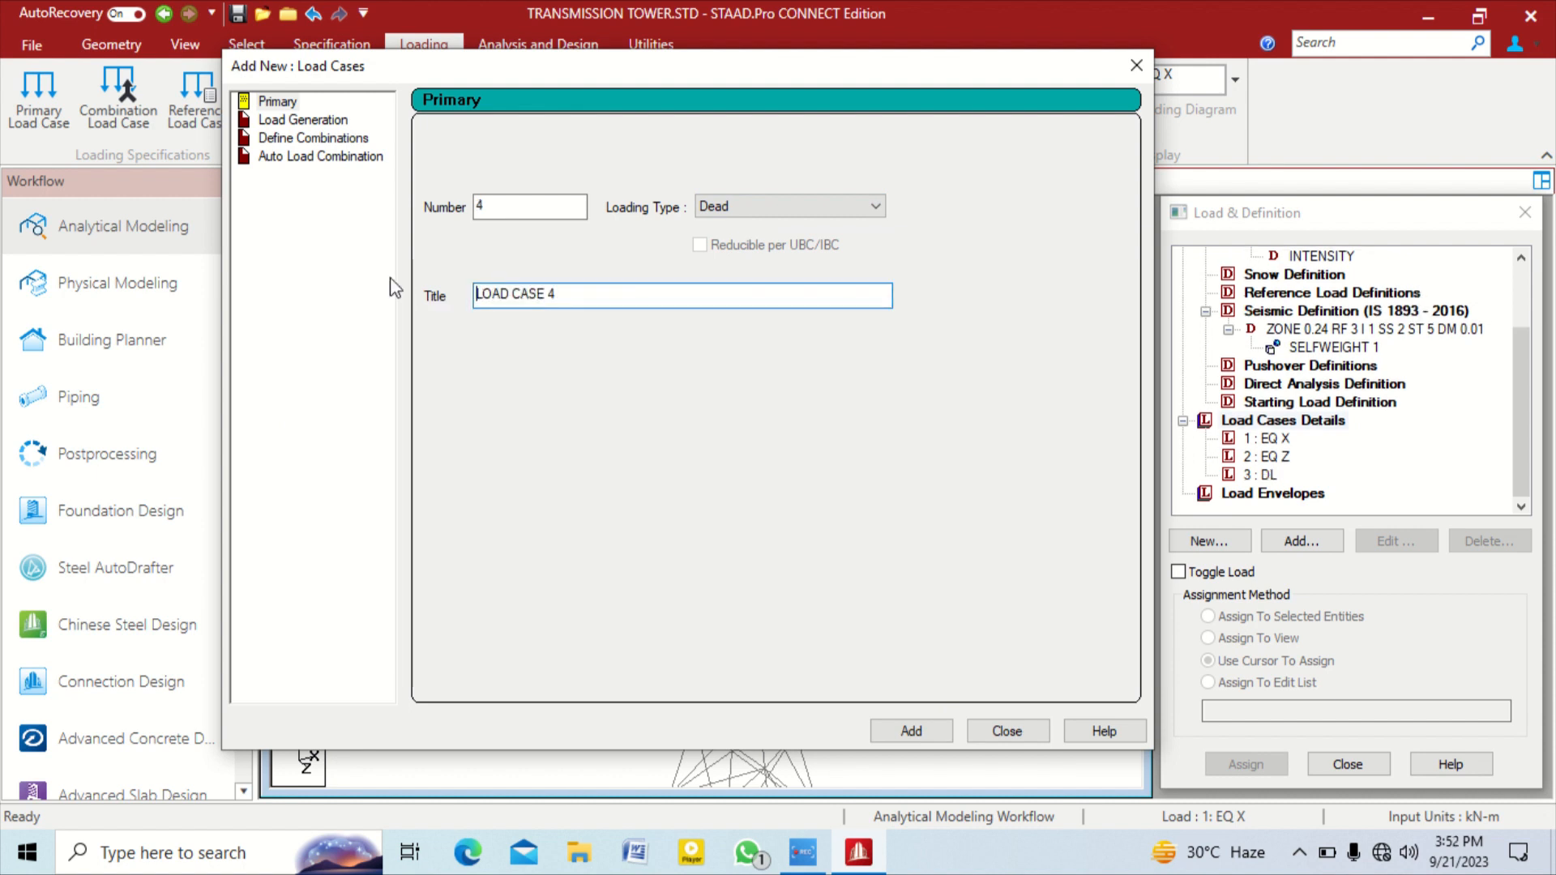
Add primary load case 4 titled LL with the loading type Live
drag(581, 296, 464, 294)
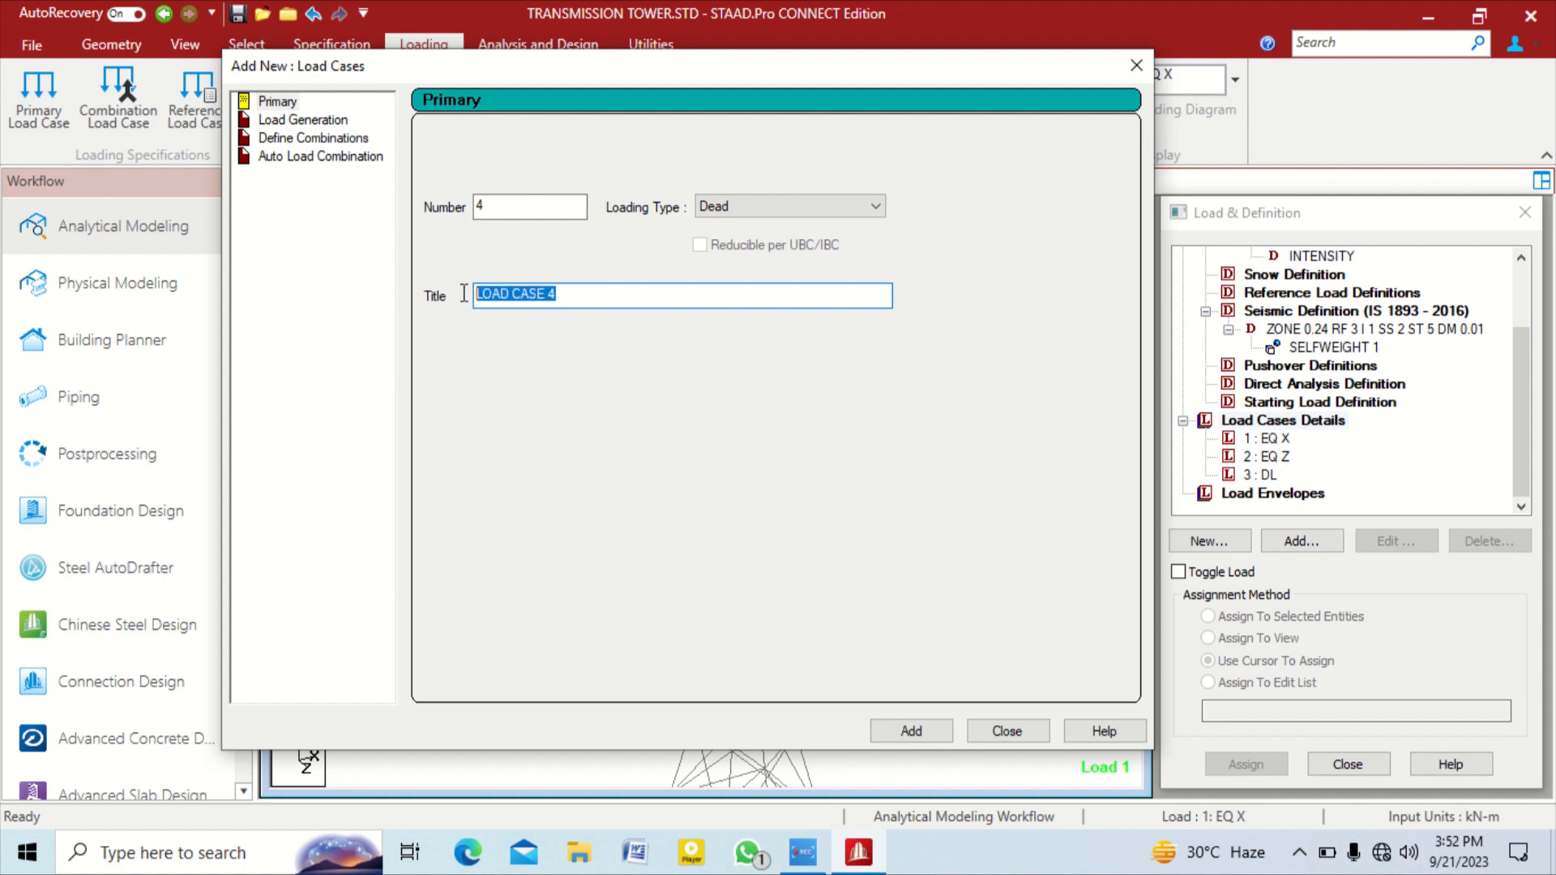
click(817, 201)
click(822, 243)
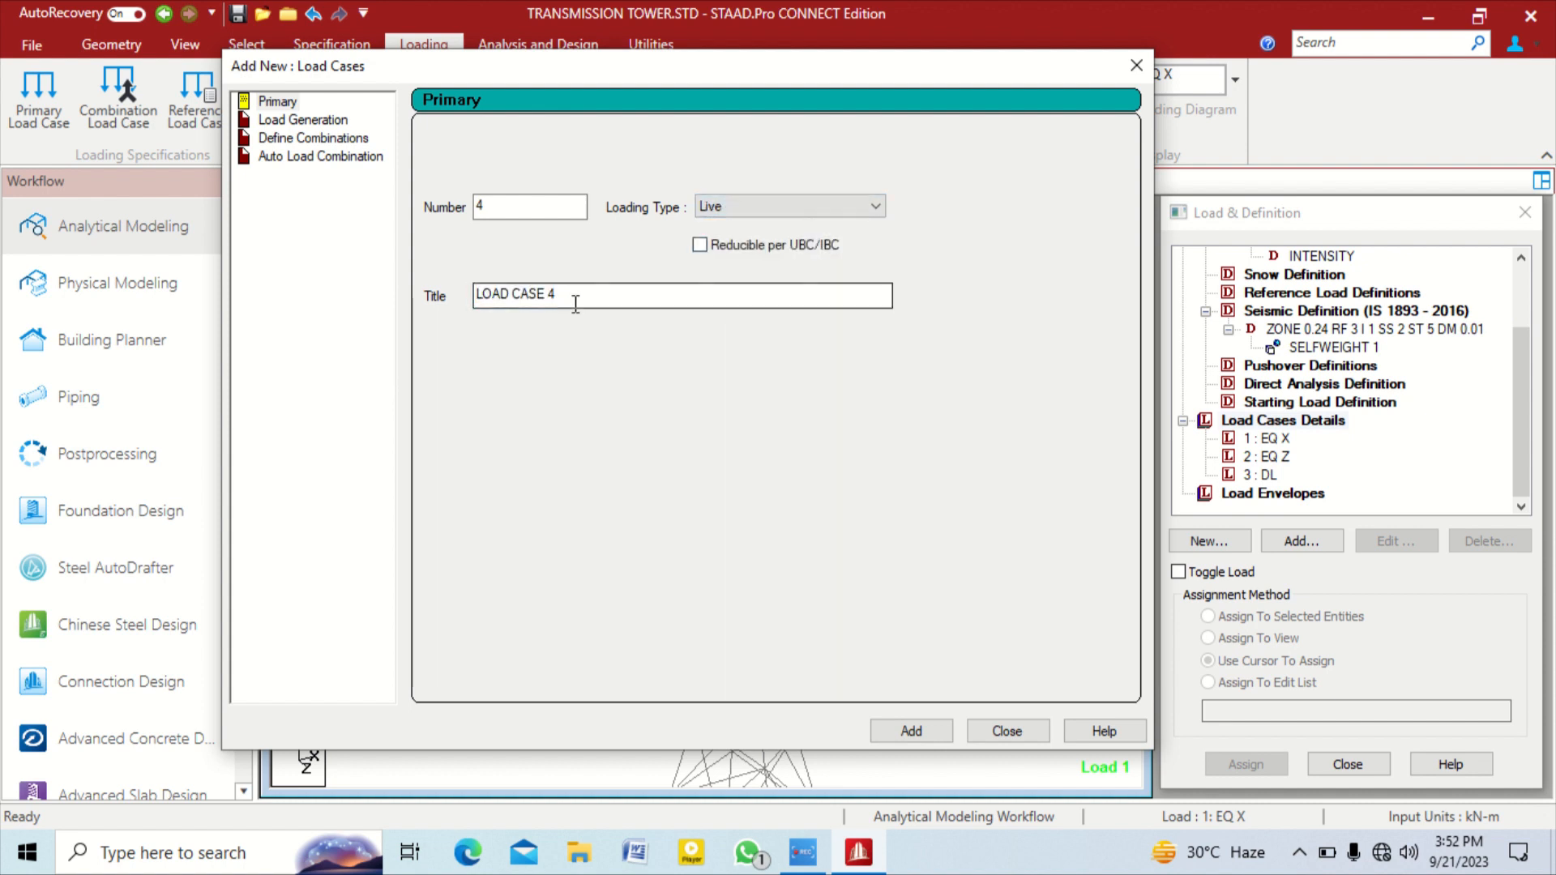
drag(559, 296, 393, 308)
text(LL)
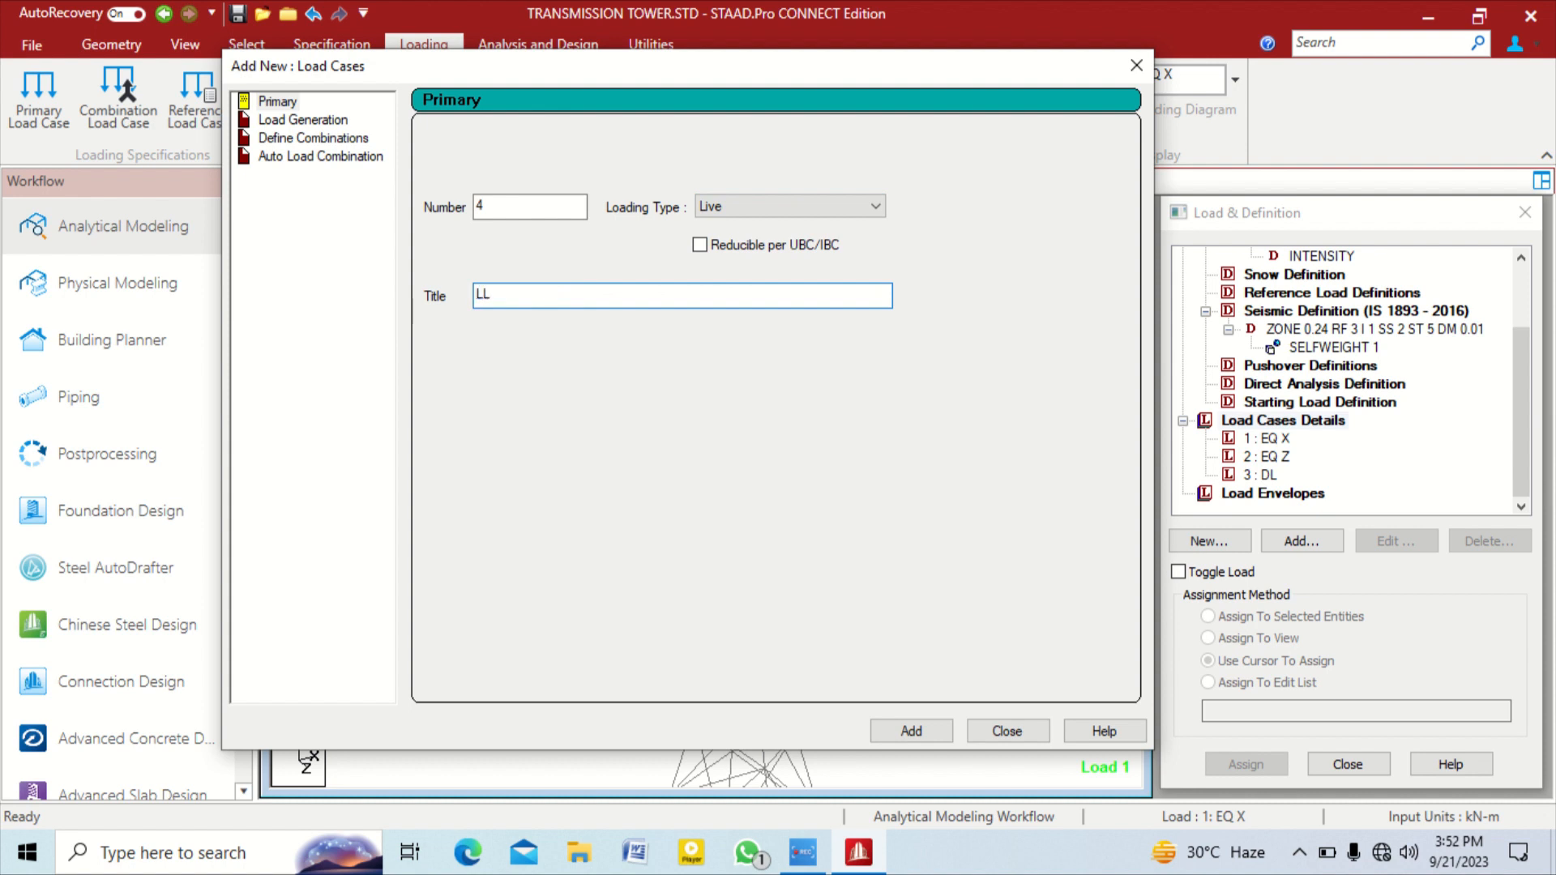
click(892, 730)
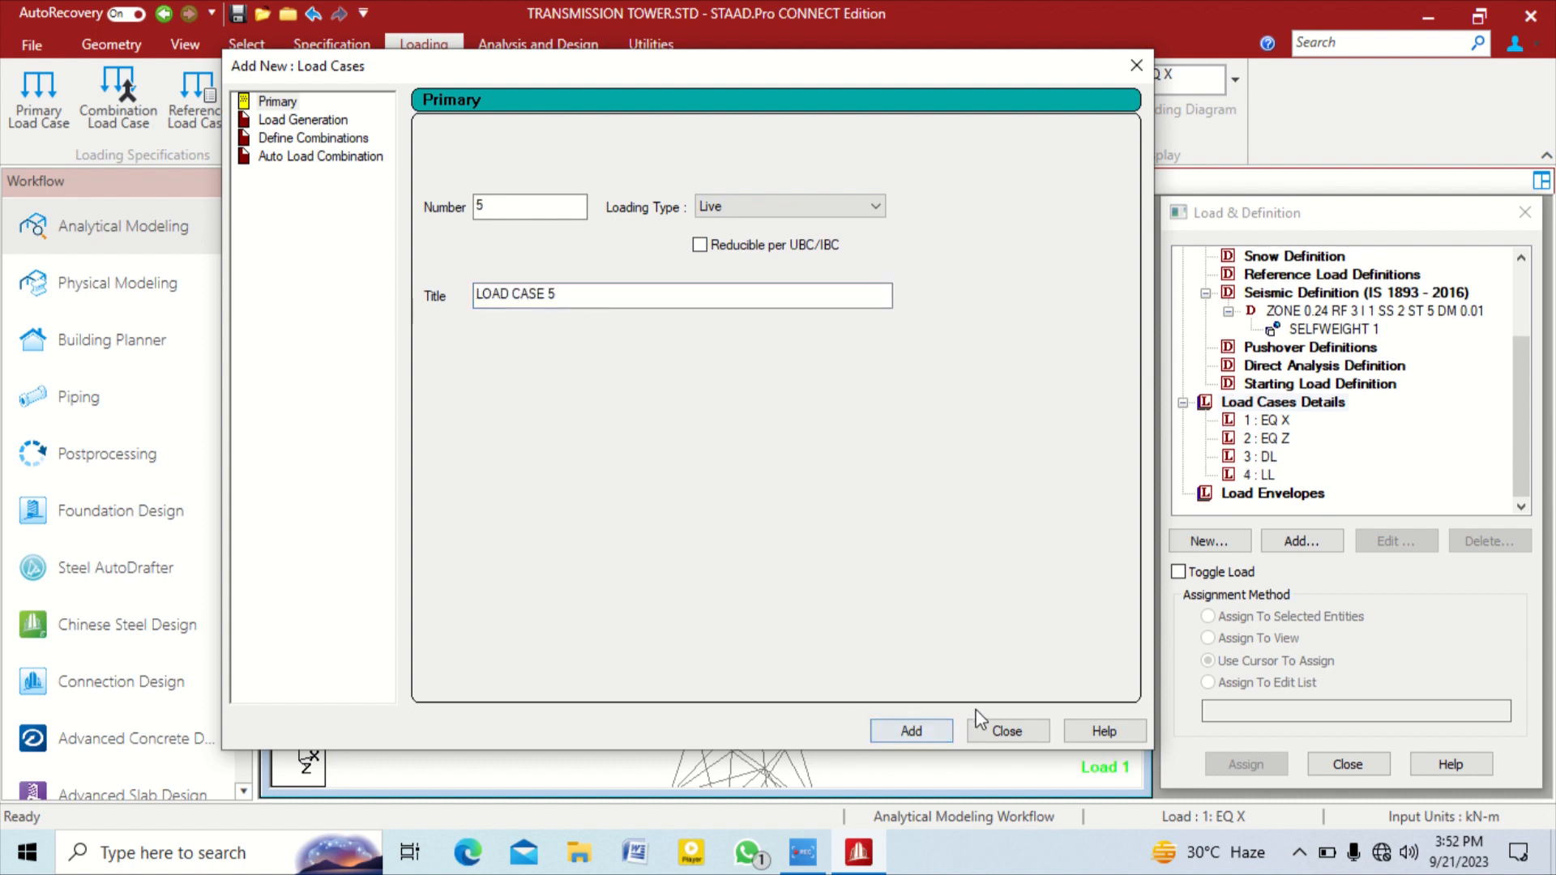
Add primary load case 5 titled WL with the loading type Wind, and finish creating load cases
drag(667, 295, 424, 309)
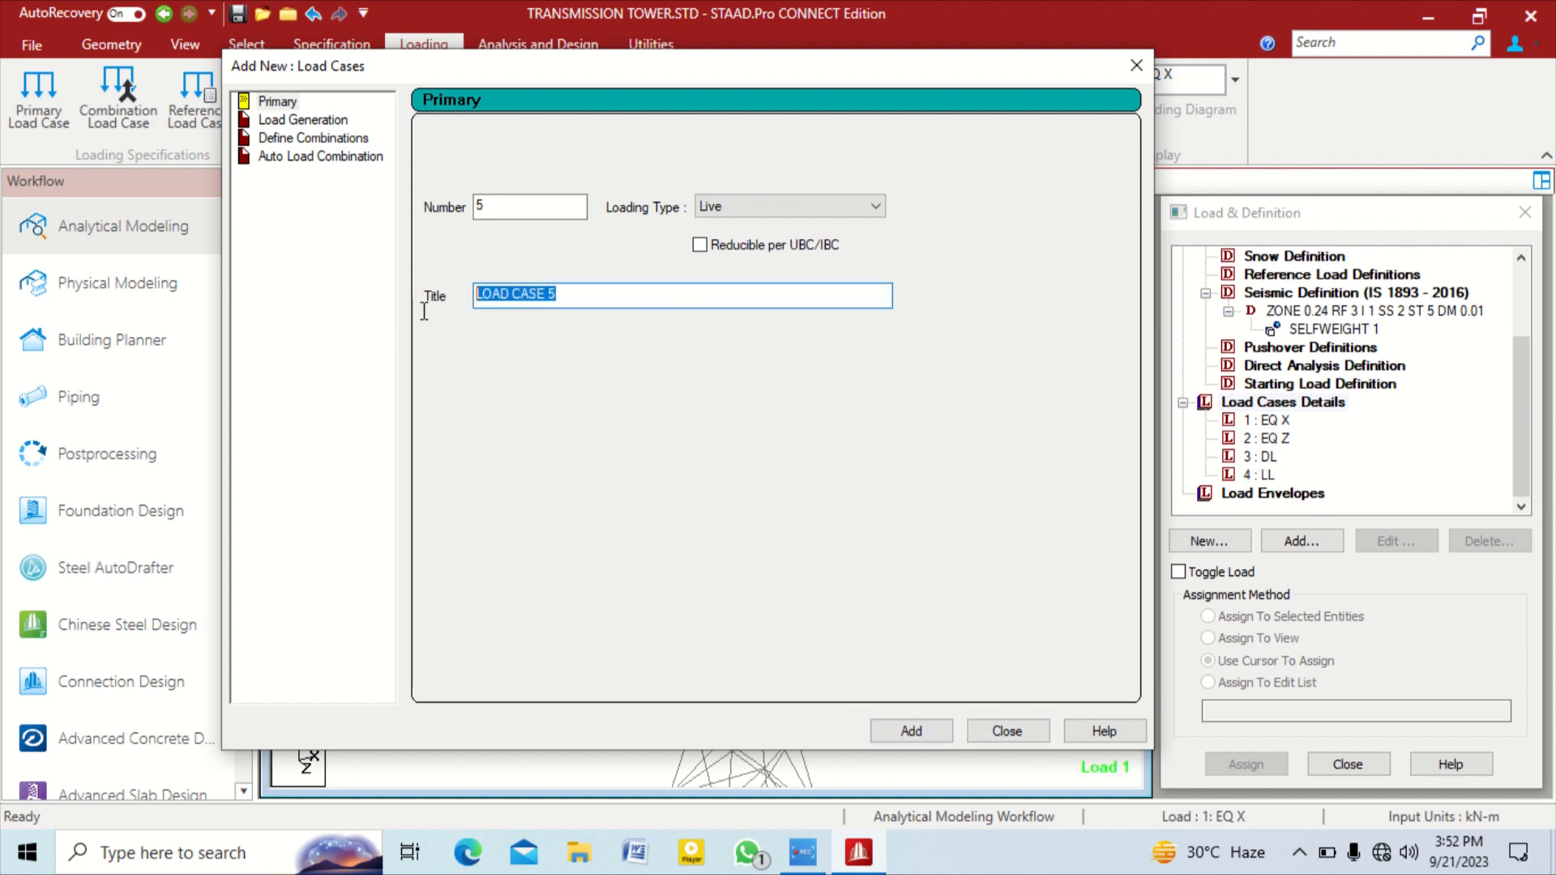
click(841, 213)
click(778, 277)
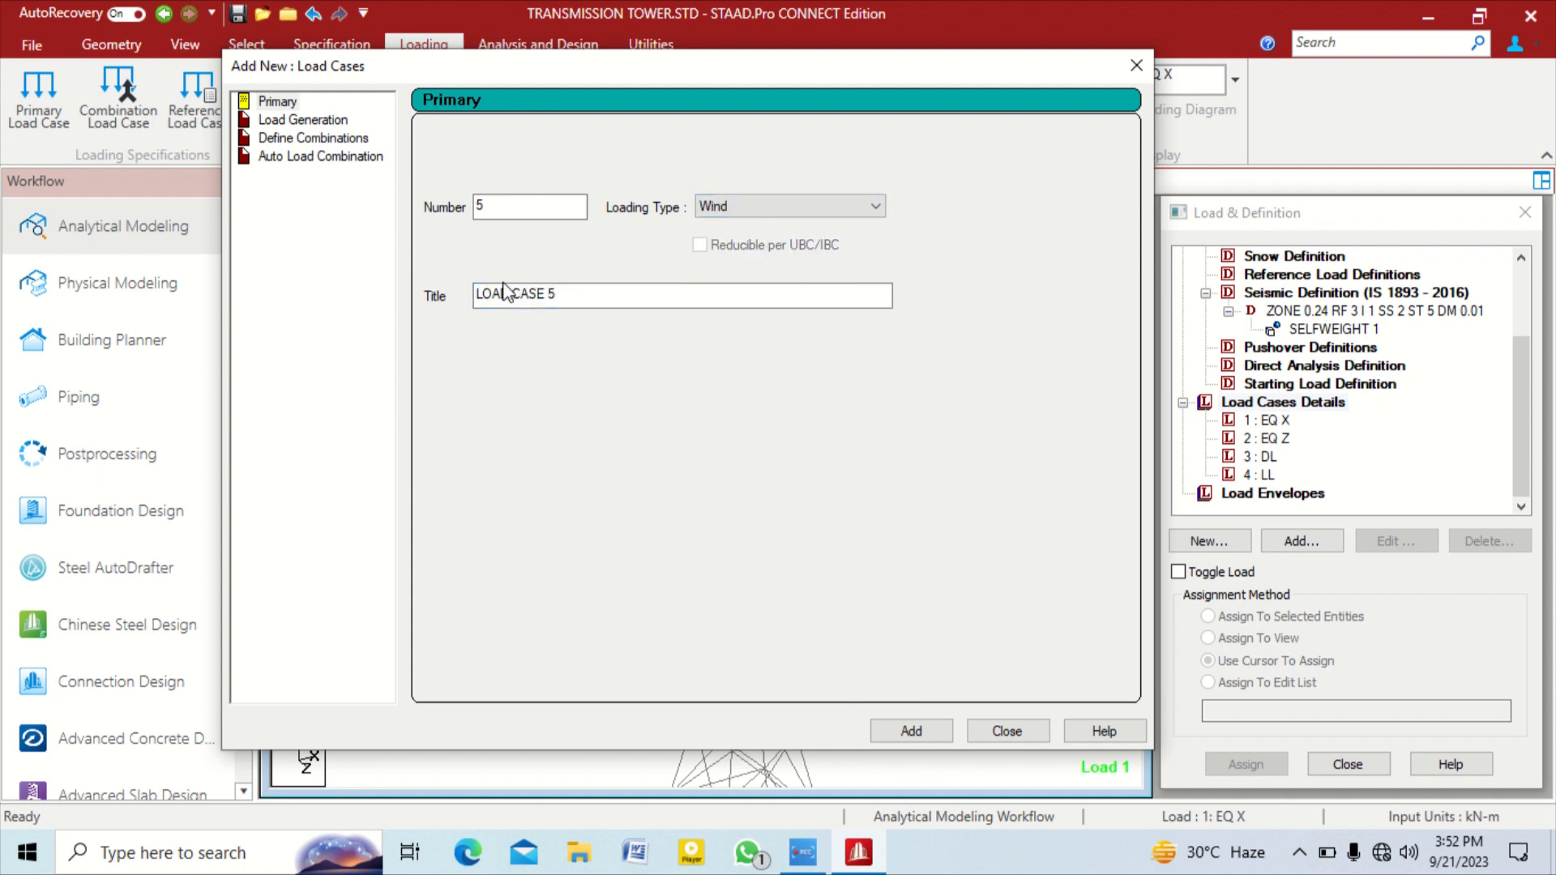
drag(504, 292, 392, 306)
text(WL)
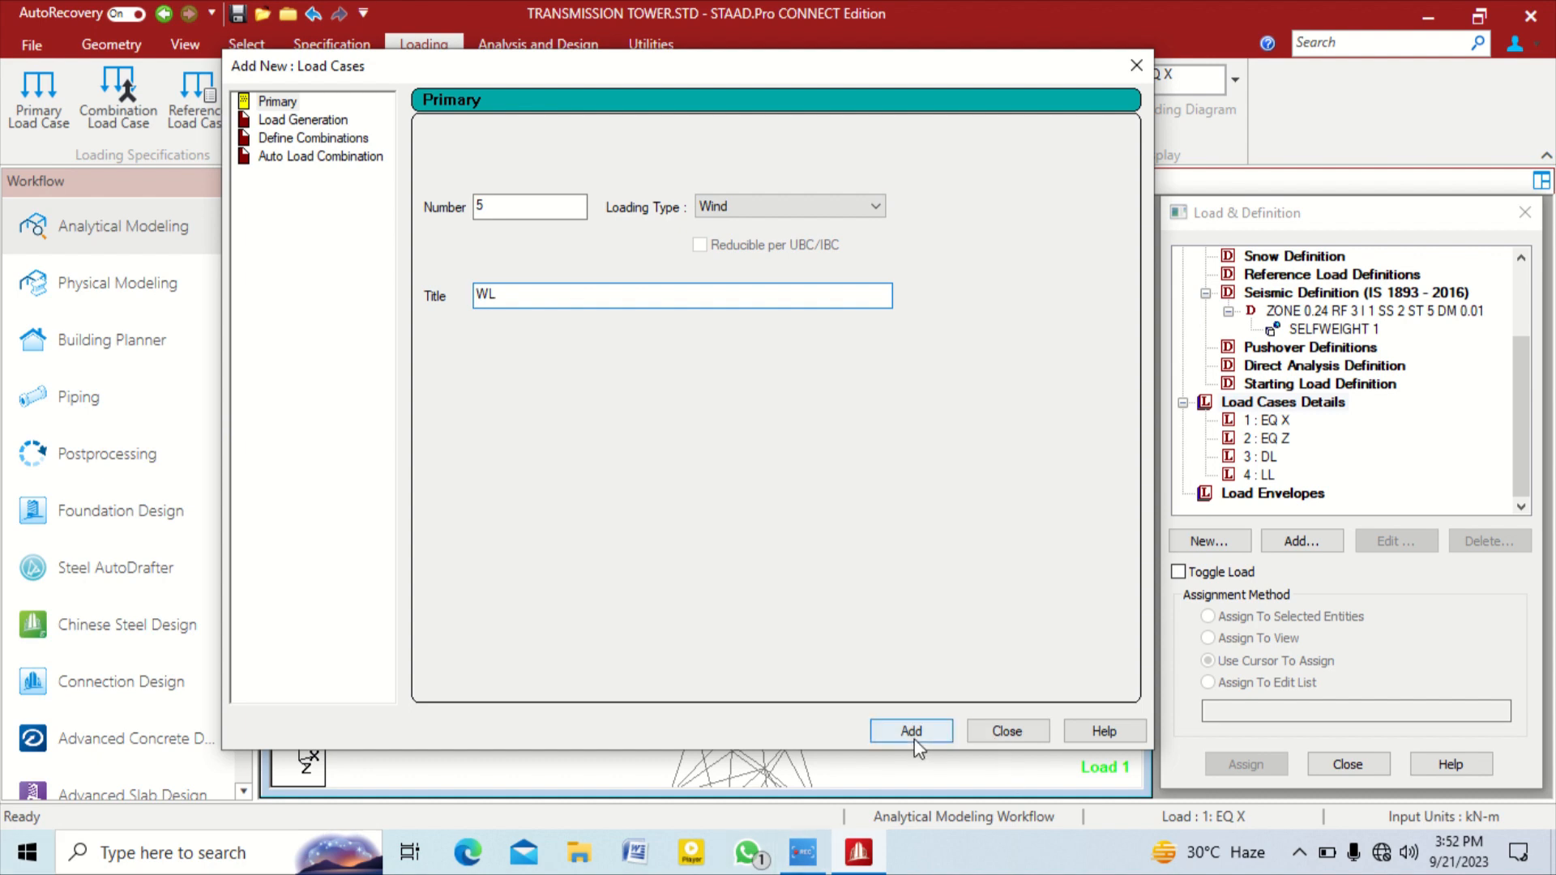
click(911, 733)
click(972, 731)
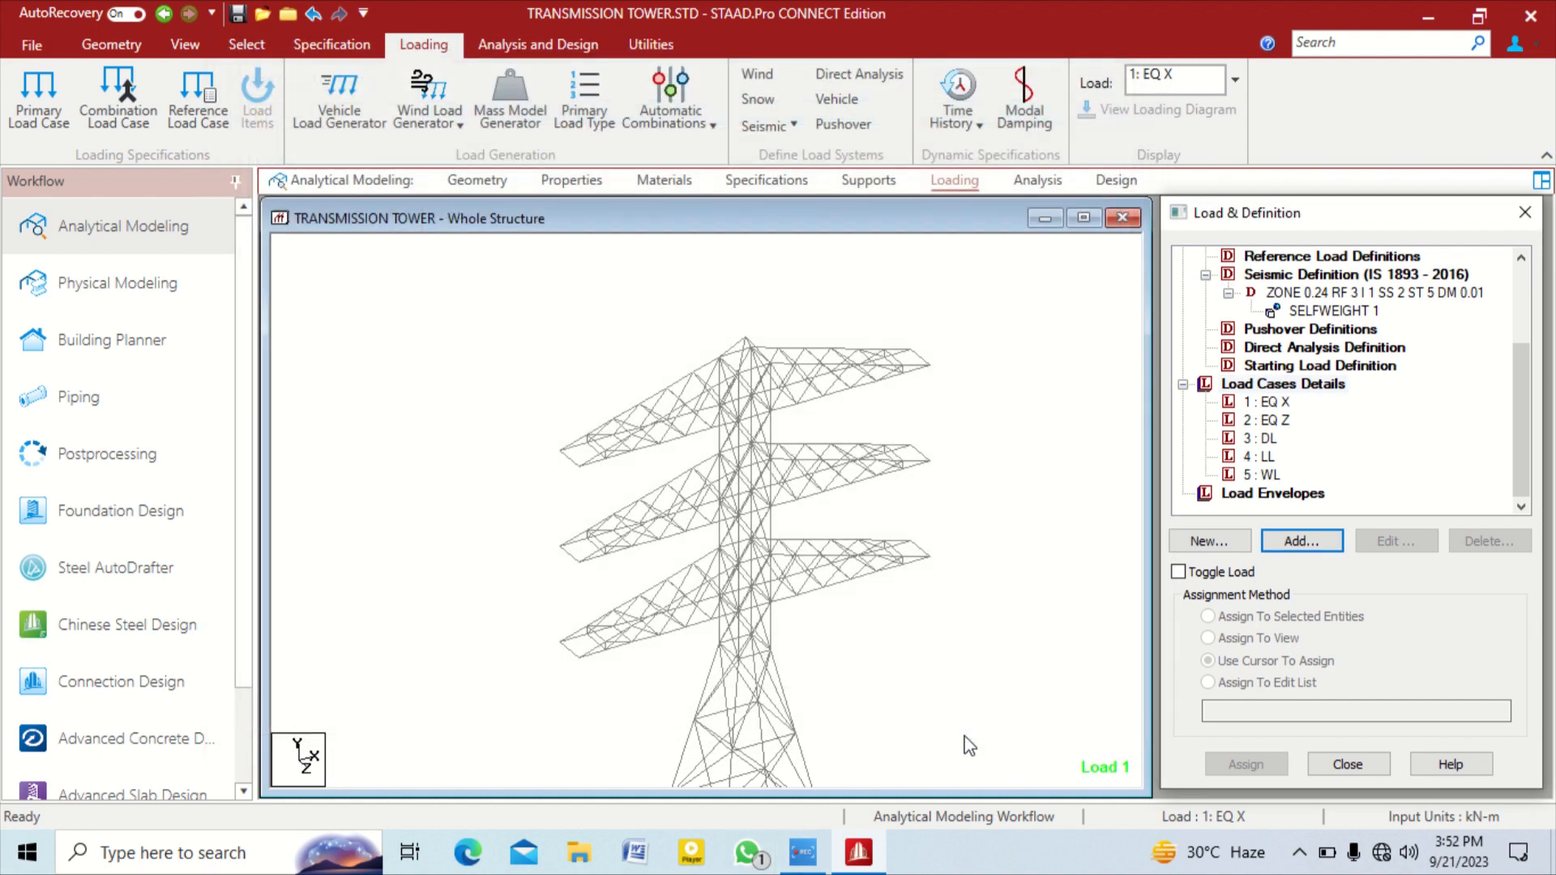
Add a seismic load in the X direction with factor 1 to load case EQ X
click(1283, 405)
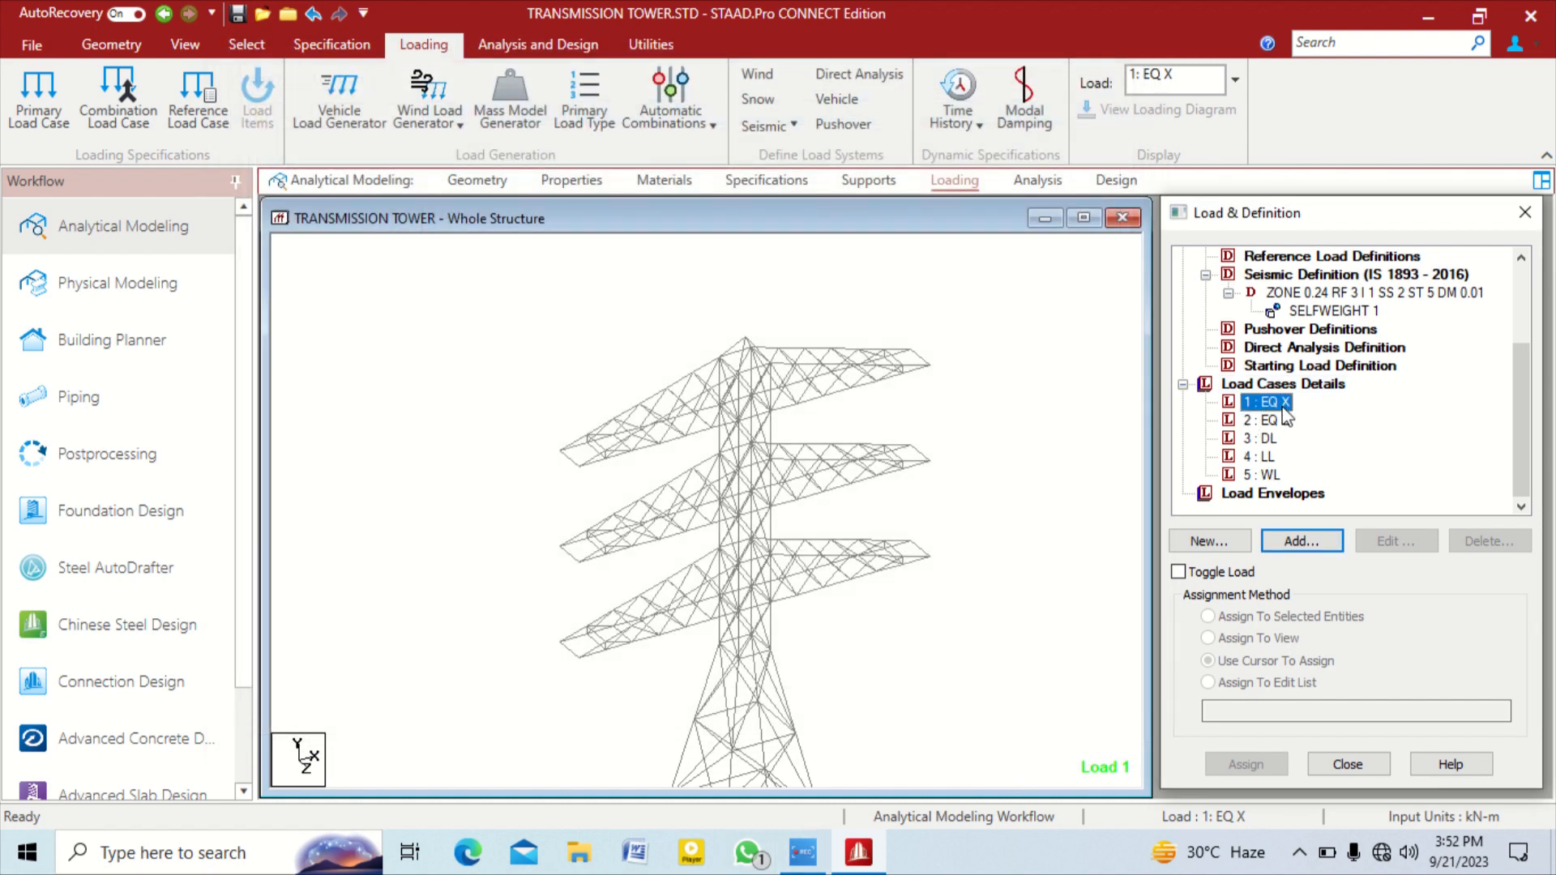
click(1301, 541)
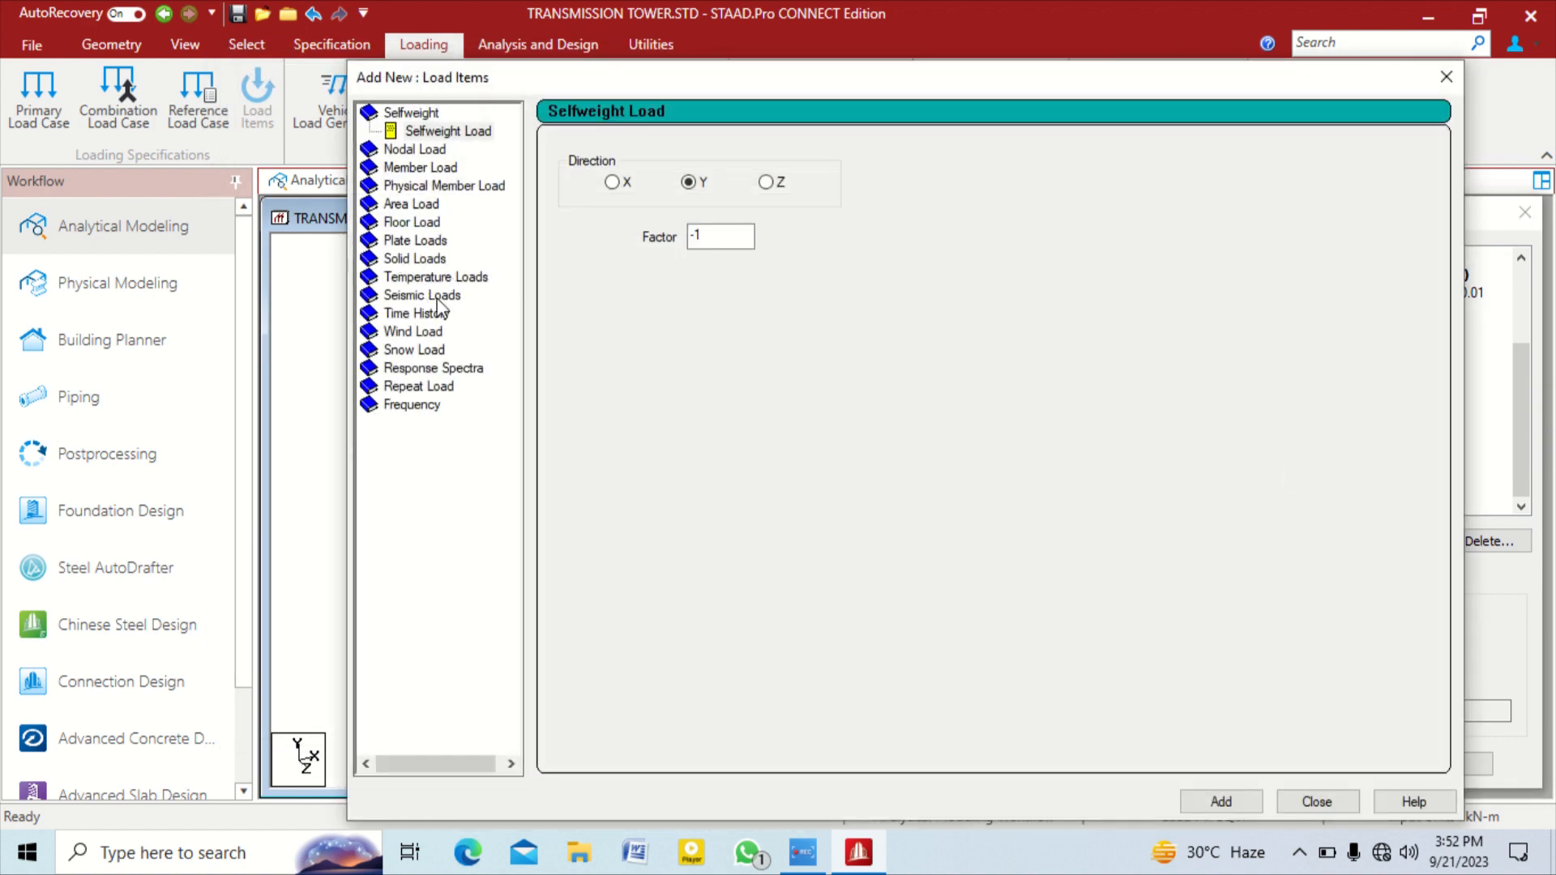
click(429, 296)
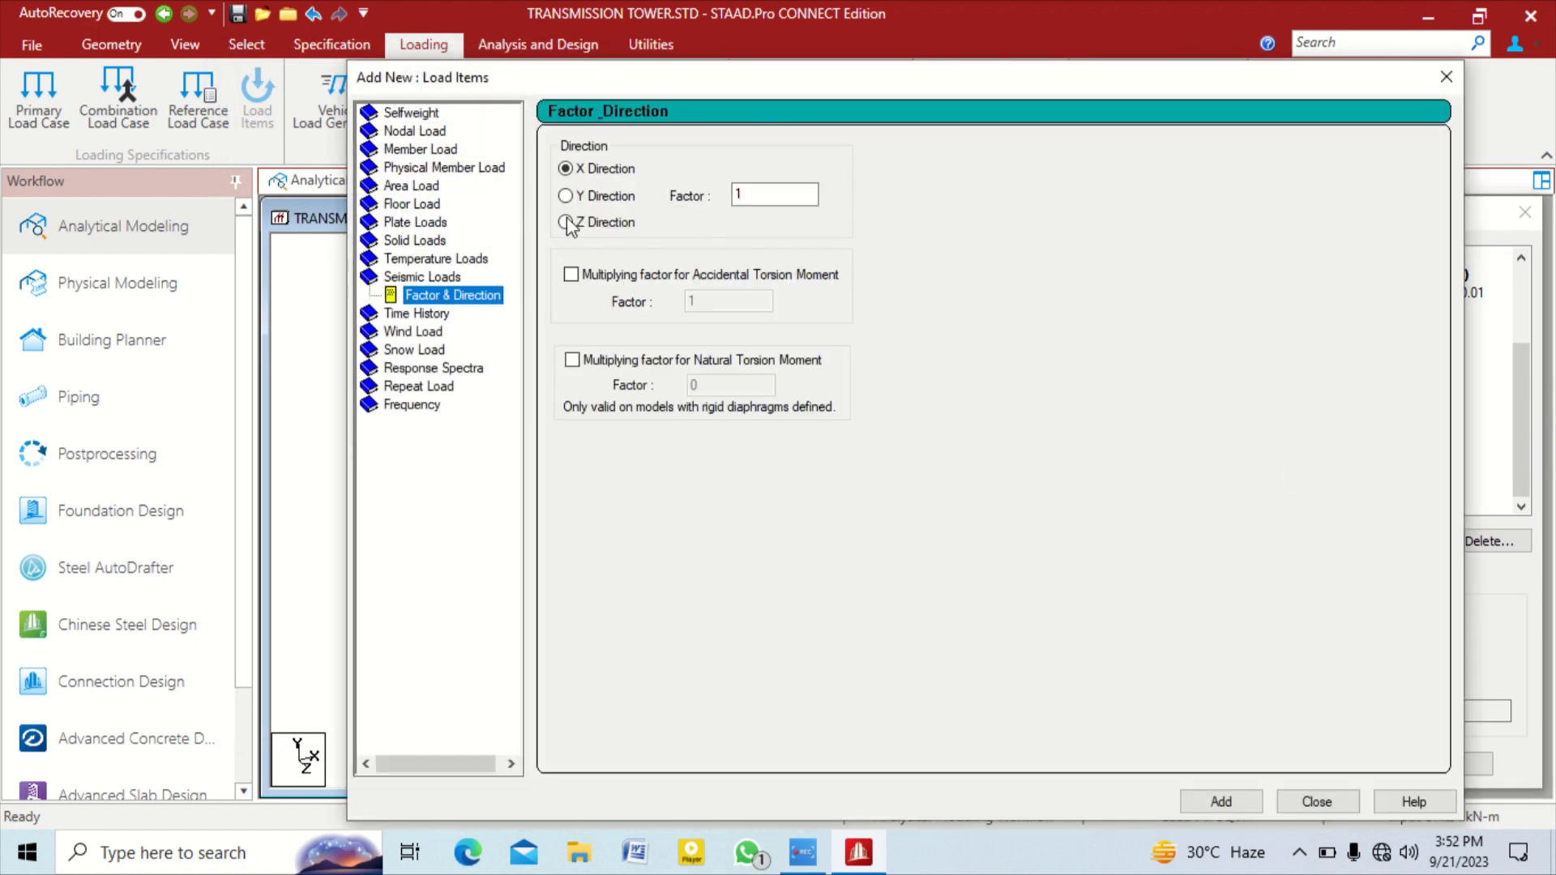
click(603, 169)
click(759, 194)
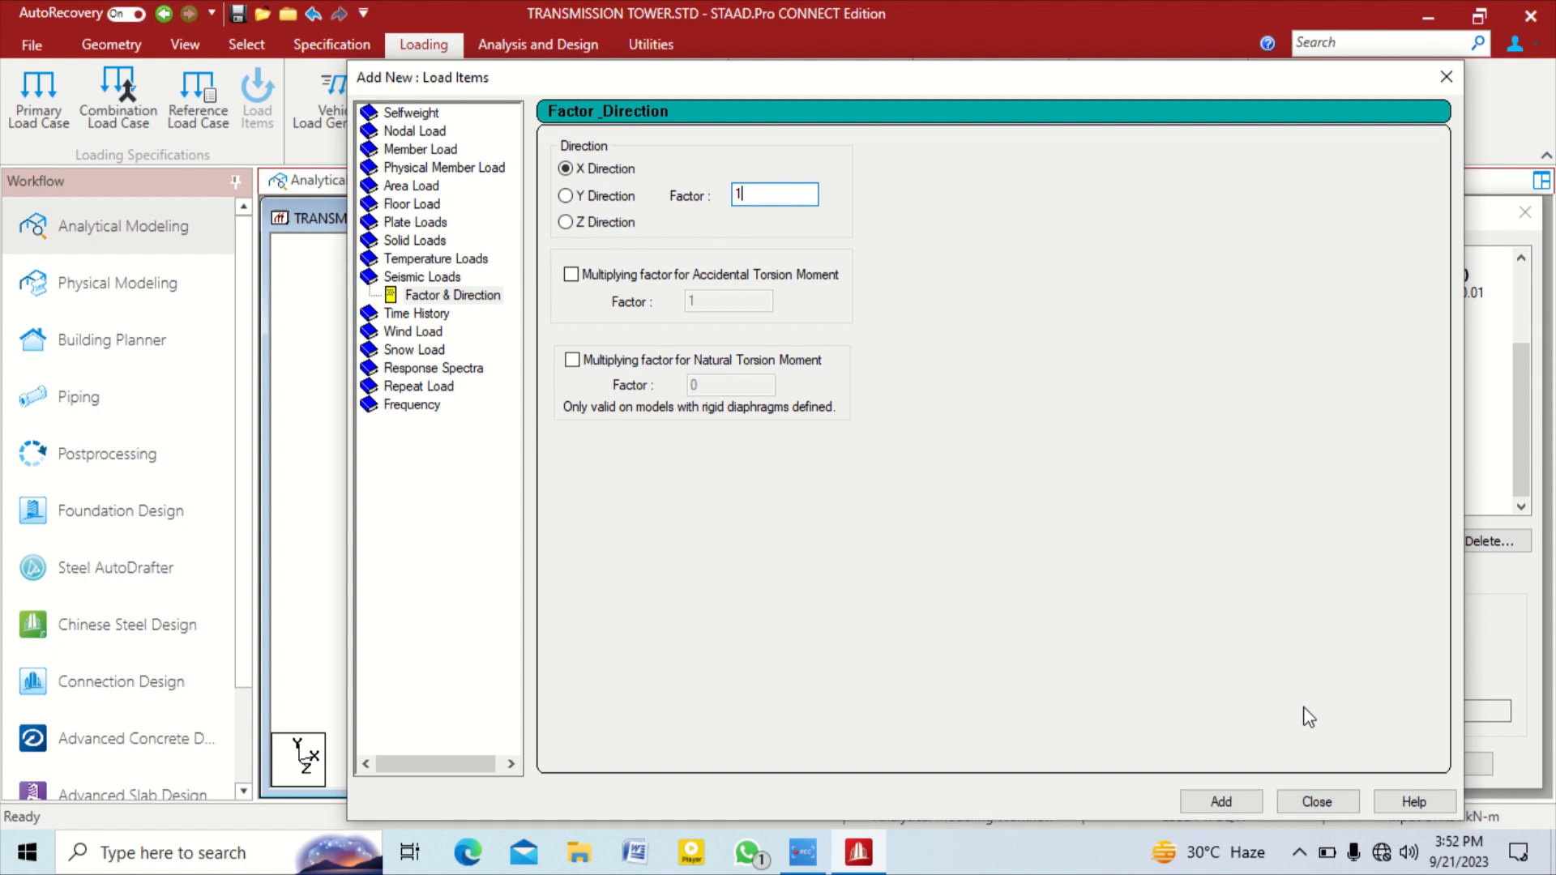
click(1282, 799)
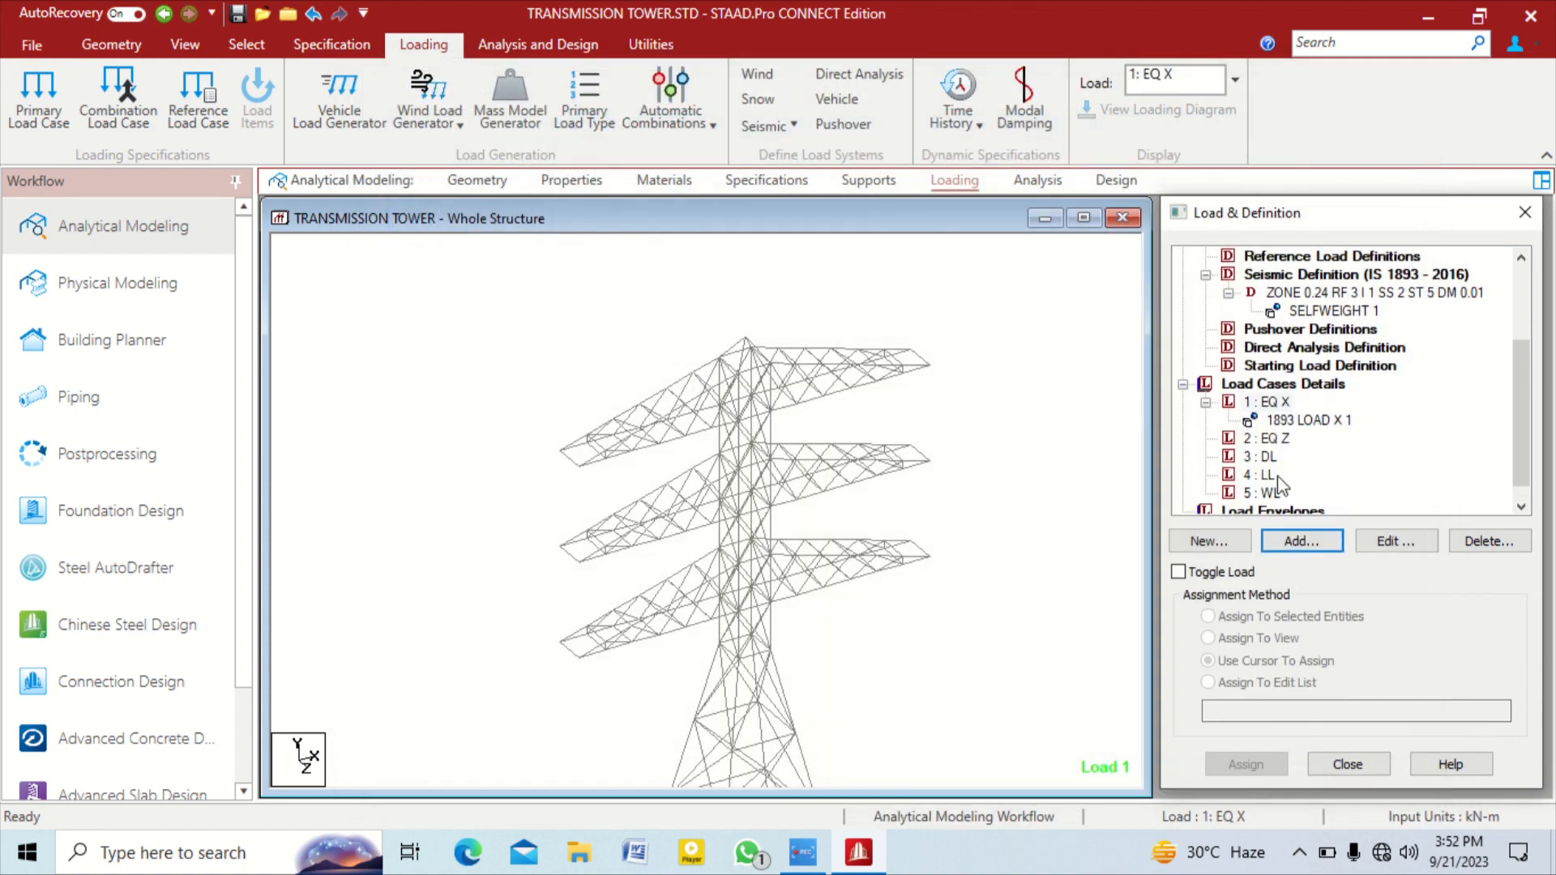
Add a seismic load in the Z direction with factor 1 to load case EQ Z, leaving accidental torsion off
click(1271, 438)
click(1301, 540)
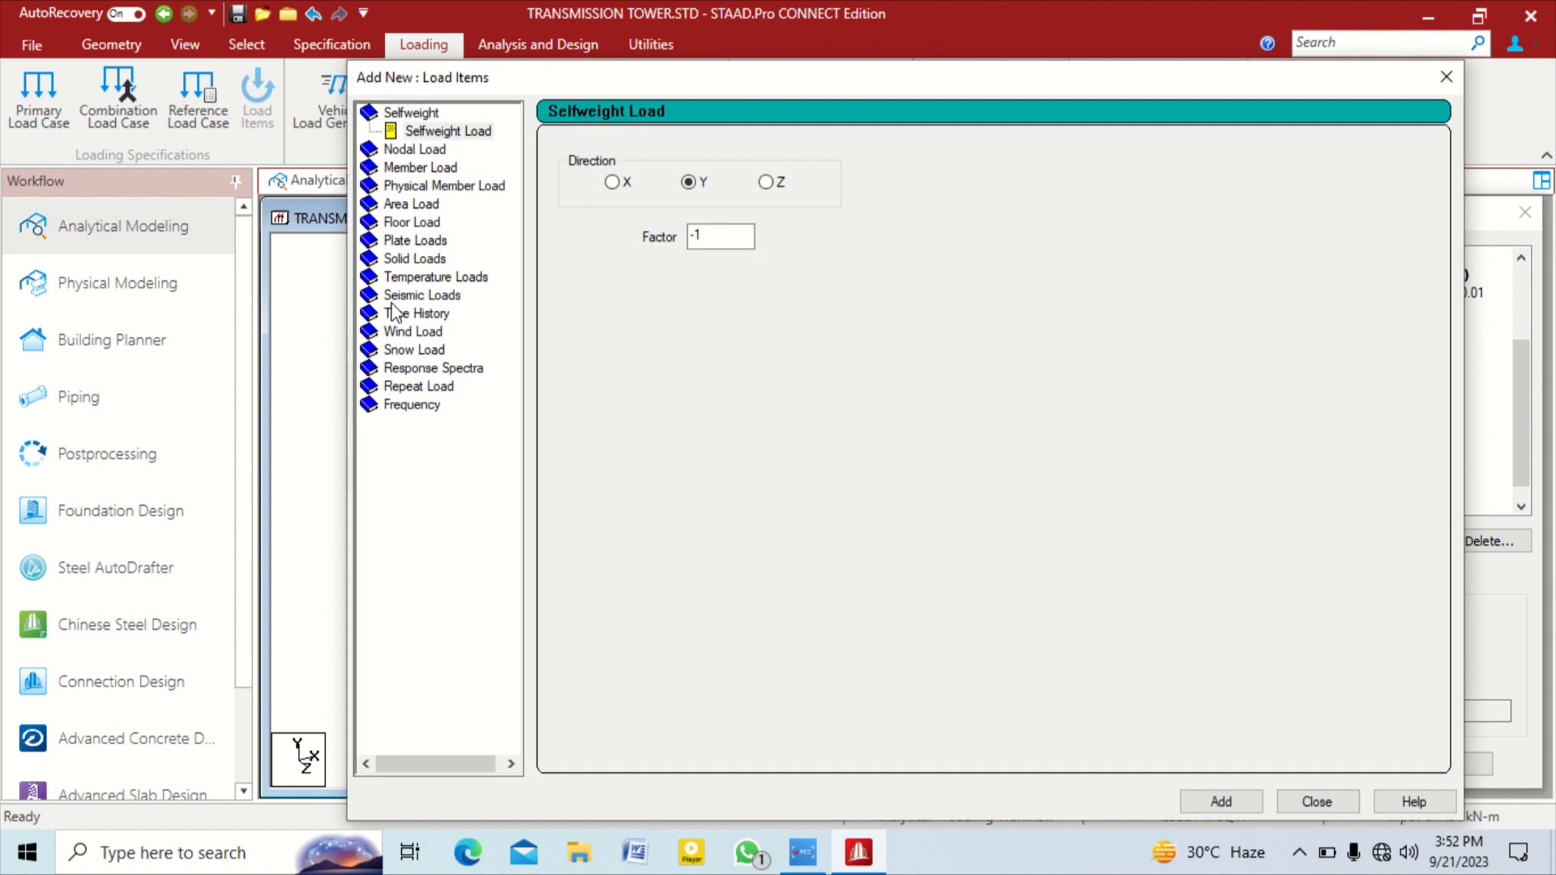
click(394, 296)
click(602, 224)
click(834, 275)
click(571, 275)
click(1221, 801)
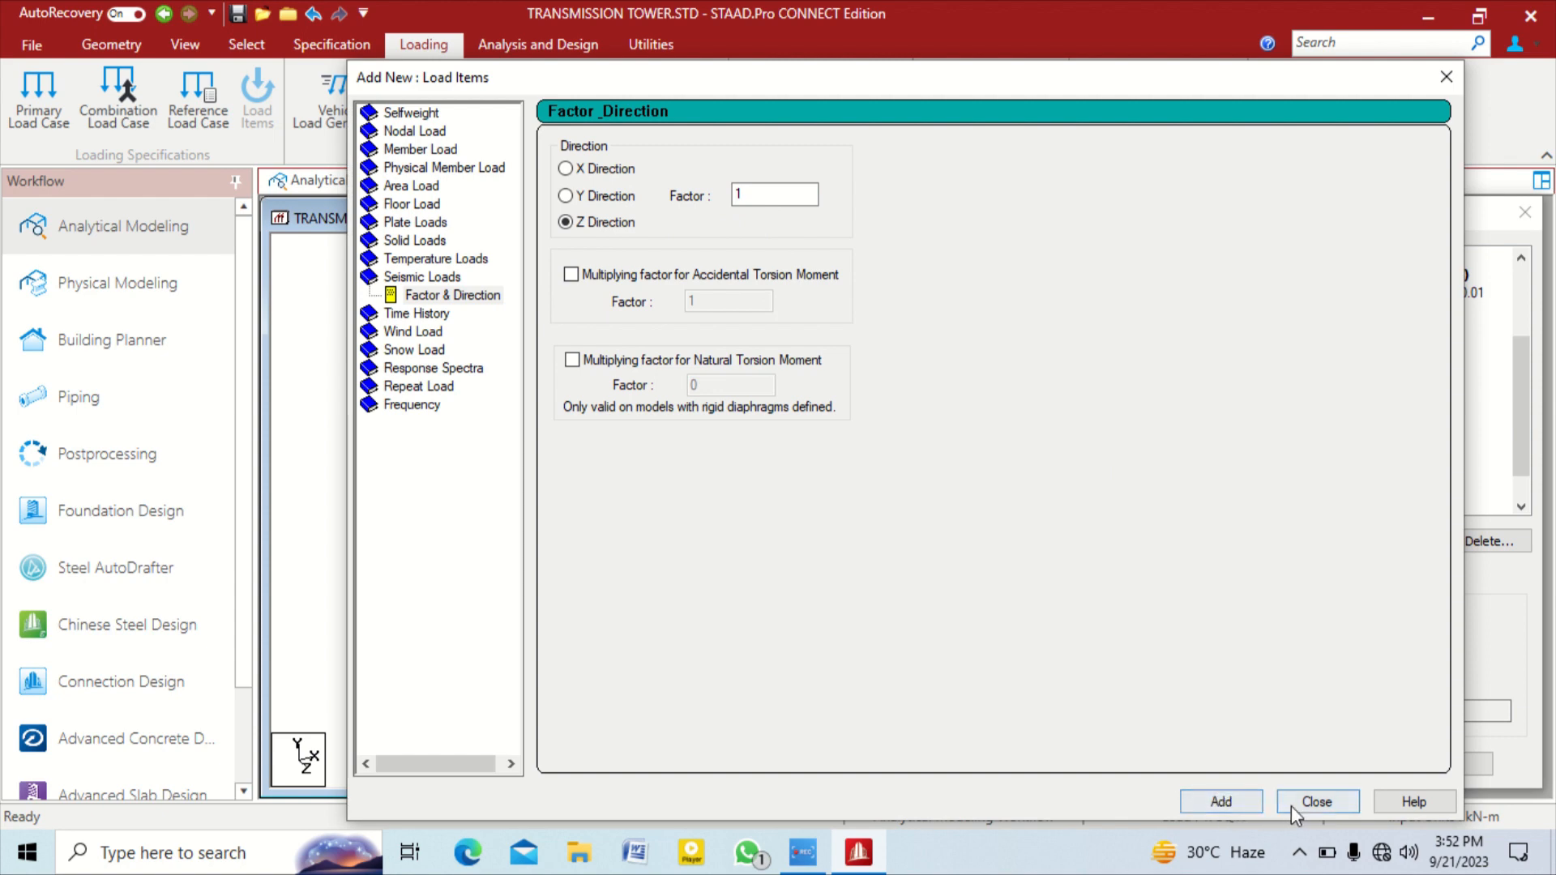
click(1314, 802)
Add a selfweight load in the Y direction with factor -1 to load case DL
scroll(1264, 430, down, 1)
click(1301, 420)
click(1261, 438)
click(1300, 541)
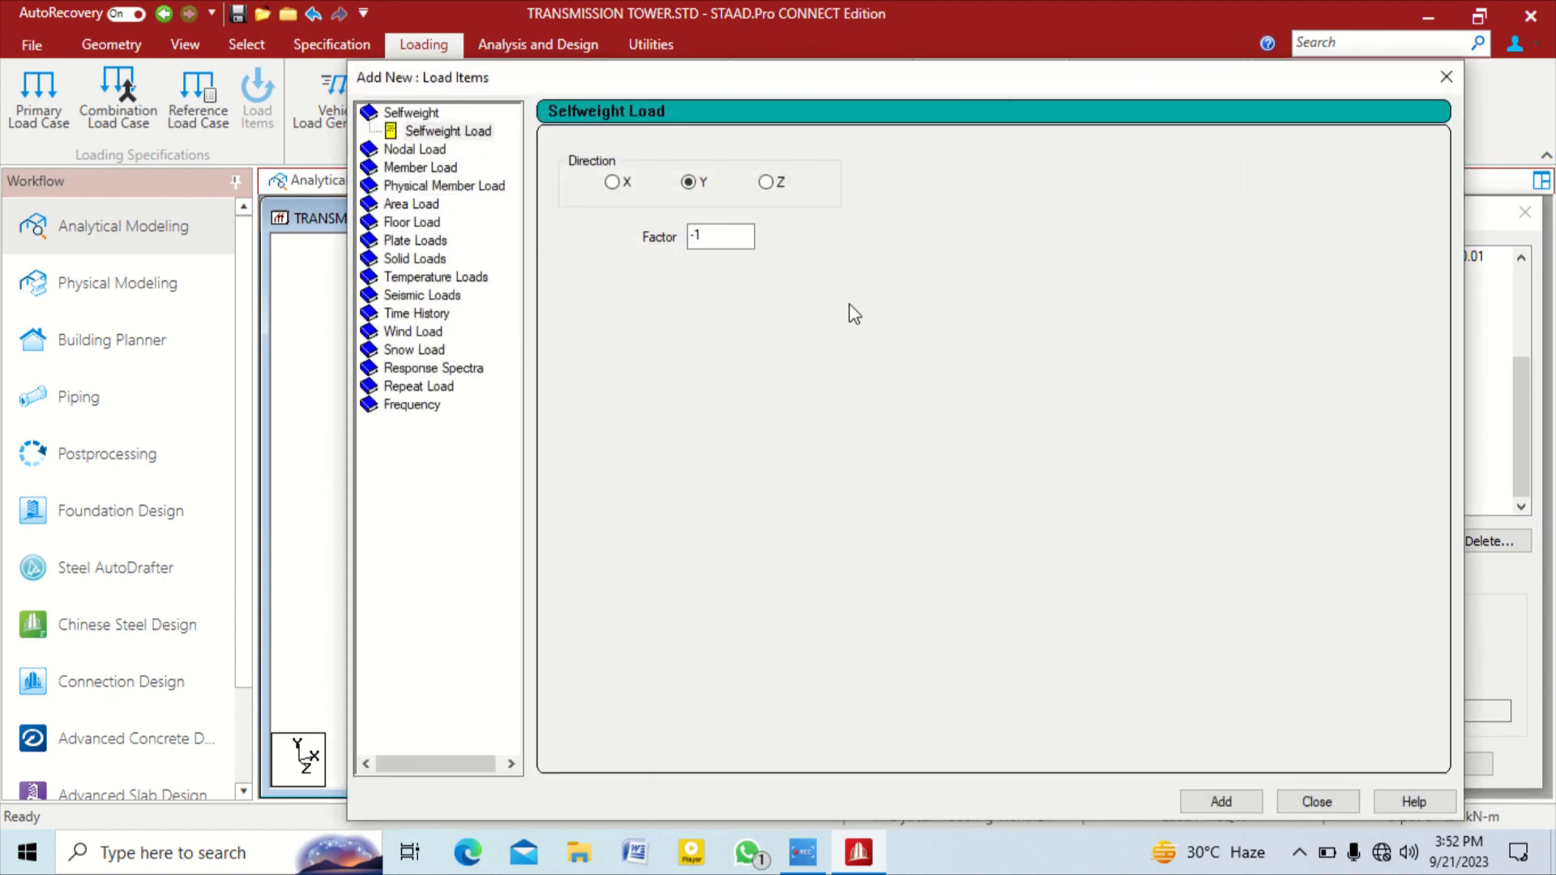
click(1227, 799)
click(1317, 801)
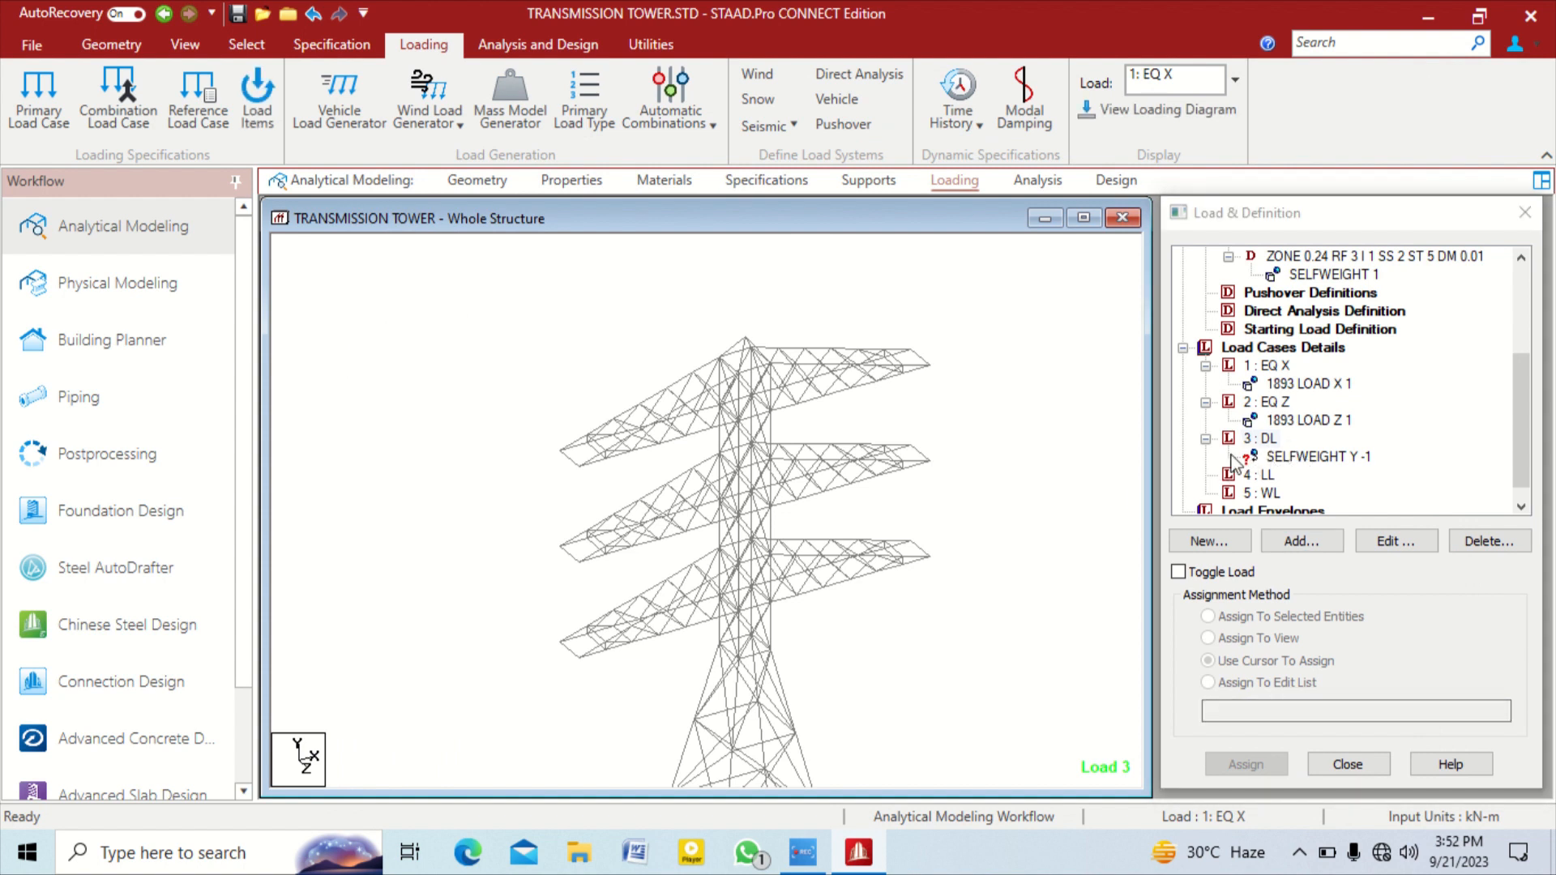
Assign the DL selfweight load to all tower members using Assign To View
click(1296, 457)
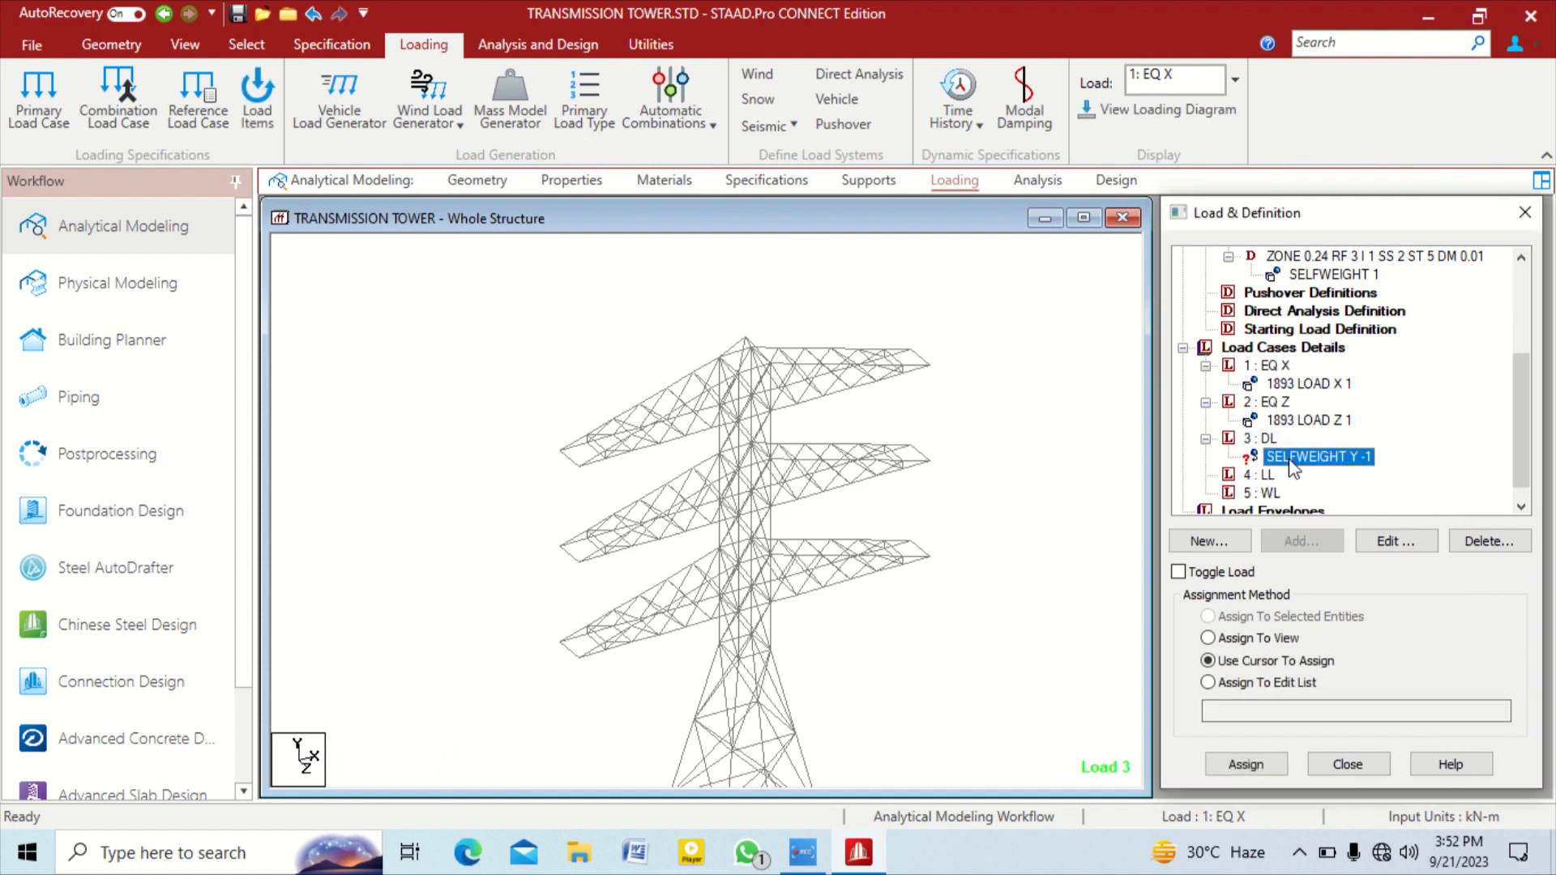
middle_drag(786, 593, 778, 493)
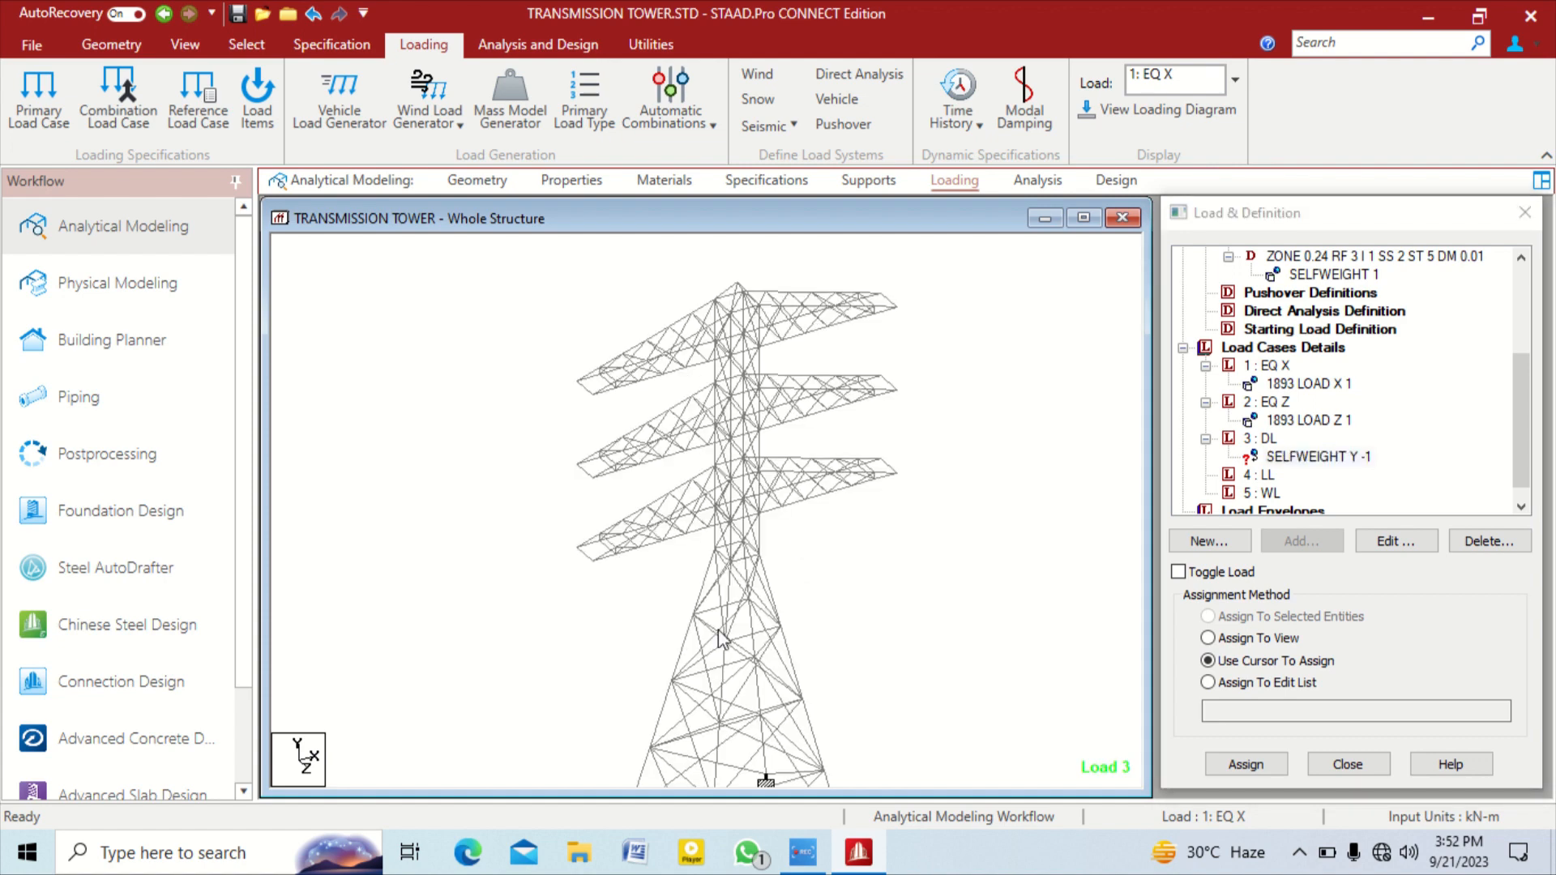
click(1256, 639)
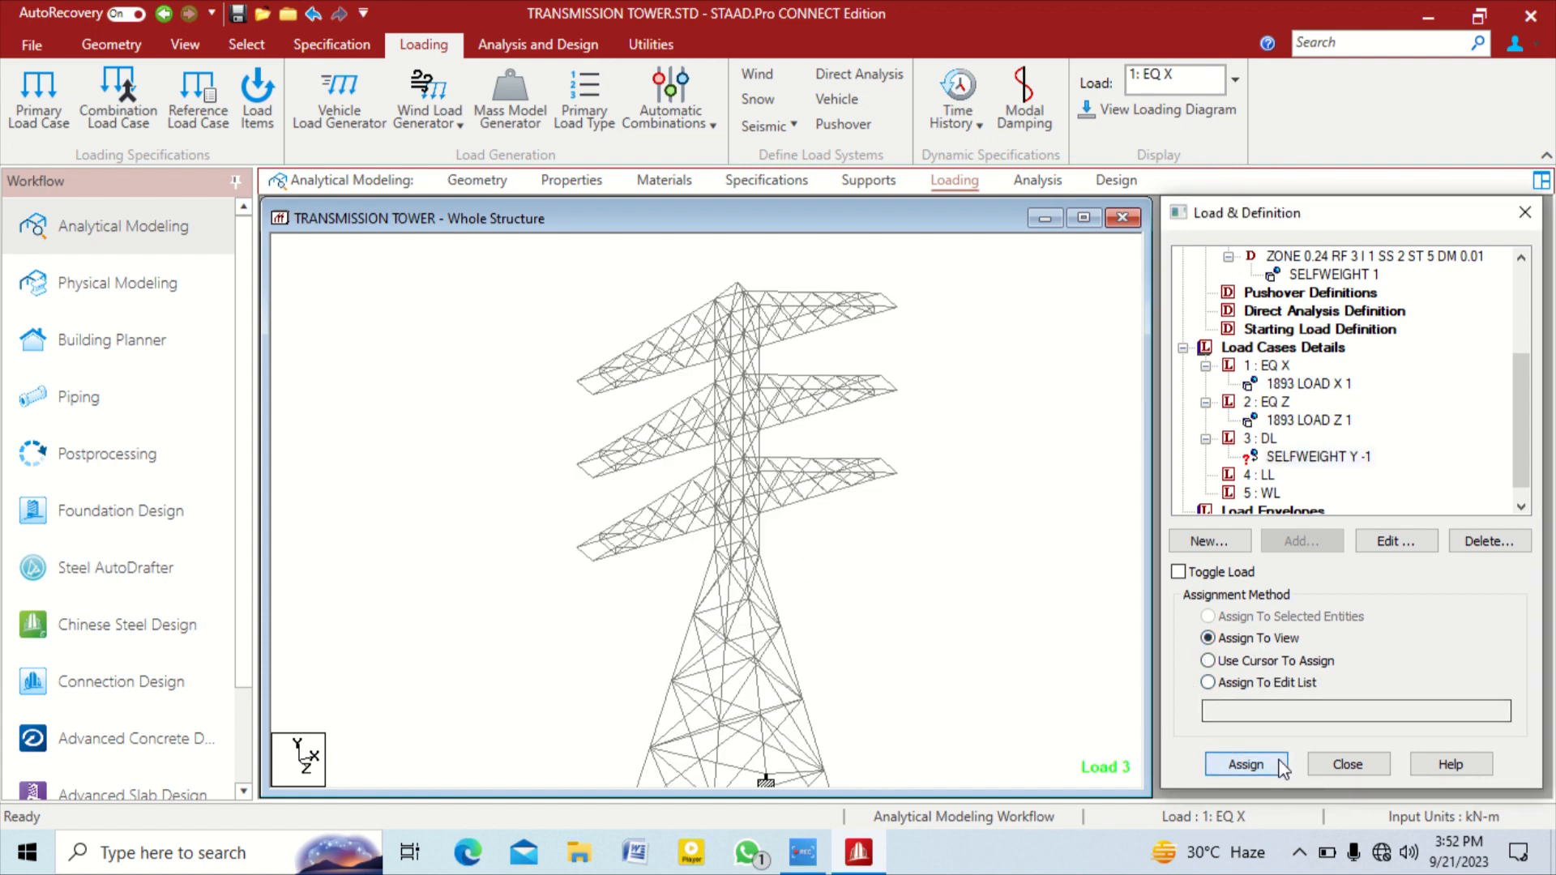
click(1246, 764)
click(1380, 556)
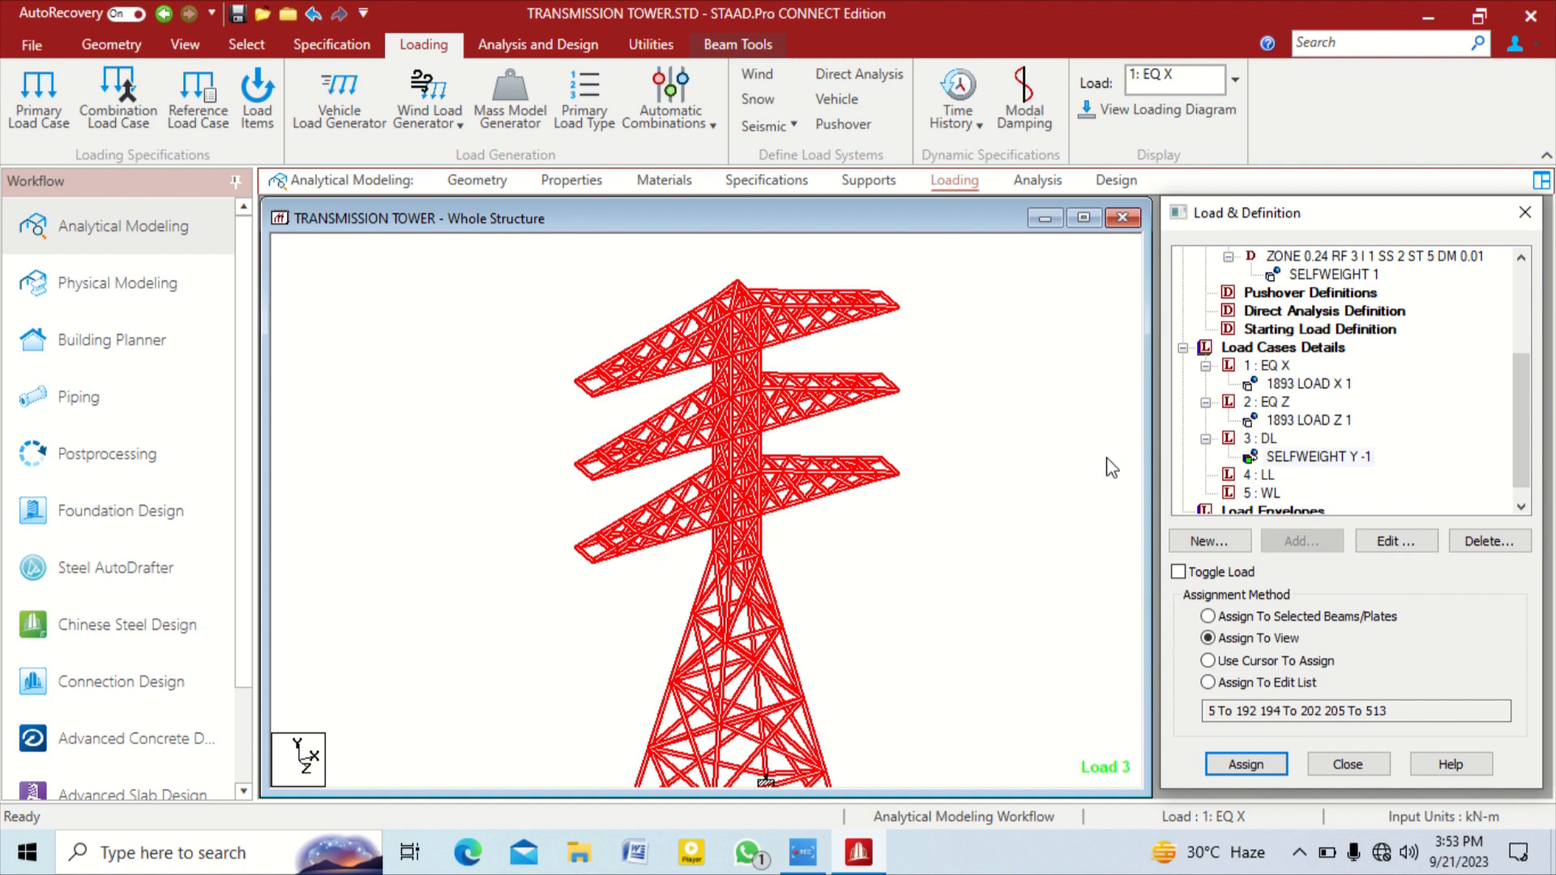
Add a nodal load with Fz of 15 kN to load case DL
click(1261, 438)
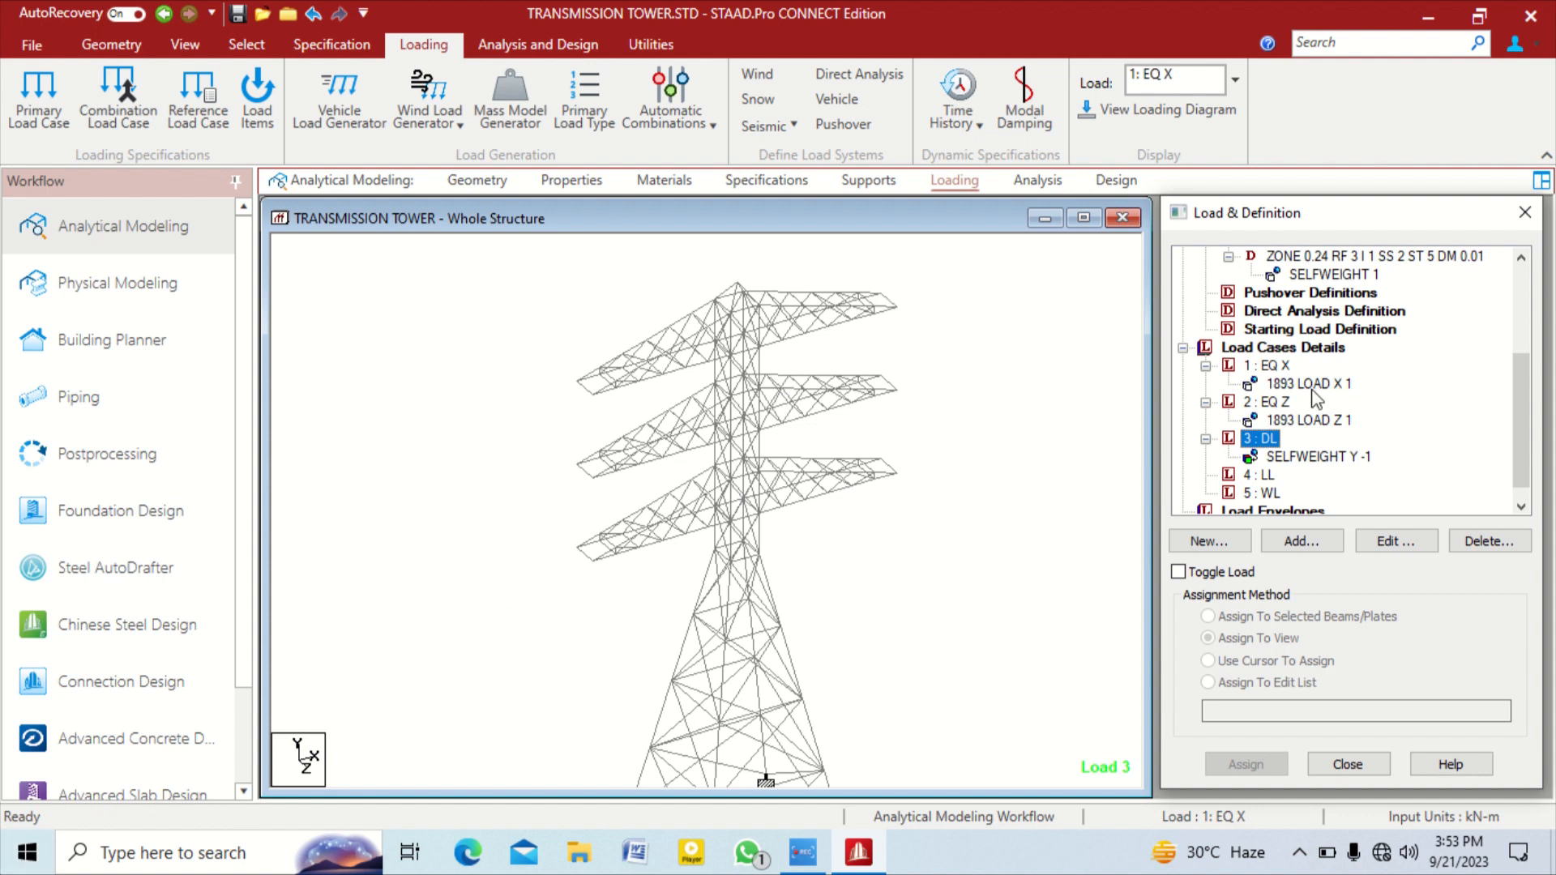
click(1307, 542)
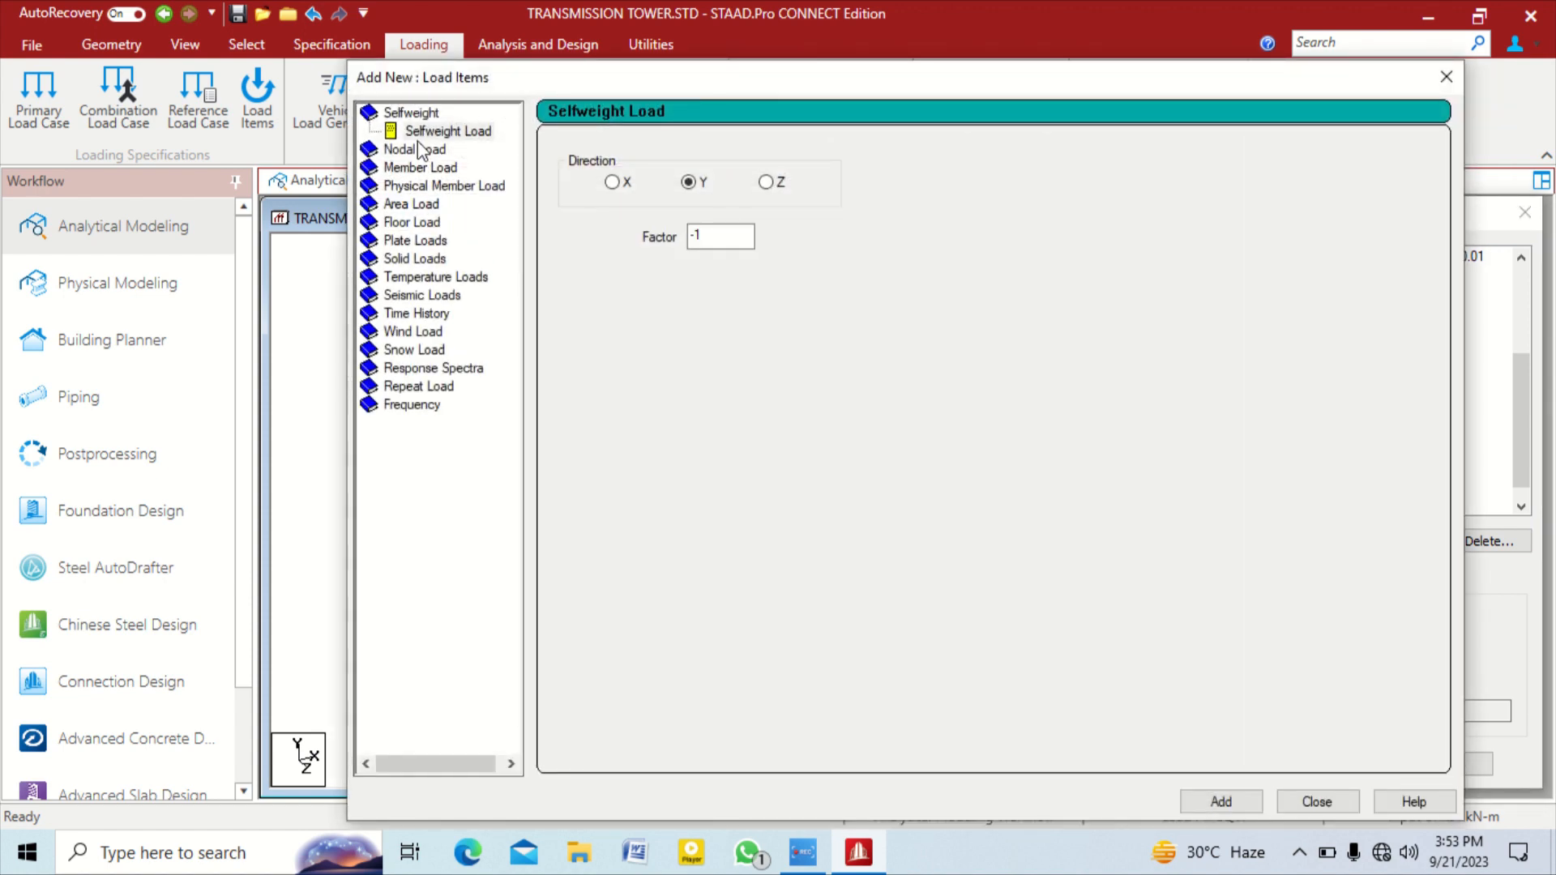
click(414, 148)
drag(713, 90, 1362, 206)
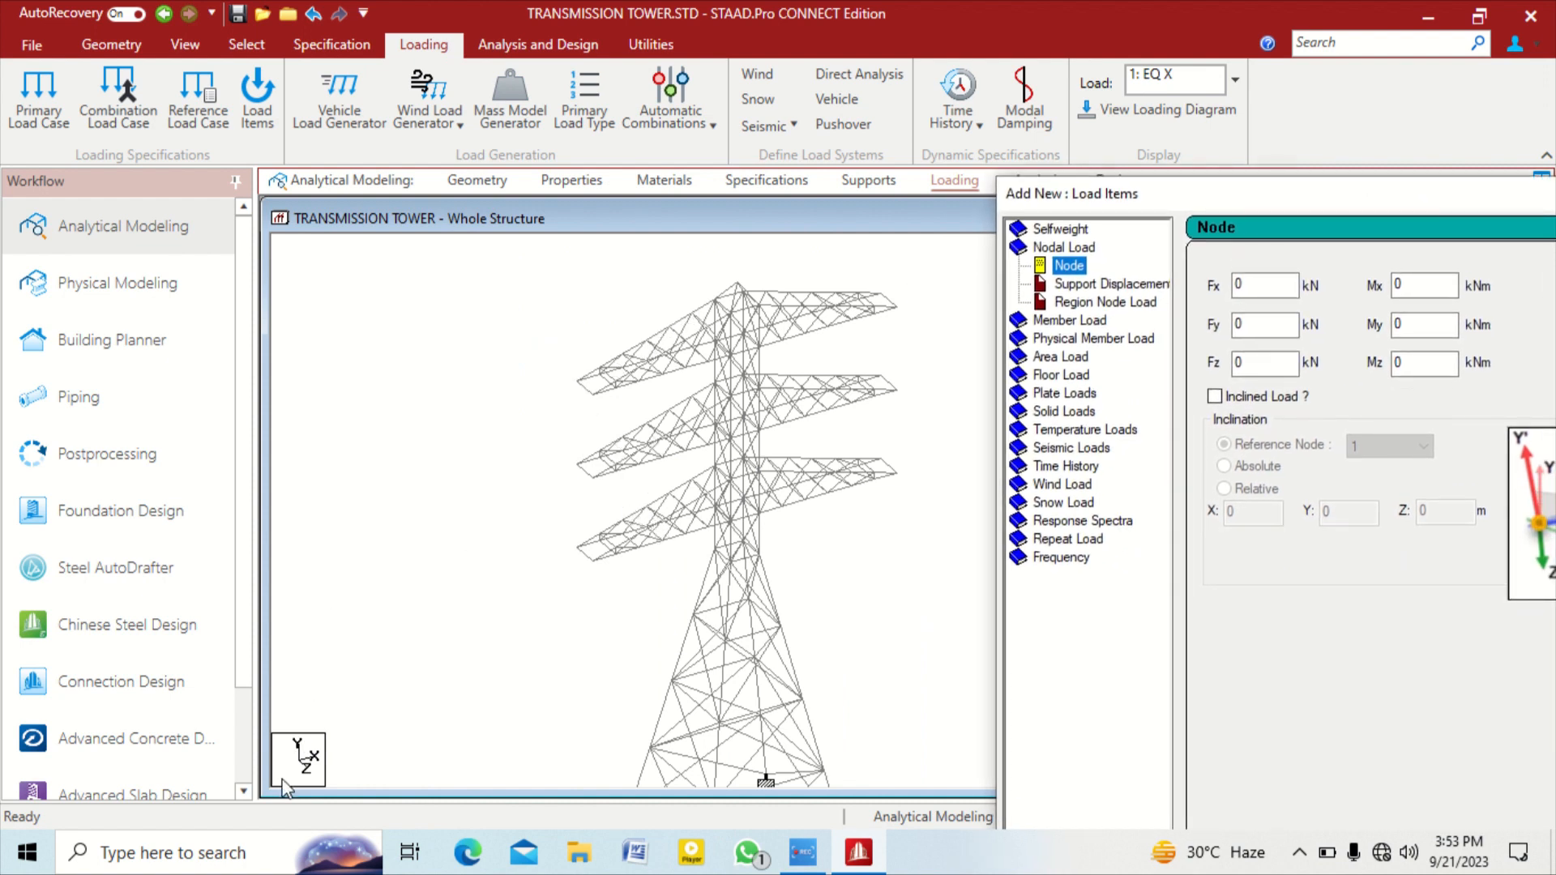
drag(1139, 209, 679, 73)
double_click(799, 224)
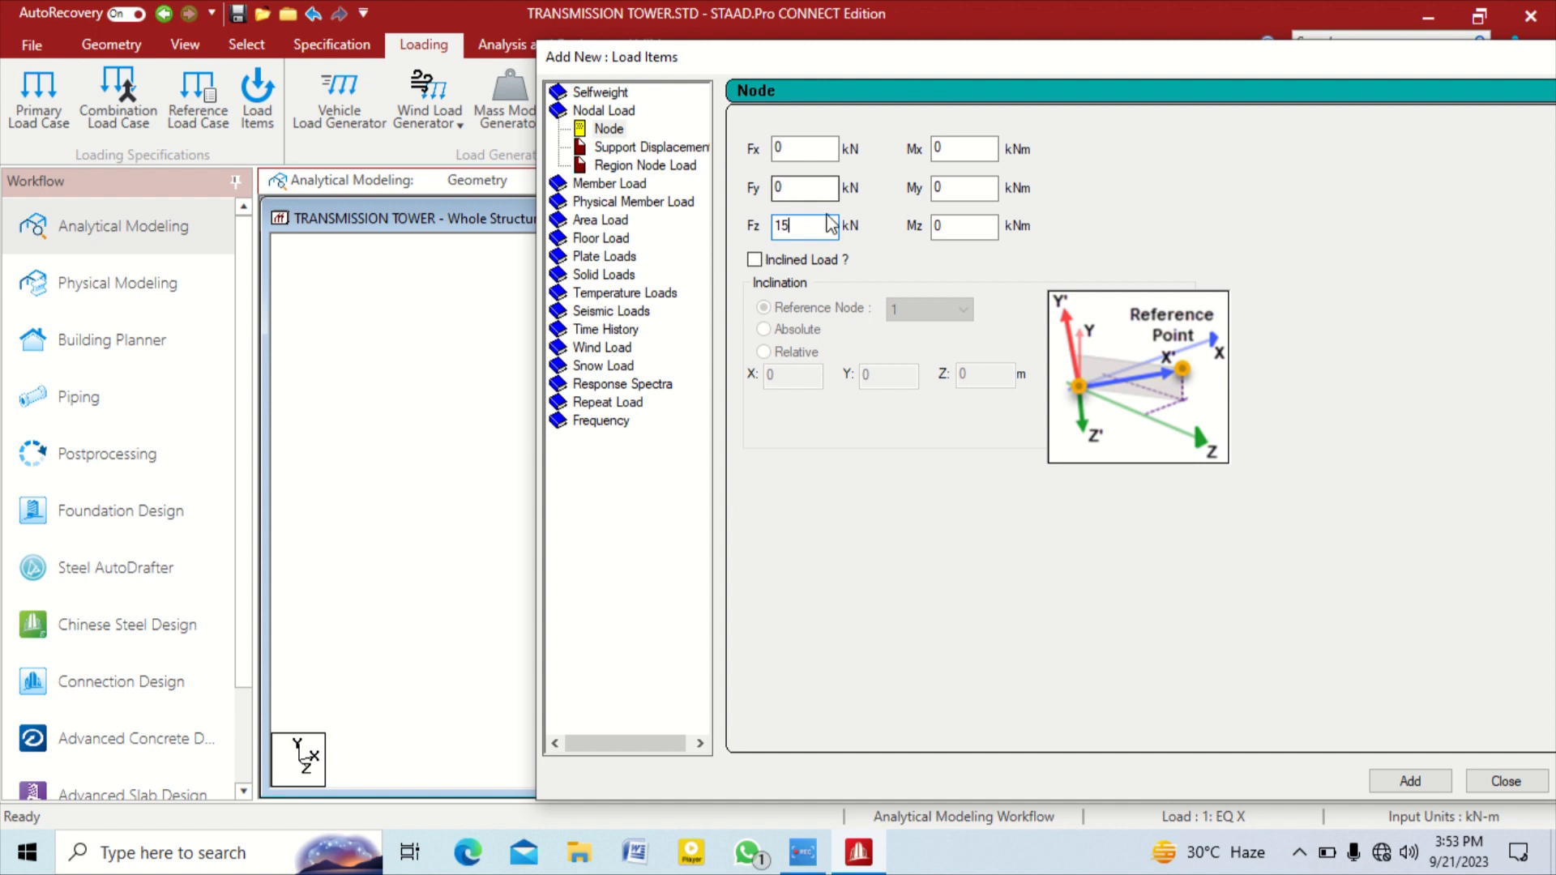
click(1407, 780)
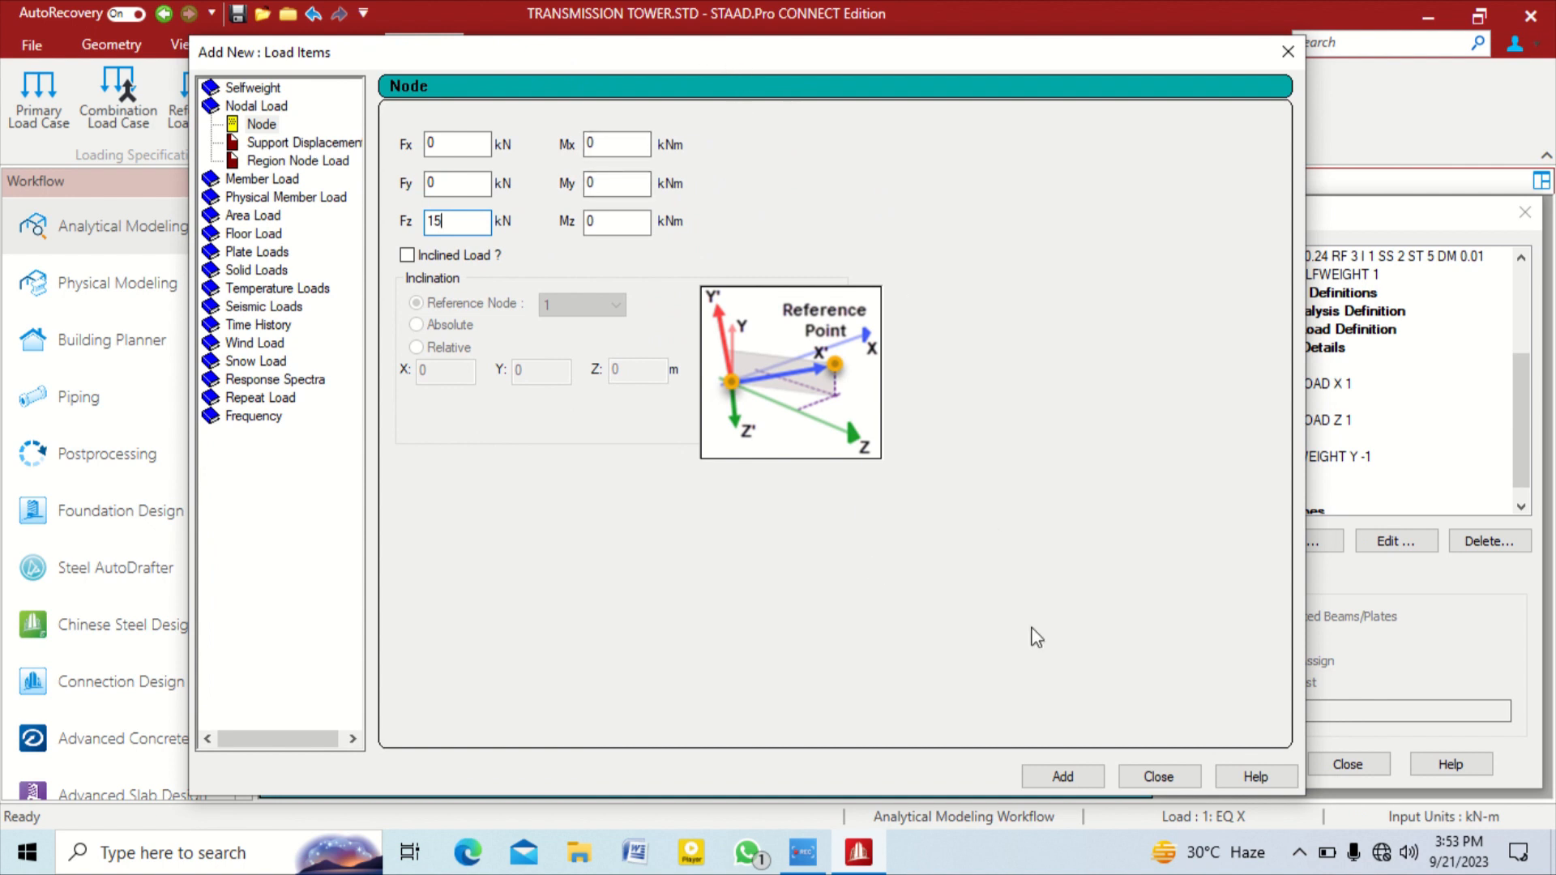
click(1064, 776)
Add a second nodal load with Fz of -15 kN to load case DL and finish adding load items
double_click(431, 229)
text(-)
click(1062, 776)
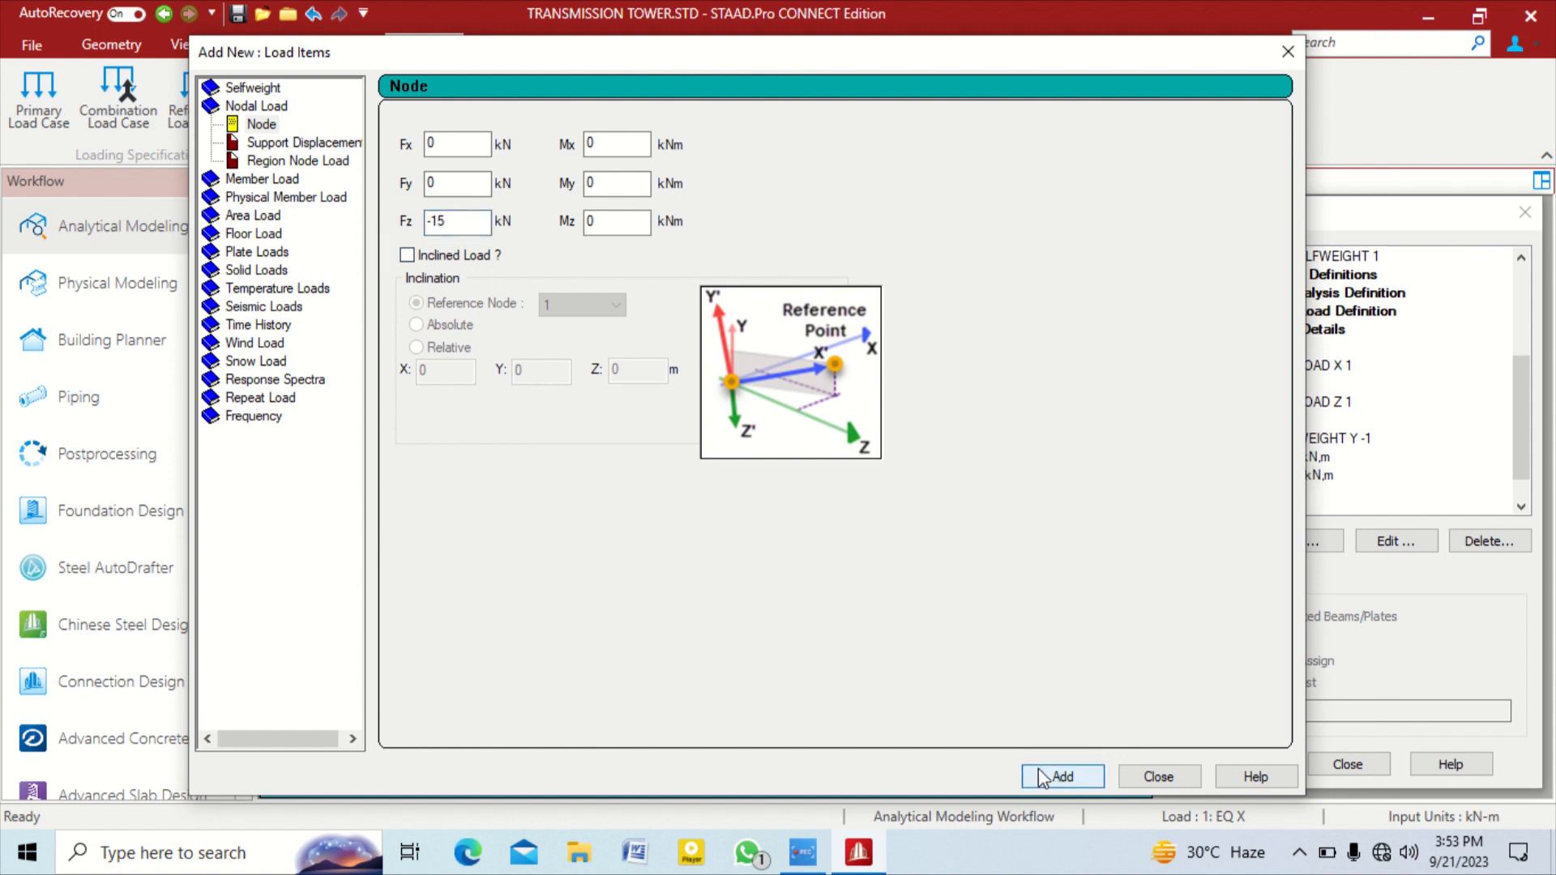
click(1185, 774)
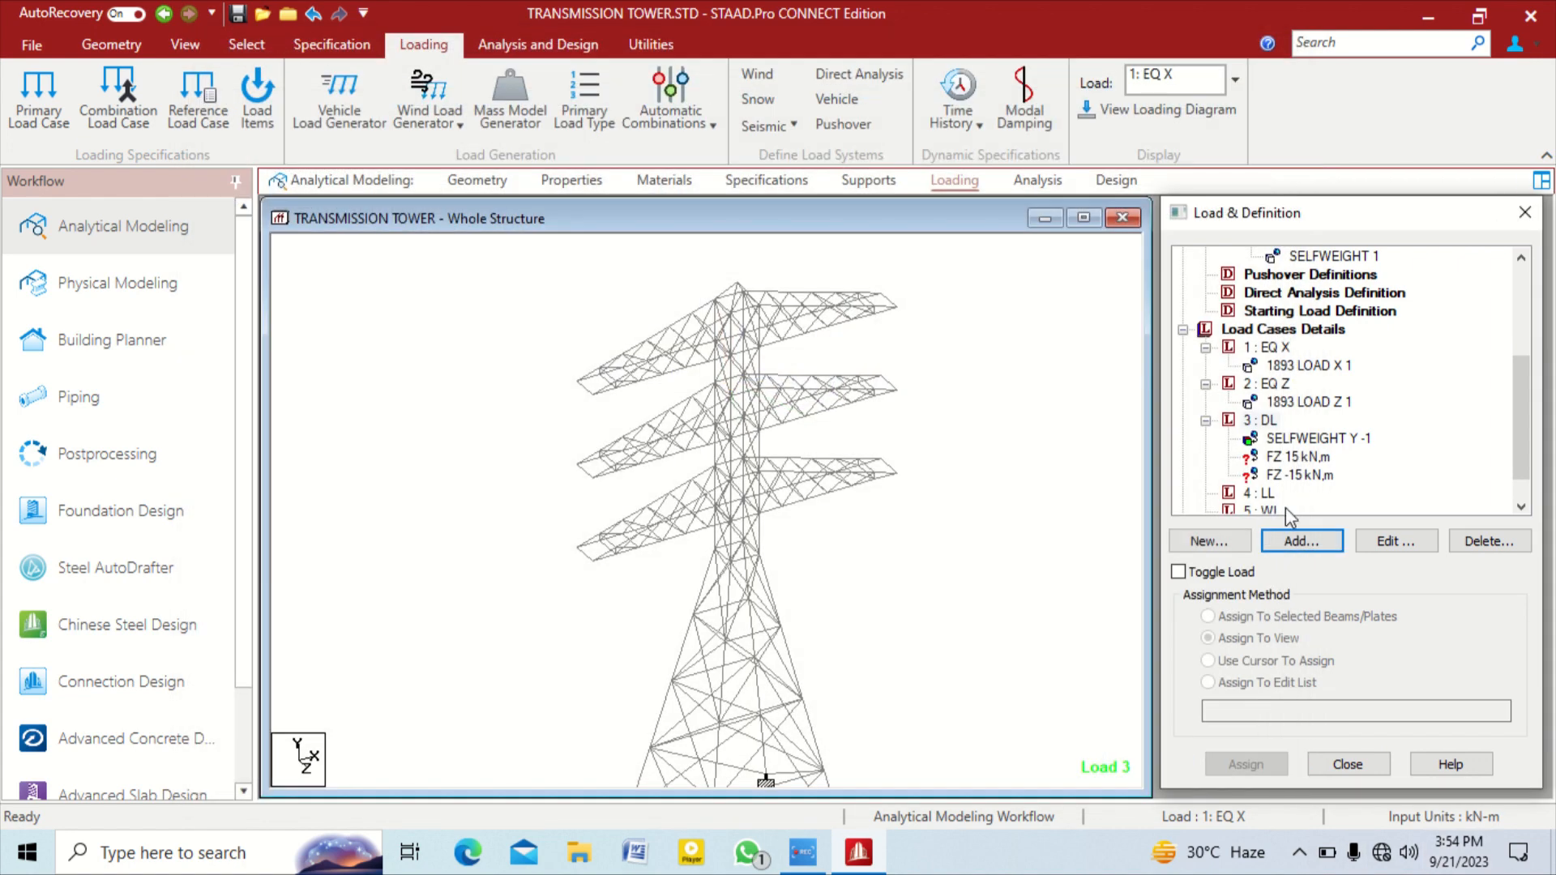
Choose the Fz 15 kN nodal load and select the front tip node of each of the six crossarms
click(1295, 458)
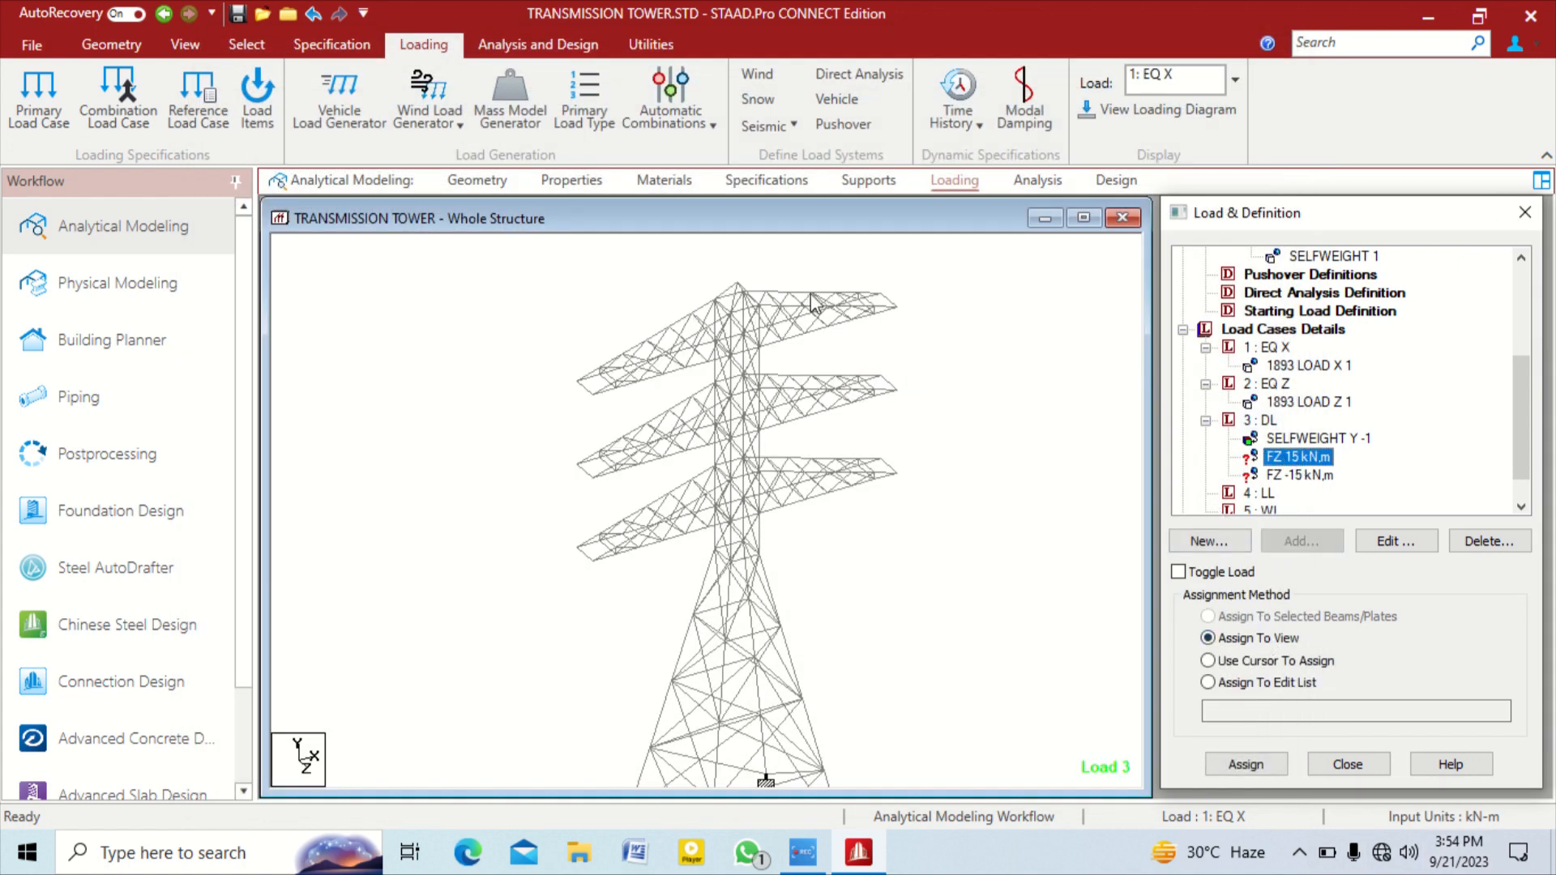
click(236, 53)
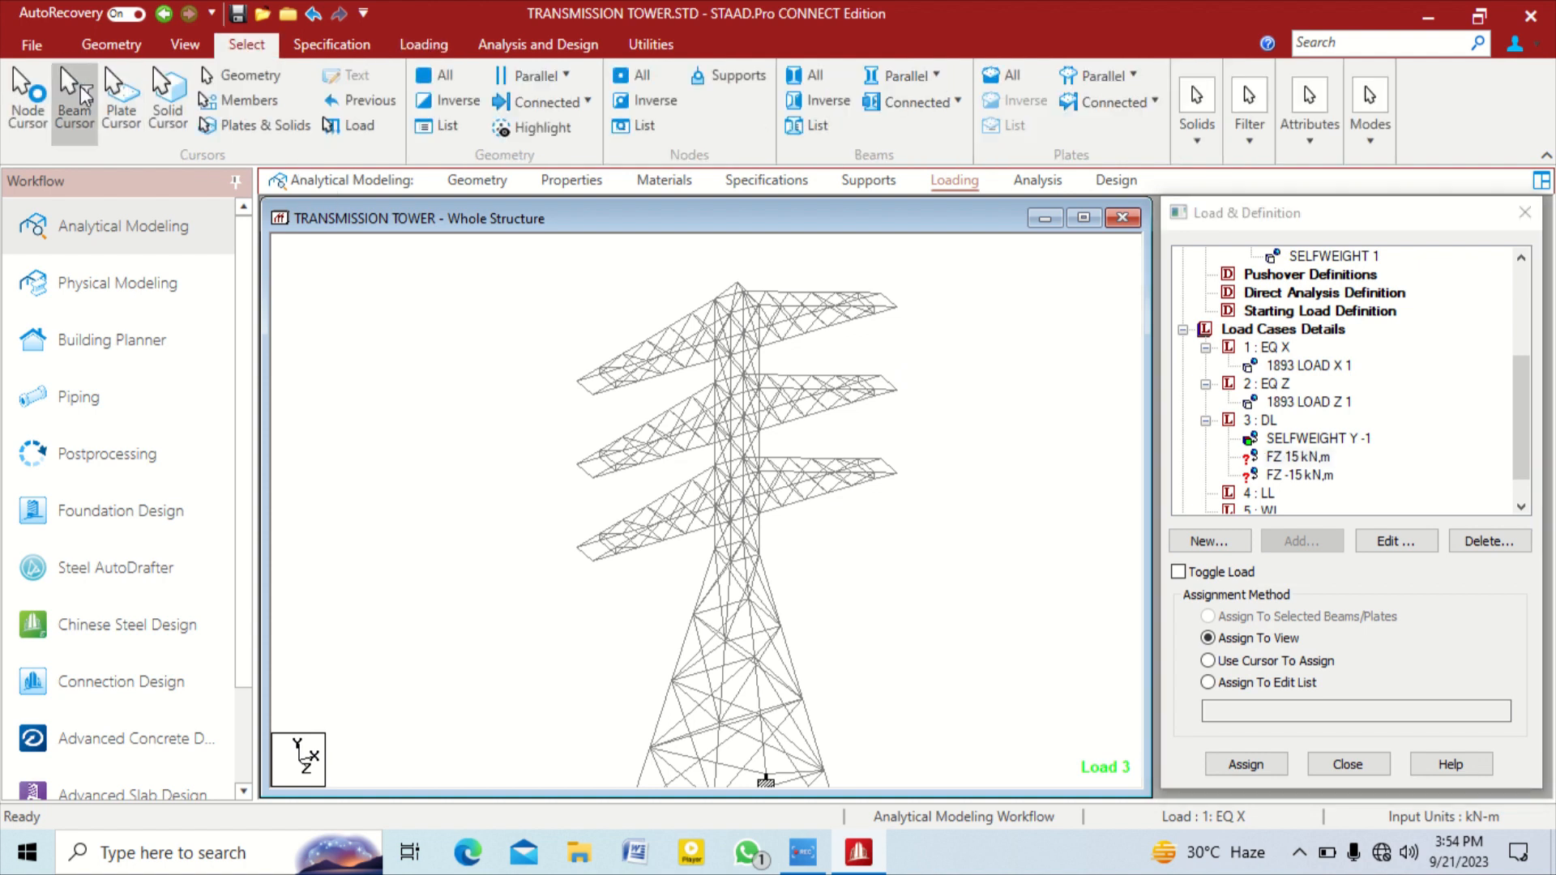
click(42, 91)
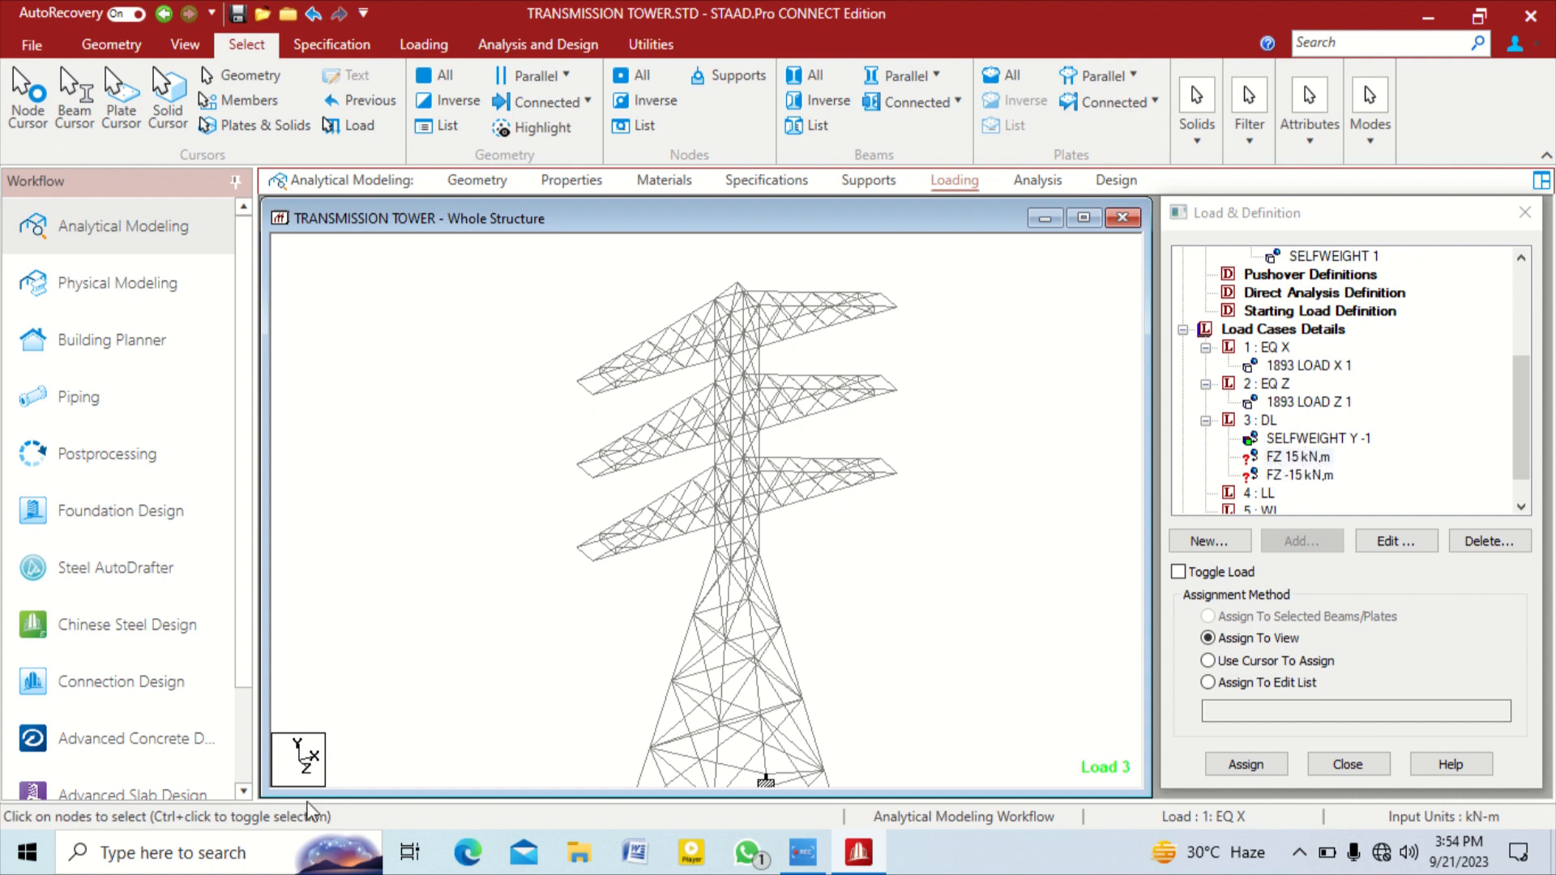
click(895, 309)
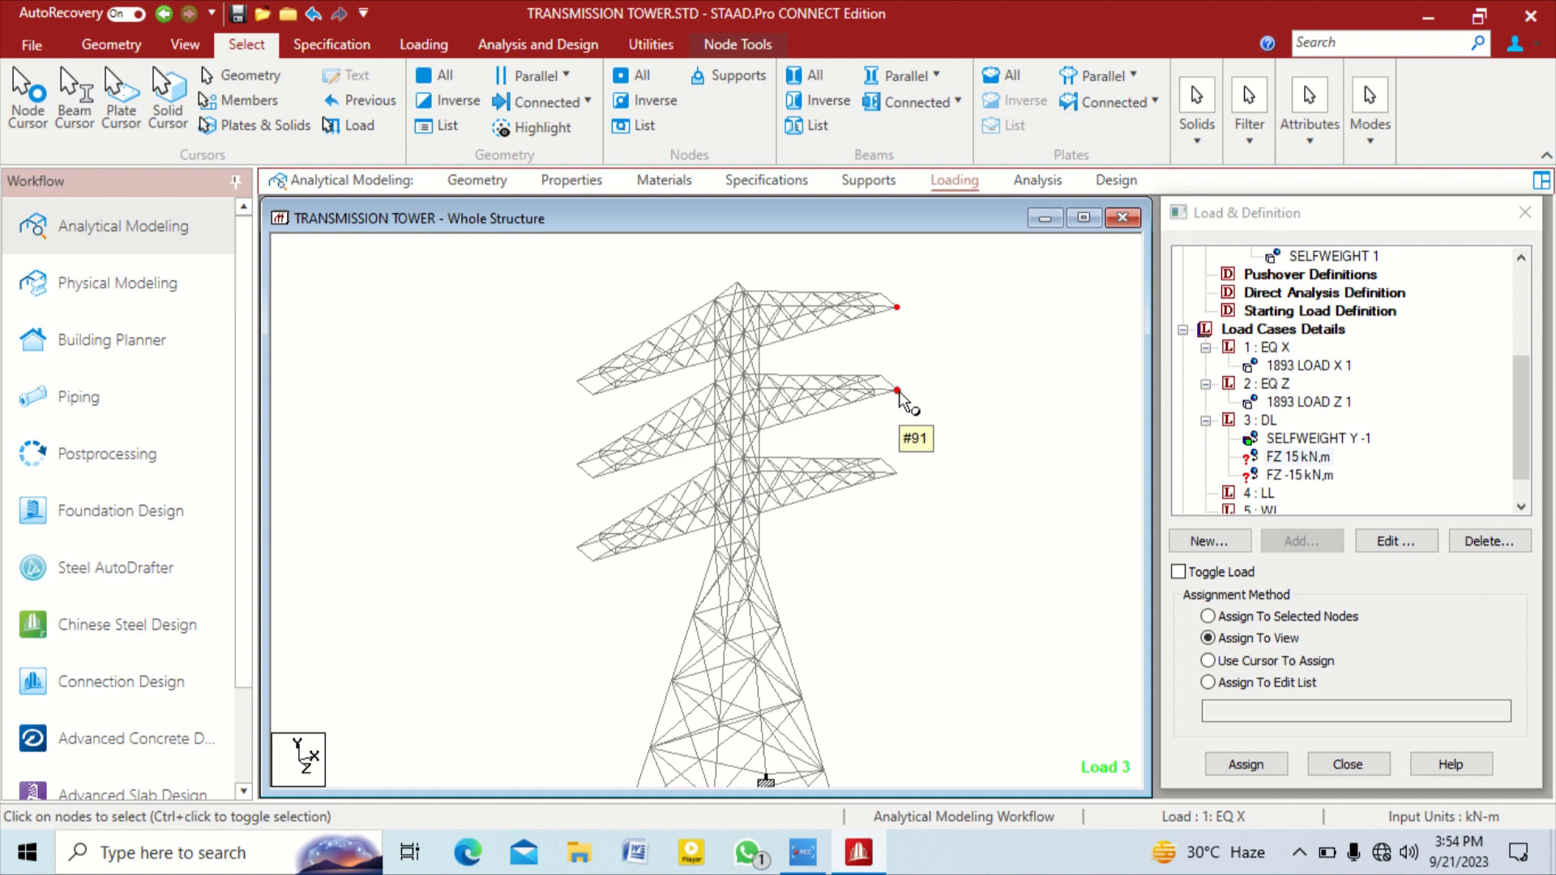
ctrl+click(897, 391)
ctrl+click(897, 473)
click(595, 559)
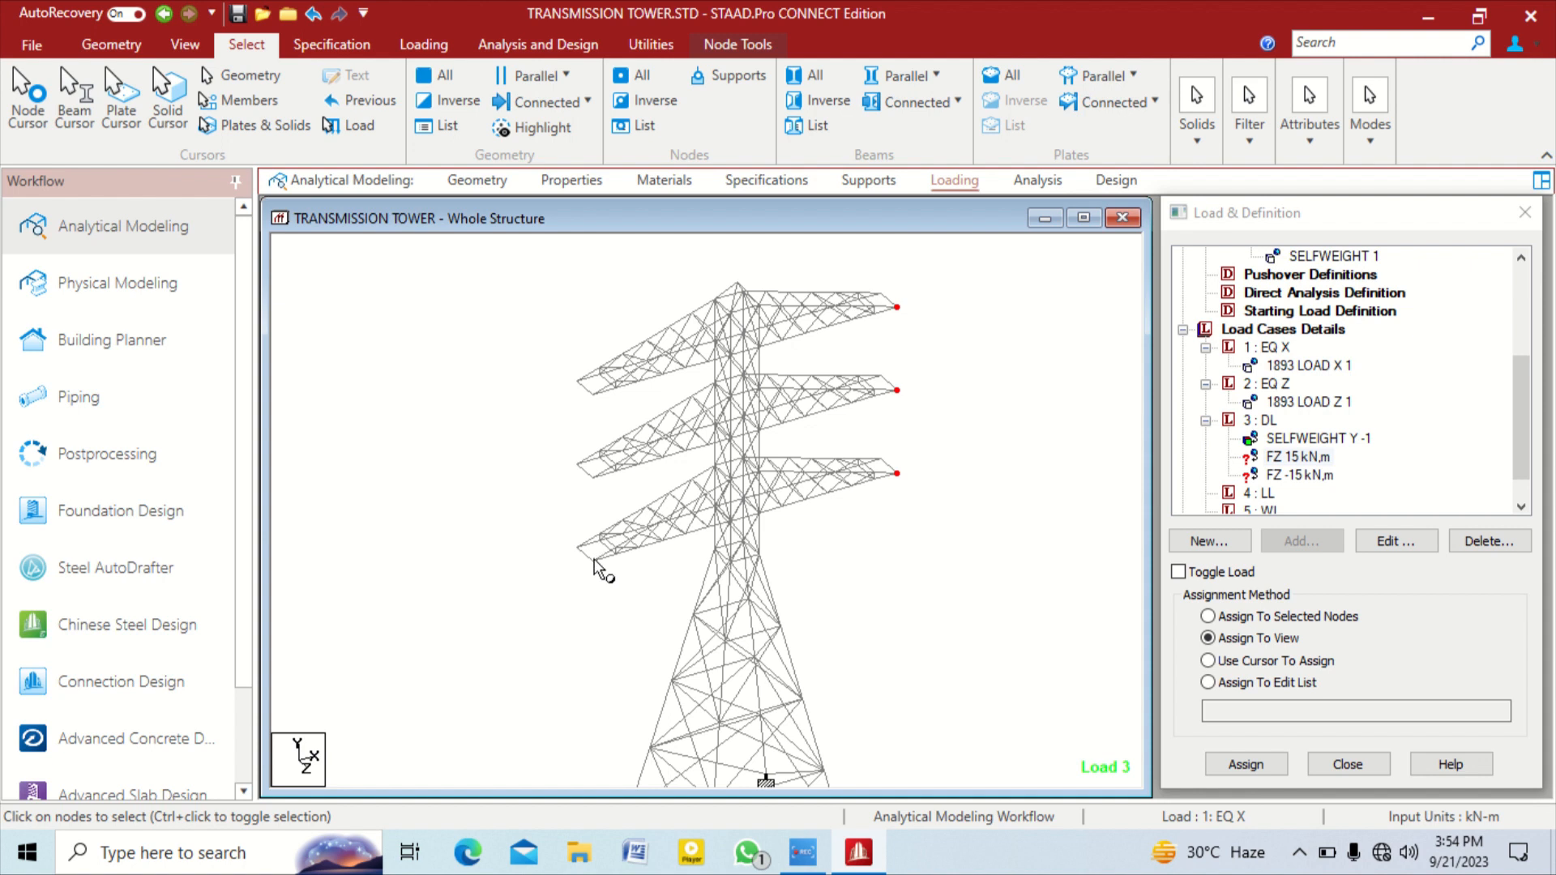
click(592, 478)
click(591, 395)
scroll(762, 285, down, 1)
middle_drag(763, 286, 723, 322)
scroll(780, 340, up, 2)
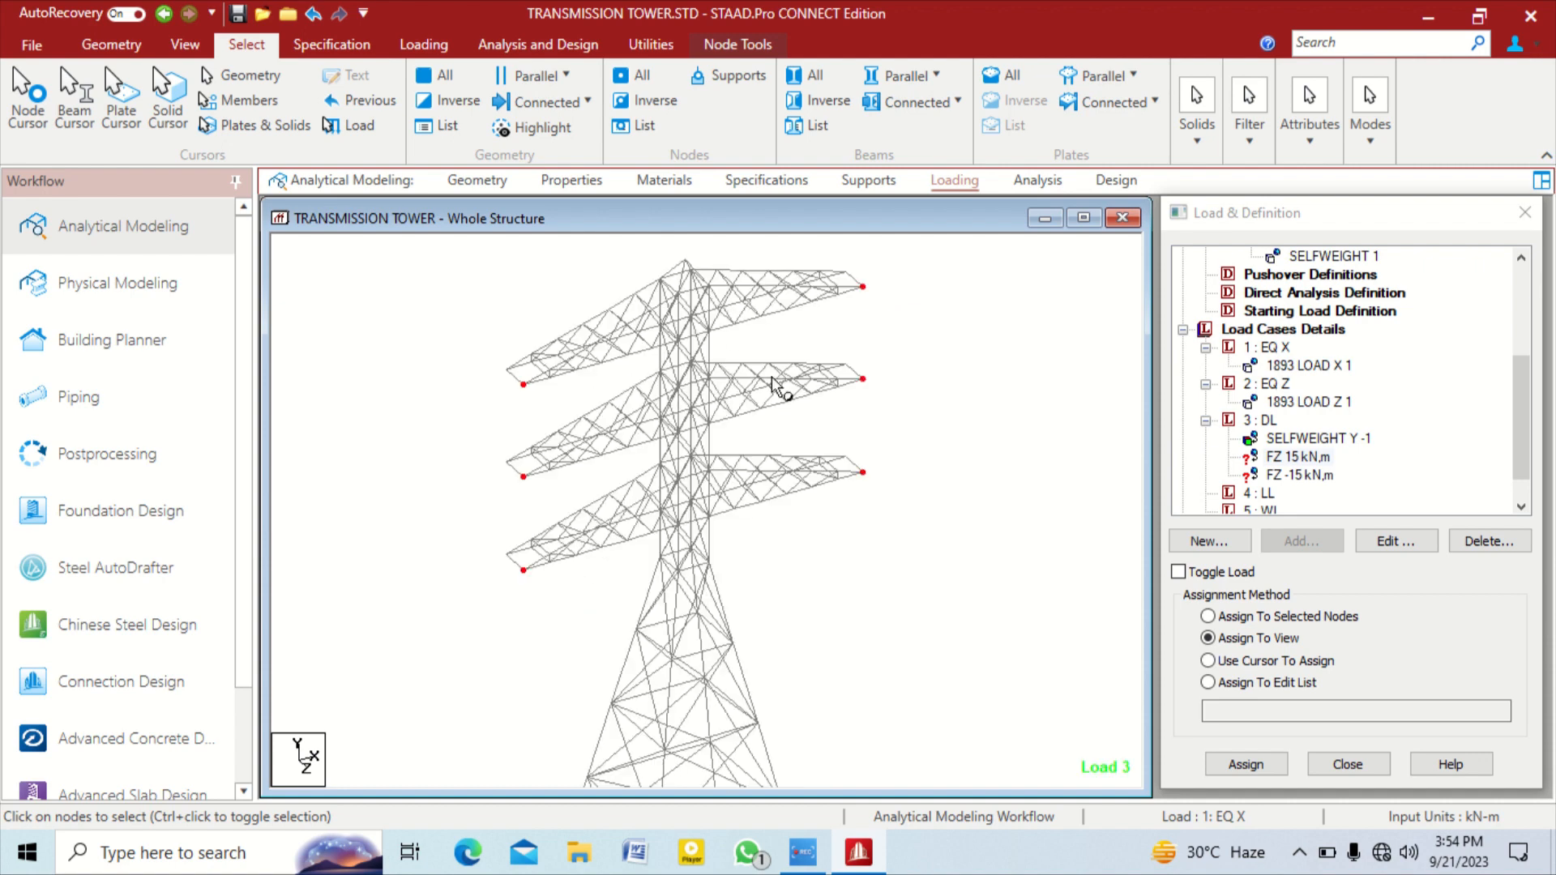
scroll(732, 335, down, 1)
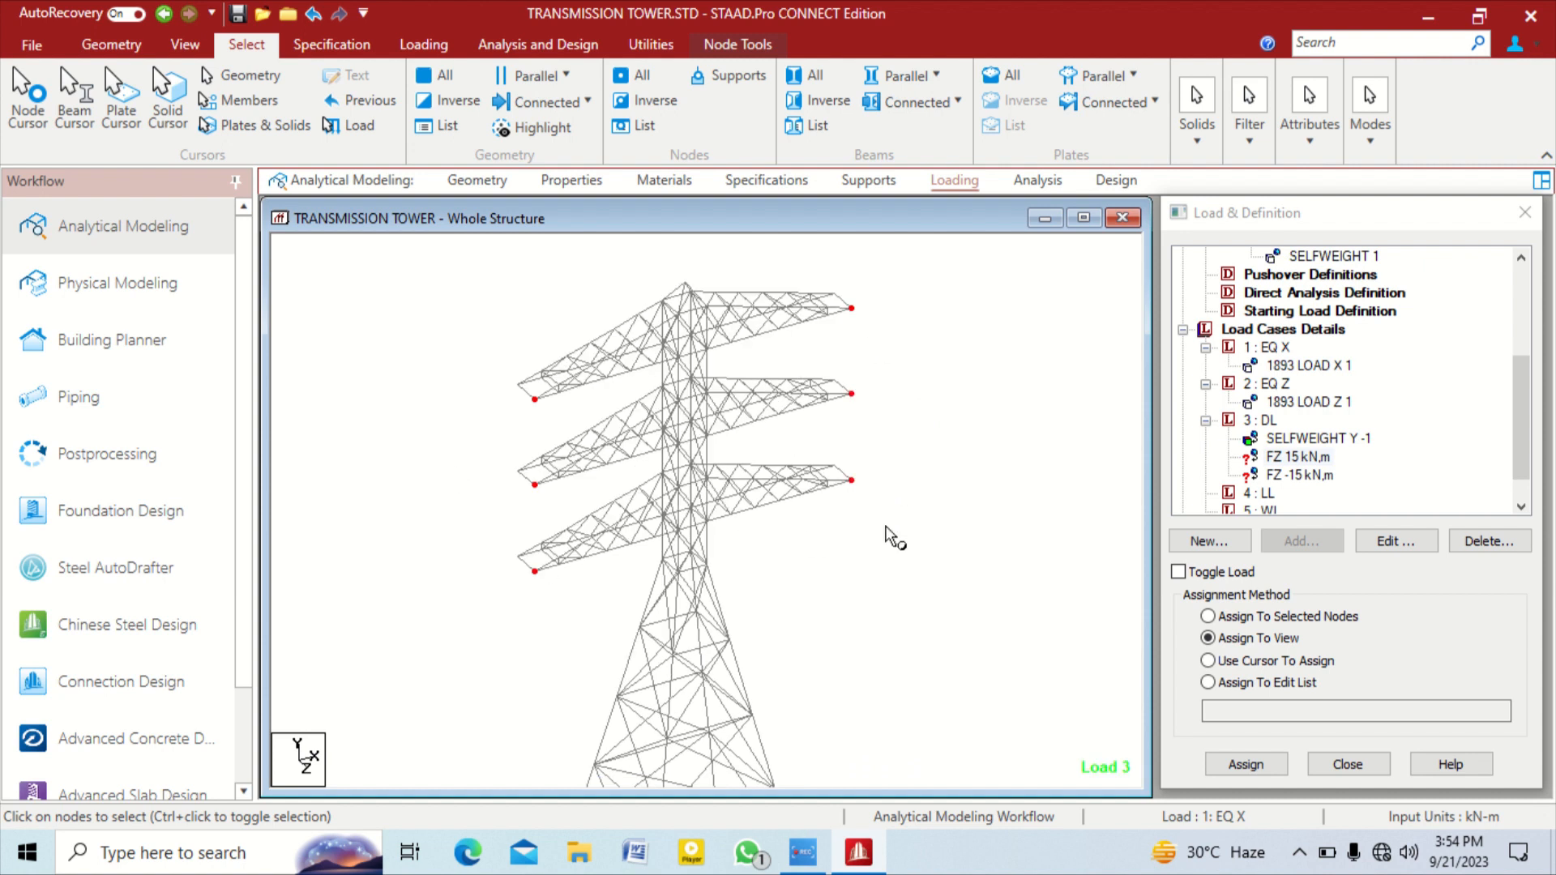
Assign the Fz 15 kN load to the selected crossarm tip nodes and clear the selection
click(1246, 637)
click(1261, 617)
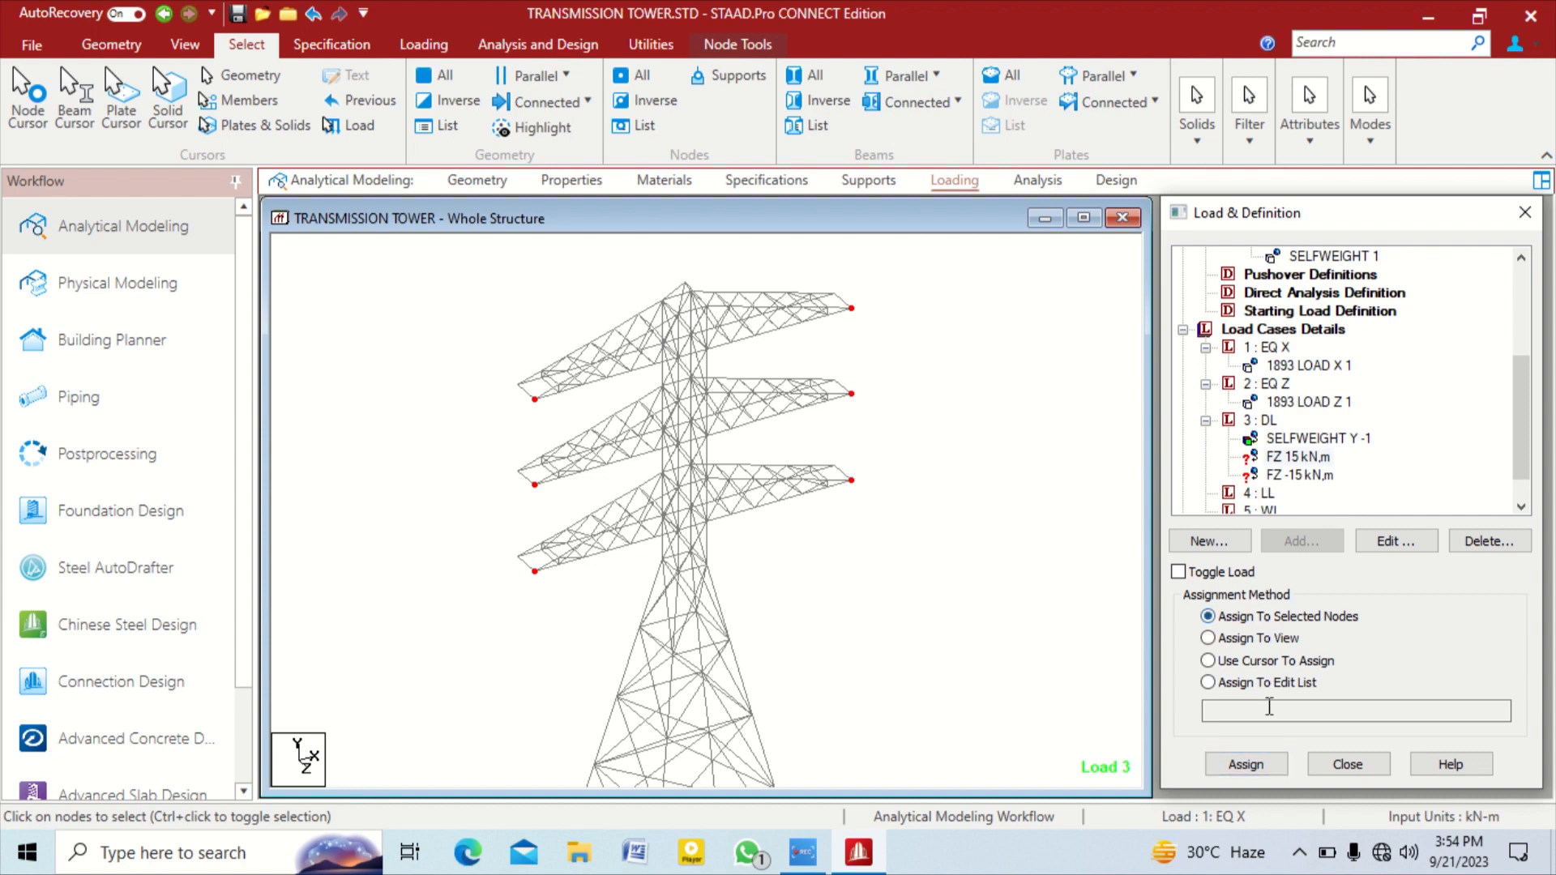
click(1247, 764)
click(1366, 567)
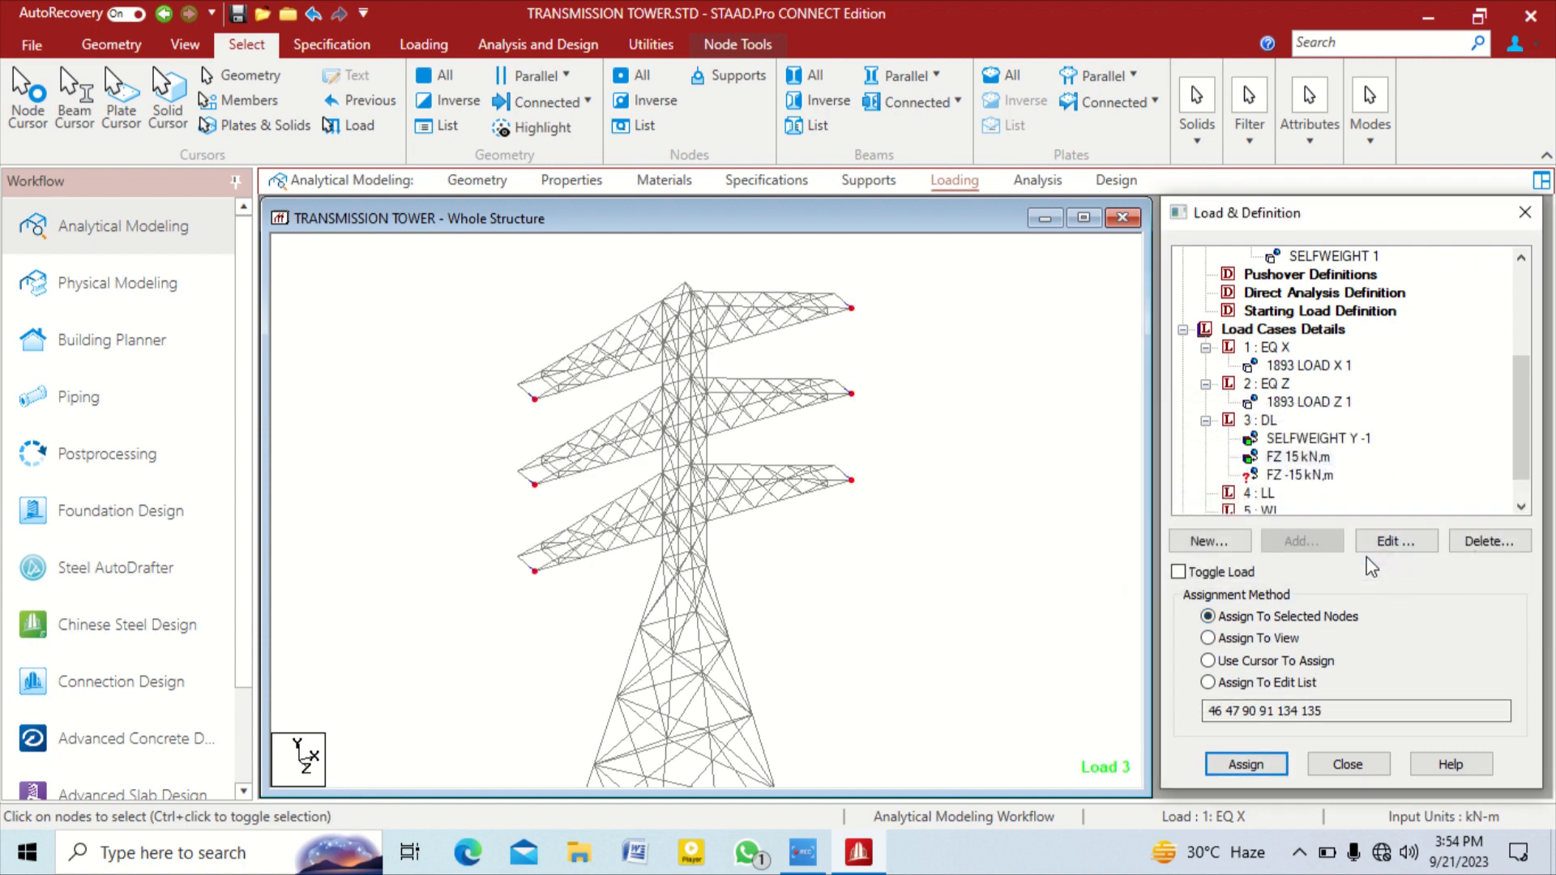
click(847, 510)
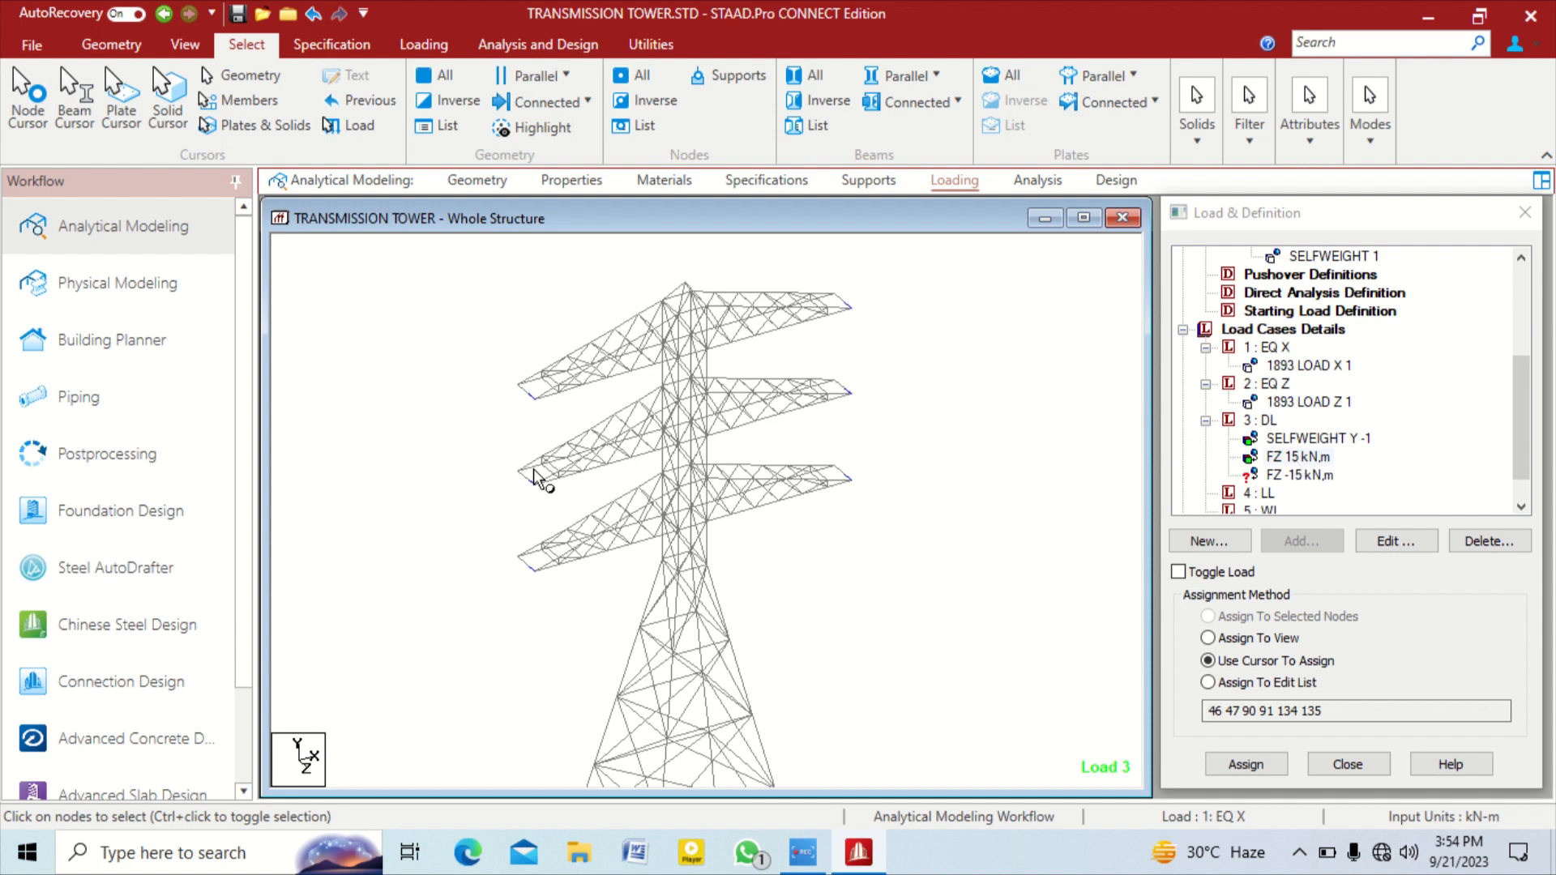
Choose the Fz -15 kN nodal load and select the rear tip node of each of the six crossarms
click(1303, 476)
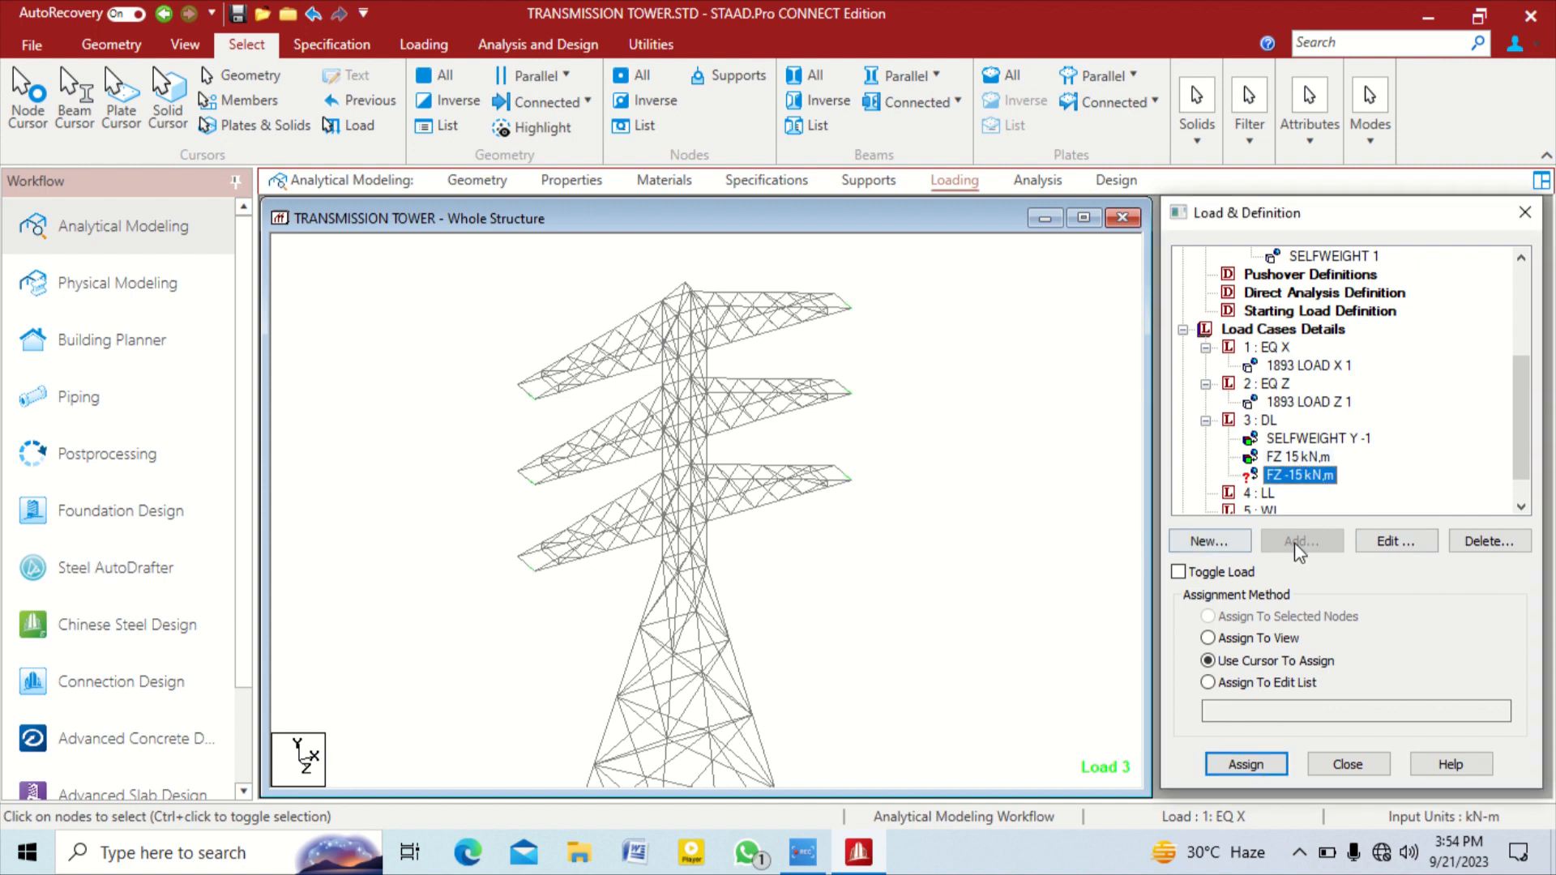
click(837, 293)
middle_drag(776, 331, 709, 349)
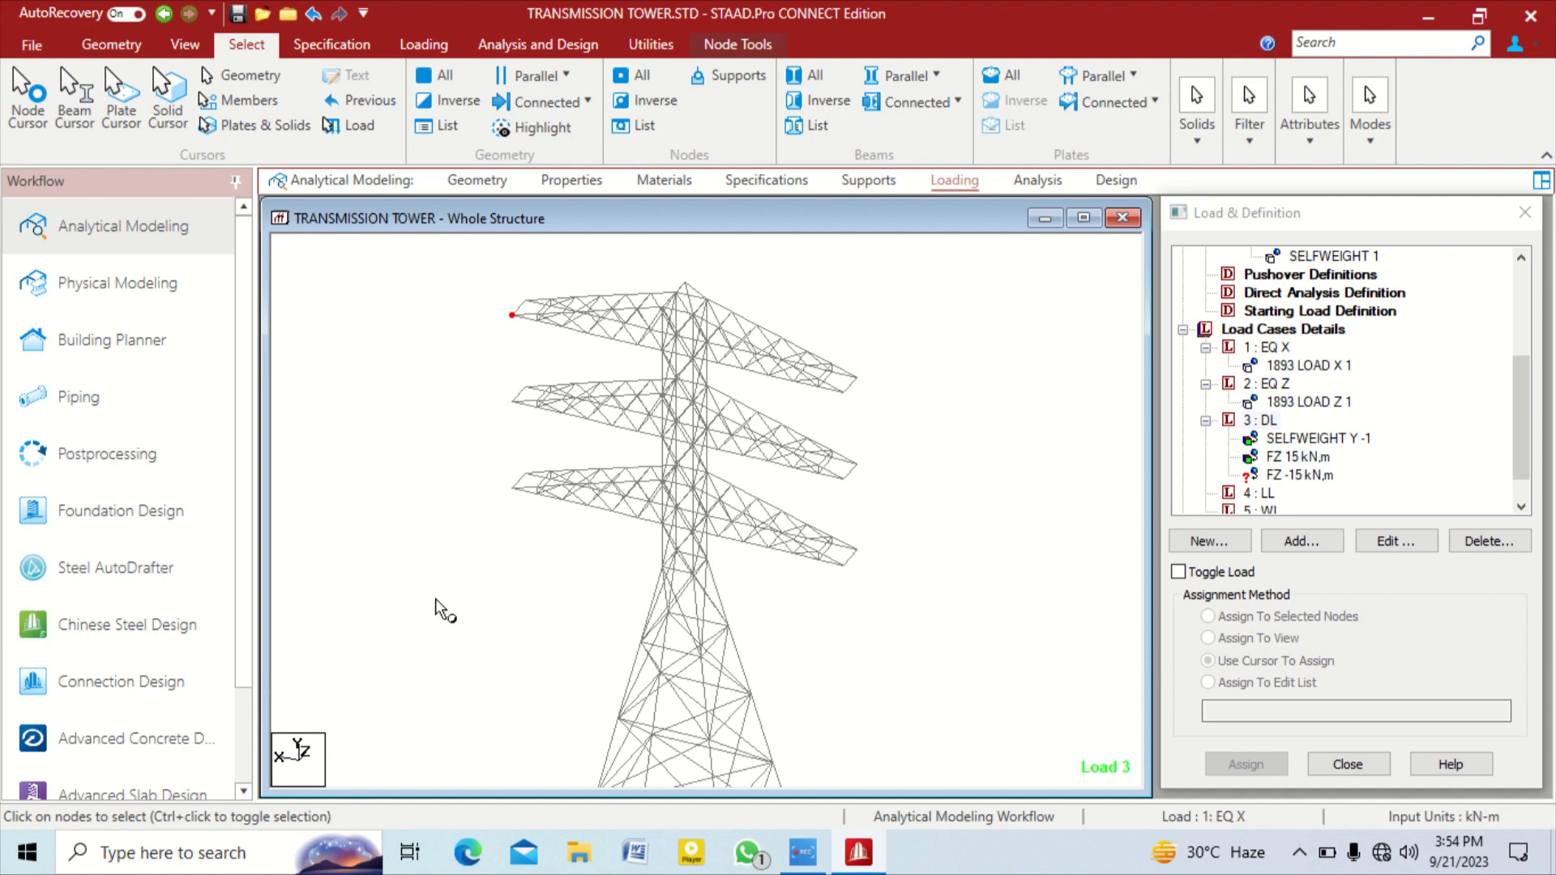
click(185, 45)
click(465, 97)
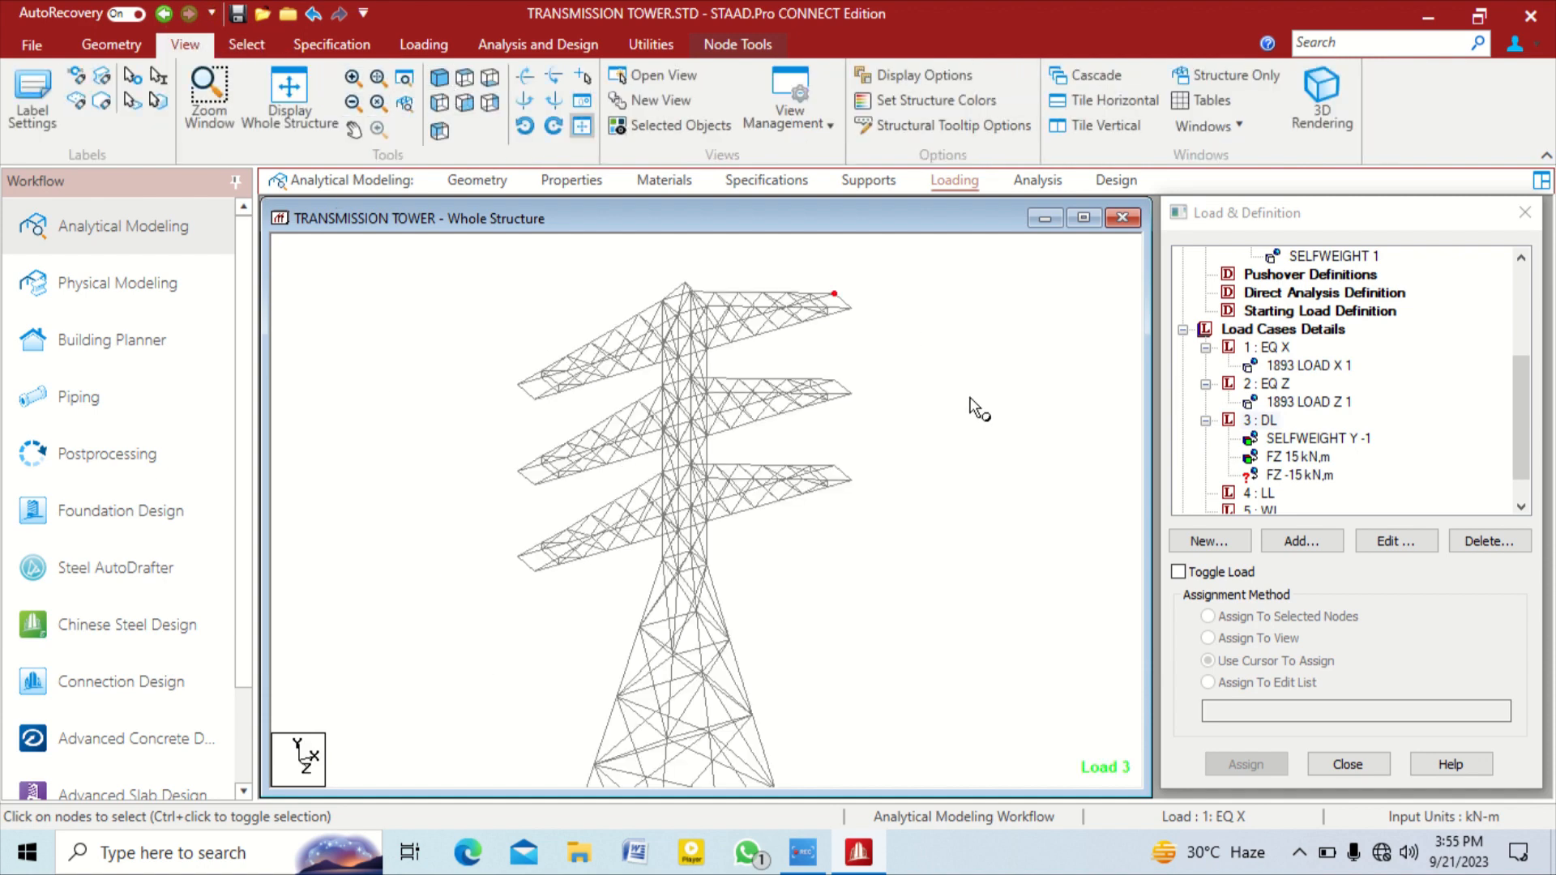
click(834, 380)
click(830, 466)
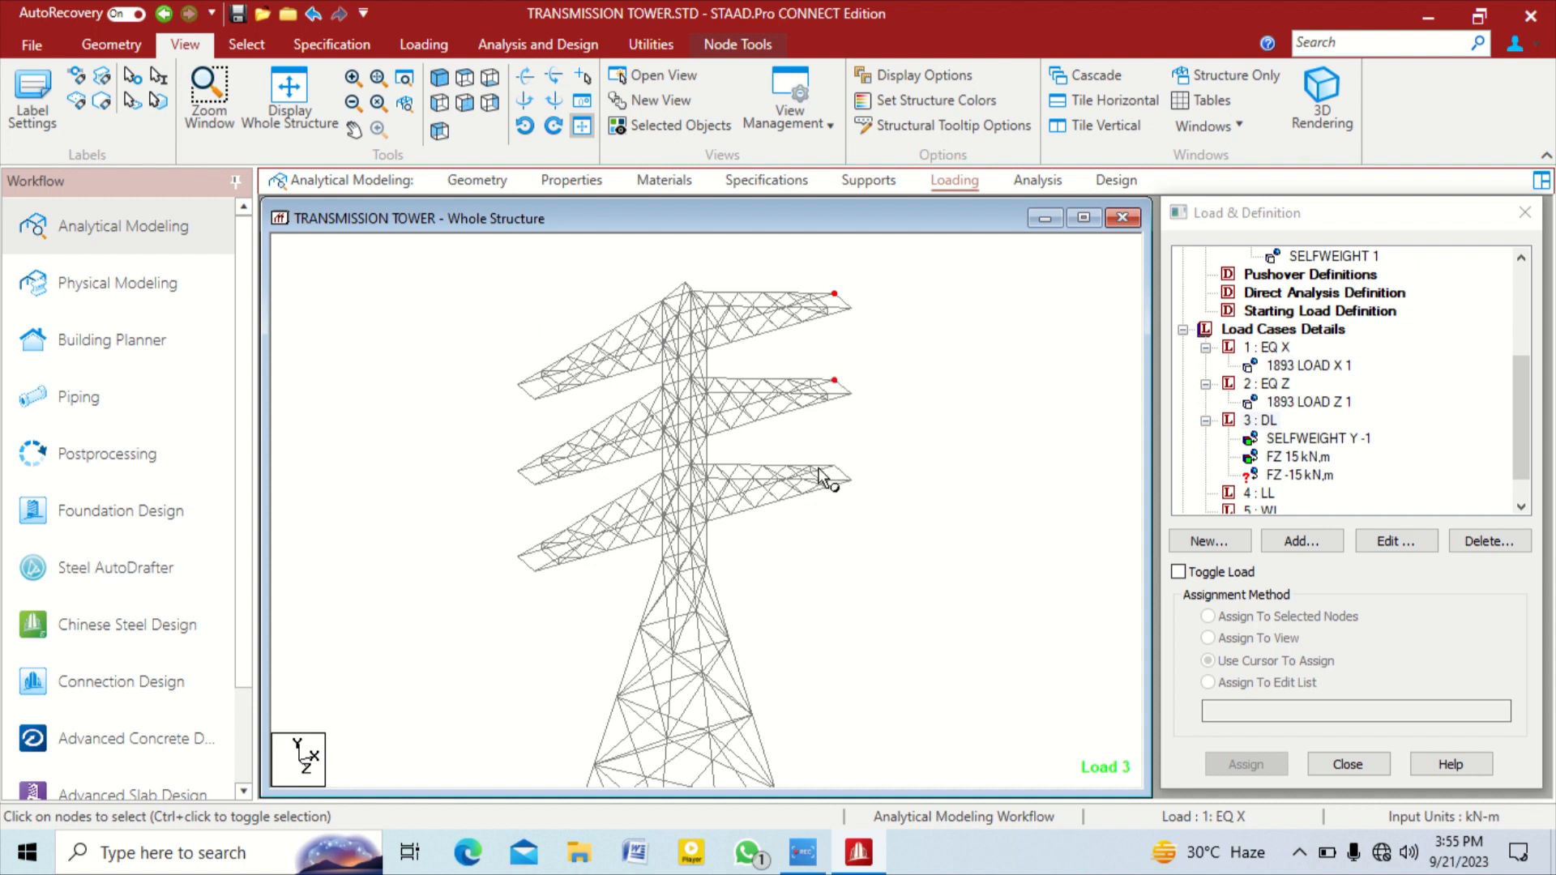
click(518, 557)
click(520, 470)
click(518, 386)
Assign the Fz -15 kN load to the selected rear crossarm tip nodes and clear the selection
click(1297, 478)
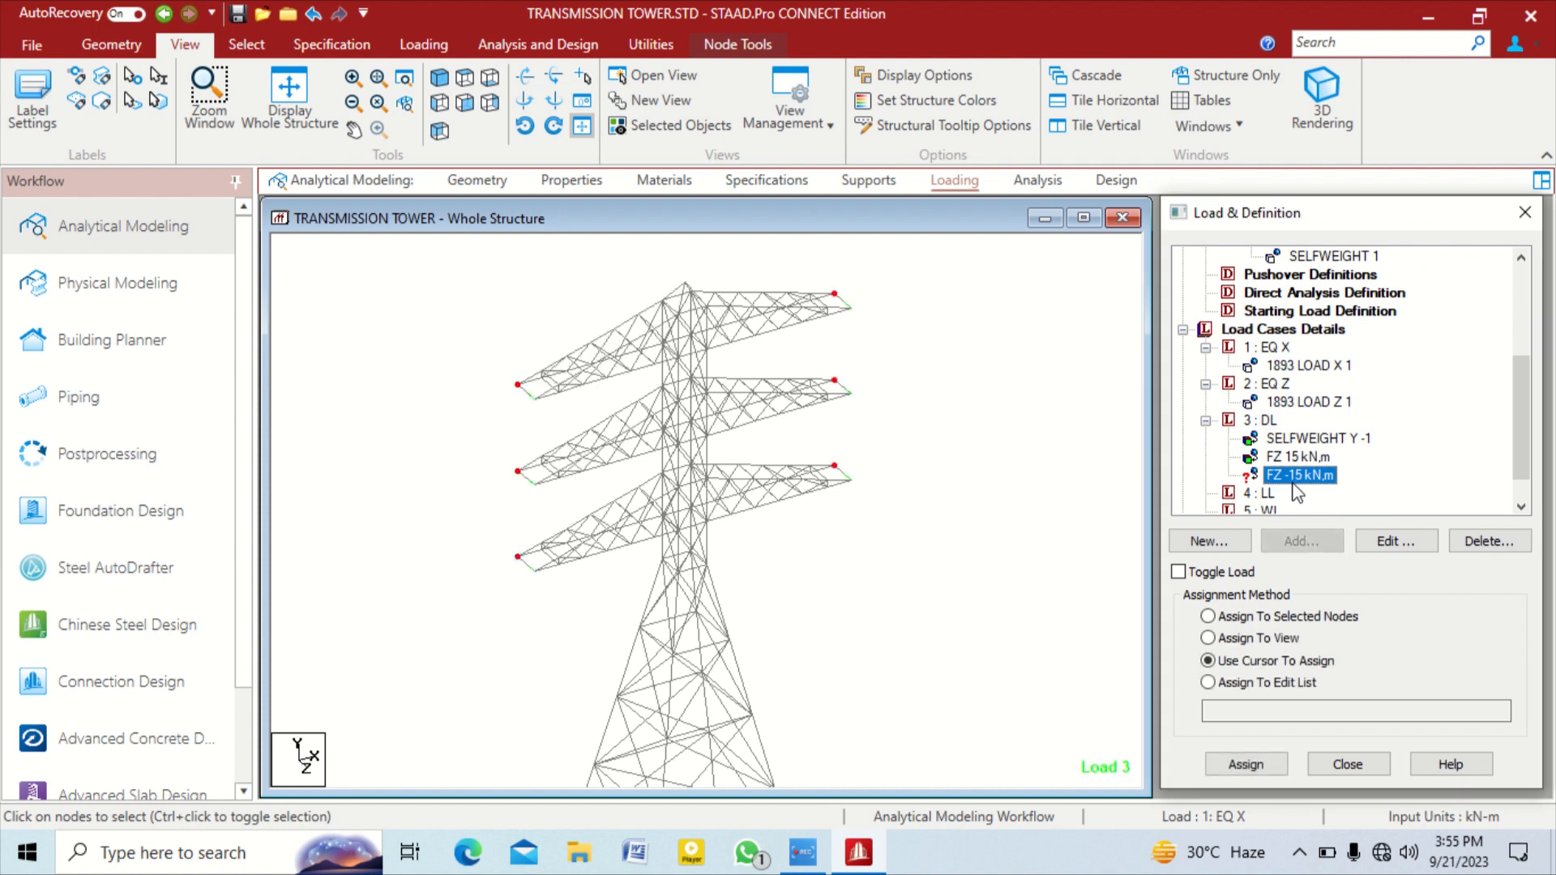
click(1289, 618)
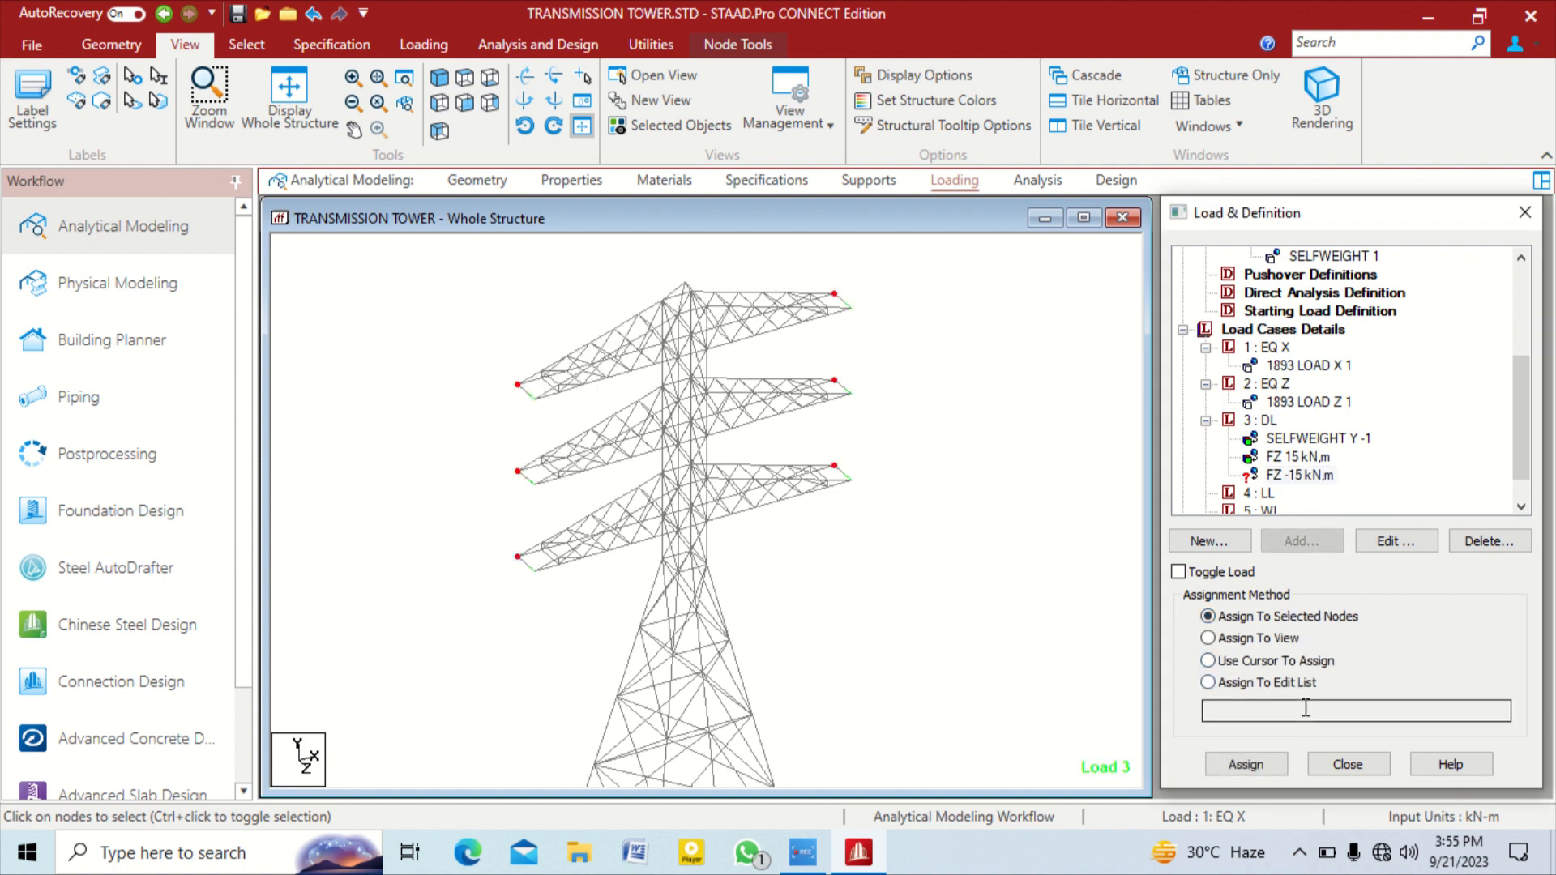
click(1281, 765)
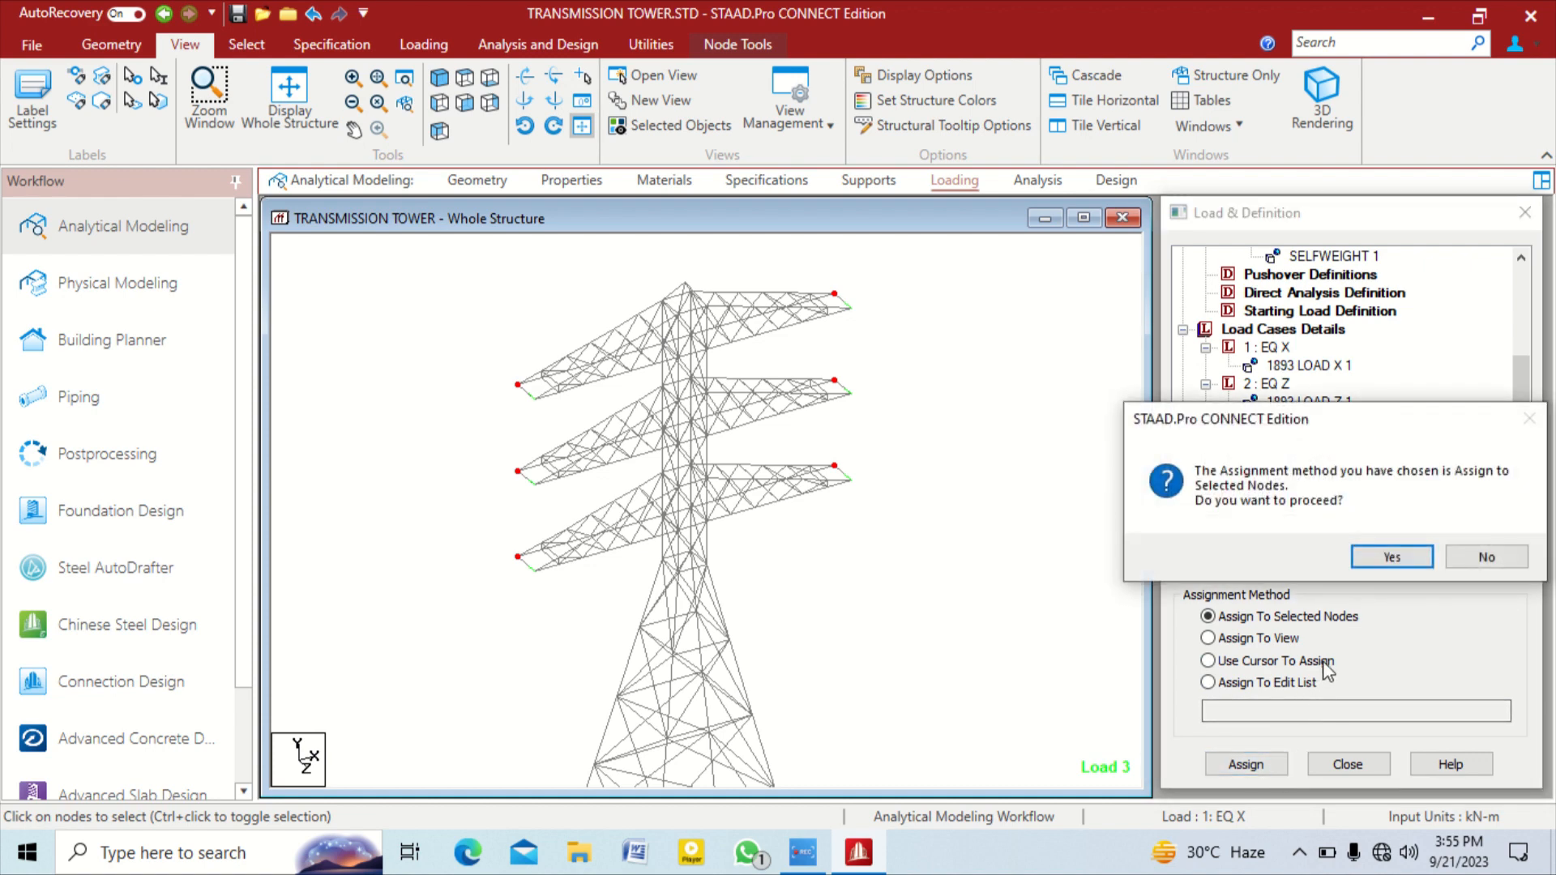
click(1418, 555)
click(450, 401)
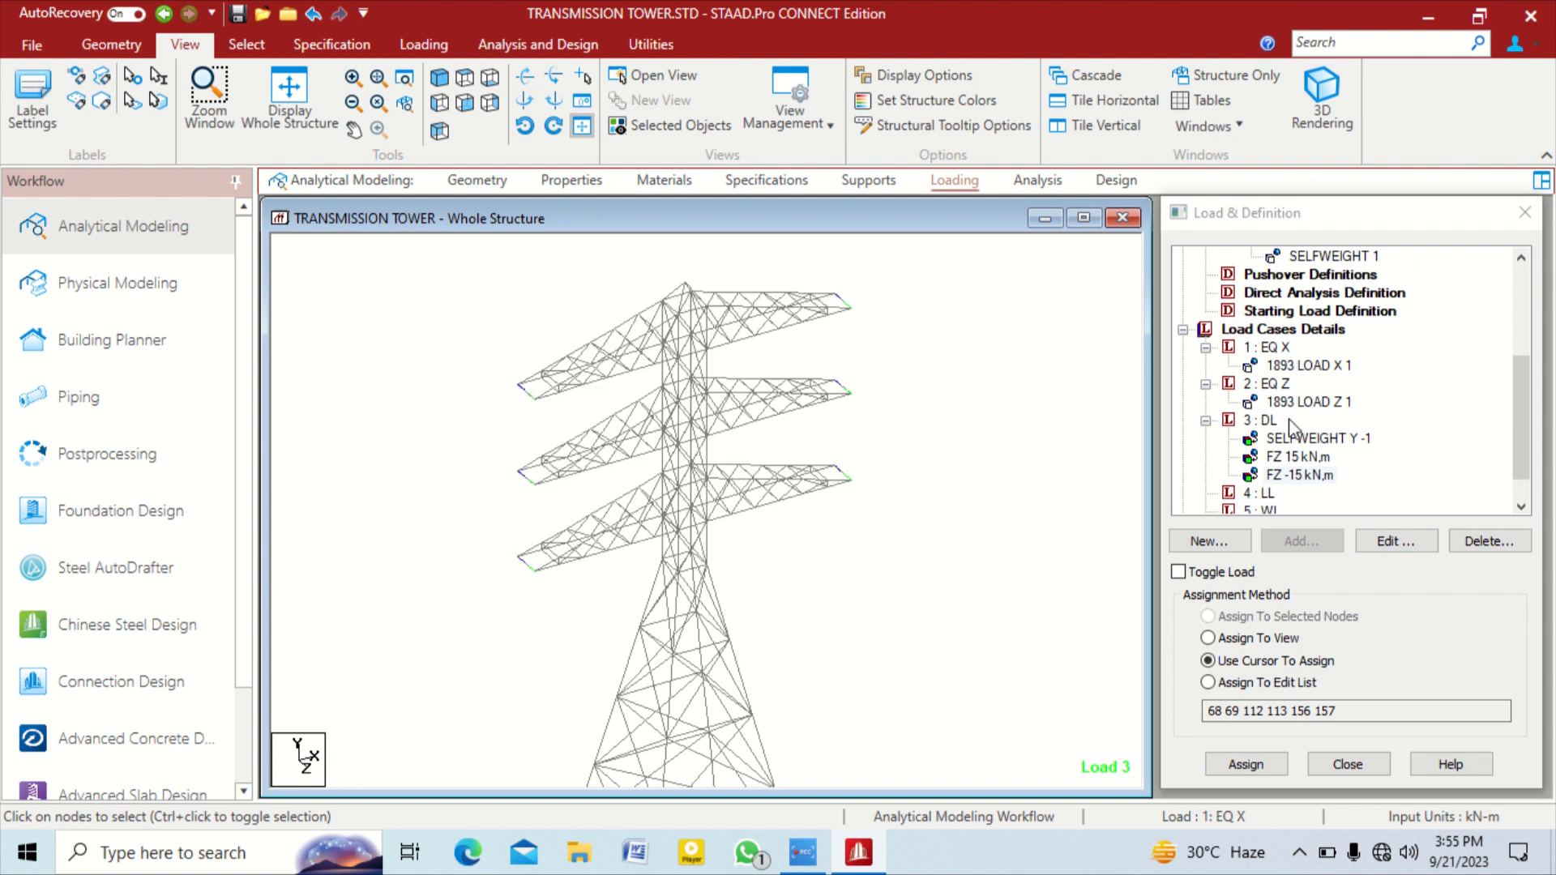
Delete load case 4, LL, from the load case details
scroll(1289, 418, down, 1)
click(1261, 456)
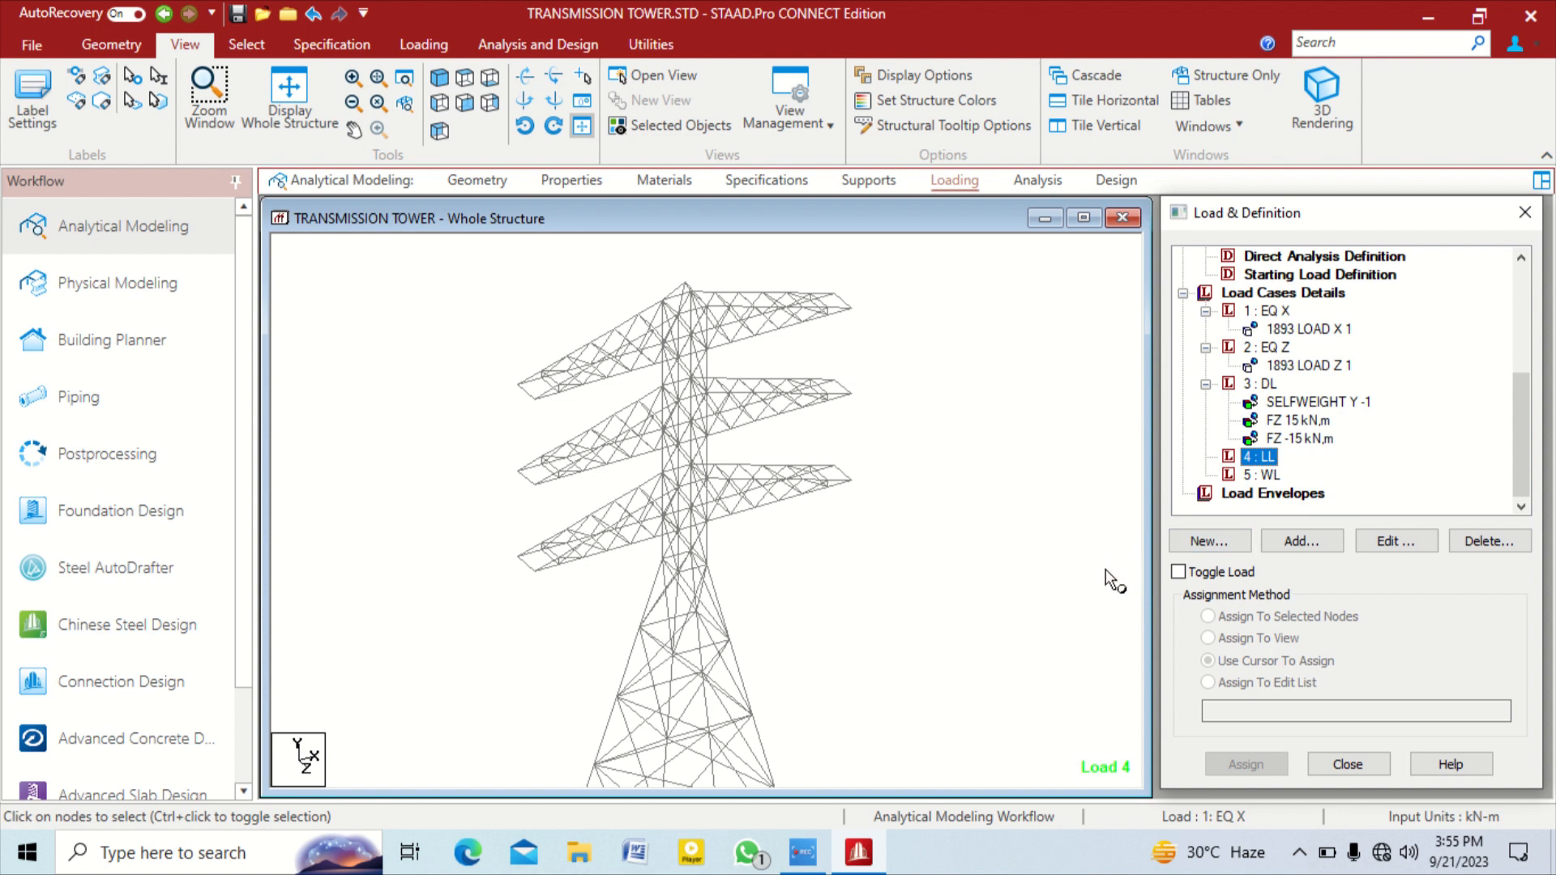
key(Delete)
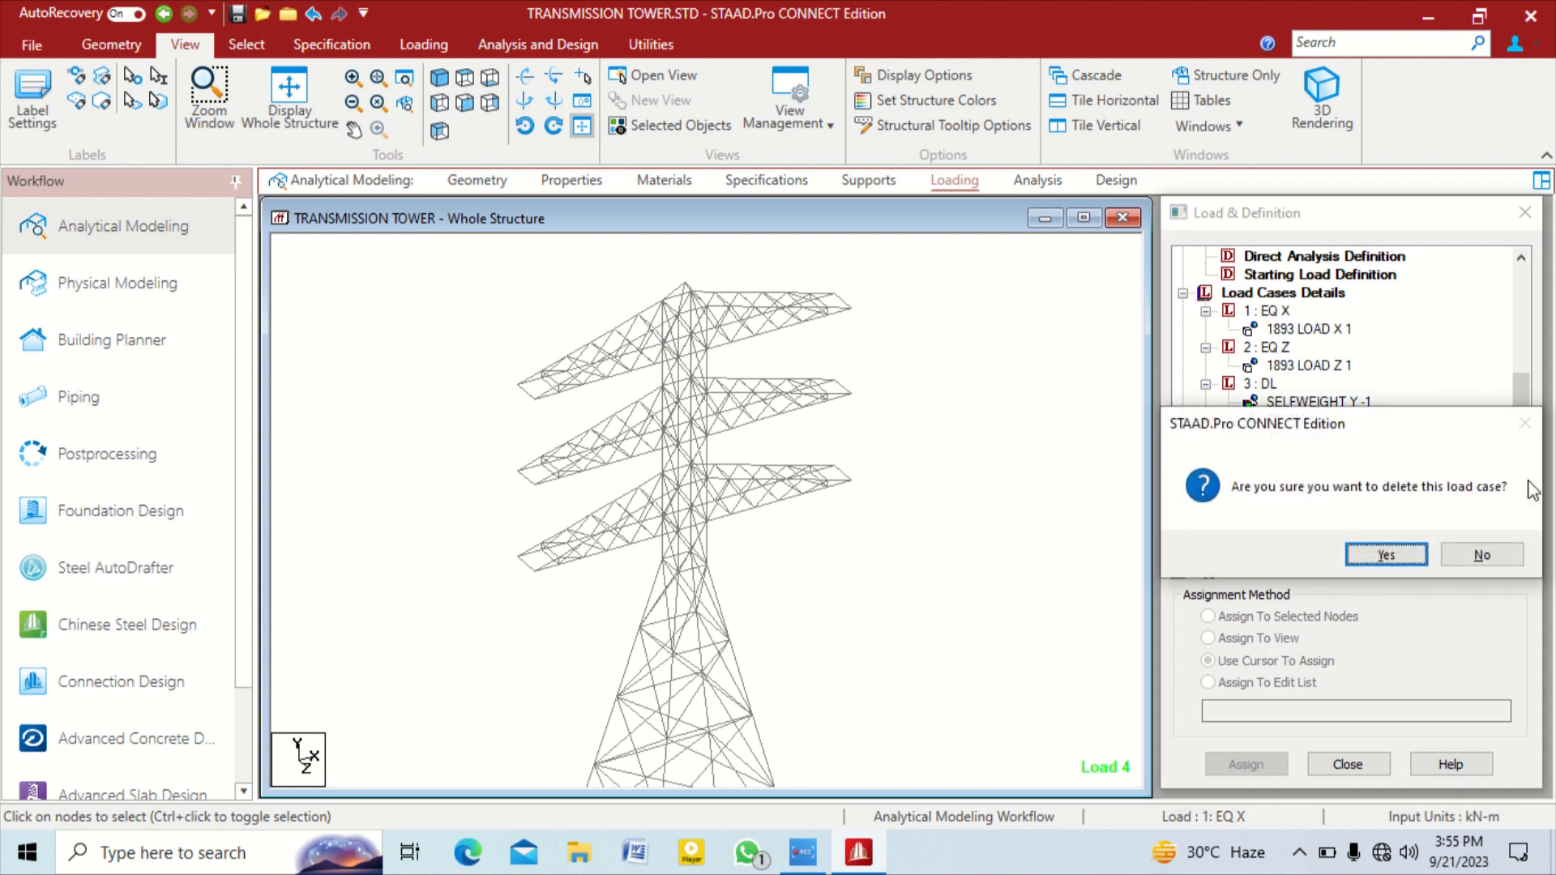
click(1380, 559)
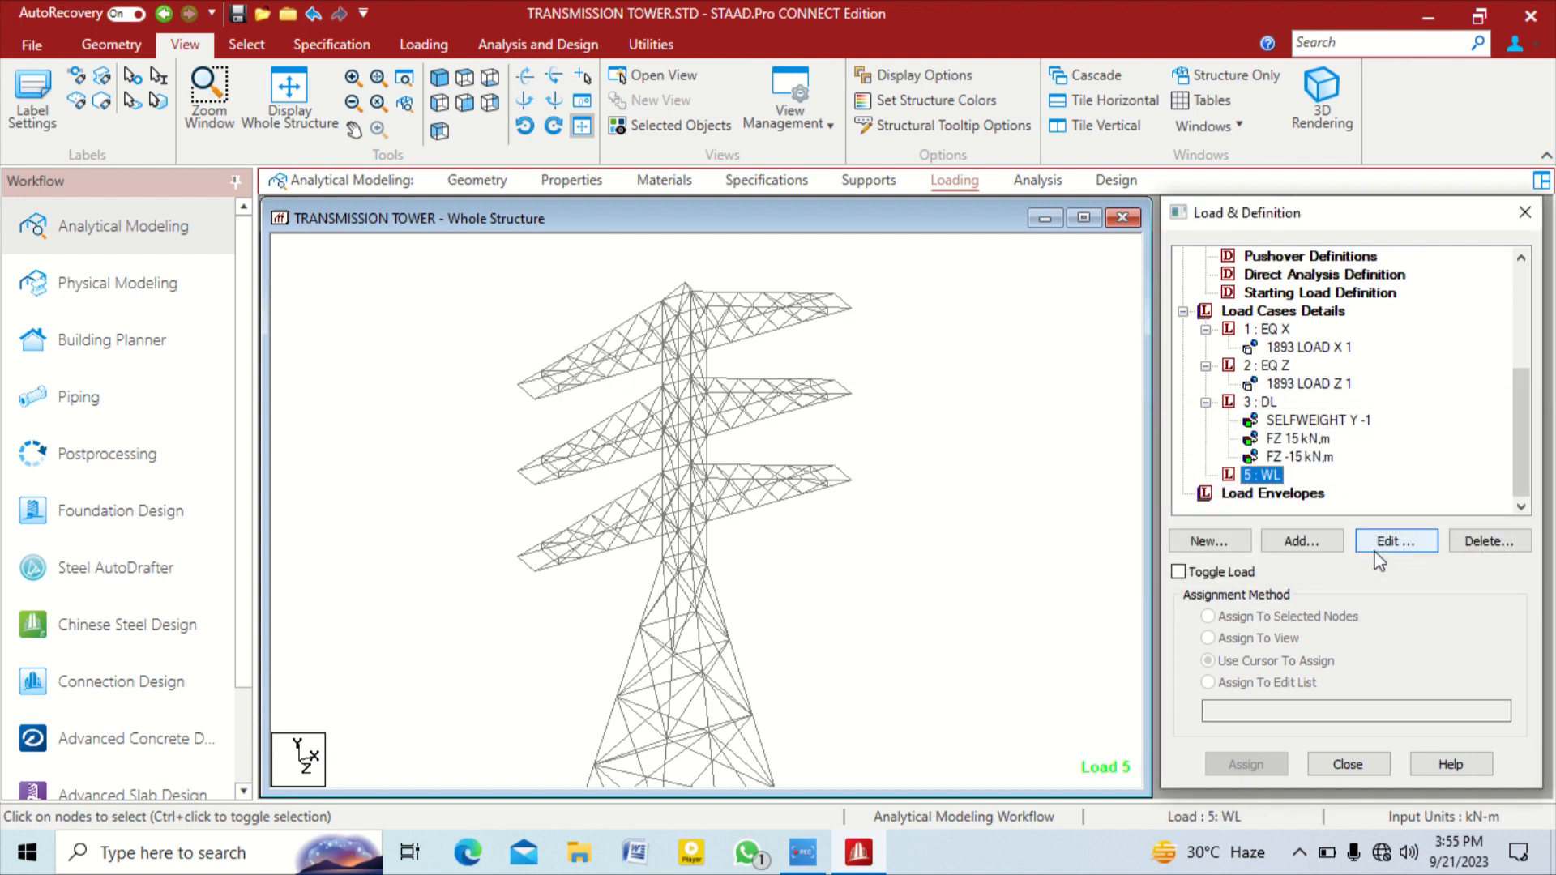
Start a Type 1 wind load item for load case WL acting on the Z windward face
click(1261, 483)
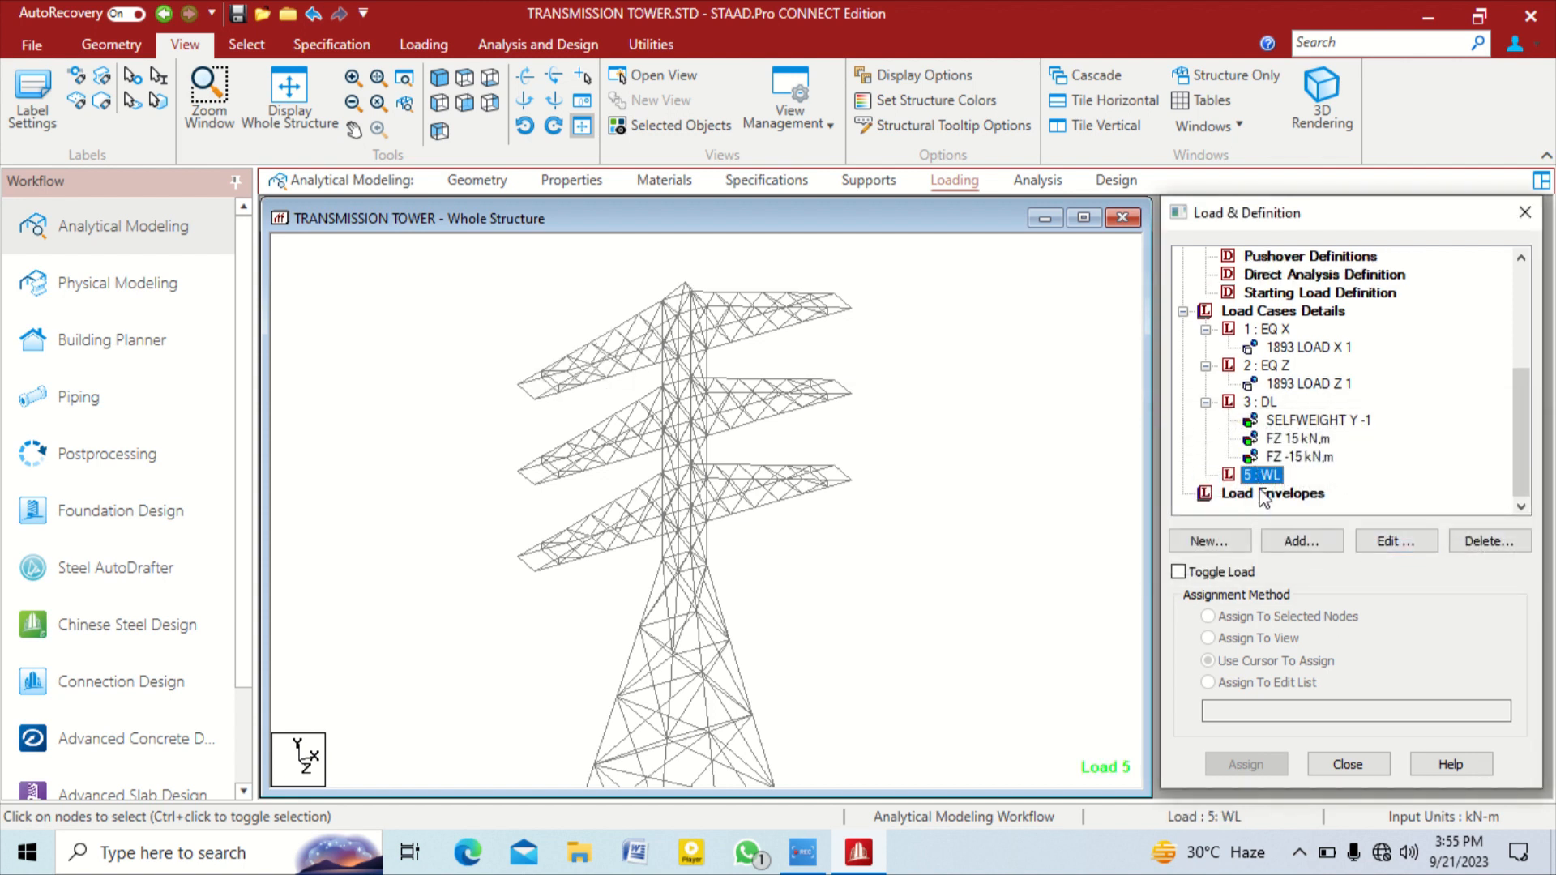
click(1324, 541)
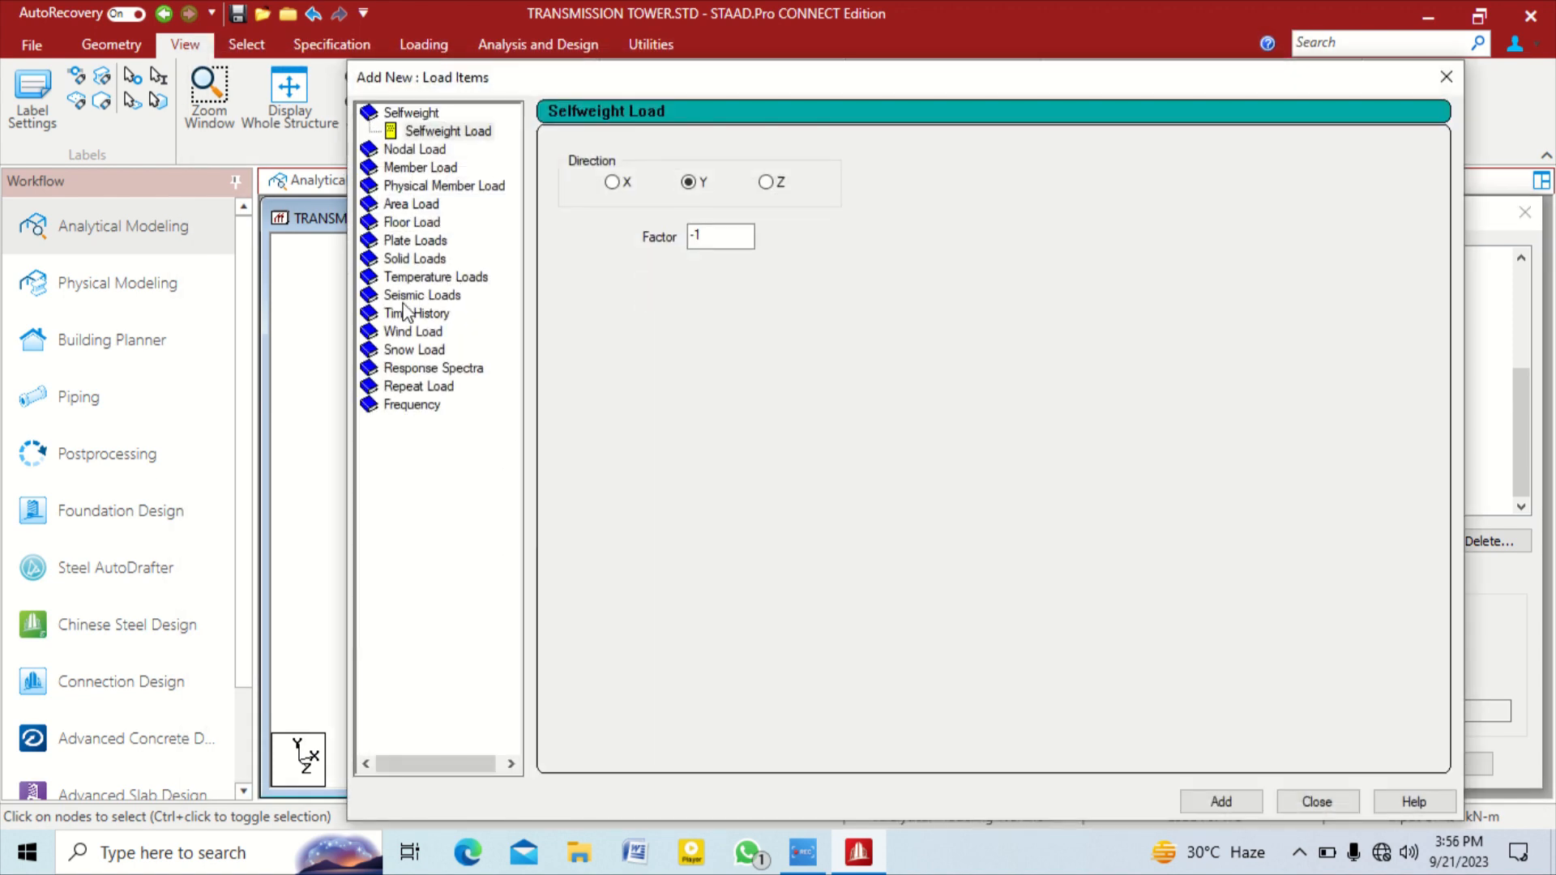
click(411, 336)
drag(738, 85, 1265, 99)
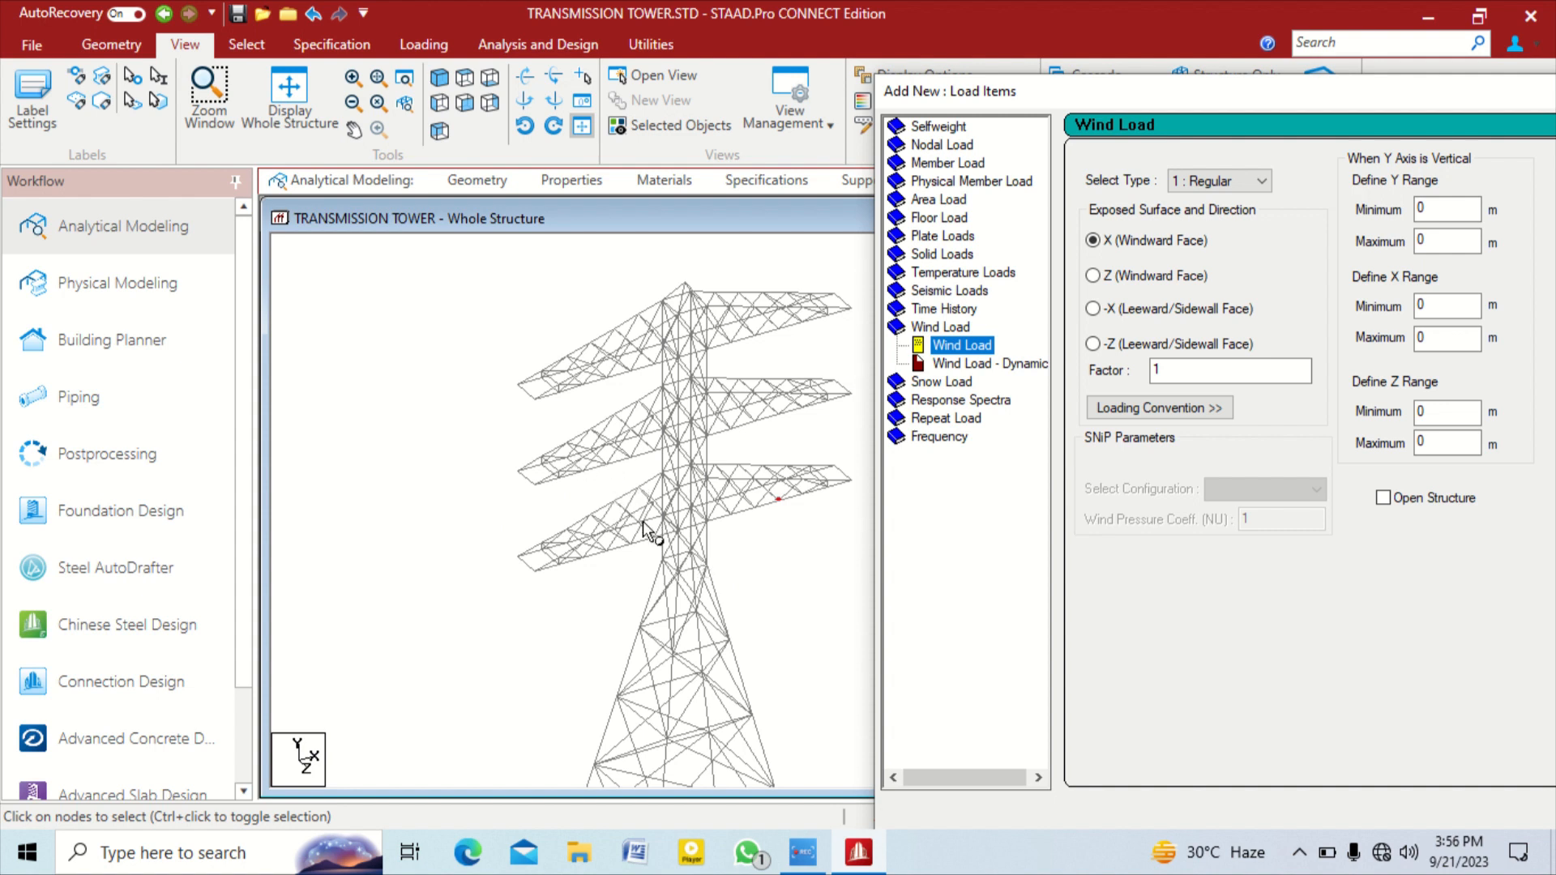
drag(1127, 89, 944, 104)
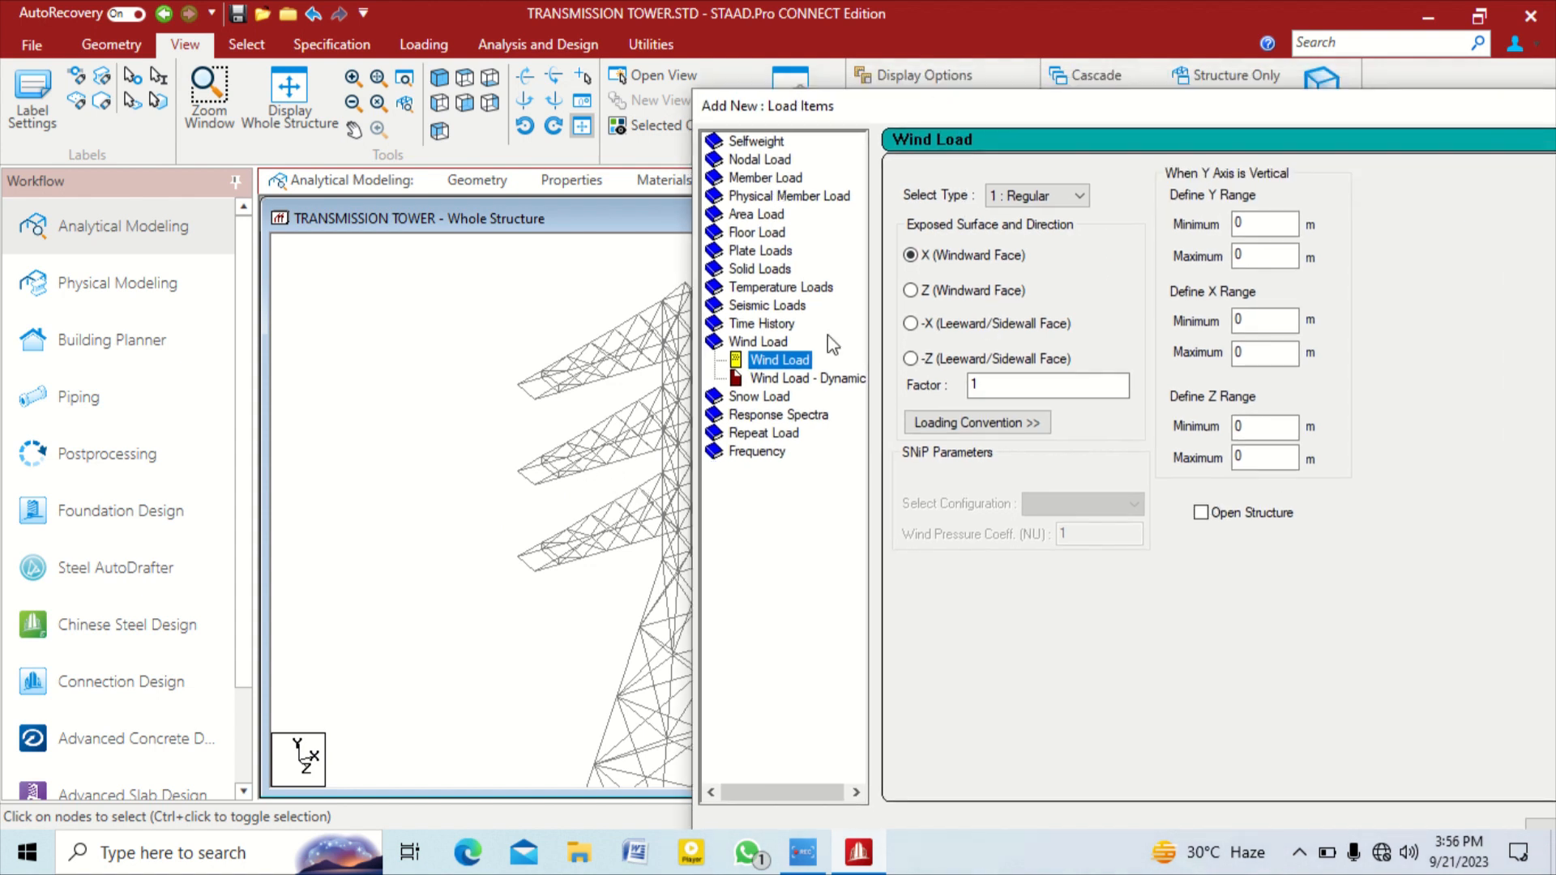
click(936, 293)
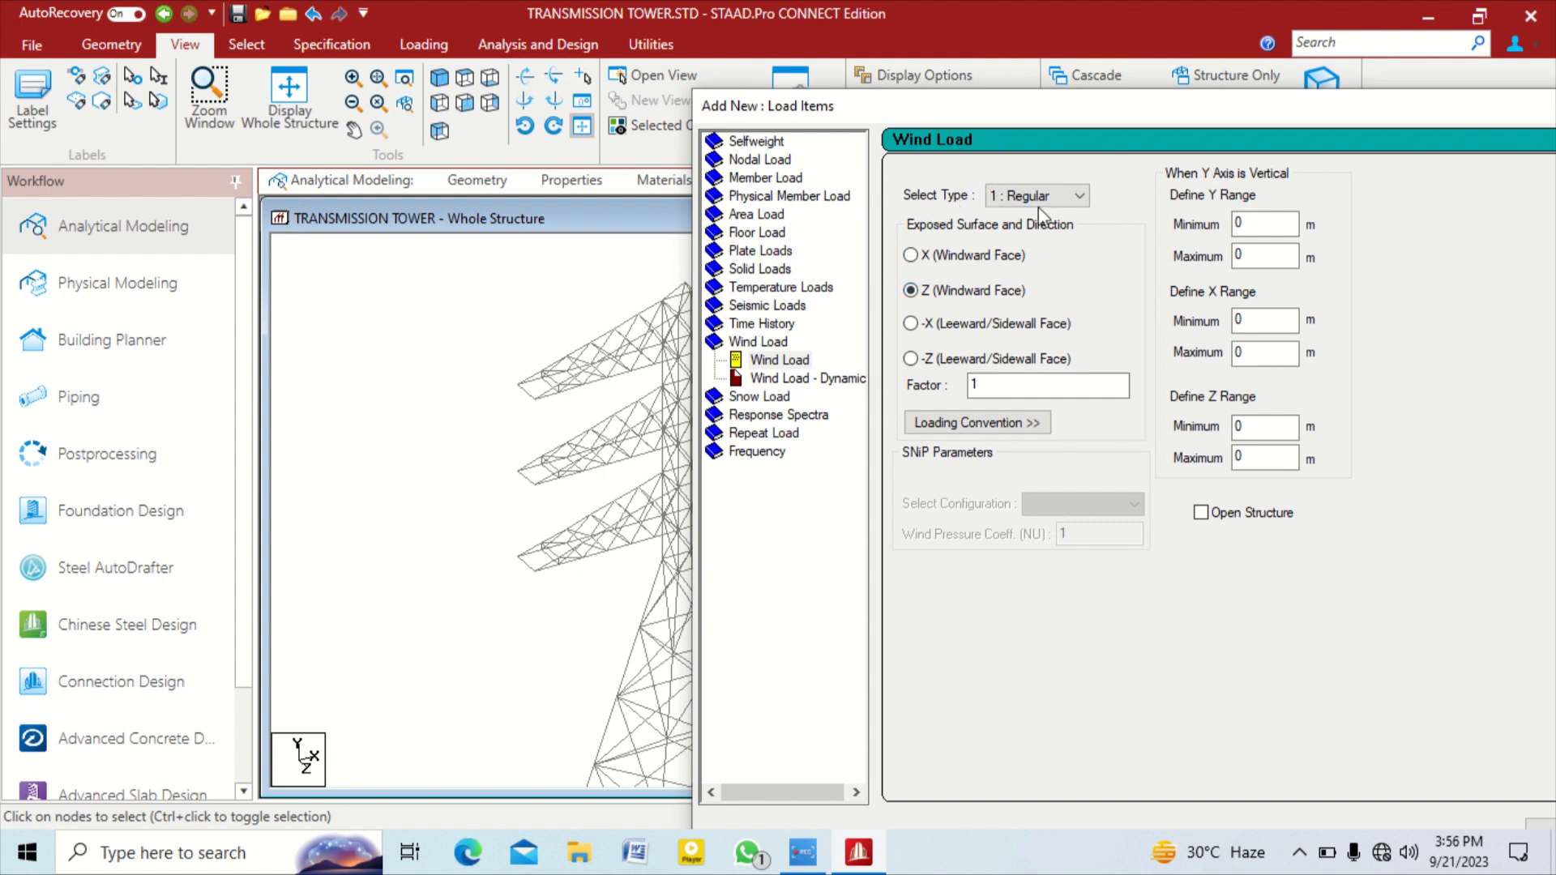
Examine the tower in its front and side elevations to check the wind direction, and return to the isometric view
drag(1013, 102, 1237, 113)
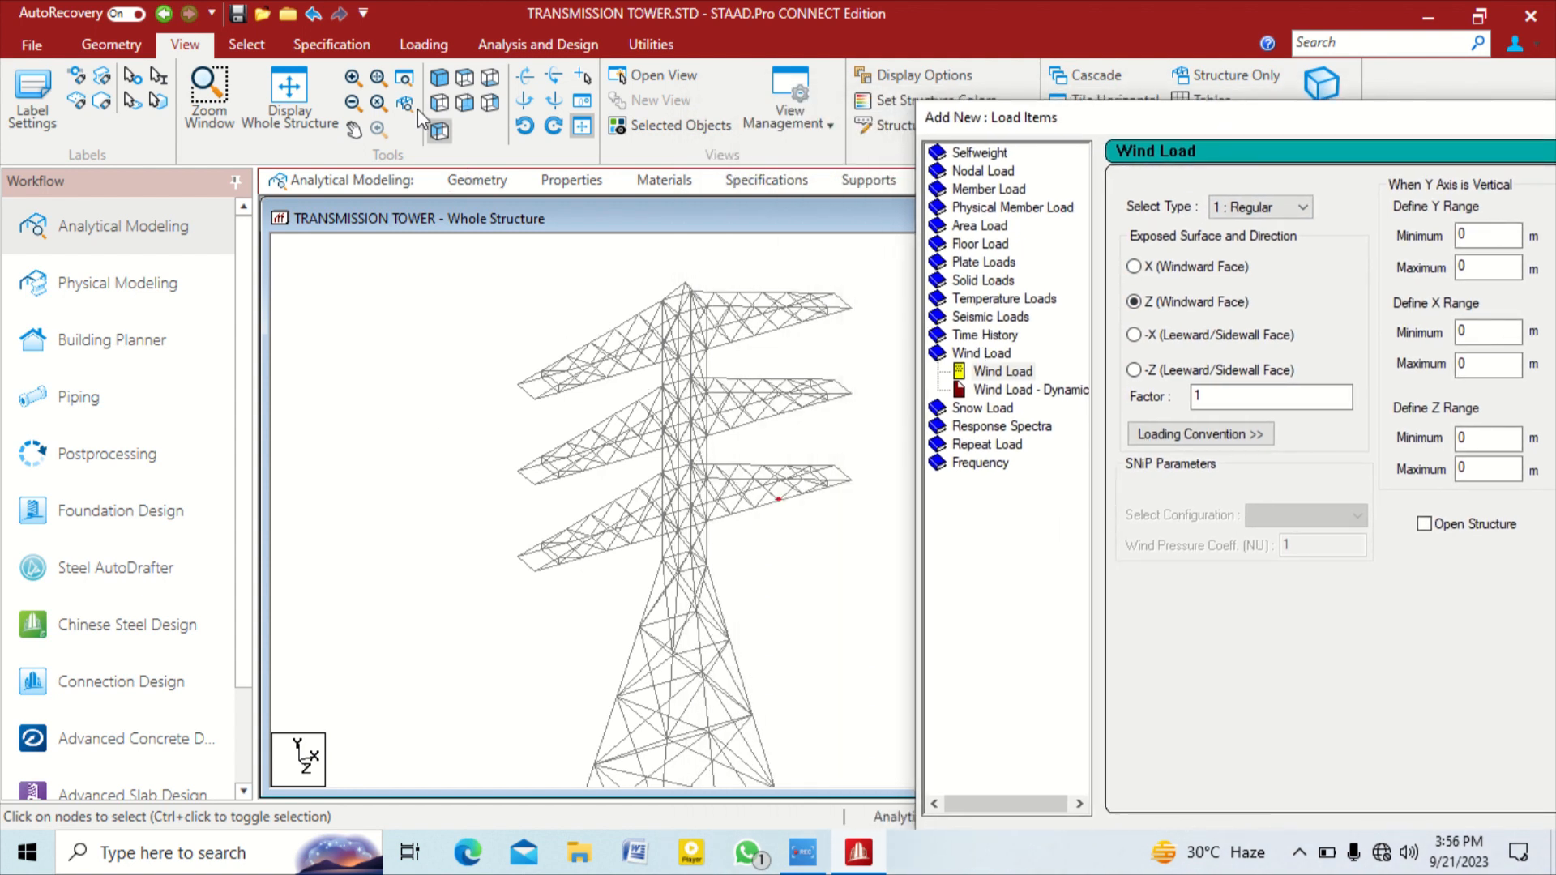
click(489, 102)
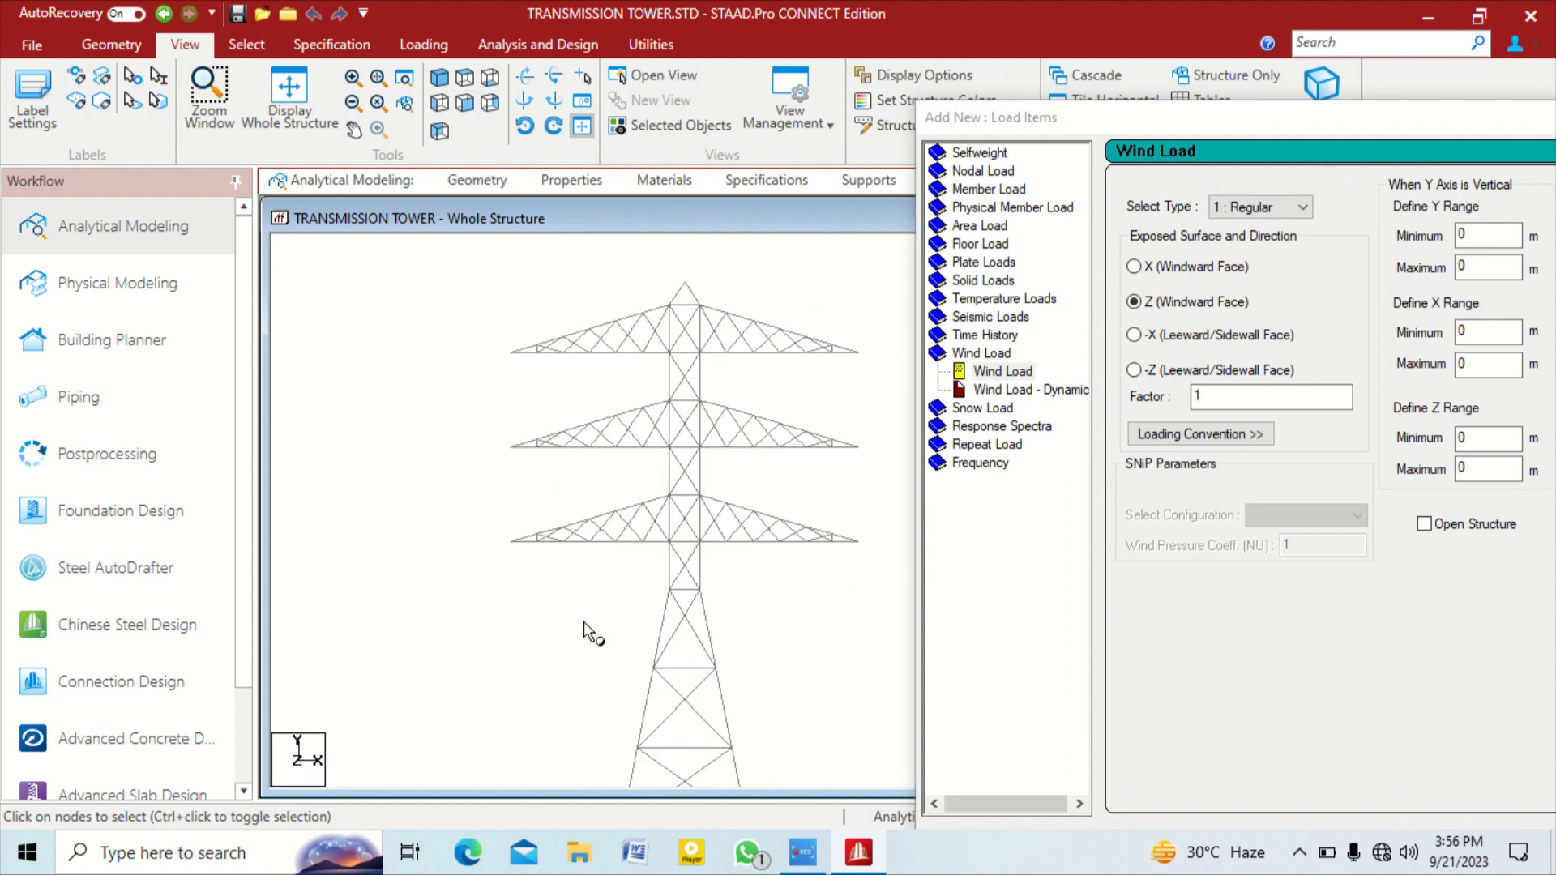
click(439, 104)
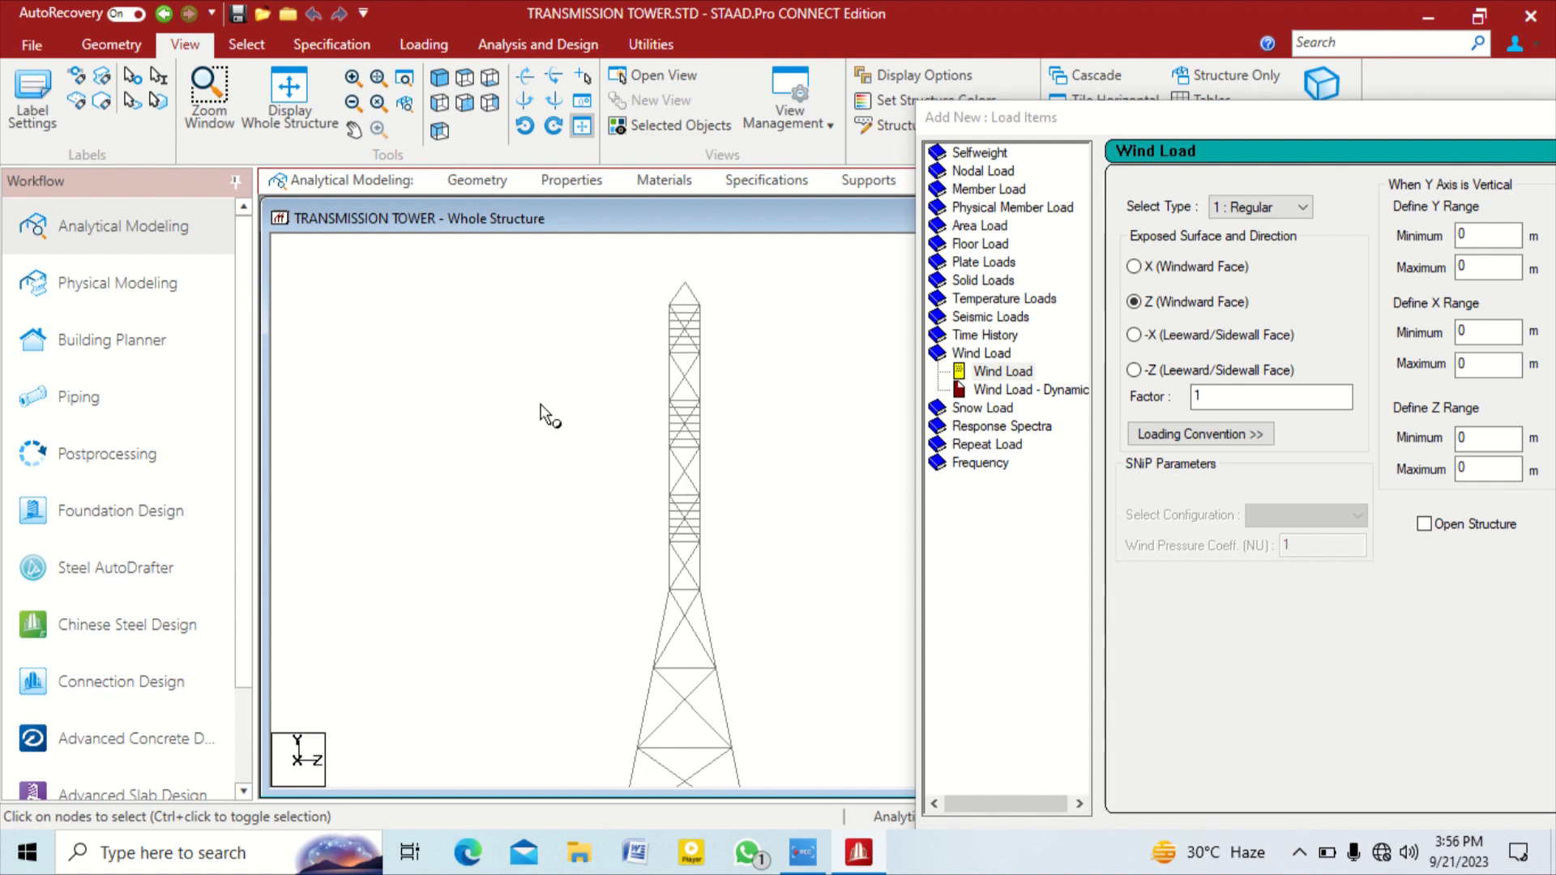
click(246, 46)
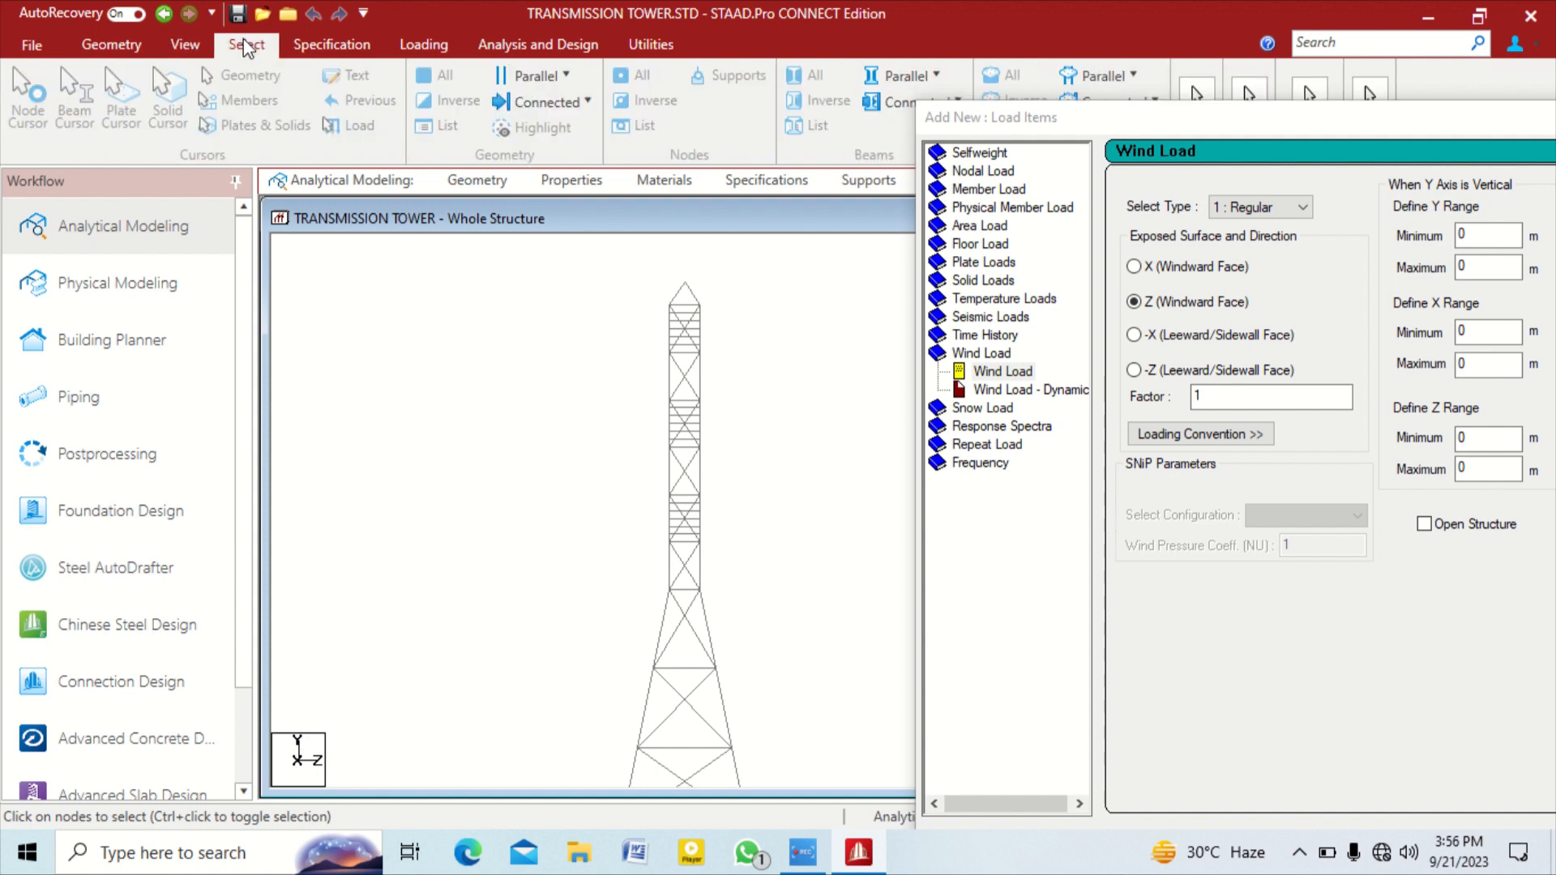
click(185, 45)
click(464, 103)
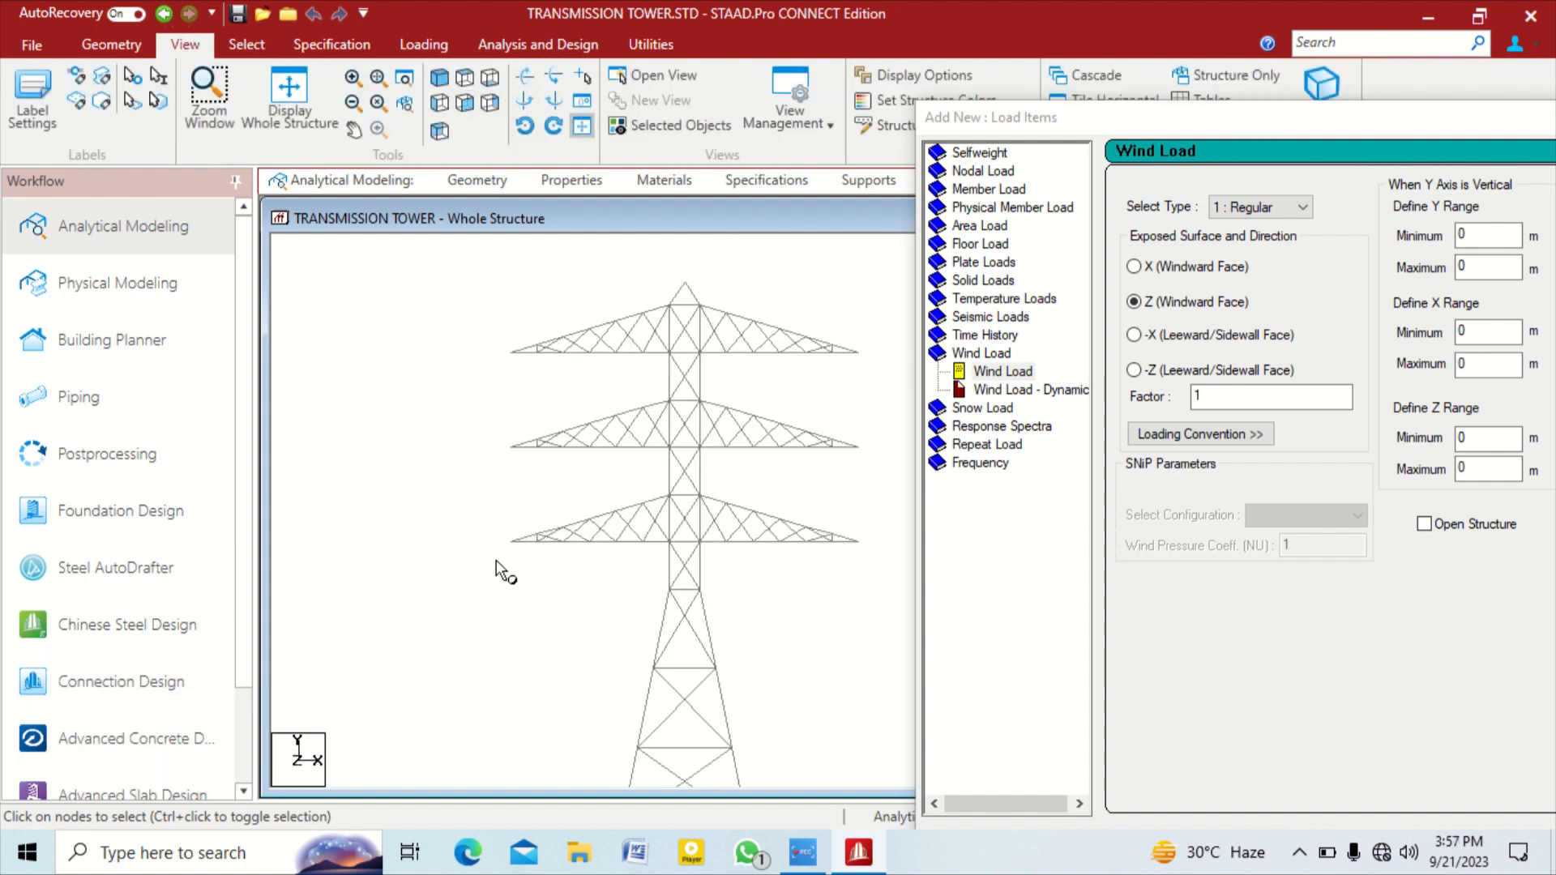
click(437, 77)
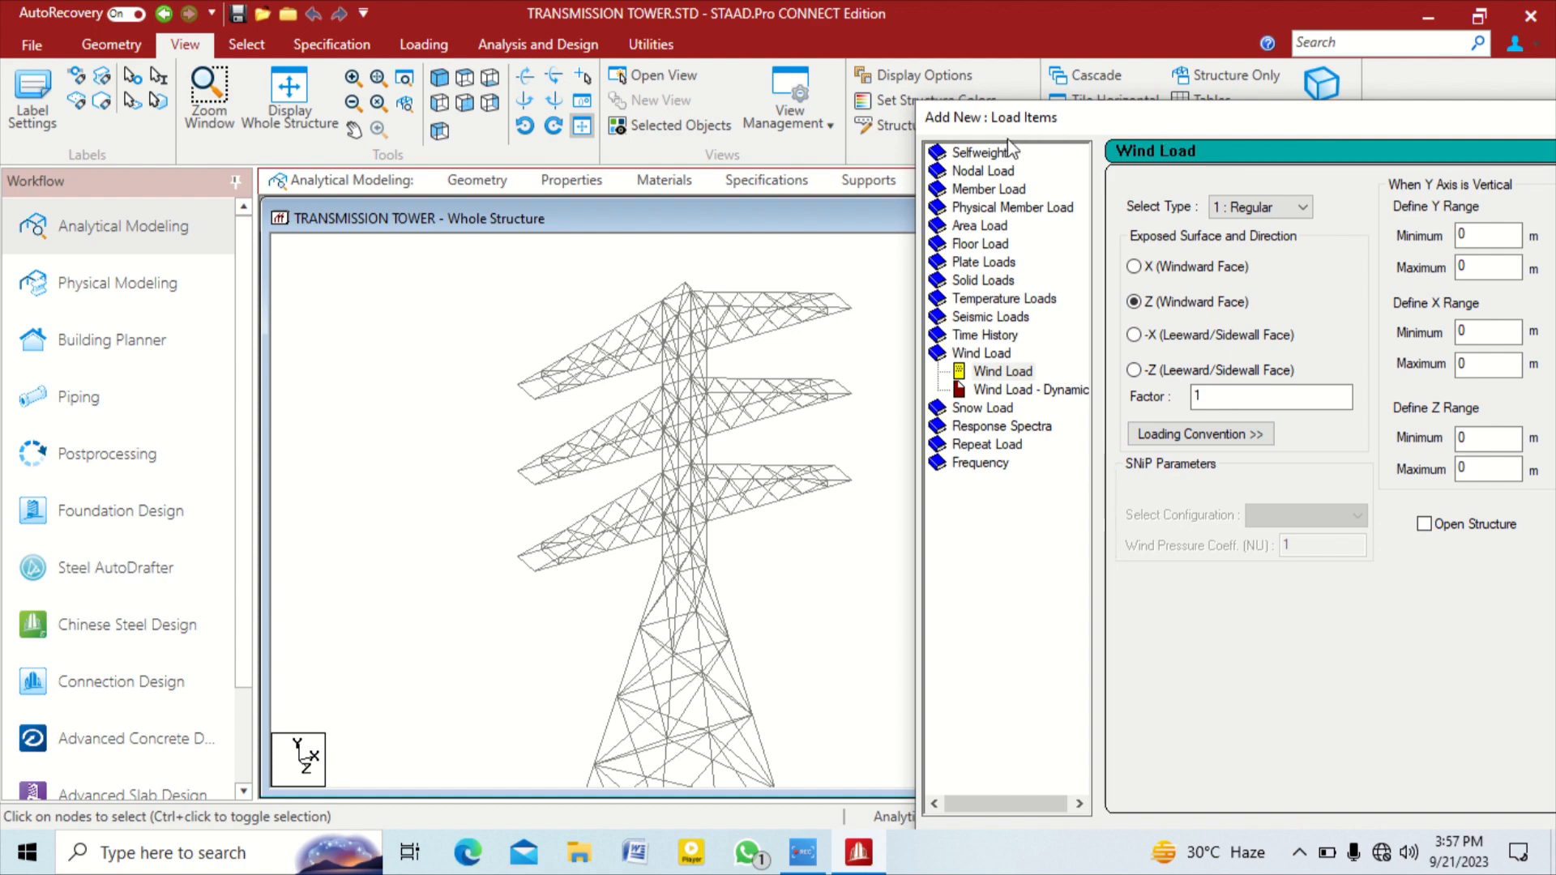
Set the wind load's Y range to 0–100 m, mark it as an open structure, and add it to load case WL
click(1130, 130)
drag(1174, 270, 1130, 279)
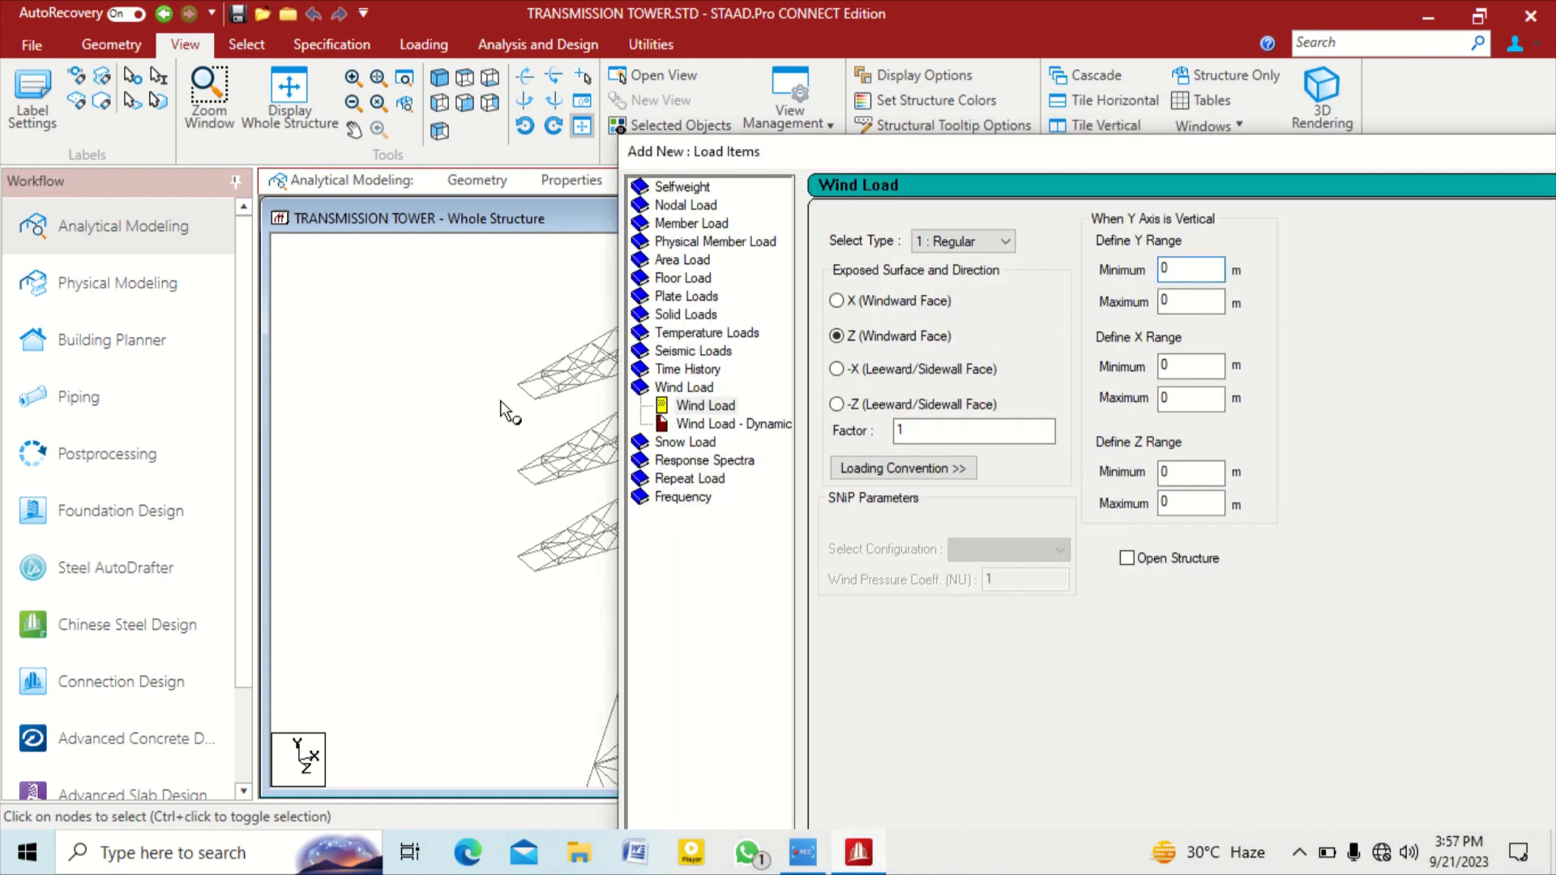
drag(1205, 301, 1102, 302)
drag(1189, 158, 921, 90)
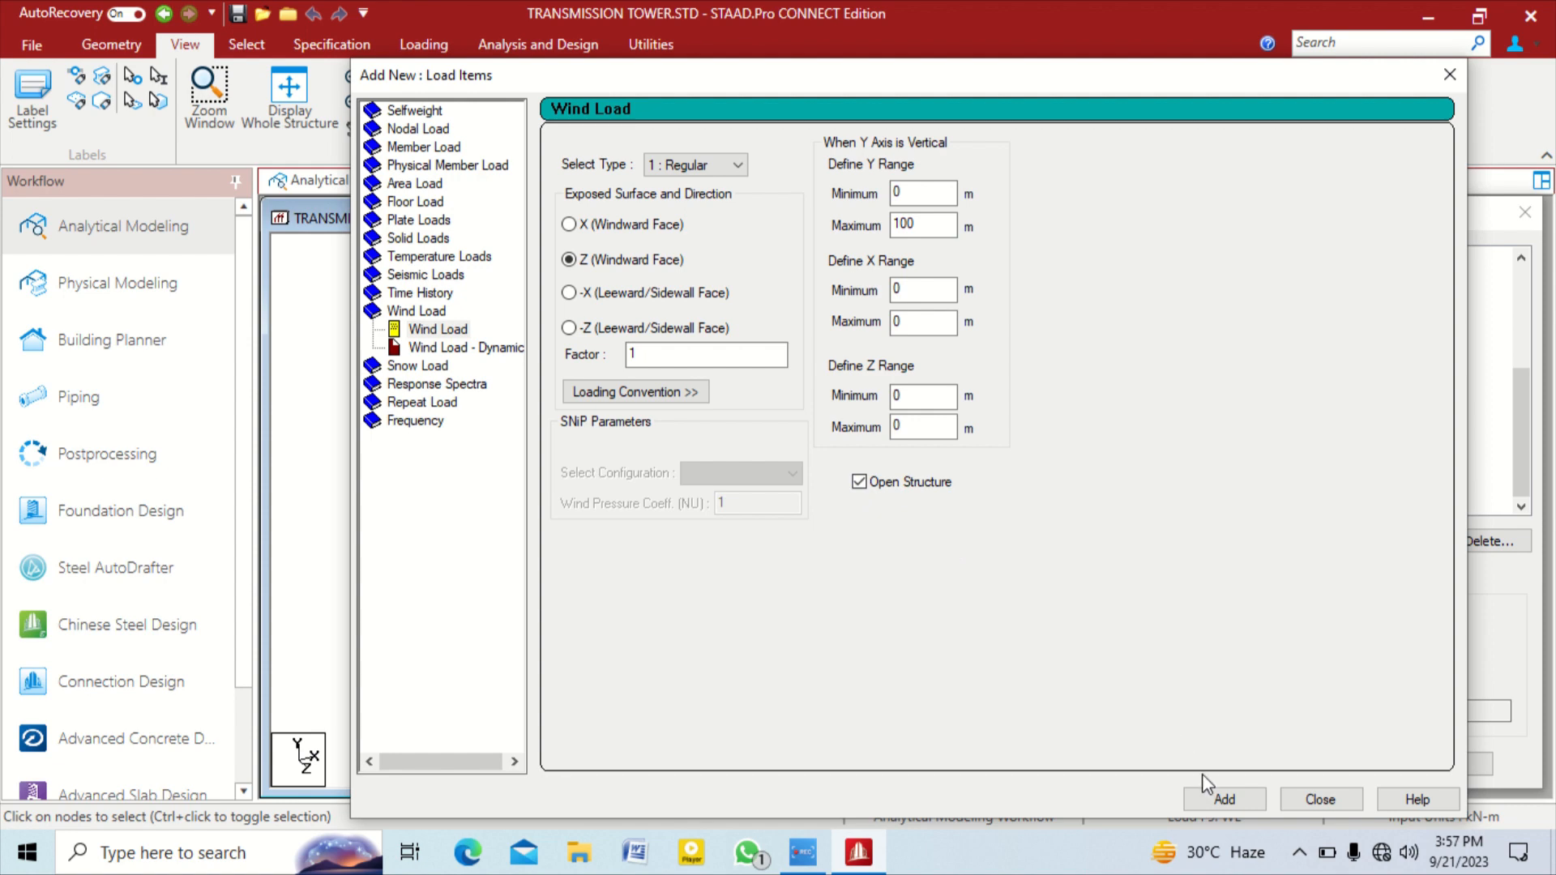
click(1220, 796)
click(1317, 798)
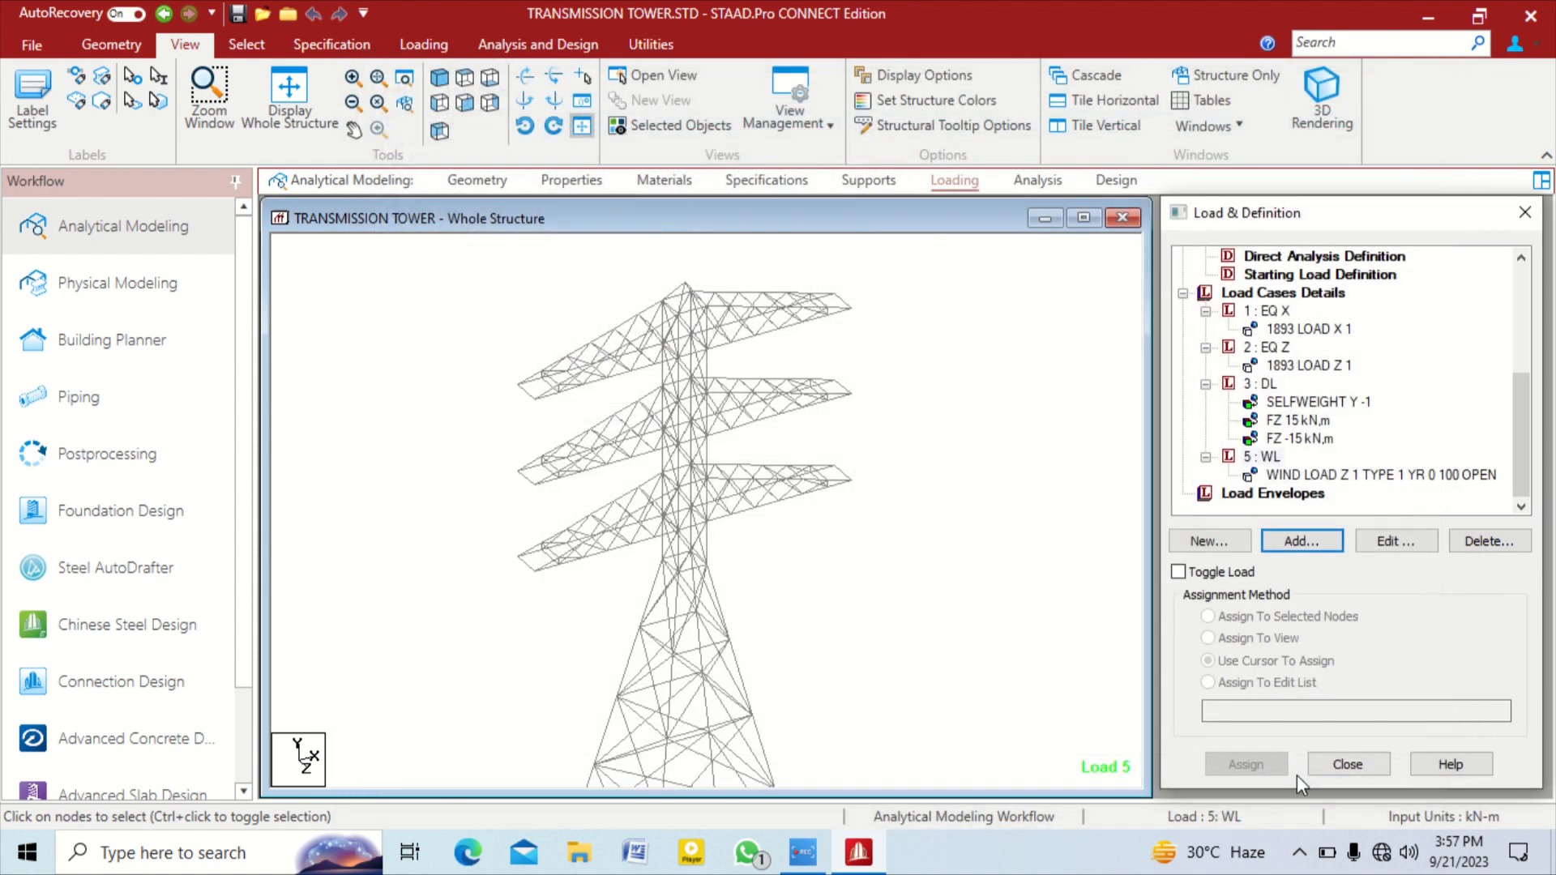
Rename load case 5 as WL +Z
click(1344, 481)
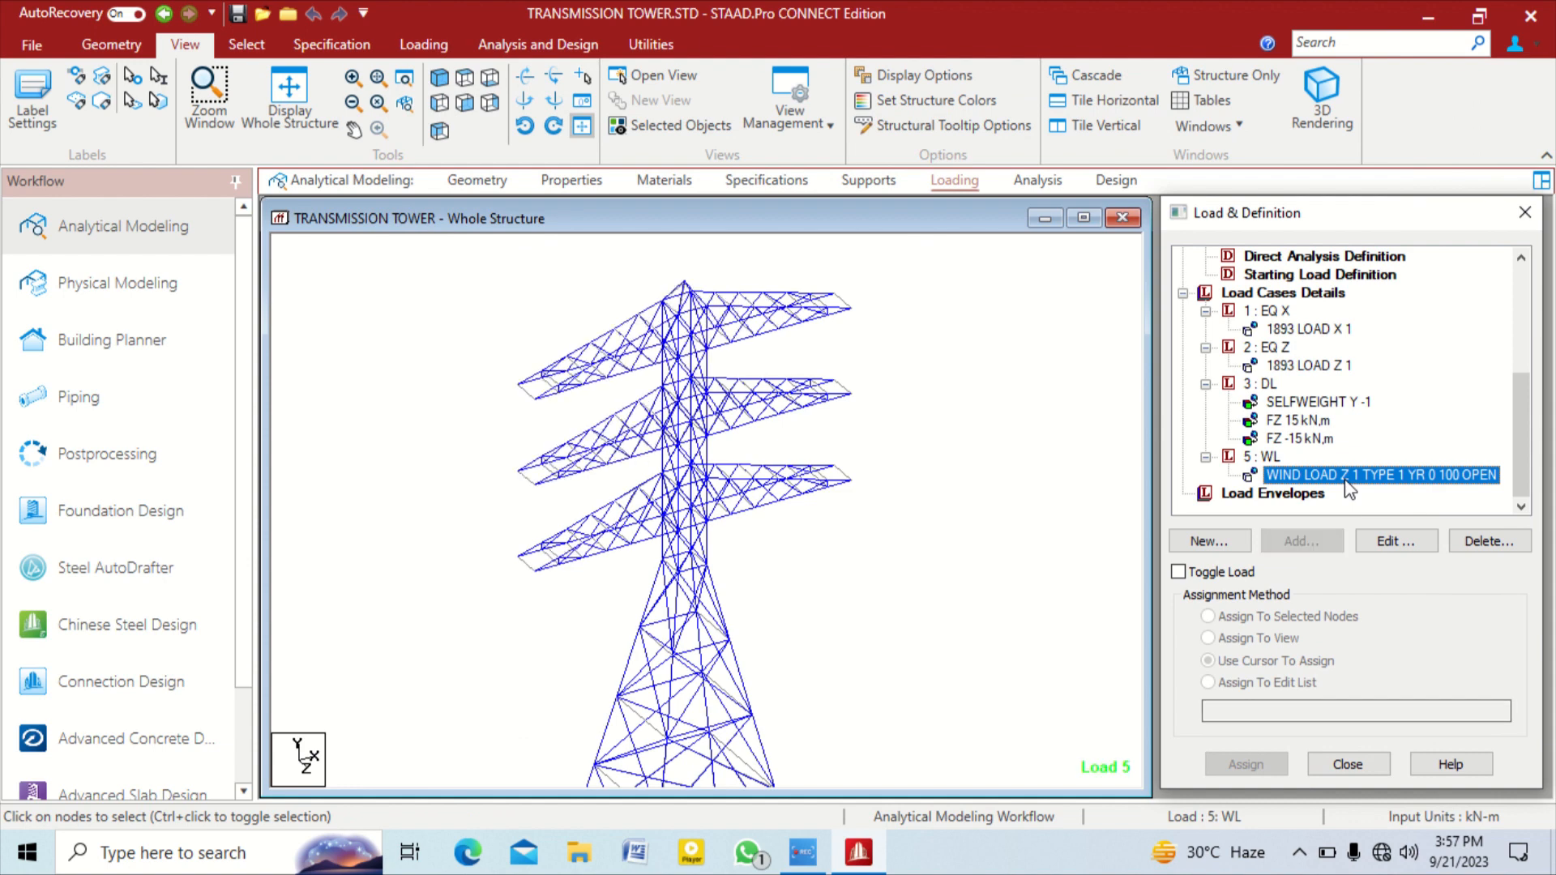
click(1264, 456)
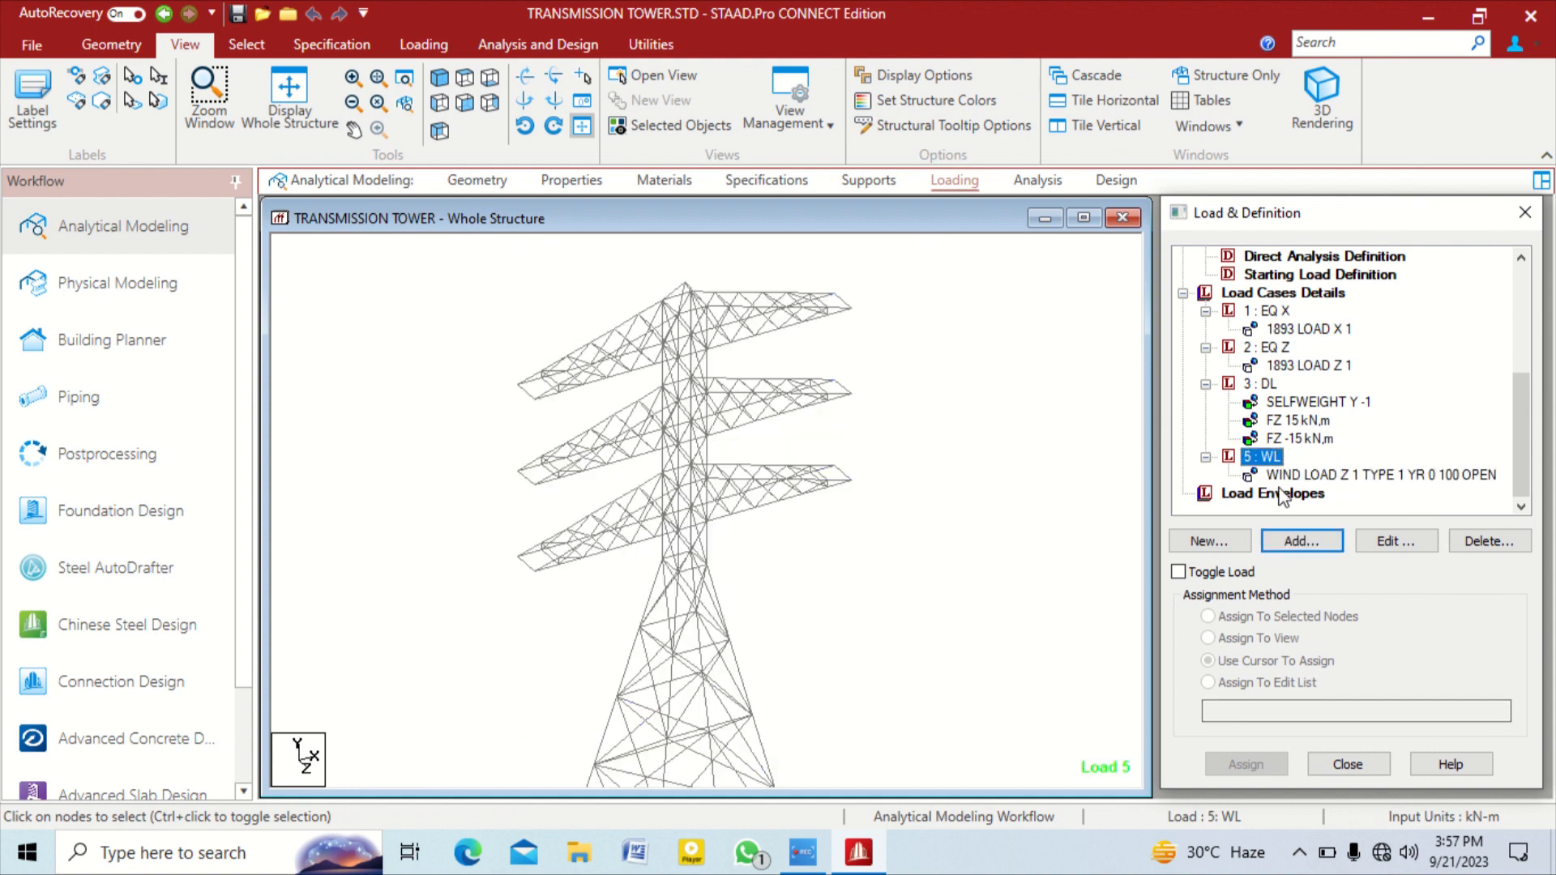
double_click(1262, 458)
click(771, 541)
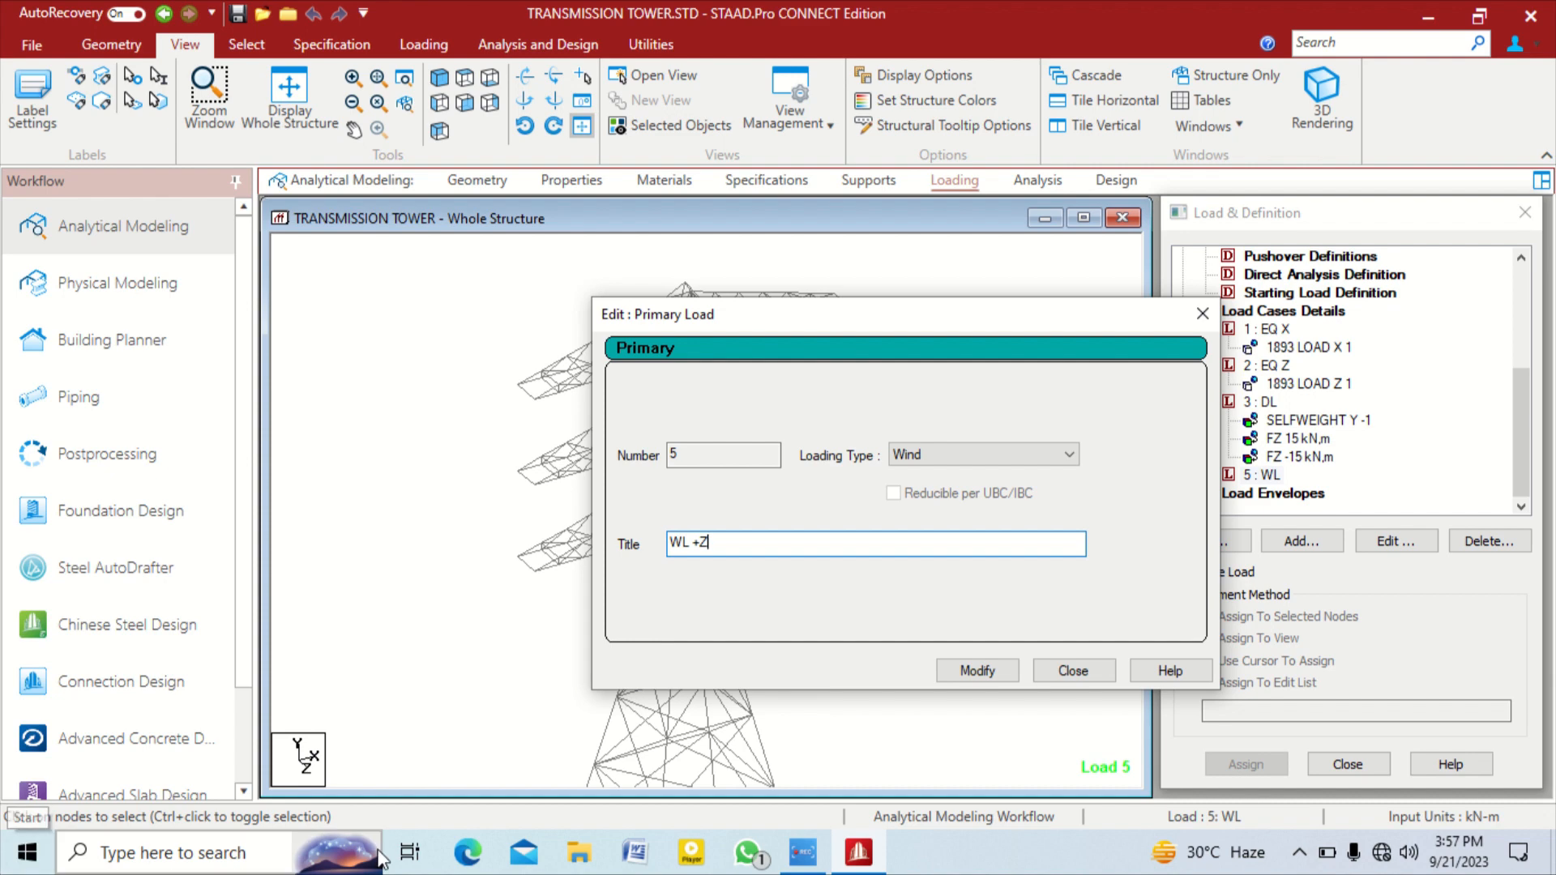
click(977, 670)
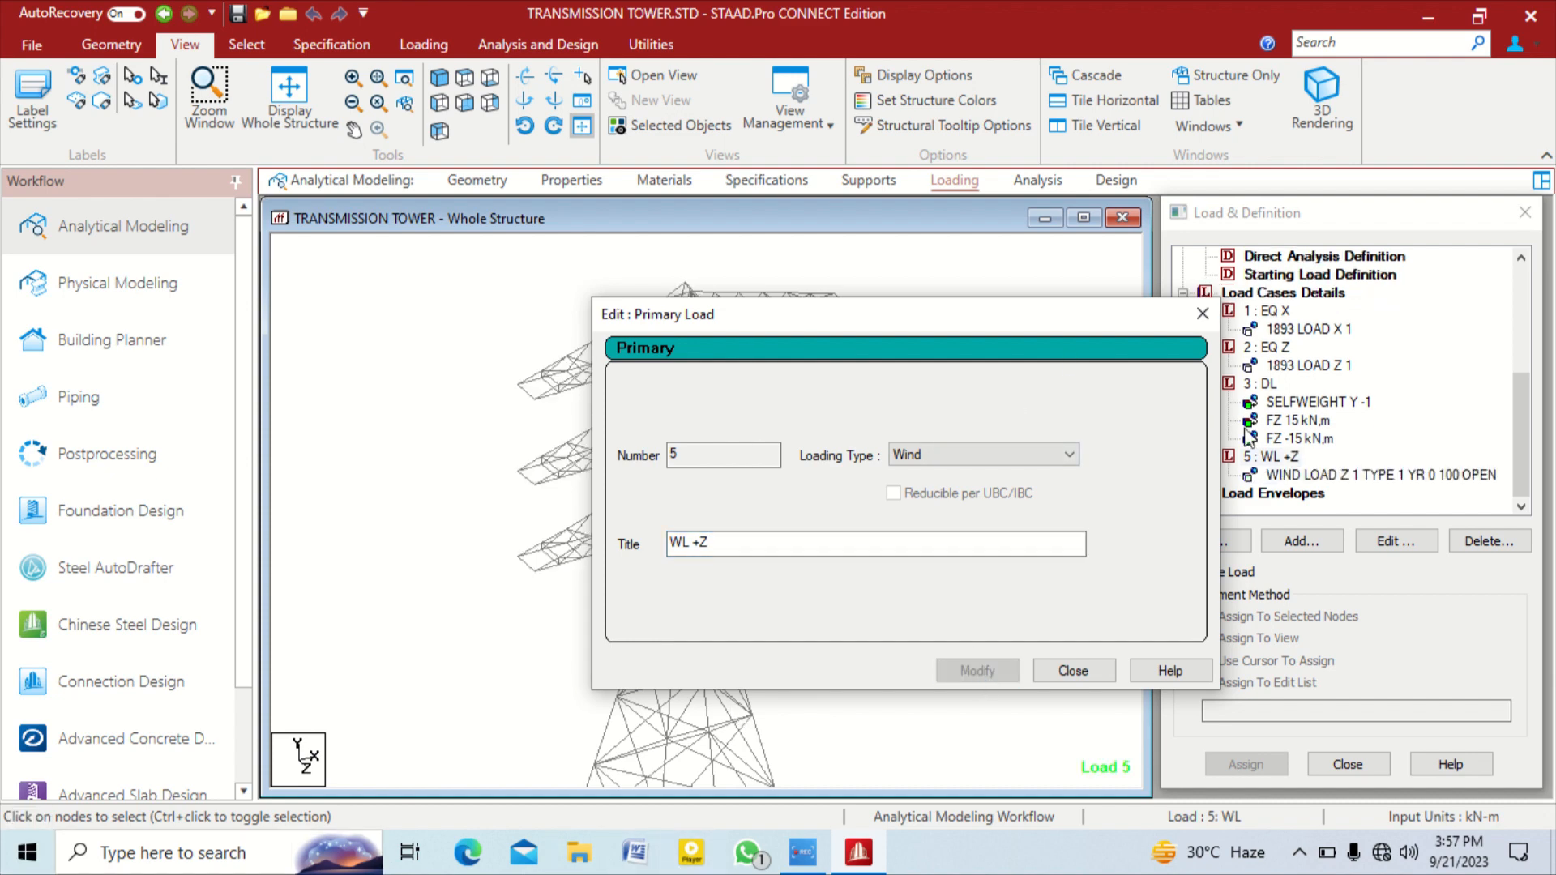
click(1073, 671)
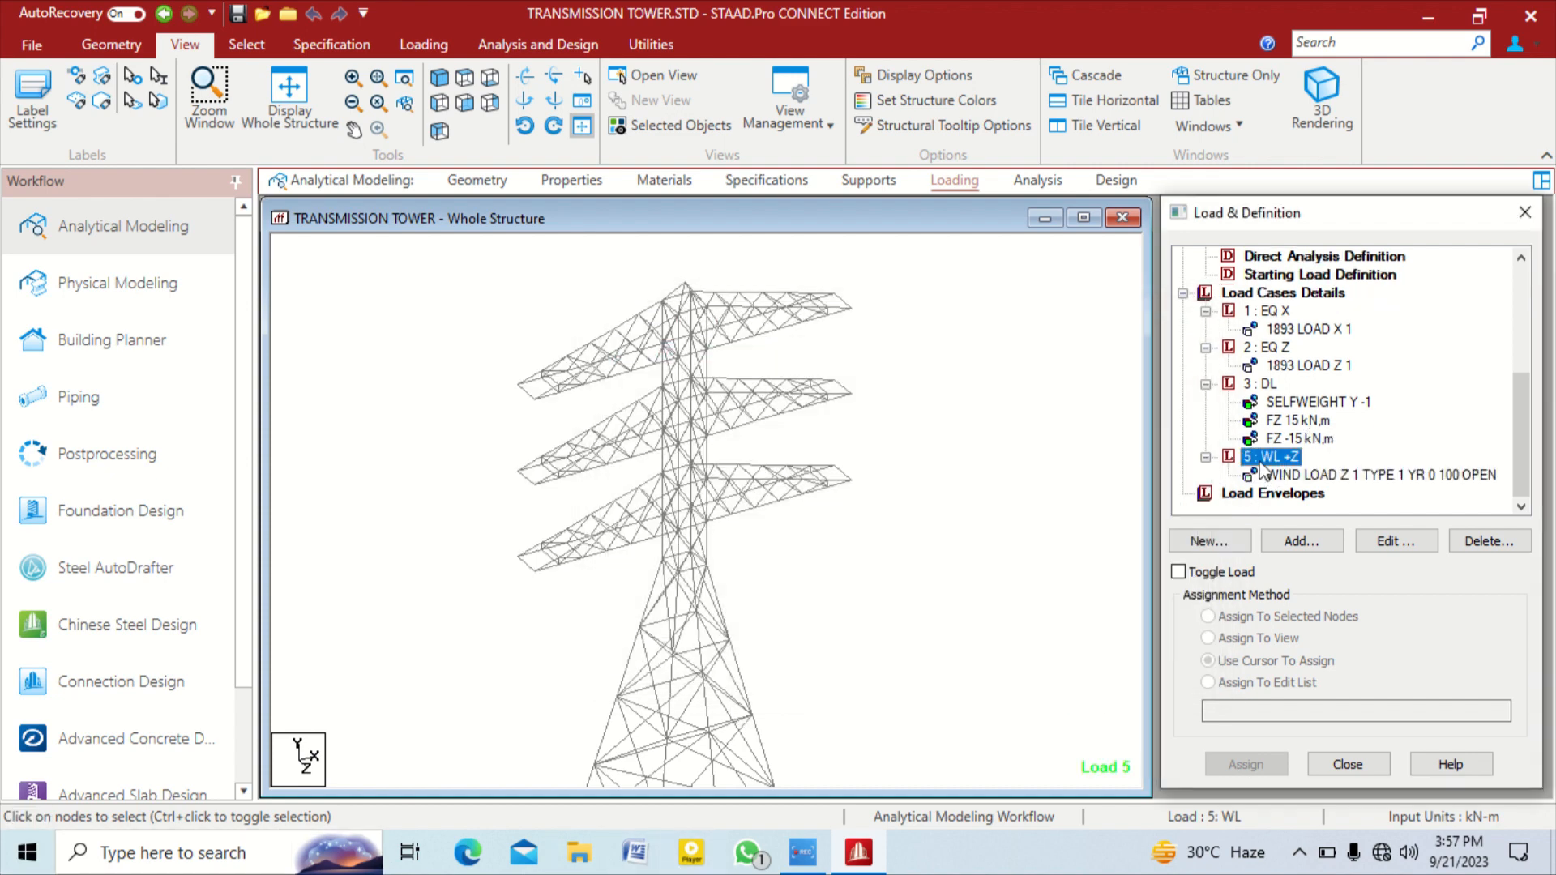
Add primary load case 4 with loading type Wind and the title WL -Z
click(1284, 293)
click(1307, 548)
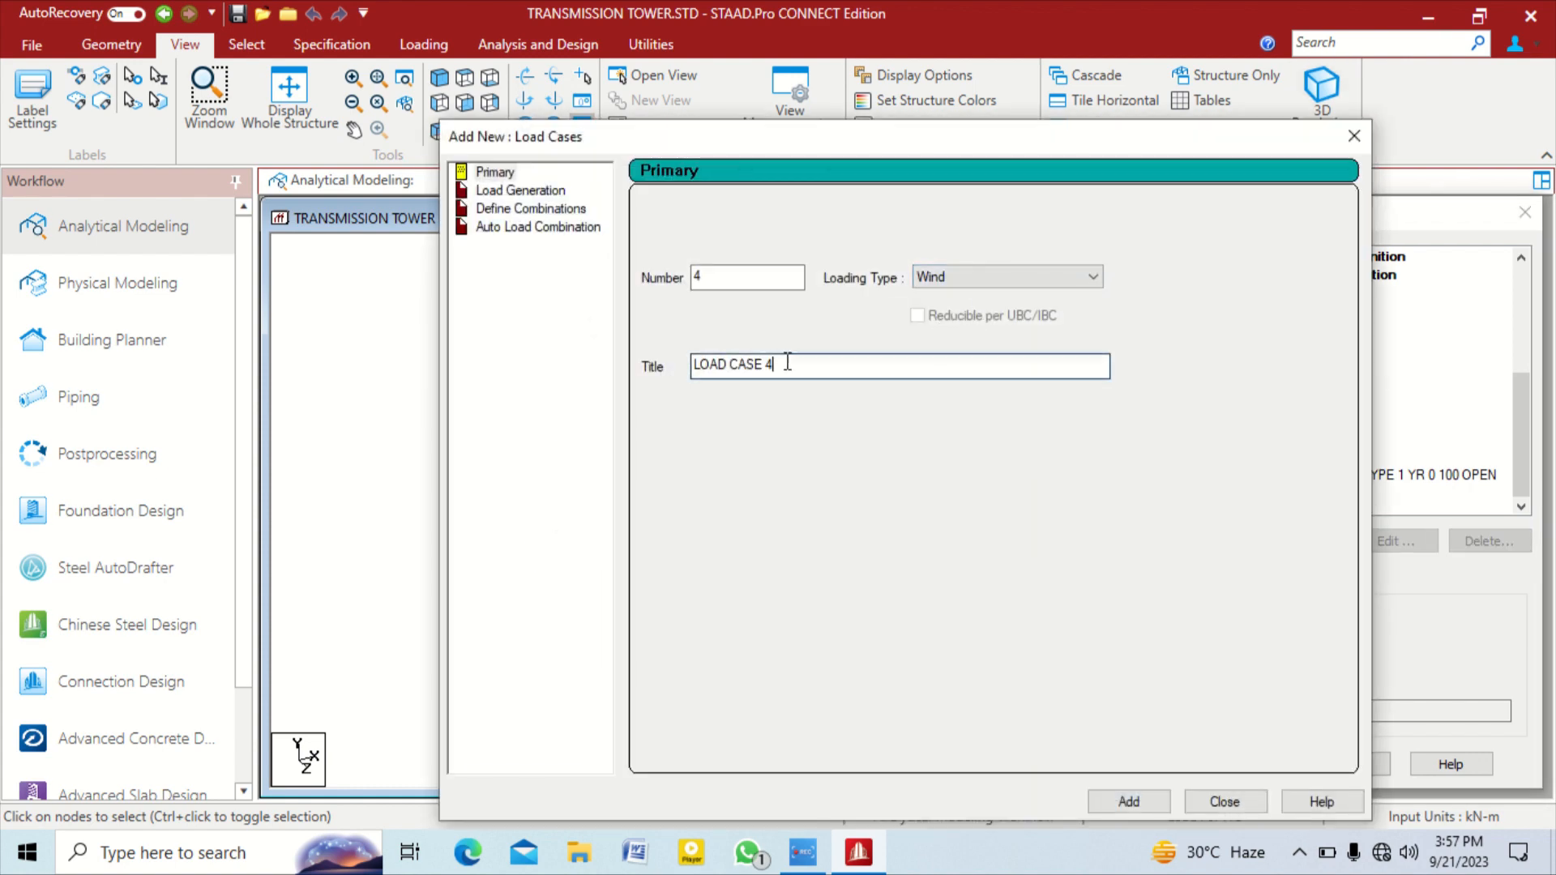
drag(792, 364, 589, 369)
text(WL )
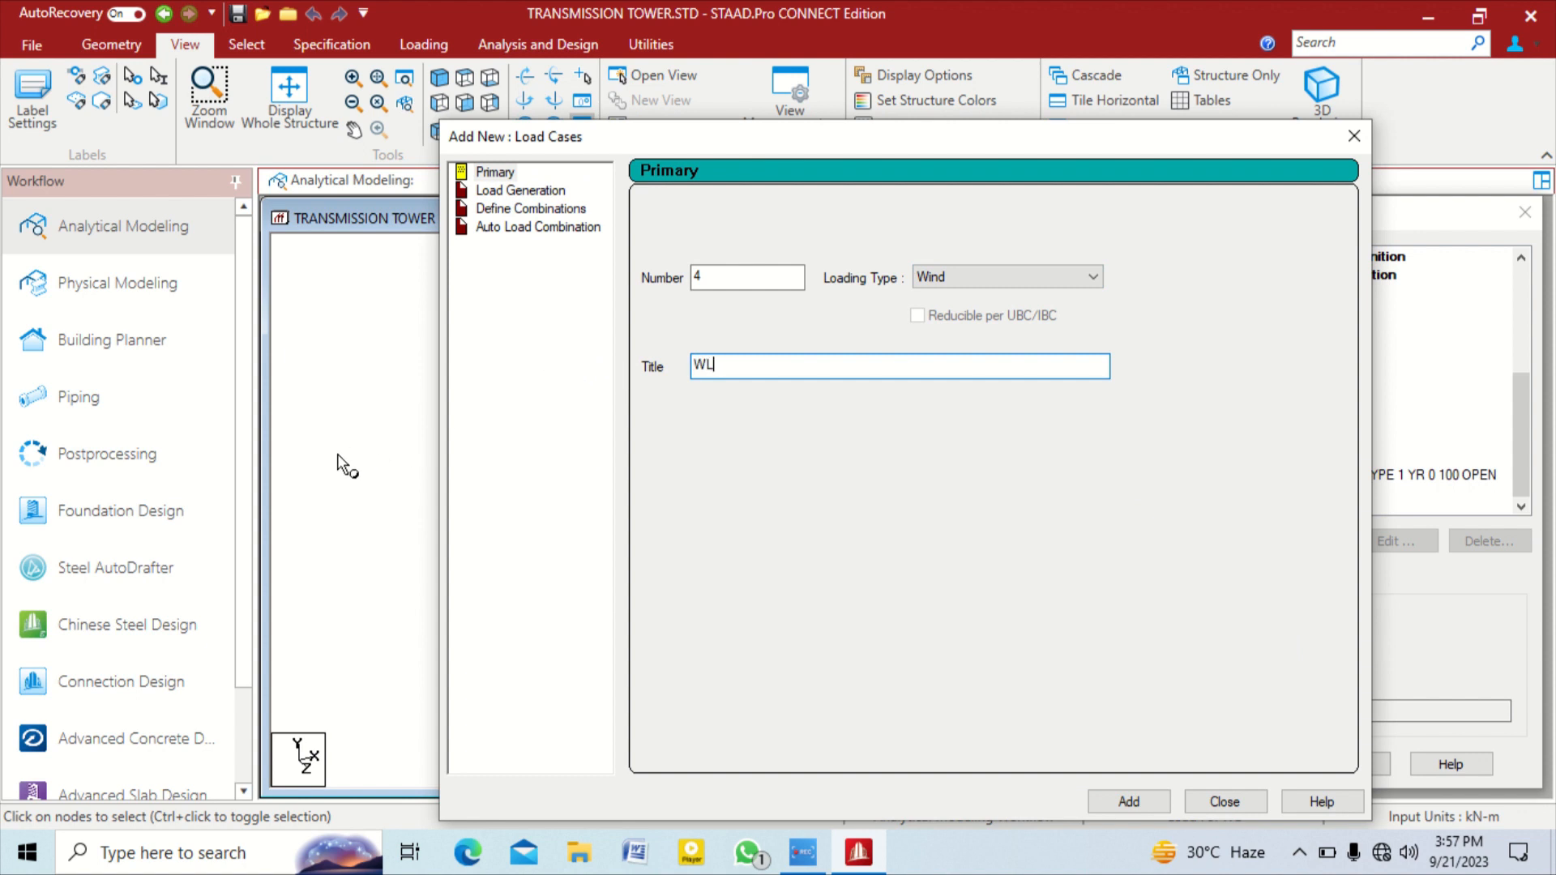
text(-Z)
click(1131, 801)
click(1224, 801)
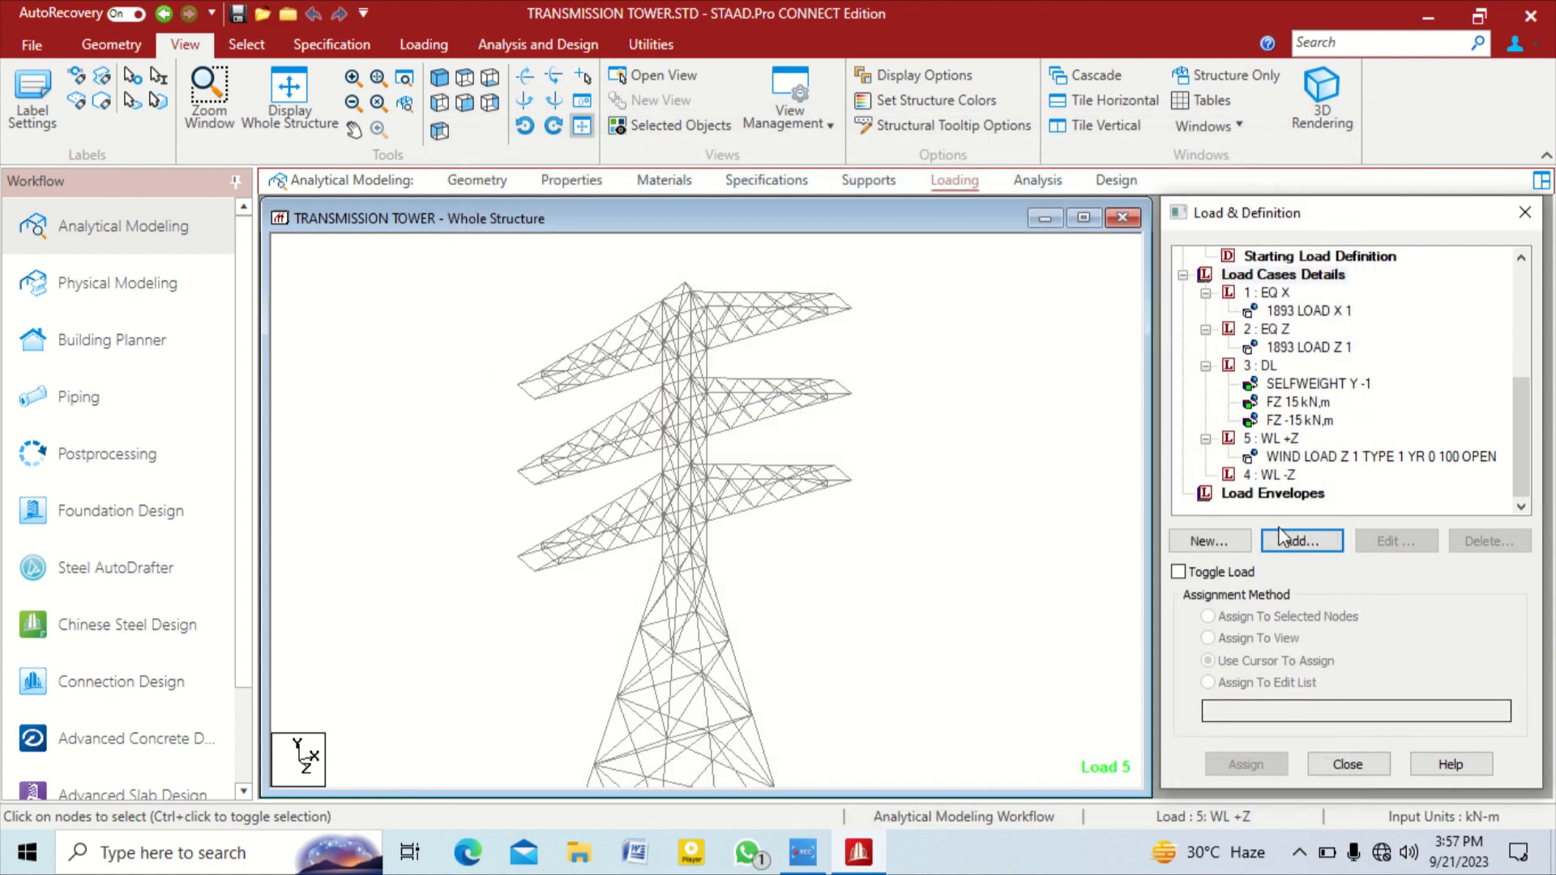
Add a Type 1 wind load on the Z windward face to load case WL -Z with factor -1, Y range 0–100 m and open structure
click(1292, 476)
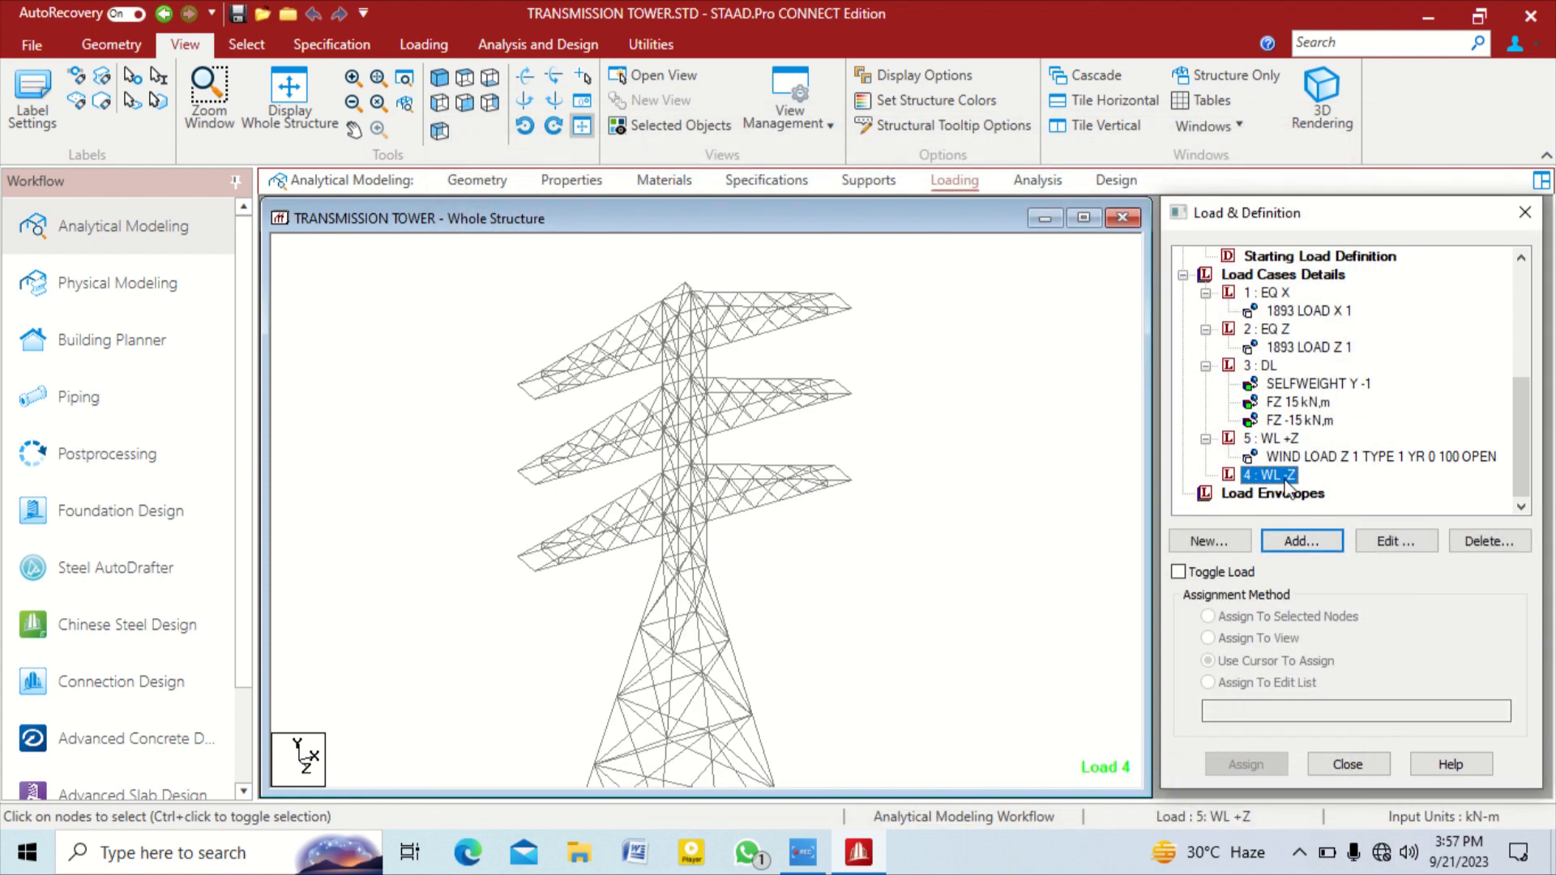
click(1285, 550)
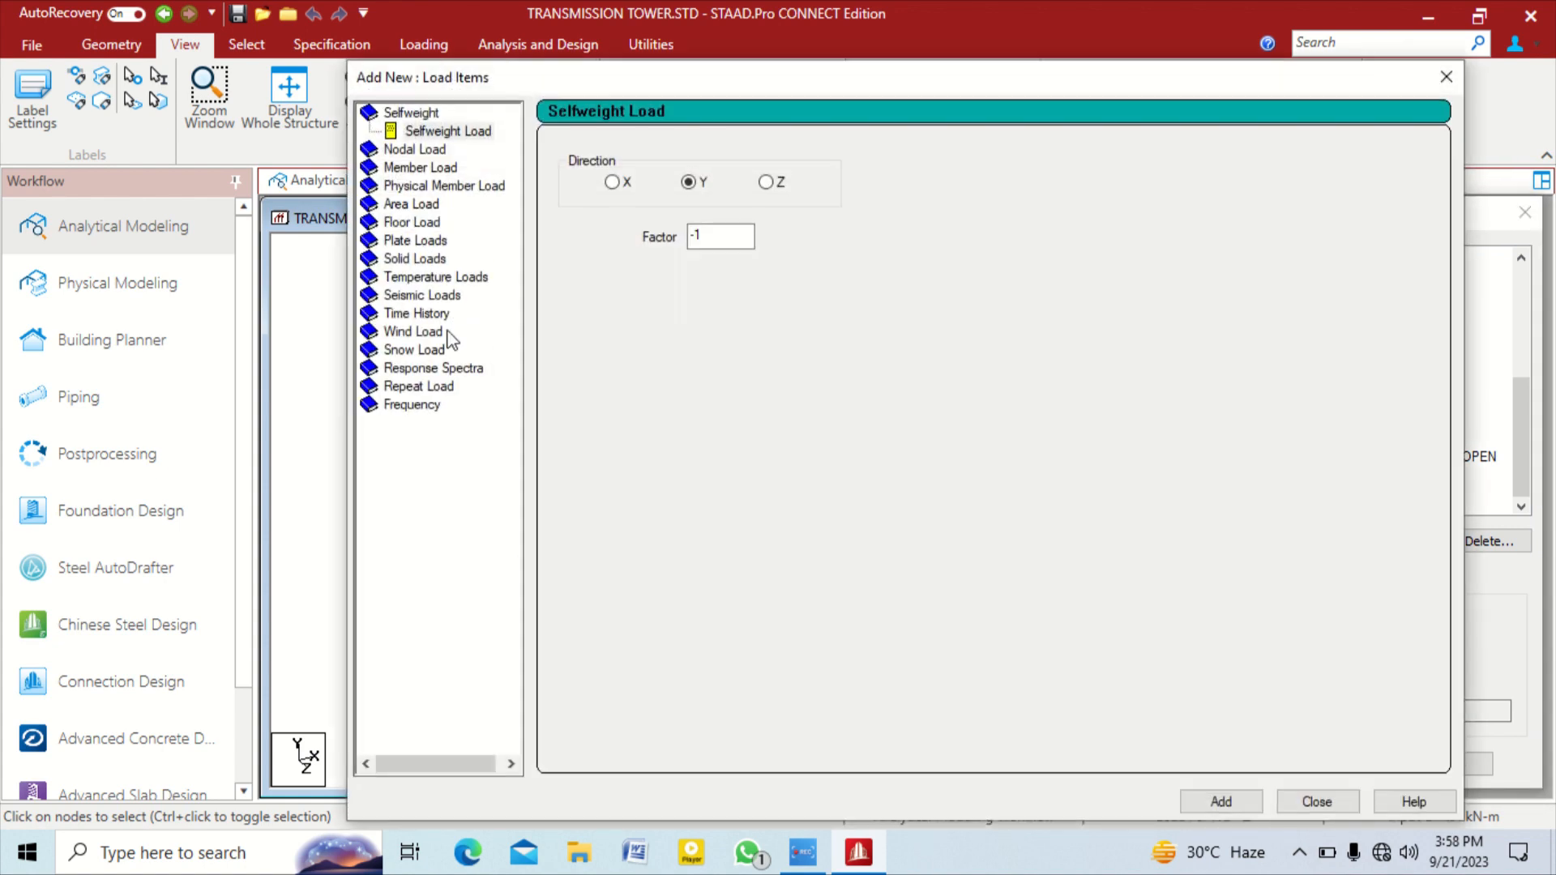
click(431, 331)
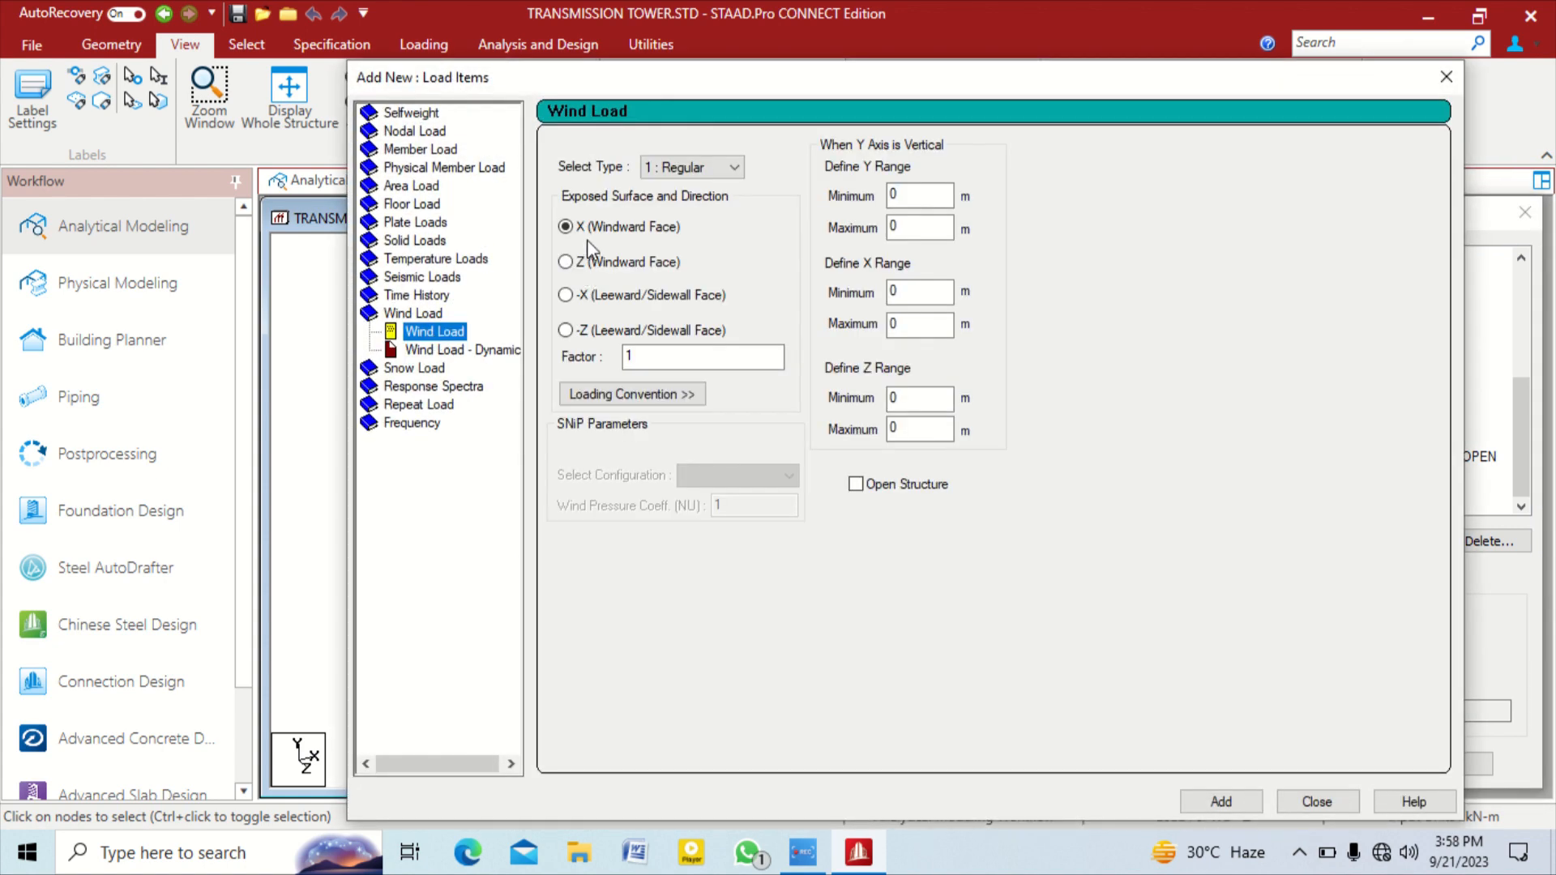
click(616, 263)
drag(648, 356, 555, 353)
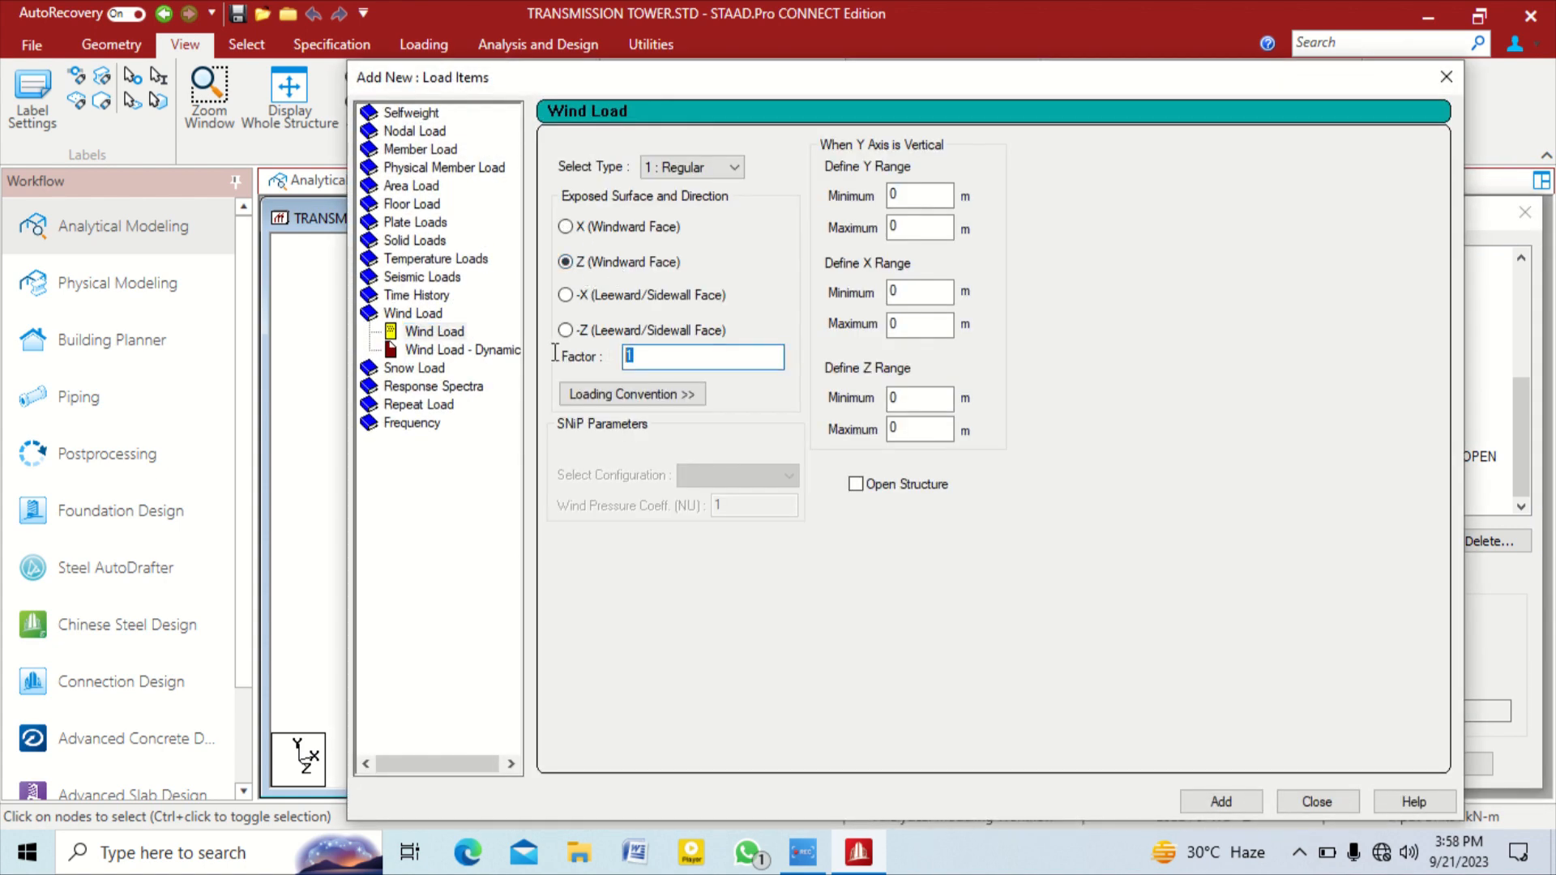
text(-)
drag(925, 228, 727, 236)
click(1224, 801)
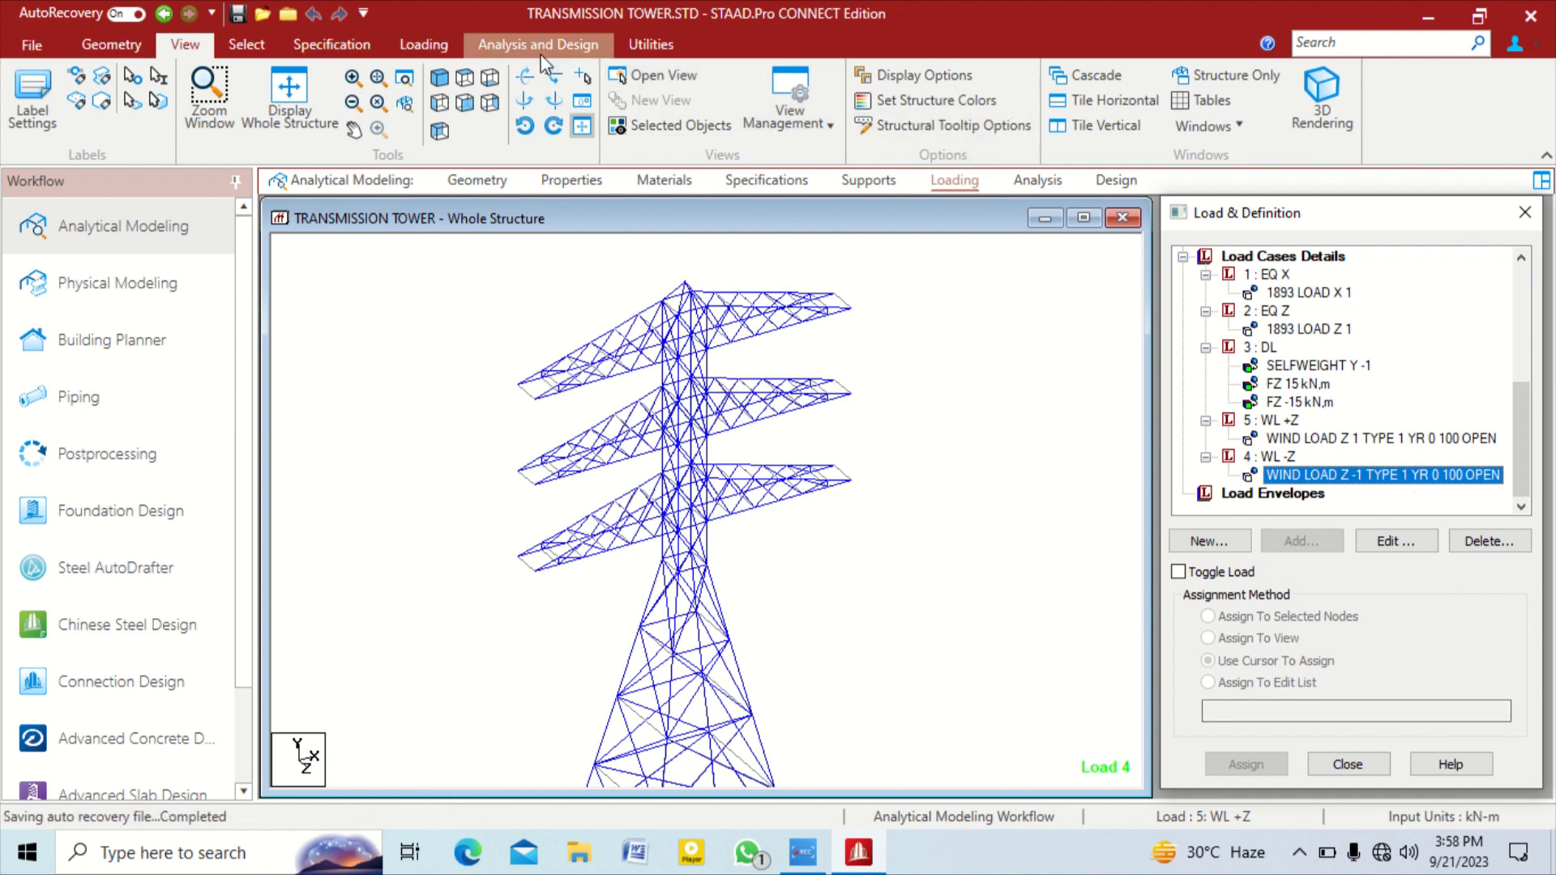
Turn on the loading diagram display for the tower
click(423, 45)
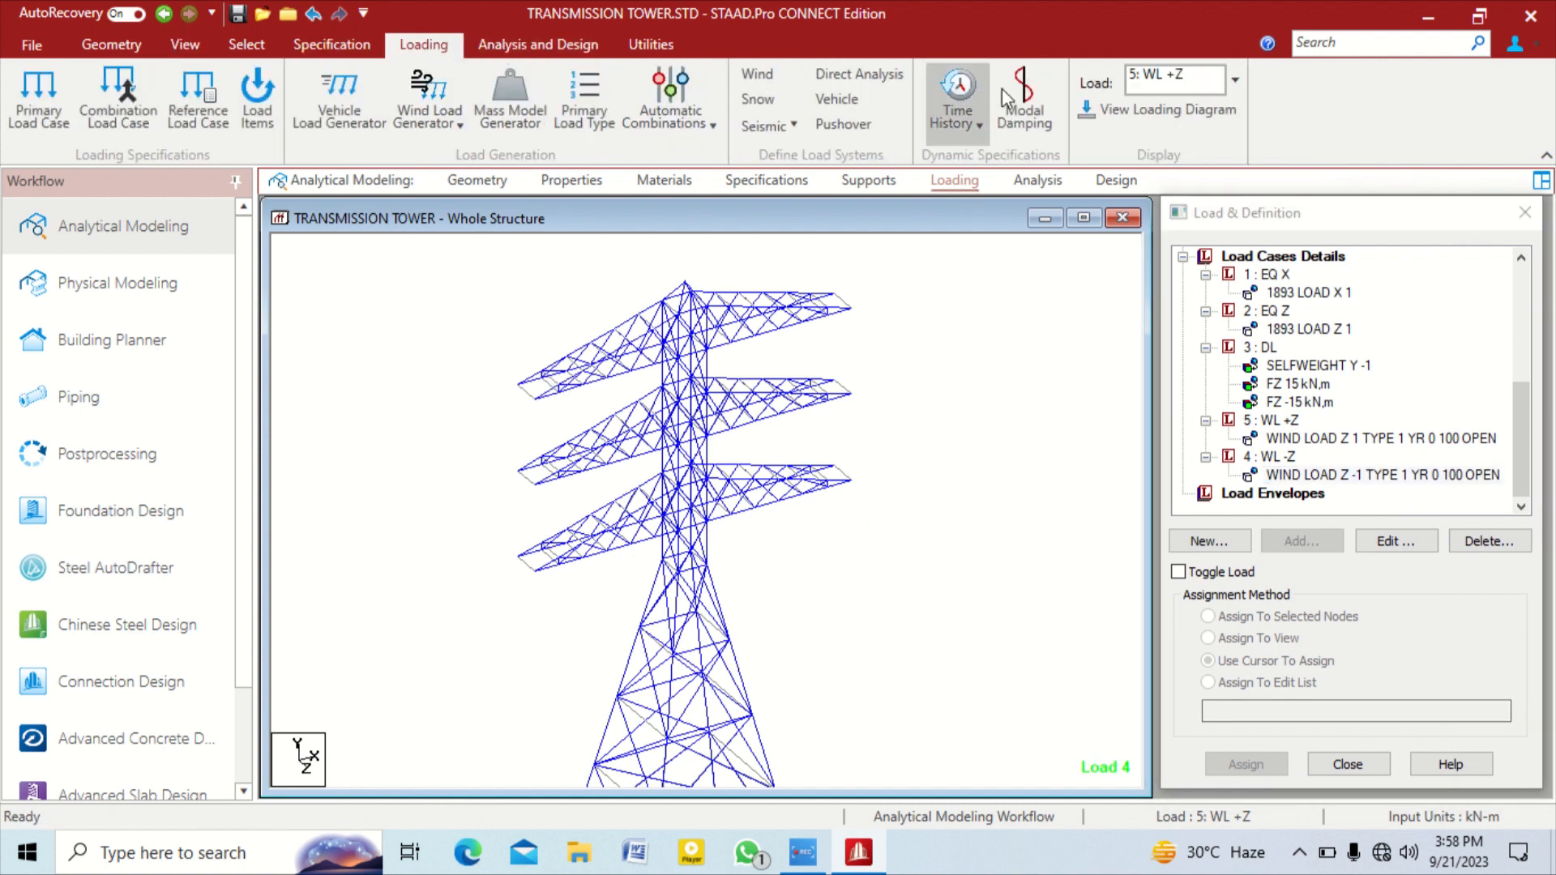
click(1146, 101)
click(1232, 82)
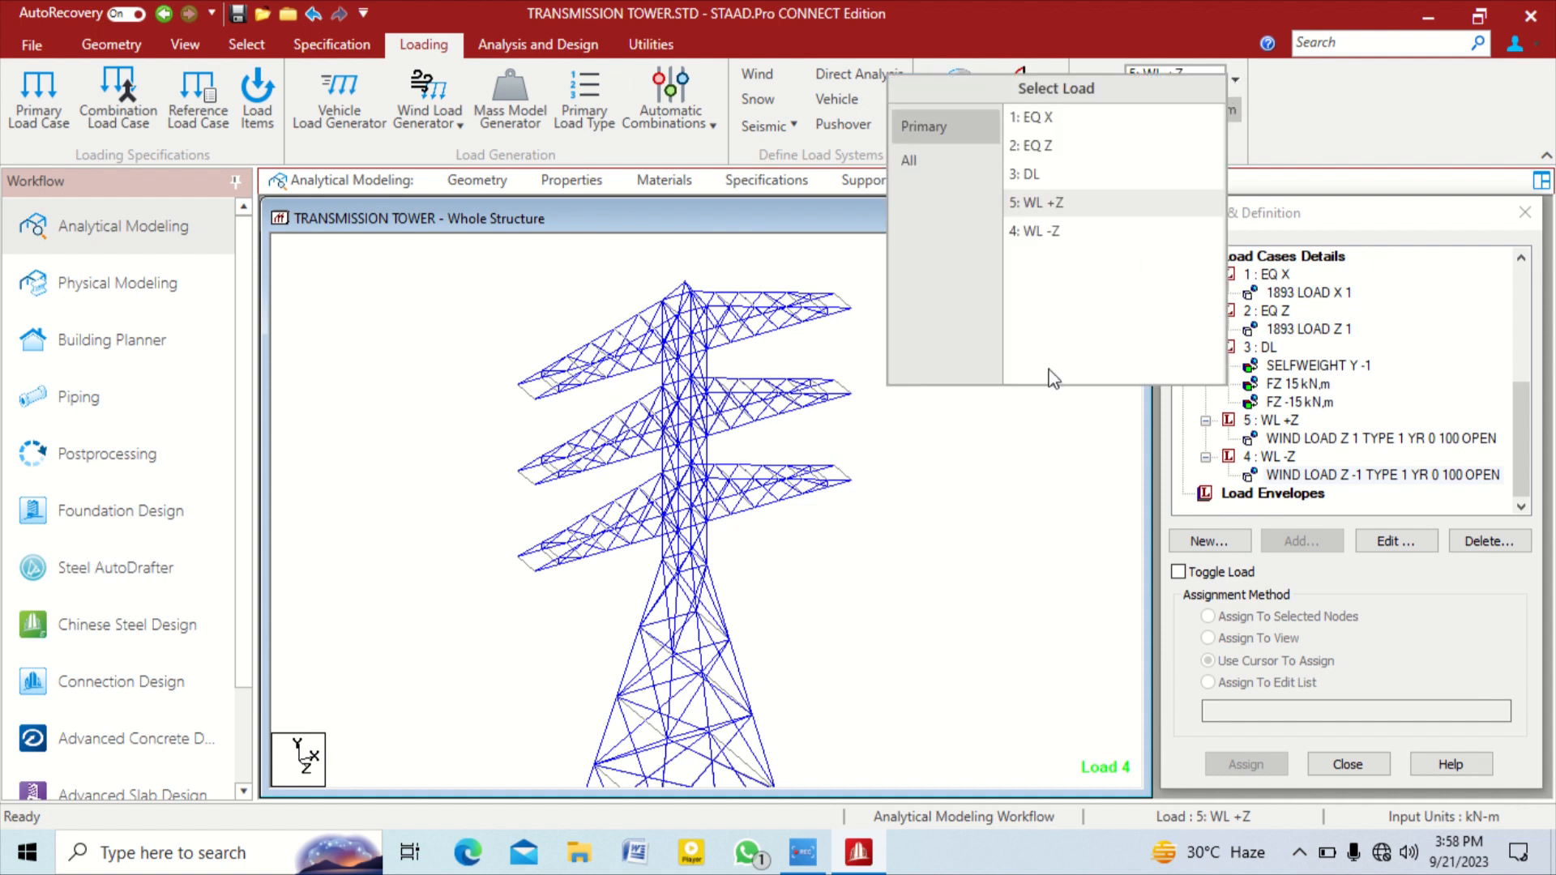
click(982, 469)
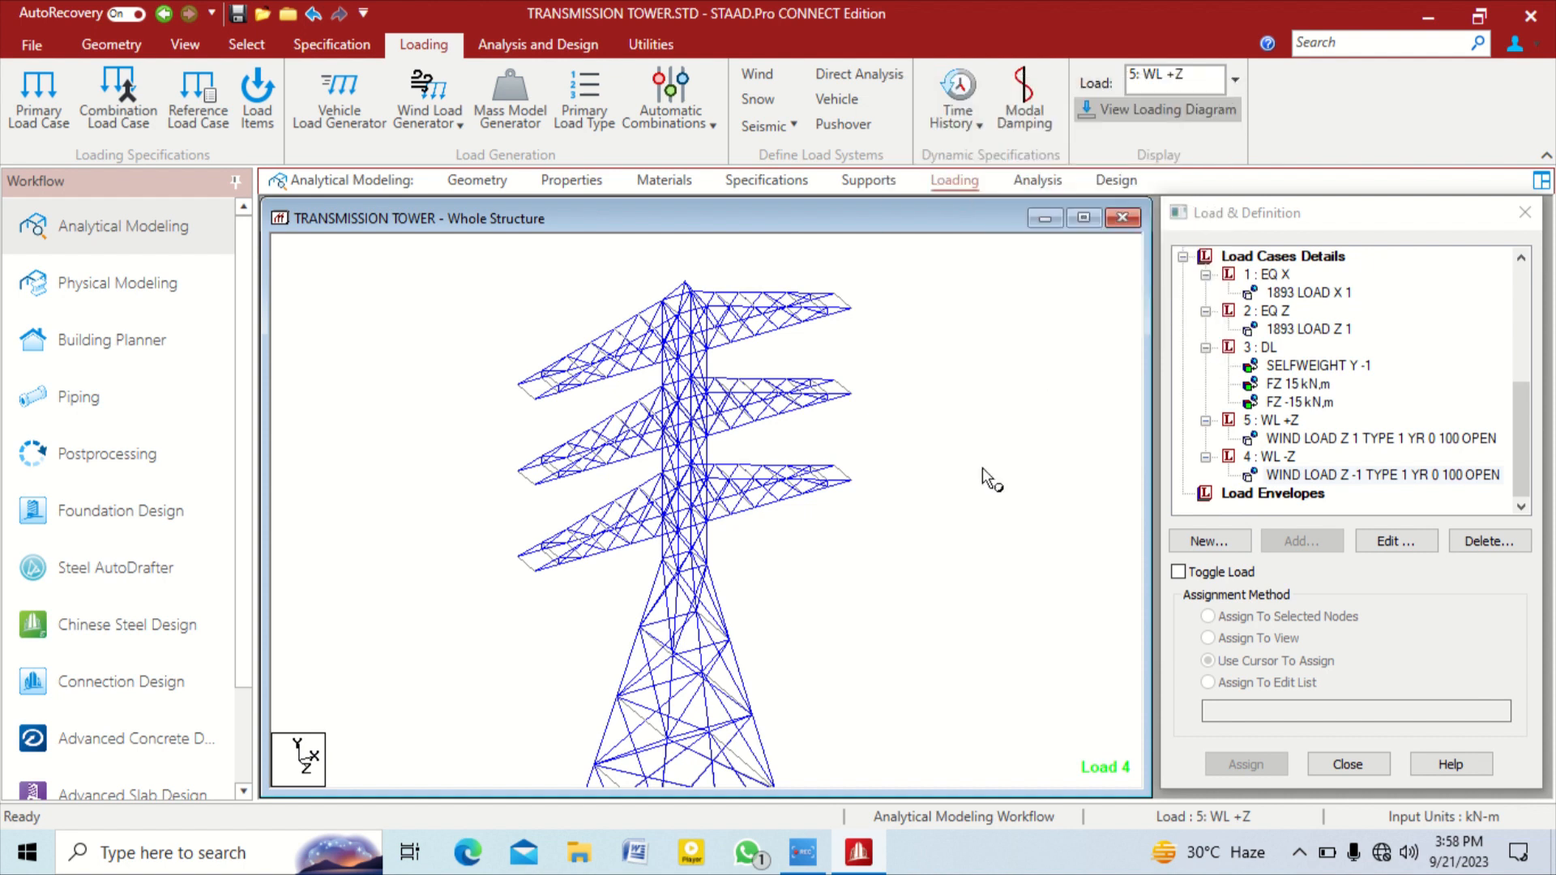
Set the WL -Z wind load's factor to -10000 to exaggerate its arrows on the tower
click(1304, 476)
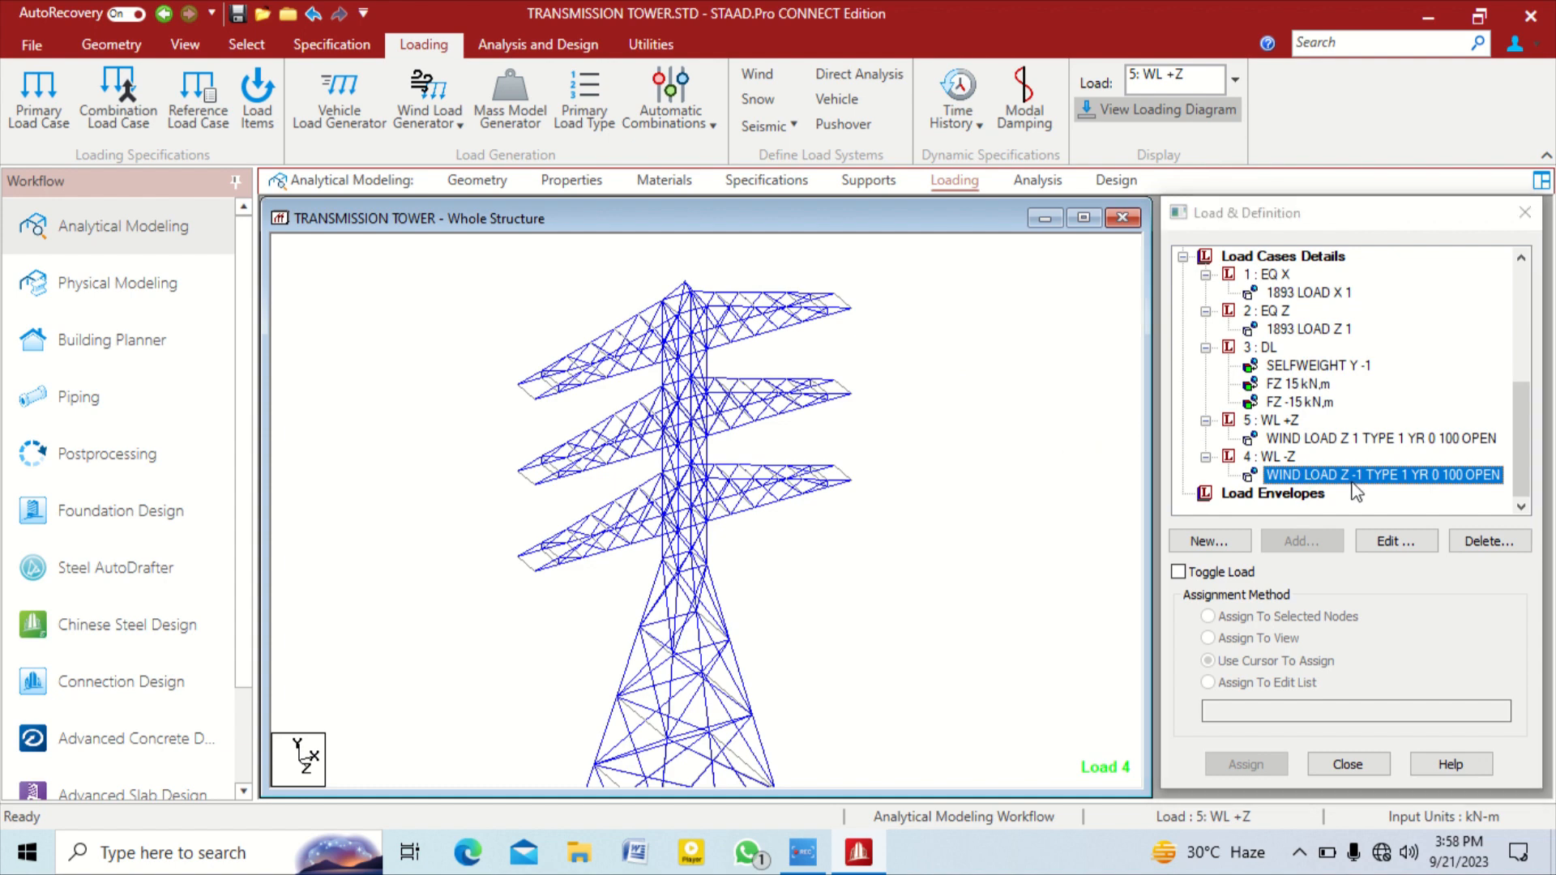
double_click(1353, 478)
drag(967, 220, 1208, 112)
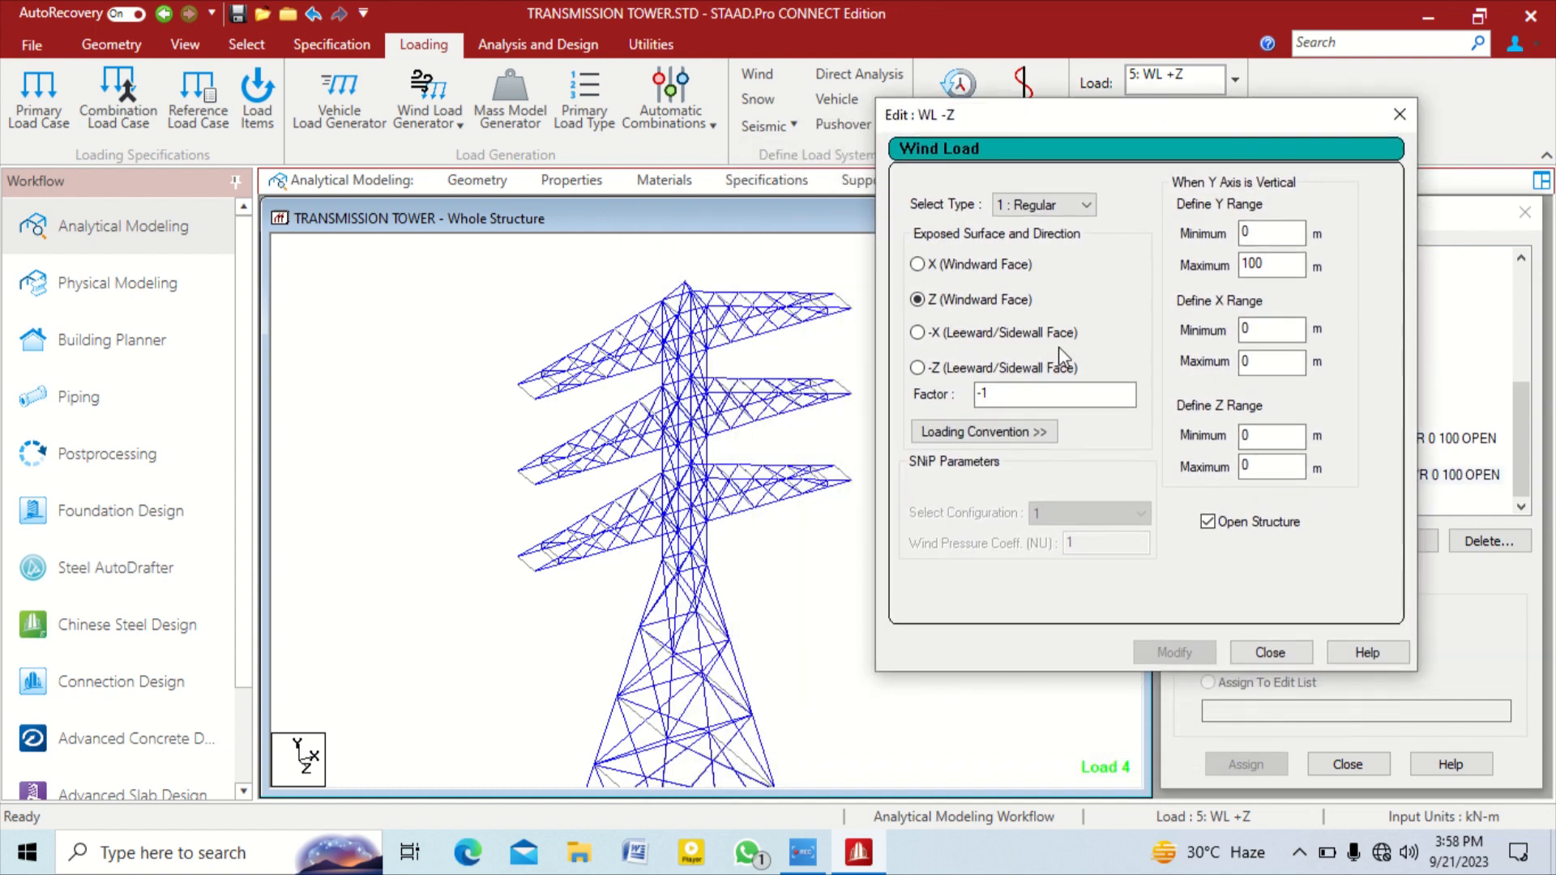
text(00)
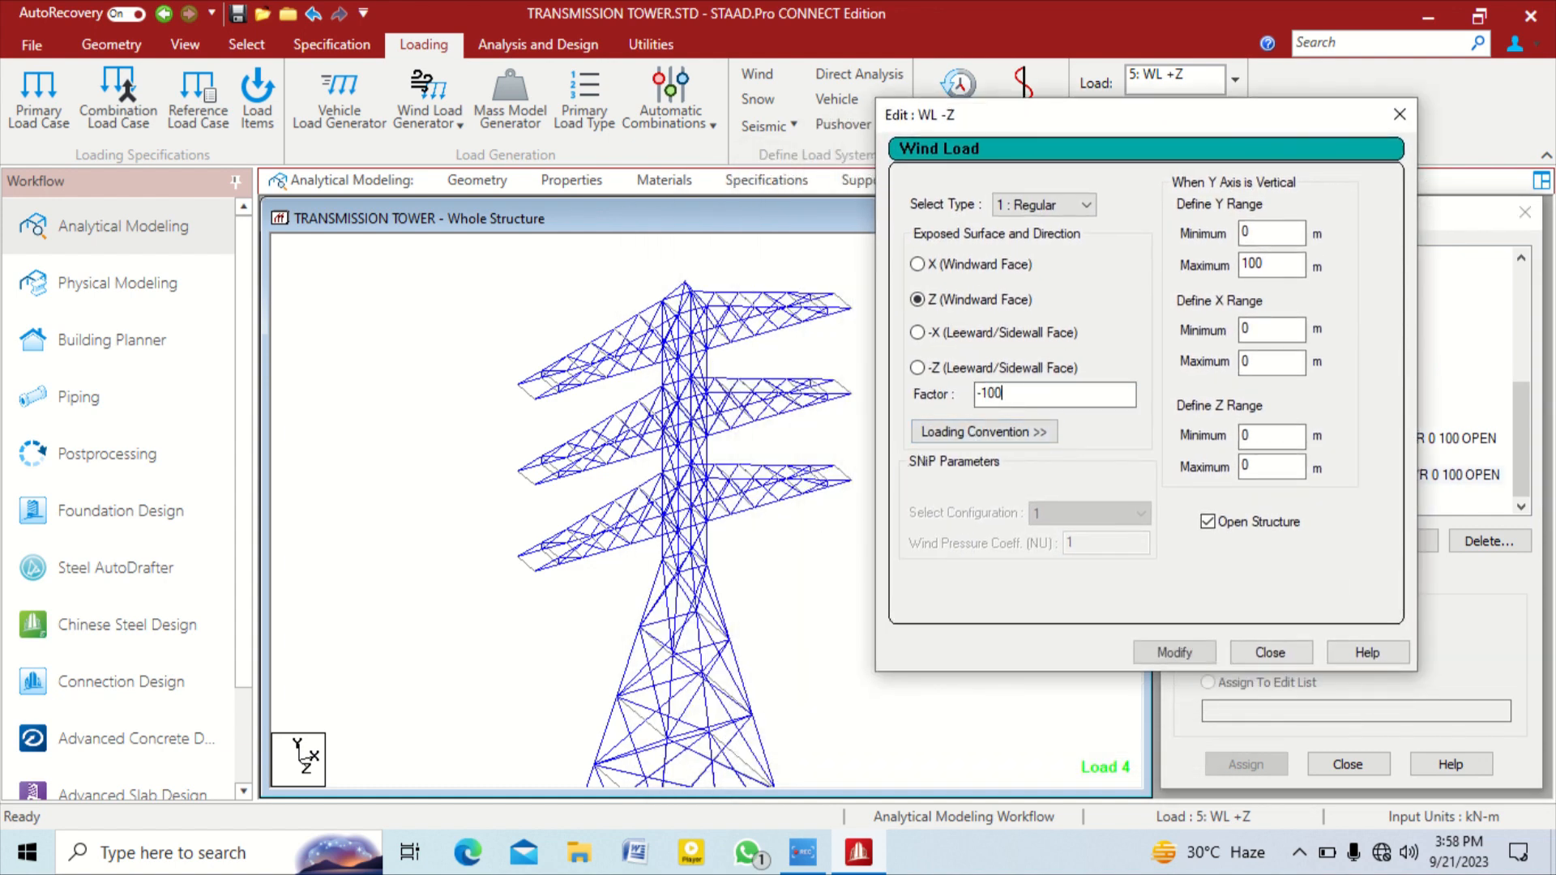
text(00)
click(1141, 659)
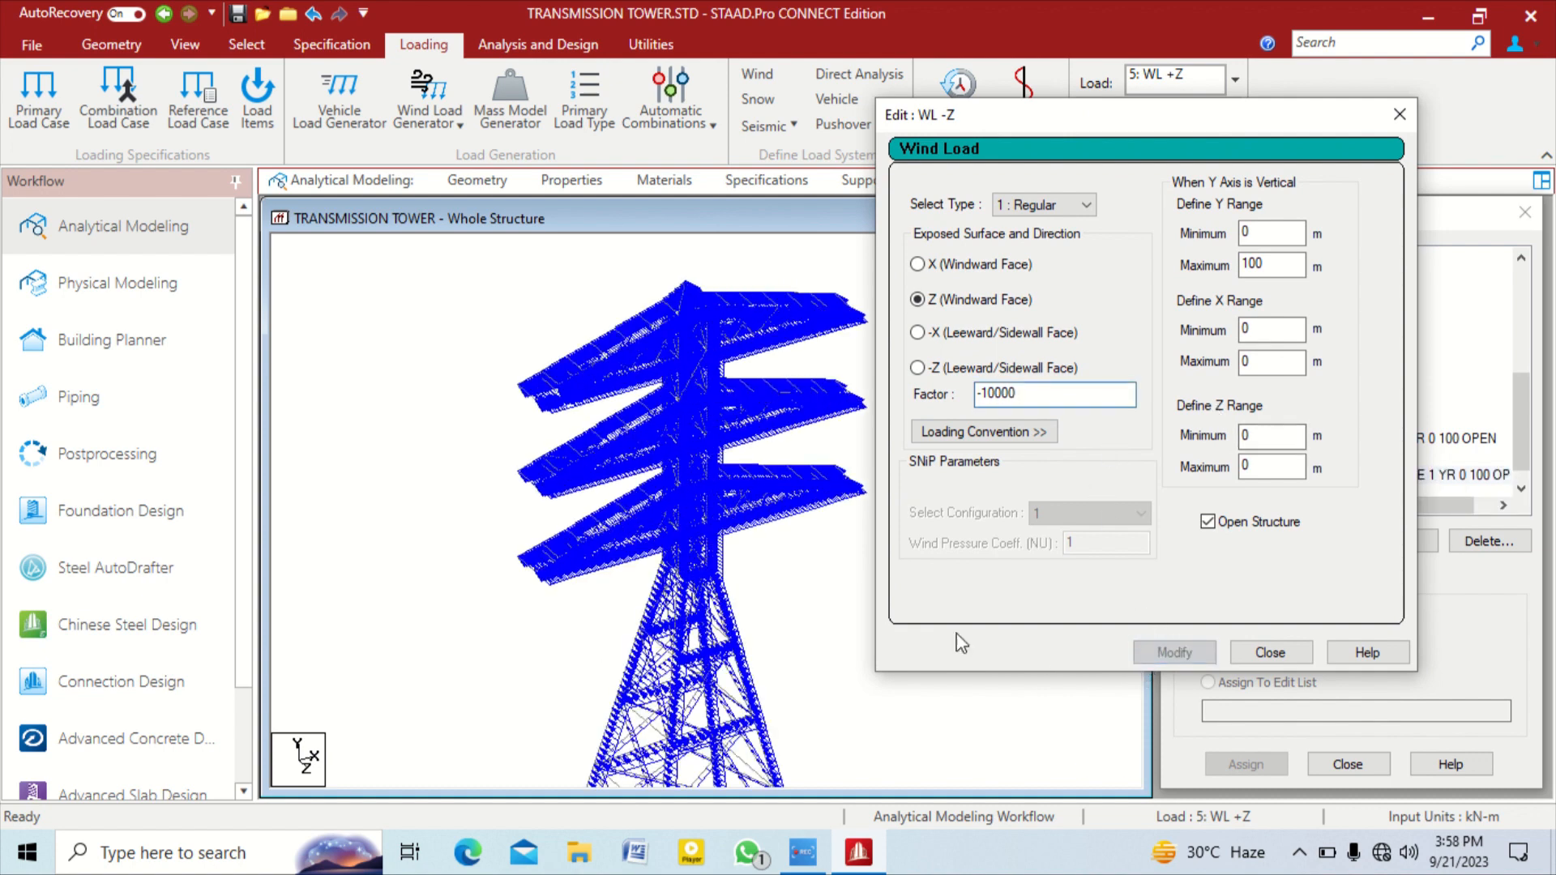
Examine the direction of the WL -Z wind arrows on the tower, ending in the side elevation
click(488, 558)
middle_drag(487, 558, 470, 235)
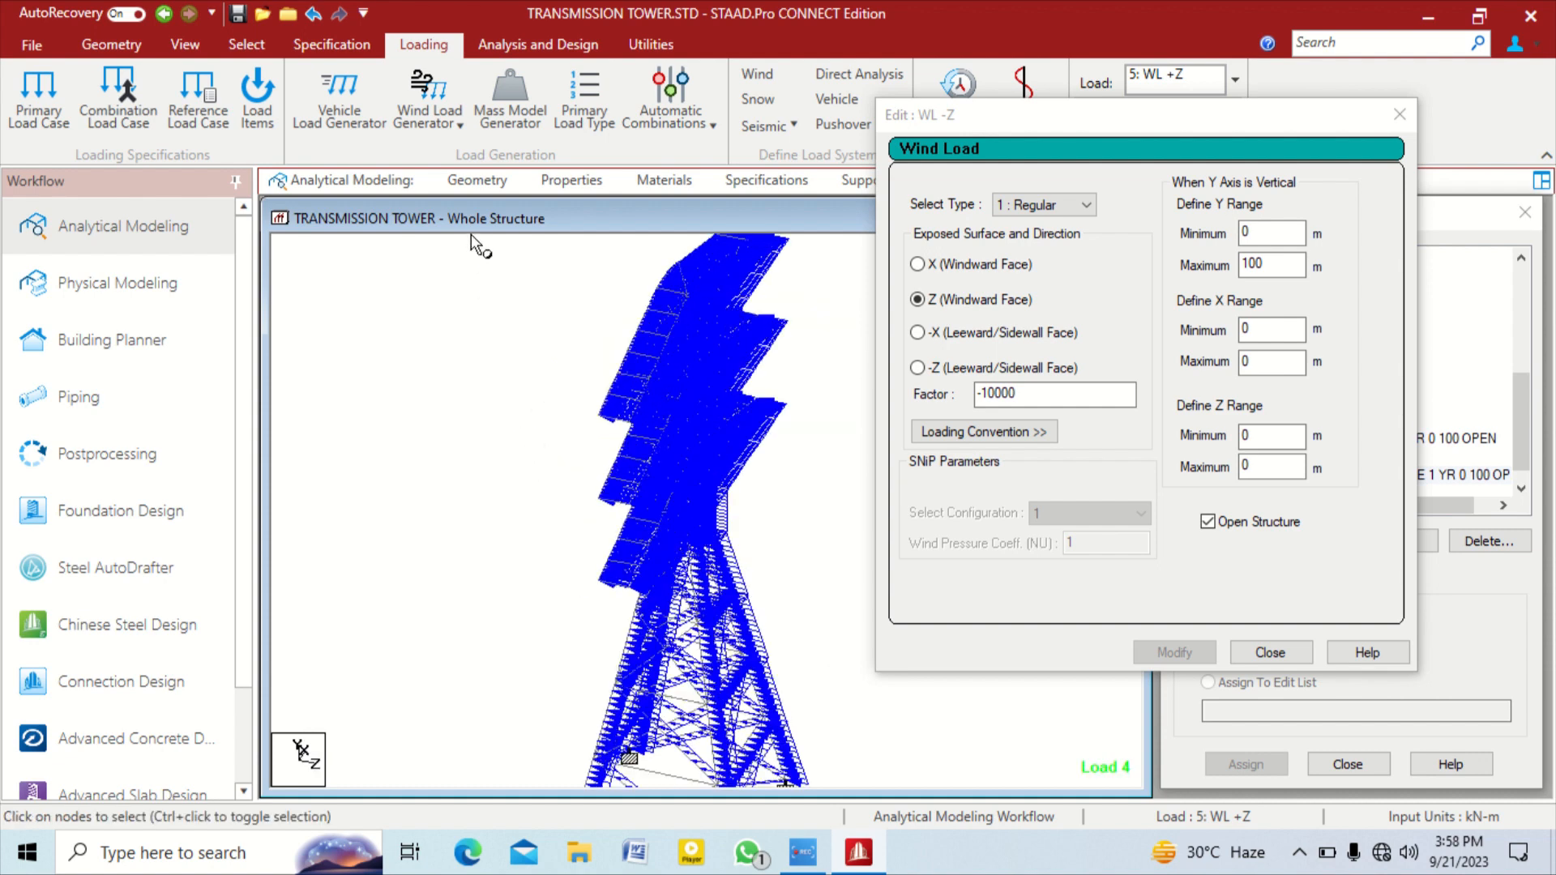
click(185, 45)
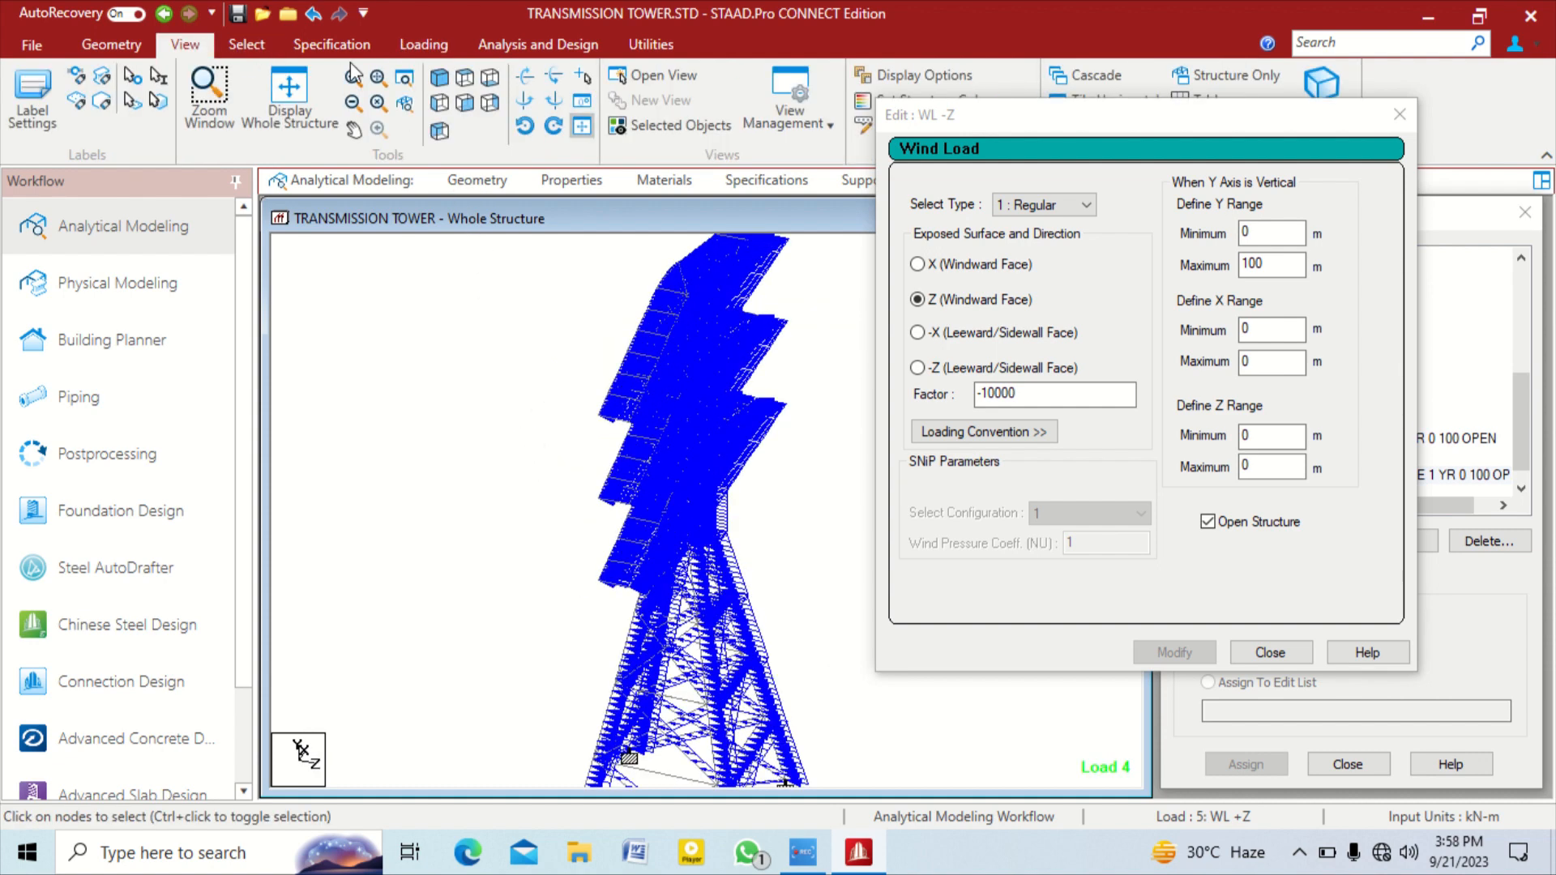
click(438, 104)
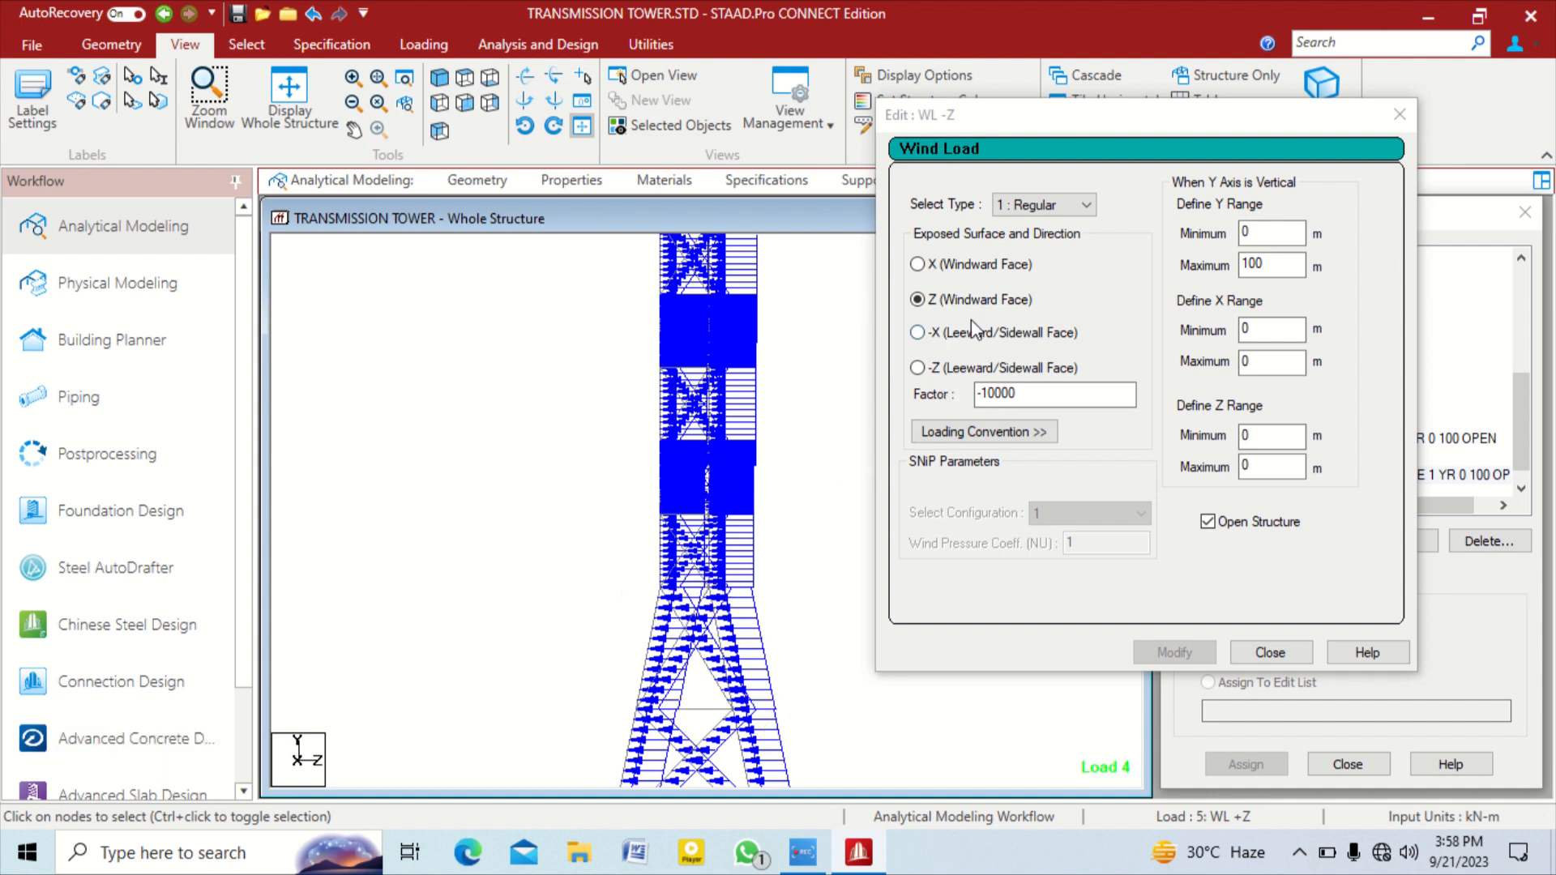
Set the WL -Z wind load's factor back to -1 and finish editing it
click(1033, 397)
key(BackSpace)
key(BackSpace)
key(BackSpace)
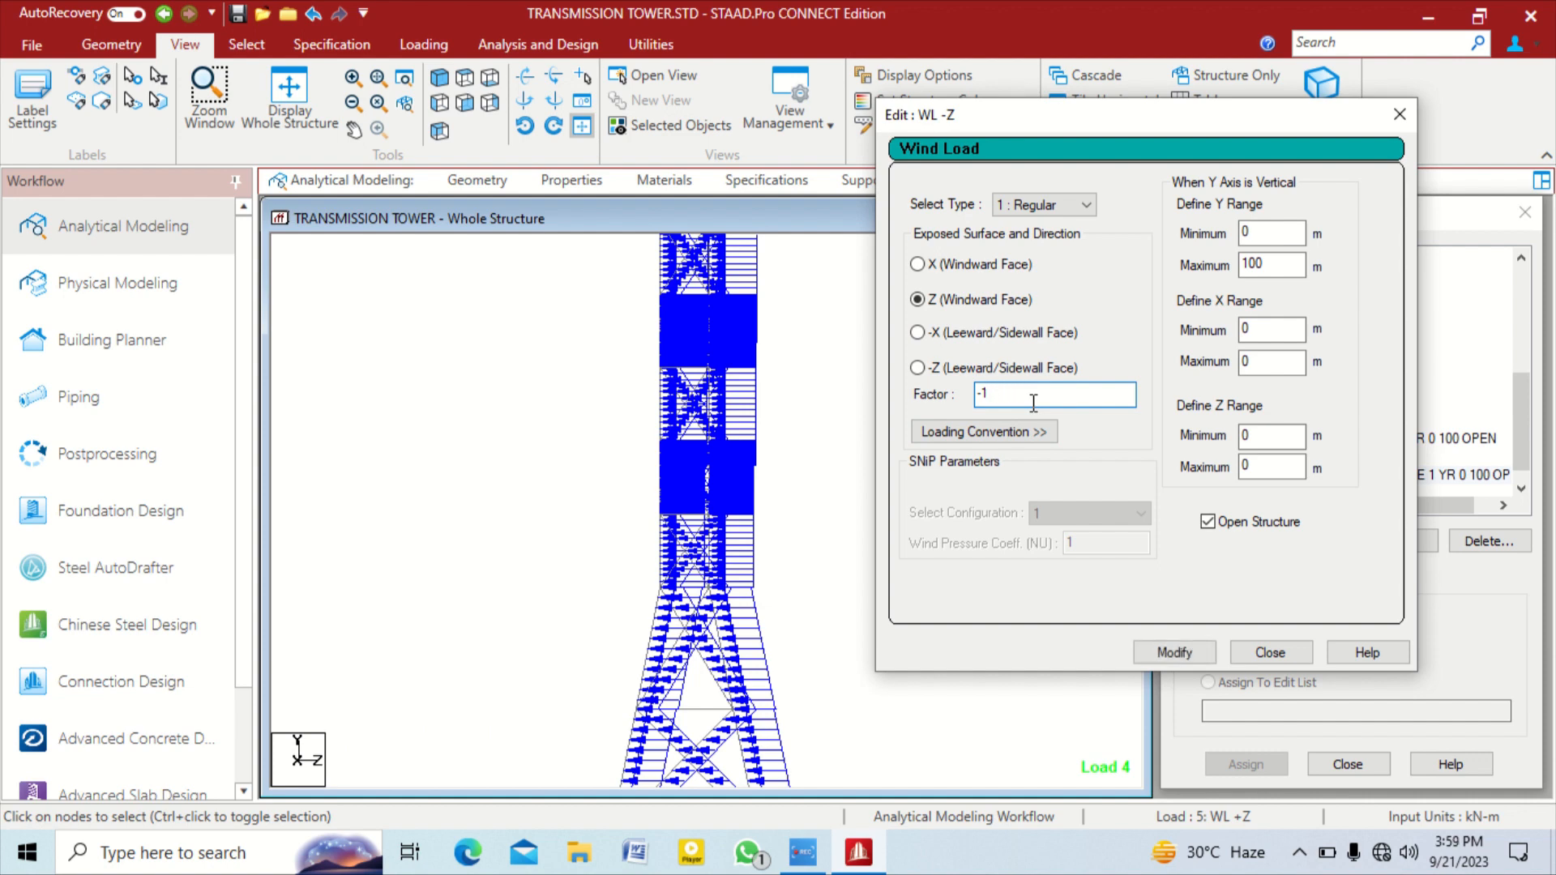
click(1174, 652)
click(1296, 654)
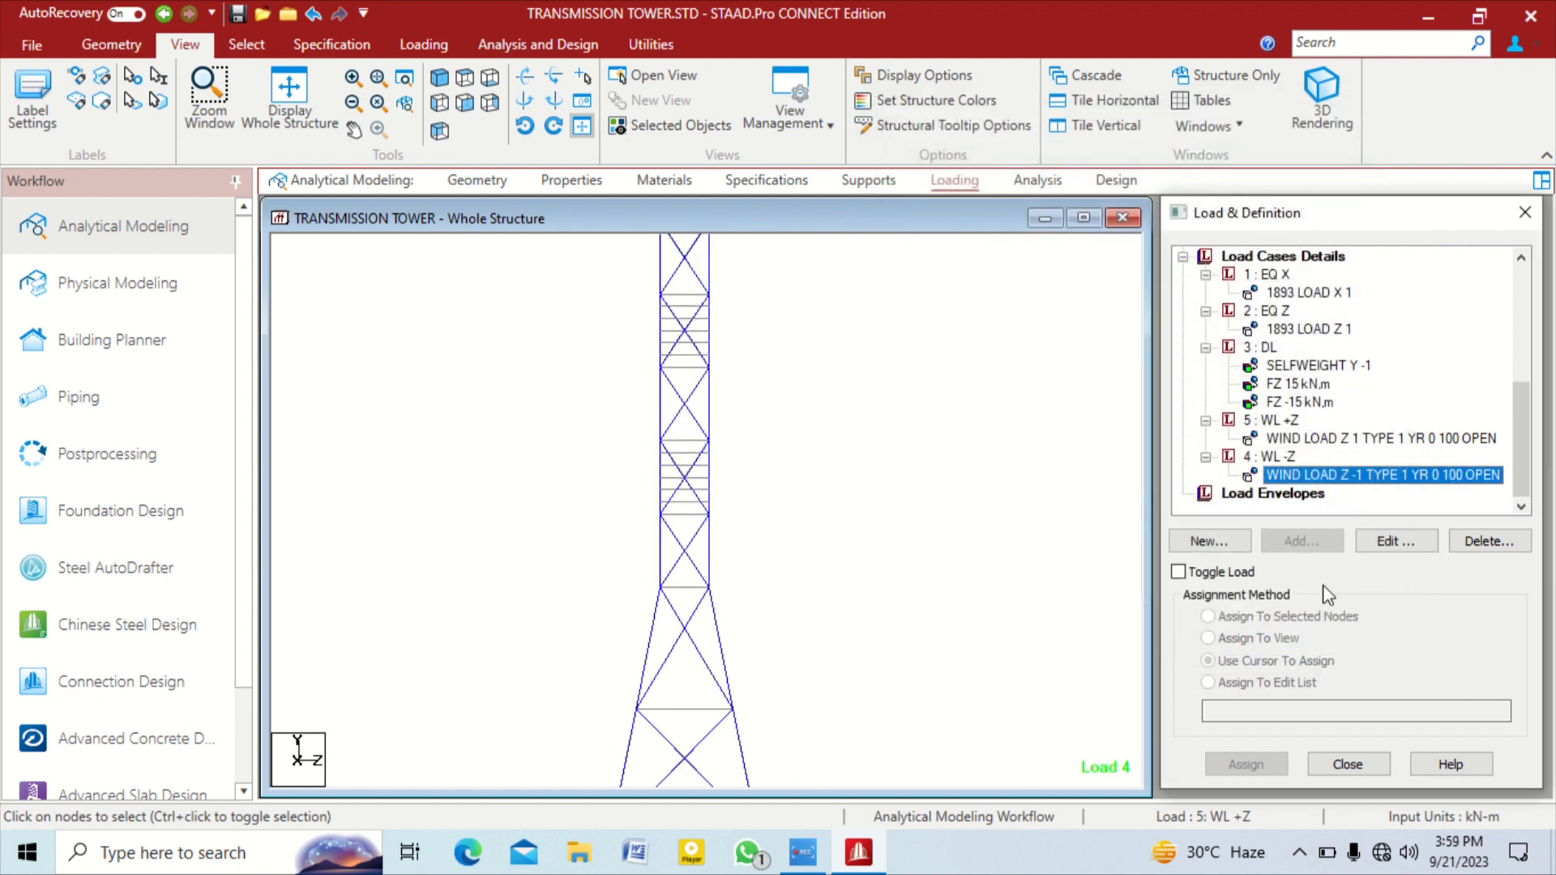
Set the WL +Z wind load's factor to 10000 to exaggerate its arrows in the side elevation
double_click(1314, 439)
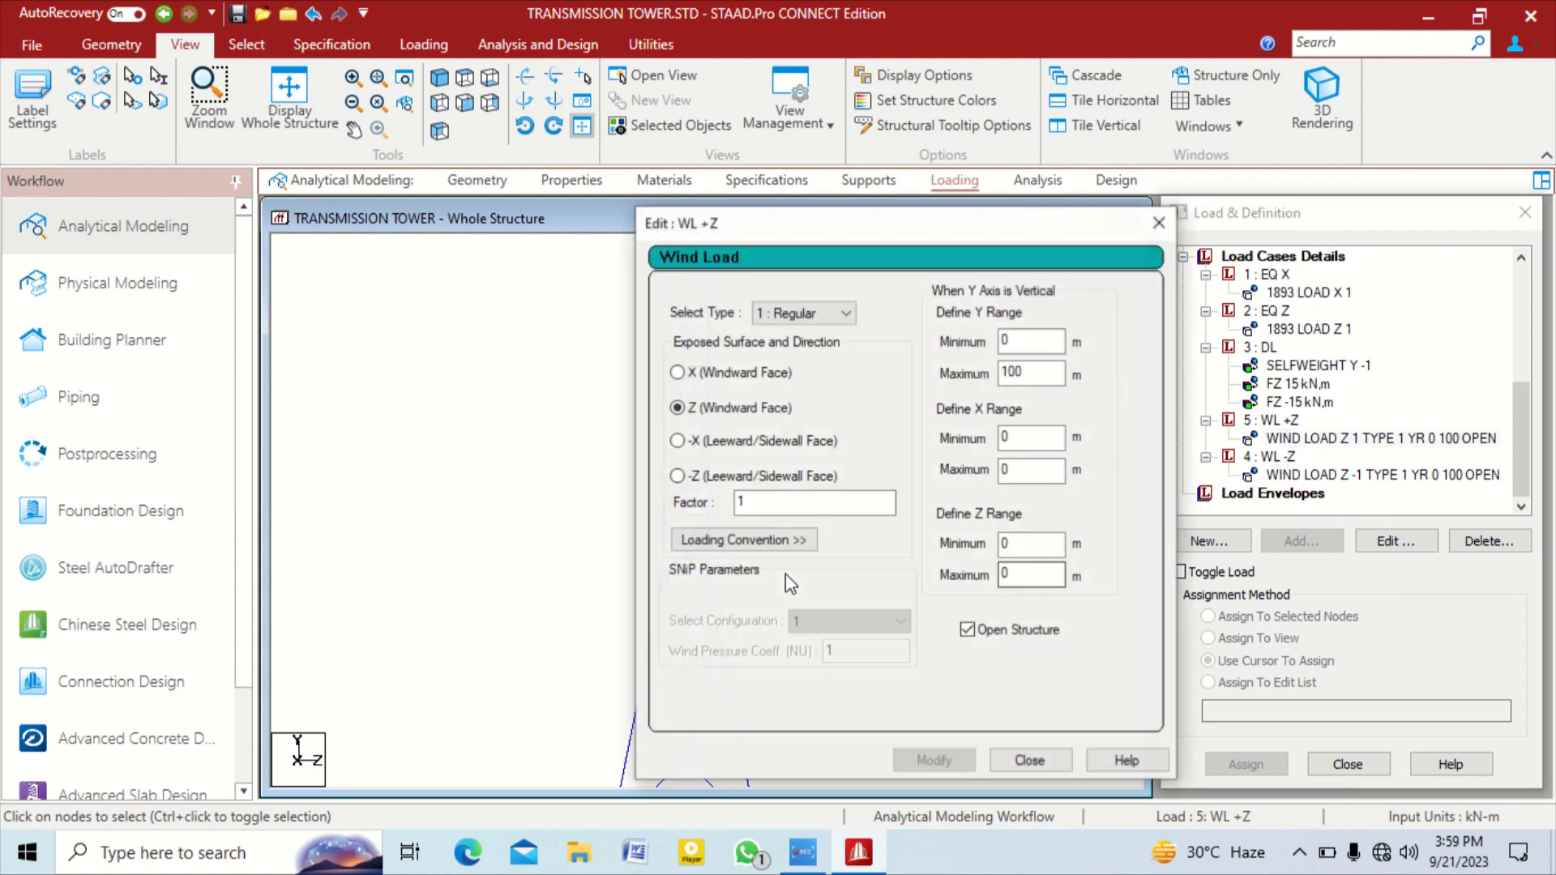
drag(832, 242, 1249, 156)
click(1252, 415)
text(000)
key(Return)
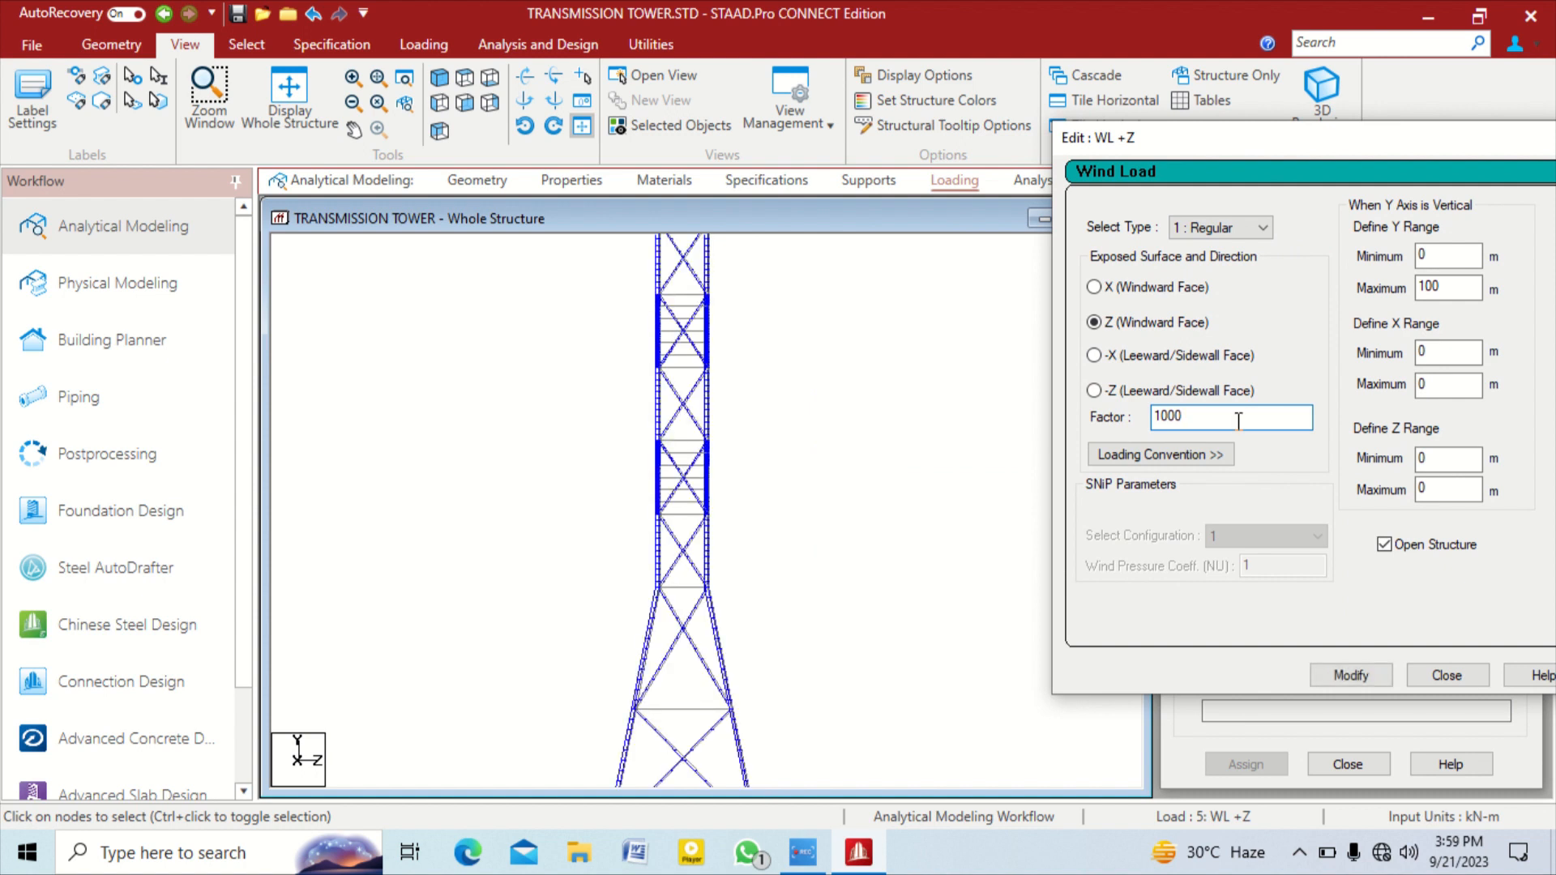
key(Return)
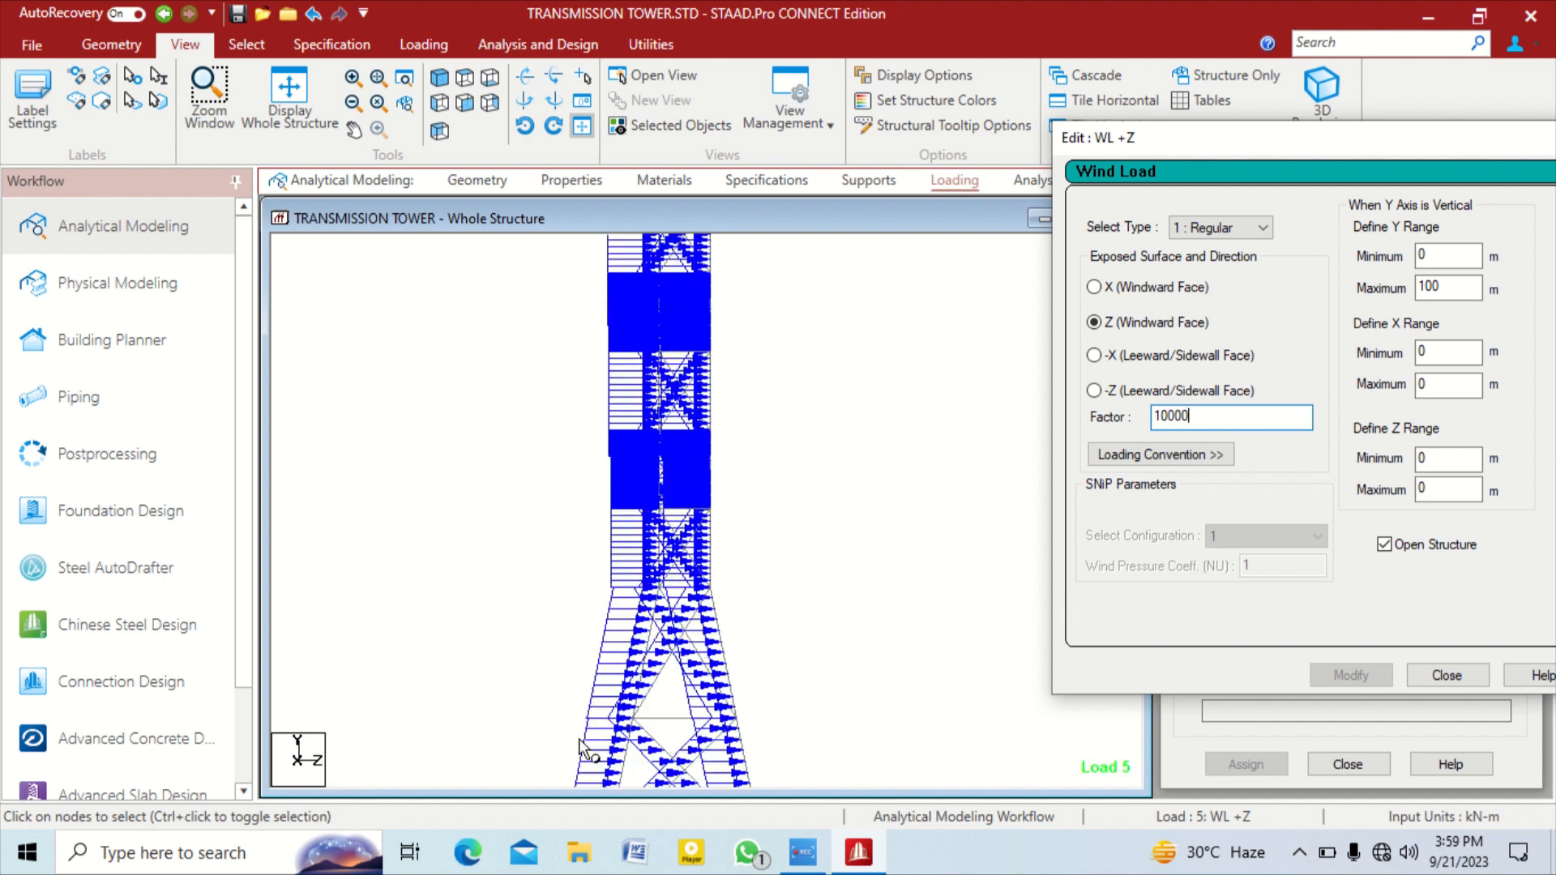
Set the WL +Z wind load's factor back to 1 and finish editing it
drag(1329, 139, 1232, 151)
key(BackSpace)
key(BackSpace)
key(BackSpace)
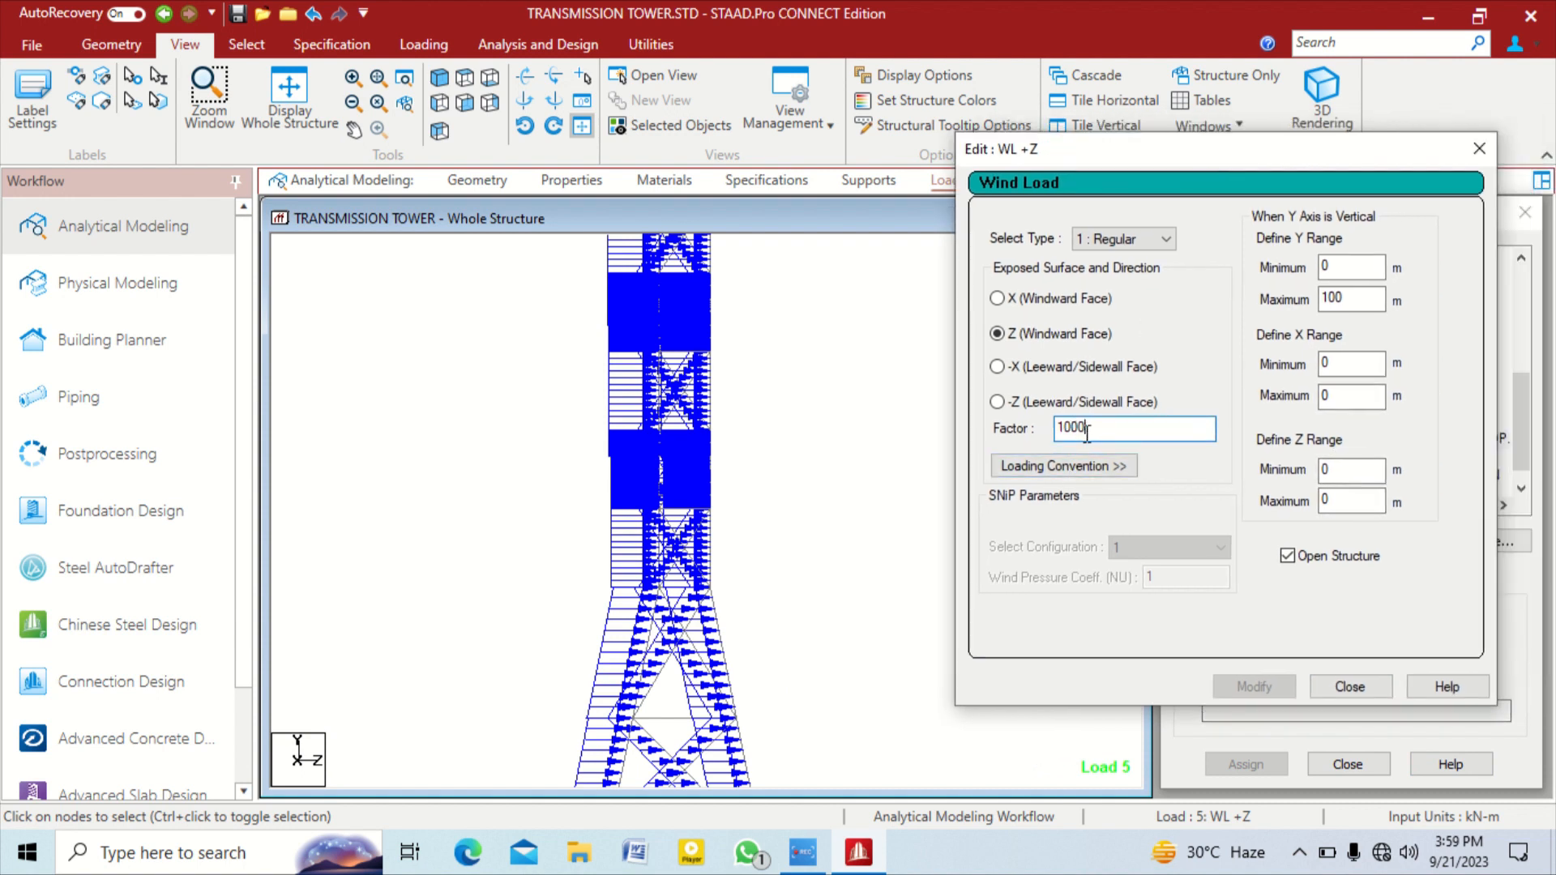
key(Return)
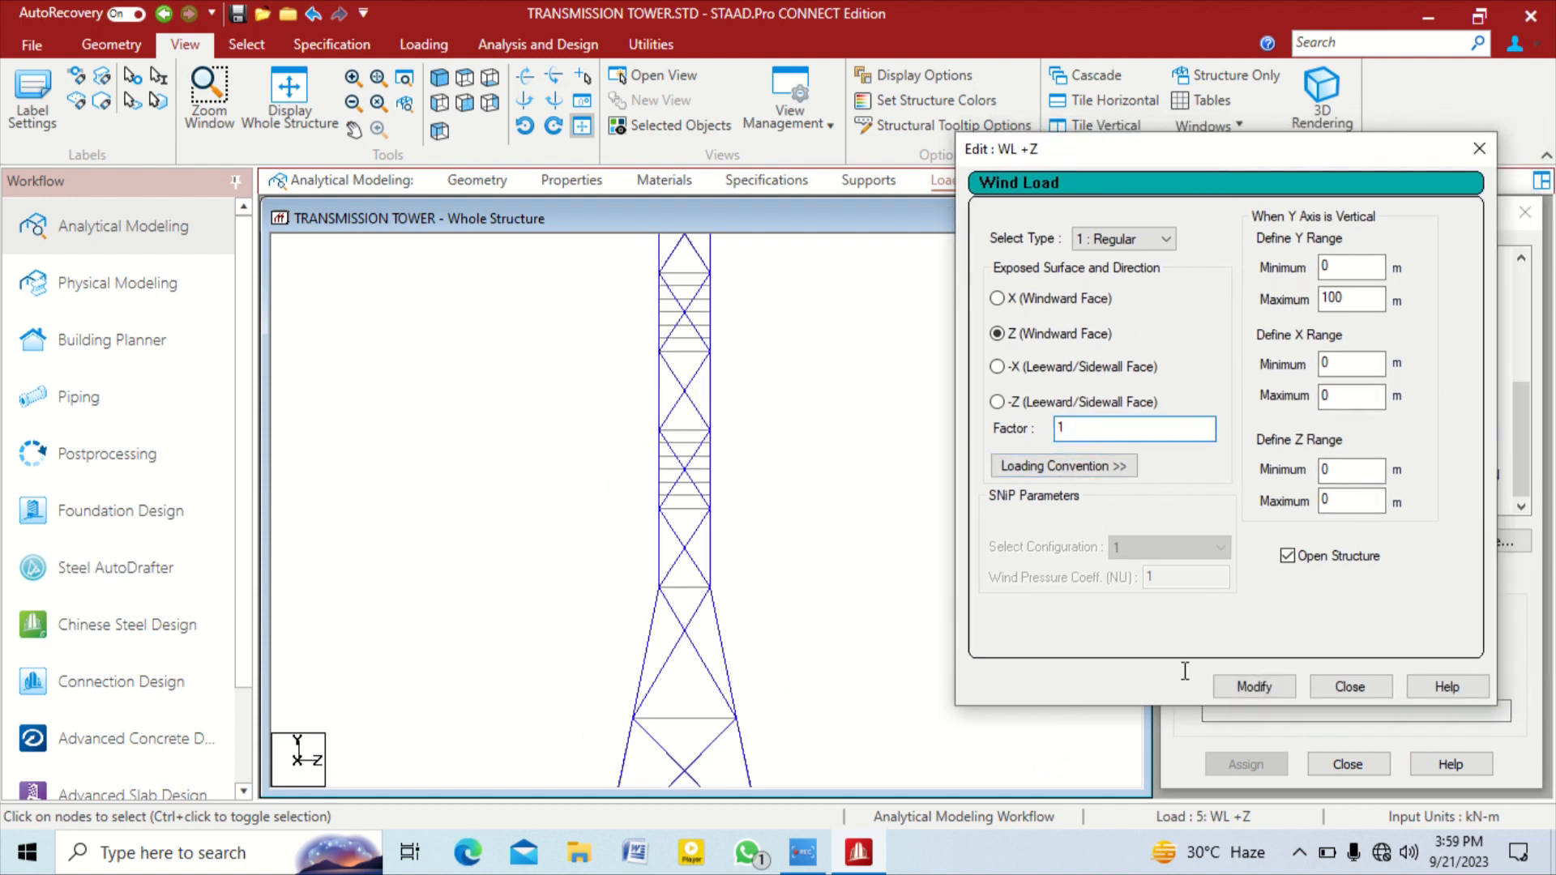
click(1350, 686)
click(860, 486)
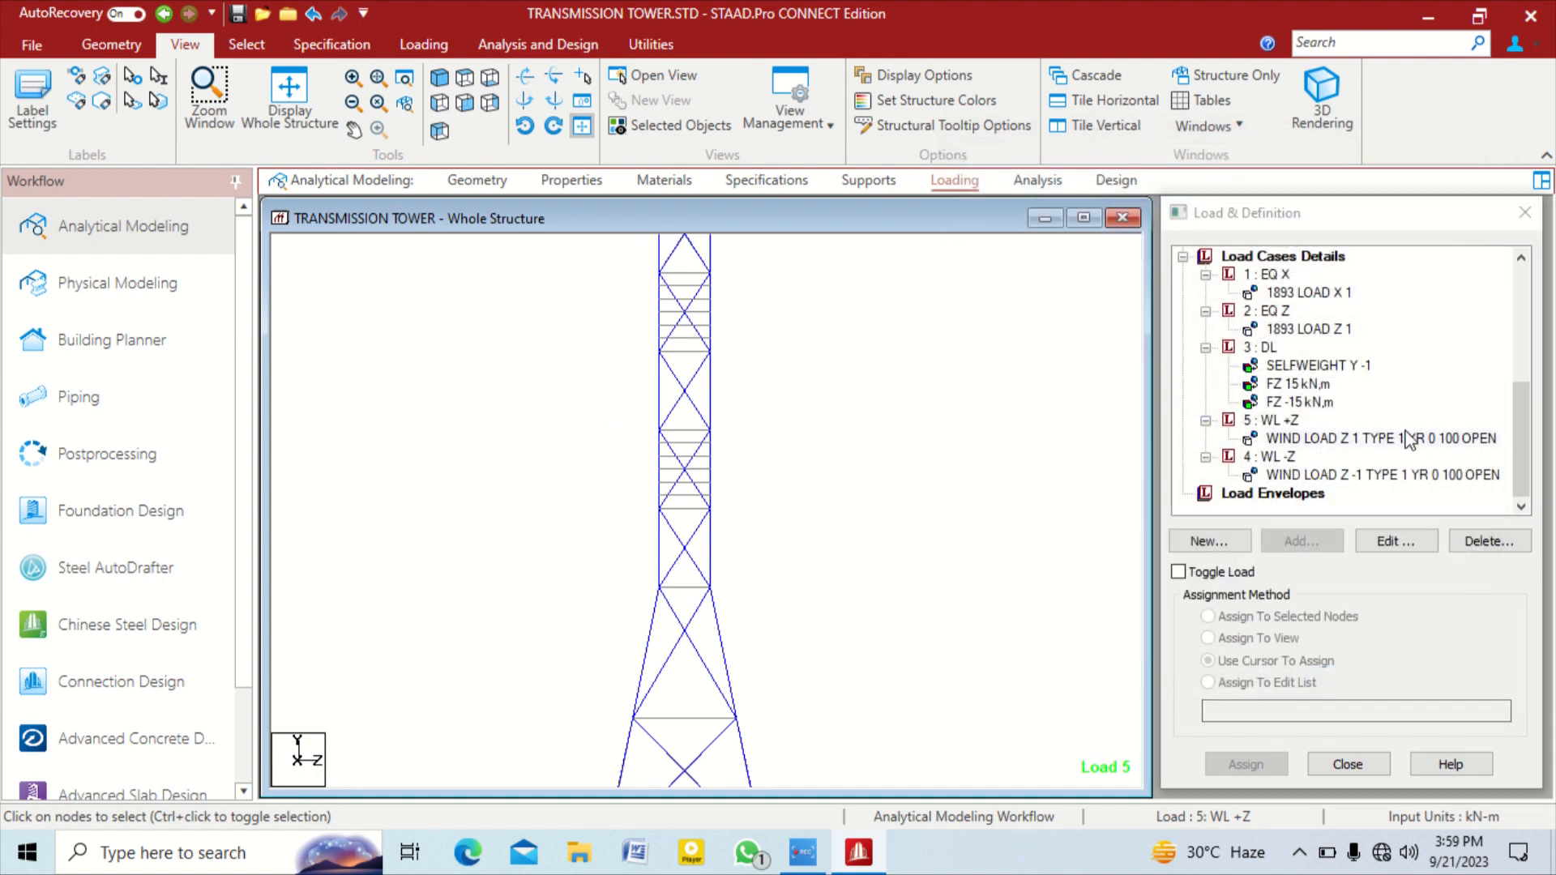
Add a Perform Analysis command with the All print option to the model
scroll(1441, 330, up, 2)
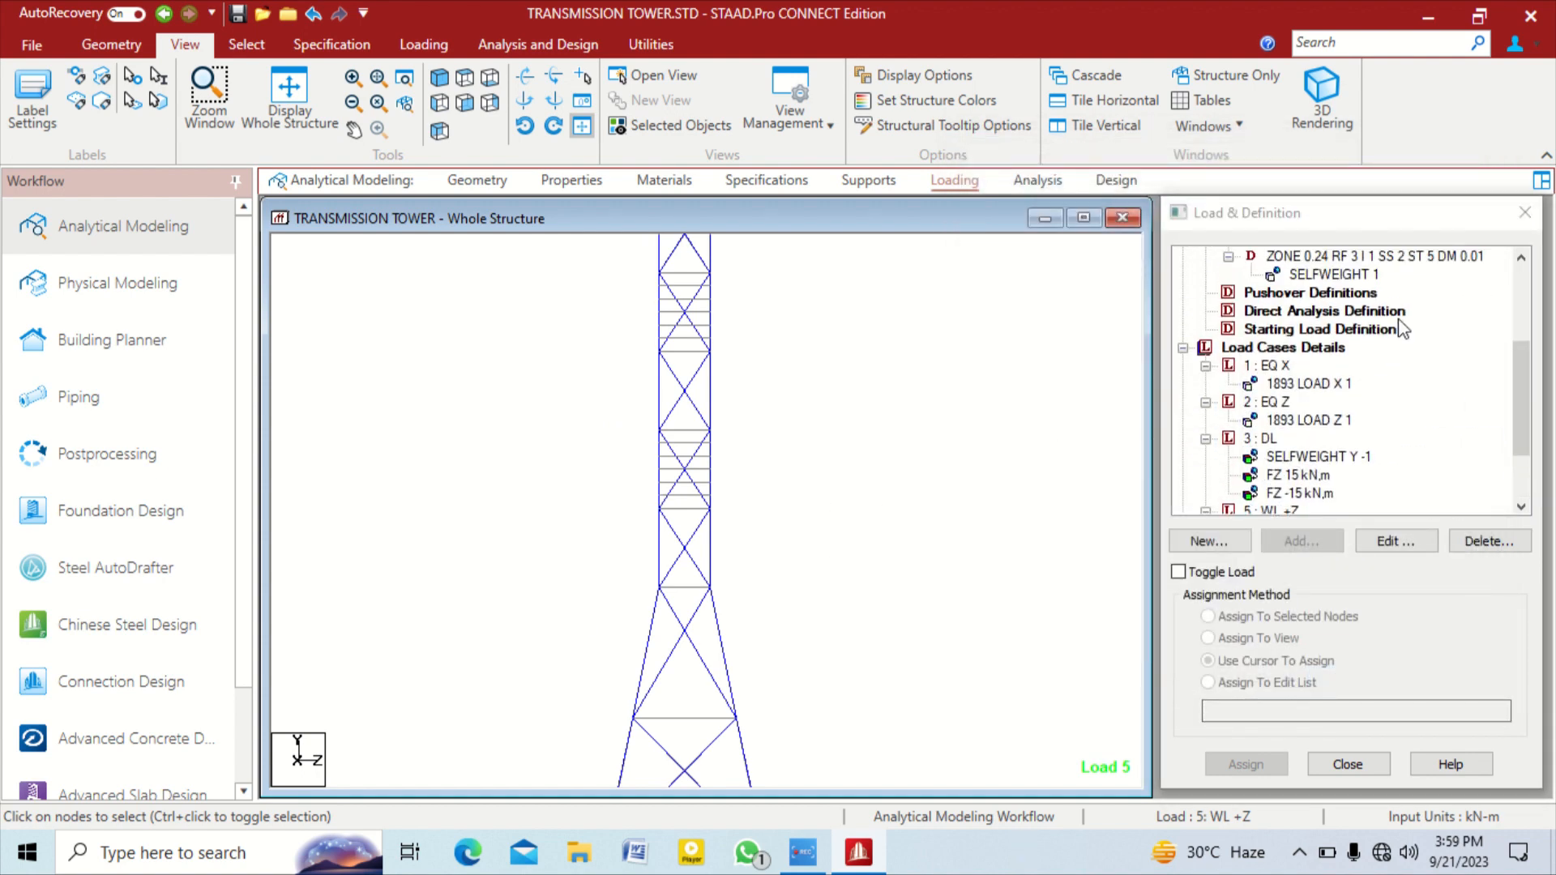
scroll(1310, 356, up, 3)
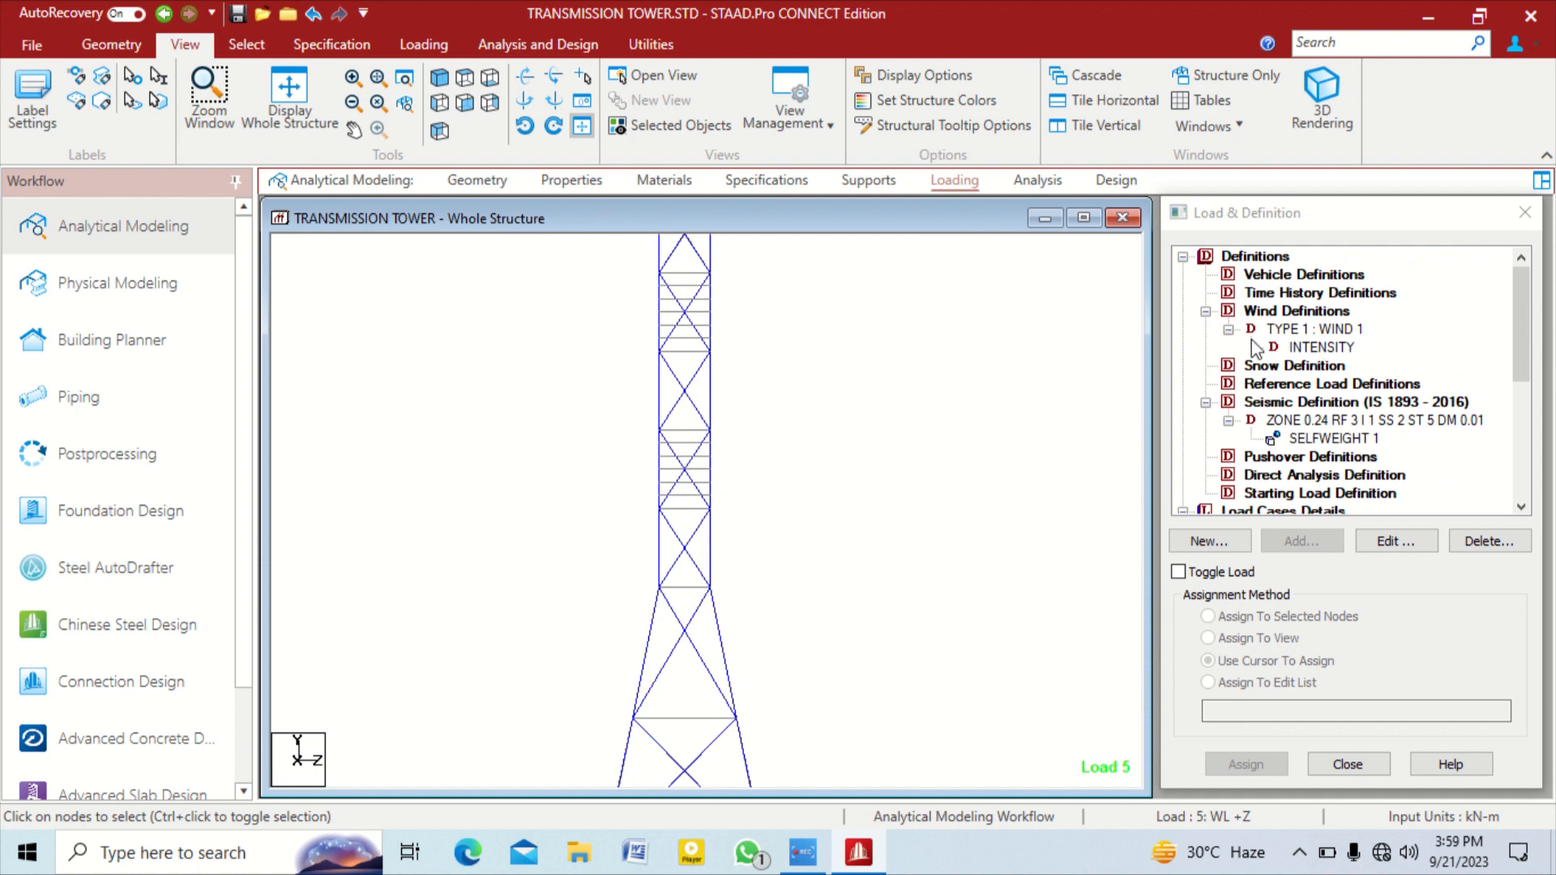
click(1039, 183)
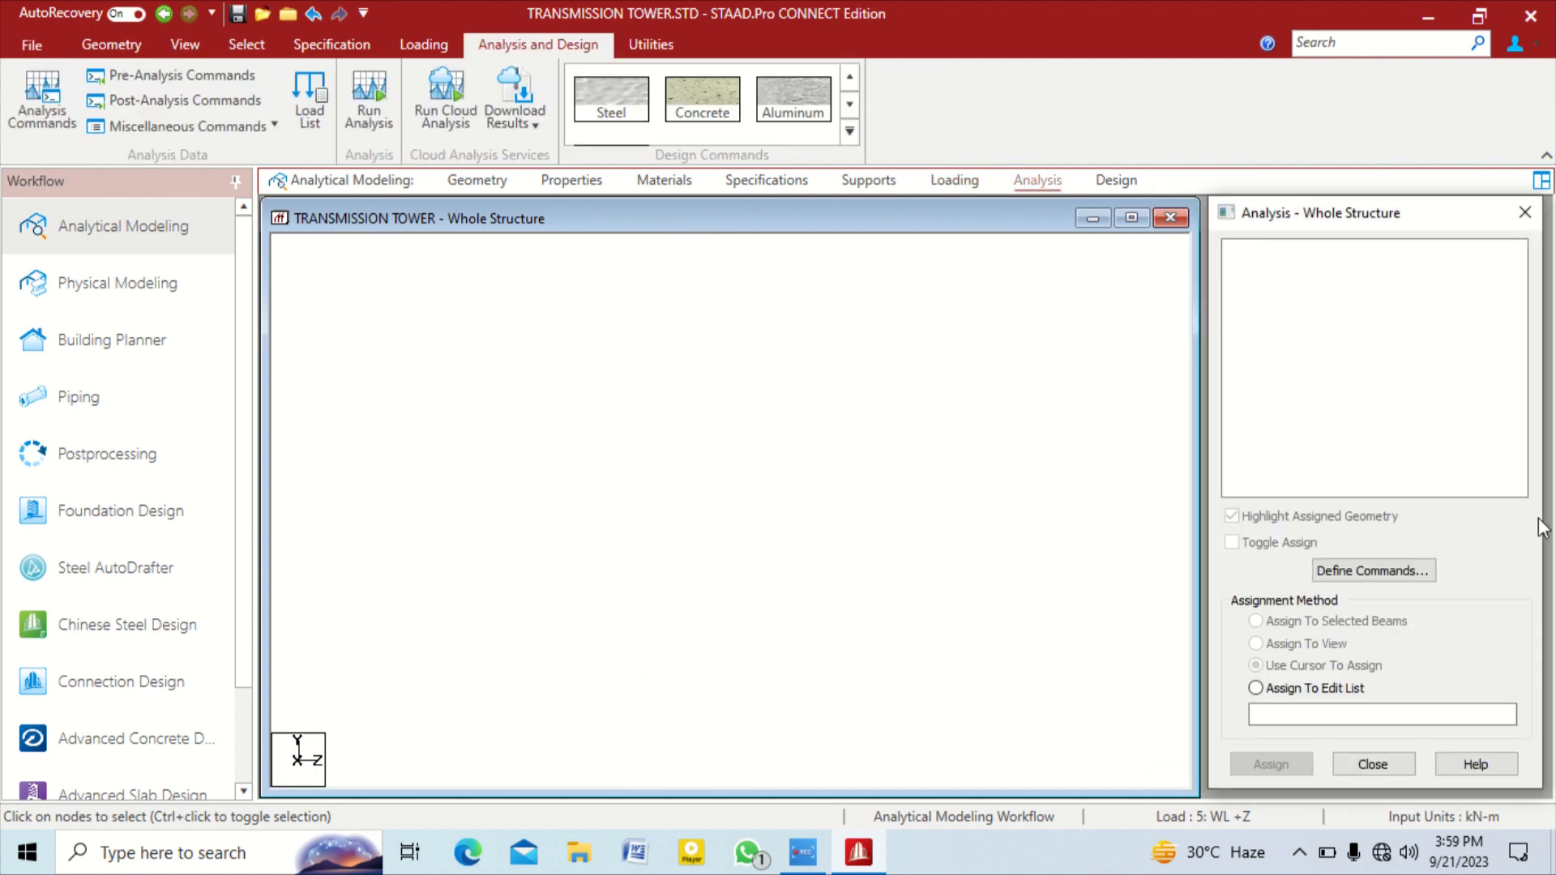
click(1380, 572)
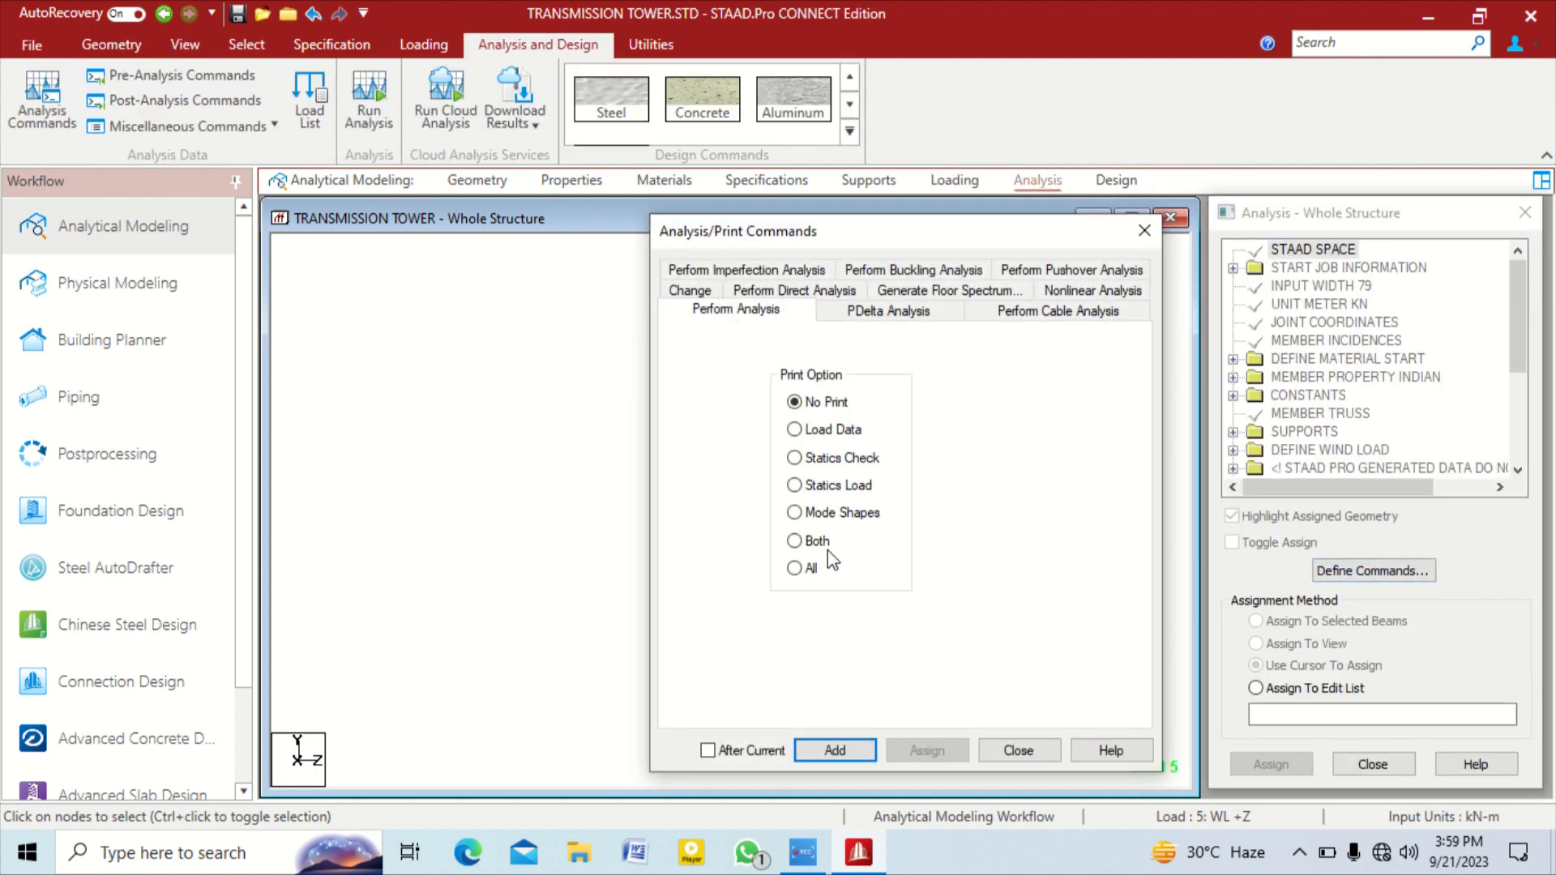
click(794, 568)
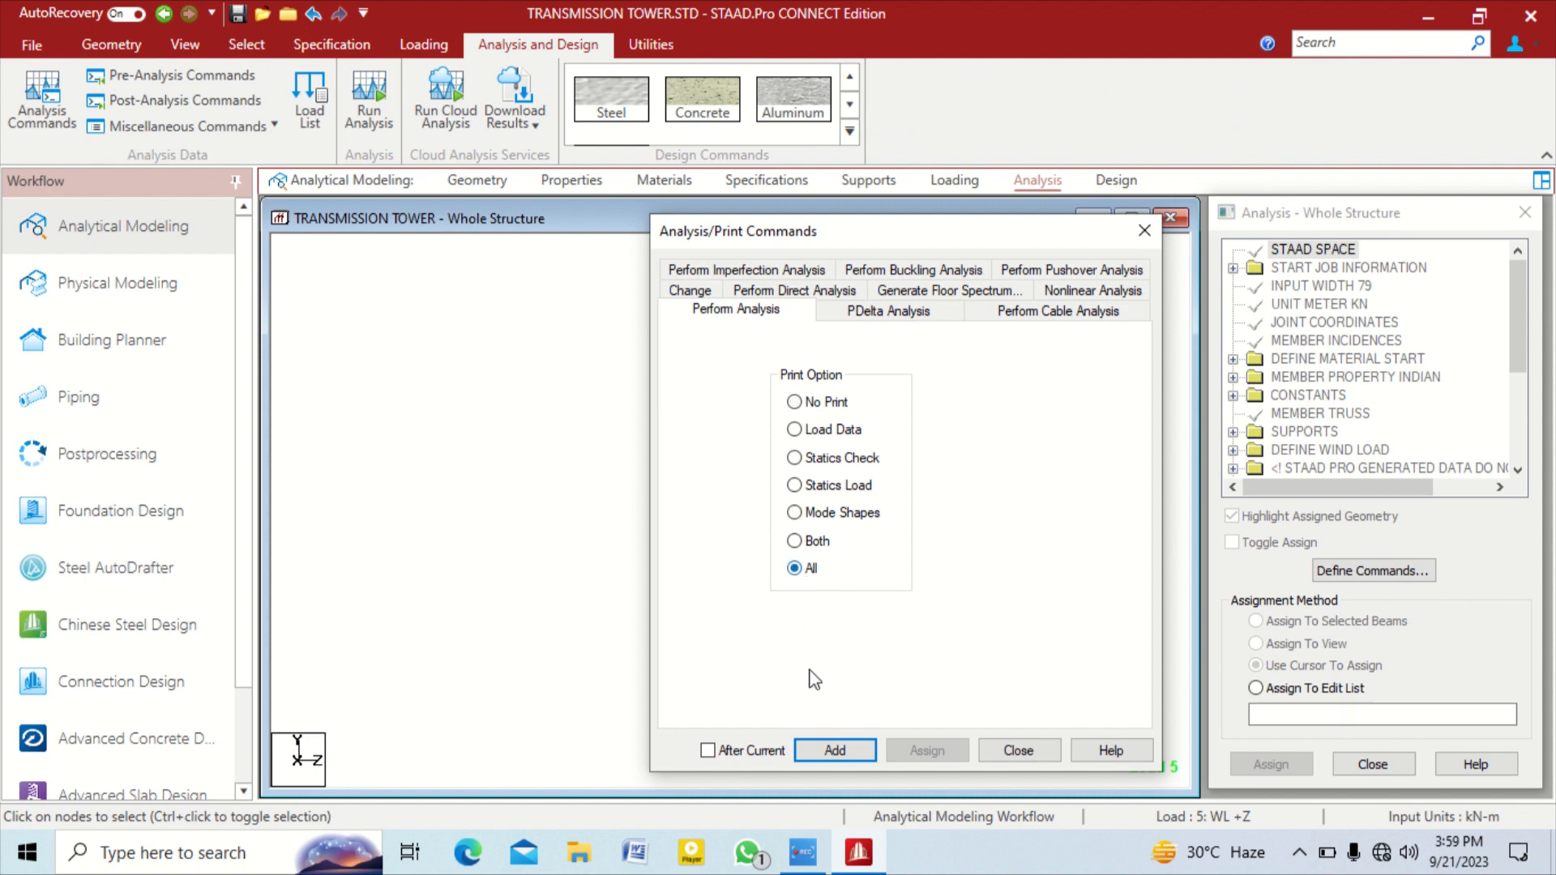
click(834, 751)
click(1018, 750)
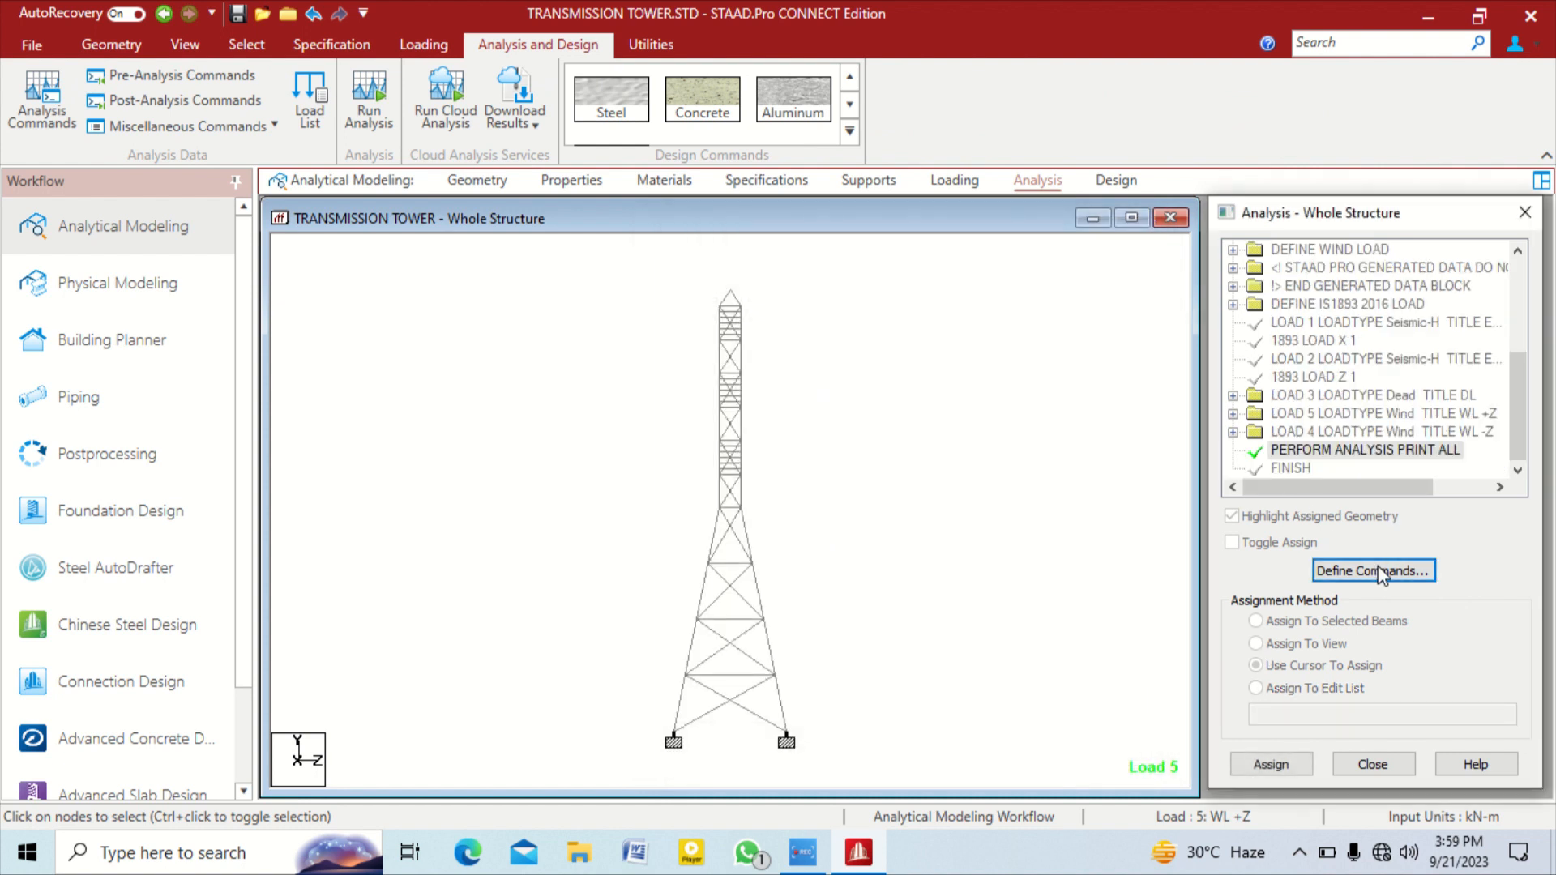
Save the modified structure, run the analysis, and proceed to post processing mode
click(371, 98)
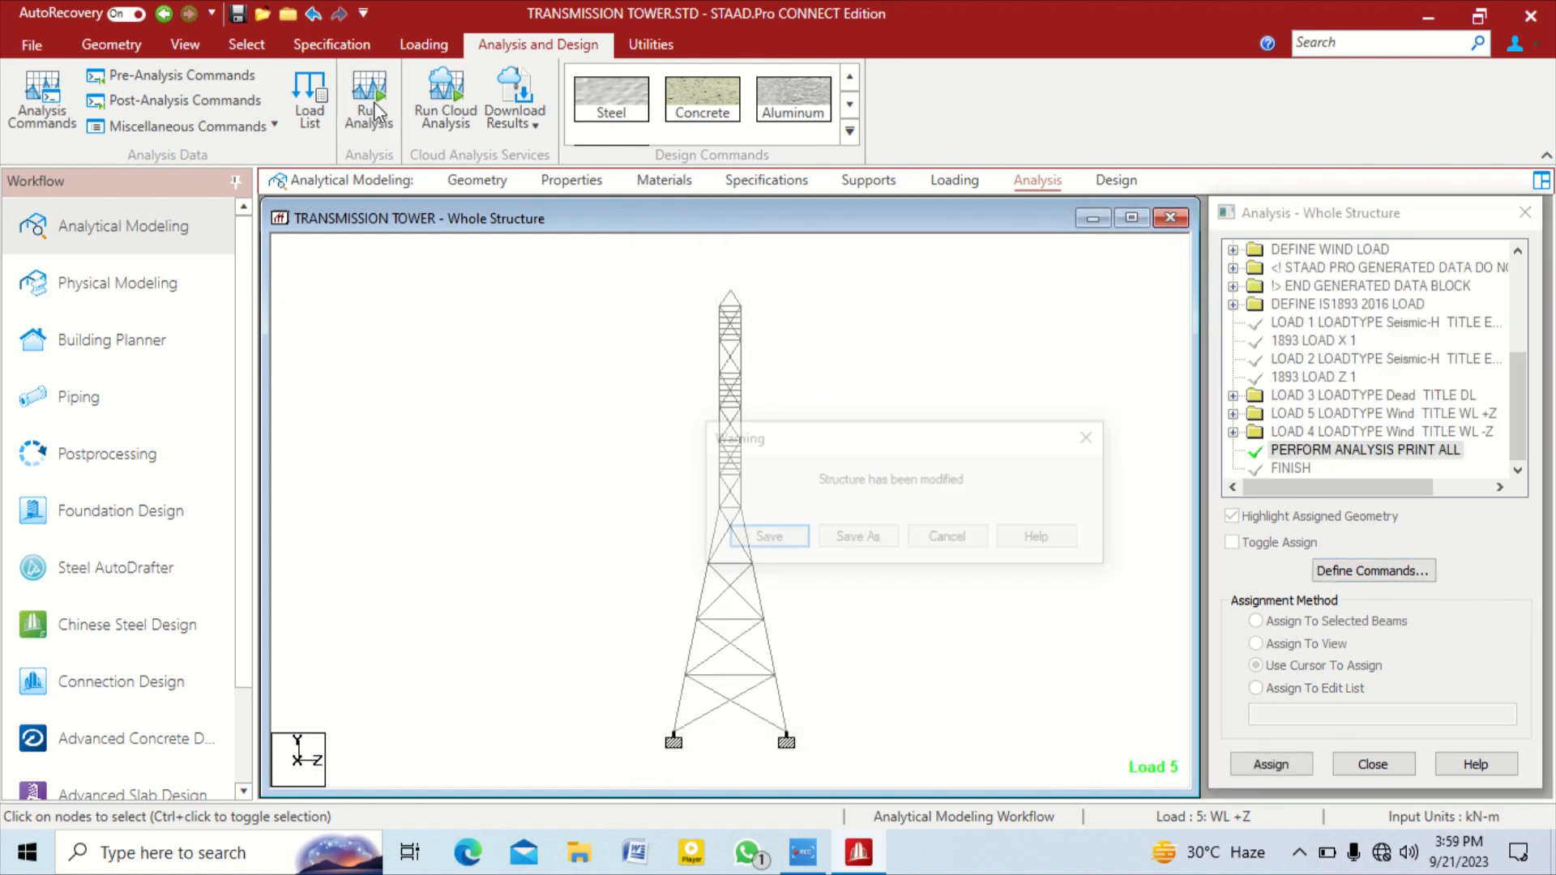
key(Return)
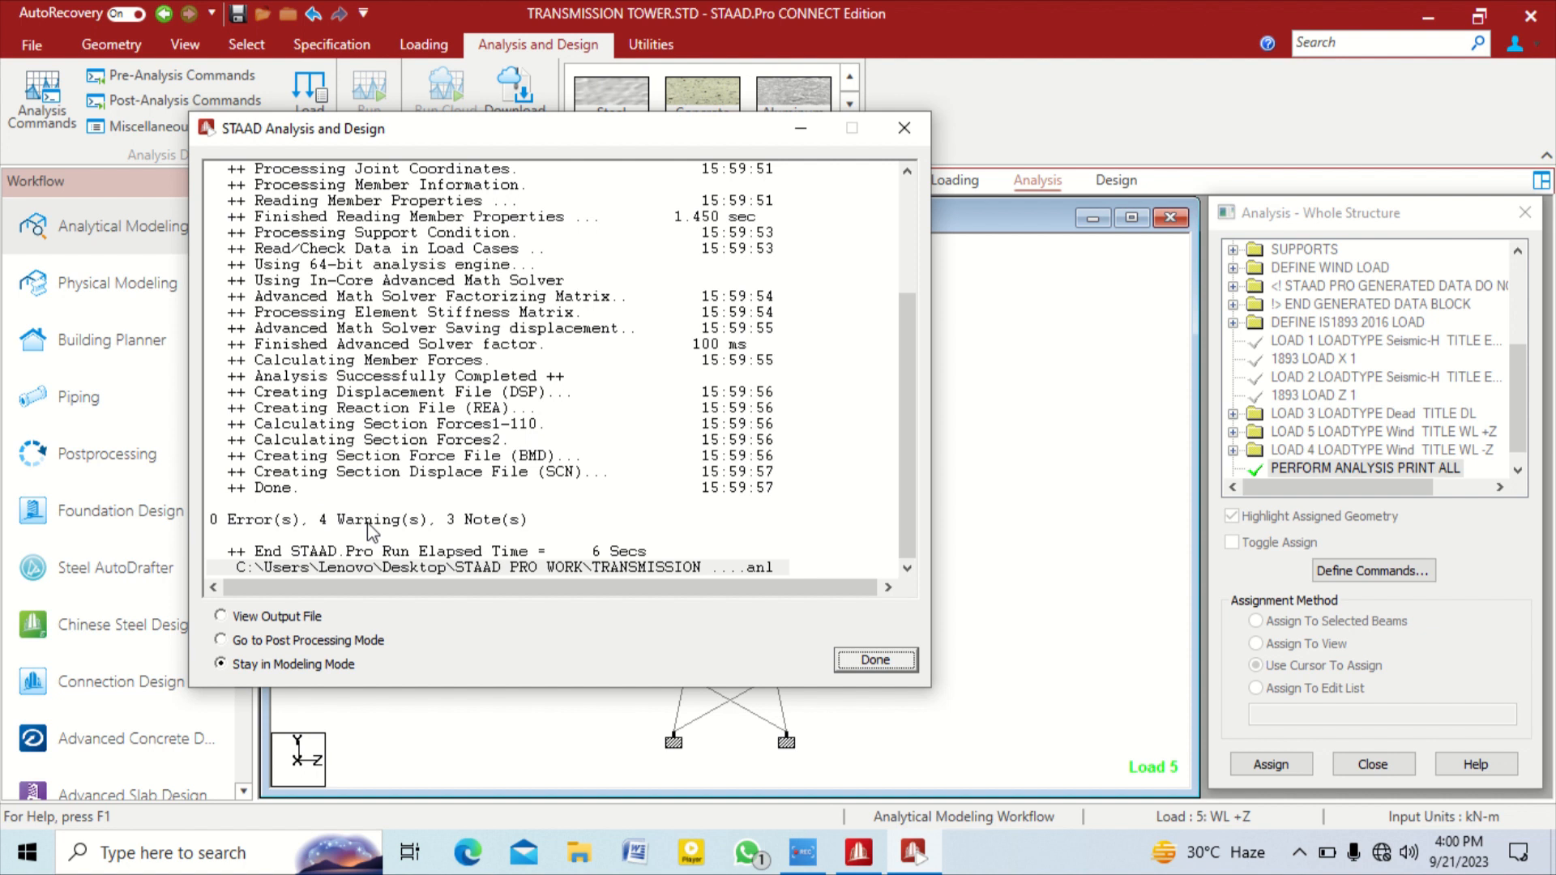
click(297, 621)
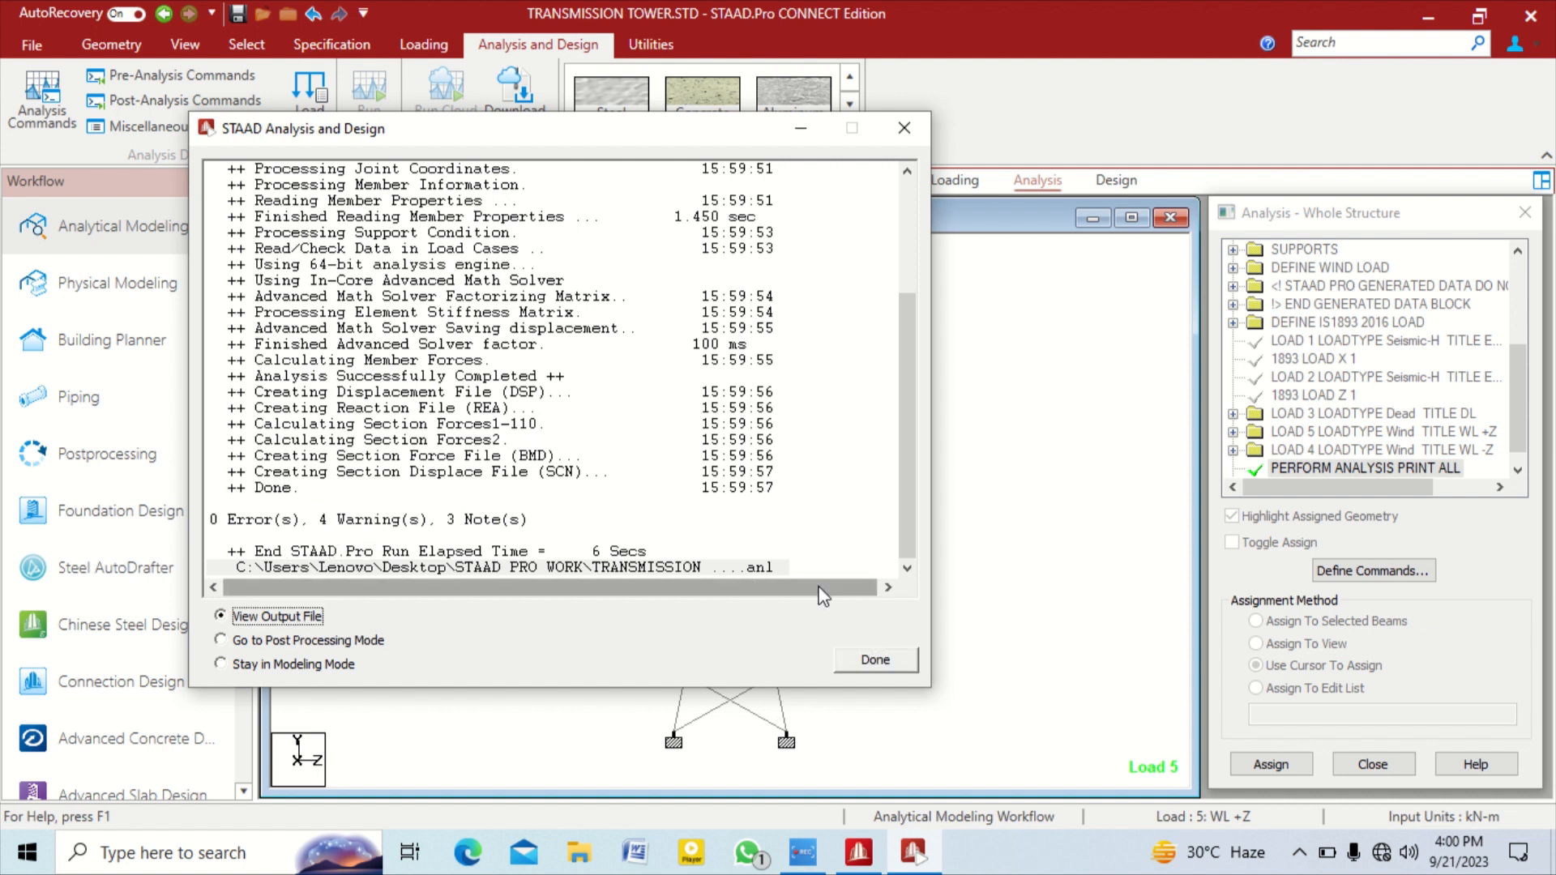
click(323, 665)
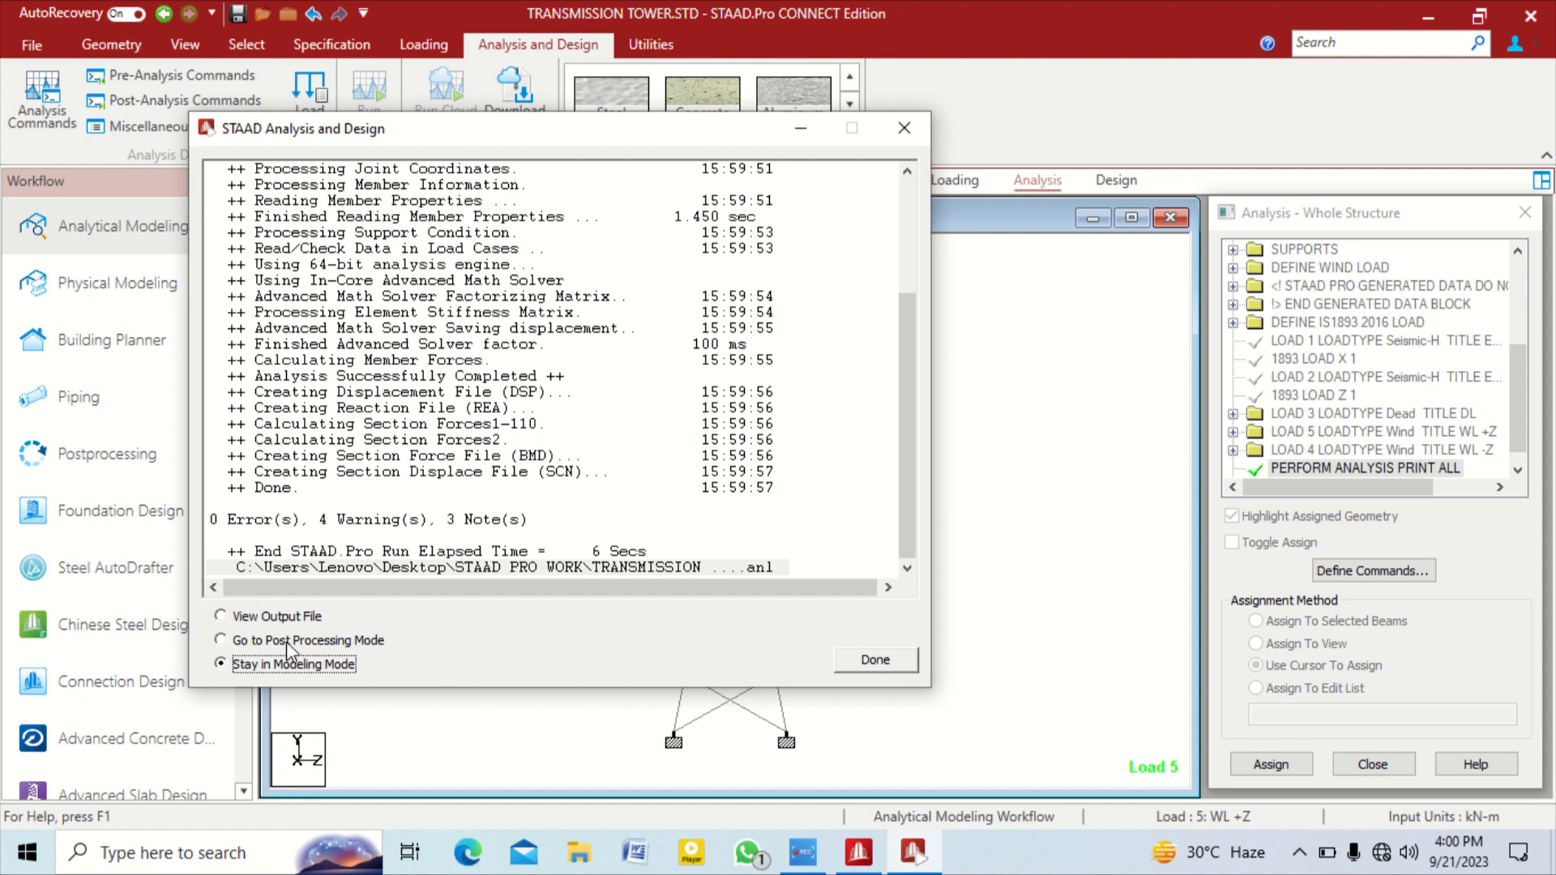
click(286, 640)
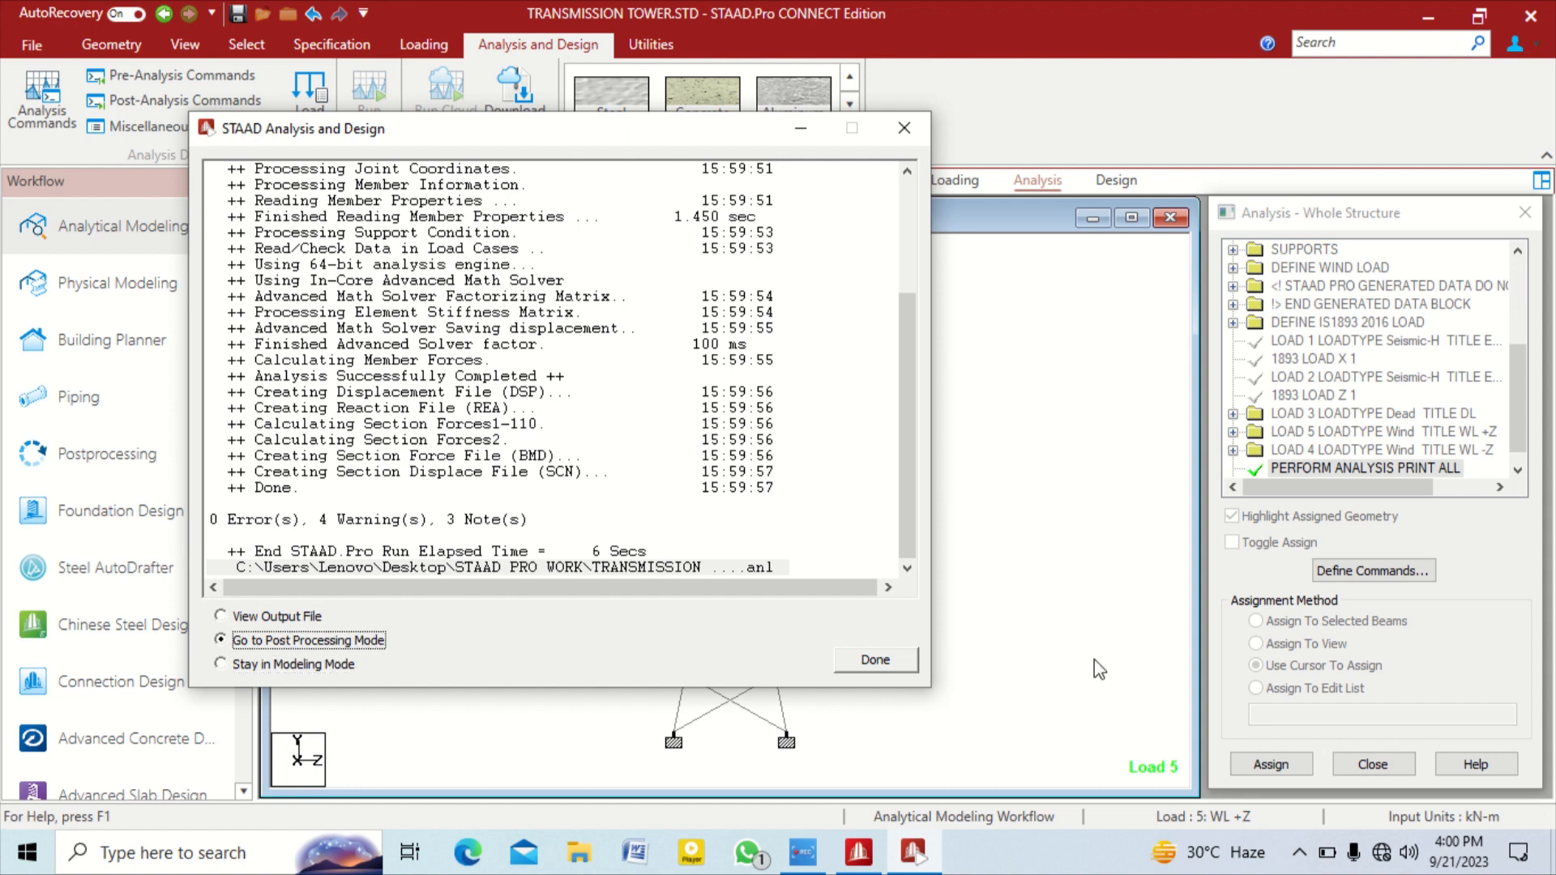
click(880, 660)
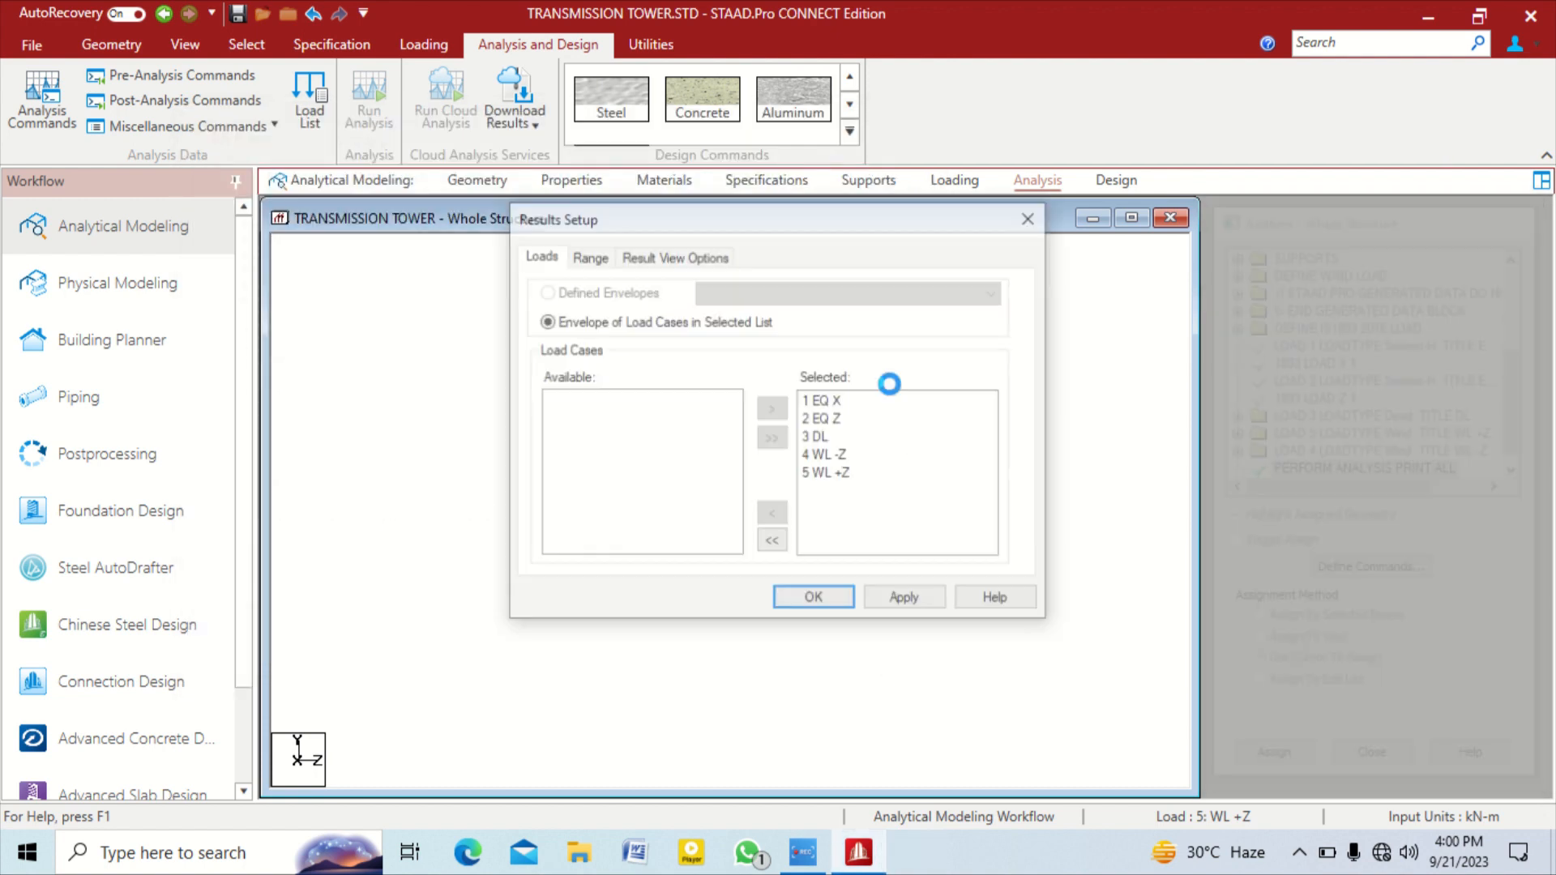
Accept the results setup with all five load cases selected and bring up the tower's displacement results
click(819, 601)
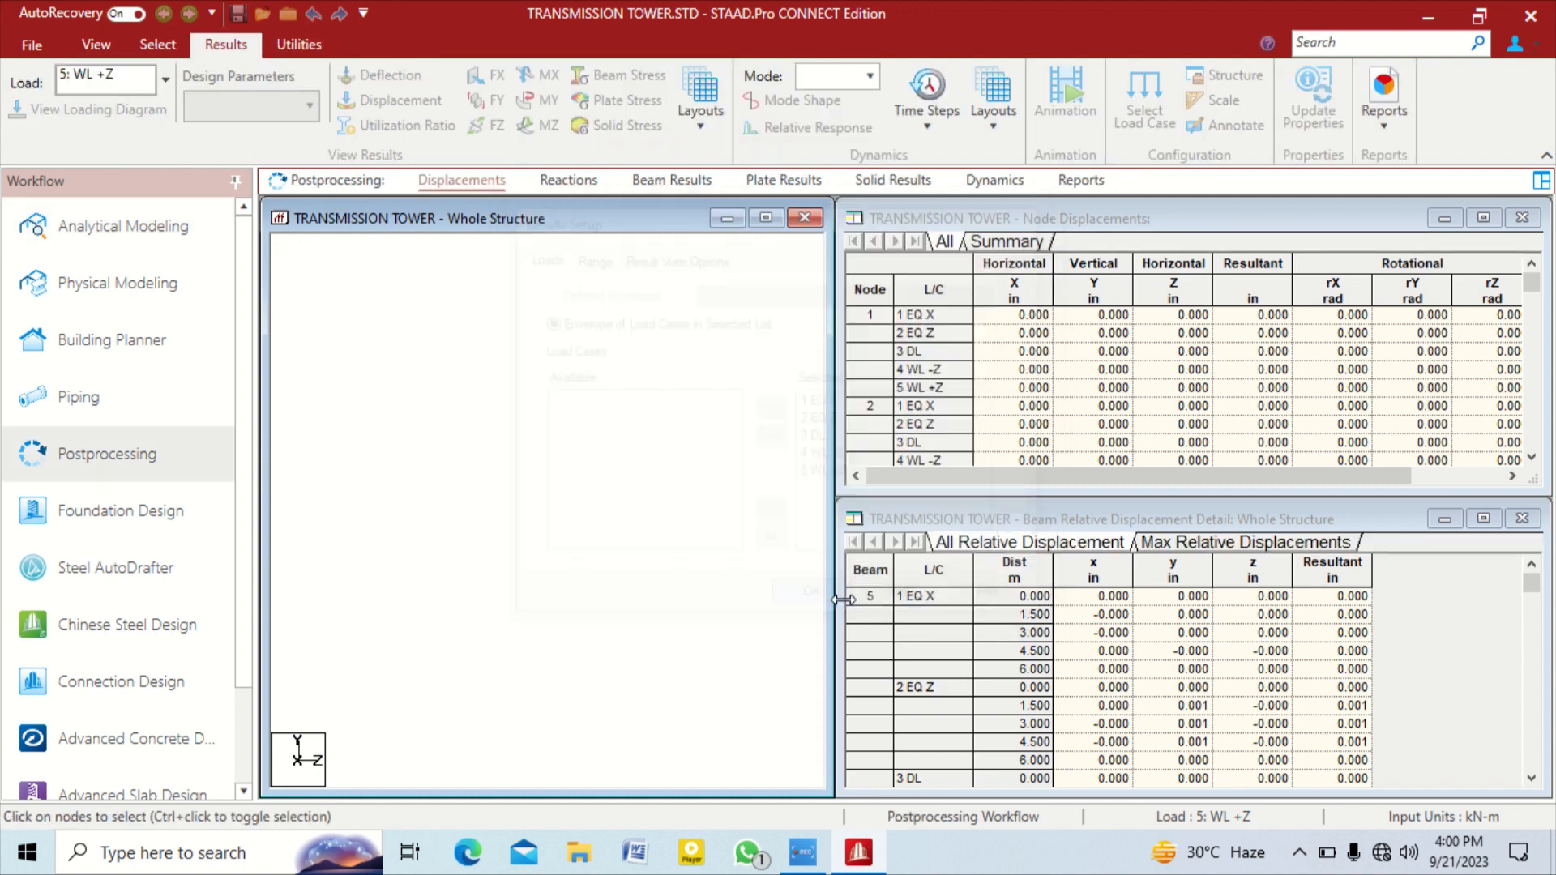
mouse_move(643, 402)
middle_down()
mouse_move(752, 409)
mouse_move(591, 395)
mouse_move(628, 398)
mouse_move(586, 435)
mouse_move(678, 427)
mouse_move(656, 402)
middle_up()
right_click(657, 402)
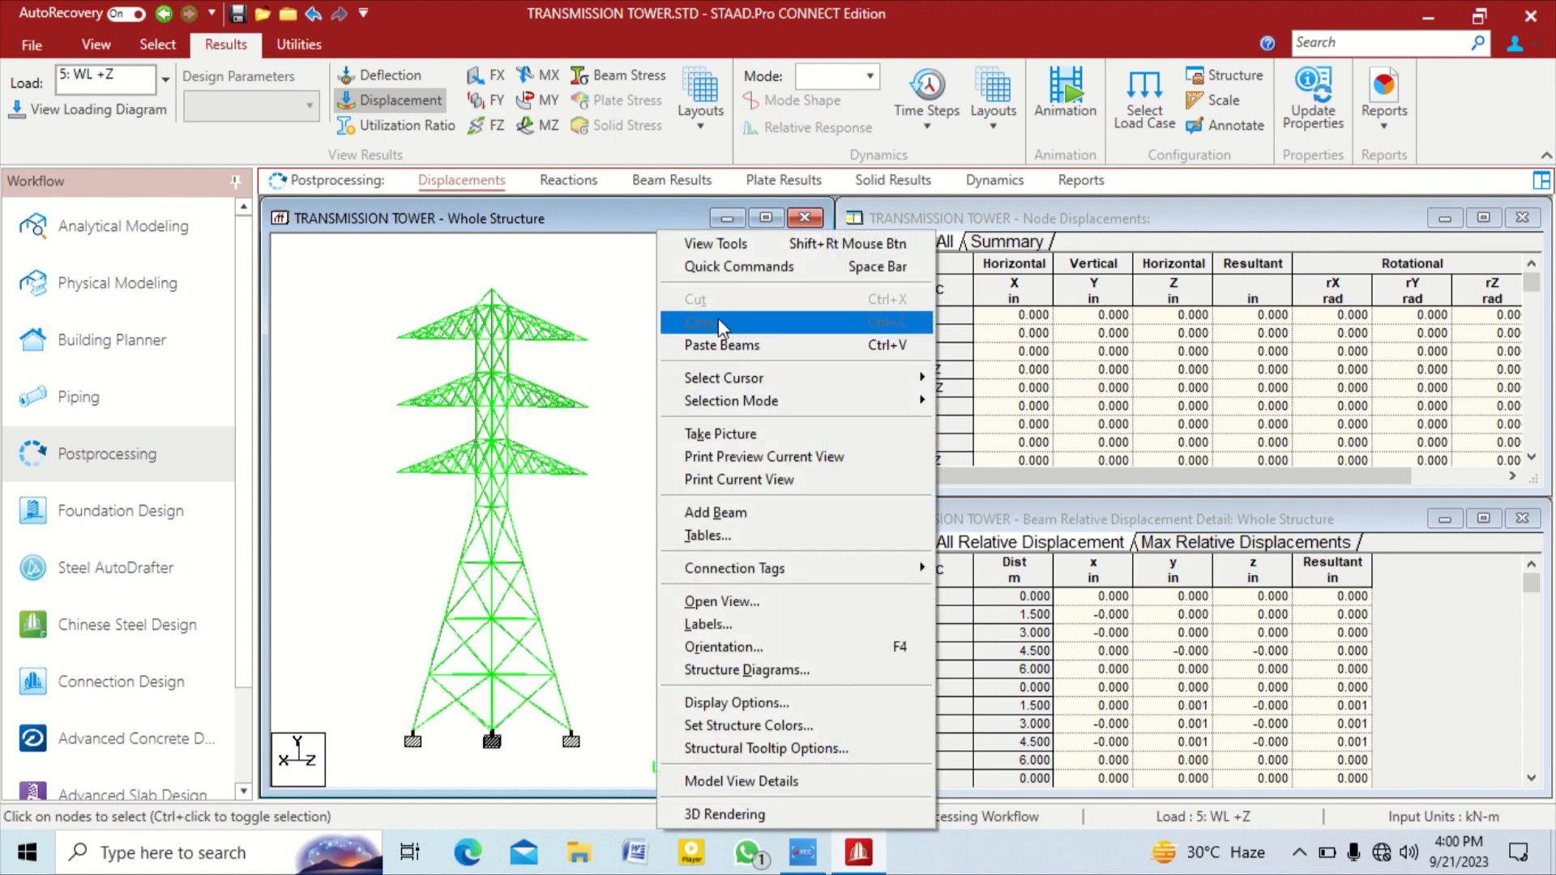
click(599, 273)
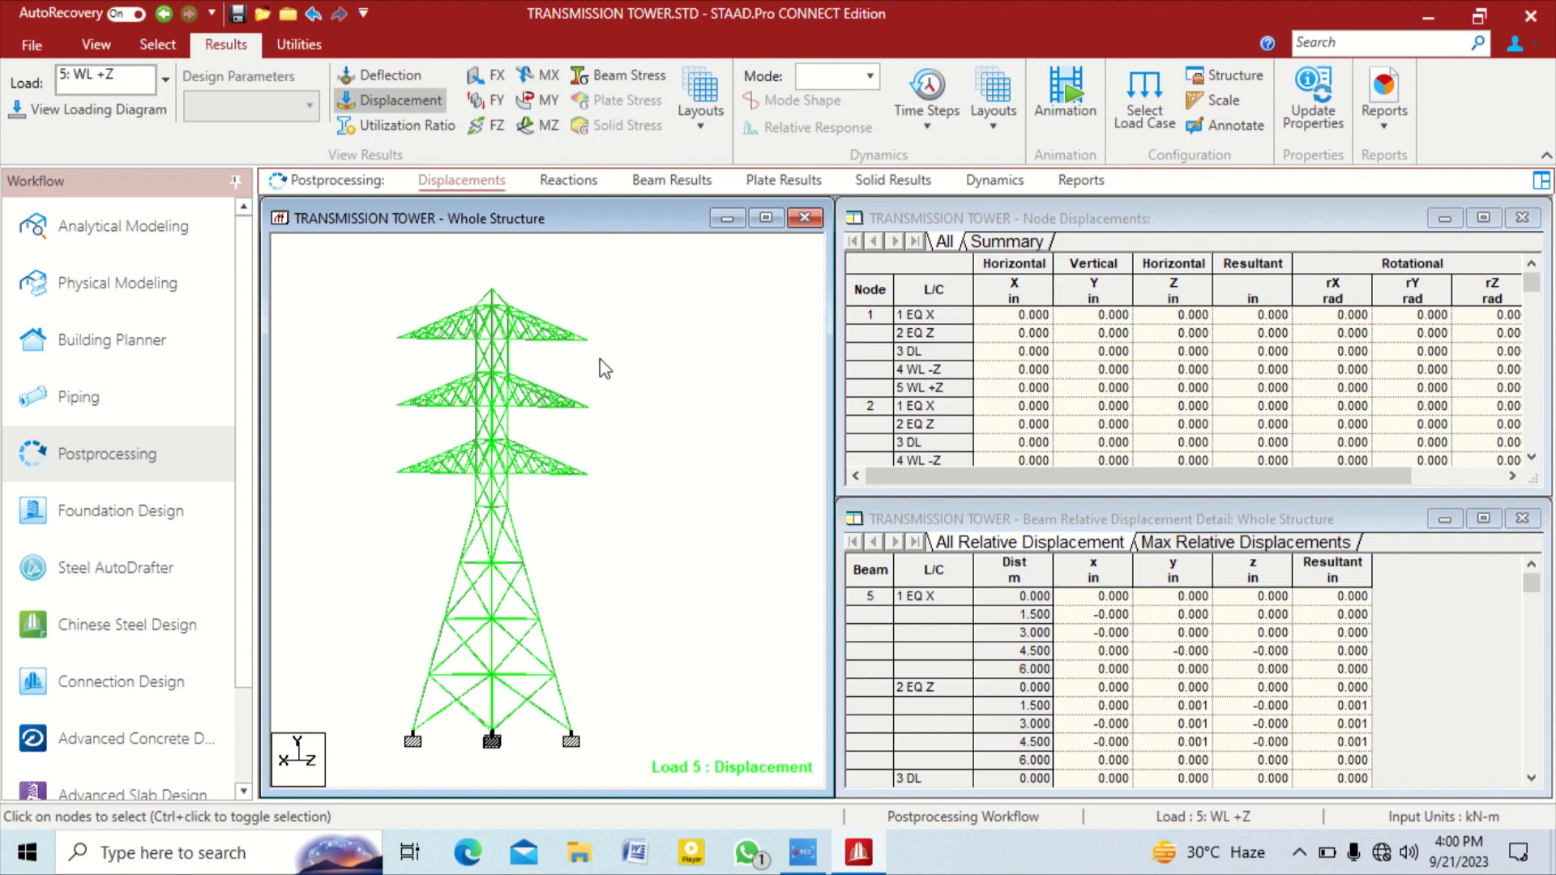
Examine the relative displacements of individual members below the lowest crossarm for each load case
scroll(582, 371, up, 5)
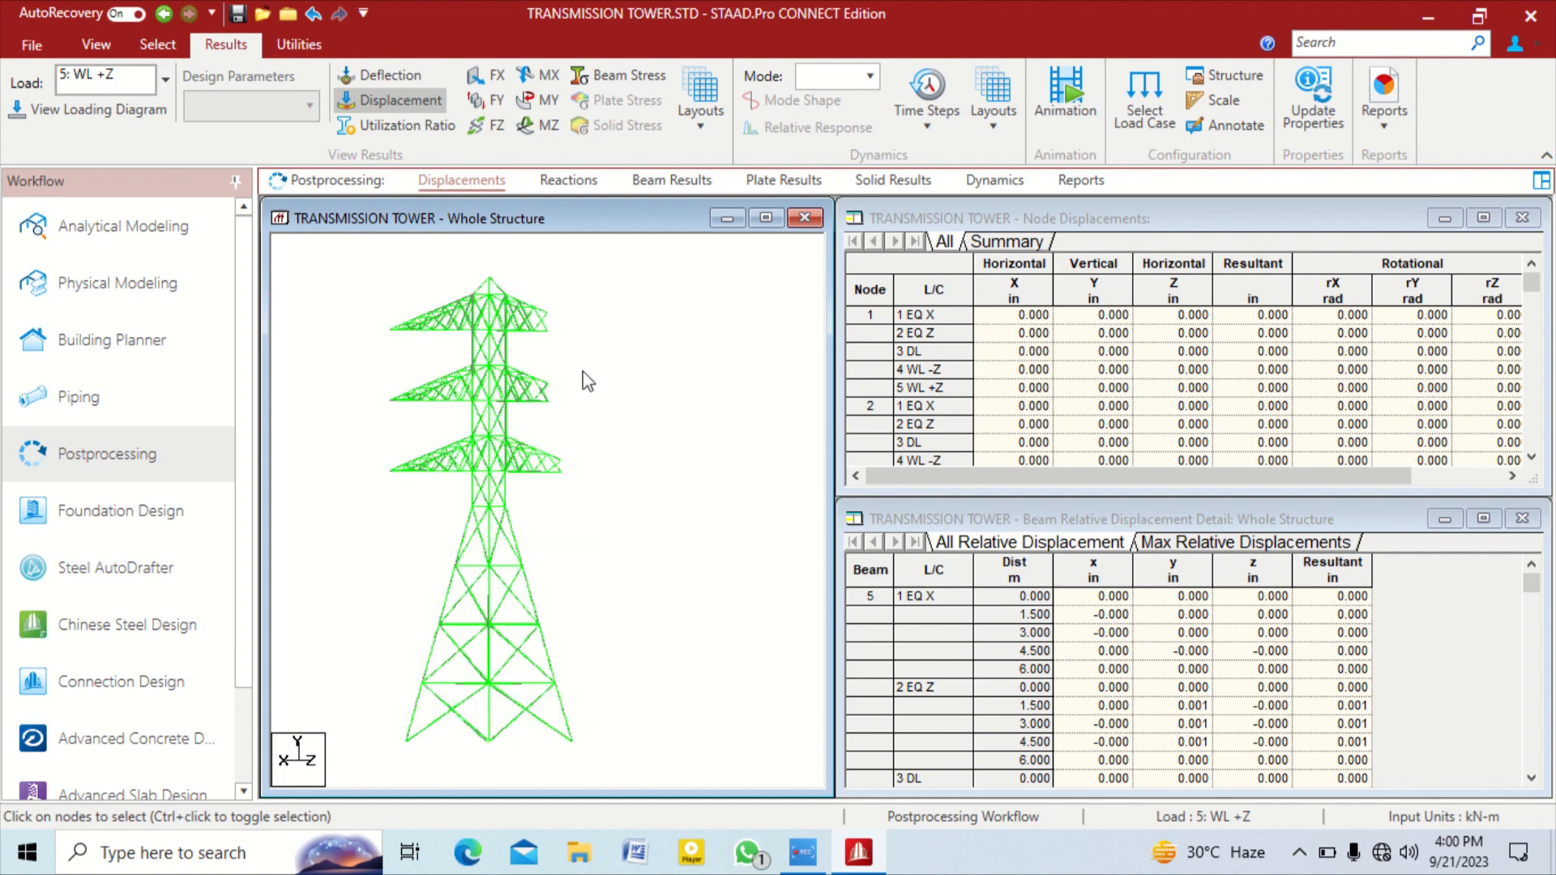
click(478, 495)
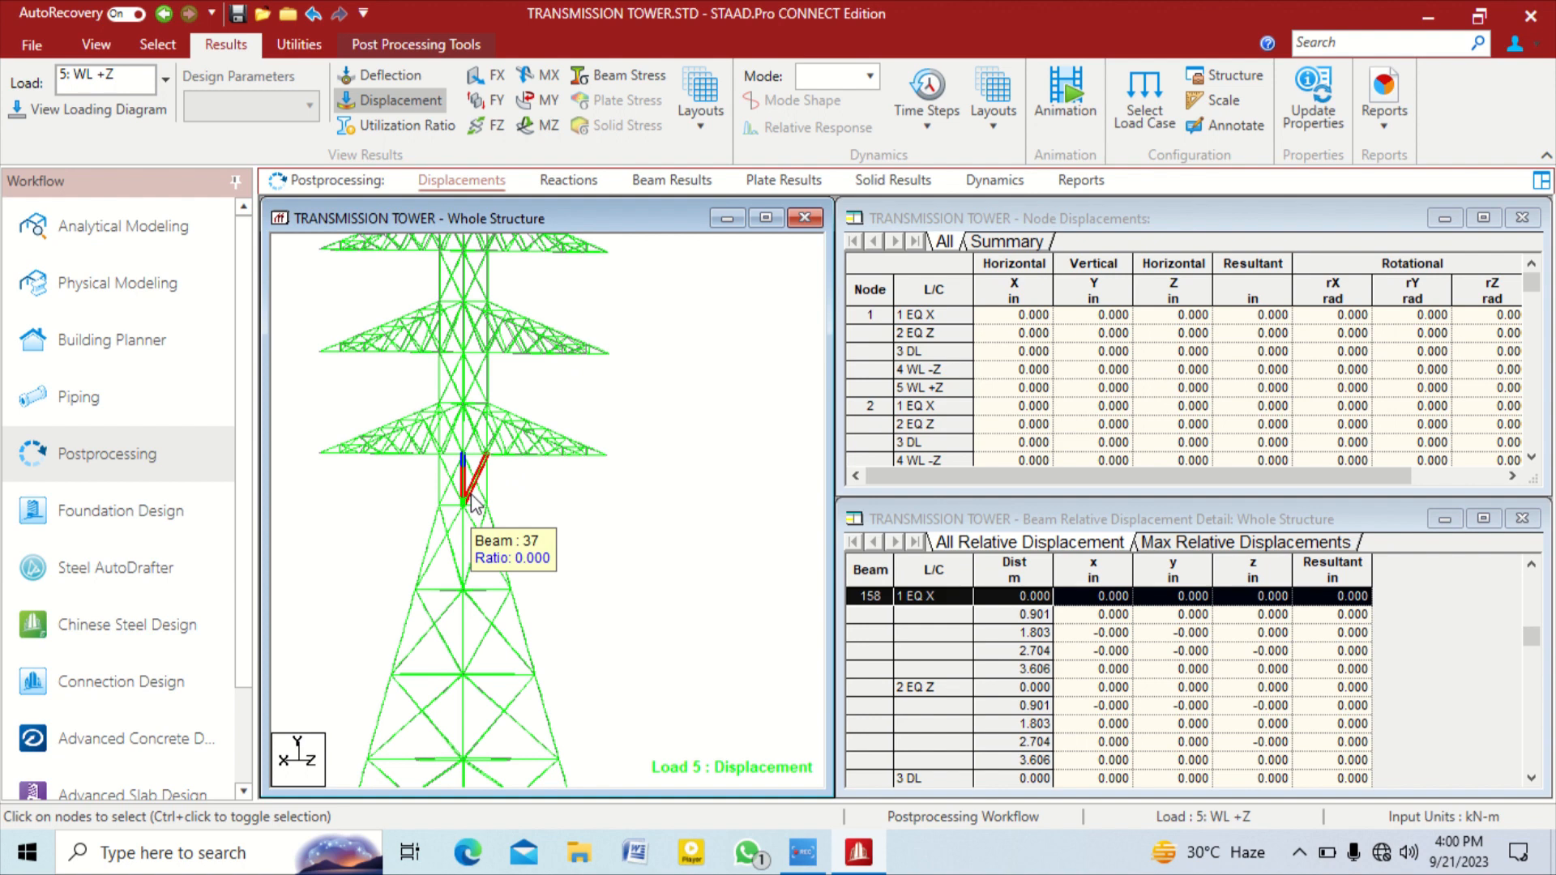
click(492, 563)
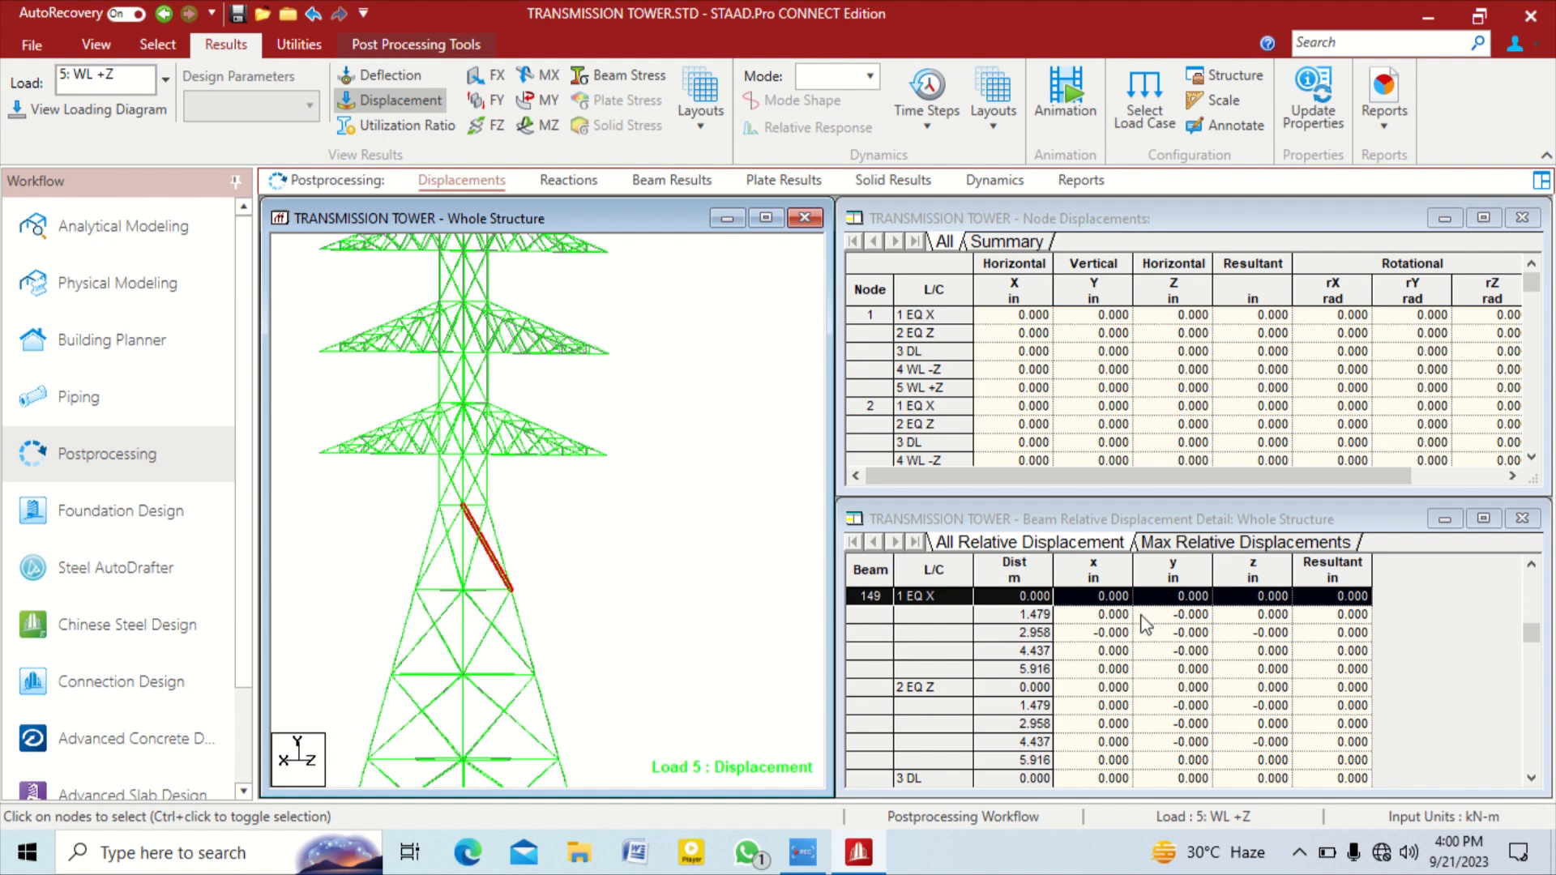
scroll(1227, 635, up, 3)
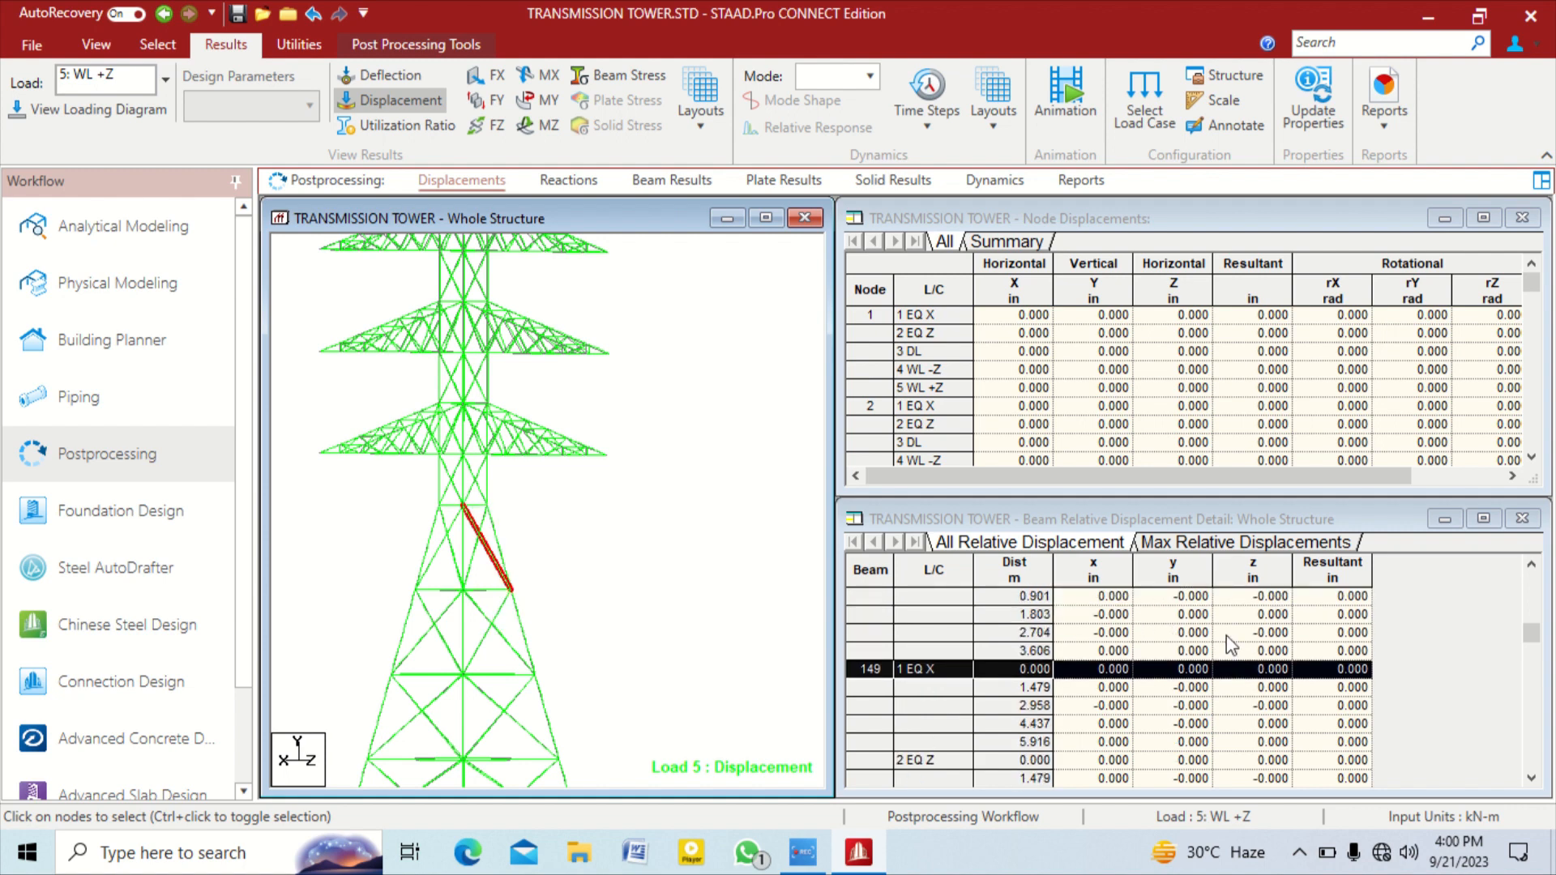
scroll(1196, 670, down, 5)
scroll(1185, 674, down, 3)
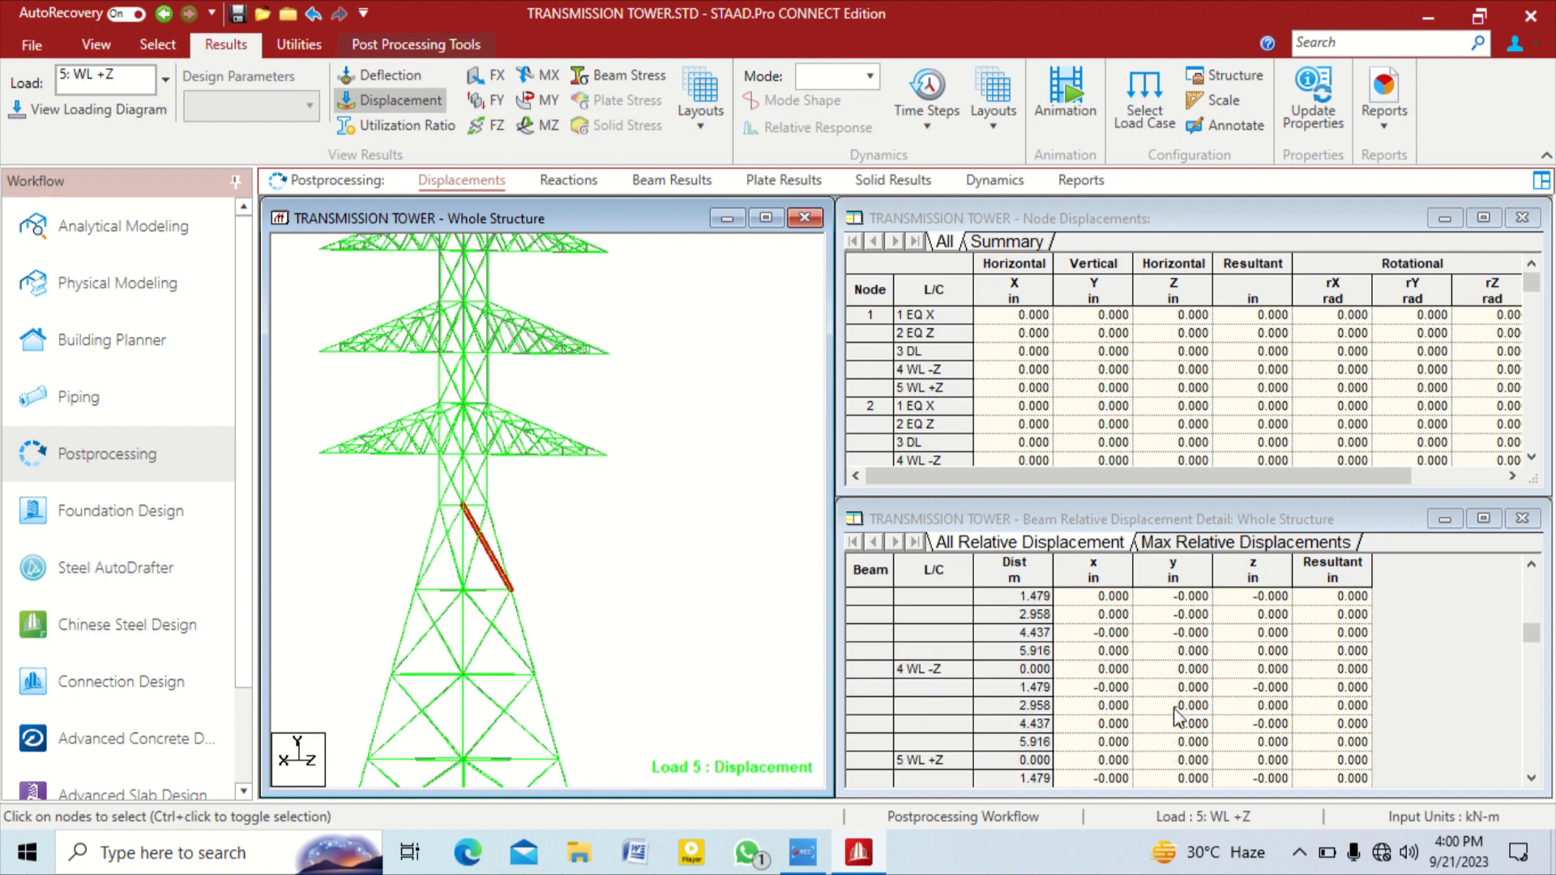
scroll(1230, 724, down, 3)
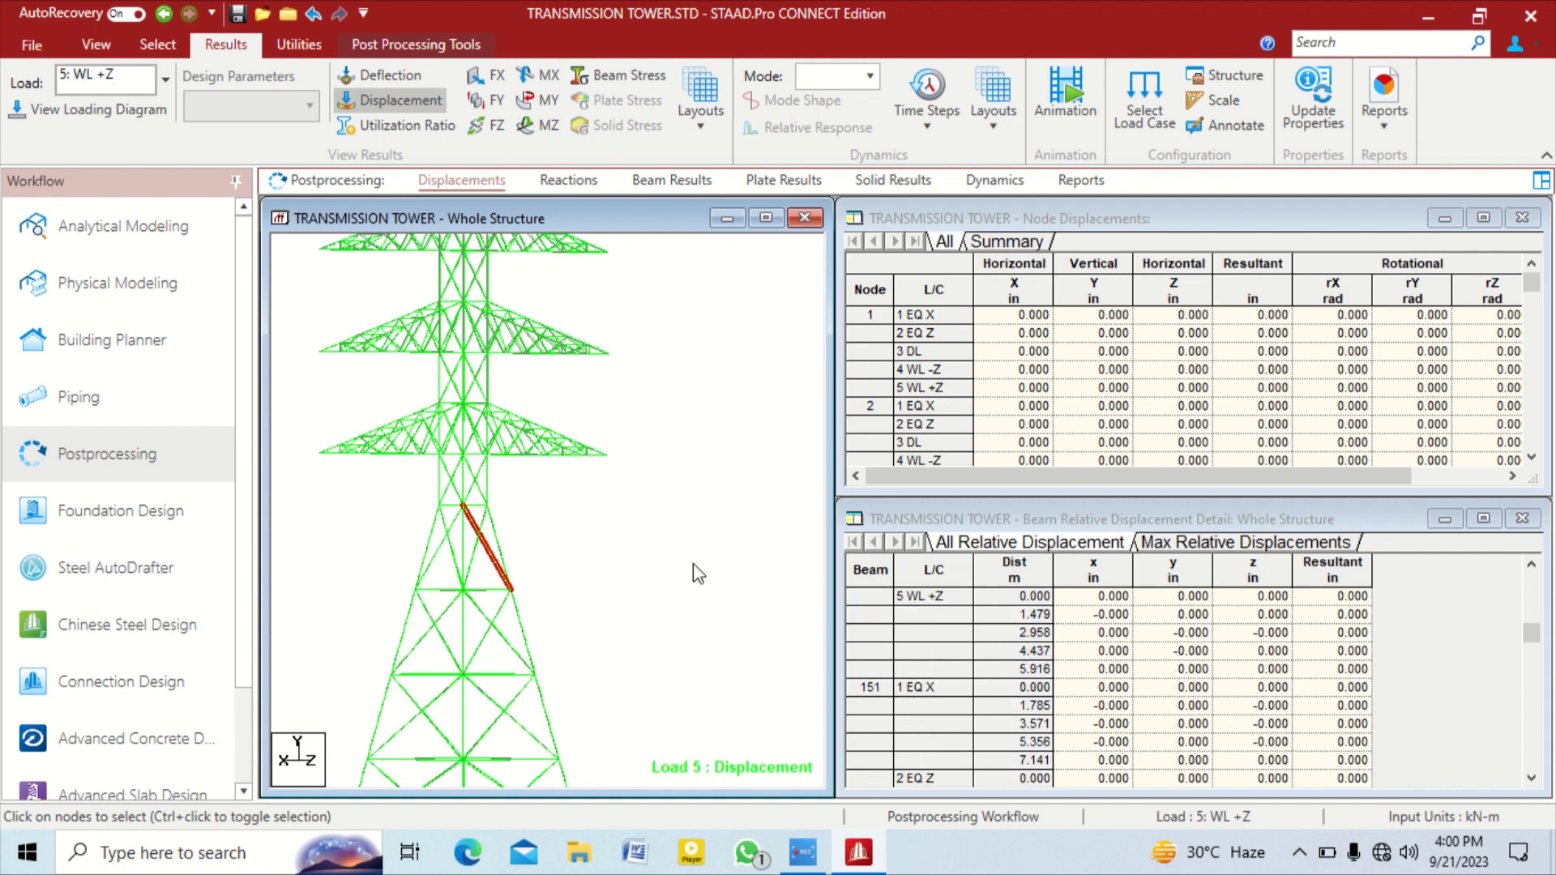
Examine the relative displacements and member details of the diagonal between the two lower crossarms (beam 161)
click(448, 379)
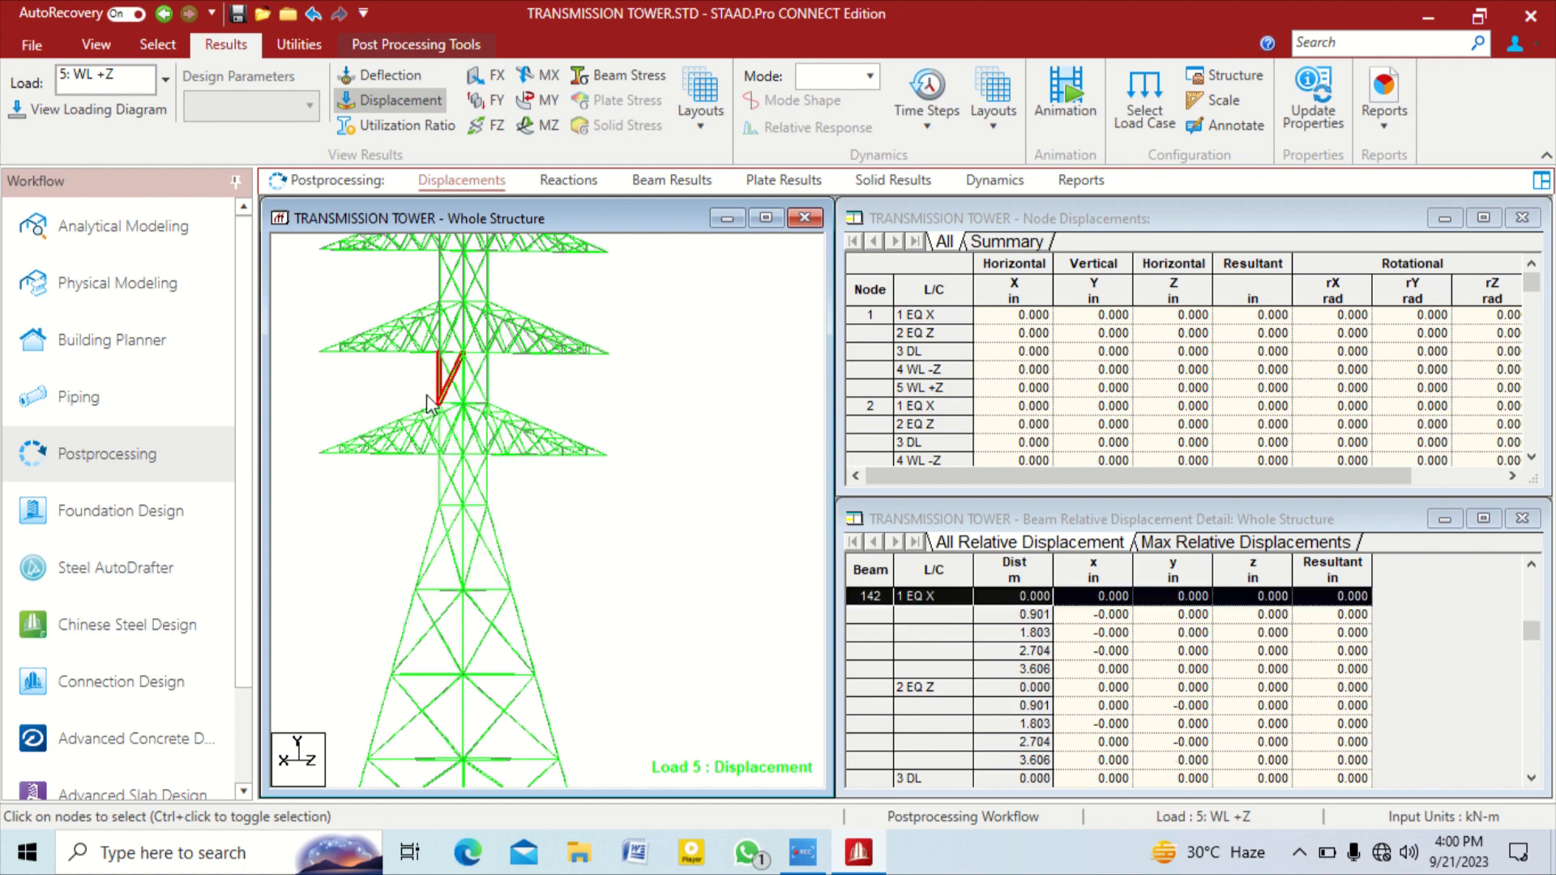
scroll(418, 348, up, 2)
drag(492, 339, 437, 322)
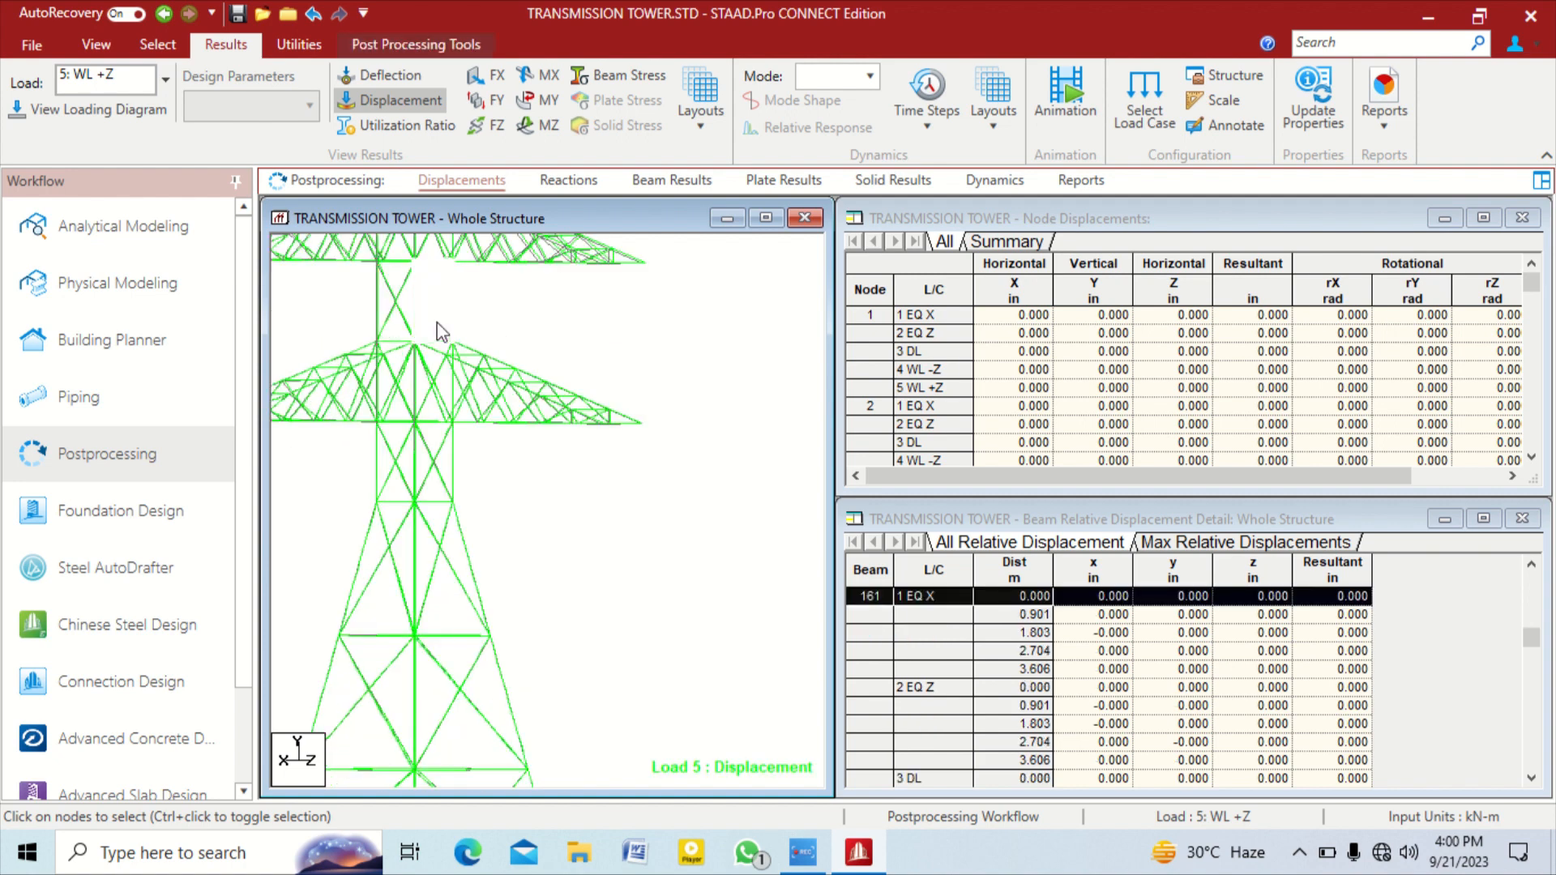
double_click(447, 335)
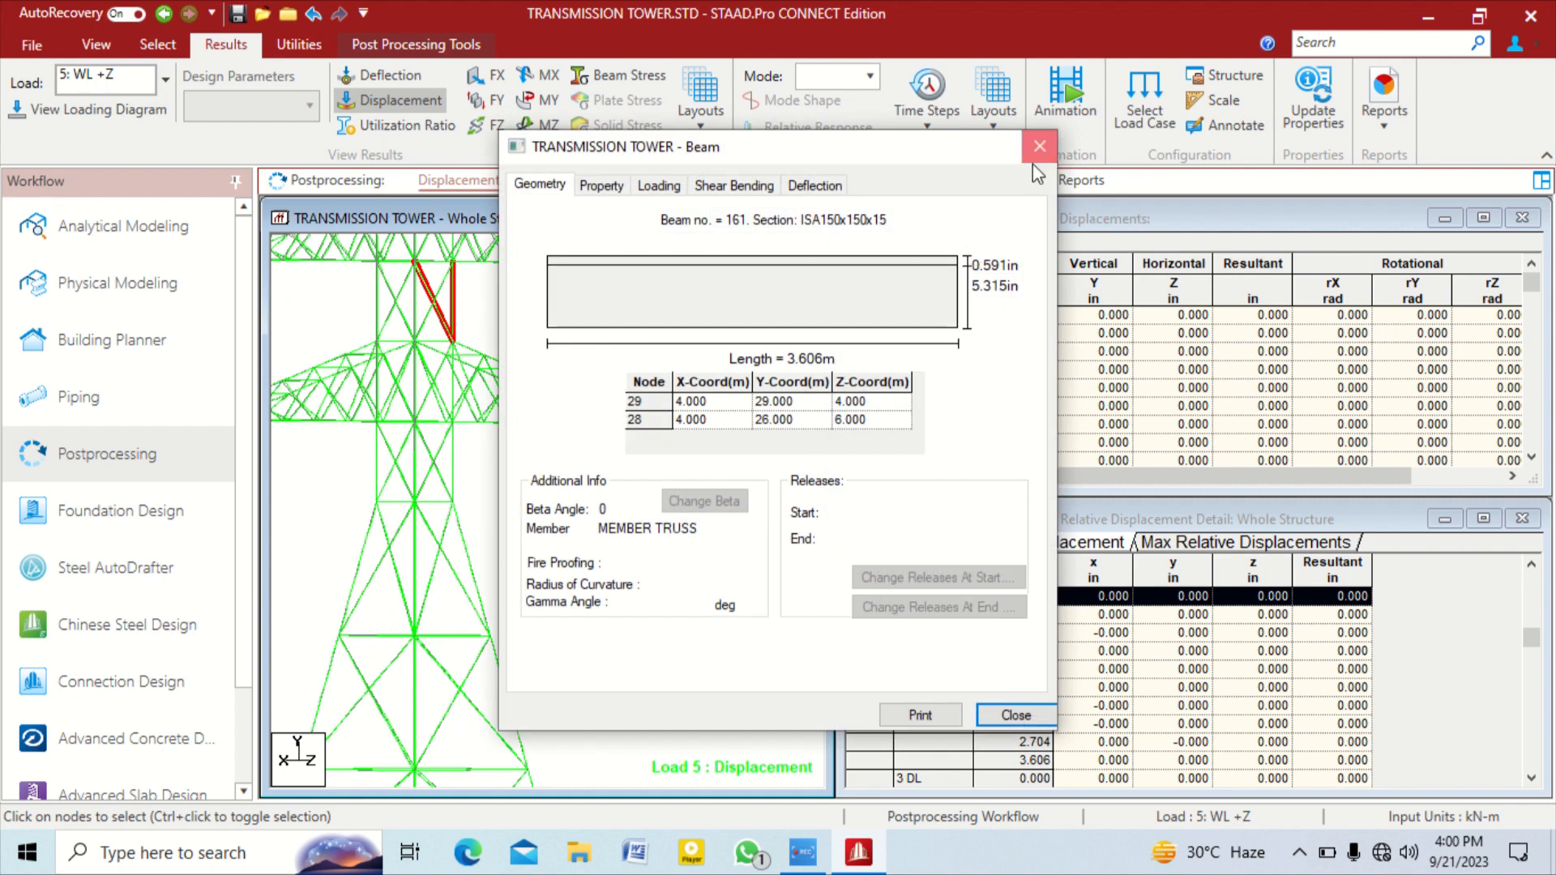
click(1040, 147)
click(458, 332)
click(445, 324)
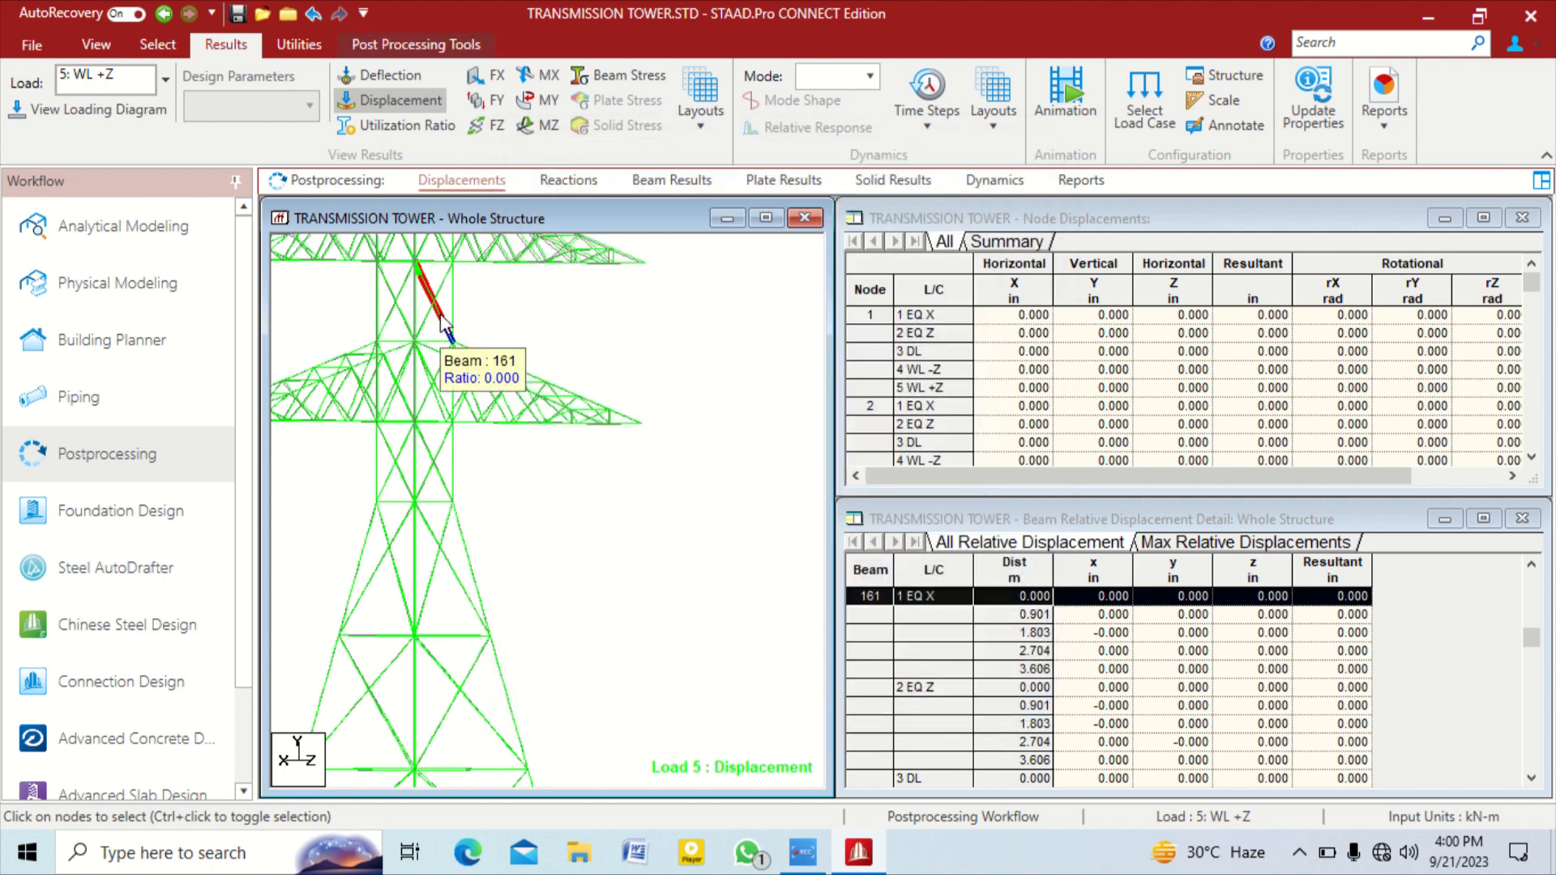
scroll(1215, 678, down, 5)
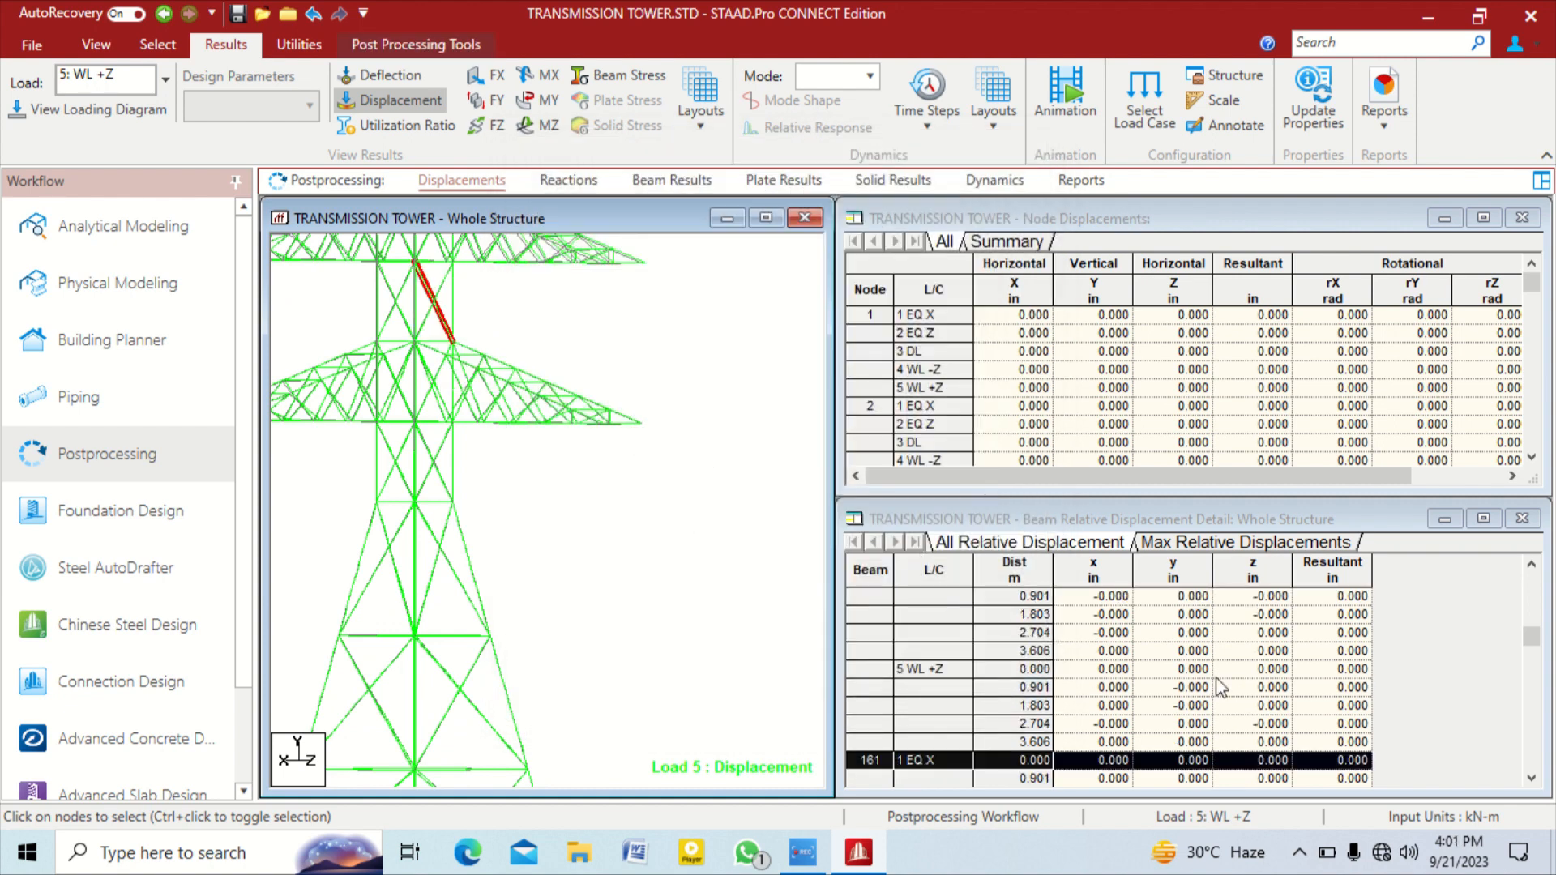
scroll(1215, 677, down, 5)
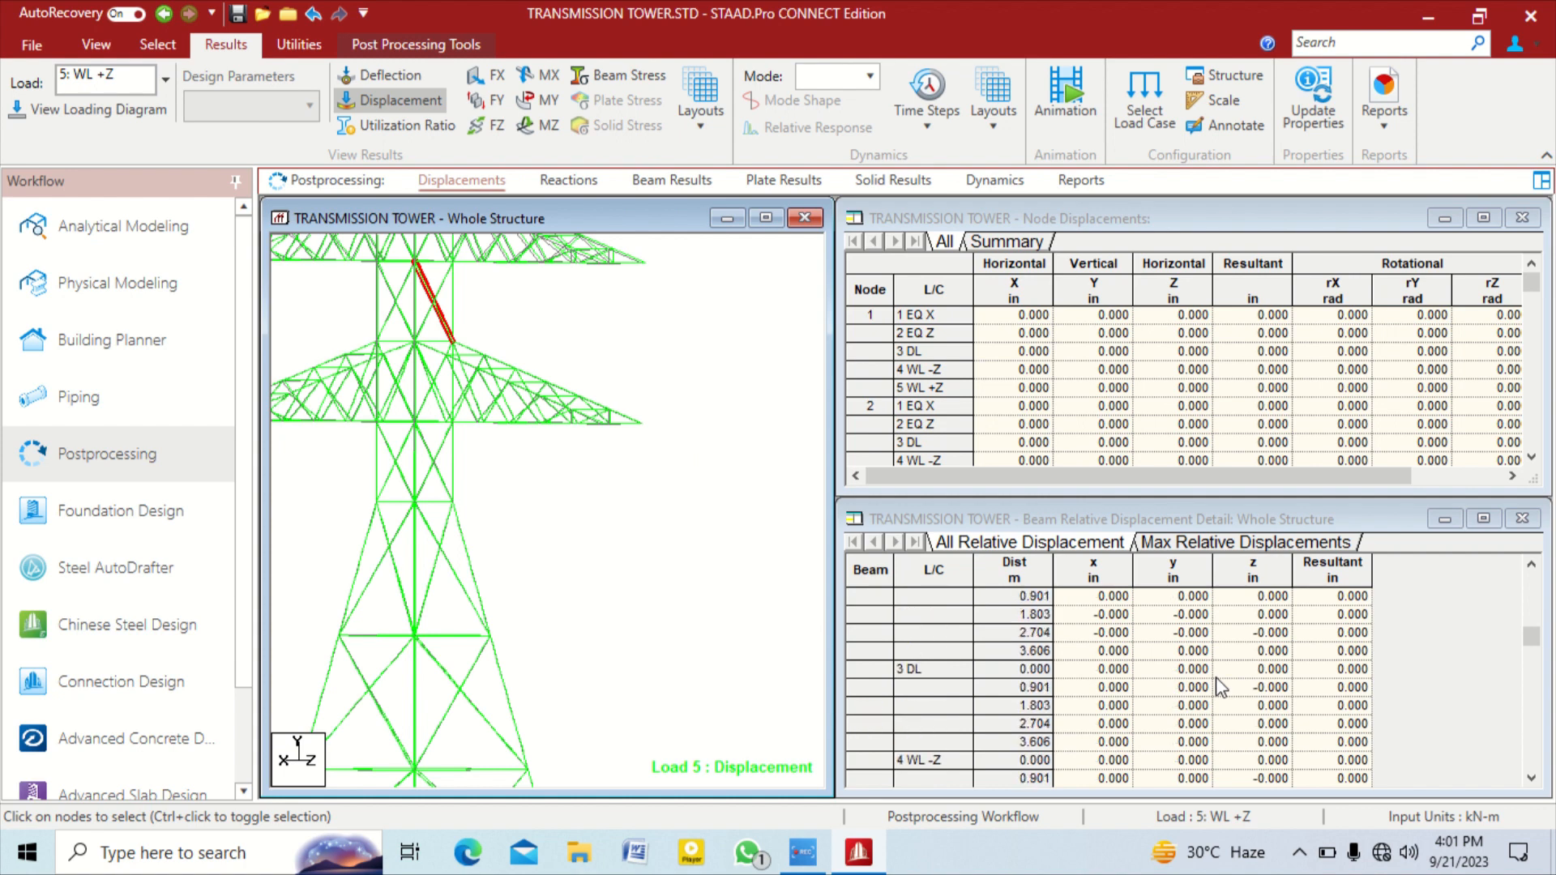
scroll(1216, 676, up, 4)
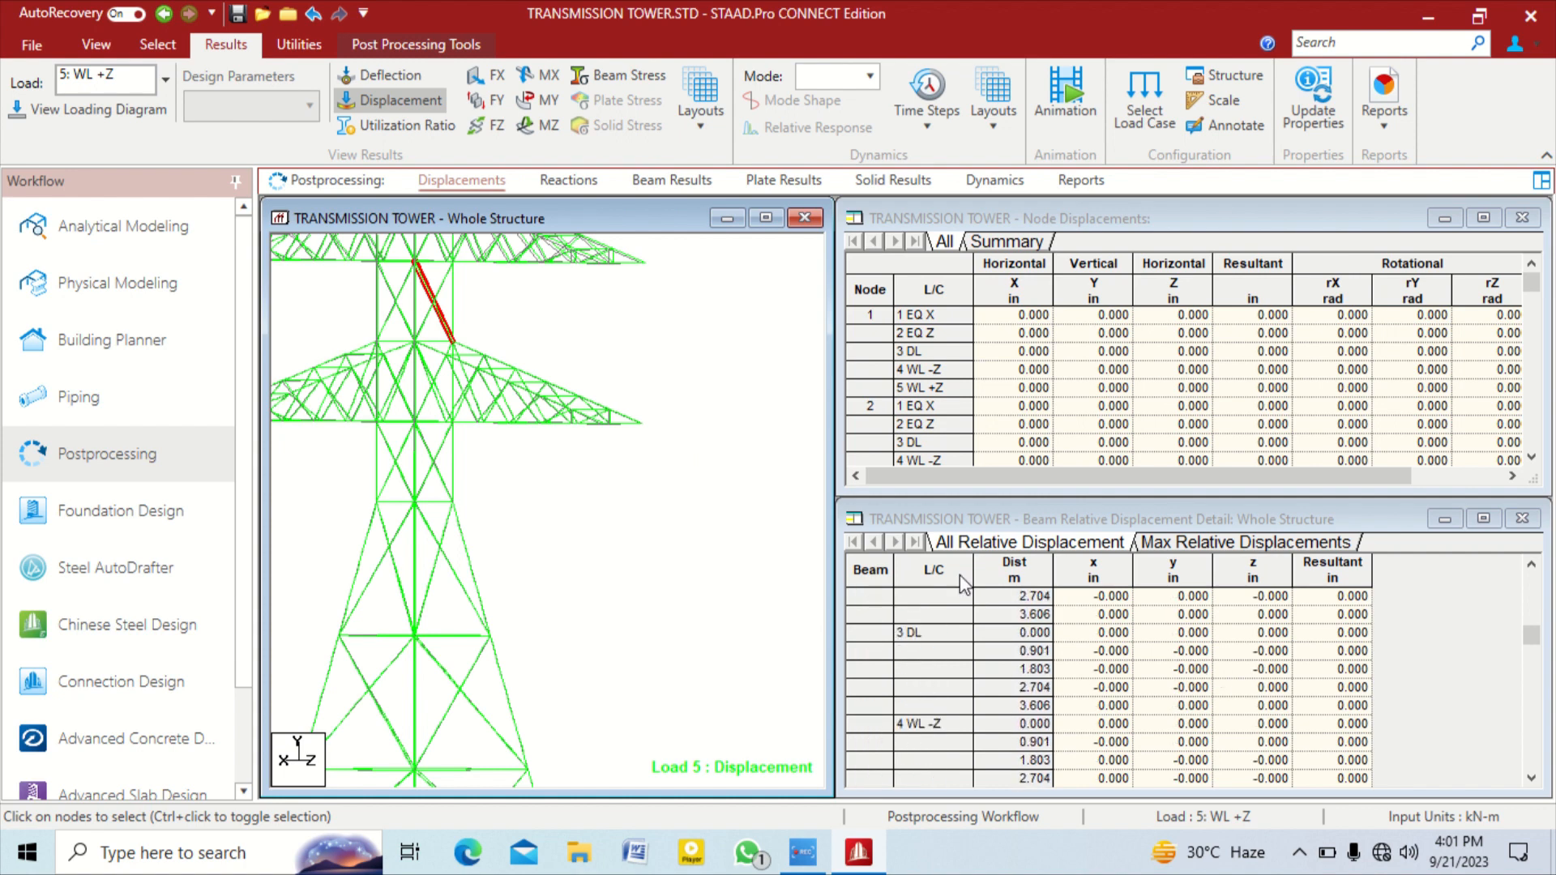
Switch to the beam results and examine beam 161's end forces and force details under each load case
click(672, 181)
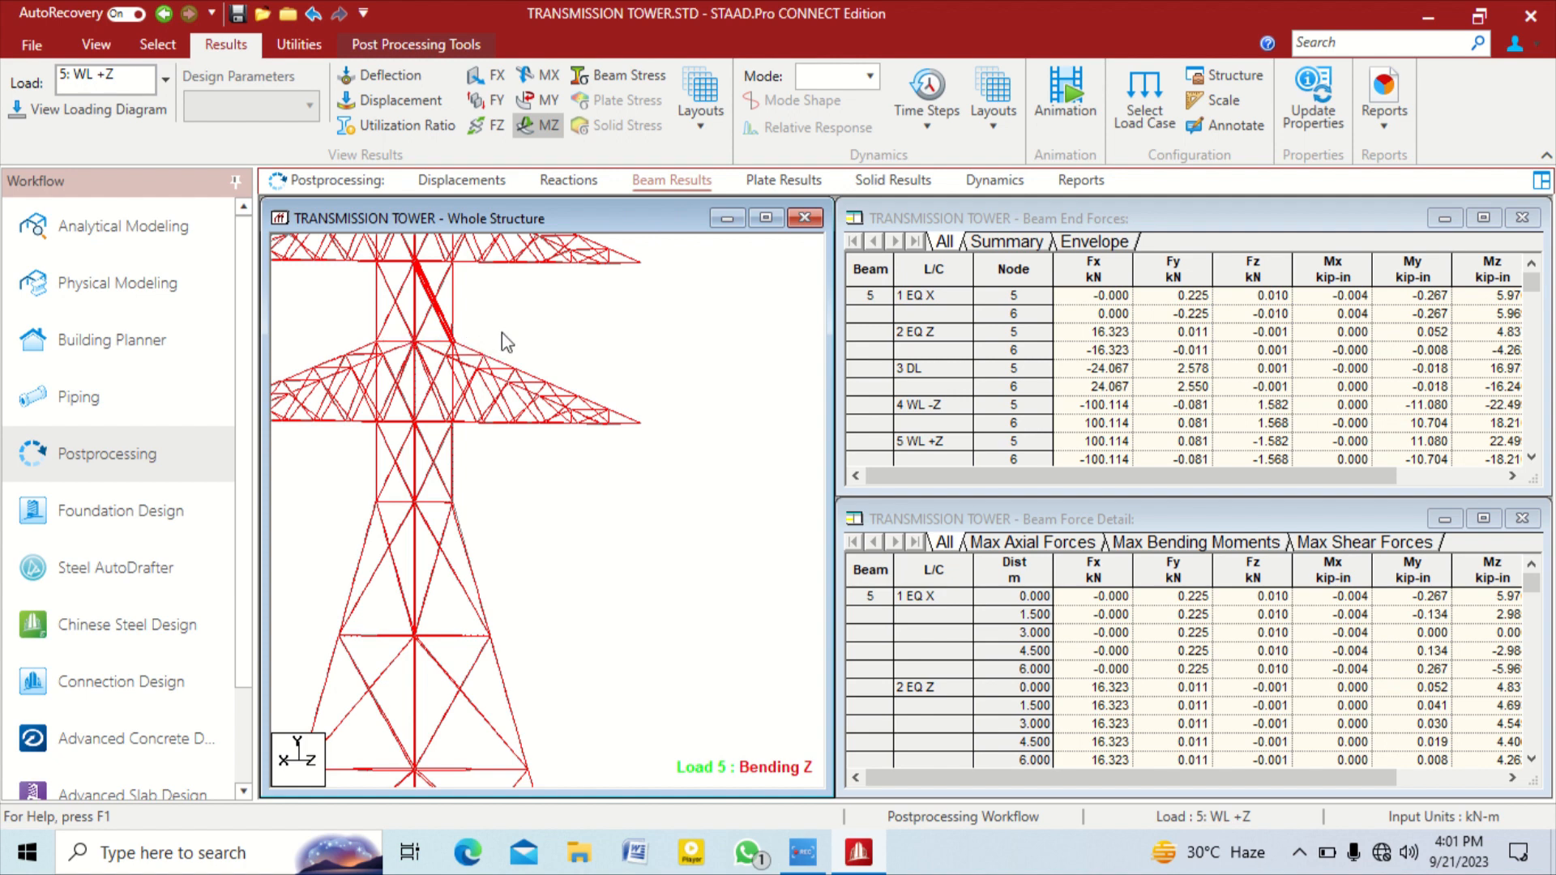
click(474, 334)
click(444, 322)
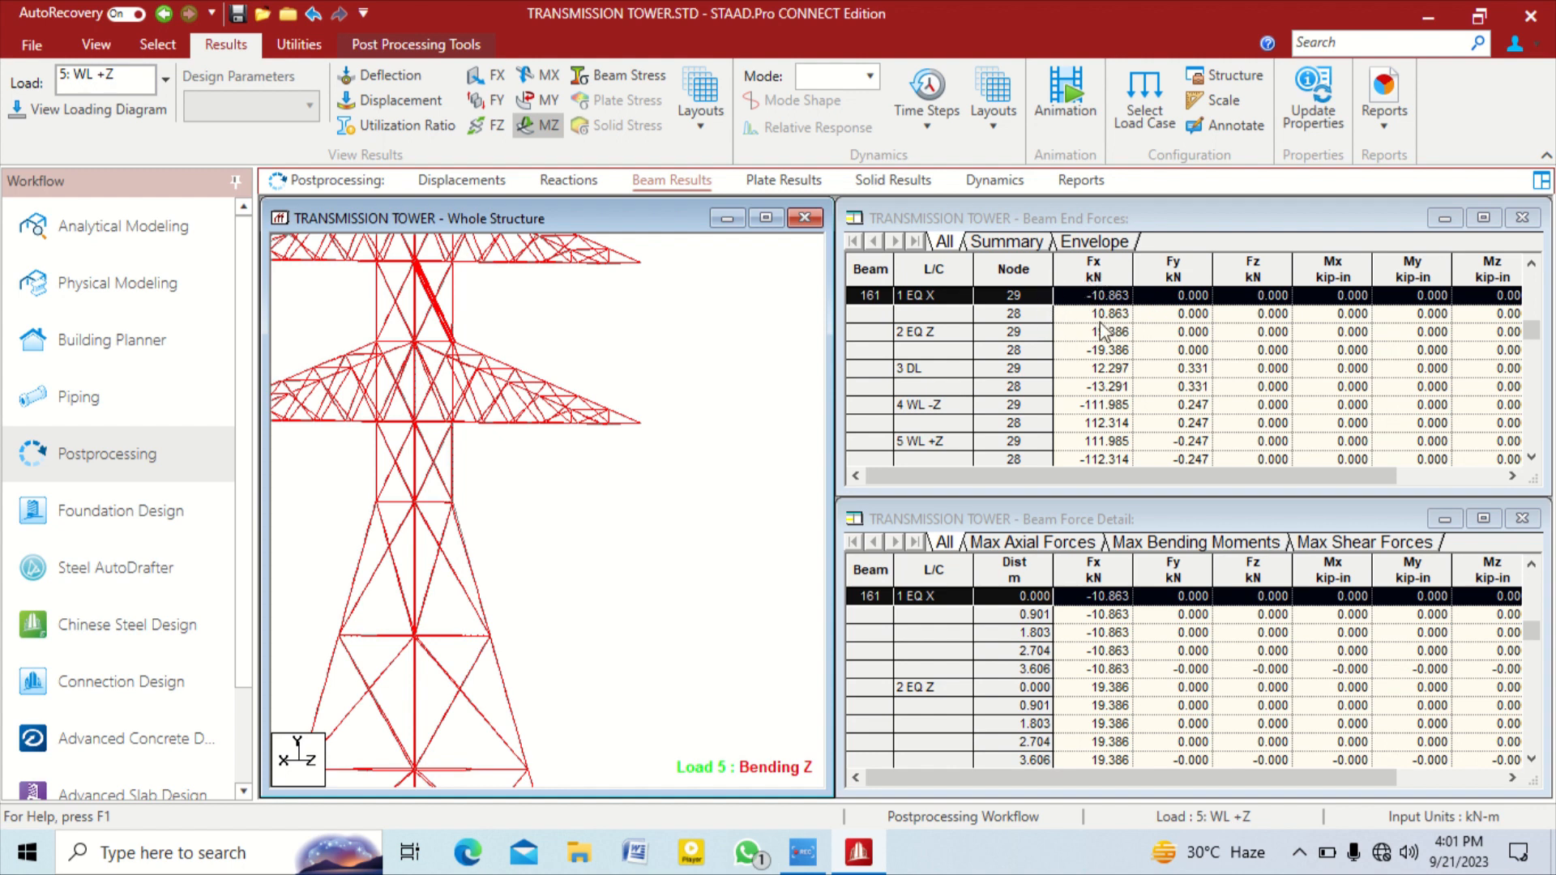
scroll(1185, 641, down, 3)
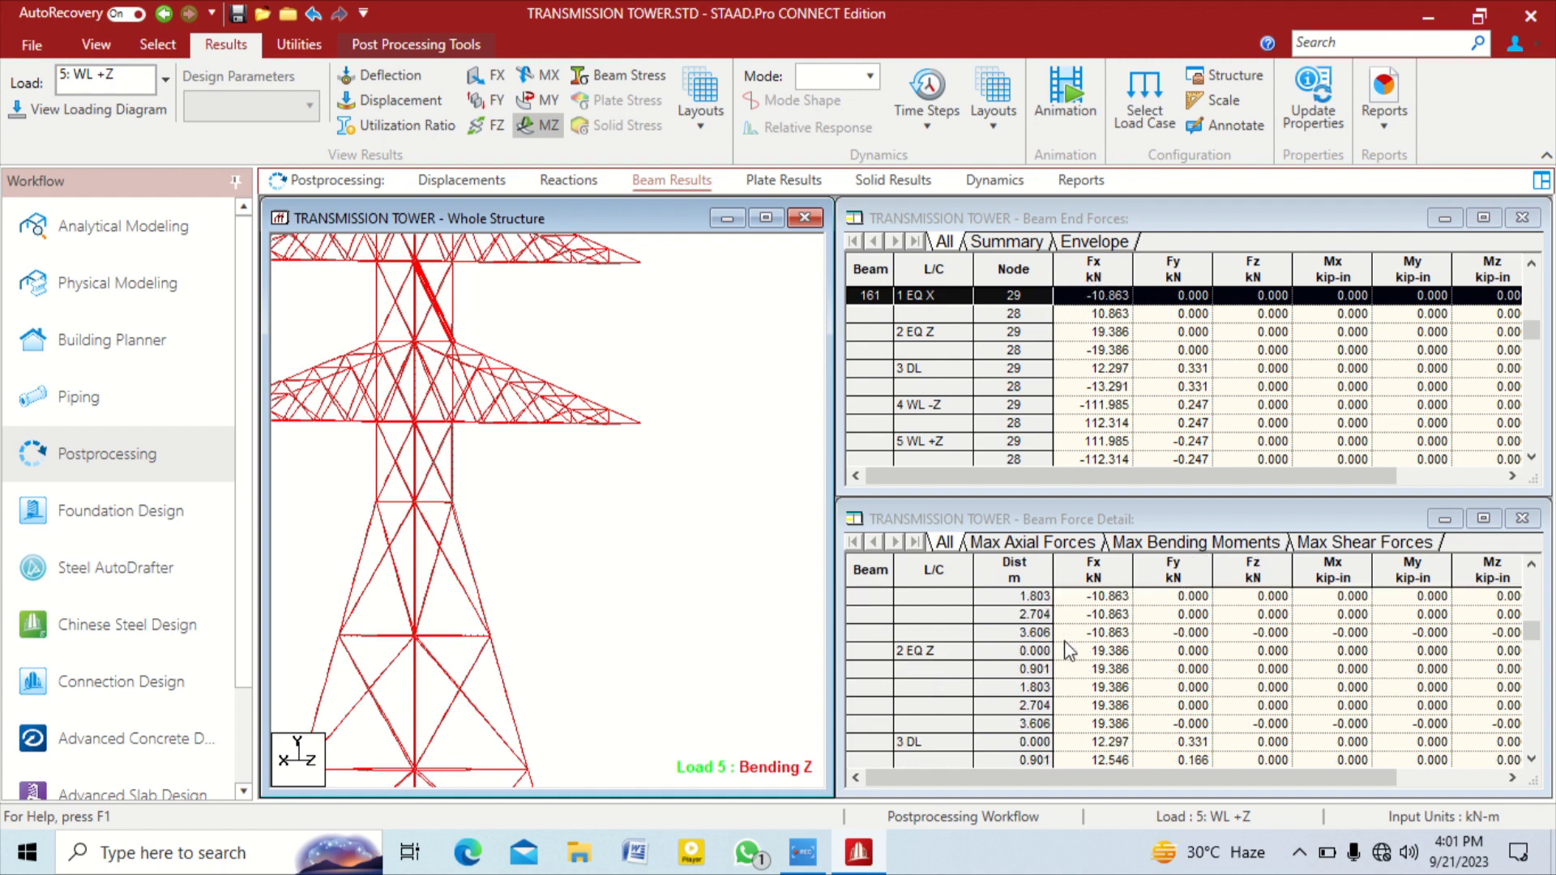
click(669, 471)
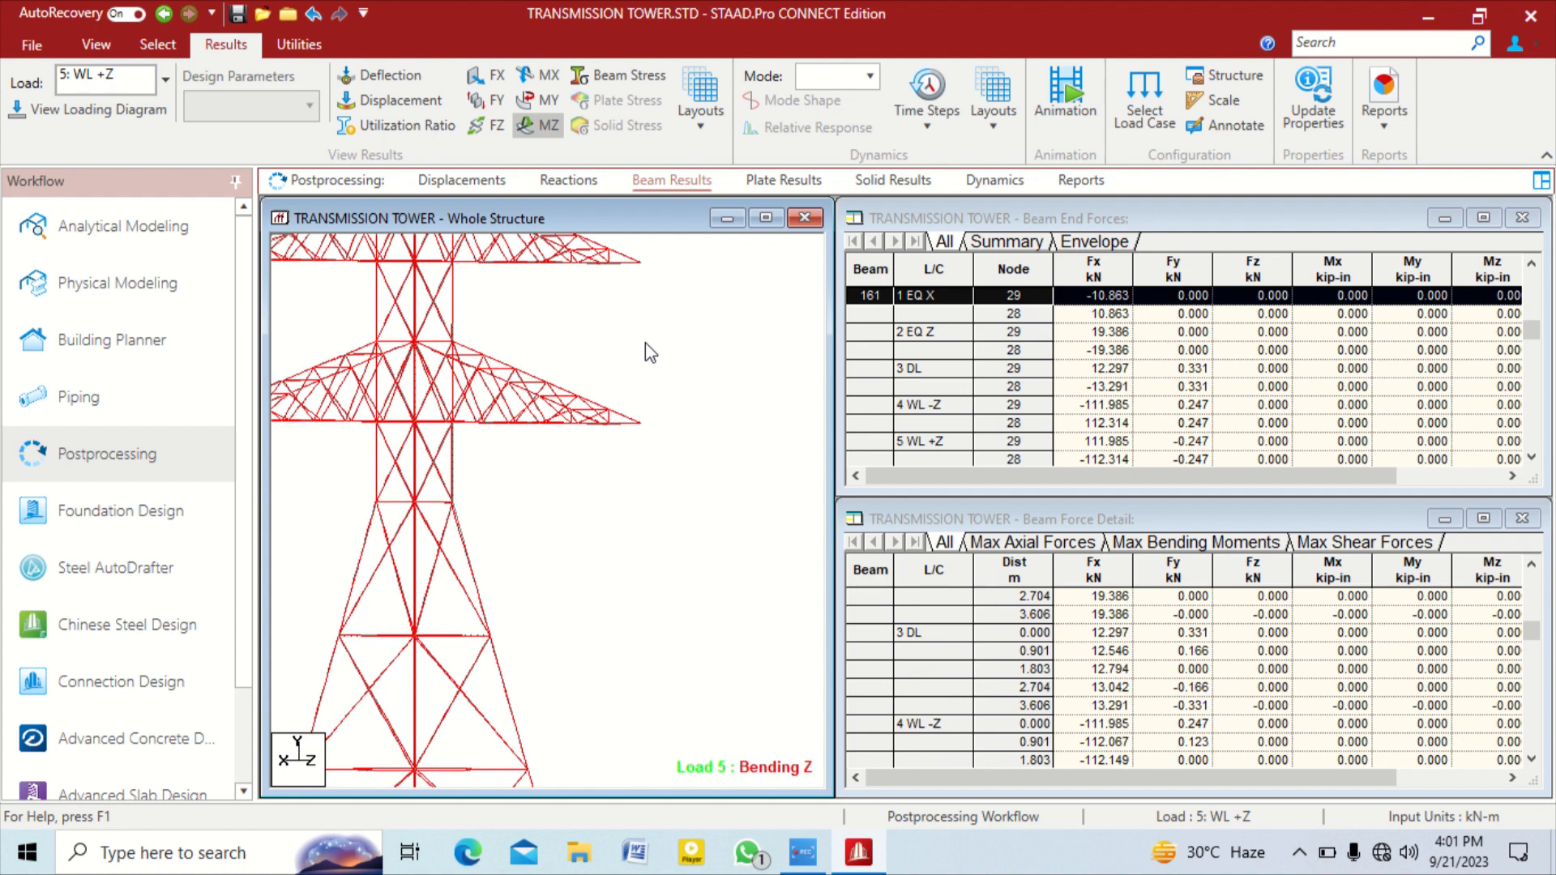
Review the summary of maximum and minimum beam end forces for the whole tower and return to the displacement results
scroll(645, 343, down, 3)
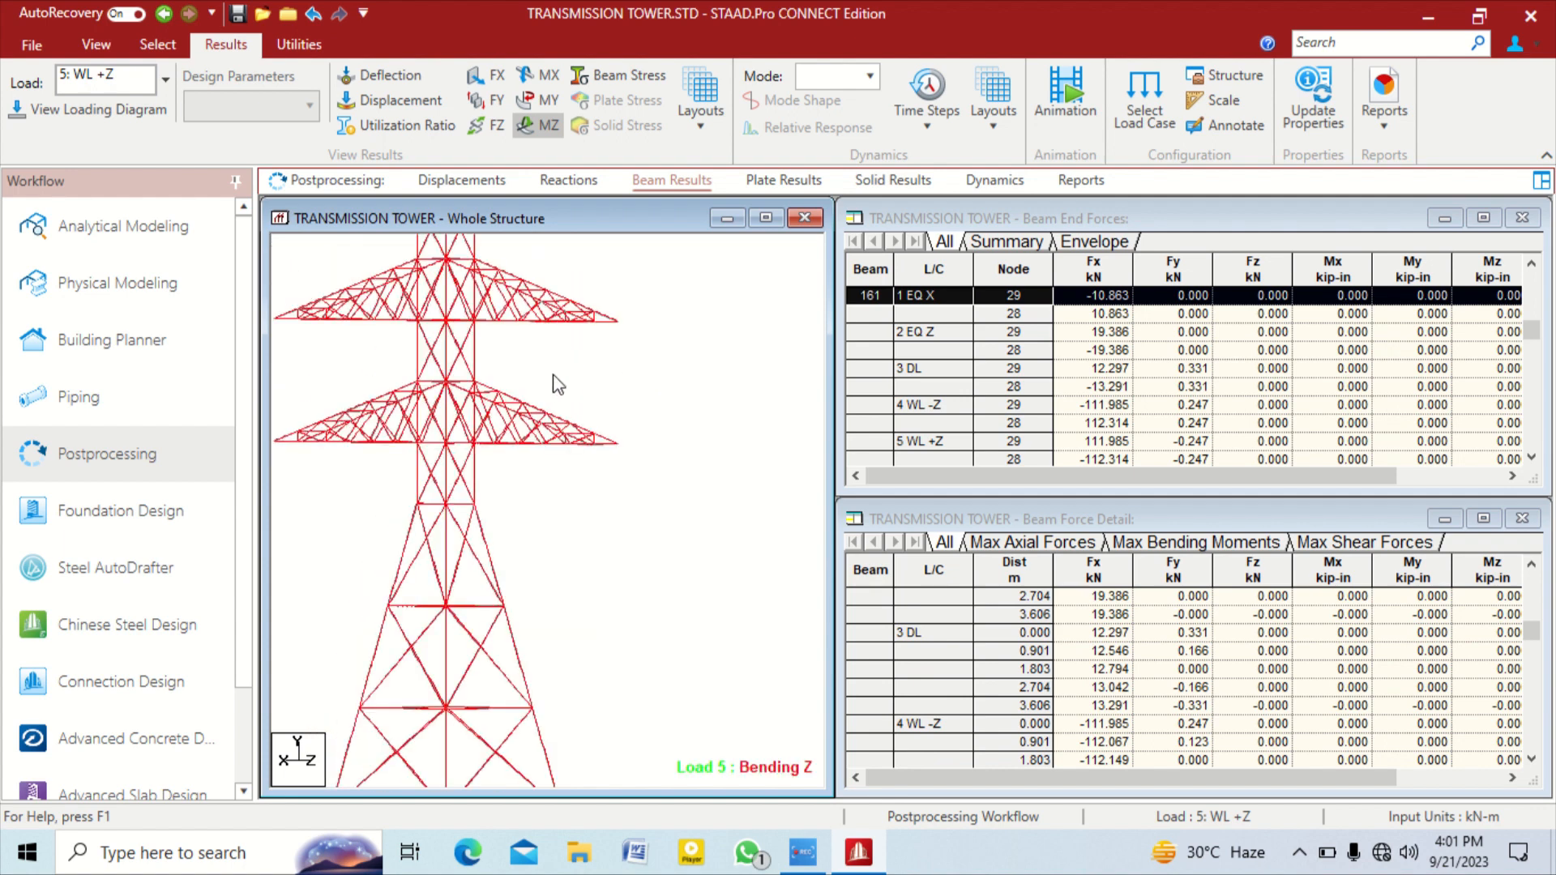
scroll(554, 372, down, 1)
middle_drag(593, 400, 636, 492)
scroll(543, 369, down, 2)
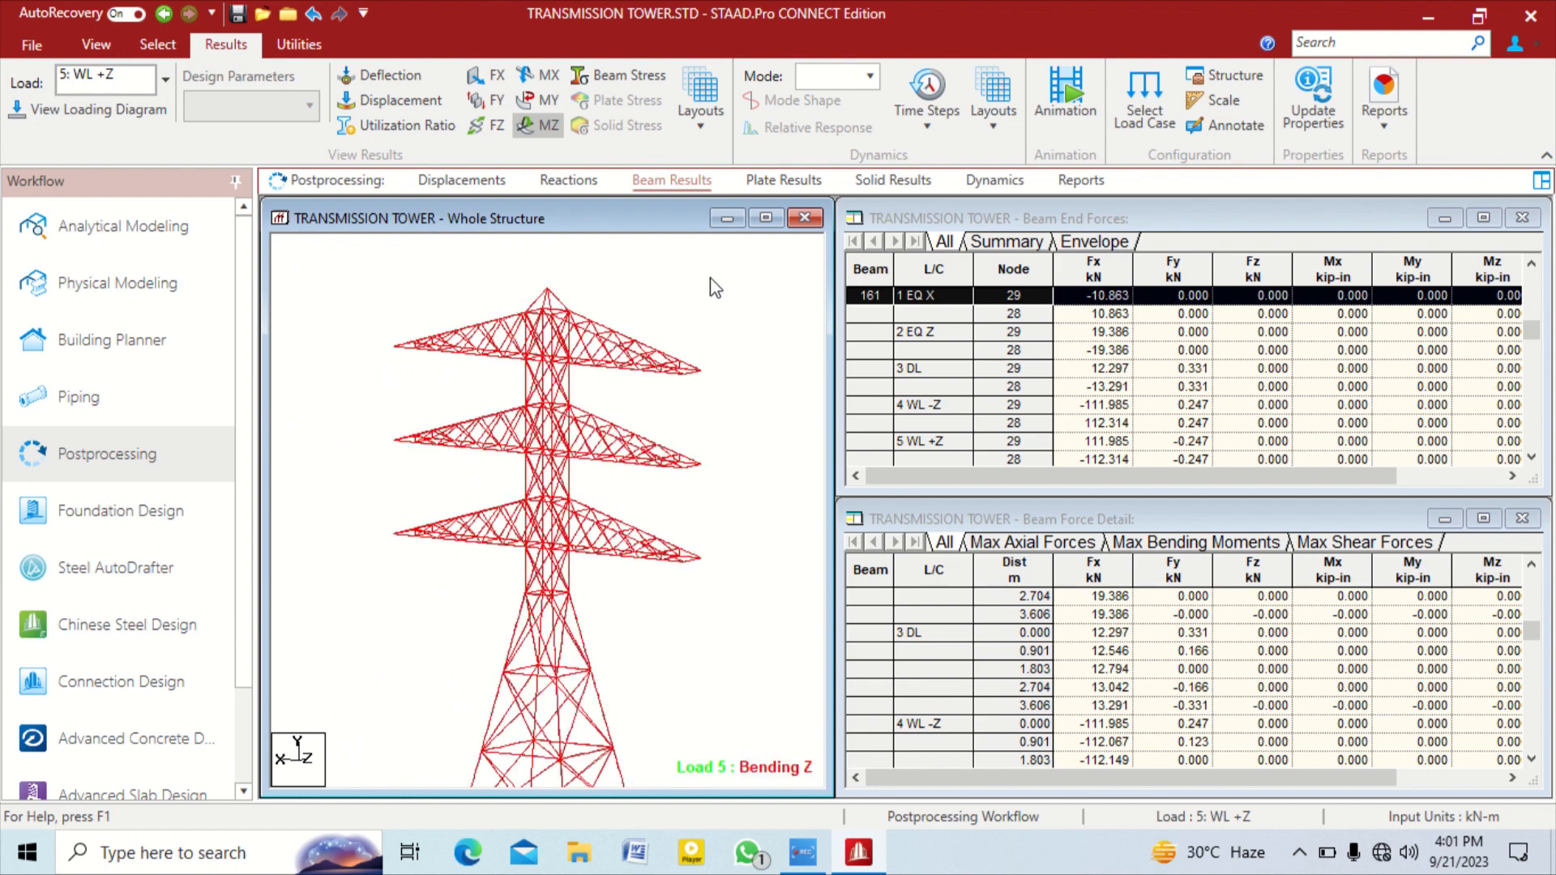
click(1005, 241)
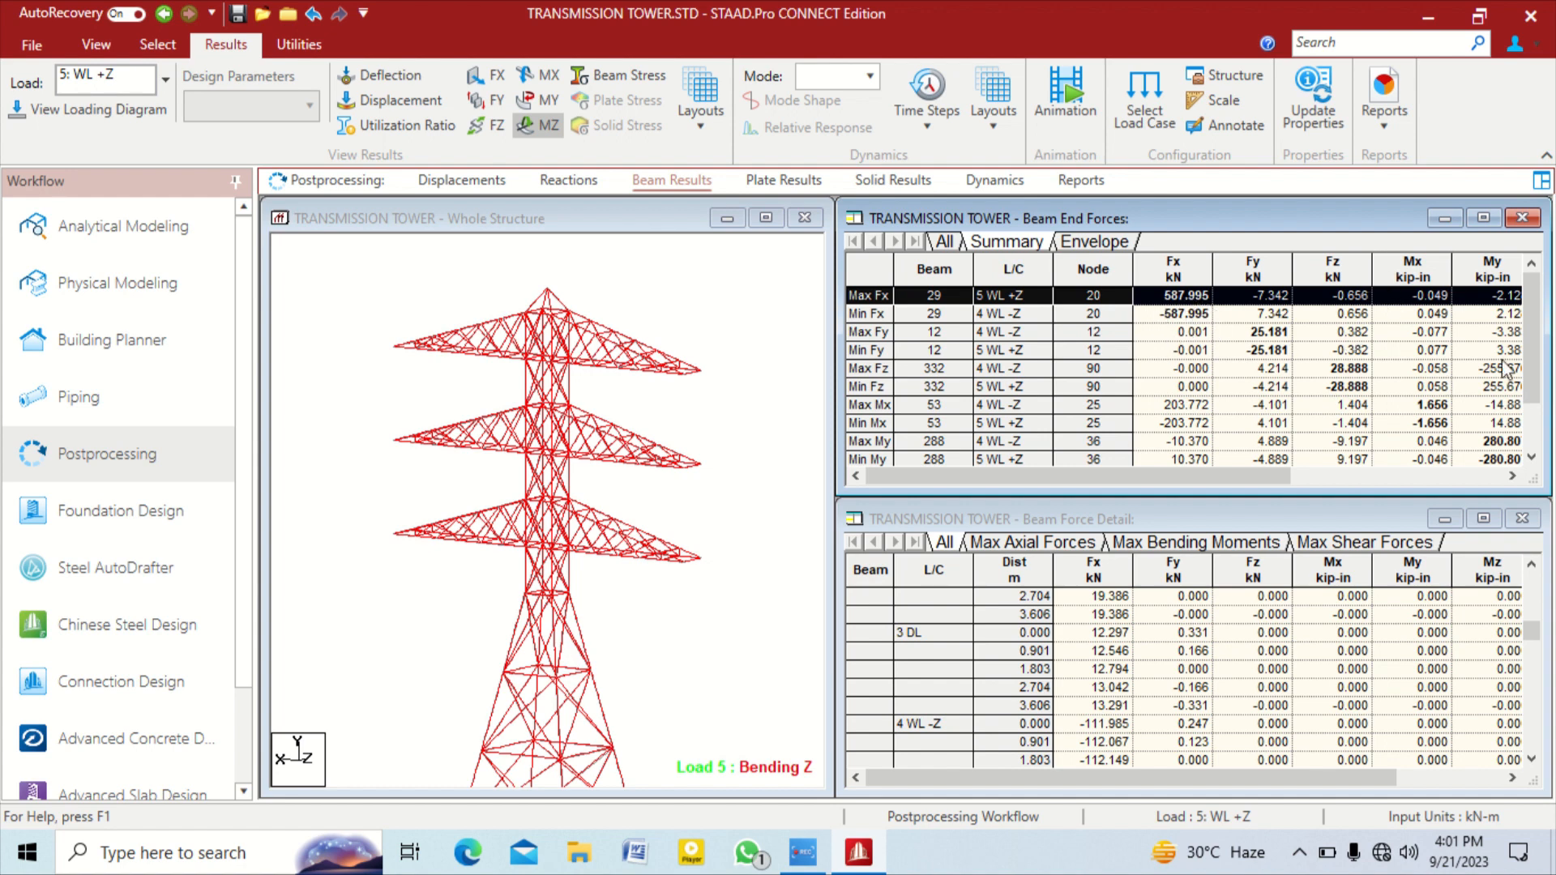
click(710, 342)
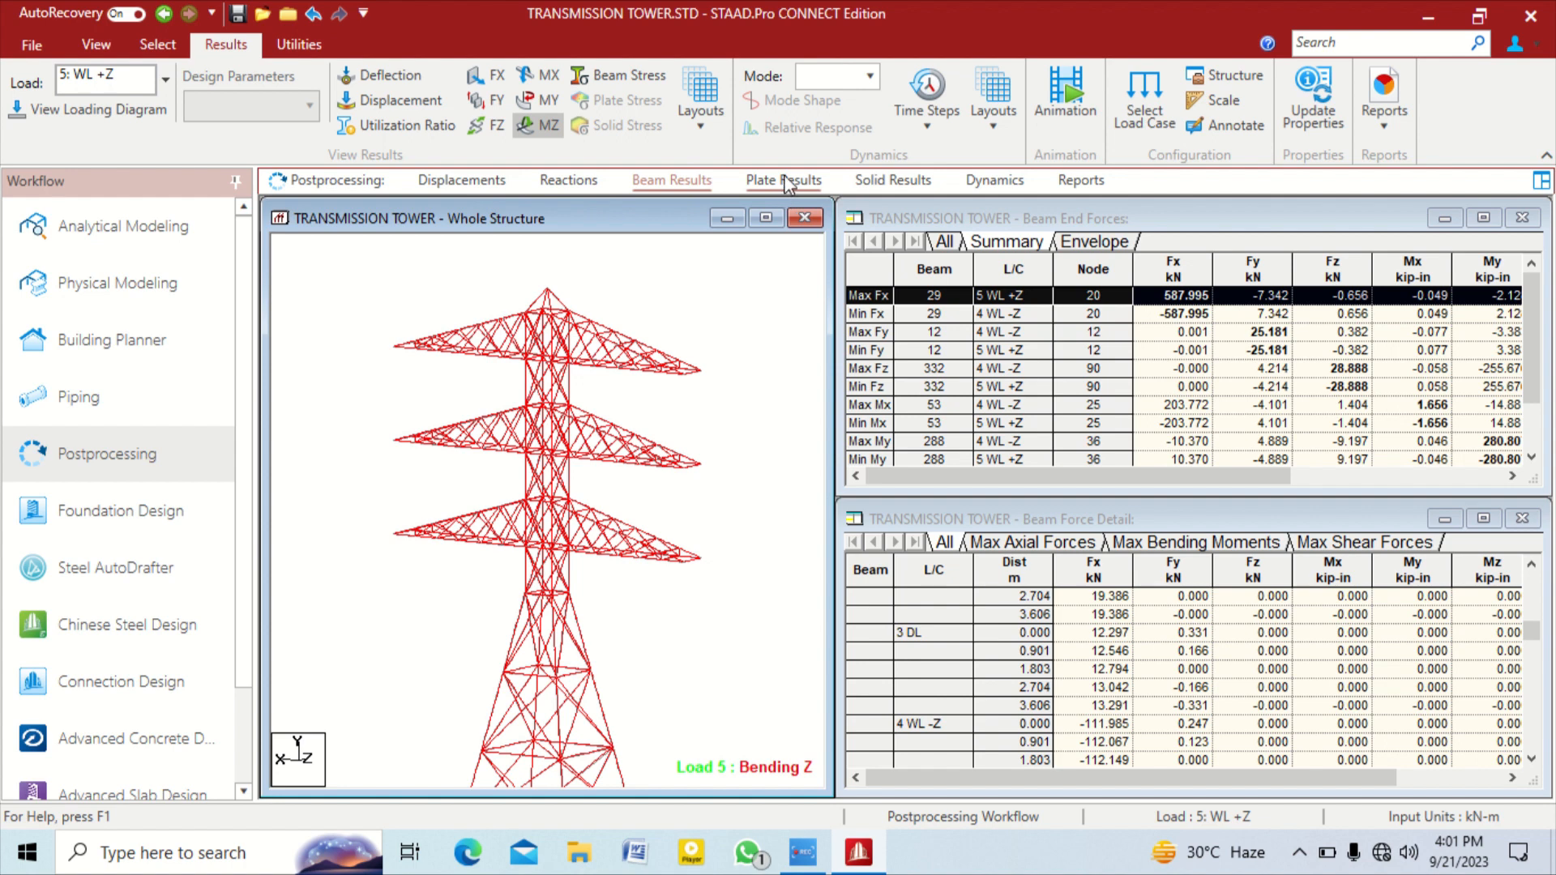
click(460, 179)
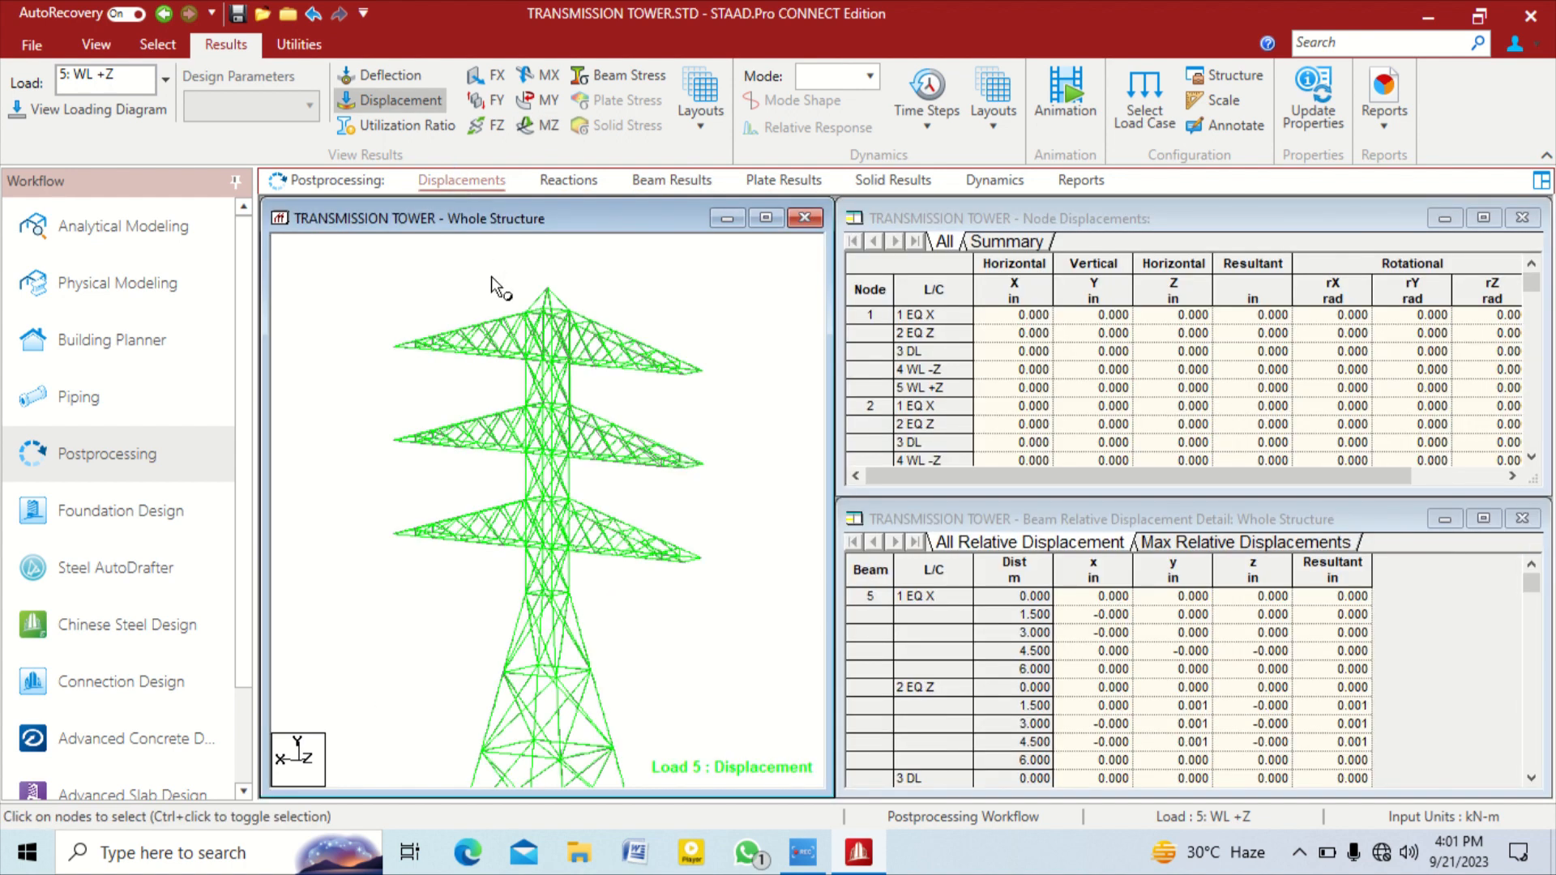
Return to the analytical modeling workflow and select the DL load case among the load case details
click(187, 348)
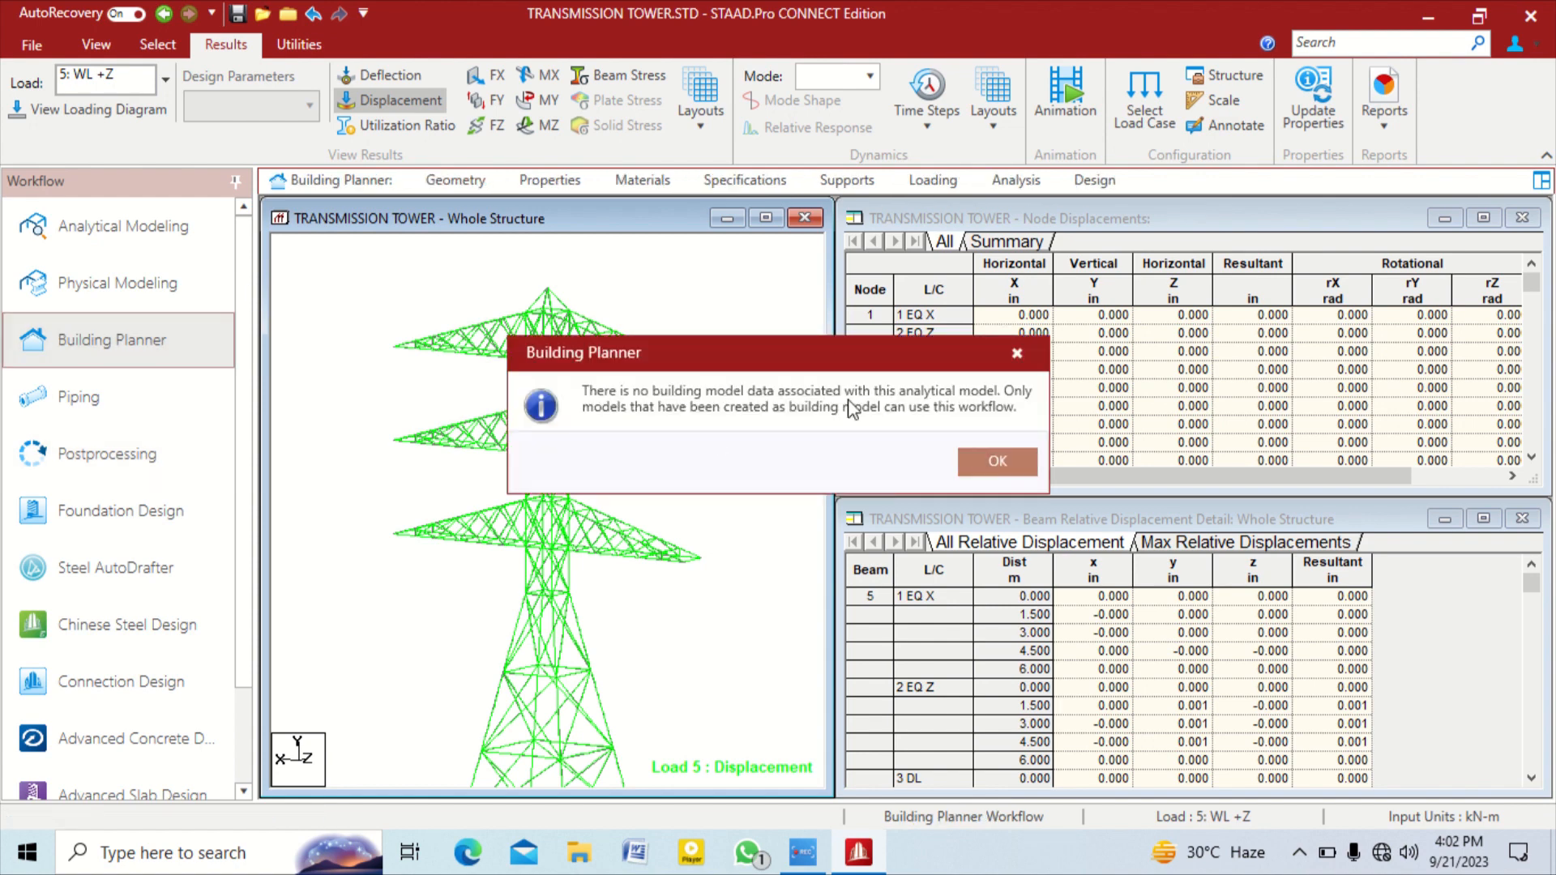
click(1001, 462)
click(123, 226)
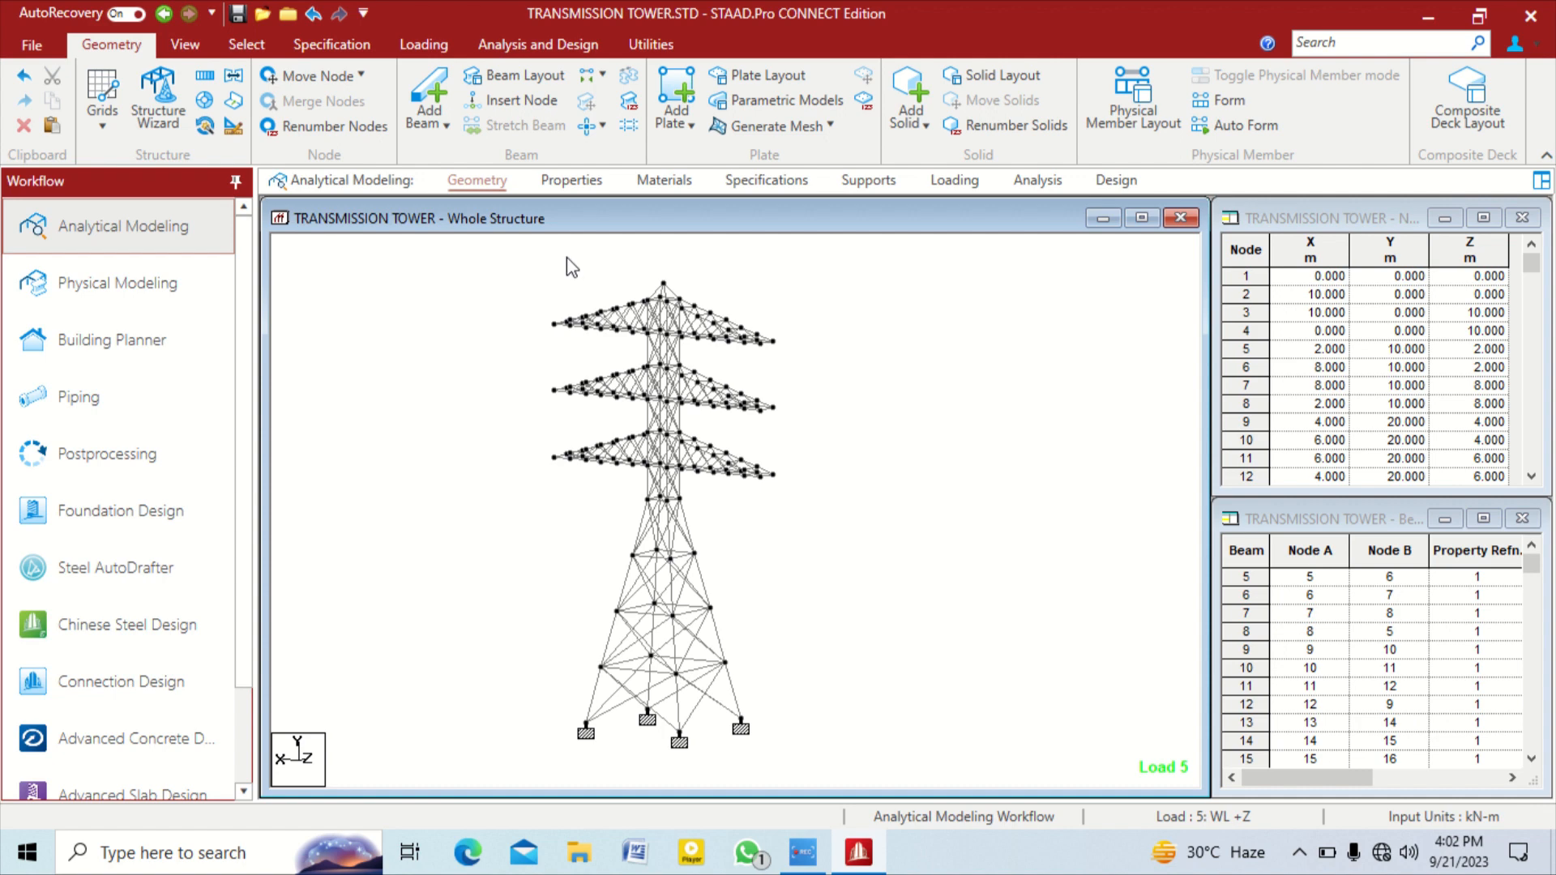
click(960, 176)
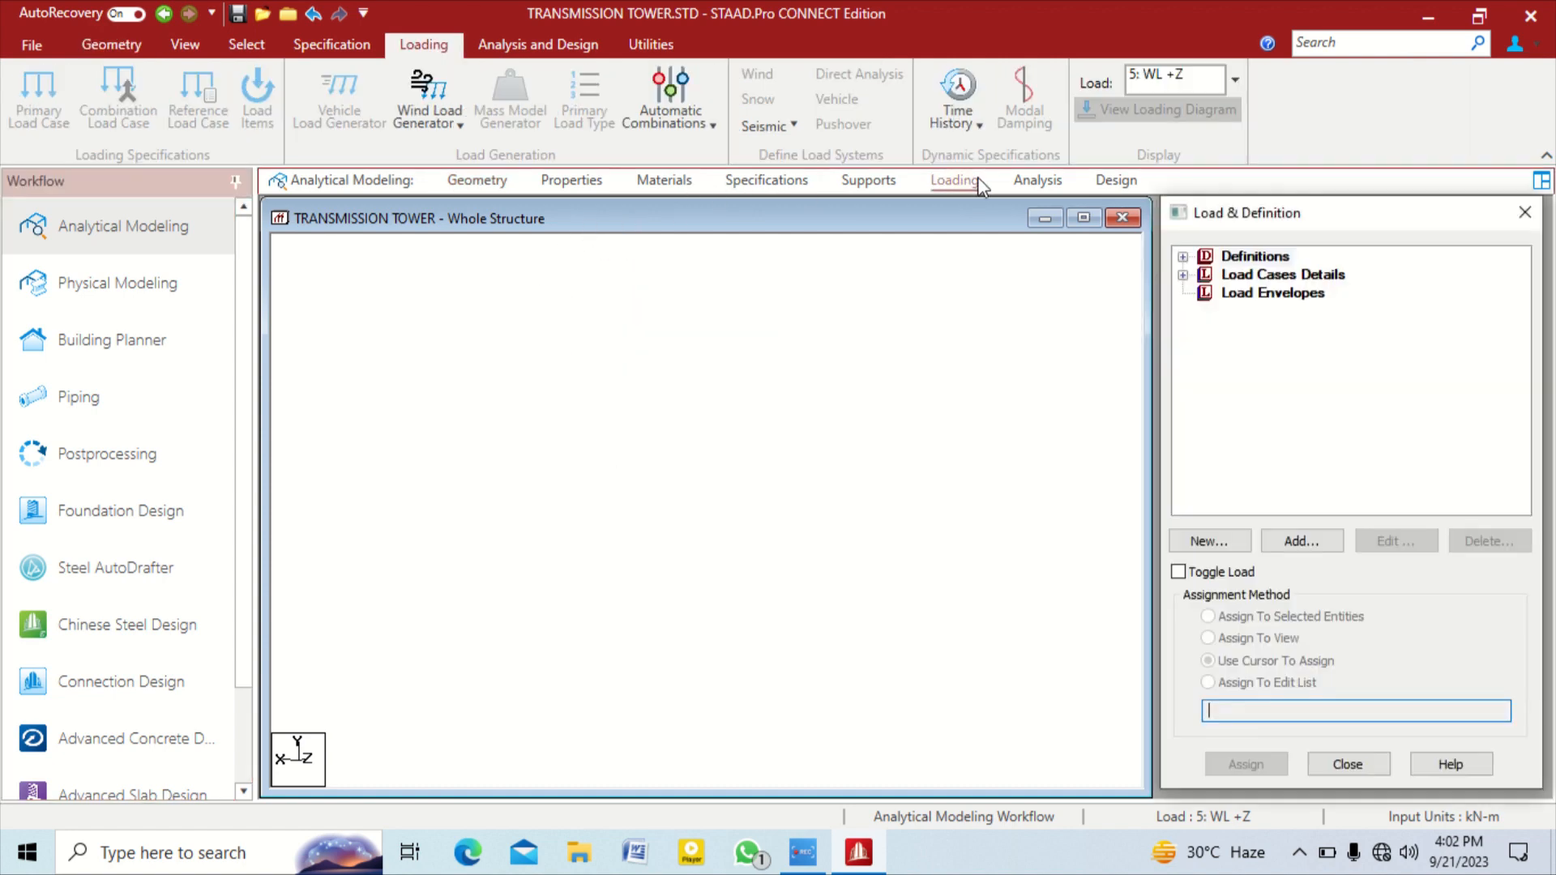
click(1183, 276)
click(1252, 330)
Add a Modal Calculation frequency item with Consider Missing Mass Mode to the DL load case, deleting the old result files
click(1295, 543)
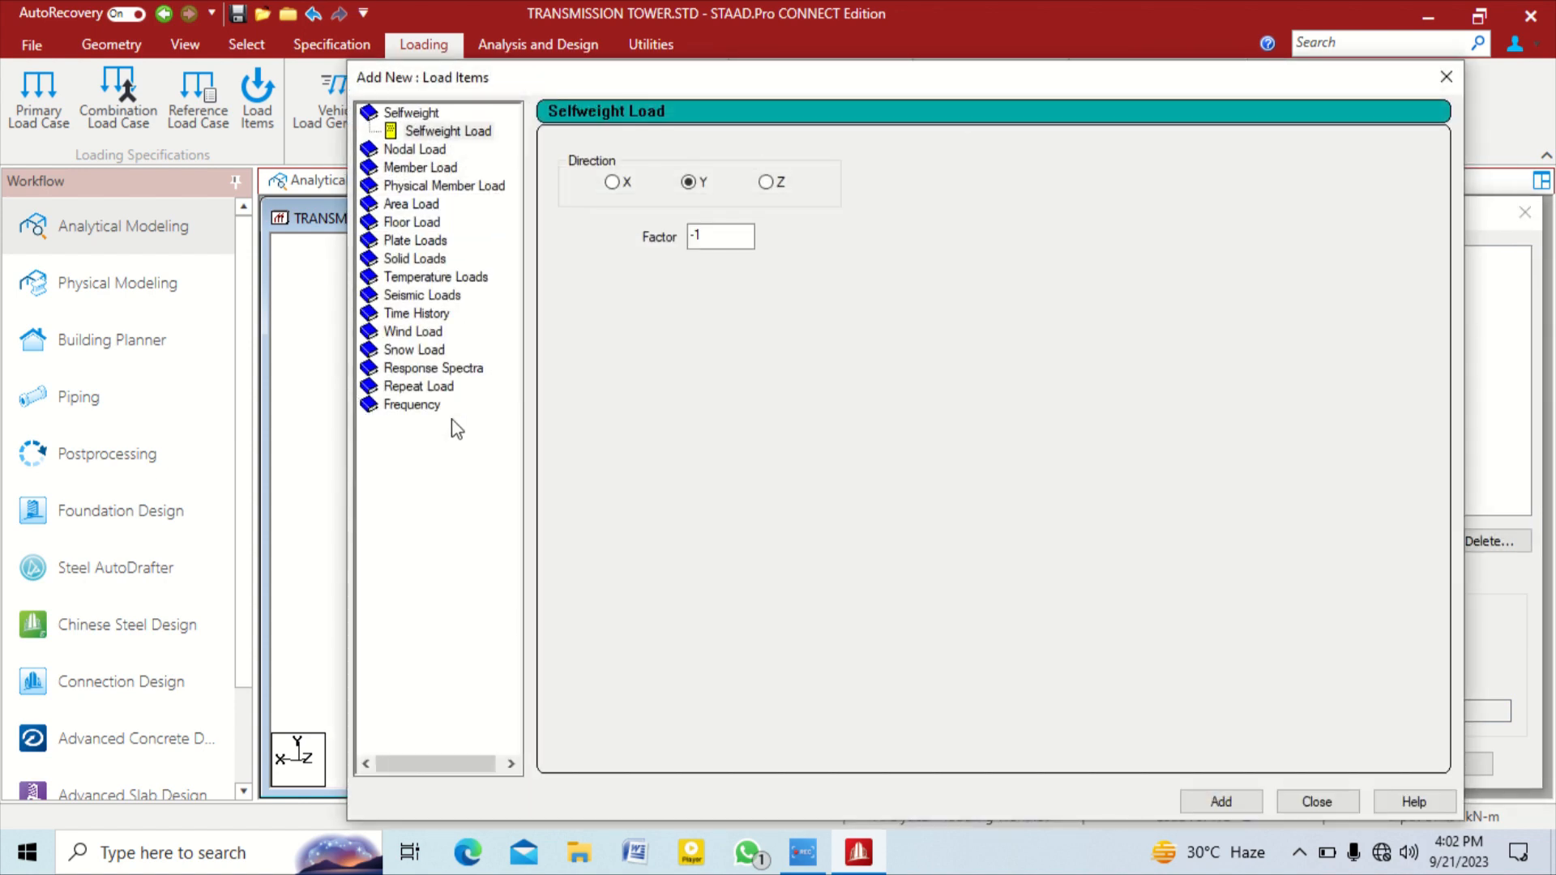
click(419, 409)
click(438, 424)
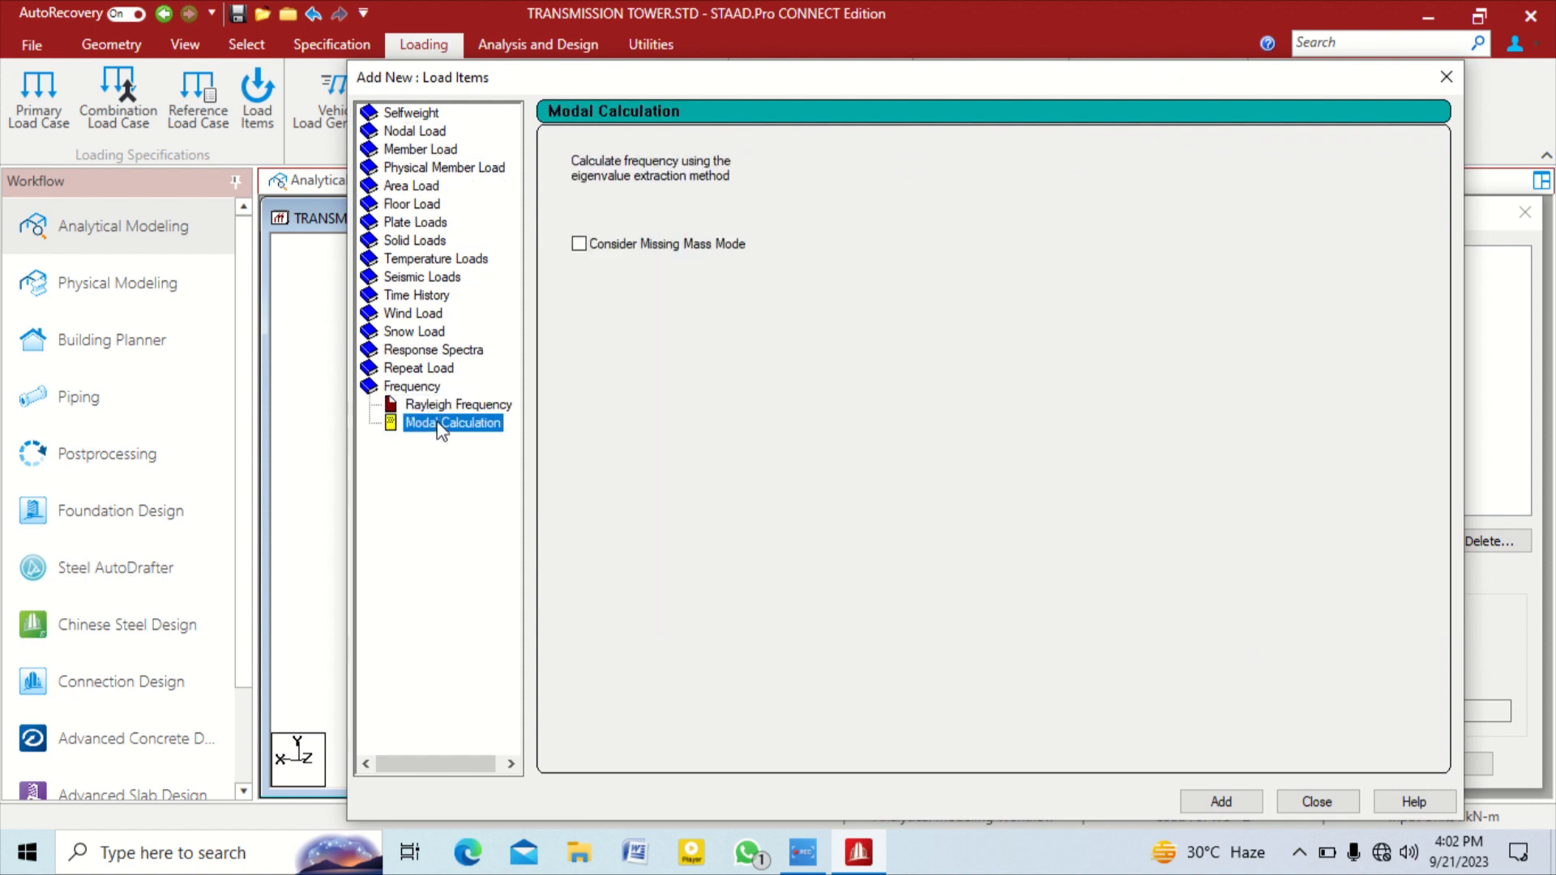
click(600, 251)
click(1220, 802)
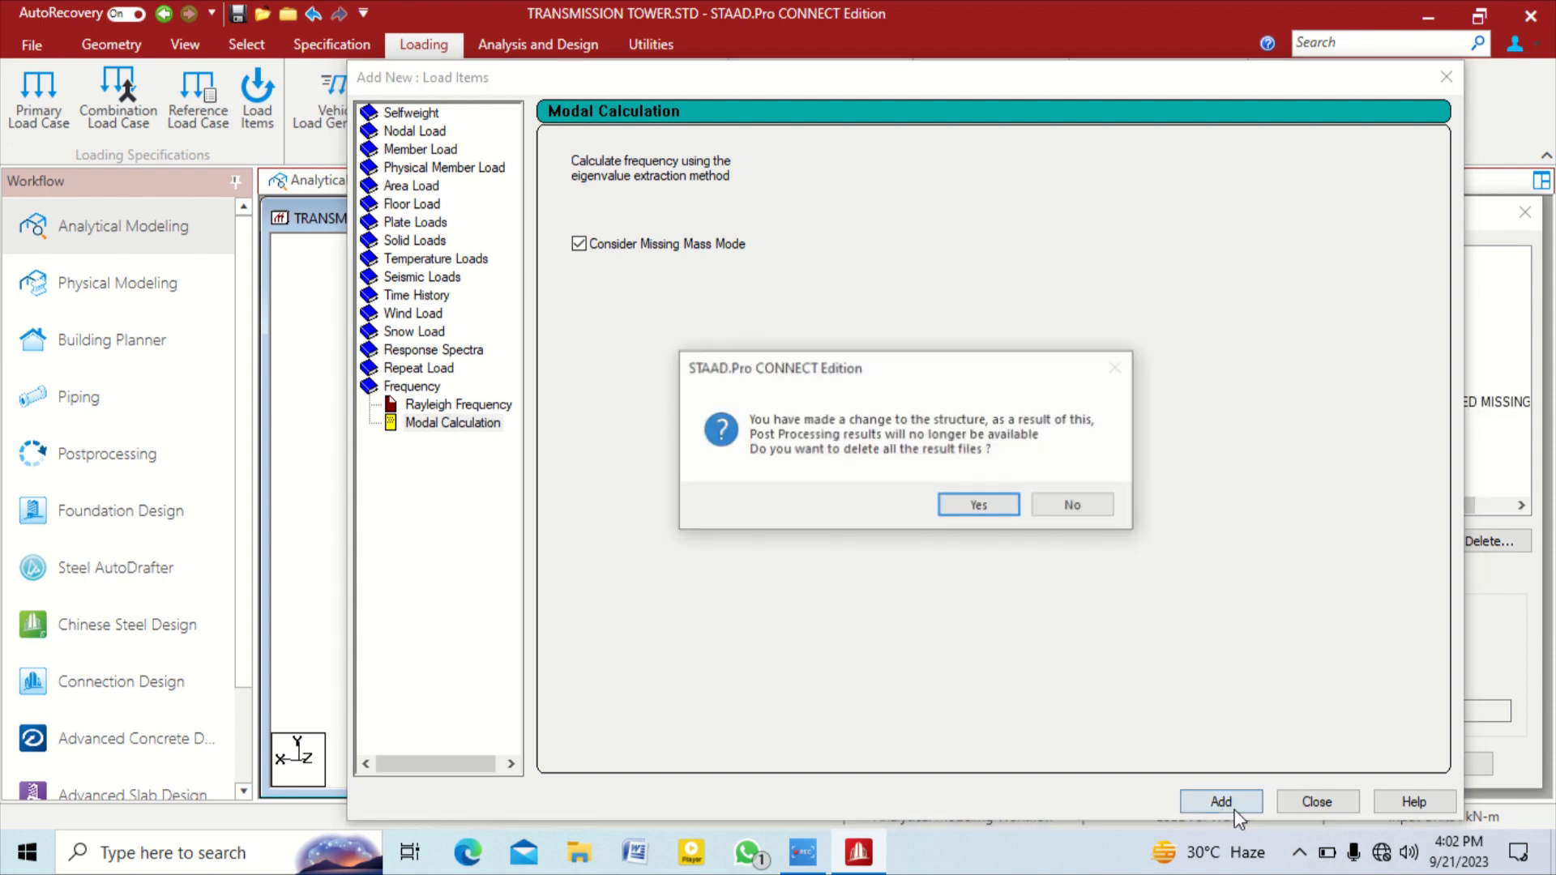
click(958, 506)
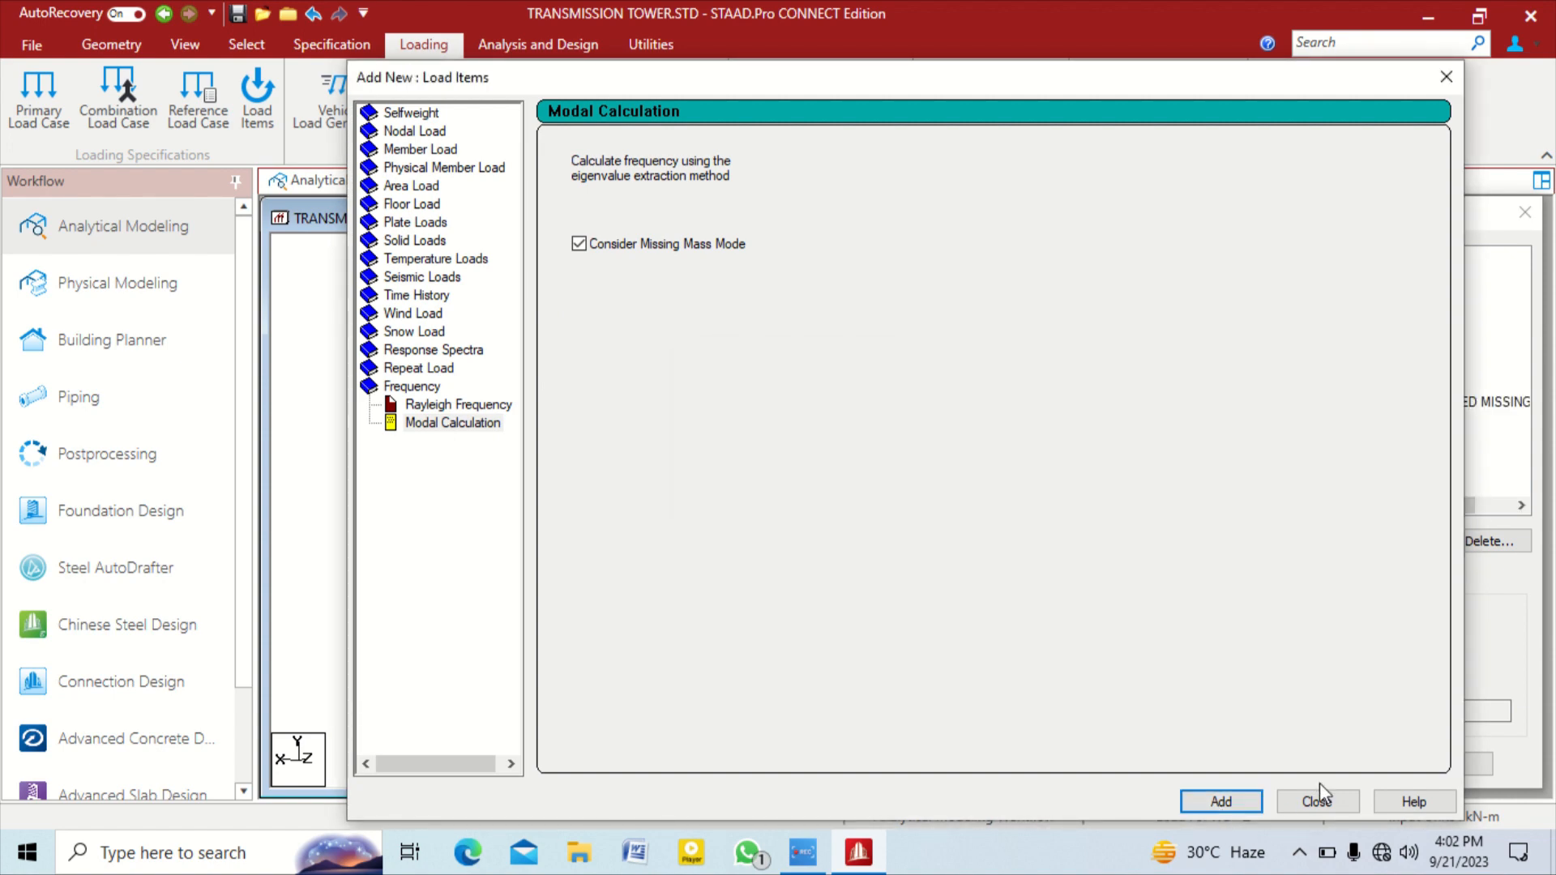
click(1316, 799)
click(1352, 404)
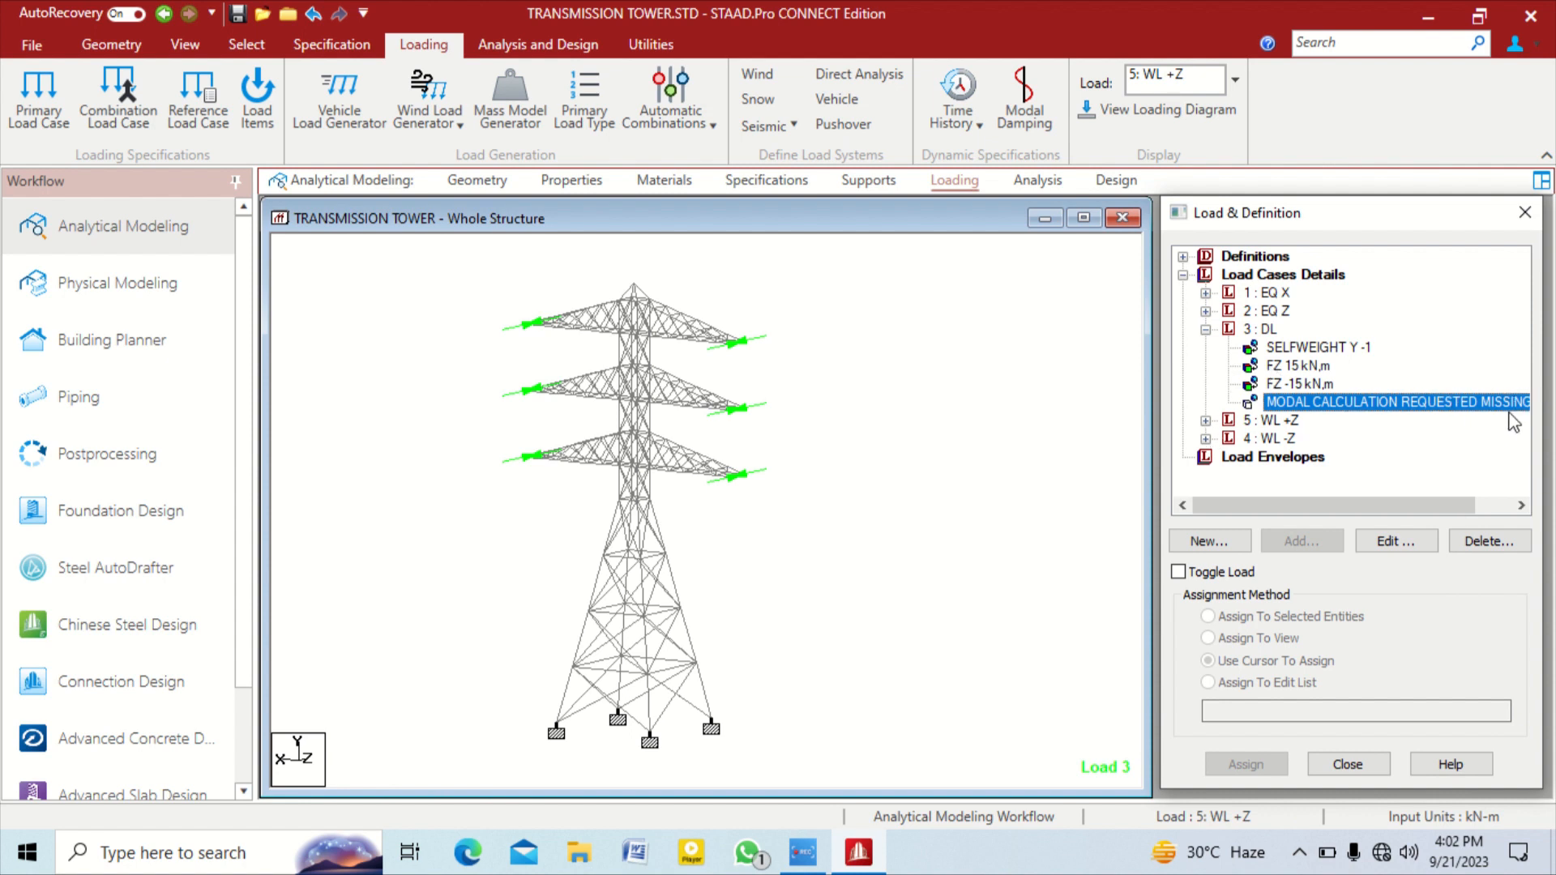
click(972, 494)
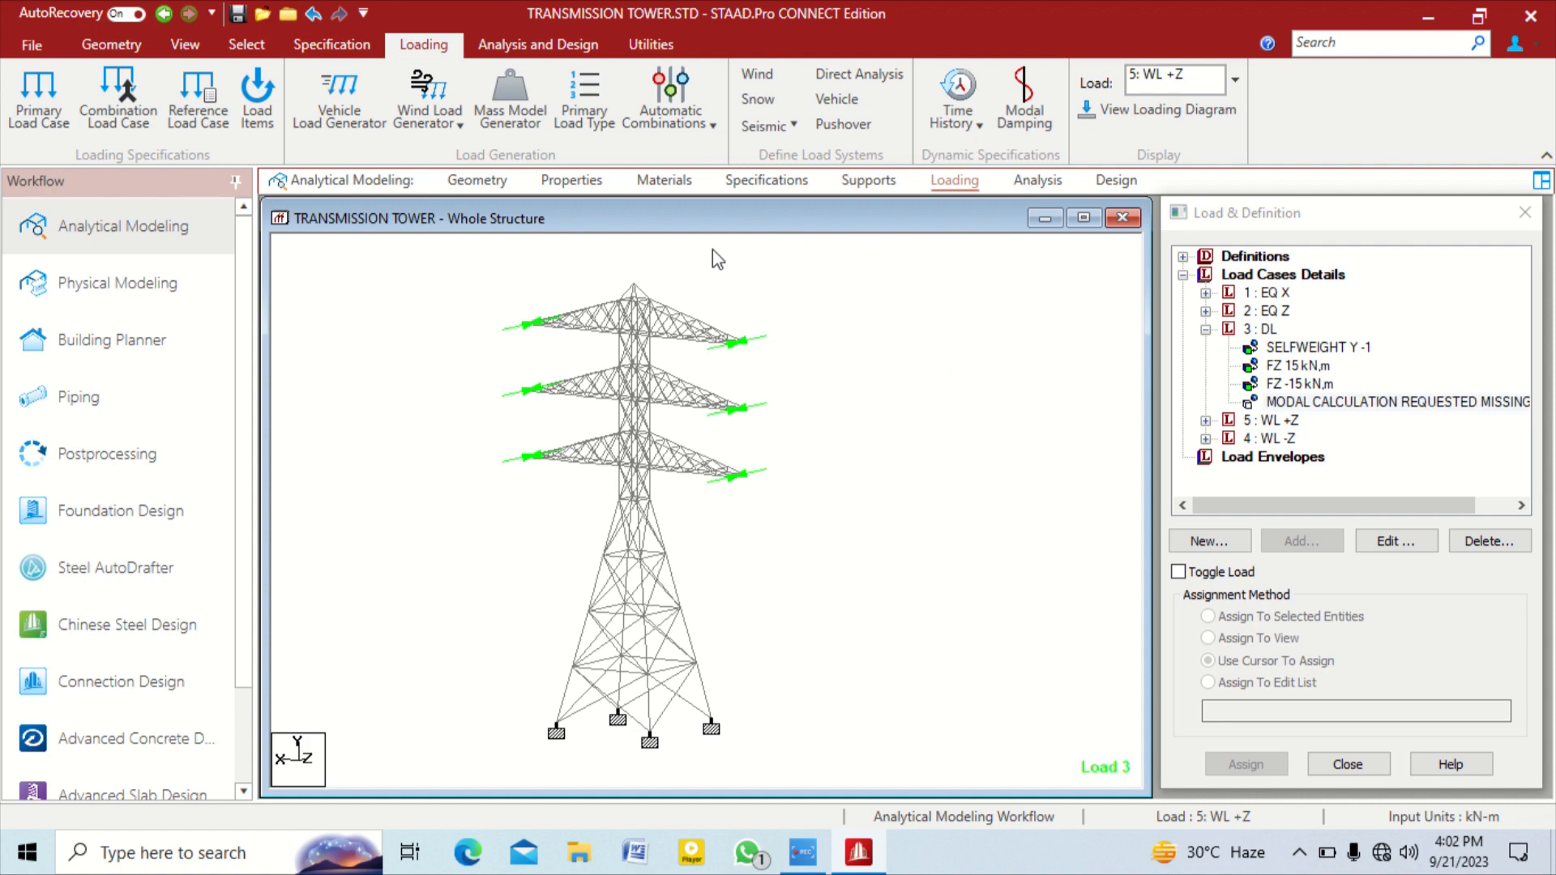
Rerun the analysis with the modal calculation and go to post-processing mode, accepting the results setup
click(174, 454)
click(905, 461)
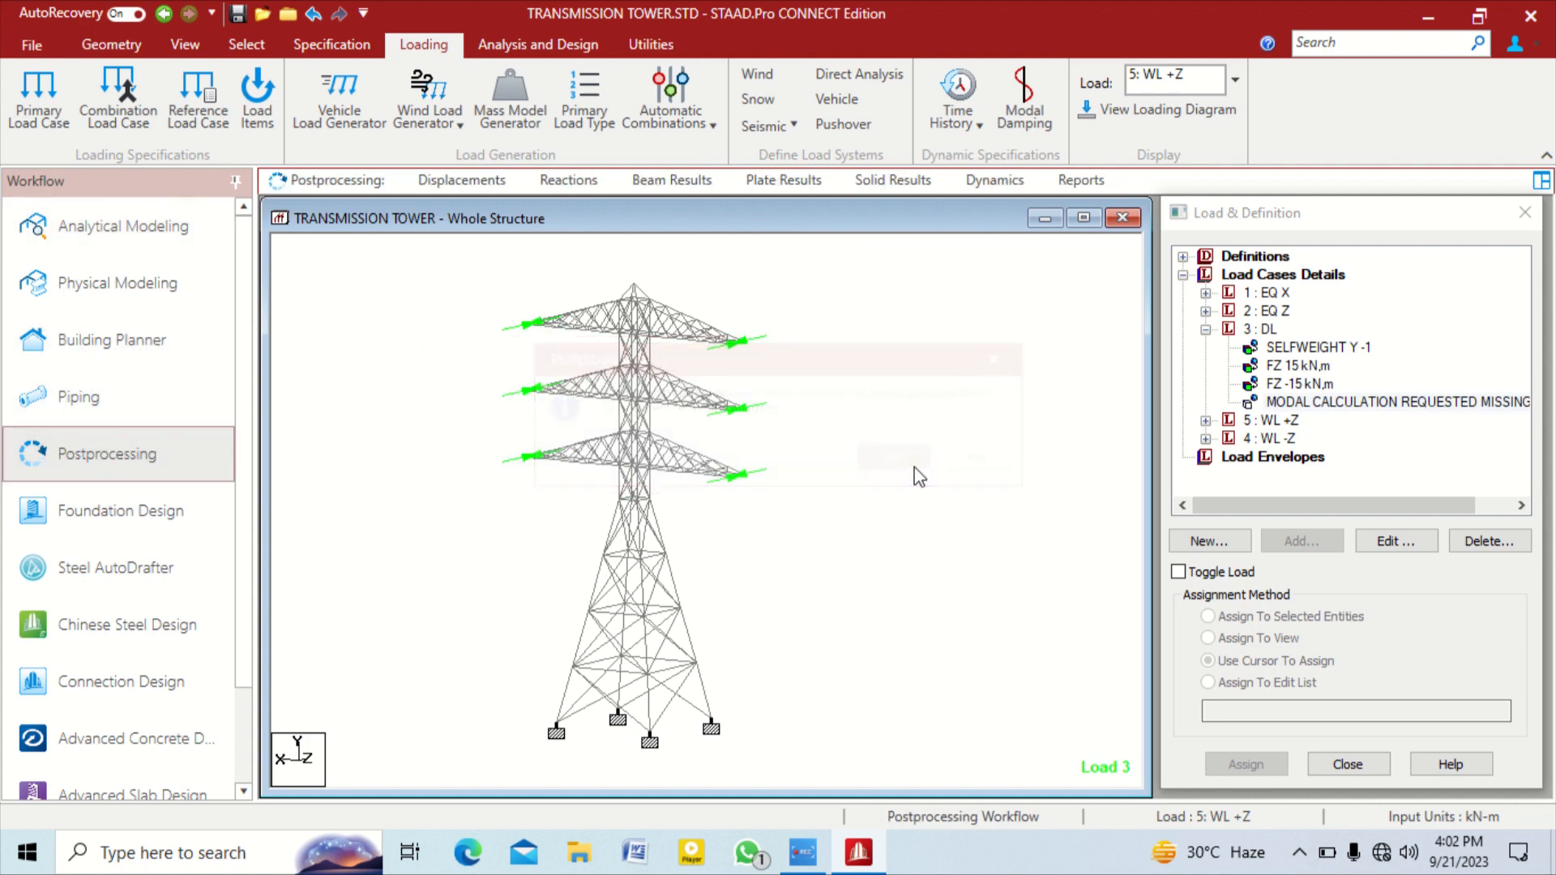
click(765, 538)
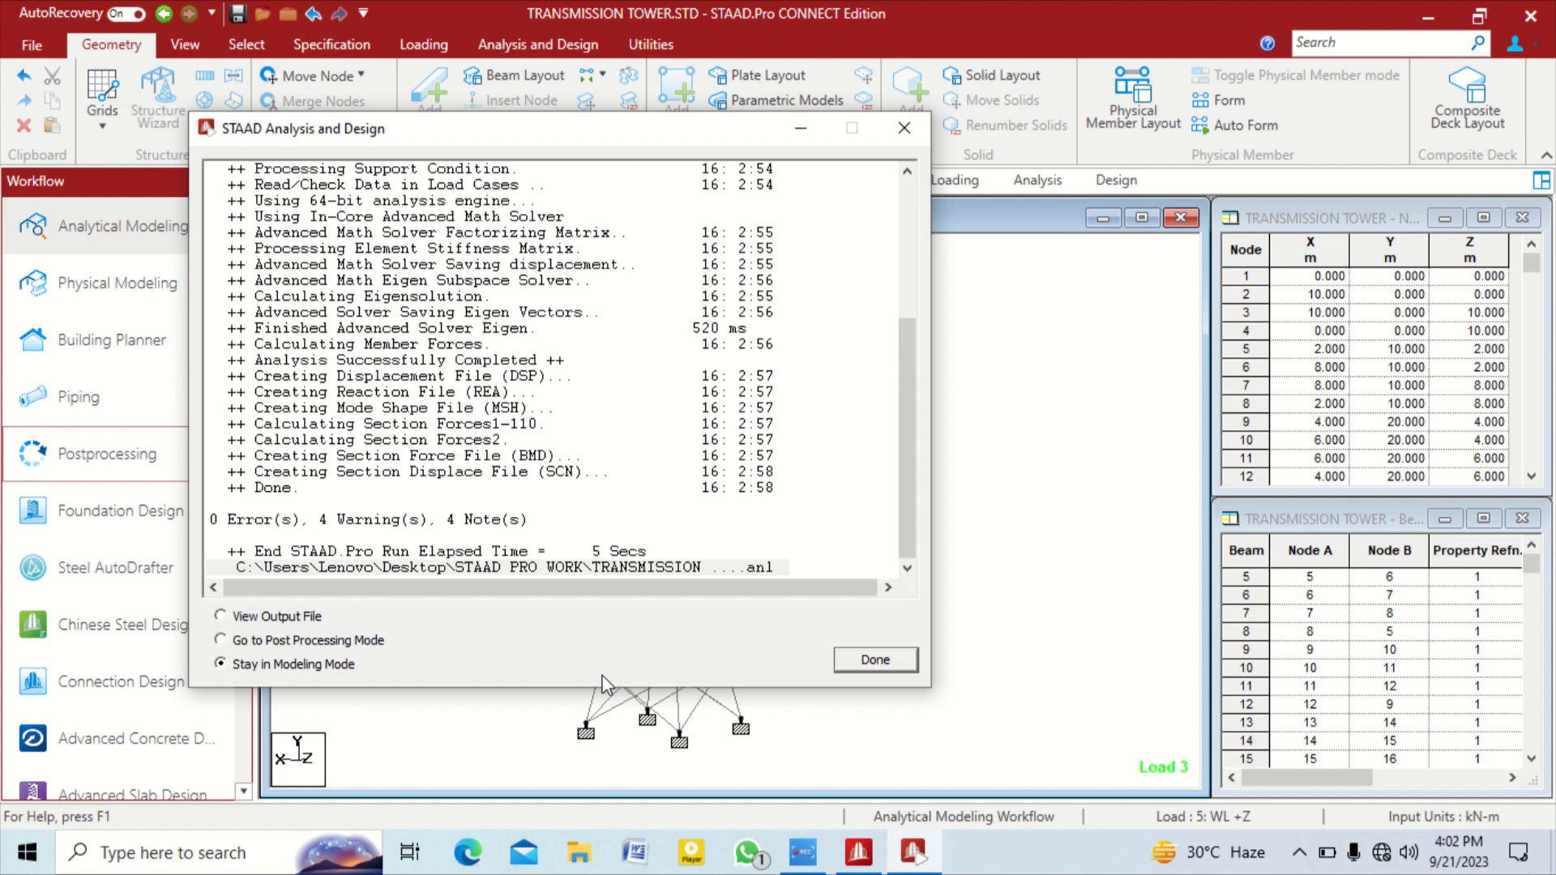
click(362, 641)
click(871, 652)
click(827, 600)
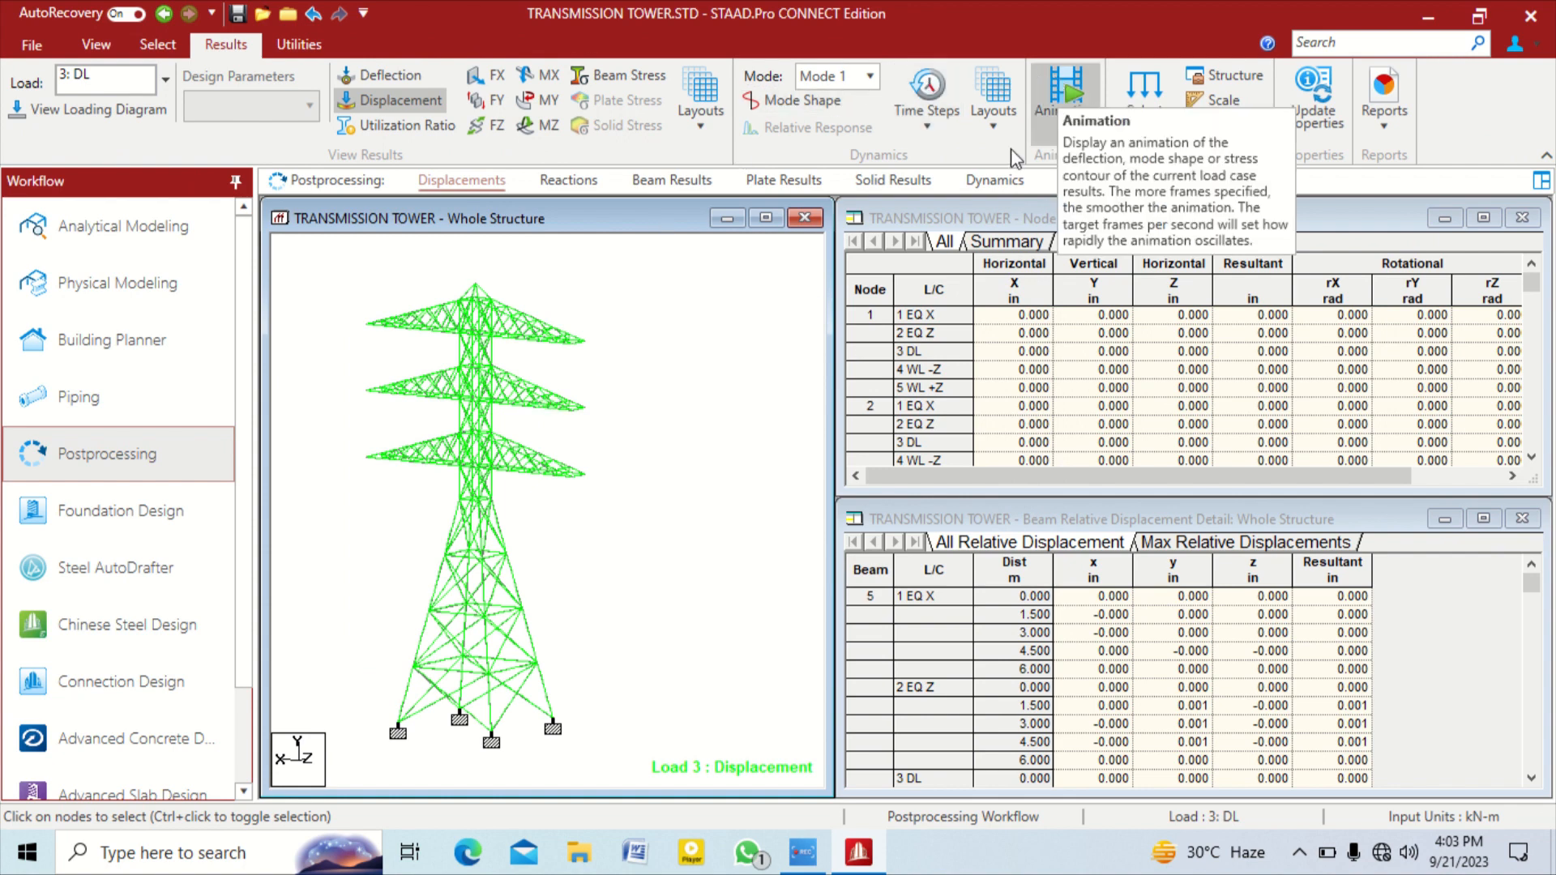
Animate the tower's mode shape under DL, using the Mode diagram type with 7 extra frames and a target of 16 FPS
click(1068, 100)
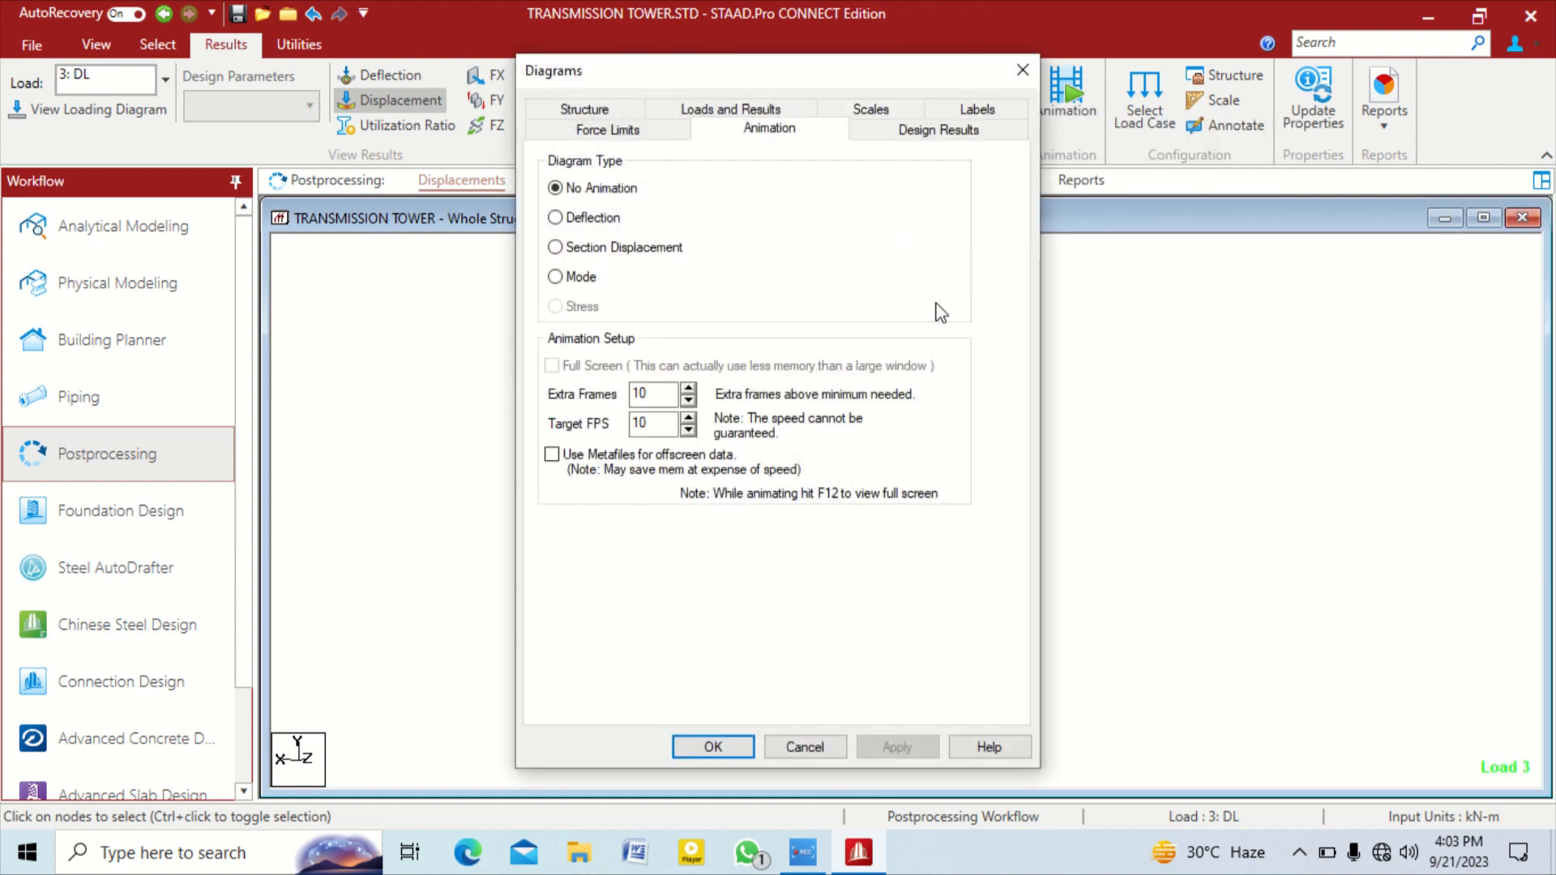
click(555, 277)
click(688, 403)
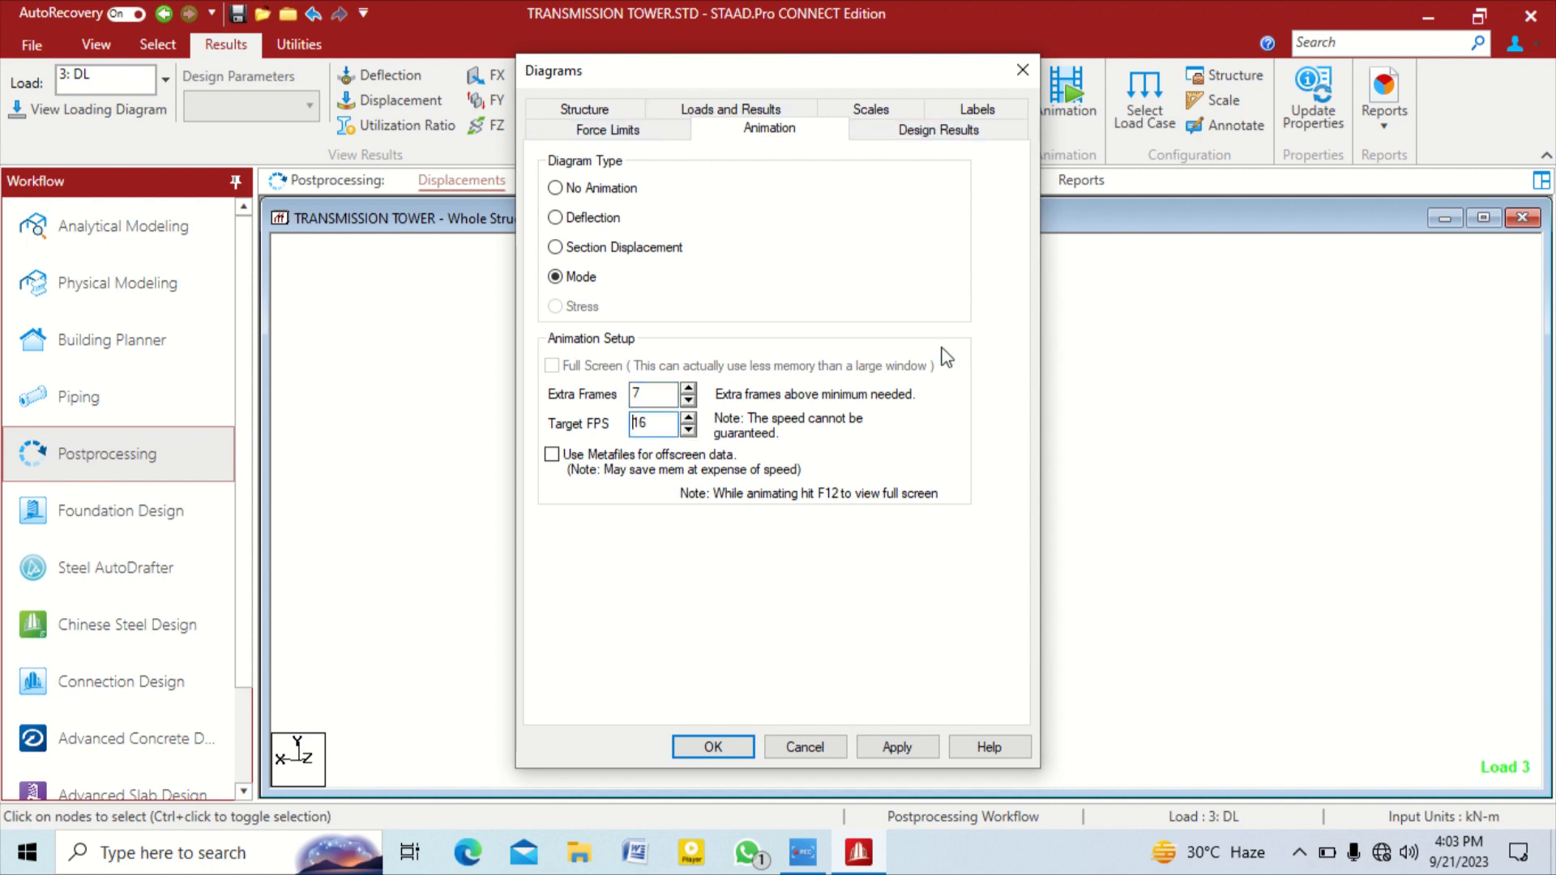
click(897, 747)
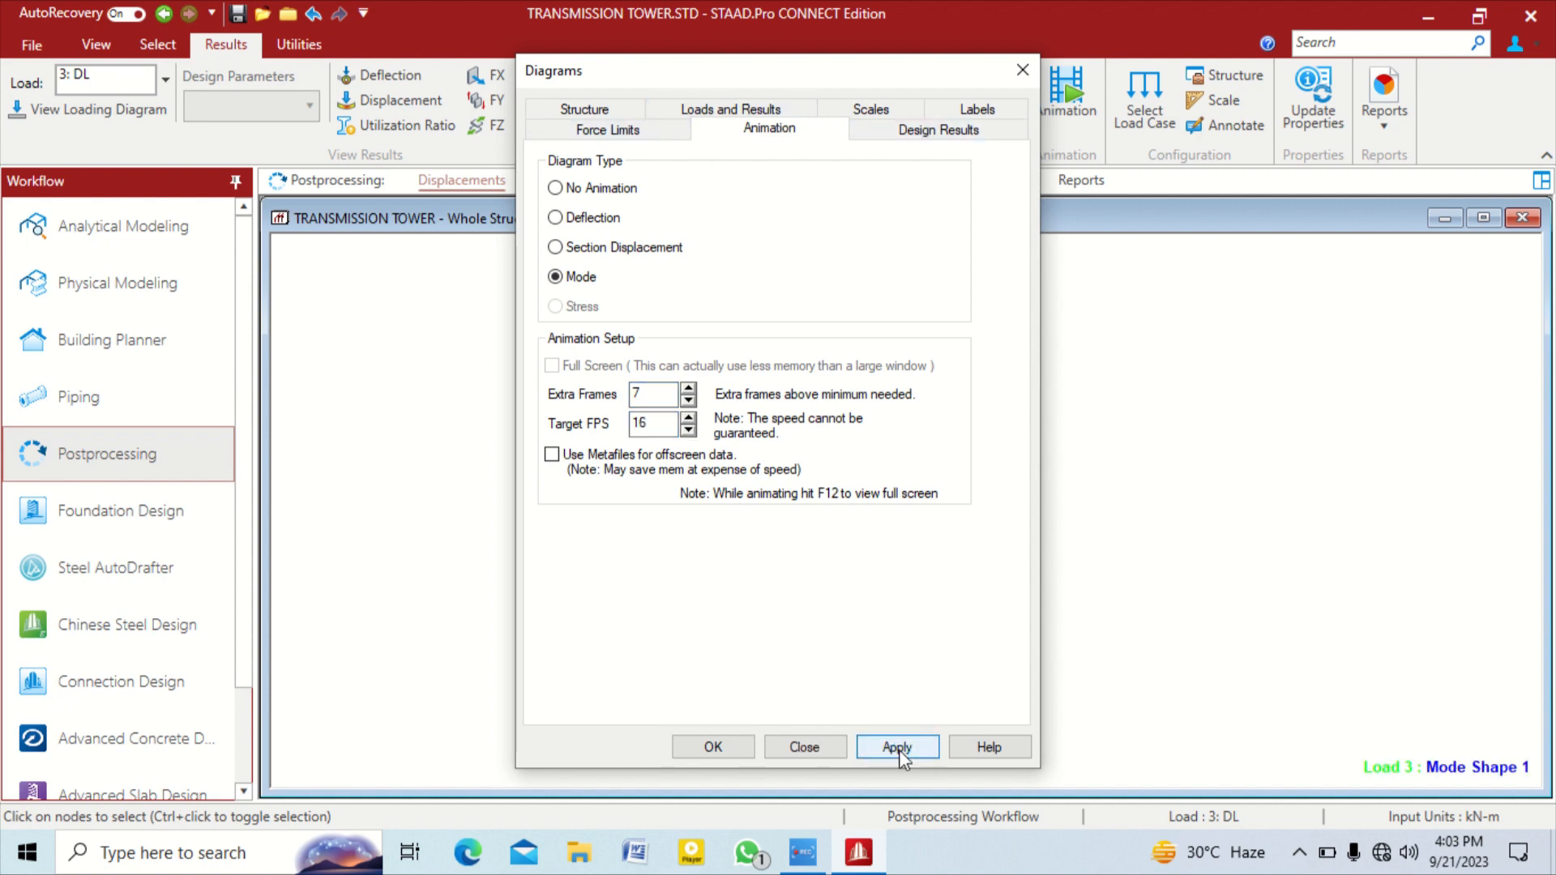
click(704, 744)
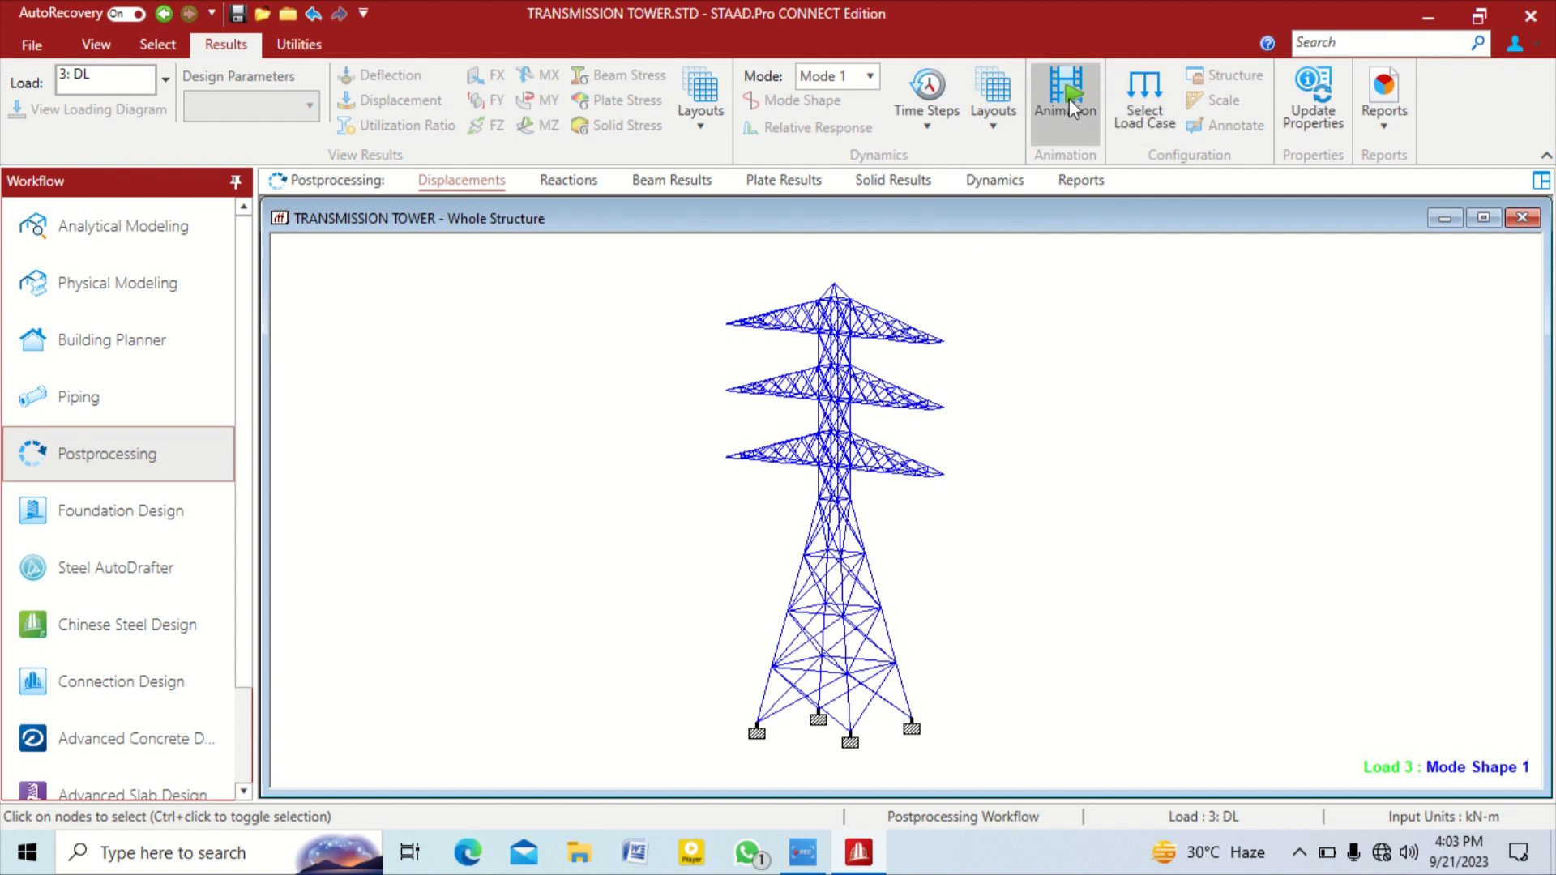
Examine the animated shapes of modes 2, 3, 4 and 5 one after another
click(872, 76)
click(839, 112)
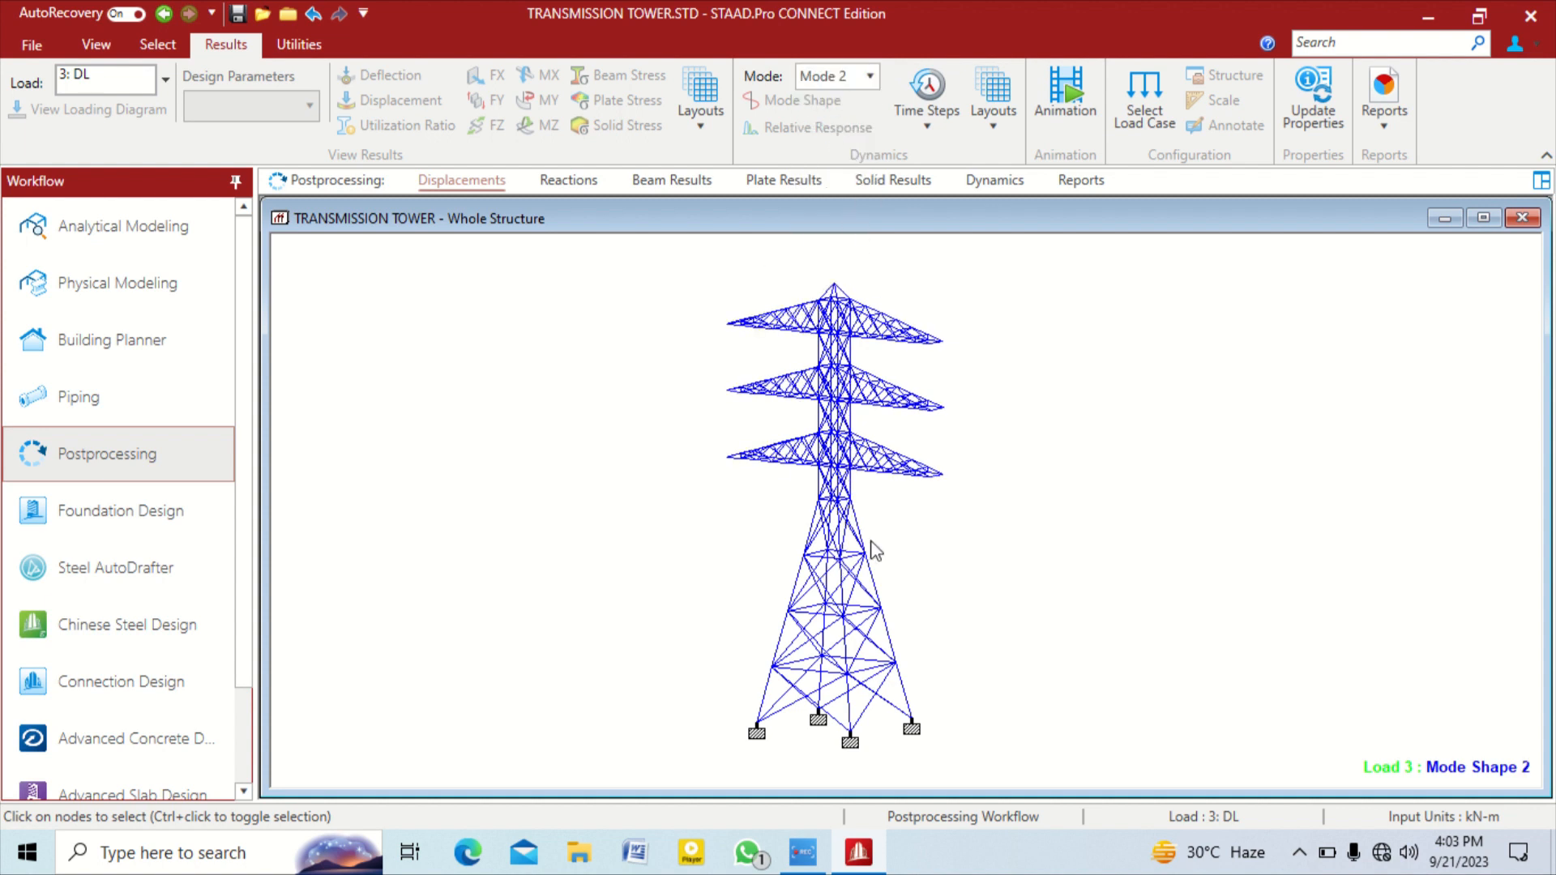
click(849, 76)
click(850, 147)
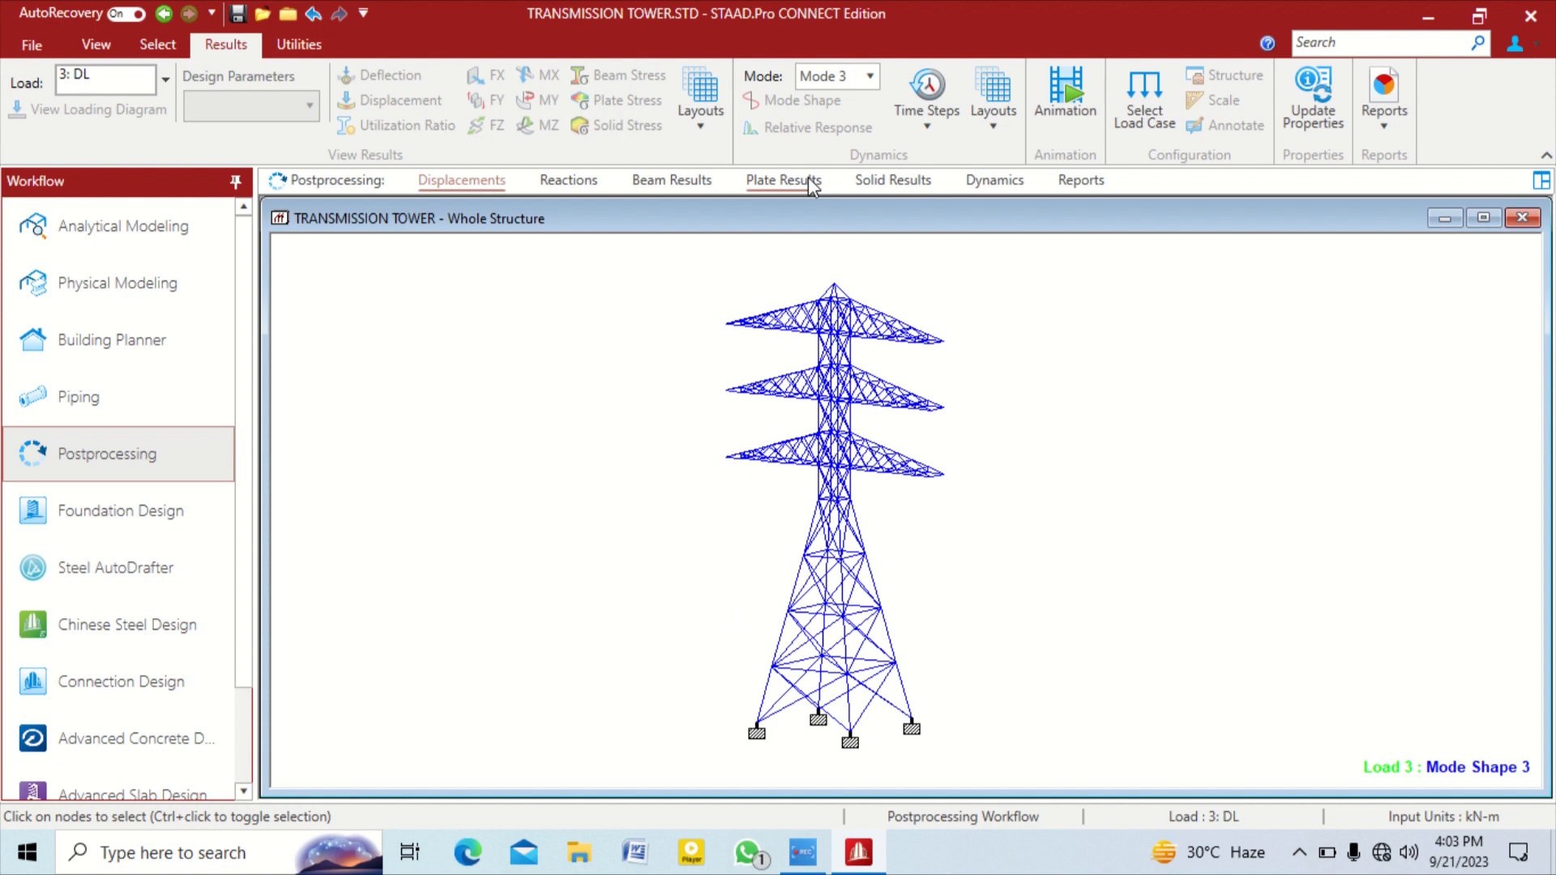
click(834, 75)
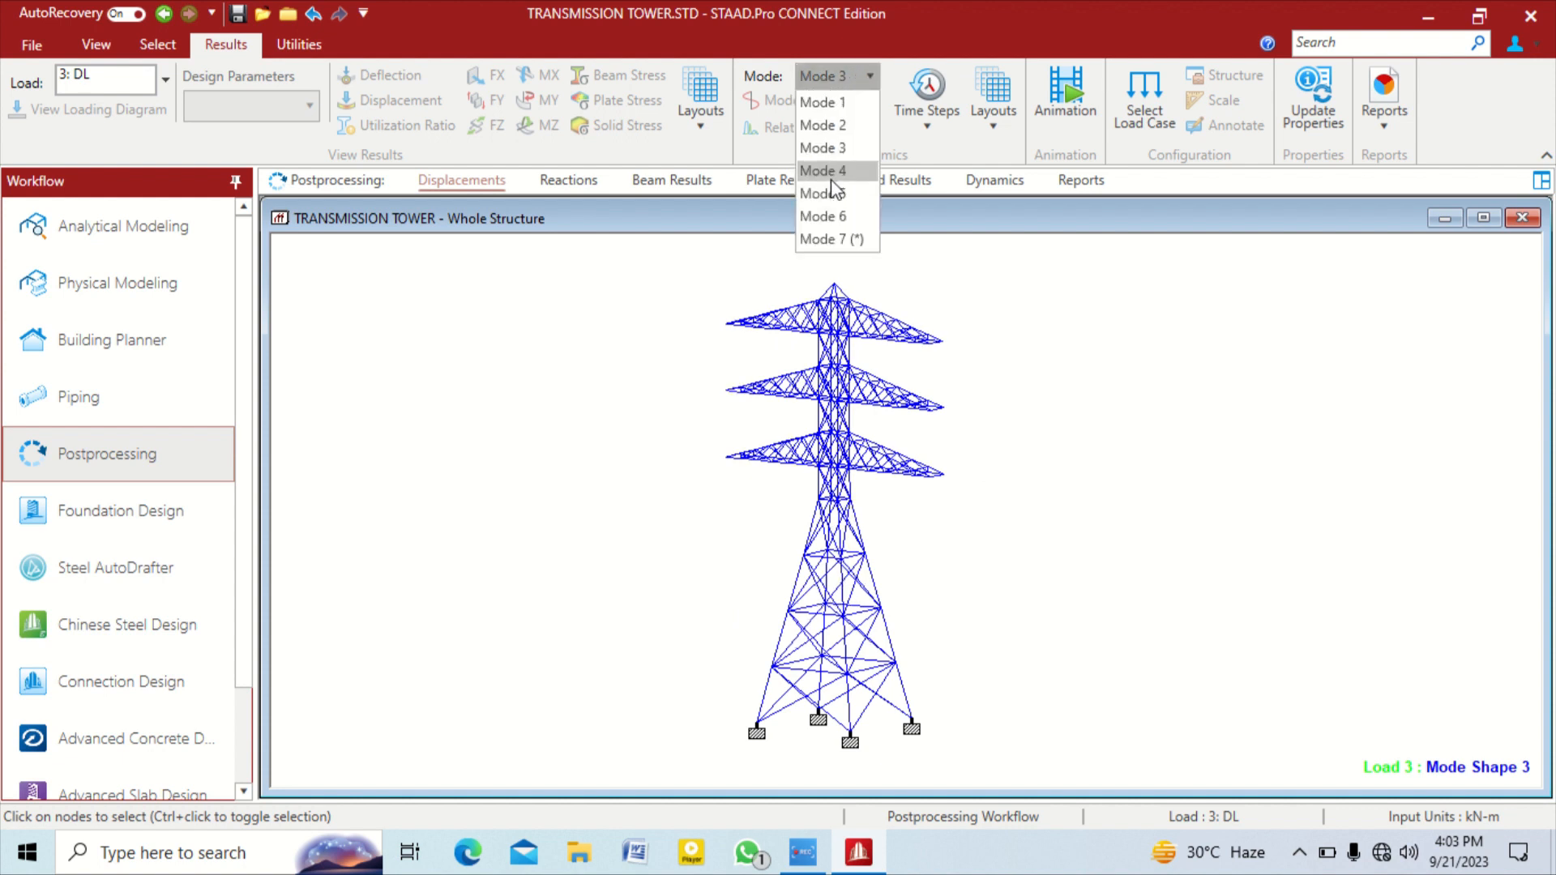
click(825, 167)
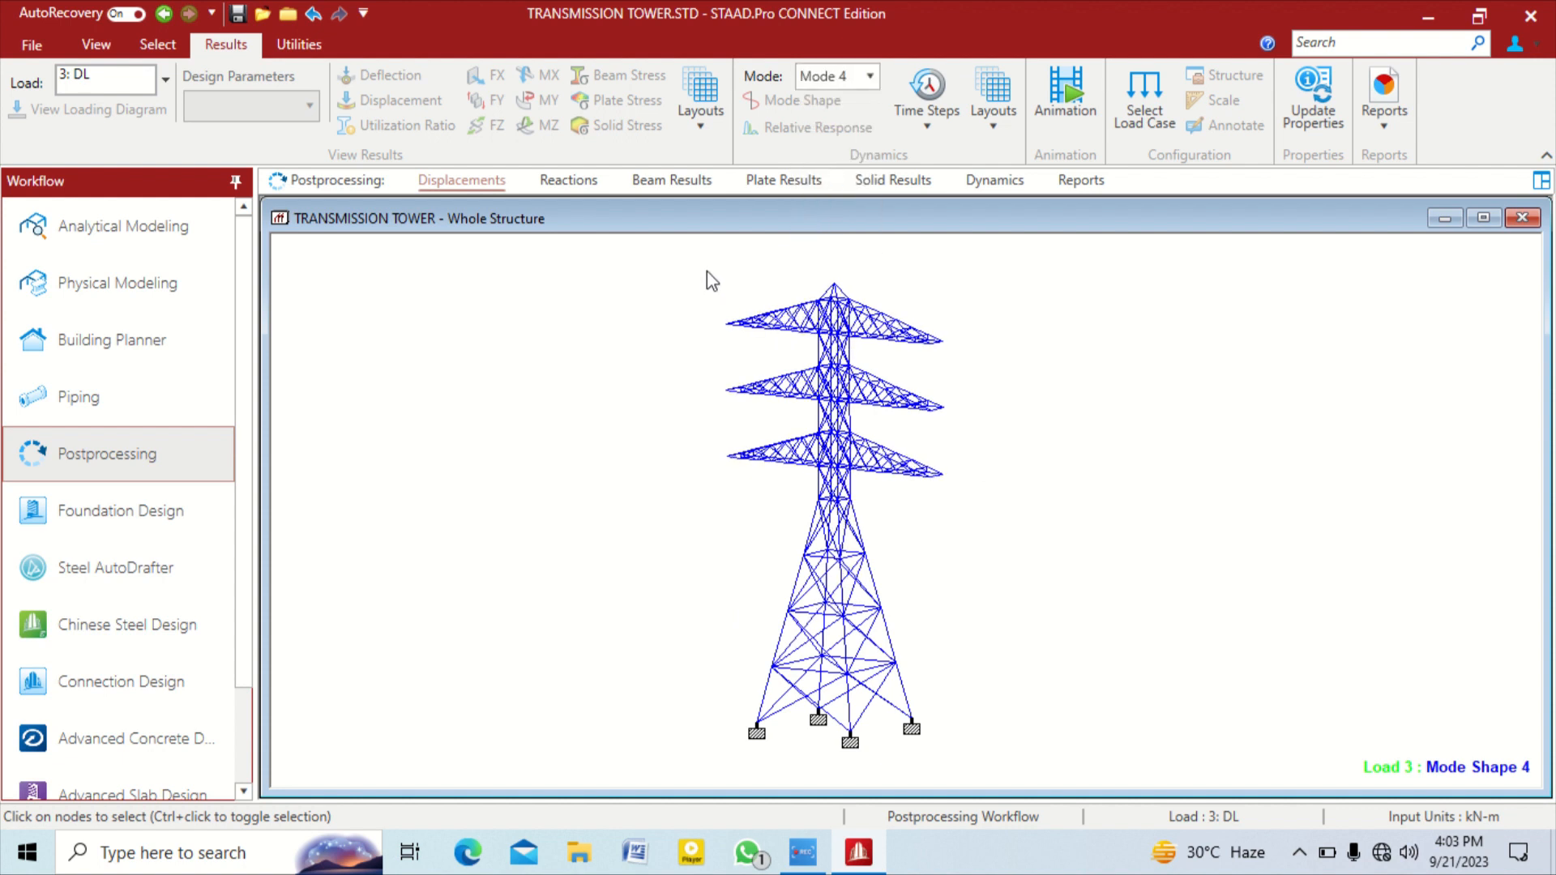
click(854, 78)
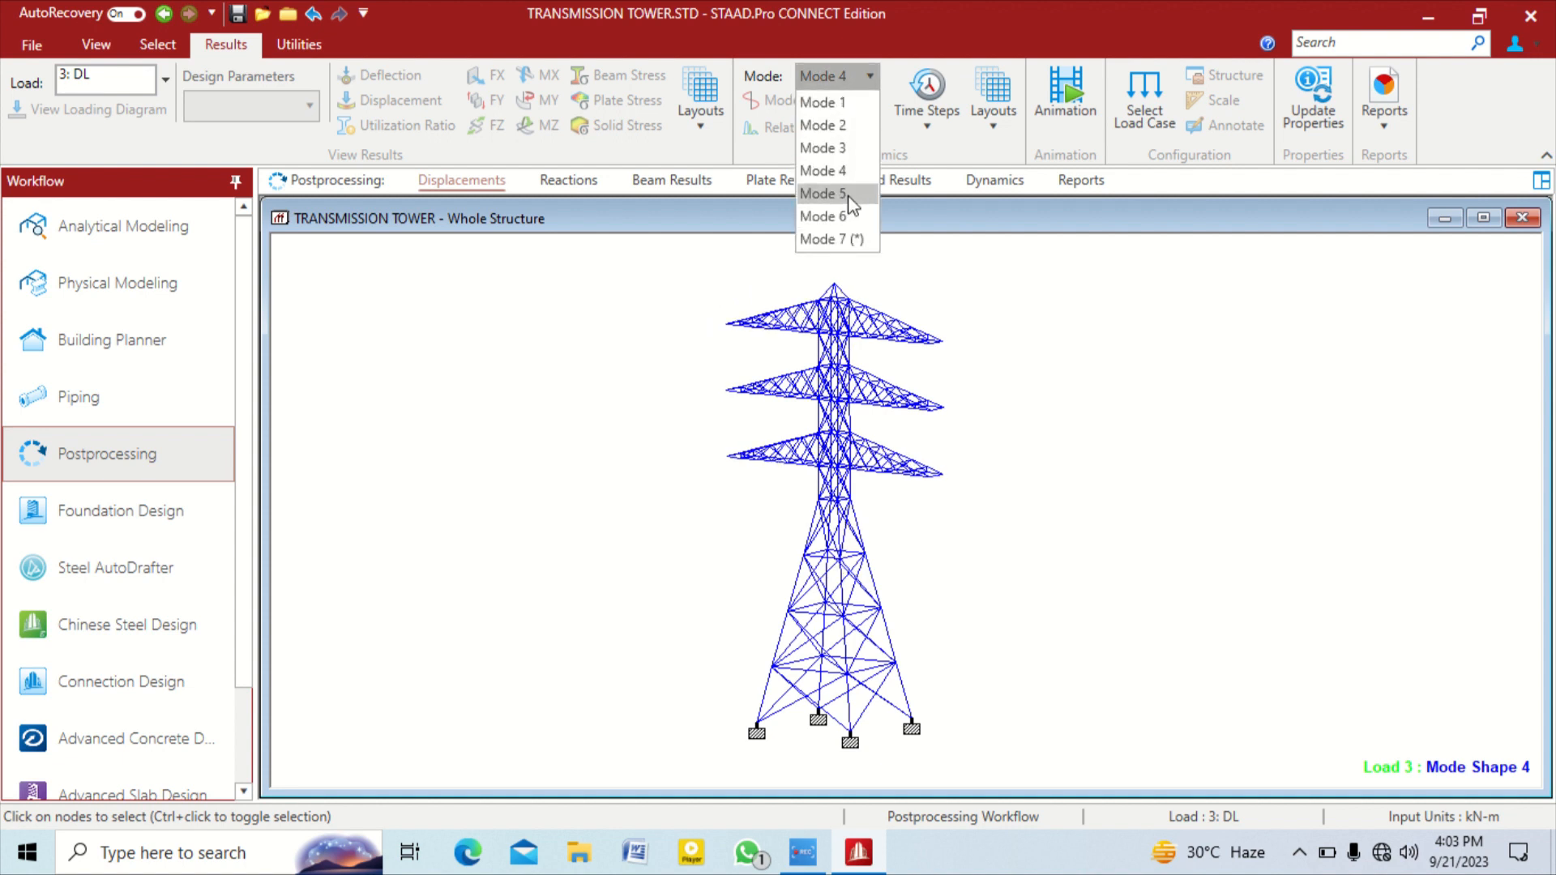
click(843, 196)
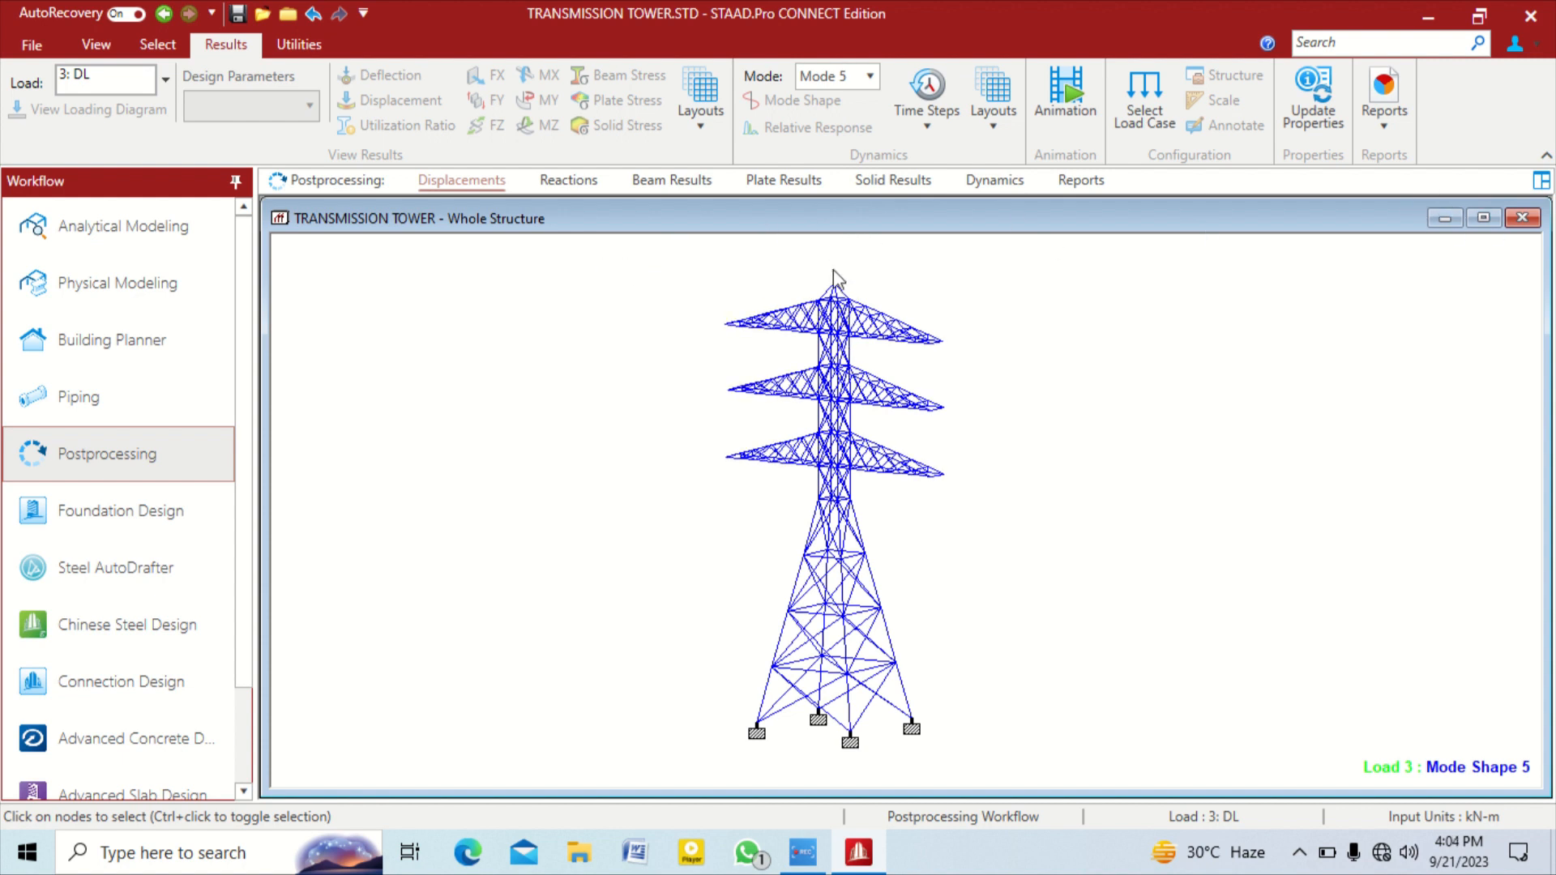
Return to analytical modeling, open the steel design for the whole structure and set its current code to IS800 2007 LSD
click(167, 245)
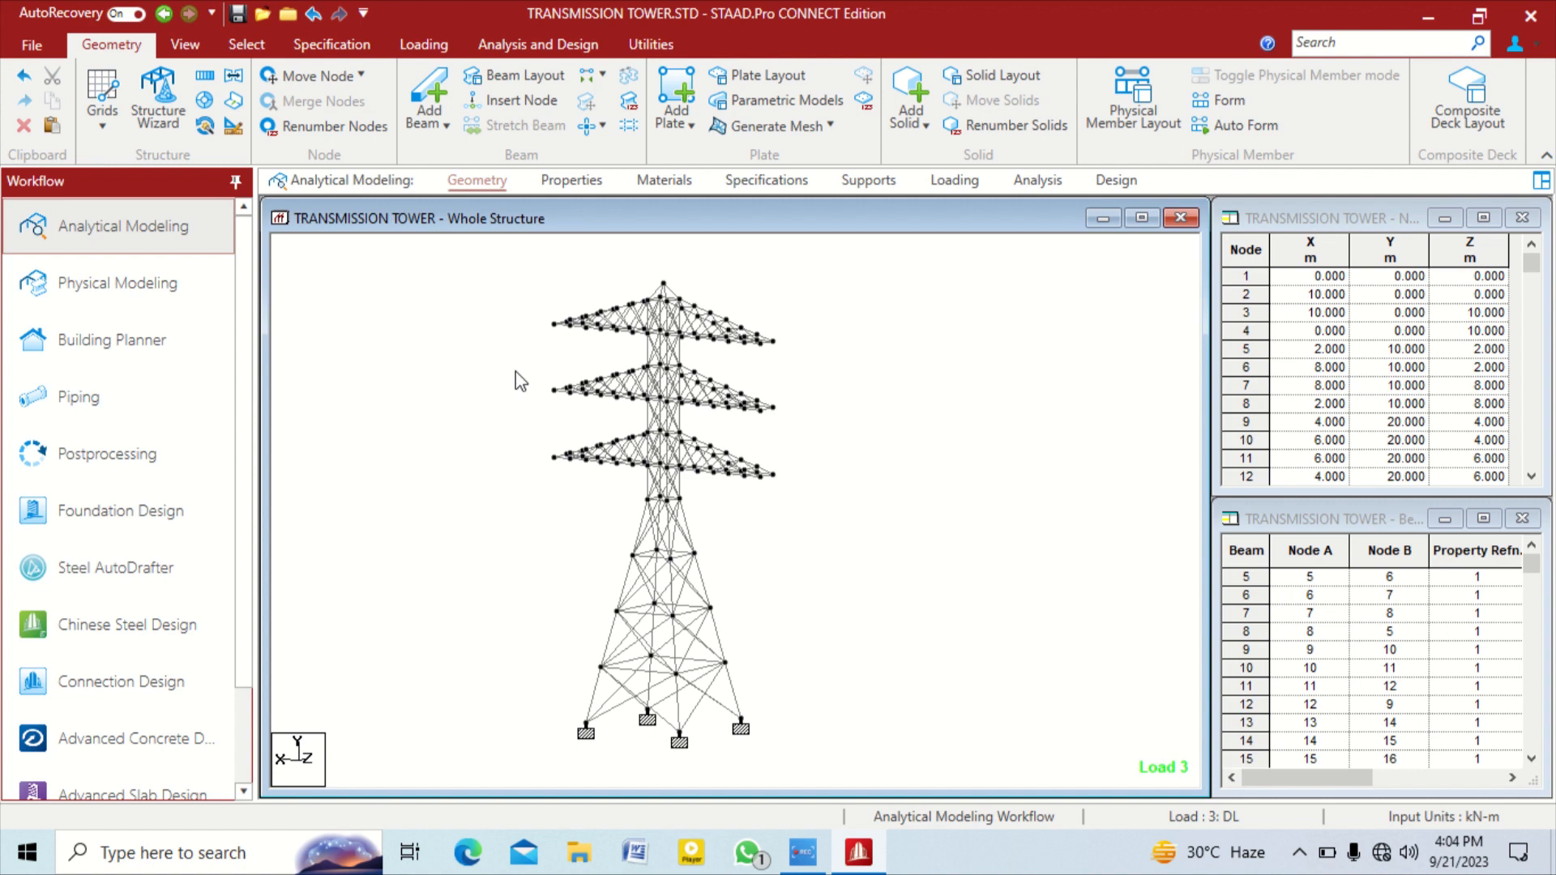
click(1116, 180)
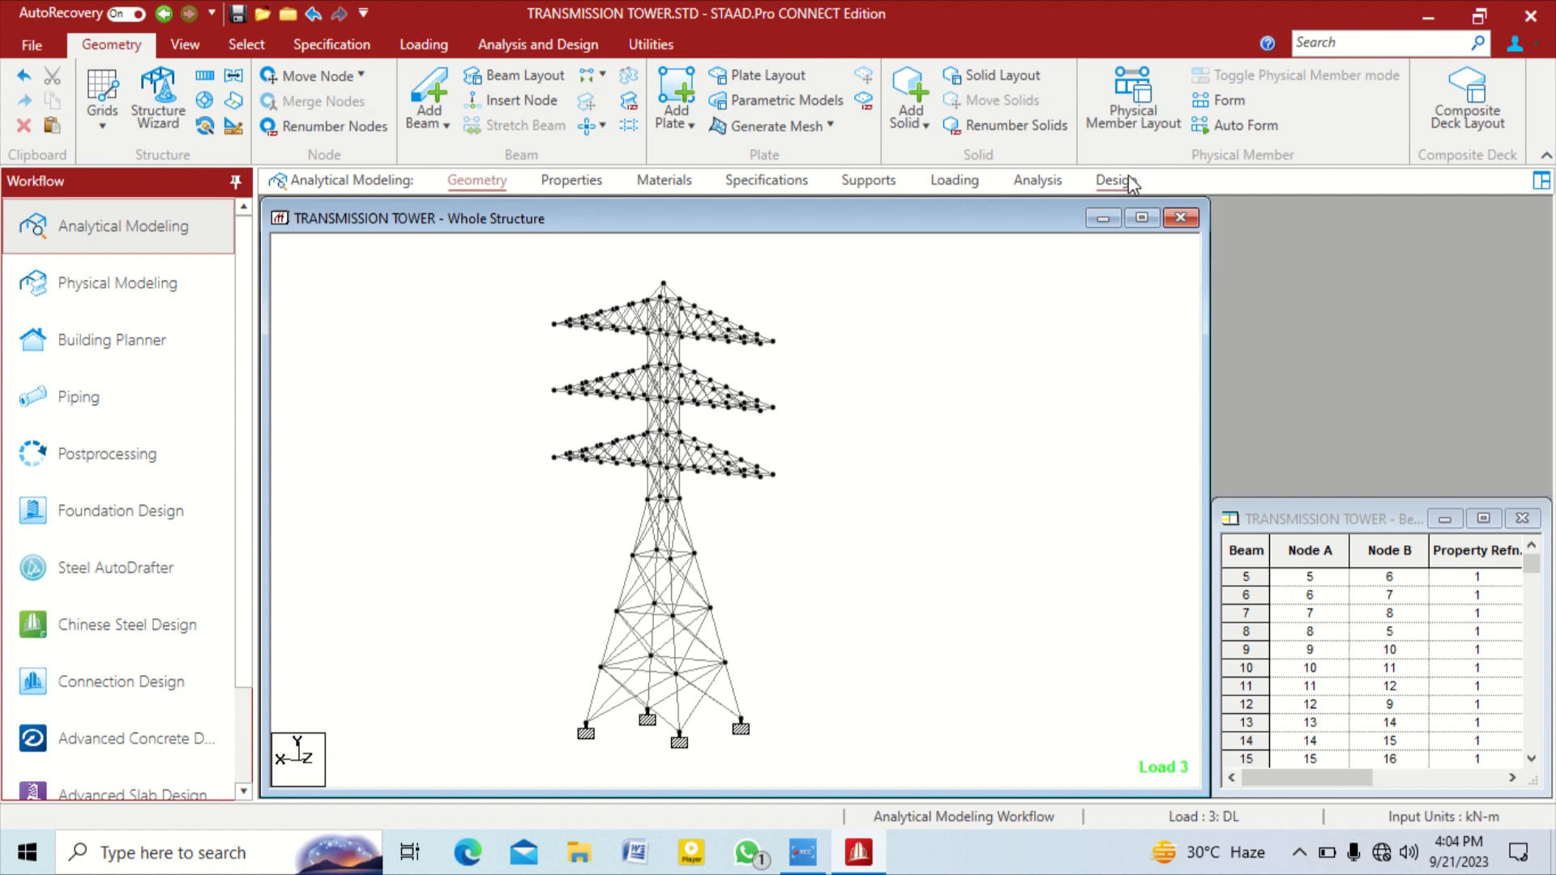
click(1016, 326)
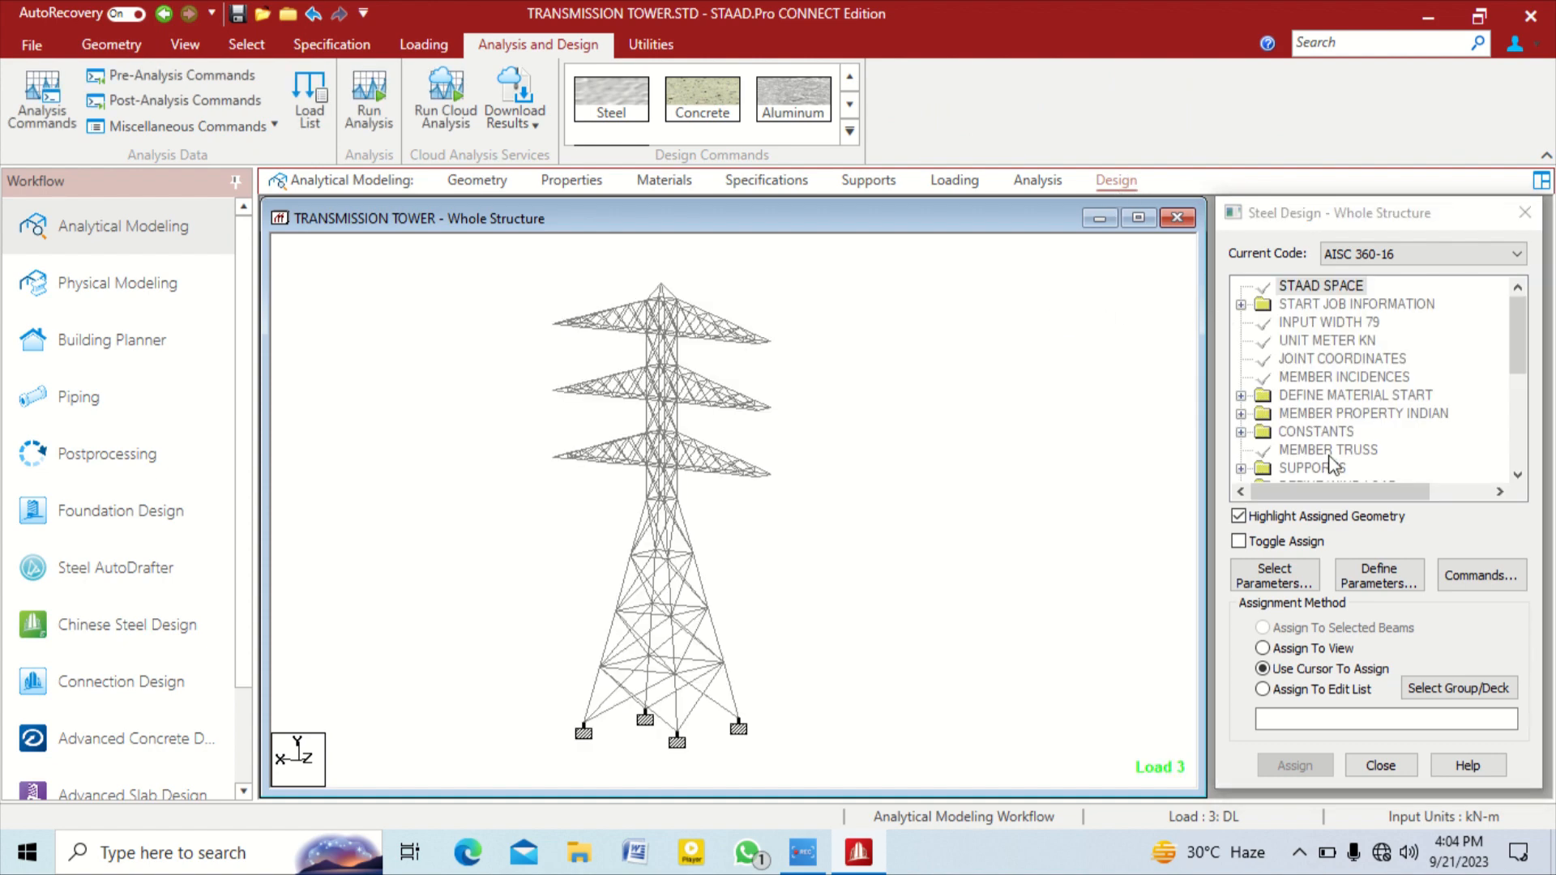
click(611, 101)
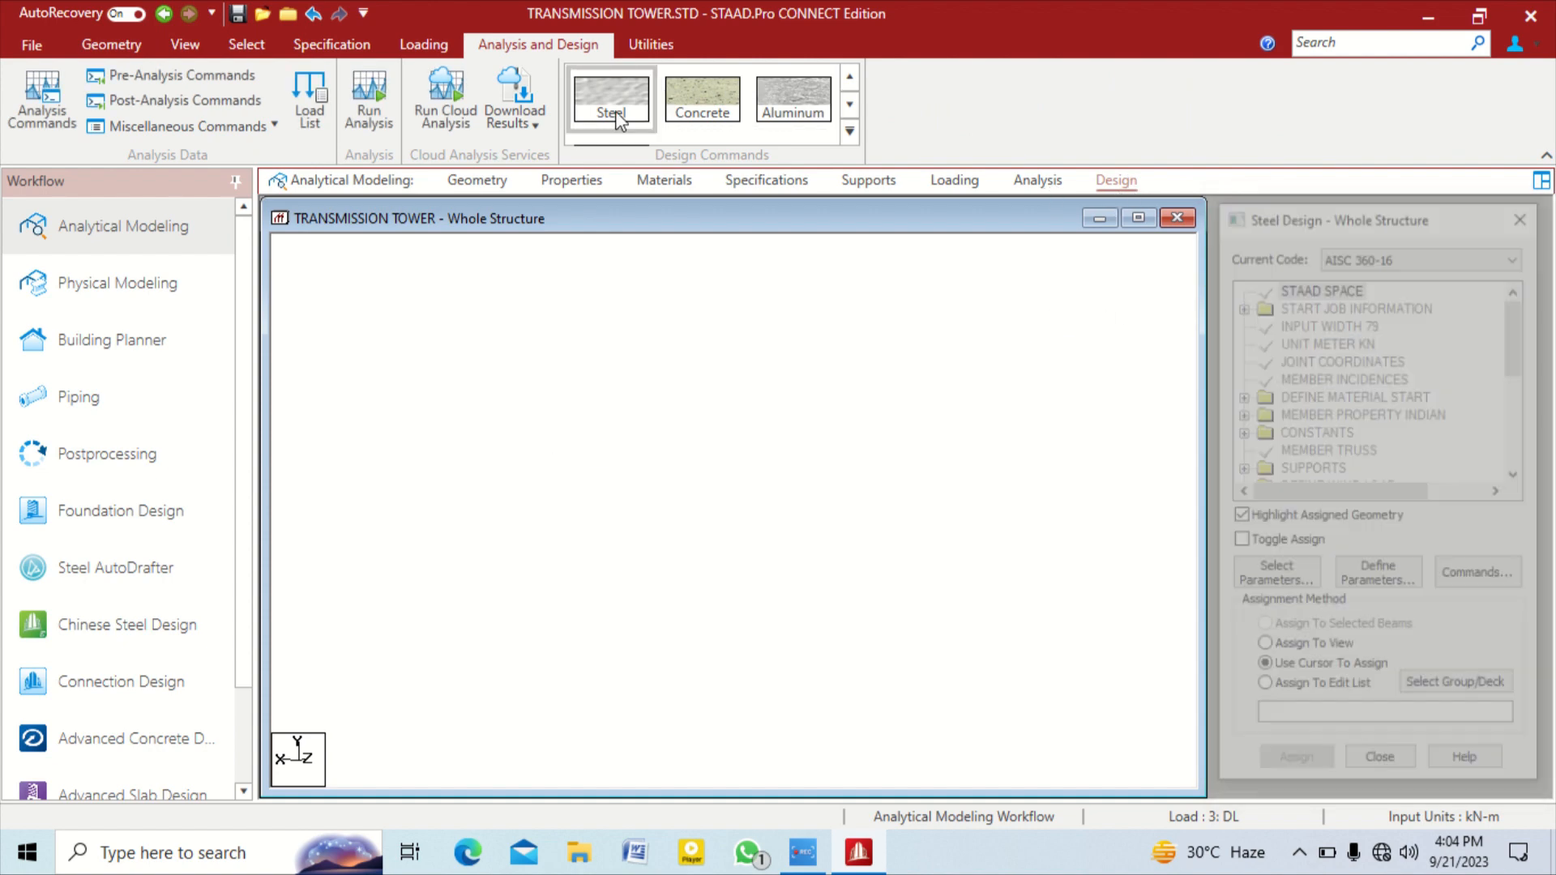
click(1437, 253)
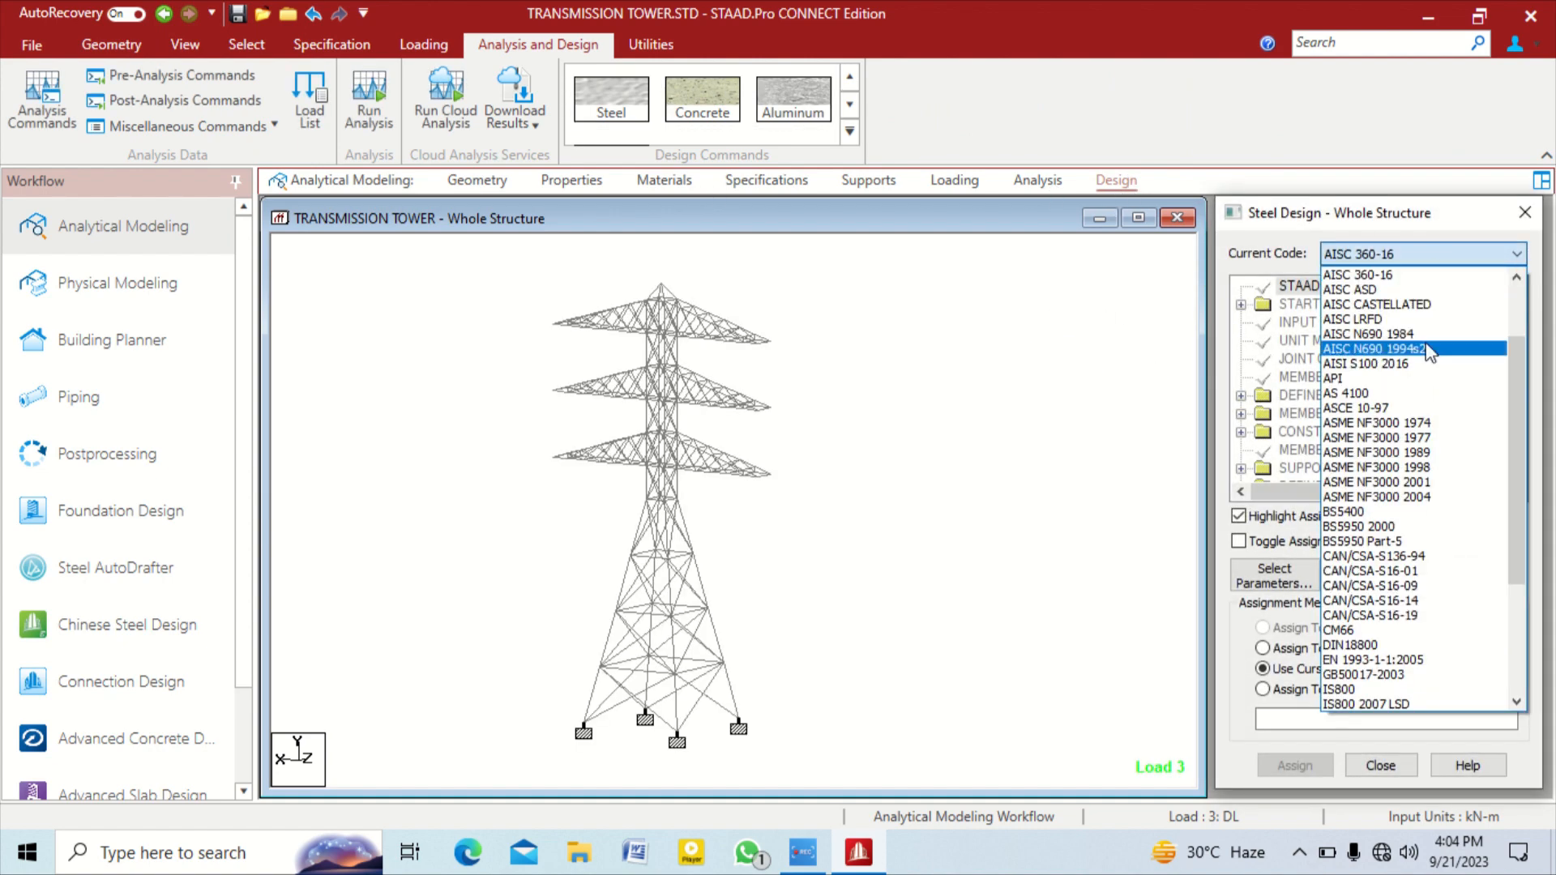
scroll(1382, 669, down, 1)
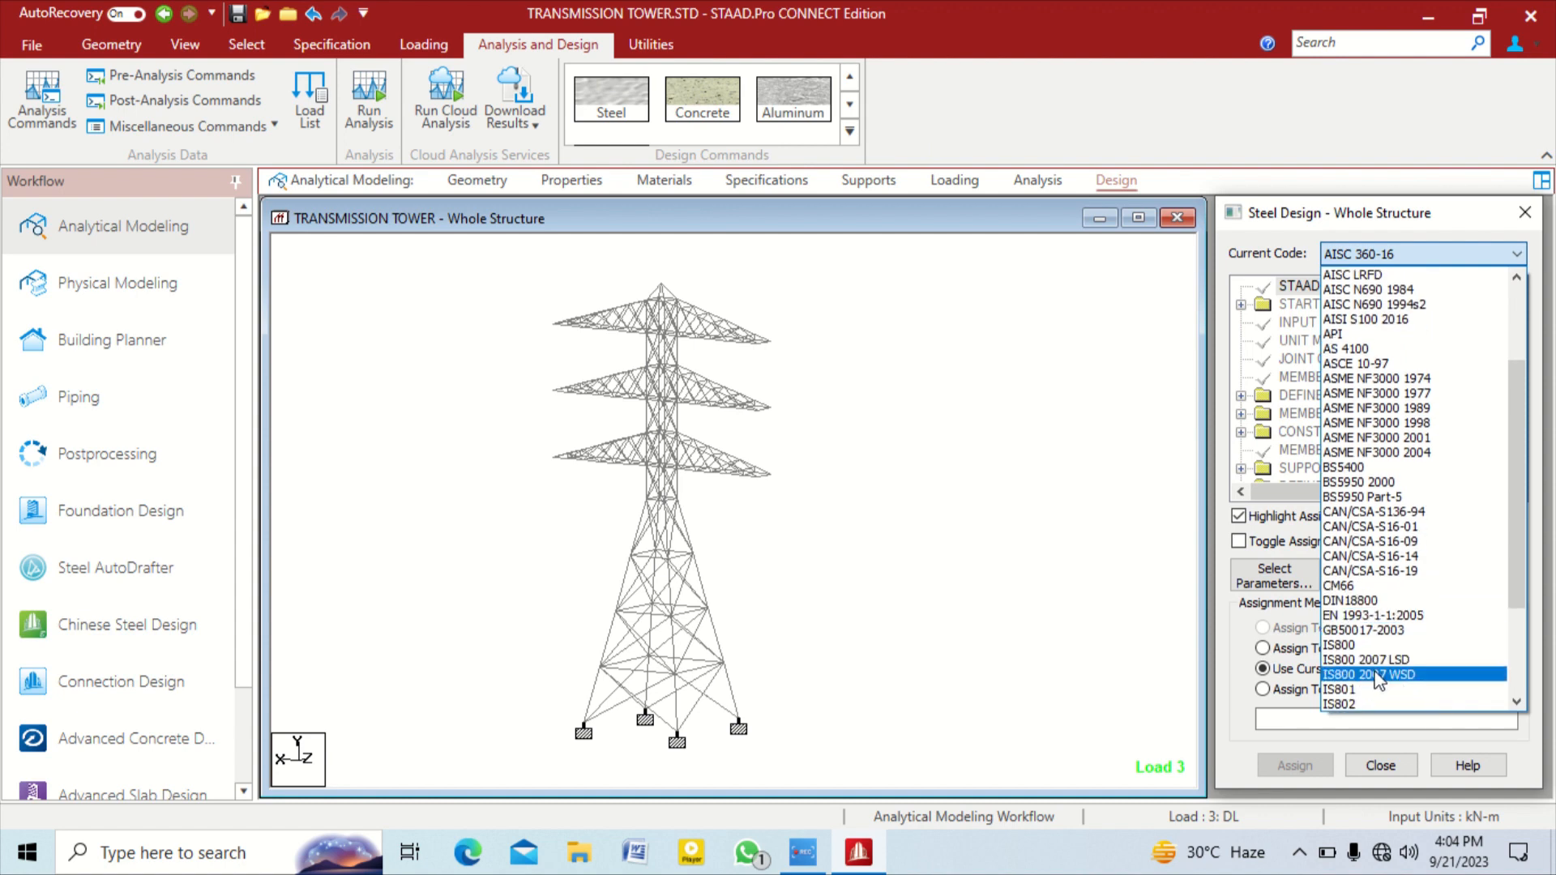
click(1376, 659)
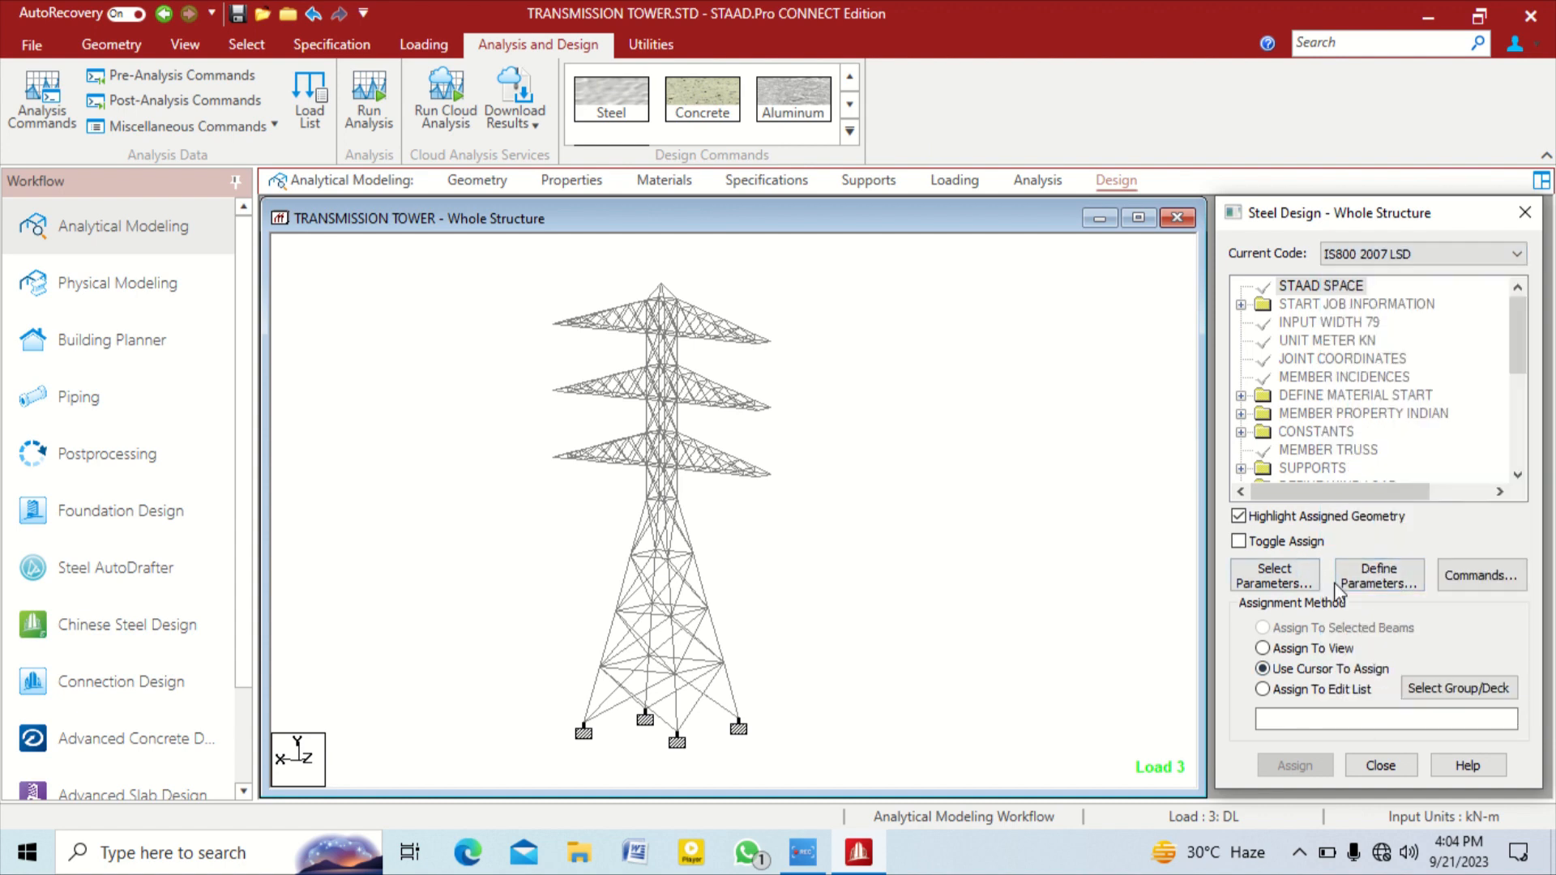
Add an FYLD design parameter with a steel yield strength of 250000 kN/m2
click(1382, 579)
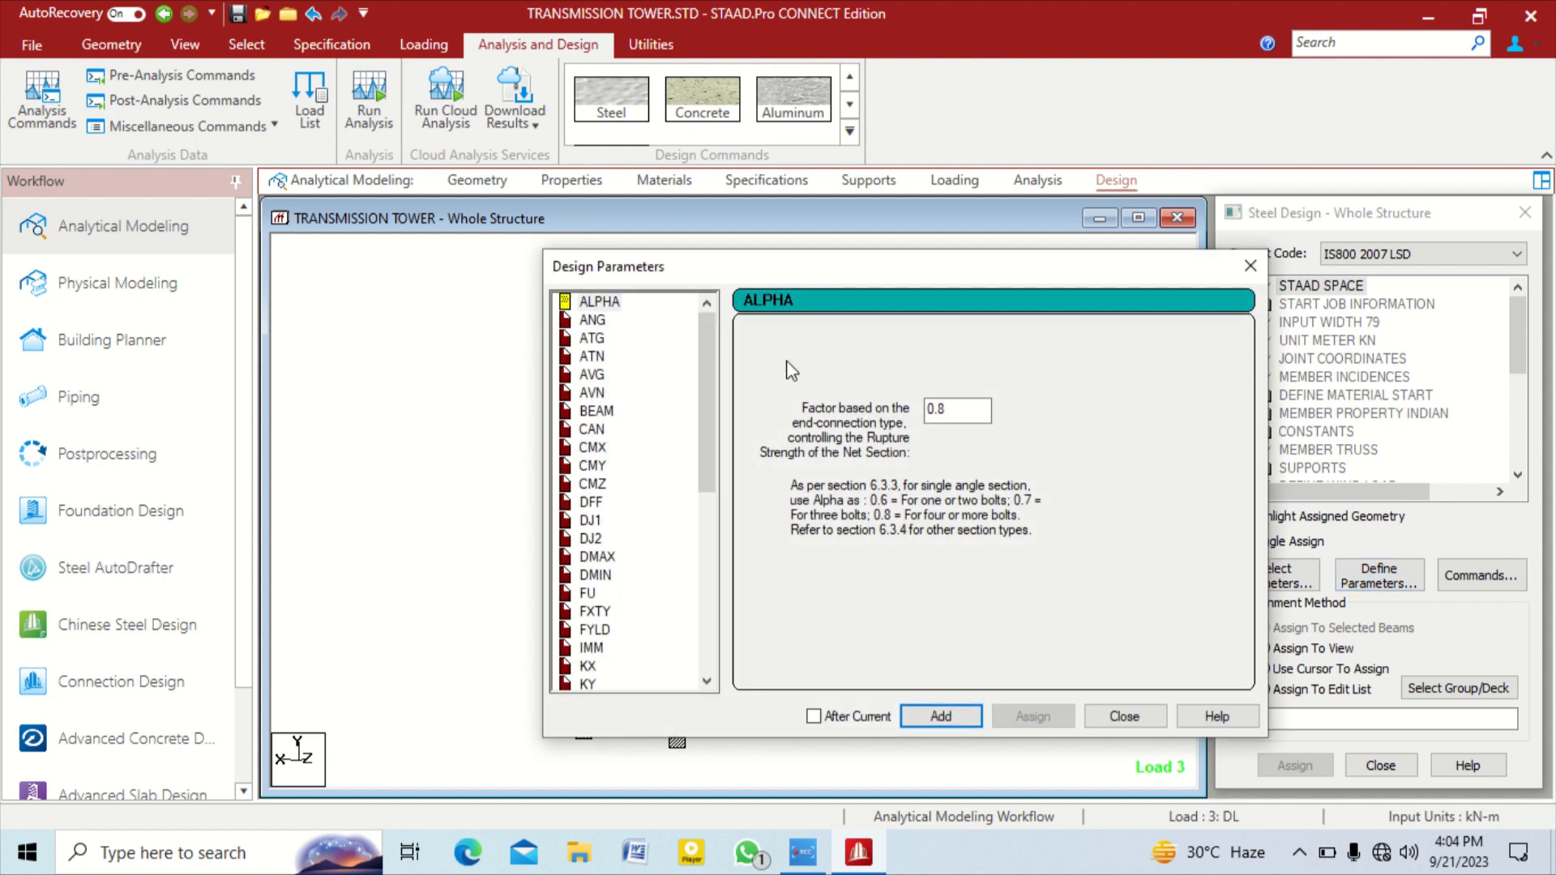
mouse_move(707, 385)
mouse_down()
mouse_move(708, 416)
mouse_move(708, 386)
mouse_up()
scroll(624, 465, down, 2)
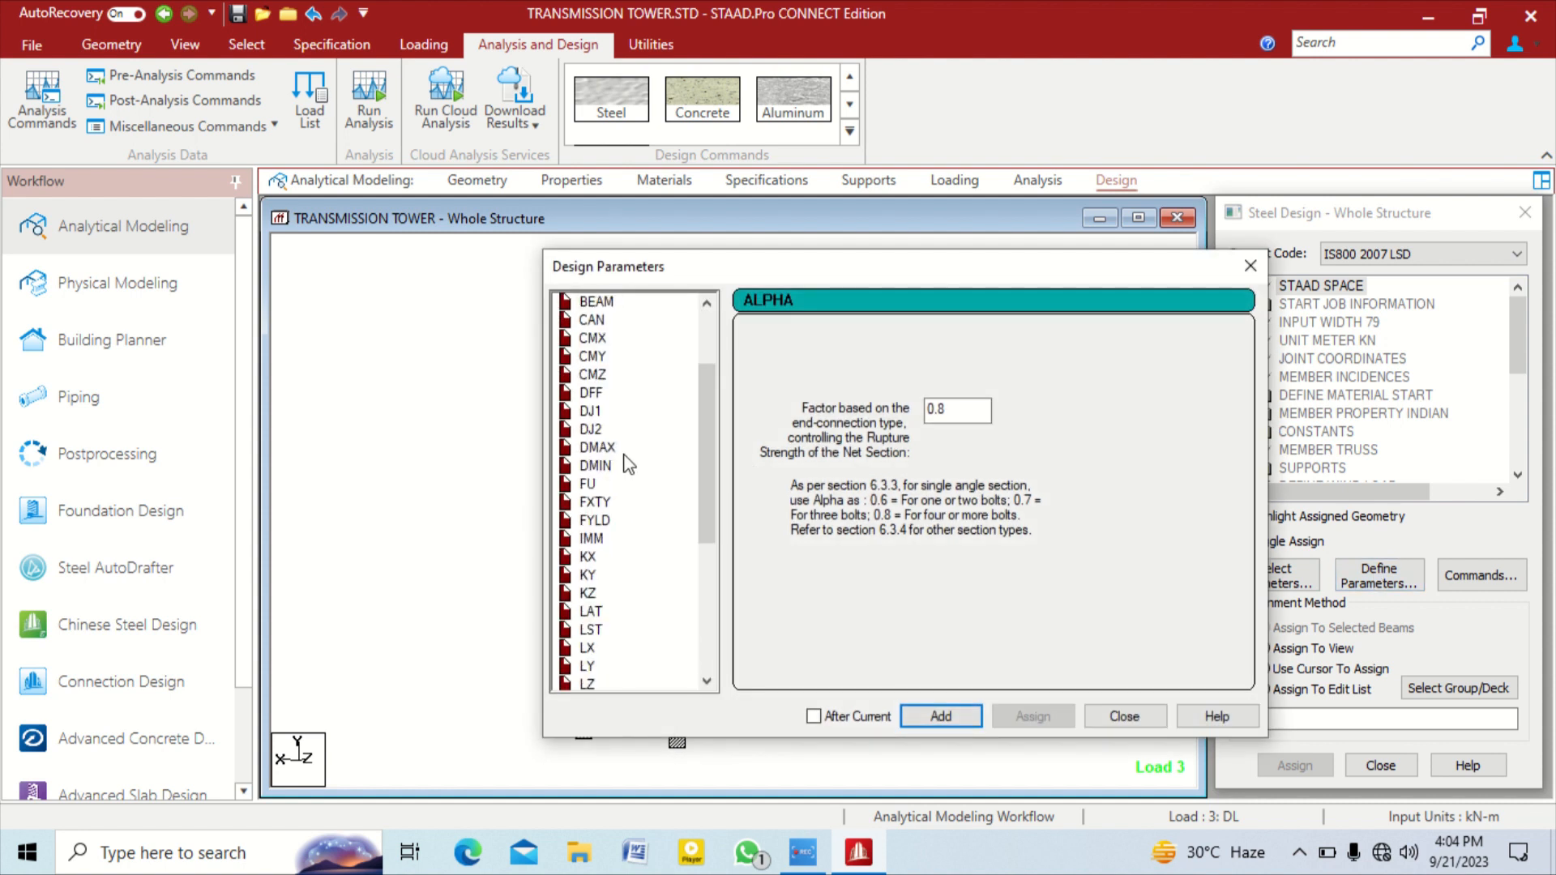
click(595, 521)
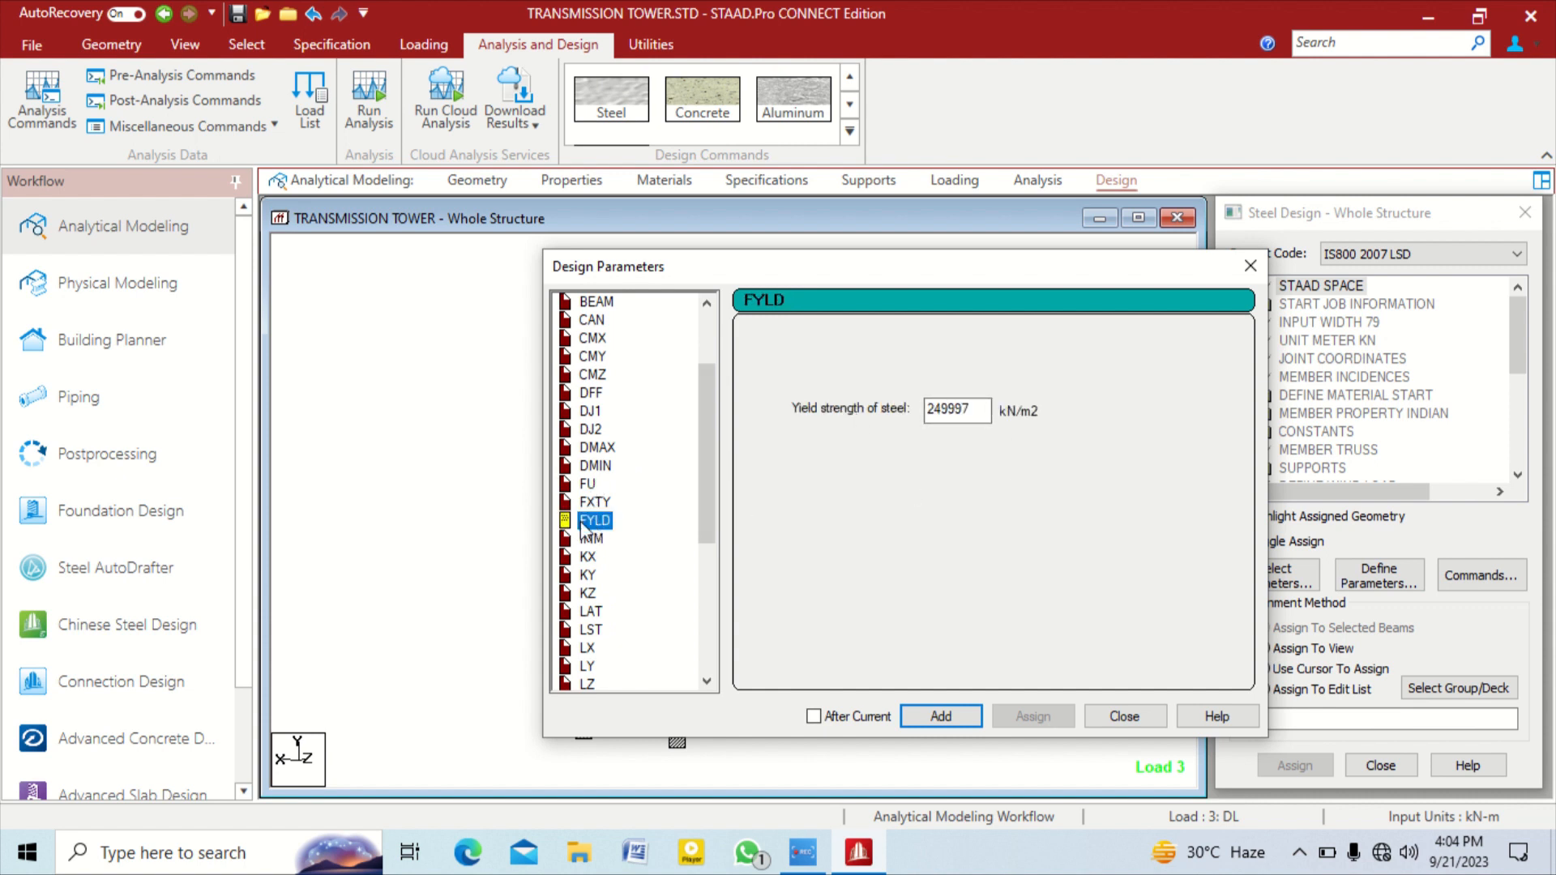
drag(987, 411, 918, 419)
text(35)
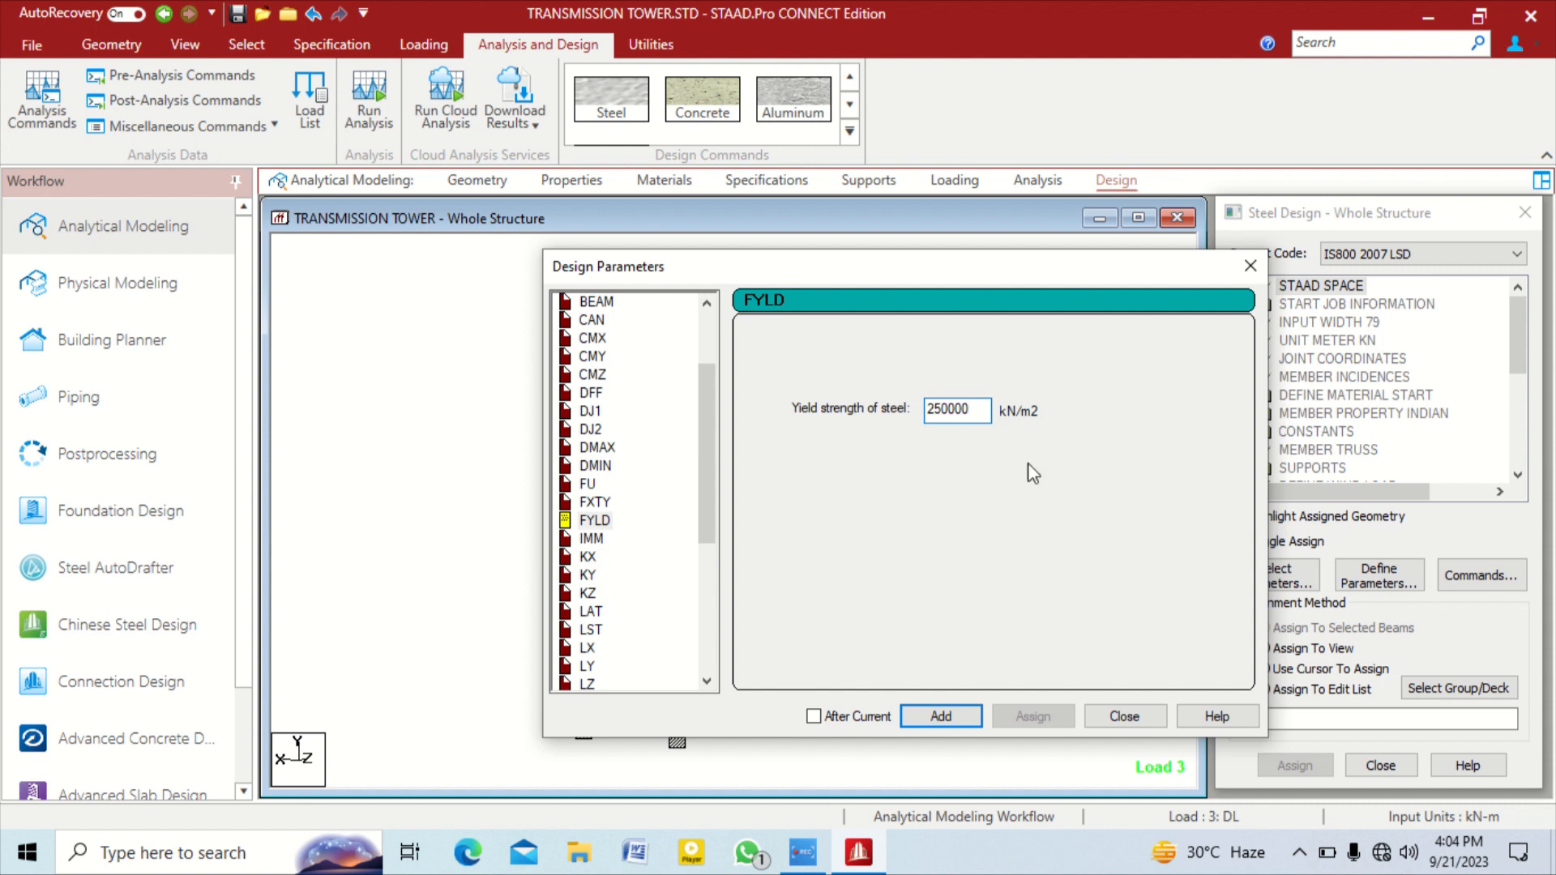
click(922, 716)
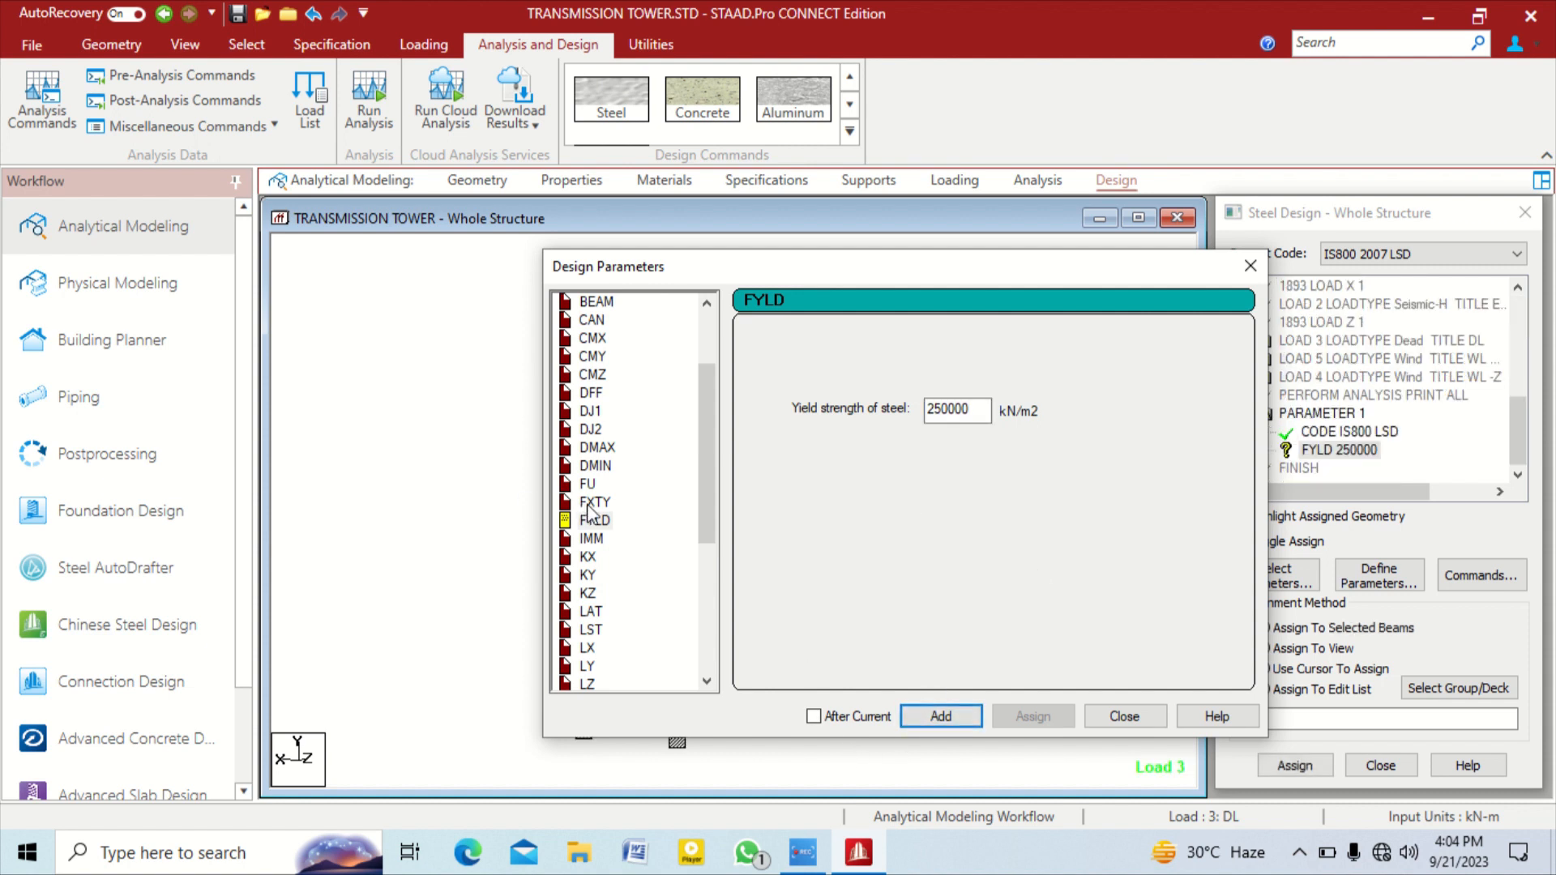
Add a TRACK design parameter of 2 to print the design output at maximum detail level
scroll(589, 511, down, 3)
scroll(591, 527, down, 1)
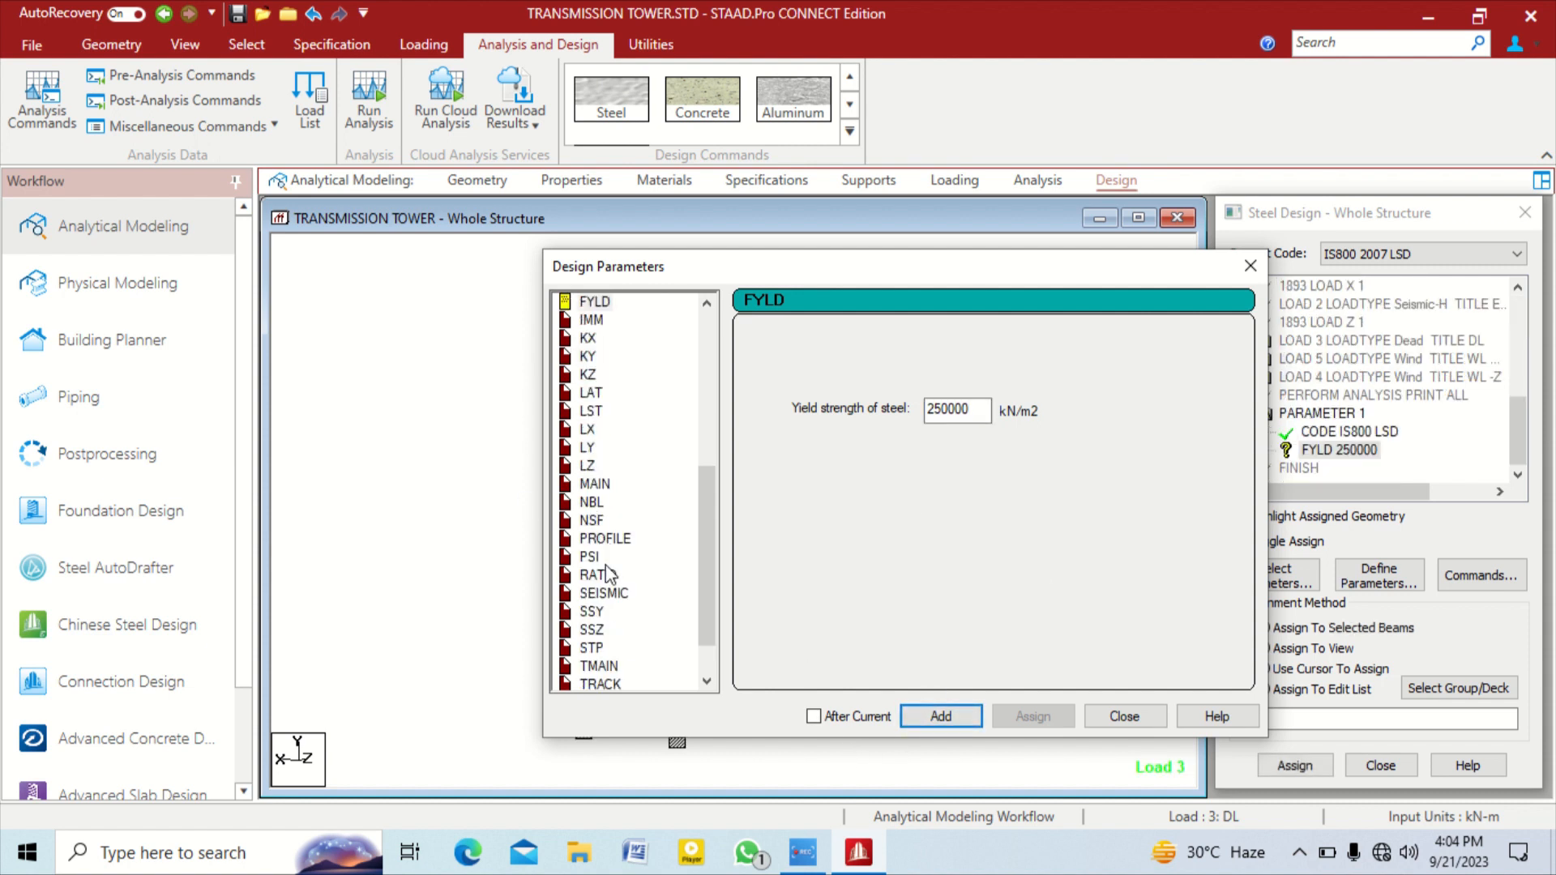
scroll(612, 599, down, 1)
click(604, 630)
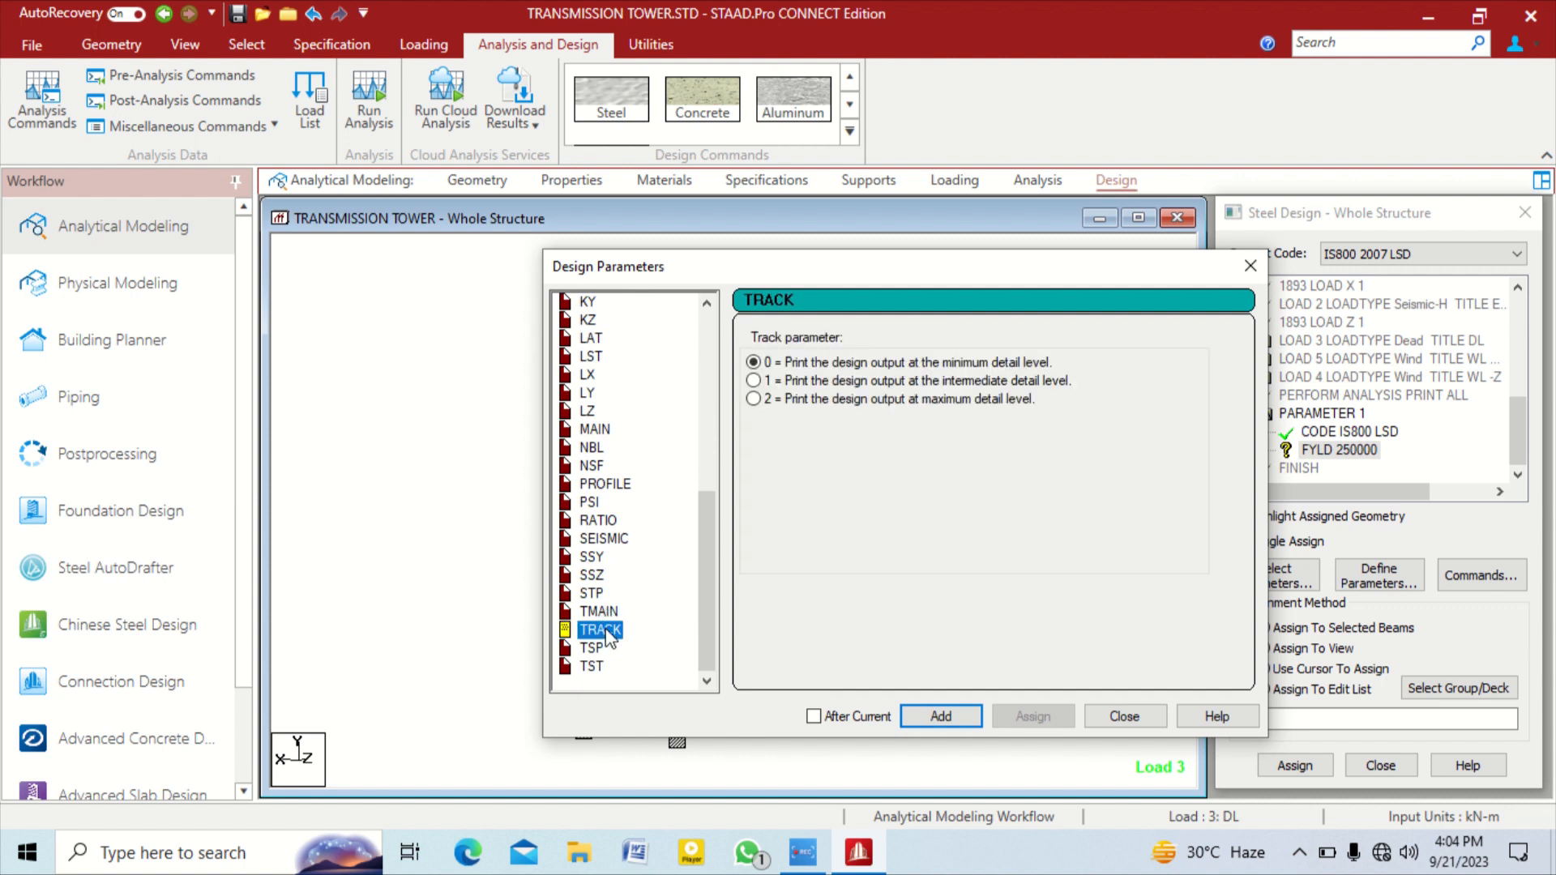
click(861, 405)
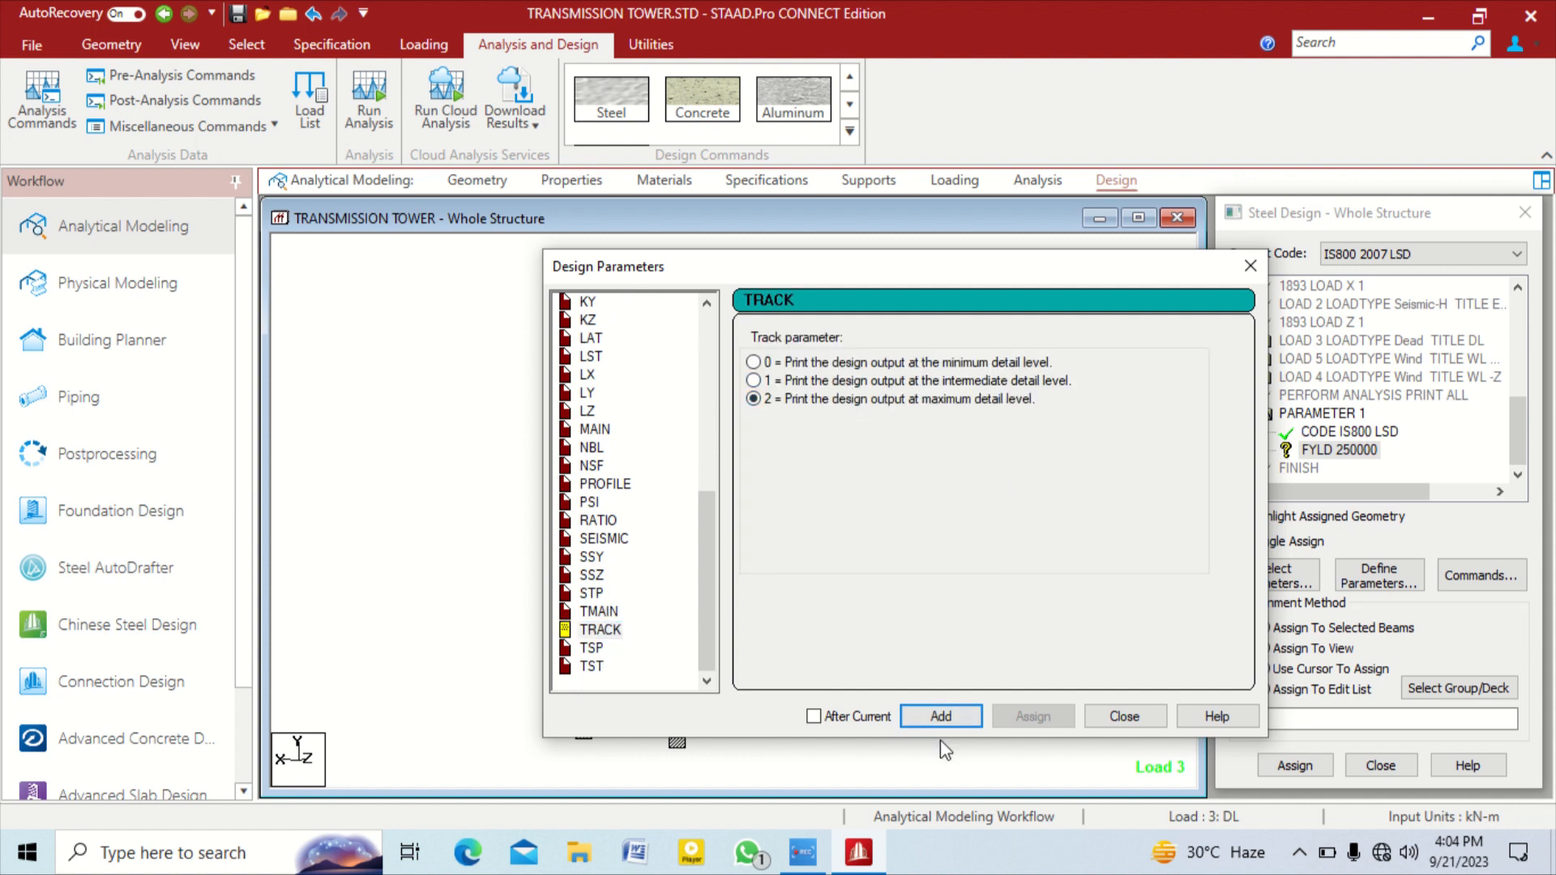
click(940, 716)
click(1125, 716)
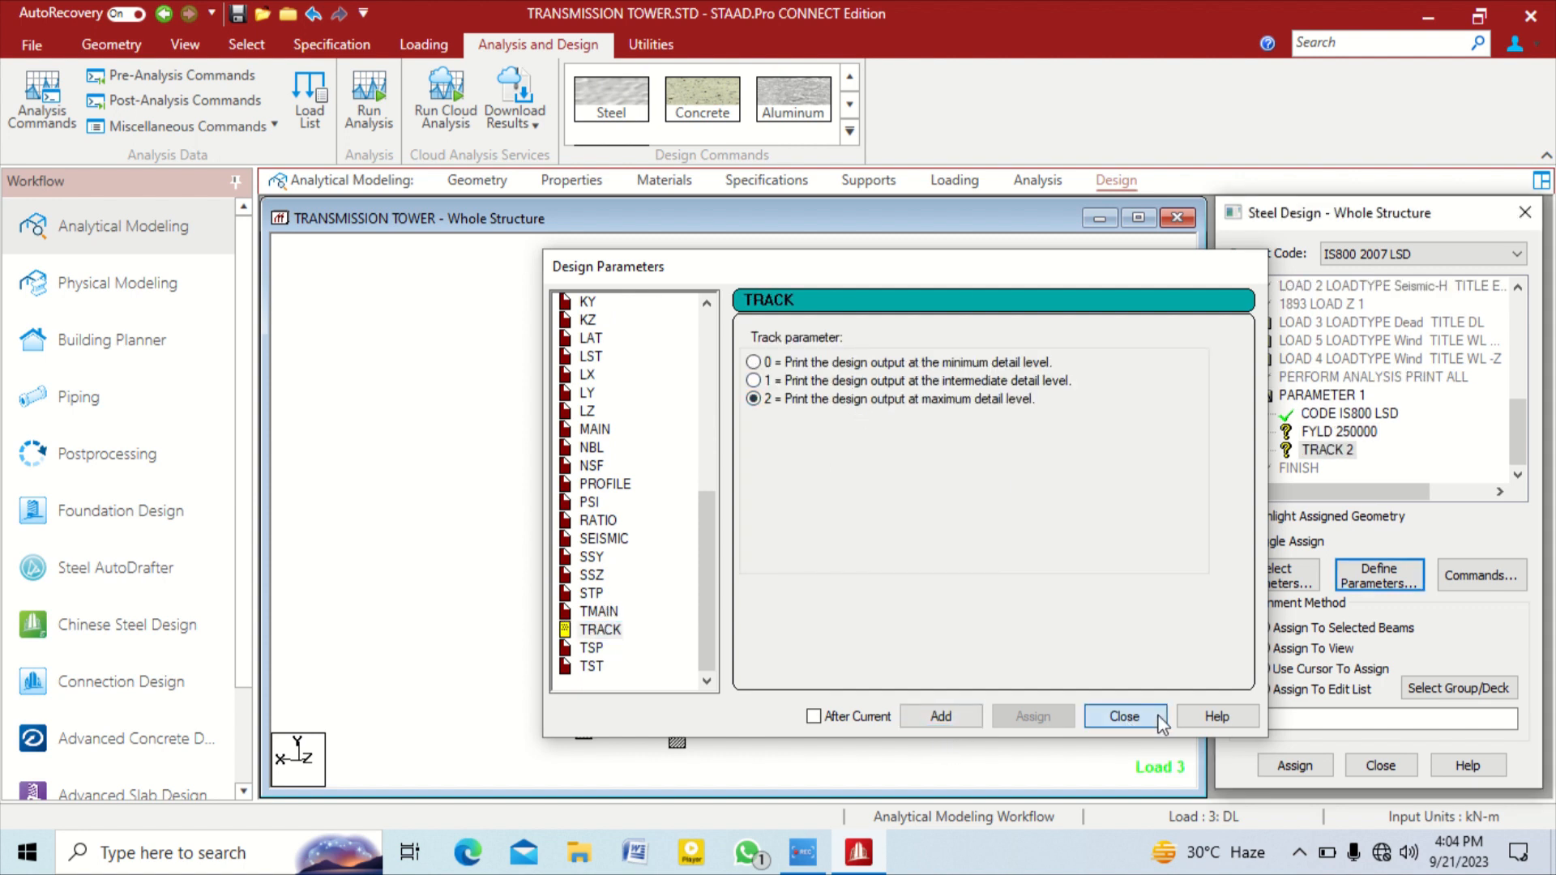
Add the CHECK CODE, MEMBER TAKE OFF, SELECT and TAKE OFF design commands to the steel design
click(1462, 570)
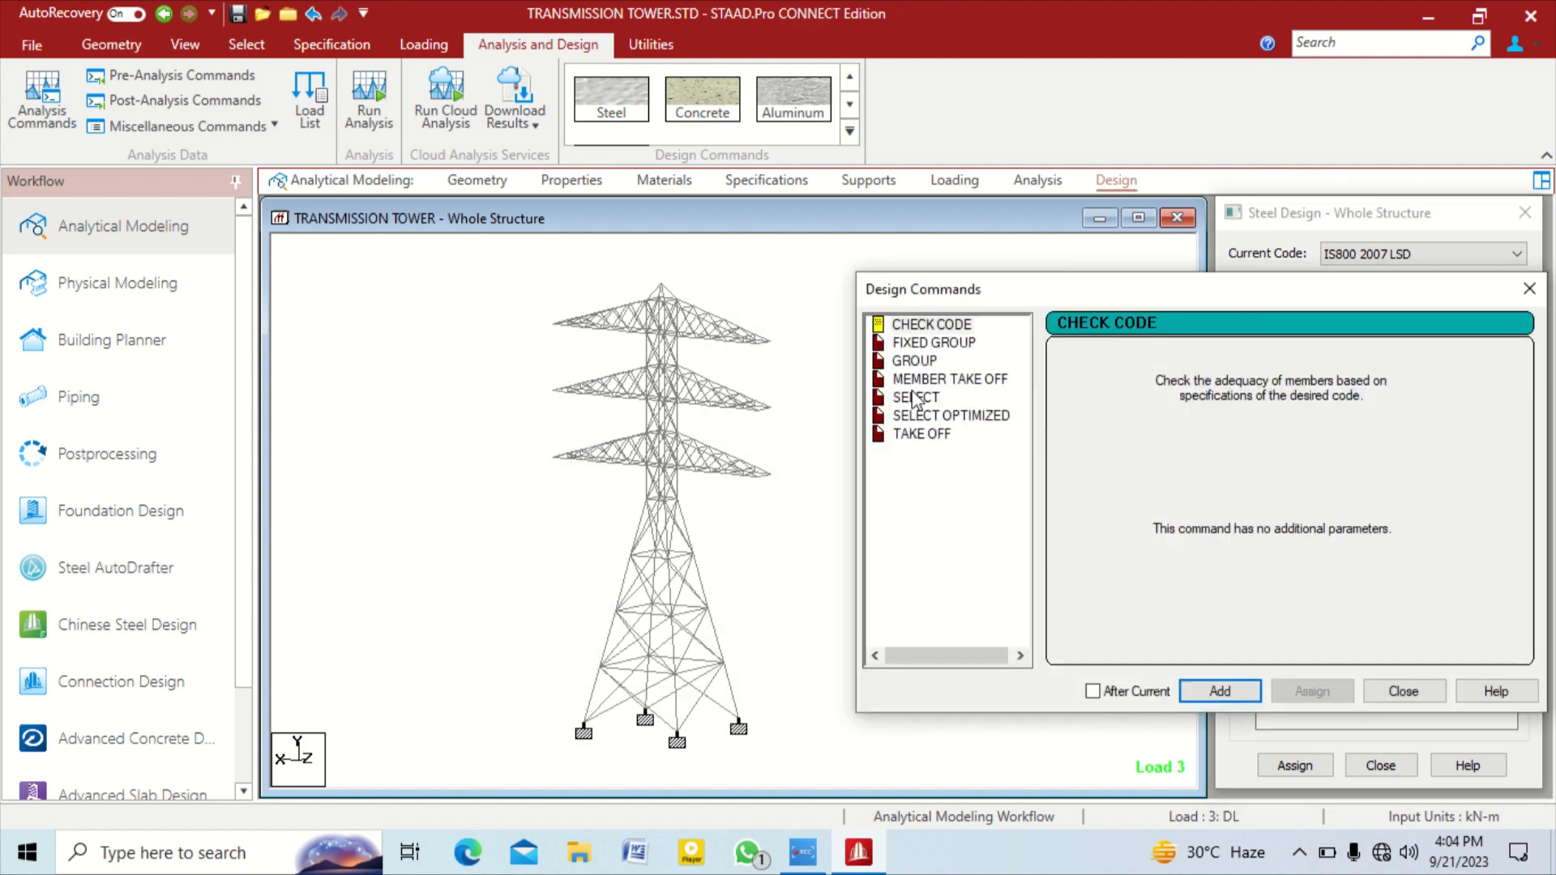
click(928, 328)
click(1221, 690)
click(945, 379)
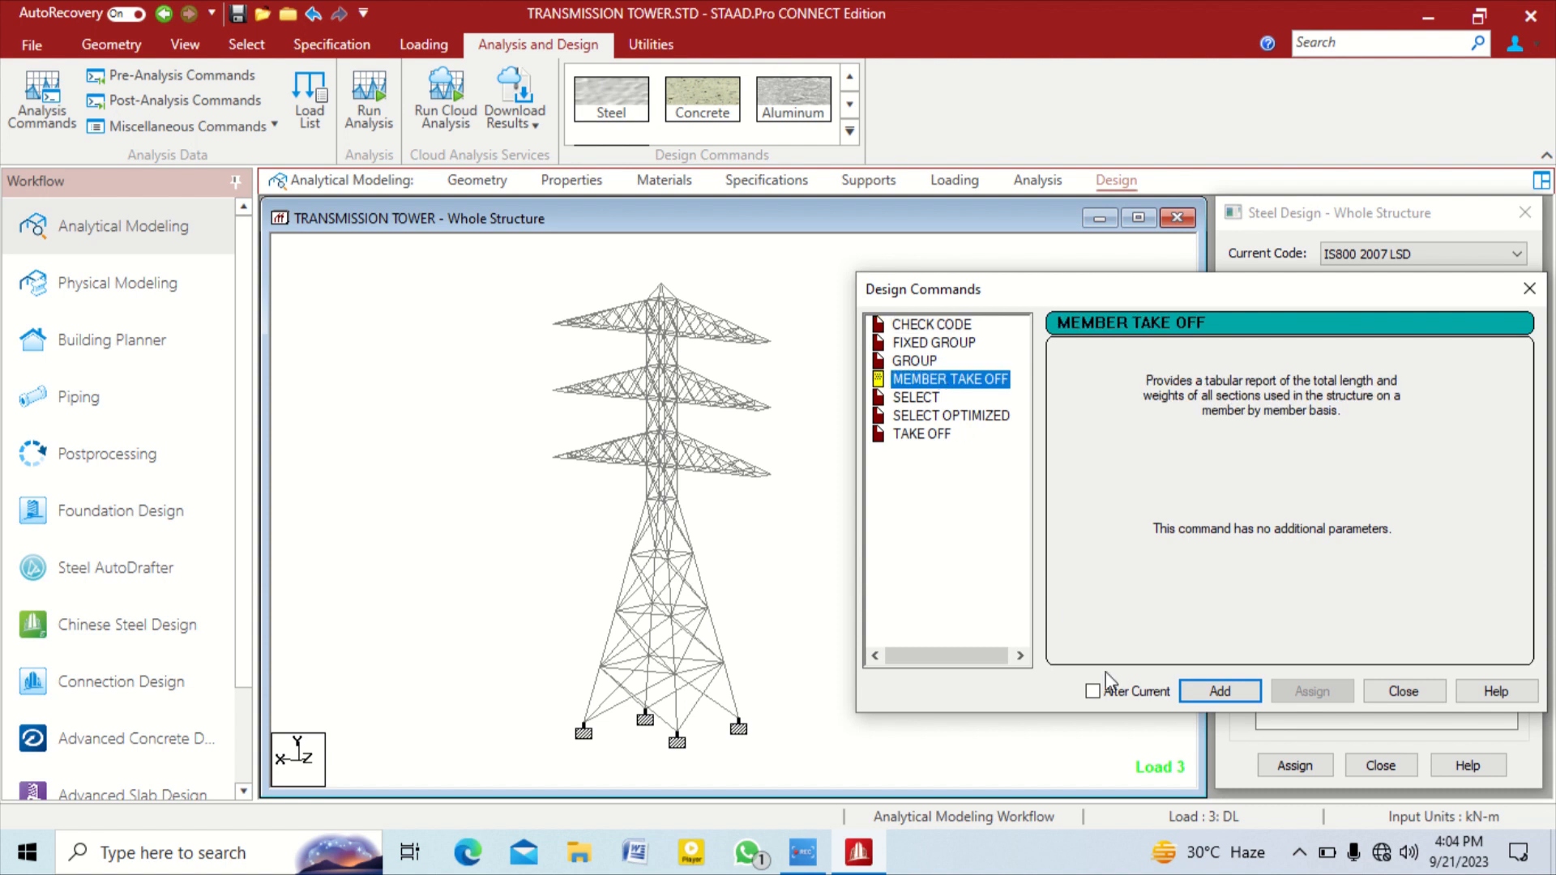
click(1220, 692)
click(917, 398)
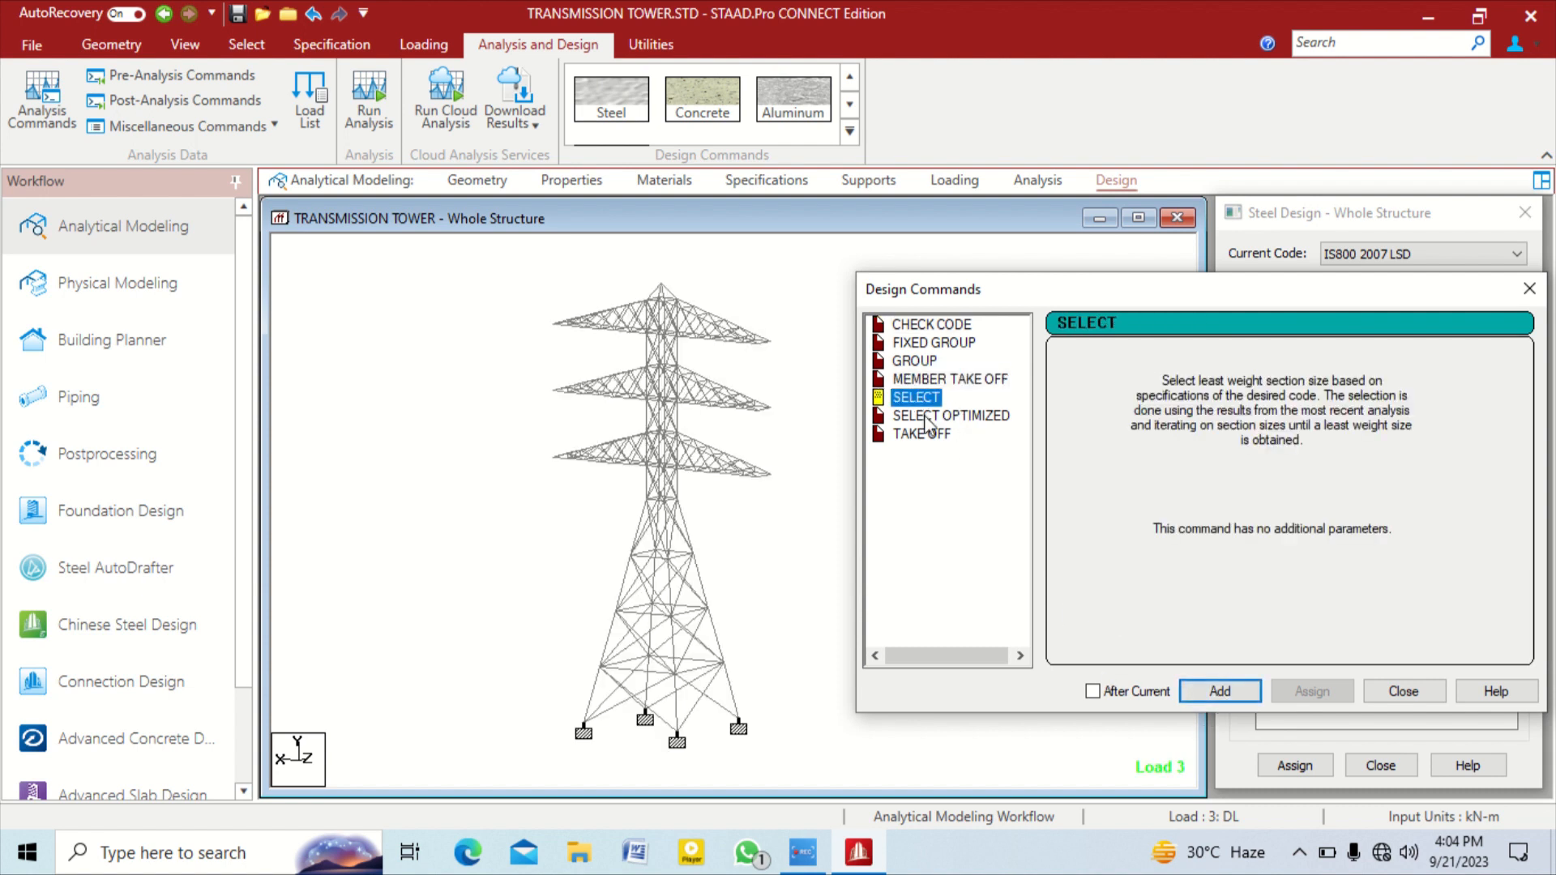
click(1205, 695)
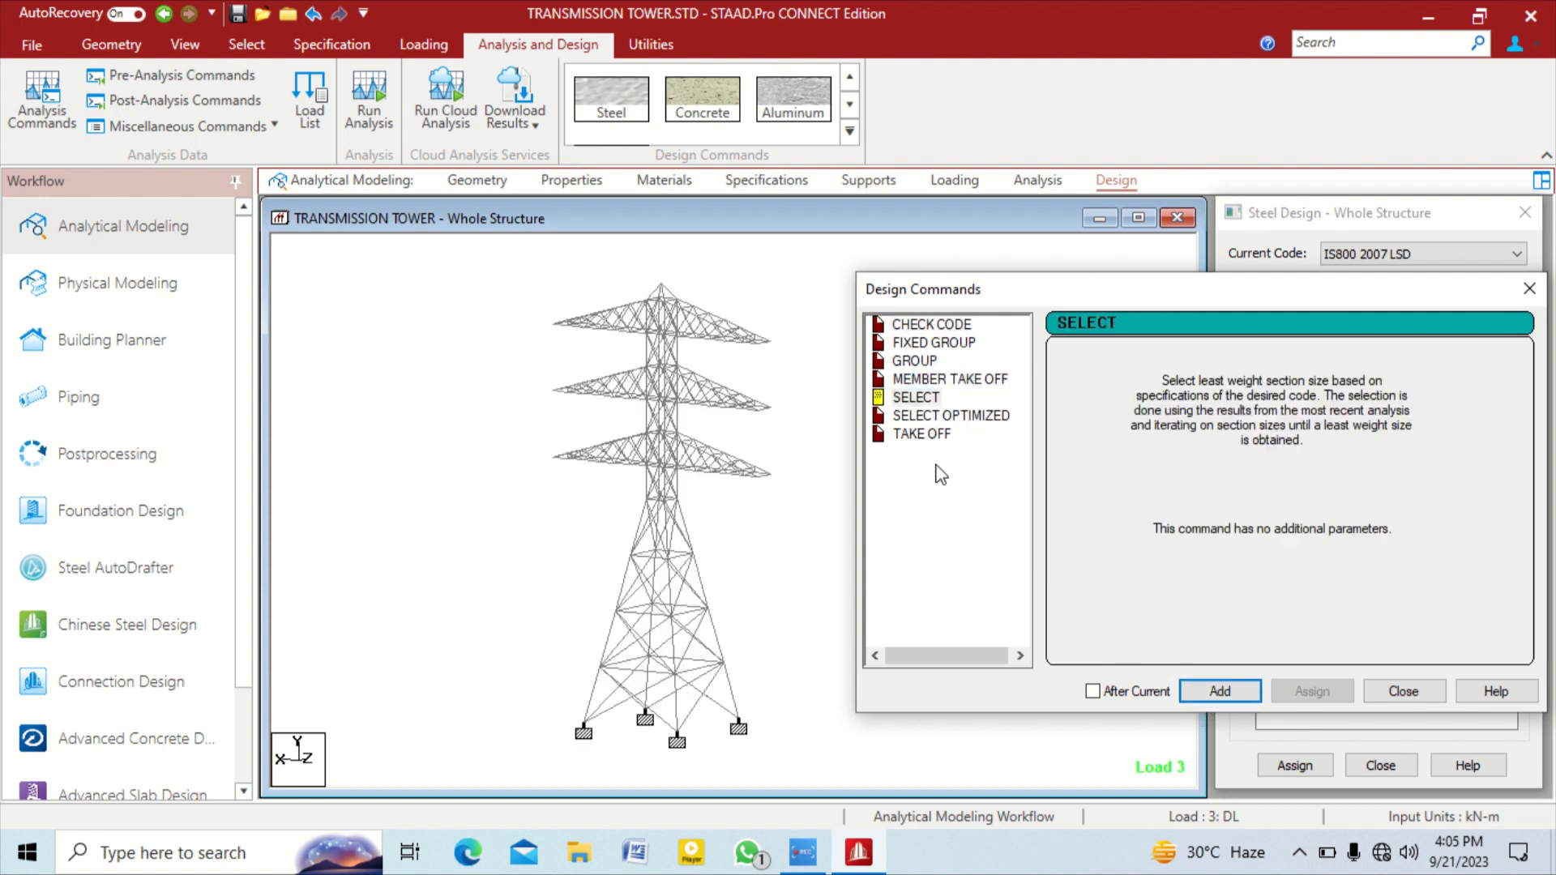
click(922, 436)
click(1233, 693)
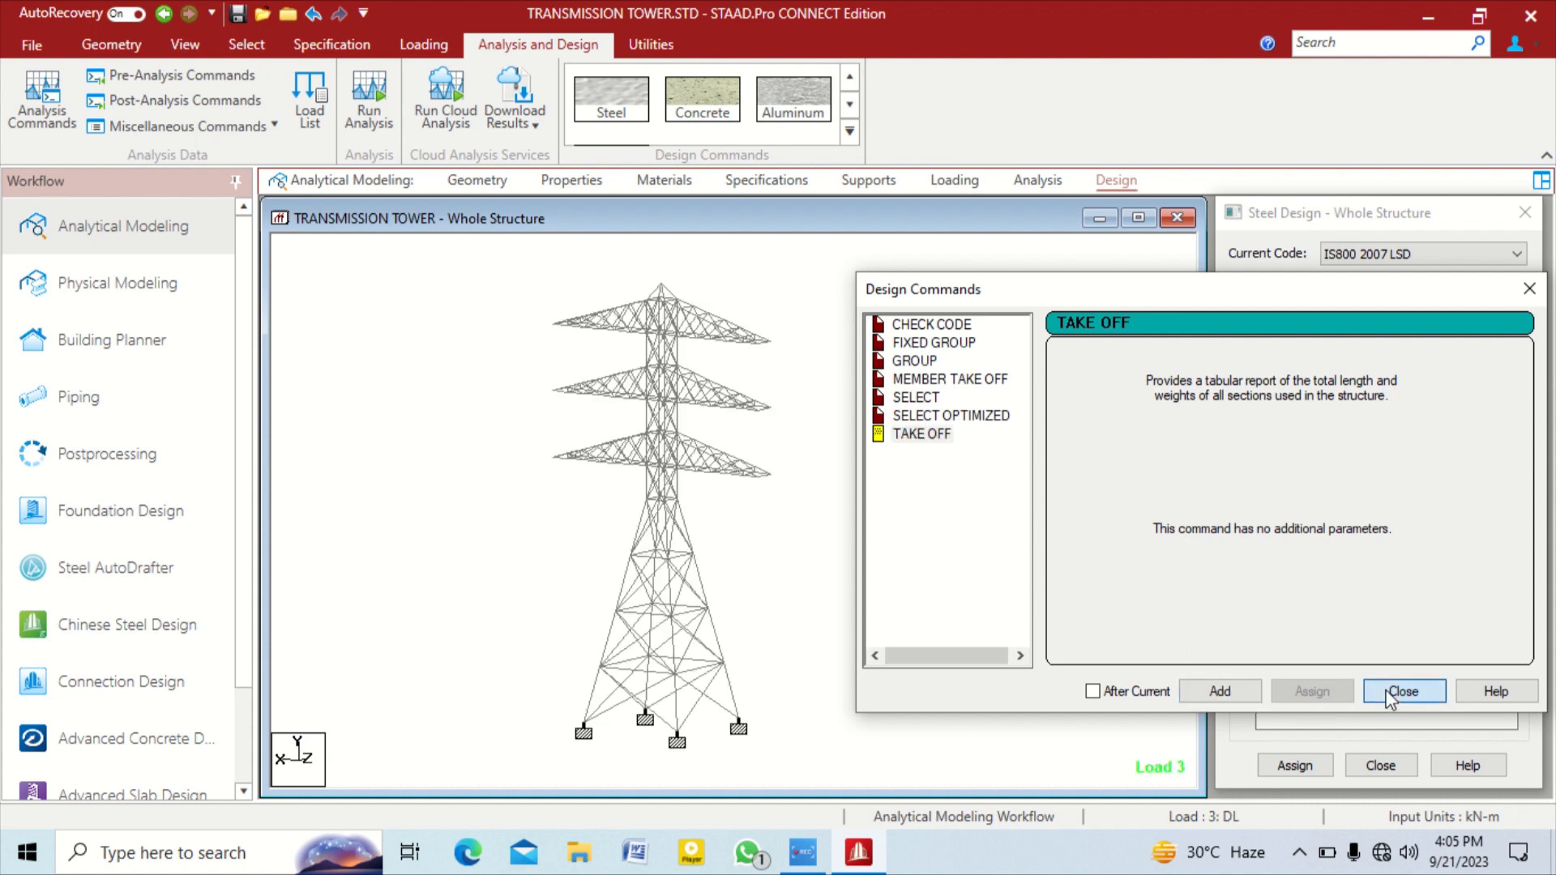
click(1403, 691)
scroll(1314, 363, up, 1)
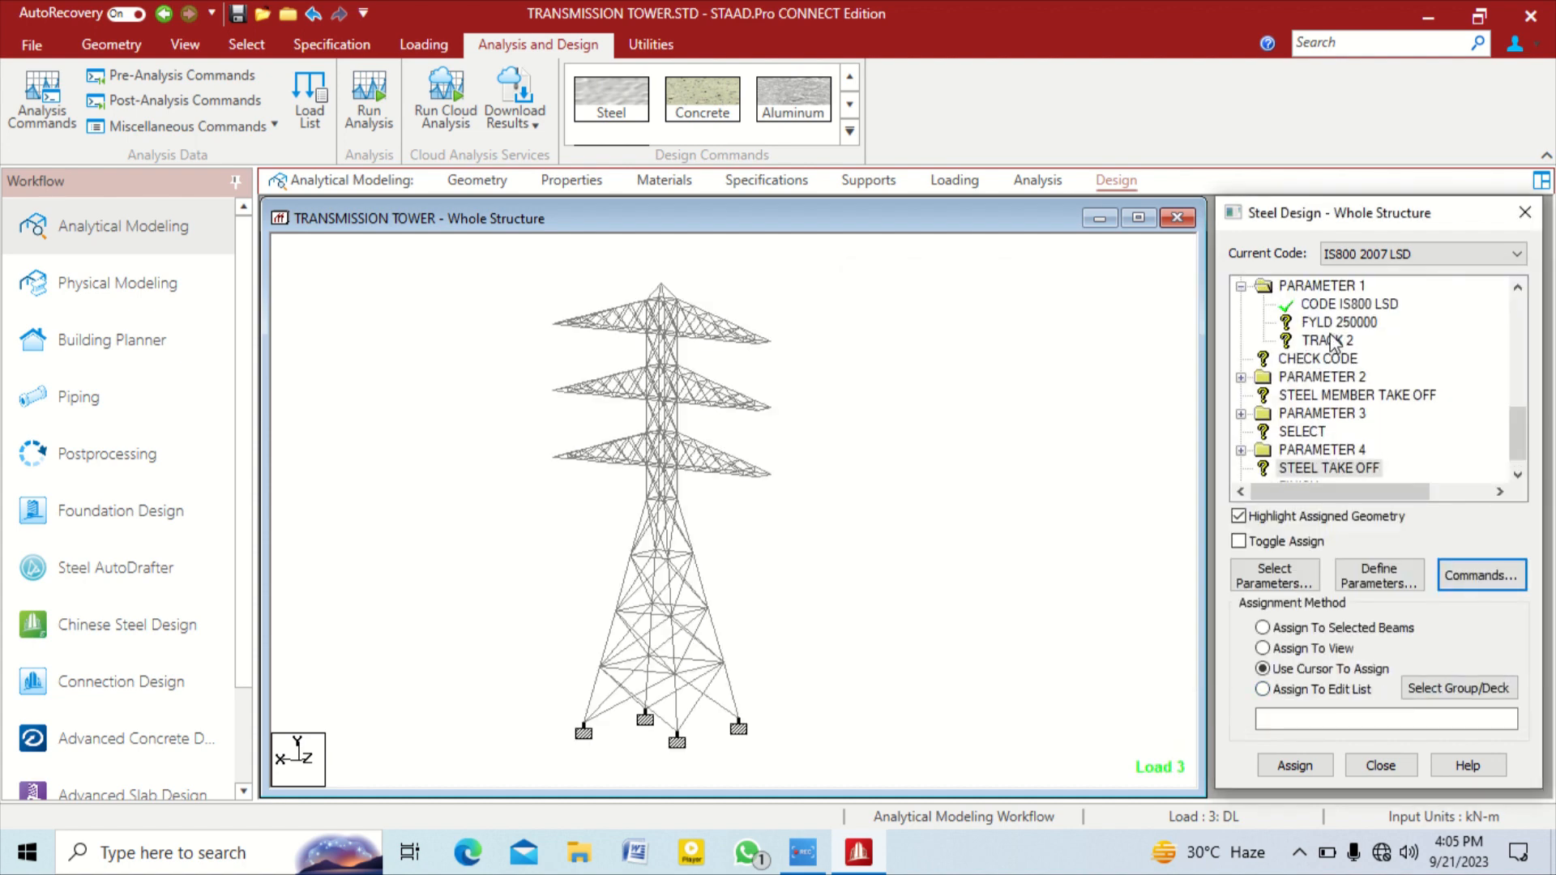
Assign the FYLD 250000 and TRACK 2 design parameters to all members in the view
click(1337, 322)
click(1289, 649)
click(1297, 766)
click(1389, 556)
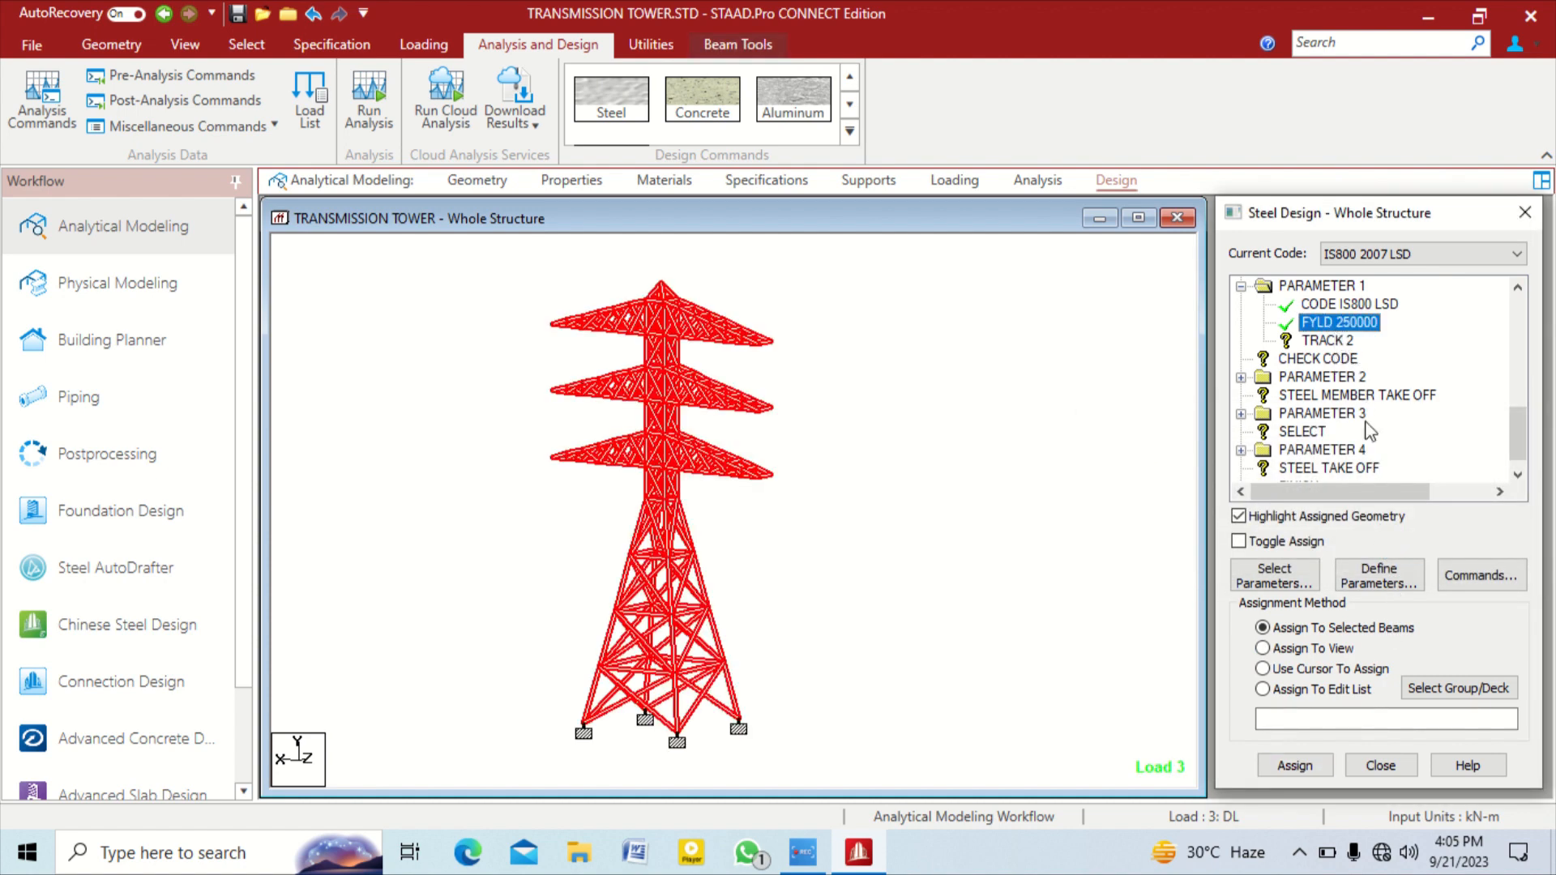
click(1337, 342)
click(1296, 648)
click(1294, 766)
click(1393, 554)
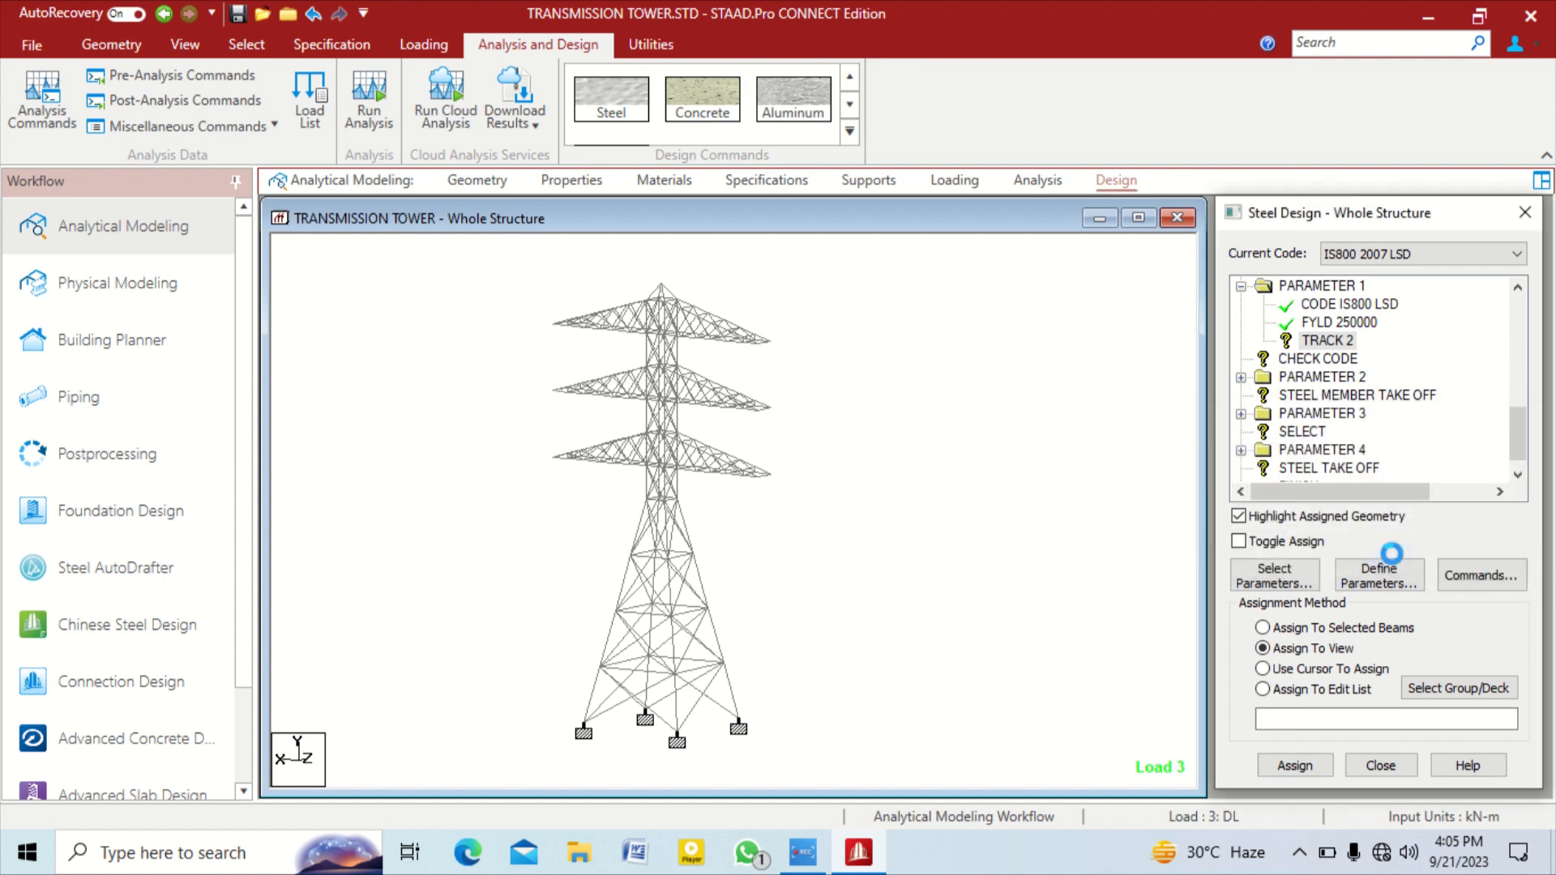
Assign the CHECK CODE and STEEL MEMBER TAKE OFF commands to all members in the view
click(1317, 359)
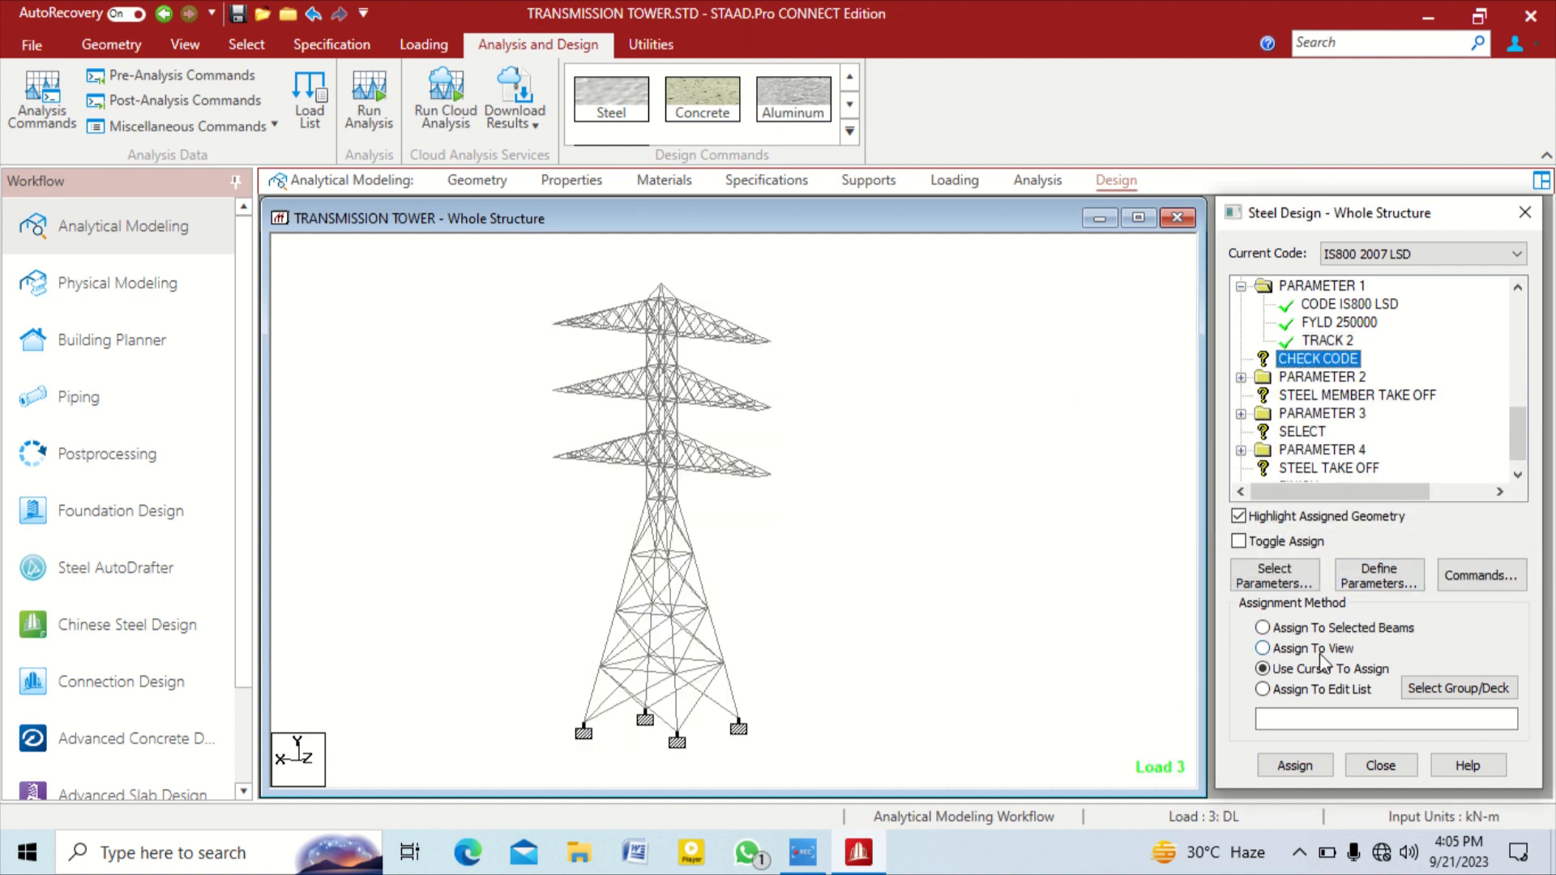
click(1263, 649)
click(1294, 766)
click(1391, 553)
click(1405, 399)
click(1346, 650)
click(1305, 766)
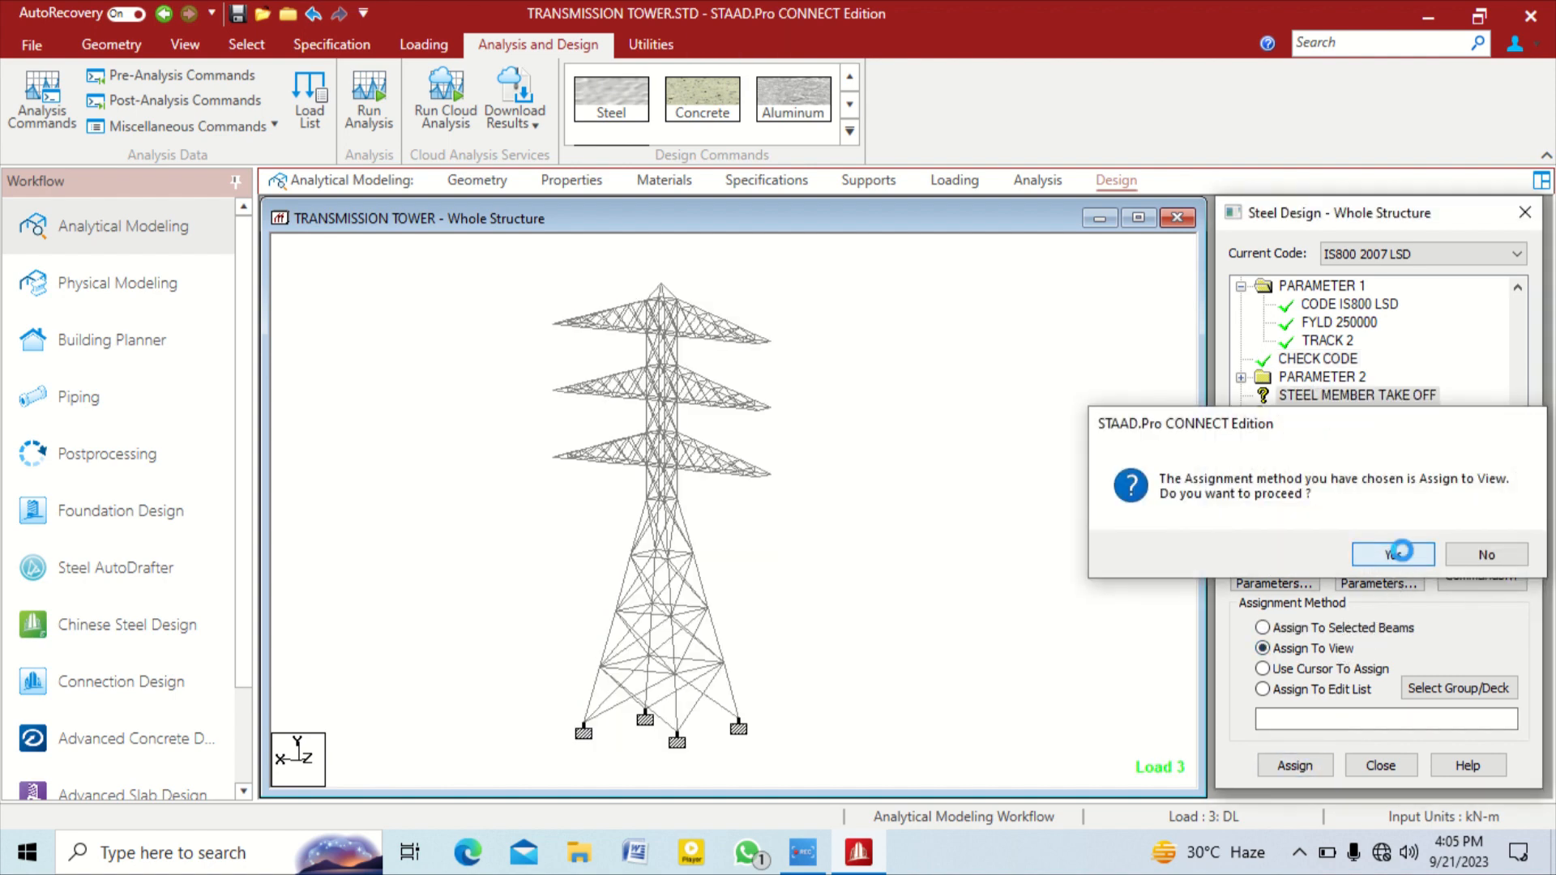
click(1390, 552)
Assign the SELECT and STEEL TAKE OFF commands to all members in the view
click(1301, 431)
click(1301, 648)
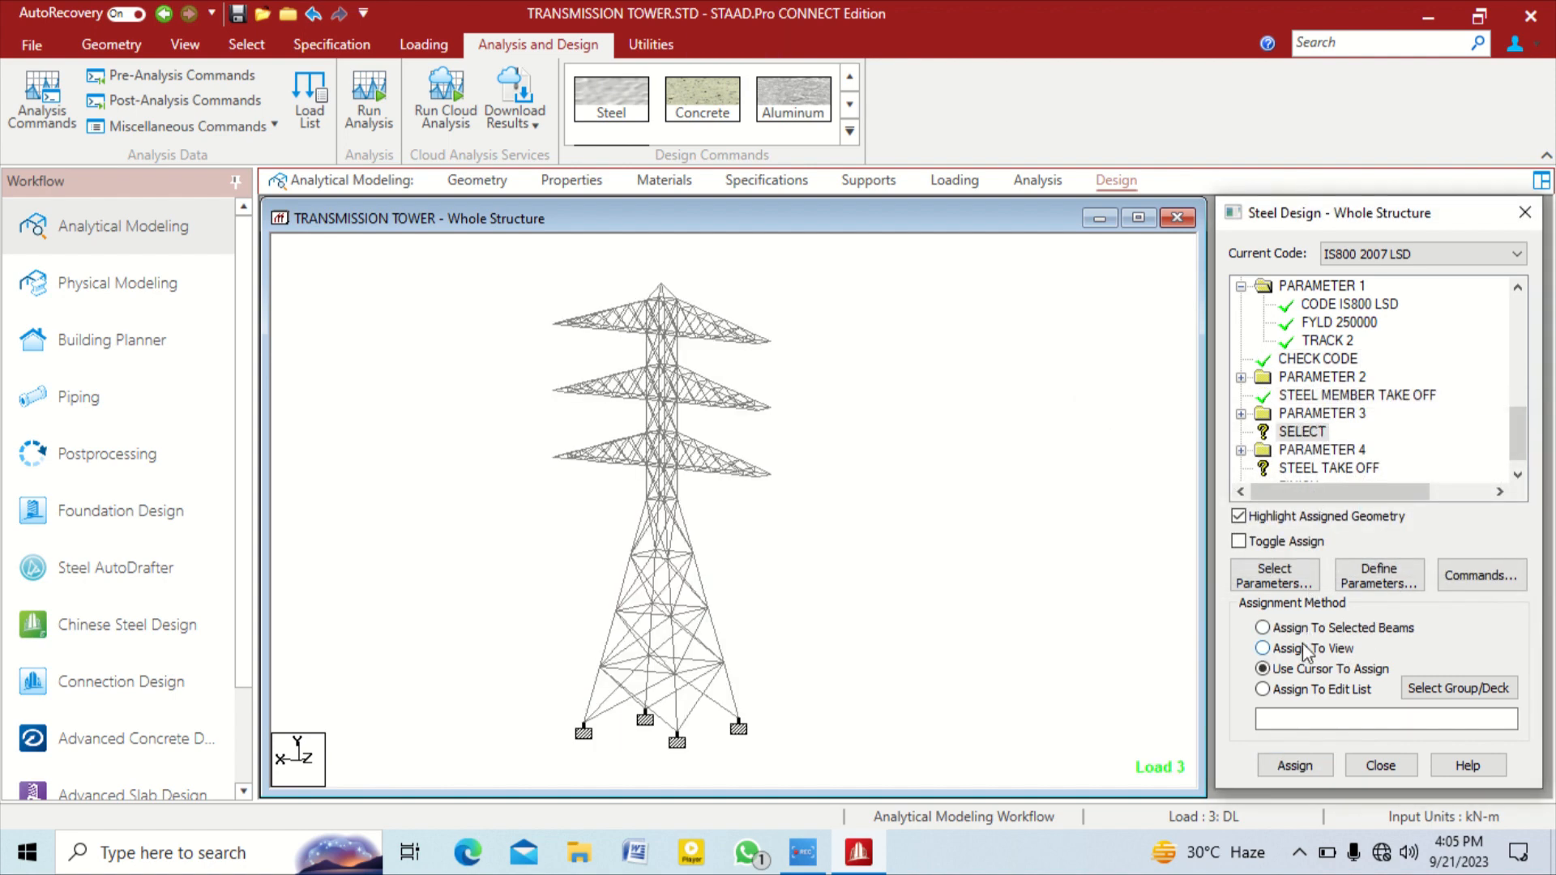
click(1294, 765)
click(1388, 565)
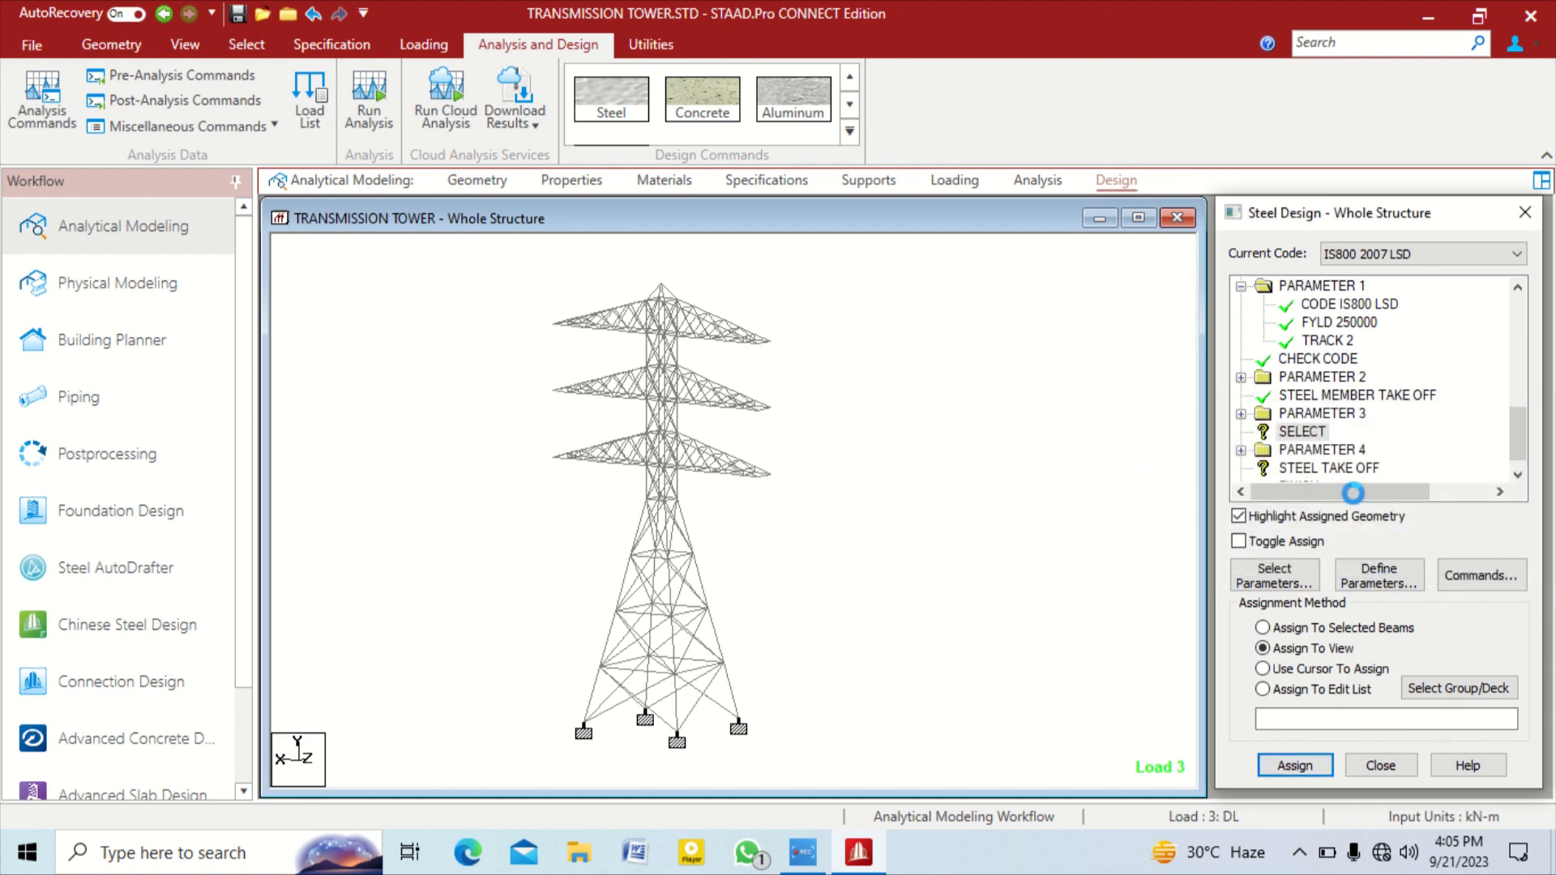
click(1321, 450)
click(1335, 469)
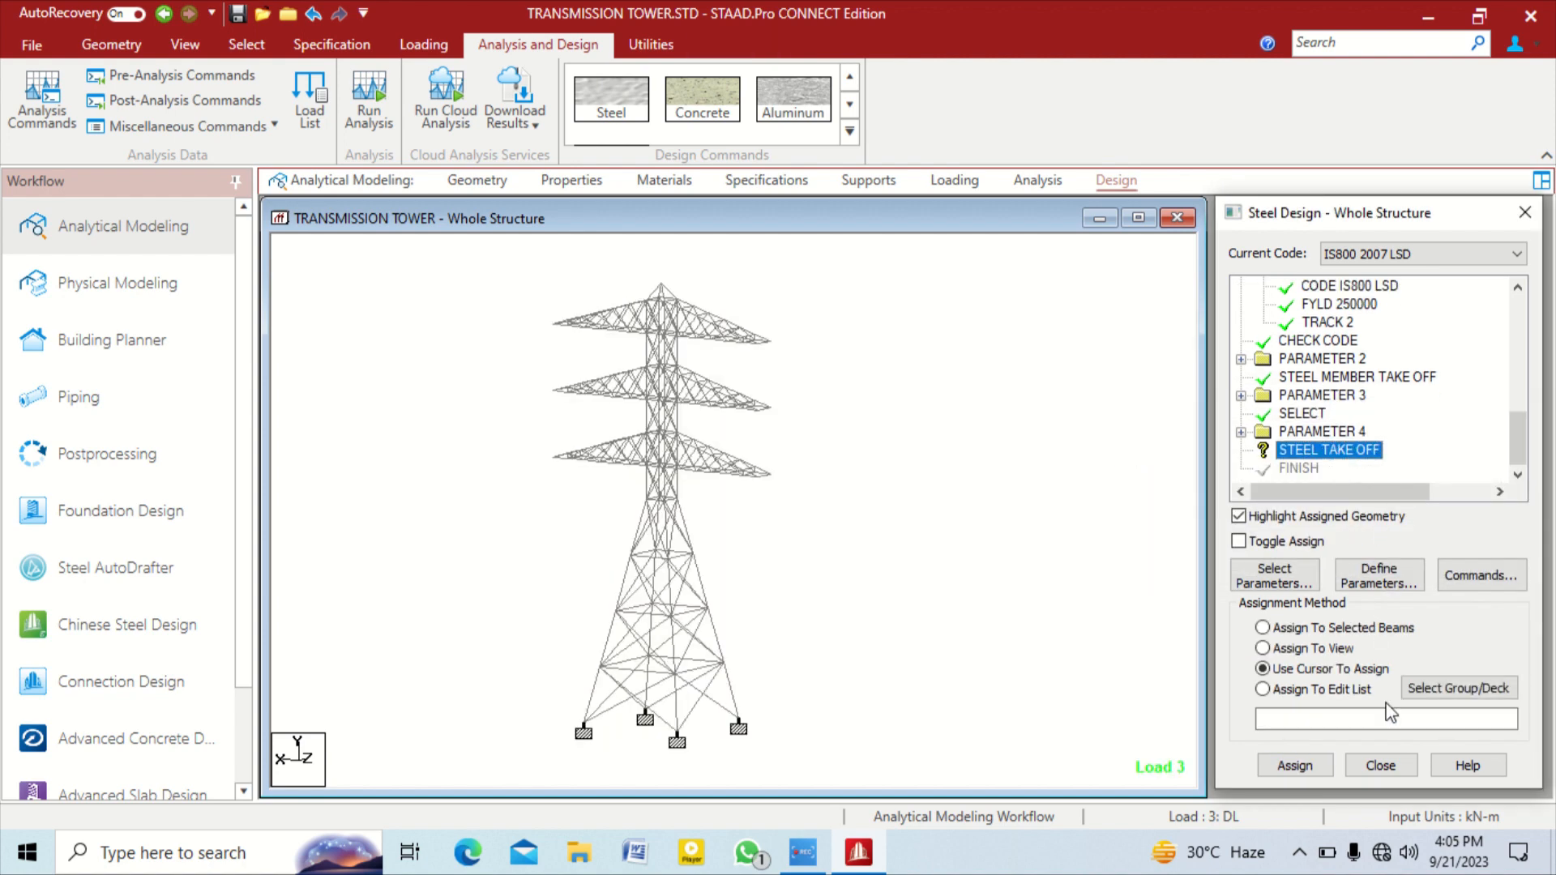
click(1326, 648)
click(1294, 766)
click(1392, 552)
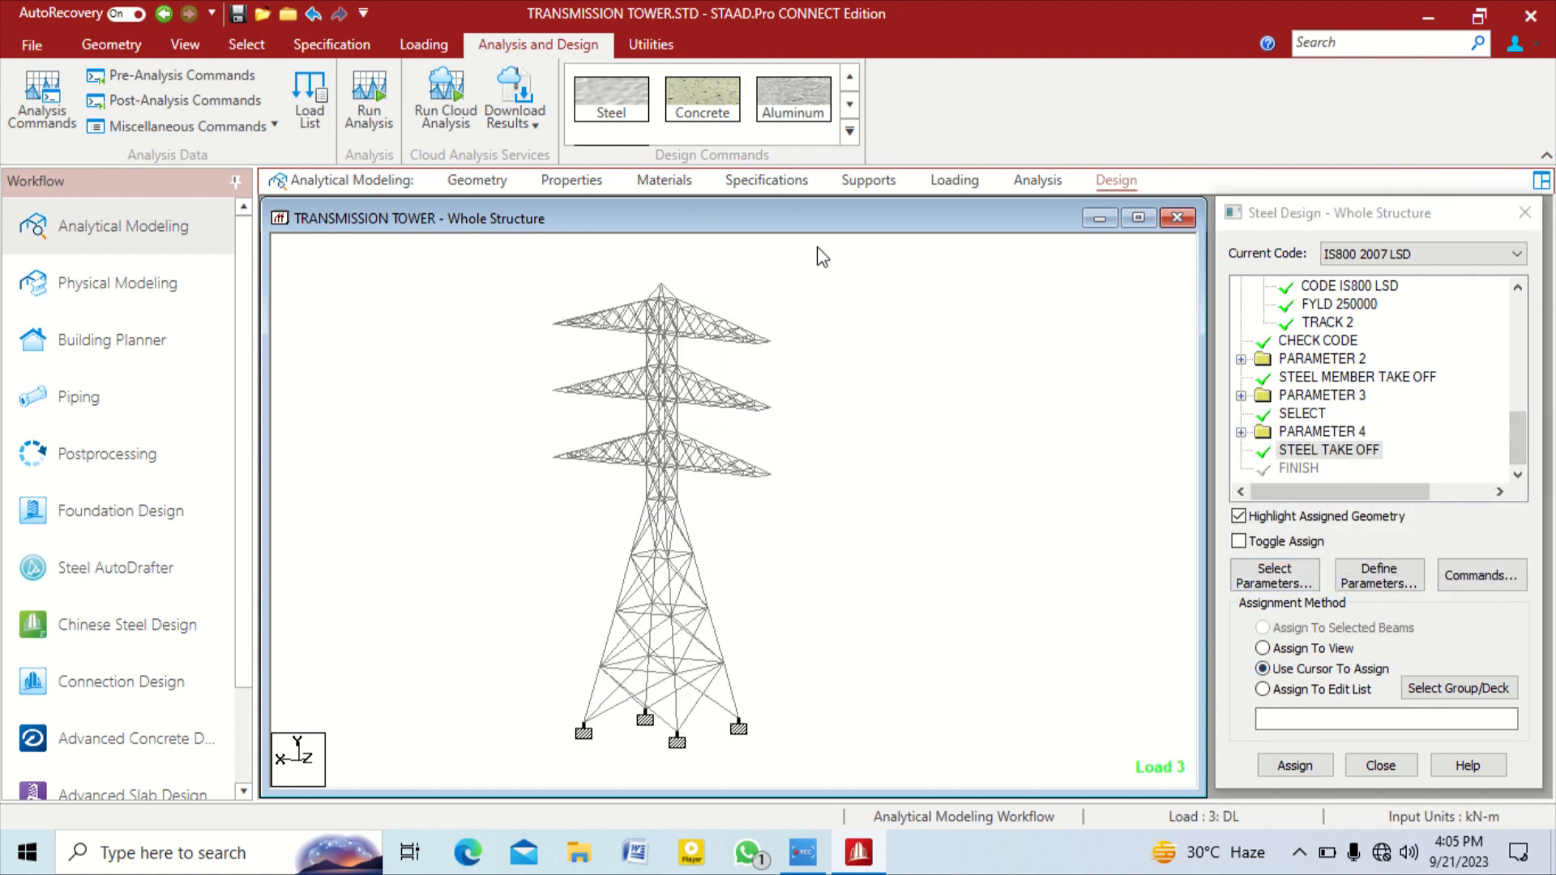
Save the modified structure and run the analysis with the steel design
click(360, 118)
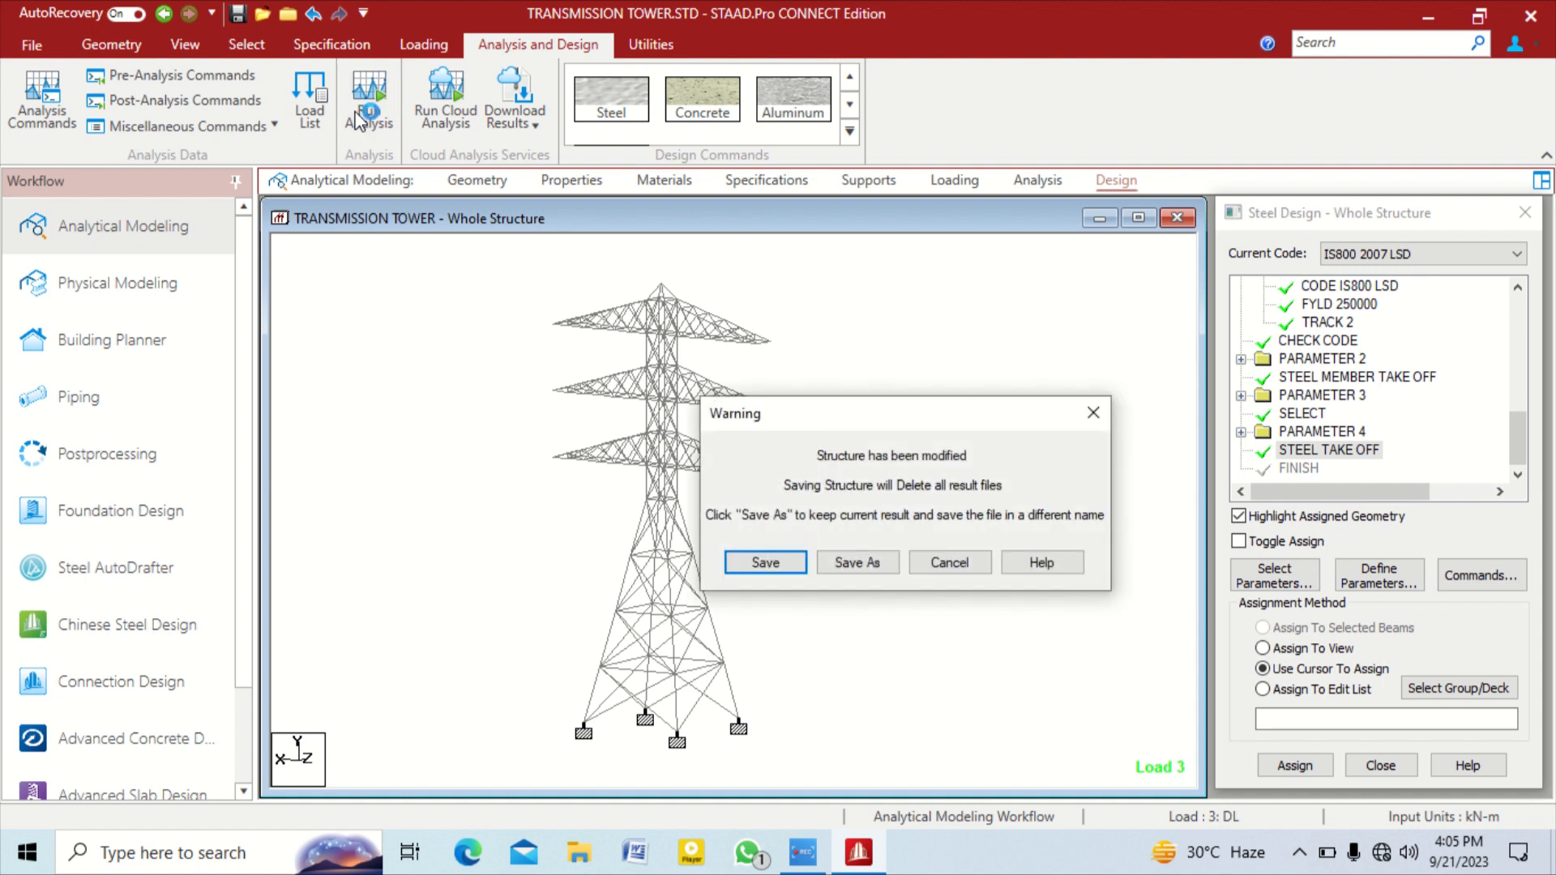
key(Return)
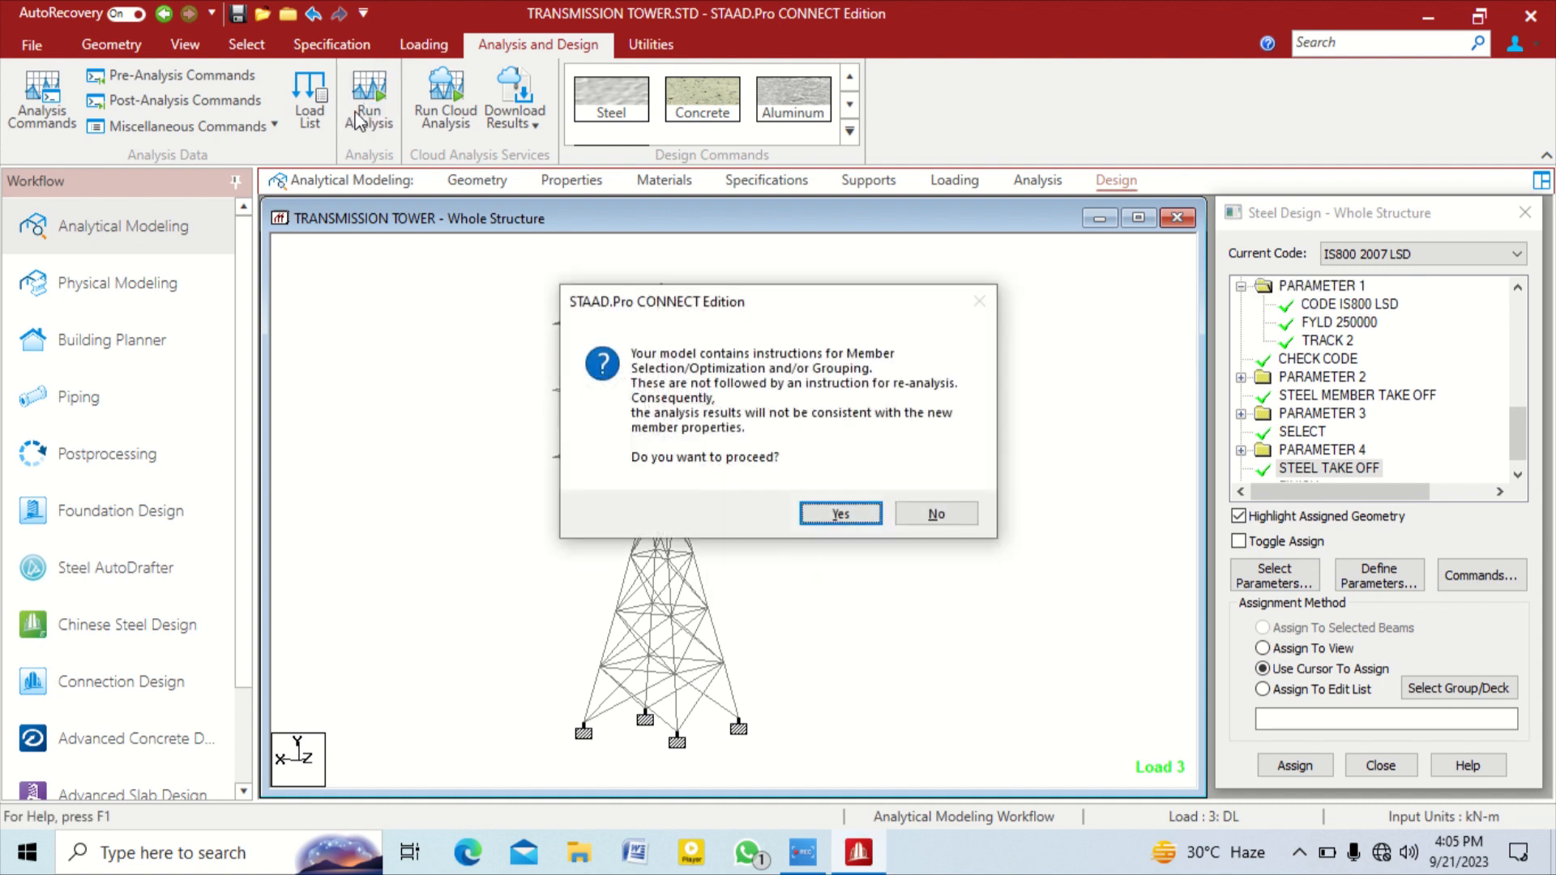
click(840, 514)
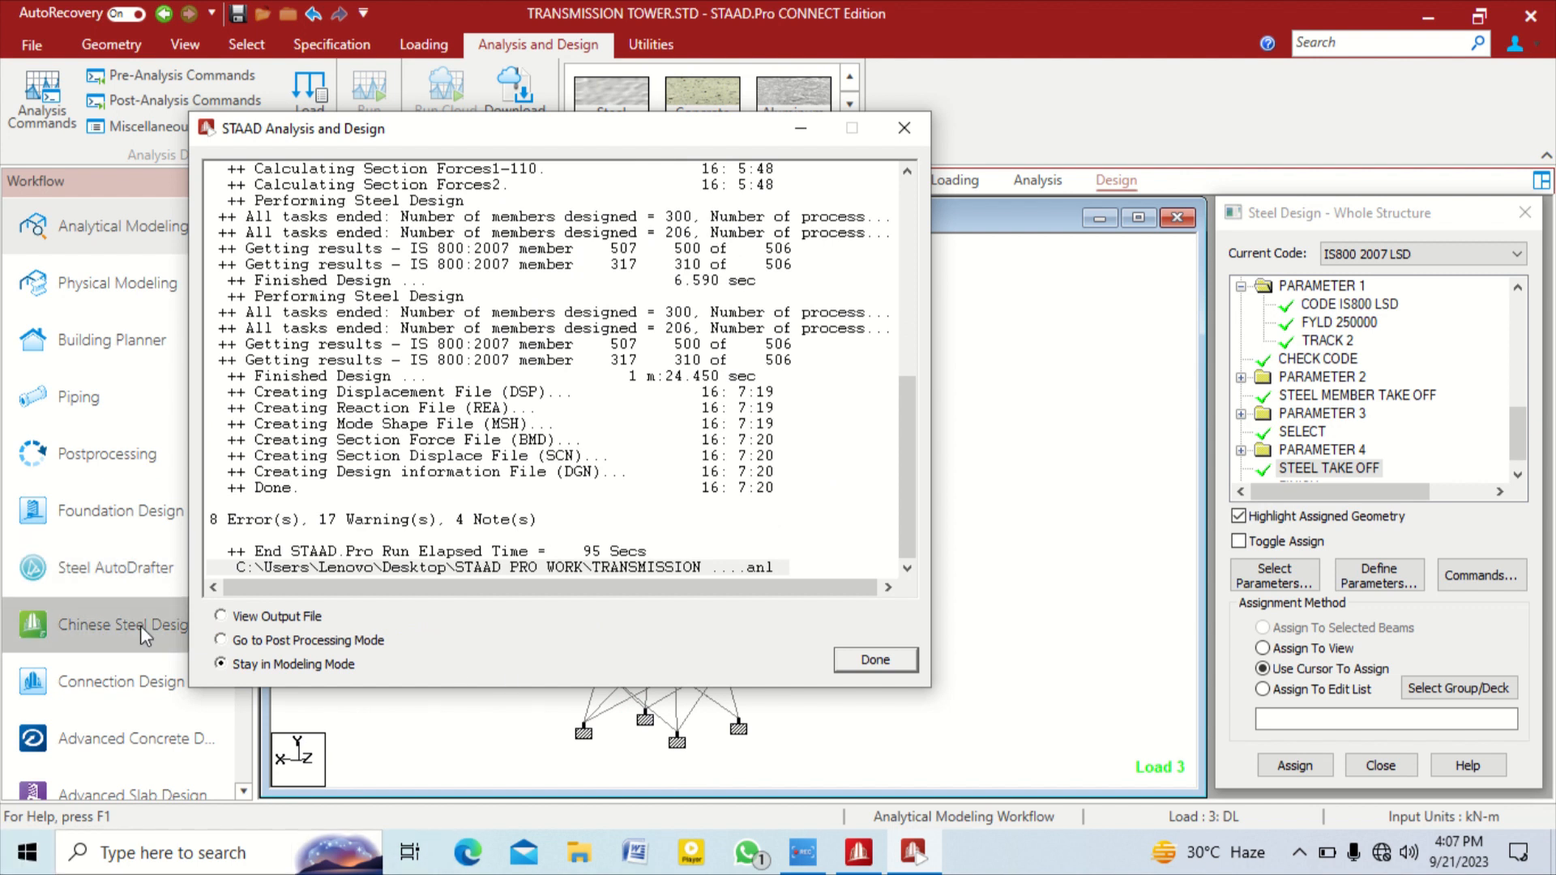
Open the analysis output file and examine its error list for members that failed the steel design, then close it
click(259, 618)
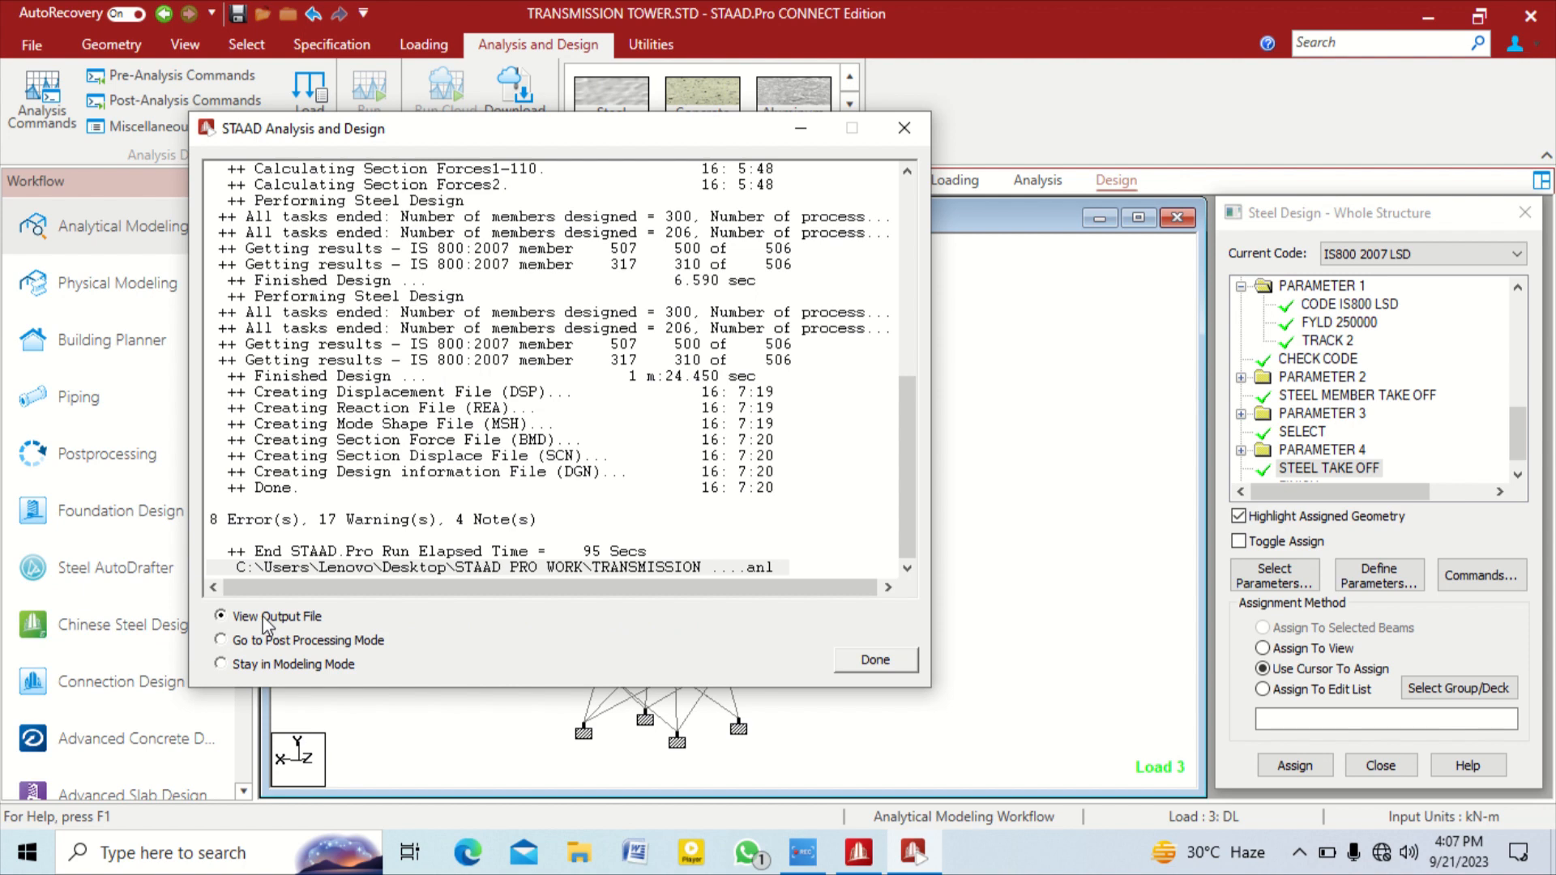
click(906, 663)
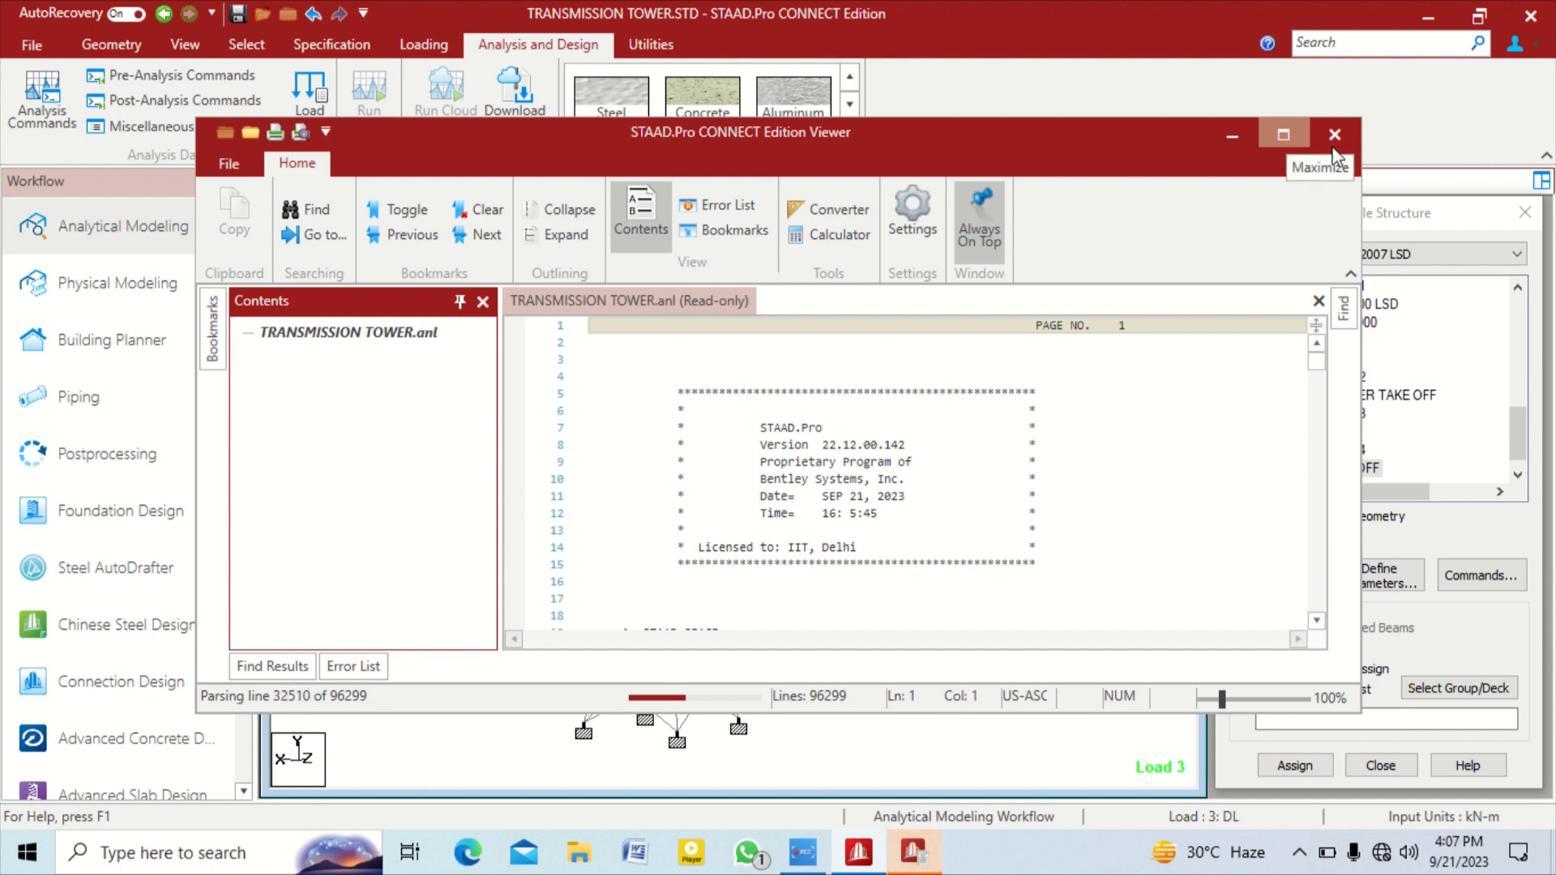
click(1283, 135)
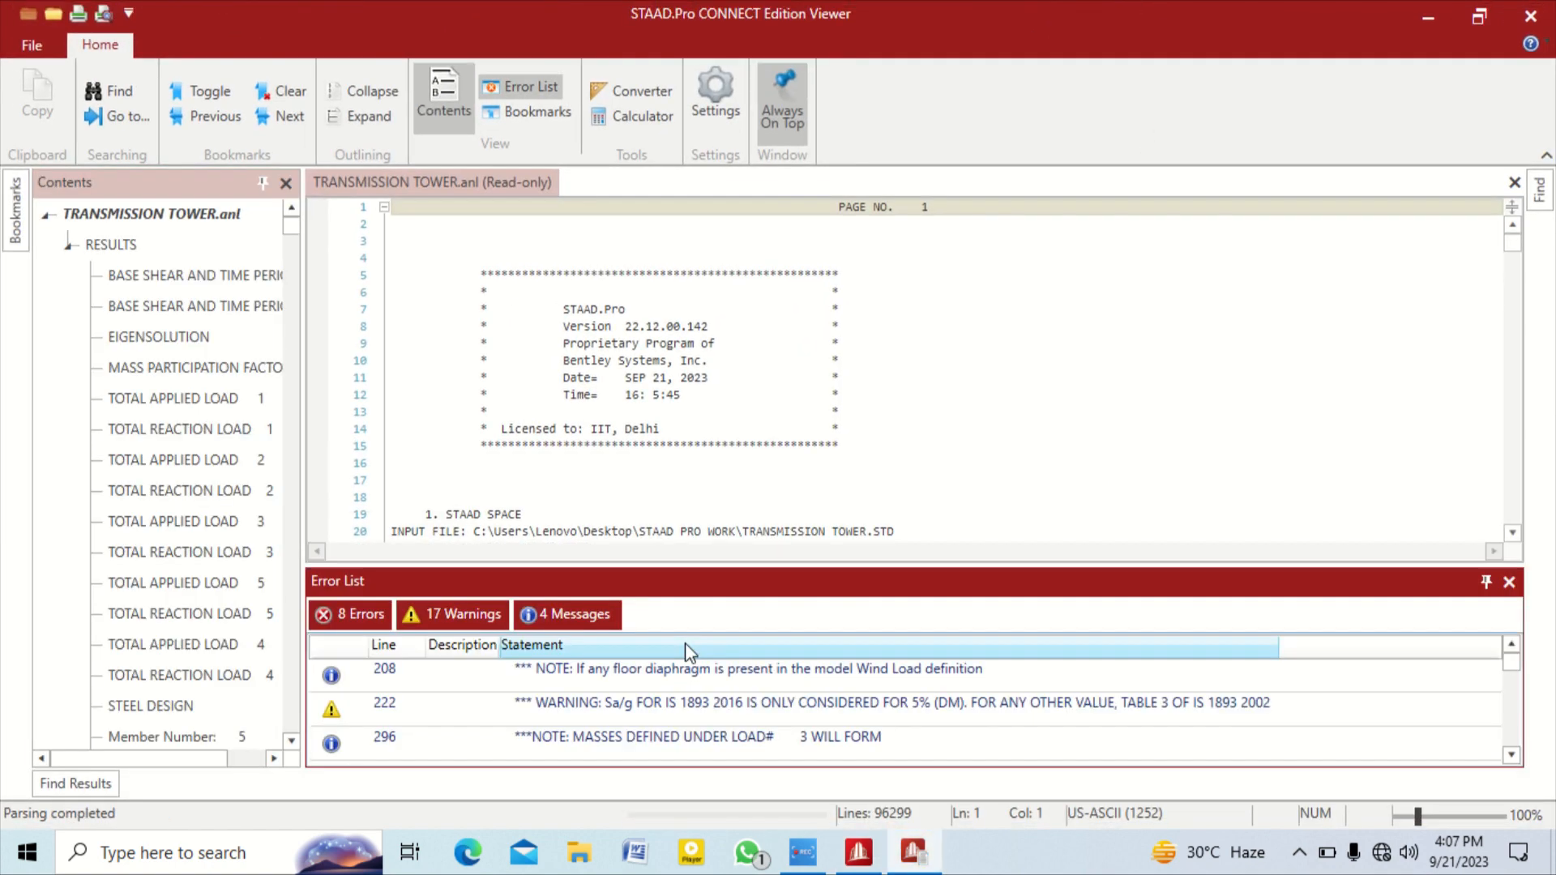
click(454, 614)
click(539, 620)
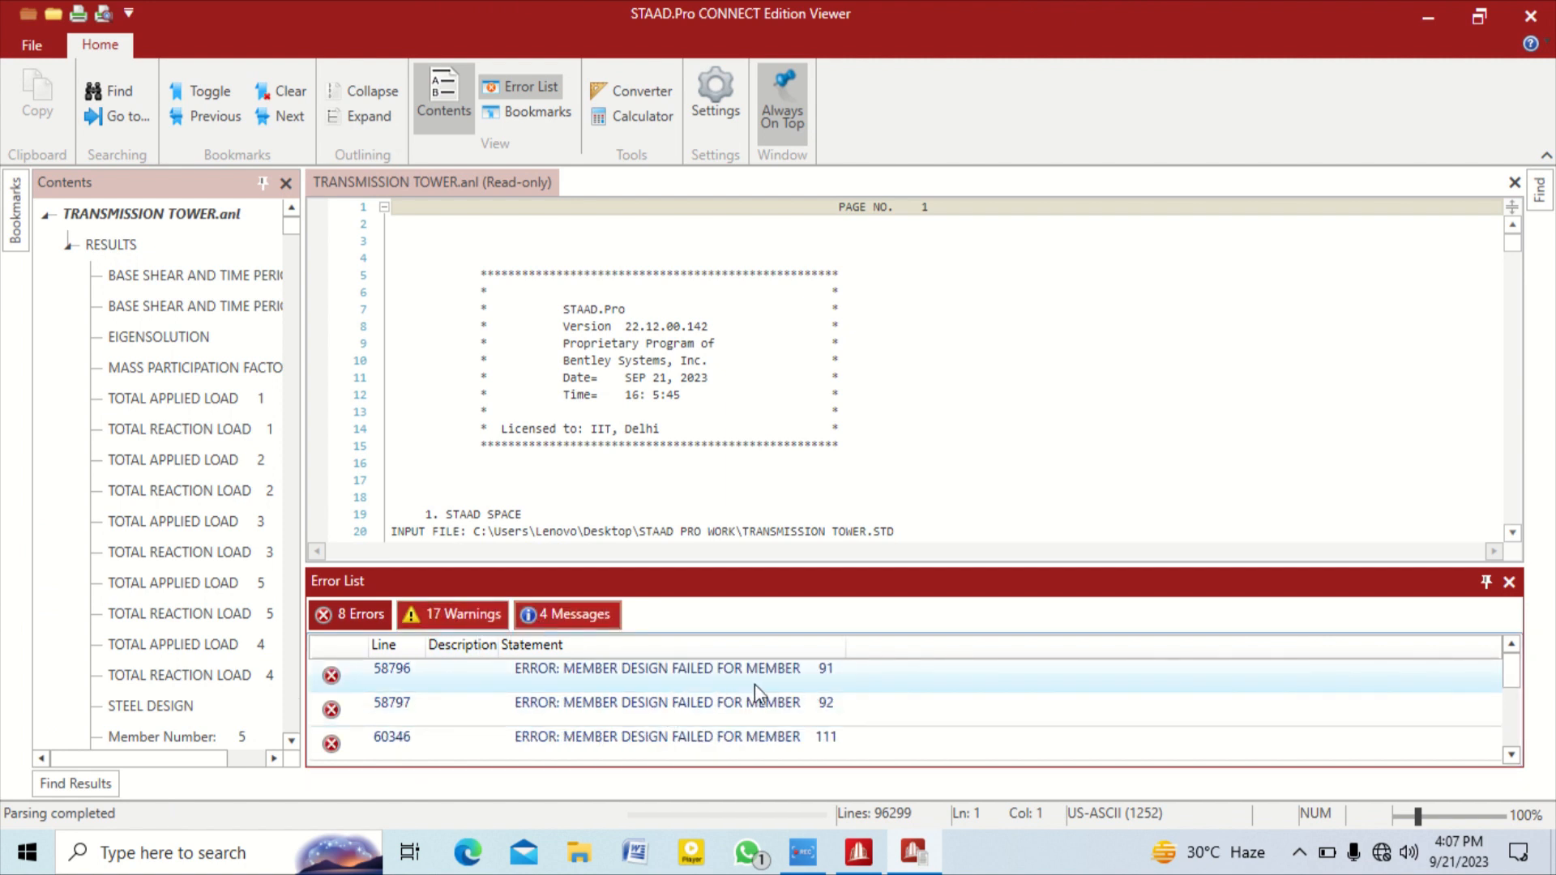
scroll(802, 685, down, 2)
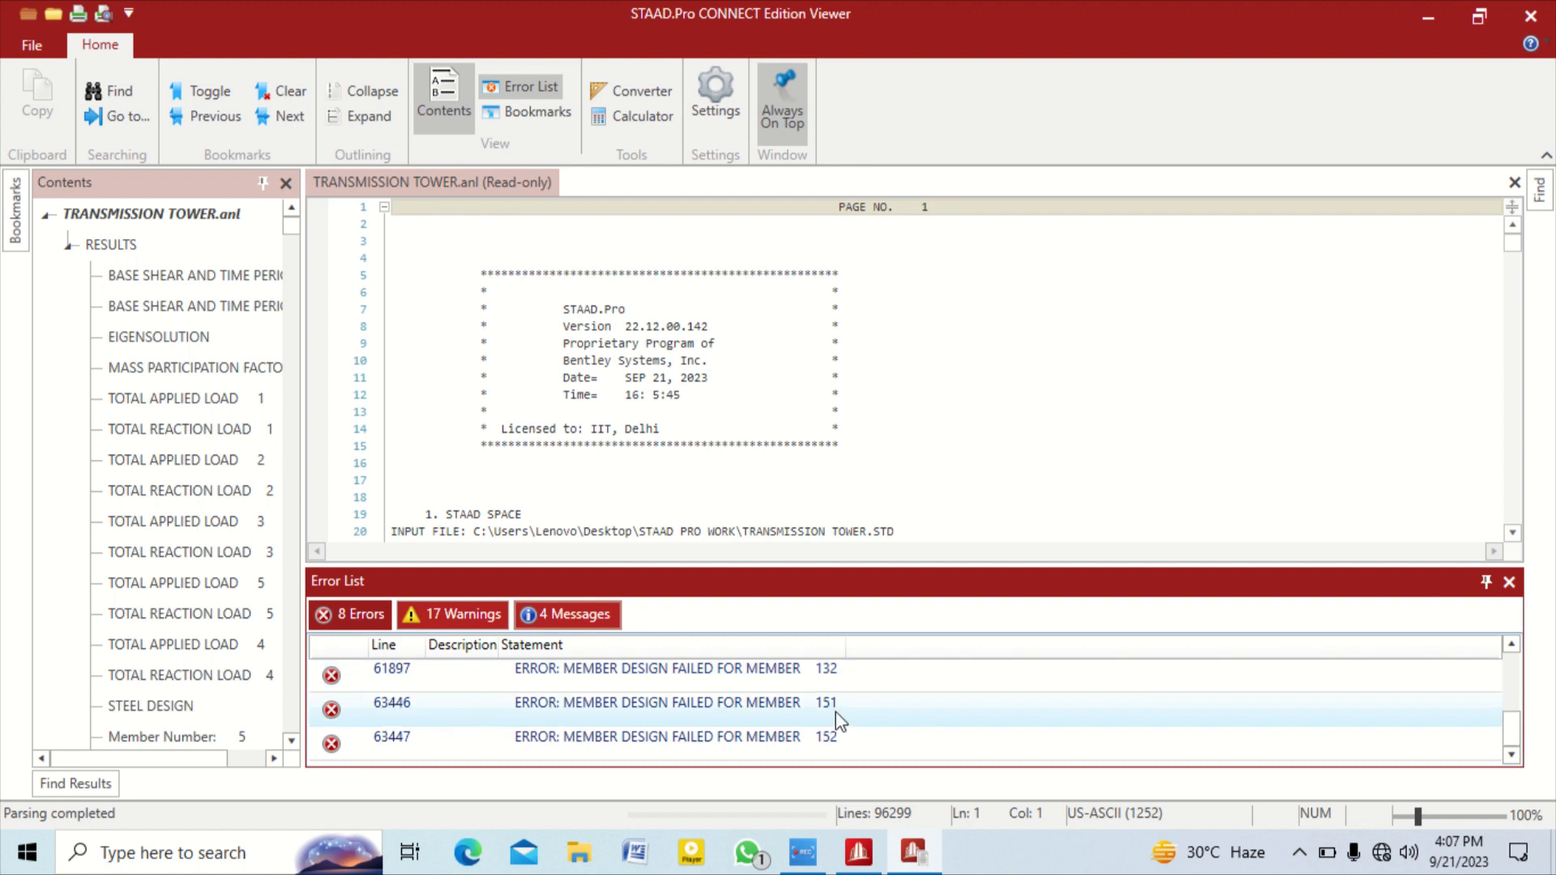
scroll(839, 722, up, 2)
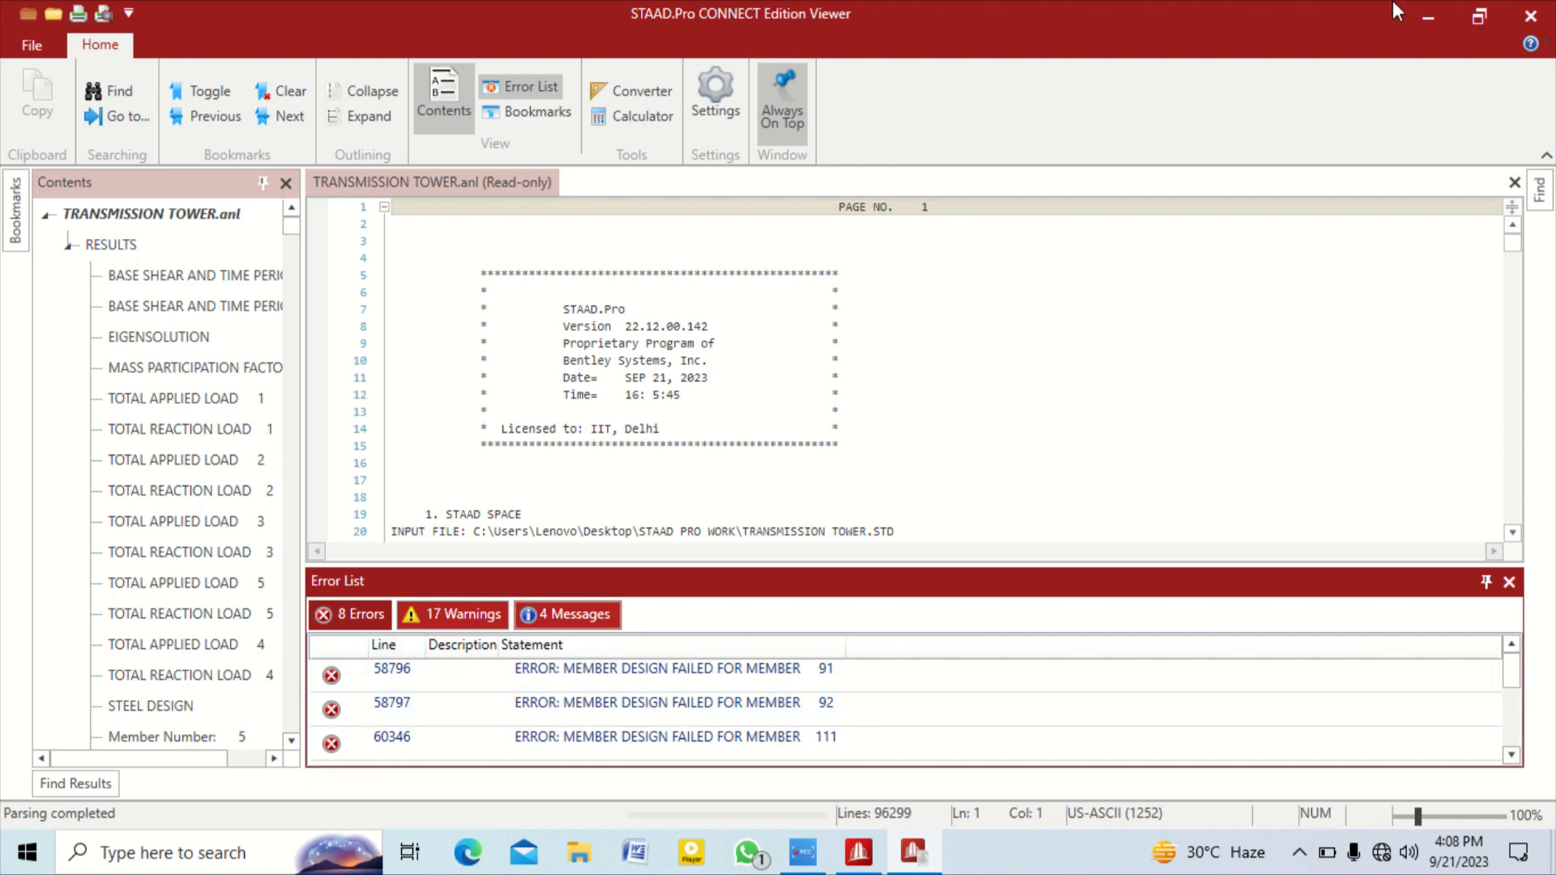
click(1527, 14)
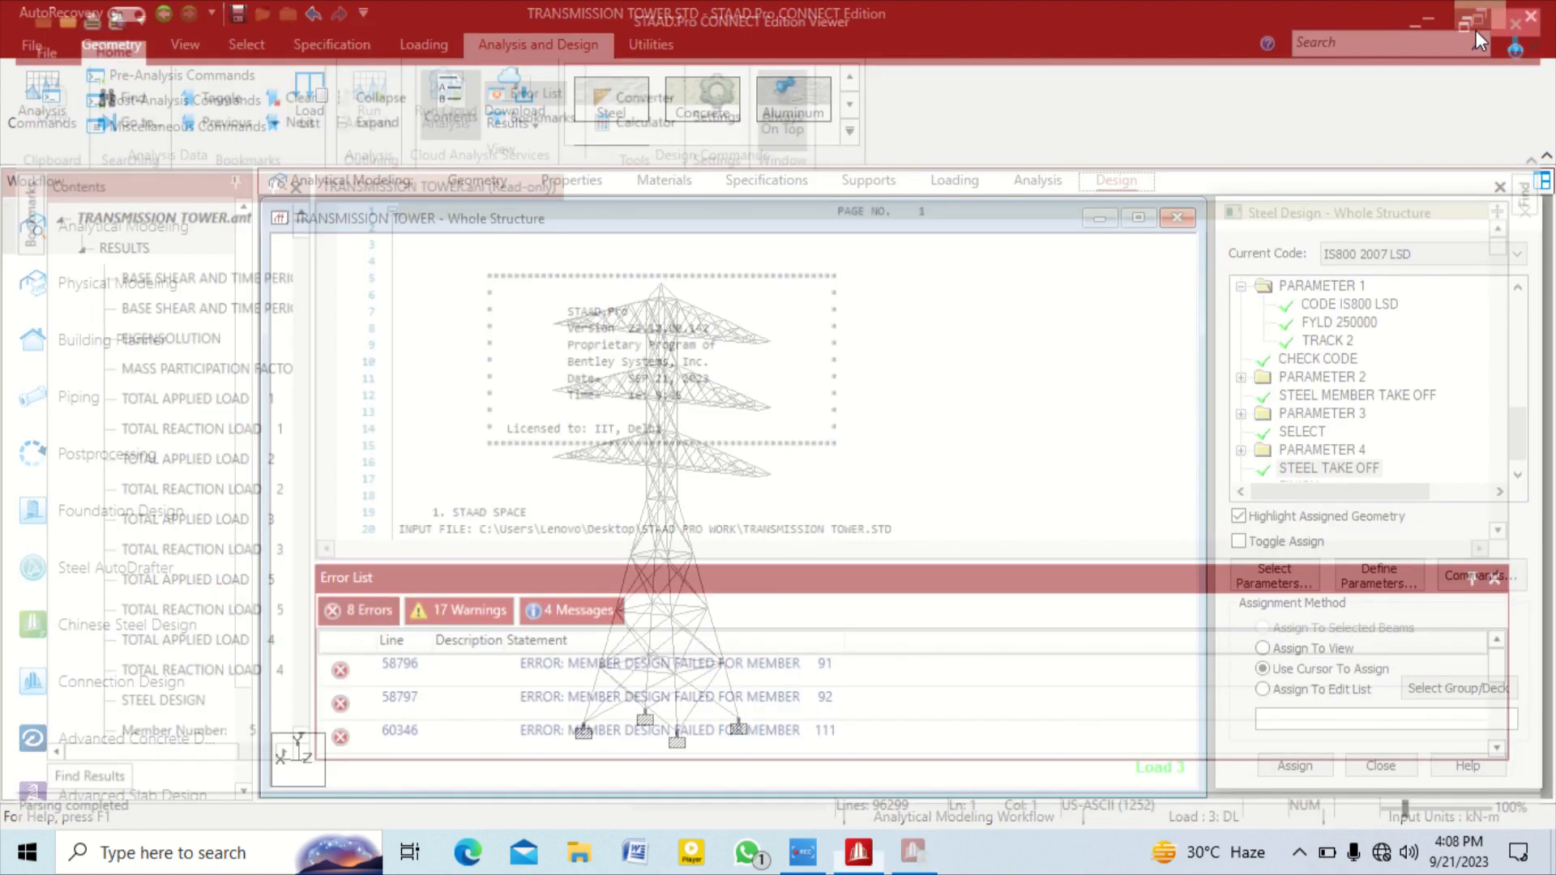
Show the section properties of the whole structure and select all failed beams by attribute
click(571, 181)
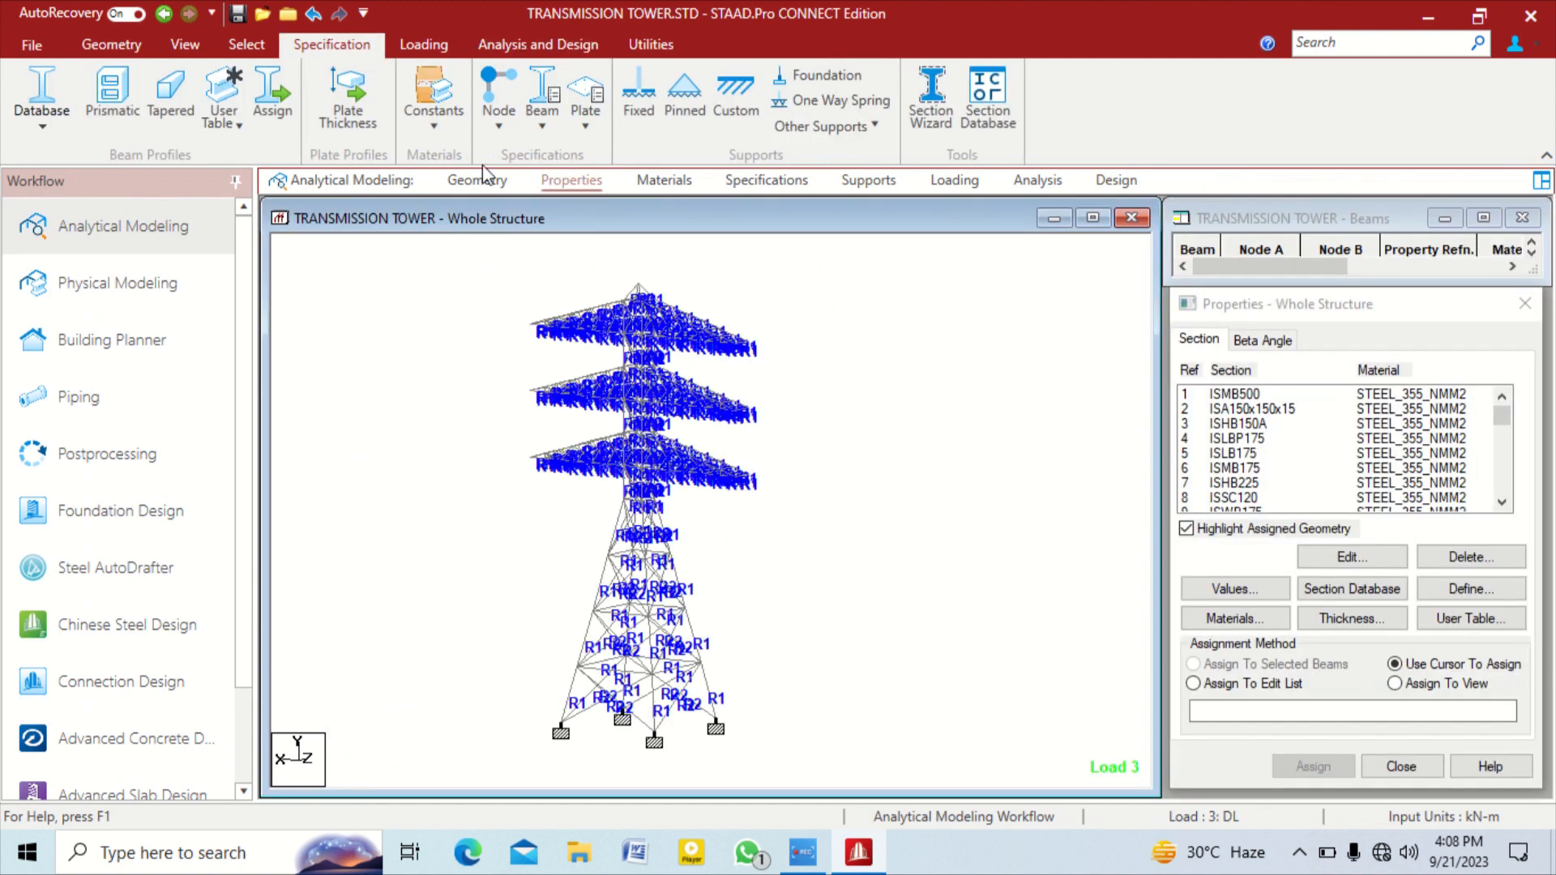
click(246, 45)
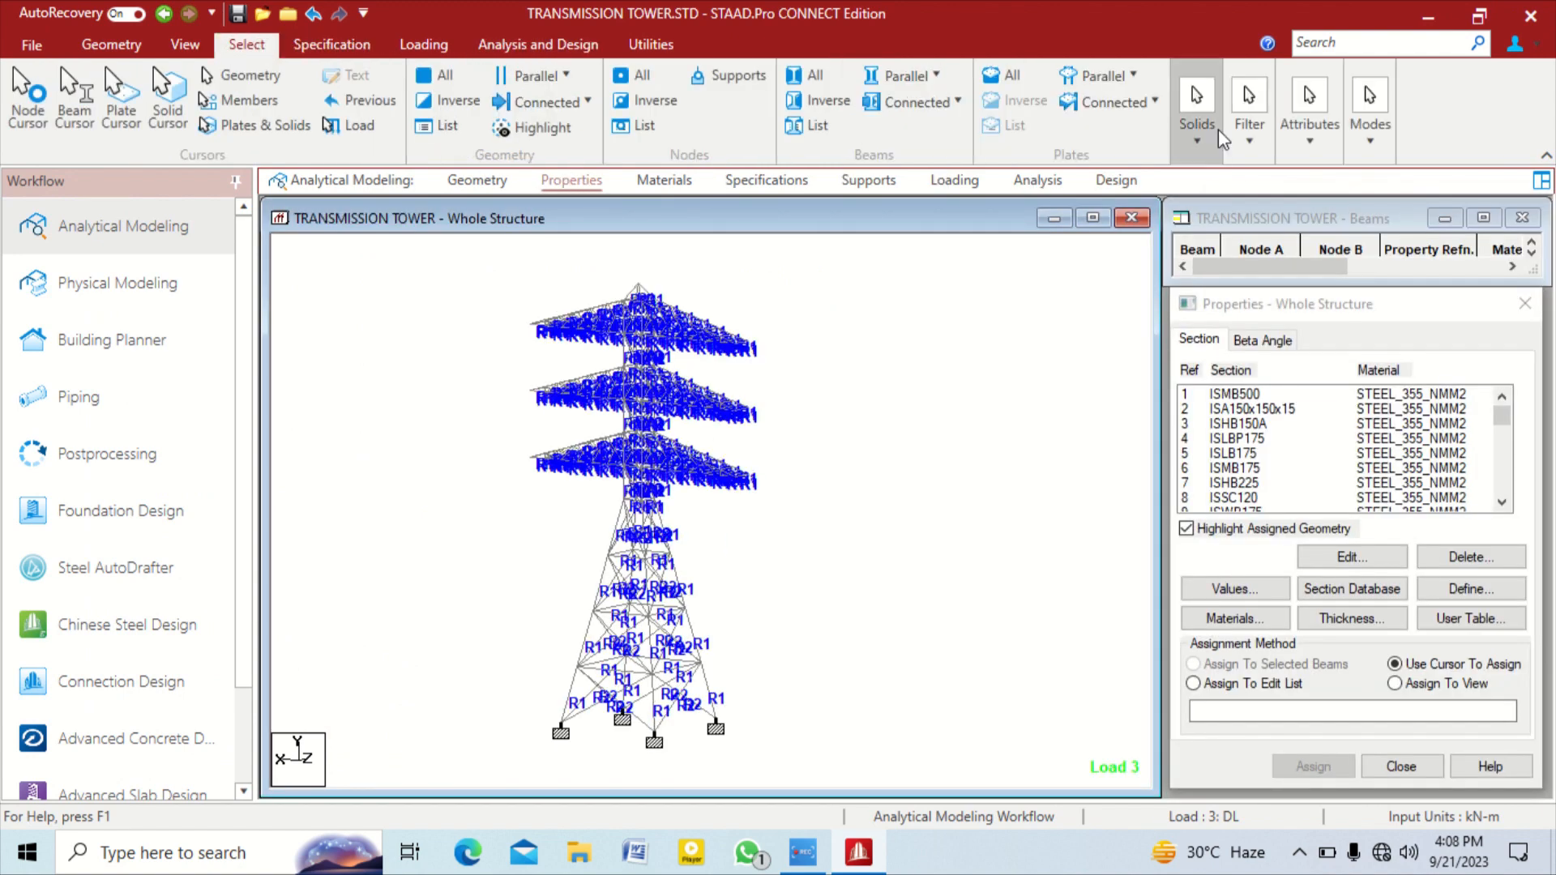
click(1295, 120)
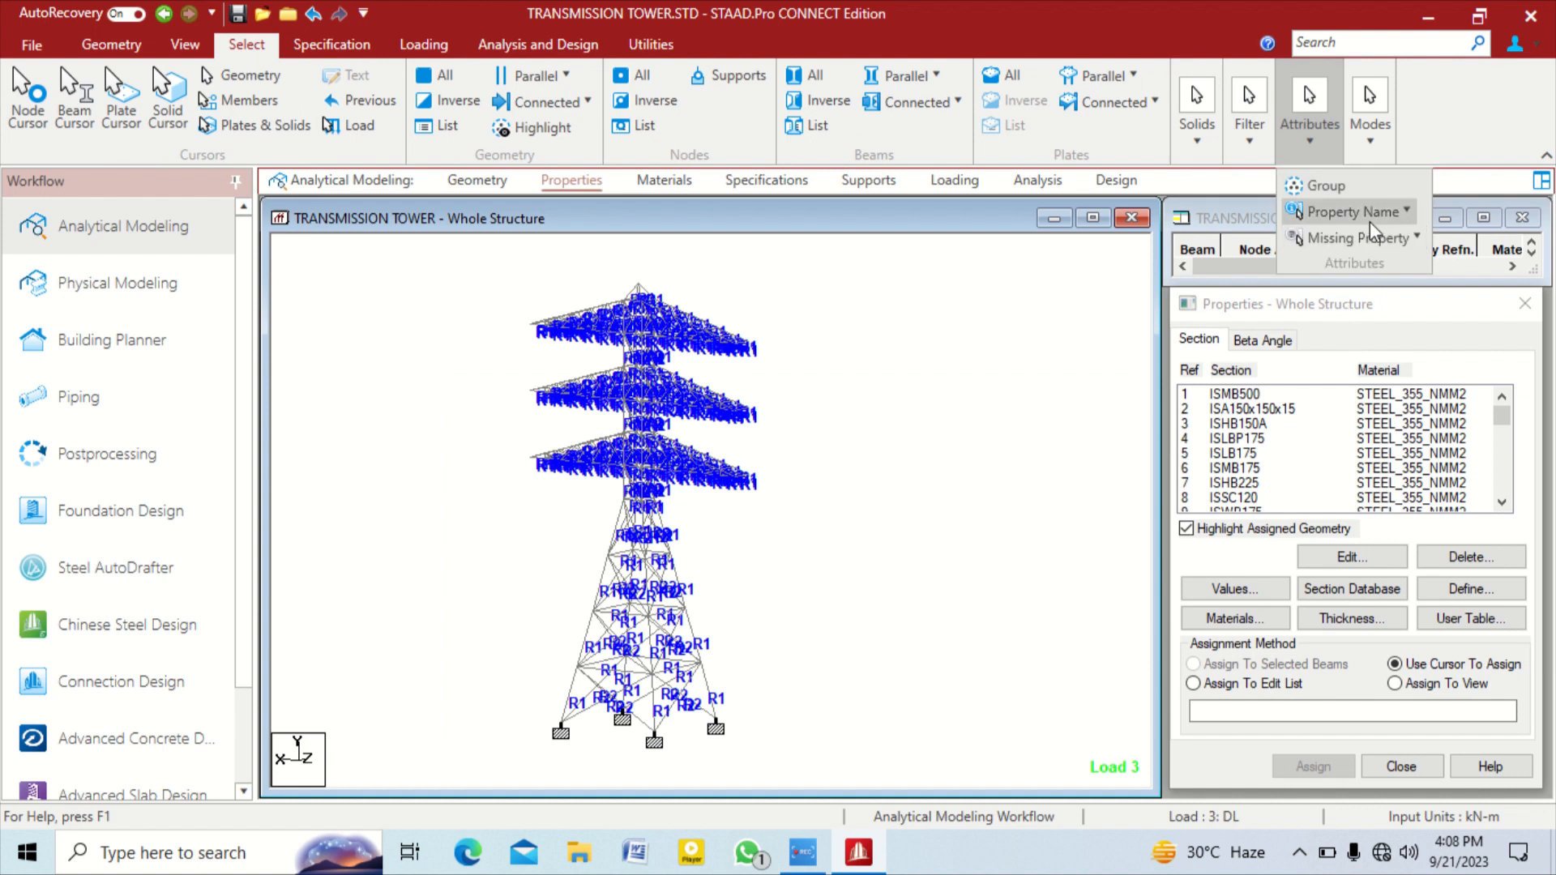
click(1368, 214)
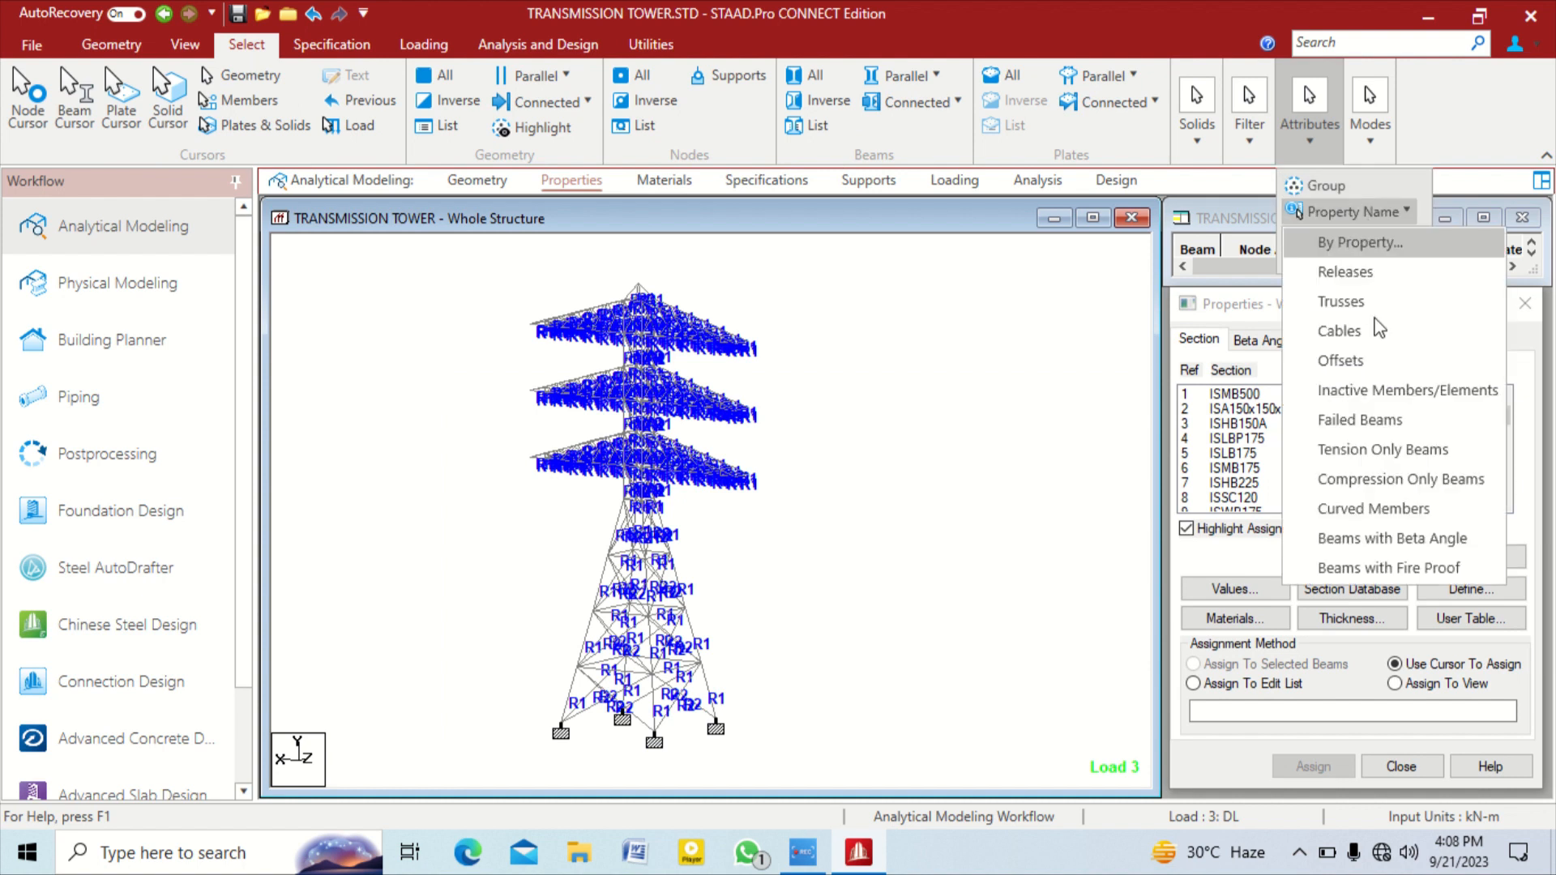
click(1364, 421)
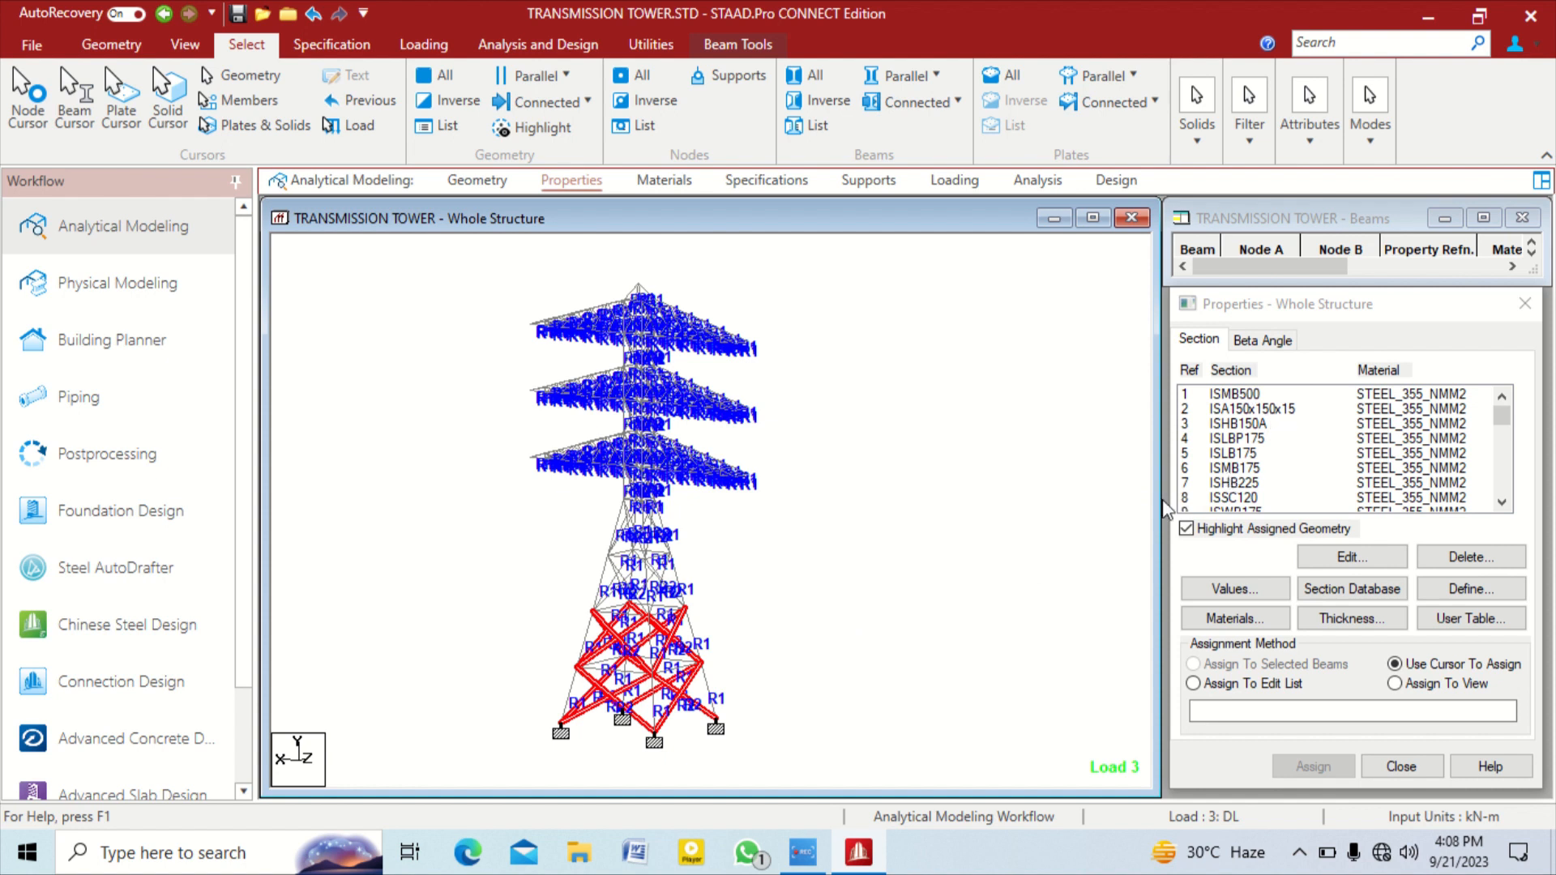
Assign the Indian angle section ISA200x200x25 in STEEL material to the selected failed beams, deleting the existing result files
scroll(1269, 454, down, 3)
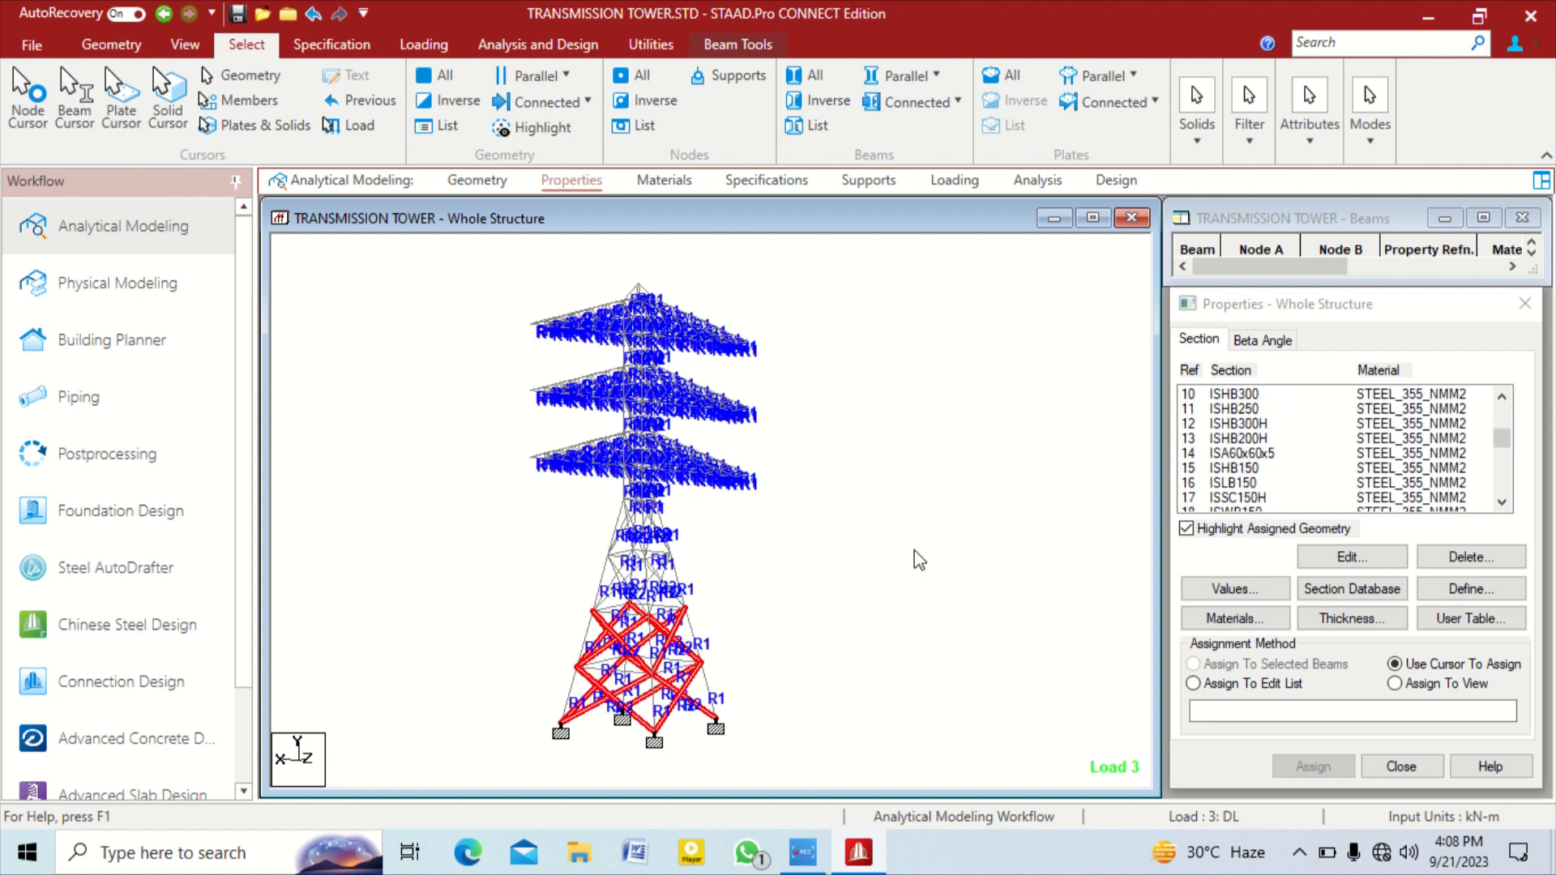
scroll(1321, 499, down, 5)
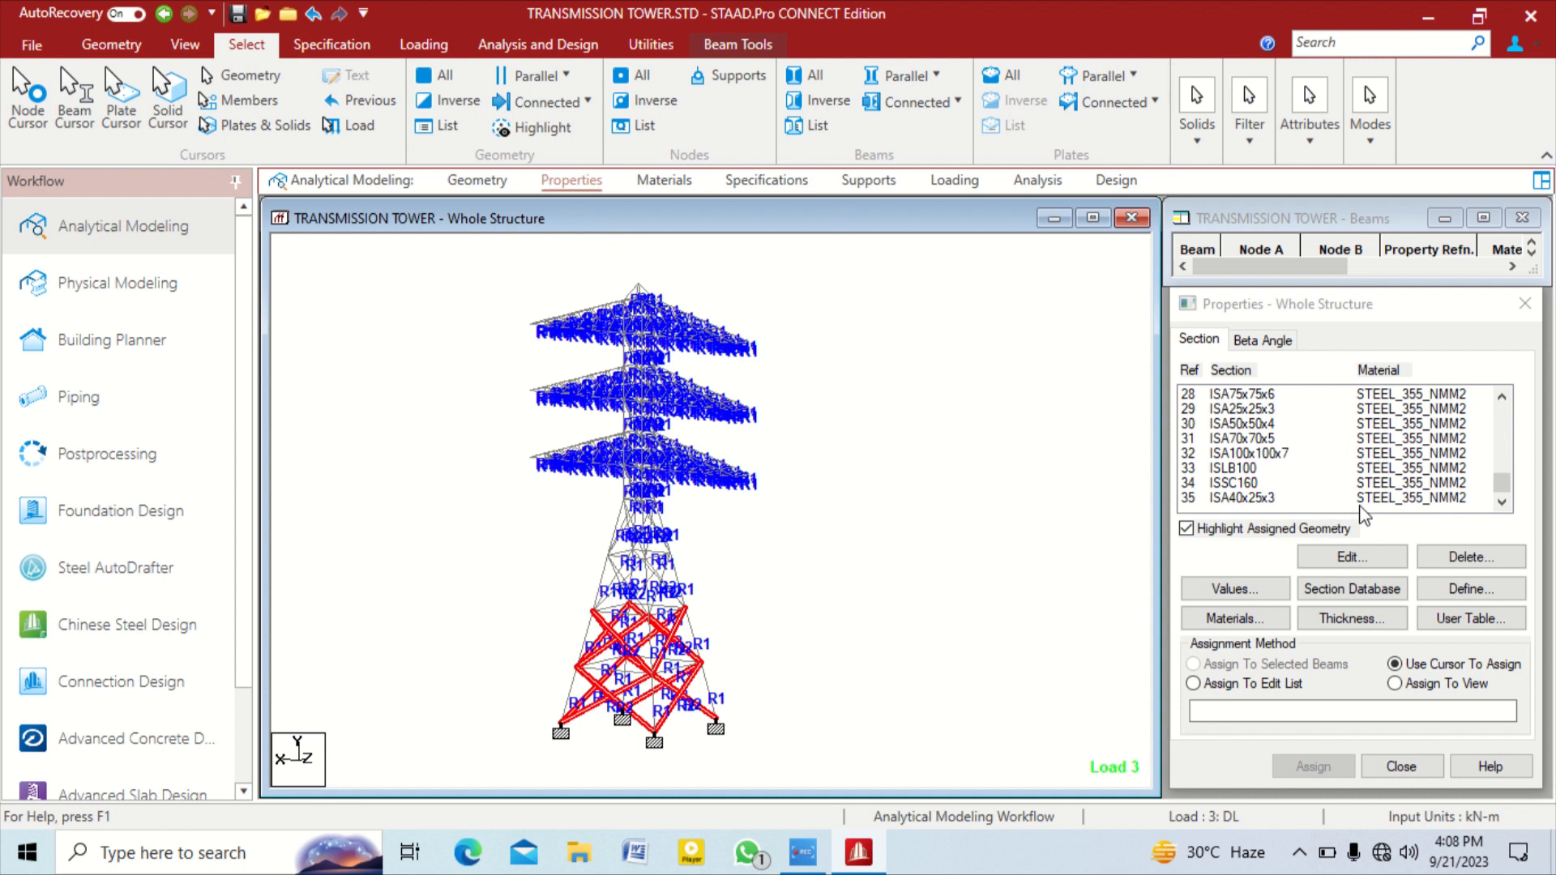
click(1369, 600)
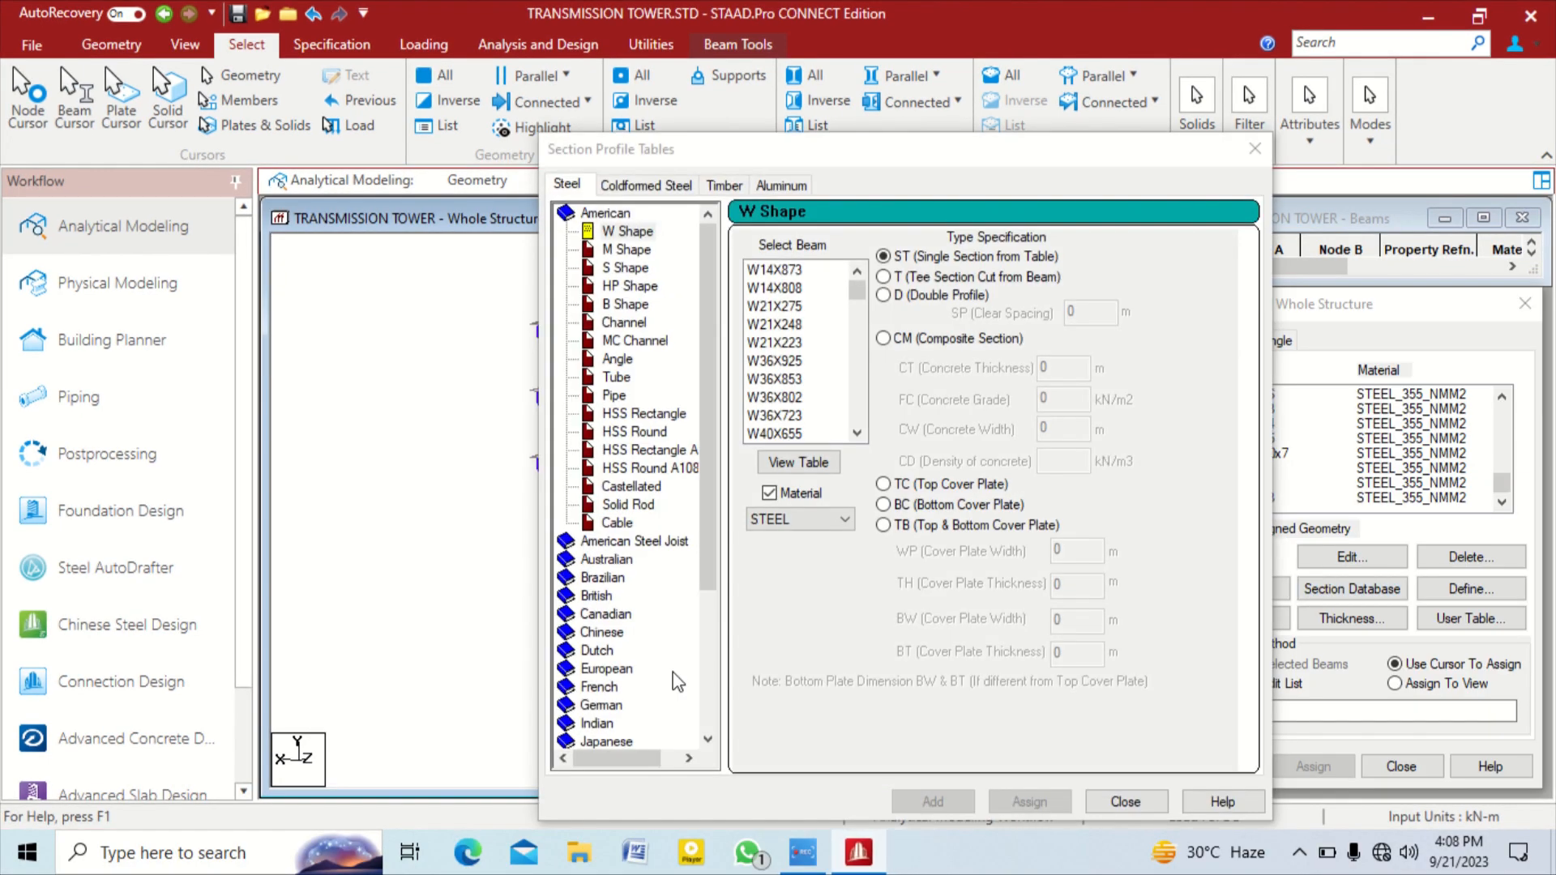
scroll(616, 641, down, 2)
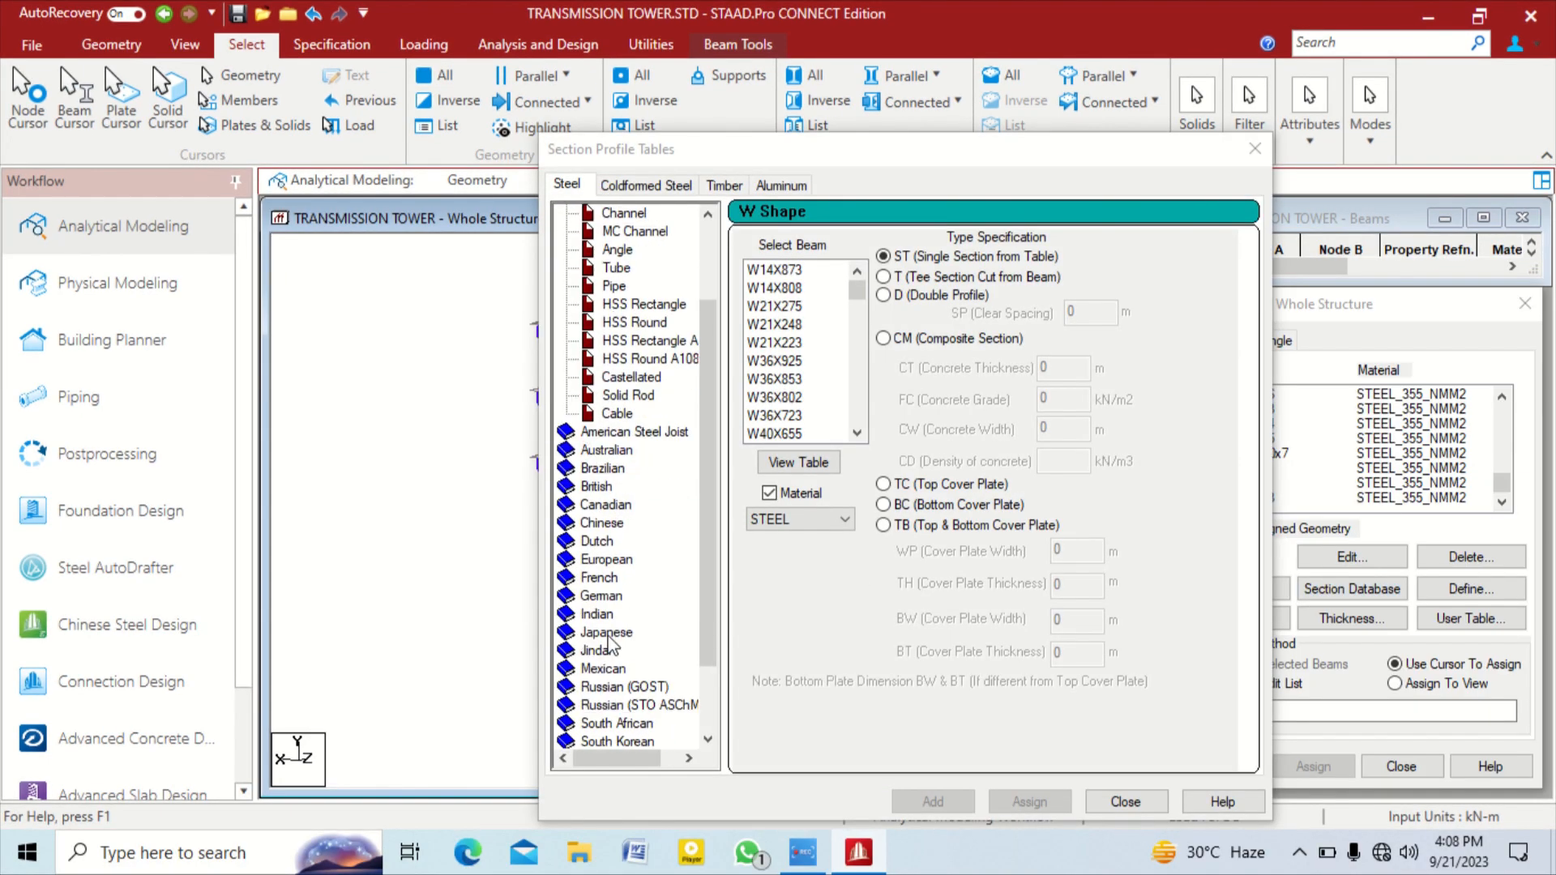
click(595, 617)
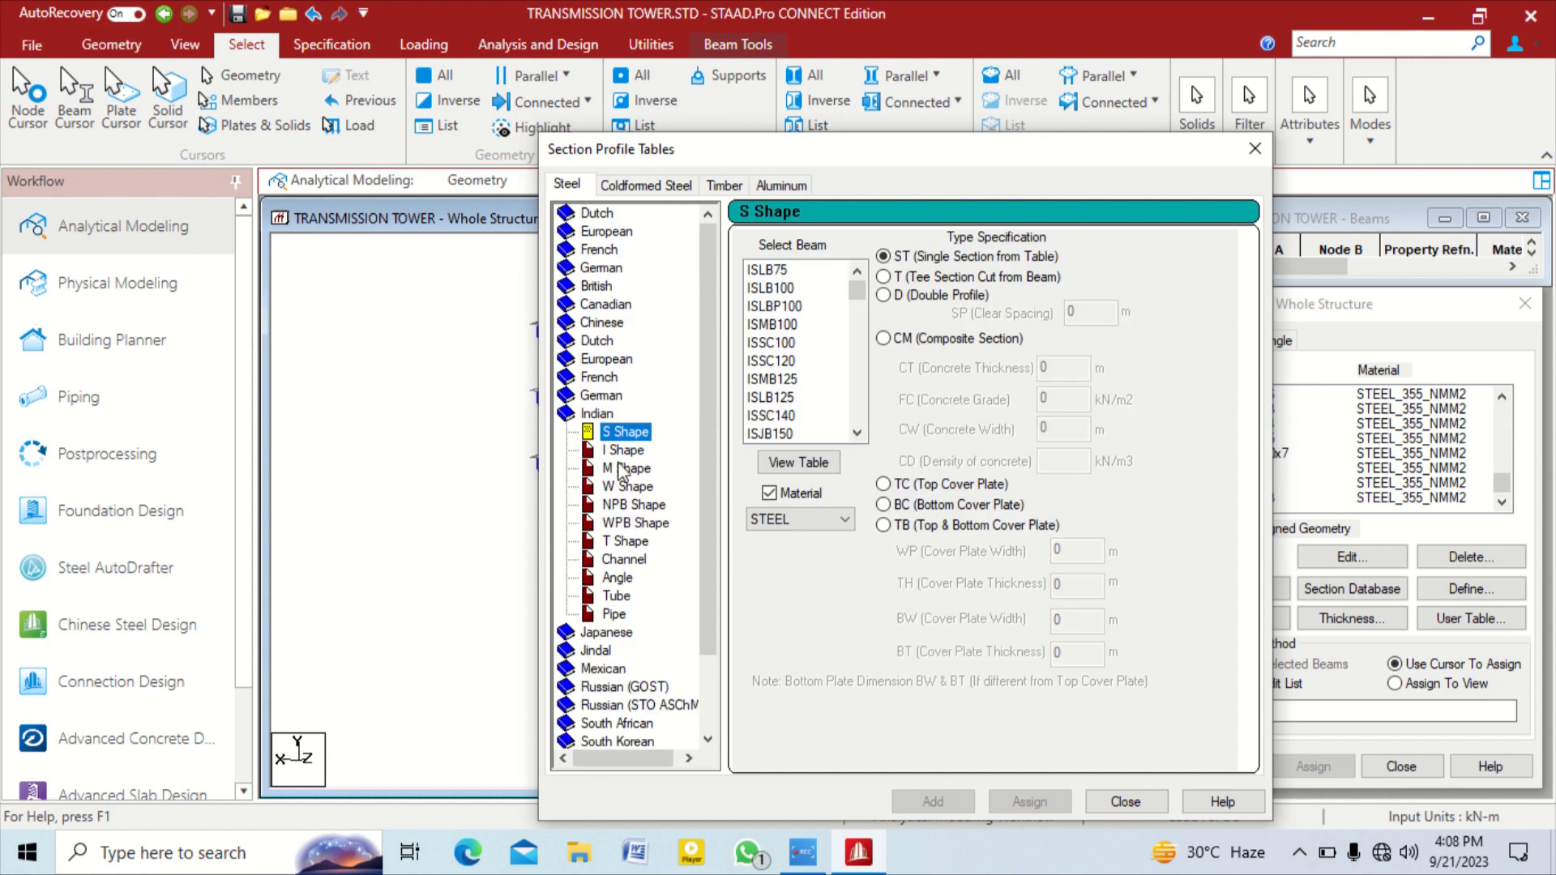
scroll(790, 334, down, 3)
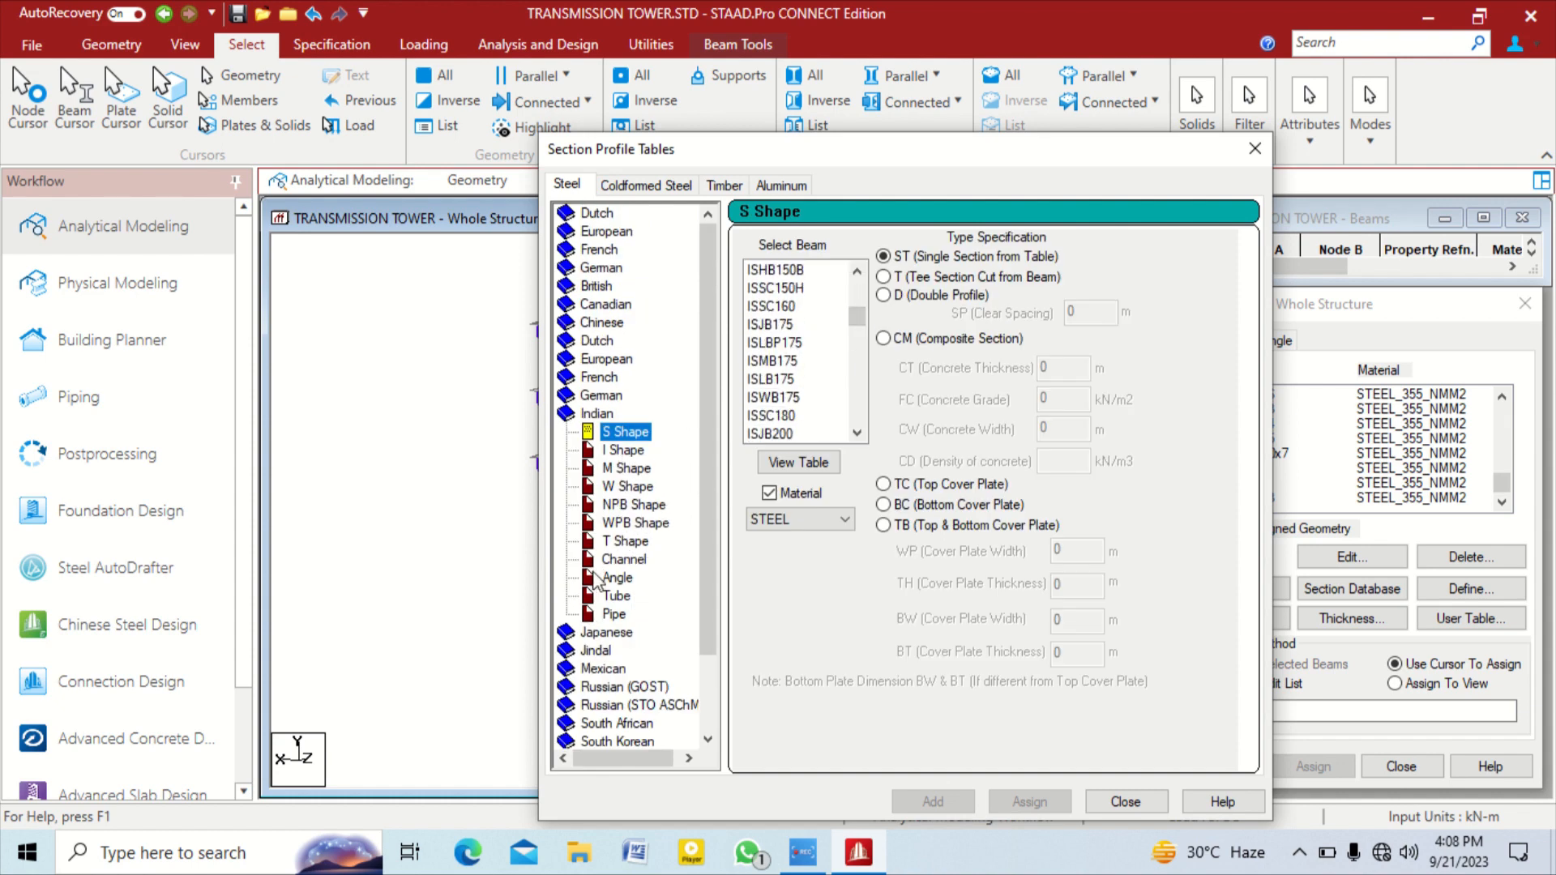
click(614, 578)
drag(855, 298, 853, 426)
click(799, 429)
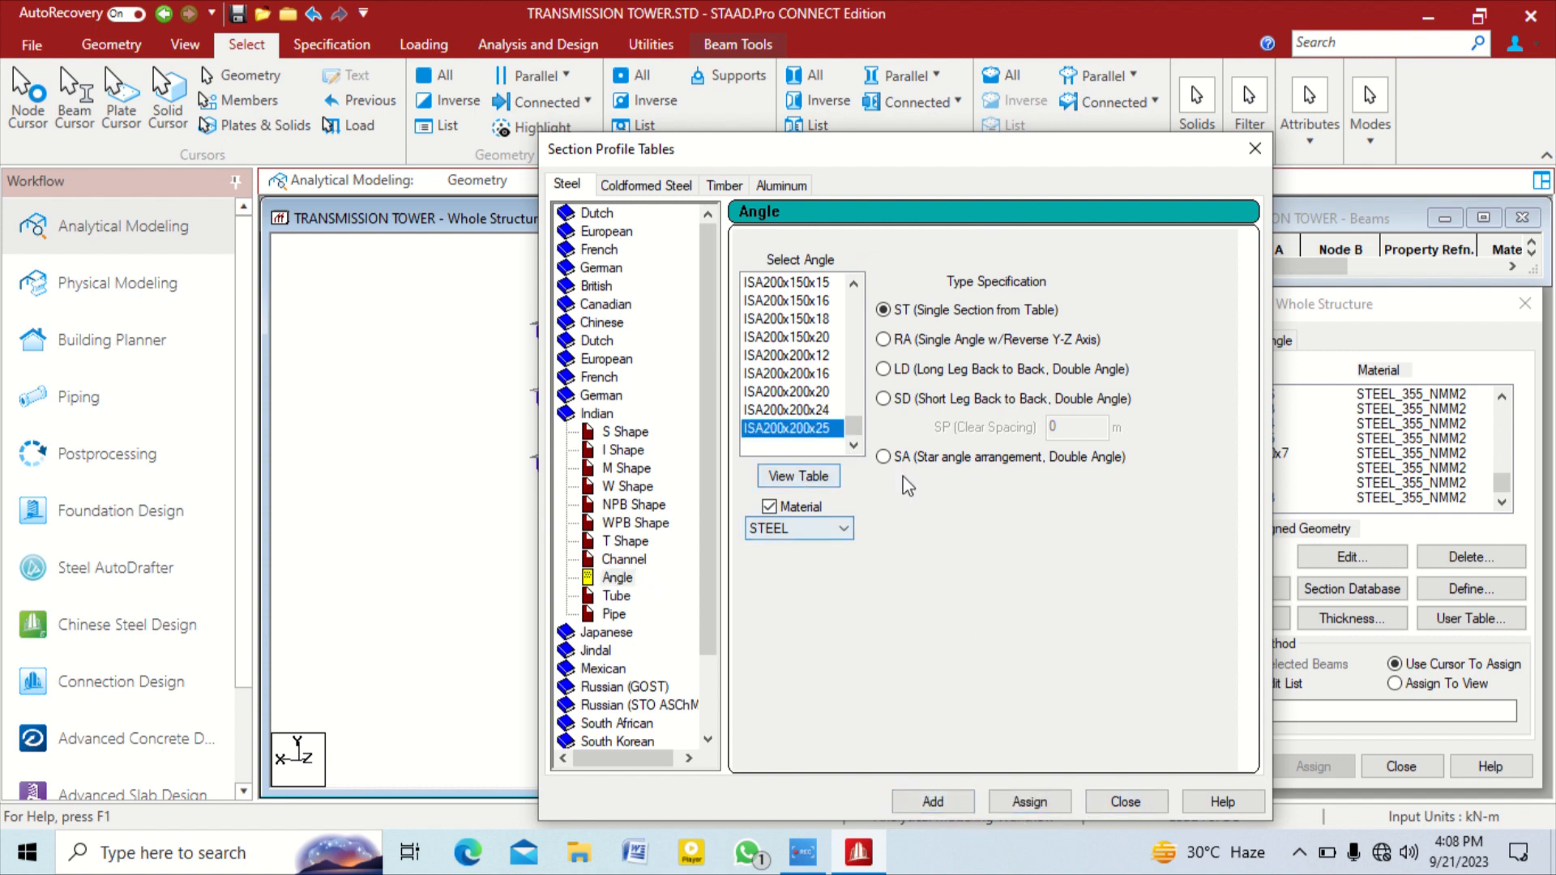
click(1029, 802)
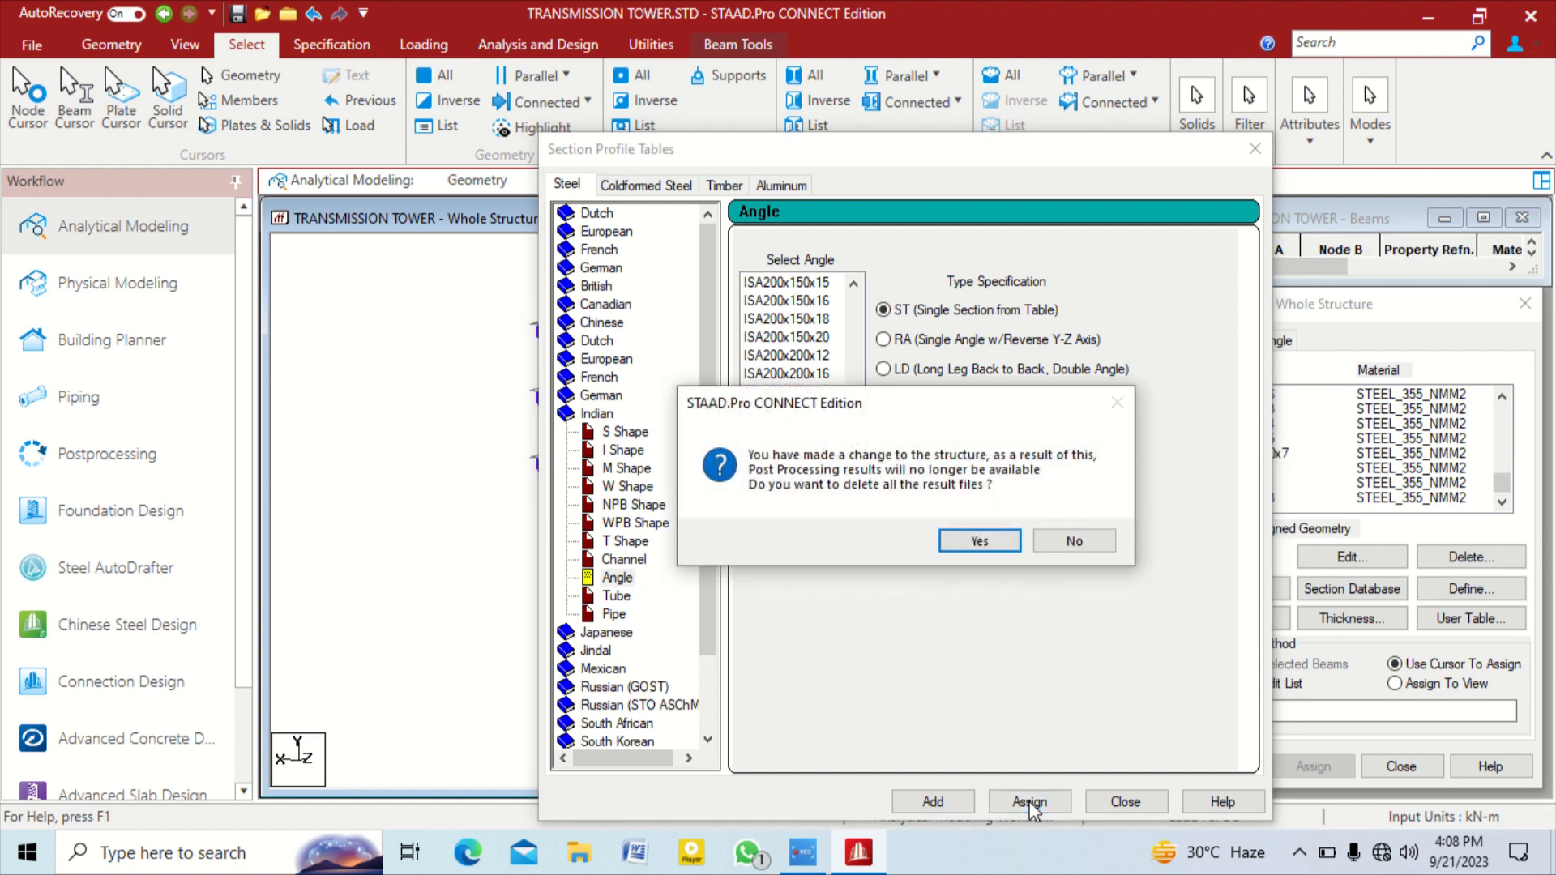
click(993, 546)
click(1106, 802)
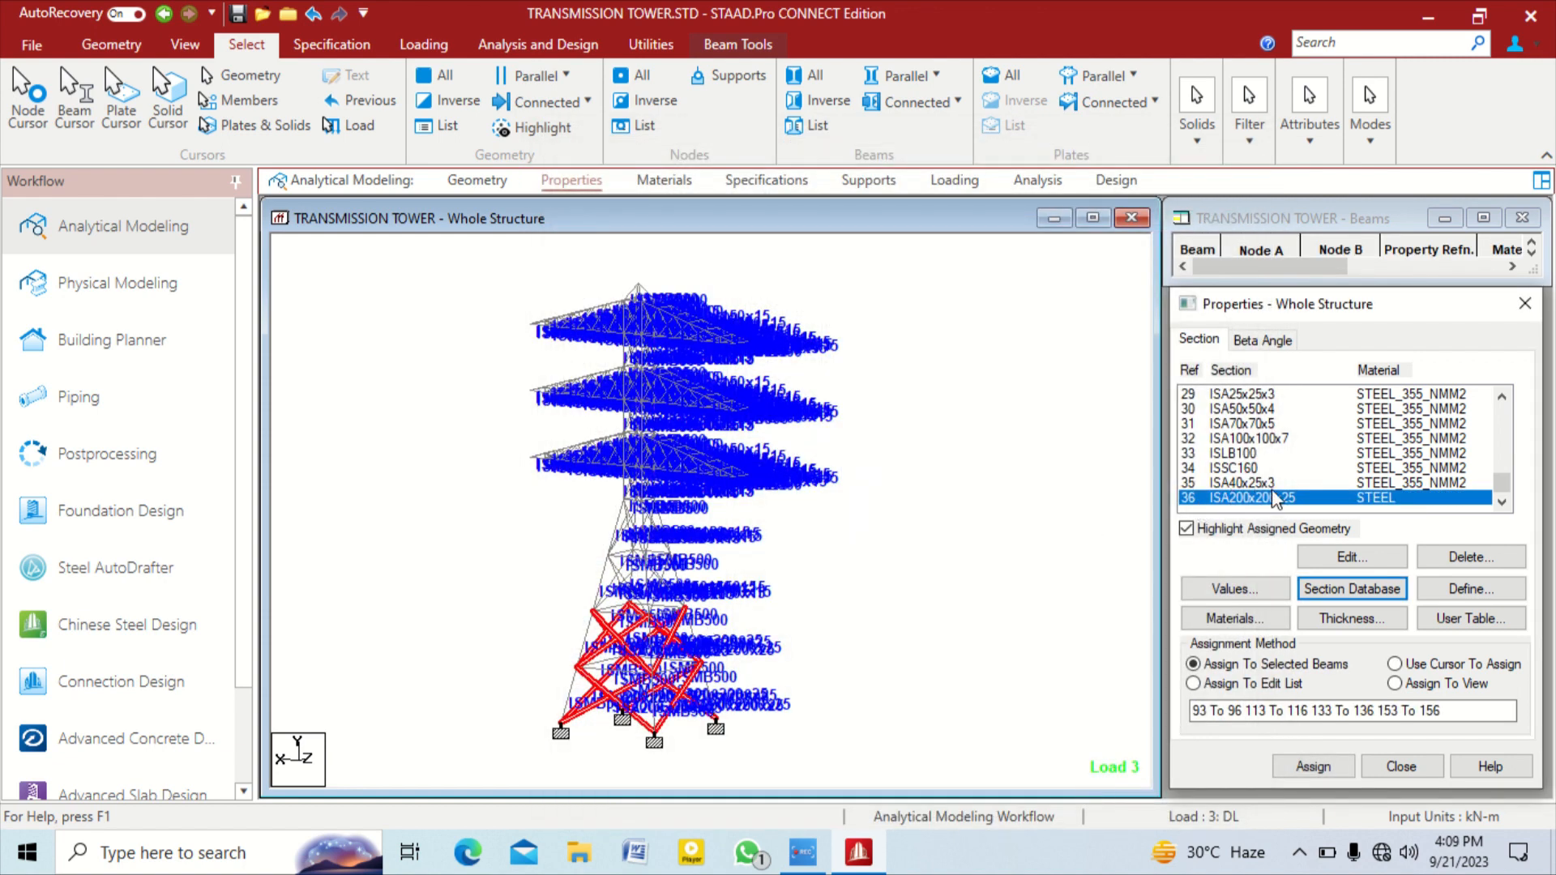
Try to change the ISA200x200x25 property's material to STEEL_355_NMM2, and delete that section property
double_click(1410, 497)
click(790, 601)
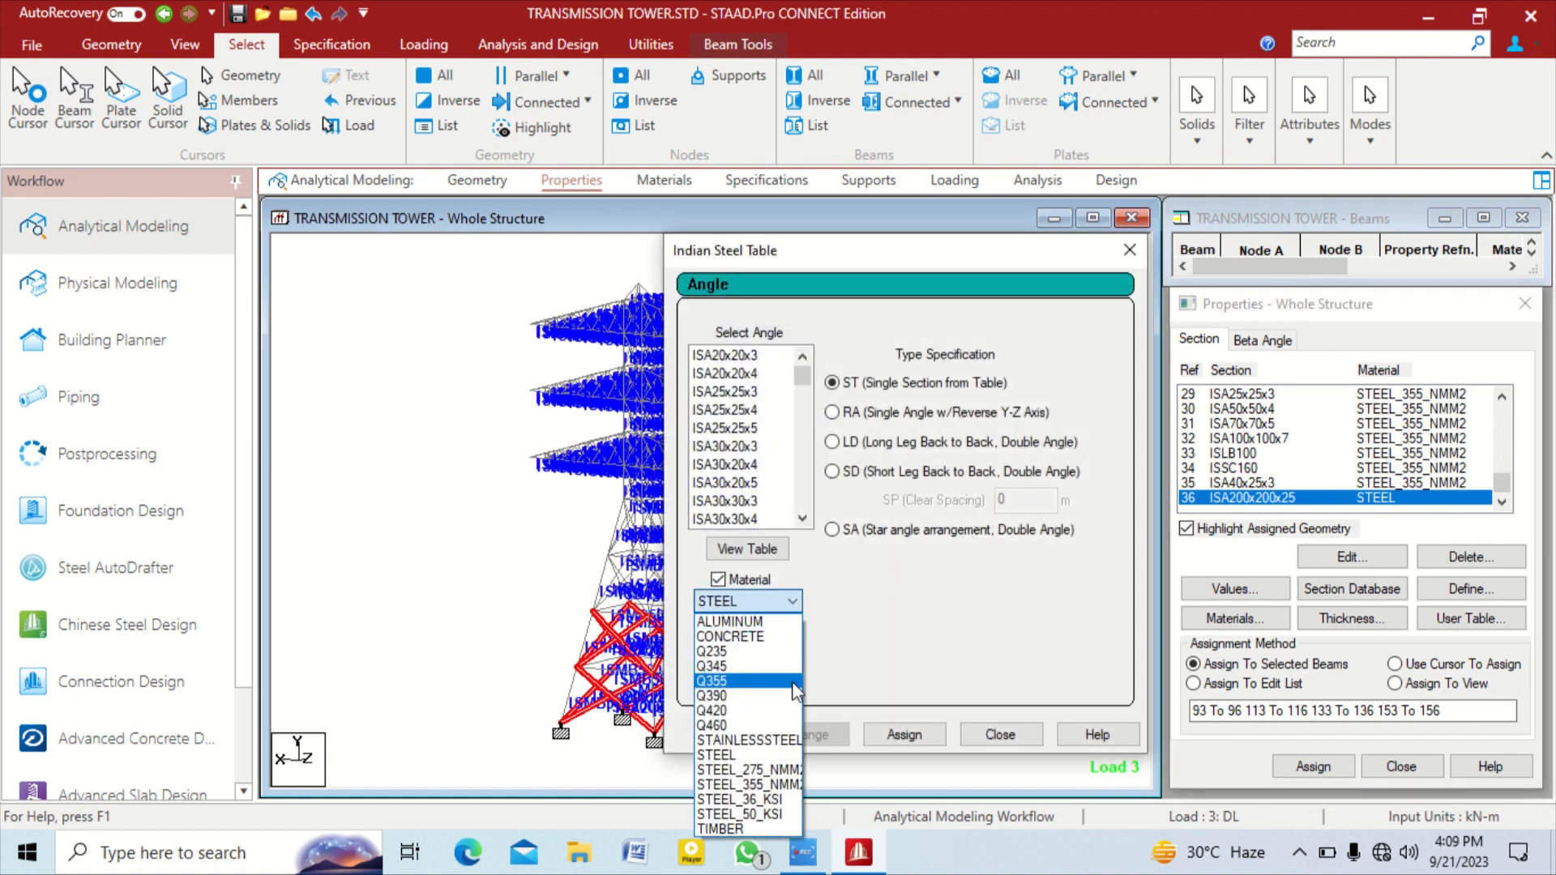
click(790, 784)
click(1002, 736)
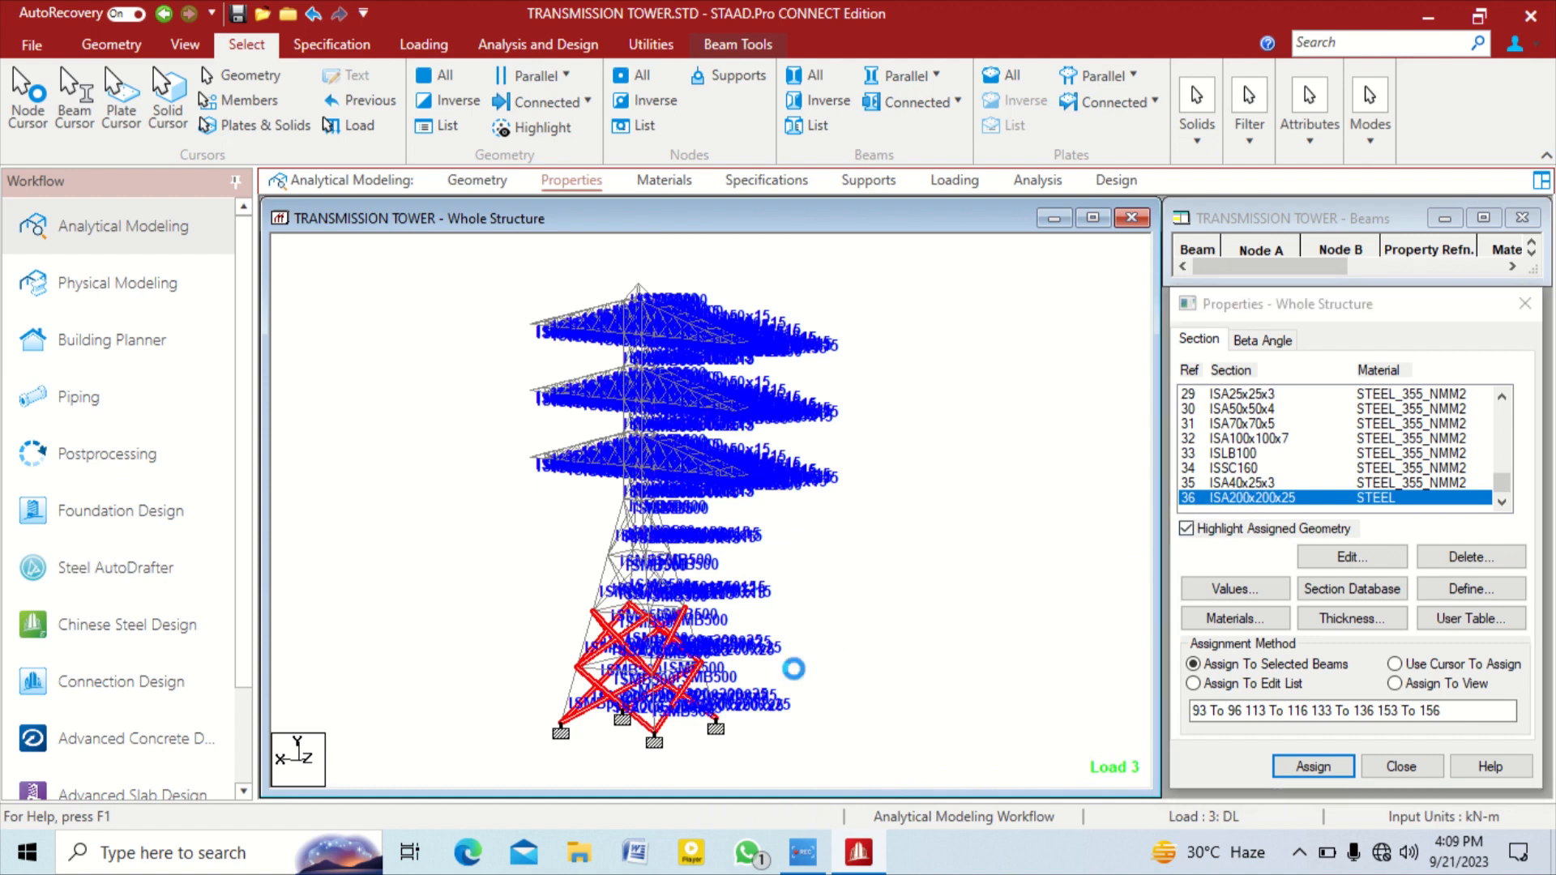
key(Delete)
key(Return)
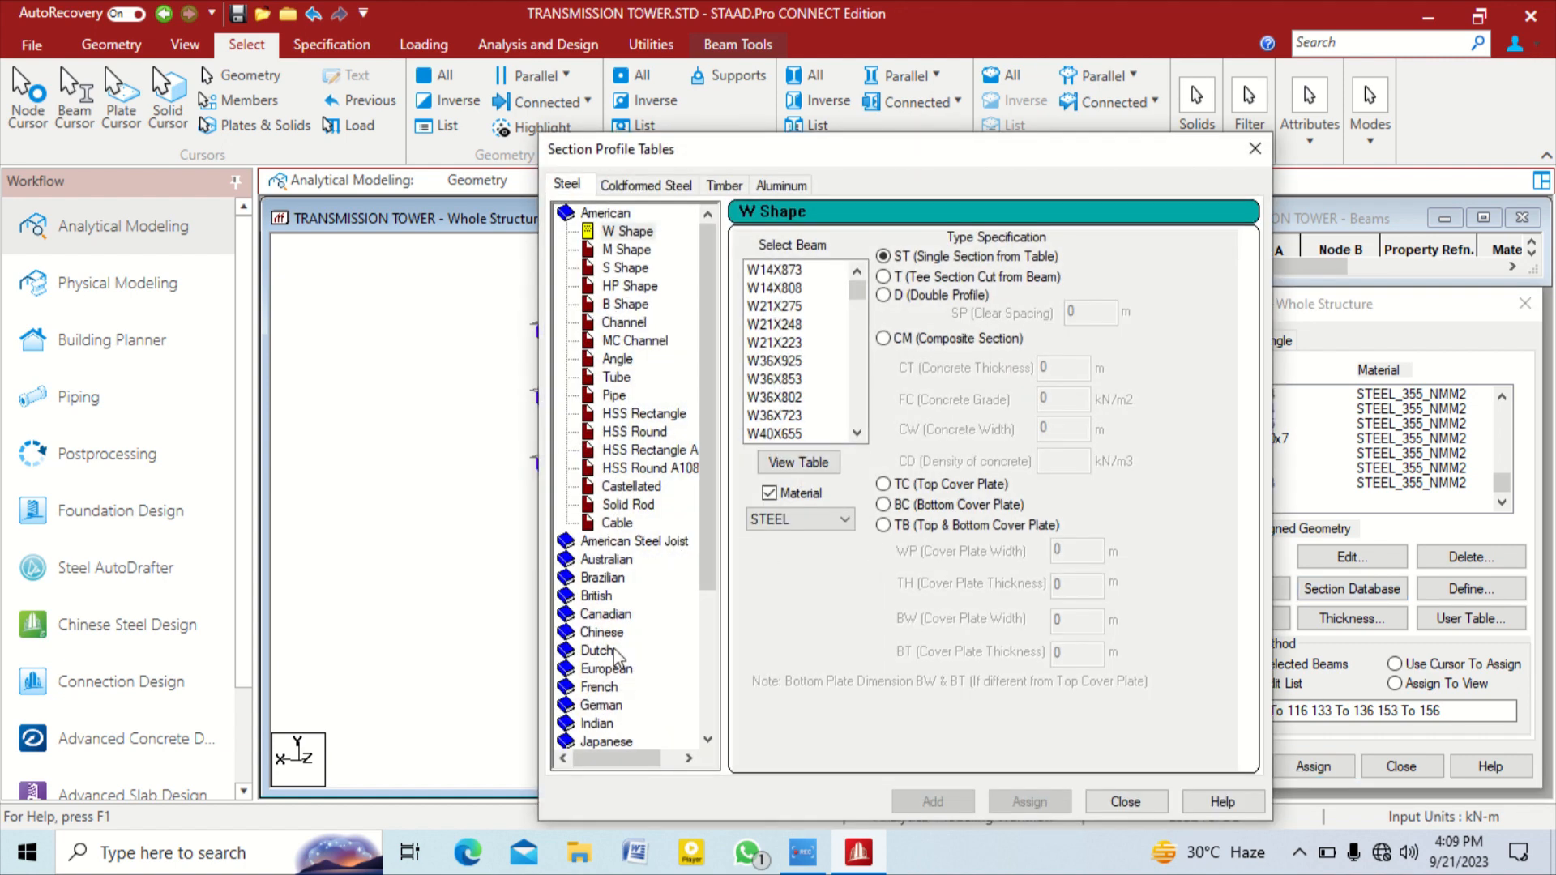
Assign the Indian angle section ISA200x200x25 in STEEL_355_NMM2 material to the selected beams
click(604, 724)
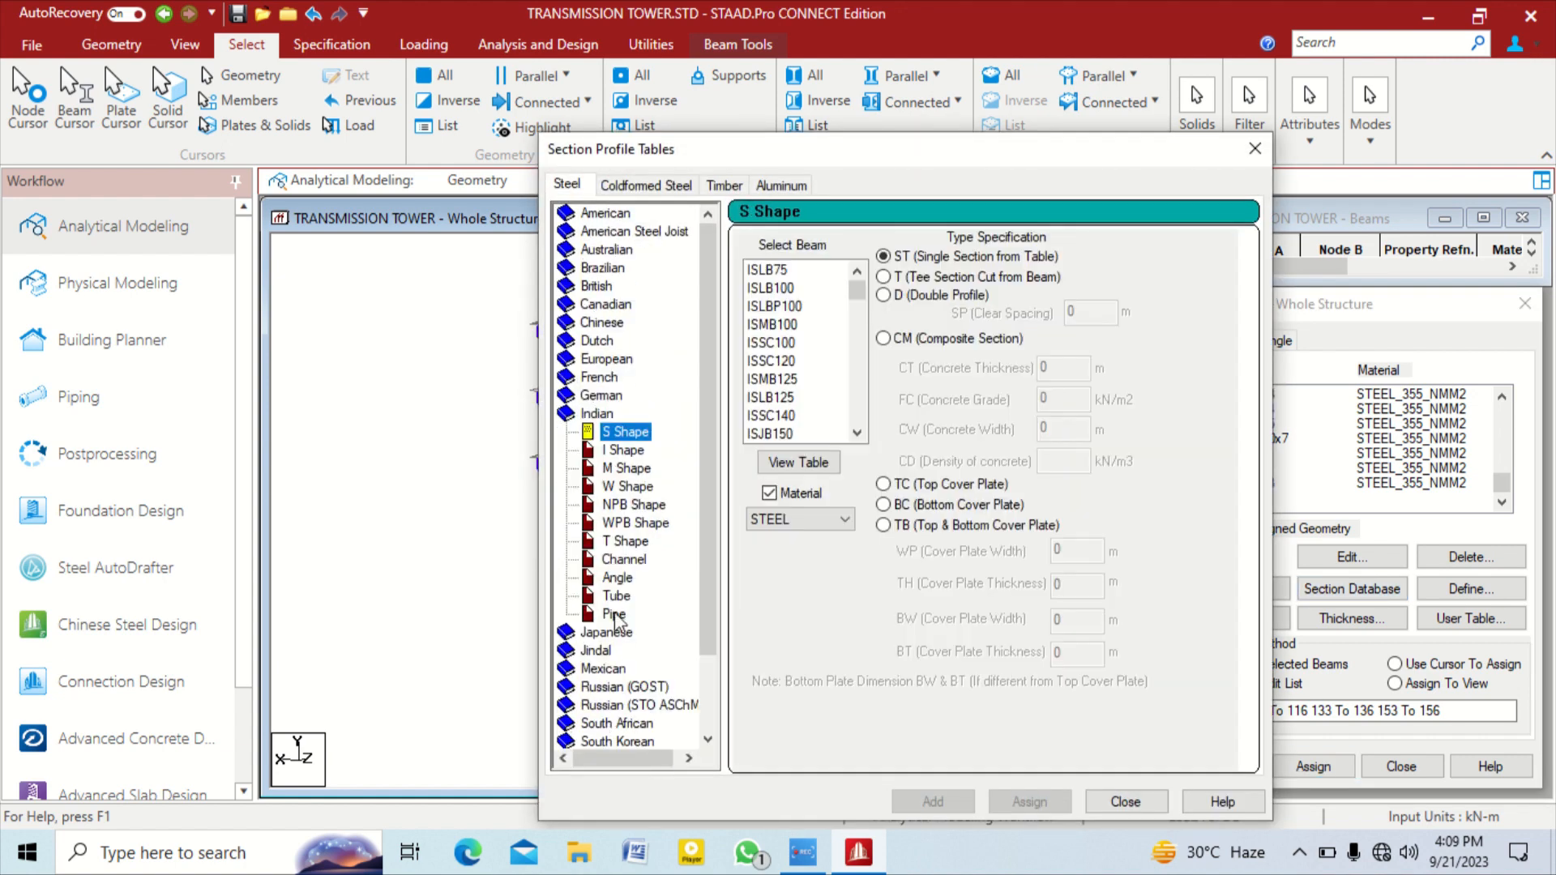
click(617, 577)
scroll(806, 430, down, 4)
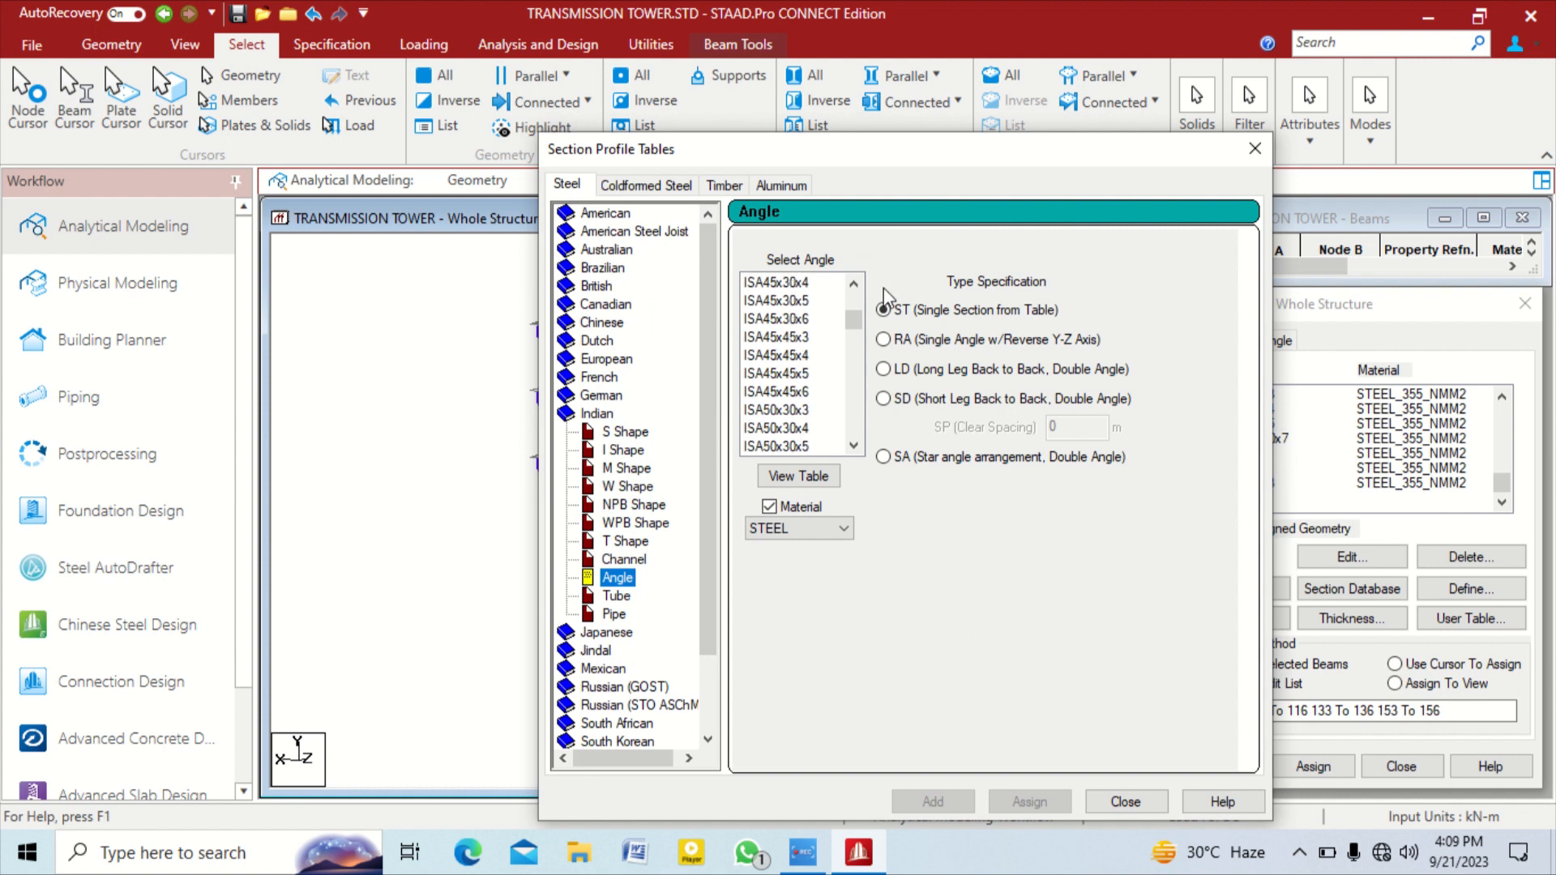
drag(856, 320, 815, 449)
drag(856, 324, 854, 433)
click(816, 428)
click(796, 528)
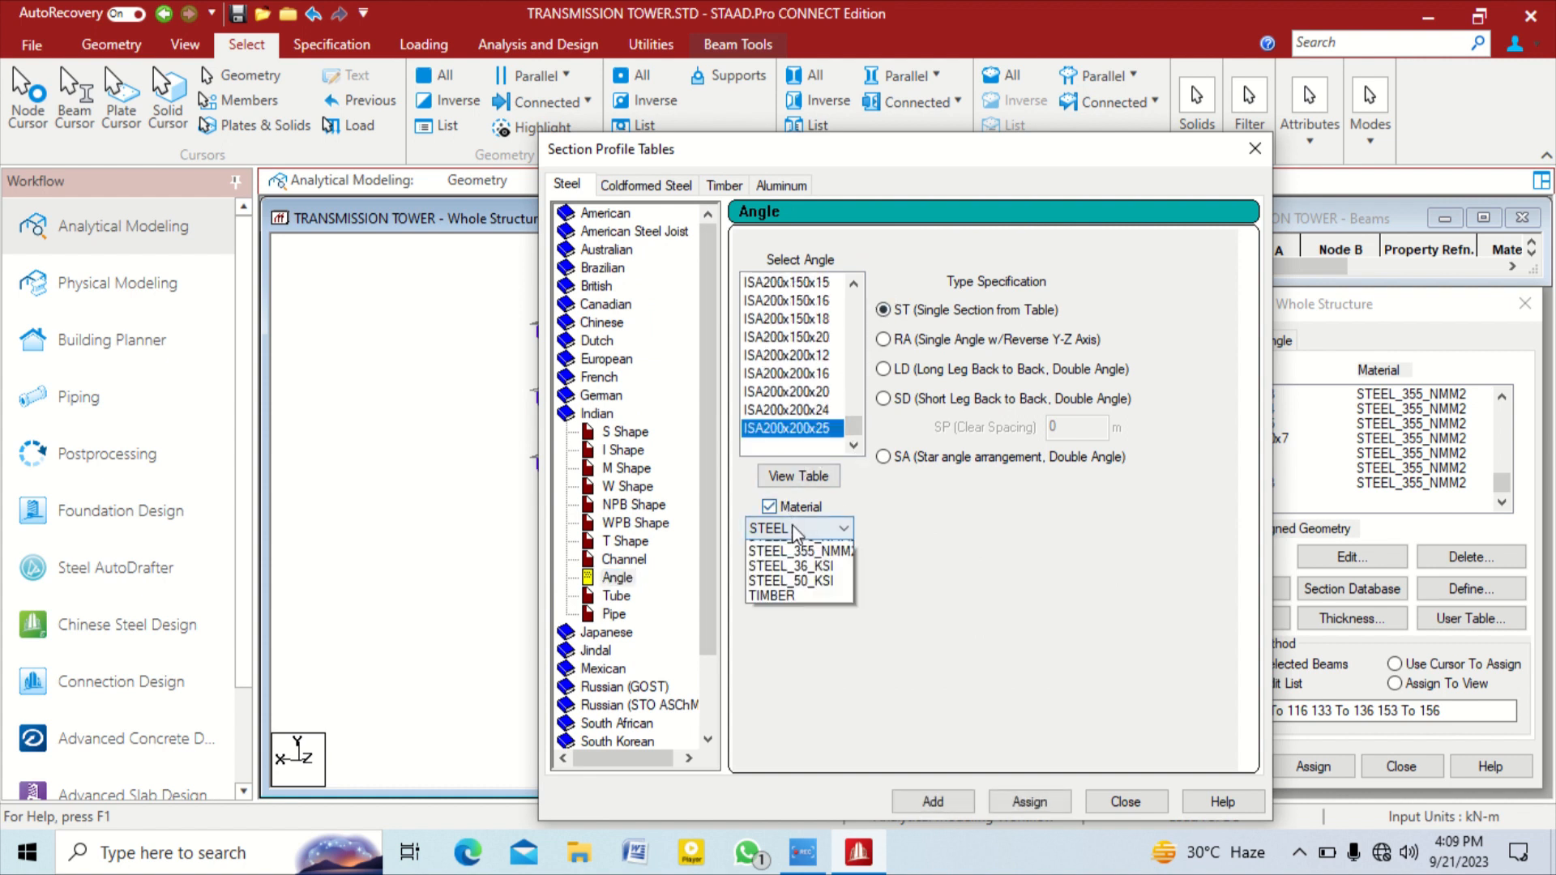
click(819, 722)
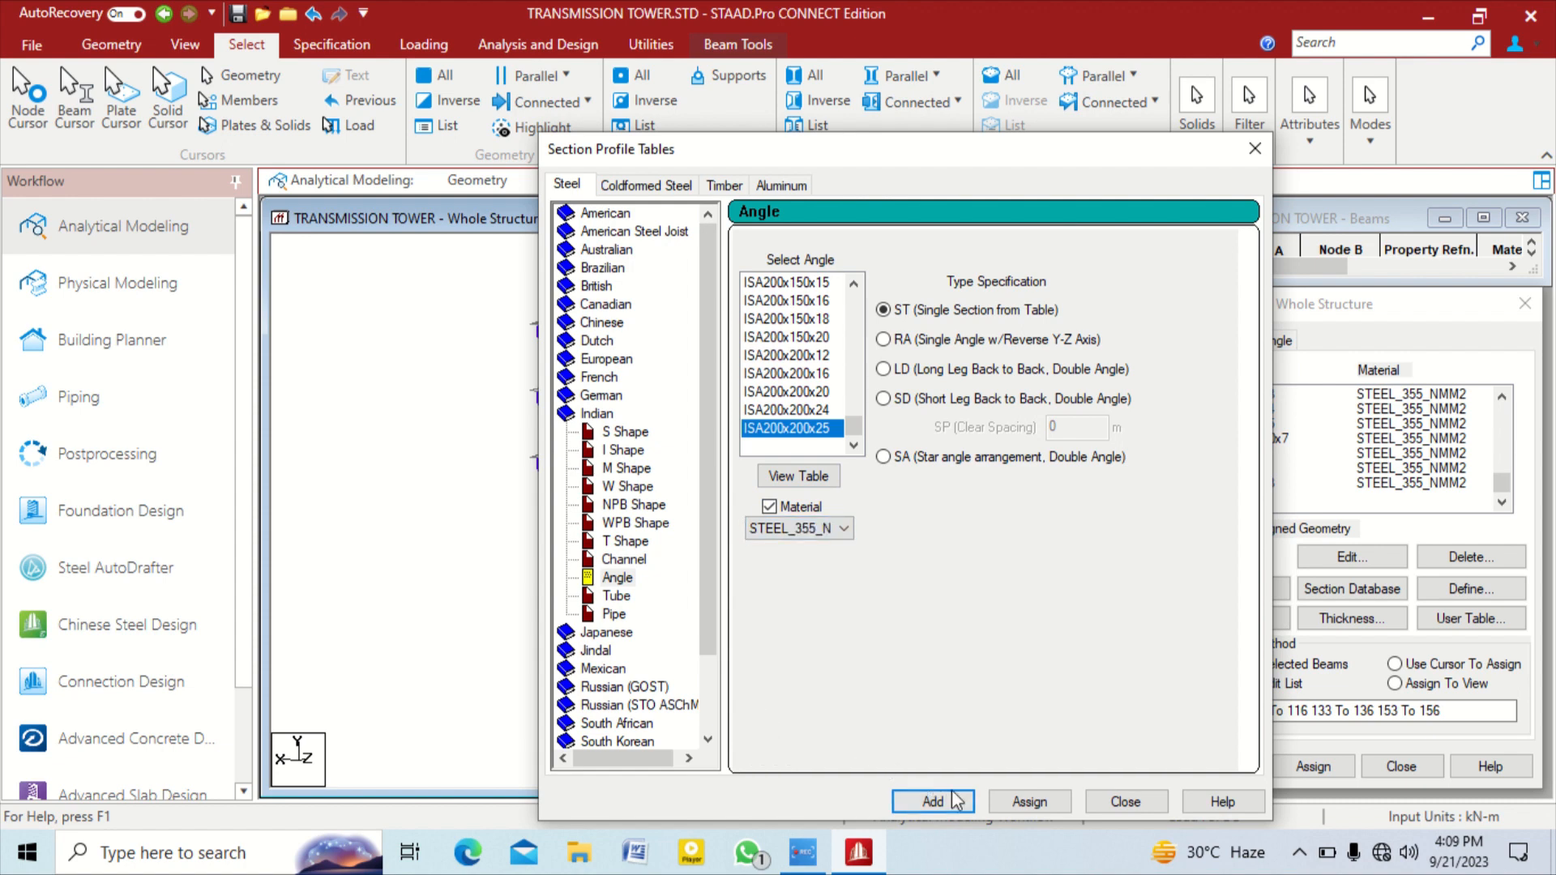
click(1026, 802)
click(1123, 802)
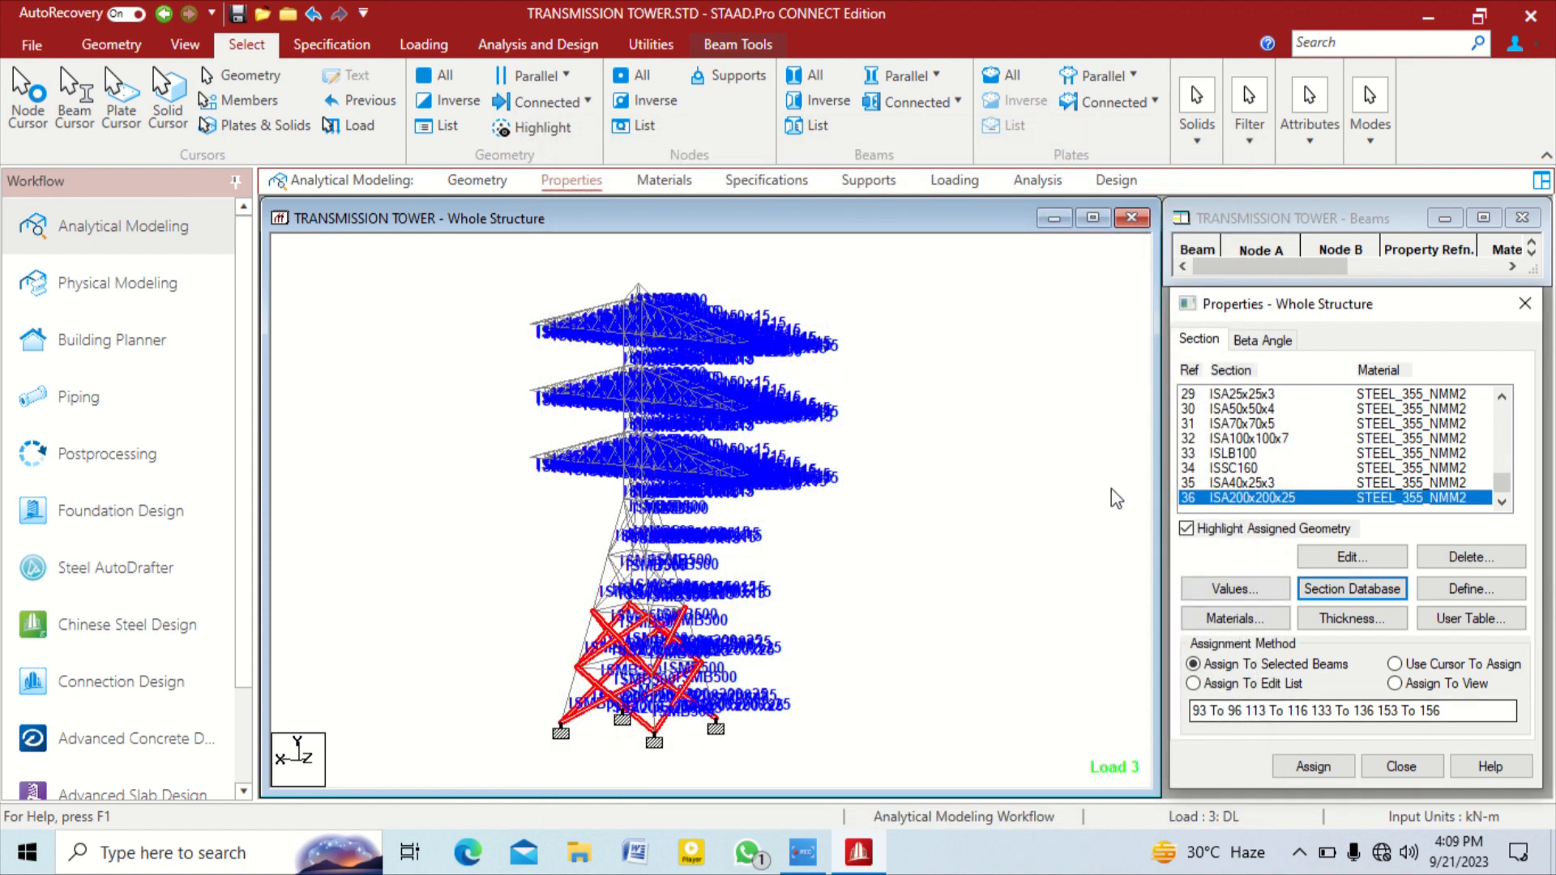
Rerun the analysis and steel design, saving the modified structure and proceeding without re-analysis, and open the output file
click(1116, 180)
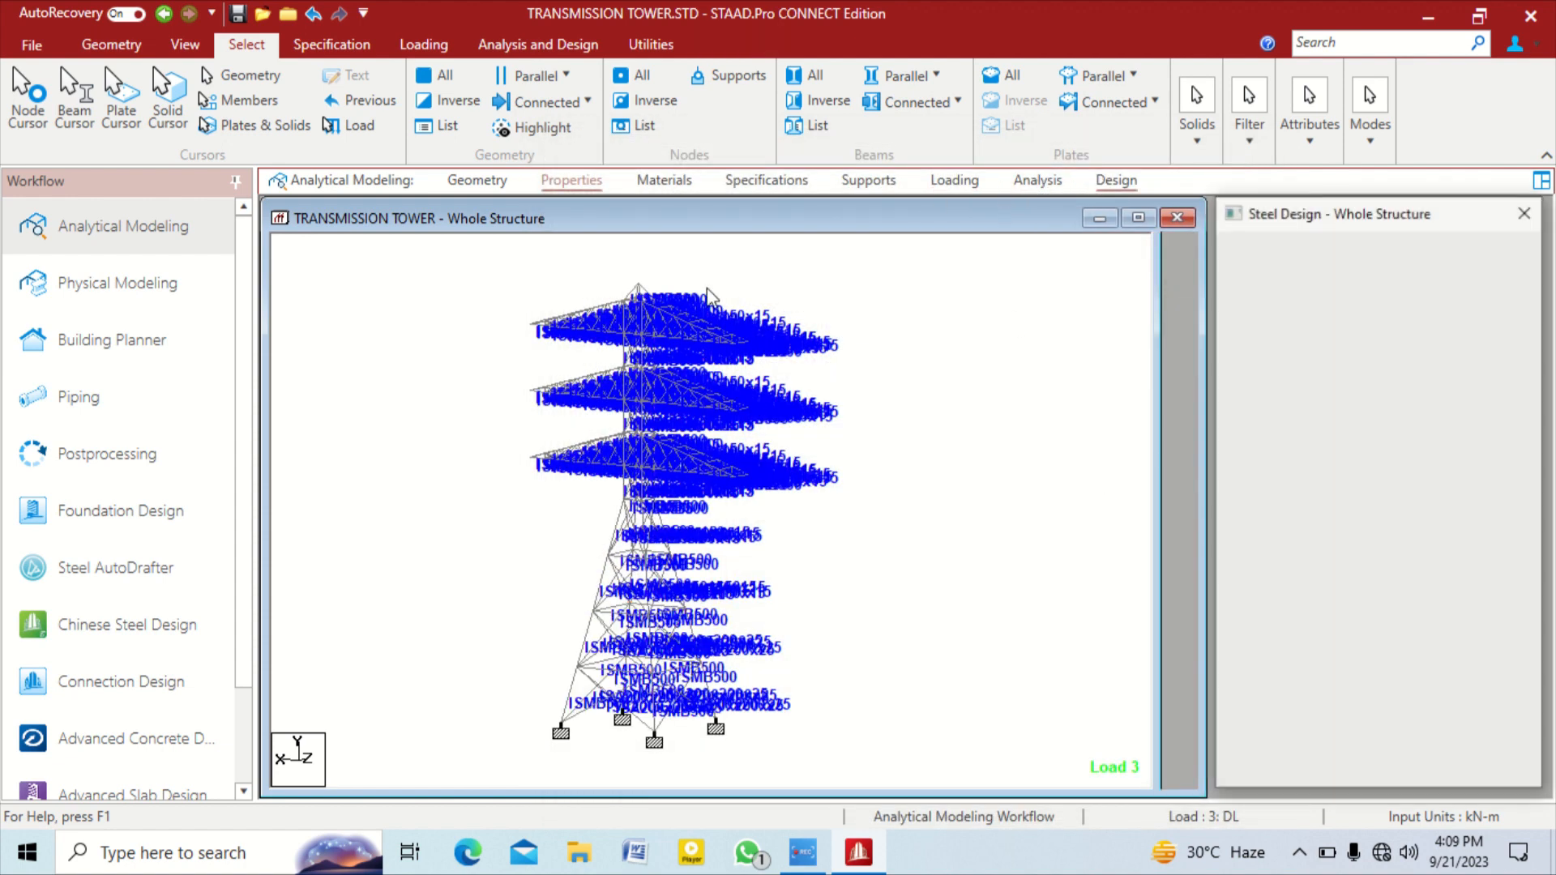
click(369, 101)
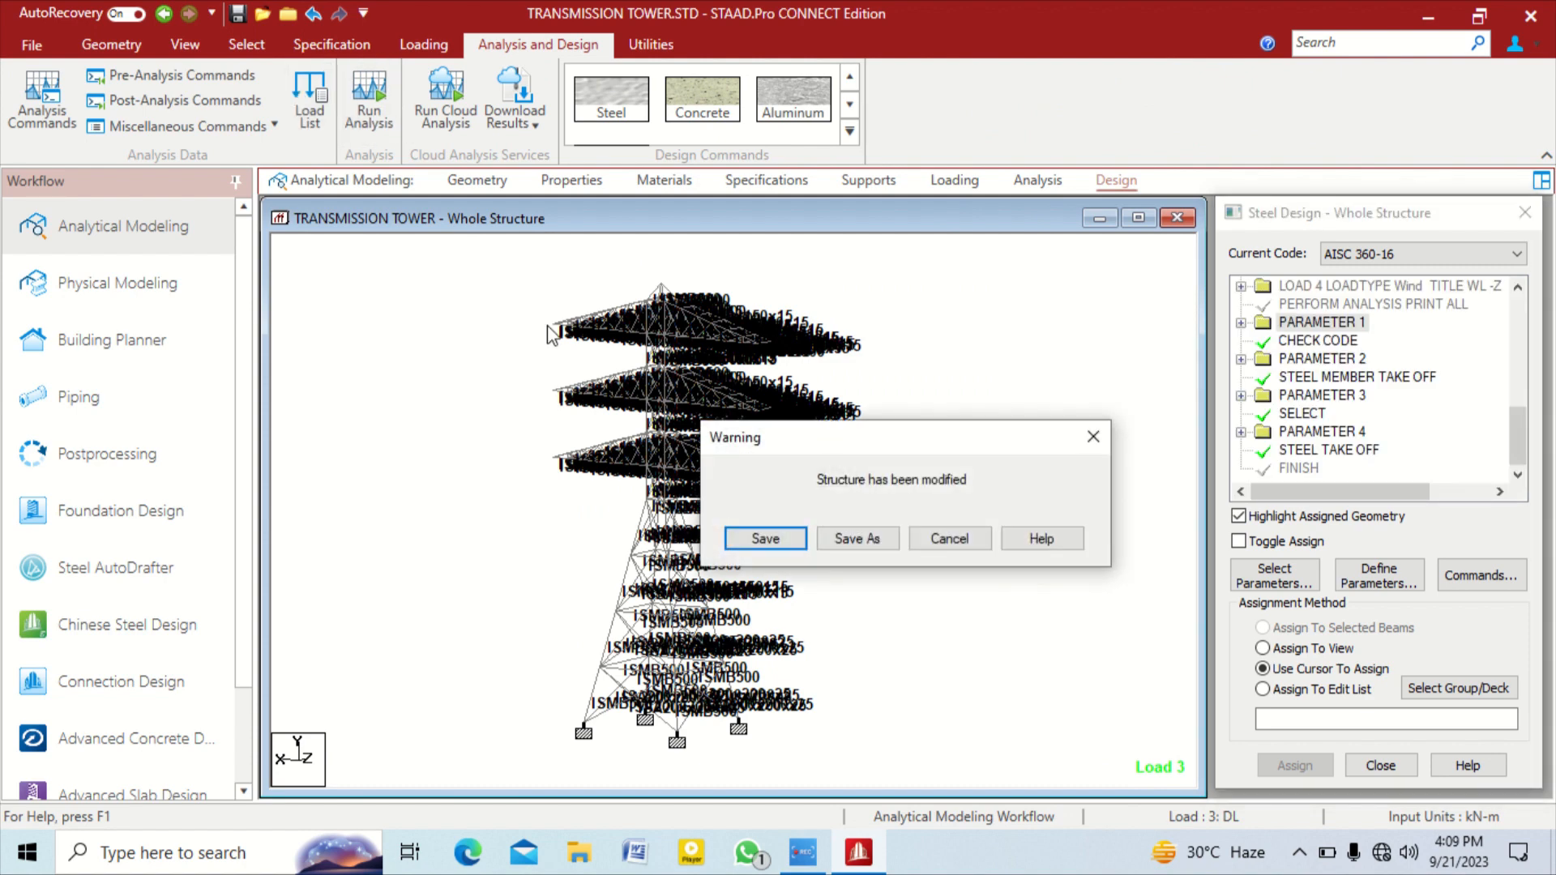
click(774, 540)
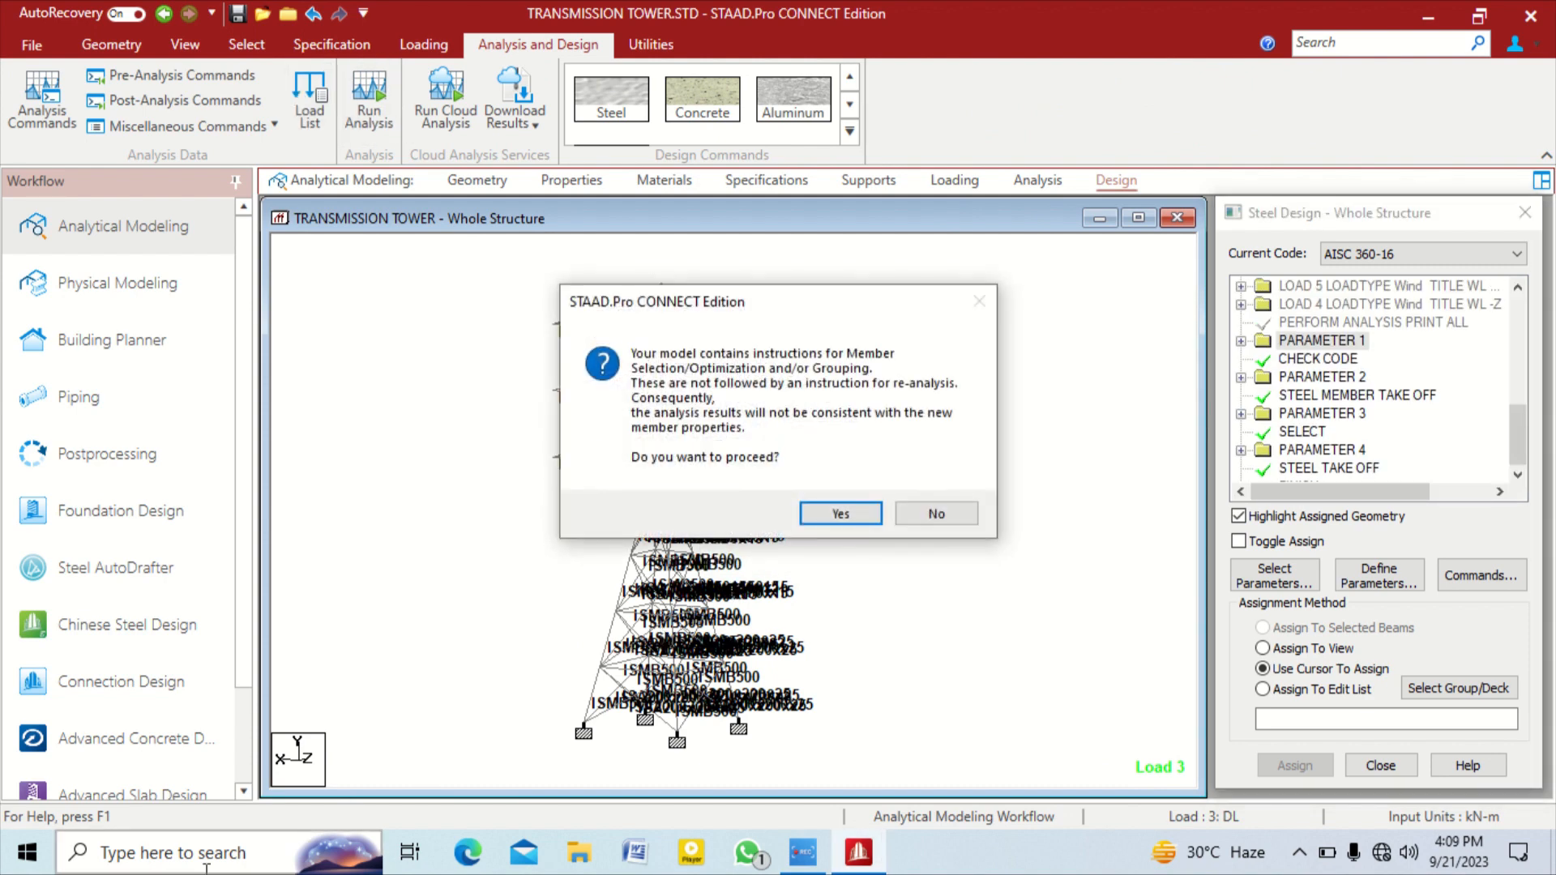
key(Return)
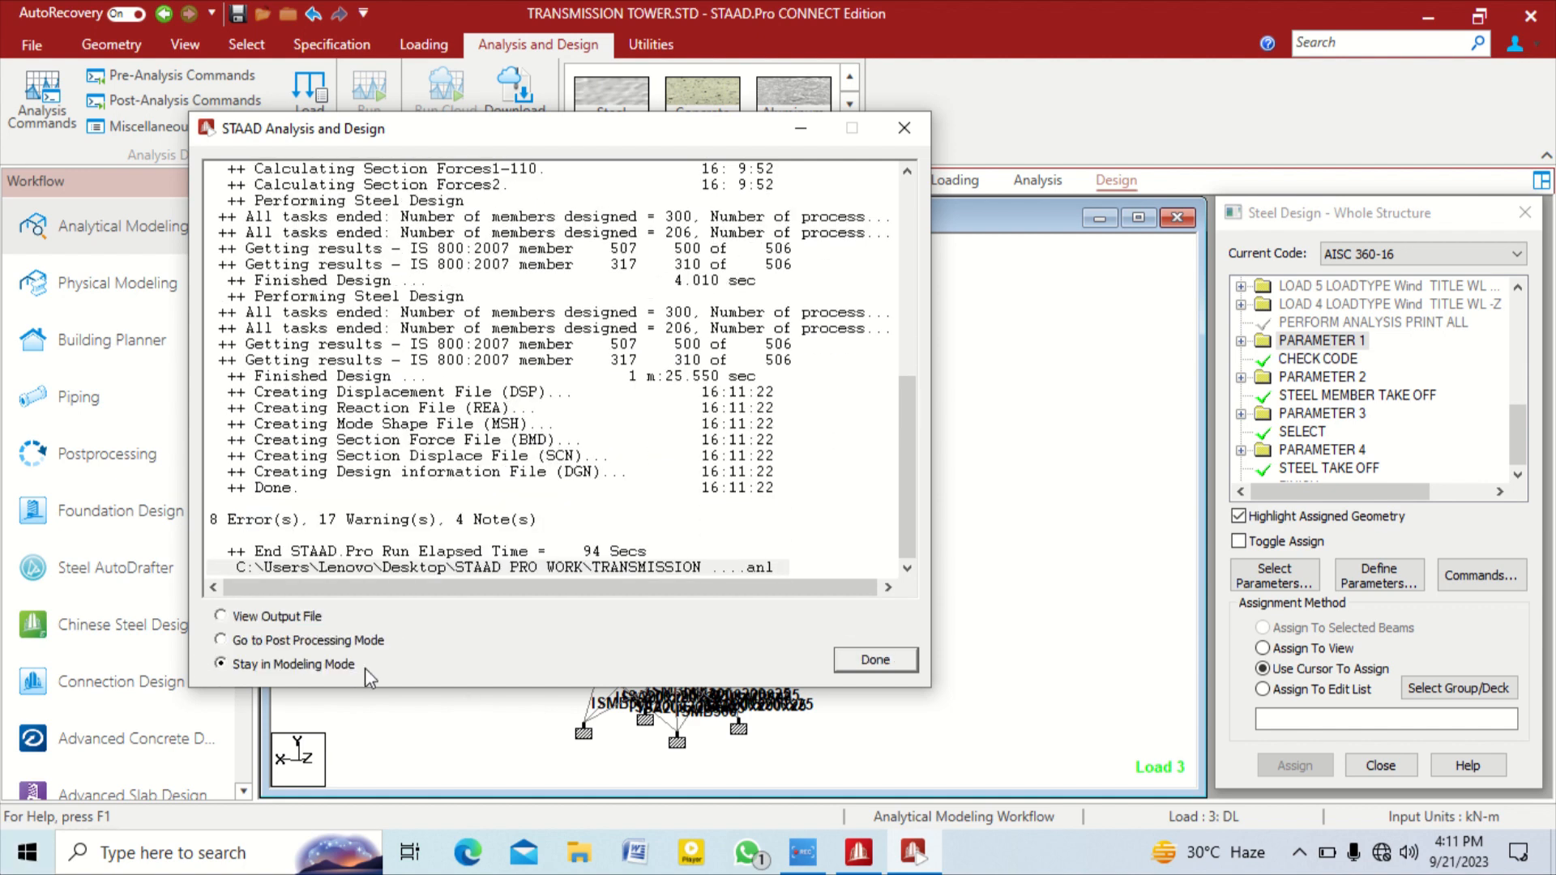
click(307, 618)
click(868, 661)
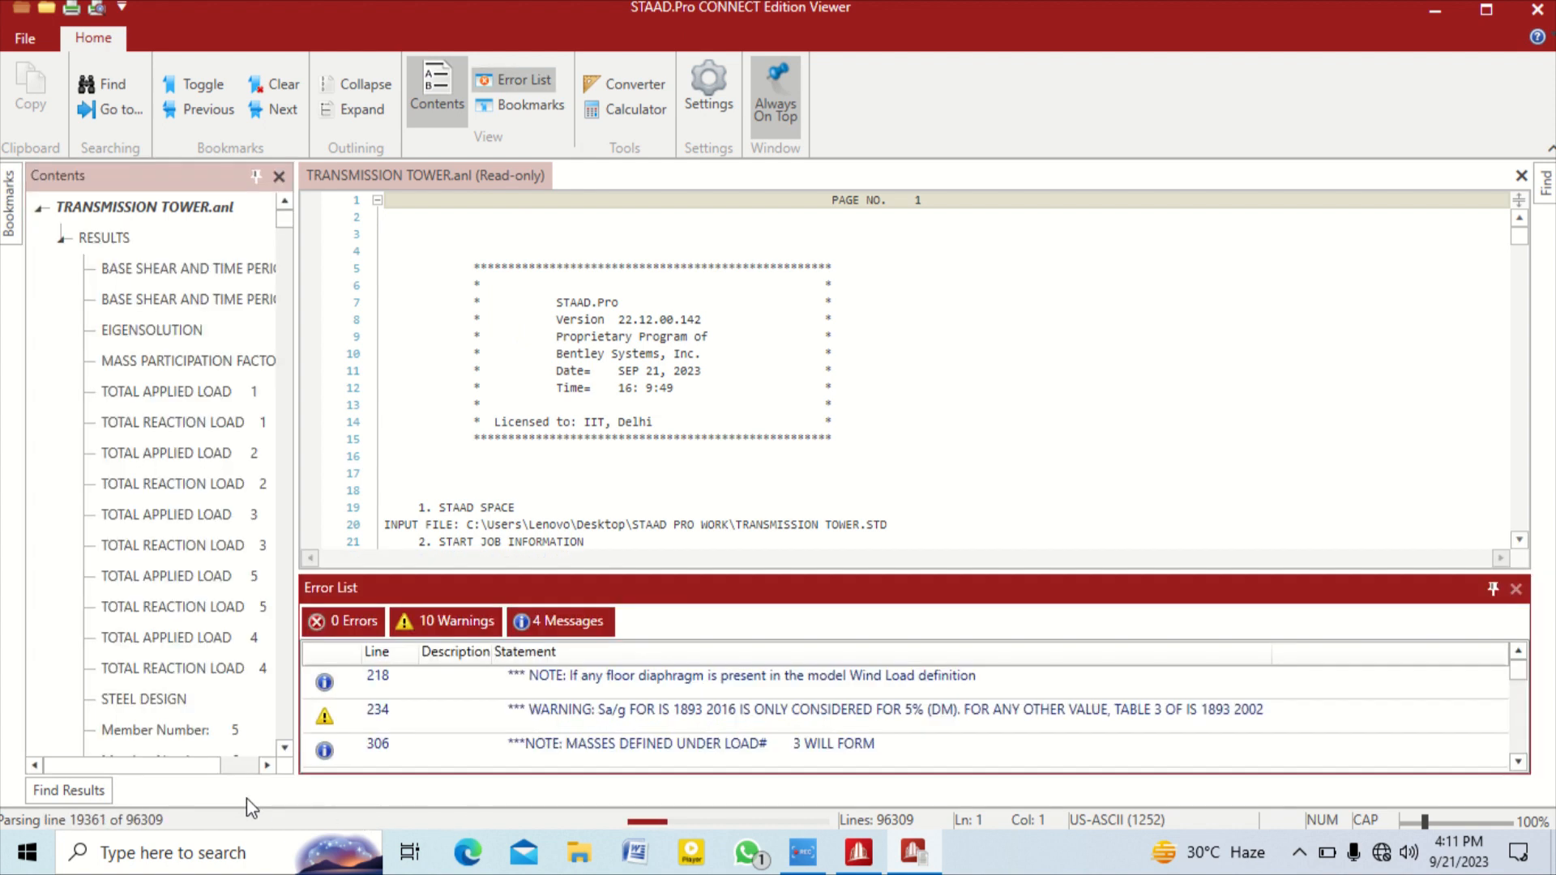
Examine the output file's error list for remaining design problems, filtering it by warnings and messages
click(423, 723)
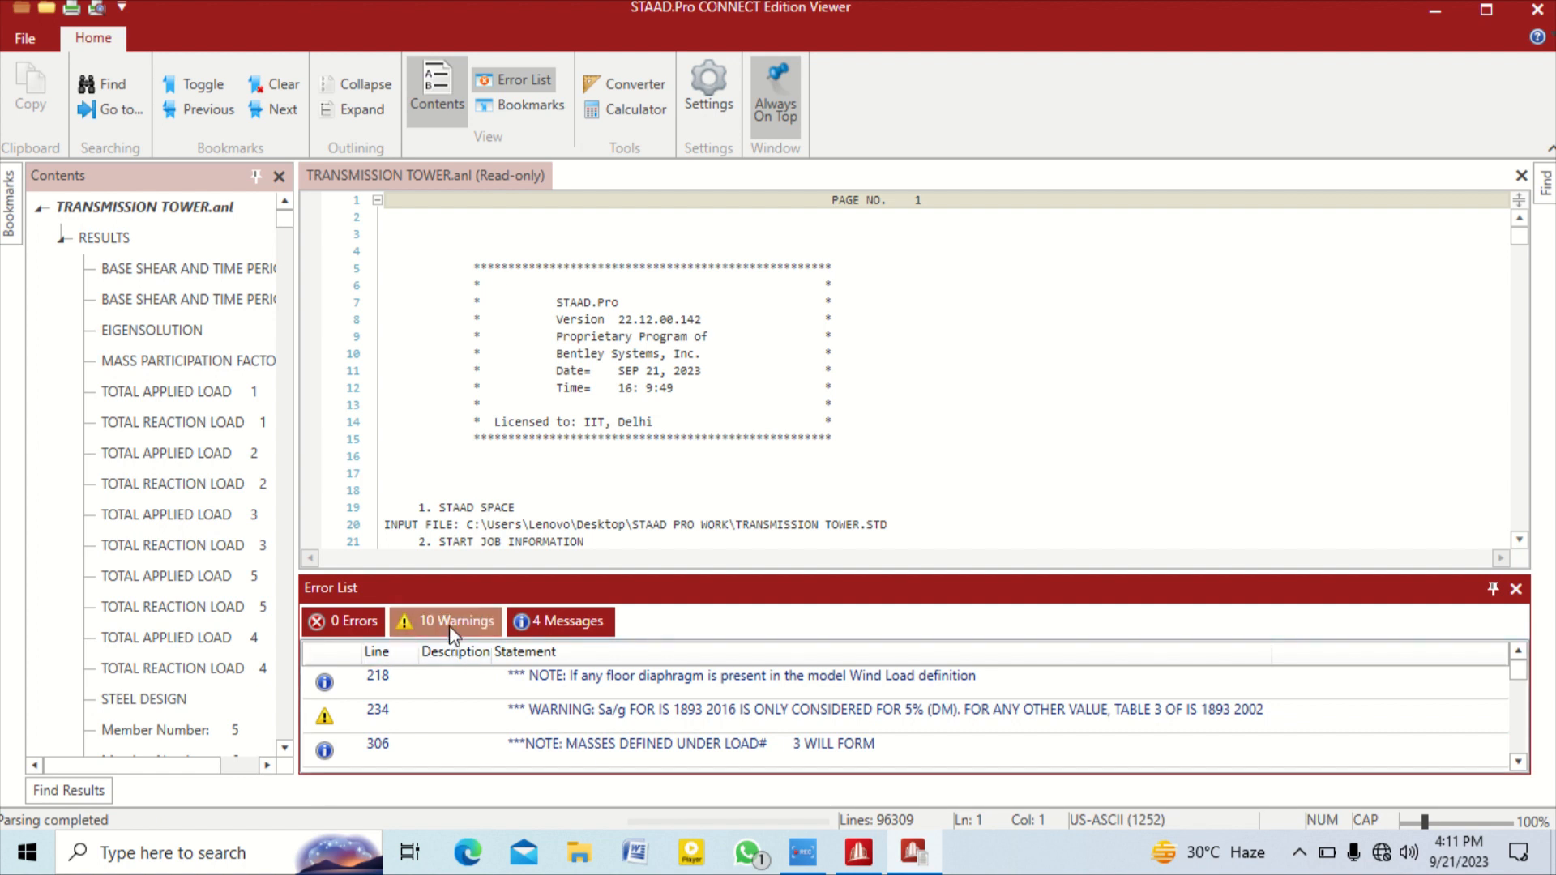
scroll(476, 688, down, 4)
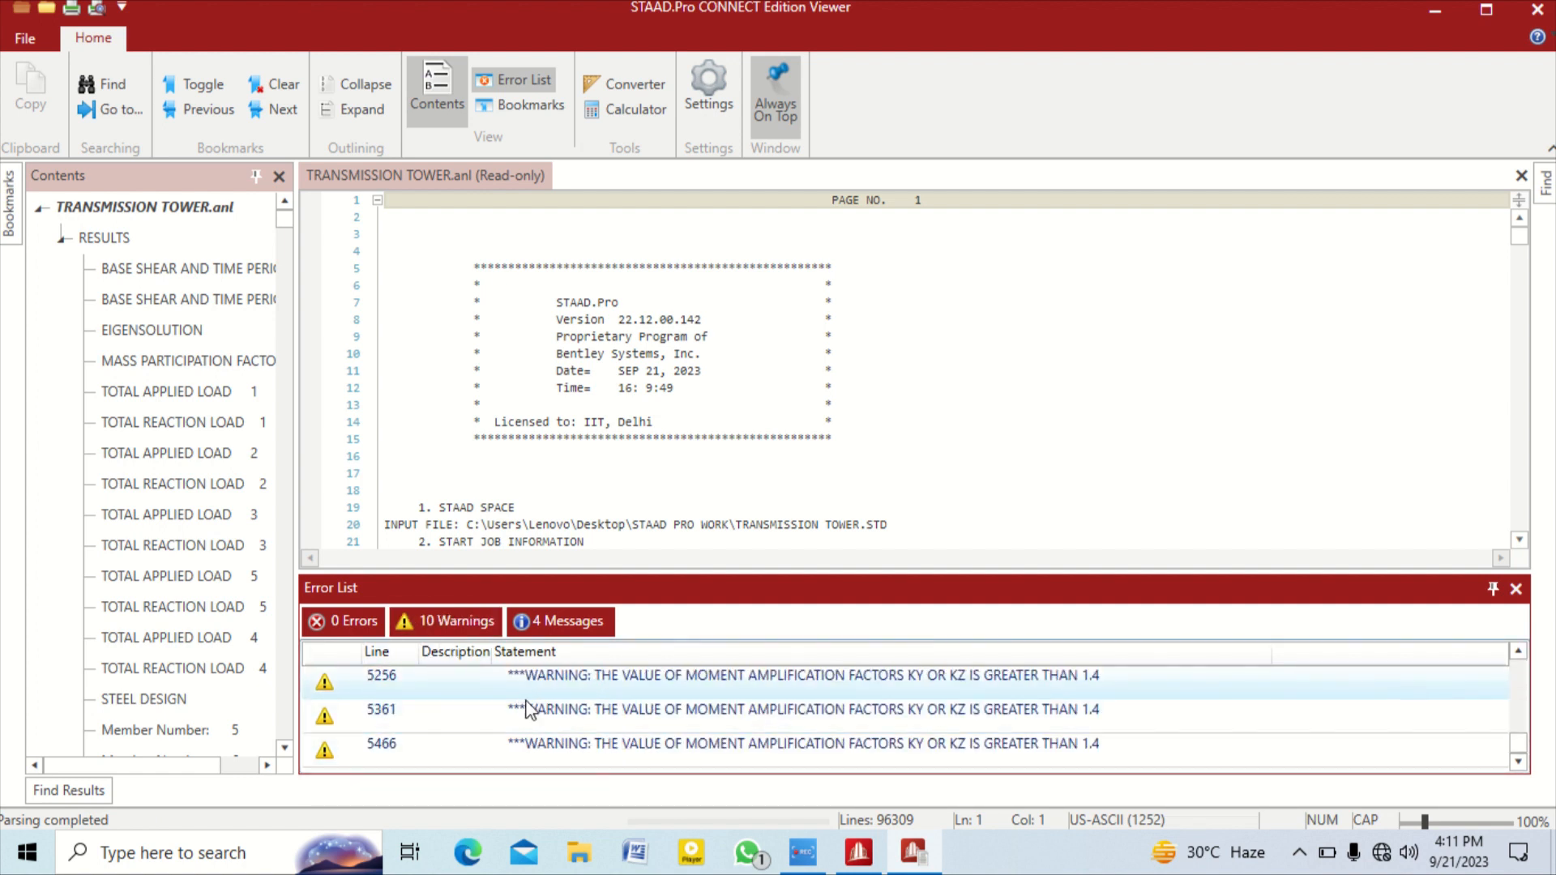
scroll(527, 710, up, 5)
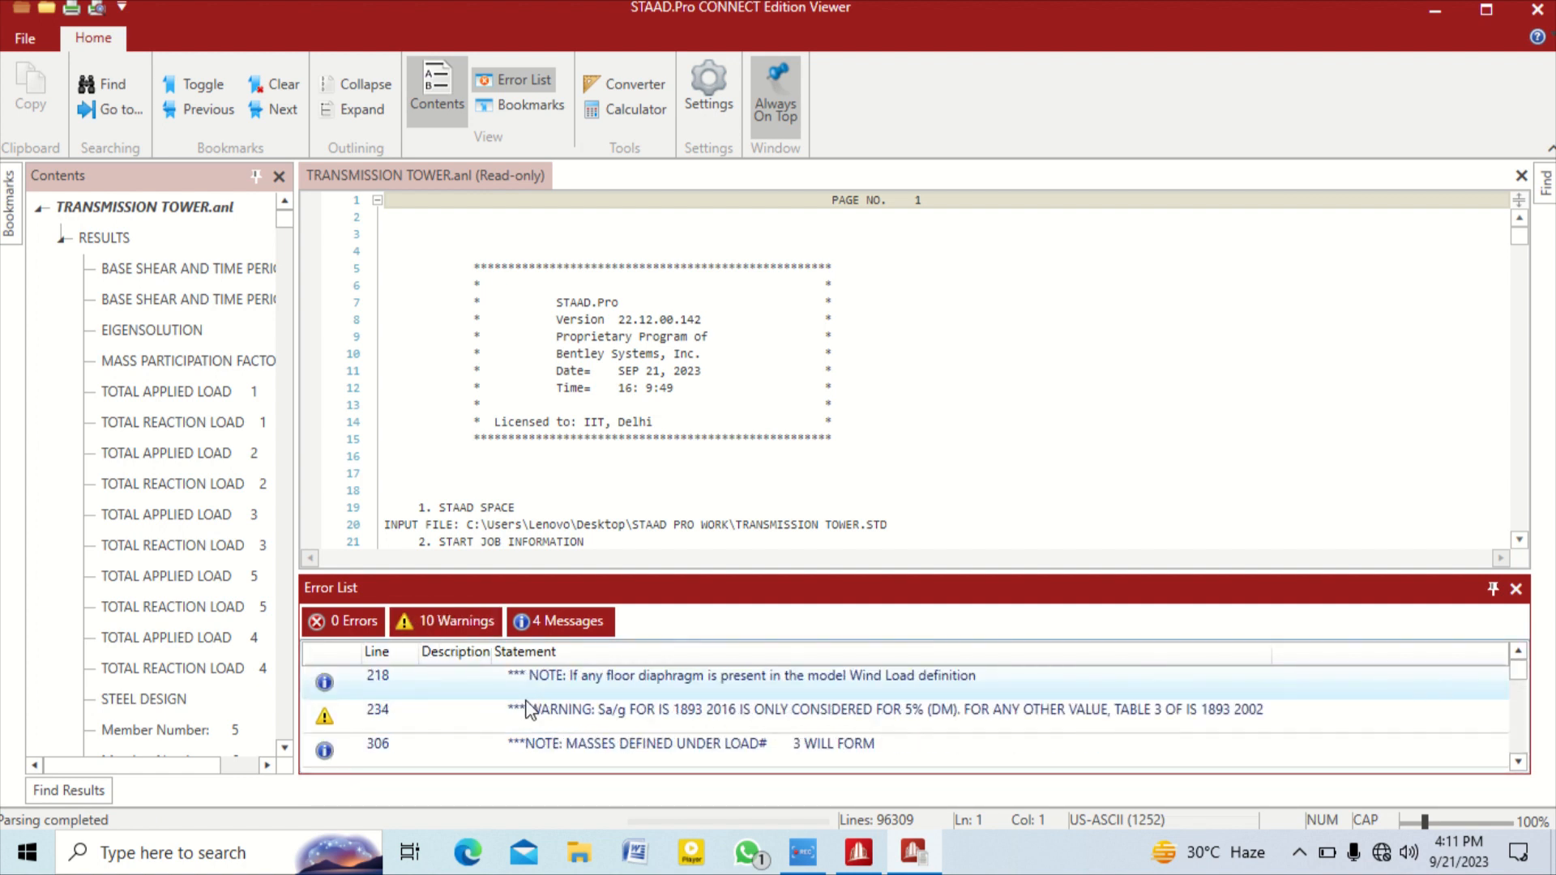
click(556, 628)
click(451, 628)
click(461, 621)
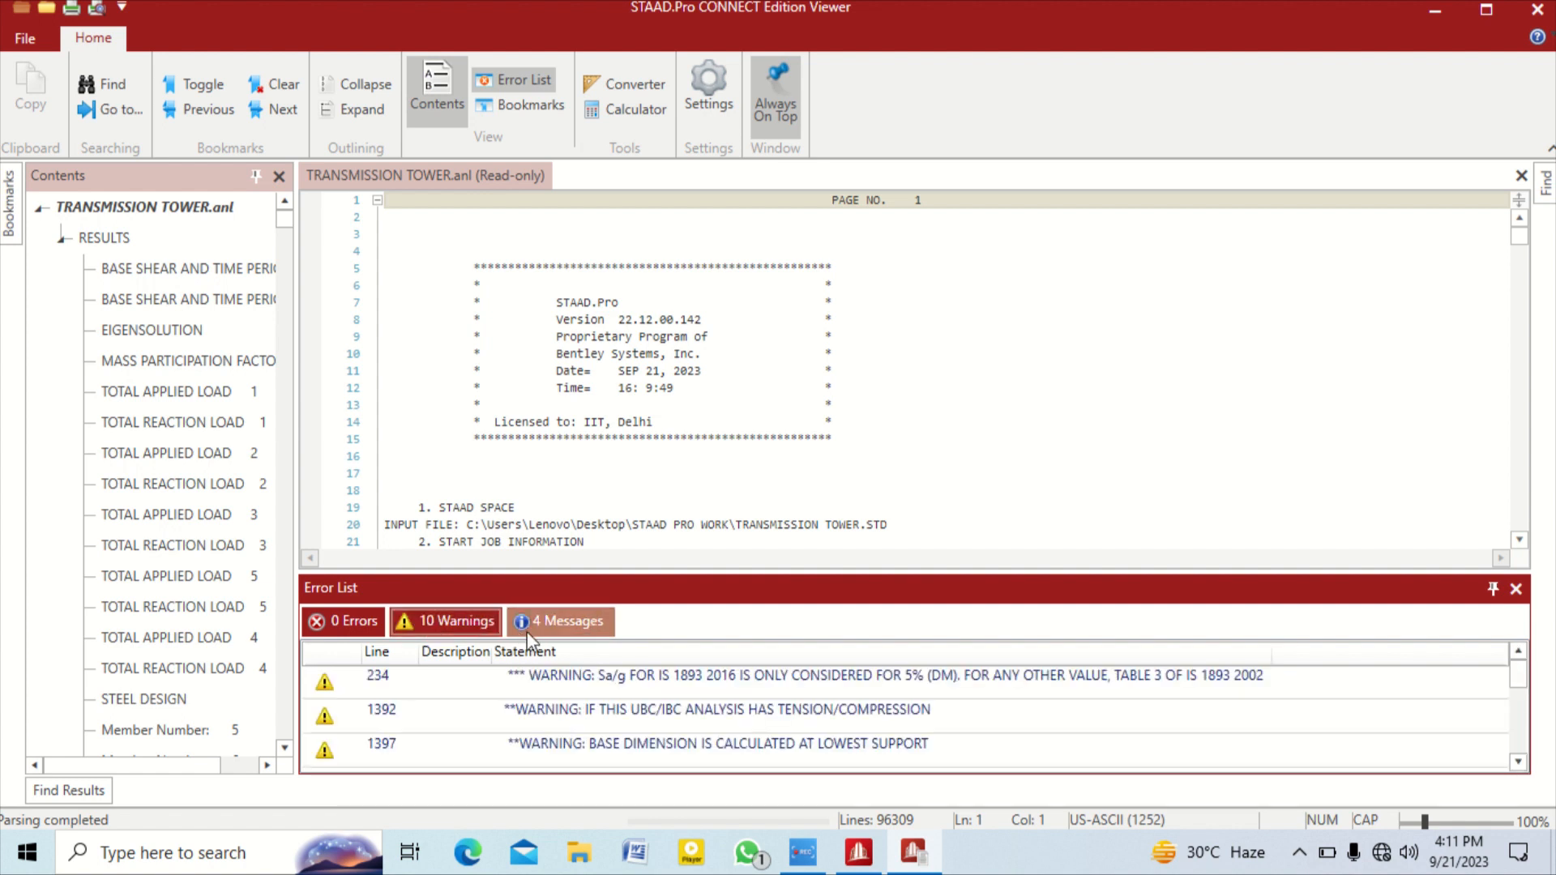
click(522, 626)
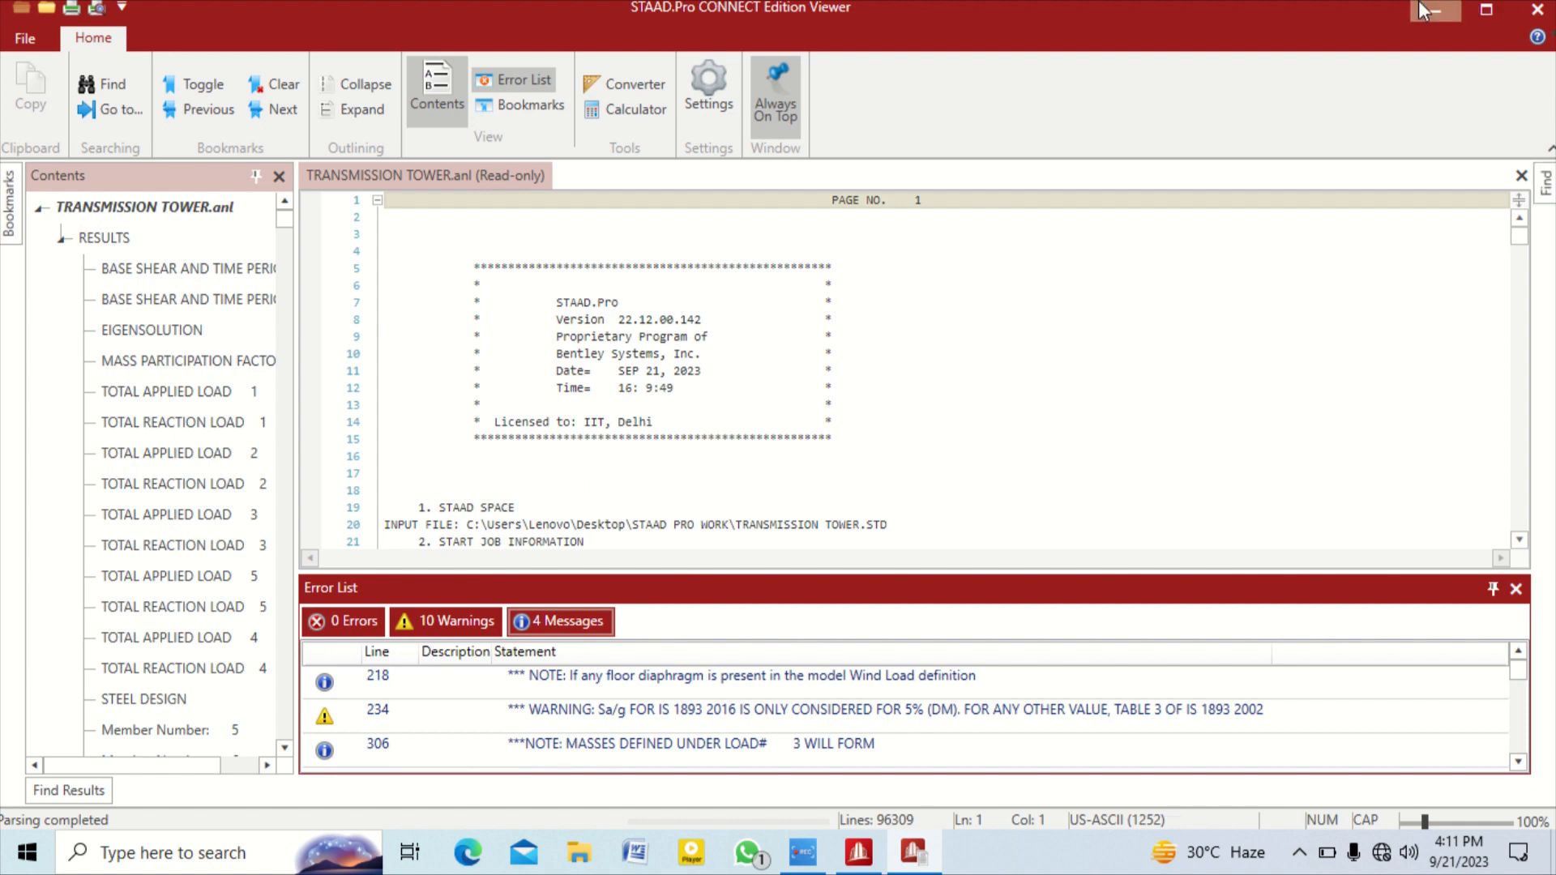
Enlarge the output viewer, hide its error list, examine the steel design results of member 5, and close the viewer
drag(1274, 29, 1056, 160)
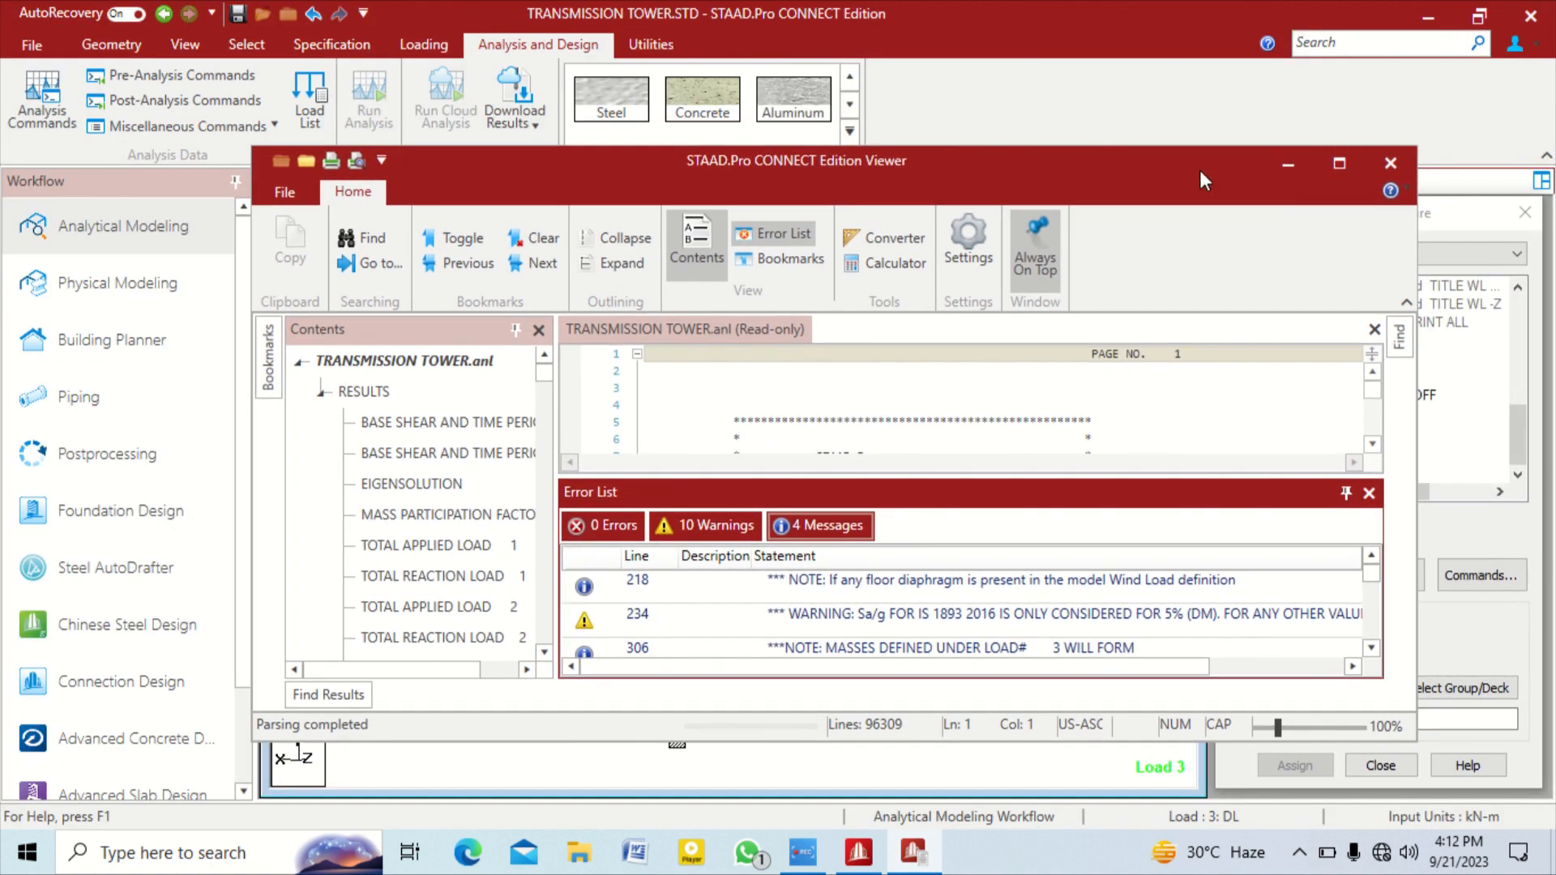
drag(1200, 171, 1132, 176)
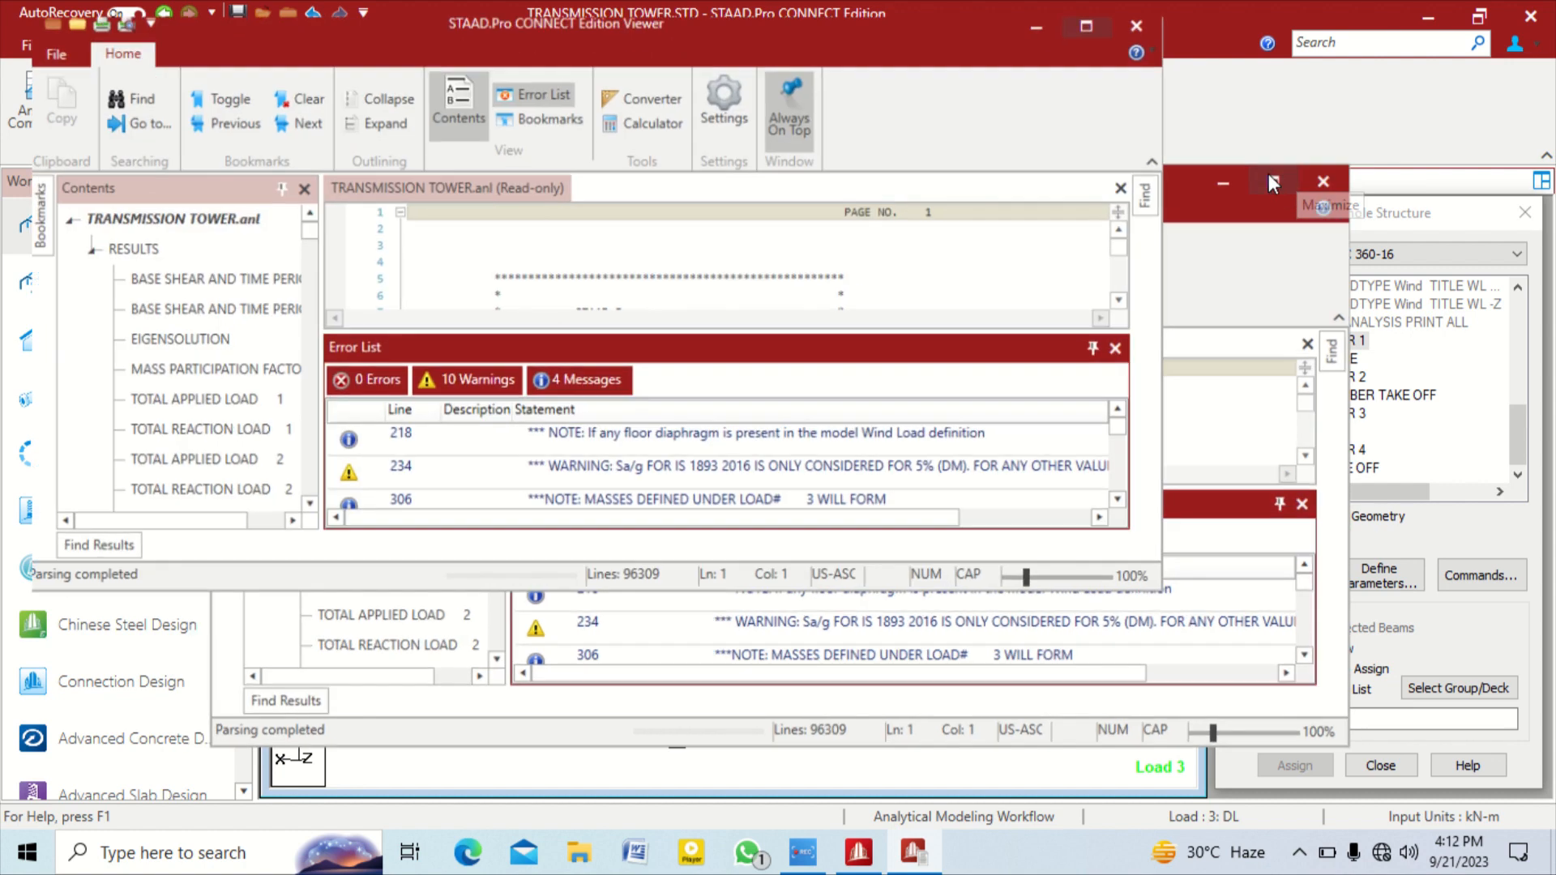
click(1269, 171)
click(1509, 582)
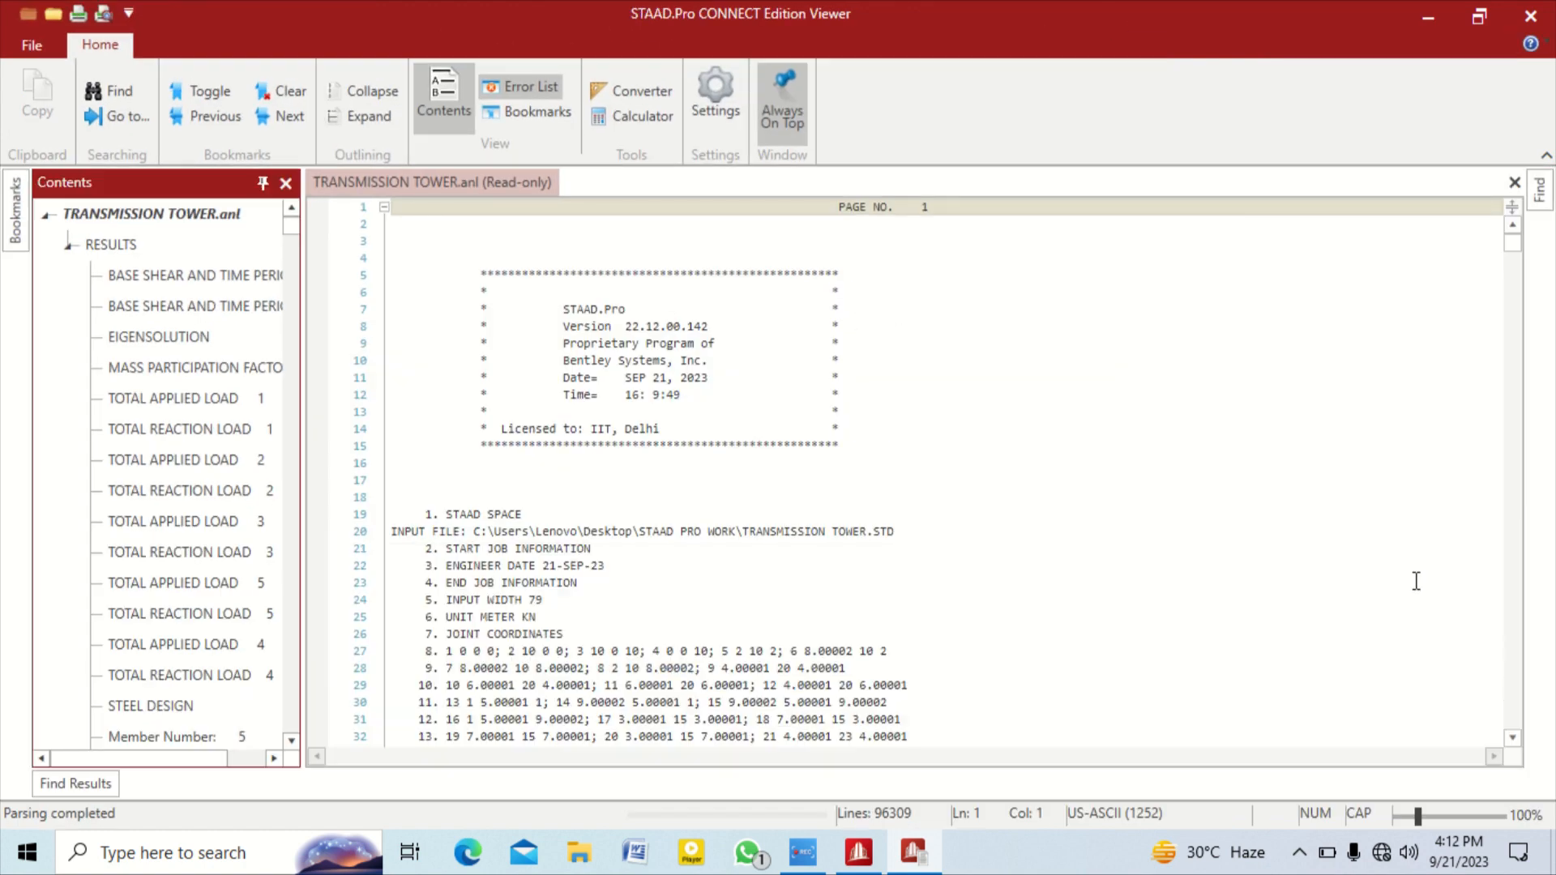
scroll(243, 437, down, 3)
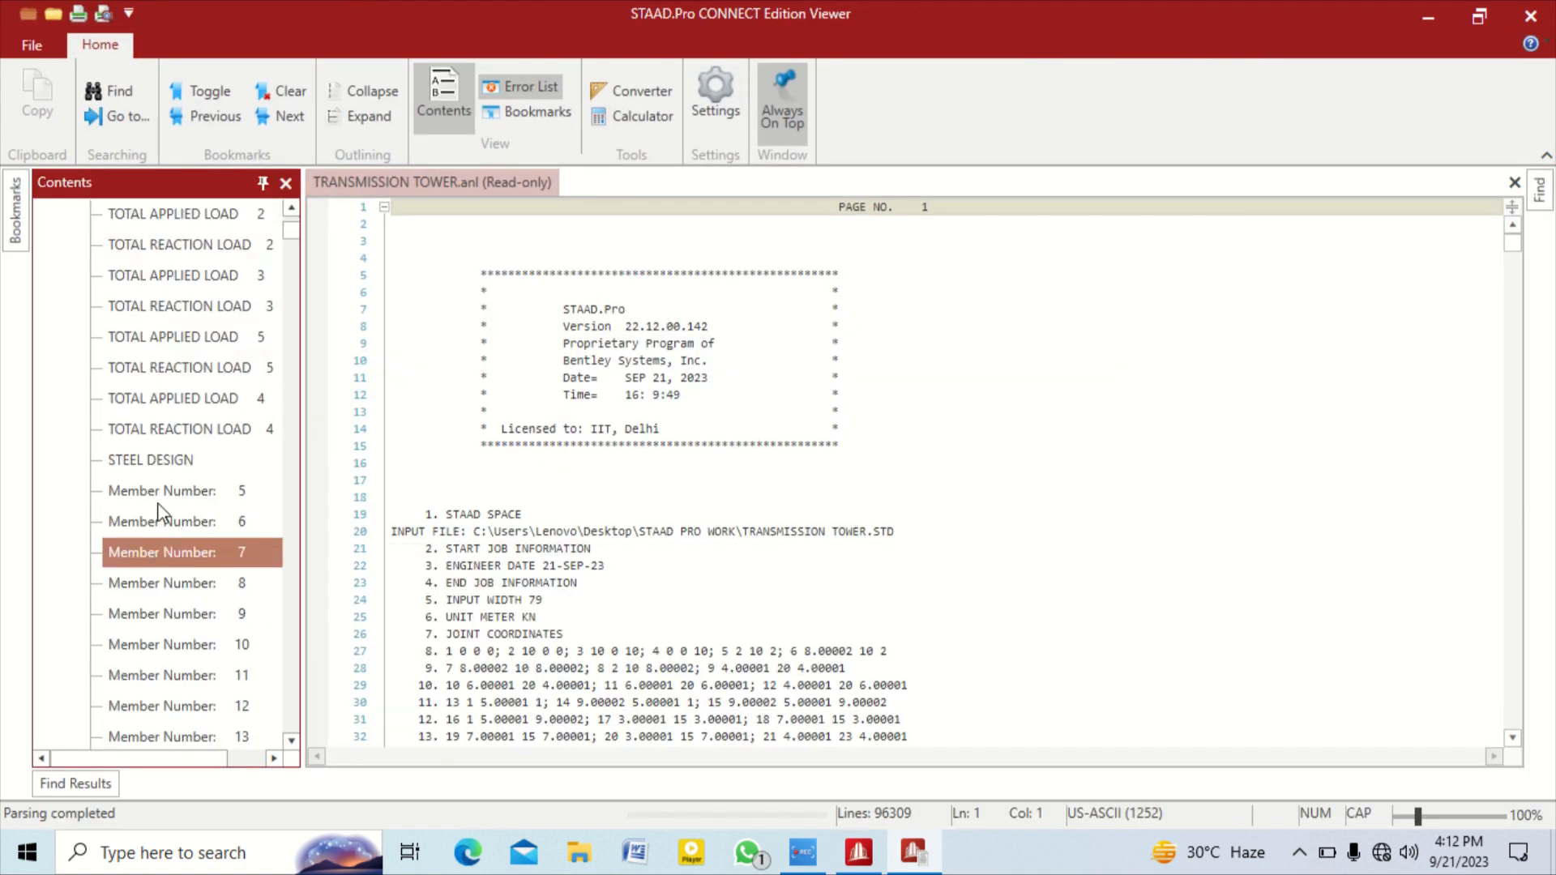
click(157, 490)
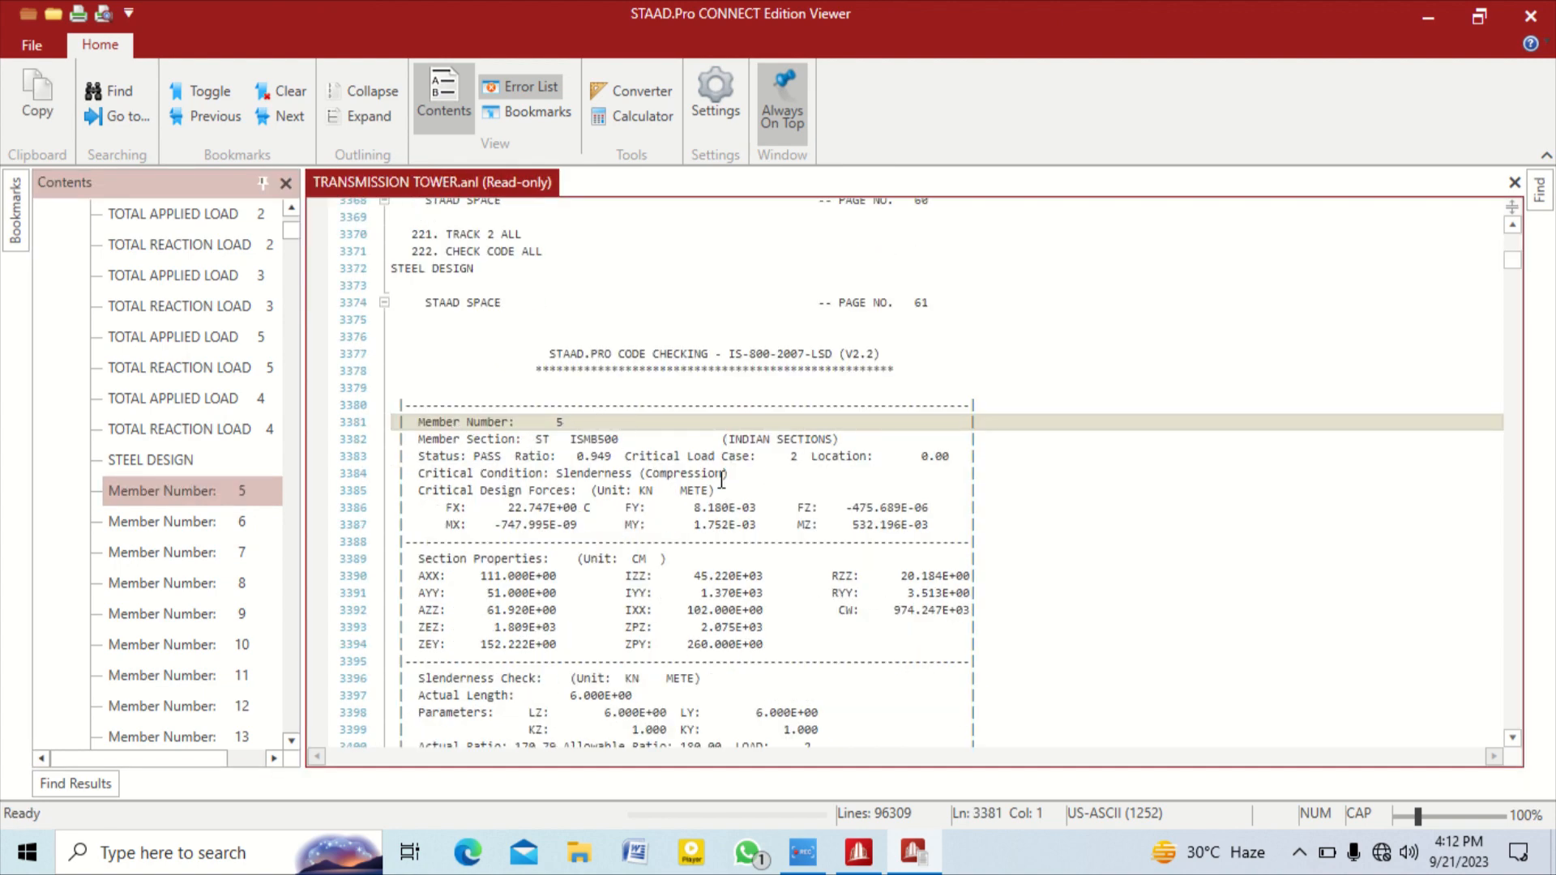
scroll(677, 622, down, 4)
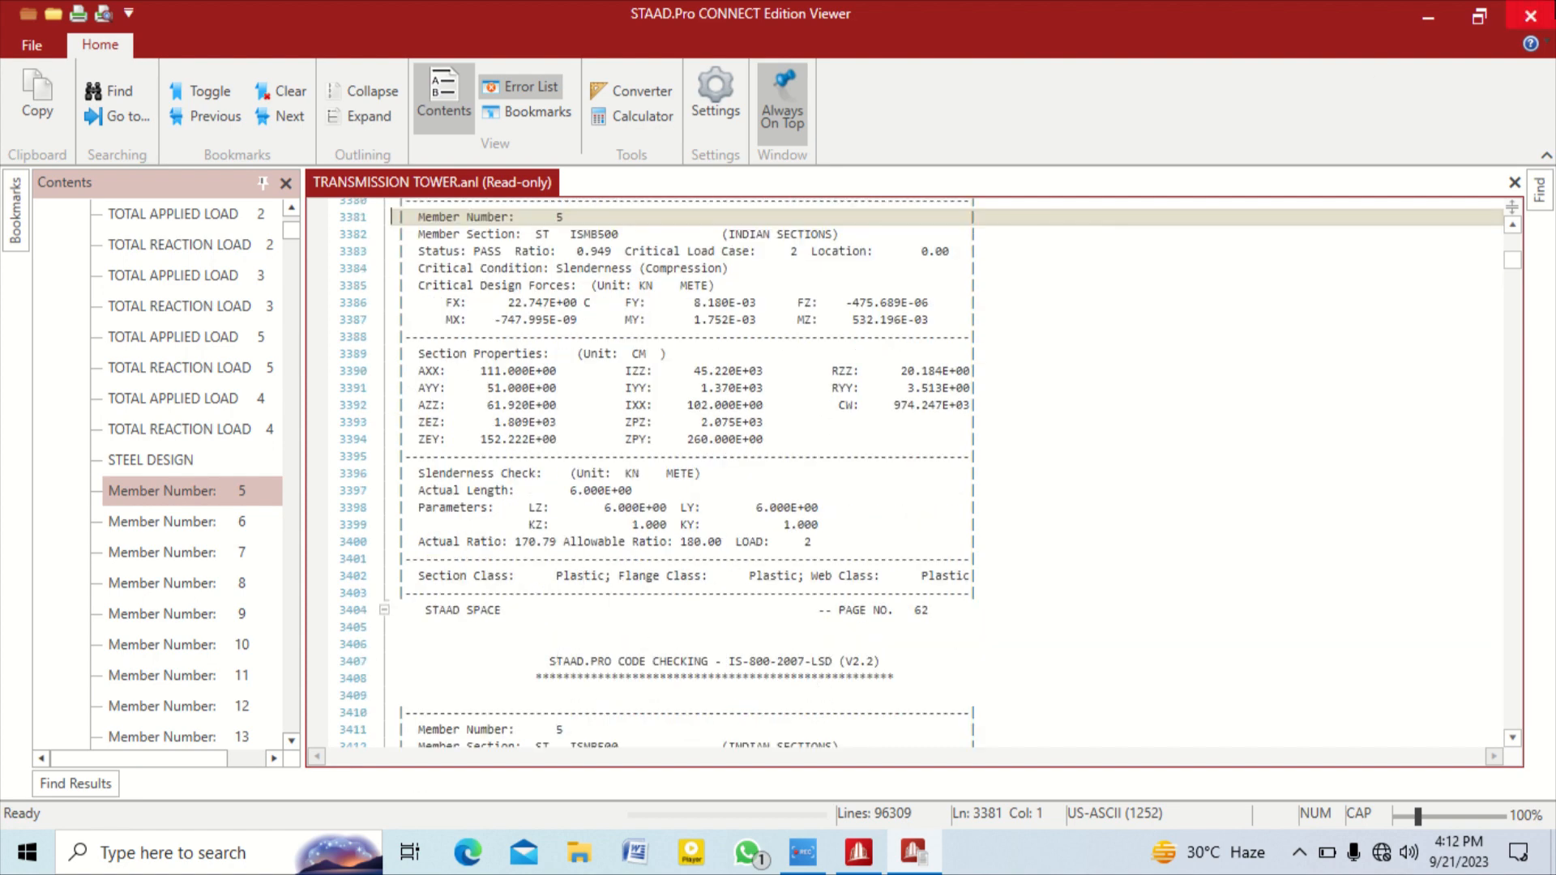
click(1530, 16)
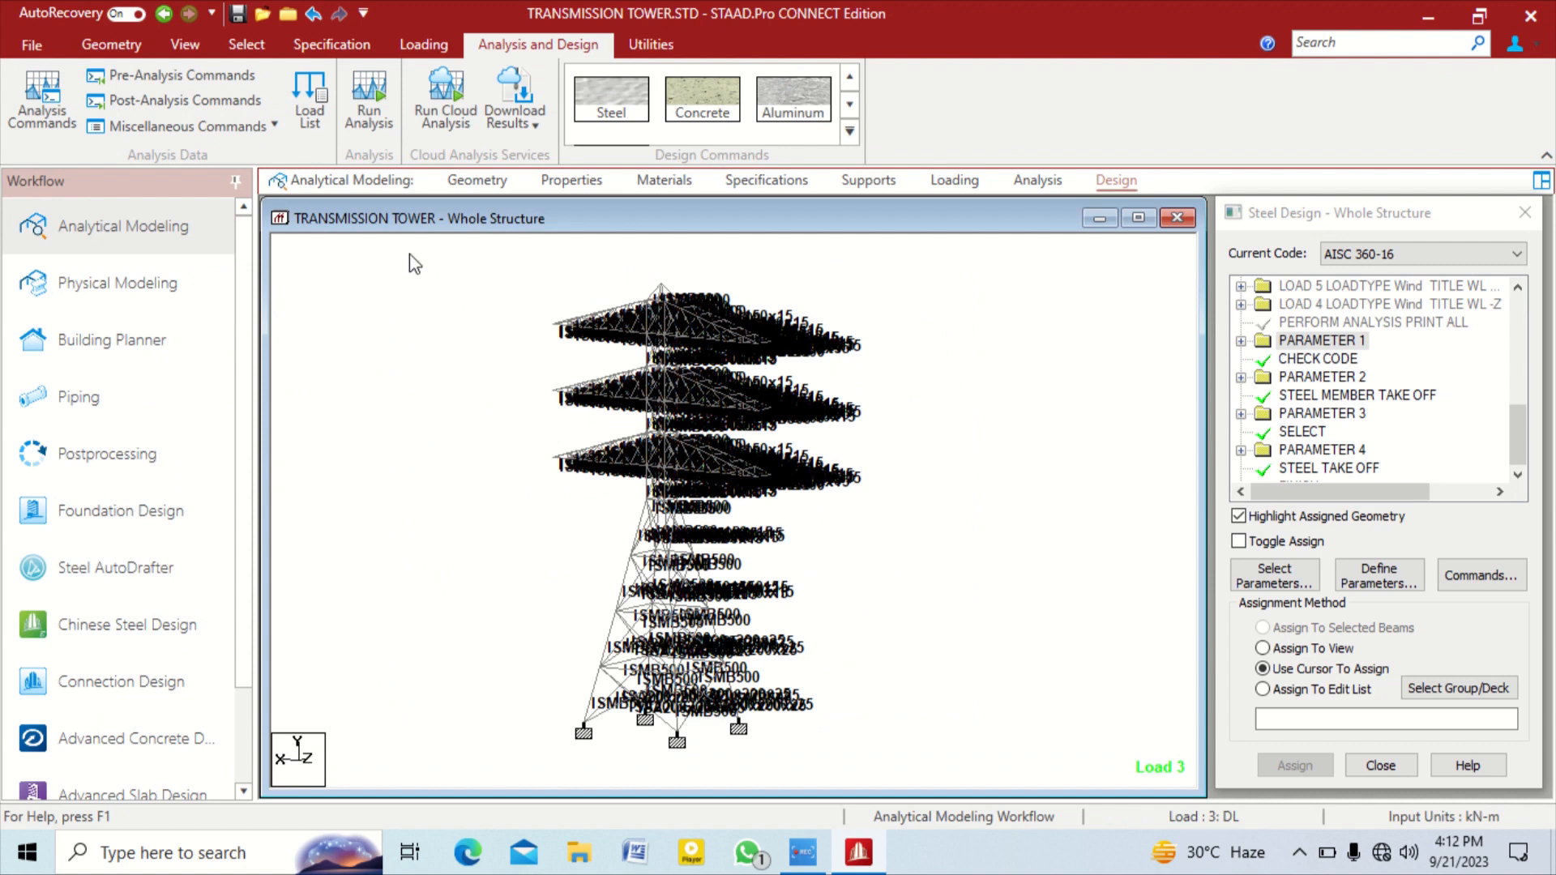
click(466, 181)
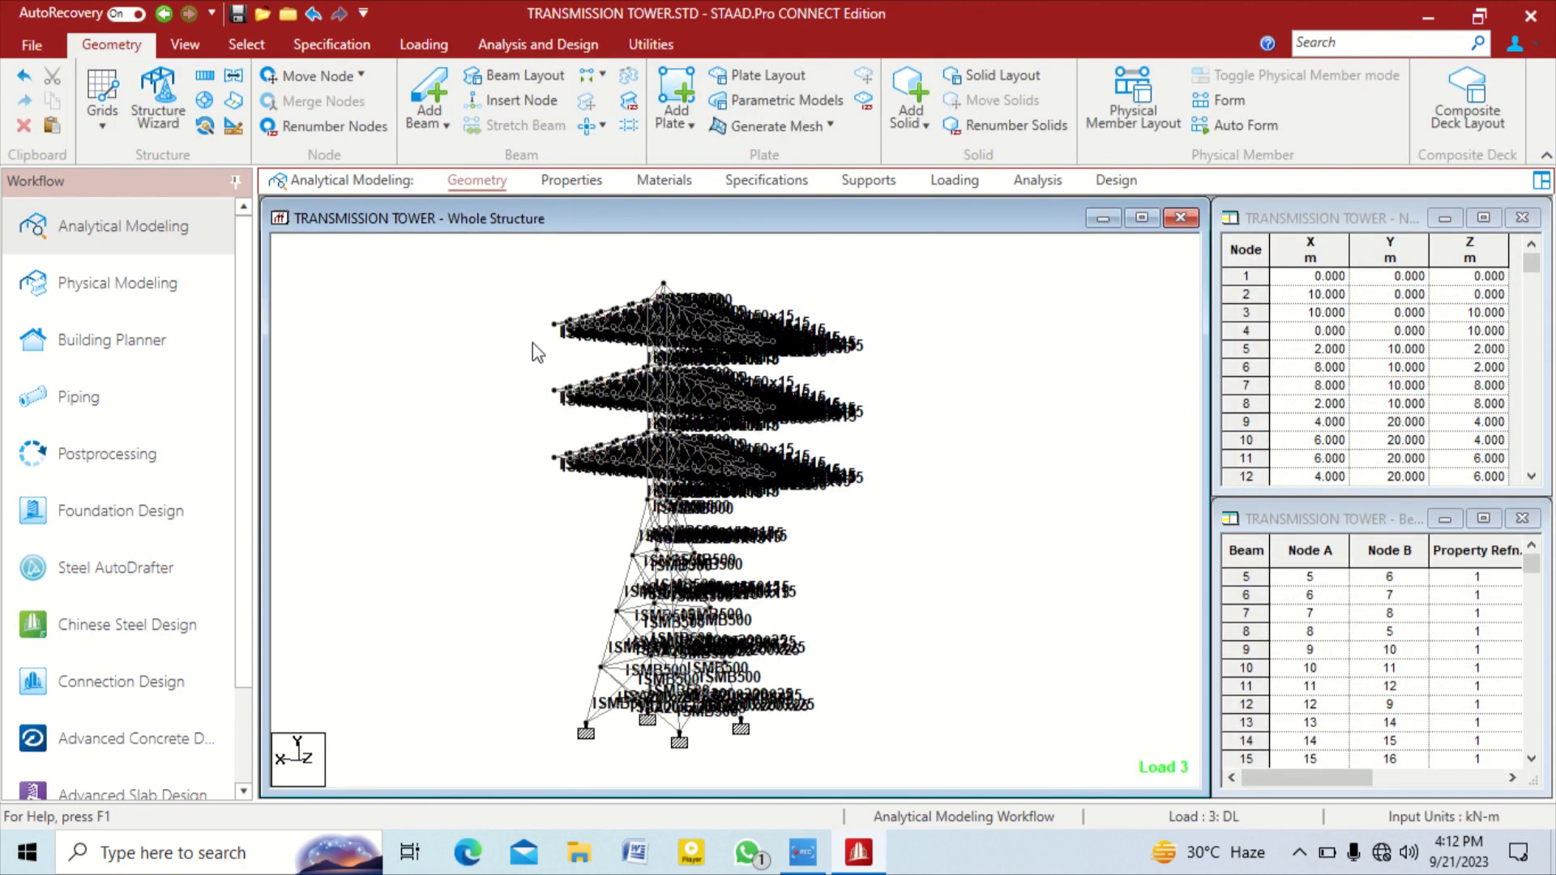
drag(454, 265, 928, 778)
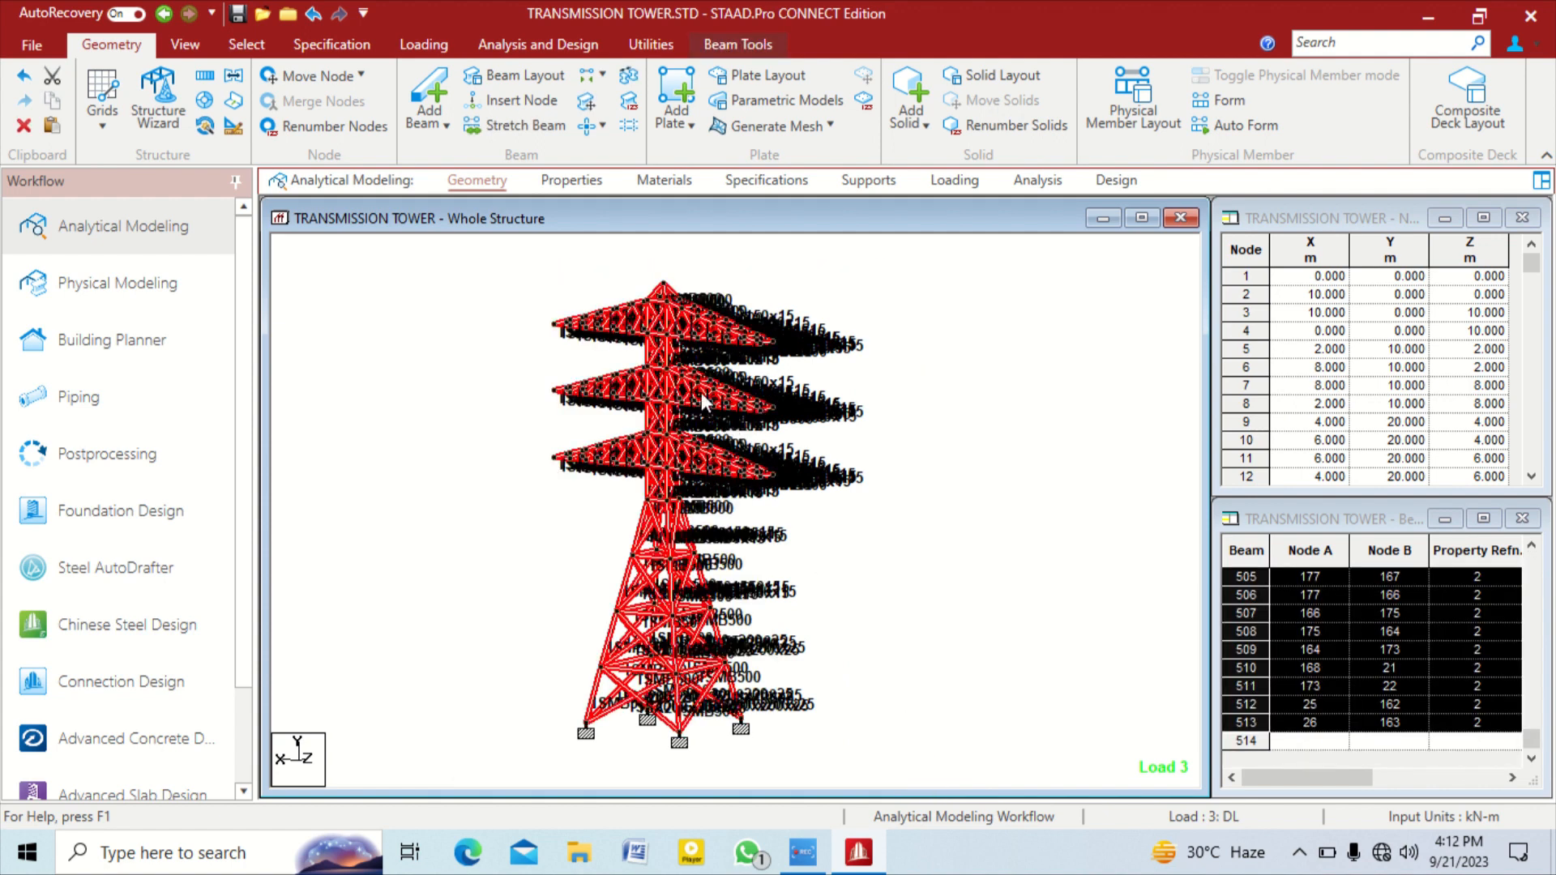
click(511, 283)
drag(478, 266, 924, 757)
click(618, 285)
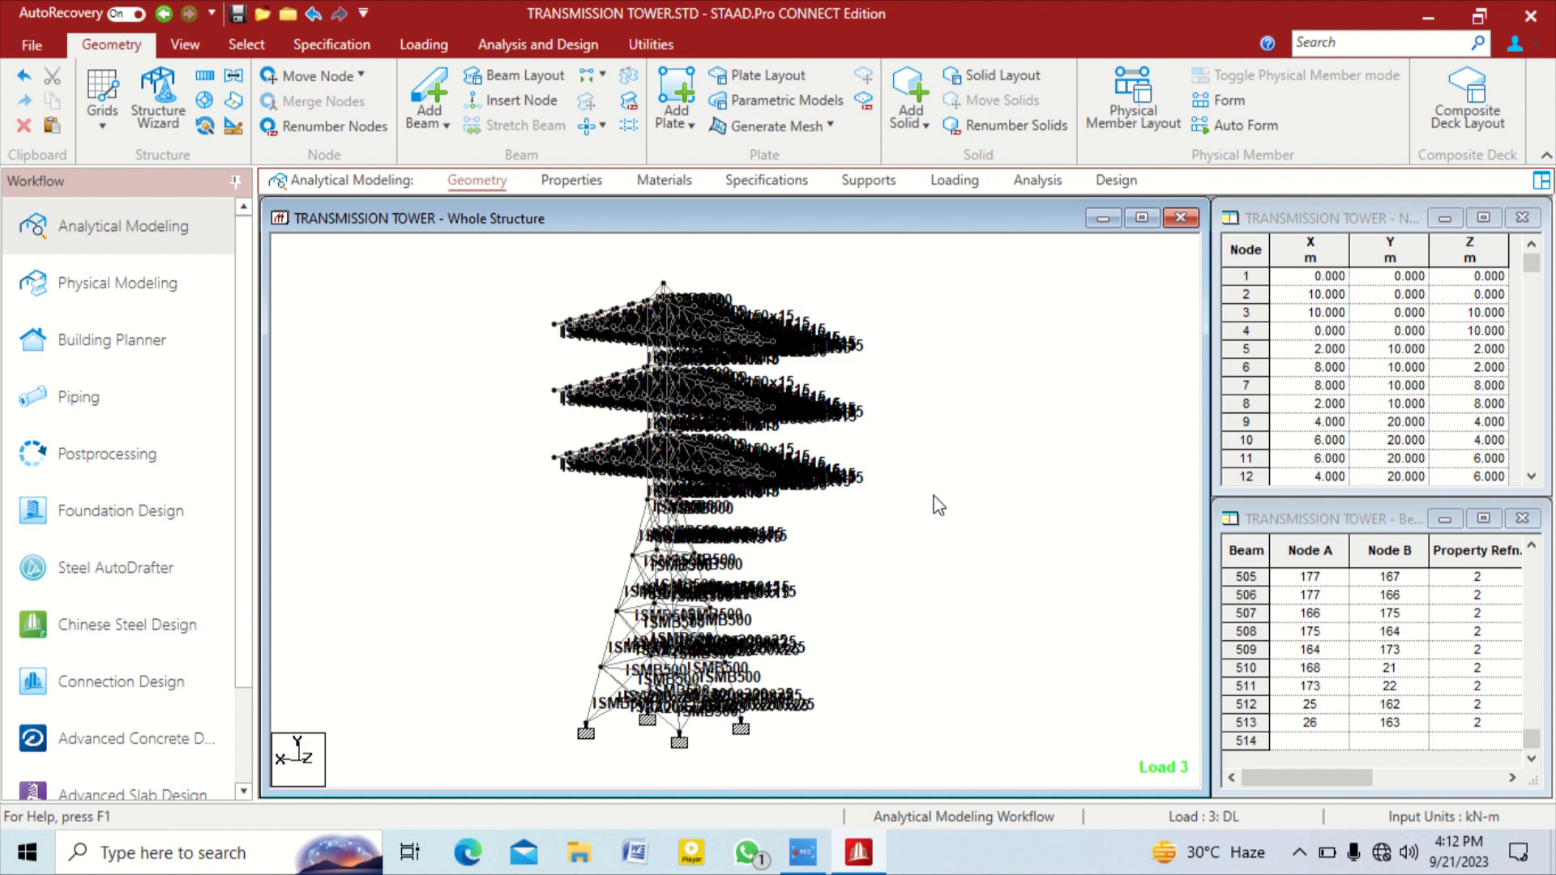
drag(497, 284, 883, 780)
click(956, 341)
Hide the section labels on the whole structure by setting the property labels to None
right_click(804, 312)
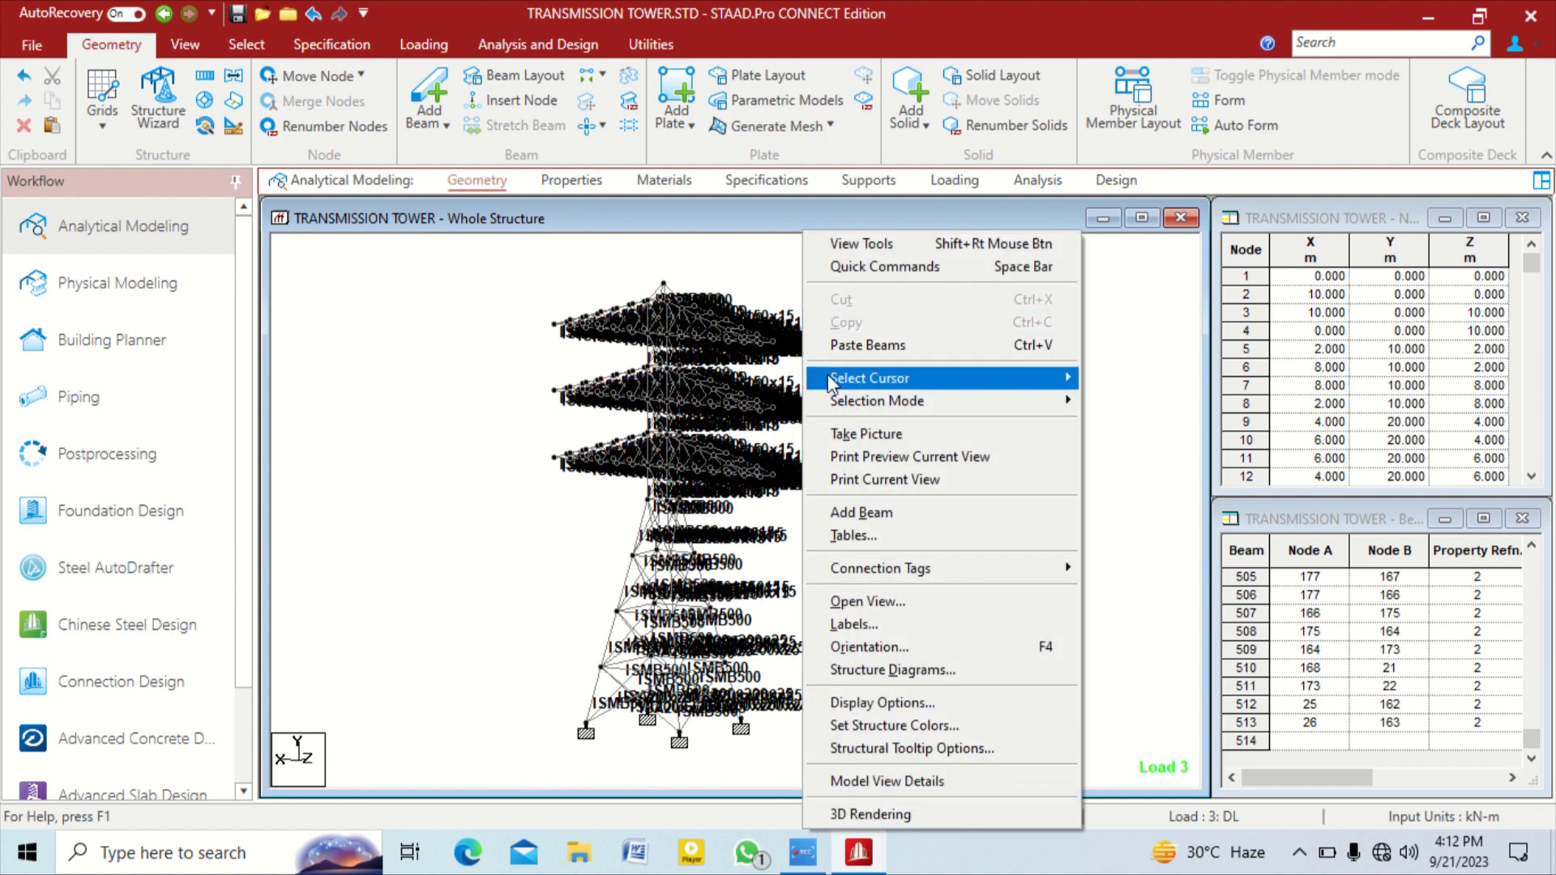
click(863, 600)
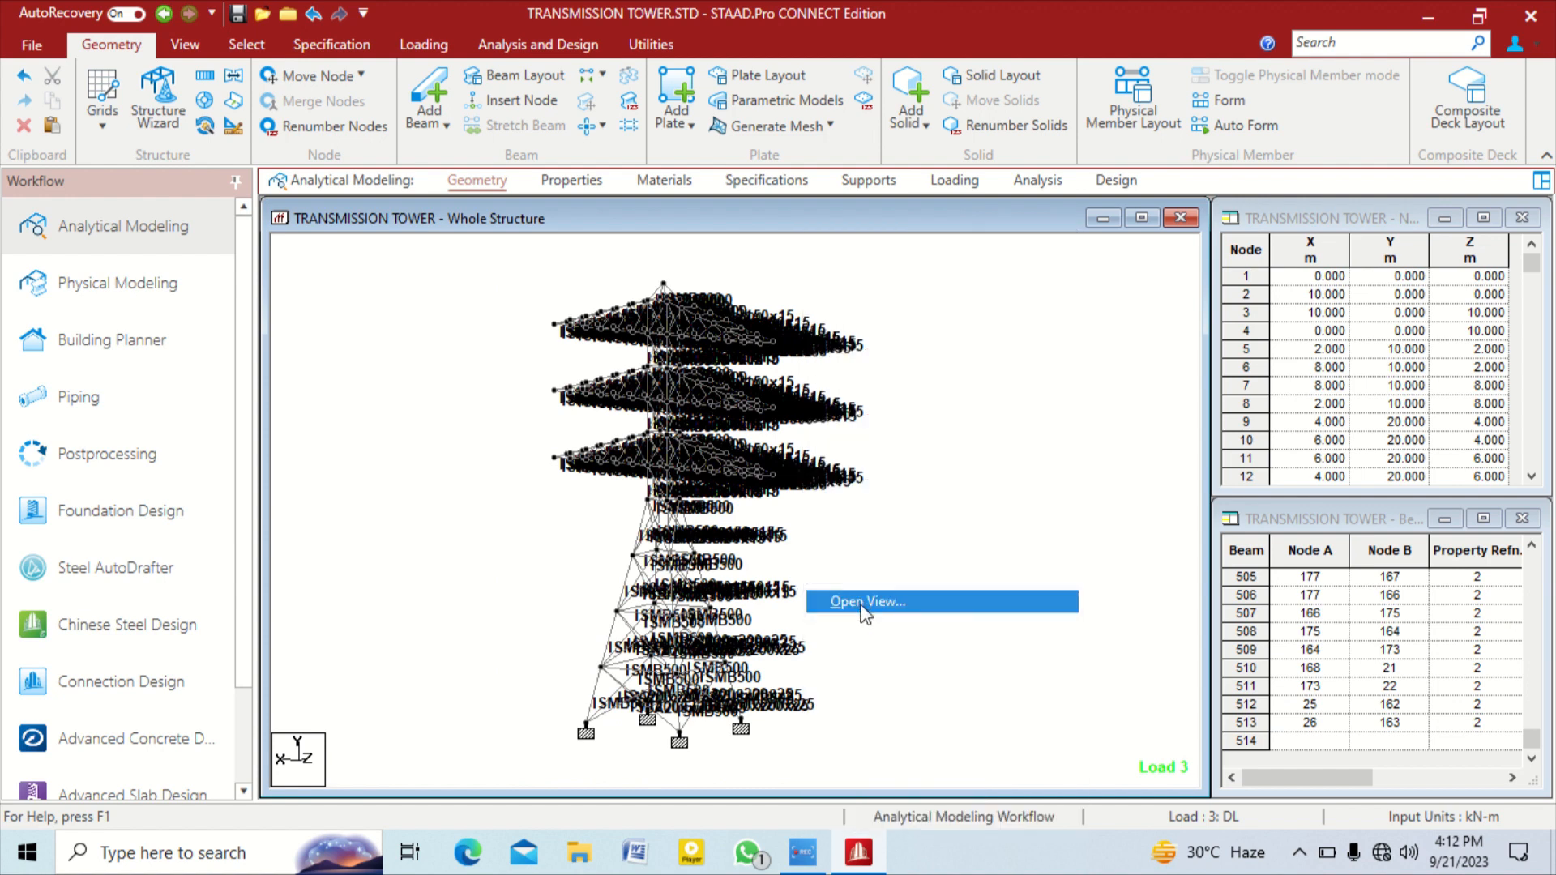
click(1086, 342)
right_click(950, 304)
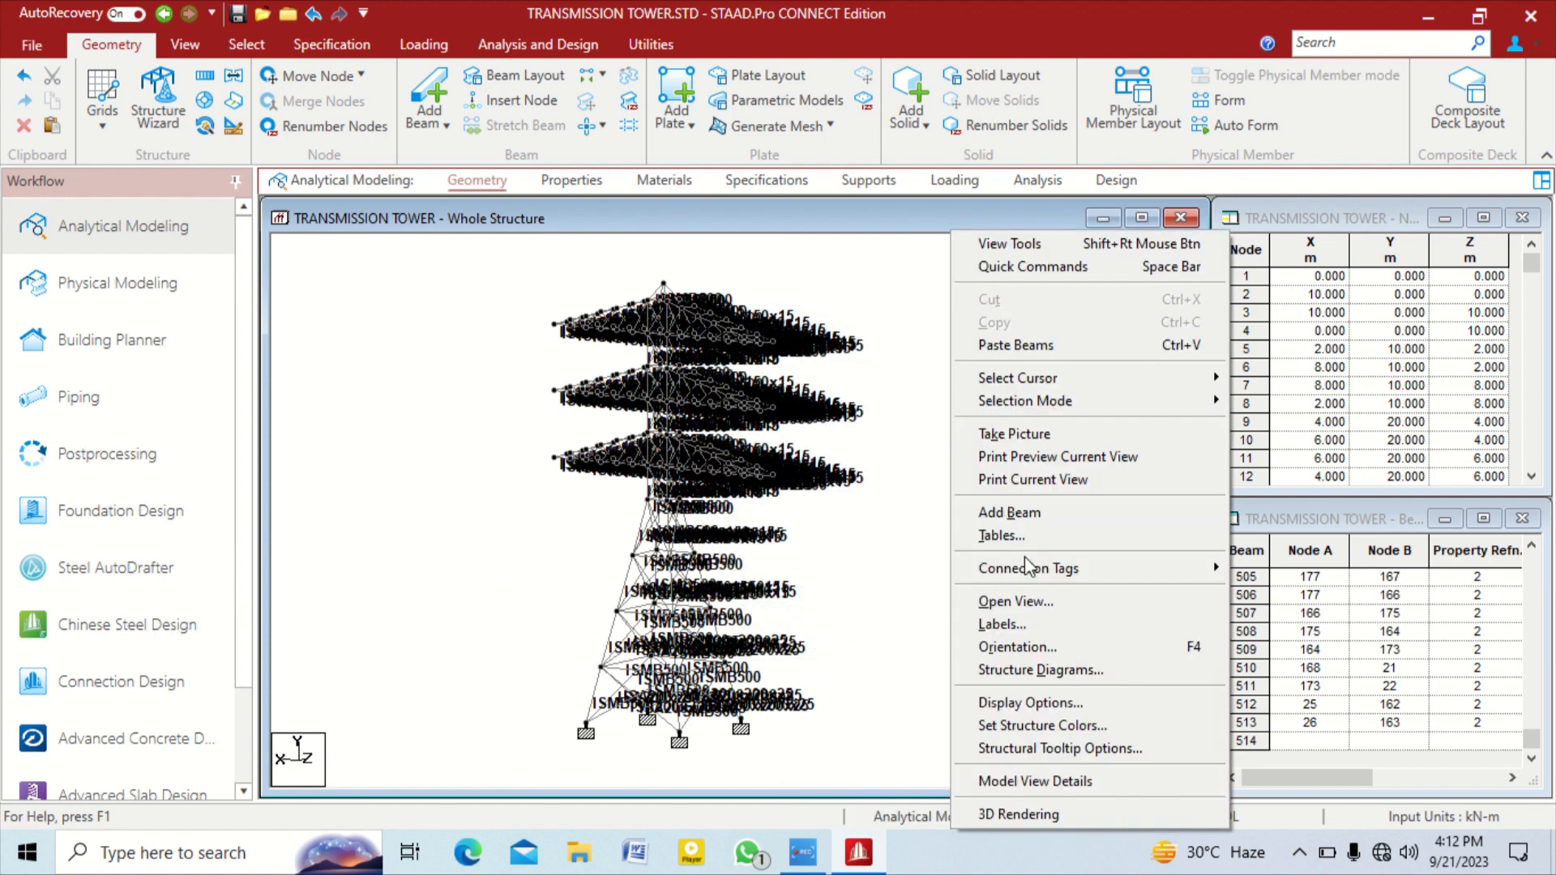
click(1036, 628)
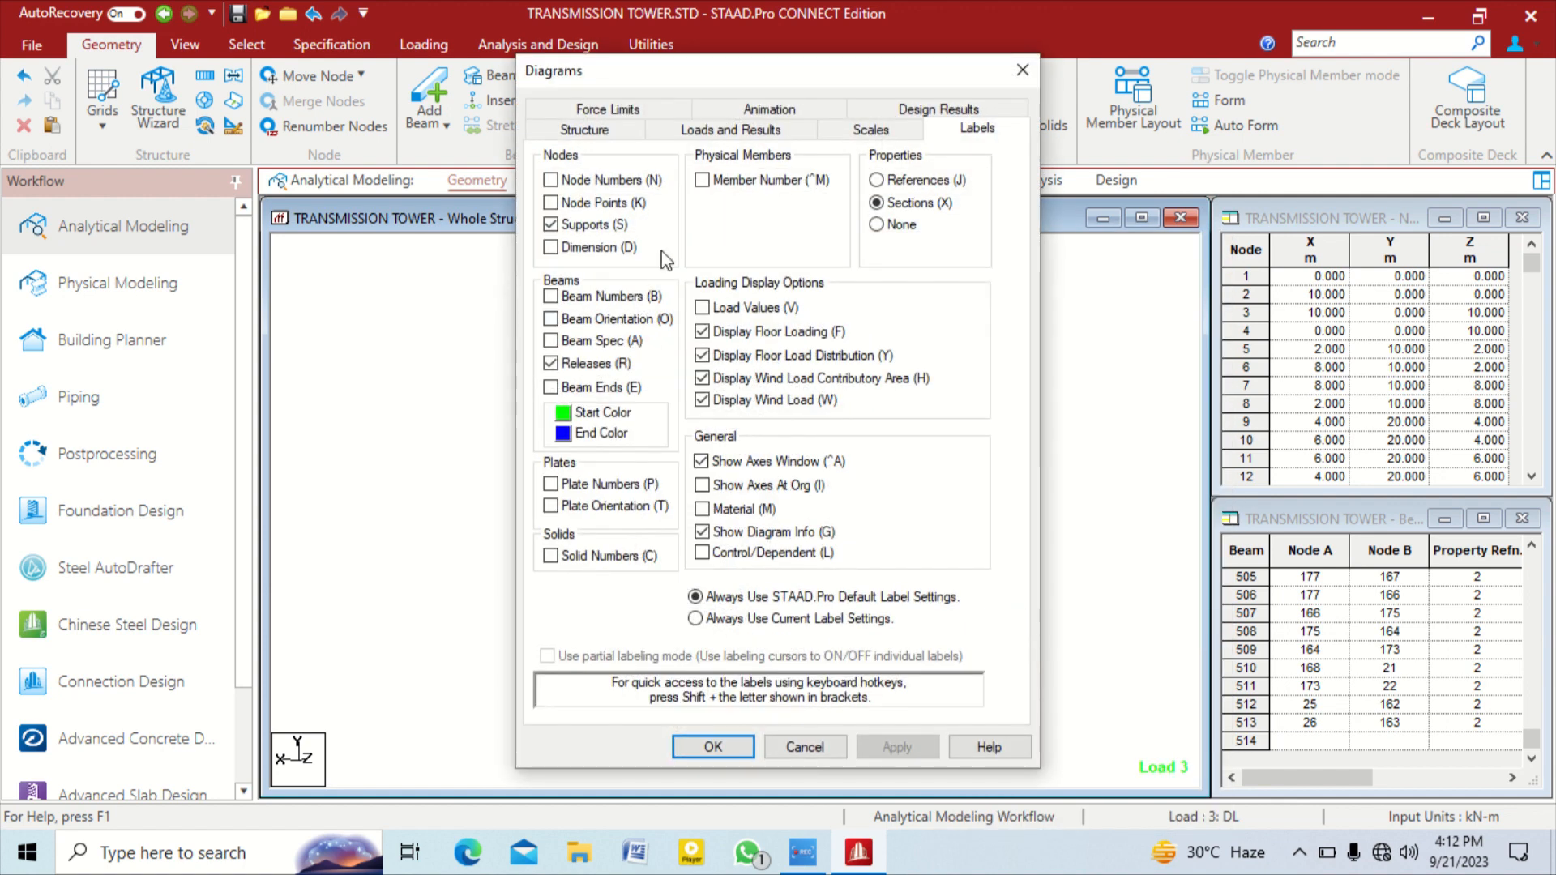
click(899, 224)
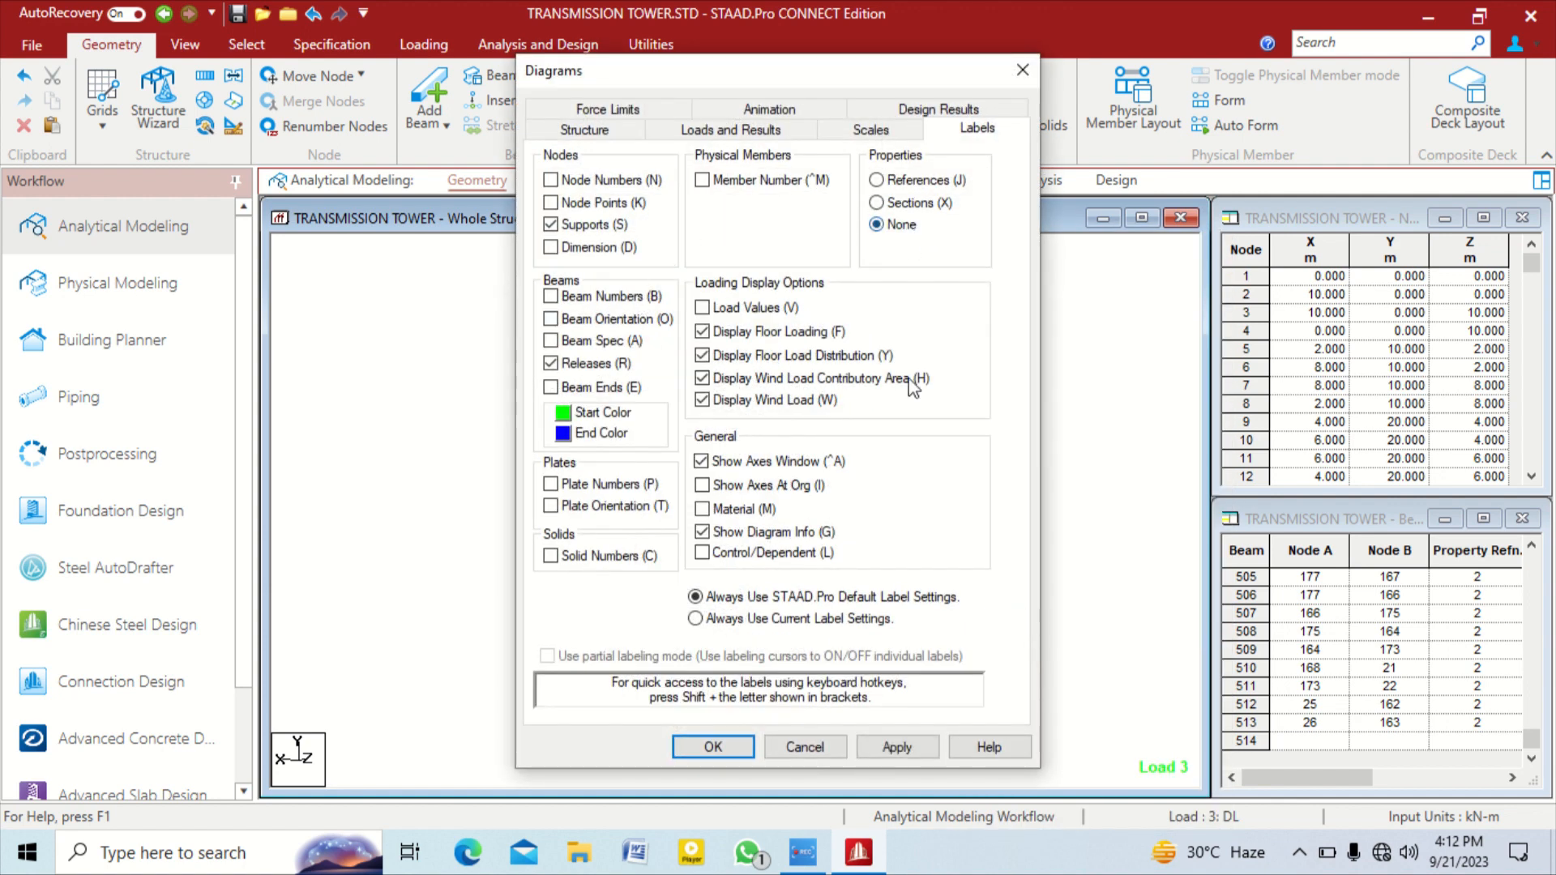
click(924, 747)
click(723, 740)
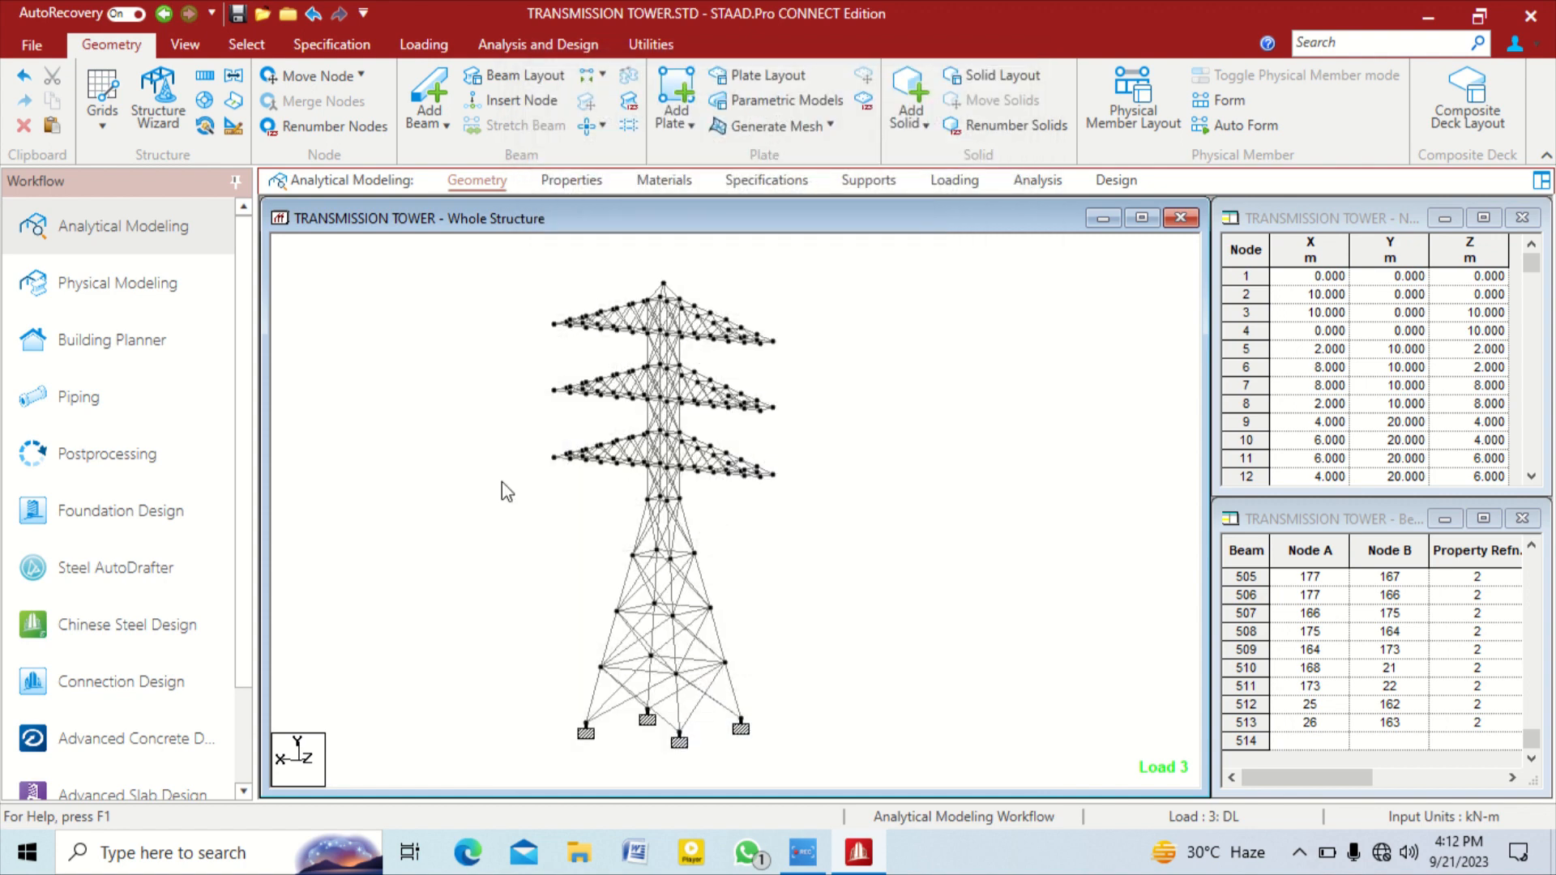
Open the details of beam 29, an upper leg member below the lowest crossarm, and review its property, loading, shear bending and deflection
middle_drag(902, 355, 833, 351)
scroll(730, 405, up, 5)
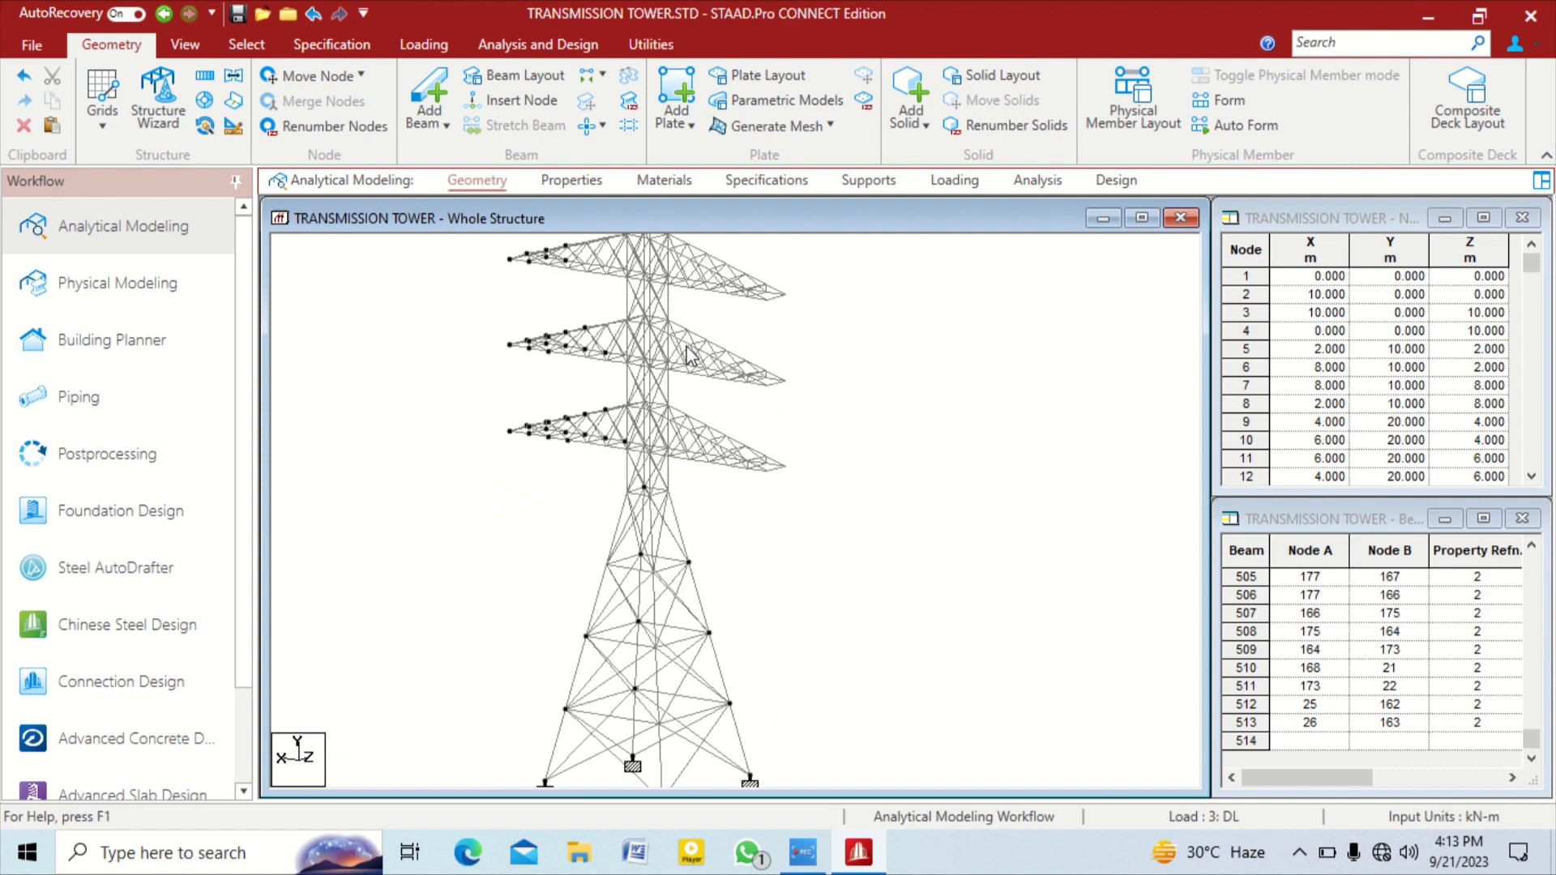
right_click(699, 422)
click(695, 497)
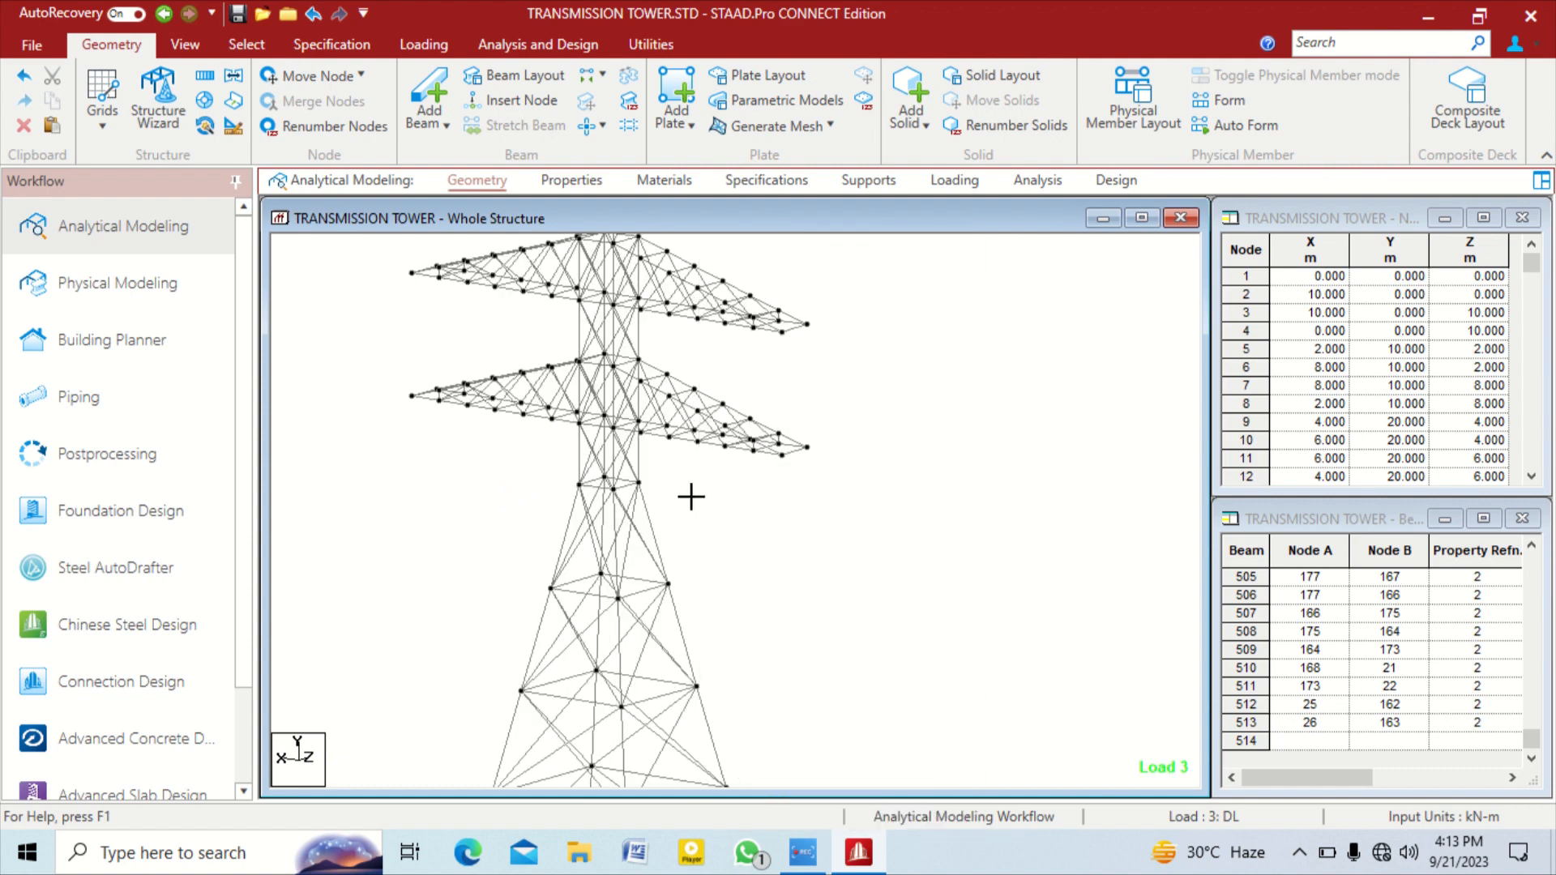
scroll(691, 499, up, 3)
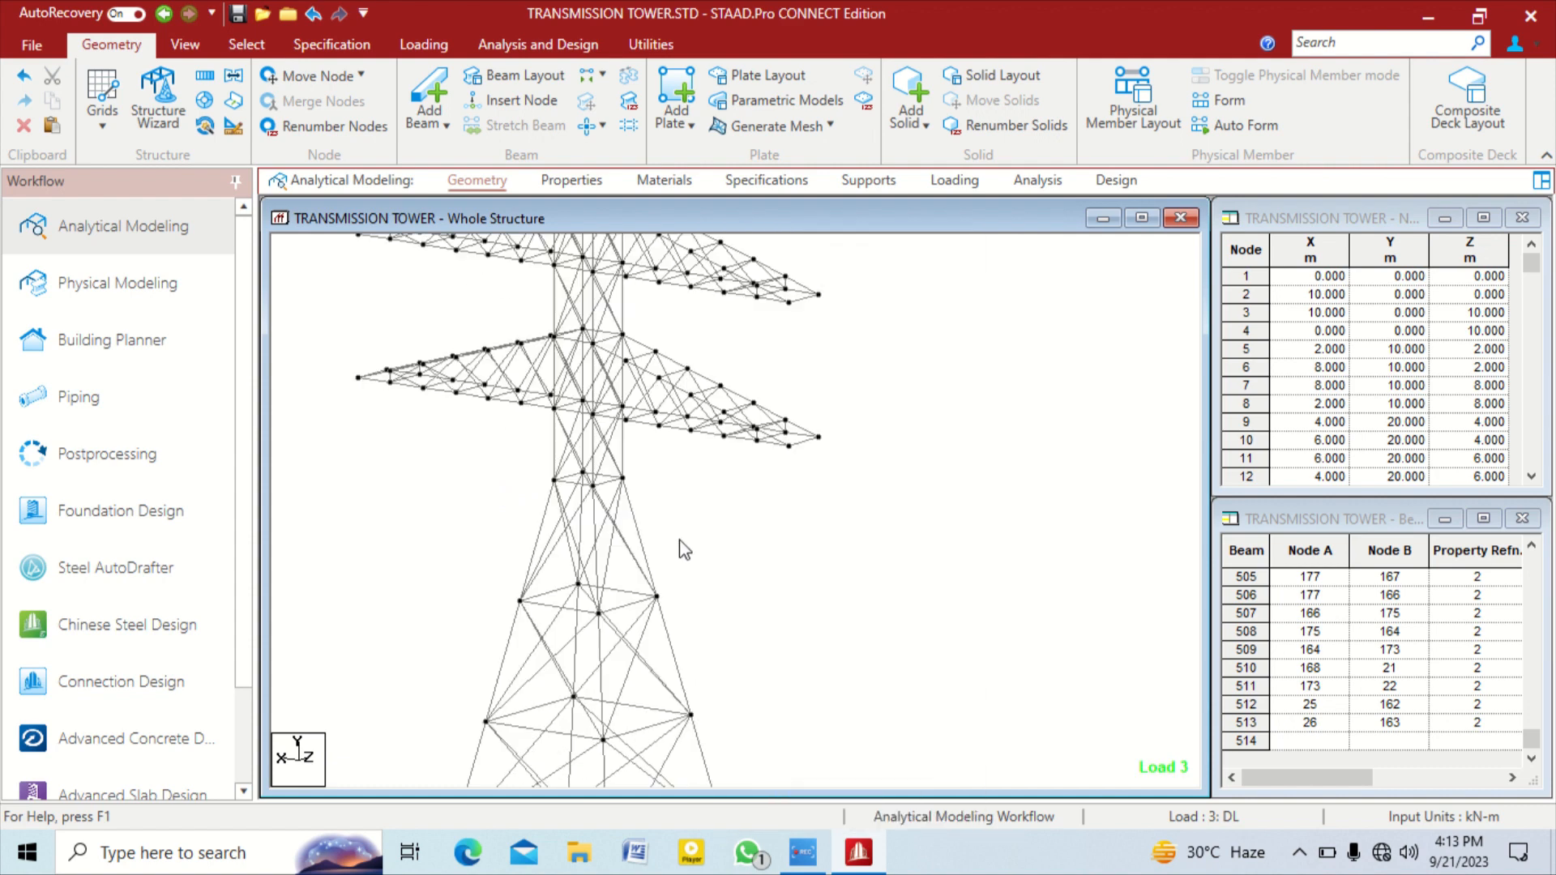
double_click(629, 523)
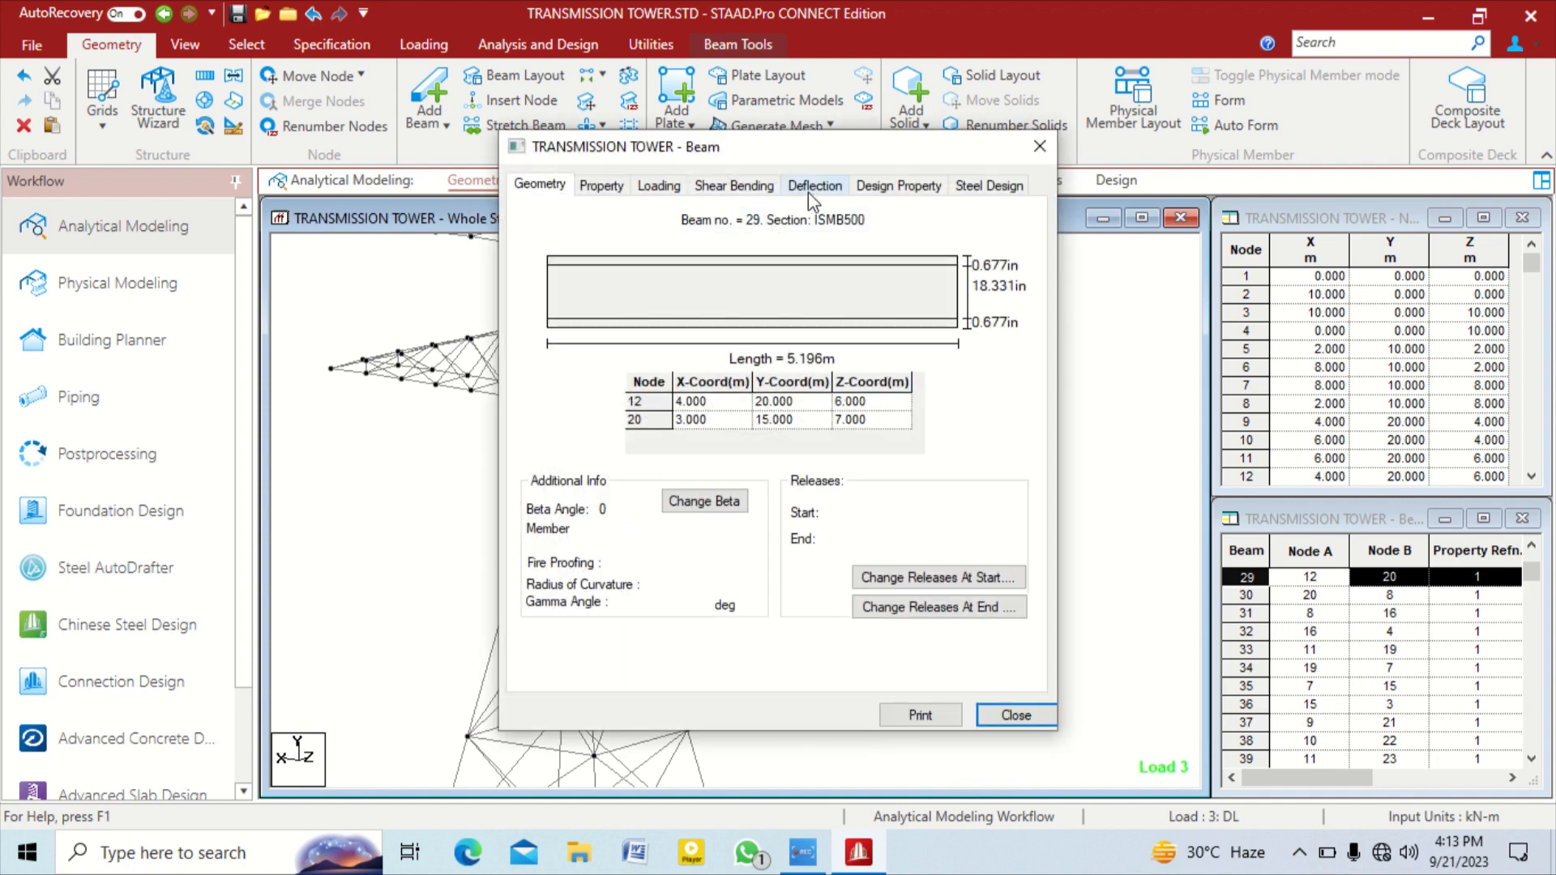
click(593, 188)
click(660, 190)
click(716, 193)
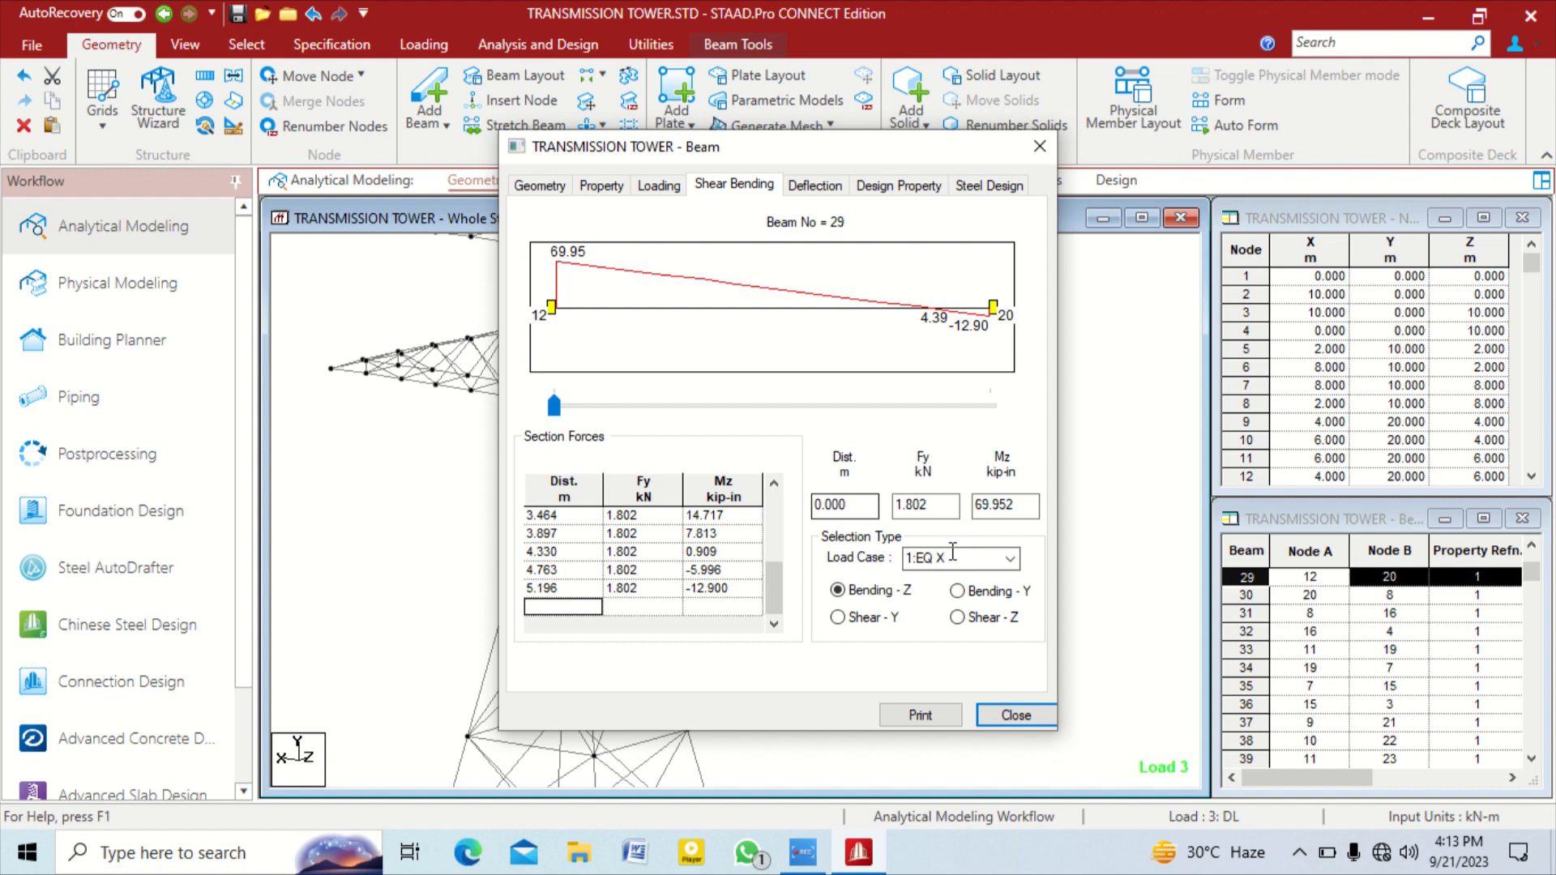
click(813, 185)
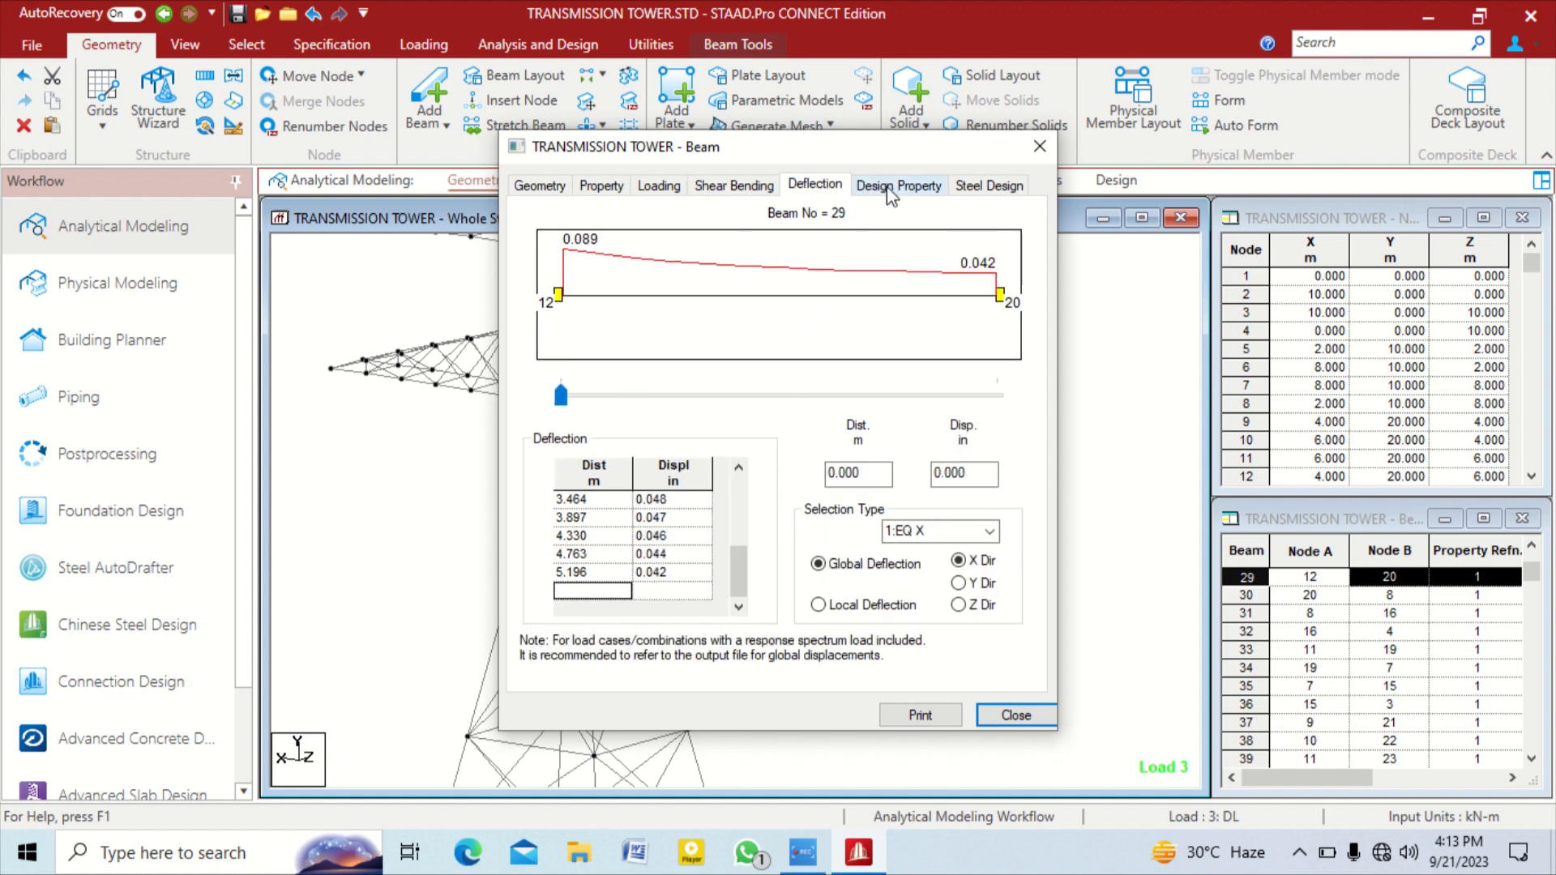
Examine beam 29's design property and IS800-07 steel design results, and close its details
click(895, 188)
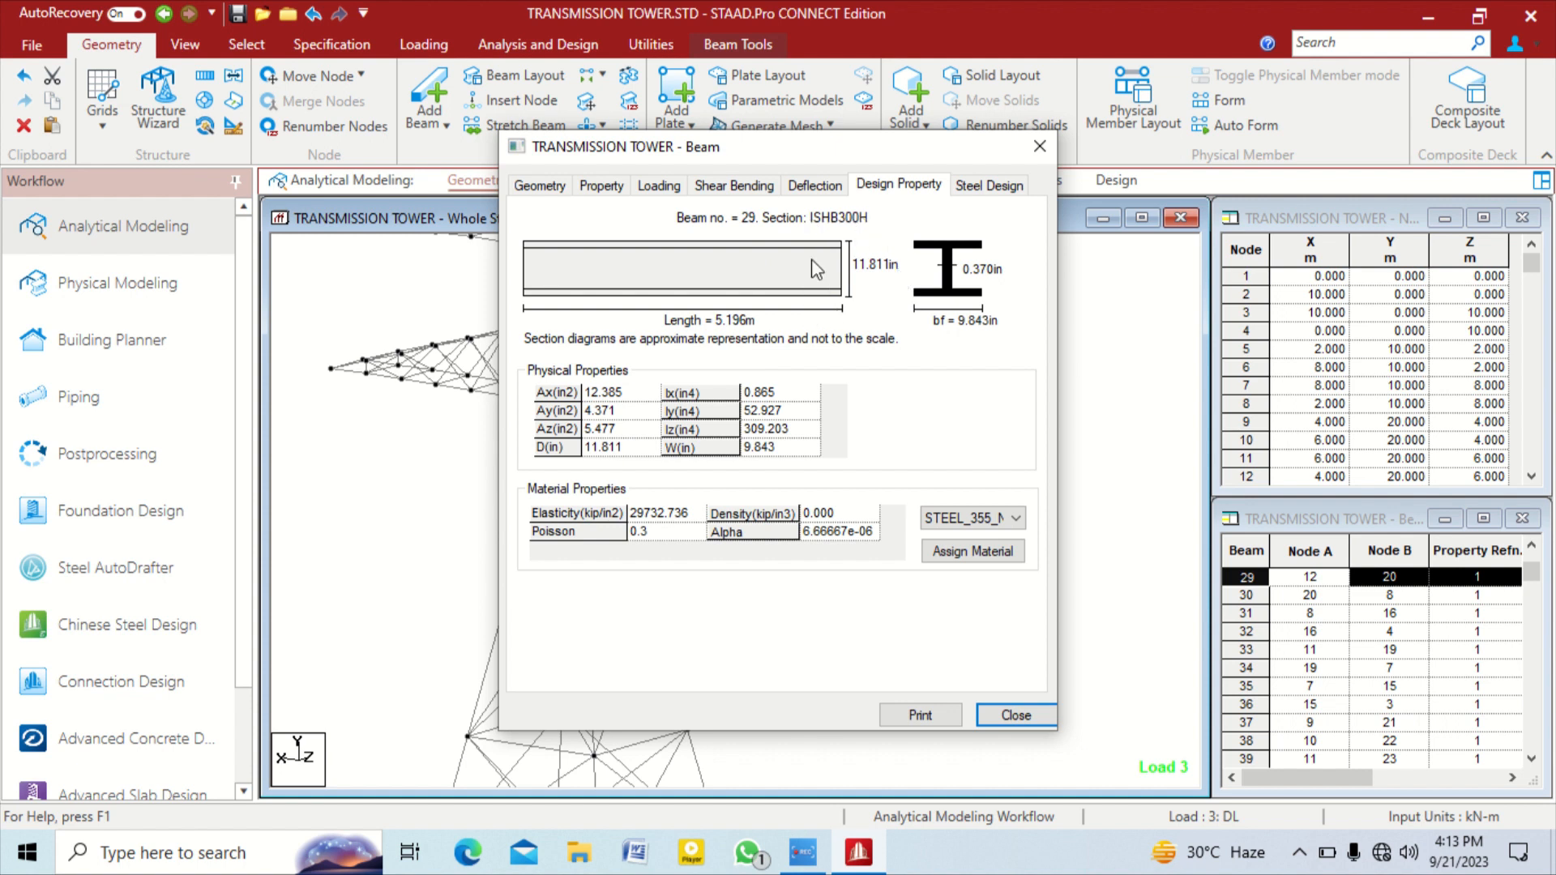
click(989, 188)
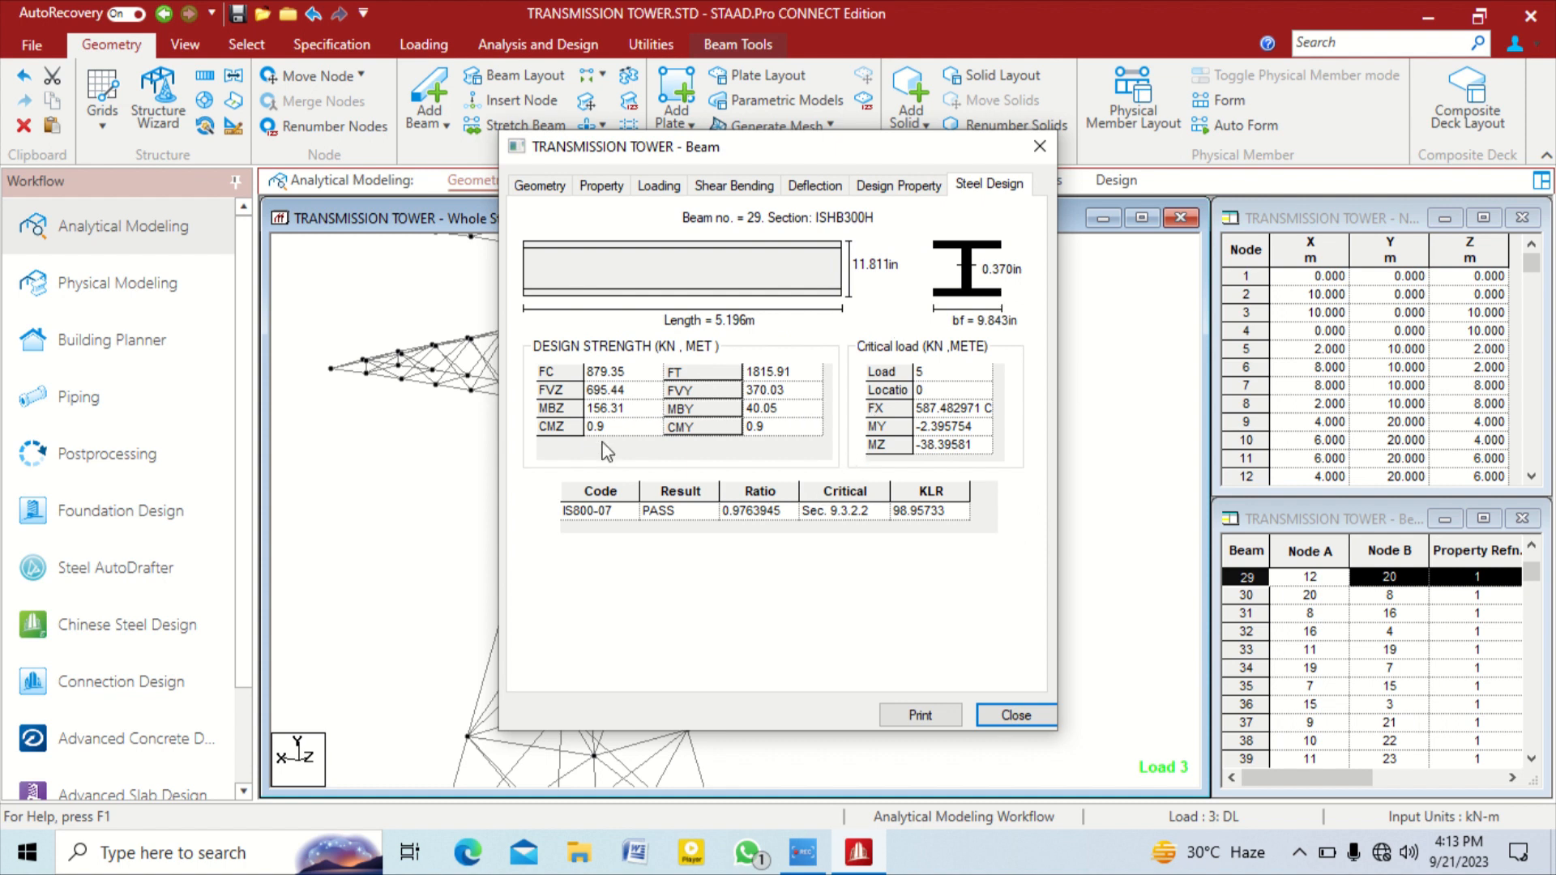
click(681, 512)
click(1013, 715)
Render the whole tower in 3D, inspect it from a rotated and closer view, and close the rendered view
scroll(783, 425, down, 6)
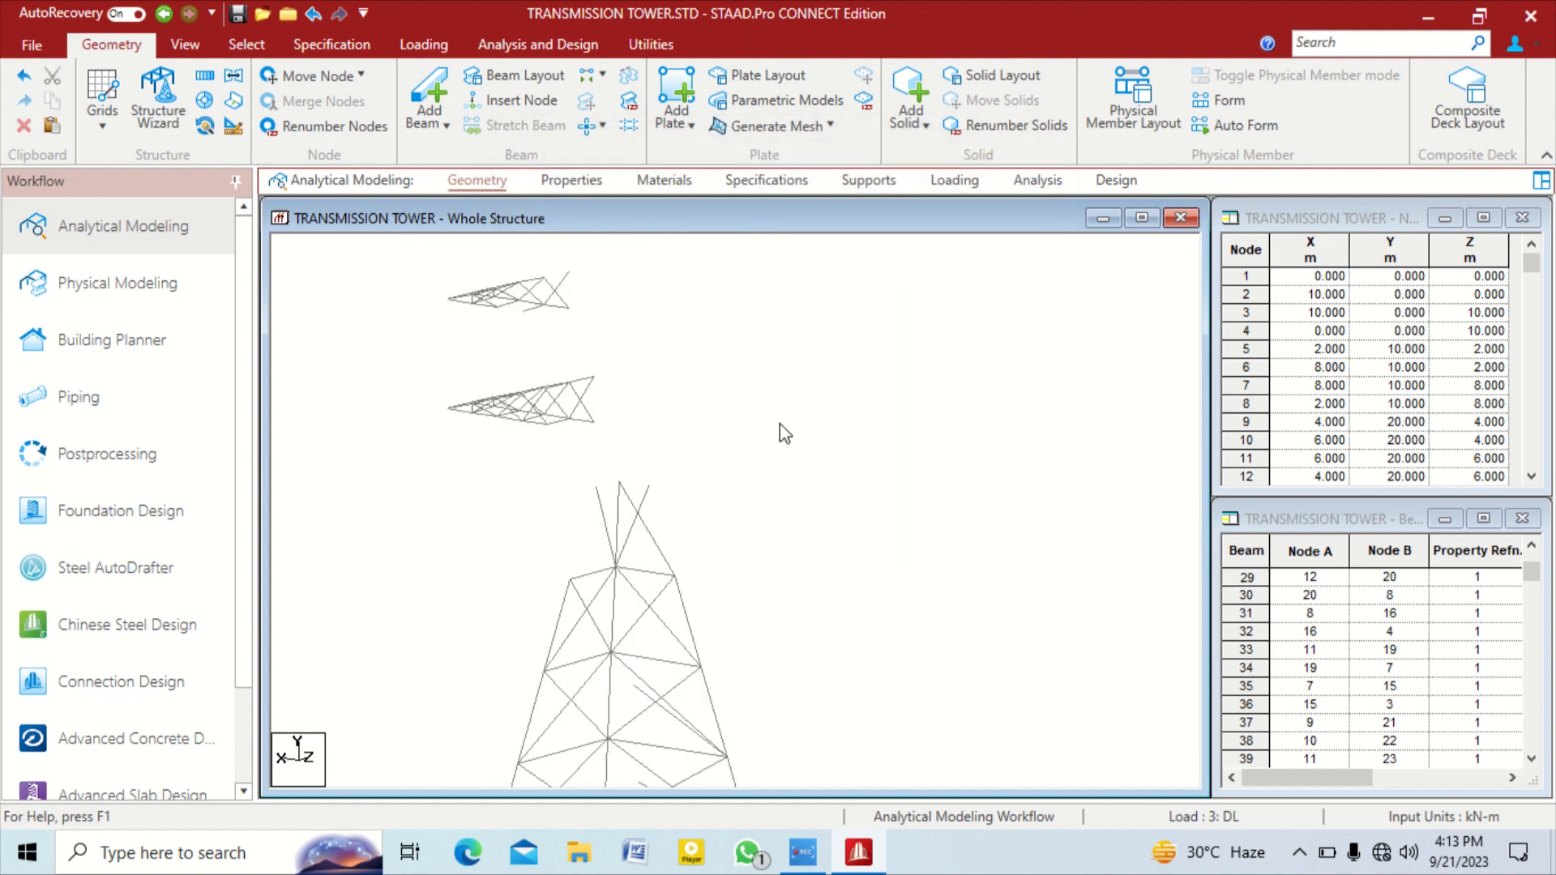
right_click(864, 327)
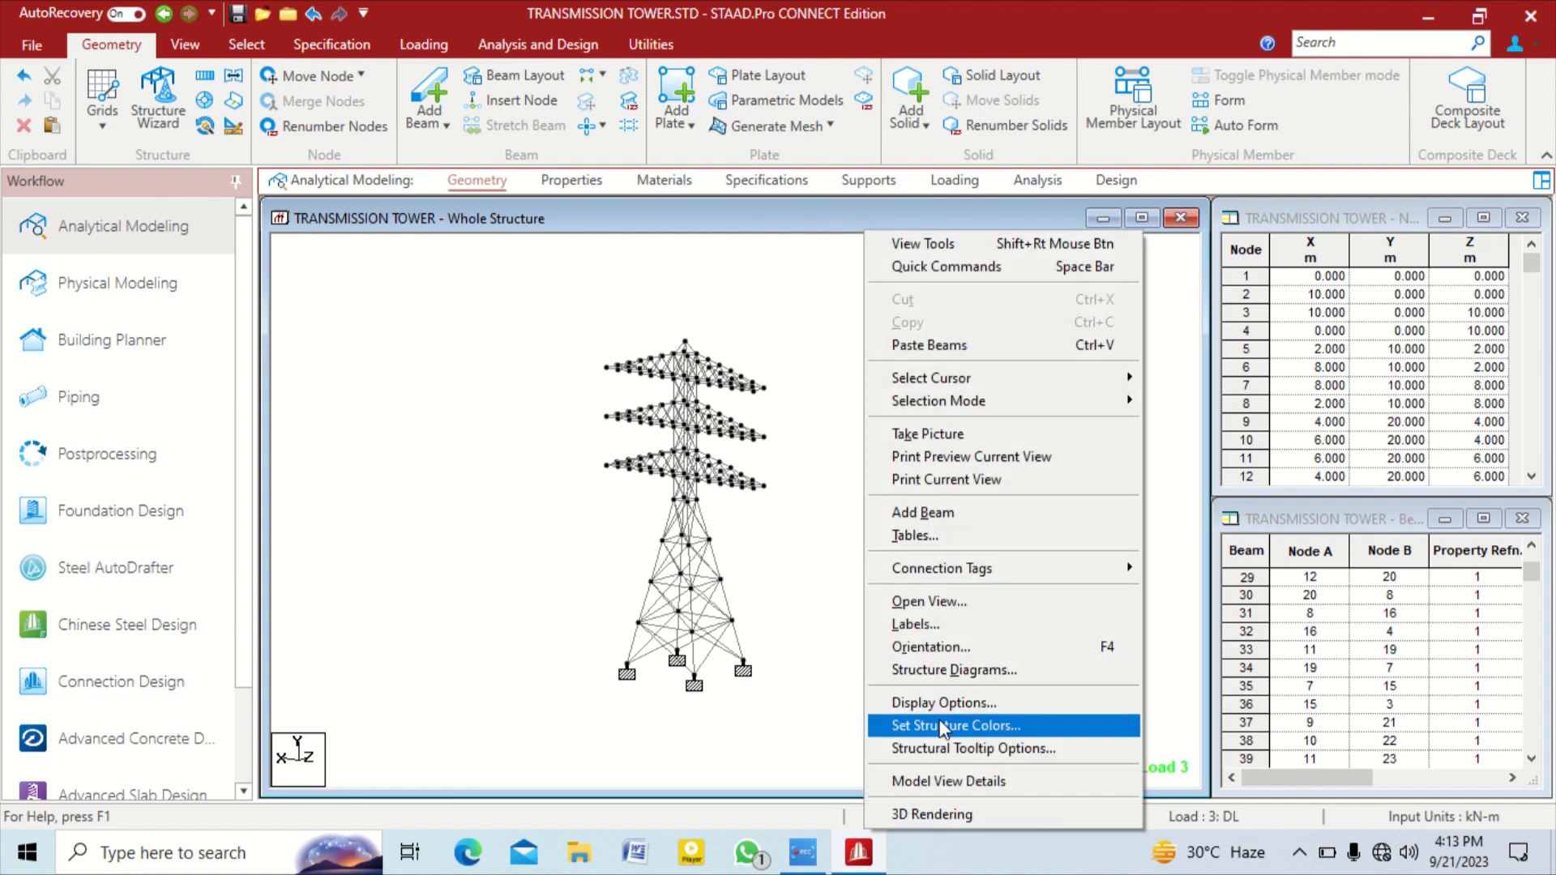
click(921, 806)
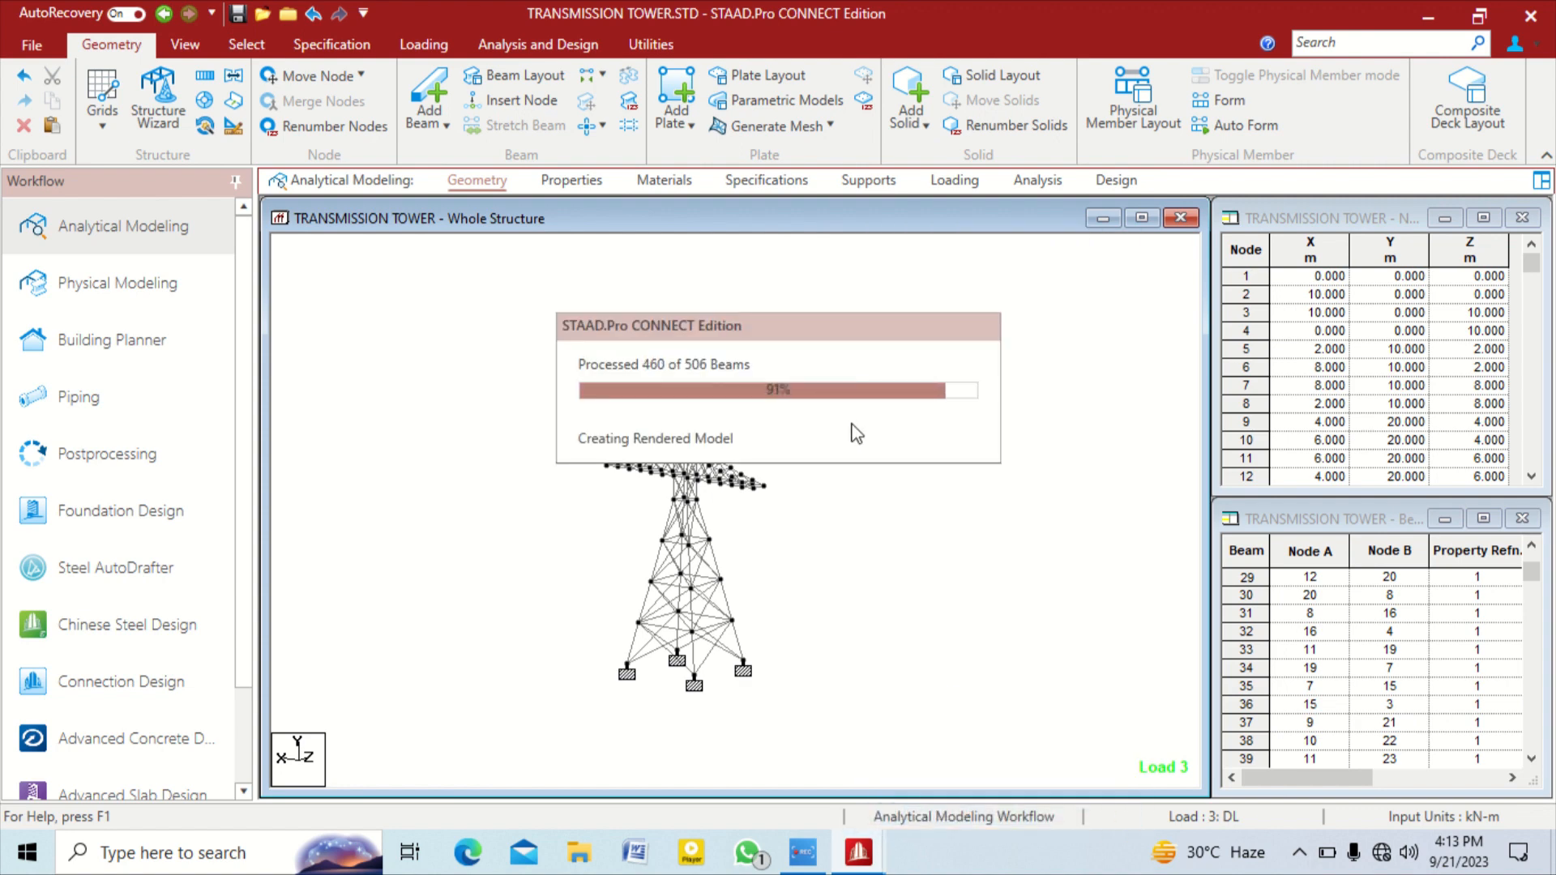
scroll(769, 445, up, 5)
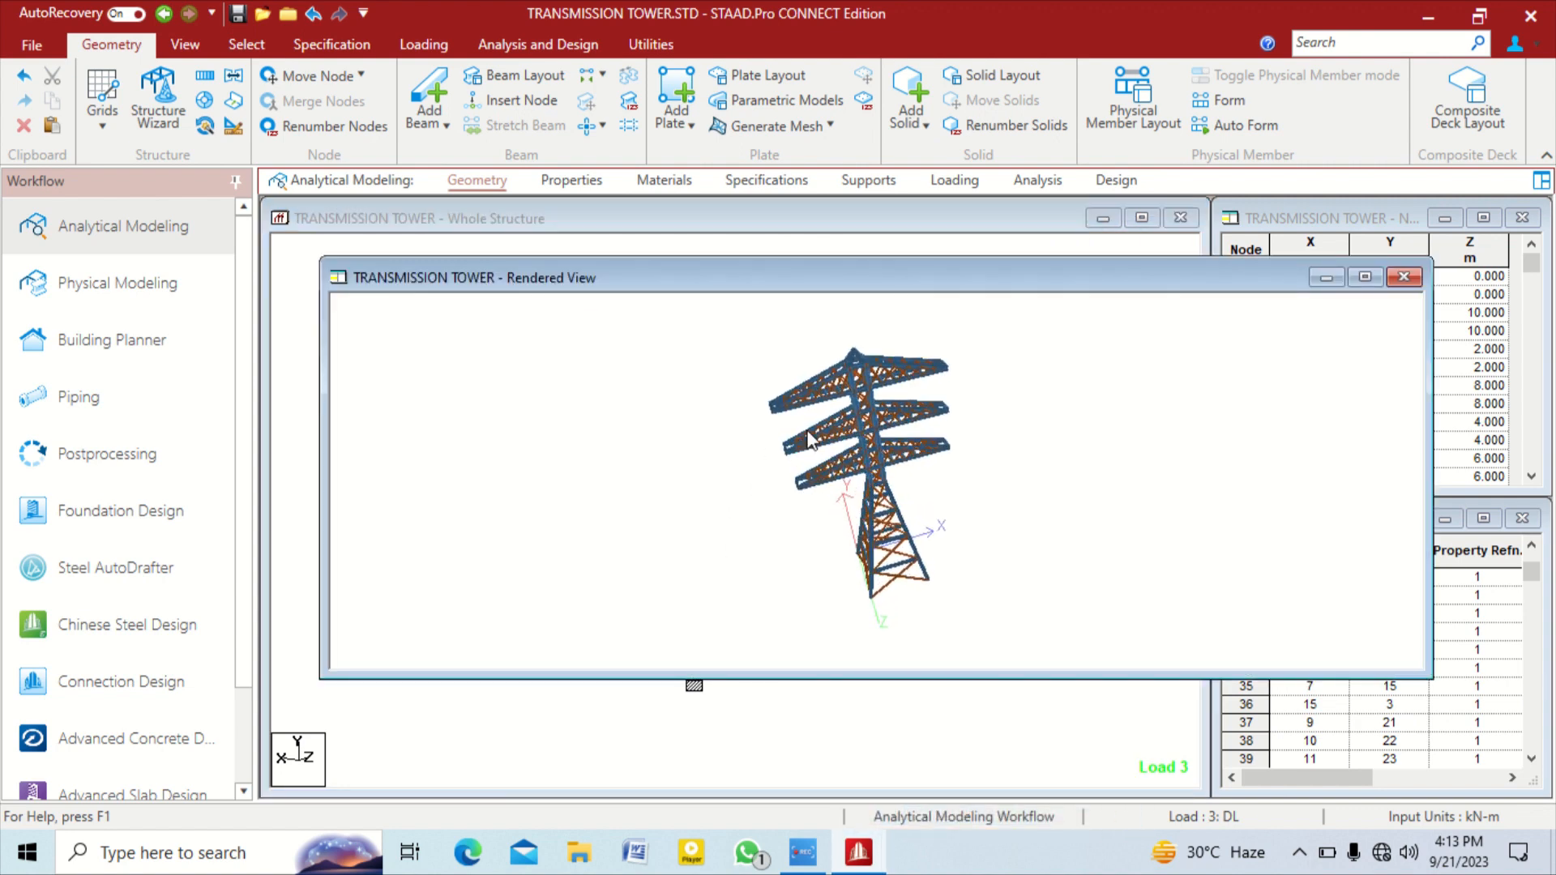
scroll(710, 488, up, 3)
drag(778, 483, 932, 398)
scroll(873, 388, up, 3)
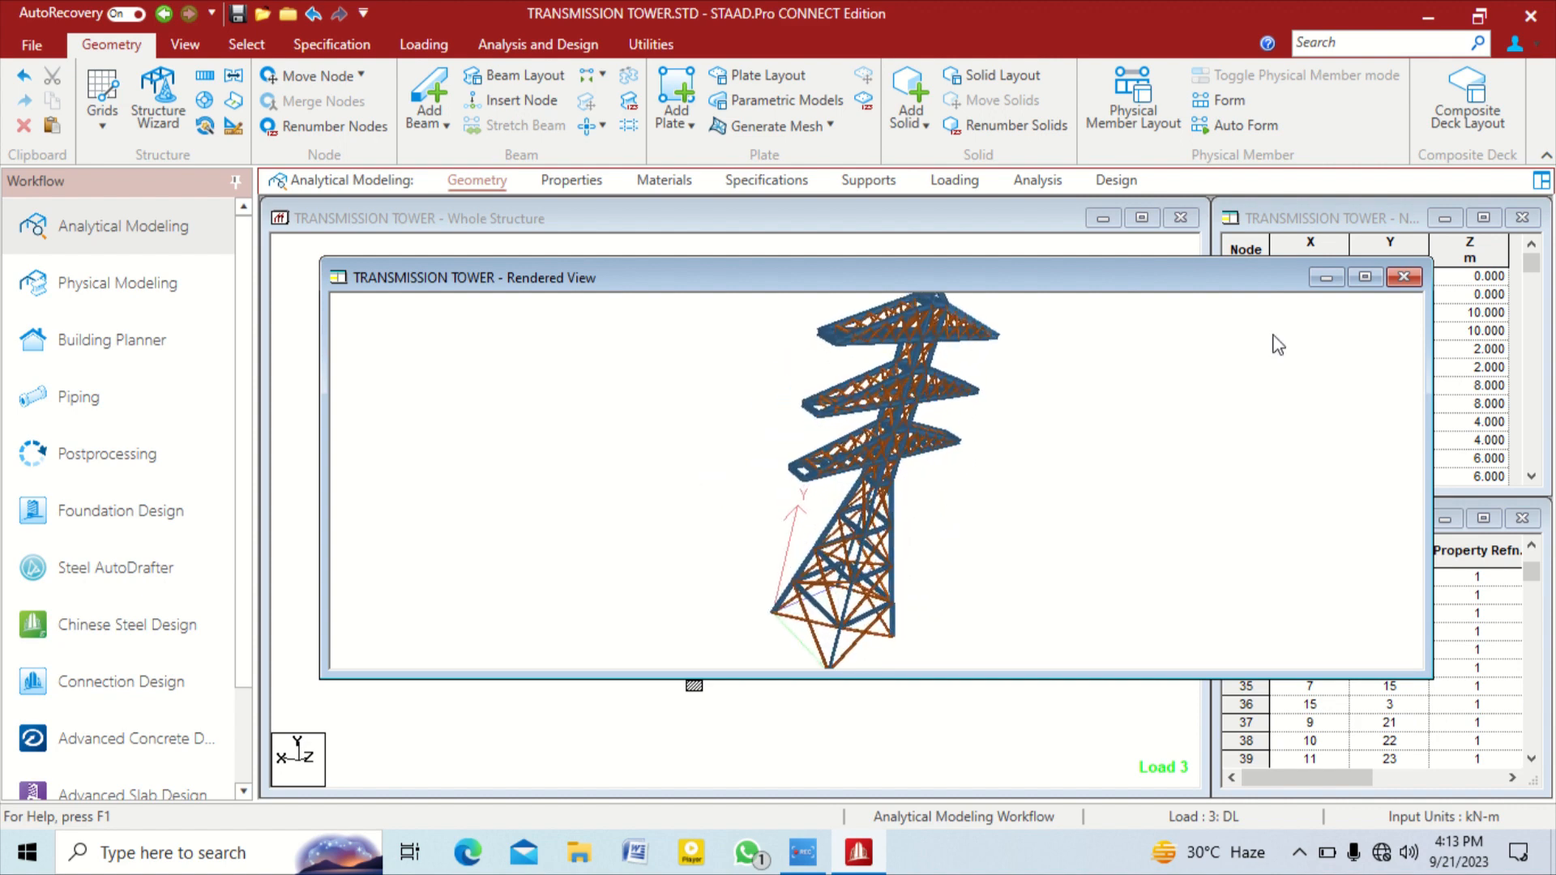
click(1406, 281)
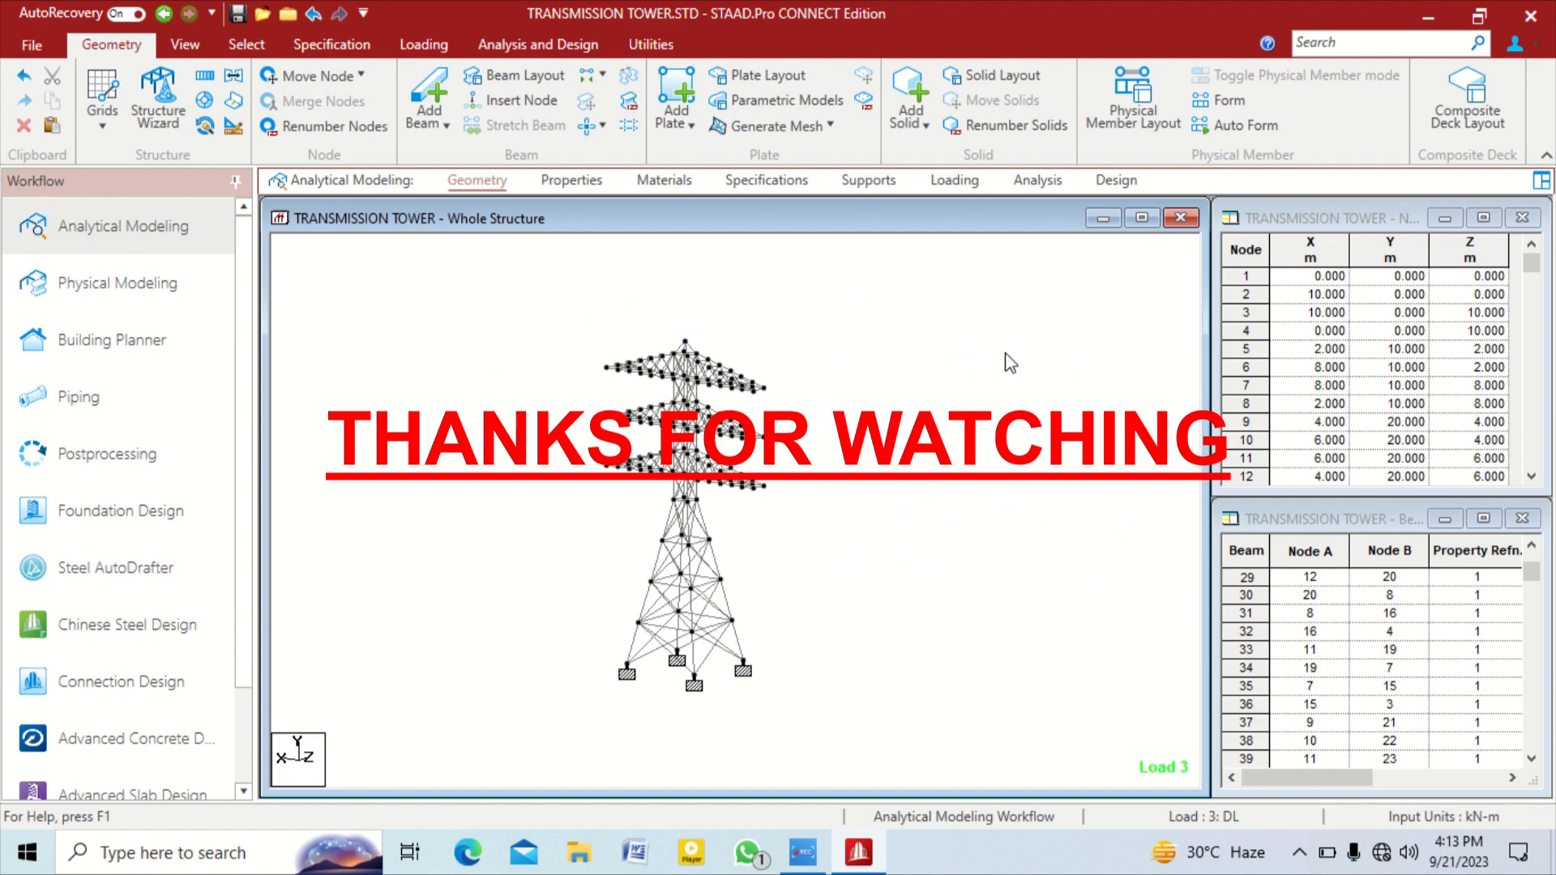
Select all the beams of the tower in the whole-structure view
drag(543, 292, 906, 727)
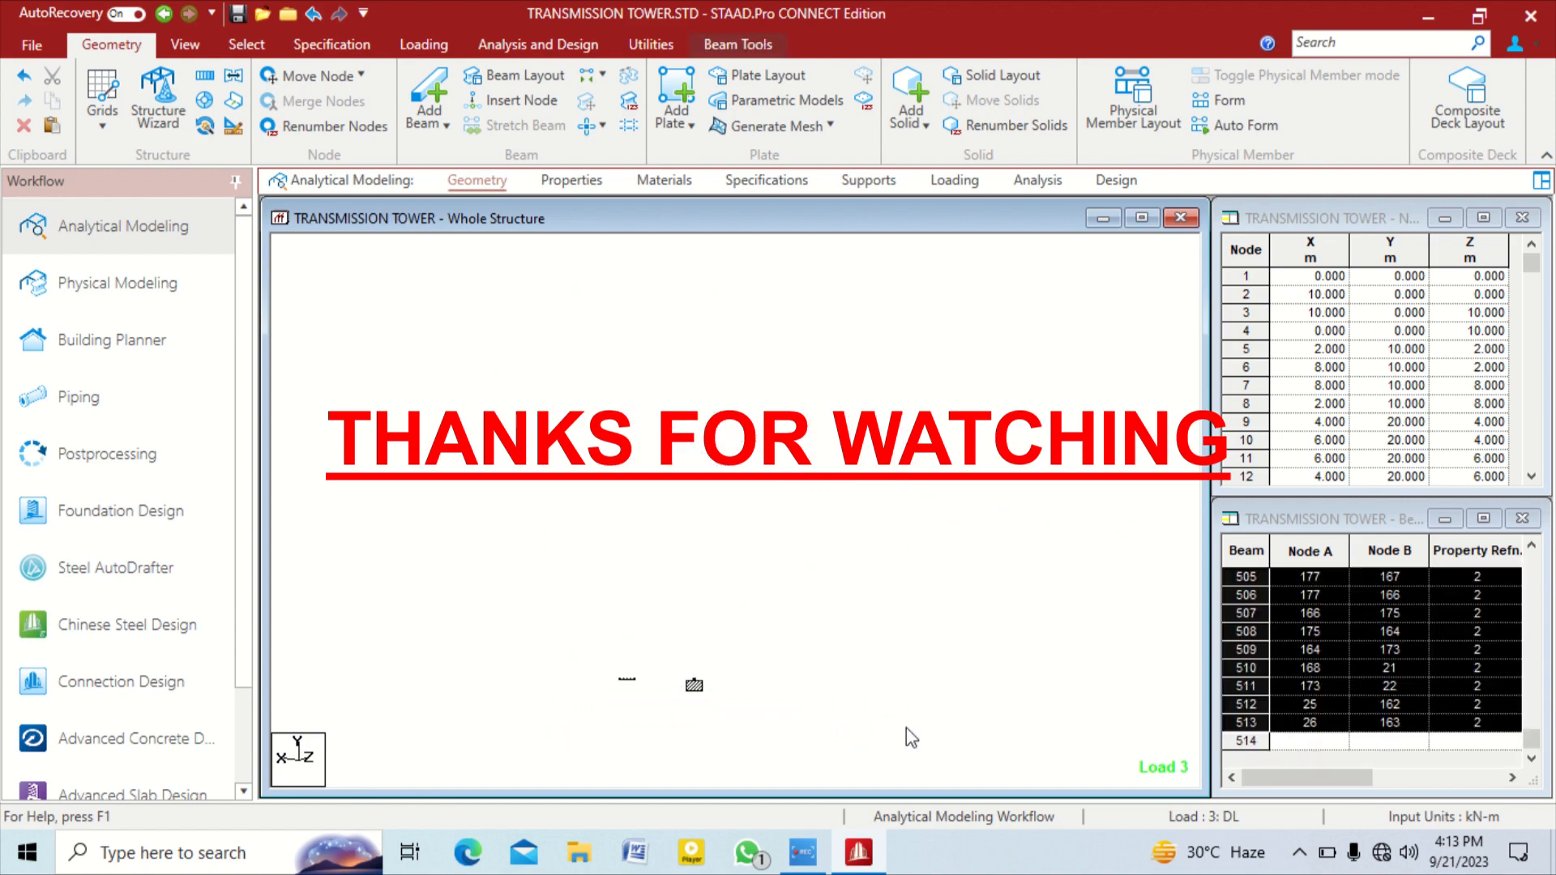